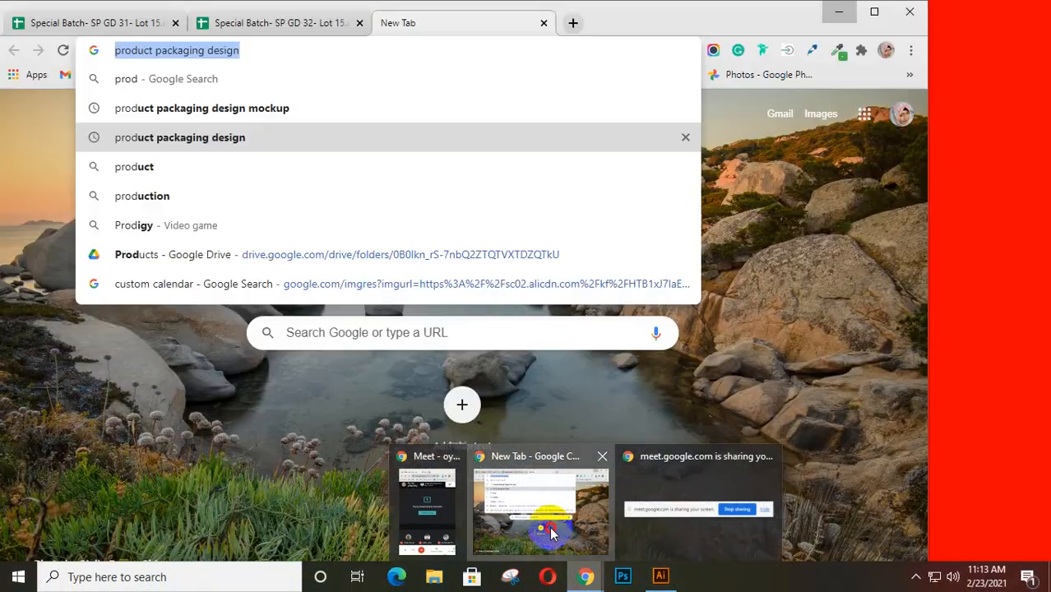
Search Google for "product packaging design", review the definition in the results, and show the image results
{"action": "left_click", "coordinate": [541, 504]}
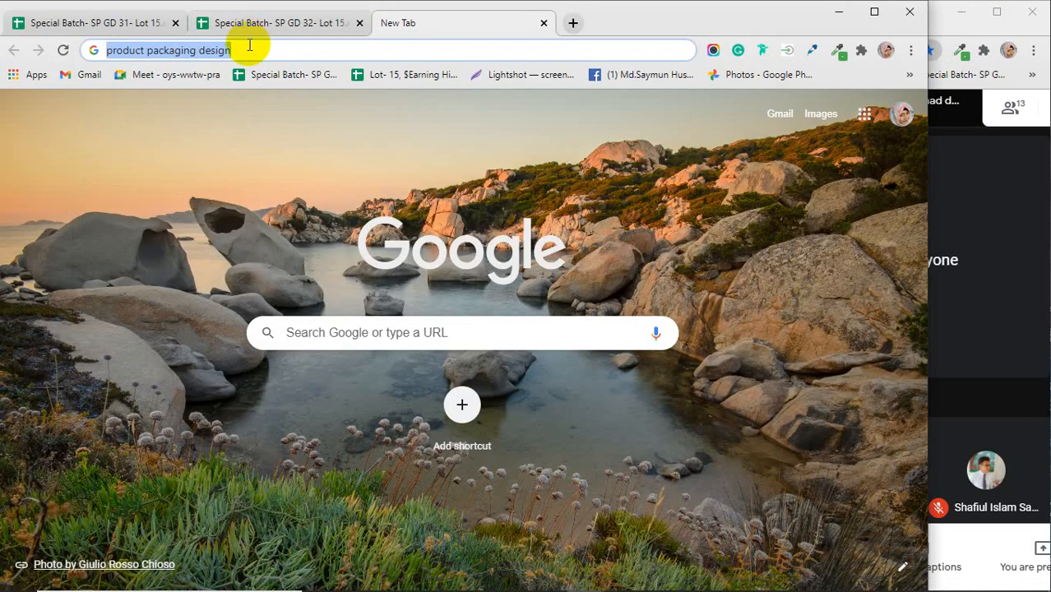
{"action": "key", "text": "Return"}
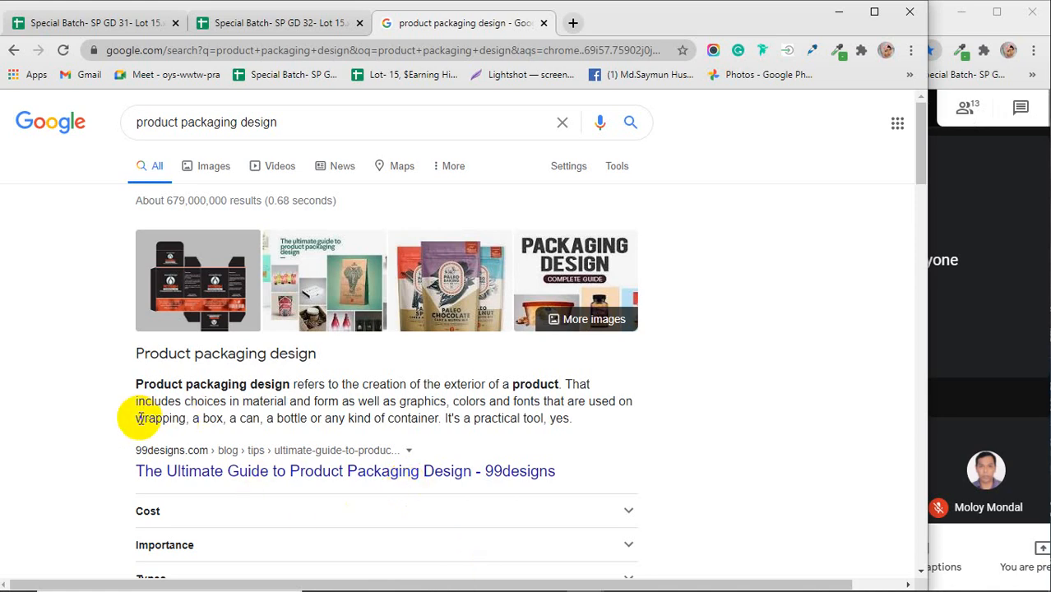
{"action": "left_click_drag", "start_coordinate": [139, 418], "coordinate": [546, 420]}
{"action": "left_click", "coordinate": [343, 383]}
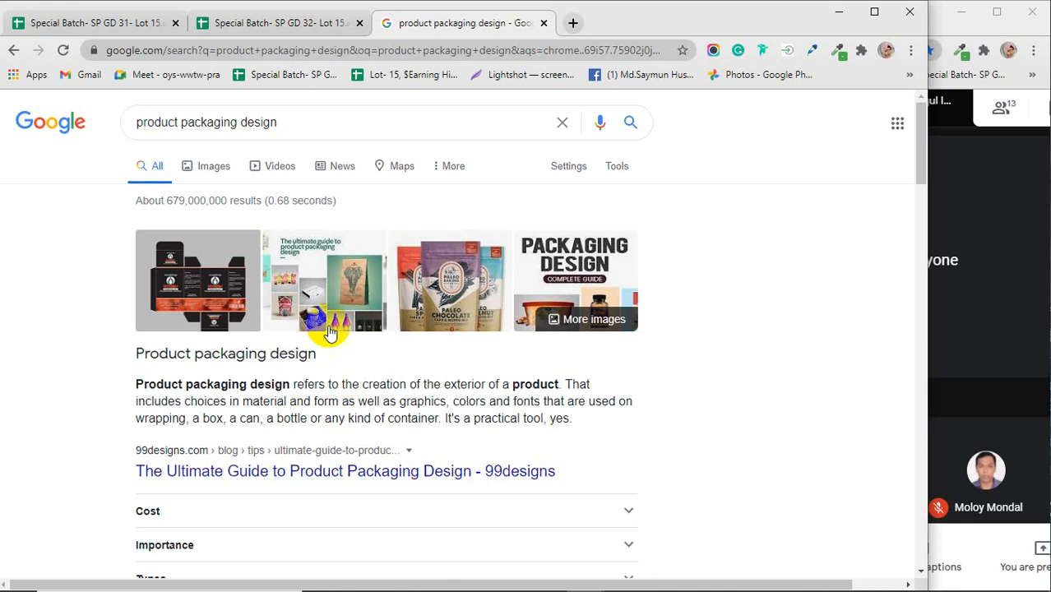
{"action": "left_click", "coordinate": [211, 165]}
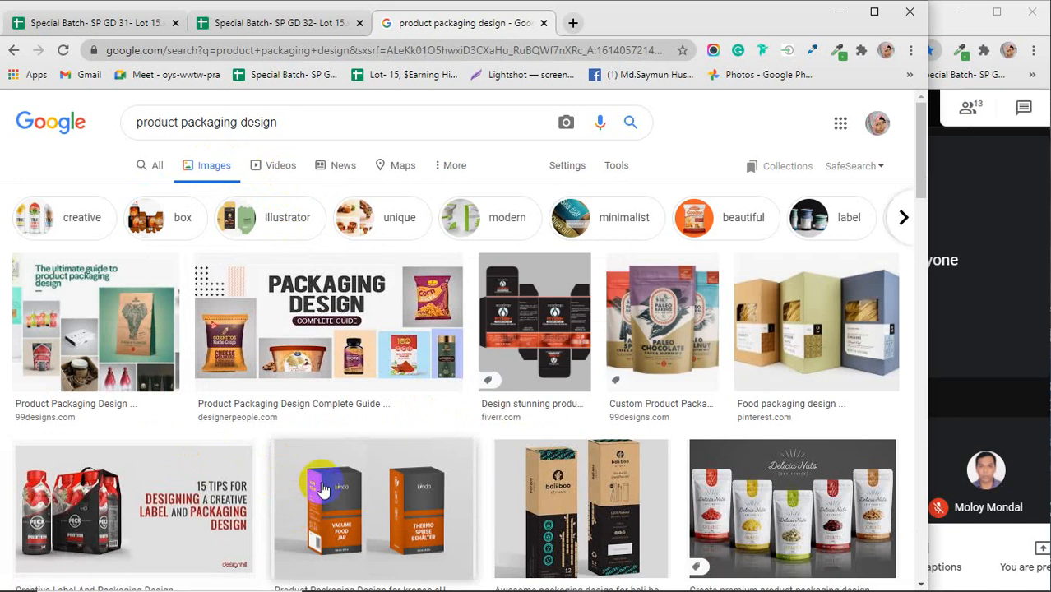
{"action": "left_click", "coordinate": [962, 339]}
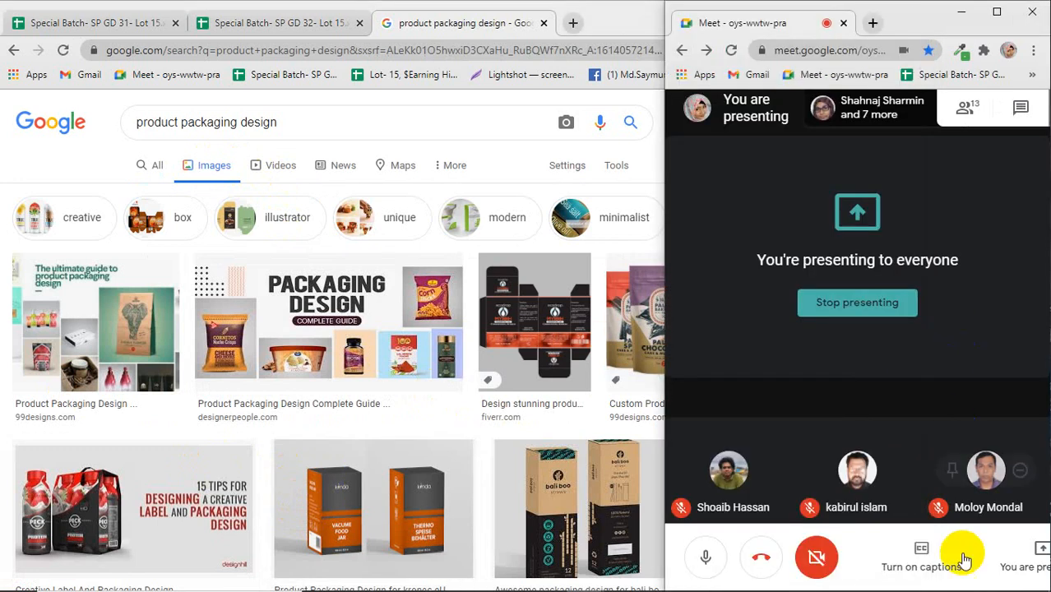
{"action": "left_click", "coordinate": [911, 577]}
{"action": "left_click", "coordinate": [936, 541]}
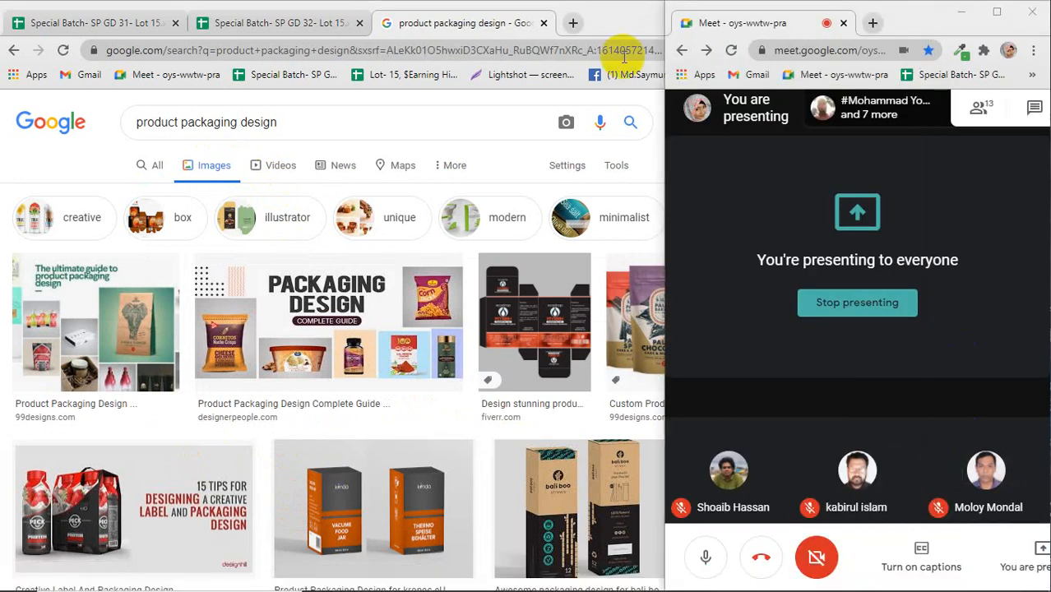
{"action": "left_click", "coordinate": [622, 30]}
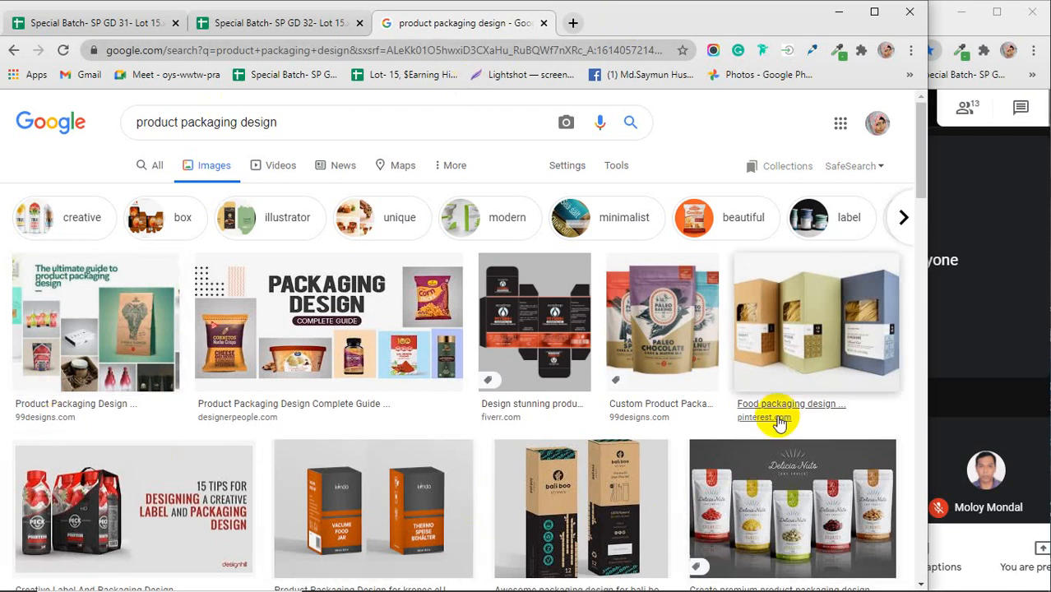
Preview the unfolded essential-oil box design from fiverr.com and the Packaging Design Complete Guide image from designerpeople.com
{"action": "scroll", "coordinate": [260, 349], "scroll_direction": "down", "scroll_amount": 2}
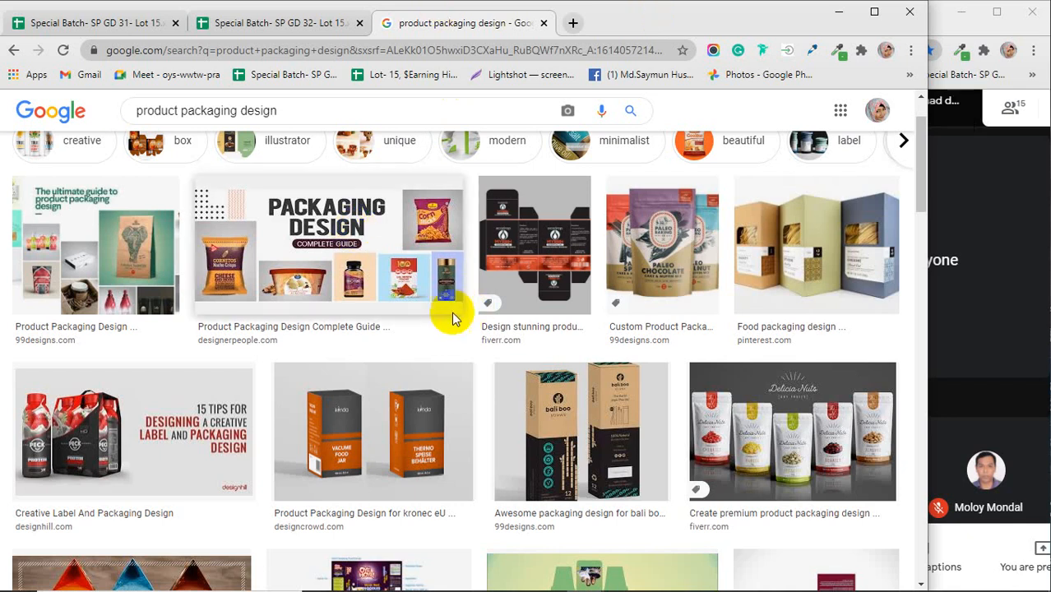
{"action": "left_click", "coordinate": [547, 247]}
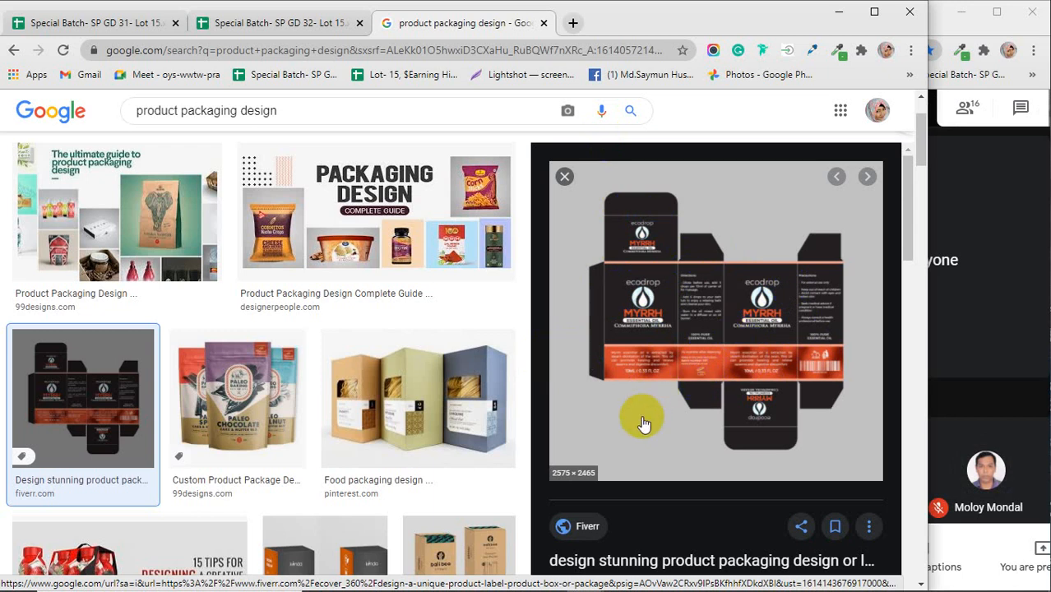
{"action": "left_click", "coordinate": [338, 231]}
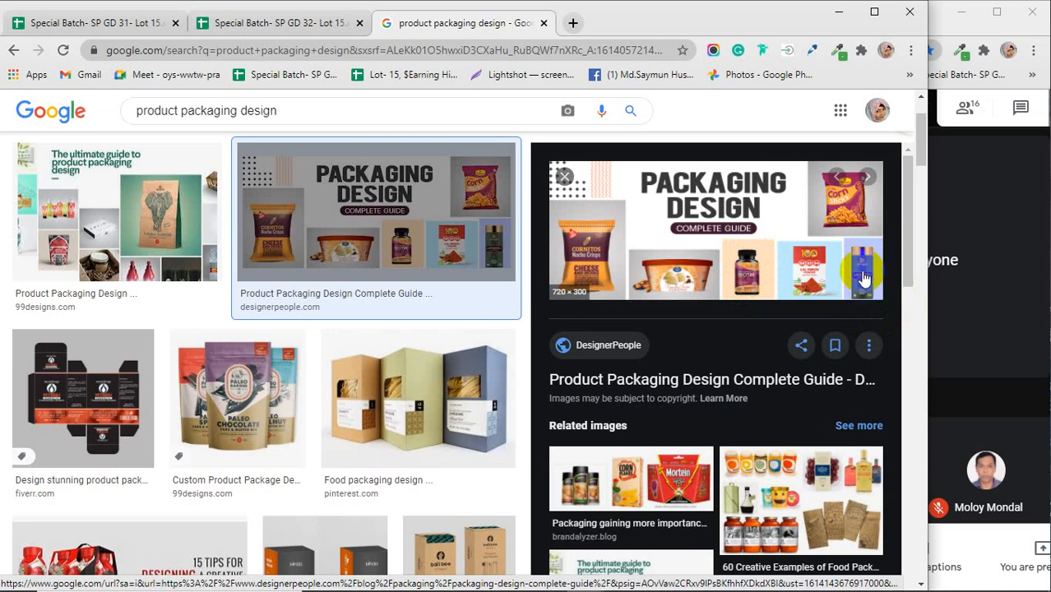
Preview the pinterest.com food boxes, the bali boo straws boxes and designhill.com's Creative Label And Packaging Design image
{"action": "scroll", "coordinate": [301, 324], "scroll_direction": "down", "scroll_amount": 2}
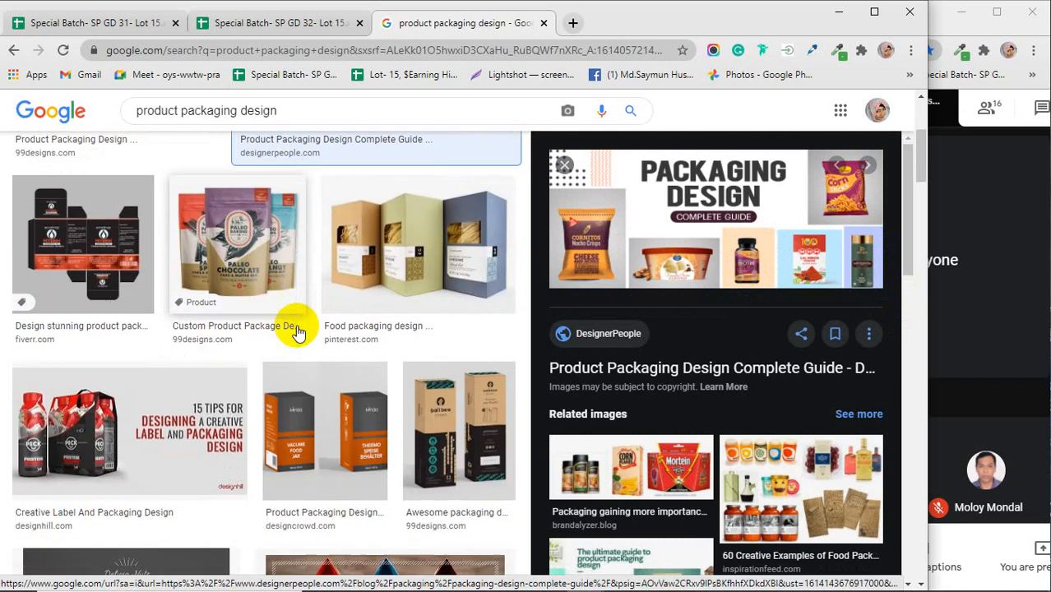
{"action": "left_click", "coordinate": [395, 247]}
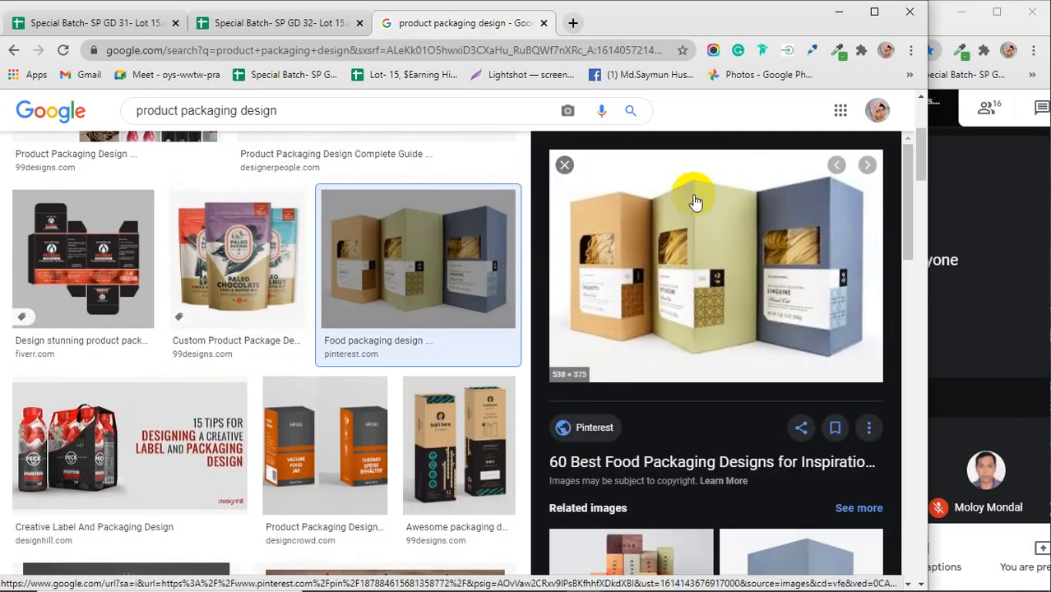
{"action": "scroll", "coordinate": [394, 294], "scroll_direction": "down", "scroll_amount": 2}
{"action": "left_click", "coordinate": [475, 297]}
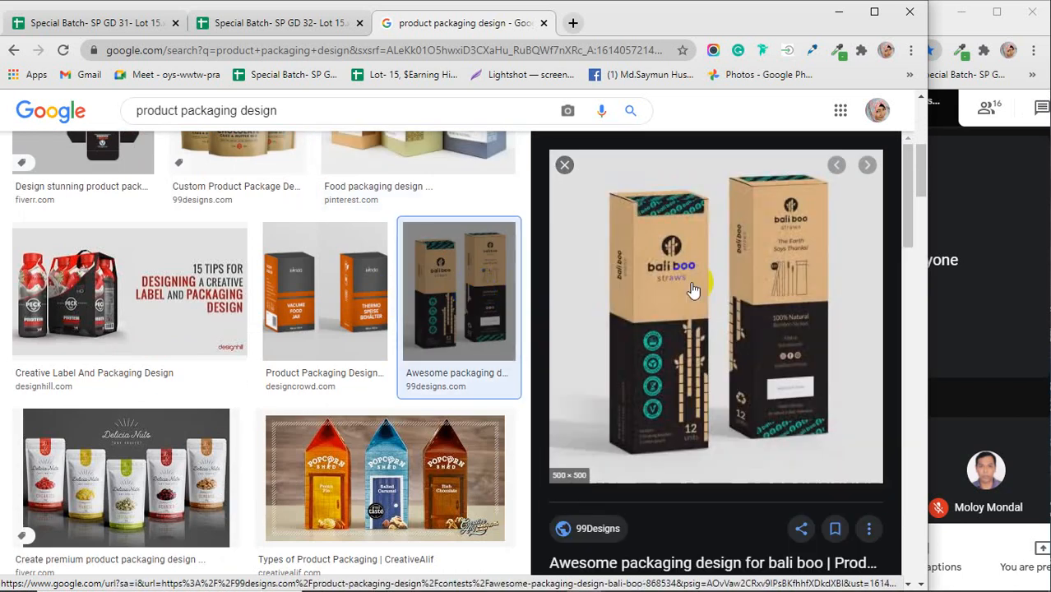
{"action": "scroll", "coordinate": [297, 310], "scroll_direction": "down", "scroll_amount": 1}
{"action": "left_click", "coordinate": [198, 247]}
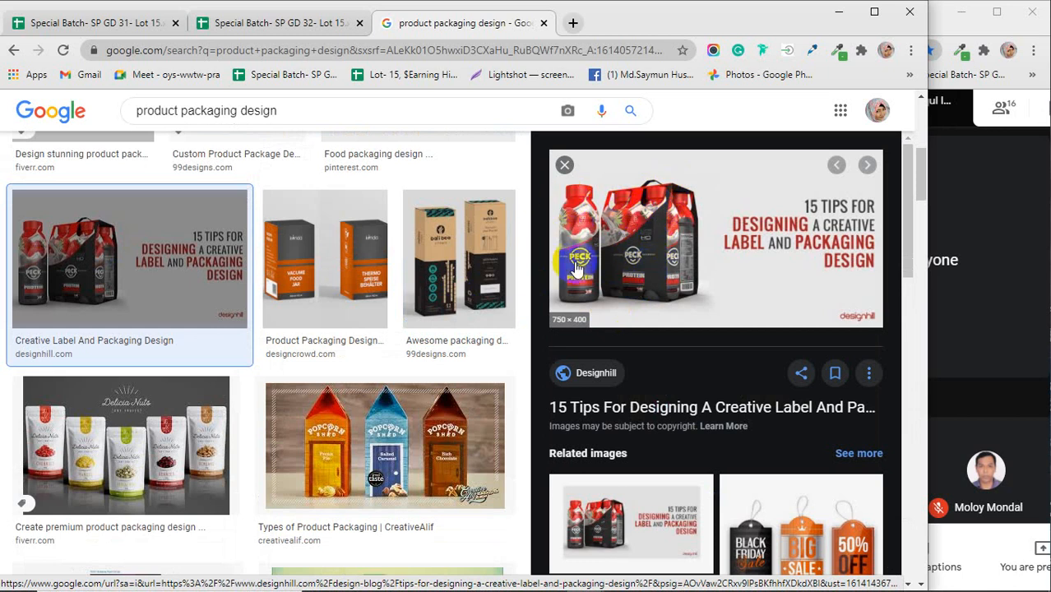
Preview the unfolded Oriflame box layout and the solar lantern packaging set from tokenminiatures.com
{"action": "scroll", "coordinate": [418, 282], "scroll_direction": "down", "scroll_amount": 2}
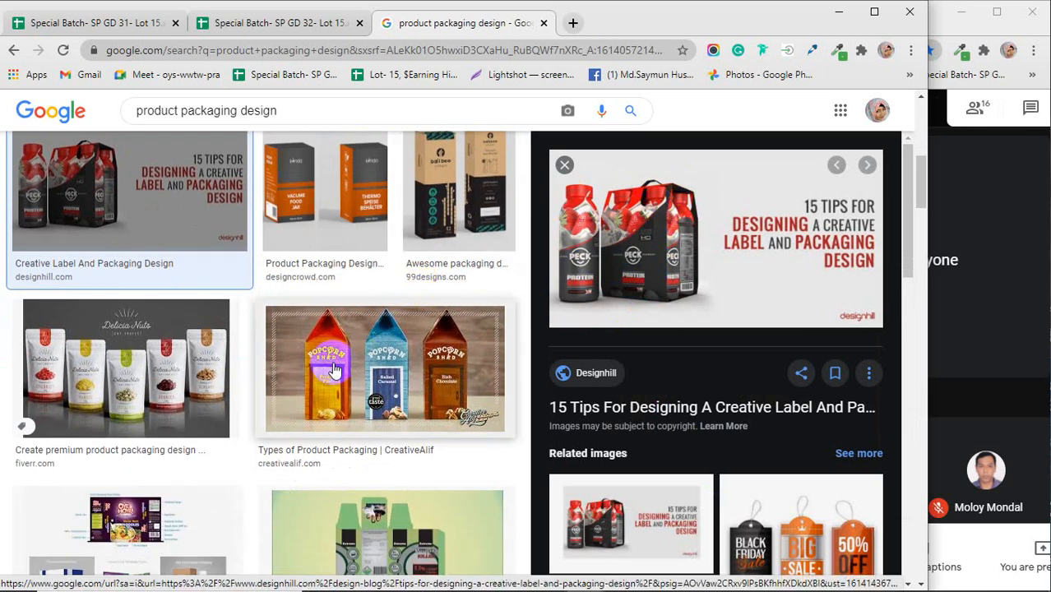
{"action": "scroll", "coordinate": [338, 368], "scroll_direction": "down", "scroll_amount": 2}
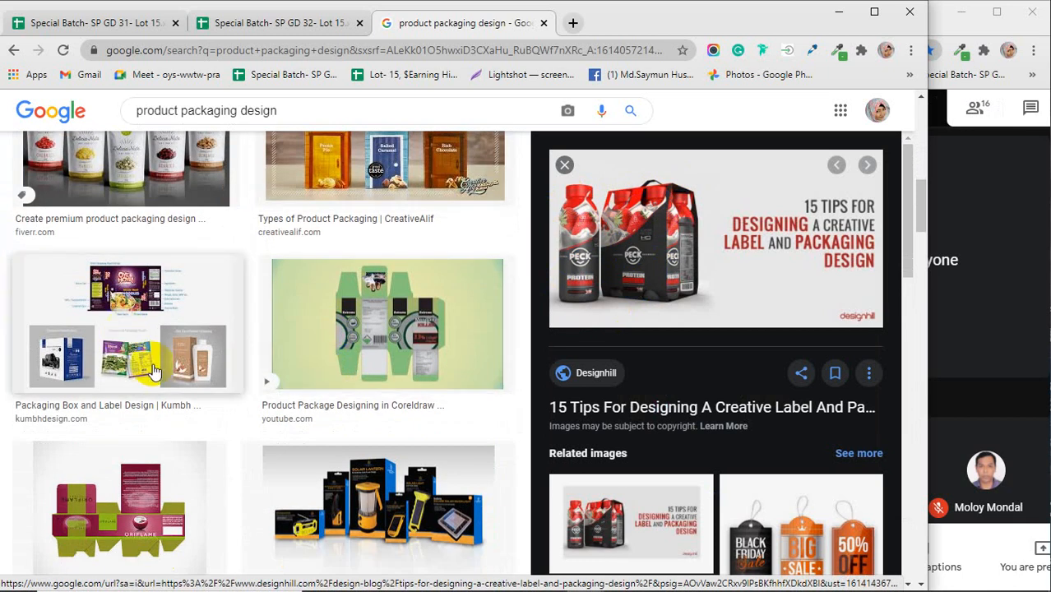
{"action": "scroll", "coordinate": [162, 344], "scroll_direction": "down", "scroll_amount": 1}
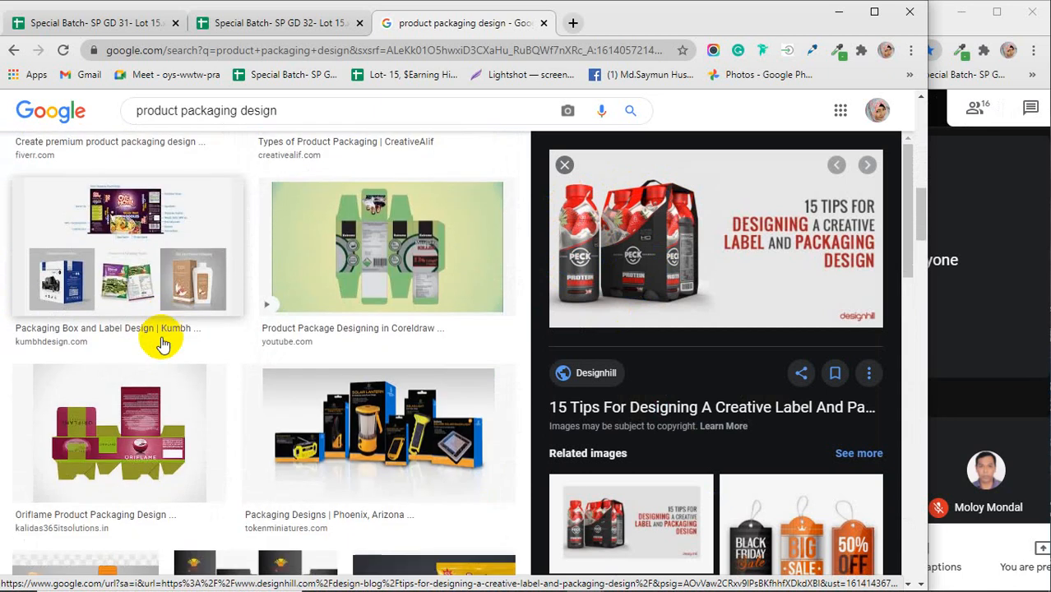
{"action": "left_click", "coordinate": [140, 407]}
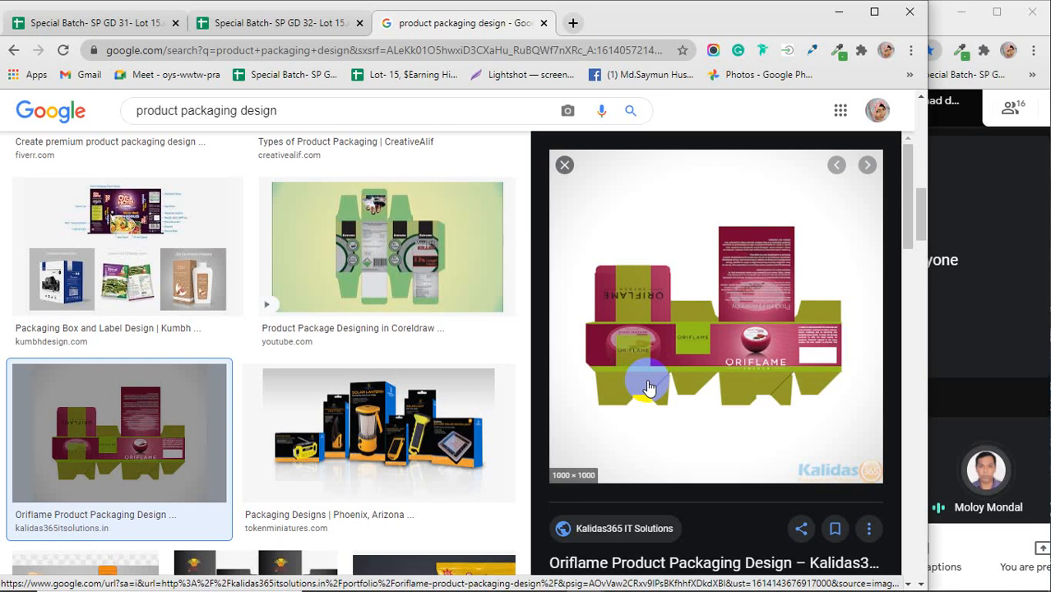
{"action": "left_click", "coordinate": [419, 442]}
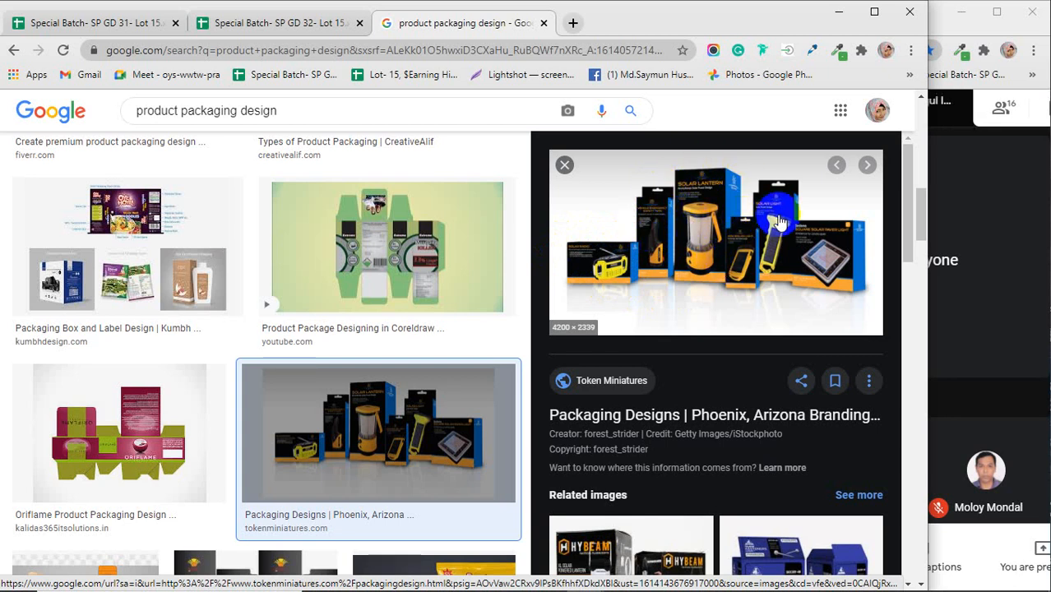
Preview the Poop Bags package graphics from pngfind.com and the black lantern box layout from powerkeepdesign.com
{"action": "scroll", "coordinate": [329, 283], "scroll_direction": "down", "scroll_amount": 3}
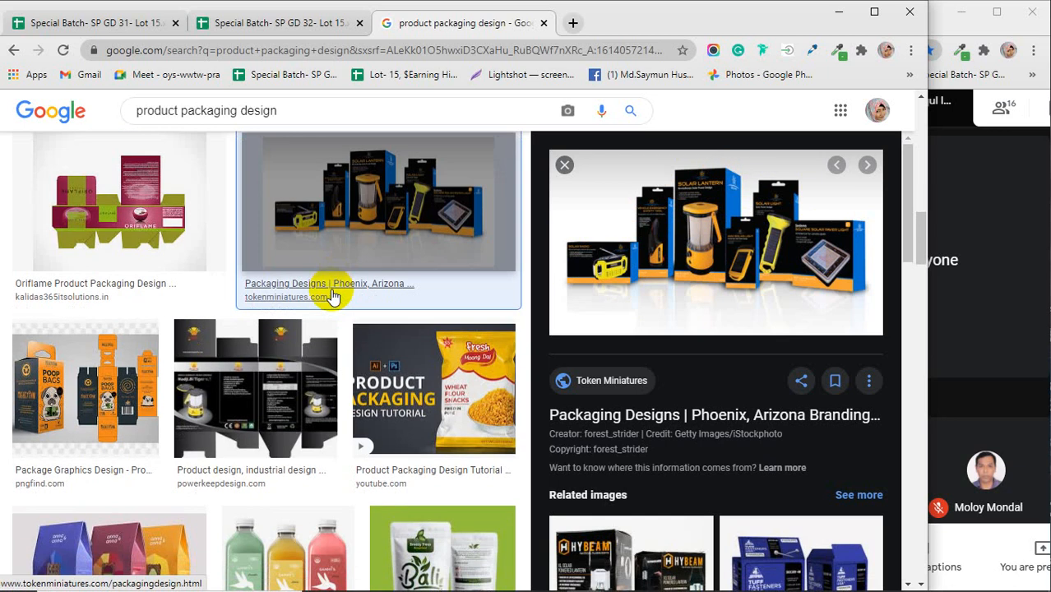
{"action": "left_click", "coordinate": [92, 367]}
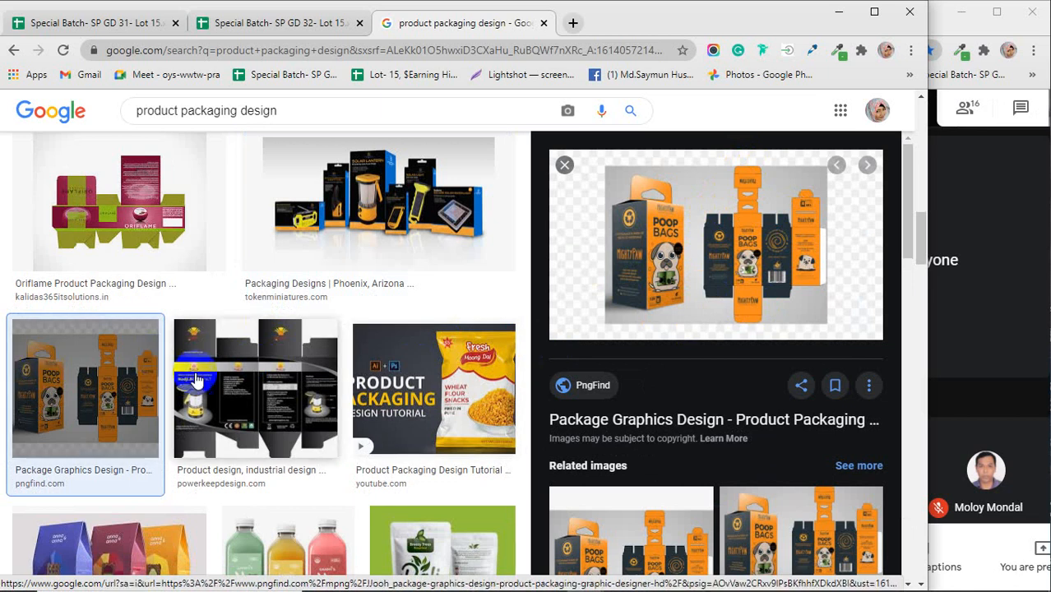
{"action": "left_click", "coordinate": [263, 386]}
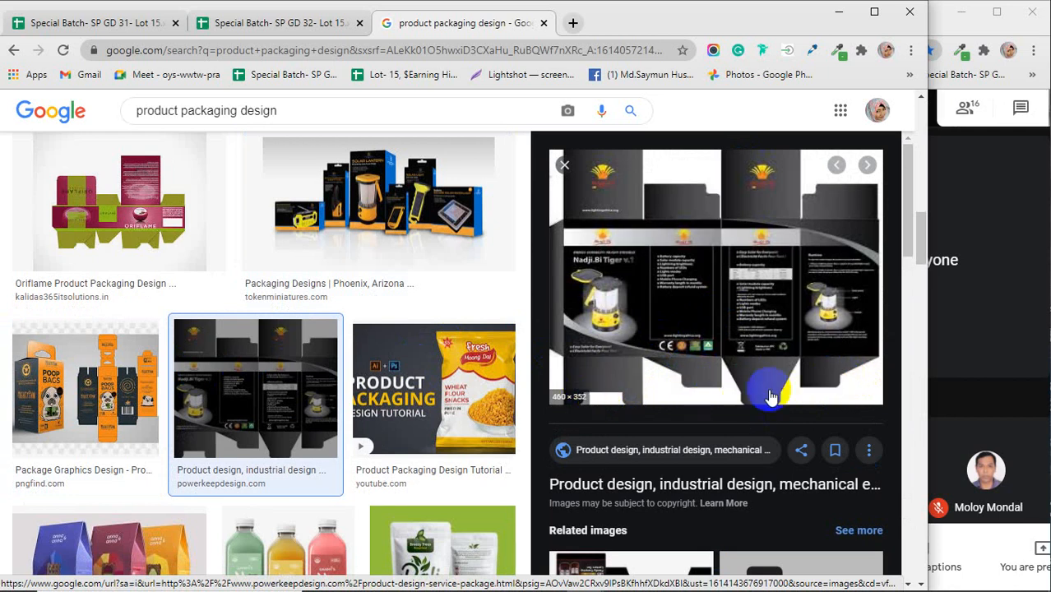
Browse the lantern box's related images and preview the Mini Bike Pump packaging layout
{"action": "scroll", "coordinate": [750, 314], "scroll_direction": "down", "scroll_amount": 3}
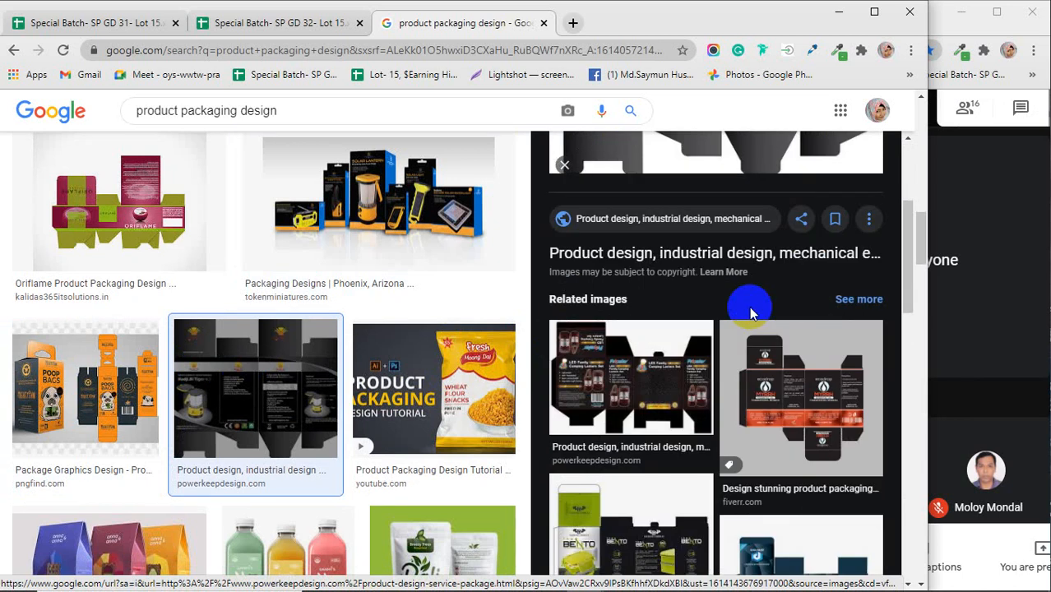
{"action": "scroll", "coordinate": [748, 302], "scroll_direction": "down", "scroll_amount": 1}
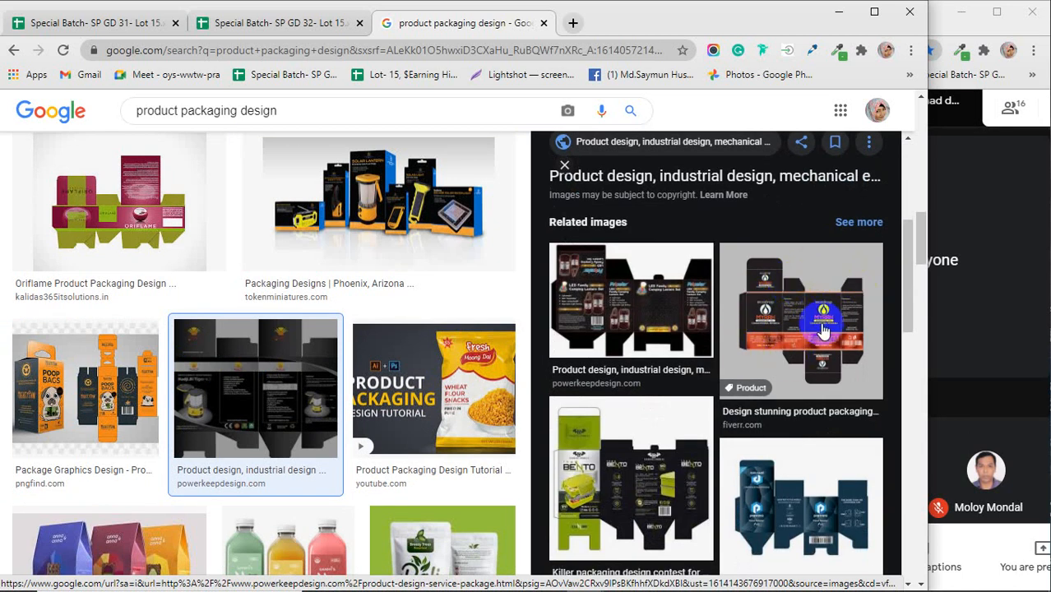
{"action": "scroll", "coordinate": [681, 371], "scroll_direction": "down", "scroll_amount": 4}
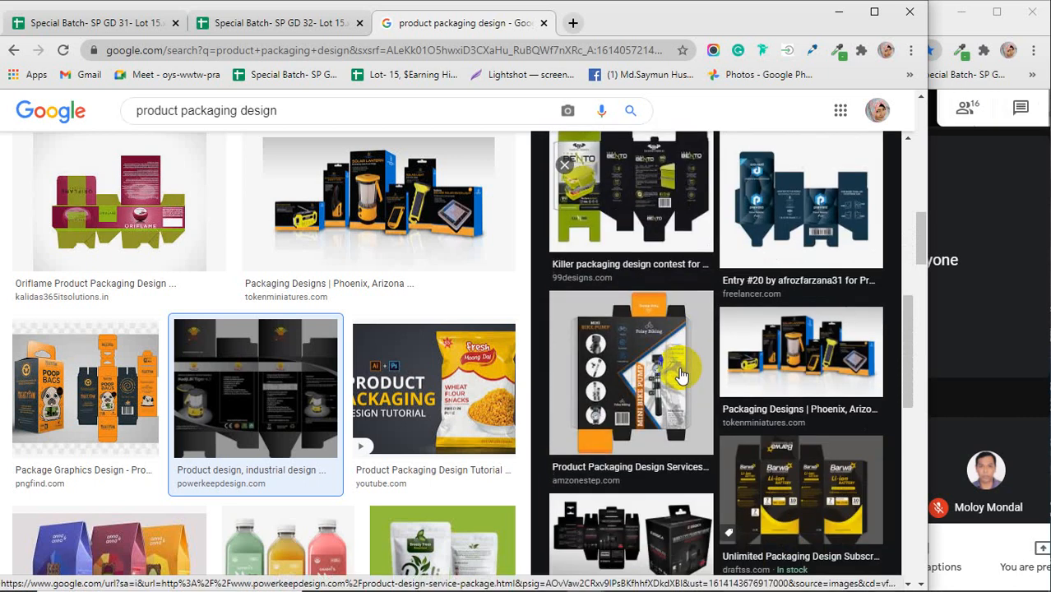
{"action": "left_click", "coordinate": [632, 352]}
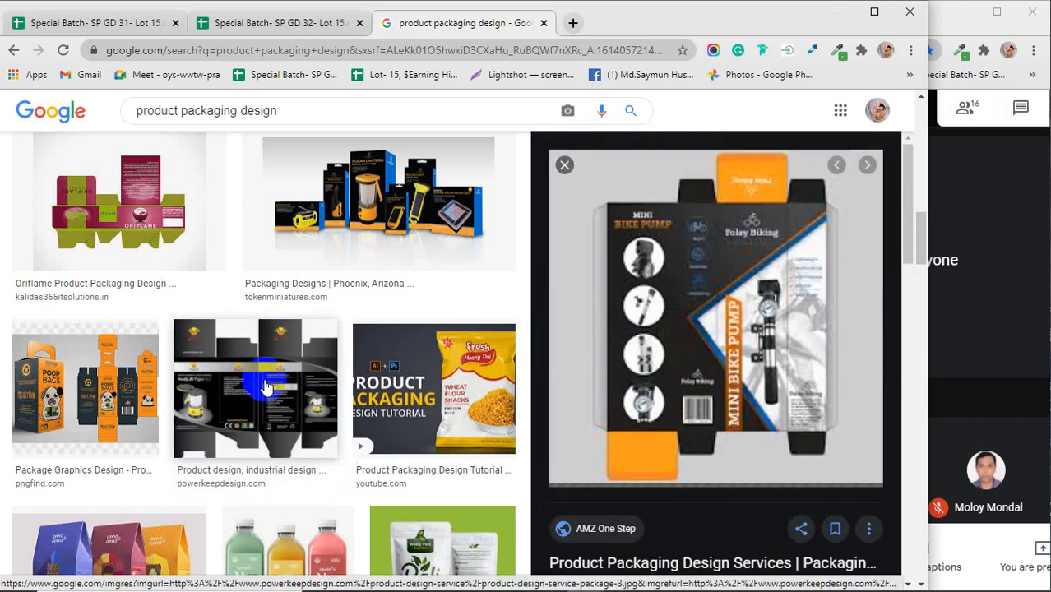
Preview the vegetable pouch designs from newdesigngroup.ca and the Chunky's Granola pouches from bizongo.com
{"action": "scroll", "coordinate": [255, 395], "scroll_direction": "down", "scroll_amount": 2}
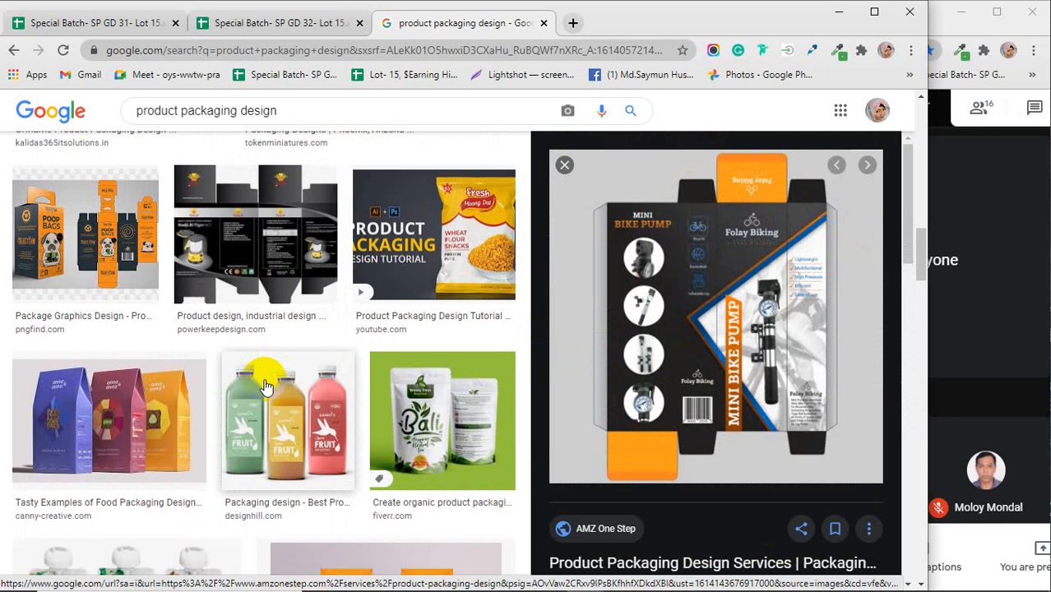
{"action": "scroll", "coordinate": [321, 391], "scroll_direction": "down", "scroll_amount": 4}
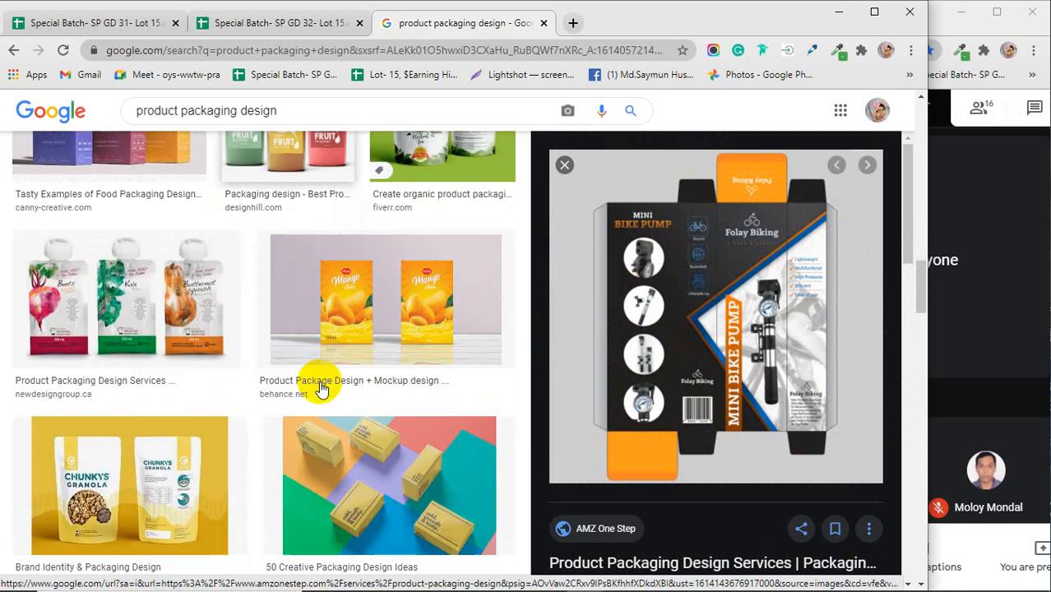
{"action": "left_click", "coordinate": [151, 311]}
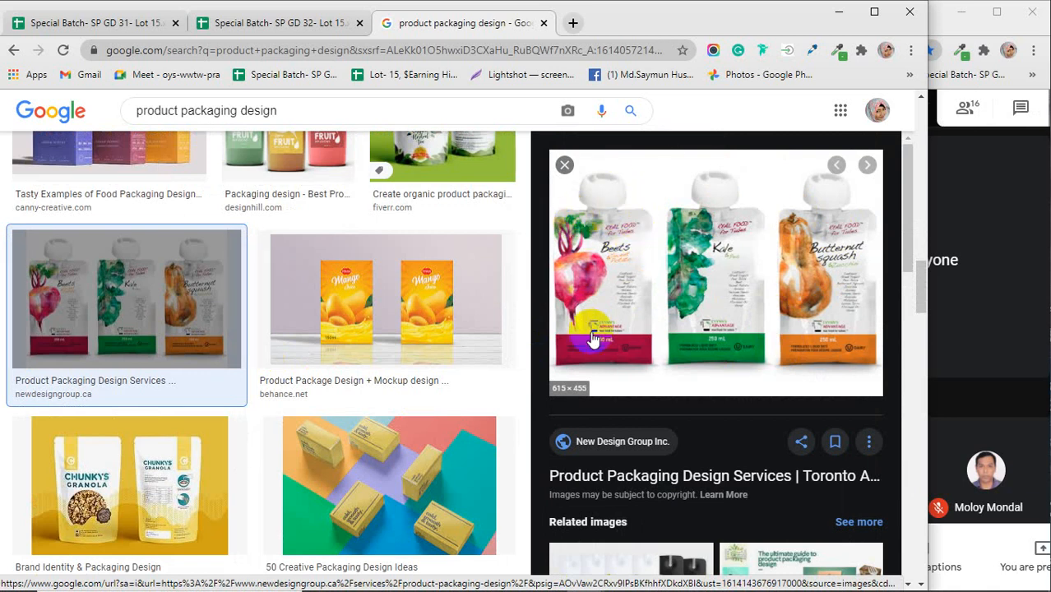
{"action": "scroll", "coordinate": [204, 407], "scroll_direction": "down", "scroll_amount": 2}
{"action": "left_click", "coordinate": [141, 347]}
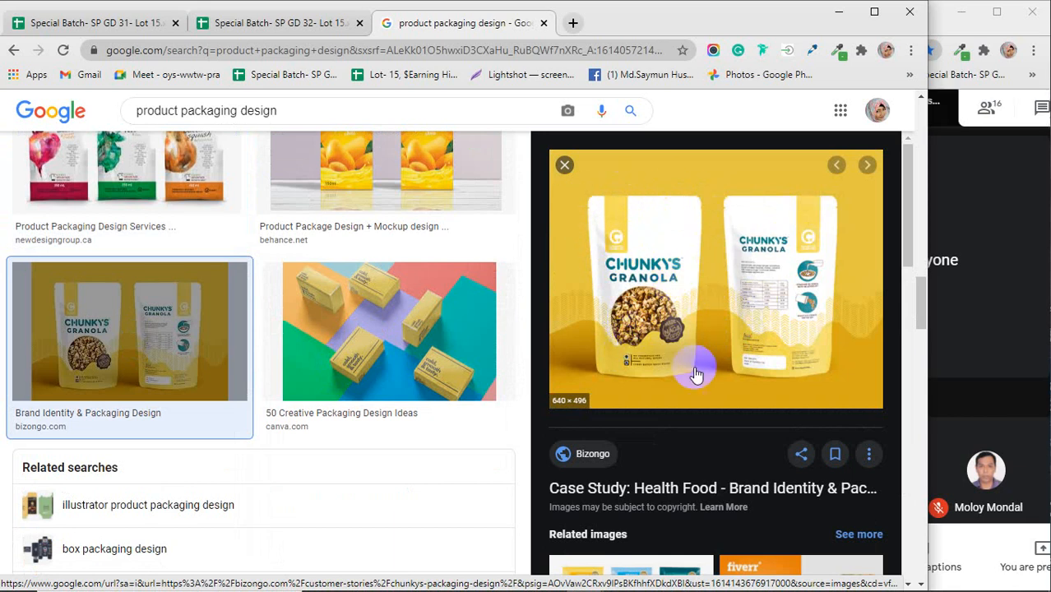
Preview the cylindrical packaging image from logaster.com and browse its related images and further packaging results
{"action": "scroll", "coordinate": [249, 332], "scroll_direction": "down", "scroll_amount": 3}
{"action": "scroll", "coordinate": [247, 330], "scroll_direction": "down", "scroll_amount": 3}
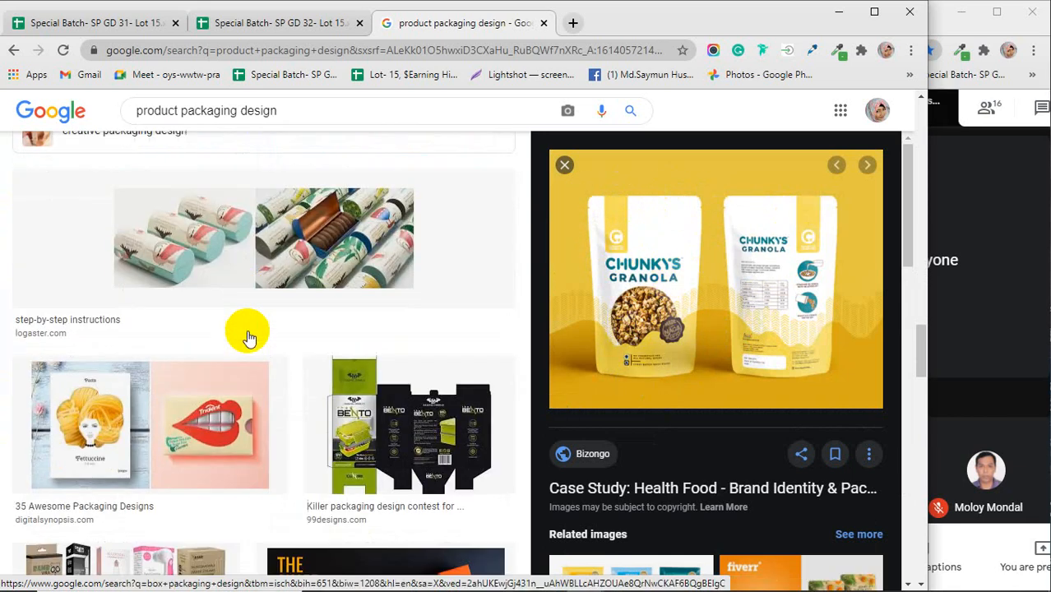
{"action": "left_click", "coordinate": [169, 223]}
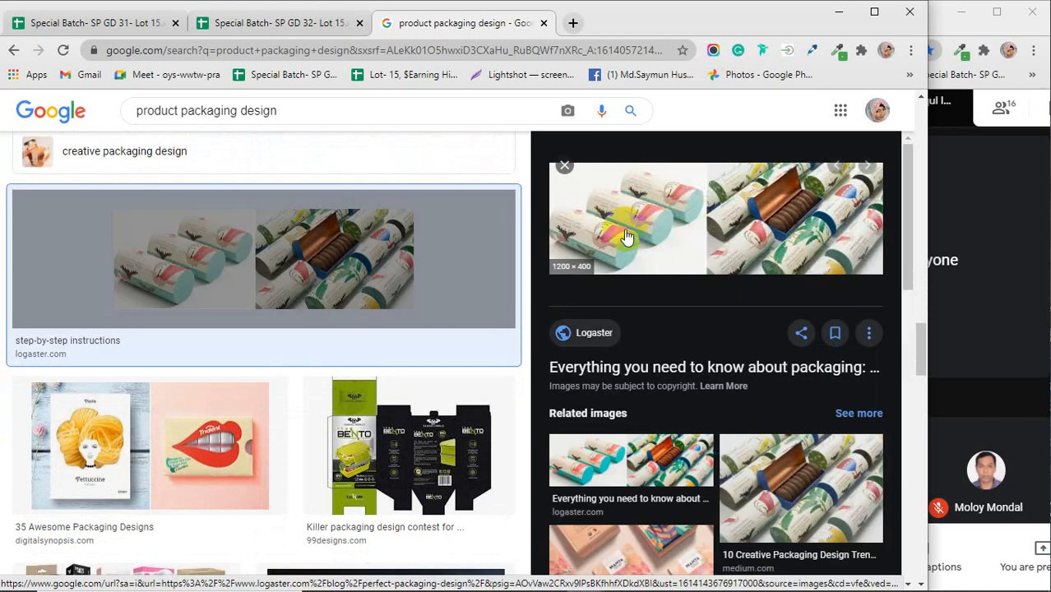
{"action": "scroll", "coordinate": [715, 413], "scroll_direction": "down", "scroll_amount": 2}
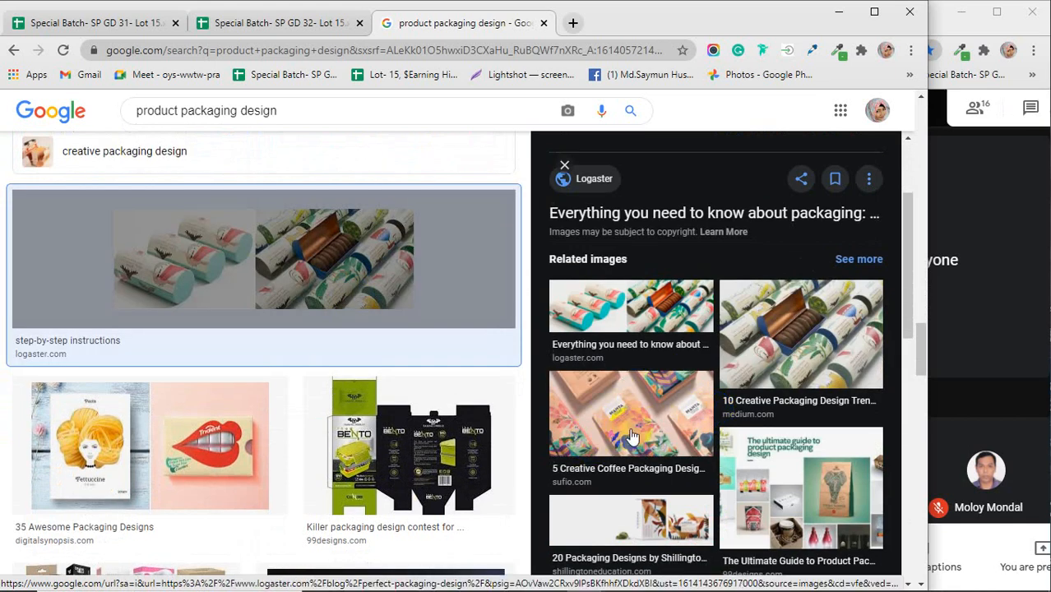
{"action": "scroll", "coordinate": [244, 410], "scroll_direction": "down", "scroll_amount": 5}
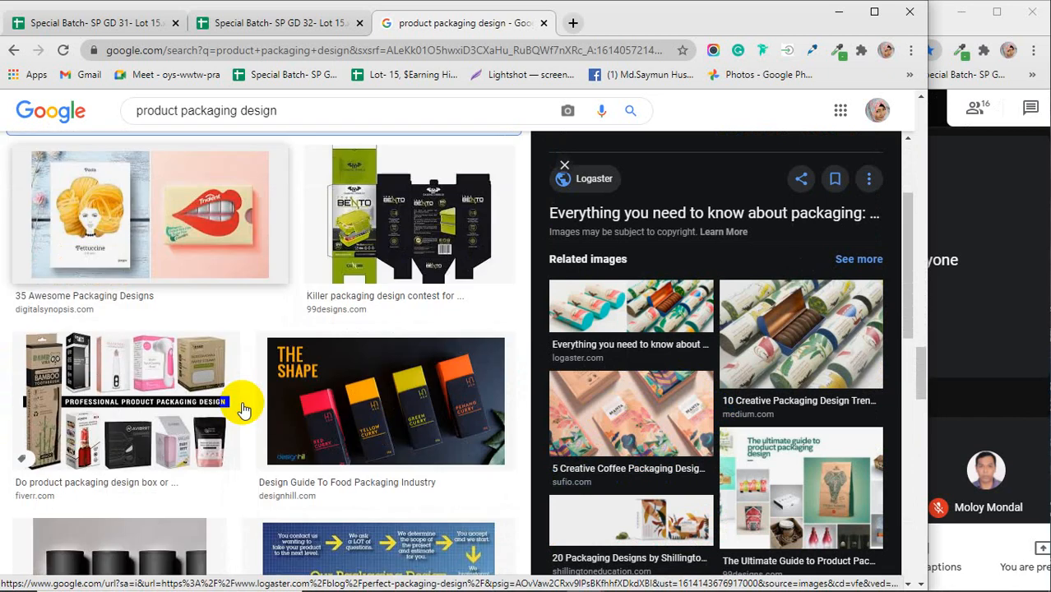
{"action": "scroll", "coordinate": [284, 401], "scroll_direction": "down", "scroll_amount": 3}
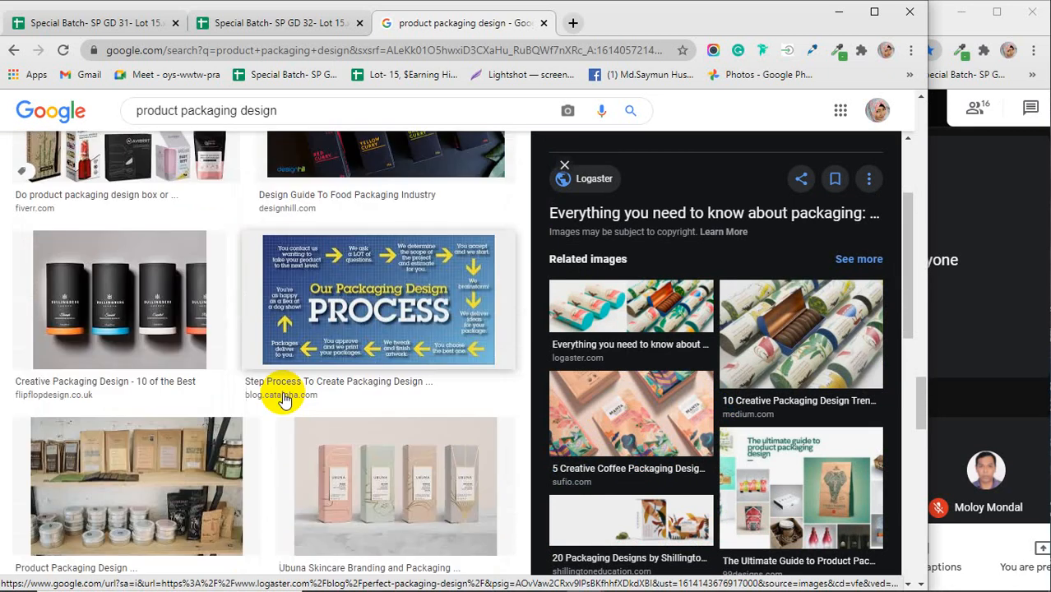
Preview the milk carton image of the Photoshop product packaging tutorial from youtube.com
{"action": "scroll", "coordinate": [283, 401], "scroll_direction": "down", "scroll_amount": 2}
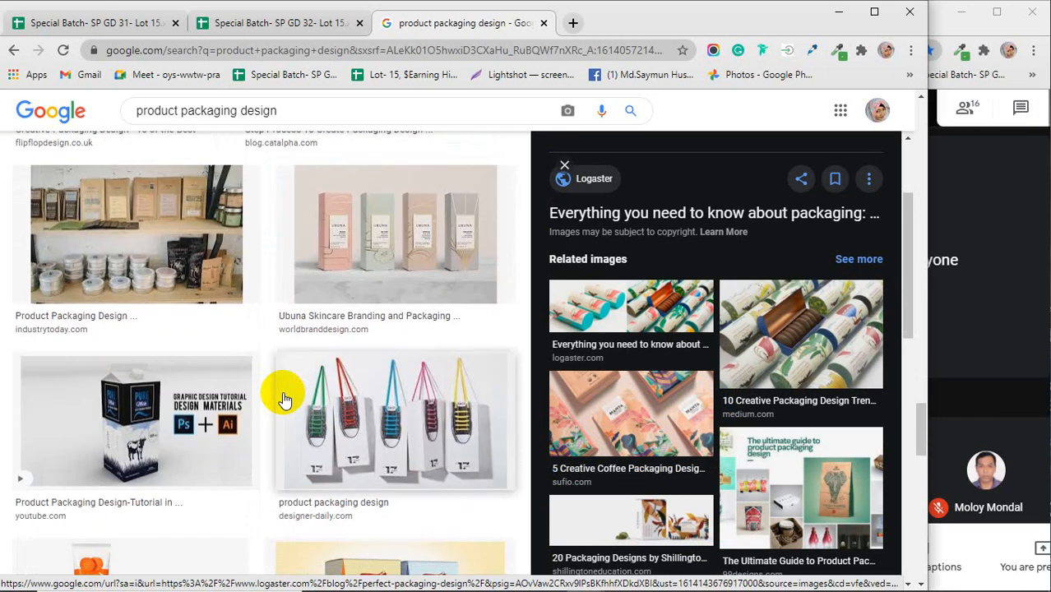
{"action": "scroll", "coordinate": [284, 401], "scroll_direction": "down", "scroll_amount": 1}
{"action": "left_click", "coordinate": [136, 355]}
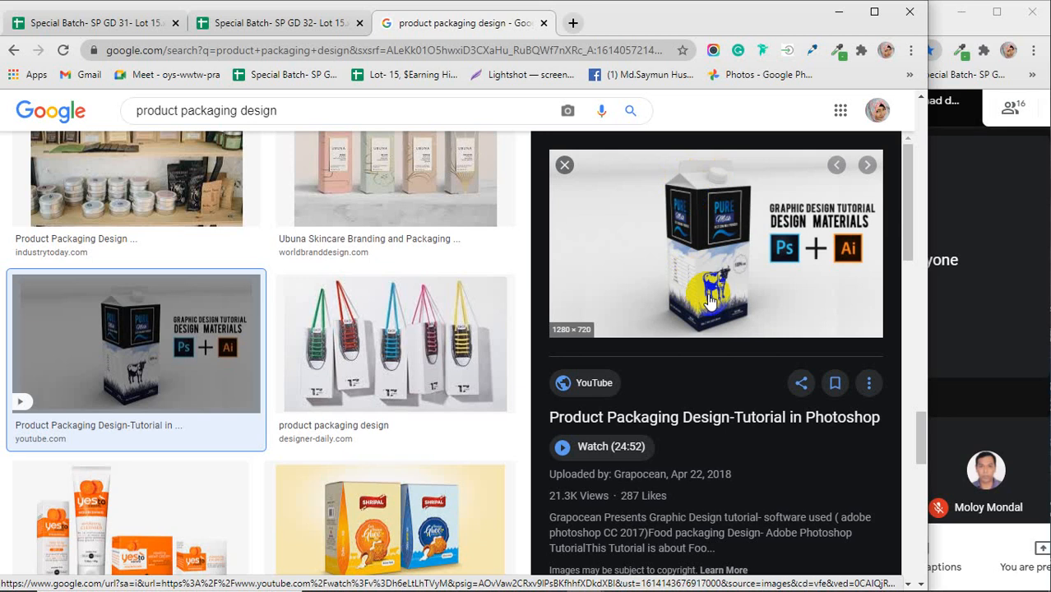
Browse further packaging results and preview the black and orange ecodrop Myrrh box layout from fiverr.com
{"action": "scroll", "coordinate": [363, 375], "scroll_direction": "down", "scroll_amount": 3}
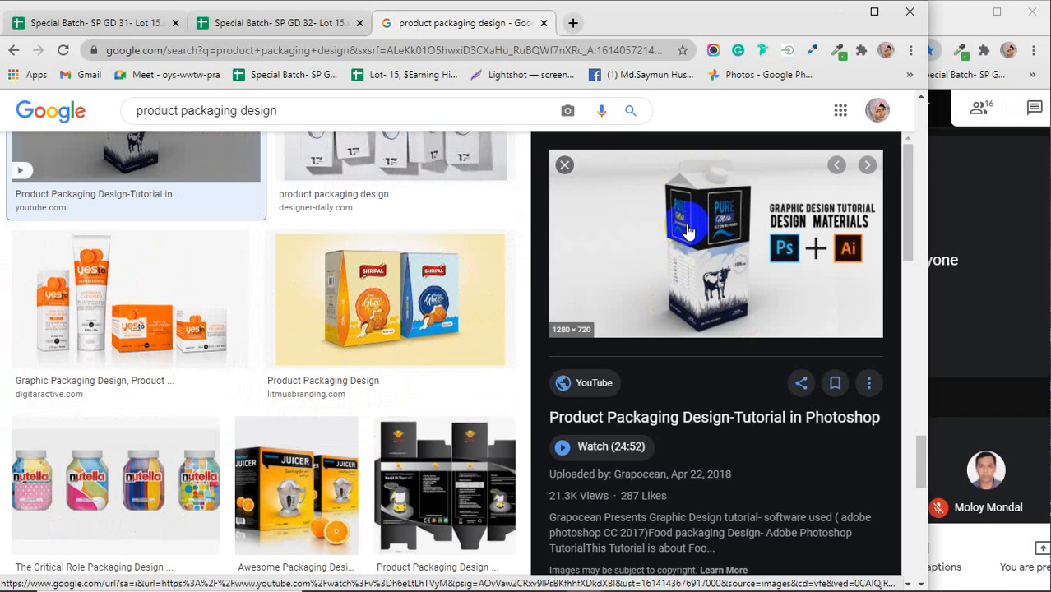
{"action": "scroll", "coordinate": [347, 400], "scroll_direction": "down", "scroll_amount": 10}
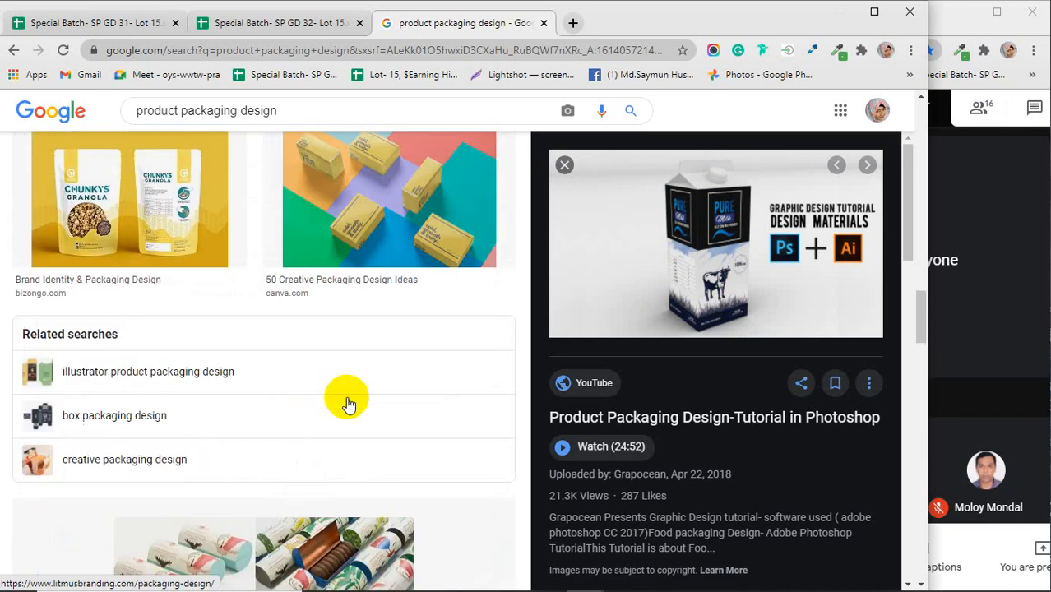
{"action": "left_click_drag", "start_coordinate": [917, 325], "coordinate": [950, 110]}
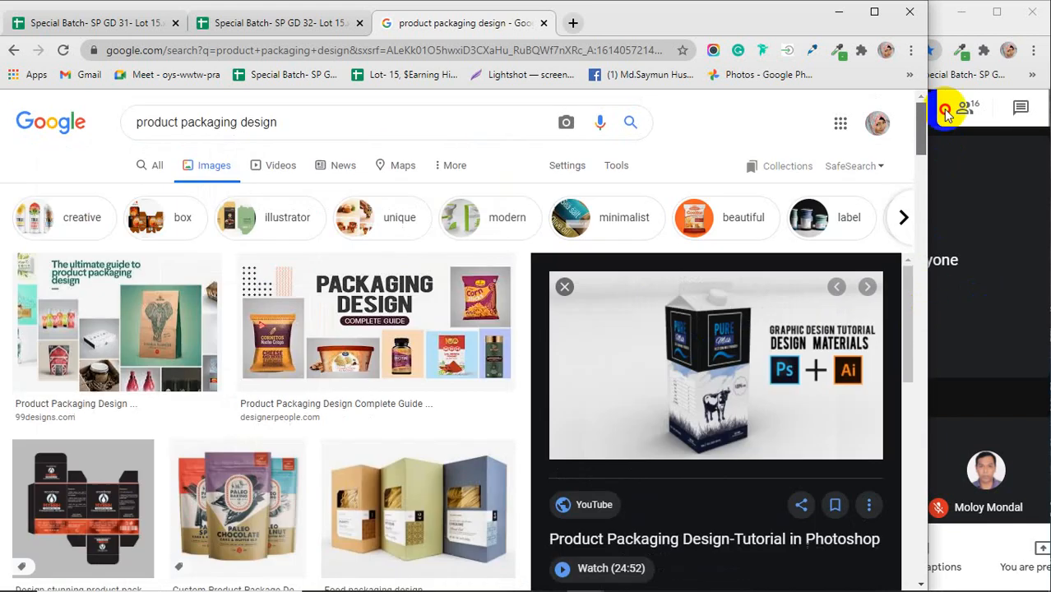
{"action": "scroll", "coordinate": [189, 383], "scroll_direction": "down", "scroll_amount": 2}
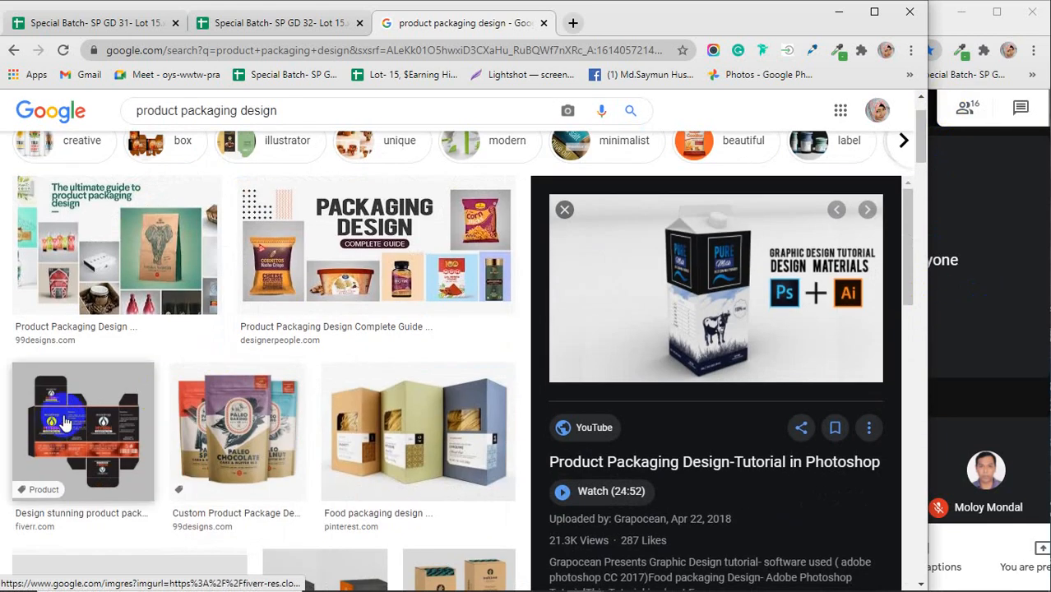
{"action": "left_click", "coordinate": [154, 401]}
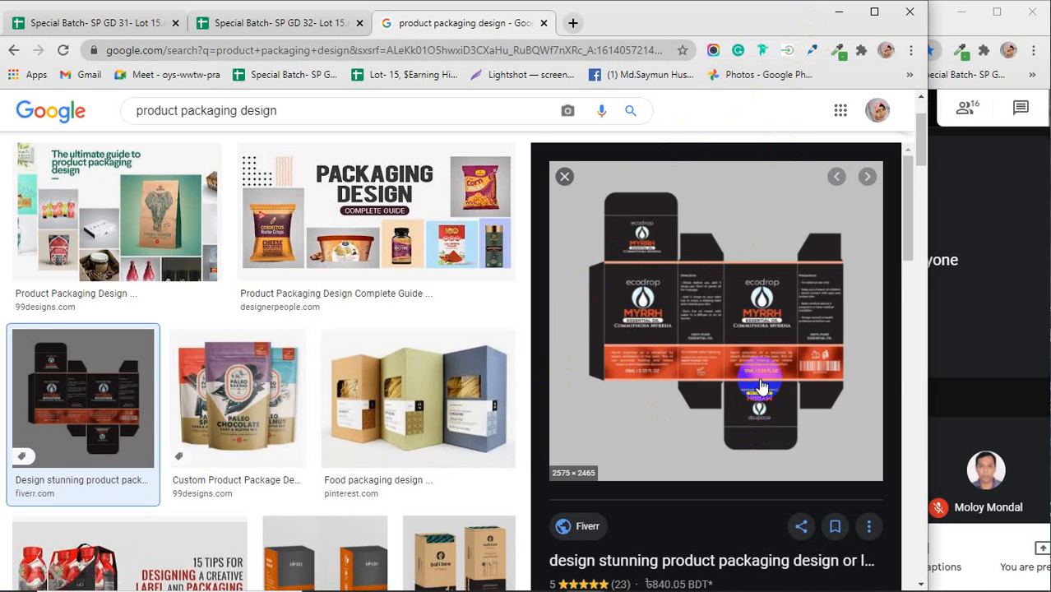
Minimize the browser and switch to the untitled document in Adobe Illustrator, bringing its artboard into view
{"action": "left_click", "coordinate": [839, 12]}
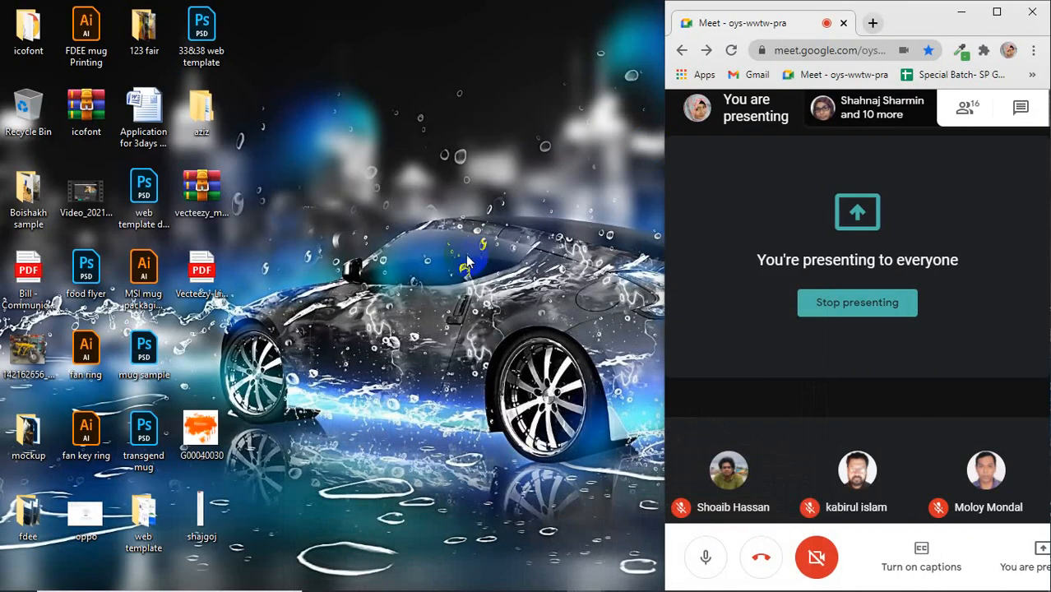
{"action": "right_click", "coordinate": [466, 261]}
{"action": "left_click", "coordinate": [498, 296]}
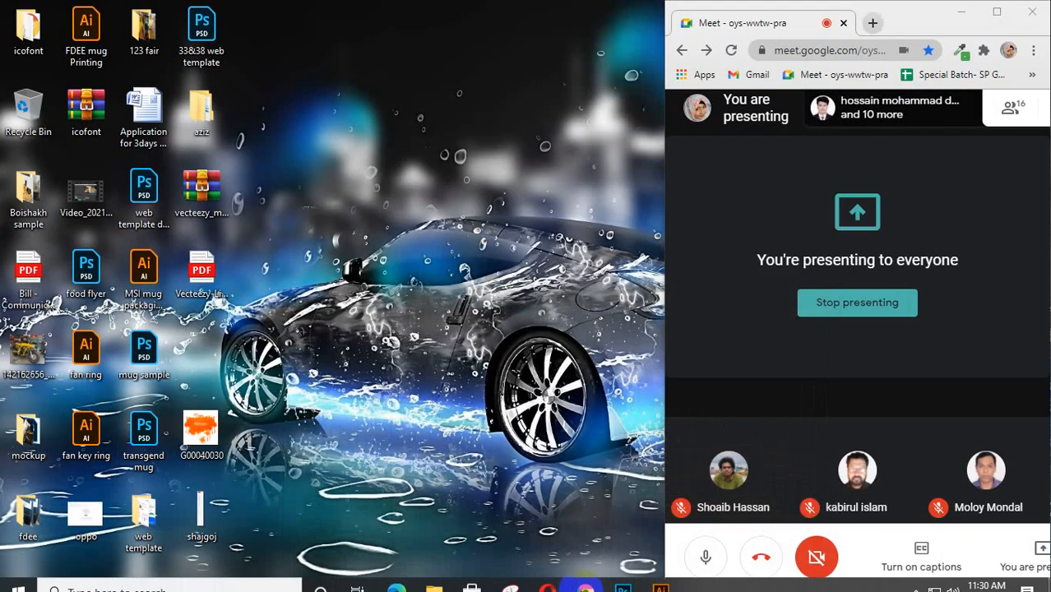
{"action": "left_click", "coordinate": [658, 577]}
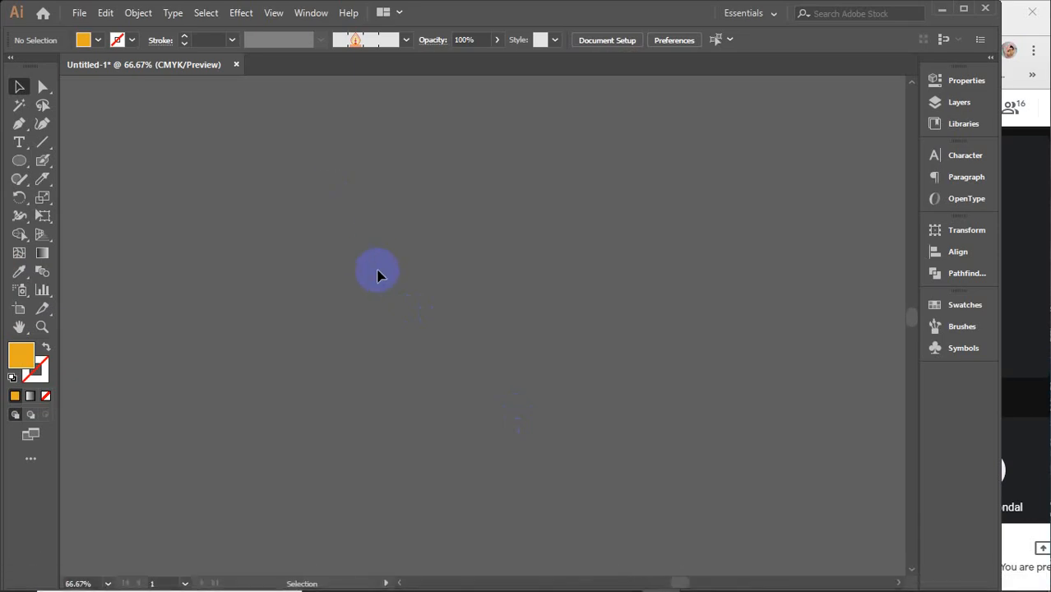
{"action": "scroll", "coordinate": [377, 276], "scroll_direction": "down", "scroll_amount": 5}
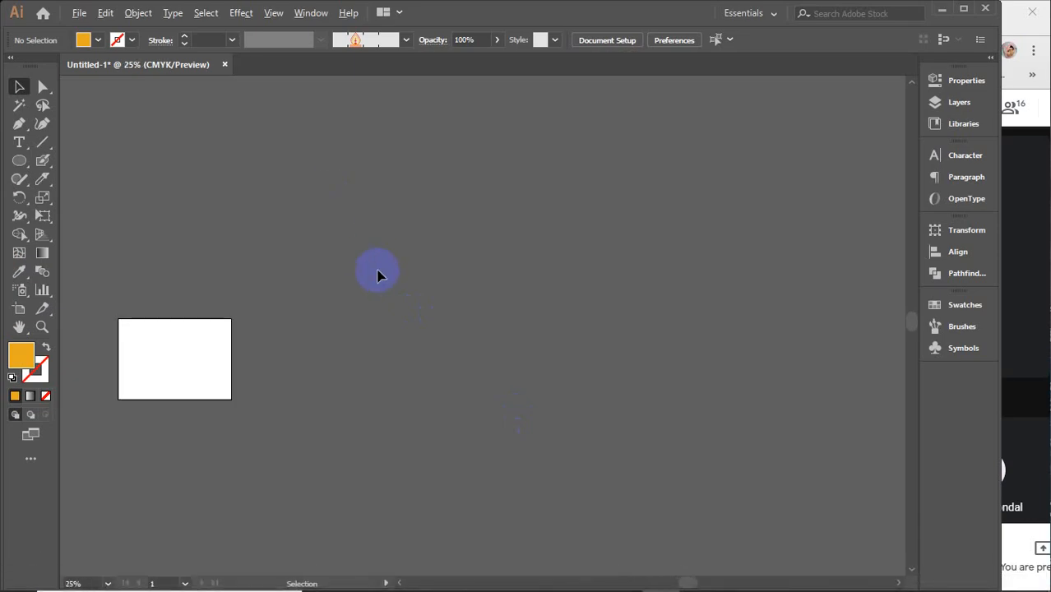
Delete the flame brush and the yellow star brush from the document's brushes
{"action": "left_click", "coordinate": [405, 40]}
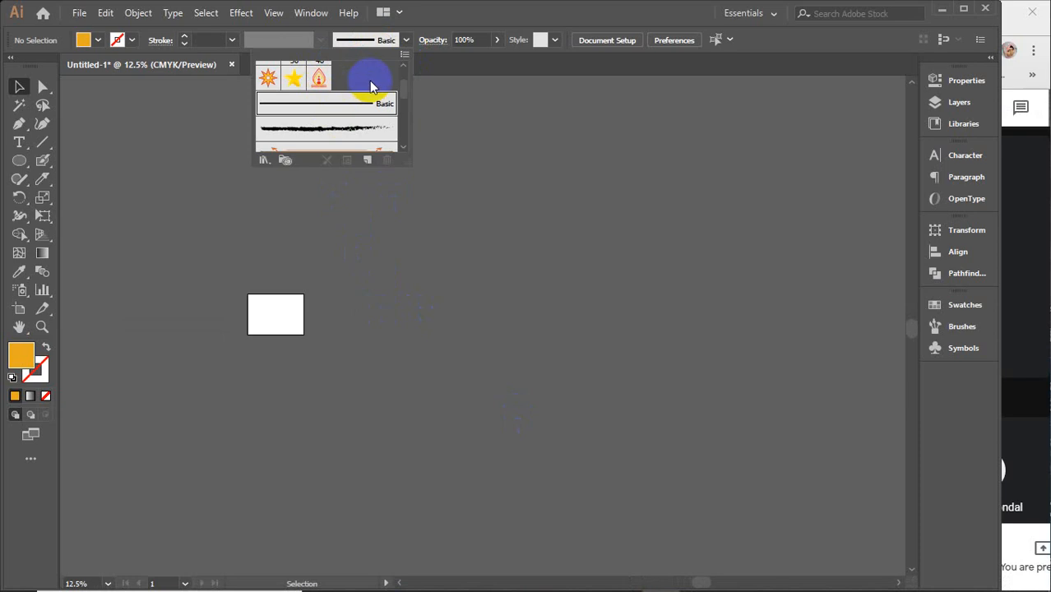
{"action": "left_click", "coordinate": [323, 78]}
{"action": "left_click", "coordinate": [390, 160]}
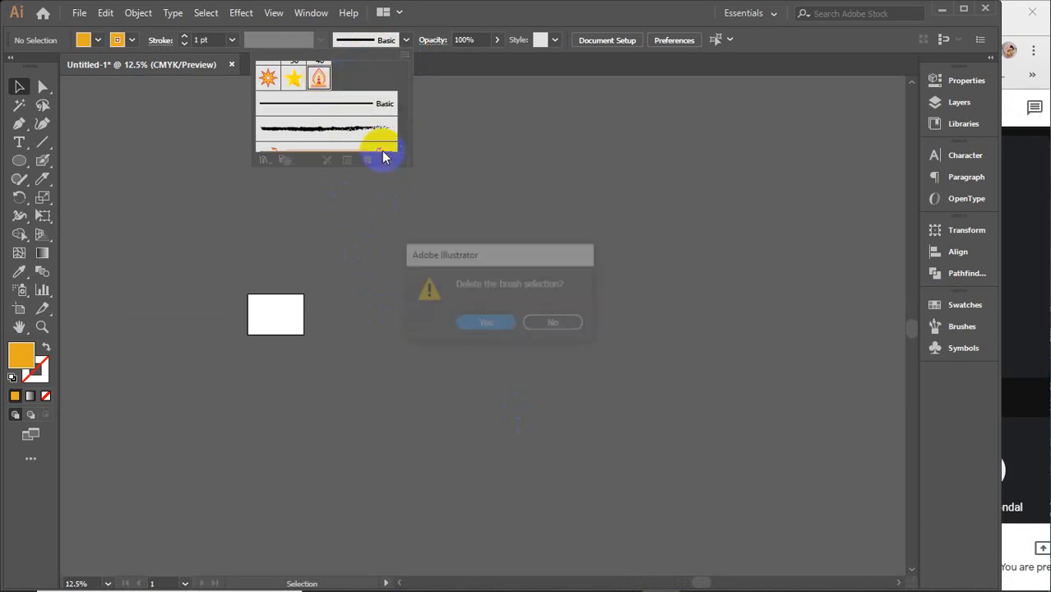
{"action": "left_click", "coordinate": [484, 326]}
{"action": "left_click", "coordinate": [294, 103]}
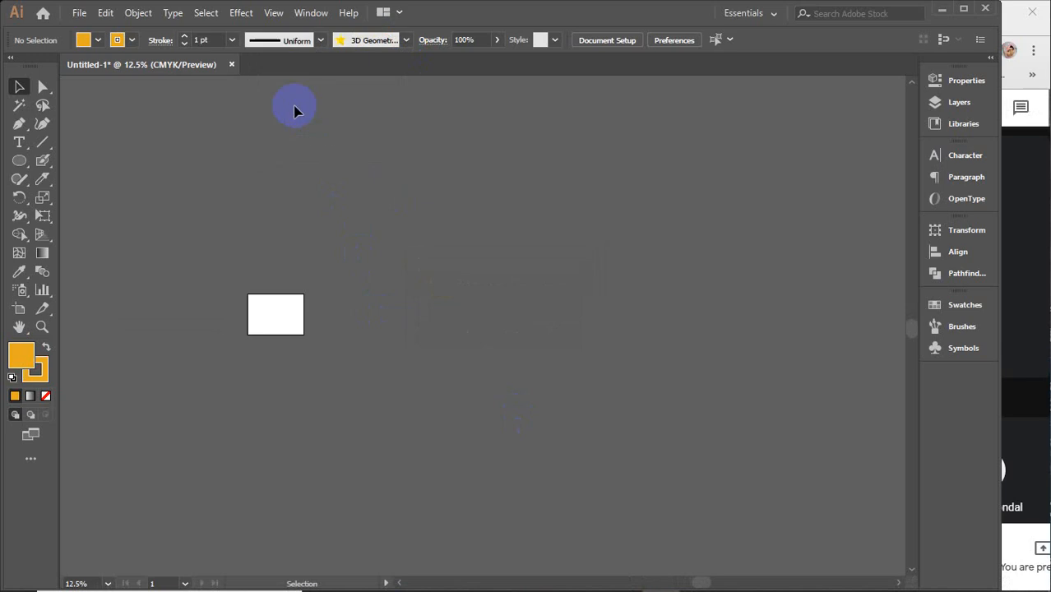
{"action": "left_click", "coordinate": [405, 40]}
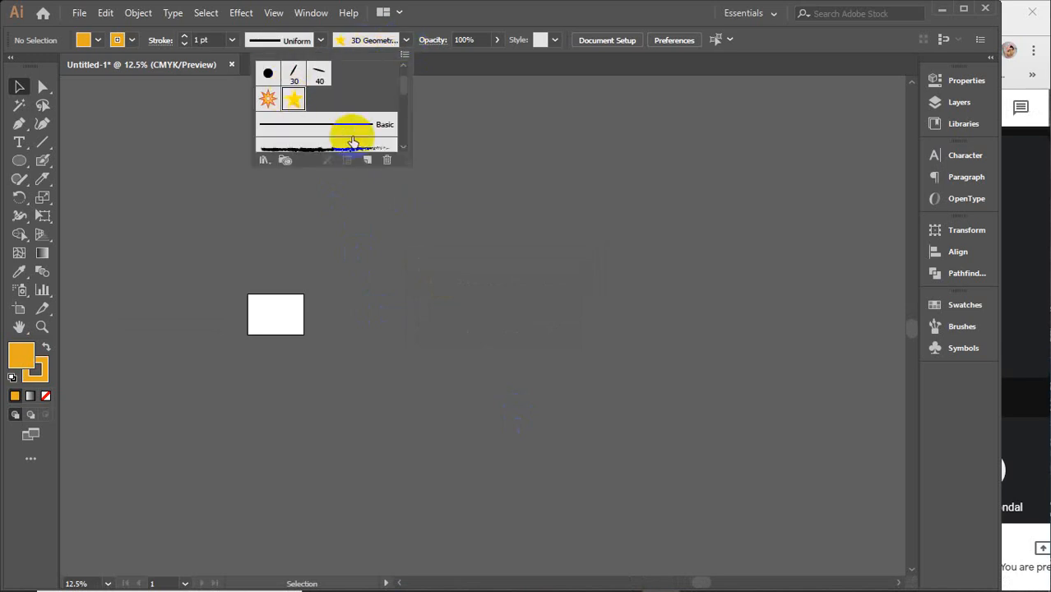
{"action": "left_click", "coordinate": [387, 159]}
{"action": "left_click", "coordinate": [462, 322]}
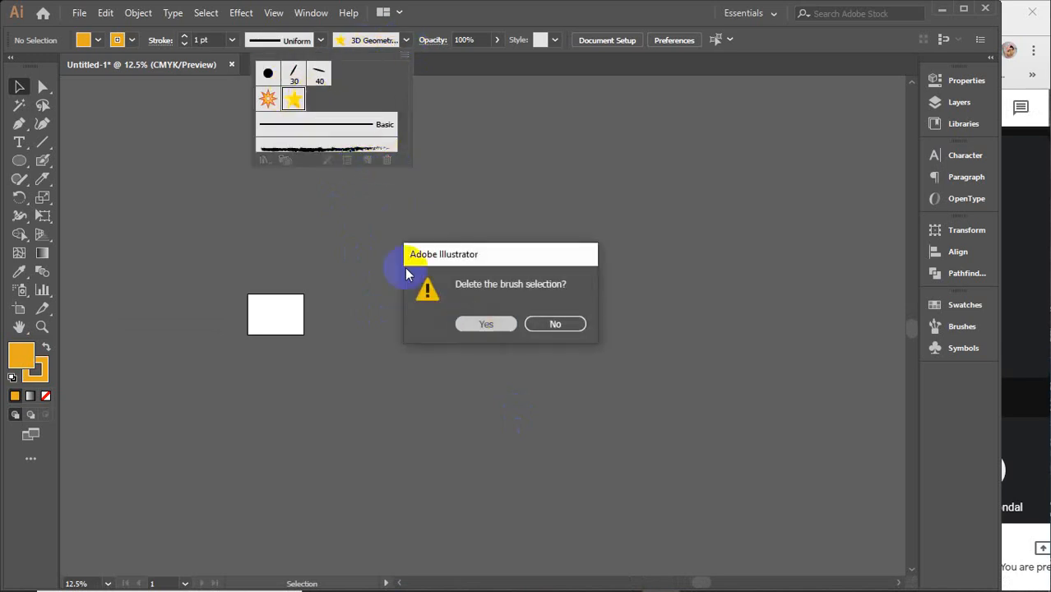
Delete the orange Star 2 brush and choose the Basic brush definition
{"action": "left_click", "coordinate": [388, 159]}
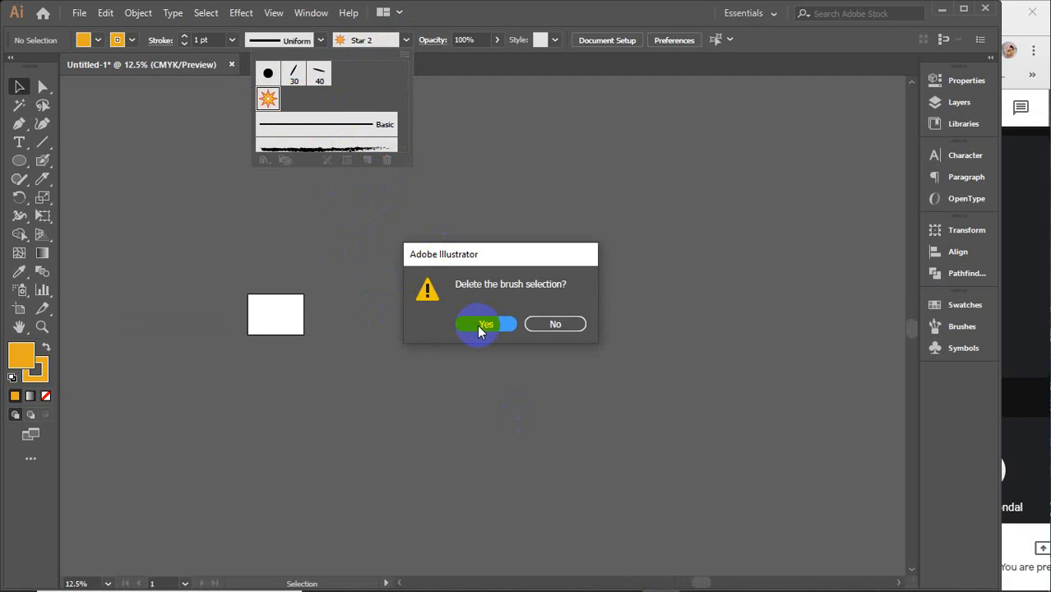
{"action": "left_click", "coordinate": [480, 324]}
{"action": "left_click", "coordinate": [377, 99]}
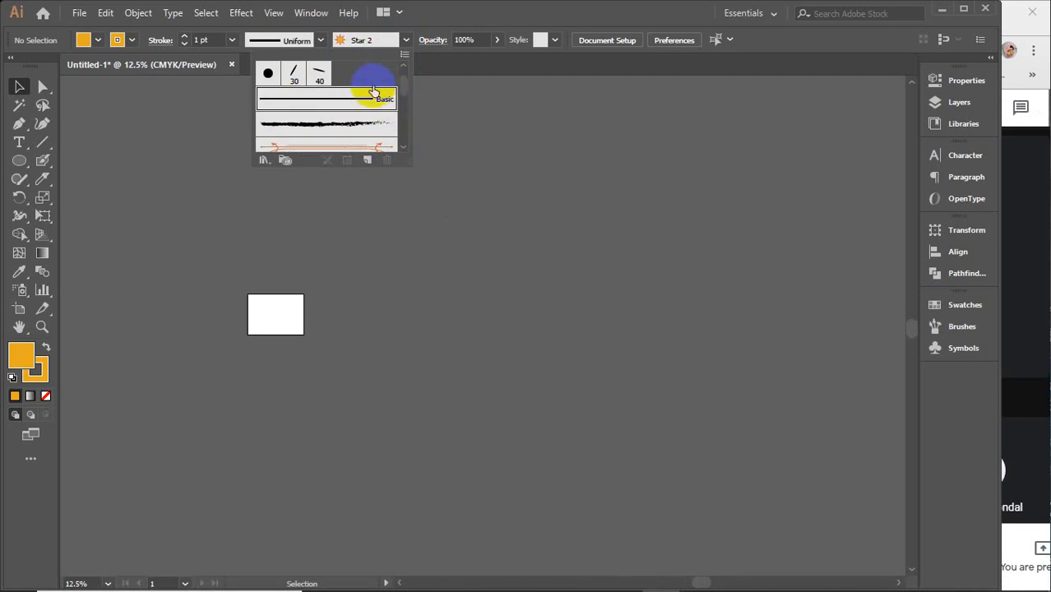
{"action": "left_click", "coordinate": [403, 46]}
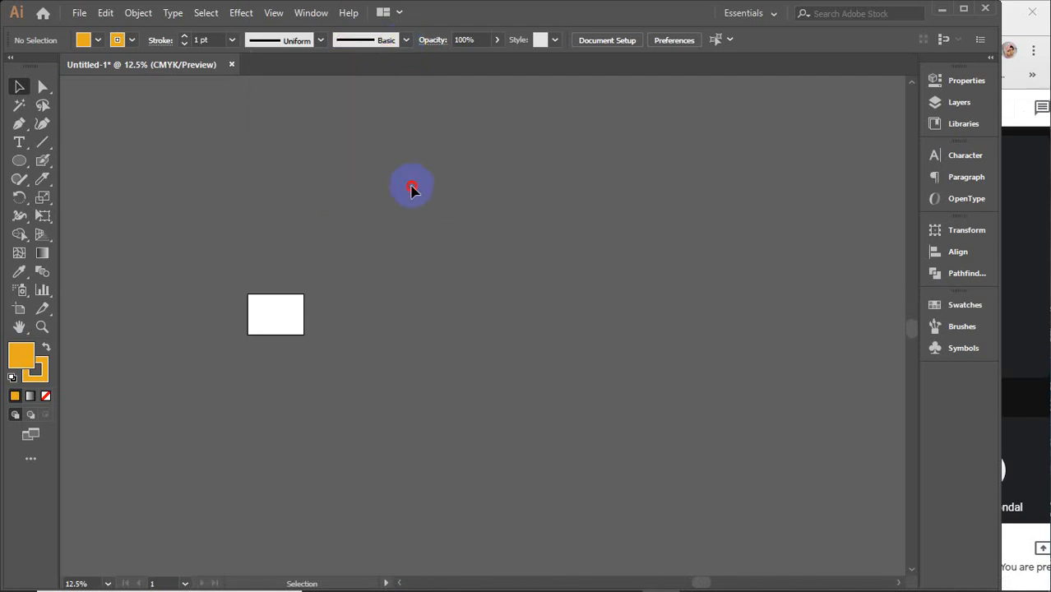
Add point text reading "width 1: 3inch" on the empty canvas beside the artboard
{"action": "scroll", "coordinate": [375, 321], "scroll_direction": "up", "scroll_amount": 4}
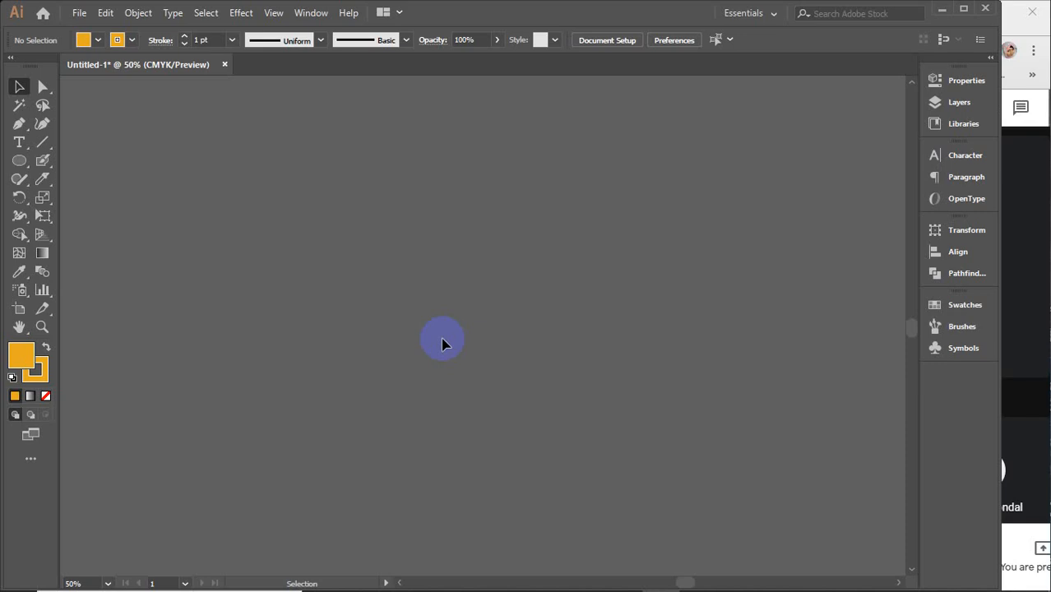
{"action": "left_click", "coordinate": [17, 146]}
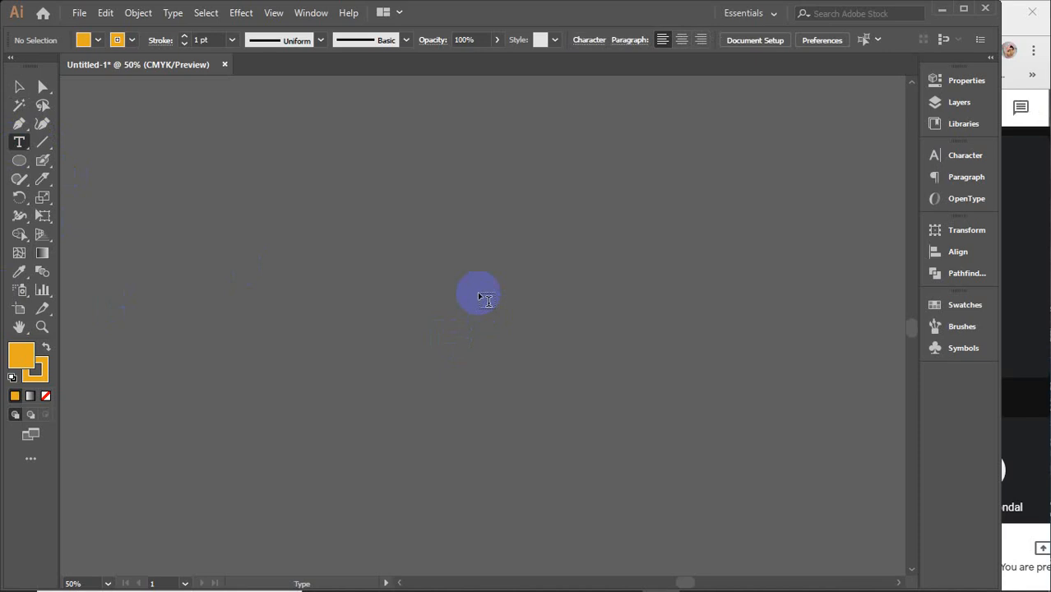
{"action": "scroll", "coordinate": [307, 239], "scroll_direction": "up", "scroll_amount": 7}
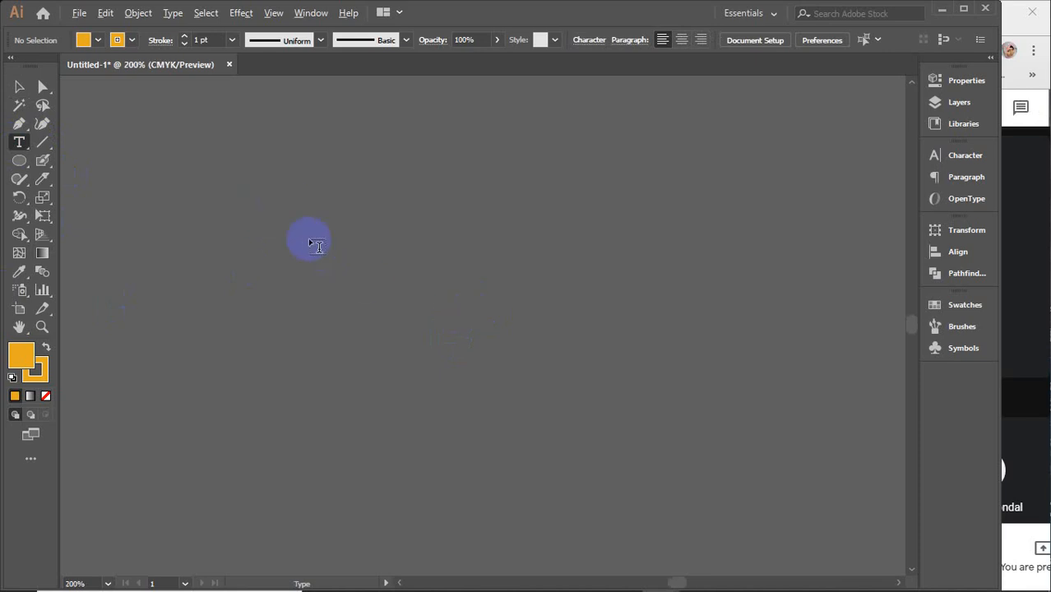
{"action": "left_click", "coordinate": [302, 256]}
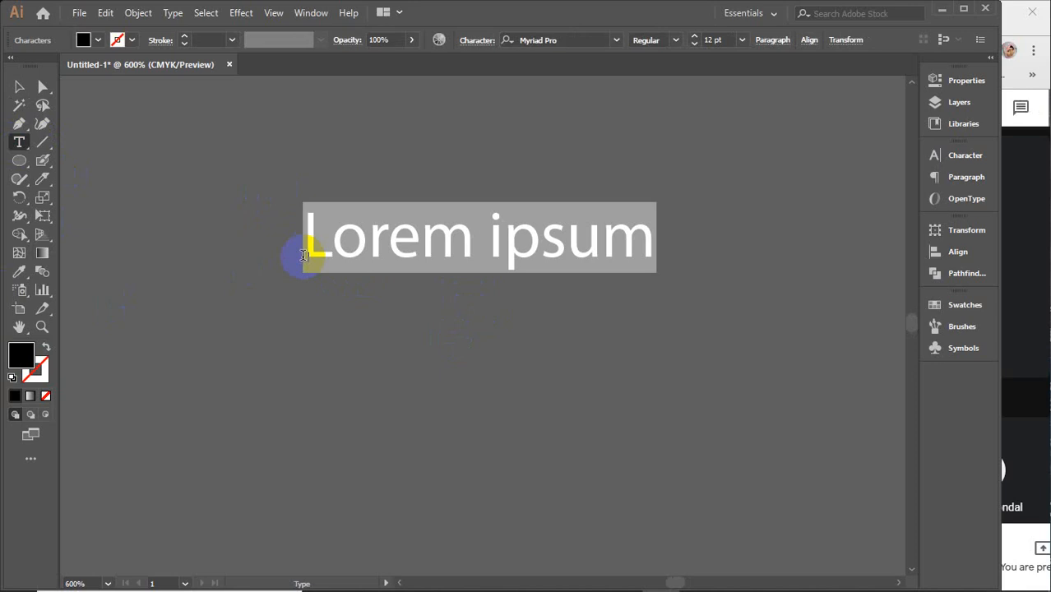
{"action": "type", "text": "wi"}
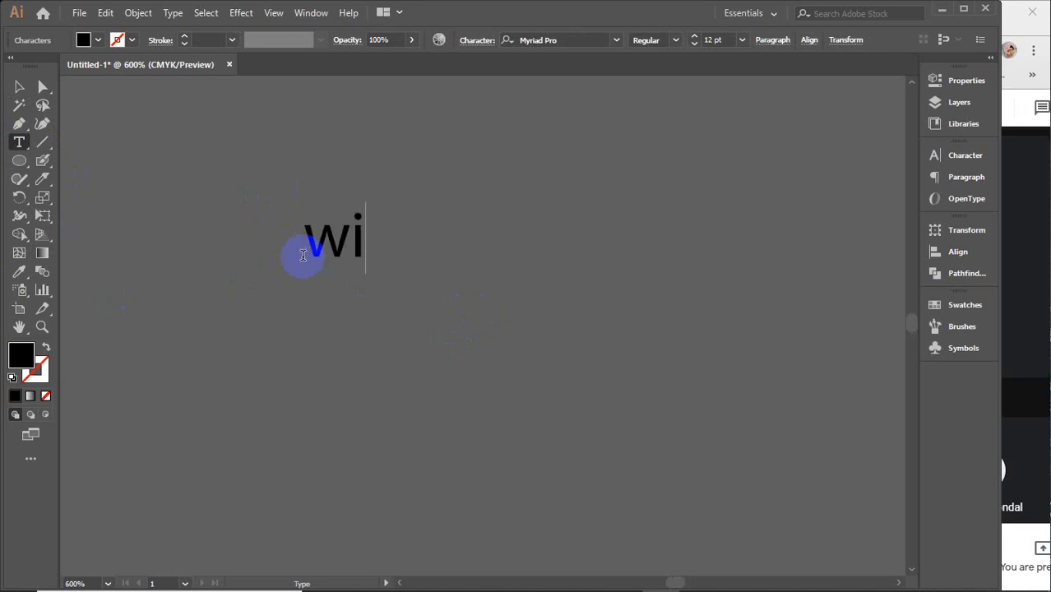
{"action": "type", "text": "dth"}
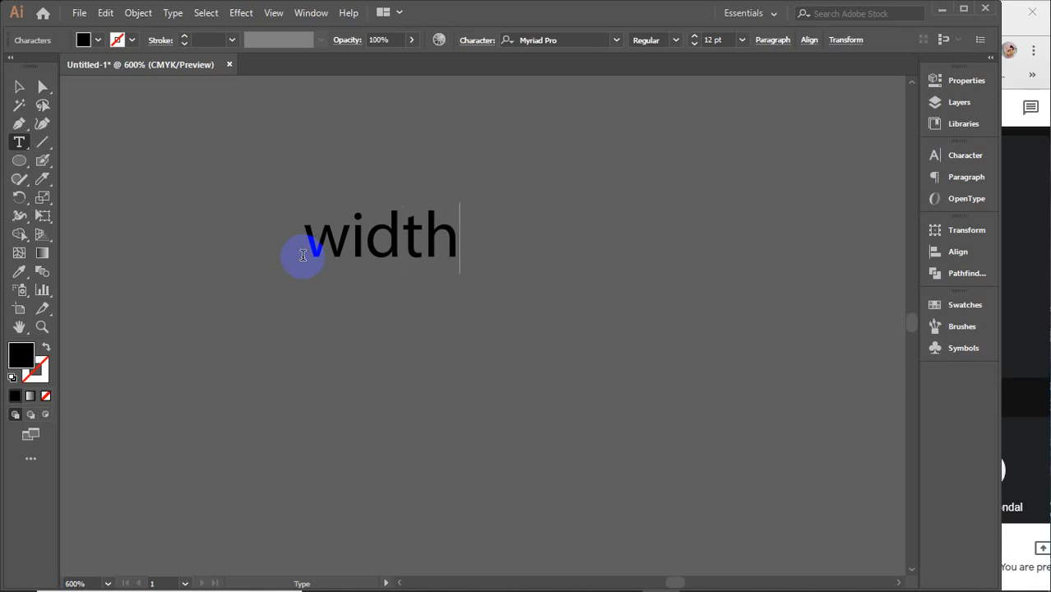
{"action": "type", "text": "1:"}
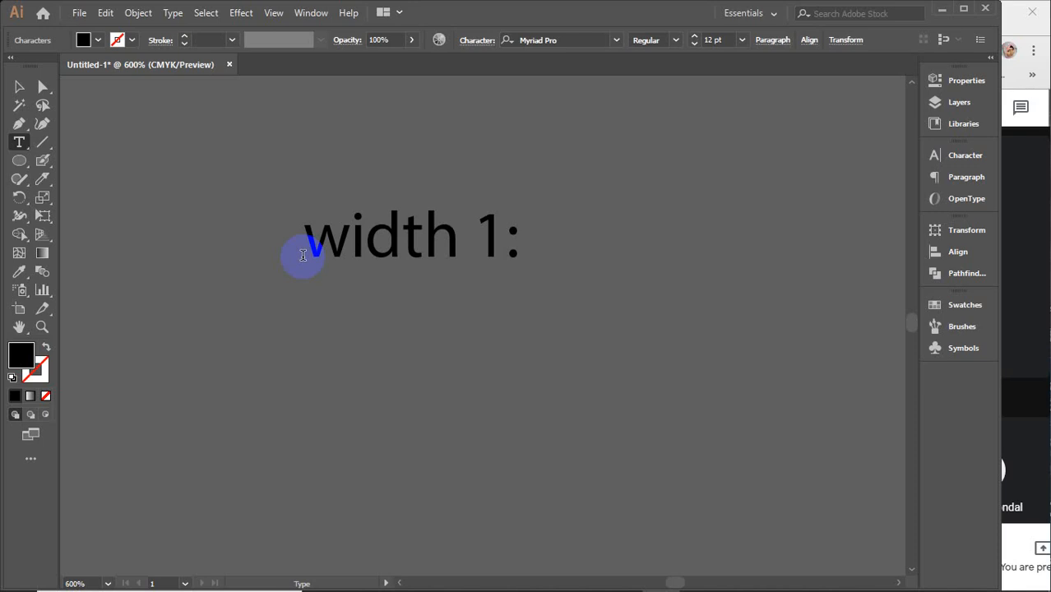
{"action": "type", "text": "3inch"}
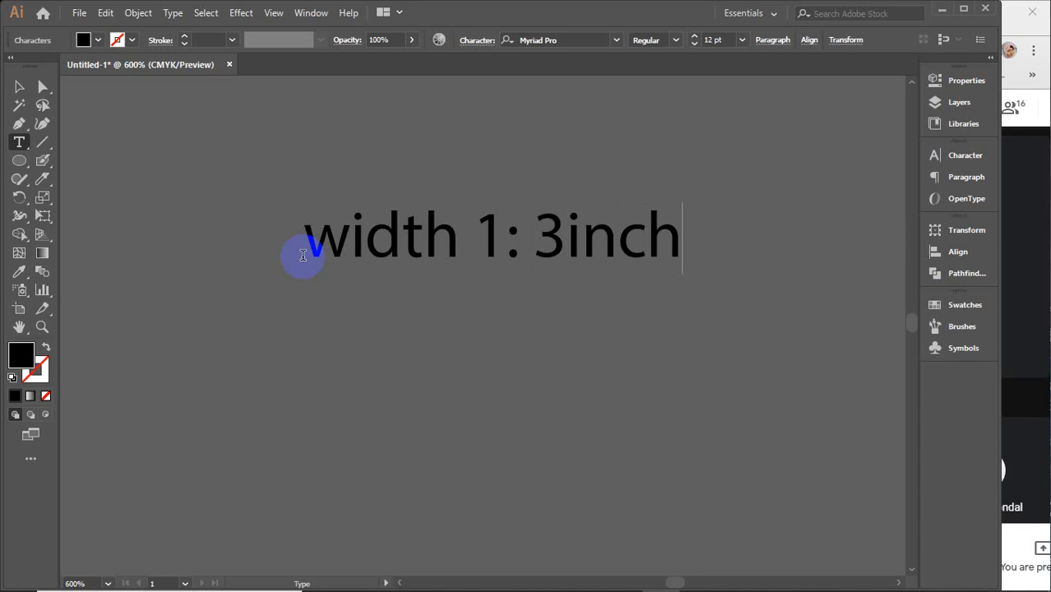
Add a second line reading "width 2: 1inch" below the first width line
{"action": "key", "text": "Return"}
{"action": "type", "text": "wi"}
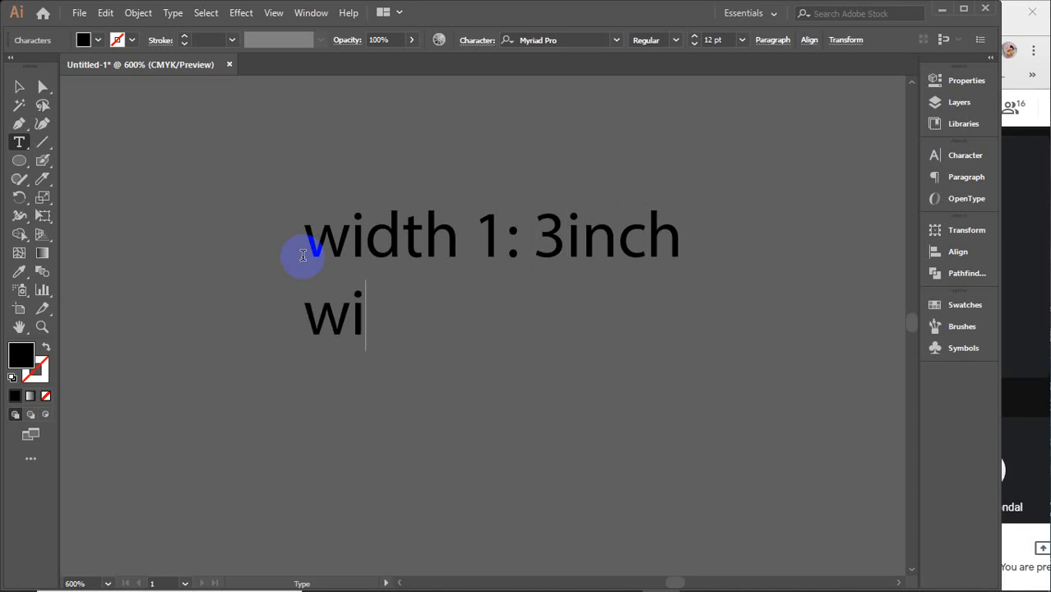
{"action": "type", "text": "dth "}
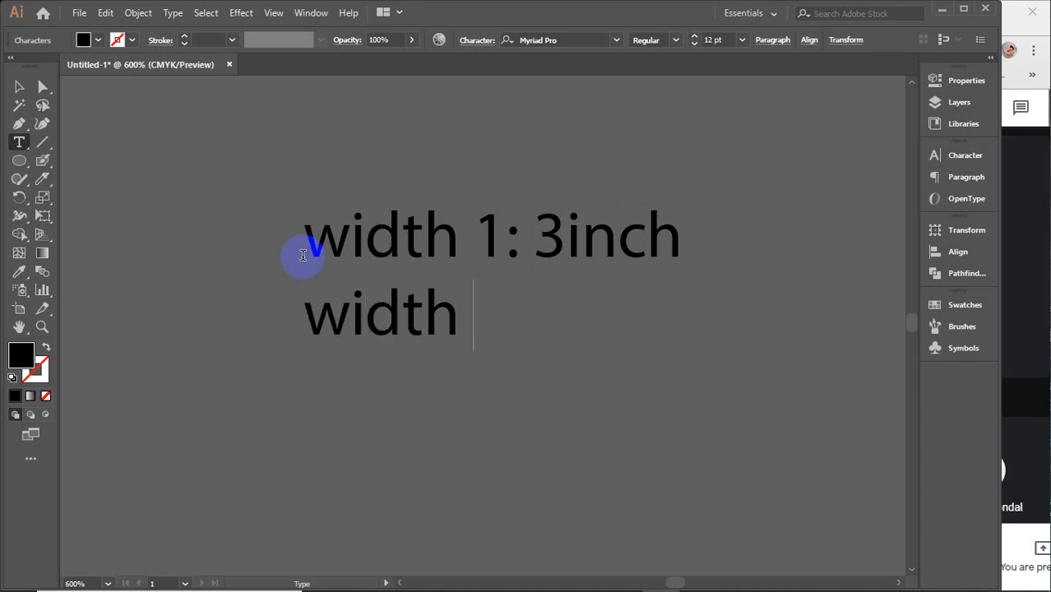
{"action": "type", "text": "2"}
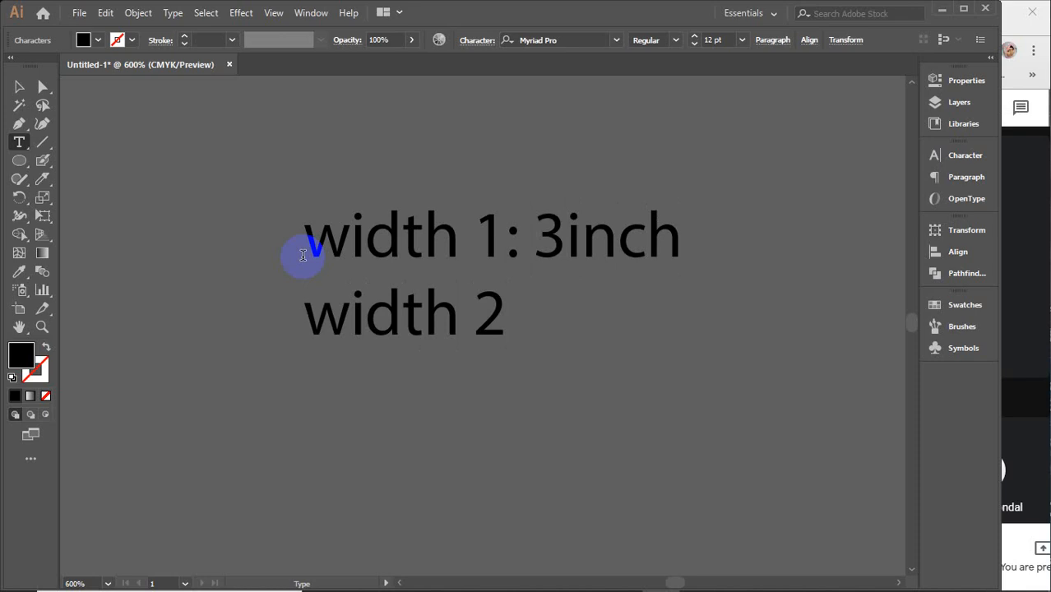
{"action": "type", "text": ": "}
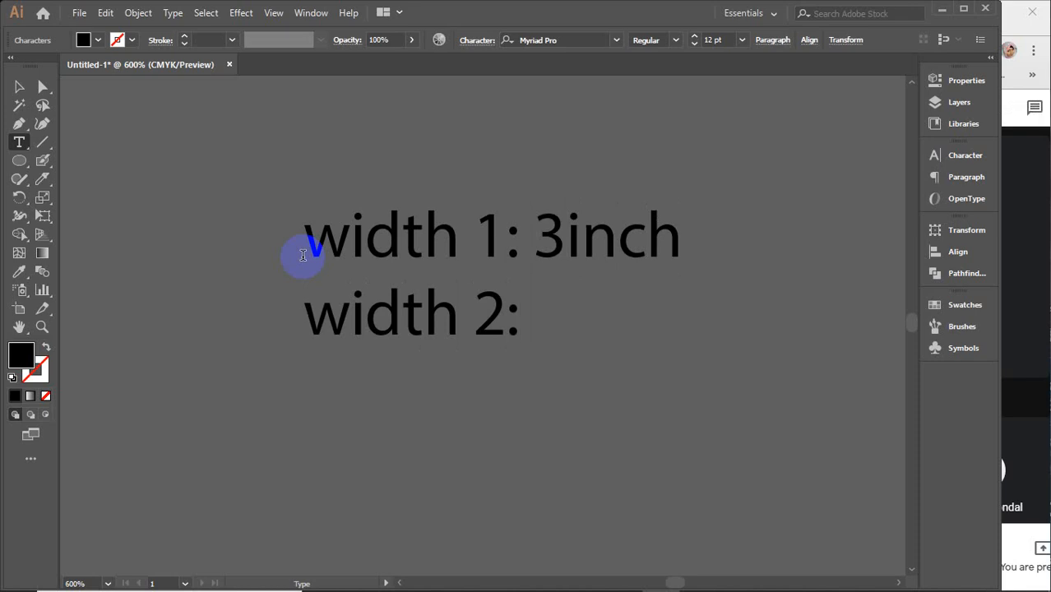
{"action": "type", "text": "1inch"}
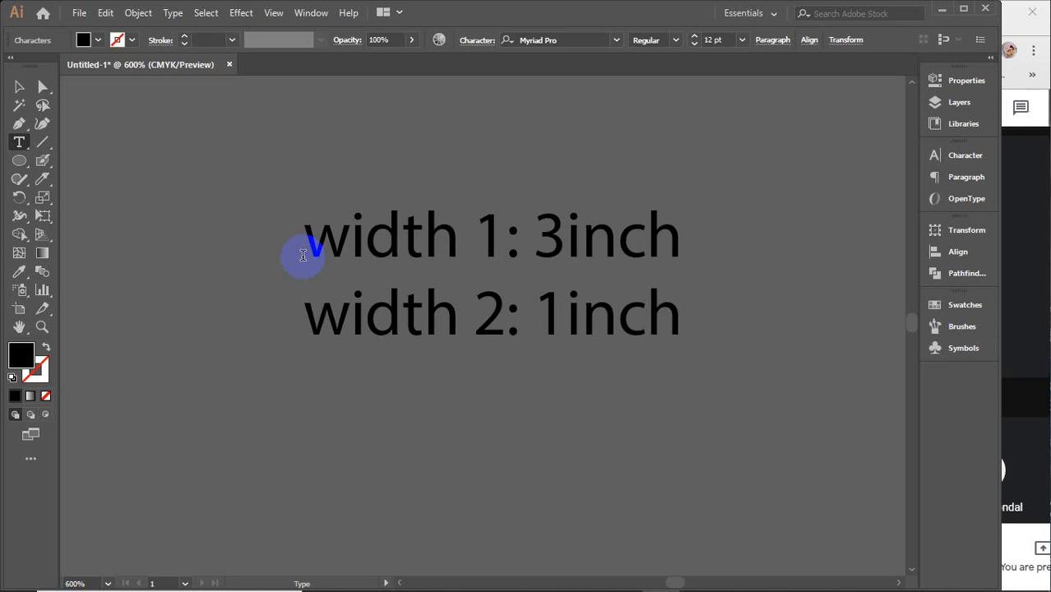
Add a third line reading "hight : 3.5inch" below the two width lines
{"action": "key", "text": "Return"}
{"action": "type", "text": "g"}
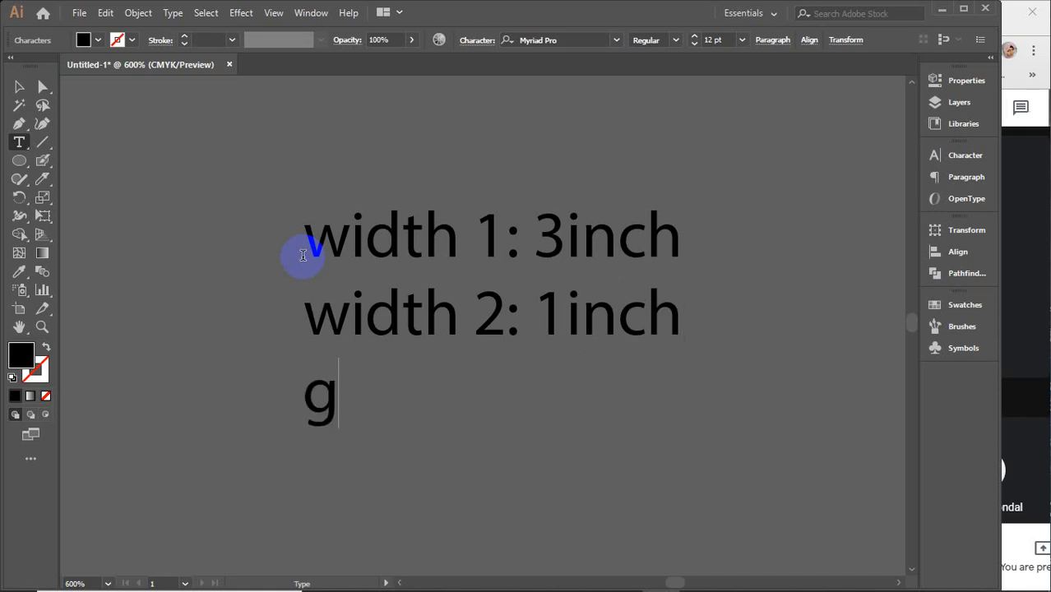
{"action": "key", "text": "BackSpace"}
{"action": "type", "text": "hight"}
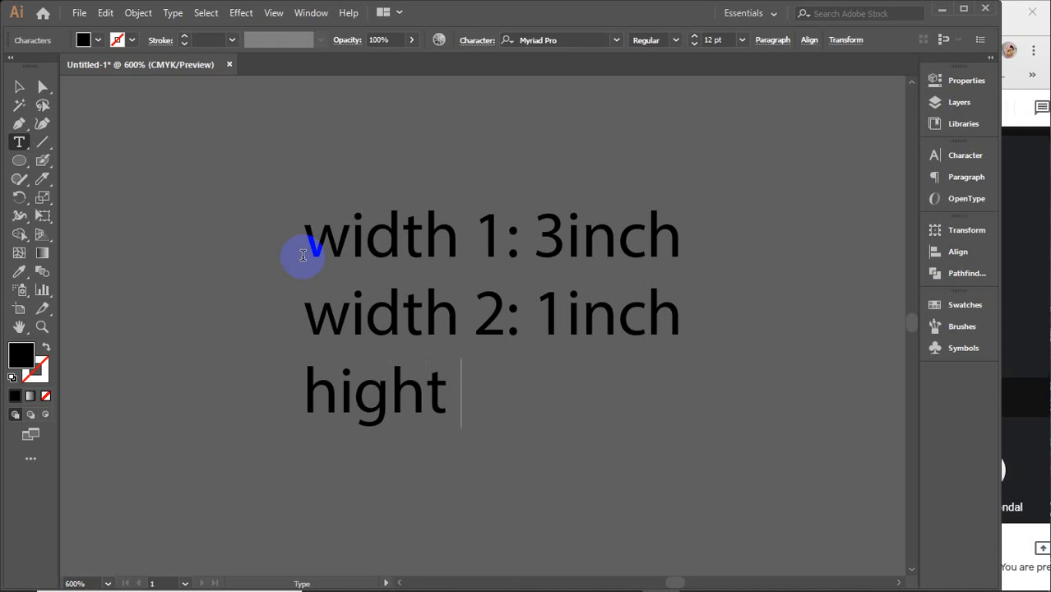
{"action": "type", "text": "3"}
{"action": "key", "text": "BackSpace"}
{"action": "type", "text": ": "}
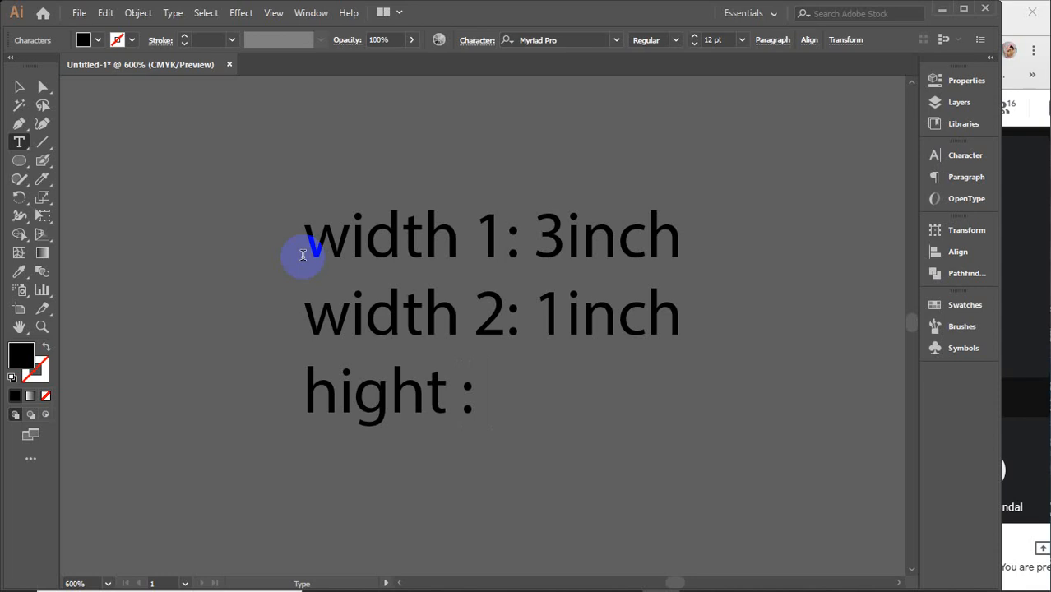
{"action": "type", "text": "3.5"}
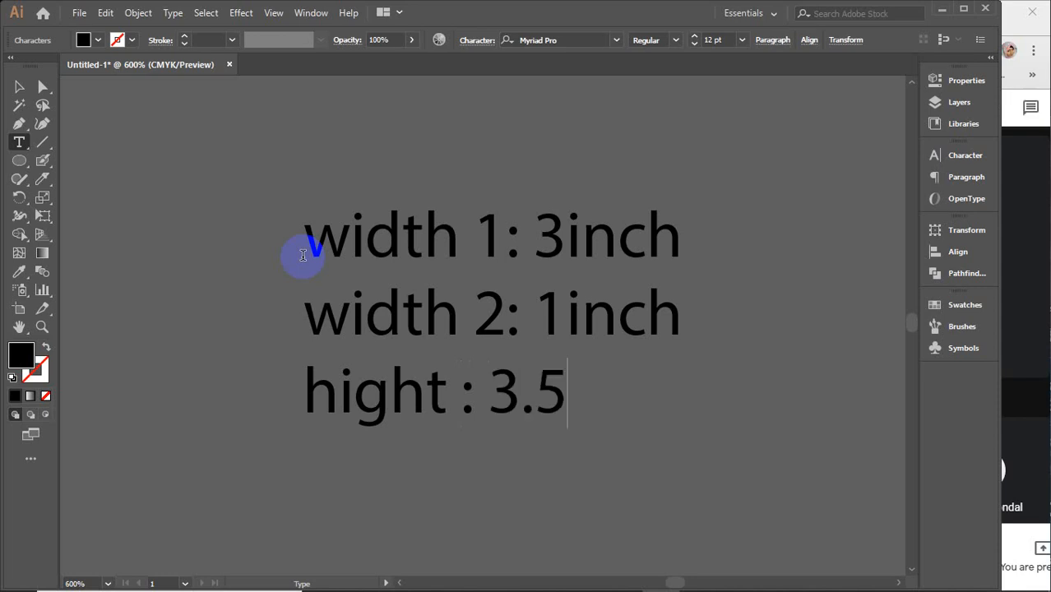
{"action": "type", "text": "inch"}
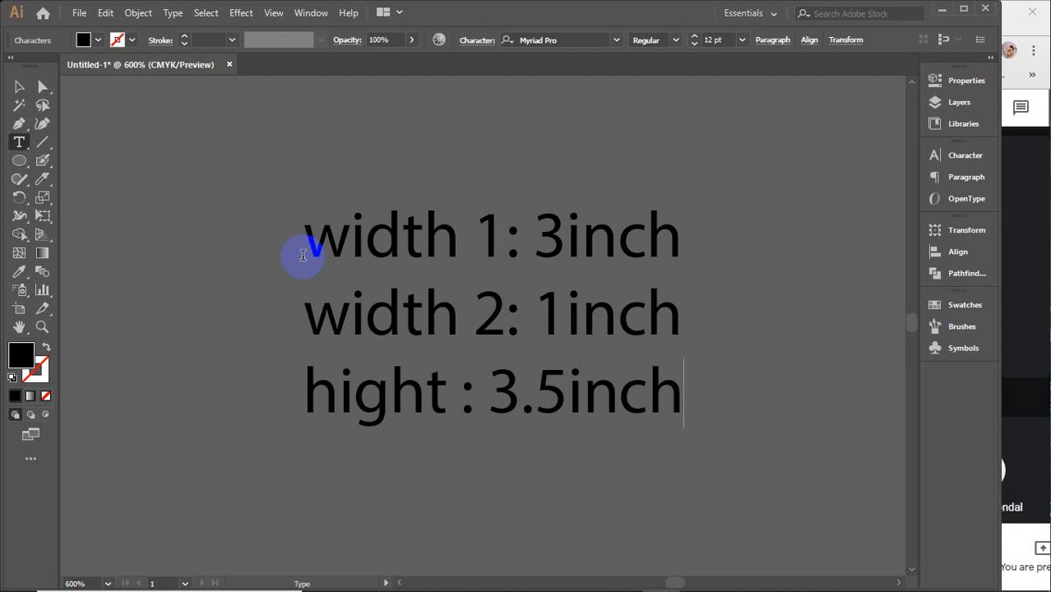
{"action": "left_click", "coordinate": [19, 85]}
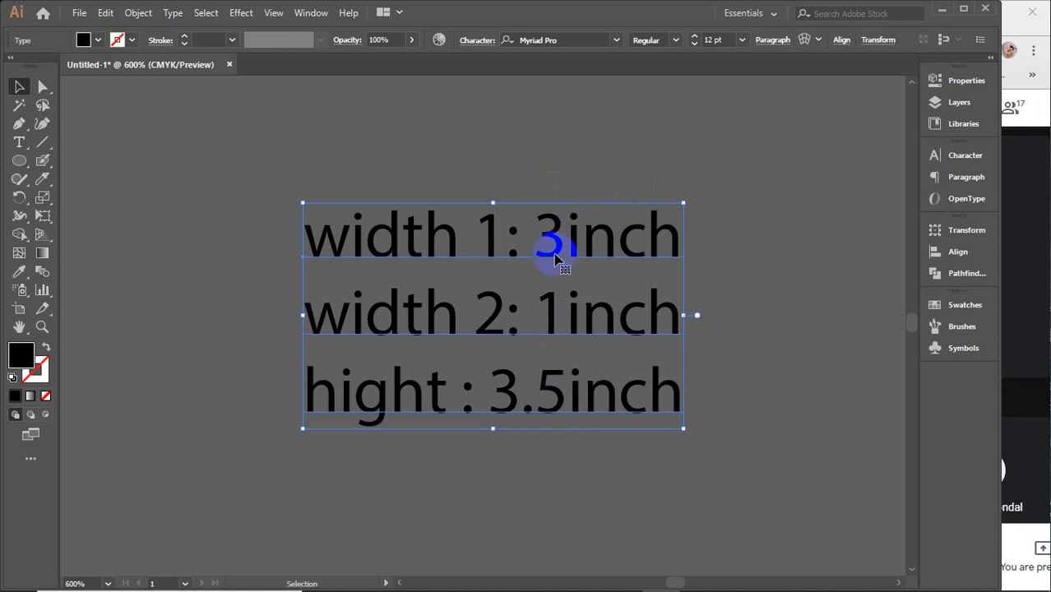
{"action": "left_click_drag", "start_coordinate": [254, 170], "coordinate": [806, 505]}
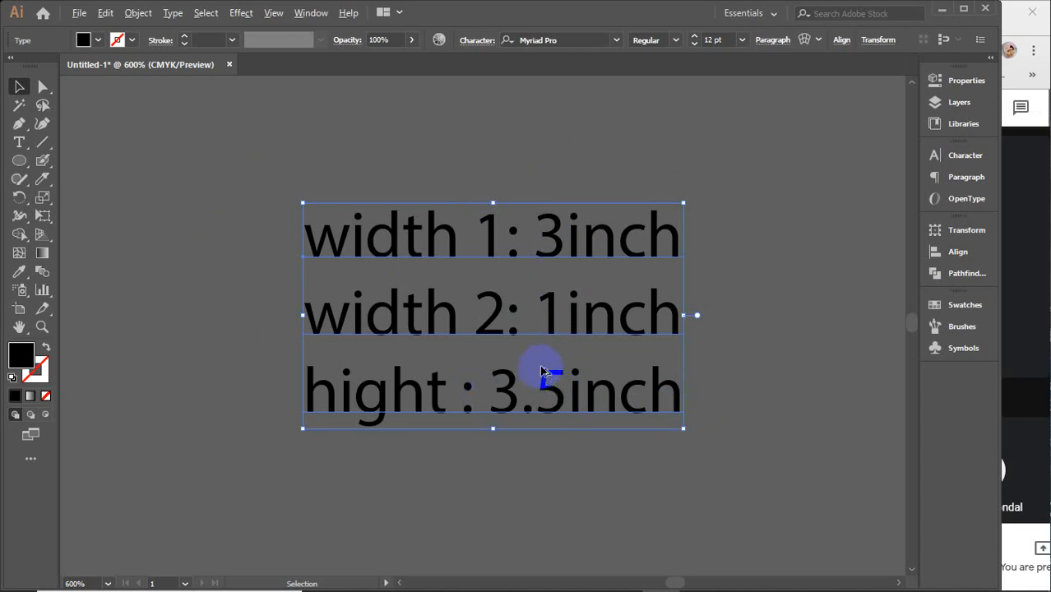
Create a rectangle 3 in wide and 3.5 in high on the empty canvas beside the dimension text
{"action": "scroll", "coordinate": [542, 371], "scroll_direction": "down", "scroll_amount": 2}
{"action": "left_click", "coordinate": [699, 434]}
{"action": "left_click_drag", "start_coordinate": [700, 434], "coordinate": [441, 310]}
{"action": "left_click", "coordinate": [507, 298]}
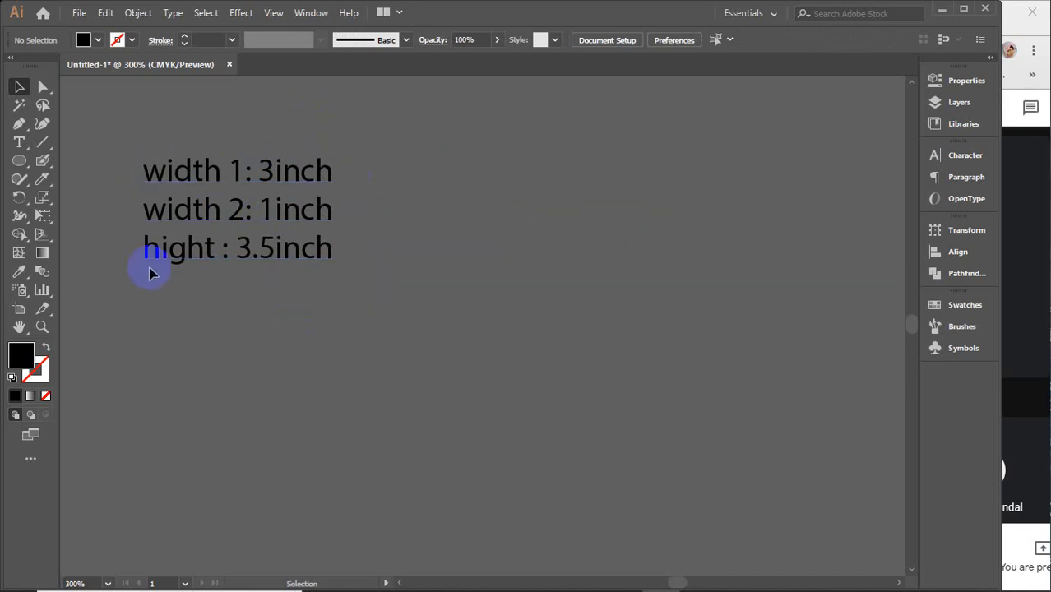
{"action": "left_click", "coordinate": [18, 162]}
{"action": "left_click", "coordinate": [82, 162]}
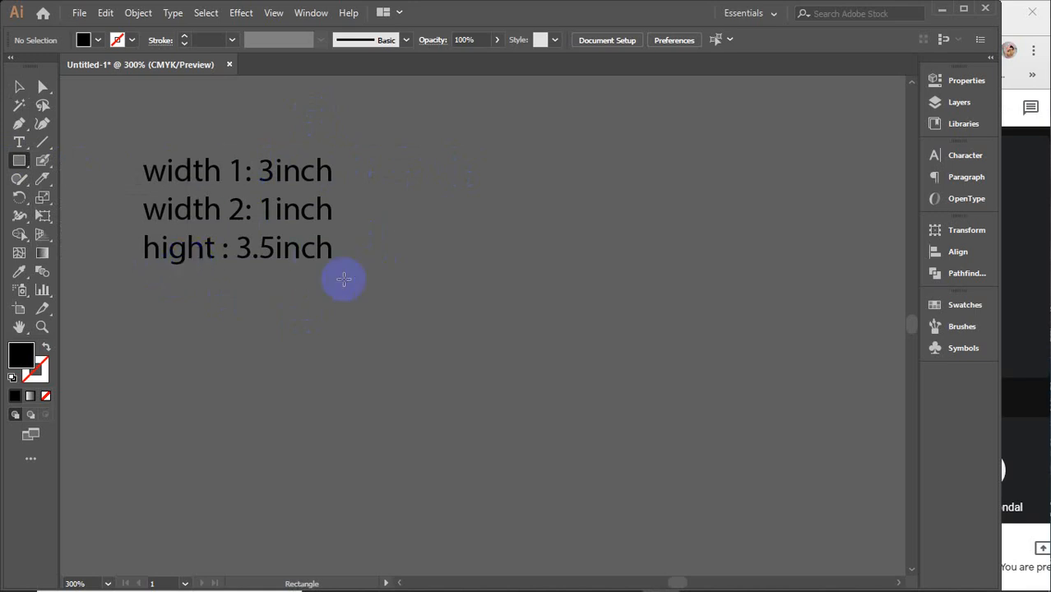
{"action": "left_click", "coordinate": [545, 339]}
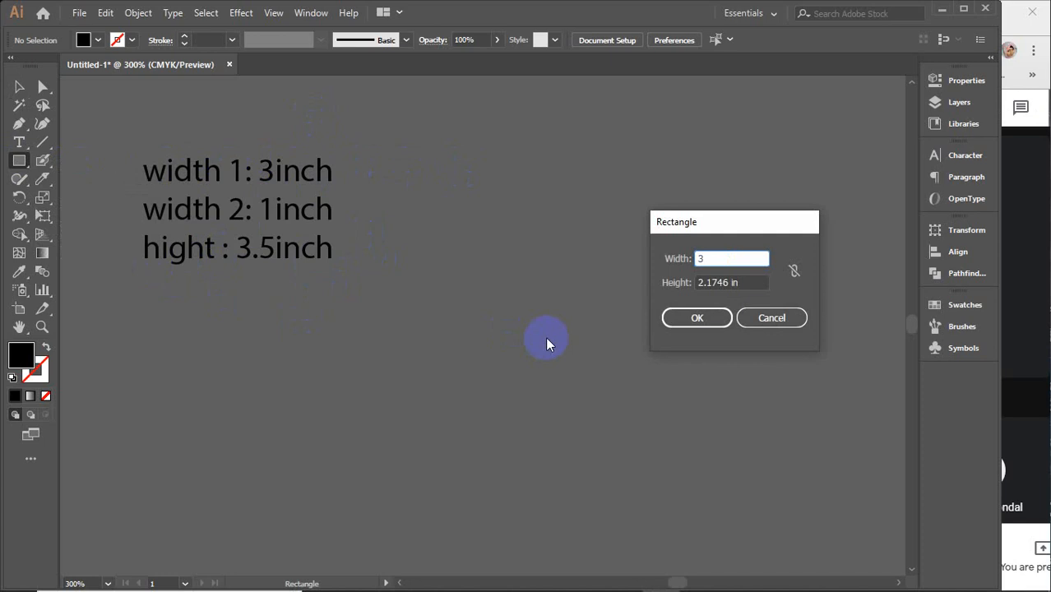
{"action": "type", "text": "3"}
{"action": "key", "text": "Tab"}
{"action": "type", "text": "3."}
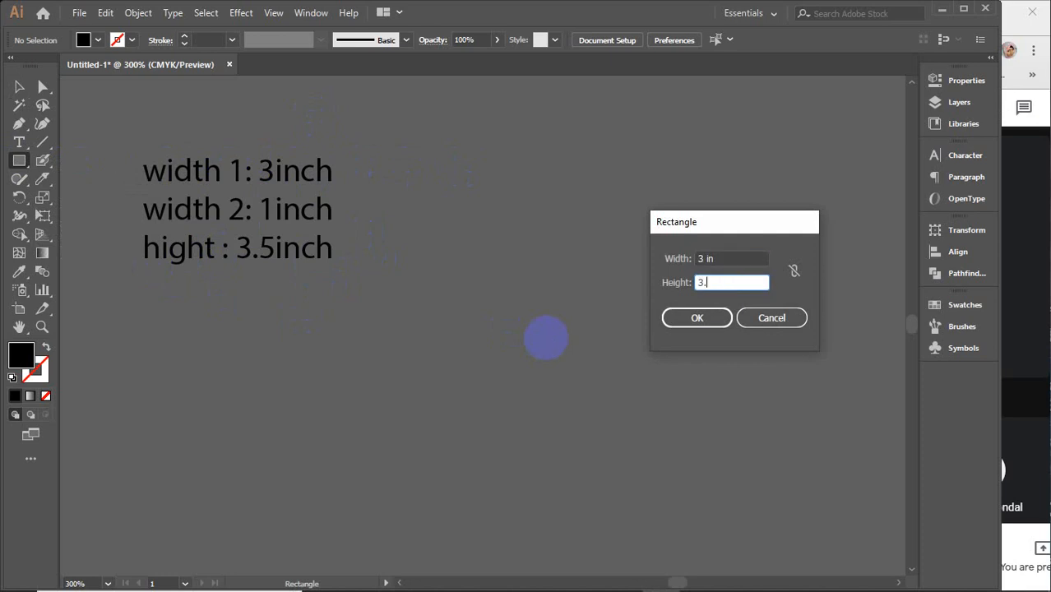
{"action": "key", "text": "Return"}
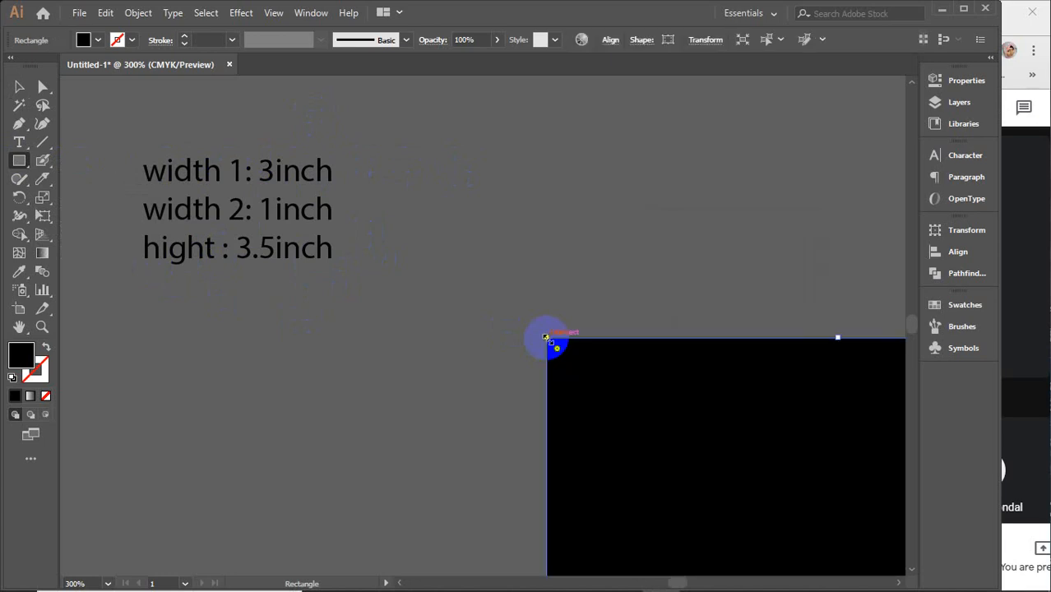
Change the rectangle's fill colour to white
{"action": "key", "text": "v"}
{"action": "scroll", "coordinate": [553, 324], "scroll_direction": "down", "scroll_amount": 1}
{"action": "left_click_drag", "start_coordinate": [595, 413], "coordinate": [472, 330]}
{"action": "scroll", "coordinate": [473, 330], "scroll_direction": "down", "scroll_amount": 1}
{"action": "scroll", "coordinate": [473, 331], "scroll_direction": "down", "scroll_amount": 1}
{"action": "left_click_drag", "start_coordinate": [573, 409], "coordinate": [632, 337]}
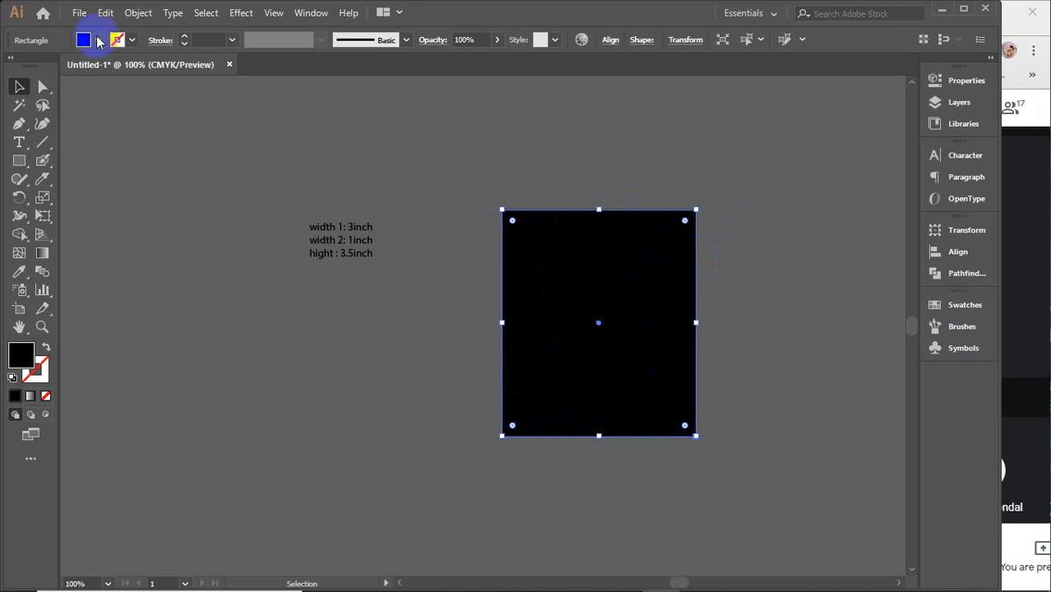
{"action": "left_click", "coordinate": [87, 38]}
{"action": "left_click", "coordinate": [32, 69]}
{"action": "left_click", "coordinate": [413, 449]}
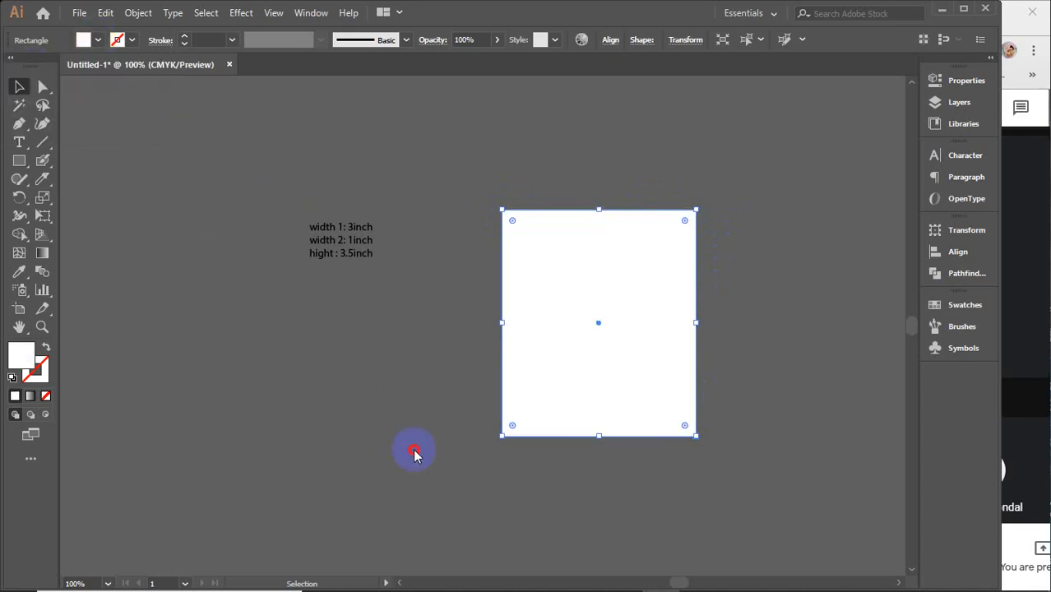
{"action": "left_click", "coordinate": [413, 449]}
Give the white rectangle a 0.25 pt black stroke
{"action": "left_click", "coordinate": [638, 309]}
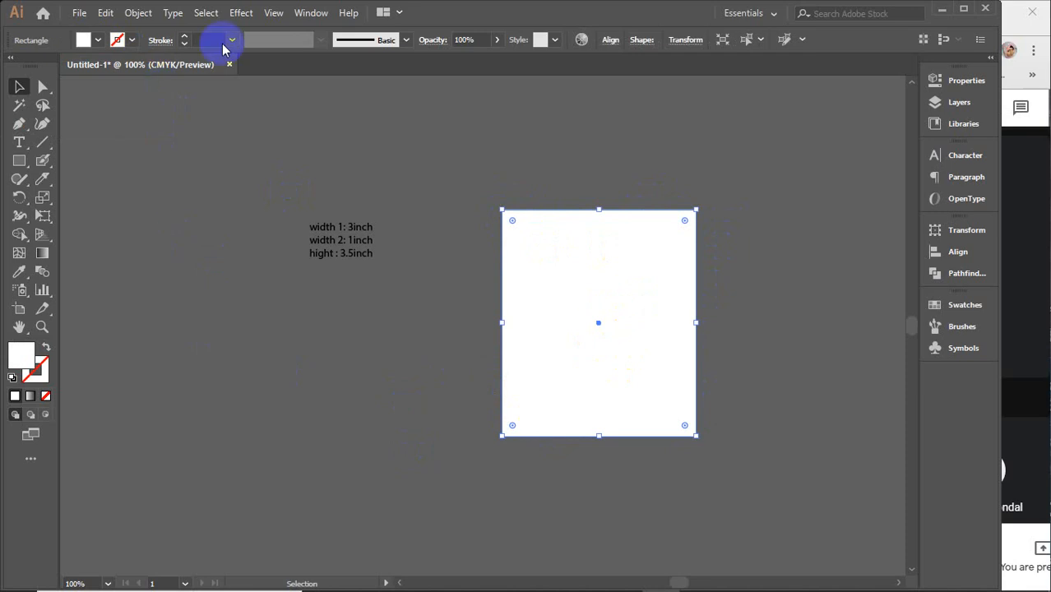
{"action": "left_click", "coordinate": [231, 39]}
{"action": "left_click", "coordinate": [240, 55]}
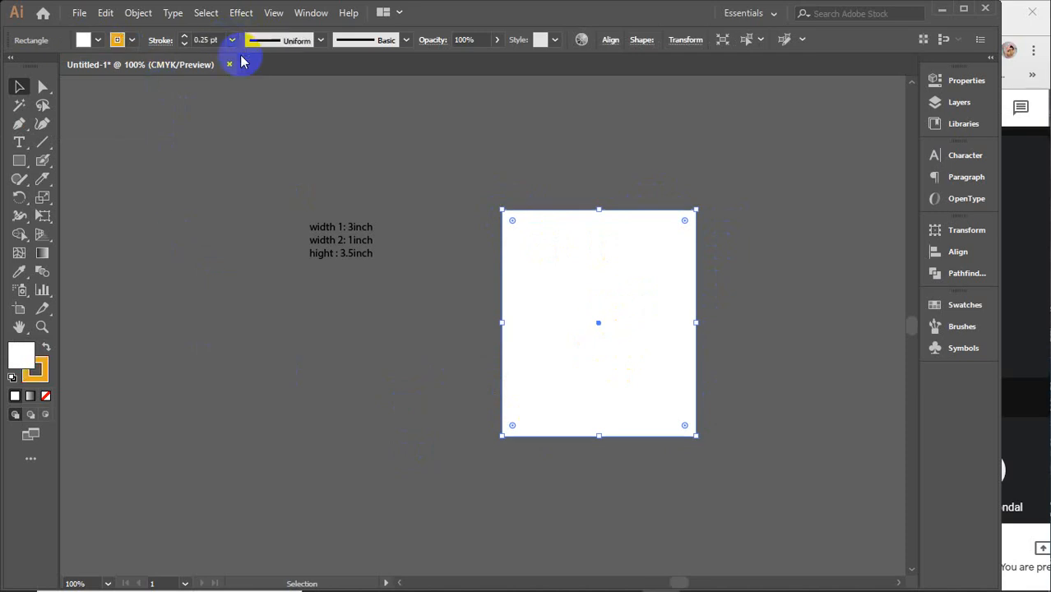
{"action": "left_click", "coordinate": [463, 457]}
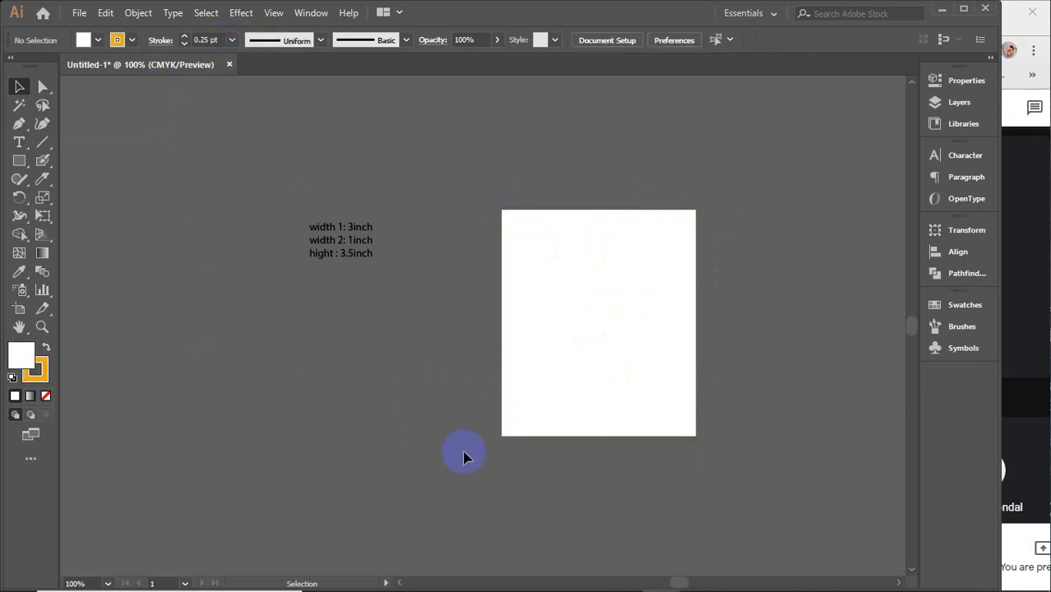
{"action": "left_click", "coordinate": [631, 281]}
{"action": "left_click", "coordinate": [132, 40]}
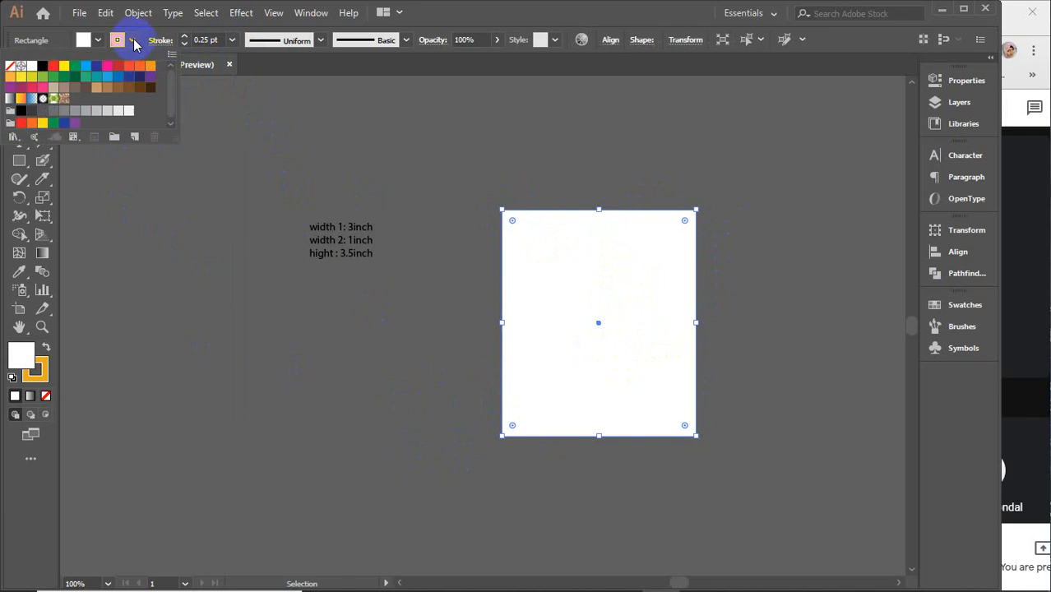
{"action": "left_click", "coordinate": [43, 67]}
{"action": "left_click", "coordinate": [130, 39]}
{"action": "left_click", "coordinate": [408, 404]}
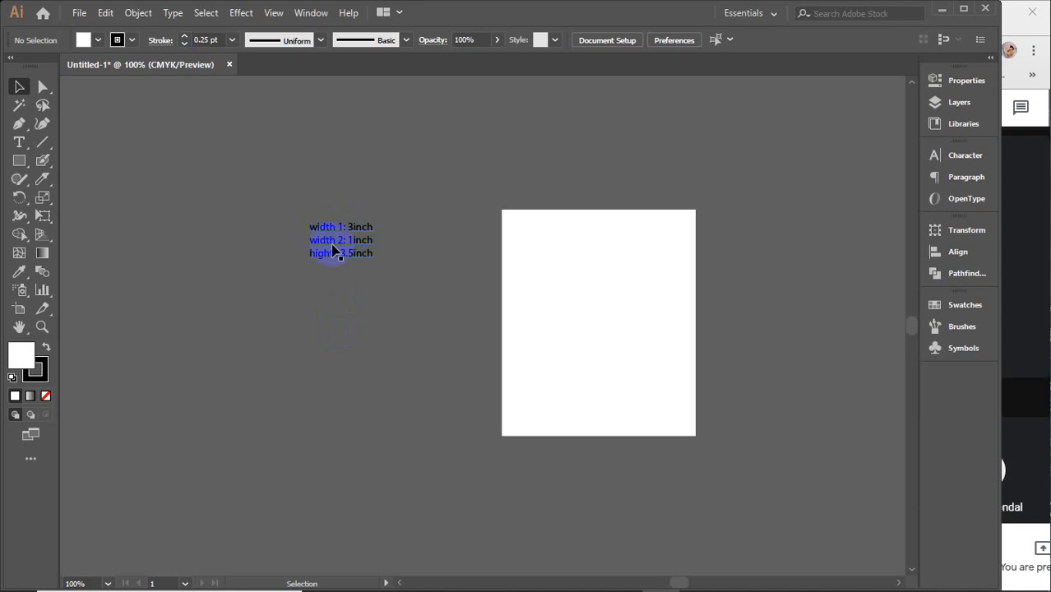
Move the dimension text up and away from the rectangle, and place a copy of the rectangle against its right edge
{"action": "left_click", "coordinate": [580, 318]}
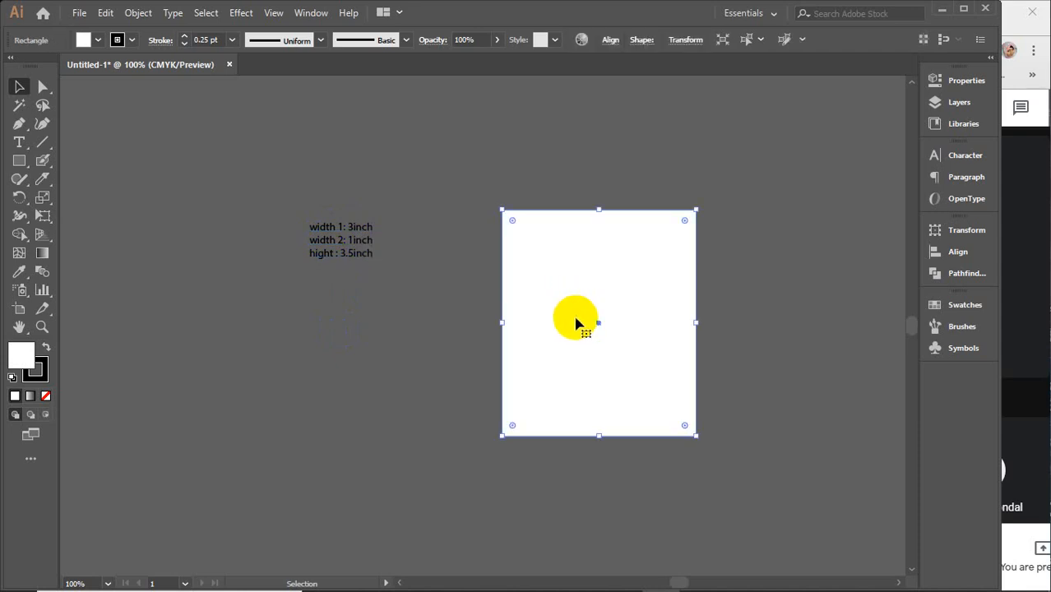
{"action": "left_click_drag", "start_coordinate": [359, 232], "coordinate": [301, 92]}
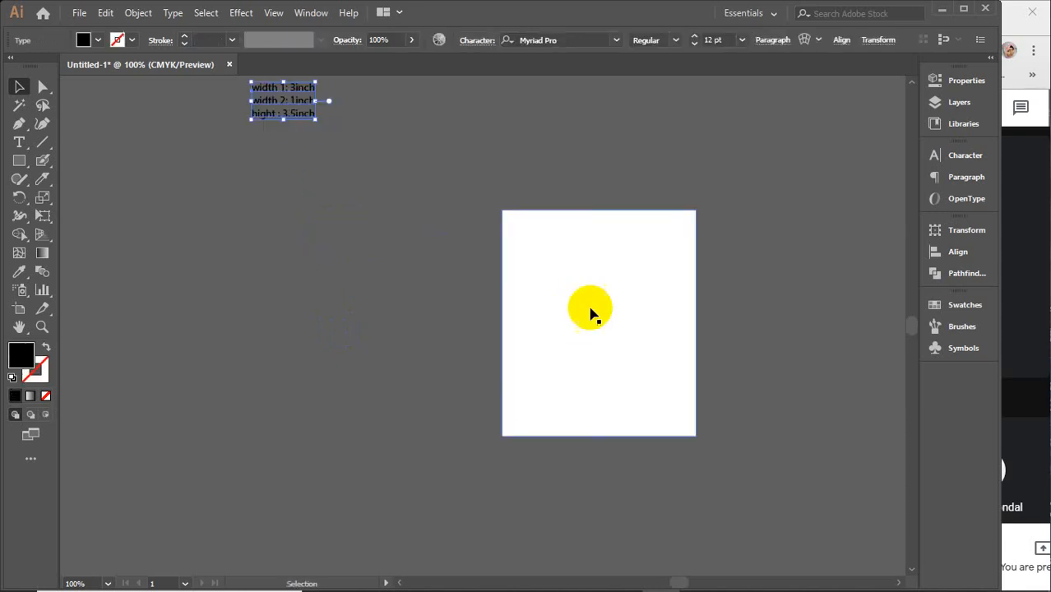
{"action": "left_click", "coordinate": [600, 321]}
{"action": "left_click_drag", "start_coordinate": [587, 348], "coordinate": [623, 346]}
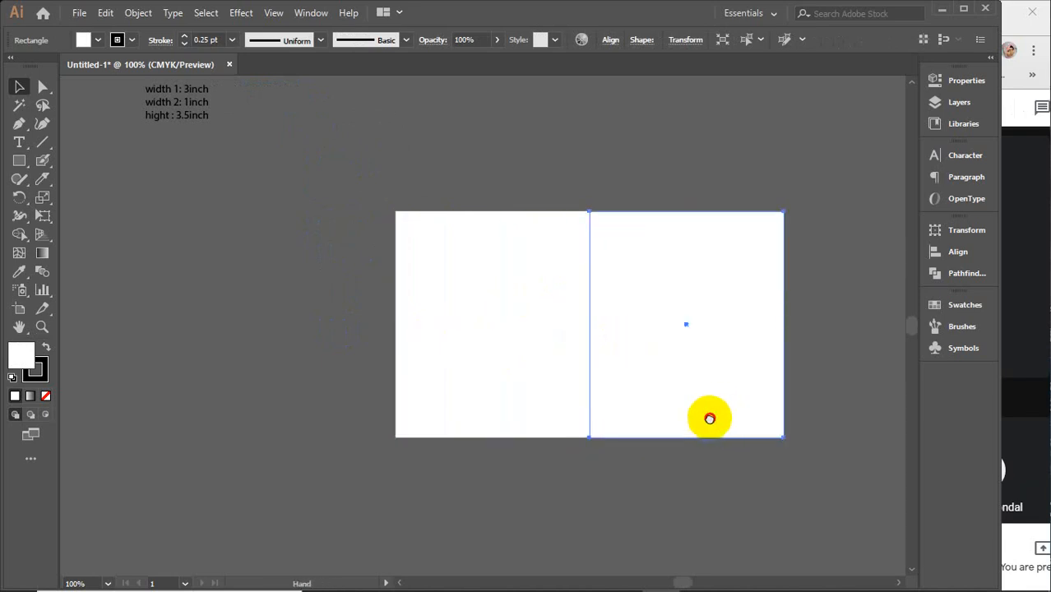
{"action": "left_click_drag", "start_coordinate": [706, 415], "coordinate": [533, 422]}
Set the copied rectangle's width to 1 in, keeping its left edge fixed
{"action": "left_click", "coordinate": [964, 81]}
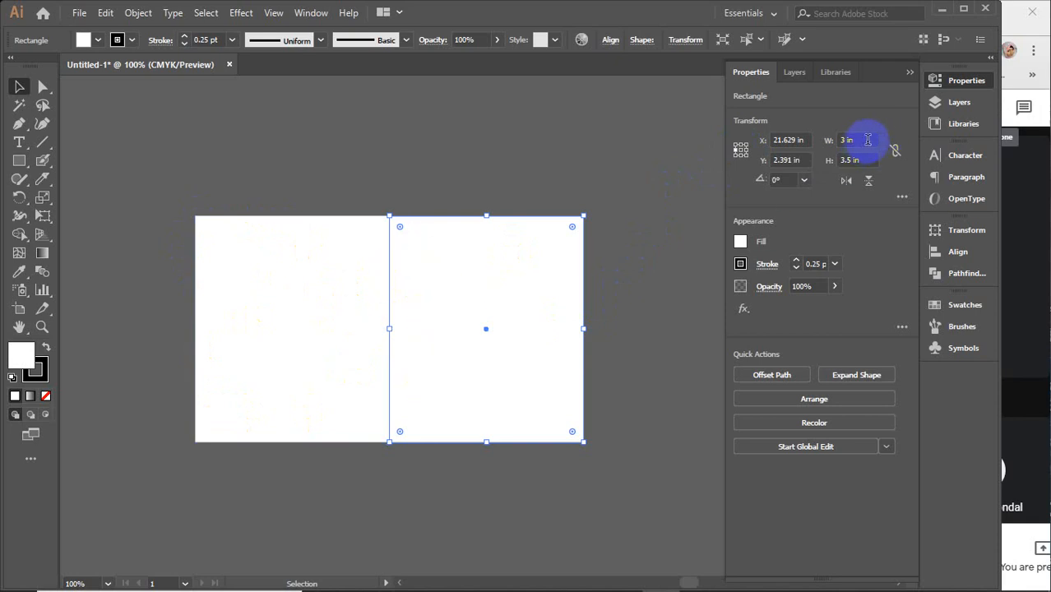
{"action": "left_click_drag", "start_coordinate": [867, 139], "coordinate": [822, 140]}
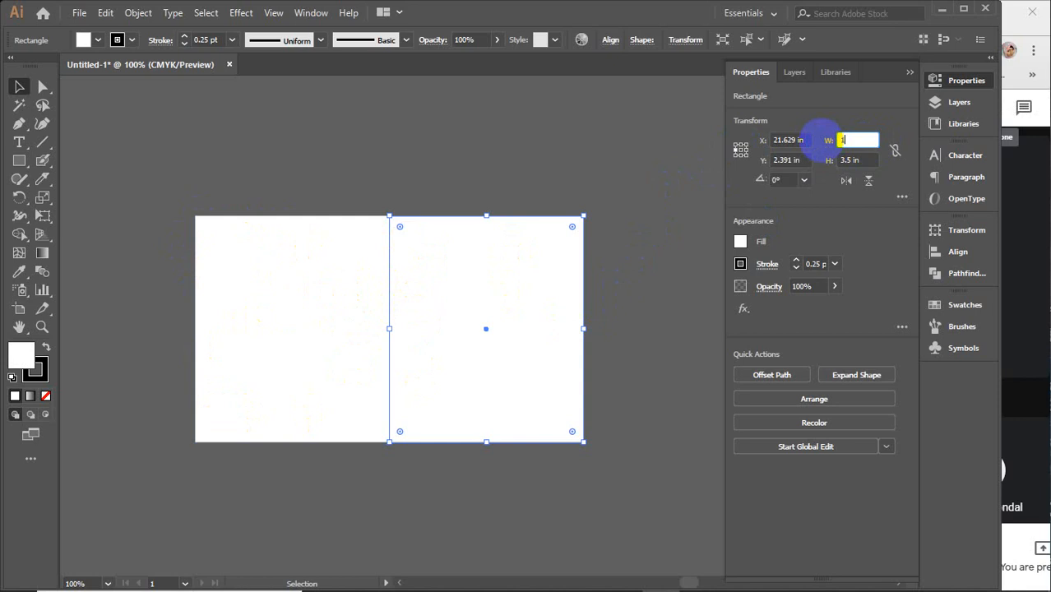
{"action": "type", "text": "1"}
{"action": "key", "text": "Return"}
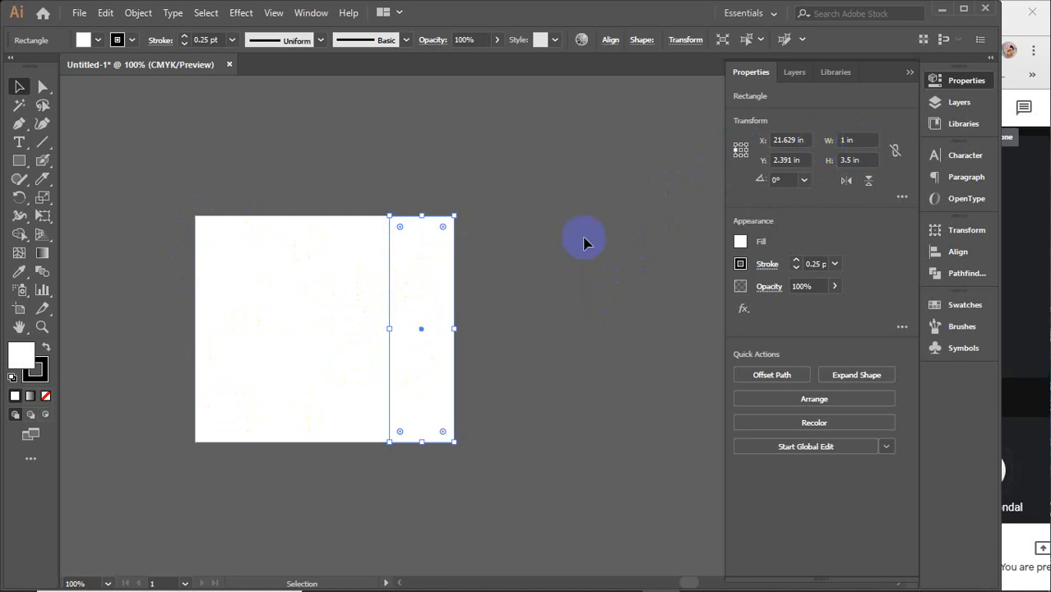
Copy the 3 in panel and the 1 in panel to the right, making a row of four adjoining panels
{"action": "left_click", "coordinate": [341, 317]}
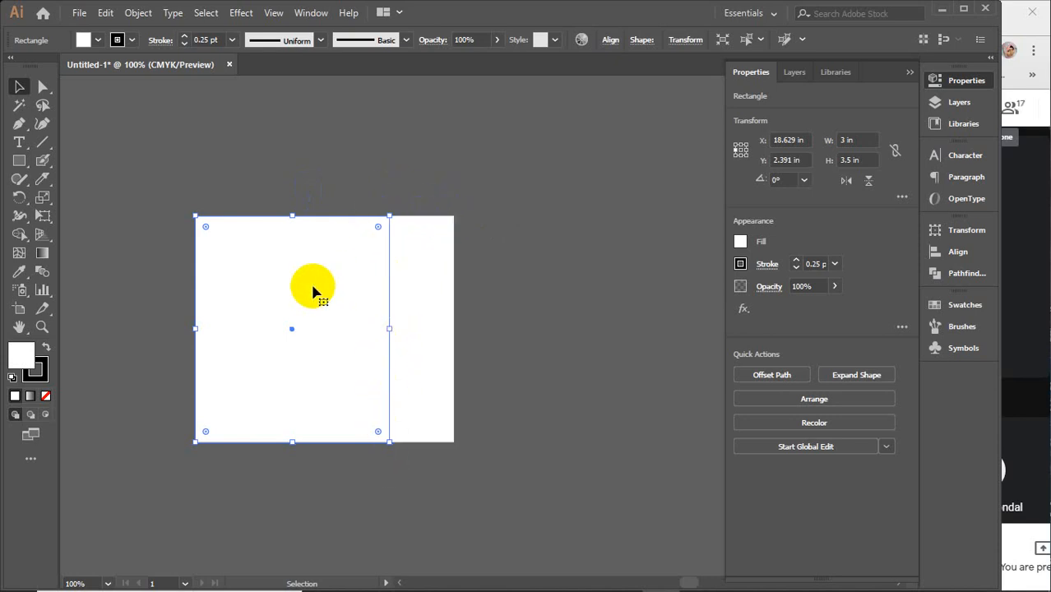
{"action": "left_click_drag", "start_coordinate": [264, 329], "coordinate": [498, 333]}
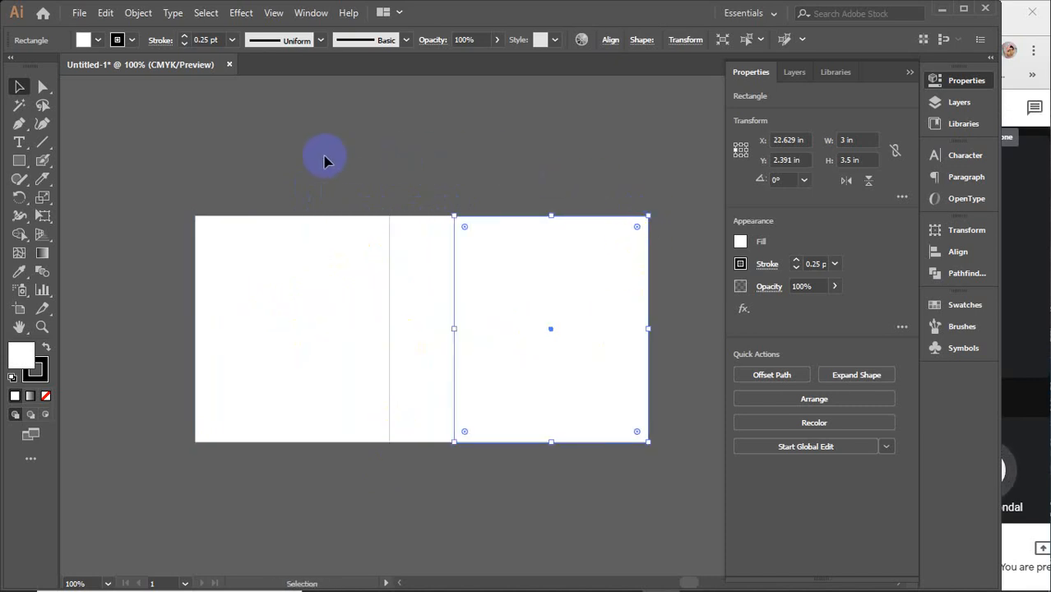
{"action": "left_click", "coordinate": [423, 324]}
{"action": "left_click_drag", "start_coordinate": [476, 414], "coordinate": [362, 401]}
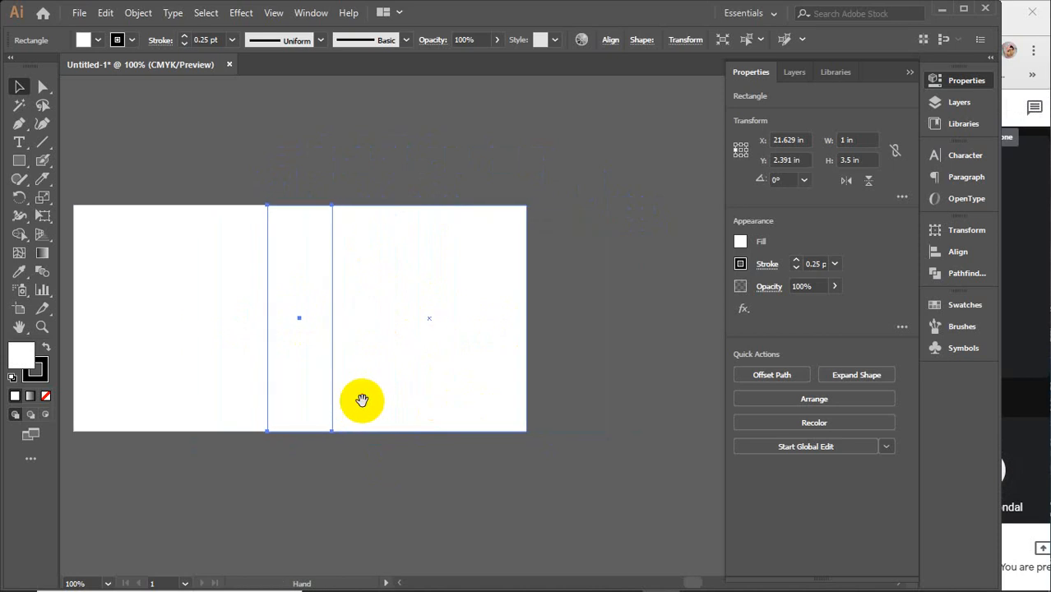
{"action": "left_click_drag", "start_coordinate": [296, 354], "coordinate": [547, 354]}
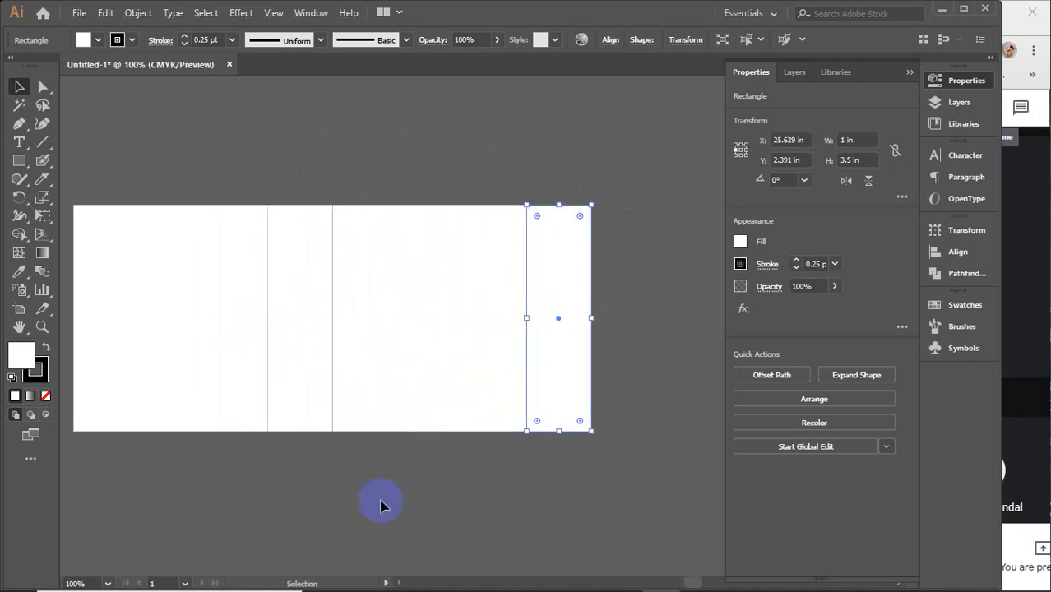
{"action": "left_click_drag", "start_coordinate": [374, 500], "coordinate": [458, 500]}
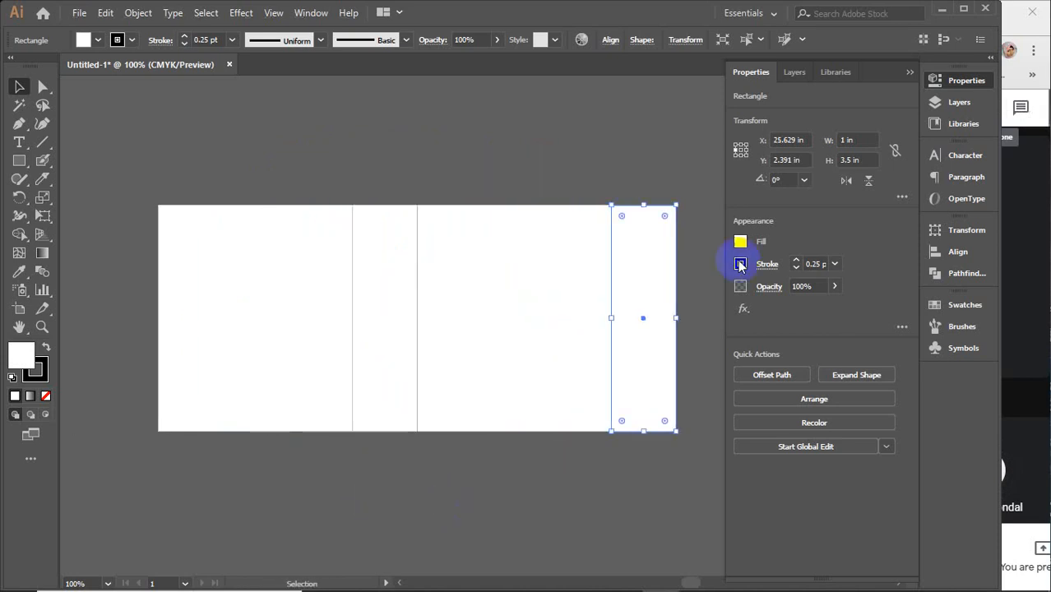
{"action": "left_click", "coordinate": [912, 74]}
{"action": "left_click", "coordinate": [697, 246]}
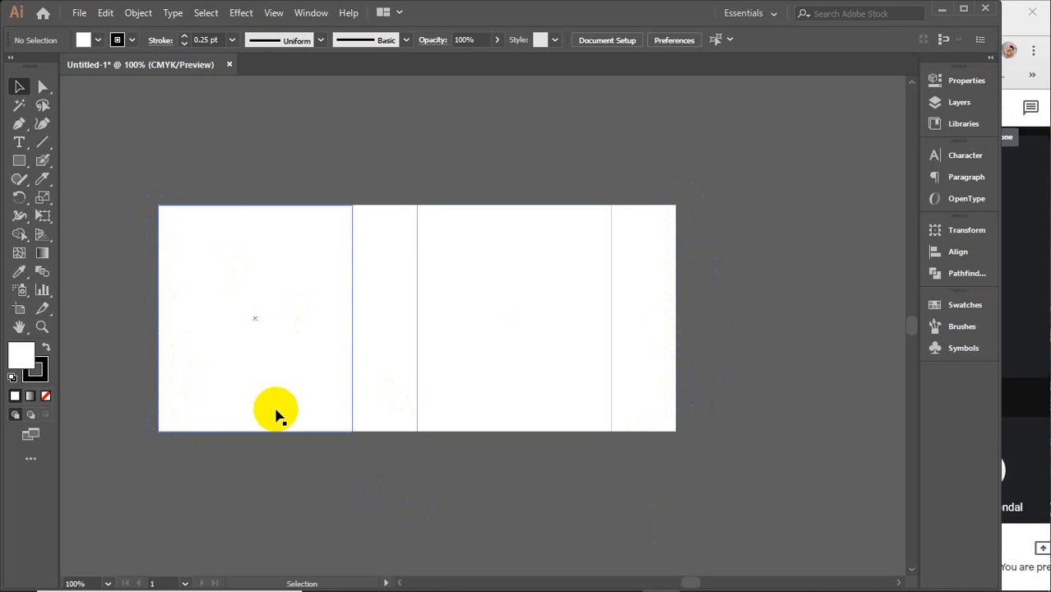
Place a copy of the rightmost 1 in panel against the left end of the panel row
{"action": "left_click_drag", "start_coordinate": [277, 434], "coordinate": [386, 469]}
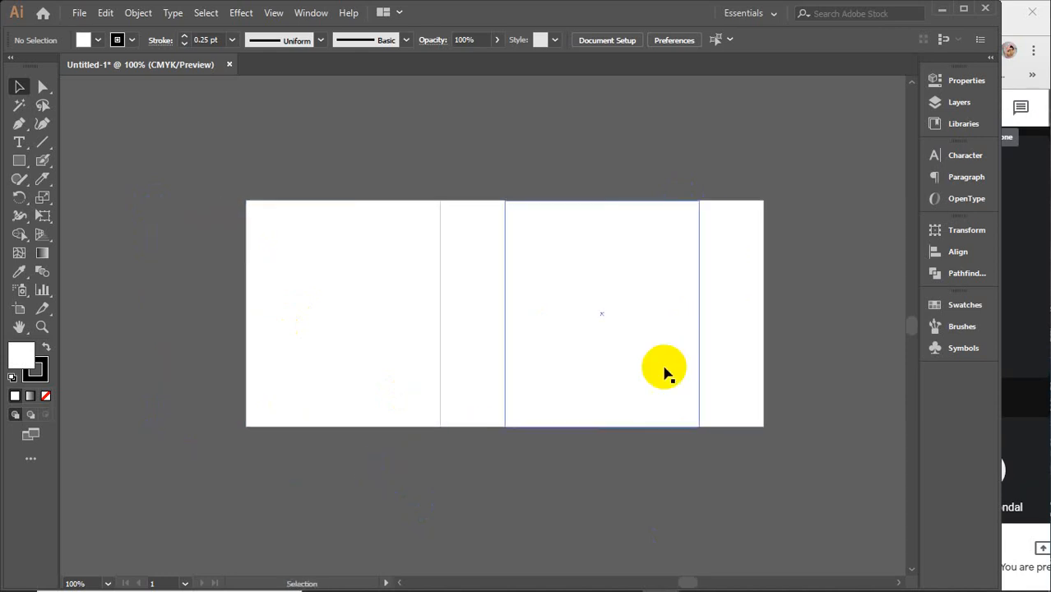
{"action": "left_click", "coordinate": [716, 344]}
{"action": "left_click_drag", "start_coordinate": [750, 350], "coordinate": [233, 353]}
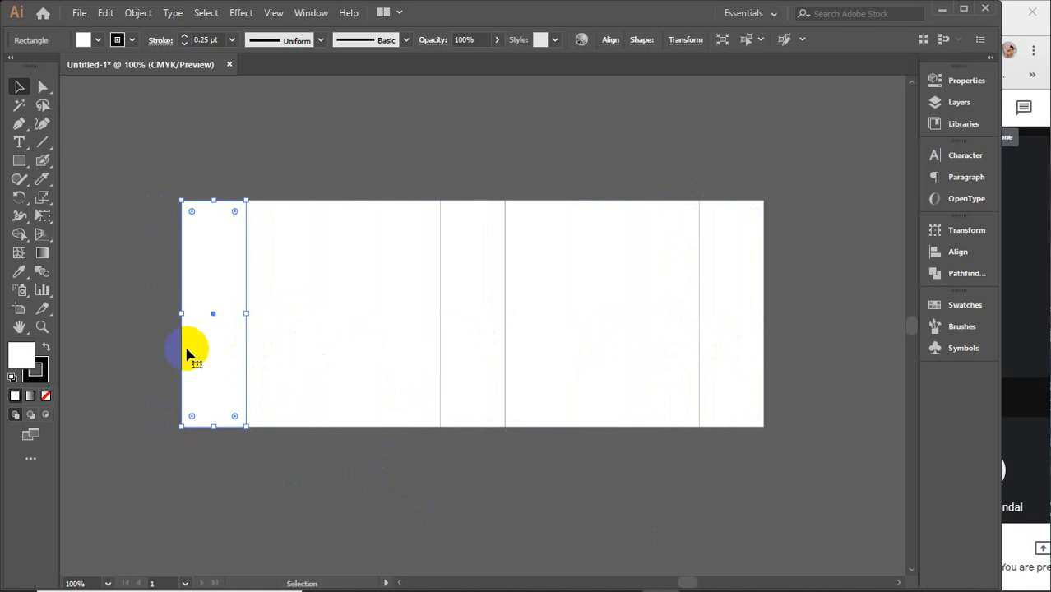
Set the leftmost panel's width to 0.3 in, keeping its right edge fixed against the neighbouring 3 in panel
{"action": "left_click", "coordinate": [972, 83]}
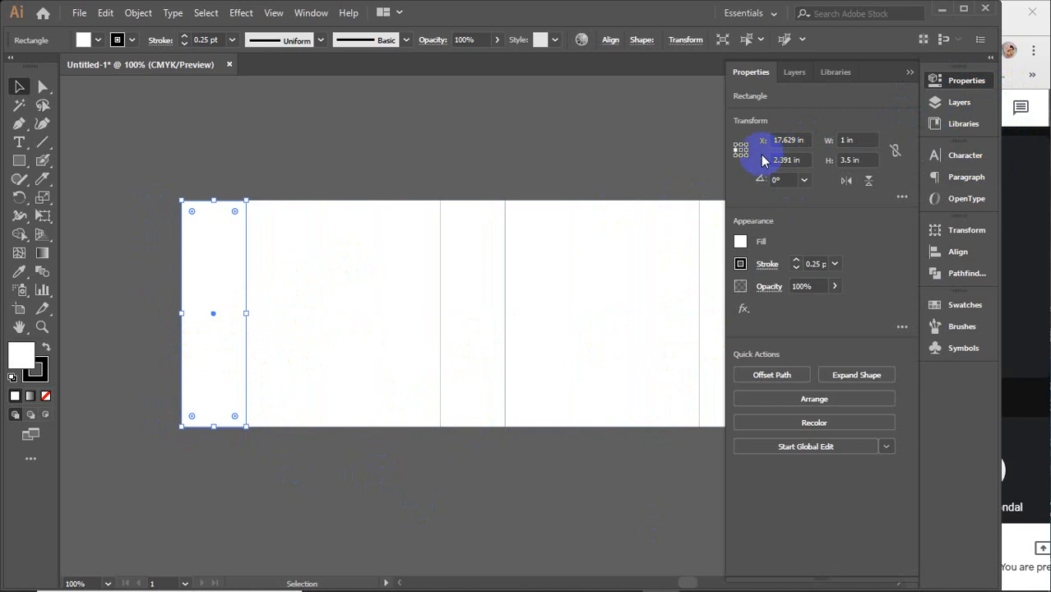
{"action": "left_click", "coordinate": [854, 139]}
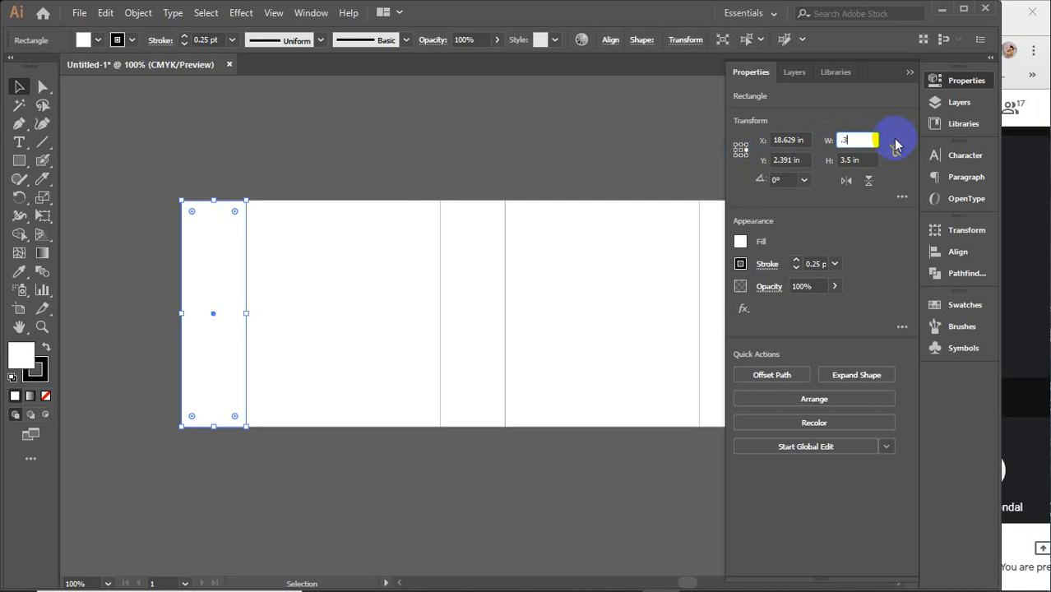
{"action": "type", "text": ".3"}
{"action": "key", "text": "Return"}
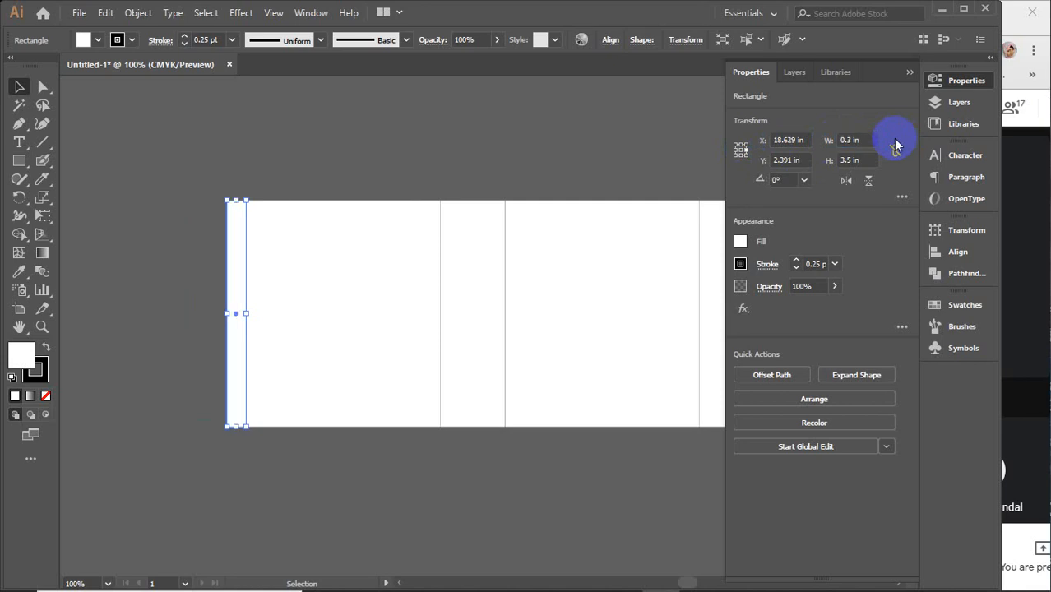
{"action": "left_click", "coordinate": [909, 74]}
{"action": "left_click", "coordinate": [427, 158]}
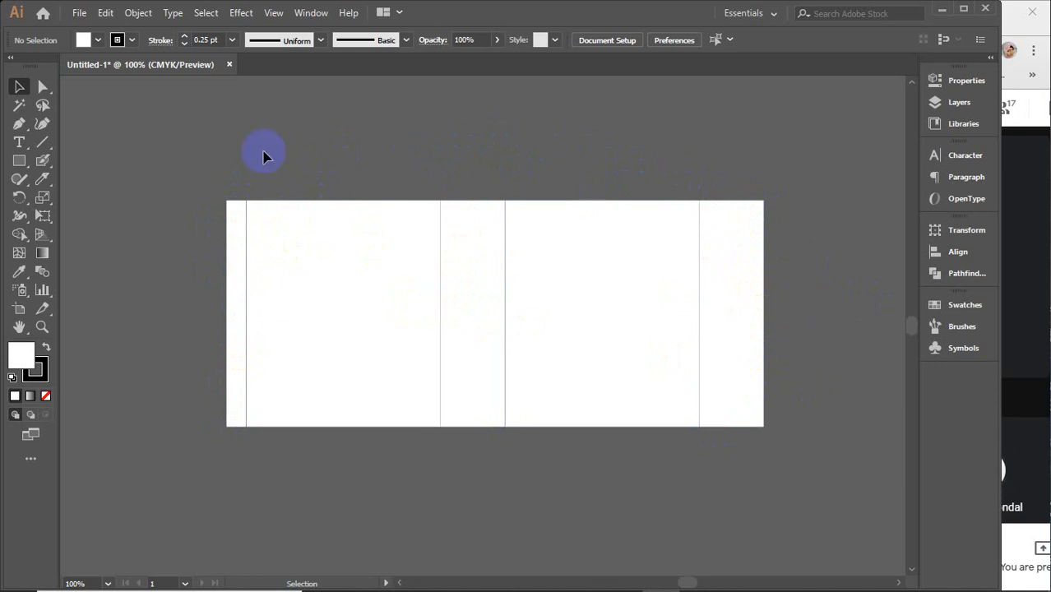
{"action": "left_click_drag", "start_coordinate": [263, 156], "coordinate": [797, 457]}
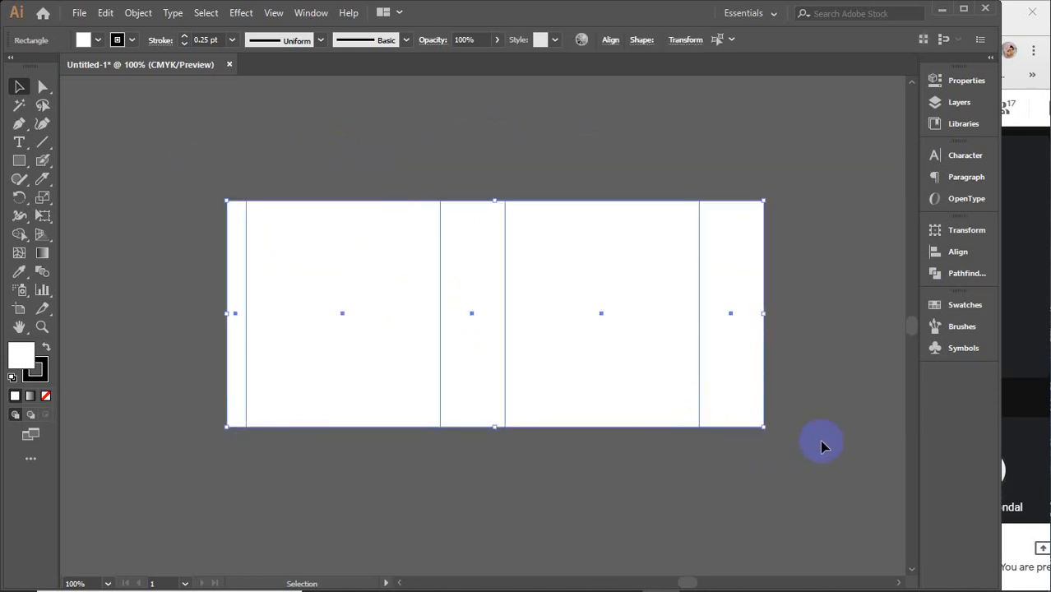
{"action": "left_click", "coordinate": [830, 396]}
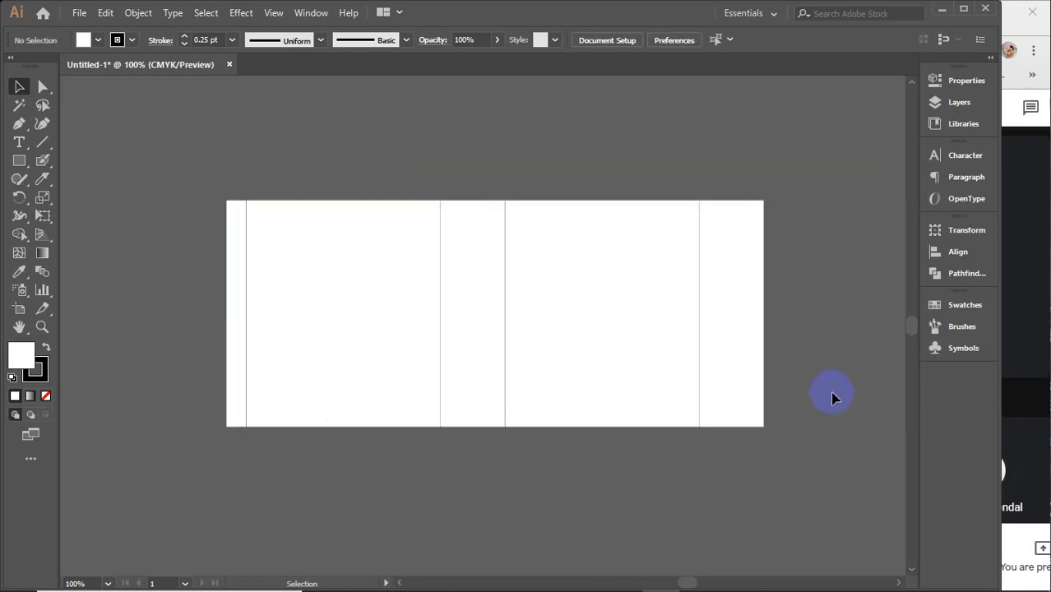
{"action": "left_click_drag", "start_coordinate": [184, 170], "coordinate": [777, 485]}
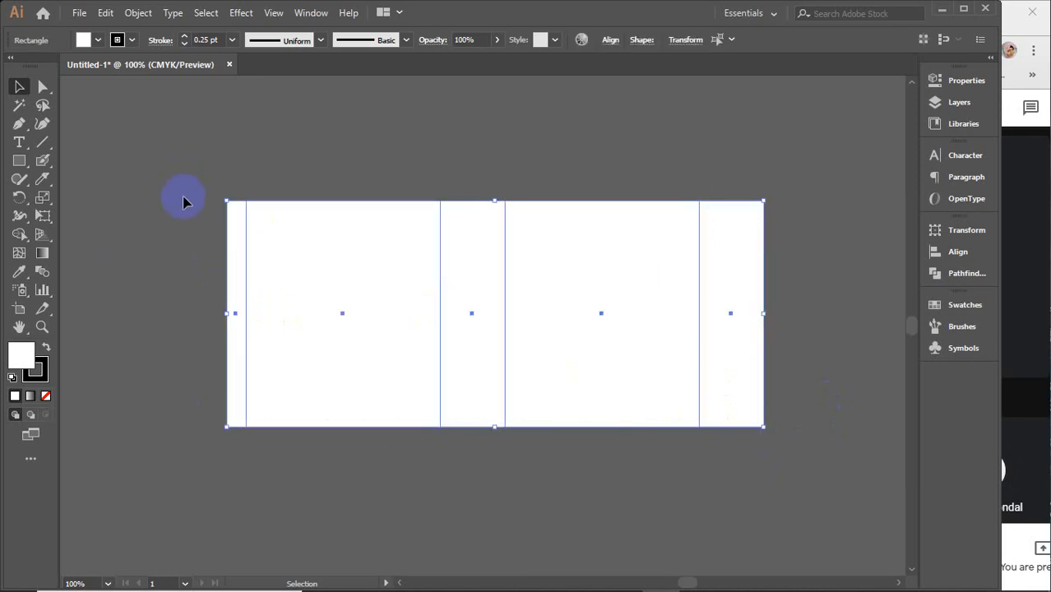
{"action": "left_click_drag", "start_coordinate": [176, 177], "coordinate": [775, 478]}
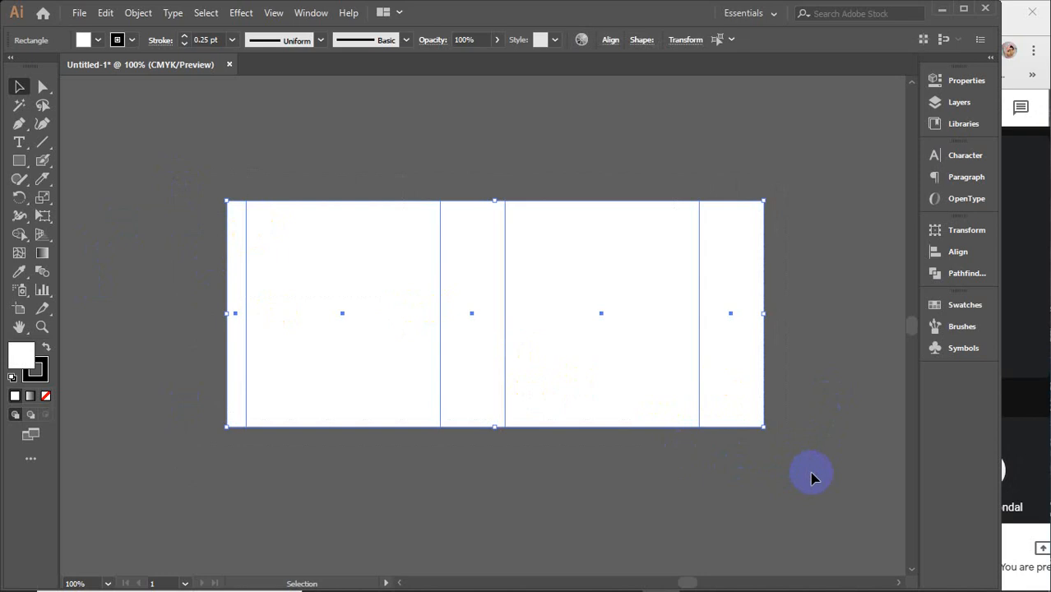
{"action": "mouse_move", "coordinate": [820, 446]}
{"action": "left_mouse_down"}
{"action": "mouse_move", "coordinate": [292, 168]}
{"action": "mouse_move", "coordinate": [174, 155]}
{"action": "mouse_move", "coordinate": [687, 410]}
{"action": "mouse_move", "coordinate": [827, 461]}
{"action": "left_mouse_up"}
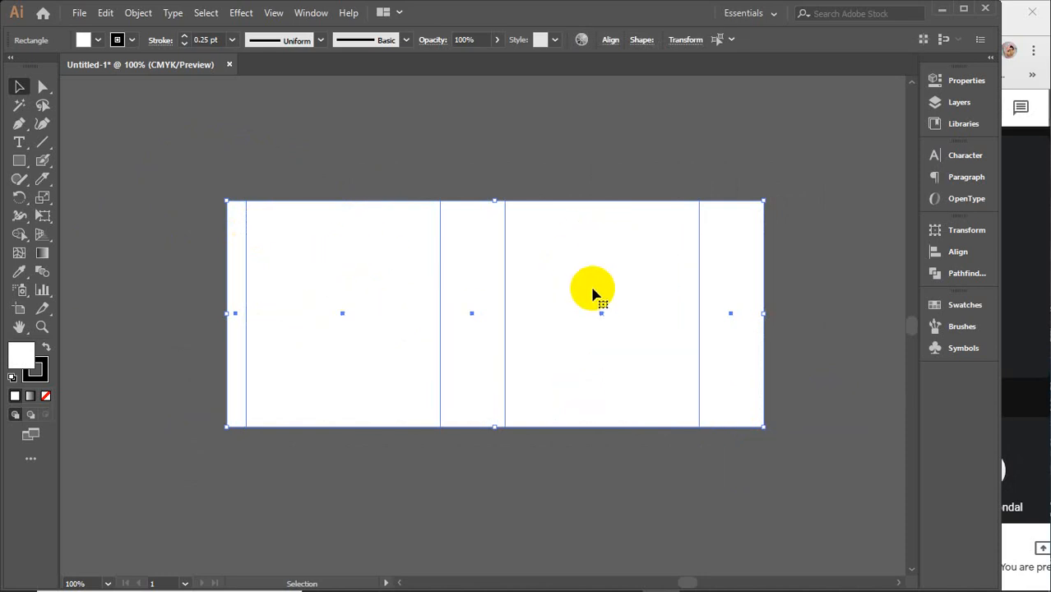
{"action": "left_click", "coordinate": [810, 332]}
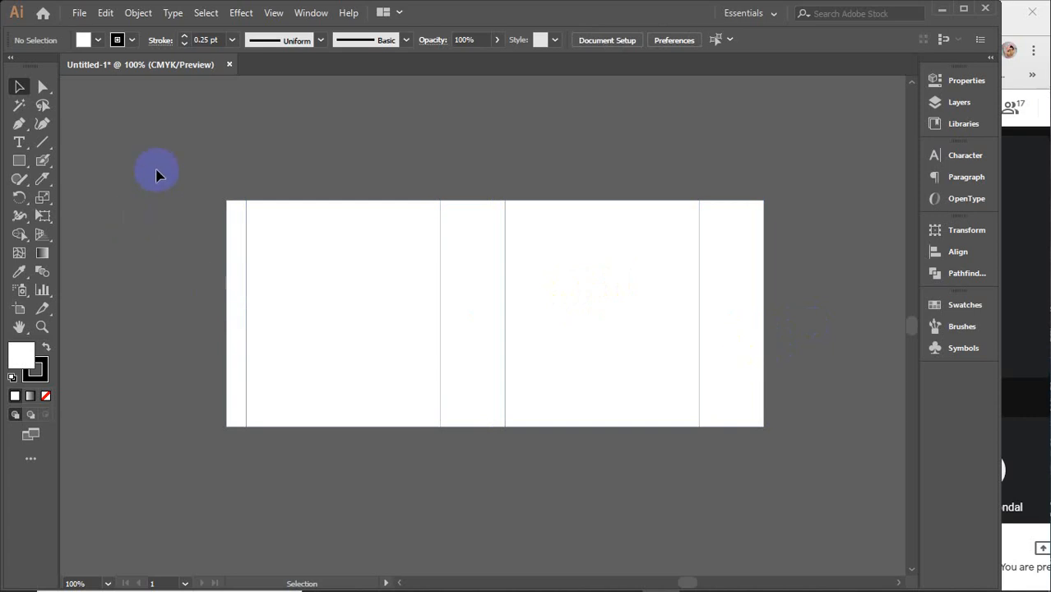
{"action": "left_click_drag", "start_coordinate": [156, 172], "coordinate": [804, 457]}
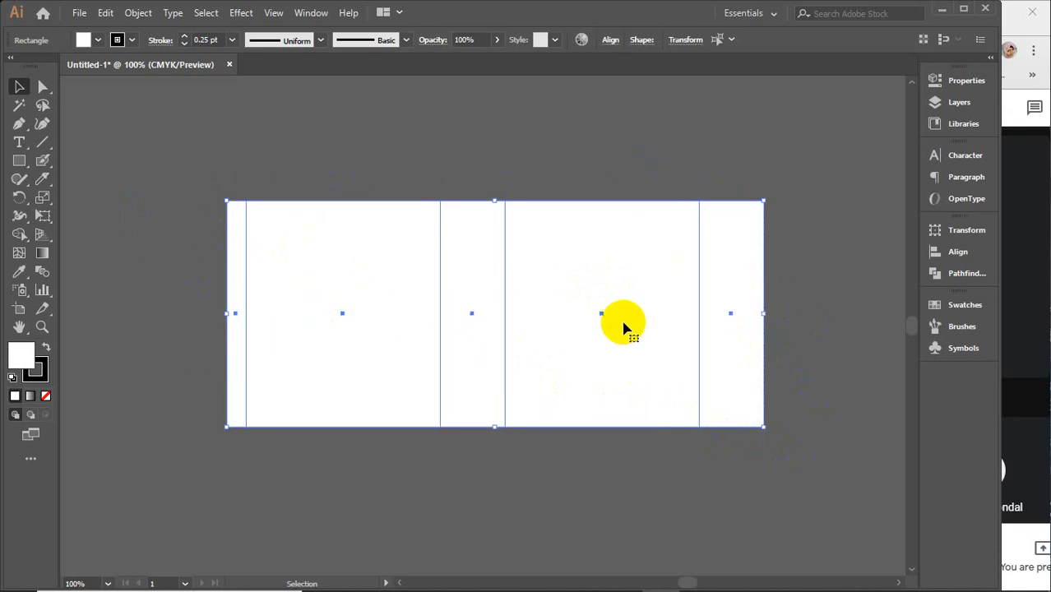
{"action": "left_click", "coordinate": [222, 162]}
Try the layout without the narrow side flap by moving it away and deleting it, and undo both changes
{"action": "left_click", "coordinate": [239, 223]}
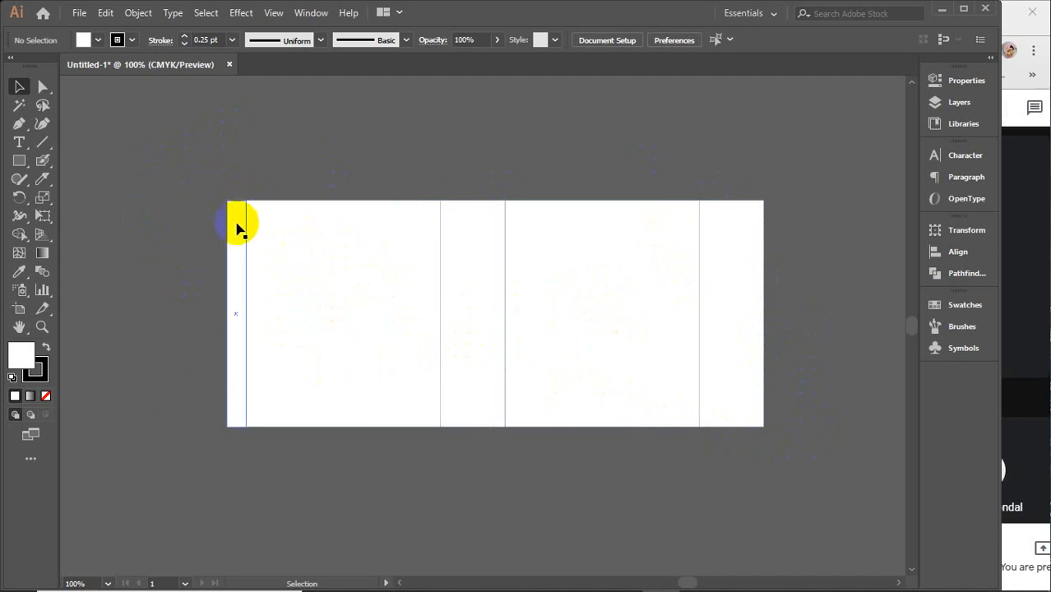
{"action": "left_click_drag", "start_coordinate": [243, 233], "coordinate": [215, 218]}
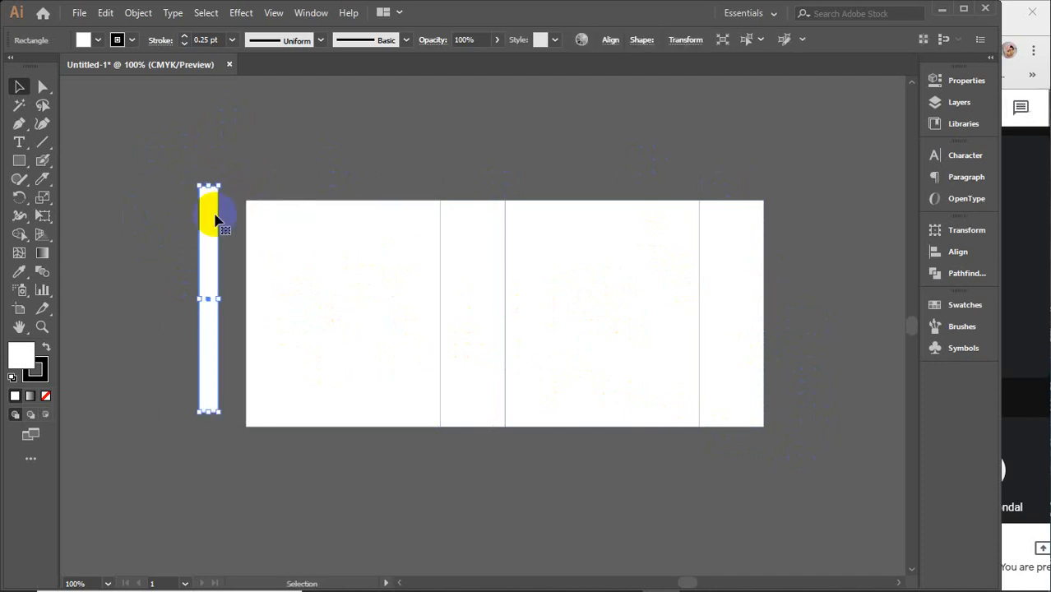
{"action": "key", "text": "Delete"}
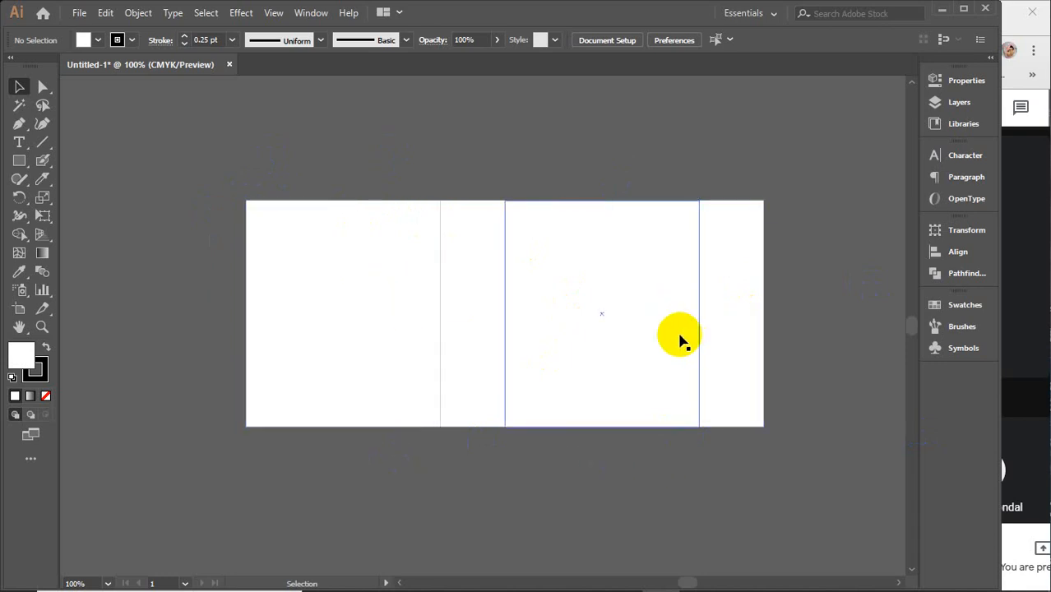
{"action": "key", "text": "ctrl+z"}
{"action": "key", "text": "ctrl+z"}
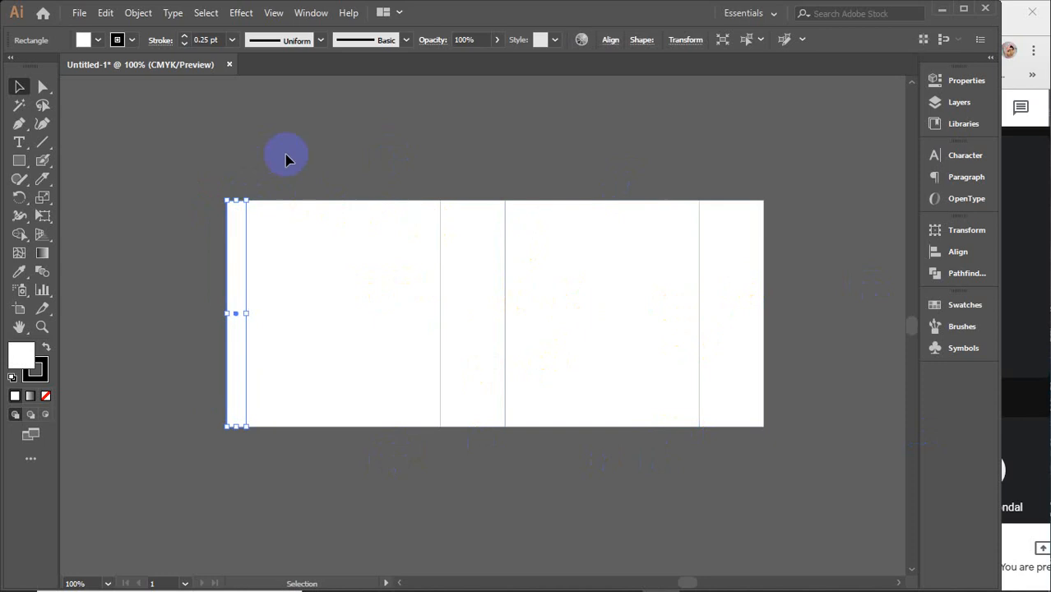
{"action": "left_click", "coordinate": [279, 168]}
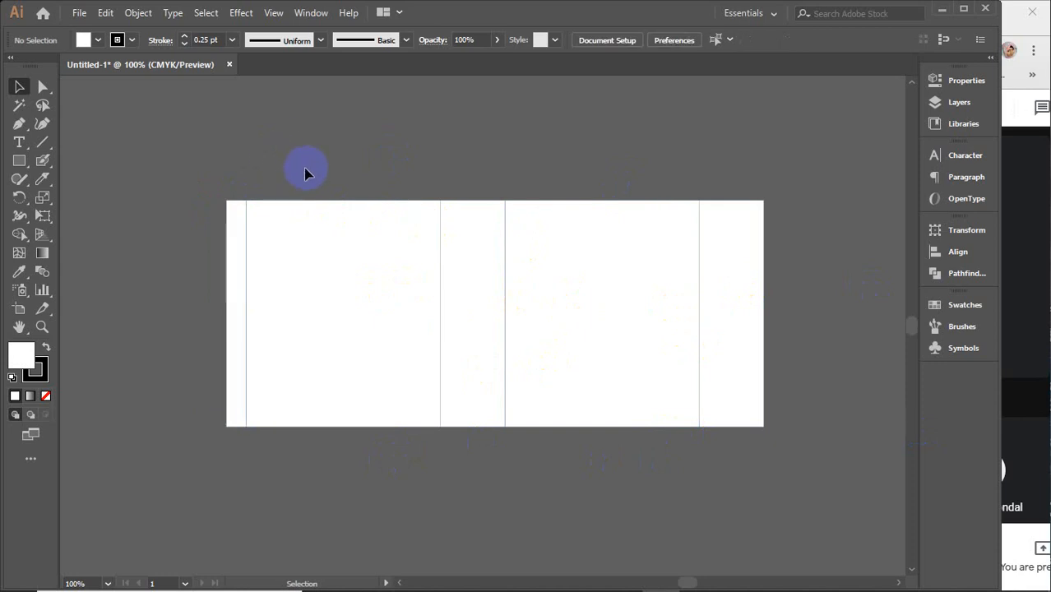
{"action": "left_click_drag", "start_coordinate": [176, 178], "coordinate": [790, 461]}
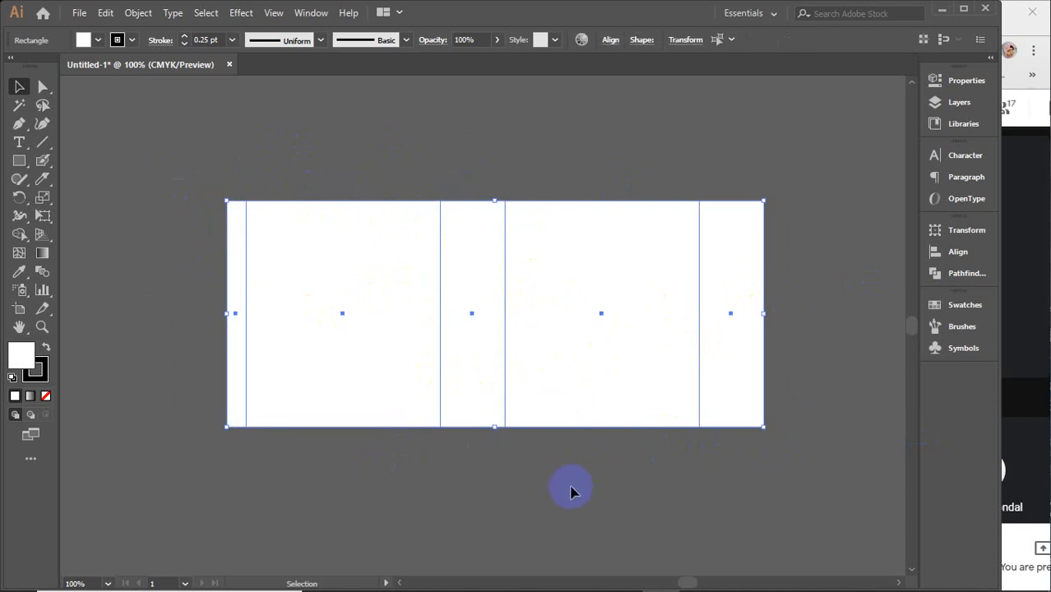
{"action": "scroll", "coordinate": [571, 486], "scroll_direction": "up", "scroll_amount": 1}
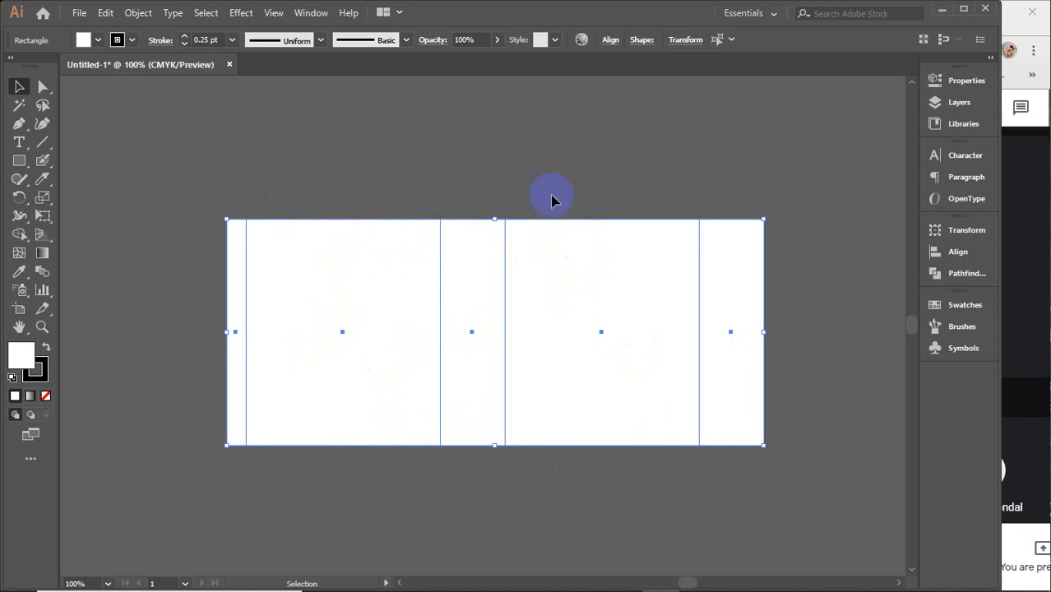
{"action": "left_click", "coordinate": [474, 181]}
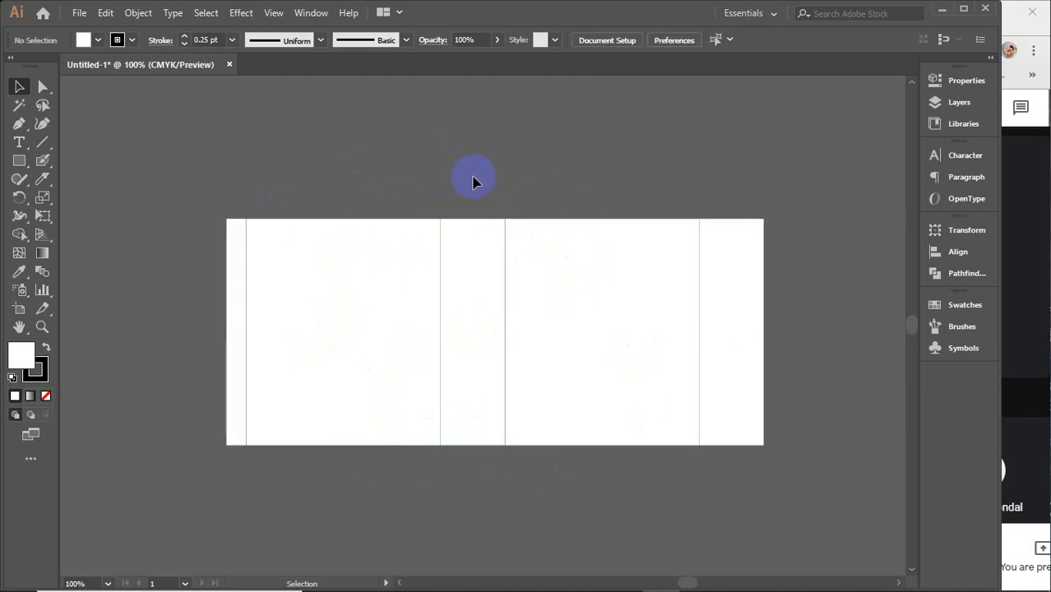
{"action": "scroll", "coordinate": [474, 181], "scroll_direction": "up", "scroll_amount": 1}
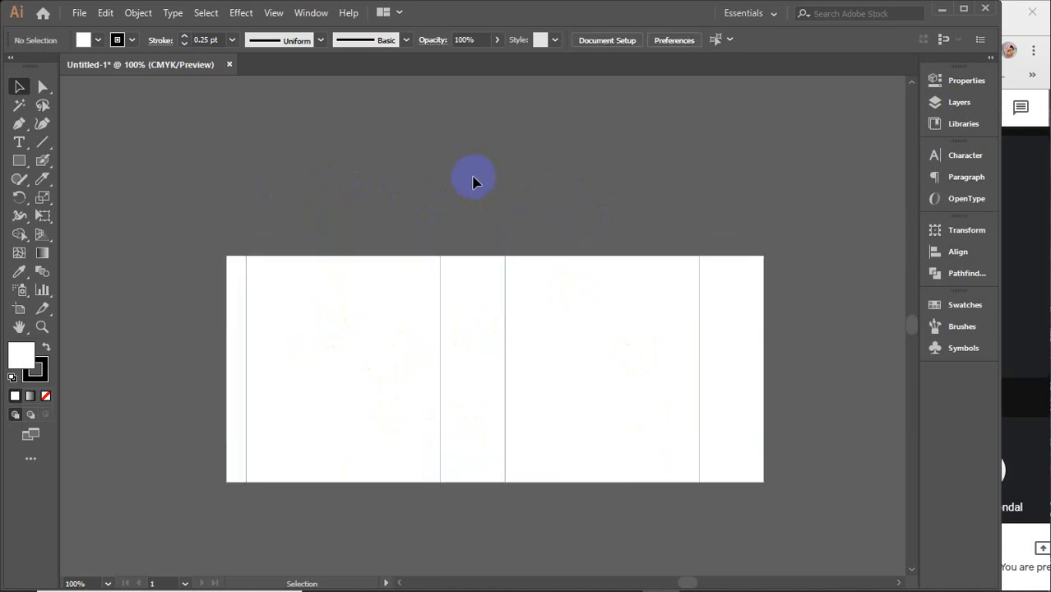
{"action": "left_click", "coordinate": [427, 255]}
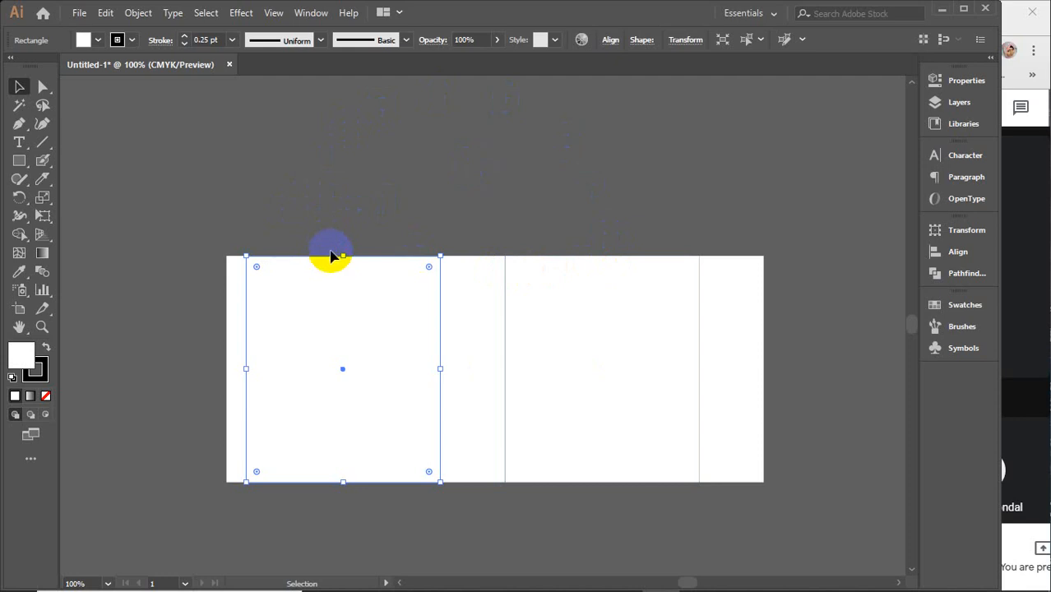
{"action": "left_click", "coordinate": [324, 207]}
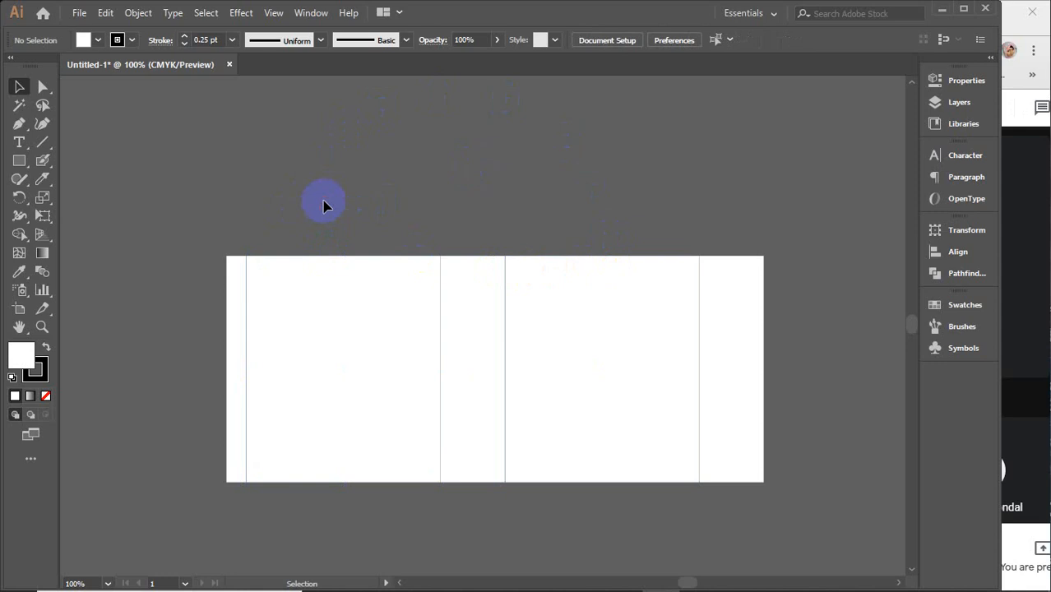
{"action": "mouse_move", "coordinate": [674, 581]}
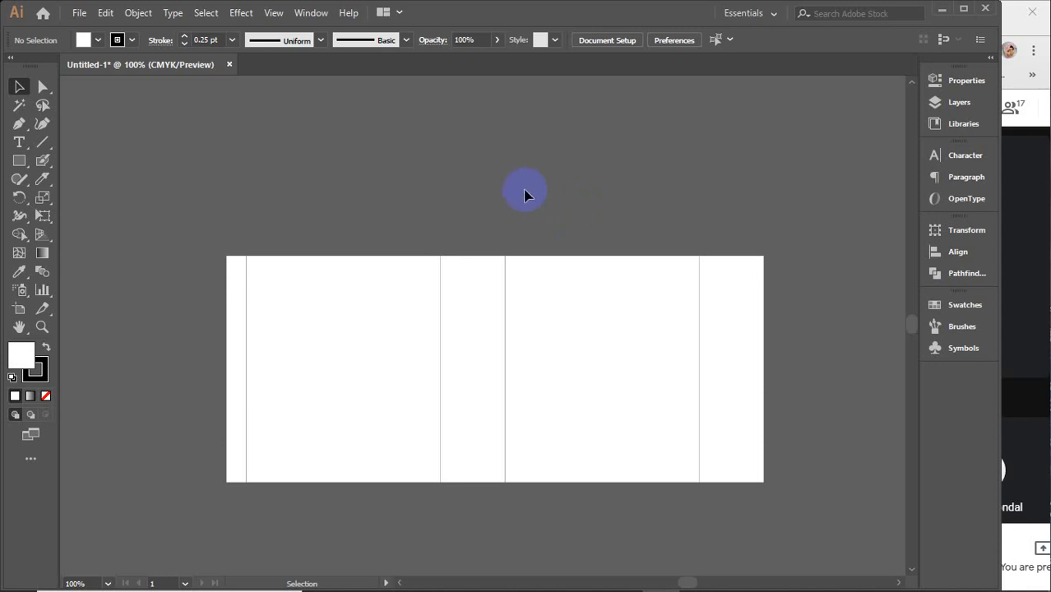
{"action": "left_click", "coordinate": [372, 315]}
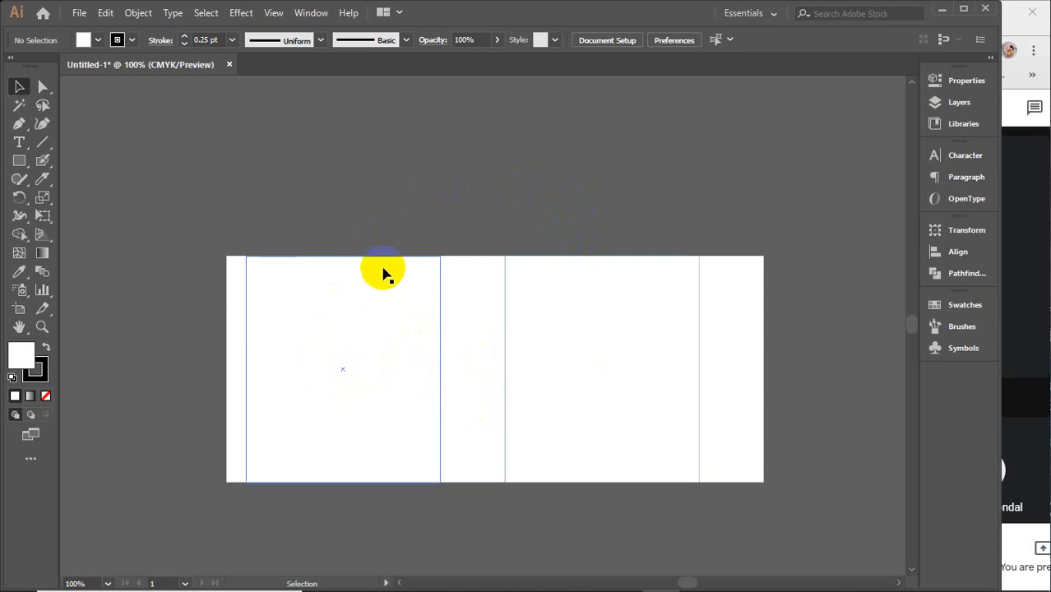
{"action": "left_click", "coordinate": [518, 345]}
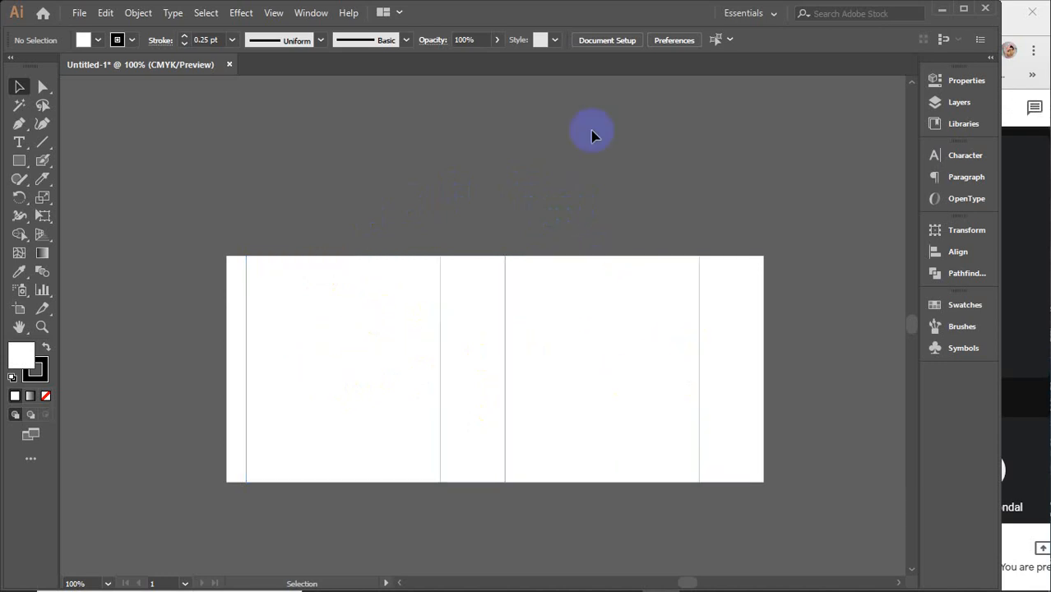
{"action": "left_click", "coordinate": [605, 250]}
{"action": "left_click", "coordinate": [320, 252]}
{"action": "left_click", "coordinate": [316, 247]}
{"action": "left_click", "coordinate": [314, 268]}
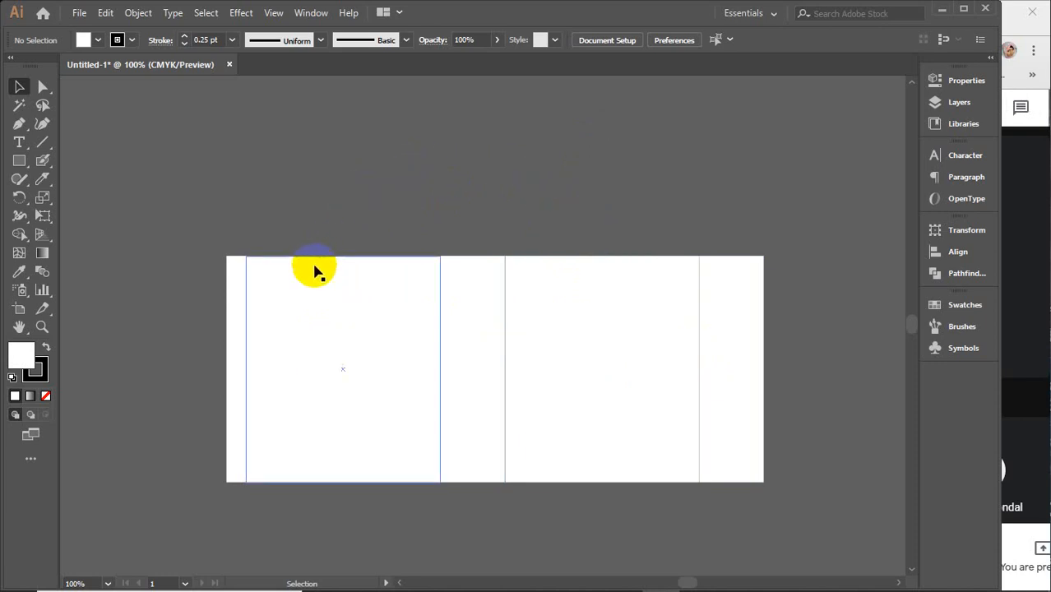
{"action": "left_click", "coordinate": [319, 247]}
{"action": "left_click", "coordinate": [319, 262]}
{"action": "left_click", "coordinate": [316, 252]}
{"action": "left_click", "coordinate": [318, 275]}
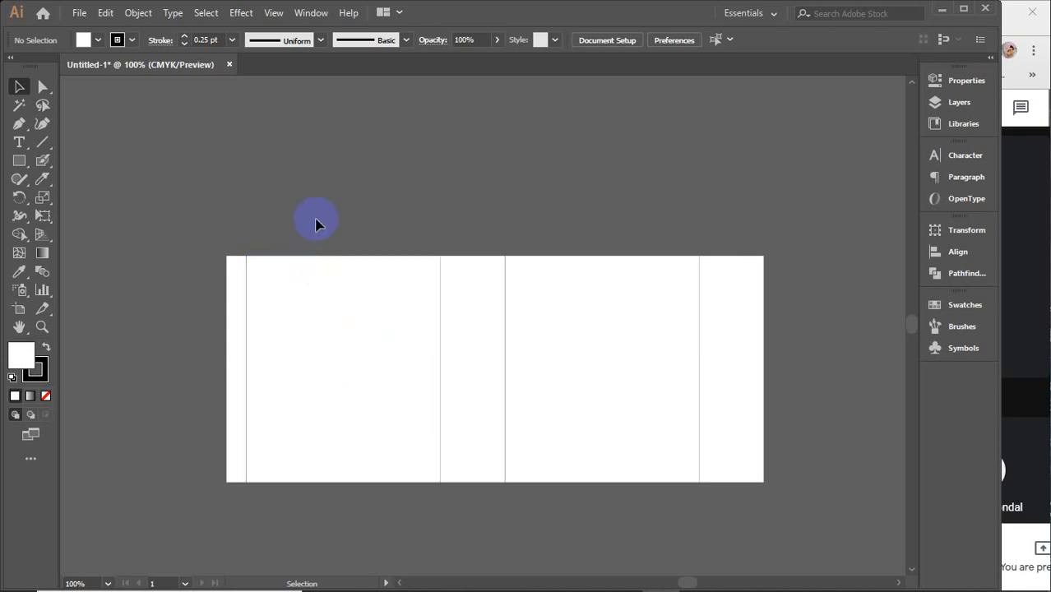
{"action": "left_click_drag", "start_coordinate": [317, 222], "coordinate": [343, 394]}
{"action": "left_click_drag", "start_coordinate": [591, 216], "coordinate": [646, 369]}
Place a copy of the left 3 in panel directly above it and set the copy's reference point to bottom centre
{"action": "left_click_drag", "start_coordinate": [354, 218], "coordinate": [371, 353]}
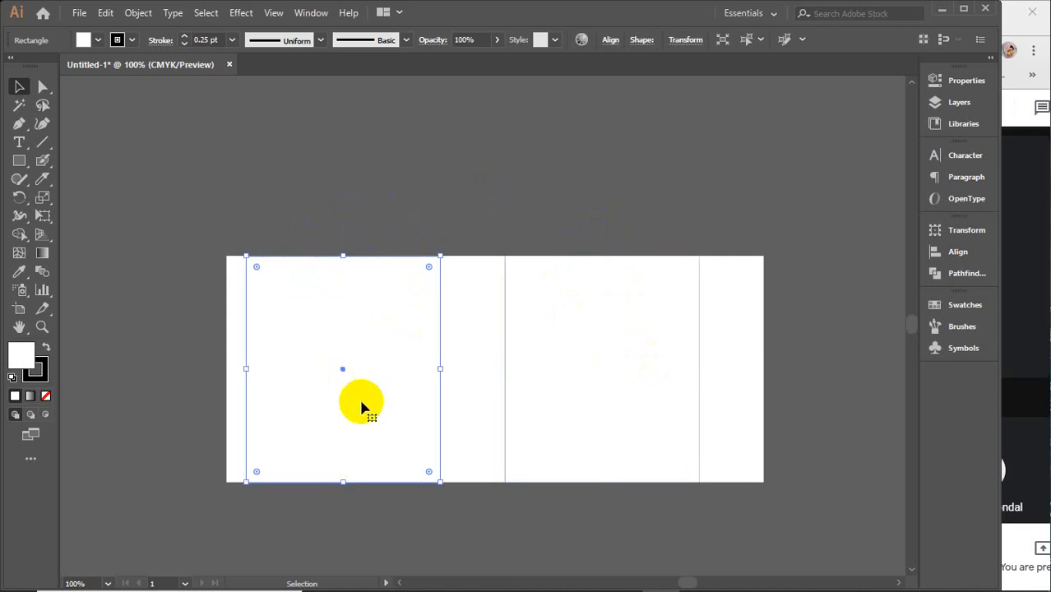
{"action": "left_click_drag", "start_coordinate": [344, 445], "coordinate": [343, 223]}
{"action": "scroll", "coordinate": [343, 223], "scroll_direction": "up", "scroll_amount": 3}
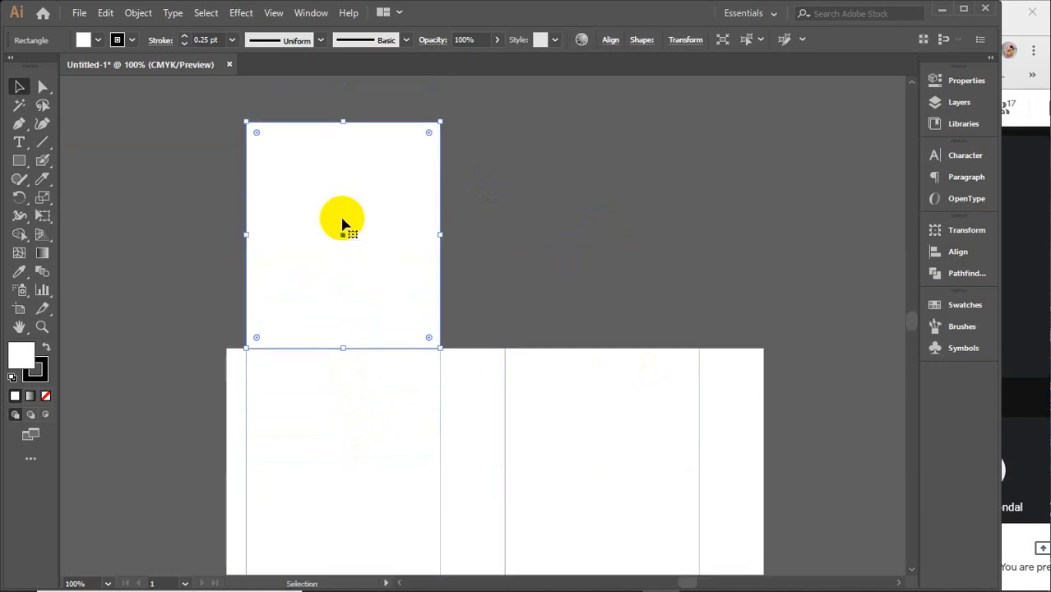
{"action": "left_click", "coordinate": [965, 82]}
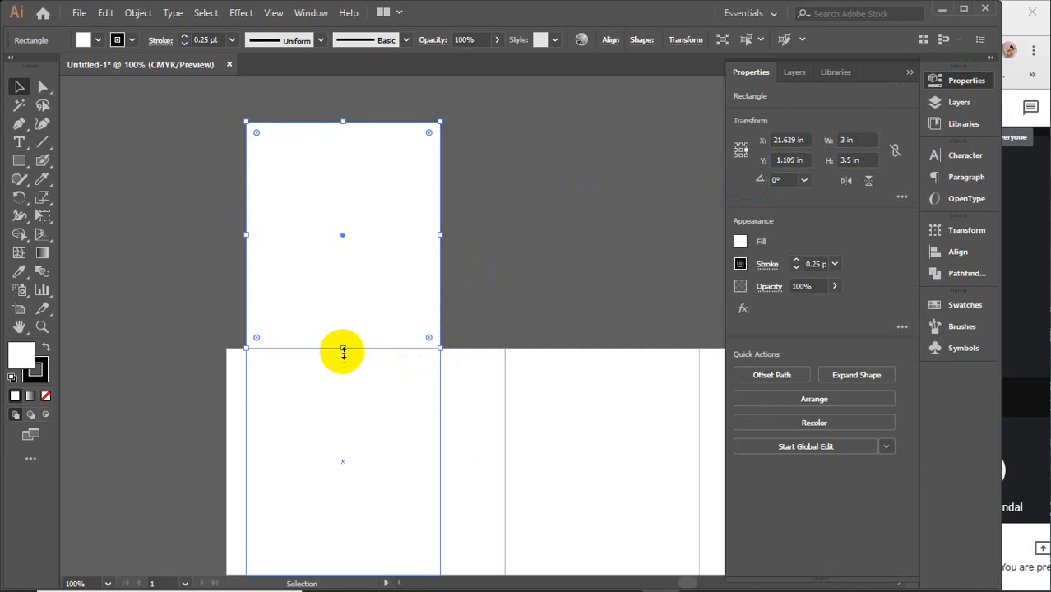
{"action": "left_click", "coordinate": [740, 155]}
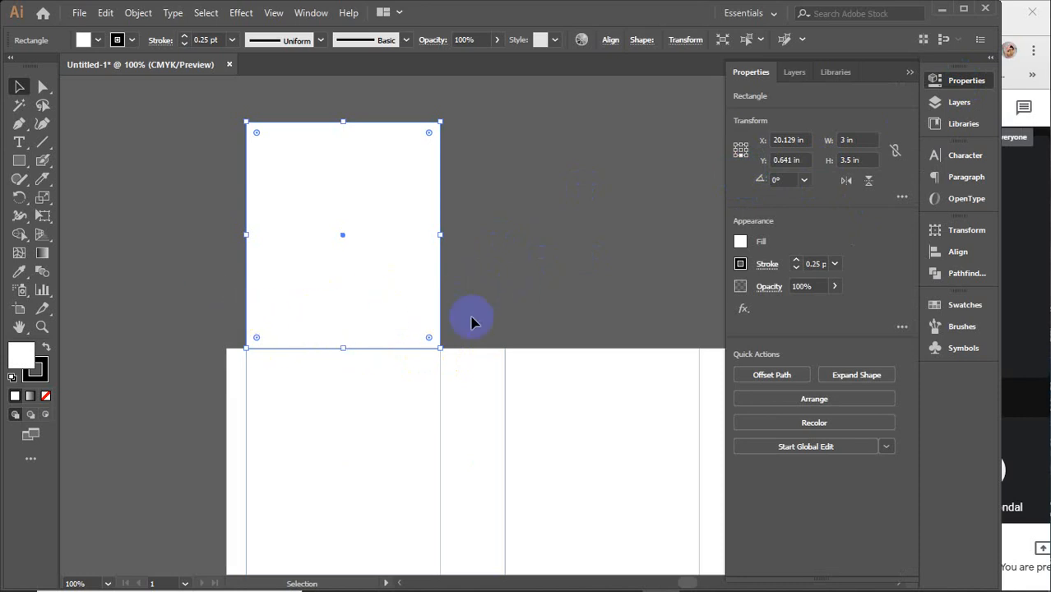
{"action": "left_click", "coordinate": [869, 142]}
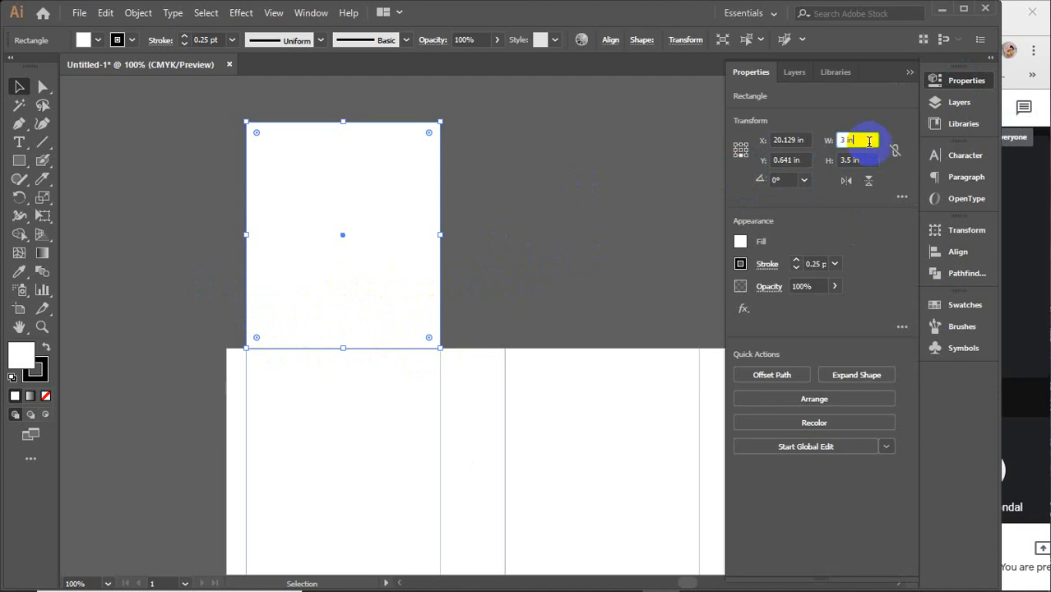
{"action": "type", "text": "2.75"}
{"action": "key", "text": "Return"}
{"action": "key", "text": "Up"}
{"action": "key", "text": "Up"}
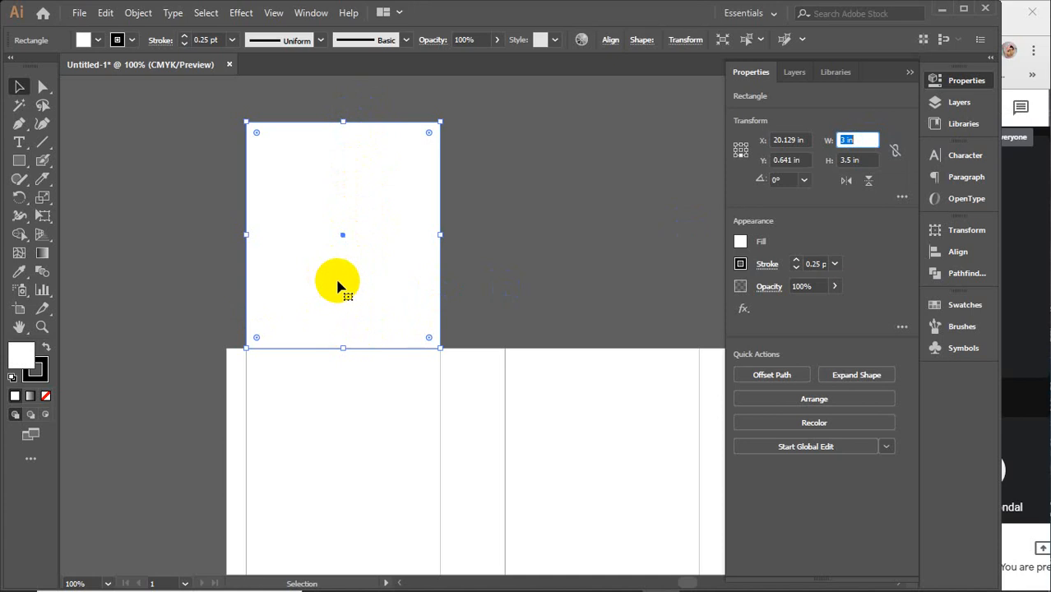
Set the height of the 3 in panel copy above the row to 1 in, keeping its bottom edge fixed
{"action": "key", "text": "space"}
{"action": "left_click_drag", "start_coordinate": [560, 293], "coordinate": [462, 281]}
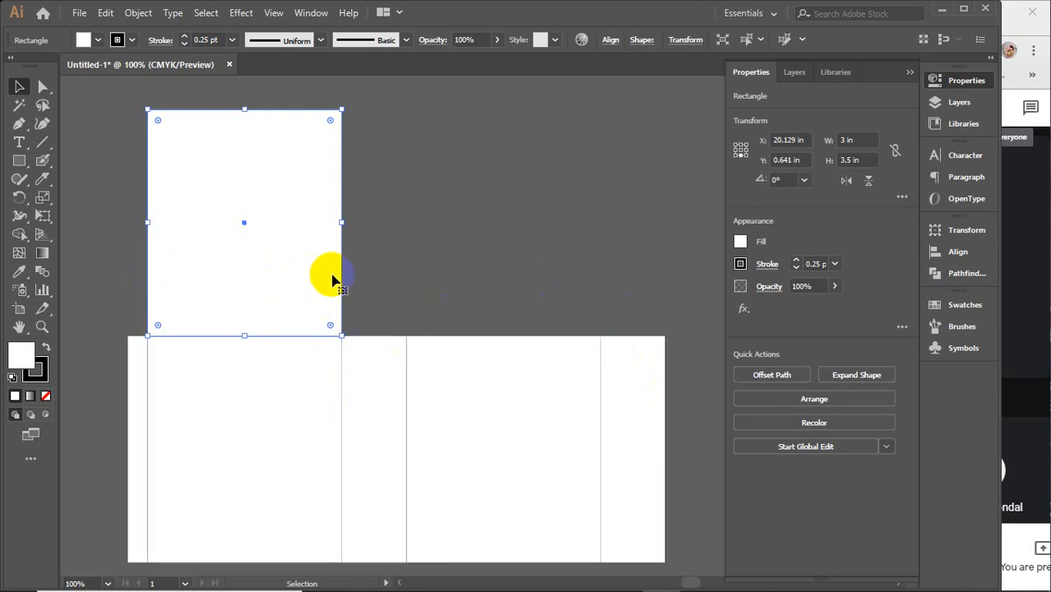
{"action": "left_click", "coordinate": [787, 140]}
{"action": "left_click", "coordinate": [853, 158]}
{"action": "left_click", "coordinate": [861, 158]}
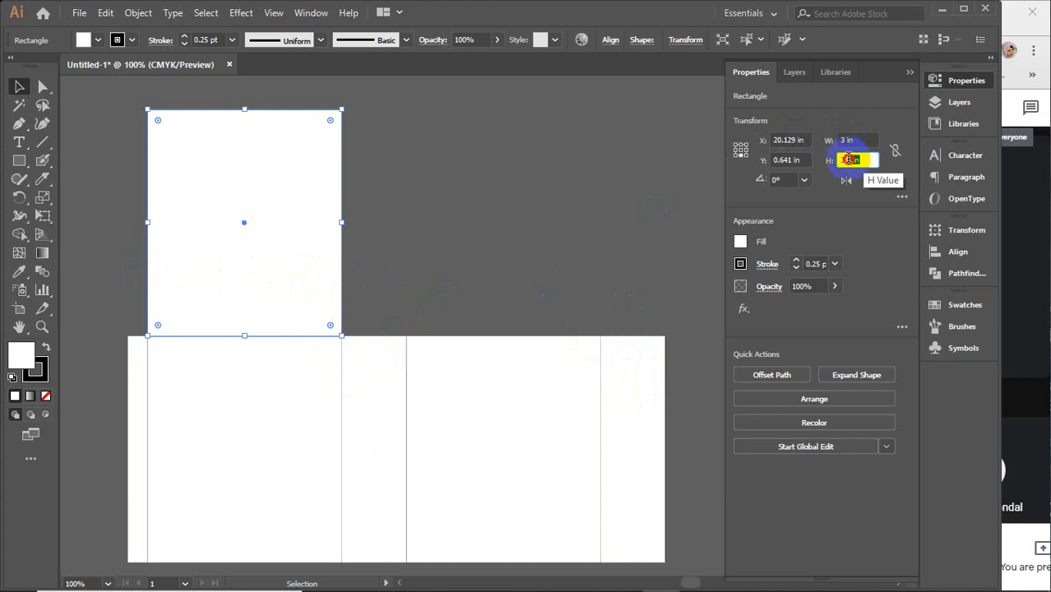
{"action": "type", "text": "1"}
{"action": "key", "text": "Return"}
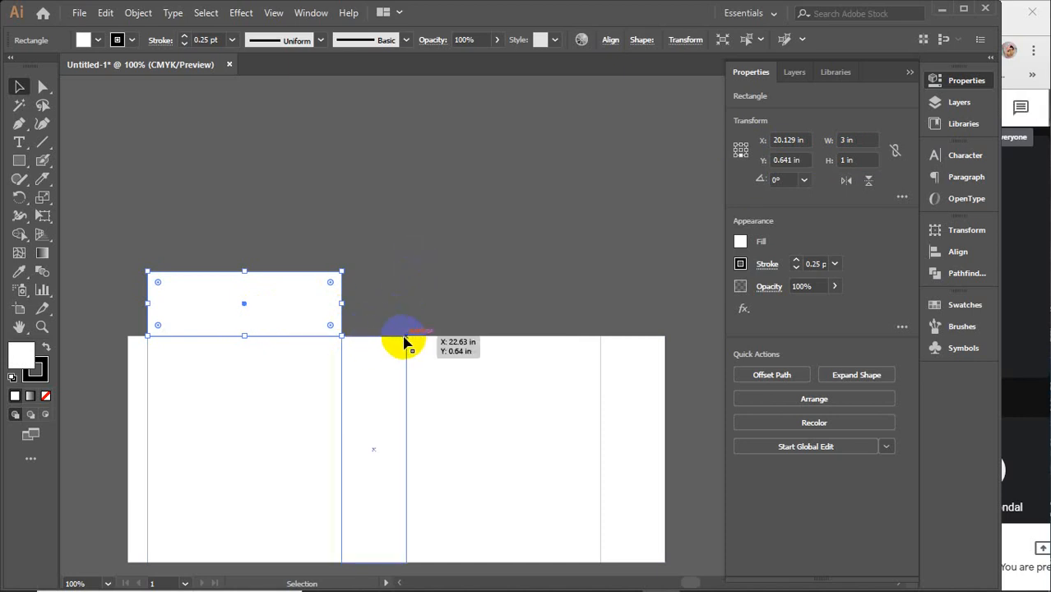
Place a copy of the 1 in high top panel directly above it and set the copy's height to 0.5 in
{"action": "scroll", "coordinate": [404, 341], "scroll_direction": "up", "scroll_amount": 3}
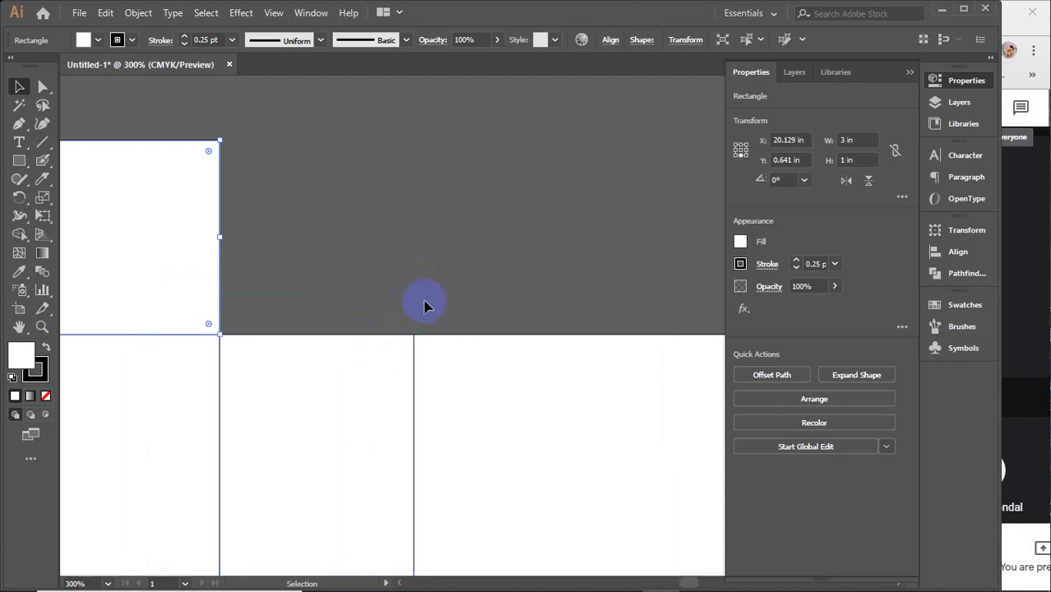
{"action": "left_click", "coordinate": [272, 344]}
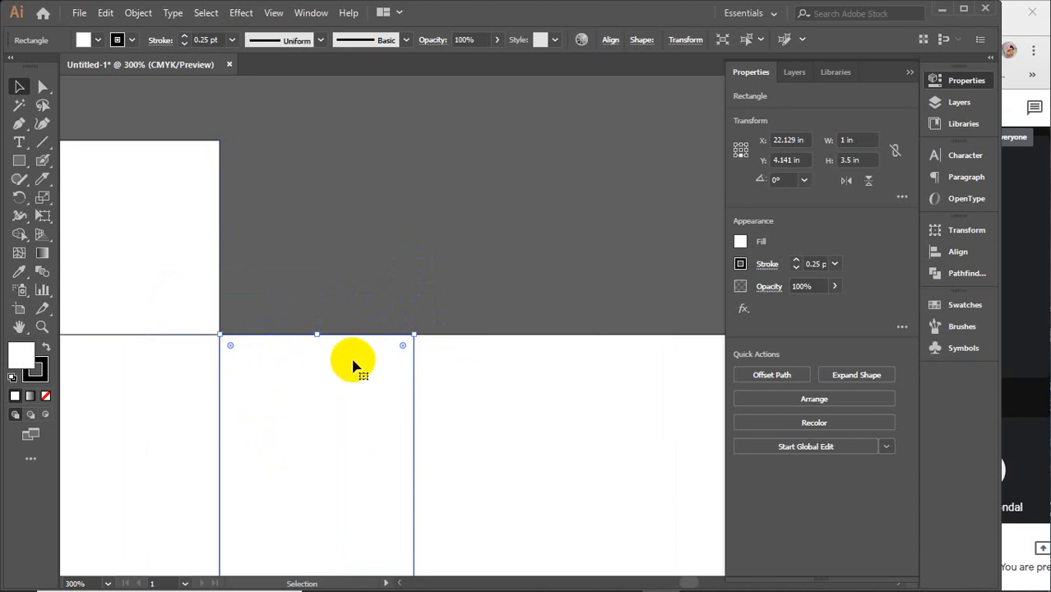
{"action": "left_click", "coordinate": [183, 221]}
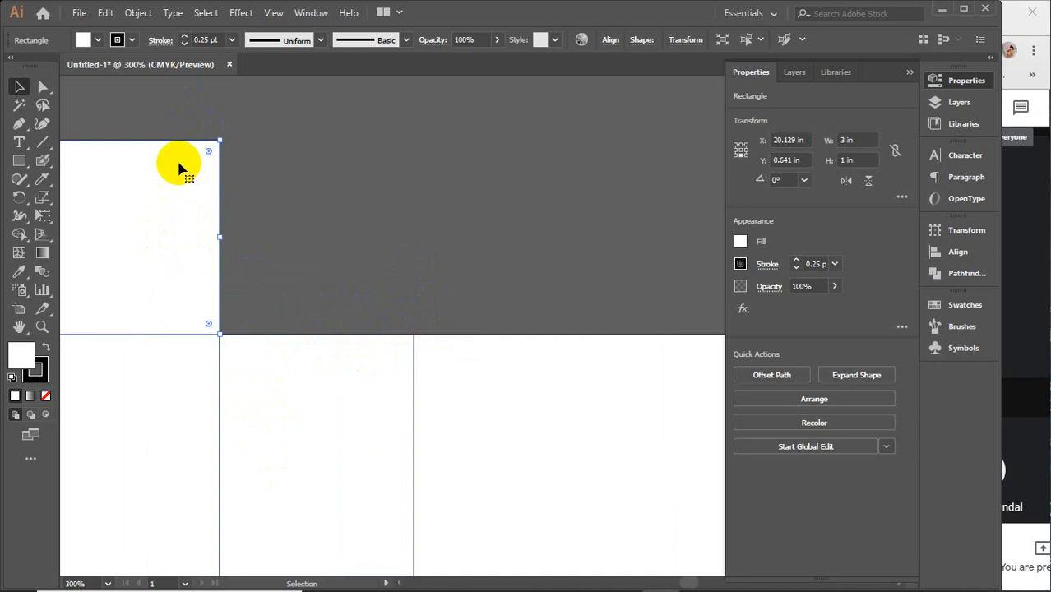
{"action": "scroll", "coordinate": [179, 168], "scroll_direction": "down", "scroll_amount": 2}
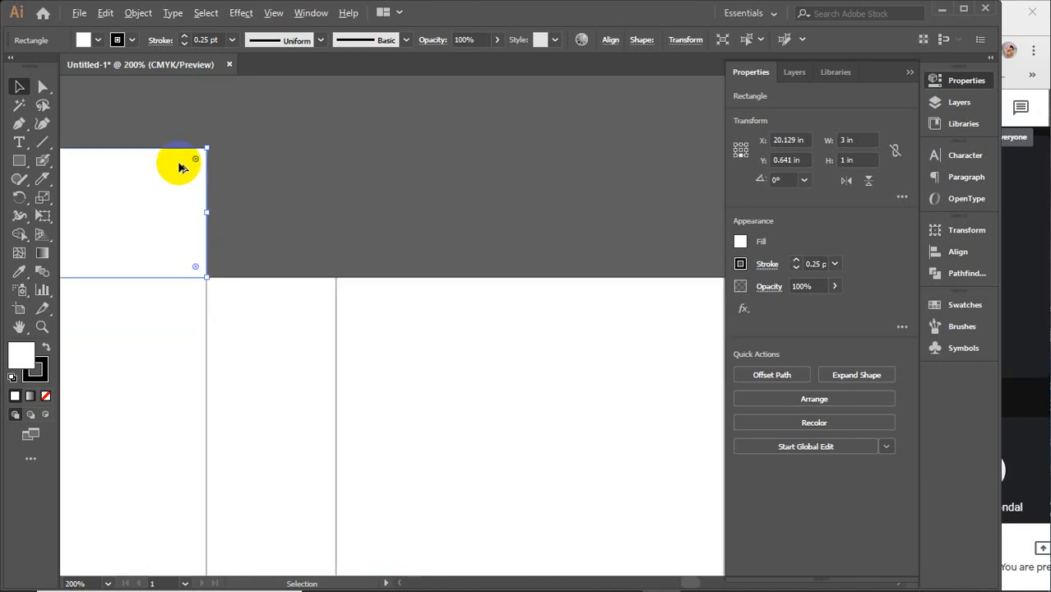
{"action": "left_click_drag", "start_coordinate": [225, 184], "coordinate": [396, 223]}
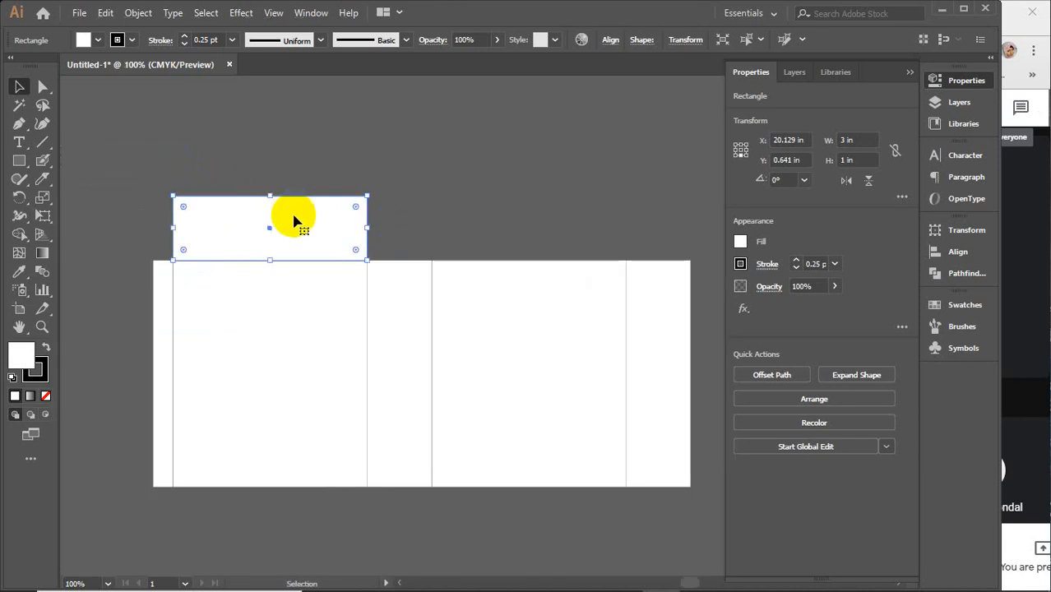
{"action": "left_click_drag", "start_coordinate": [291, 247], "coordinate": [293, 183]}
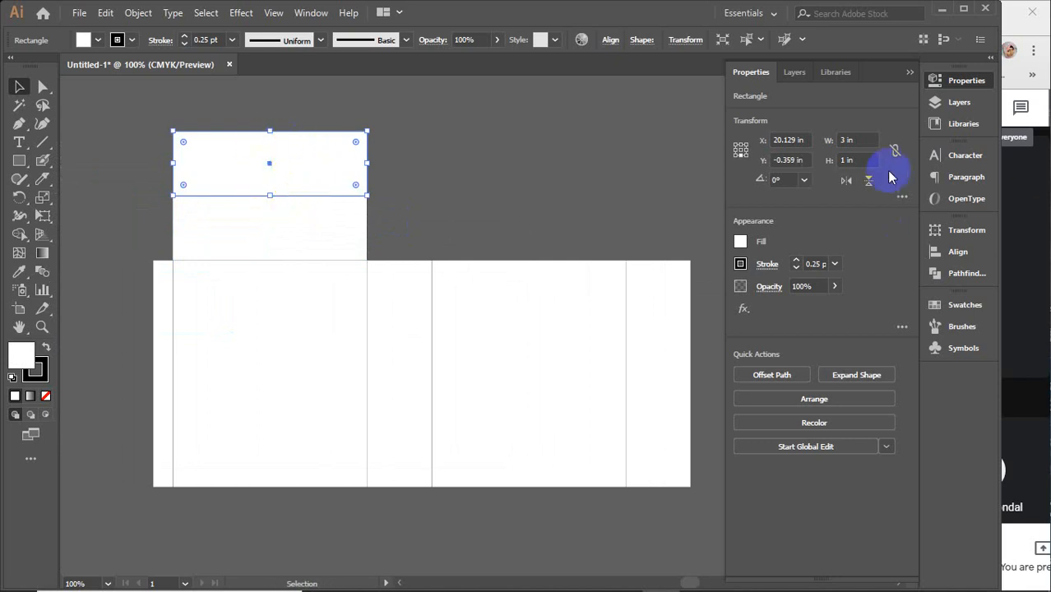
{"action": "left_click", "coordinate": [865, 160]}
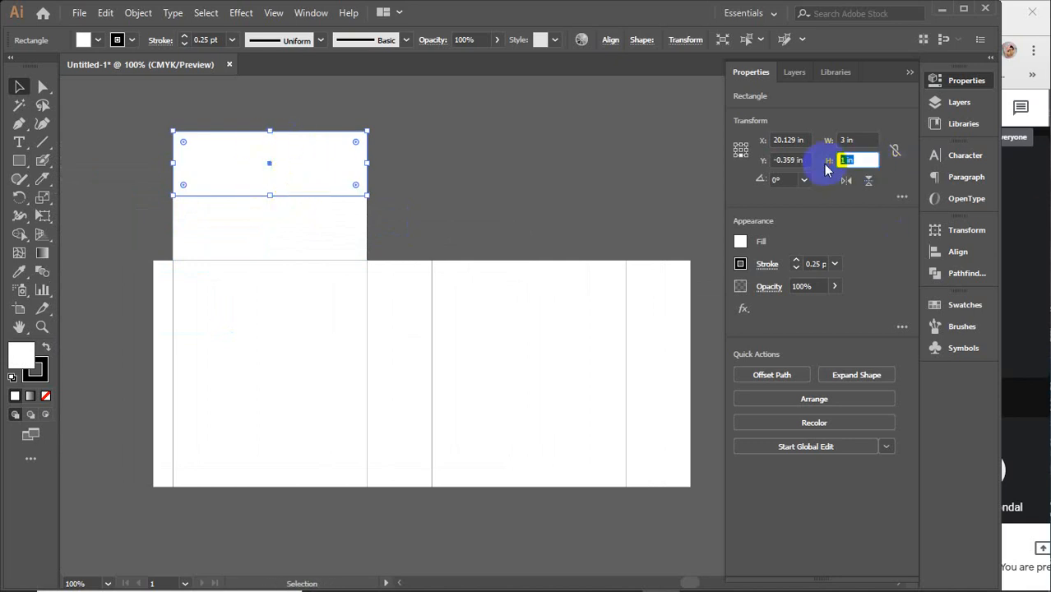
{"action": "type", "text": ".5"}
{"action": "key", "text": "Return"}
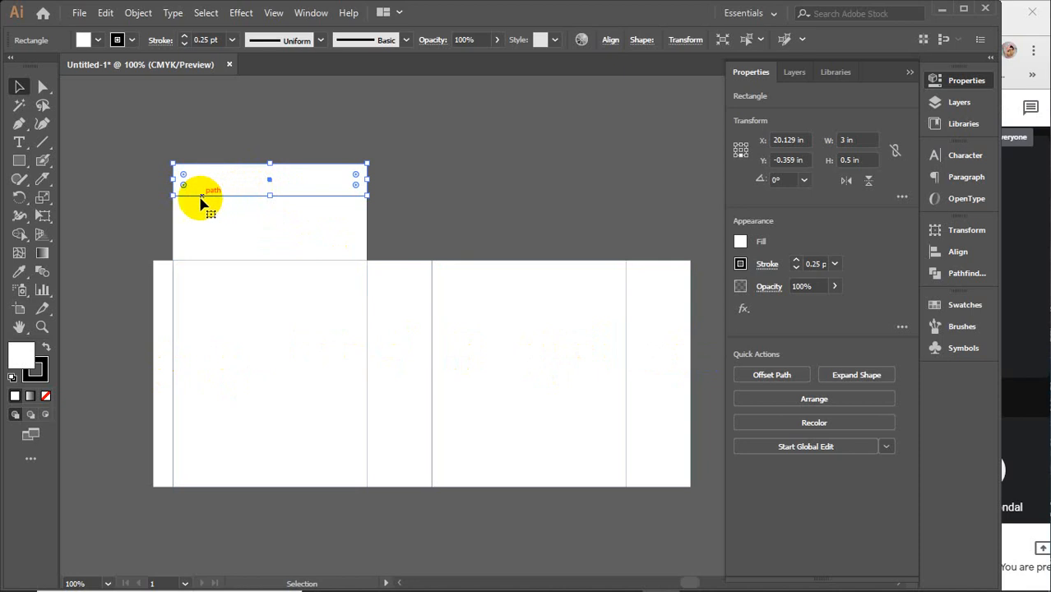
{"action": "left_click", "coordinate": [528, 211]}
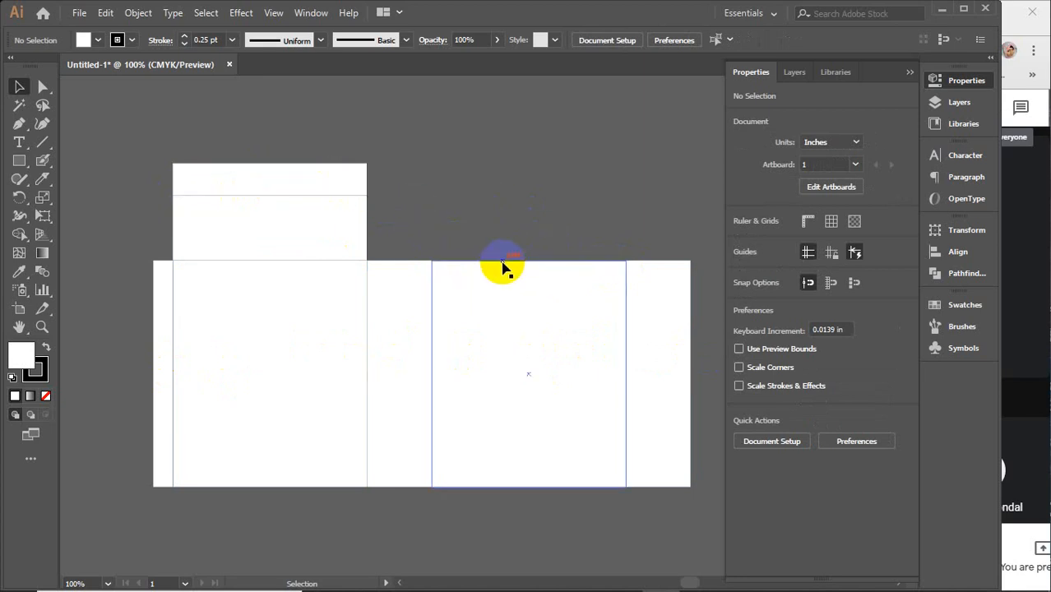
{"action": "left_click", "coordinate": [245, 181]}
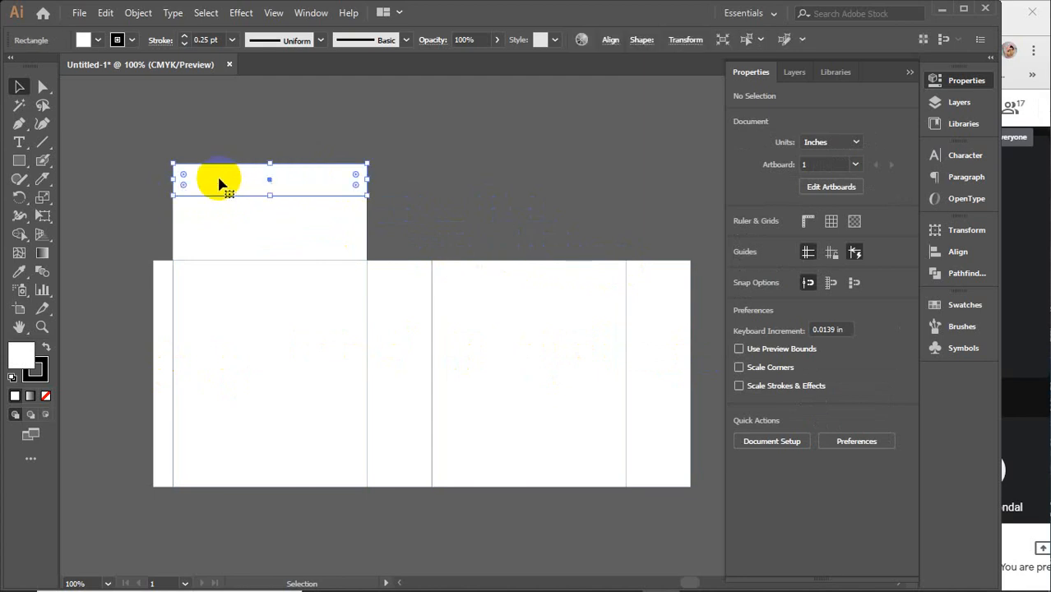
{"action": "left_click", "coordinate": [574, 215]}
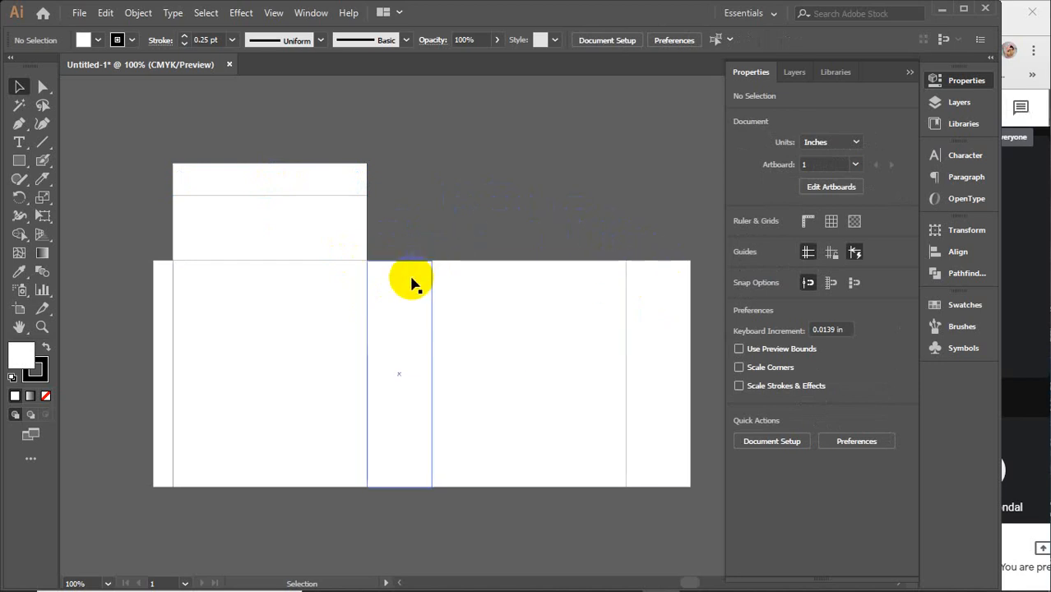
Place a copy of the middle 1 in wide panel directly above it, next to the top closure panels
{"action": "left_click", "coordinate": [411, 388]}
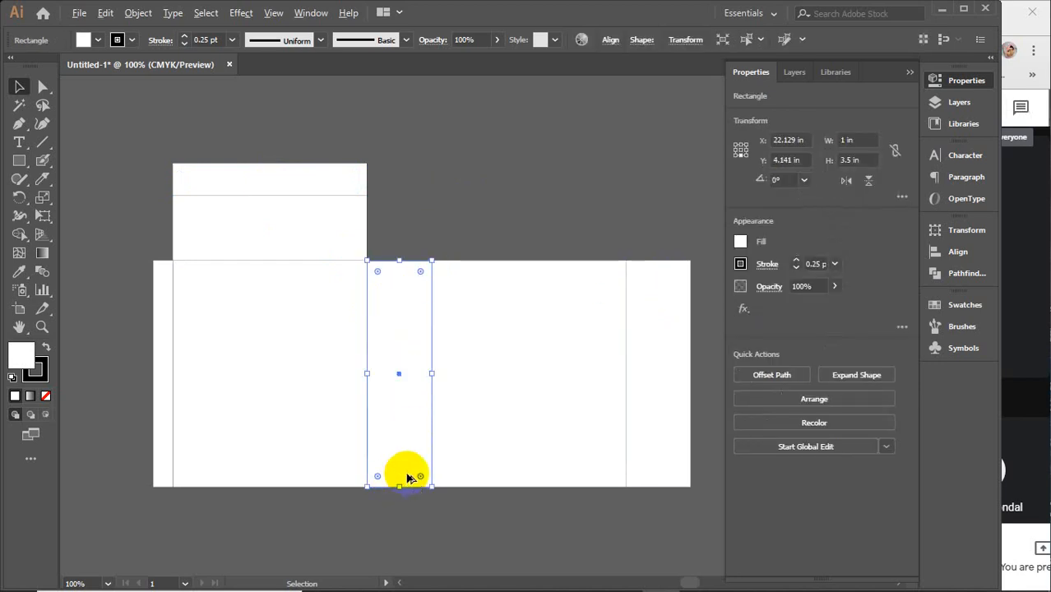
{"action": "left_click_drag", "start_coordinate": [409, 477], "coordinate": [409, 250]}
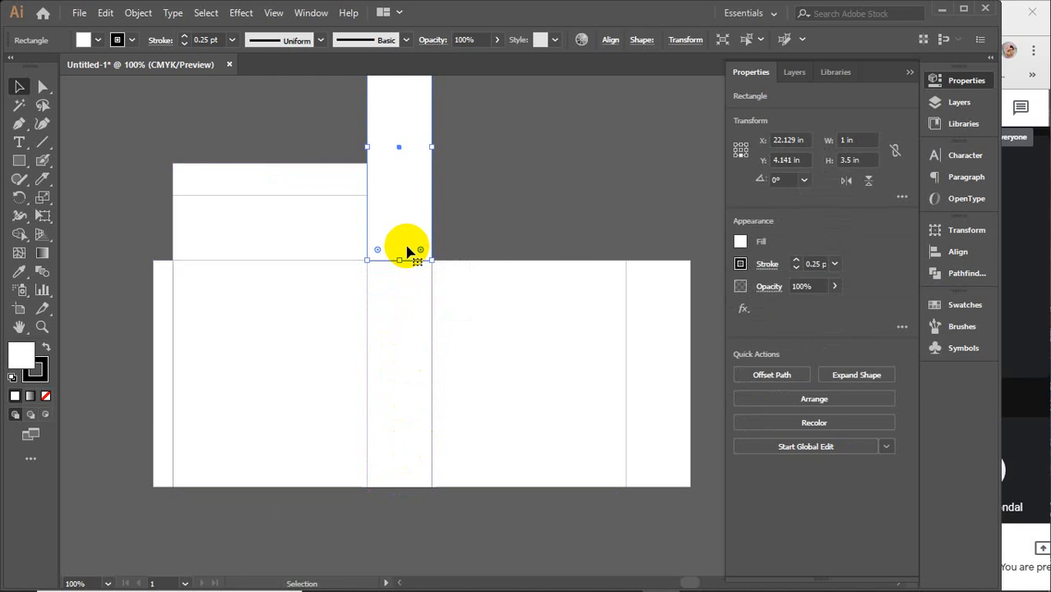
{"action": "scroll", "coordinate": [409, 251], "scroll_direction": "up", "scroll_amount": 3}
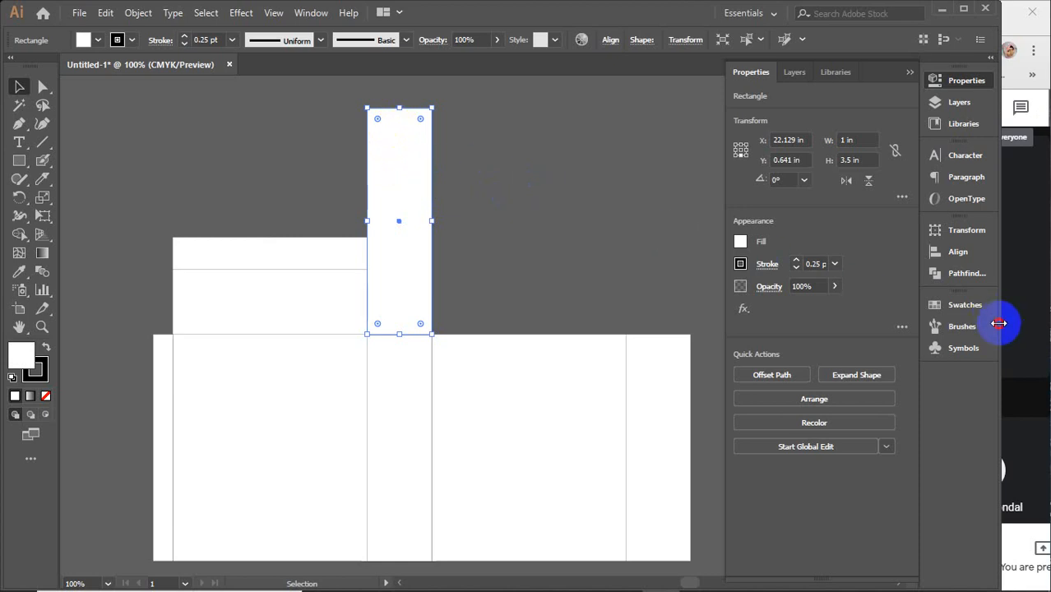
{"action": "left_click_drag", "start_coordinate": [999, 323], "coordinate": [1003, 370]}
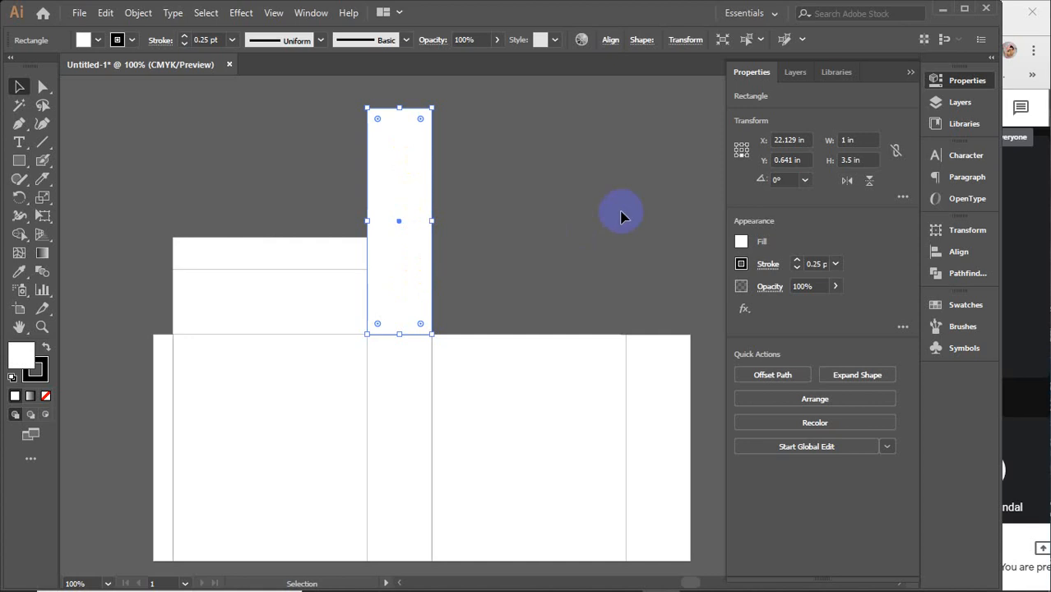
{"action": "left_click", "coordinate": [558, 233]}
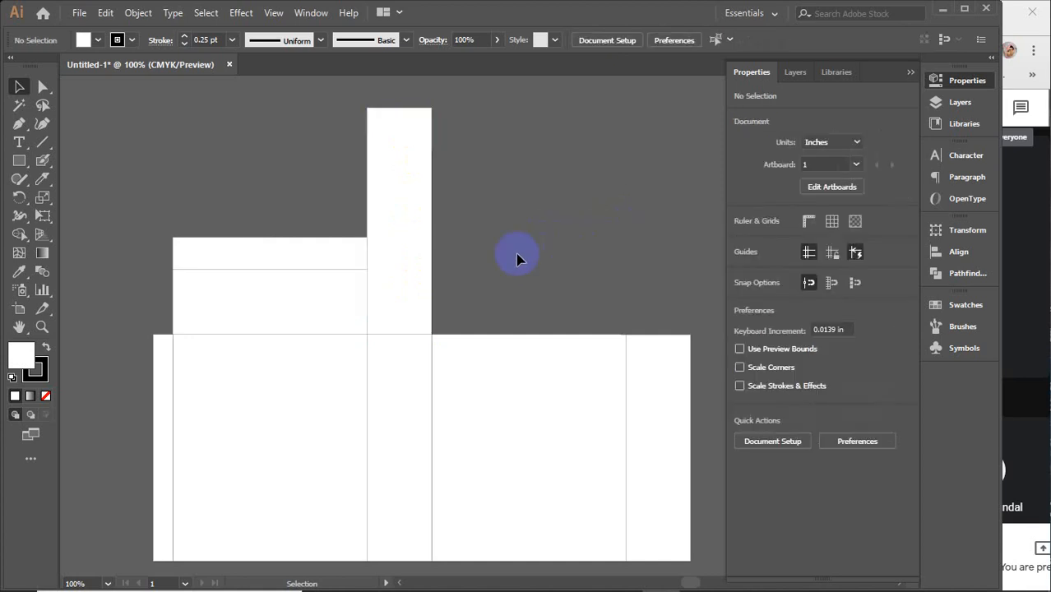
{"action": "left_click", "coordinate": [405, 262]}
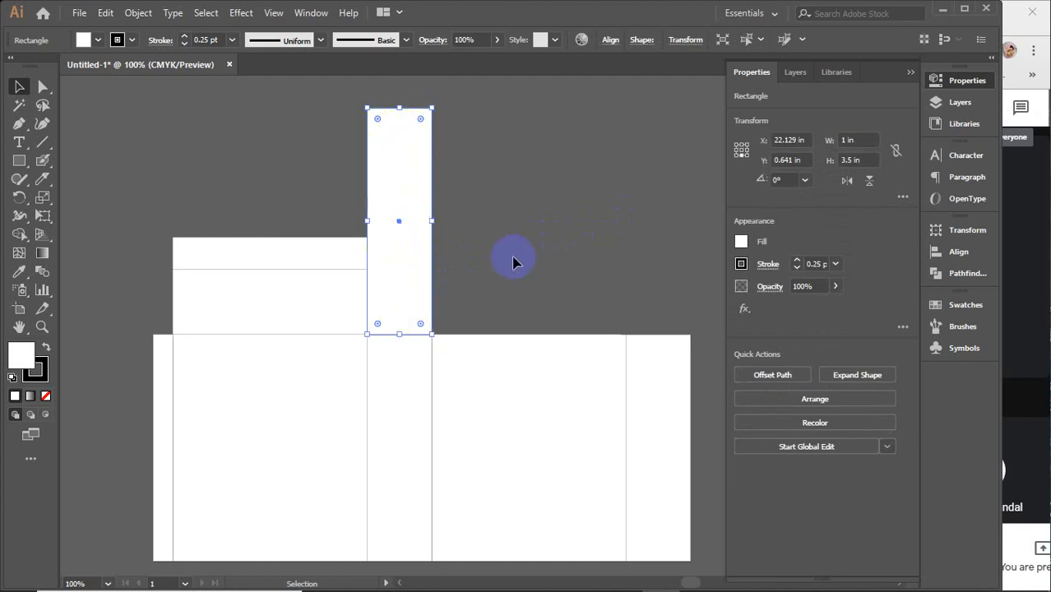
{"action": "left_click", "coordinate": [486, 397]}
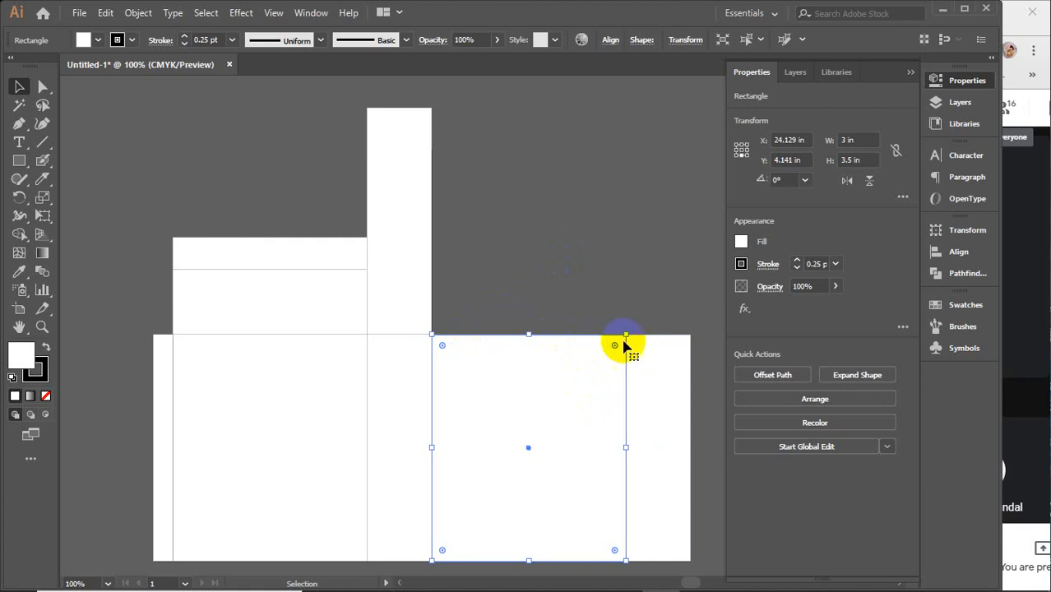
{"action": "left_click", "coordinate": [405, 141]}
{"action": "left_click_drag", "start_coordinate": [399, 108], "coordinate": [399, 113]}
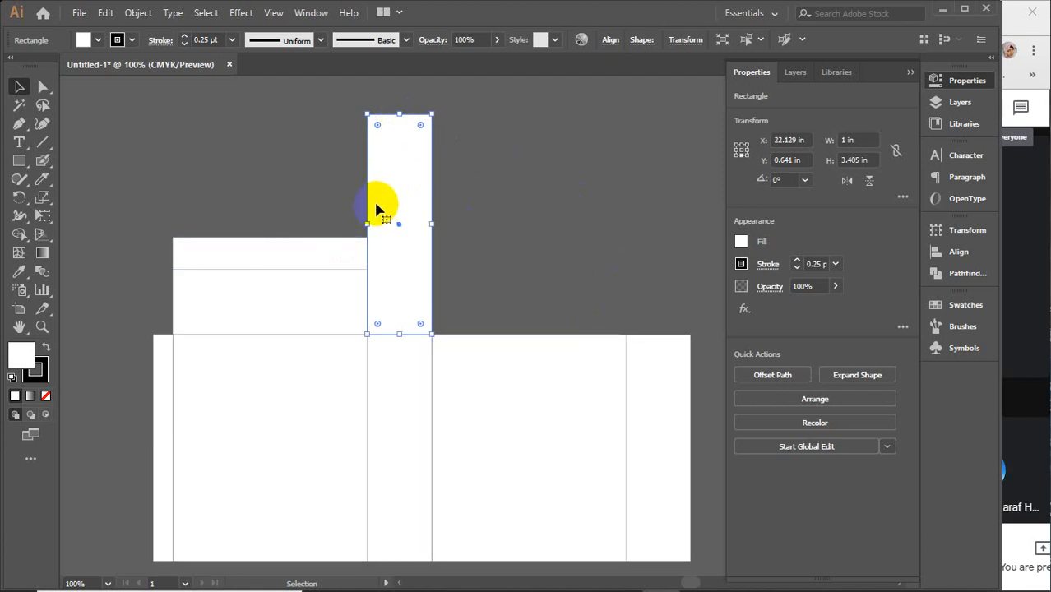
{"action": "key", "text": "ctrl"}
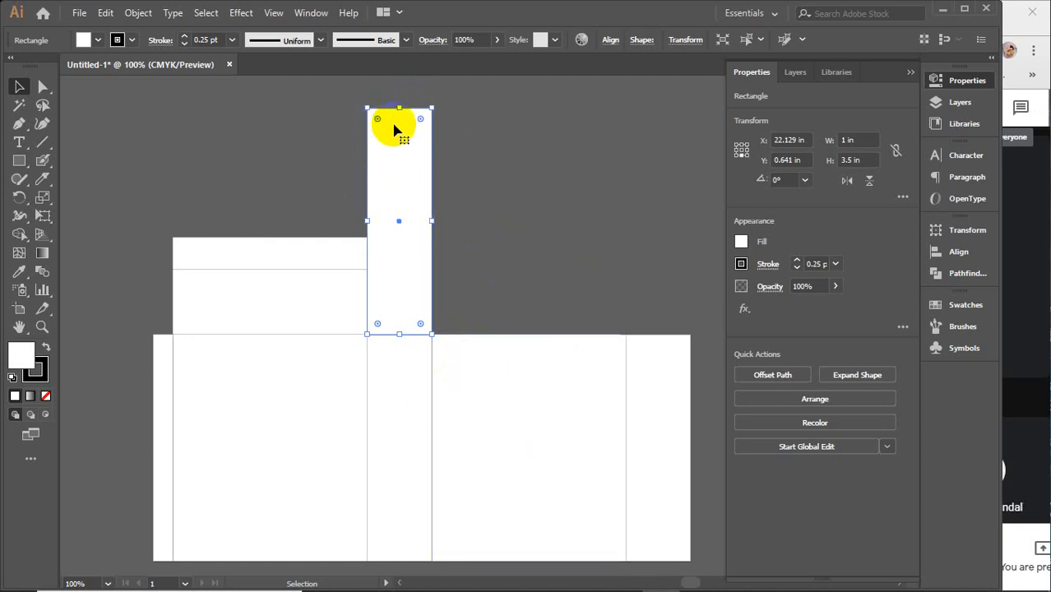
Halve the height of the upper 1 in wide panel copy and then set it to 1.7 in
{"action": "left_click", "coordinate": [872, 159]}
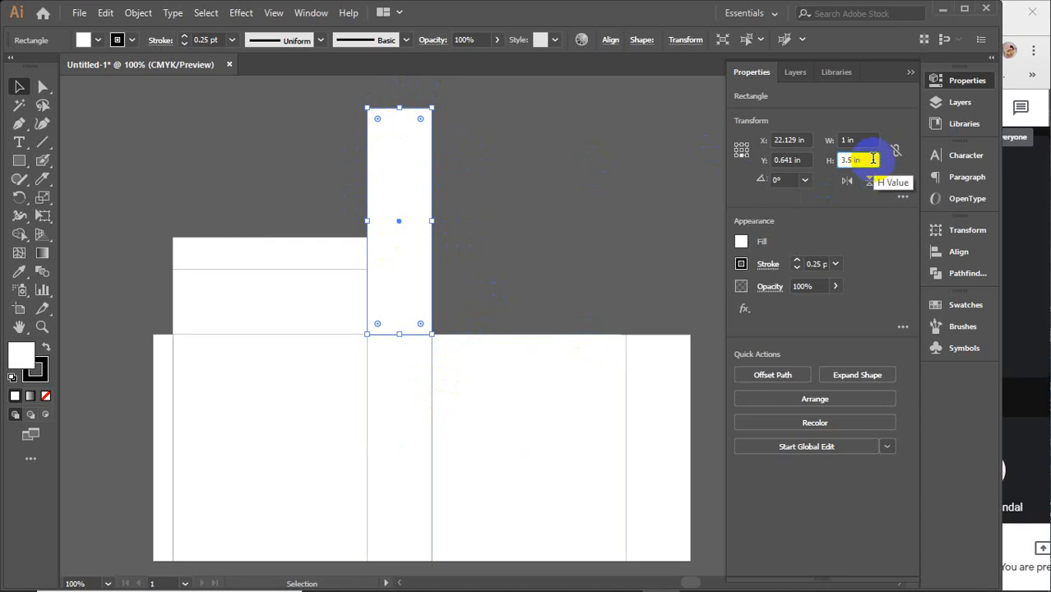
{"action": "type", "text": "/2"}
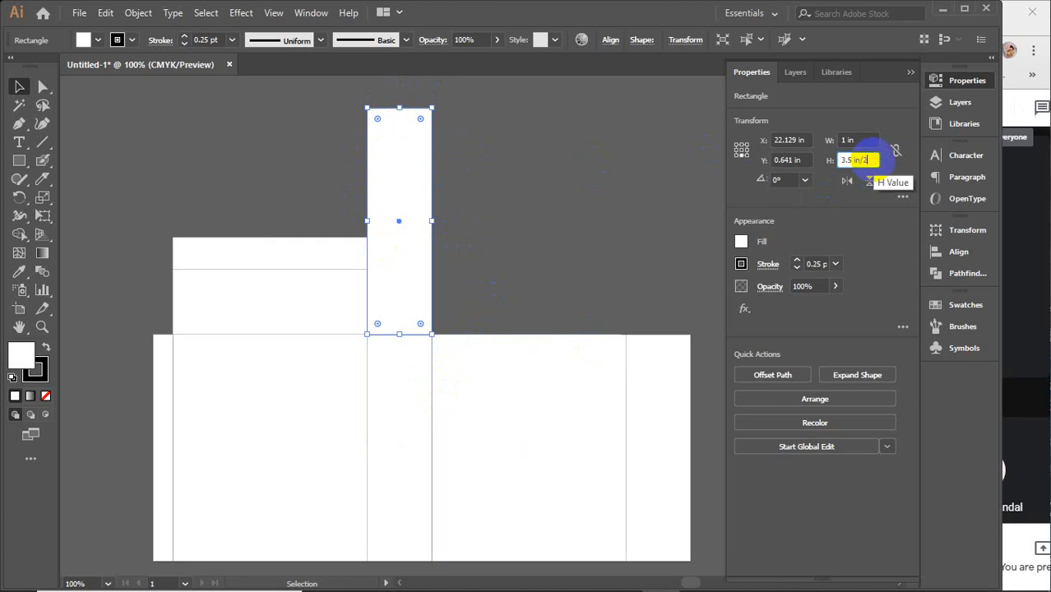
{"action": "key", "text": "Return"}
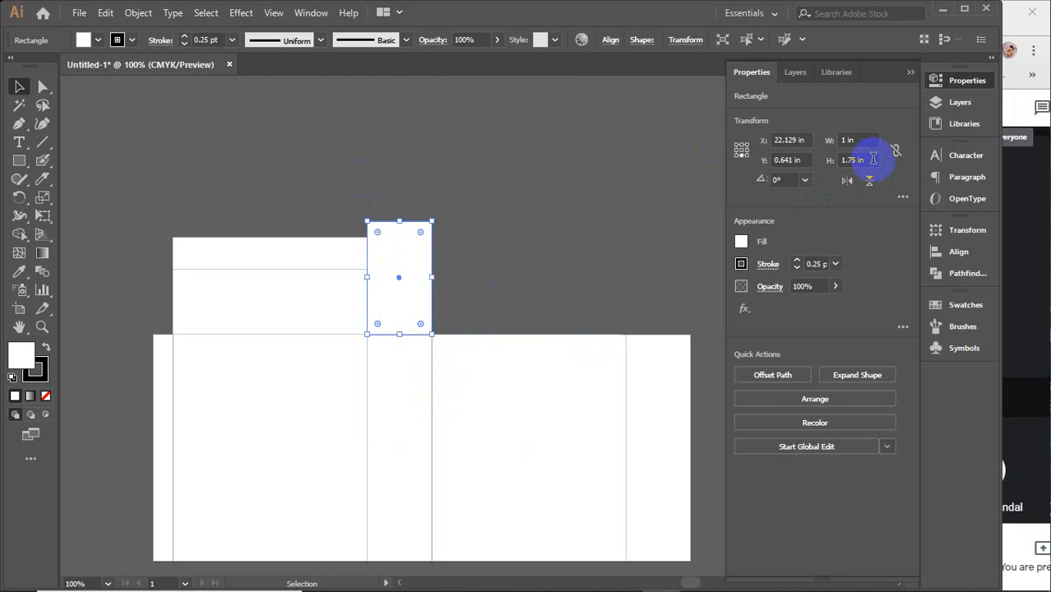
{"action": "left_click", "coordinate": [851, 159]}
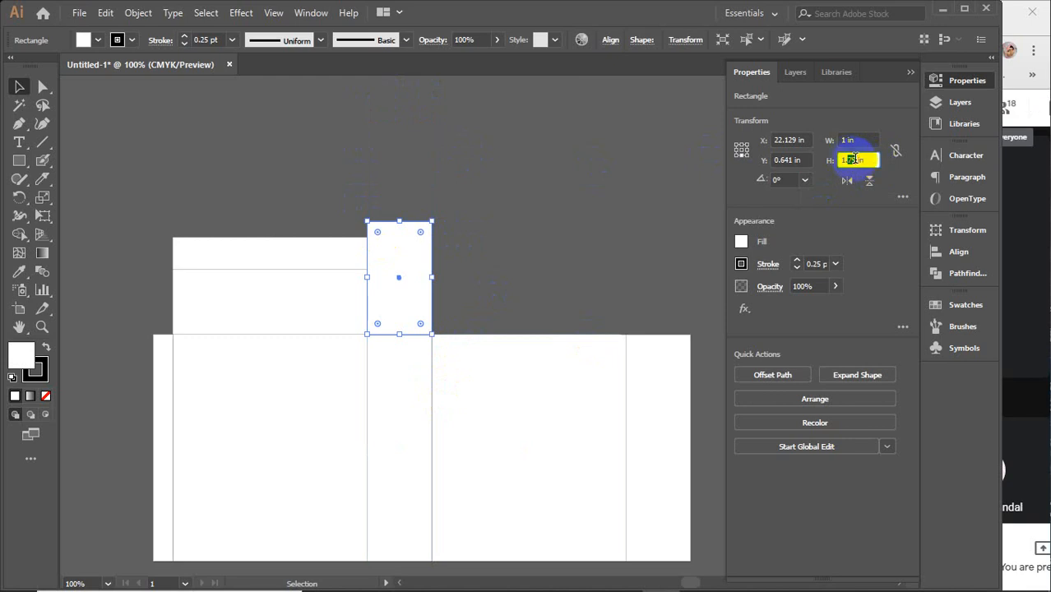
{"action": "type", "text": "1.7"}
{"action": "key", "text": "Return"}
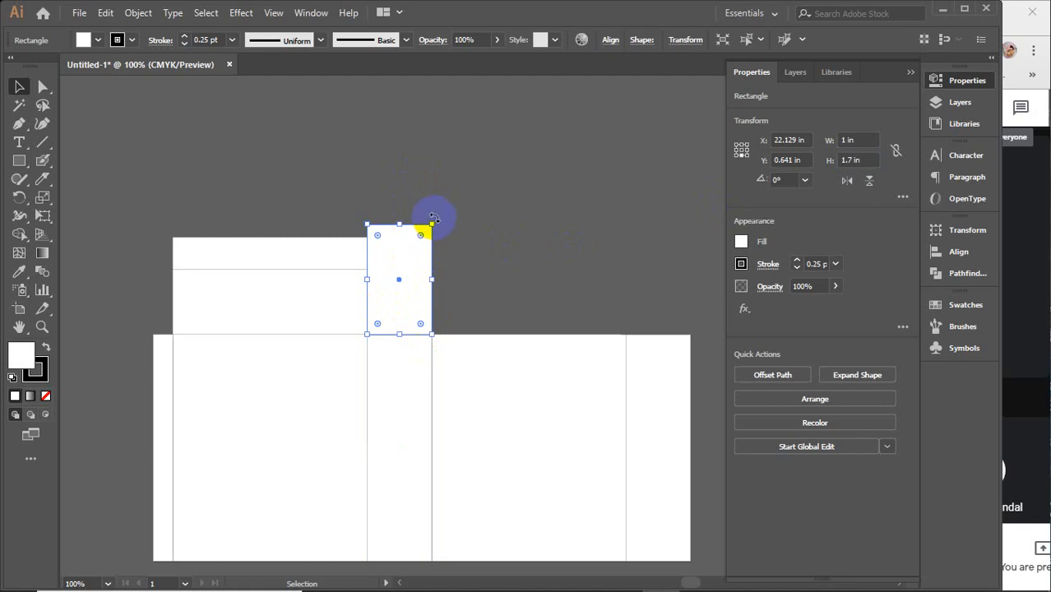
Try the upper 1 in wide panel rotated to 270° above the right 3 in panel, and undo the rotation and move
{"action": "left_click_drag", "start_coordinate": [434, 218], "coordinate": [502, 307]}
{"action": "left_click_drag", "start_coordinate": [430, 284], "coordinate": [518, 305]}
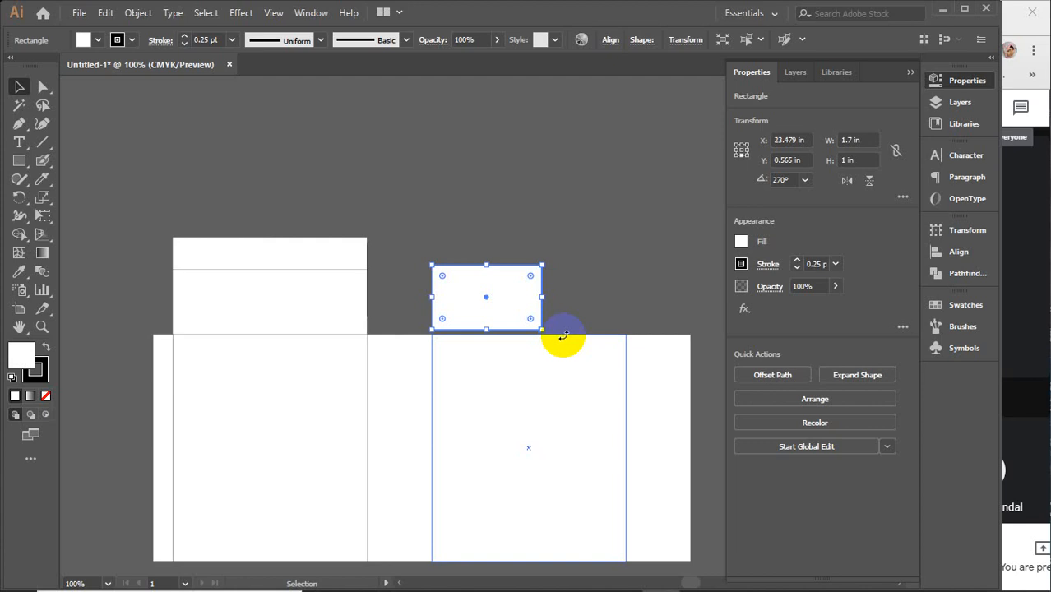
{"action": "key", "text": "a"}
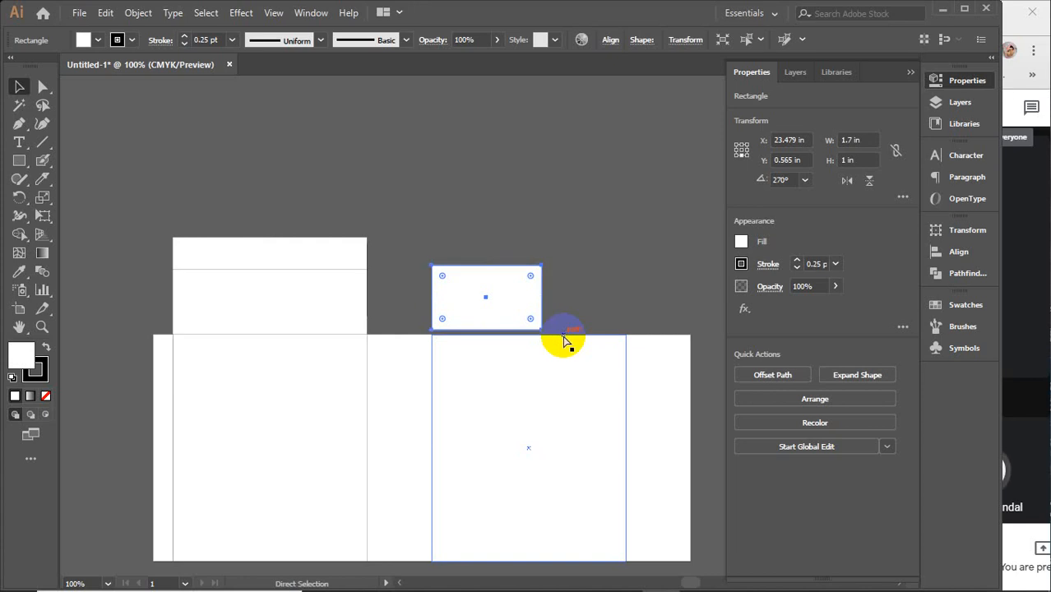
{"action": "key", "text": "ctrl+z"}
{"action": "key", "text": "ctrl+z"}
{"action": "key", "text": "ctrl+z"}
{"action": "key", "text": "ctrl+z"}
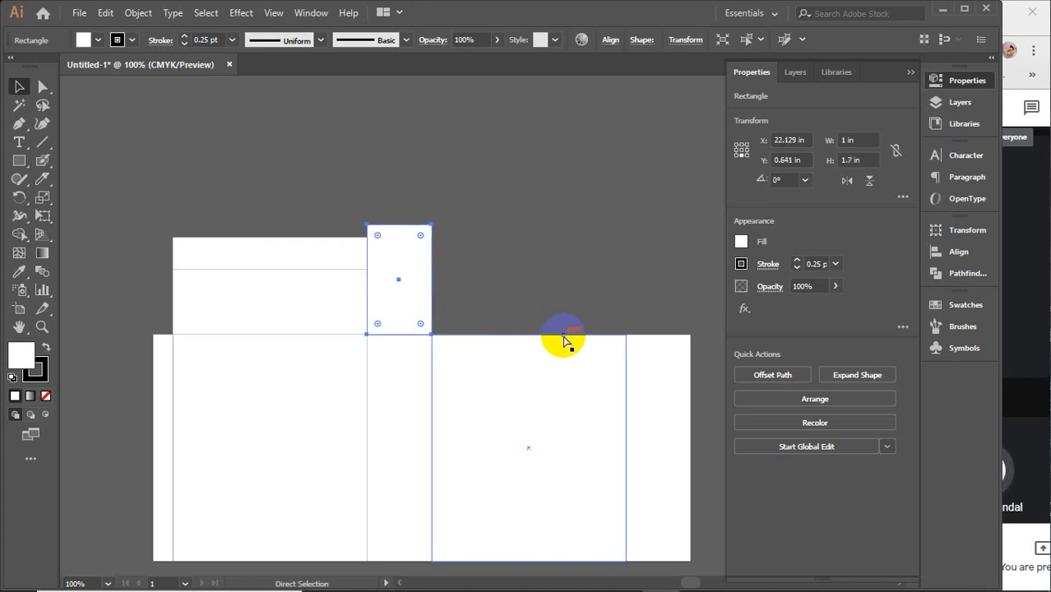
{"action": "key", "text": "v"}
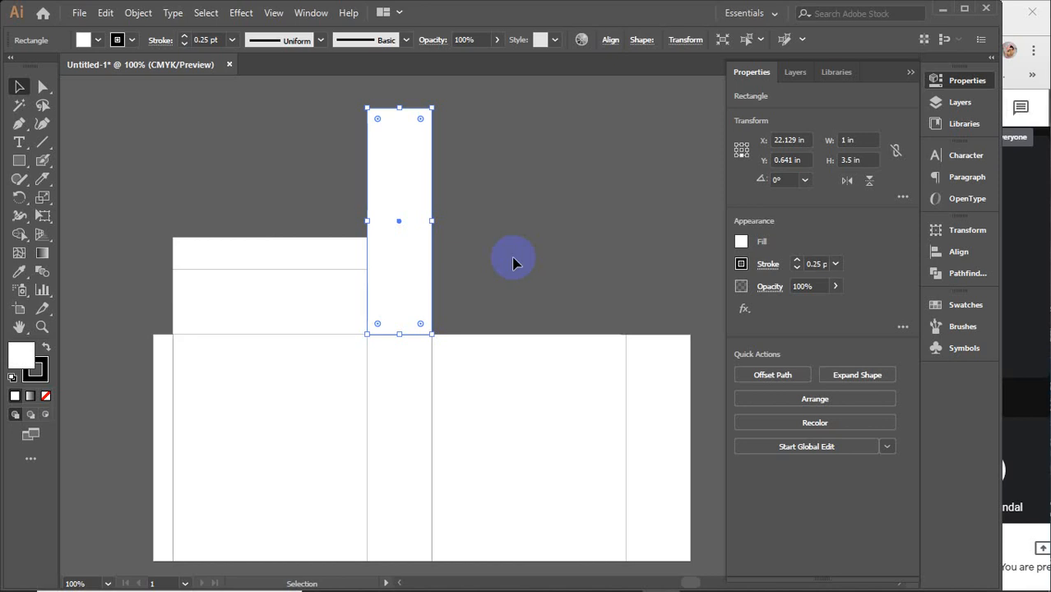
{"action": "mouse_move", "coordinate": [669, 576]}
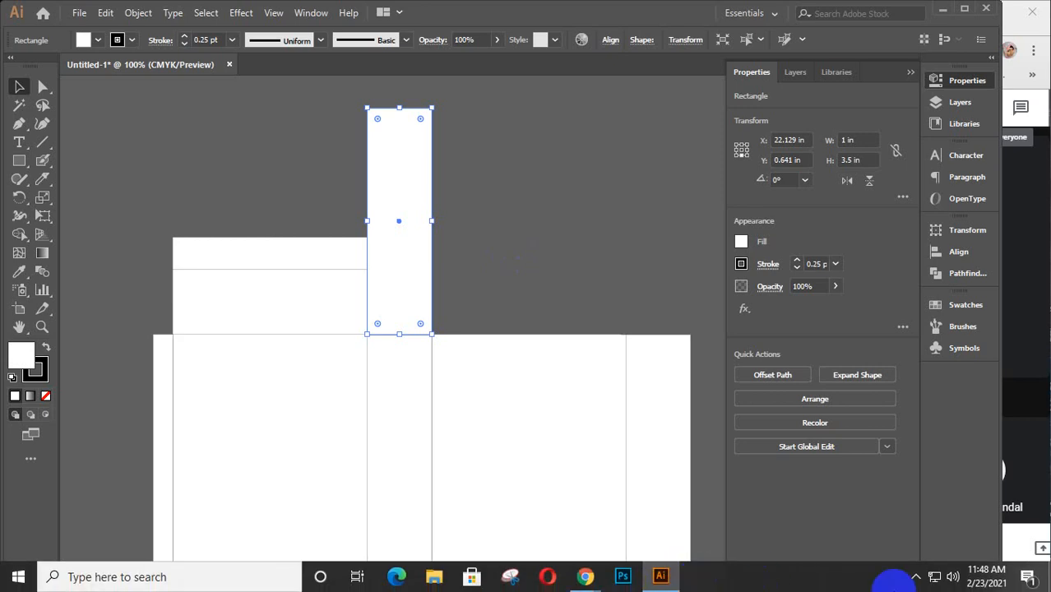
{"action": "left_click", "coordinate": [916, 578]}
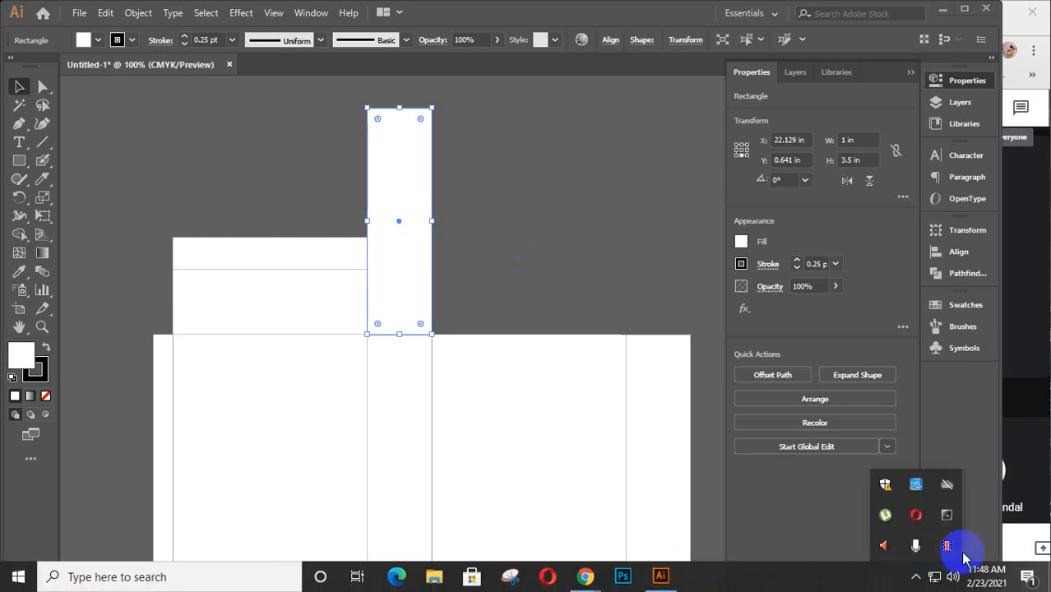
{"action": "left_click", "coordinate": [955, 550]}
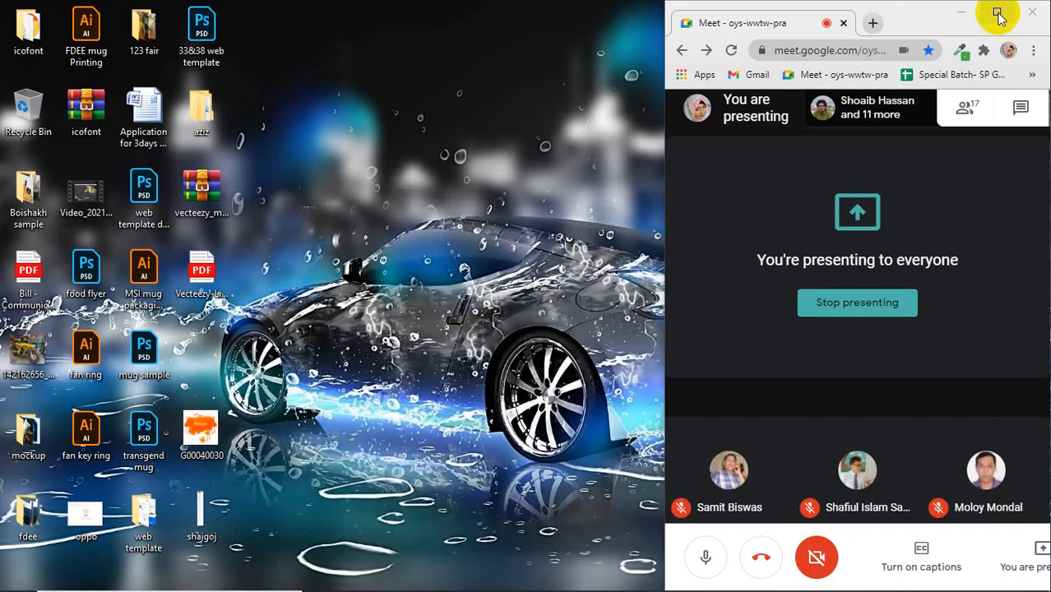
Enlarge the Google Meet window, turn on the camera and pin your own video to the main screen
{"action": "left_click", "coordinate": [997, 14]}
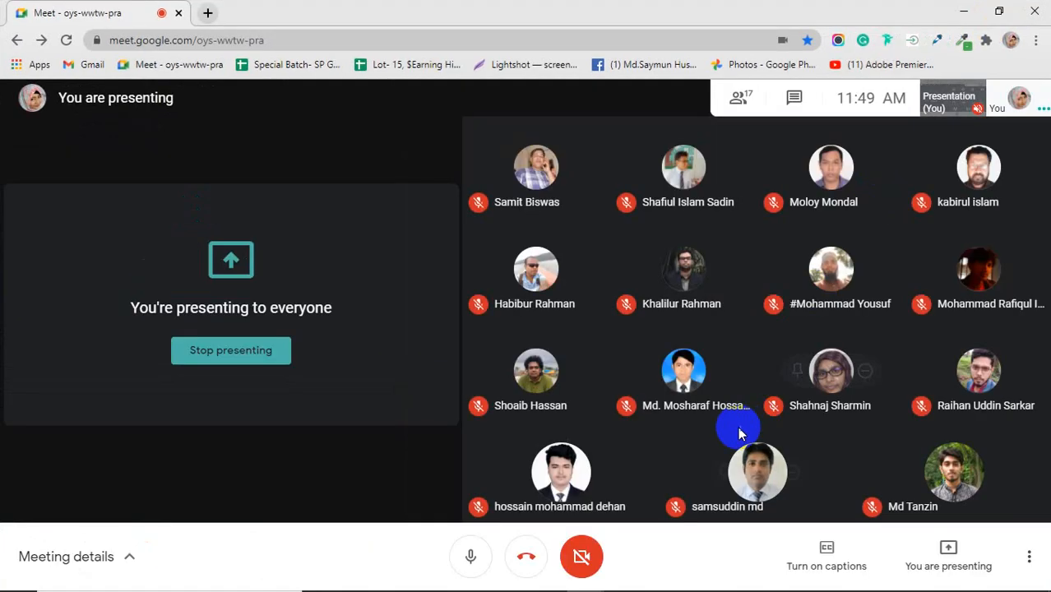
{"action": "left_click", "coordinate": [584, 560]}
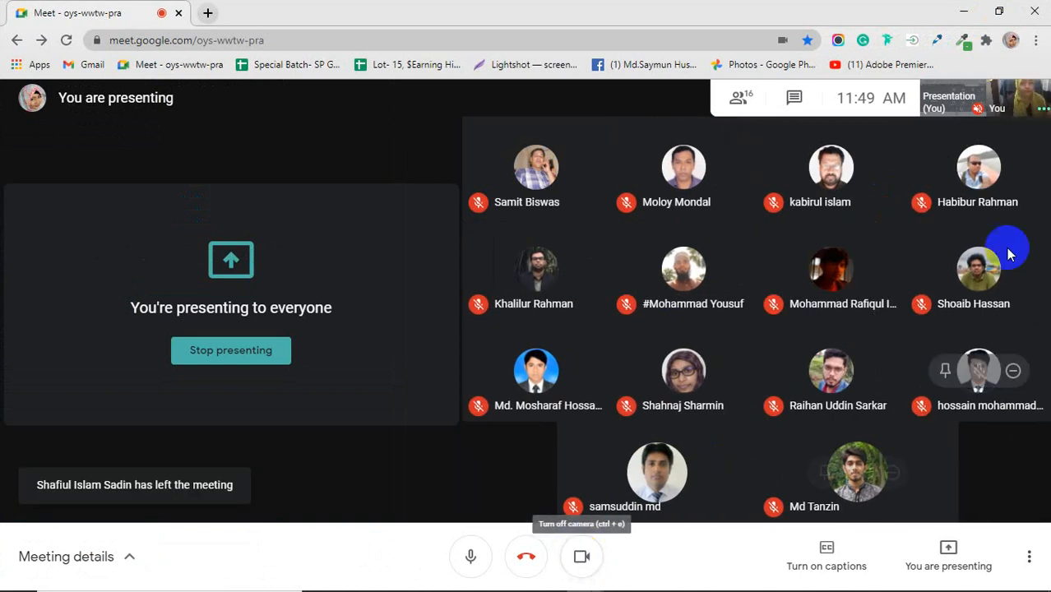
{"action": "left_click", "coordinate": [1003, 102]}
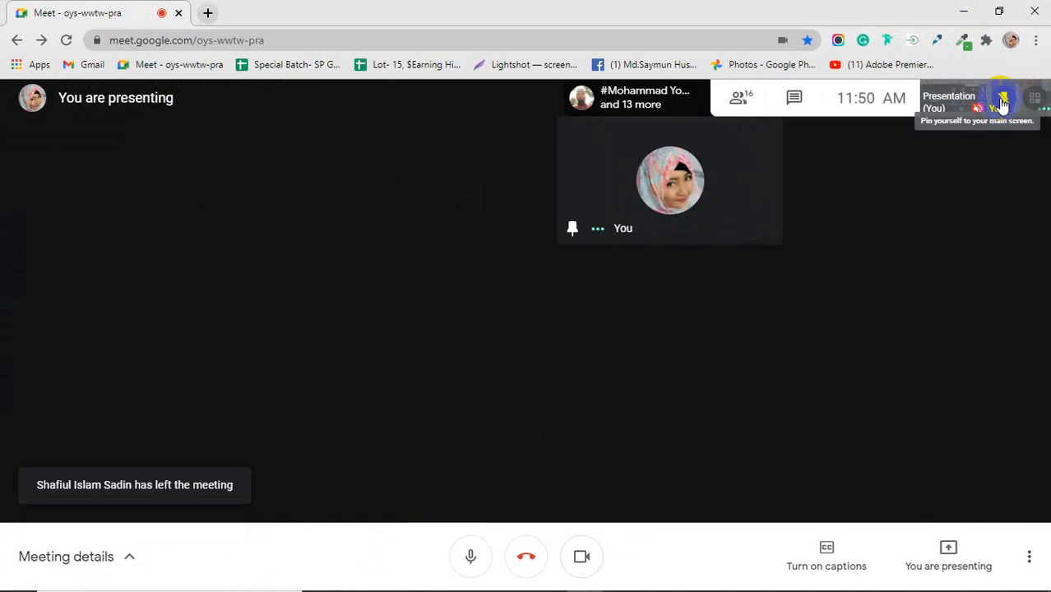
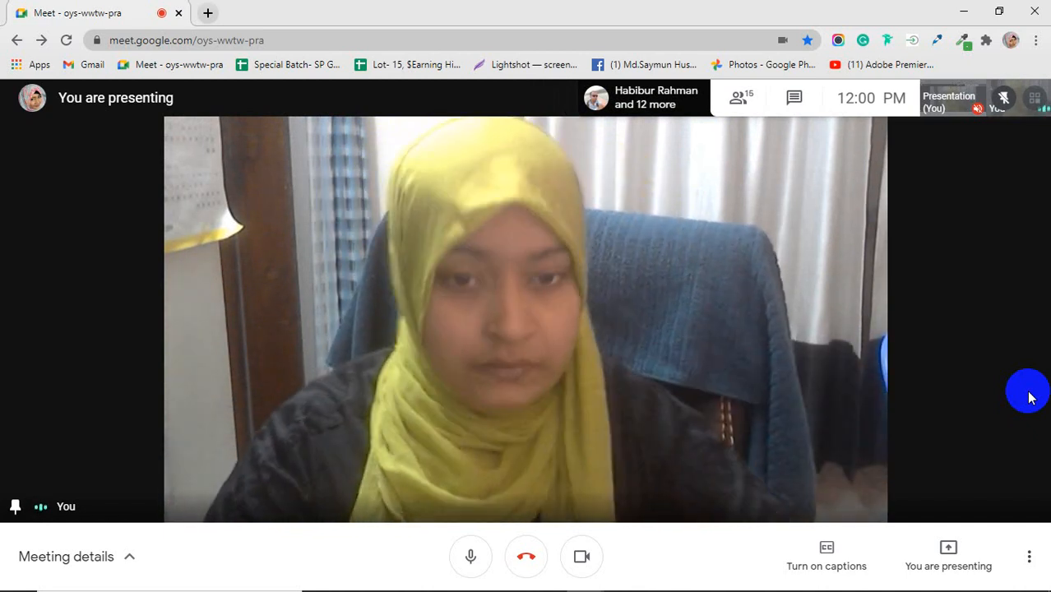
Turn off the camera, unpin your own video, restore the Meet window's smaller size and switch back to Illustrator
{"action": "left_click", "coordinate": [582, 556]}
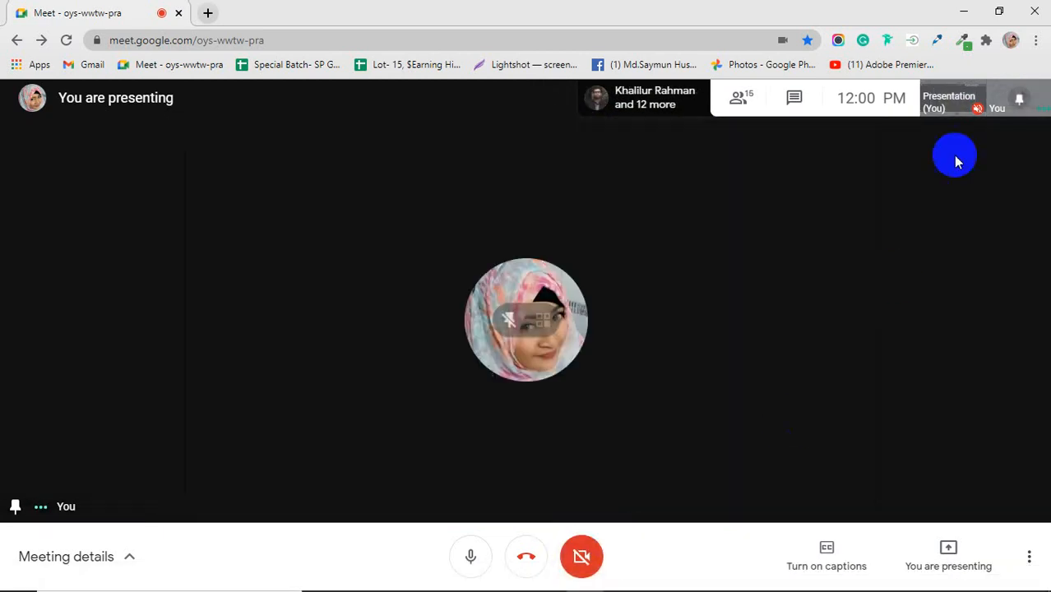
{"action": "left_click", "coordinate": [1007, 99]}
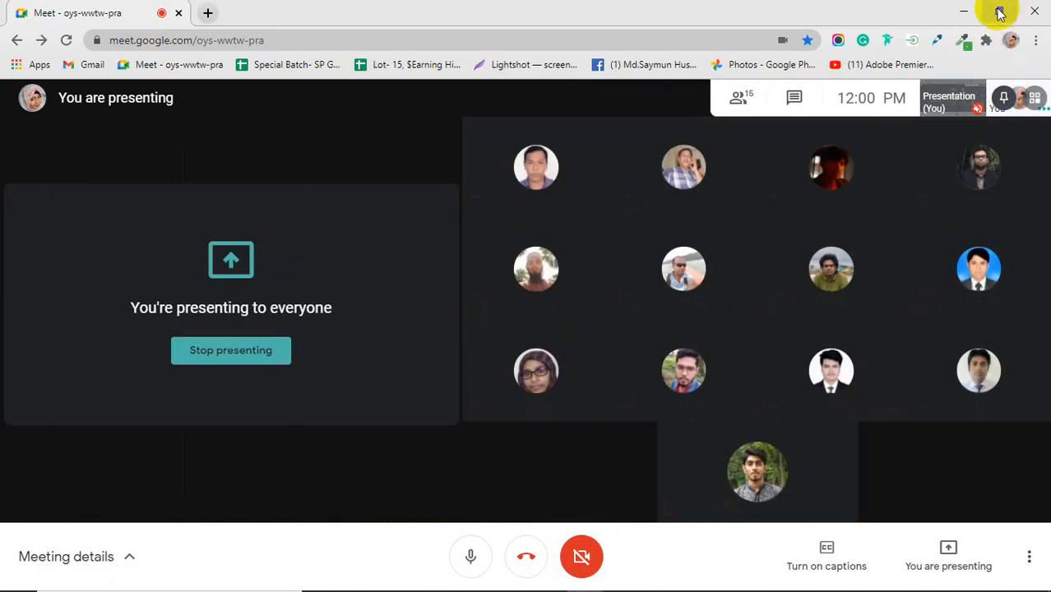
{"action": "left_click", "coordinate": [999, 12]}
{"action": "mouse_move", "coordinate": [547, 585]}
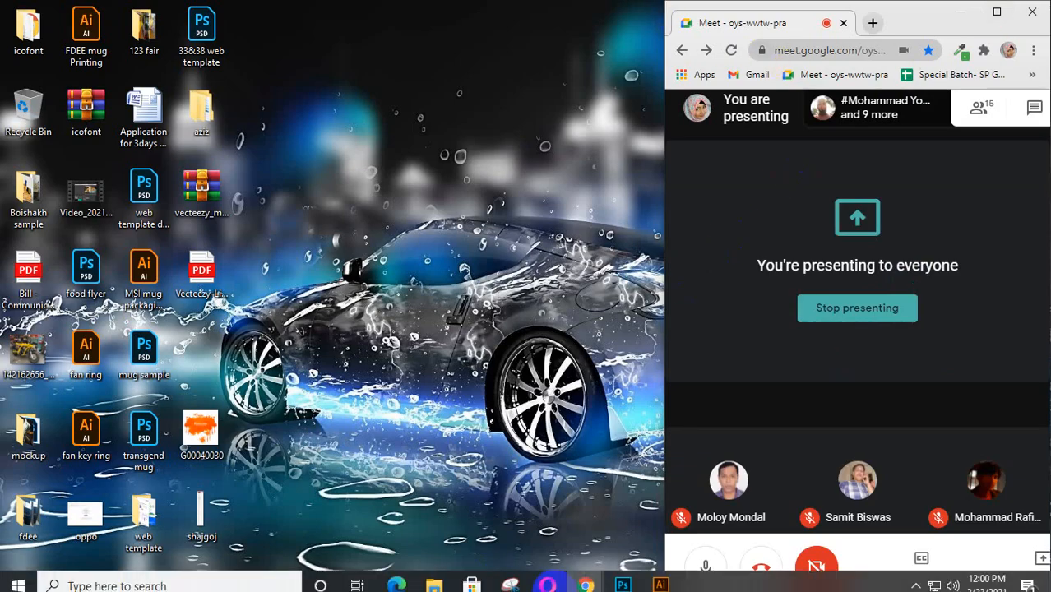
{"action": "left_click", "coordinate": [660, 578]}
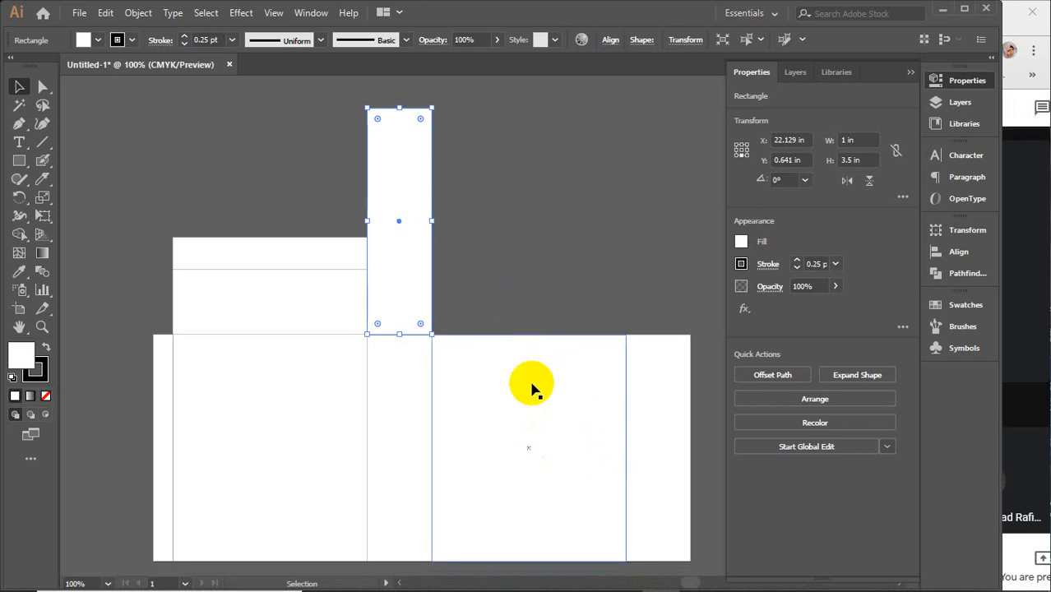
Set the height of the 1 in wide panel above the middle to 1.75 in
{"action": "left_click", "coordinate": [534, 388]}
{"action": "left_click", "coordinate": [847, 161]}
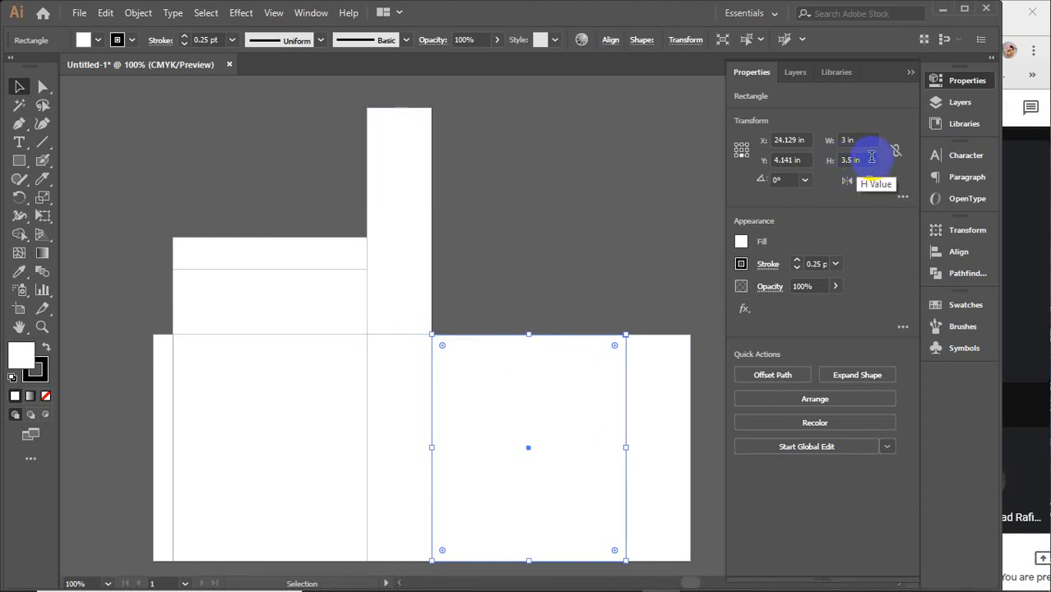
{"action": "left_click", "coordinate": [413, 223]}
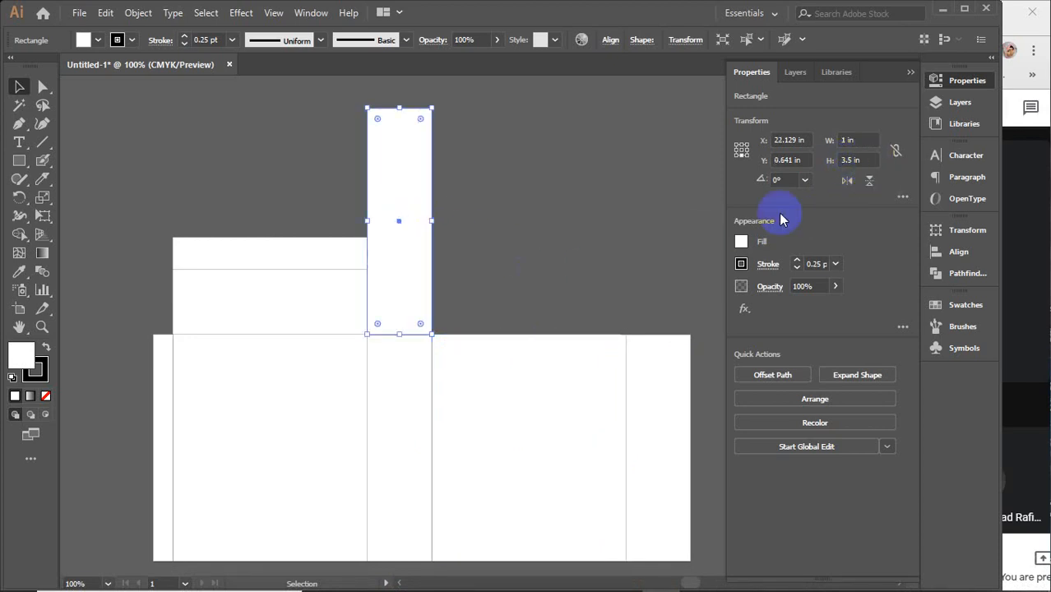
{"action": "left_click", "coordinate": [856, 159]}
{"action": "left_click_drag", "start_coordinate": [867, 160], "coordinate": [833, 167]}
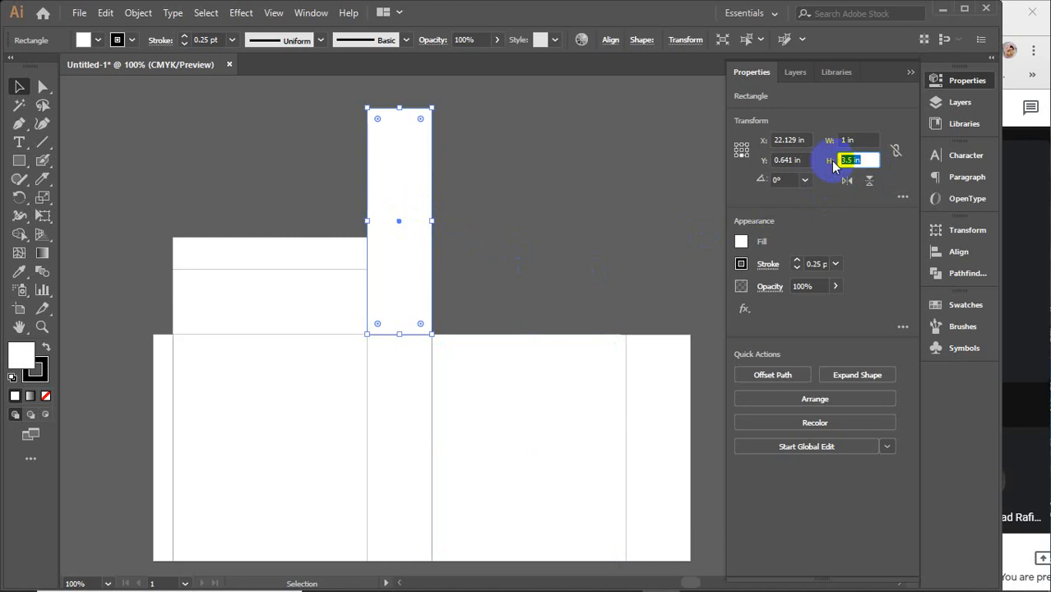
{"action": "type", "text": "1.75"}
{"action": "key", "text": "Return"}
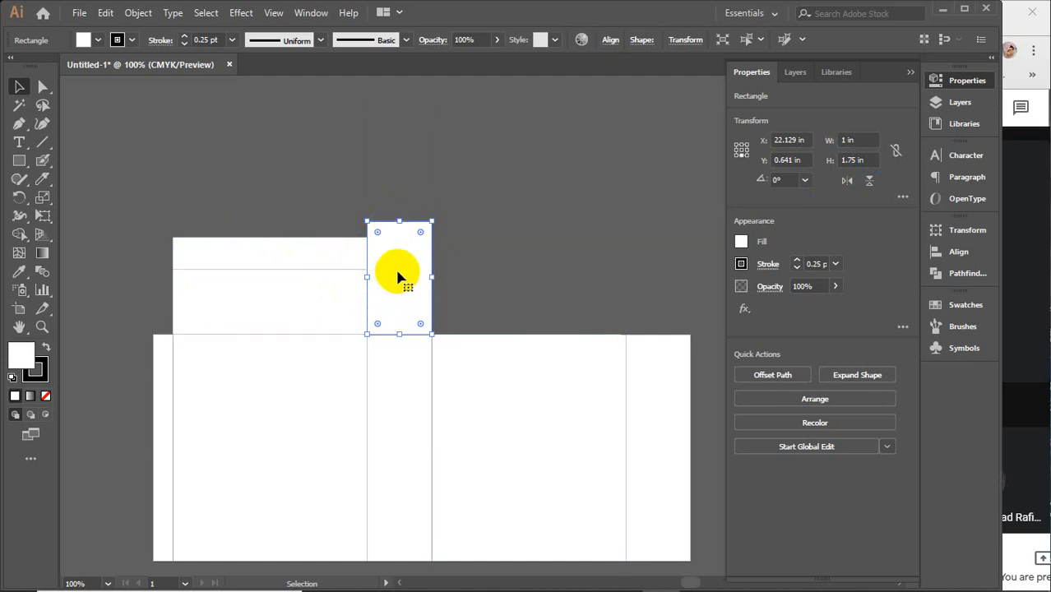
Set the upper 1 in wide panel's height to 1 in and place a copy above the far 1 in wide panel
{"action": "left_click", "coordinate": [869, 156]}
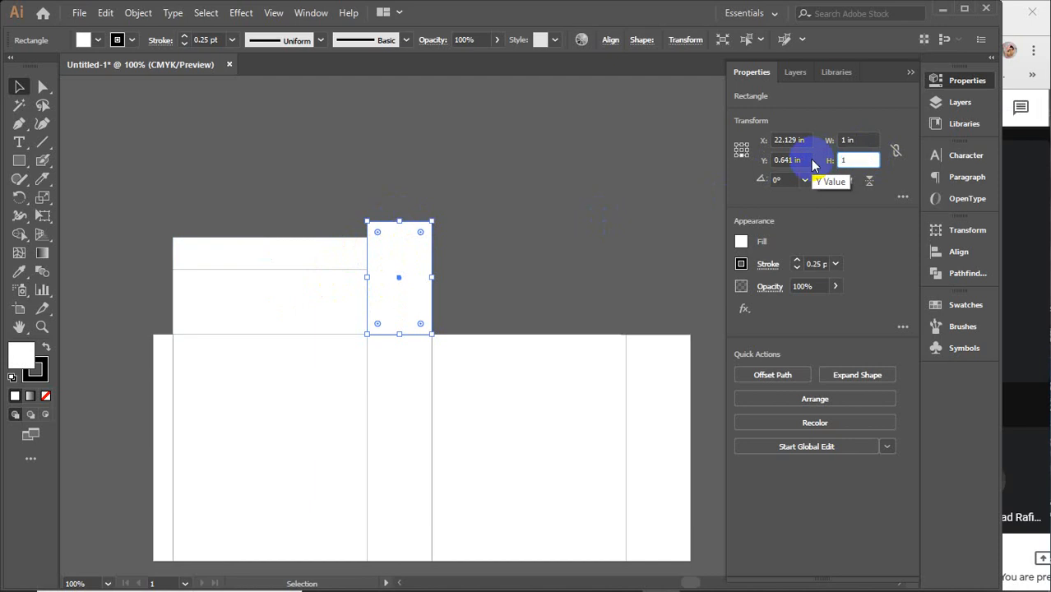
{"action": "key", "text": "Return"}
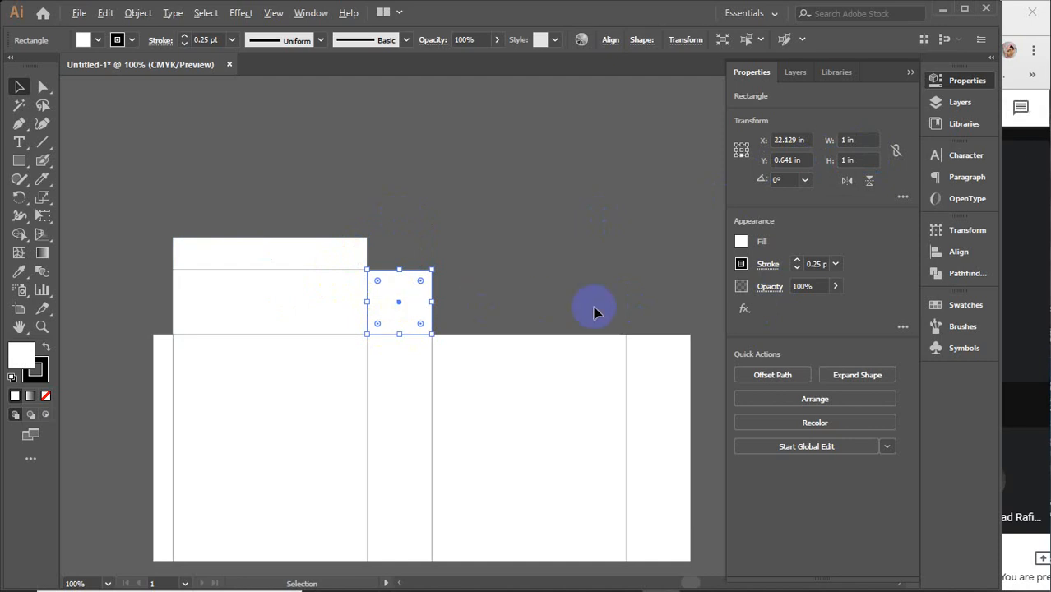
{"action": "left_click_drag", "start_coordinate": [393, 308], "coordinate": [657, 309]}
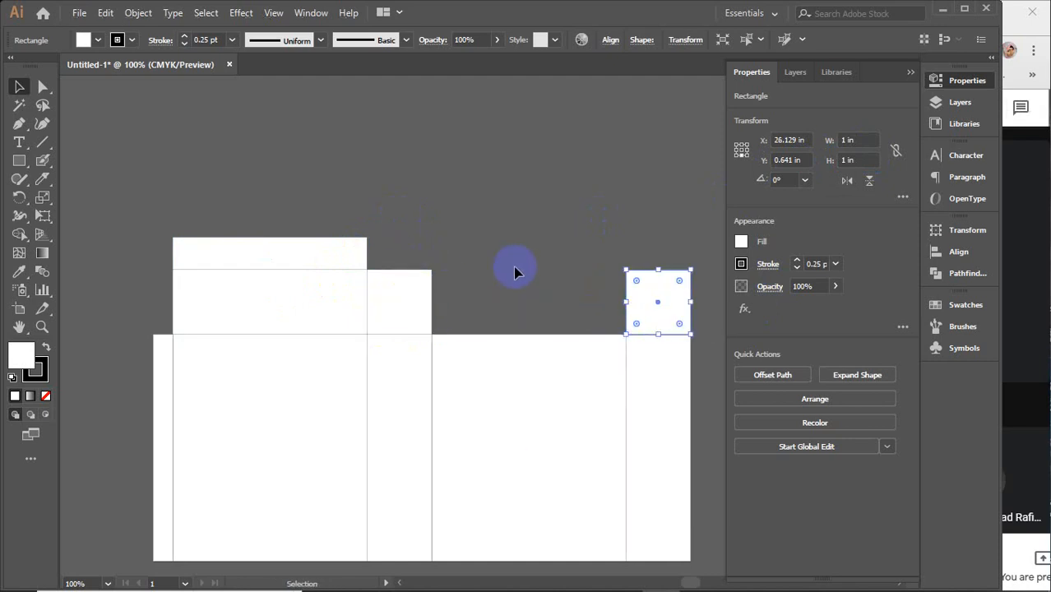
{"action": "left_click", "coordinate": [470, 165]}
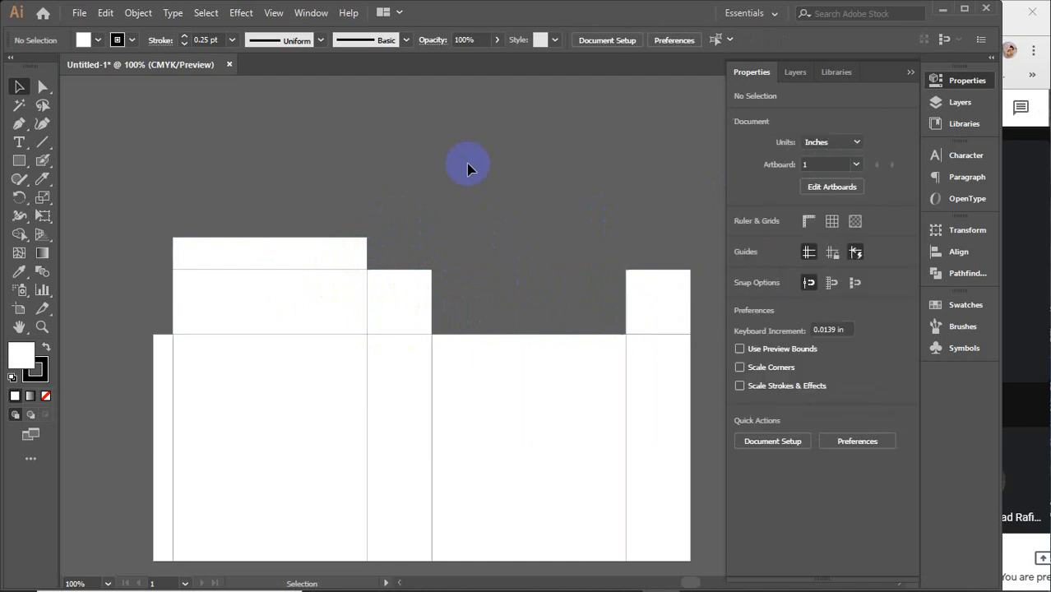
Round the two upper corners of the 0.5 in high tuck flap above the top closure panel
{"action": "left_click", "coordinate": [908, 75]}
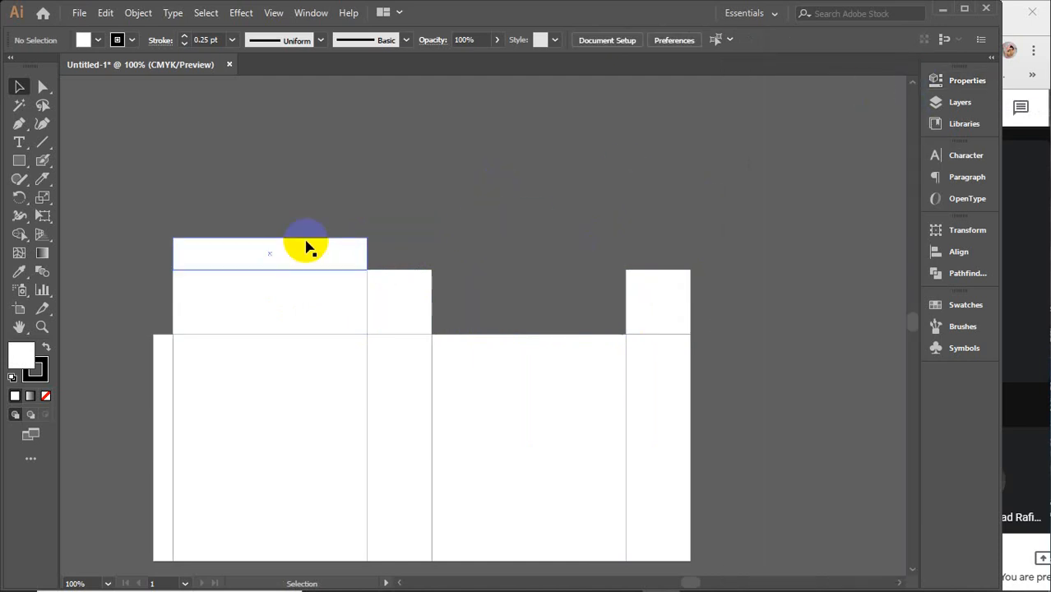
{"action": "left_click", "coordinate": [187, 253]}
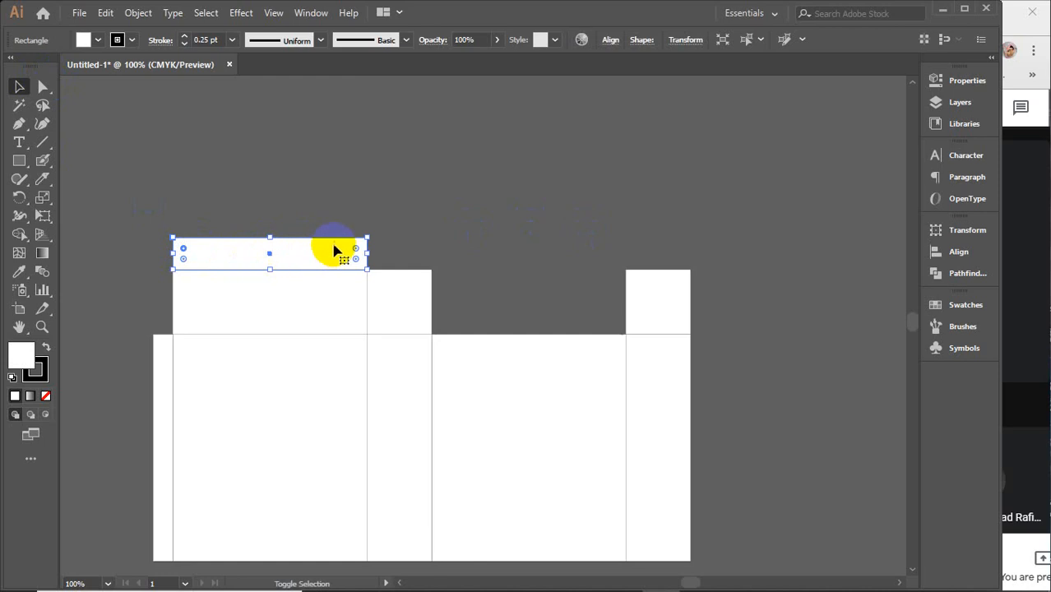
{"action": "left_click_drag", "start_coordinate": [357, 251], "coordinate": [340, 265]}
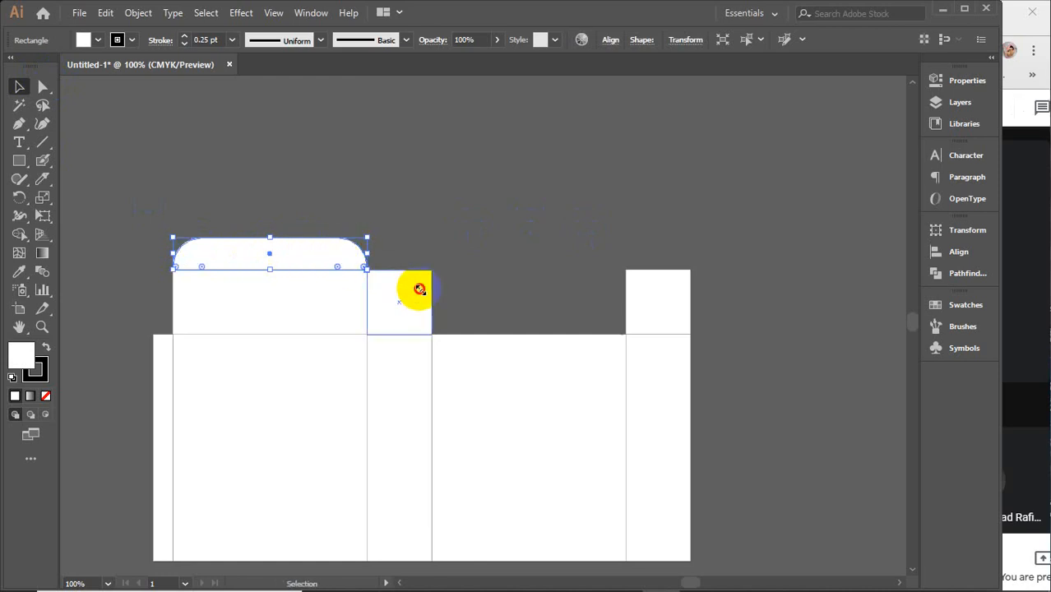
{"action": "left_click", "coordinate": [420, 294]}
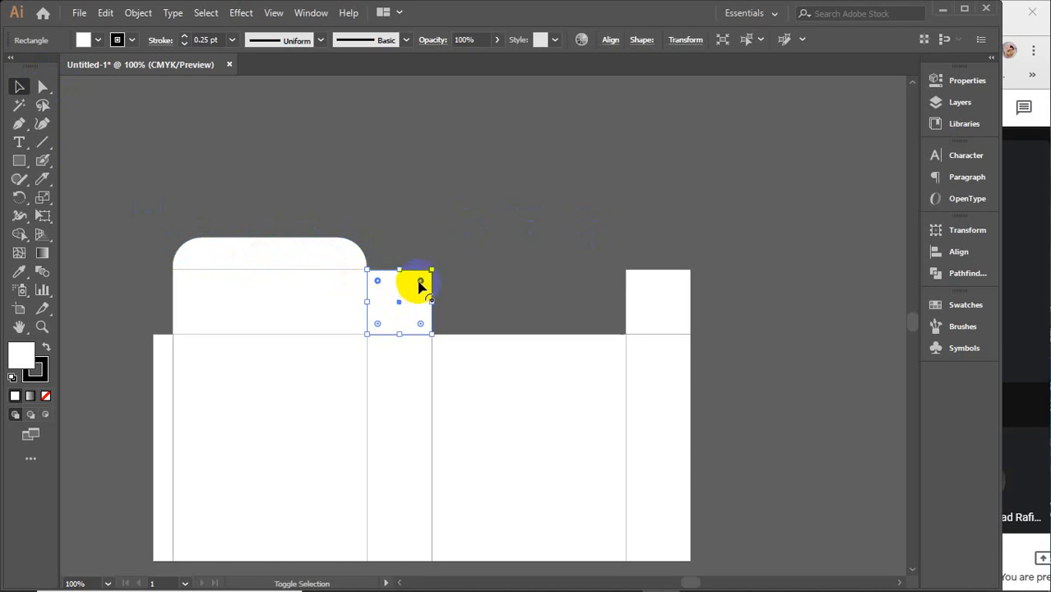
{"action": "left_click_drag", "start_coordinate": [419, 285], "coordinate": [406, 329]}
{"action": "key", "text": "ctrl+z"}
Taper the dust flap beside the top closure by moving each of its upper corners inward about 0.07 in
{"action": "key", "text": "v"}
{"action": "left_click", "coordinate": [42, 87]}
{"action": "scroll", "coordinate": [396, 290], "scroll_direction": "up", "scroll_amount": 3}
{"action": "scroll", "coordinate": [399, 289], "scroll_direction": "up", "scroll_amount": 1}
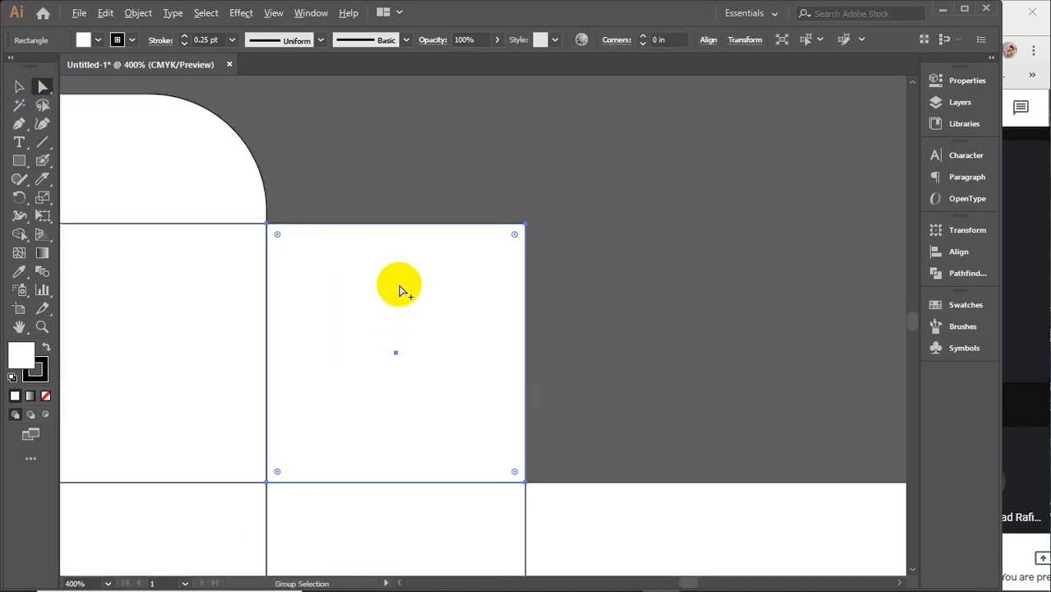
{"action": "left_click", "coordinate": [268, 224]}
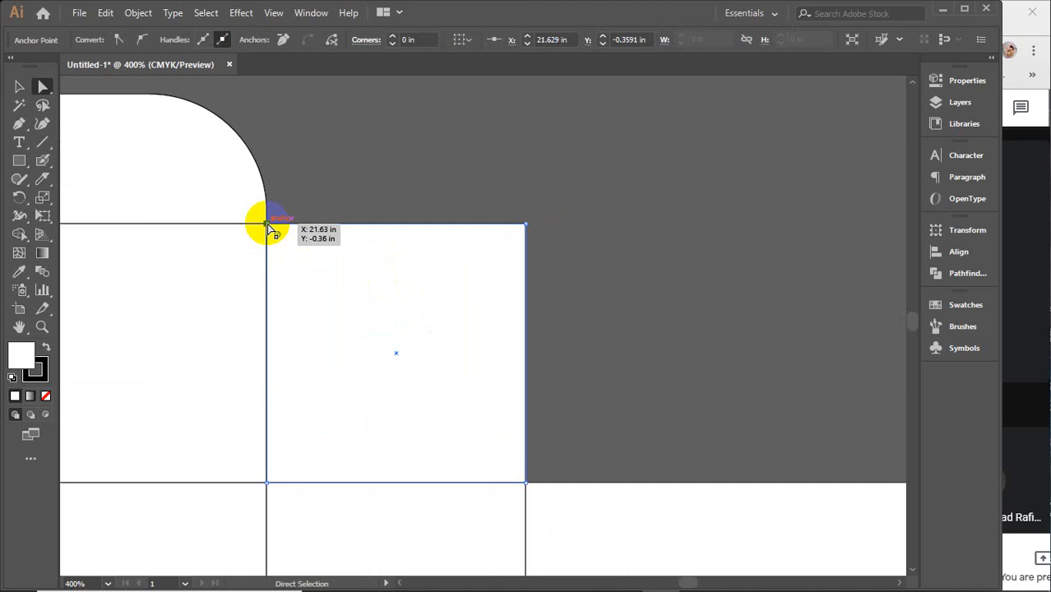
{"action": "left_click_drag", "start_coordinate": [267, 224], "coordinate": [284, 224]}
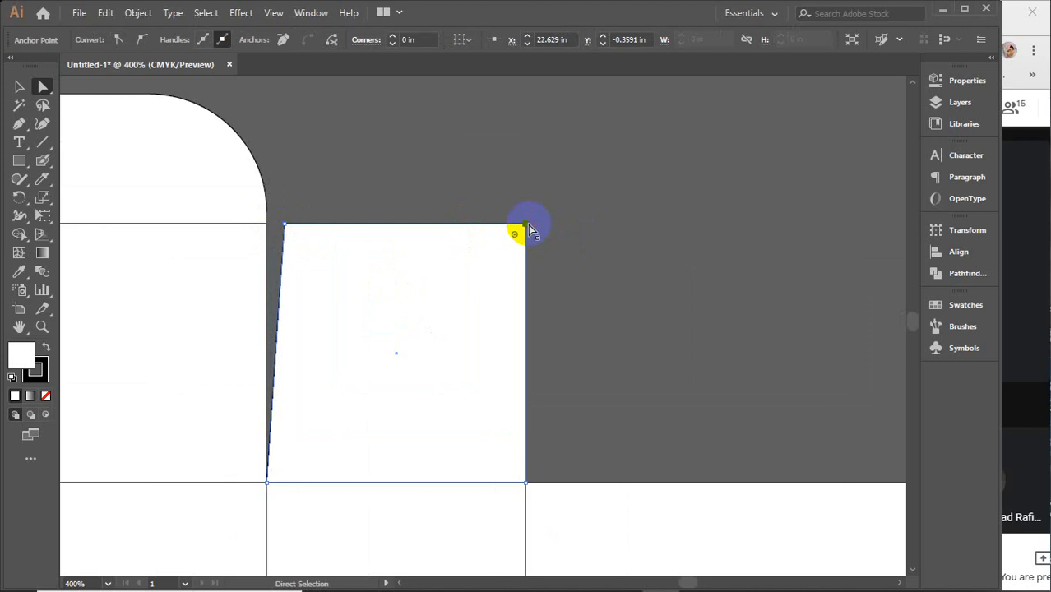
{"action": "key", "text": "Left"}
{"action": "key", "text": "Left"}
{"action": "key", "text": "Left"}
{"action": "key", "text": "Left"}
{"action": "key", "text": "Left"}
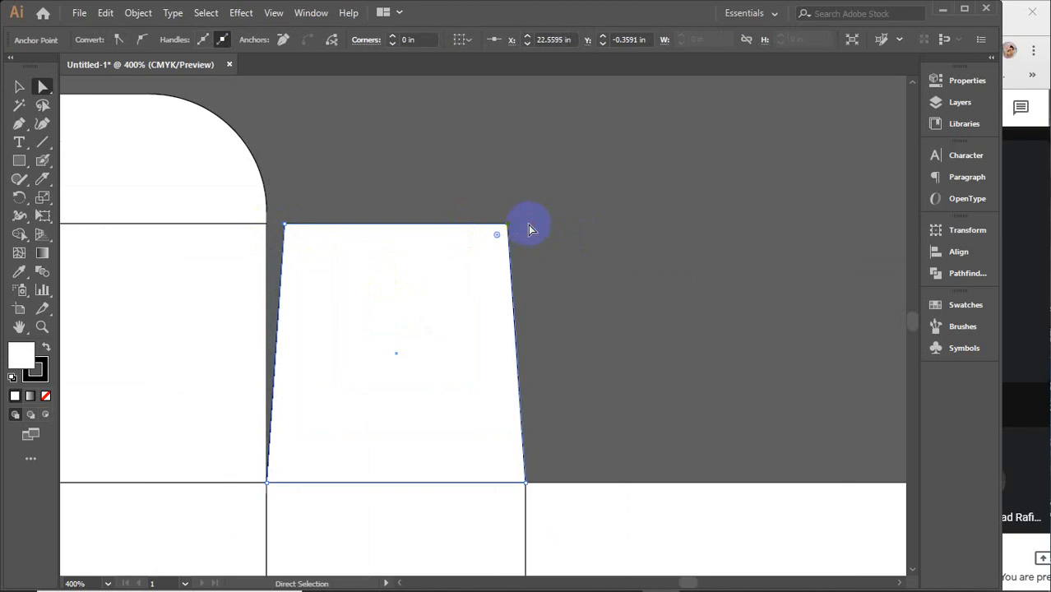
{"action": "key", "text": "v"}
{"action": "scroll", "coordinate": [527, 224], "scroll_direction": "down", "scroll_amount": 3}
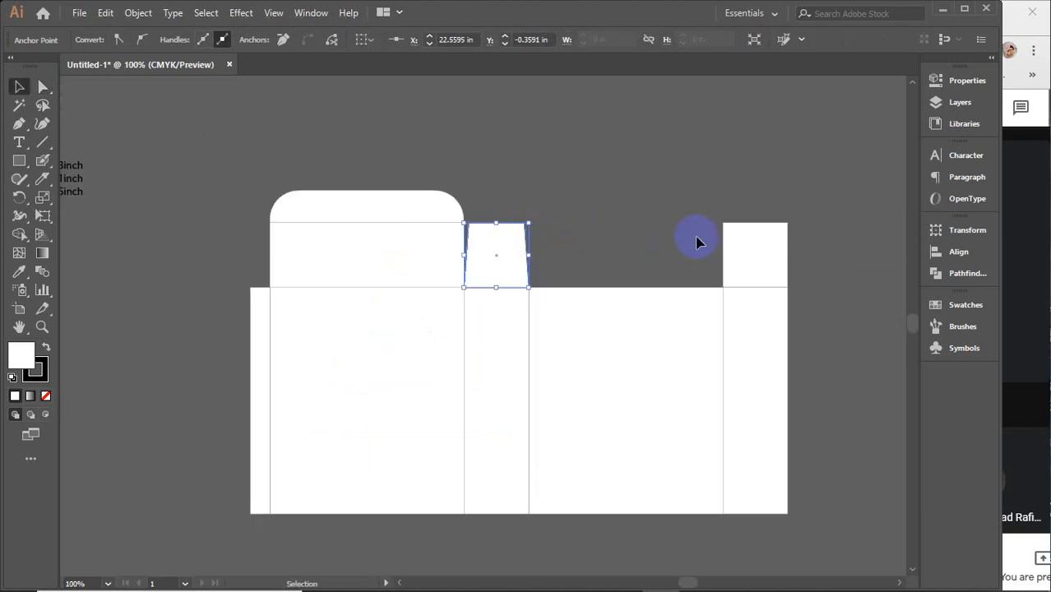
Replace the square flap above the far 1 in wide panel with a copy of the tapered dust flap
{"action": "left_click", "coordinate": [765, 243]}
{"action": "key", "text": "Delete"}
{"action": "left_click", "coordinate": [511, 255]}
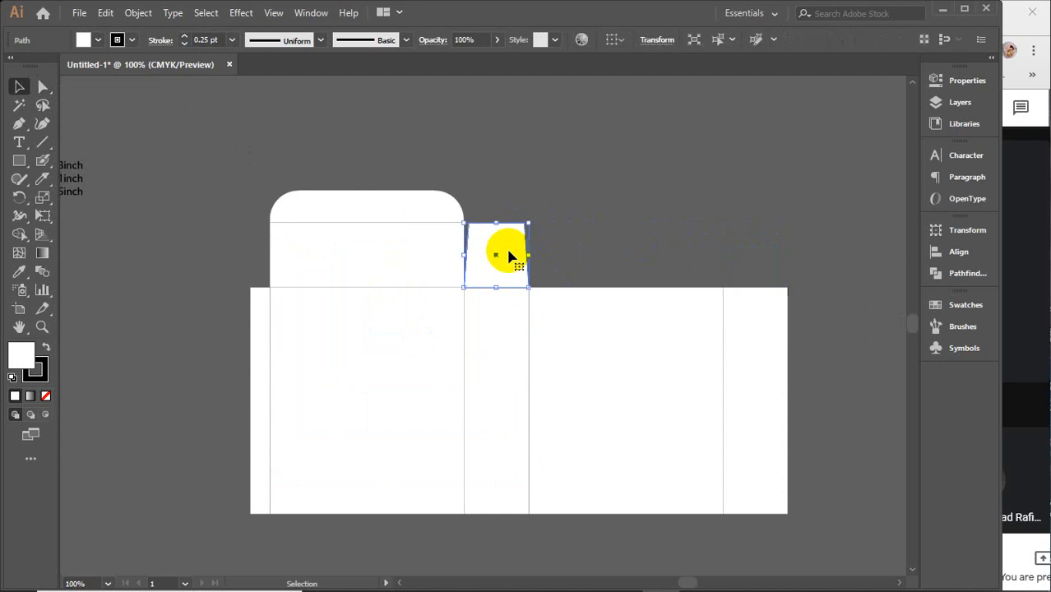
{"action": "left_click_drag", "start_coordinate": [494, 258], "coordinate": [746, 260]}
{"action": "left_click", "coordinate": [669, 228]}
Check the Google Meet call window and switch back to Illustrator
{"action": "left_click", "coordinate": [1033, 349]}
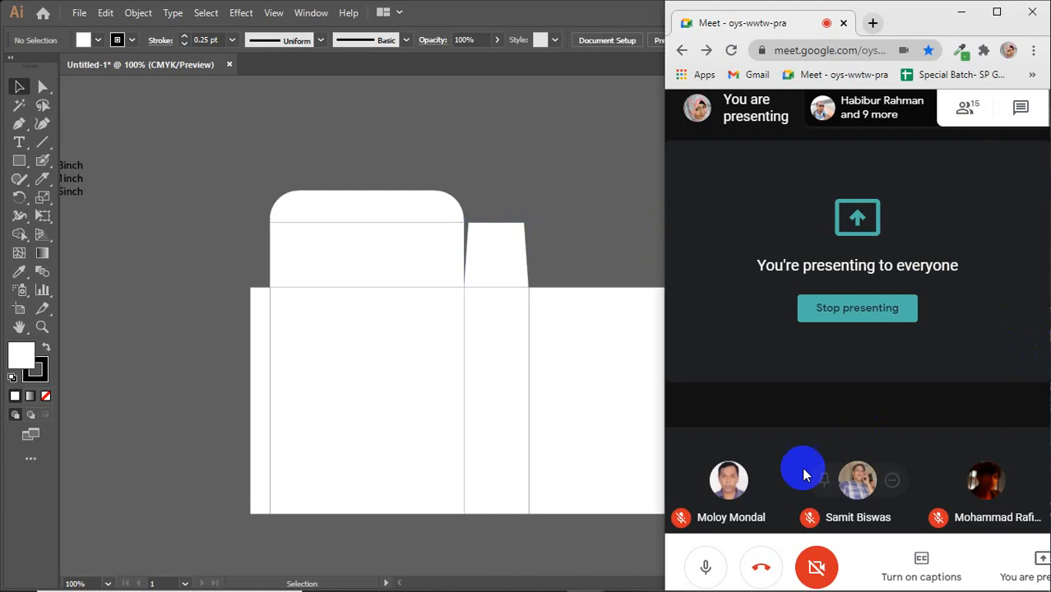
{"action": "left_click", "coordinate": [923, 579]}
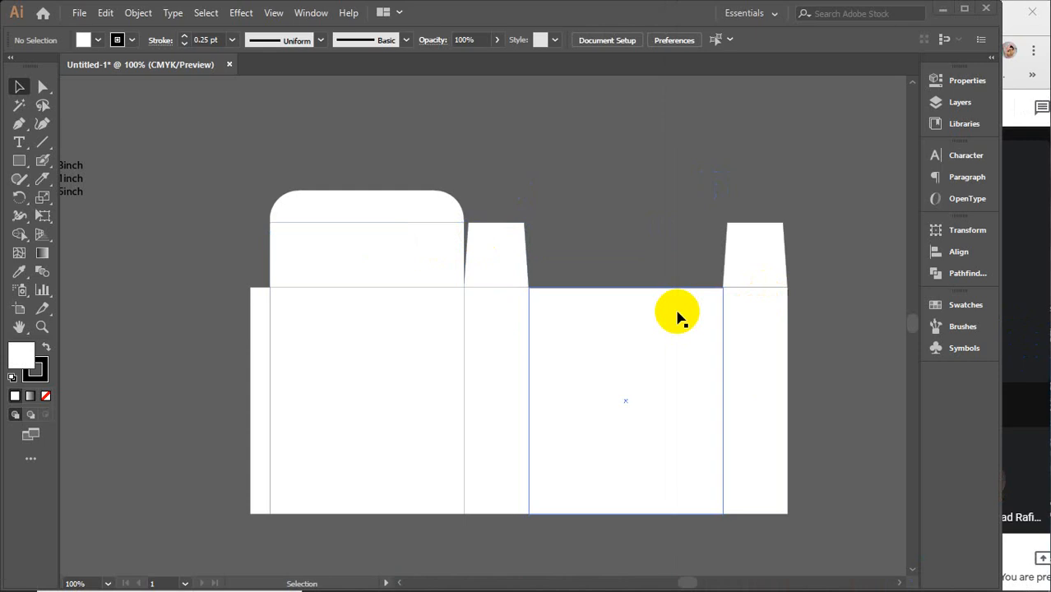
{"action": "left_click", "coordinate": [565, 223]}
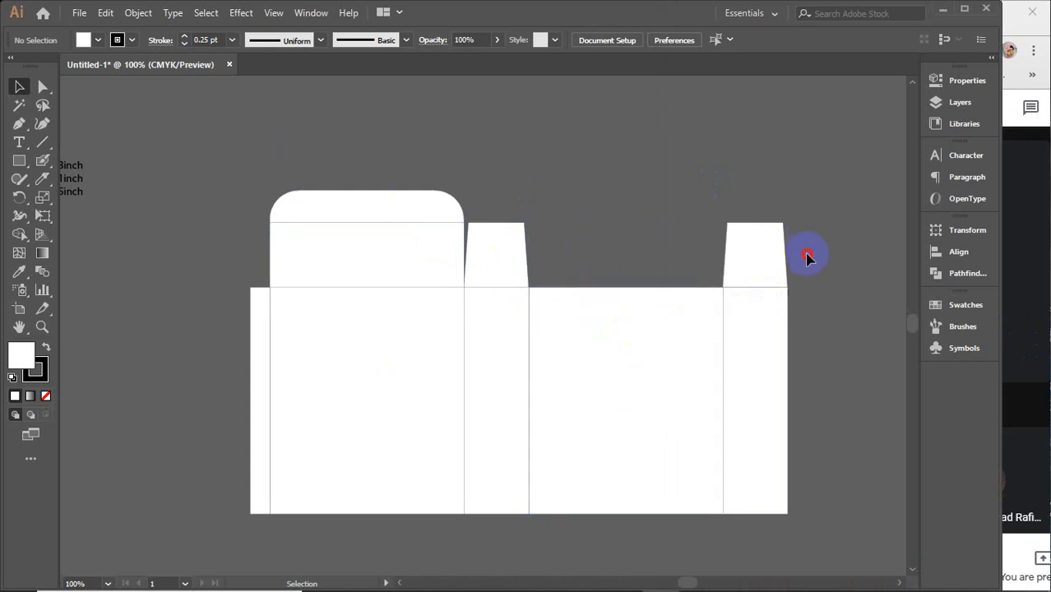
Duplicate the top closure panel, its tuck flap and both dust flaps straight down to the panels' bottom edge
{"action": "left_click_drag", "start_coordinate": [287, 177], "coordinate": [793, 258]}
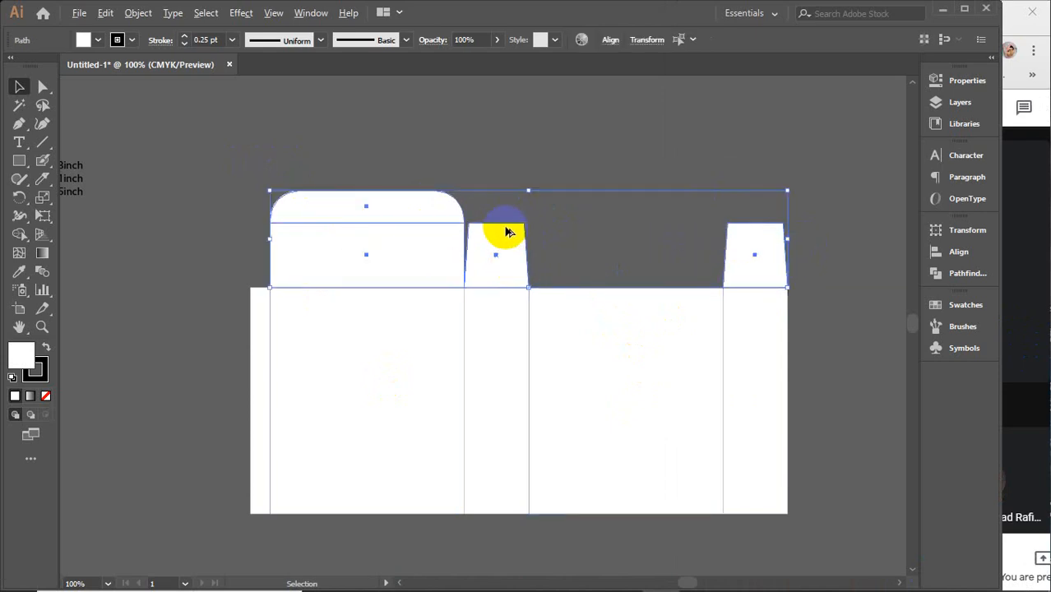
{"action": "left_click_drag", "start_coordinate": [507, 236], "coordinate": [519, 558], "text": "alt"}
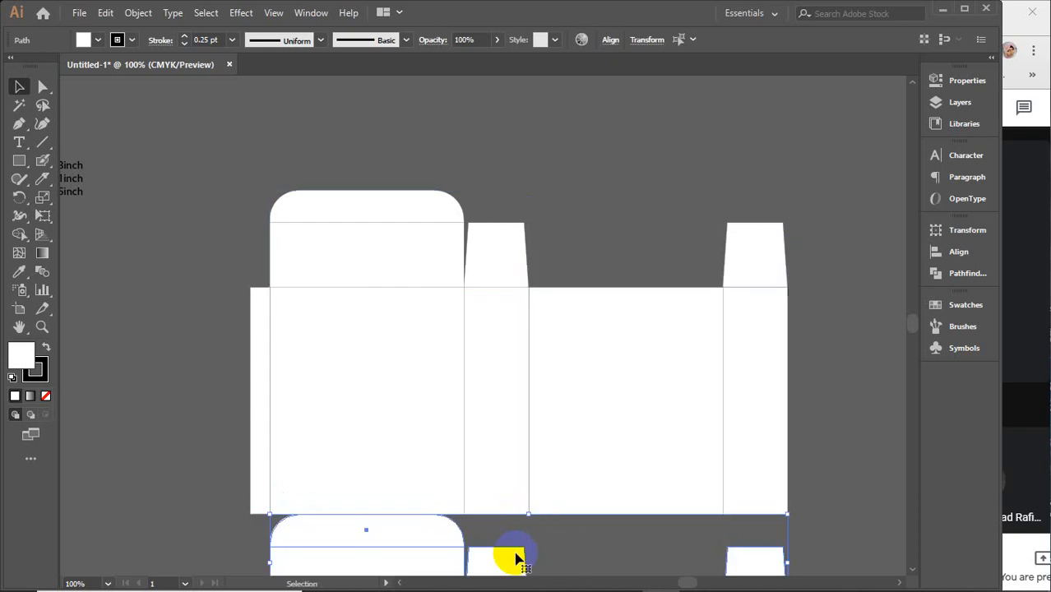
{"action": "scroll", "coordinate": [518, 551], "scroll_direction": "down", "scroll_amount": 4}
Reflect the duplicated closure pieces across the horizontal axis so they point downward from the bottom edge
{"action": "right_click", "coordinate": [500, 448]}
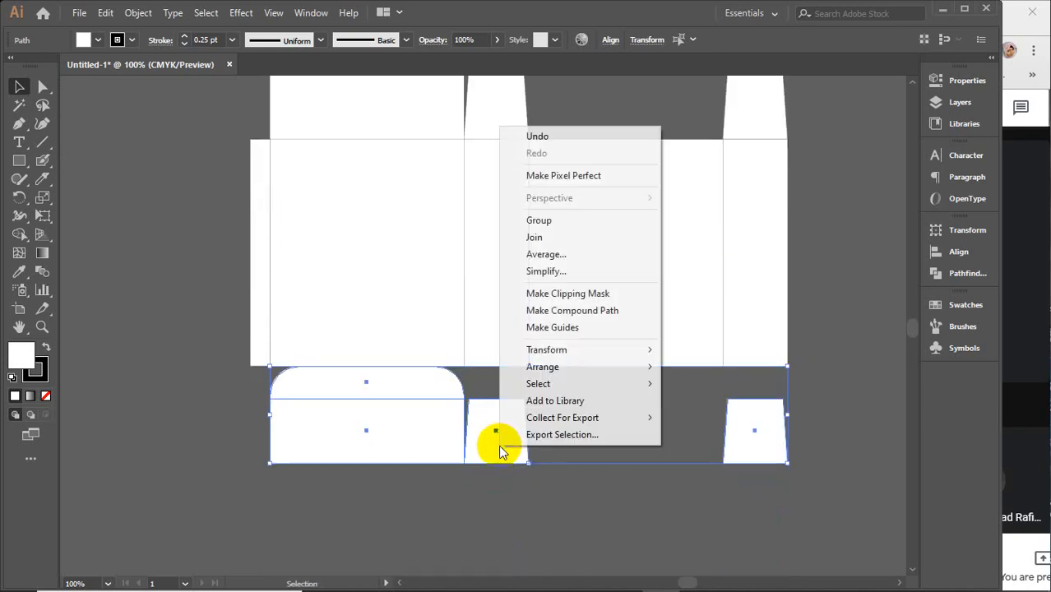
{"action": "mouse_move", "coordinate": [531, 349]}
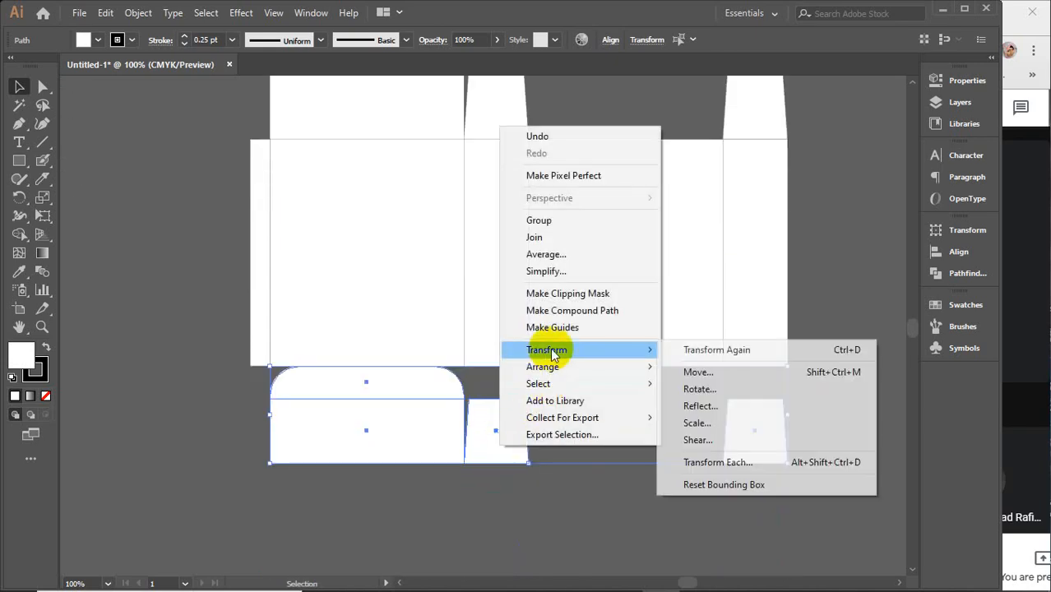
{"action": "left_click", "coordinate": [723, 407]}
{"action": "left_click", "coordinate": [716, 316]}
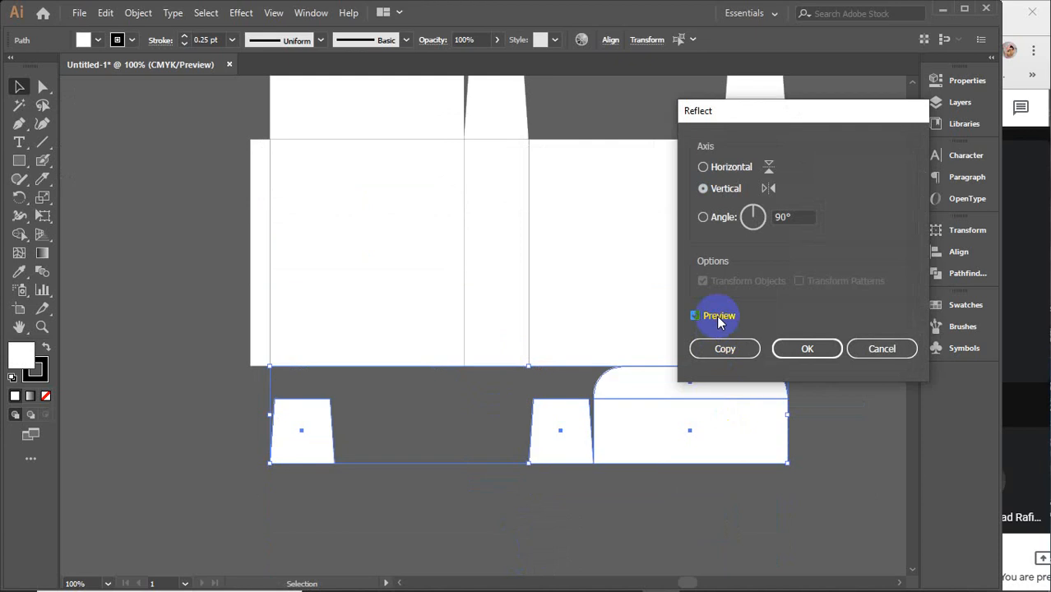
{"action": "left_click", "coordinate": [719, 169]}
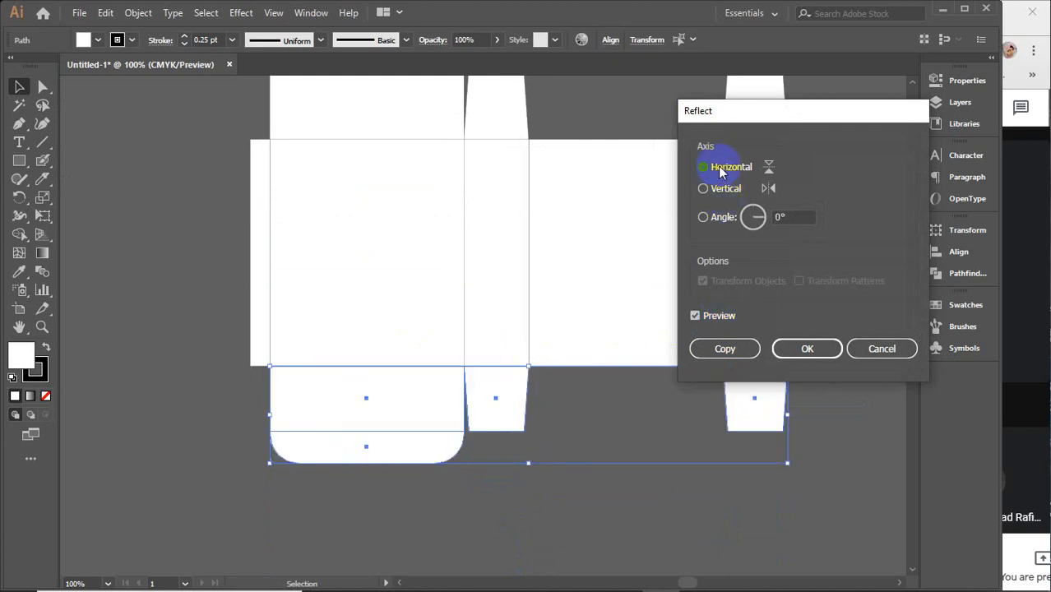
{"action": "left_click", "coordinate": [807, 349]}
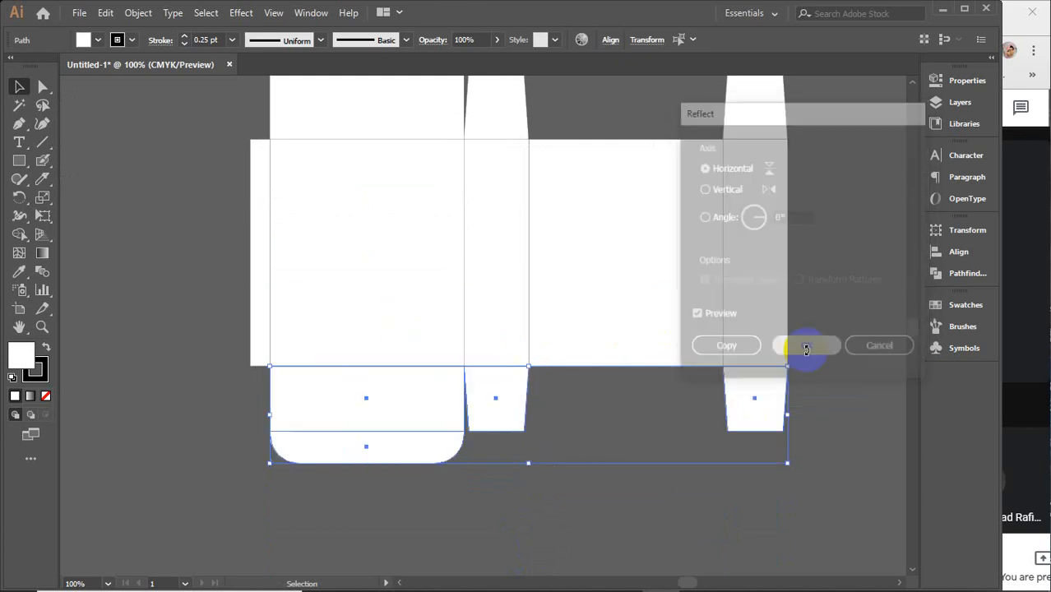
{"action": "left_click", "coordinate": [419, 521]}
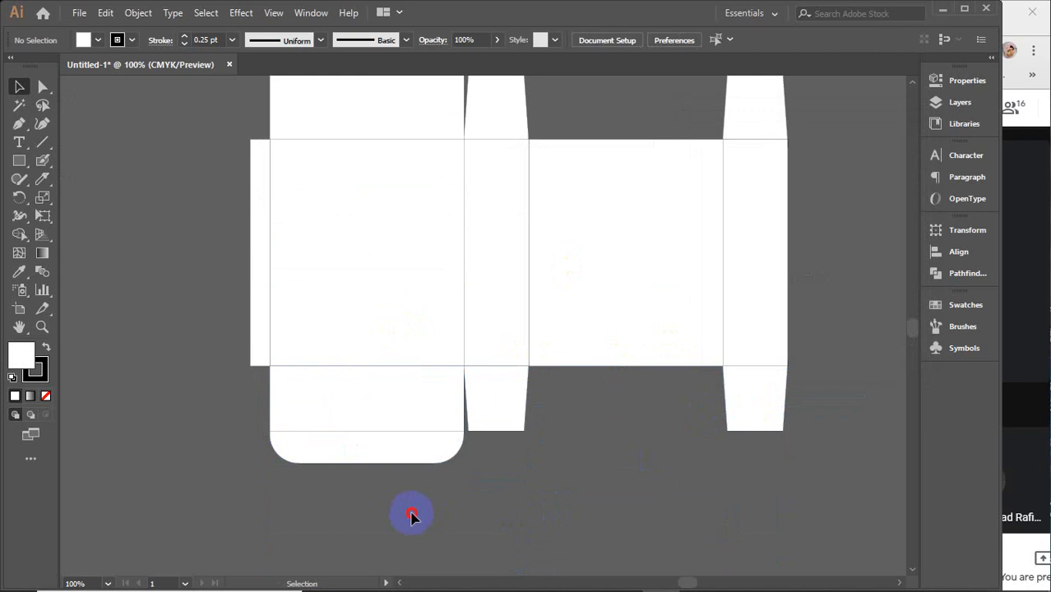
Move the bottom closure panel and its rounded tuck flap under the second 3 in wide panel, between the dust flaps
{"action": "left_click", "coordinate": [370, 411]}
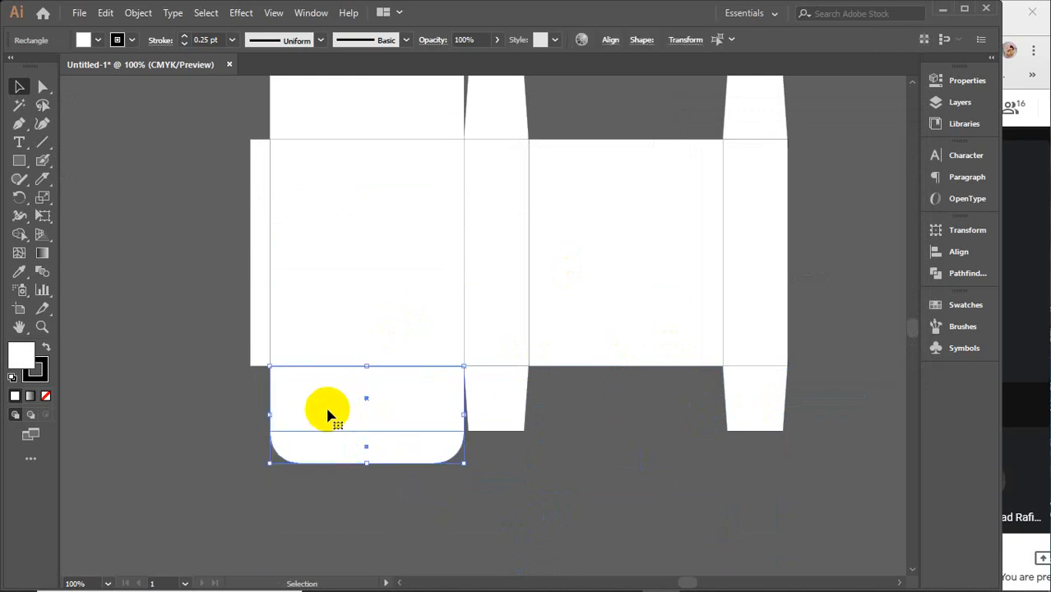
{"action": "left_click_drag", "start_coordinate": [327, 415], "coordinate": [587, 415]}
{"action": "left_click", "coordinate": [517, 513]}
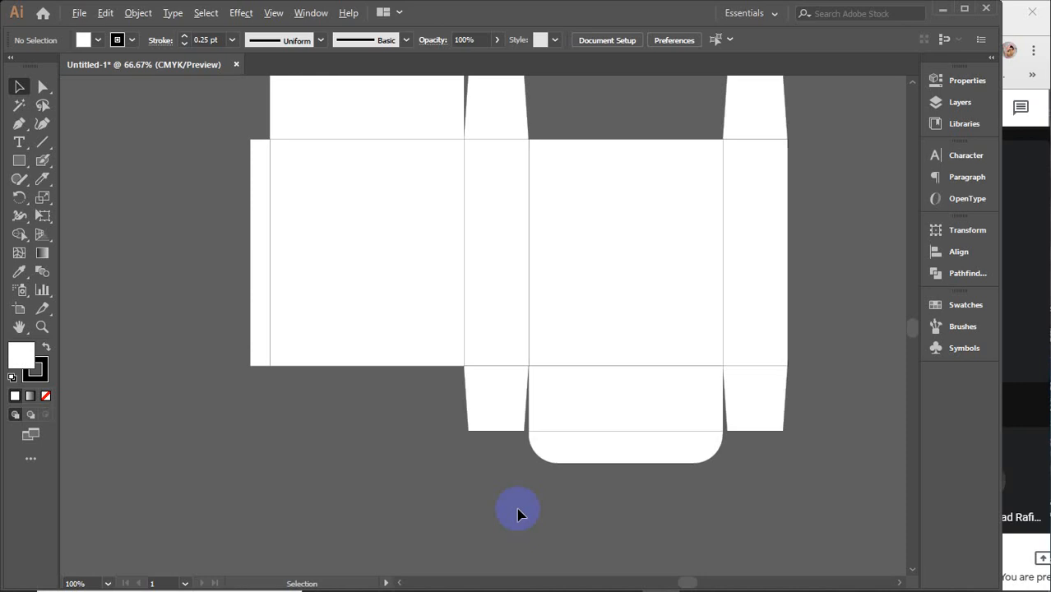
{"action": "scroll", "coordinate": [517, 513], "scroll_direction": "down", "scroll_amount": 1}
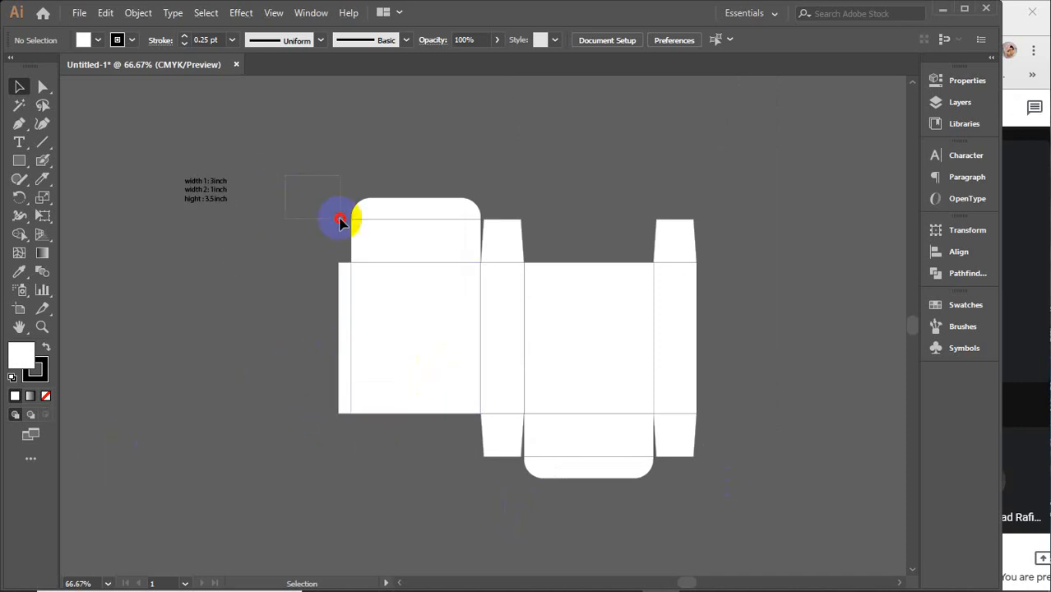
{"action": "left_click_drag", "start_coordinate": [339, 222], "coordinate": [716, 498]}
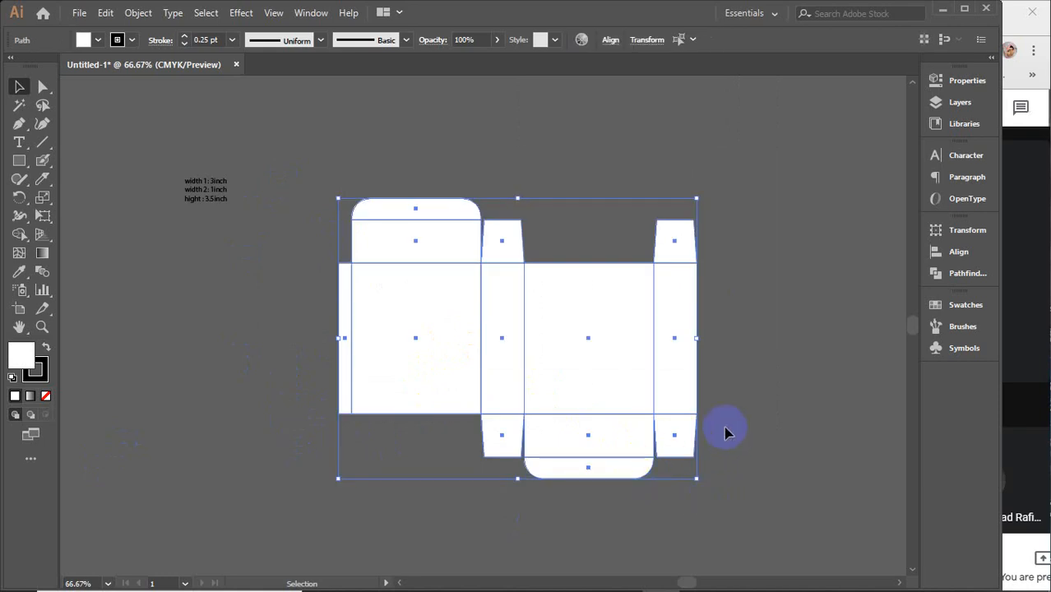
{"action": "left_click", "coordinate": [811, 369]}
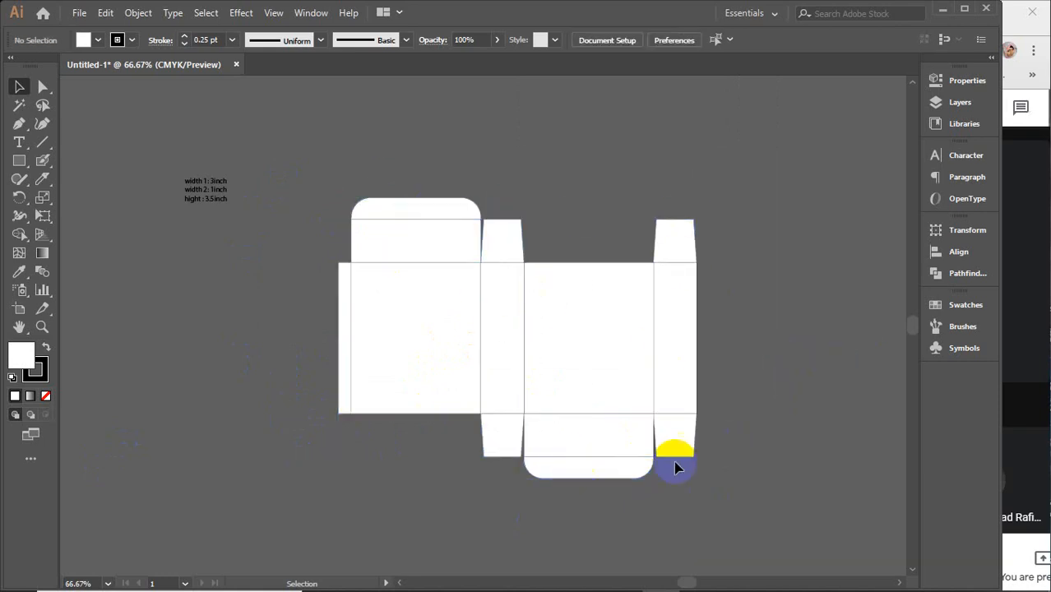
{"action": "left_click_drag", "start_coordinate": [809, 440], "coordinate": [459, 434]}
Check the flap shapes on the Myrrh box layout in Chrome's product packaging design results and switch back to Illustrator
{"action": "mouse_move", "coordinate": [527, 587]}
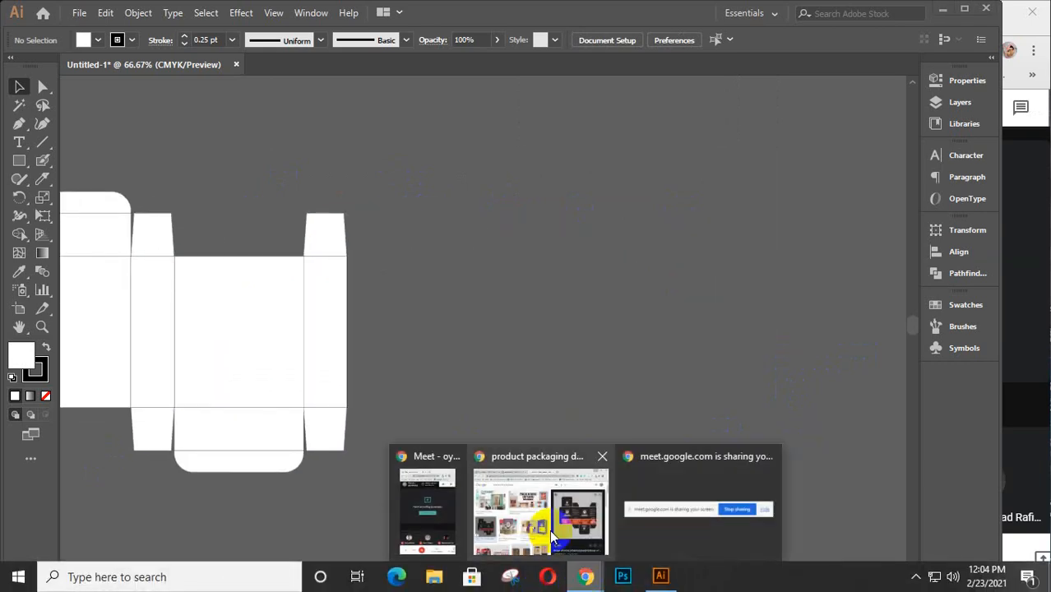
{"action": "left_click", "coordinate": [530, 526]}
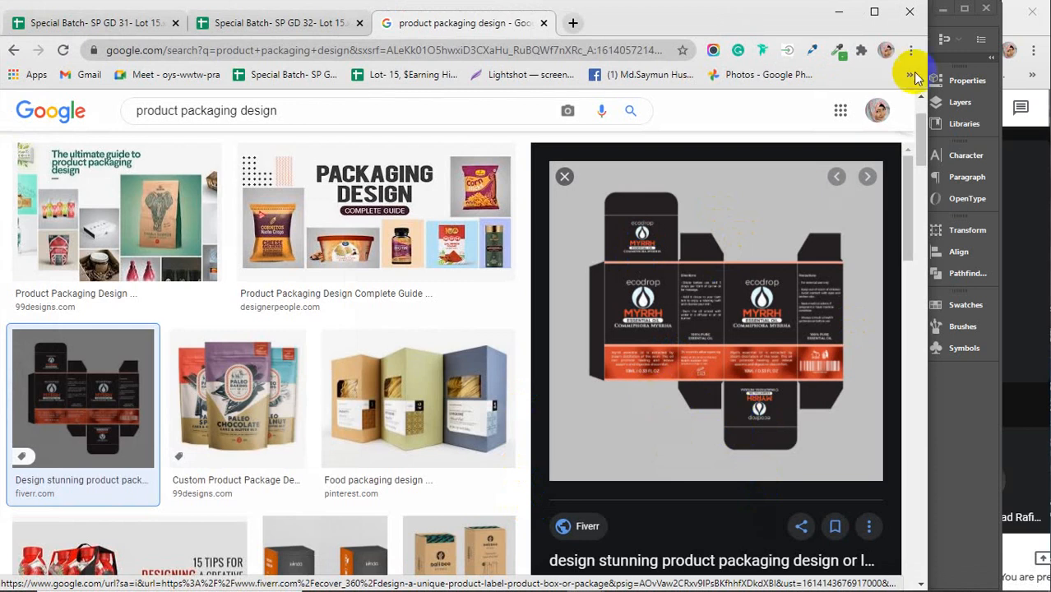
{"action": "left_click", "coordinate": [839, 11]}
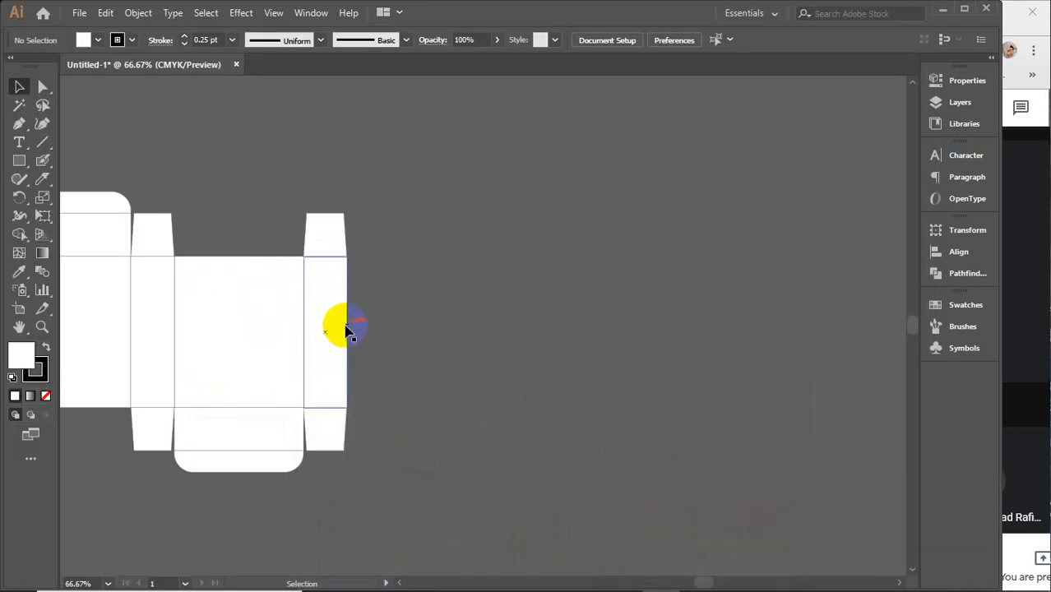
Try chamfering the near top dust flap by adding a top-edge anchor point and lowering its outer corner about 0.5 in, and undo it
{"action": "scroll", "coordinate": [334, 329], "scroll_direction": "up", "scroll_amount": 2}
{"action": "left_click_drag", "start_coordinate": [247, 255], "coordinate": [569, 372]}
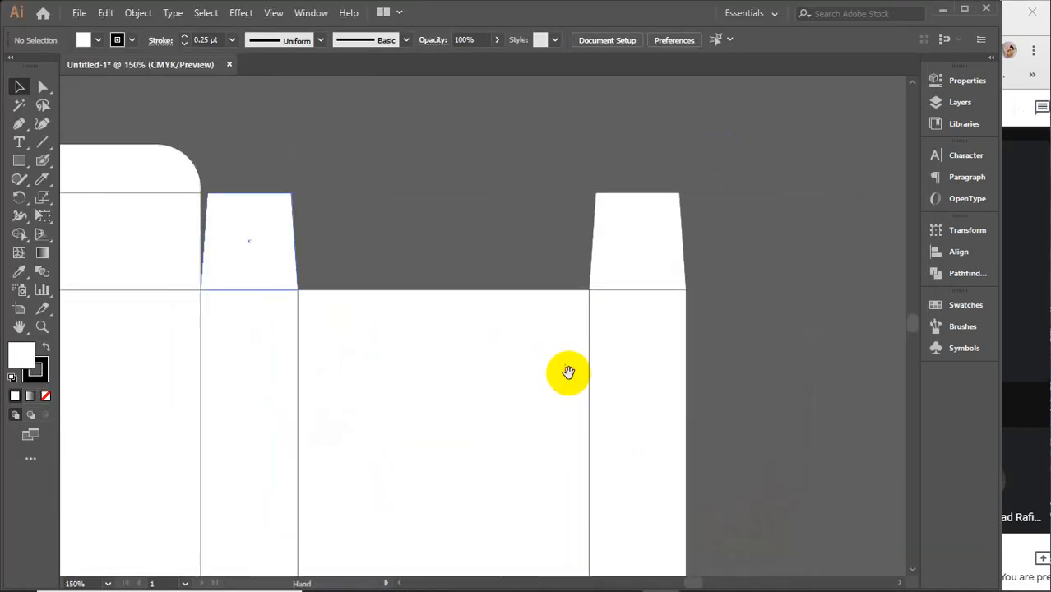
{"action": "left_click", "coordinate": [277, 239]}
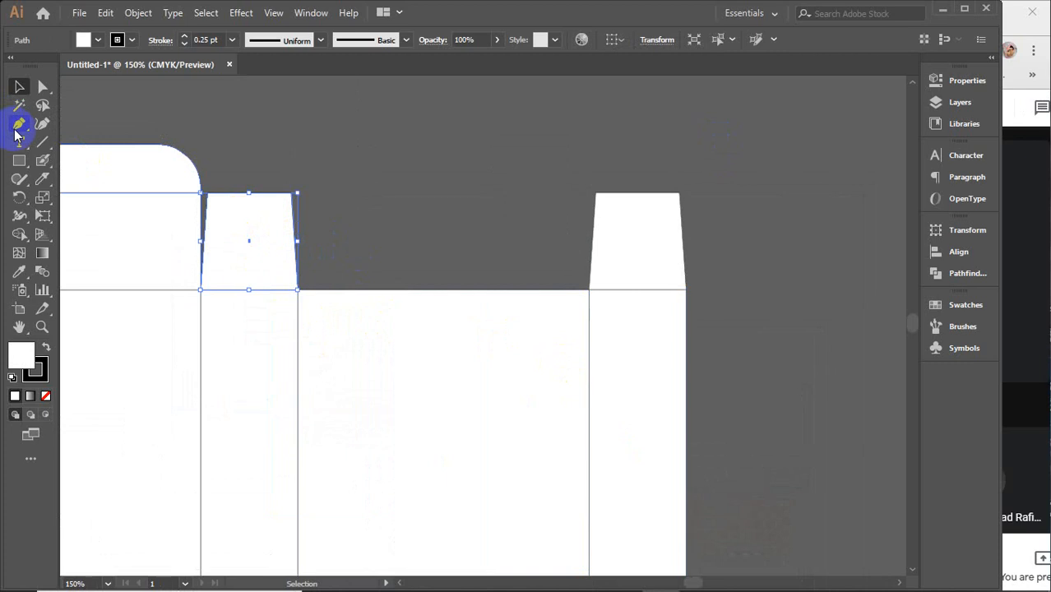
{"action": "left_click", "coordinate": [16, 128]}
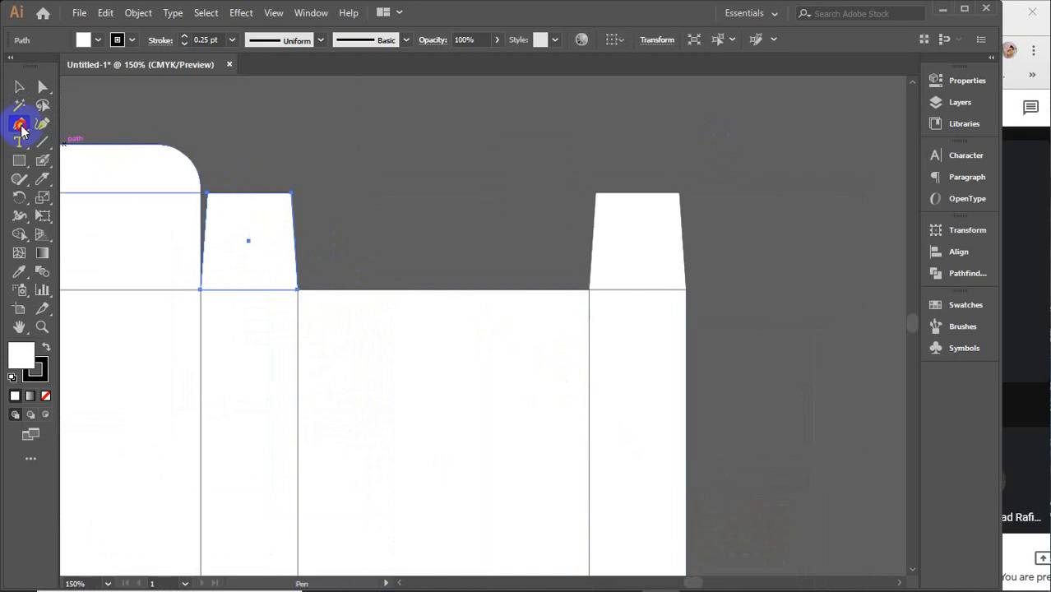
{"action": "left_click_drag", "start_coordinate": [21, 127], "coordinate": [89, 147]}
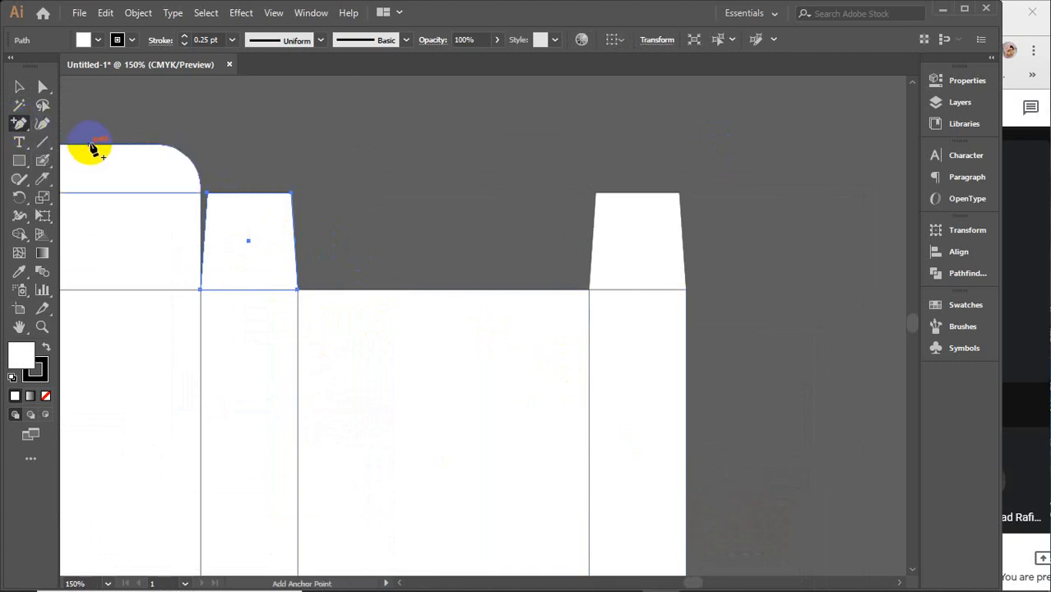
{"action": "left_click", "coordinate": [259, 194]}
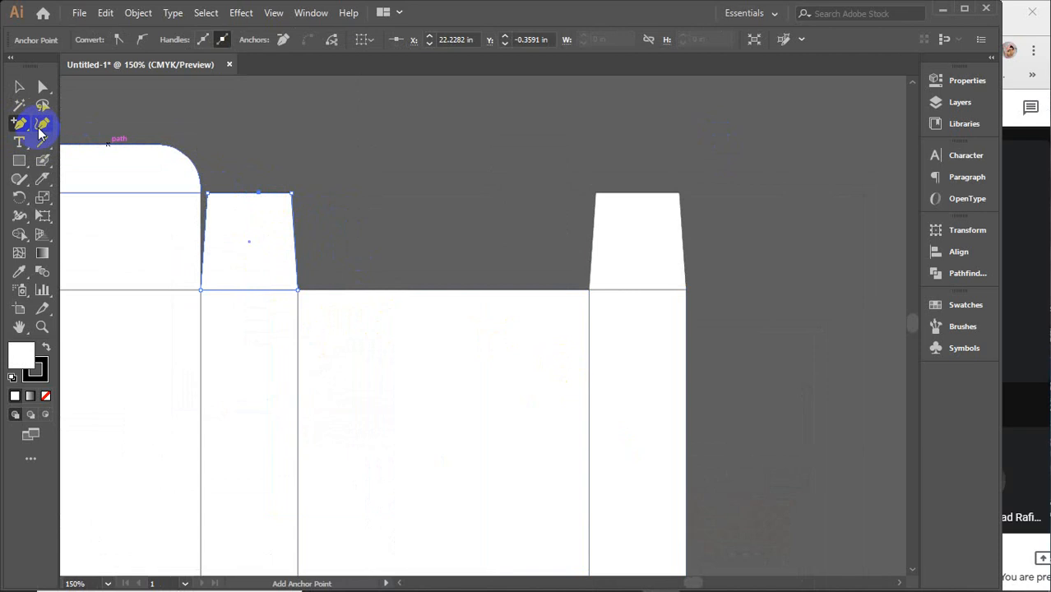
{"action": "left_click", "coordinate": [42, 87]}
{"action": "left_click_drag", "start_coordinate": [292, 194], "coordinate": [297, 241]}
{"action": "left_click", "coordinate": [19, 87]}
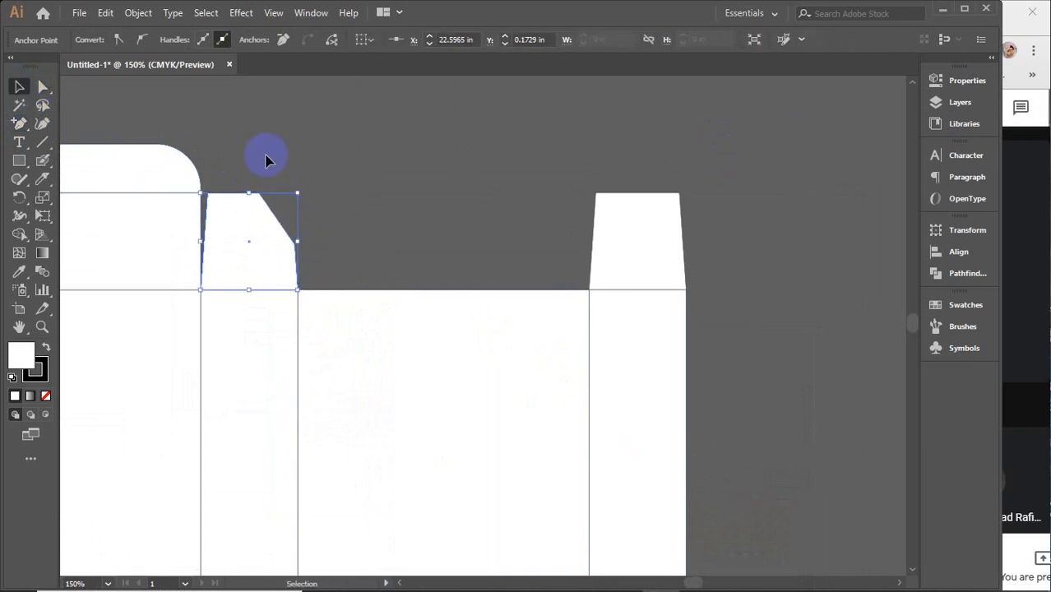
{"action": "left_click", "coordinate": [320, 166]}
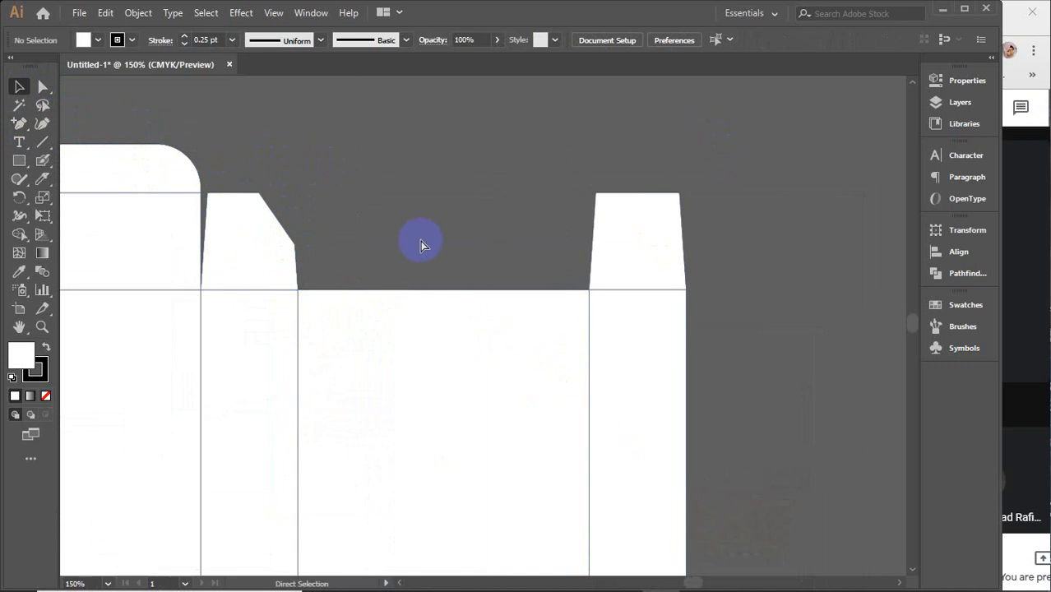
{"action": "key", "text": "ctrl+z"}
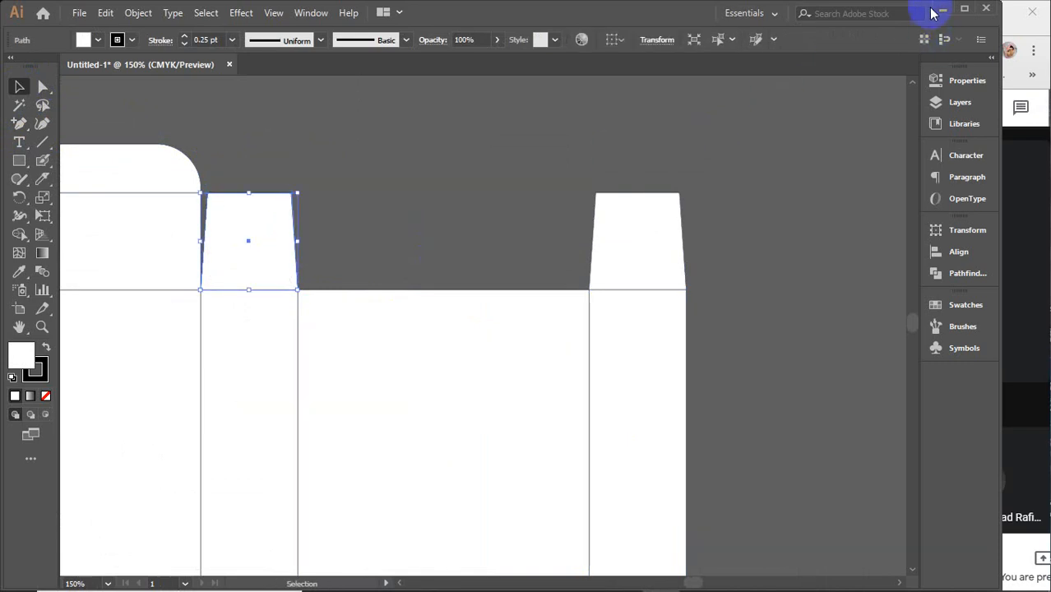
Switch to Chrome, browse the product packaging design image results and open the Oriflame box layout
{"action": "left_click", "coordinate": [944, 9]}
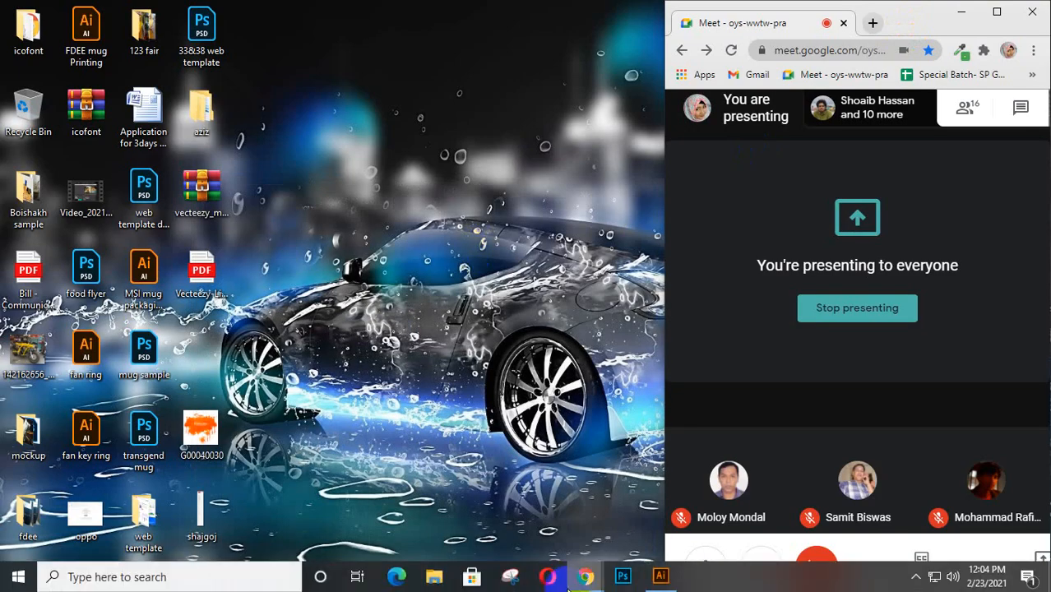
{"action": "left_click", "coordinate": [539, 504]}
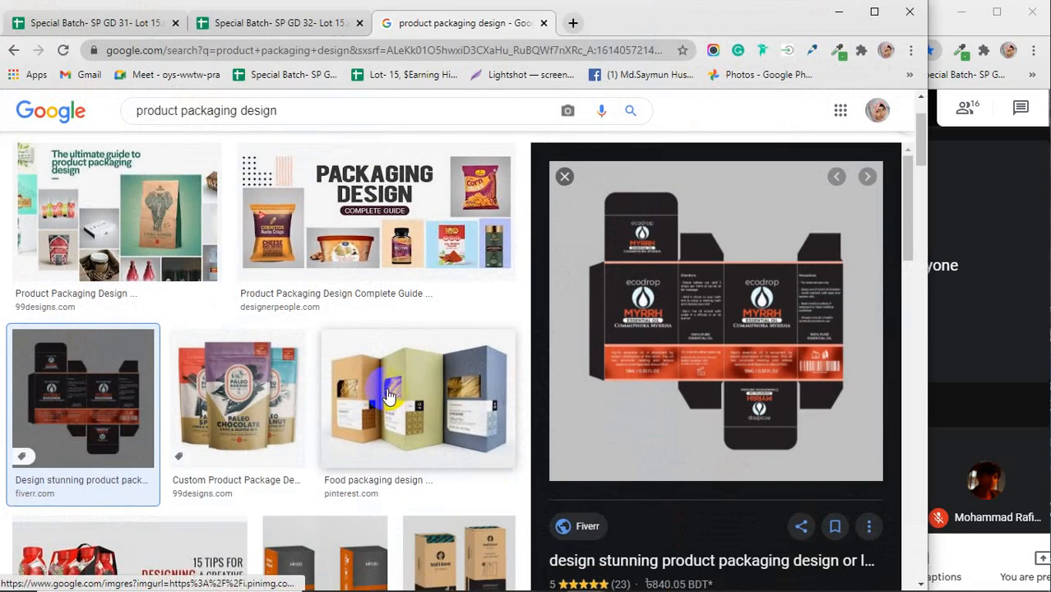
{"action": "scroll", "coordinate": [292, 365], "scroll_direction": "down", "scroll_amount": 5}
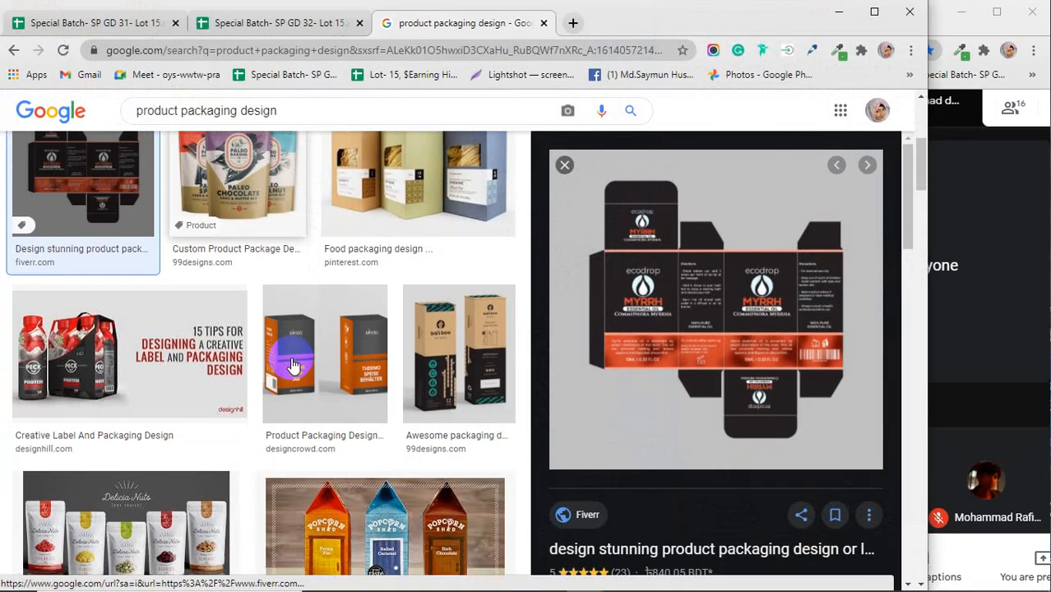
{"action": "scroll", "coordinate": [292, 365], "scroll_direction": "down", "scroll_amount": 3}
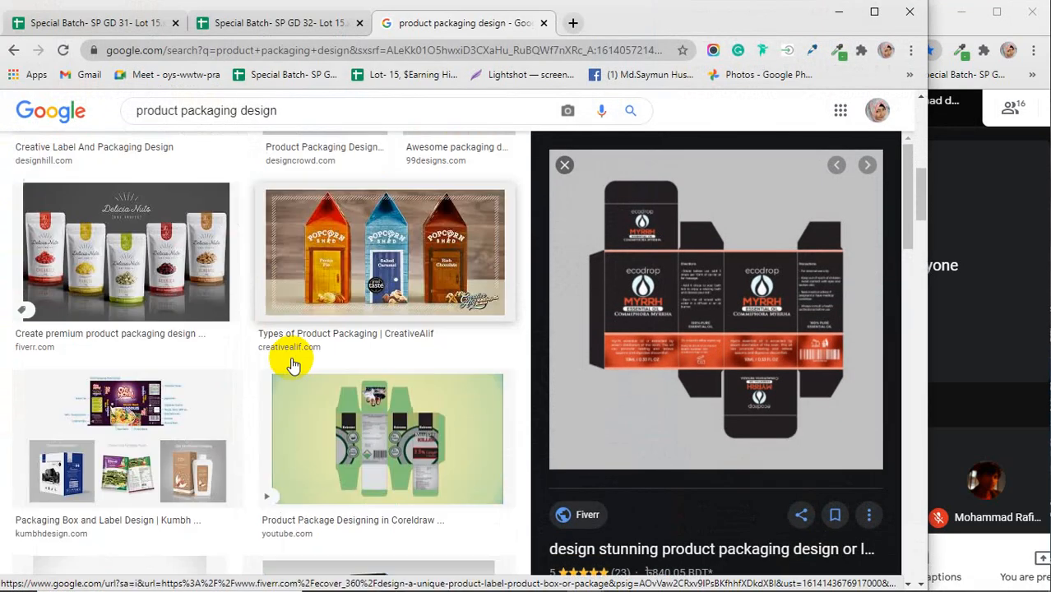
{"action": "scroll", "coordinate": [292, 365], "scroll_direction": "down", "scroll_amount": 3}
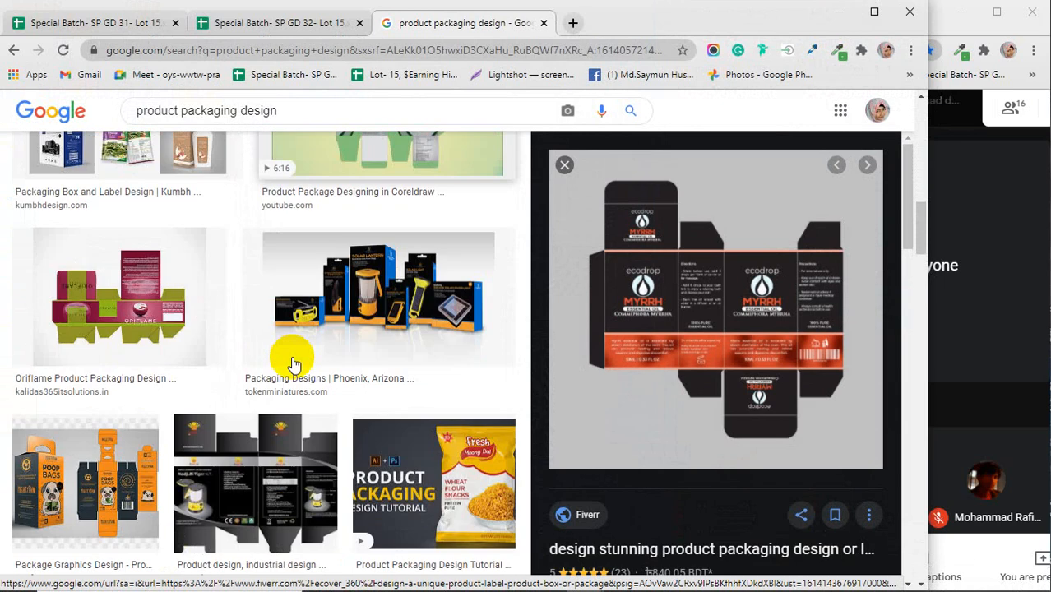
{"action": "left_click", "coordinate": [222, 346]}
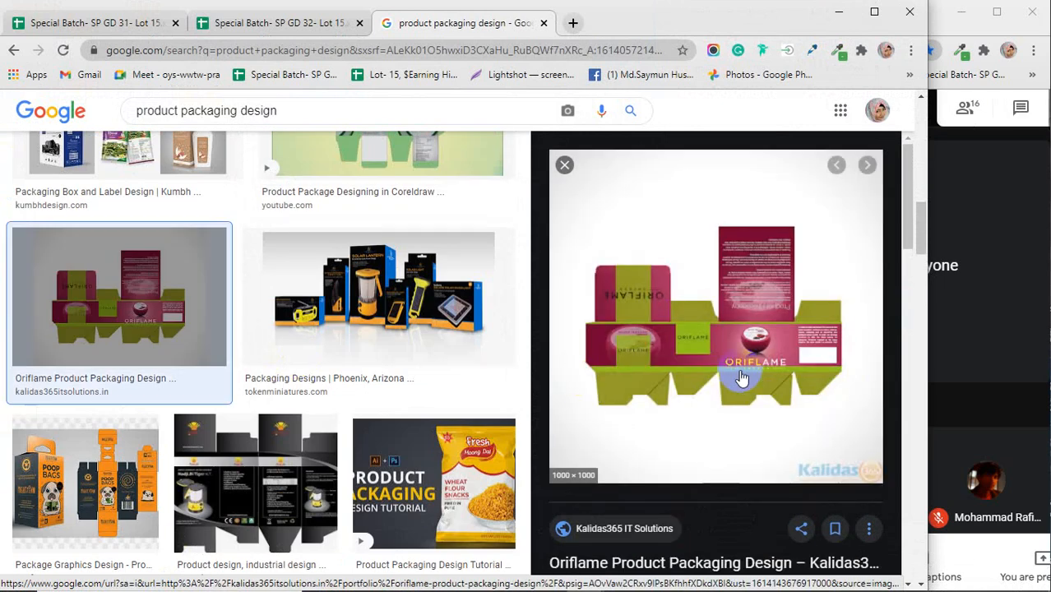
Examine the flap shapes on the black lantern box layouts from powerkeepdesign.com and switch back to Illustrator
{"action": "scroll", "coordinate": [437, 356], "scroll_direction": "down", "scroll_amount": 2}
{"action": "left_click", "coordinate": [271, 345]}
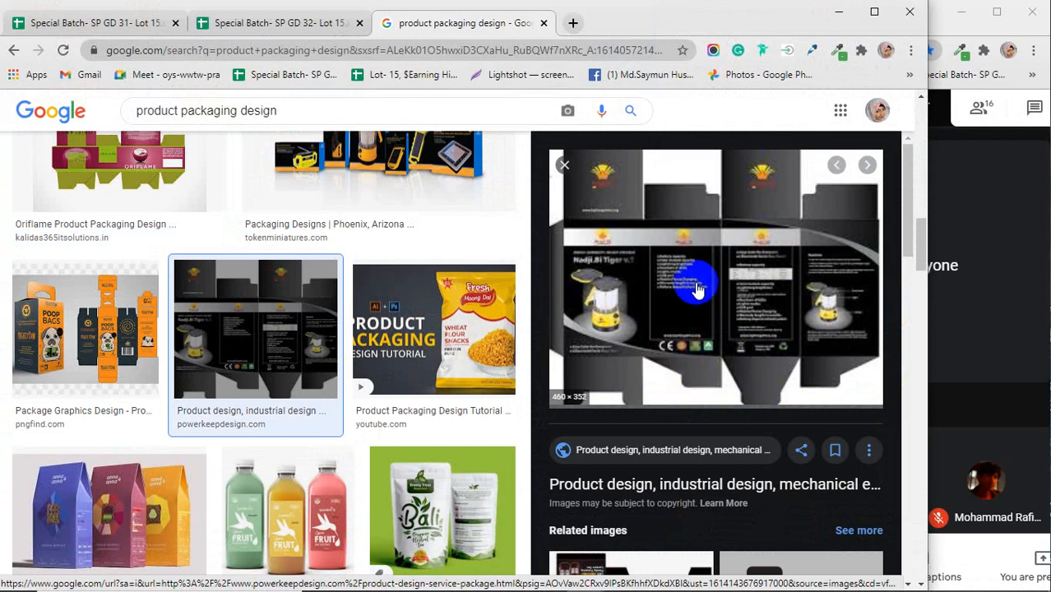
{"action": "scroll", "coordinate": [689, 383], "scroll_direction": "down", "scroll_amount": 3}
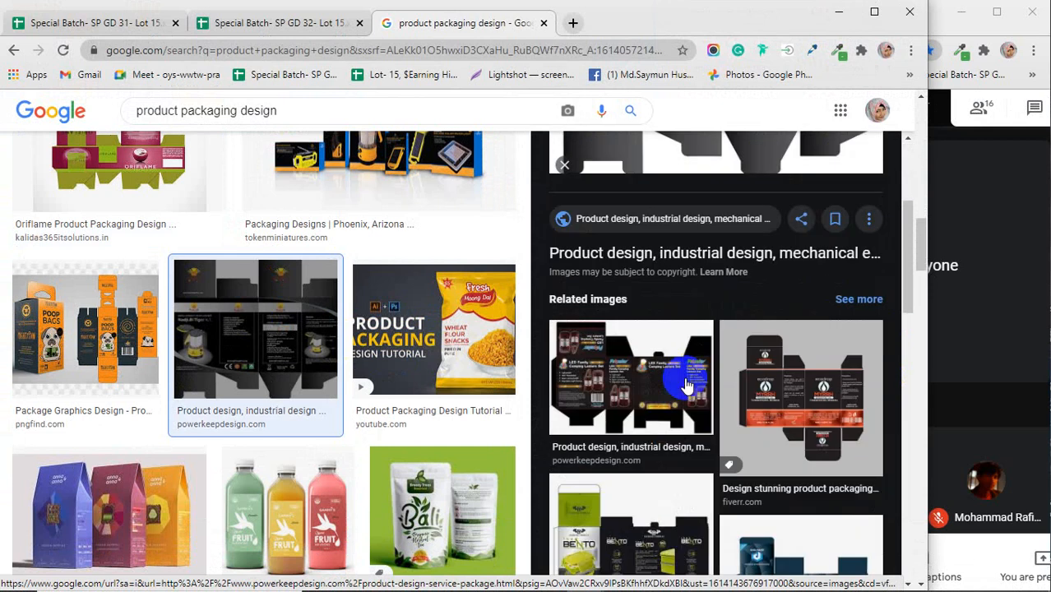
{"action": "scroll", "coordinate": [688, 383], "scroll_direction": "down", "scroll_amount": 1}
{"action": "left_click", "coordinate": [651, 324]}
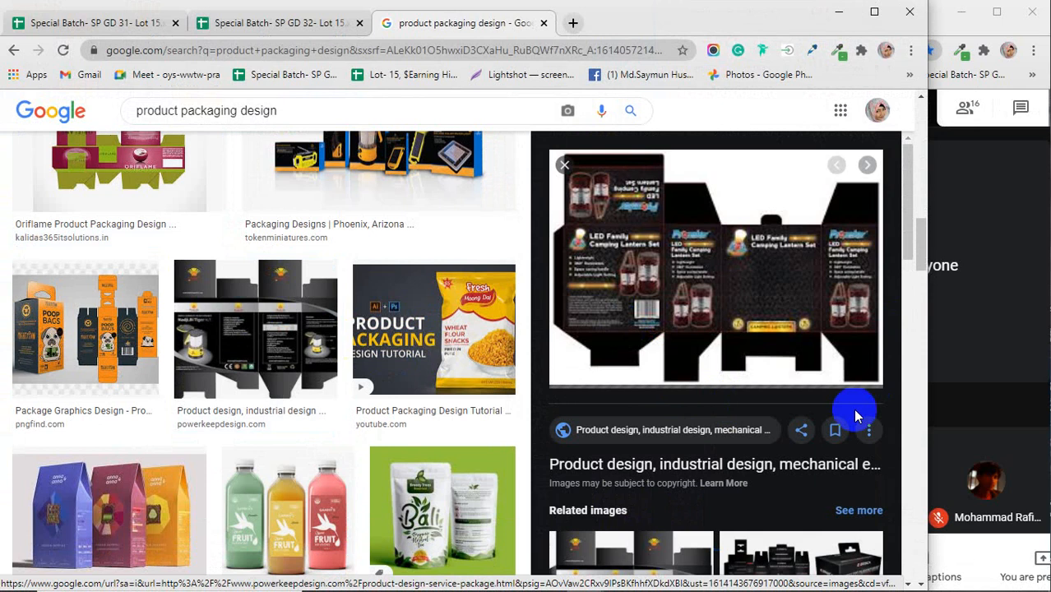
{"action": "left_click", "coordinate": [839, 11]}
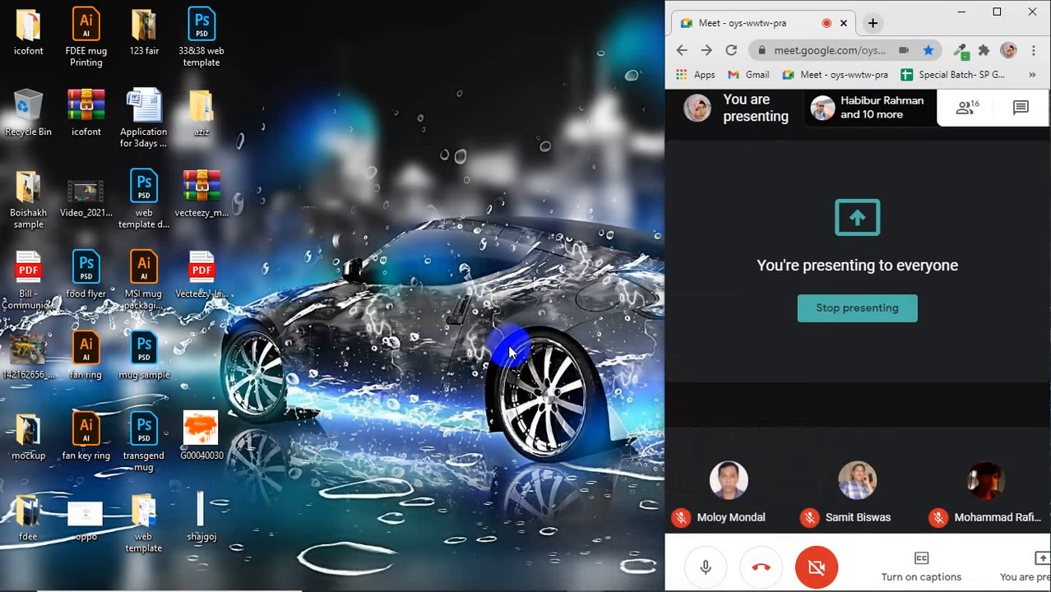
{"action": "left_click", "coordinate": [660, 575]}
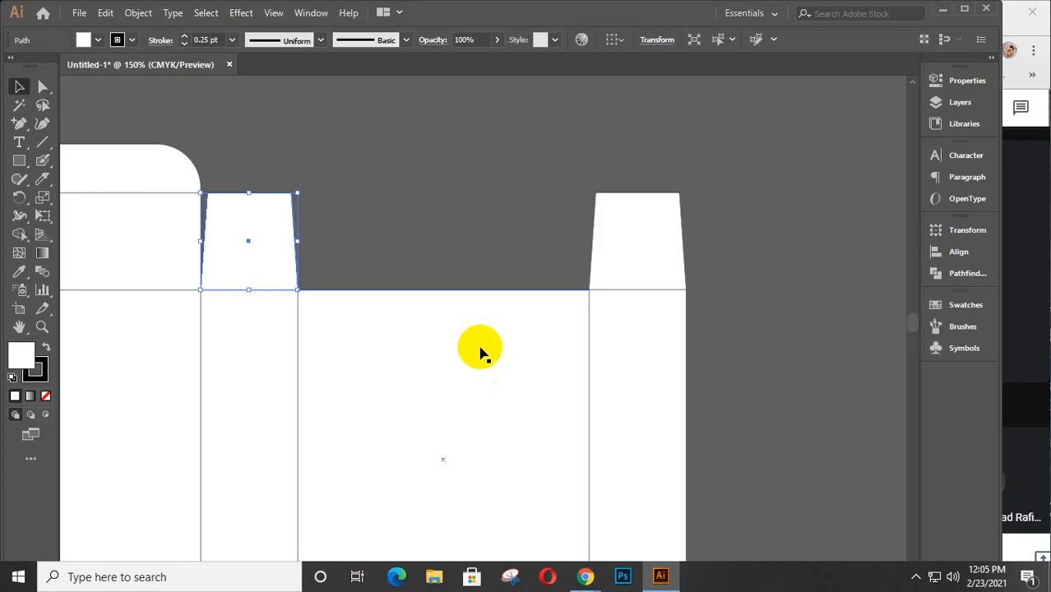
Duplicate the glue strip and four body panels, without closure flaps, into the empty area beside the existing layout
{"action": "scroll", "coordinate": [481, 350], "scroll_direction": "down", "scroll_amount": 3}
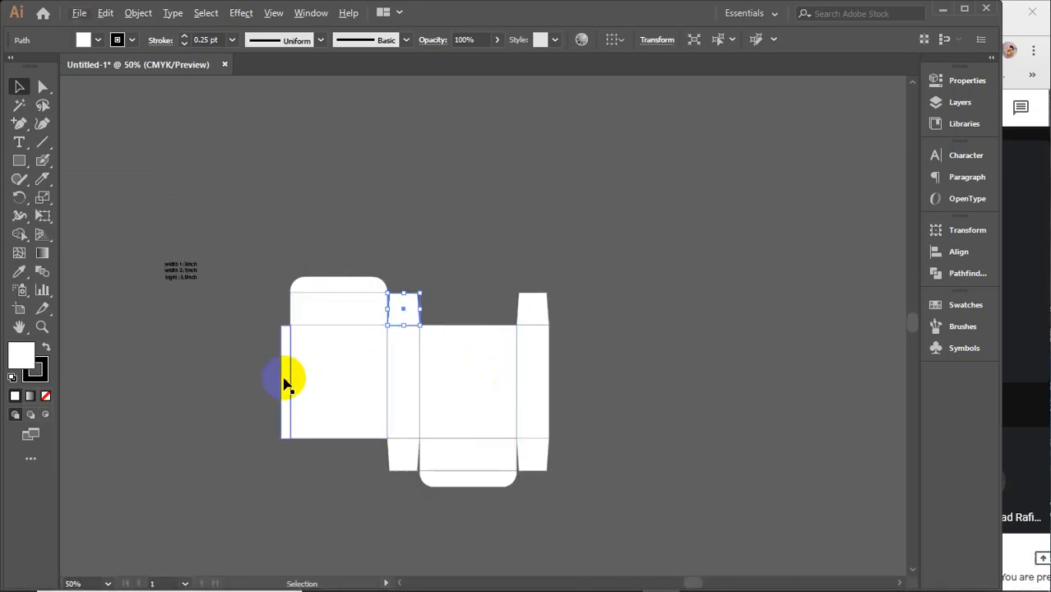
{"action": "left_click_drag", "start_coordinate": [249, 365], "coordinate": [558, 416]}
{"action": "scroll", "coordinate": [482, 419], "scroll_direction": "down", "scroll_amount": 1}
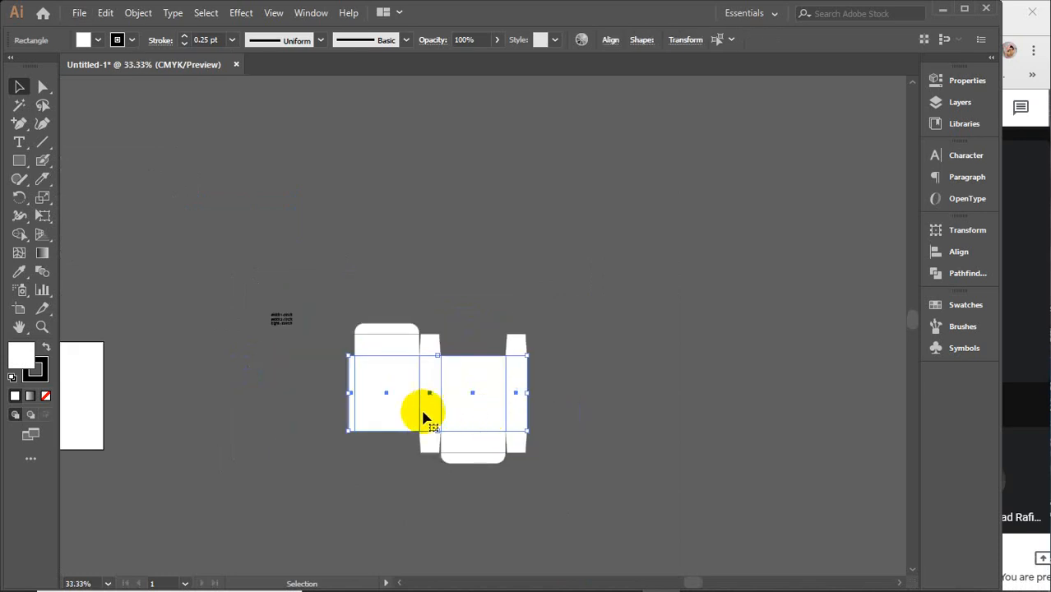
{"action": "left_click_drag", "start_coordinate": [424, 417], "coordinate": [539, 417]}
{"action": "scroll", "coordinate": [534, 419], "scroll_direction": "up", "scroll_amount": 2}
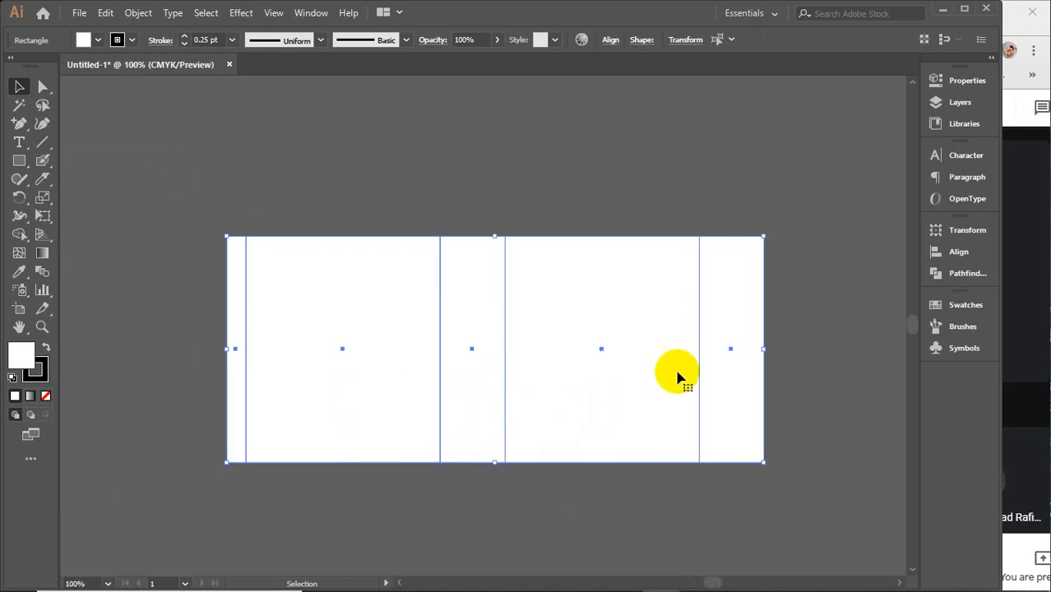
{"action": "left_click", "coordinate": [811, 379]}
{"action": "left_click_drag", "start_coordinate": [503, 342], "coordinate": [446, 354]}
Copy the first 3 in wide panel directly above itself and set the copy's height to 1 in
{"action": "left_click", "coordinate": [346, 403]}
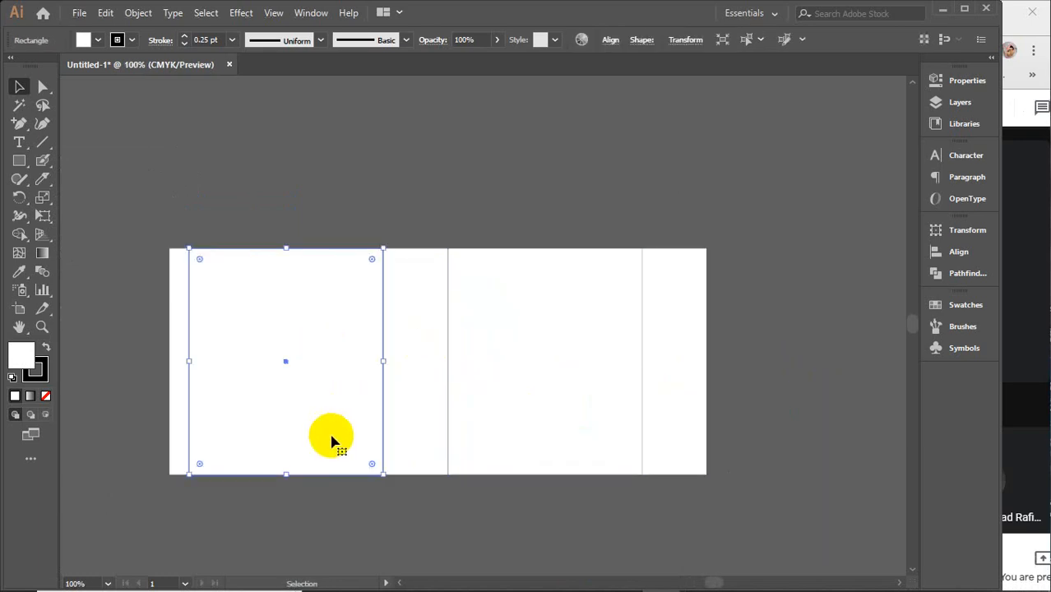
{"action": "left_click_drag", "start_coordinate": [332, 438], "coordinate": [336, 214]}
{"action": "scroll", "coordinate": [335, 214], "scroll_direction": "up", "scroll_amount": 2}
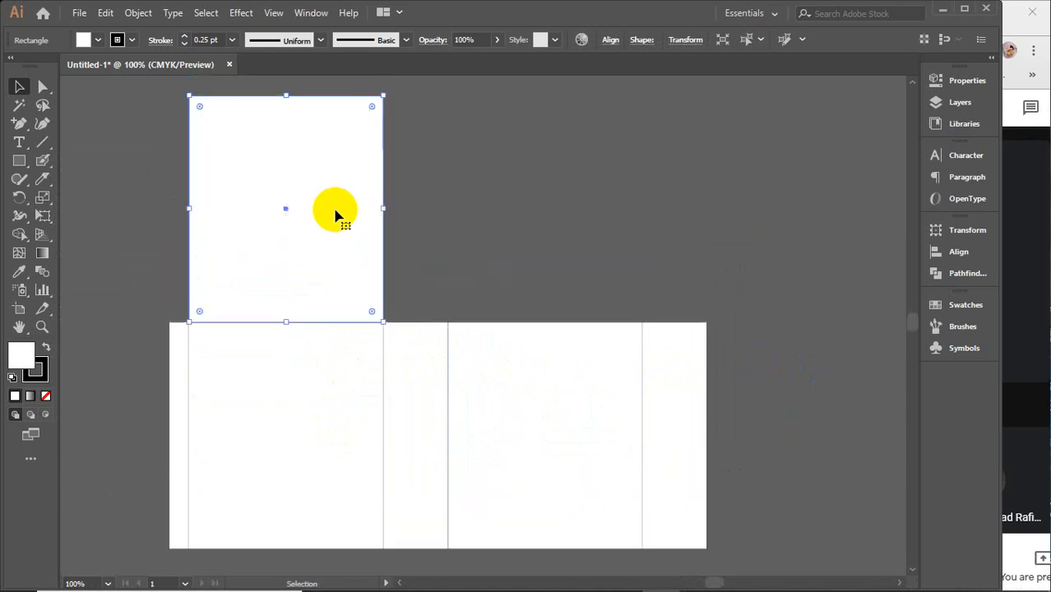
{"action": "left_click", "coordinate": [957, 81]}
{"action": "left_click", "coordinate": [860, 159]}
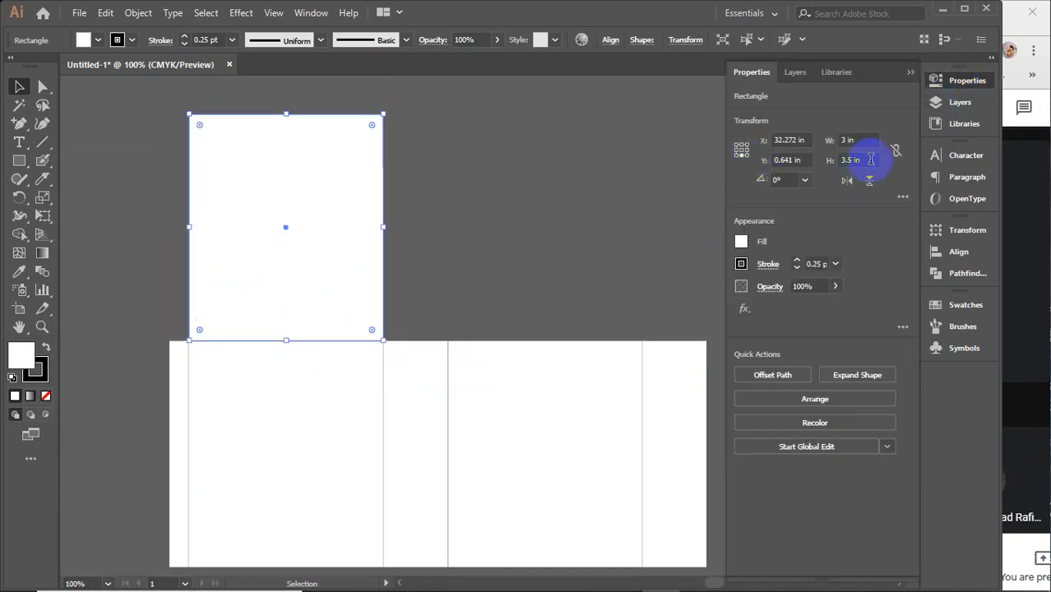
{"action": "left_click", "coordinate": [870, 160]}
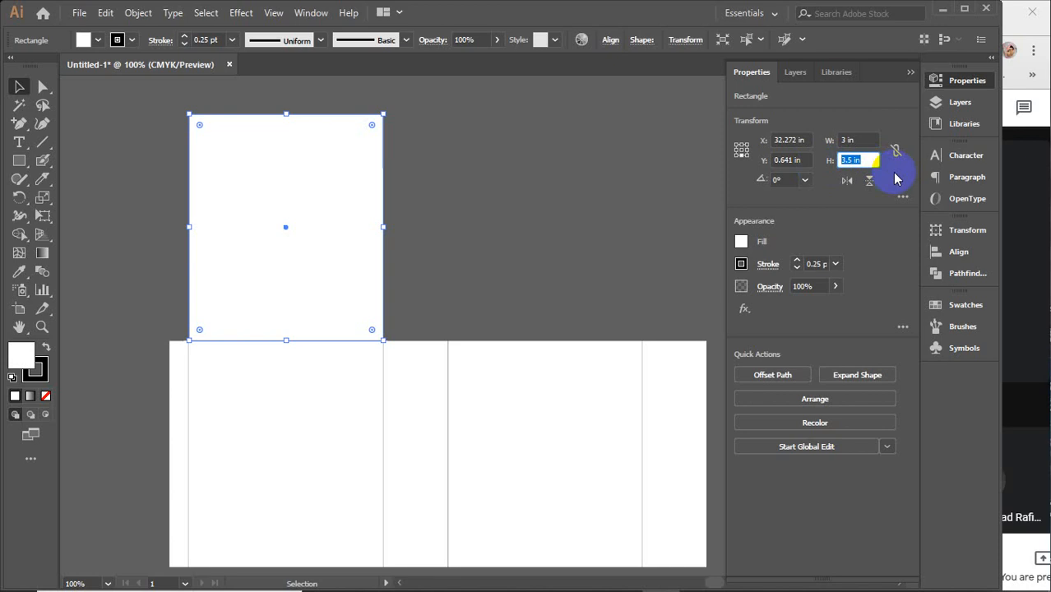
{"action": "type", "text": "1"}
{"action": "key", "text": "Return"}
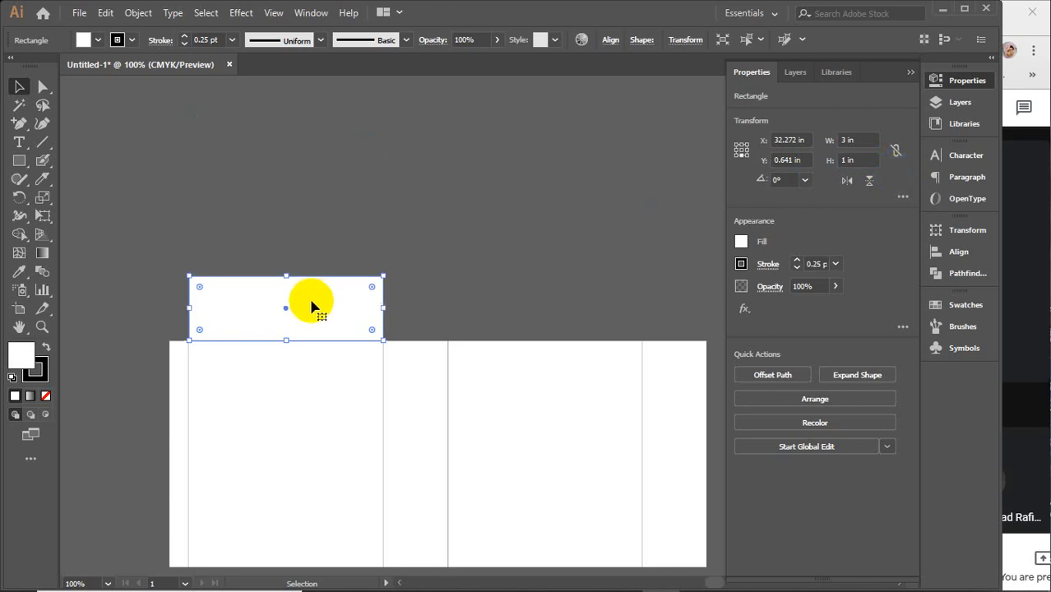
Copy the top closure panel directly above itself and set the copy's height to 0.5 in
{"action": "left_click_drag", "start_coordinate": [327, 306], "coordinate": [315, 236]}
{"action": "left_click", "coordinate": [864, 160]}
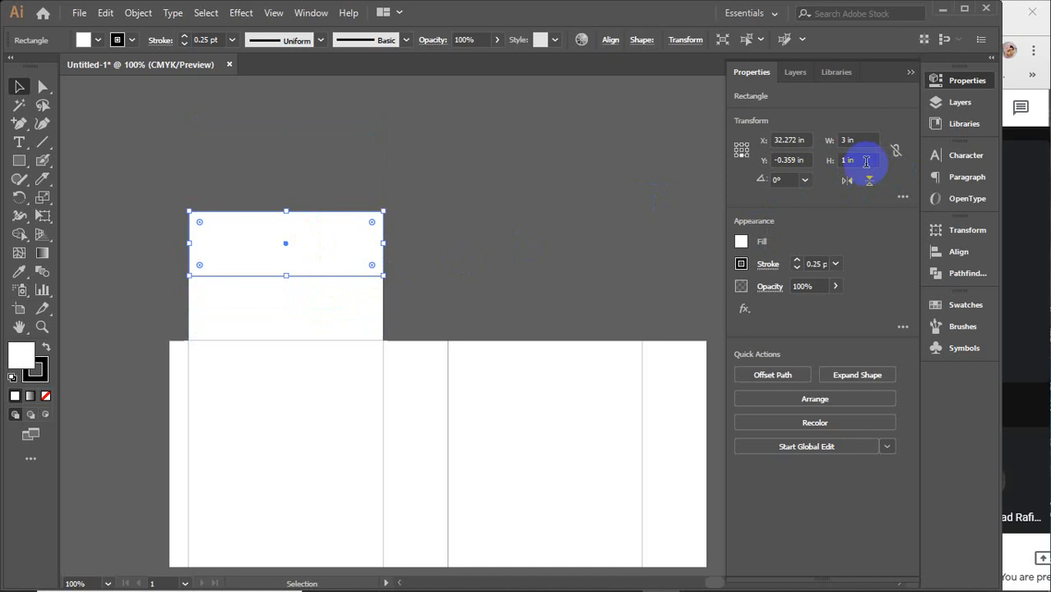
{"action": "type", "text": ".5"}
{"action": "key", "text": "Return"}
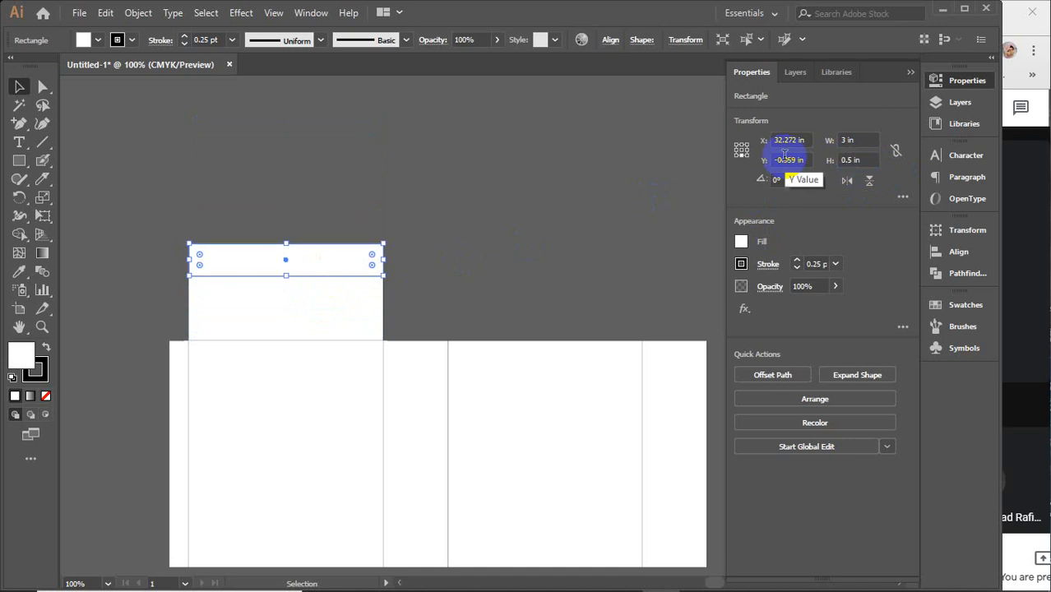
{"action": "left_click", "coordinate": [471, 301]}
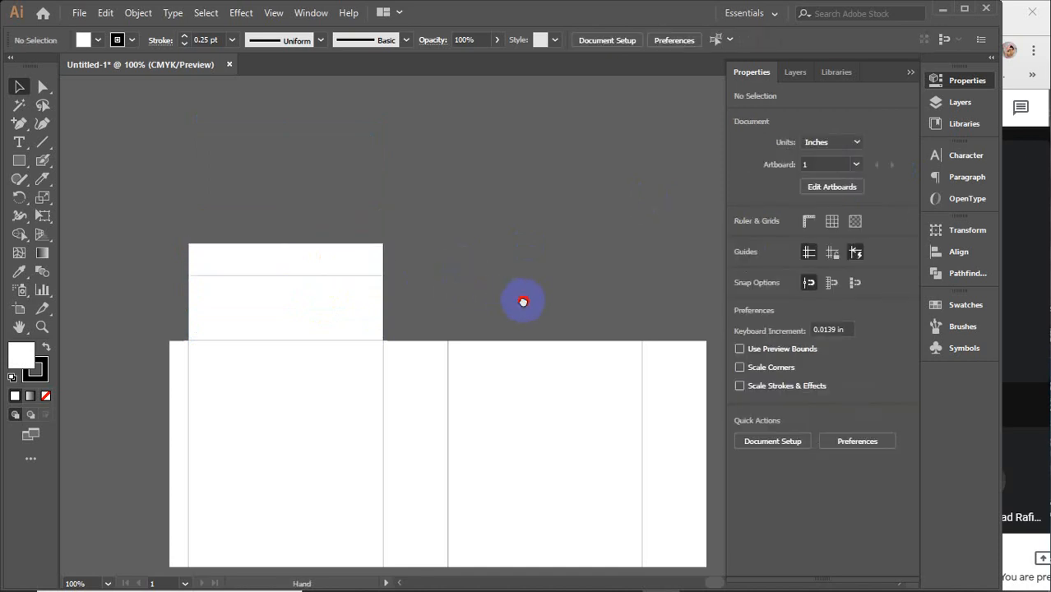
Copy the 1 in wide panel beside the closure directly above itself and set the copy's height to 1 in
{"action": "left_click_drag", "start_coordinate": [523, 302], "coordinate": [437, 307]}
{"action": "left_click", "coordinate": [352, 387]}
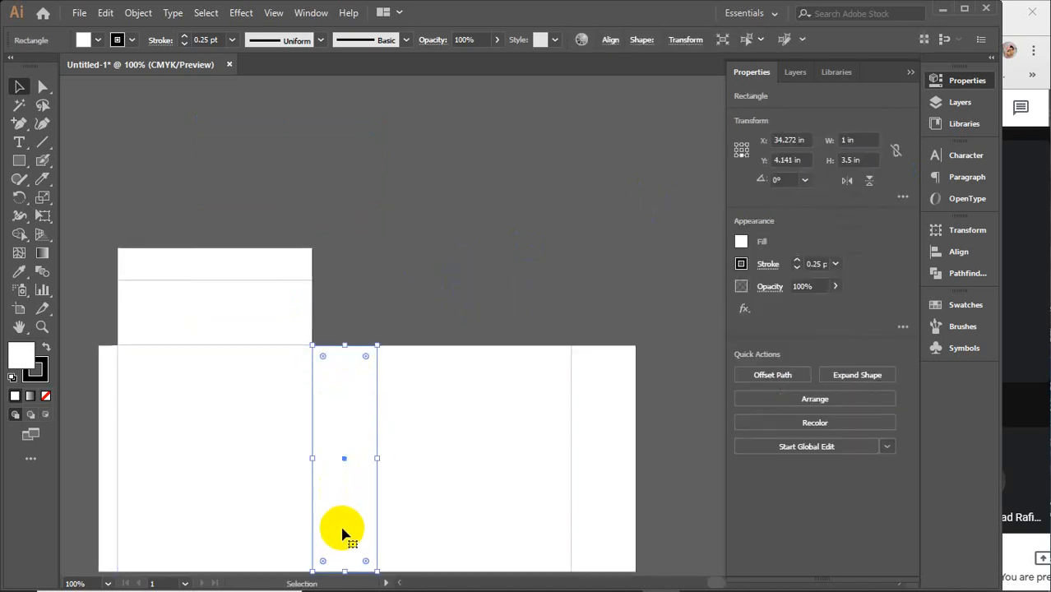
{"action": "left_click_drag", "start_coordinate": [344, 537], "coordinate": [344, 313]}
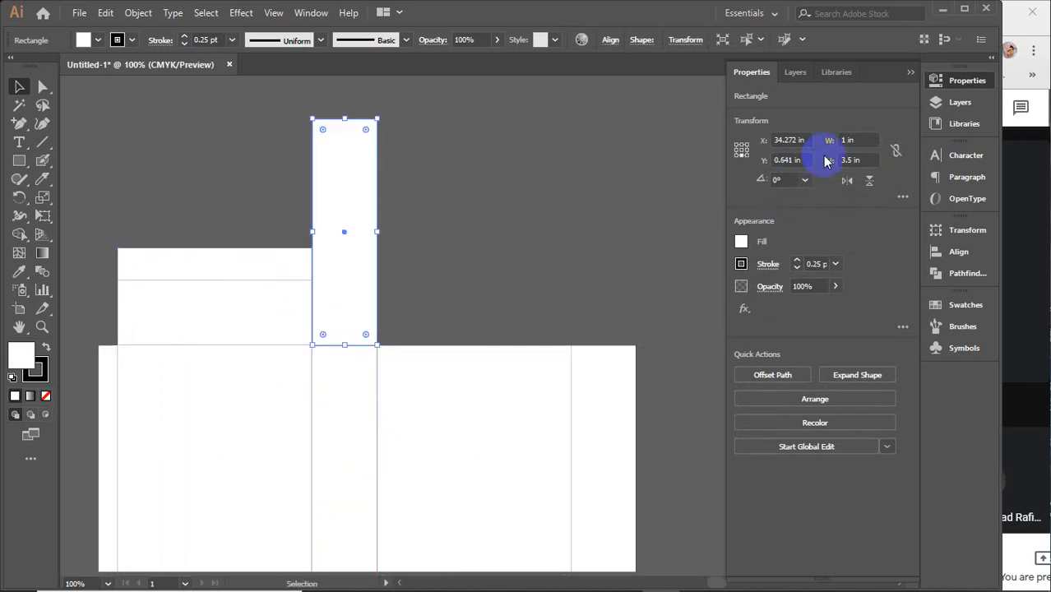
{"action": "left_click_drag", "start_coordinate": [870, 162], "coordinate": [806, 168]}
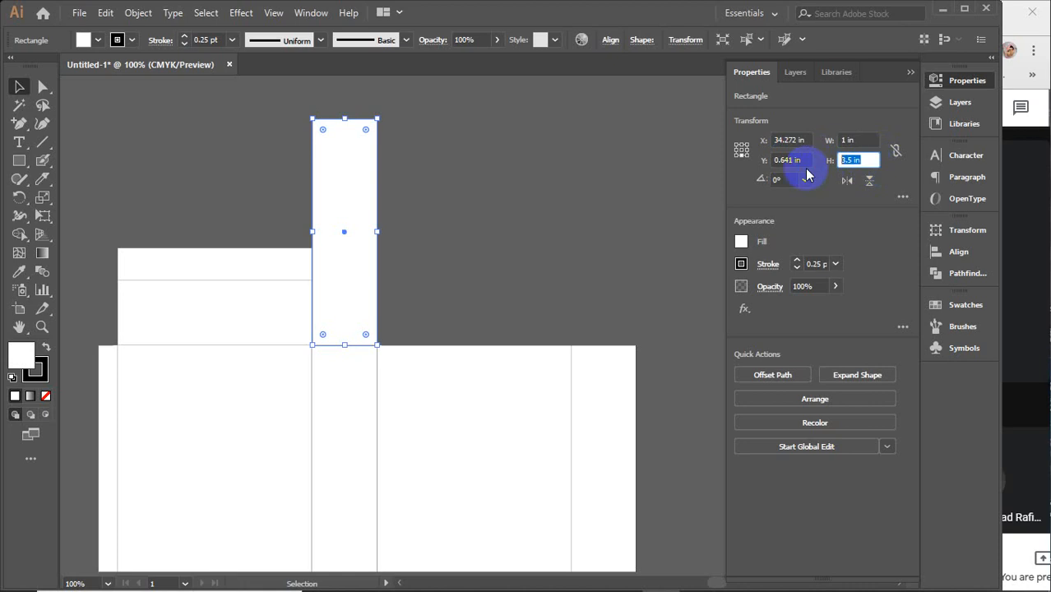
{"action": "key", "text": "Return"}
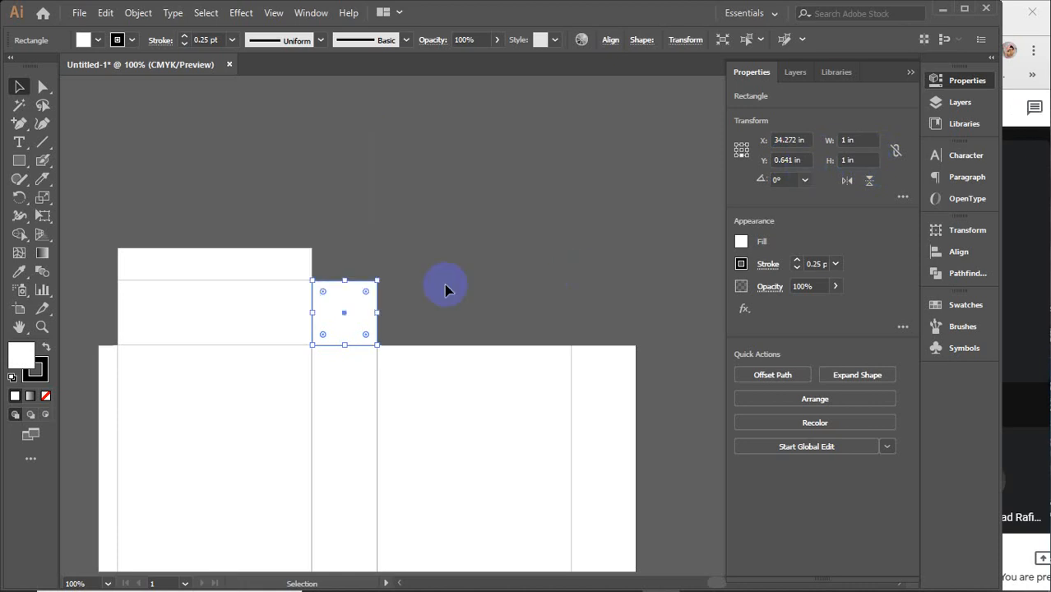
Add two anchor points on the new dust flap's outer edge and one near the middle of its top edge
{"action": "scroll", "coordinate": [374, 308], "scroll_direction": "up", "scroll_amount": 2}
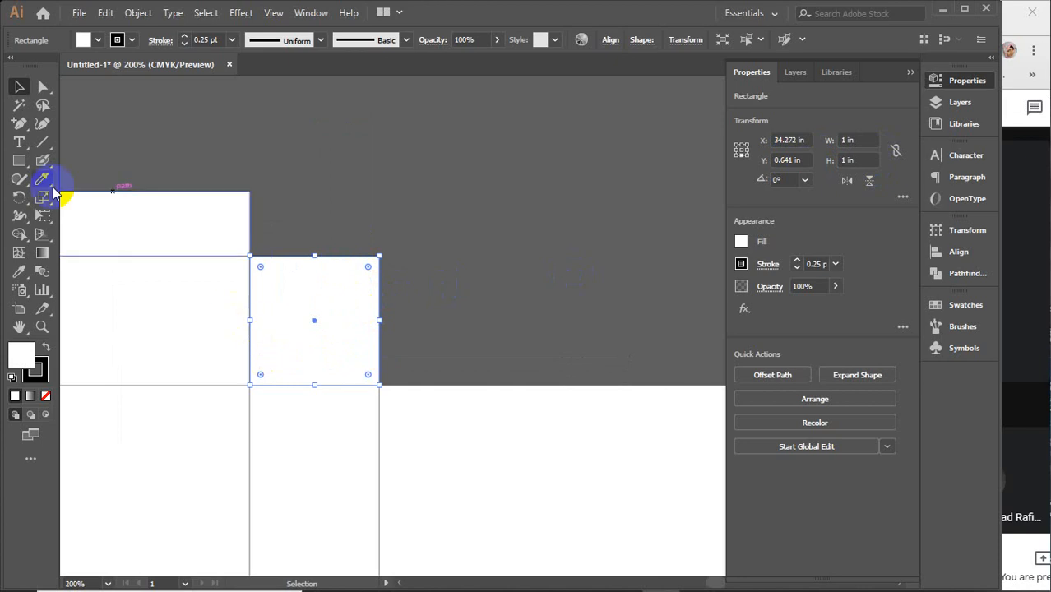
{"action": "left_click", "coordinate": [21, 126]}
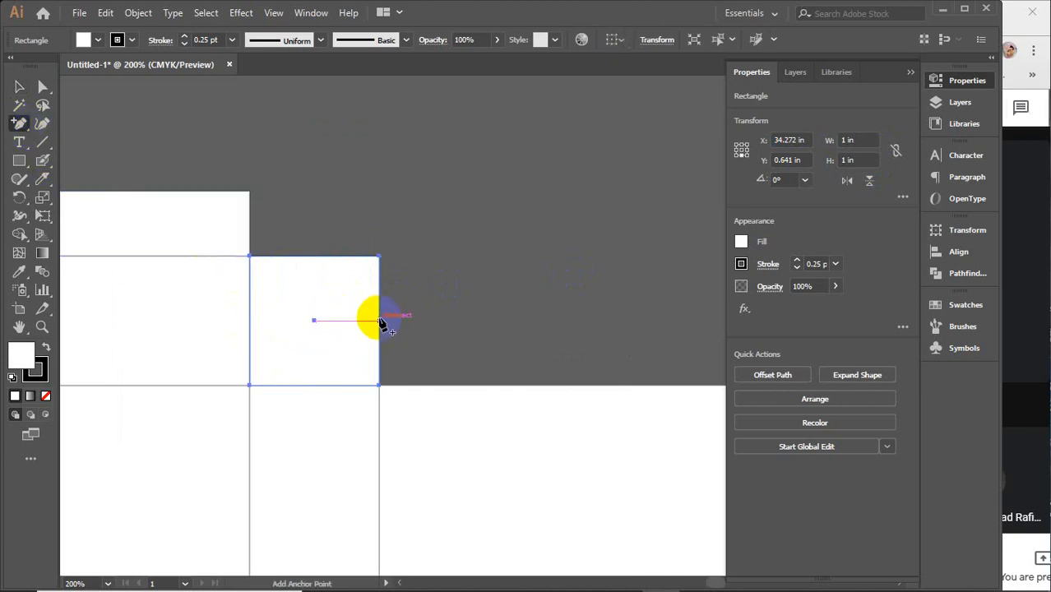
{"action": "left_click", "coordinate": [379, 327]}
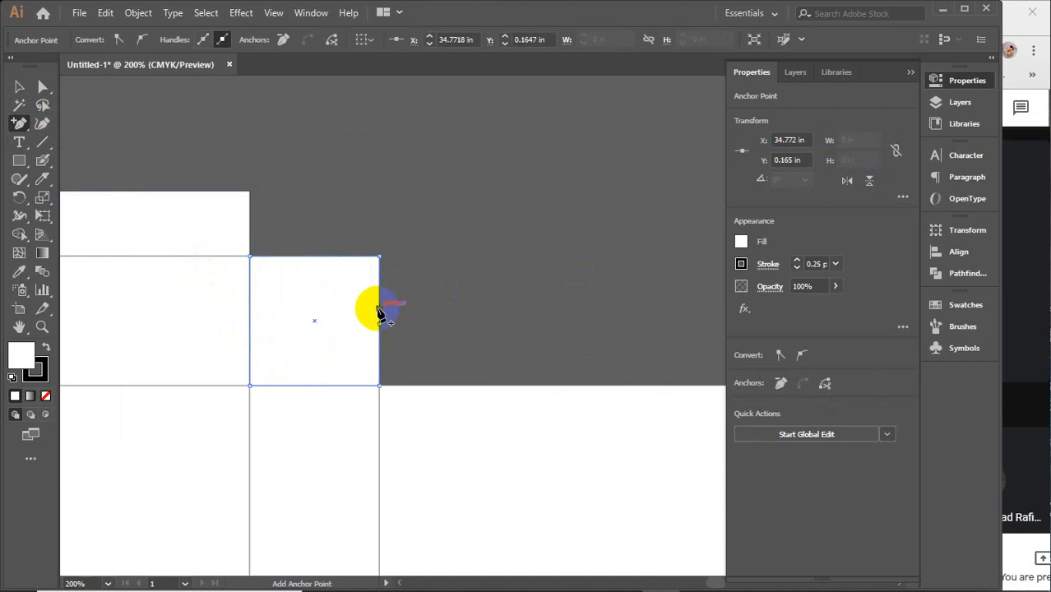
{"action": "left_click", "coordinate": [379, 307]}
{"action": "left_click", "coordinate": [318, 256]}
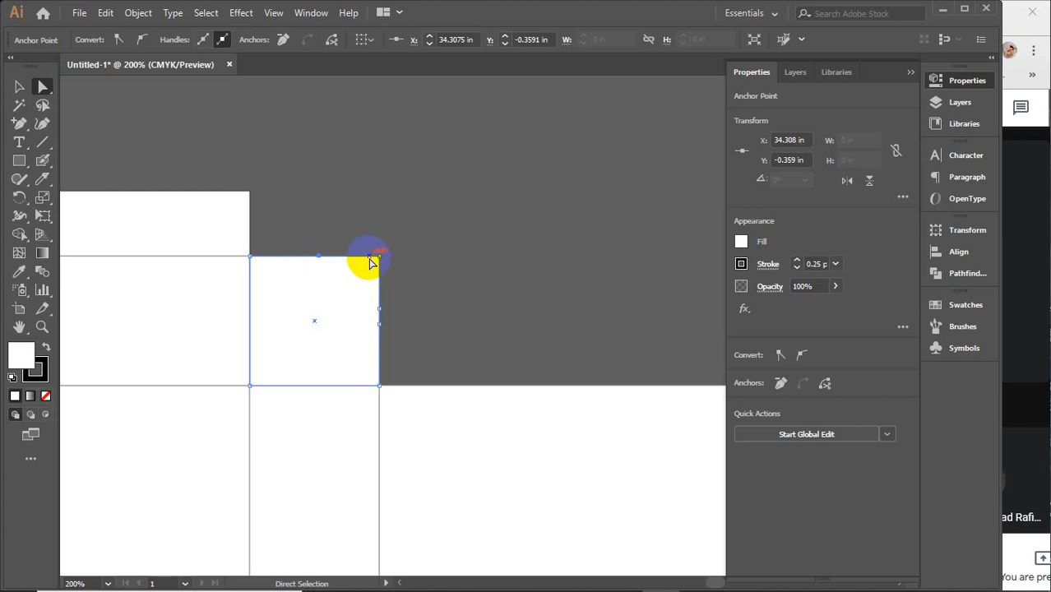
Reshape the dust flap into a stepped notch by moving its outer top corner and the upper side anchor inward
{"action": "left_click_drag", "start_coordinate": [380, 260], "coordinate": [333, 302]}
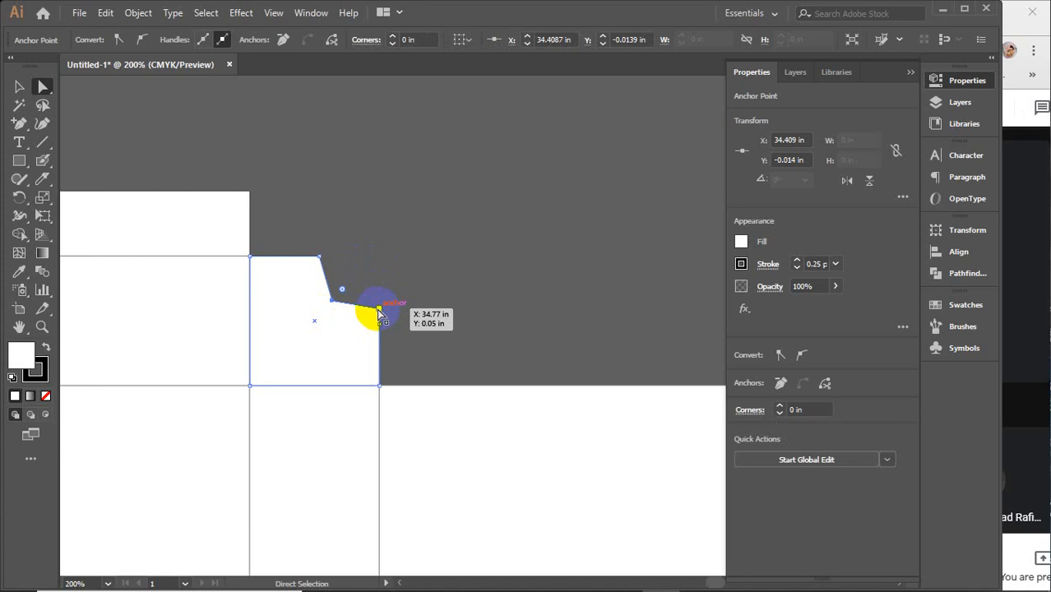
{"action": "left_click_drag", "start_coordinate": [379, 308], "coordinate": [360, 328]}
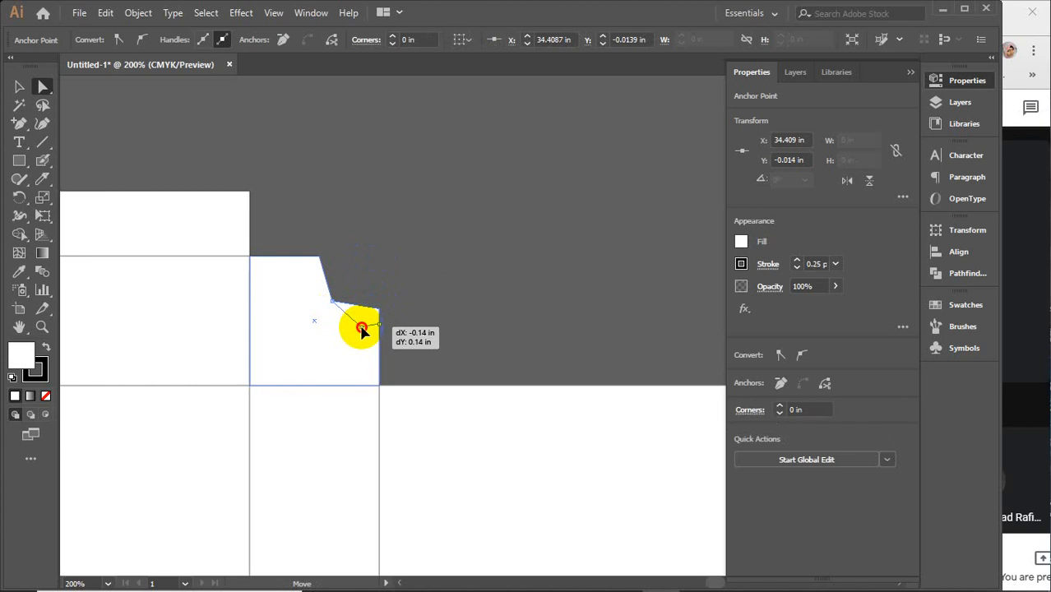
{"action": "left_click_drag", "start_coordinate": [362, 329], "coordinate": [334, 307]}
Round the dust flap's short slanted outer corner with the Curvature tool
{"action": "left_click", "coordinate": [39, 126]}
{"action": "left_click", "coordinate": [380, 327]}
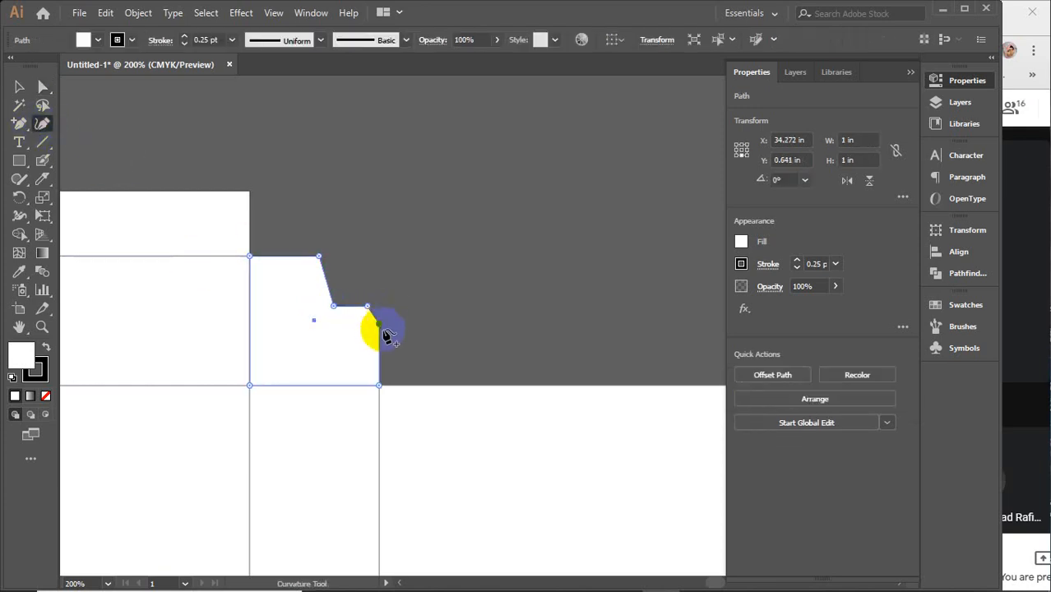
{"action": "scroll", "coordinate": [374, 322], "scroll_direction": "up", "scroll_amount": 3}
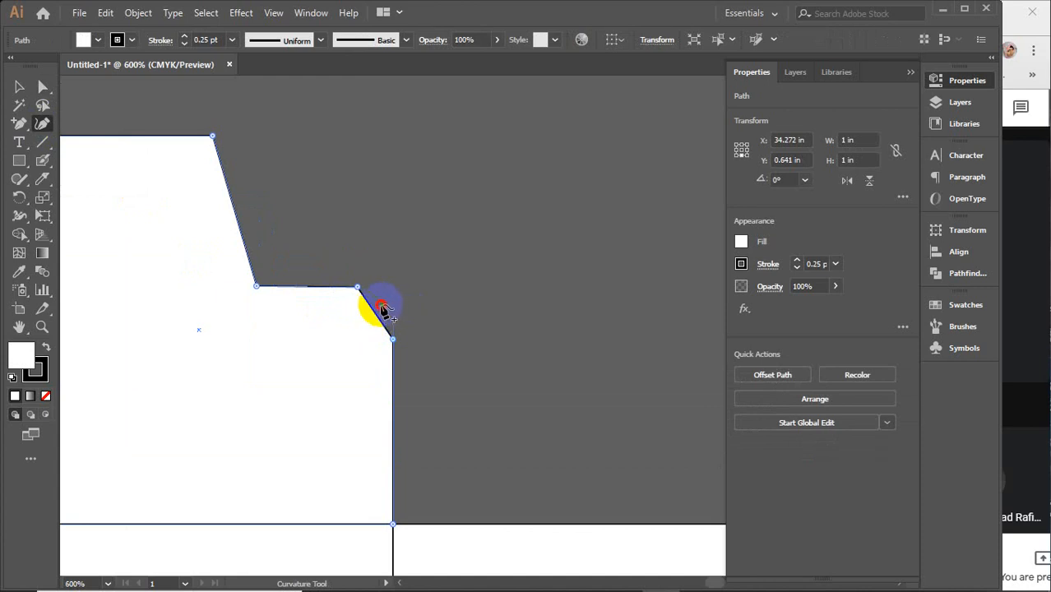
{"action": "left_click", "coordinate": [384, 307]}
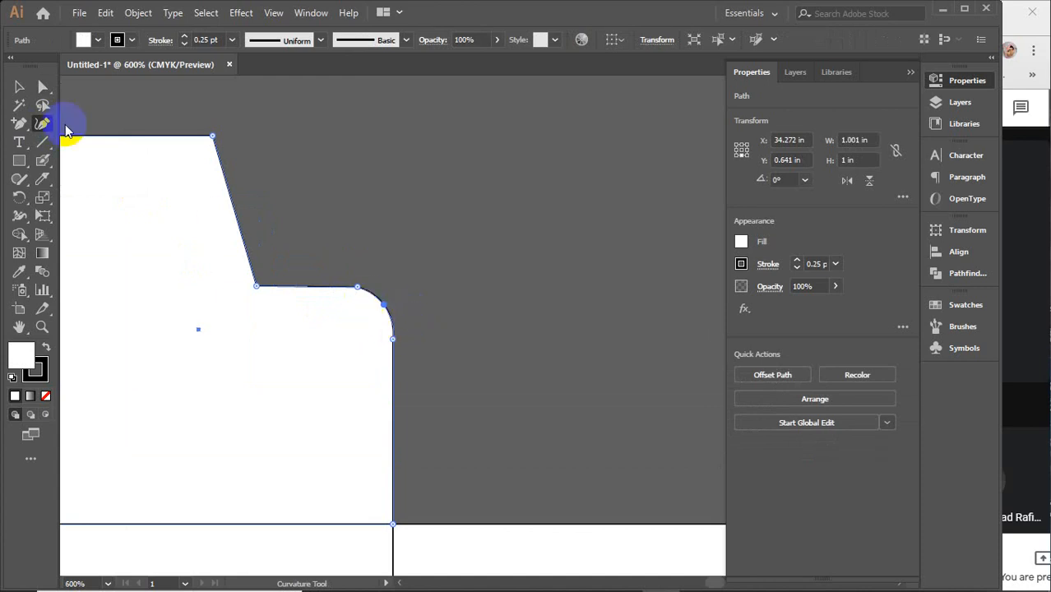
{"action": "left_click", "coordinate": [16, 86]}
{"action": "left_click", "coordinate": [490, 333]}
Refine the dust flap's rounded corner by shifting its curve points inward so the flap is 1 in wide
{"action": "scroll", "coordinate": [490, 333], "scroll_direction": "down", "scroll_amount": 4}
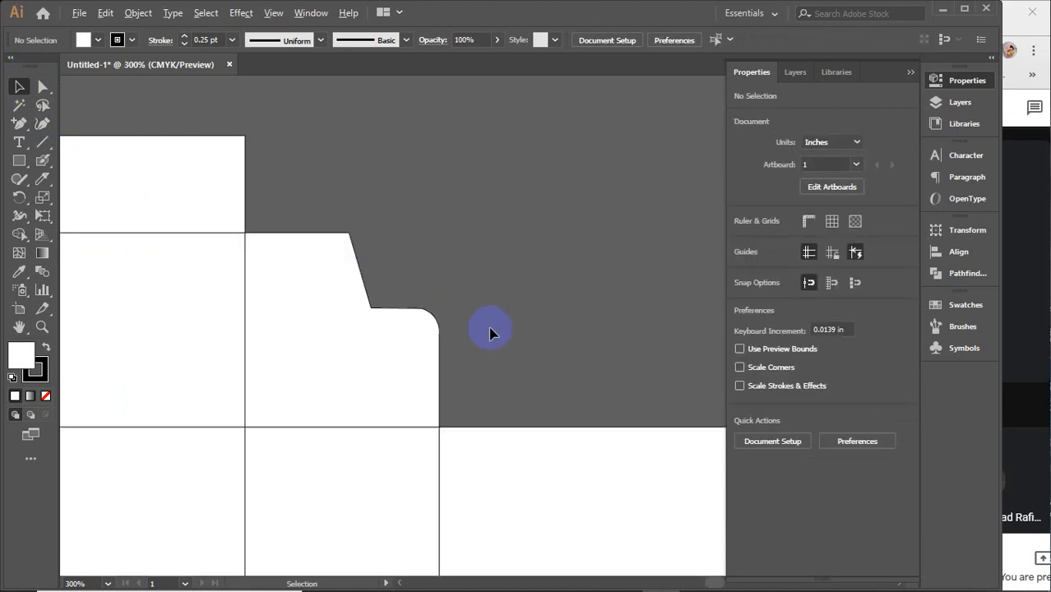
{"action": "scroll", "coordinate": [491, 334], "scroll_direction": "down", "scroll_amount": 1}
{"action": "scroll", "coordinate": [491, 333], "scroll_direction": "up", "scroll_amount": 7}
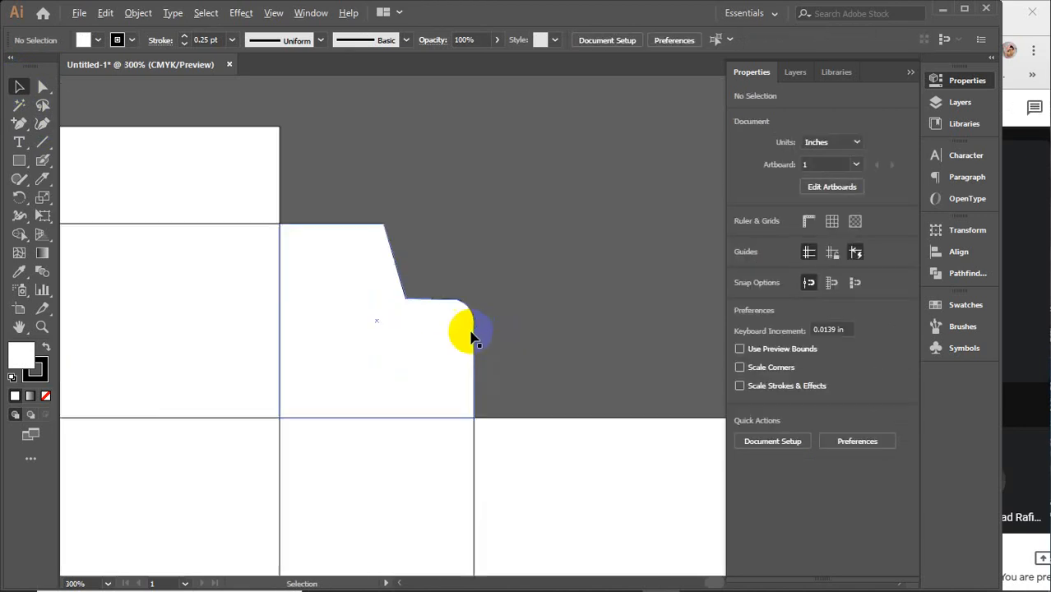
{"action": "left_click_drag", "start_coordinate": [534, 277], "coordinate": [375, 335]}
{"action": "left_click", "coordinate": [375, 335]}
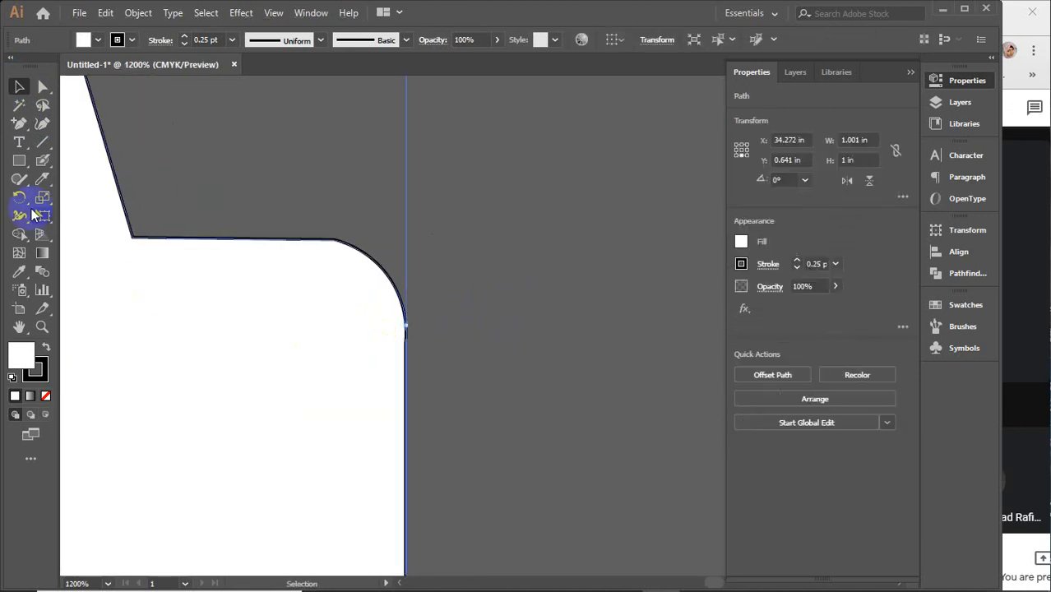
{"action": "left_click", "coordinate": [42, 124]}
{"action": "left_click", "coordinate": [388, 275]}
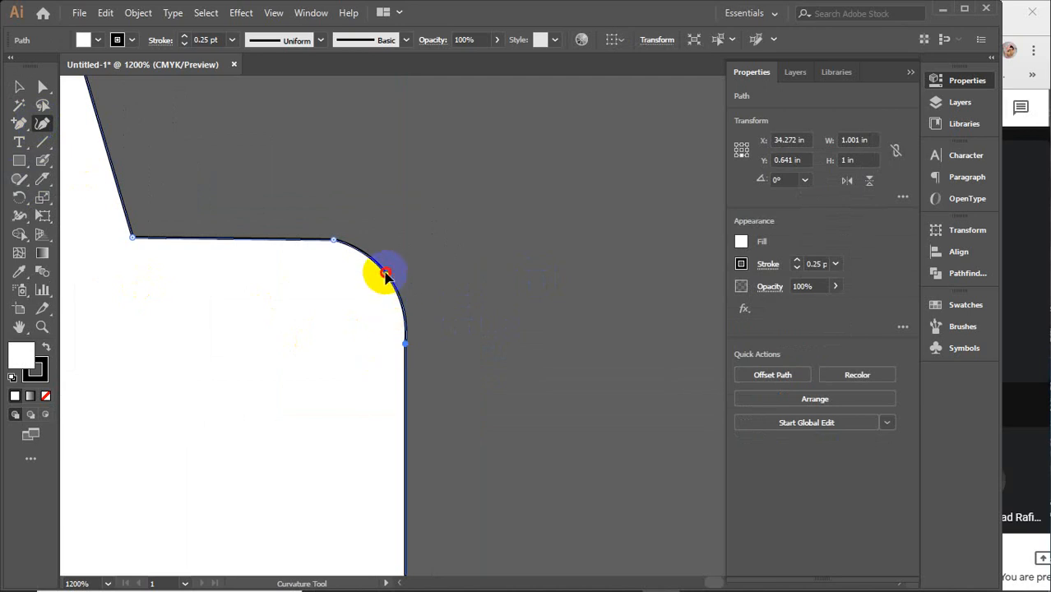
{"action": "left_click_drag", "start_coordinate": [388, 275], "coordinate": [379, 275]}
{"action": "left_click", "coordinate": [378, 271]}
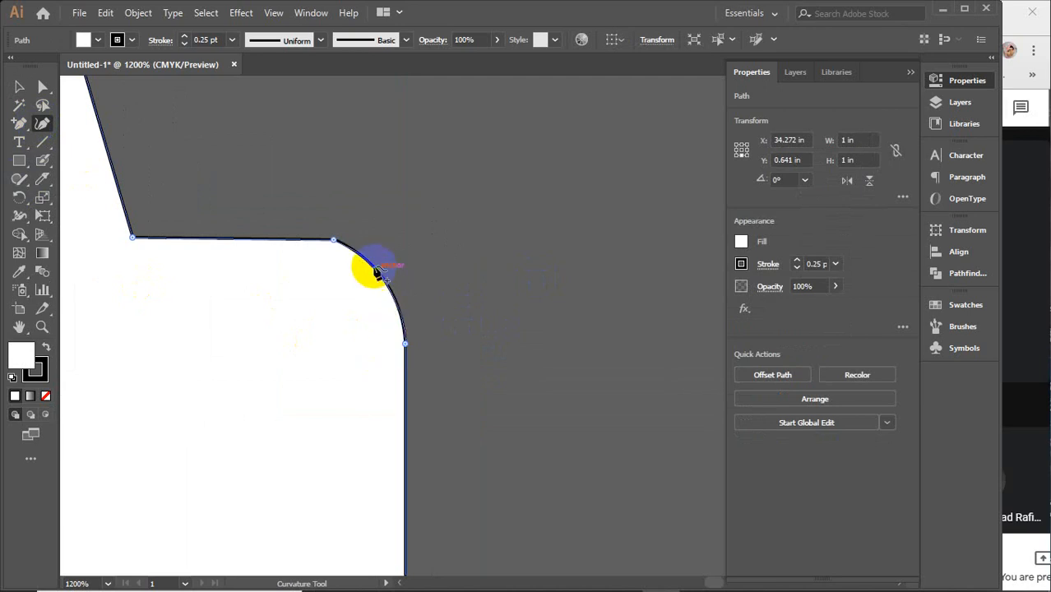
{"action": "left_click_drag", "start_coordinate": [334, 241], "coordinate": [318, 242]}
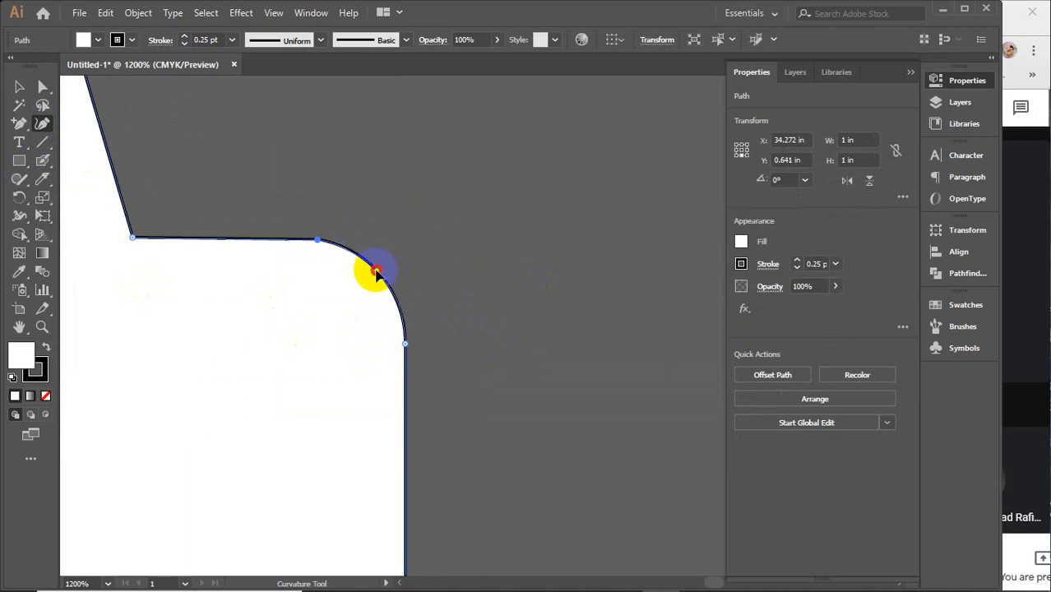
{"action": "left_click_drag", "start_coordinate": [371, 268], "coordinate": [372, 267]}
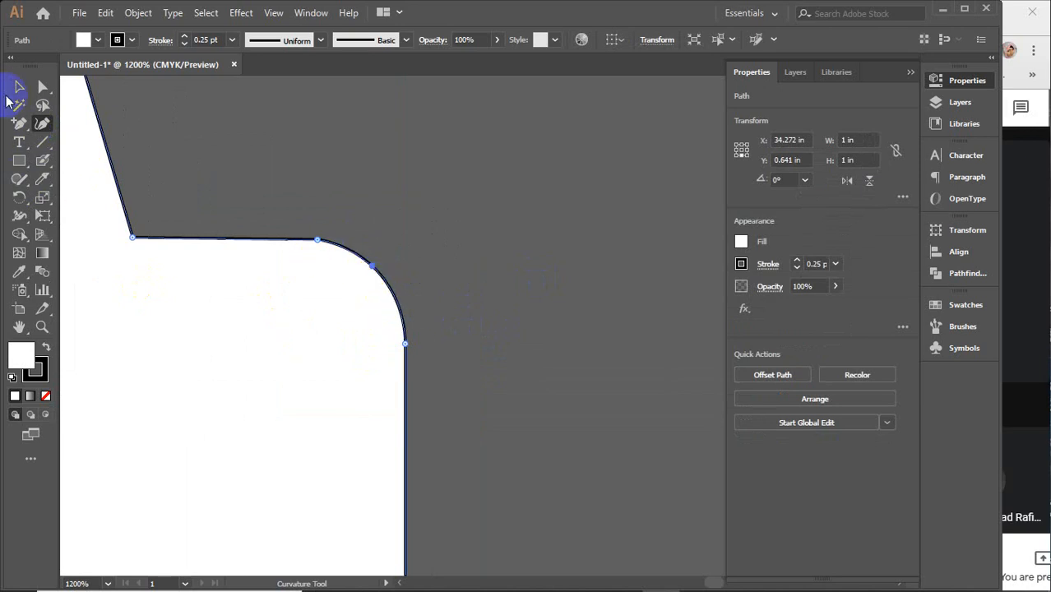
{"action": "left_click", "coordinate": [19, 87]}
Duplicate the stepped dust flap onto the top edge of the far 1 in wide panel
{"action": "scroll", "coordinate": [403, 297], "scroll_direction": "down", "scroll_amount": 7}
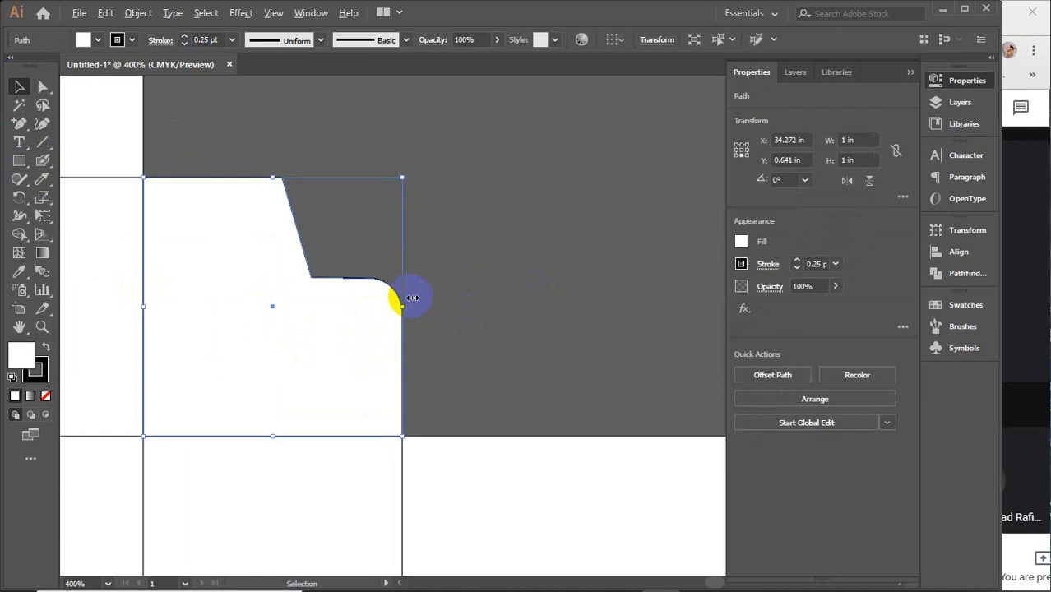
{"action": "key", "text": "space"}
{"action": "left_click_drag", "start_coordinate": [465, 298], "coordinate": [361, 305]}
{"action": "left_click", "coordinate": [377, 300]}
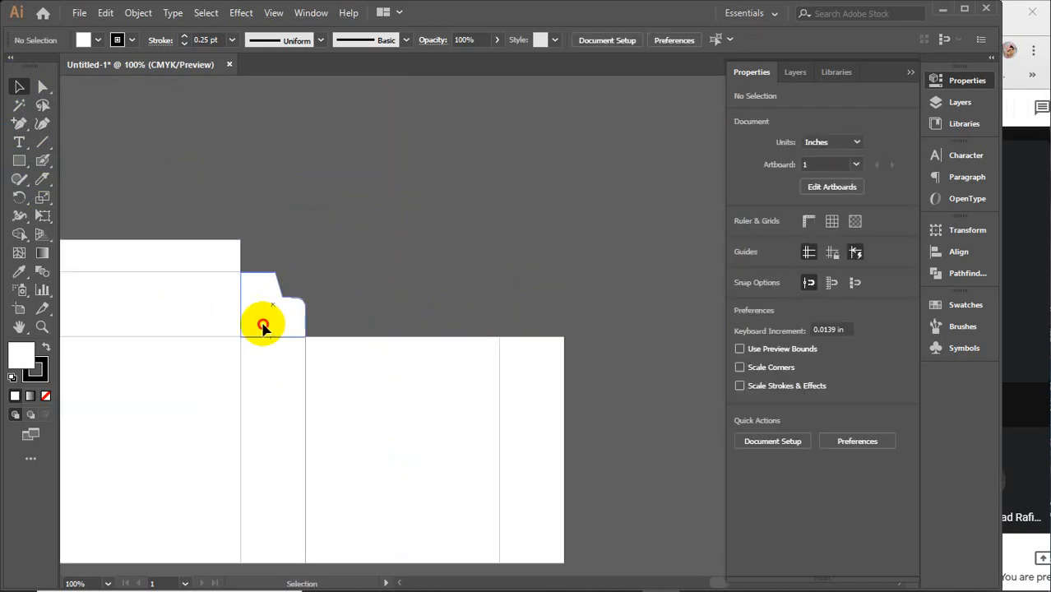
{"action": "left_click", "coordinate": [264, 329]}
{"action": "left_click_drag", "start_coordinate": [264, 329], "coordinate": [520, 326]}
Reflect the duplicated stepped dust flap on the far 1 in panel across the vertical axis
{"action": "right_click", "coordinate": [518, 325]}
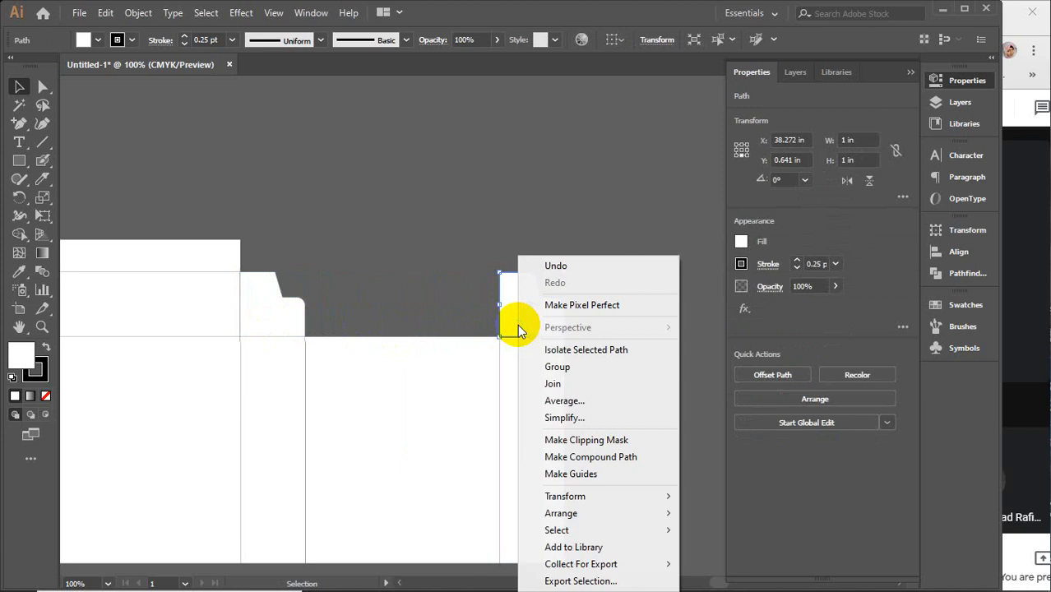
{"action": "mouse_move", "coordinate": [584, 511]}
{"action": "mouse_move", "coordinate": [644, 494]}
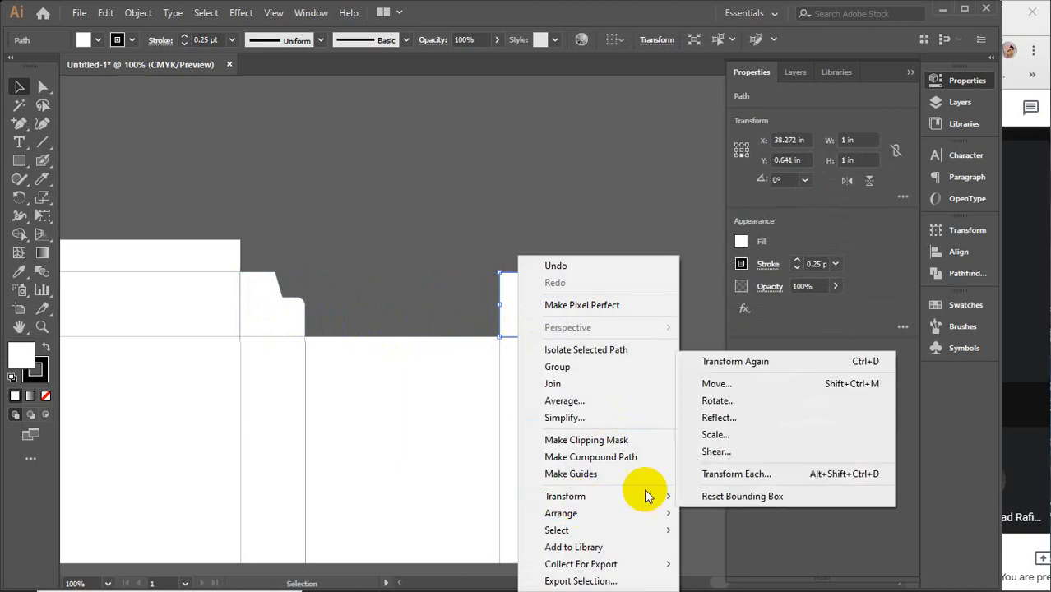
{"action": "left_click", "coordinate": [728, 418]}
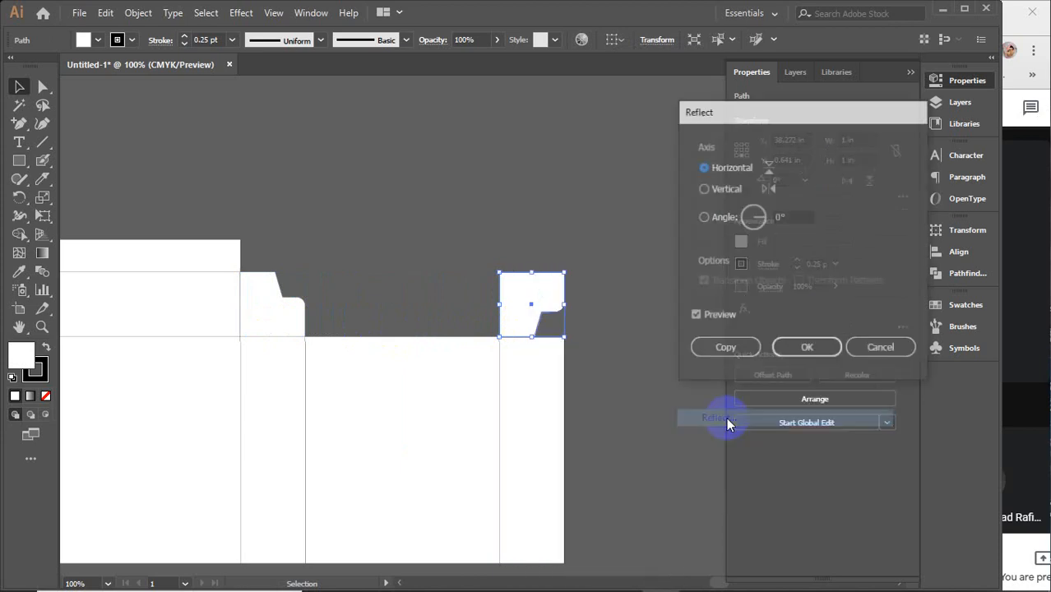
{"action": "left_click", "coordinate": [722, 187]}
{"action": "left_click", "coordinate": [787, 348]}
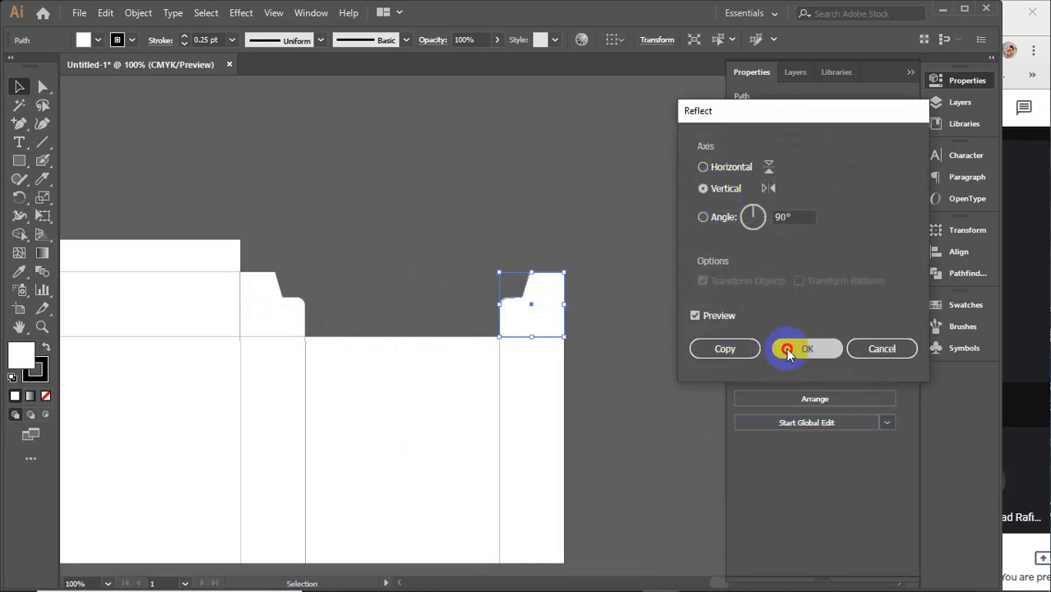
{"action": "left_click", "coordinate": [615, 335]}
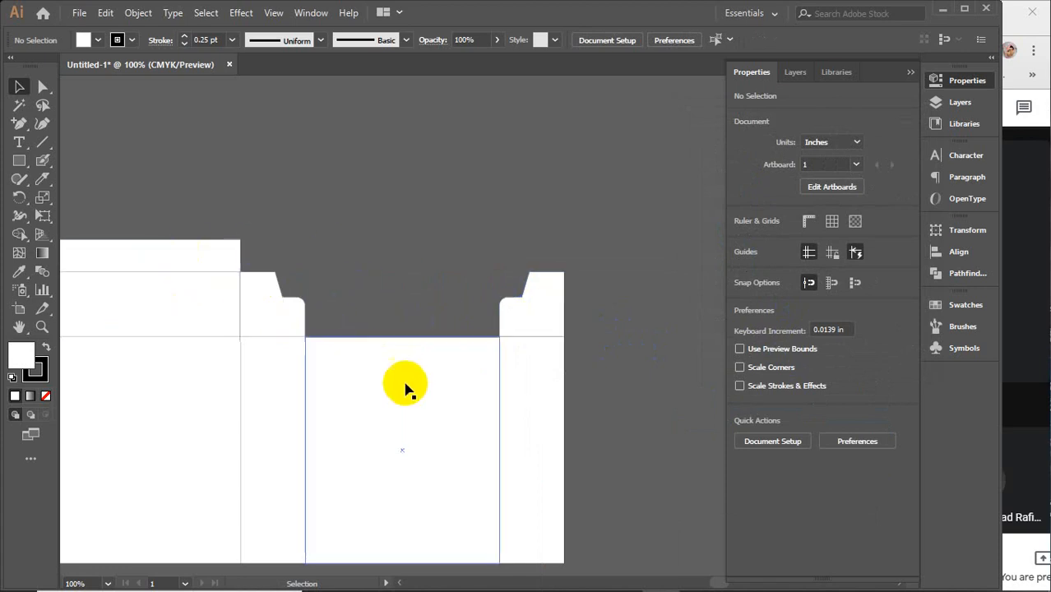
Try to duplicate only the first 3 in wide panel directly below its lower edge
{"action": "key", "text": "ctrl+minus"}
{"action": "key", "text": "ctrl+minus"}
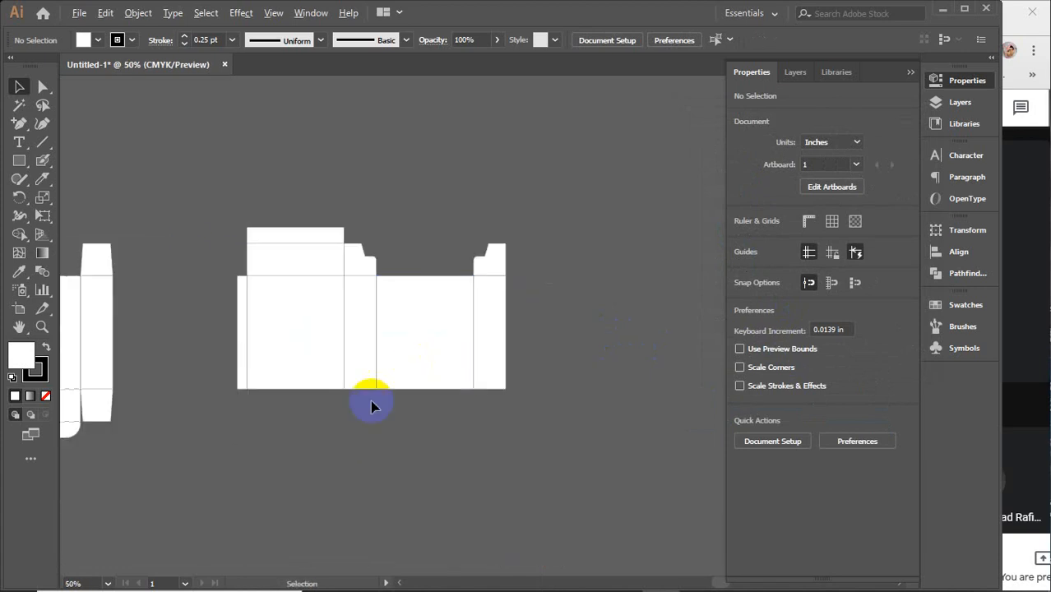
{"action": "scroll", "coordinate": [371, 406], "scroll_direction": "up", "scroll_amount": 2}
{"action": "left_click_drag", "start_coordinate": [379, 429], "coordinate": [414, 423]}
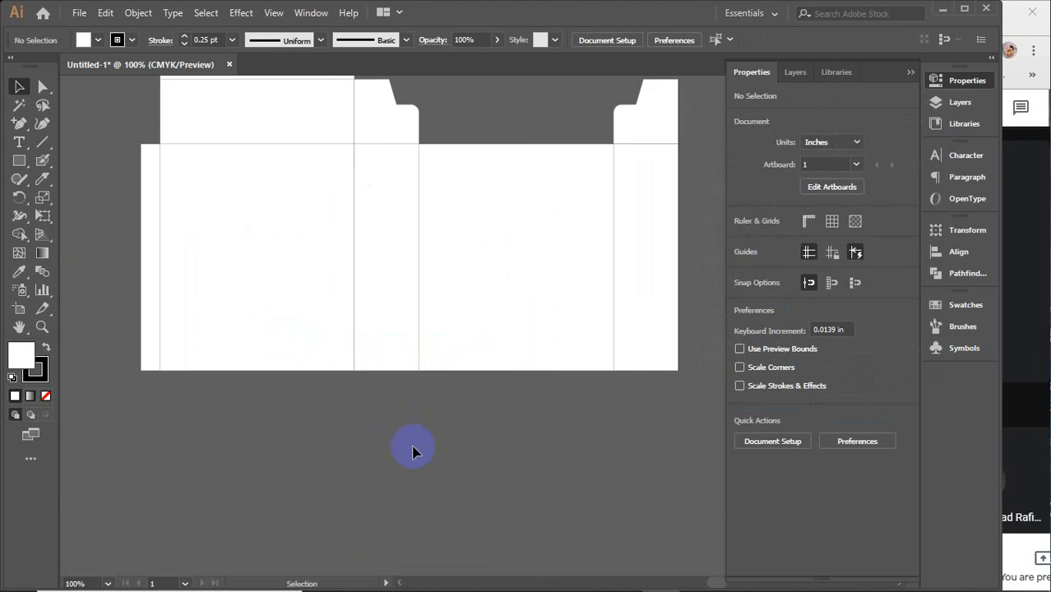
{"action": "left_click", "coordinate": [239, 284]}
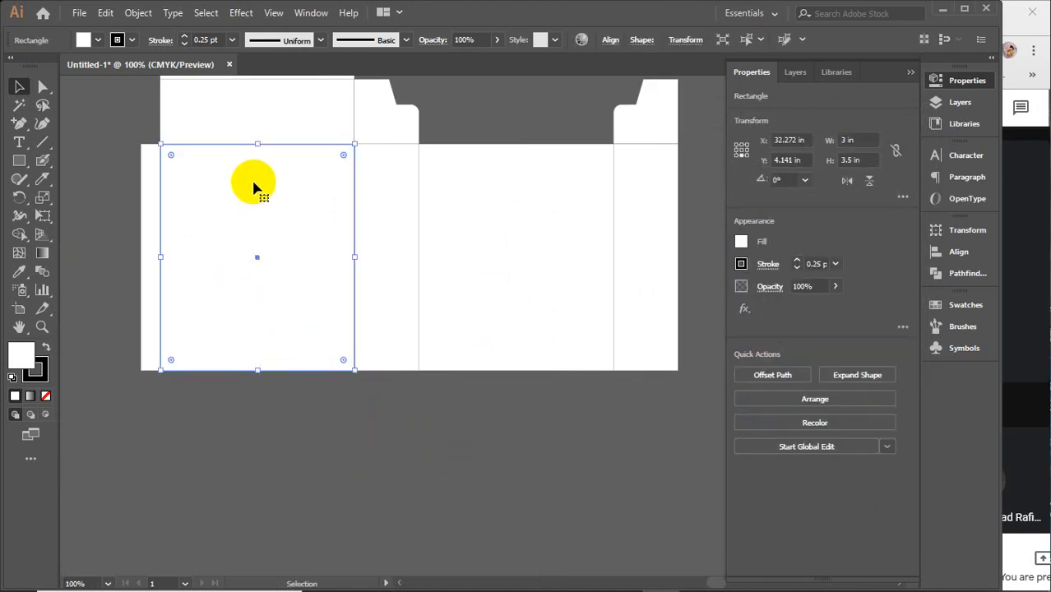
{"action": "left_click_drag", "start_coordinate": [253, 187], "coordinate": [257, 413]}
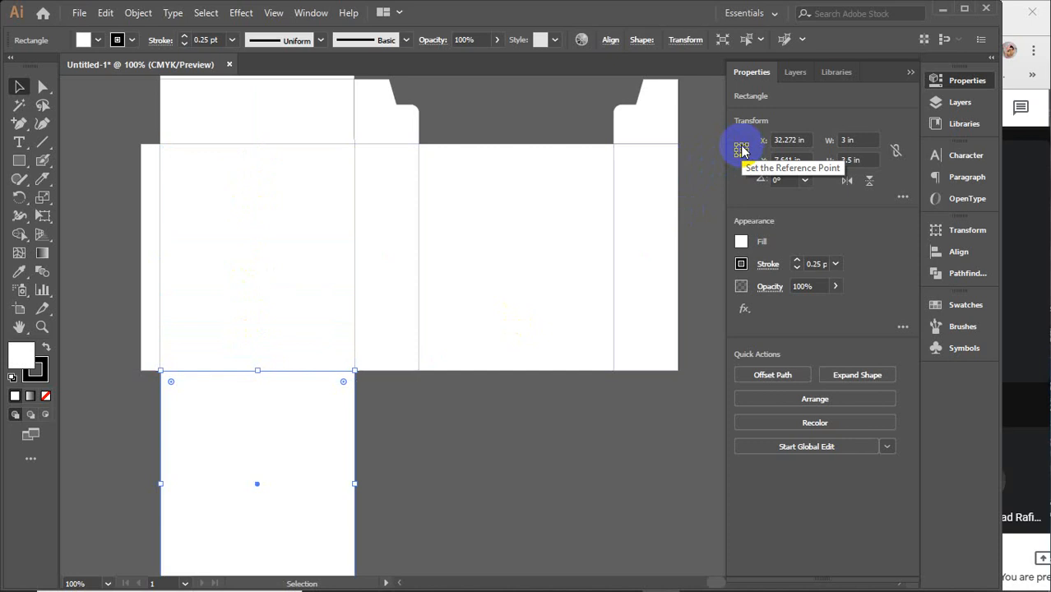
{"action": "scroll", "coordinate": [482, 345], "scroll_direction": "down", "scroll_amount": 3}
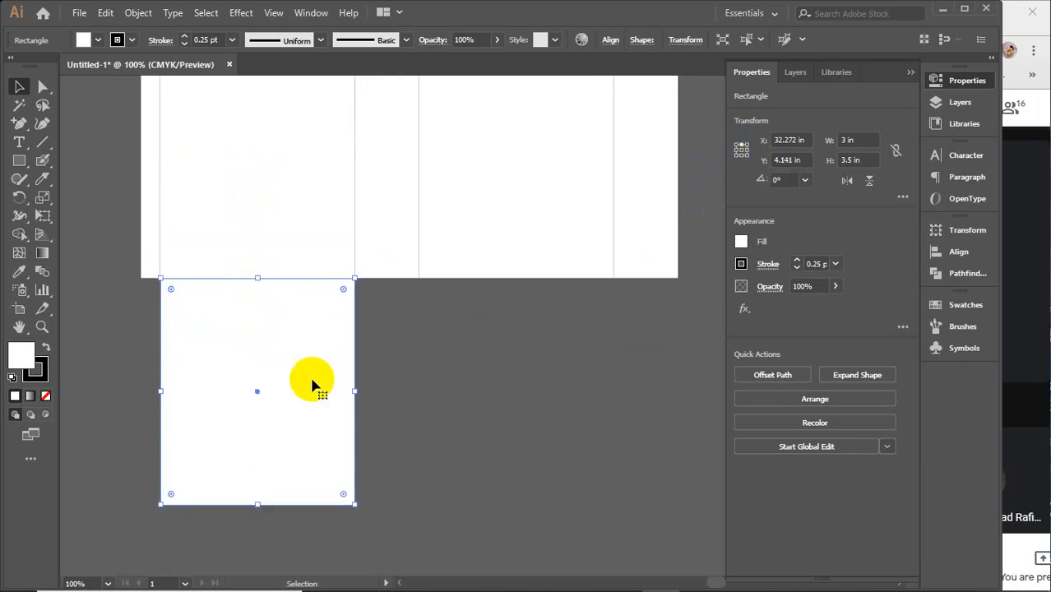
{"action": "left_click", "coordinate": [376, 220]}
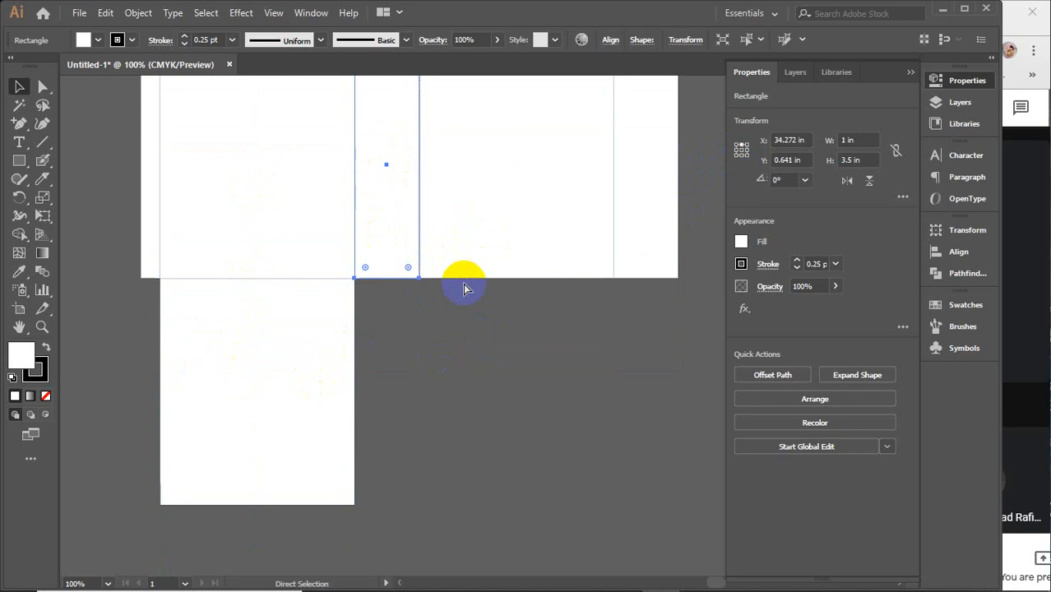
{"action": "key", "text": "ctrl+z"}
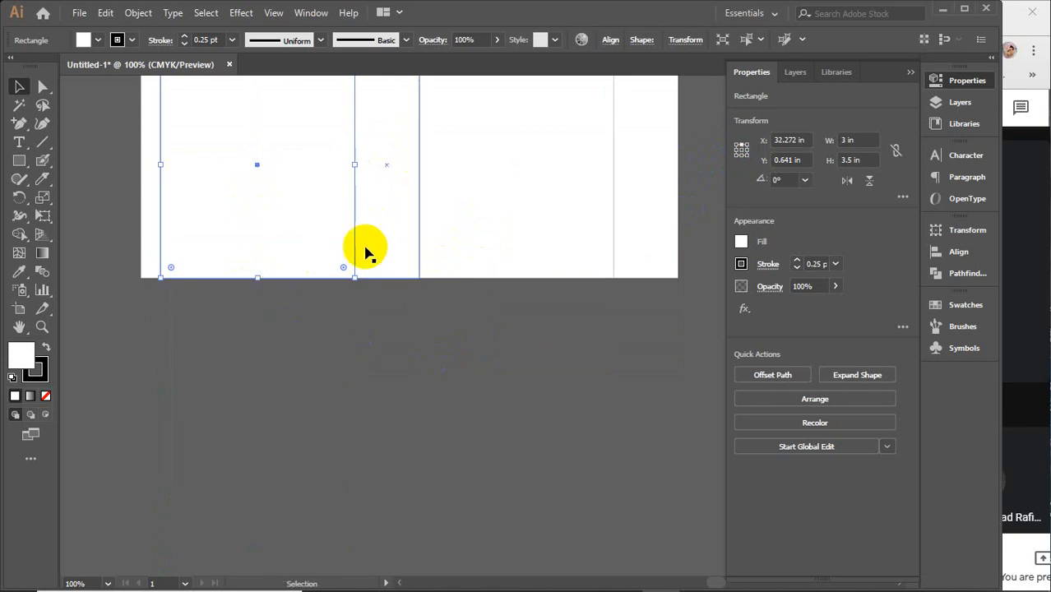
Duplicate all four main body panels together, excluding the narrow glue tab, directly below their lower edges
{"action": "left_click", "coordinate": [370, 245], "text": "shift"}
{"action": "left_click", "coordinate": [493, 226], "text": "shift"}
{"action": "left_click", "coordinate": [631, 220], "text": "shift"}
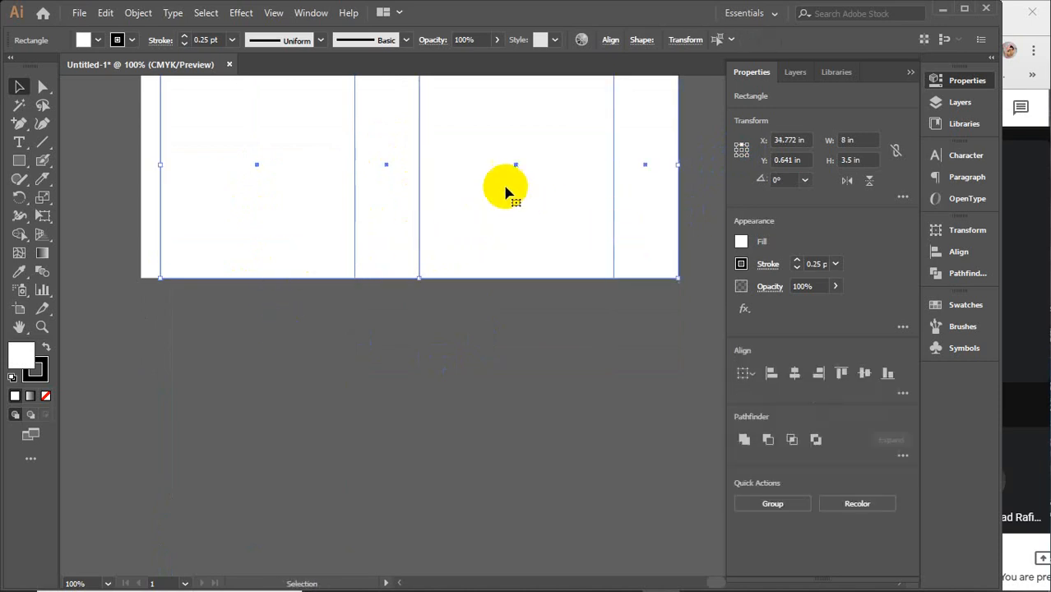
{"action": "left_click_drag", "start_coordinate": [470, 133], "coordinate": [464, 360]}
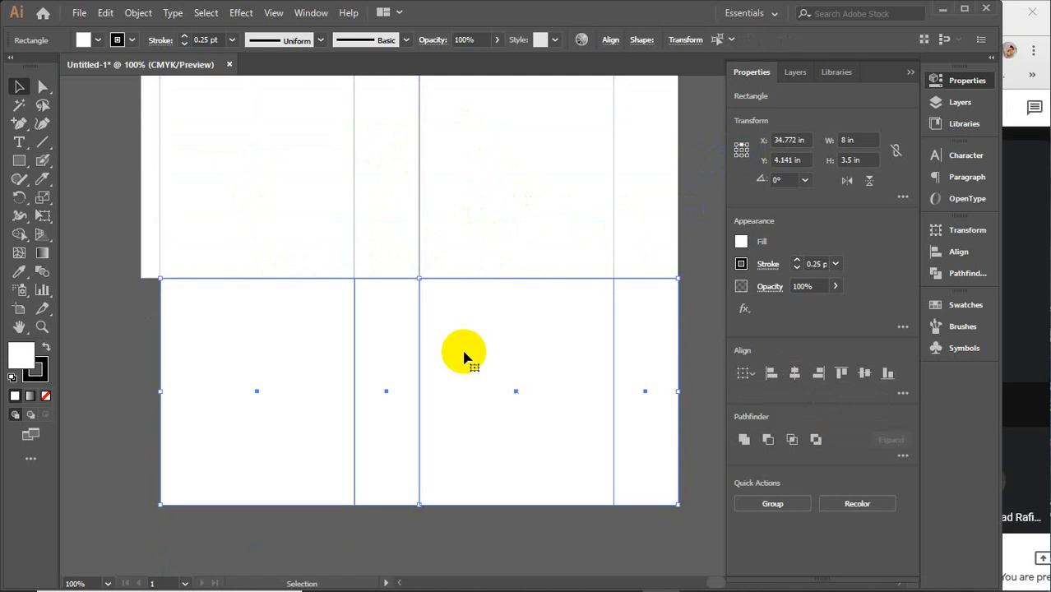
{"action": "scroll", "coordinate": [463, 356], "scroll_direction": "down", "scroll_amount": 1}
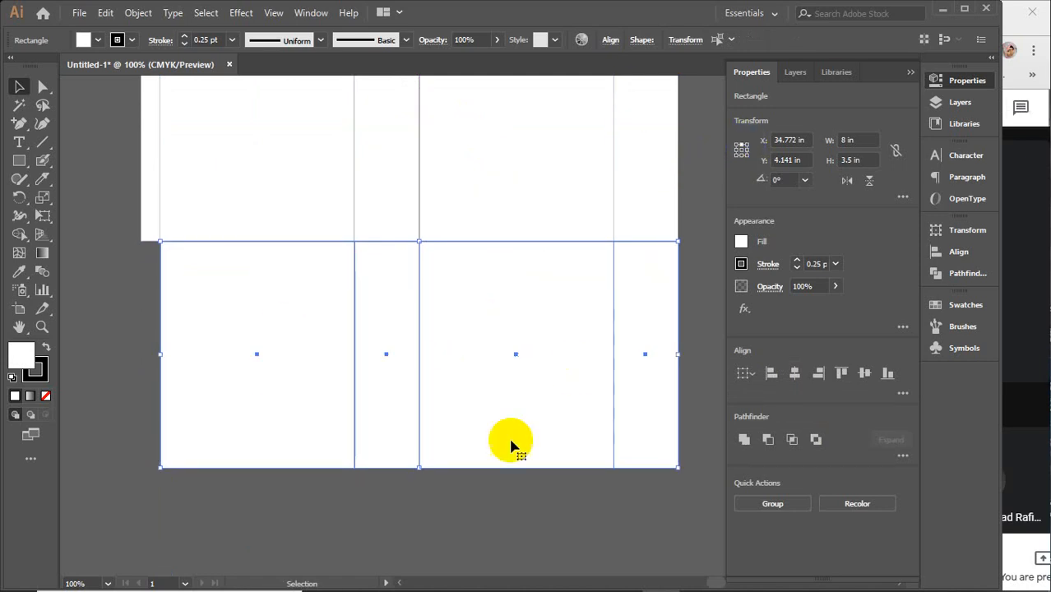
{"action": "left_click", "coordinate": [443, 495]}
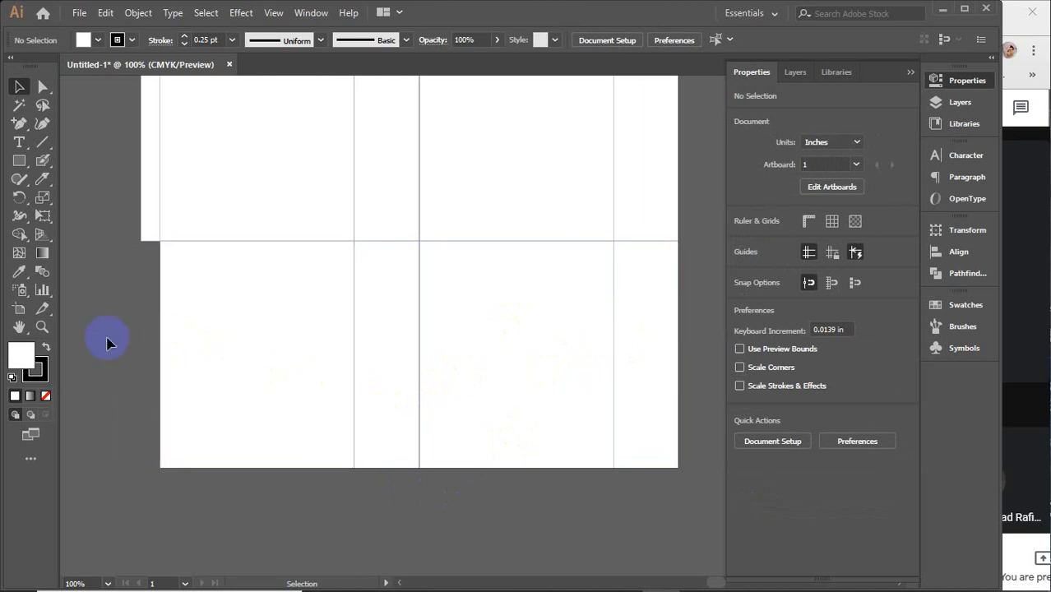
Set the height of the four duplicated lower panels to 1 in, keeping their top edges fixed
{"action": "left_click_drag", "start_coordinate": [107, 338], "coordinate": [658, 413]}
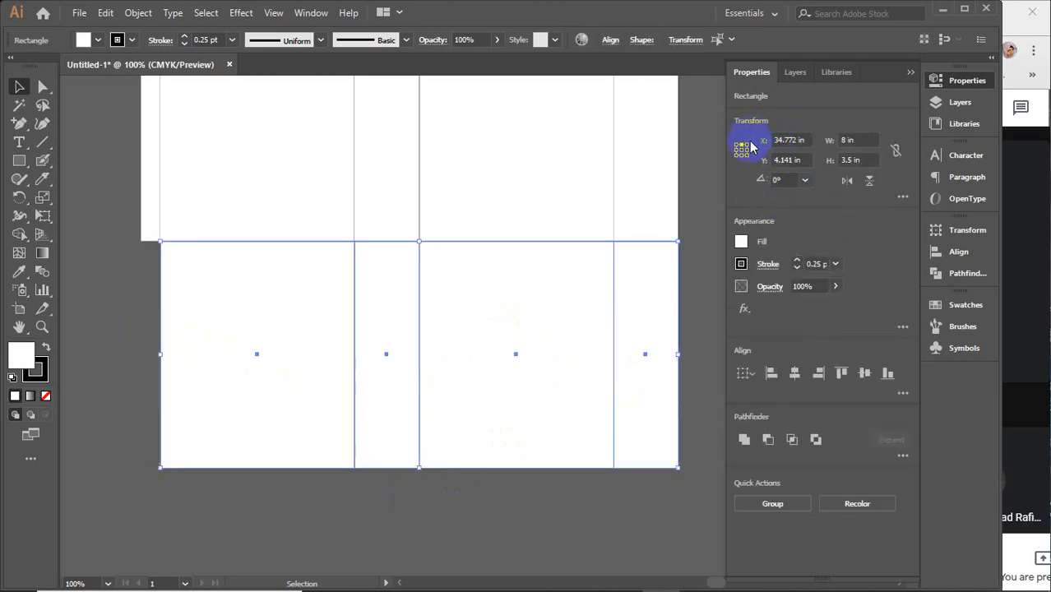
{"action": "left_click", "coordinate": [867, 160]}
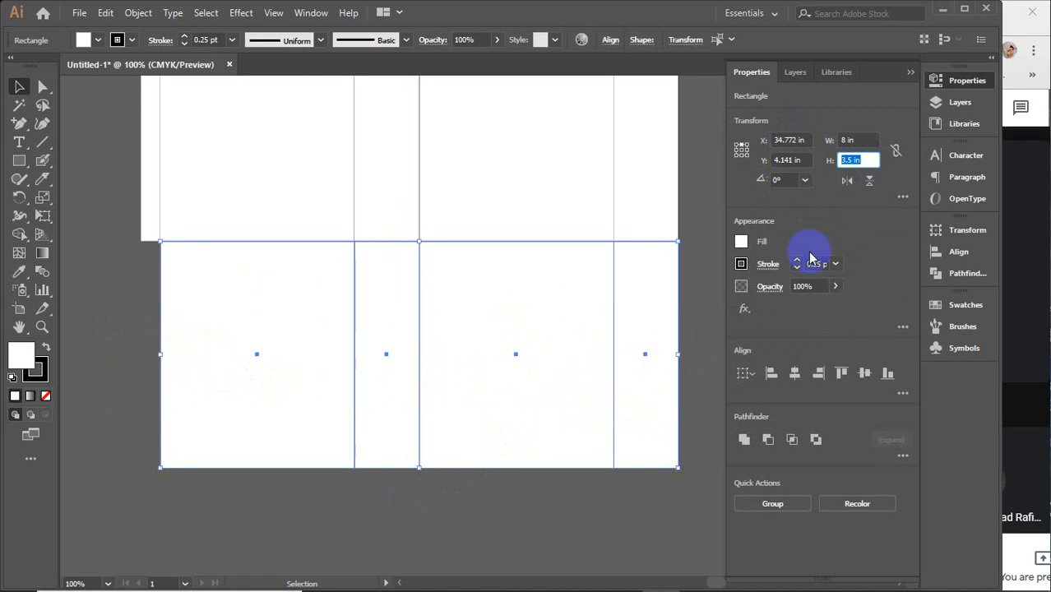
{"action": "key", "text": "Return"}
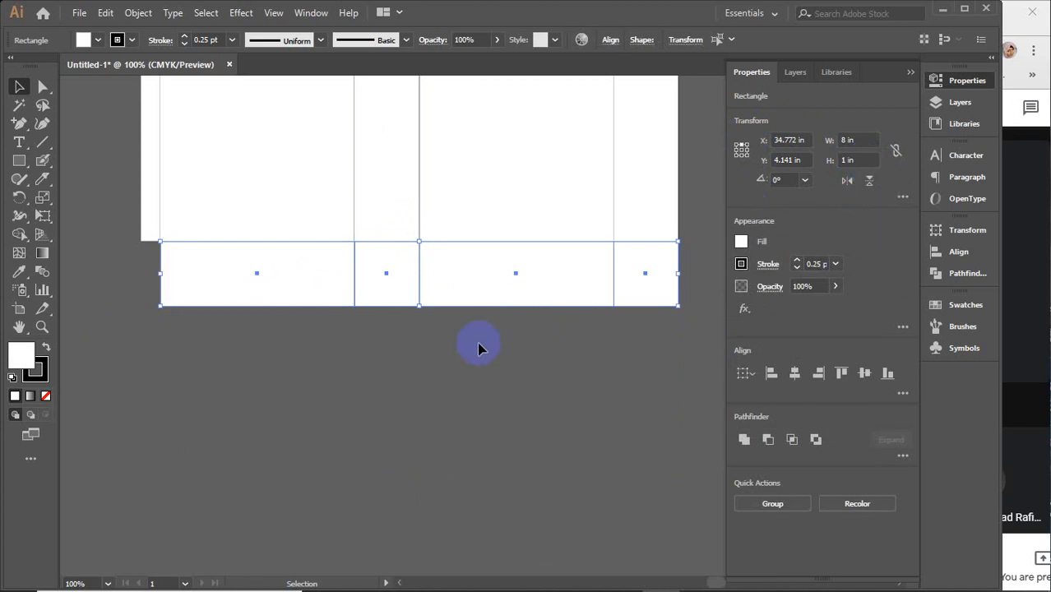
{"action": "left_click", "coordinate": [480, 348]}
{"action": "left_click", "coordinate": [269, 272]}
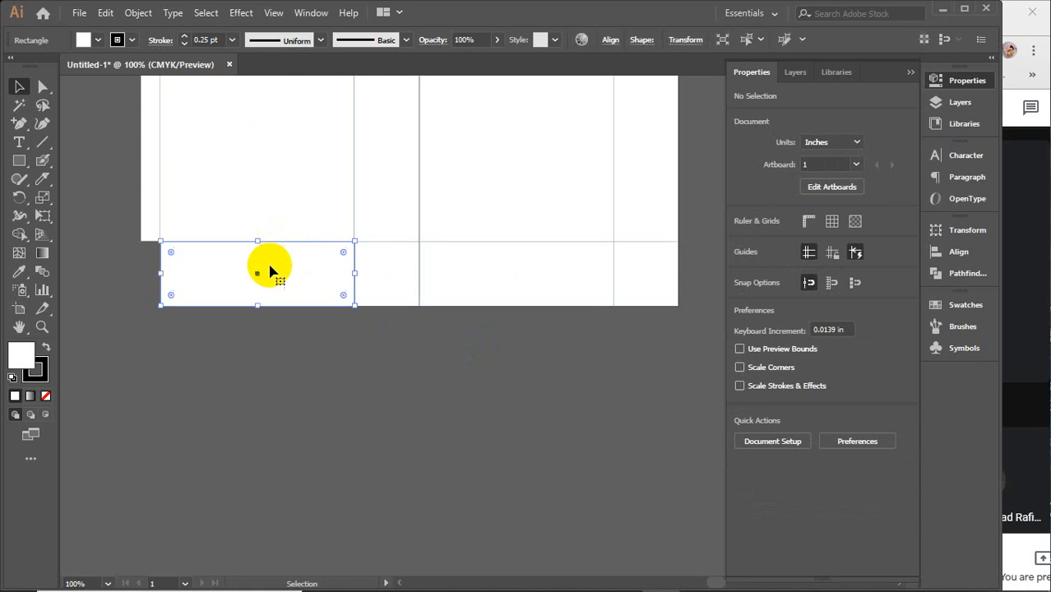
{"action": "left_click", "coordinate": [380, 186]}
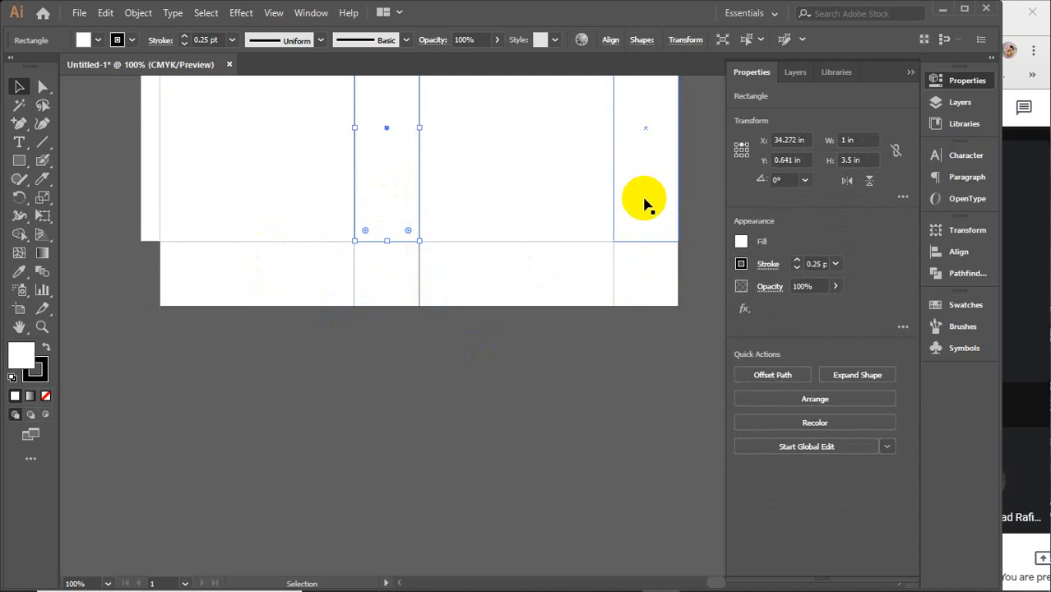
{"action": "left_click", "coordinate": [457, 360]}
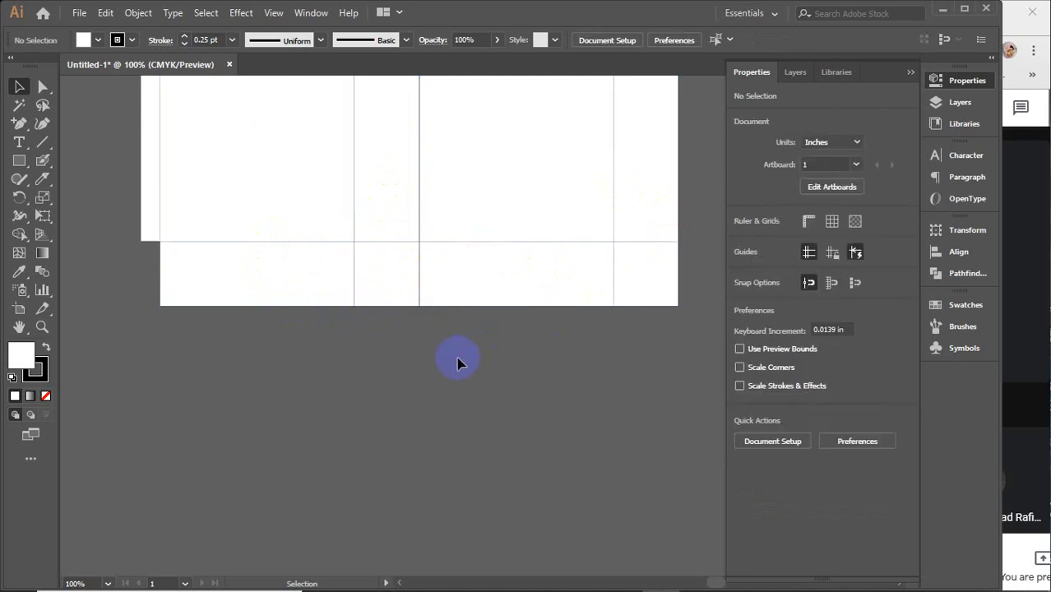
Draw a rectangle about 1.6 in by 0.48 in overlapping the lower edge of the first 3 in wide bottom flap
{"action": "left_click", "coordinate": [246, 271]}
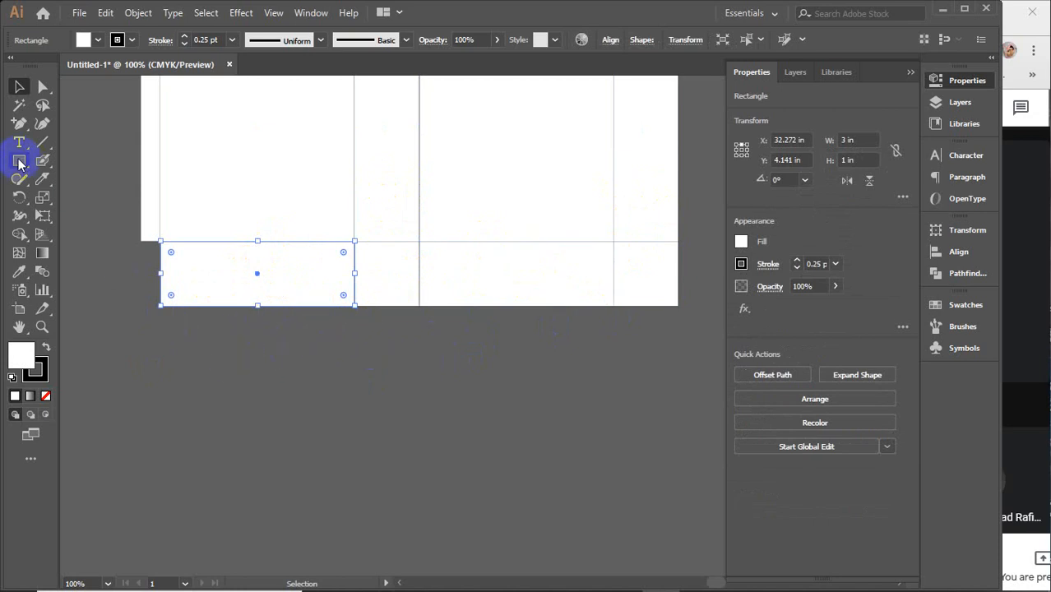
{"action": "left_click_drag", "start_coordinate": [18, 164], "coordinate": [90, 163]}
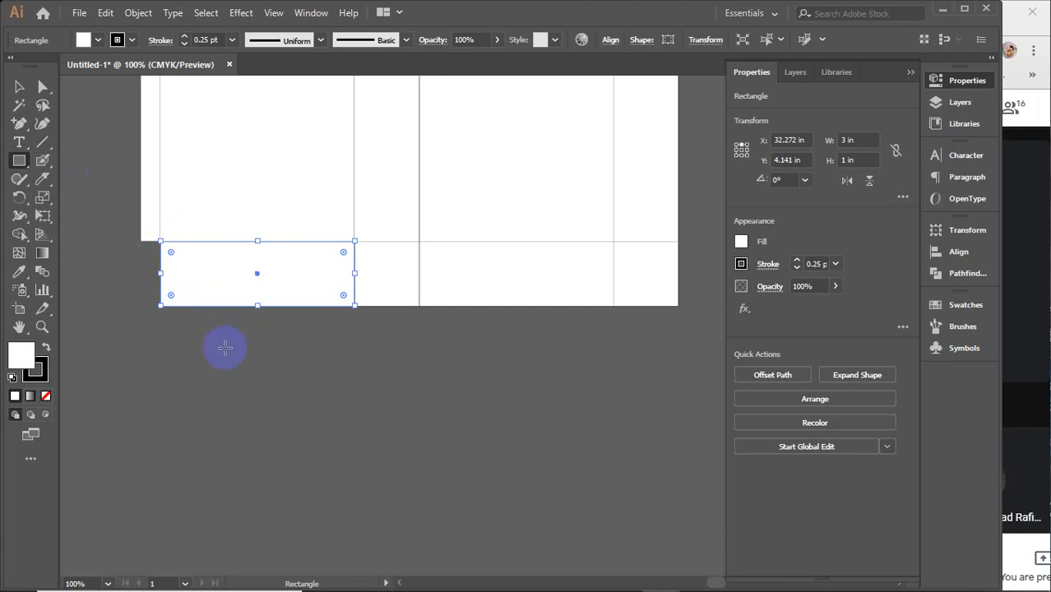
{"action": "left_click_drag", "start_coordinate": [201, 292], "coordinate": [306, 321]}
{"action": "key", "text": "v"}
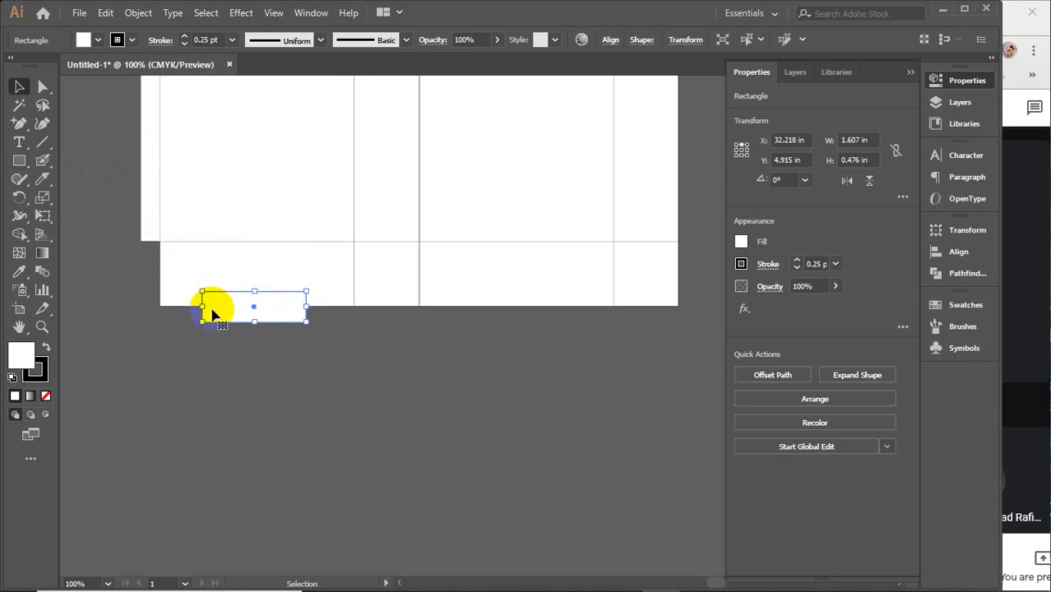
Center the small rectangle horizontally on the first 3 in wide bottom flap
{"action": "scroll", "coordinate": [245, 298], "scroll_direction": "up", "scroll_amount": 1}
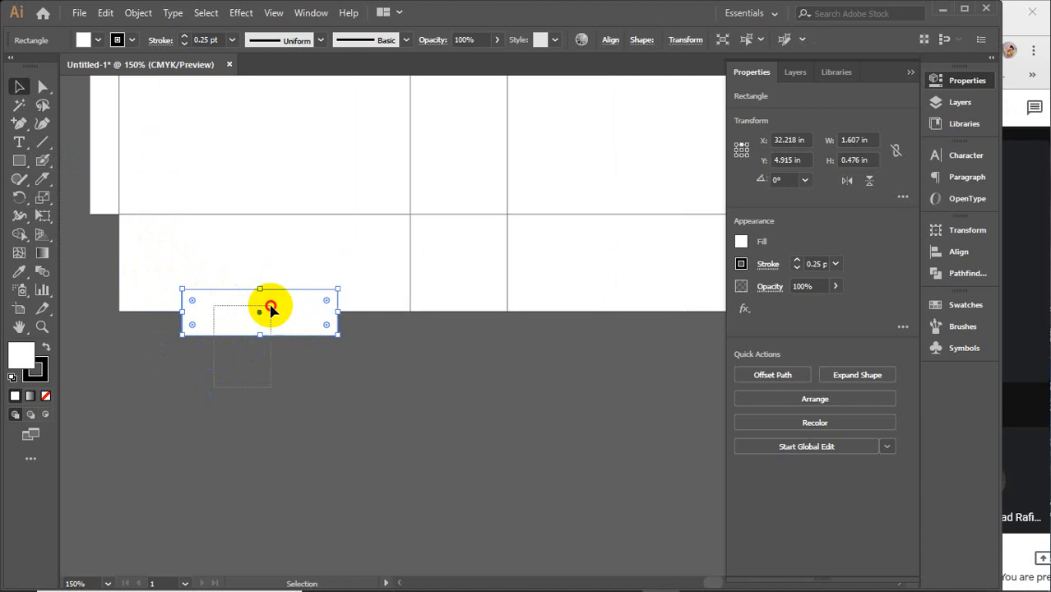
{"action": "left_click", "coordinate": [214, 244], "text": "shift"}
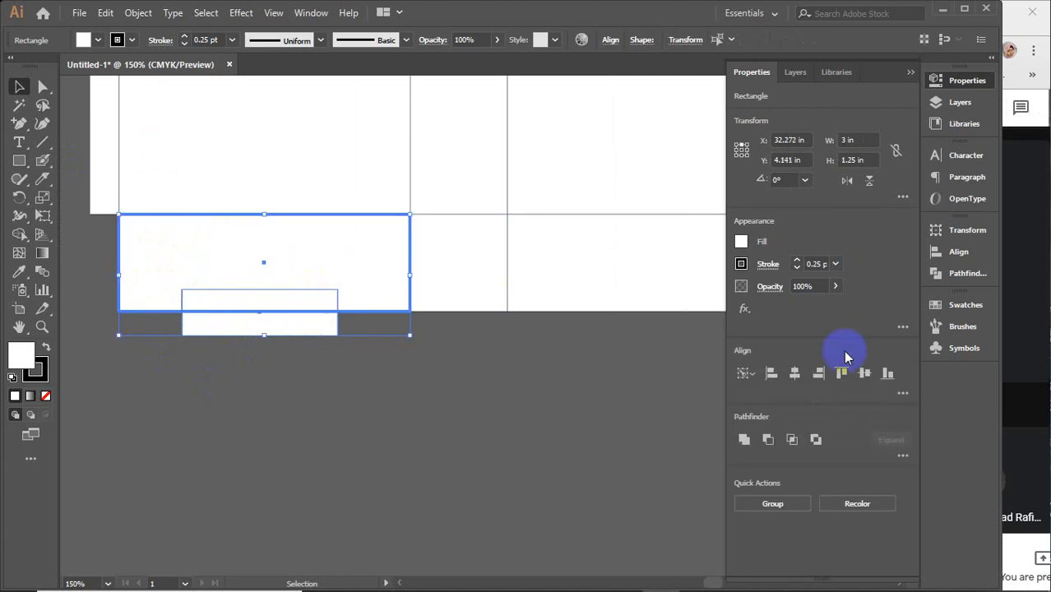
{"action": "left_click", "coordinate": [272, 417]}
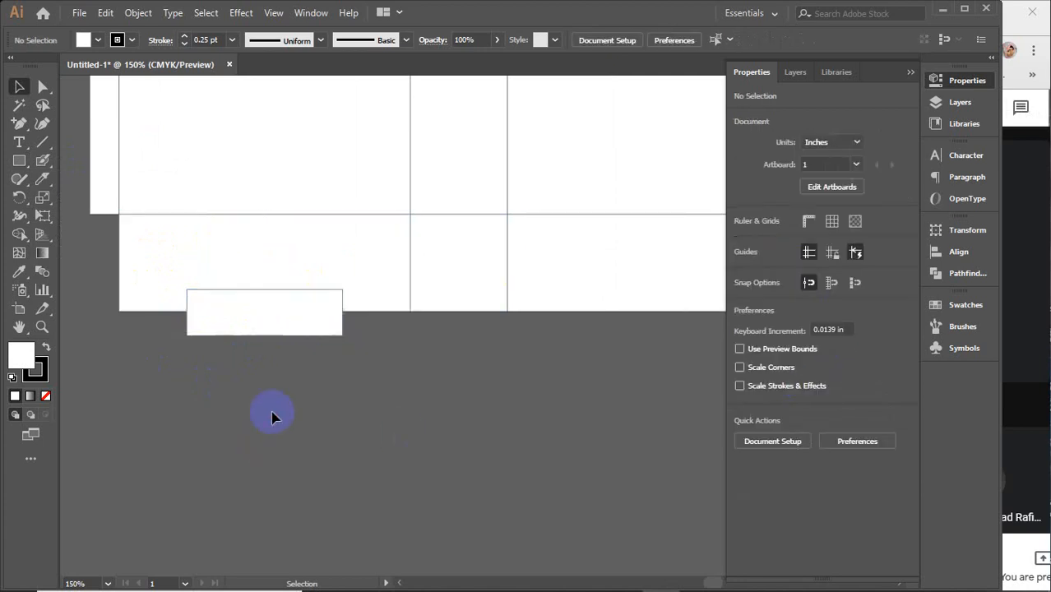
Duplicate the small rectangle horizontally to the same centered position on the second 3 in wide bottom flap
{"action": "left_click", "coordinate": [260, 327]}
{"action": "scroll", "coordinate": [256, 317], "scroll_direction": "down", "scroll_amount": 1}
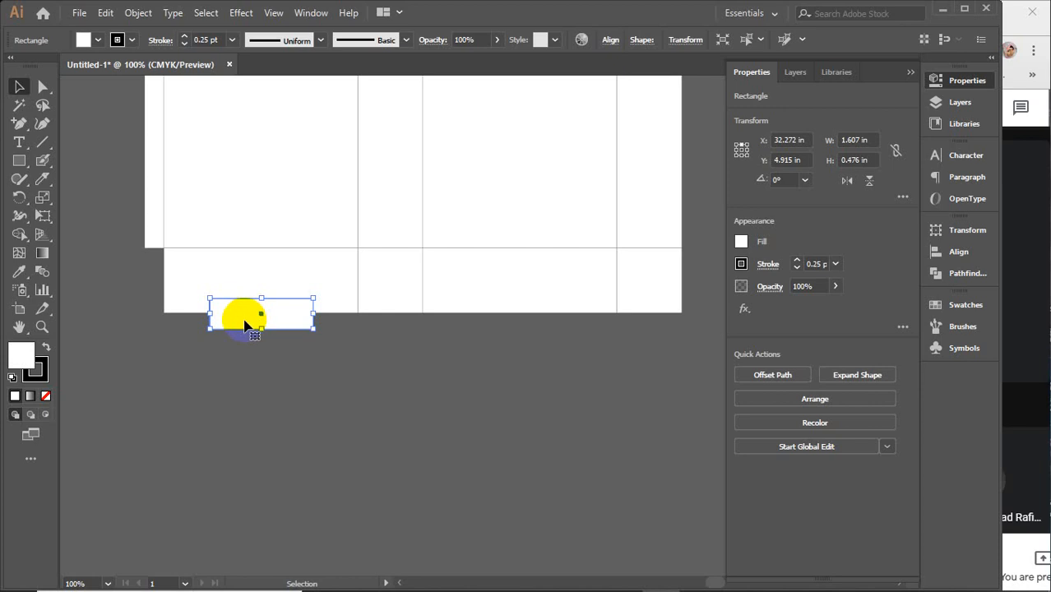
{"action": "left_click_drag", "start_coordinate": [241, 327], "coordinate": [503, 329]}
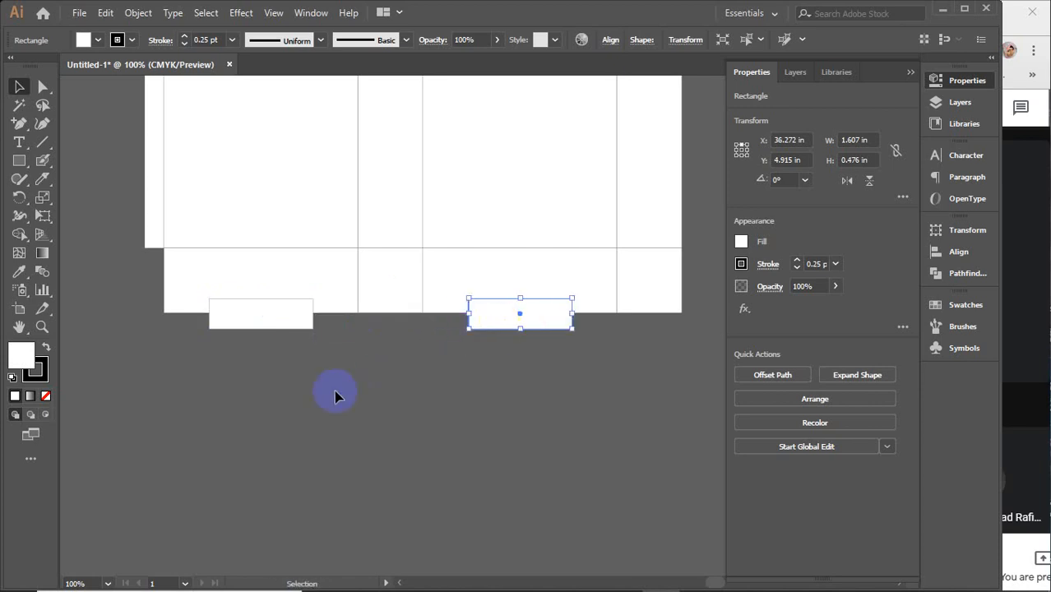
Merge the copied rectangle with the second 3 in wide bottom flap using Shape Builder to form a protruding tab
{"action": "left_click", "coordinate": [499, 281], "text": "shift"}
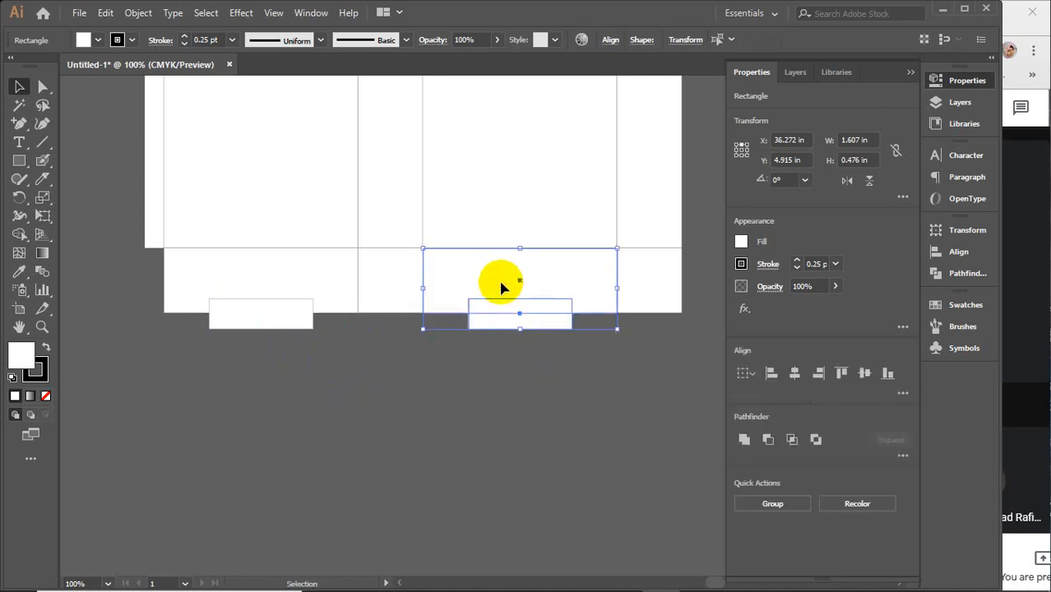
{"action": "left_click", "coordinate": [19, 235]}
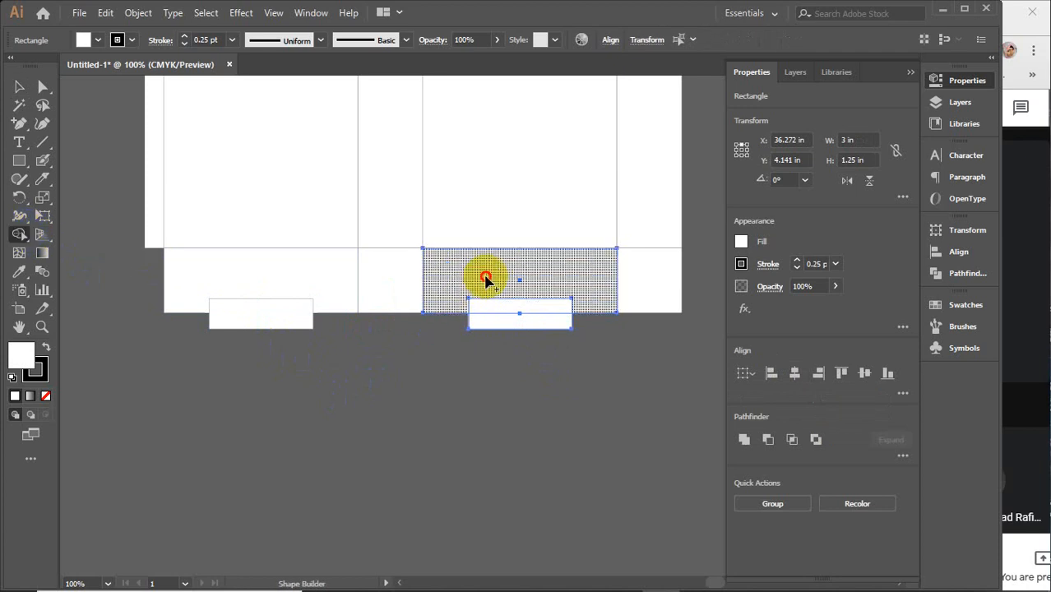
{"action": "left_click_drag", "start_coordinate": [484, 277], "coordinate": [506, 326]}
{"action": "key", "text": "v"}
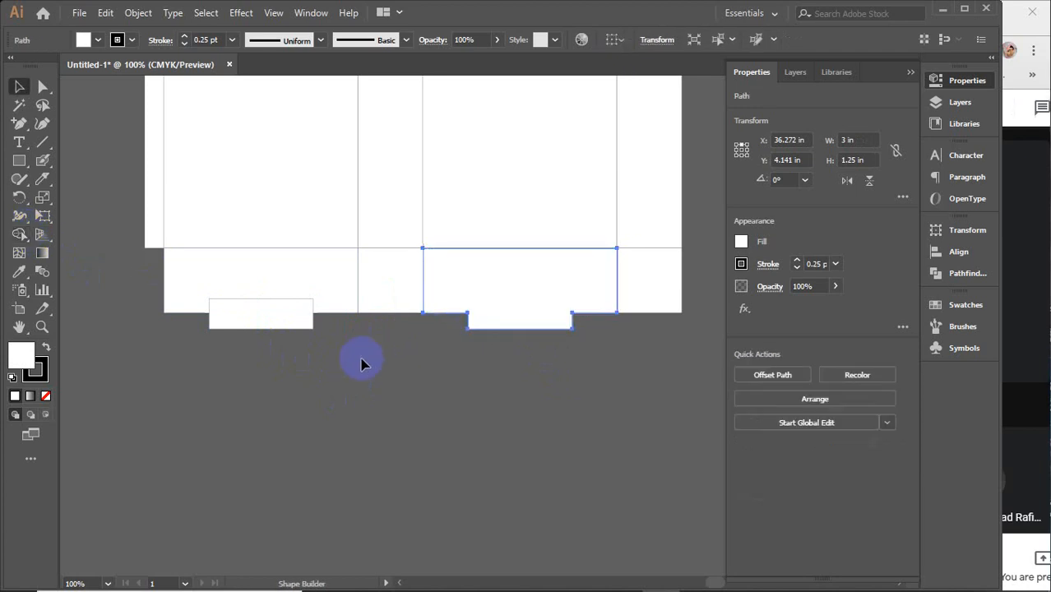
Cut the small rectangle out of the first 3 in wide bottom flap using Shape Builder to form a matching notch
{"action": "mouse_move", "coordinate": [292, 350]}
{"action": "left_mouse_down"}
{"action": "mouse_move", "coordinate": [251, 277]}
{"action": "mouse_move", "coordinate": [166, 260]}
{"action": "mouse_move", "coordinate": [174, 294]}
{"action": "mouse_move", "coordinate": [242, 340]}
{"action": "mouse_move", "coordinate": [245, 313]}
{"action": "left_mouse_up"}
{"action": "left_click", "coordinate": [24, 235]}
{"action": "left_click", "coordinate": [18, 87]}
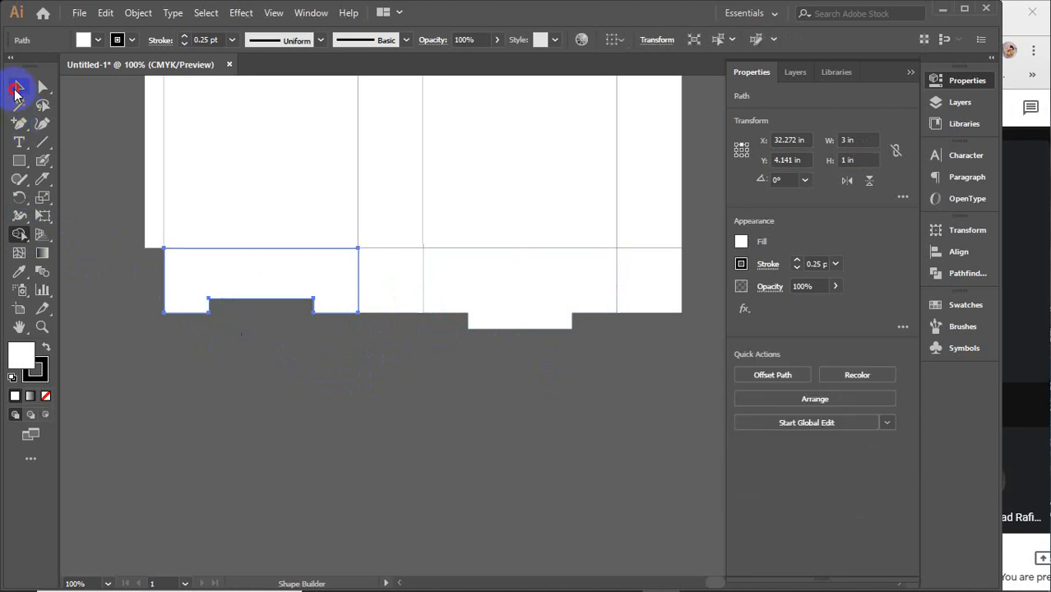
{"action": "left_click", "coordinate": [298, 369]}
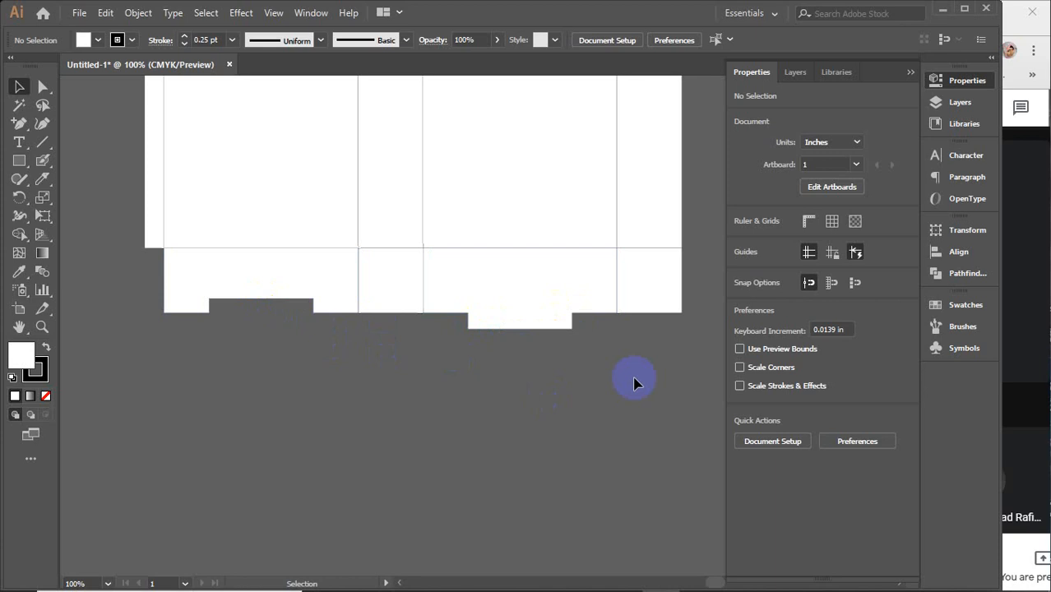
Replace all the bottom flaps with a copy of the first 3 in wide panel directly below it, set to 1 in high
{"action": "left_click_drag", "start_coordinate": [666, 331], "coordinate": [230, 294]}
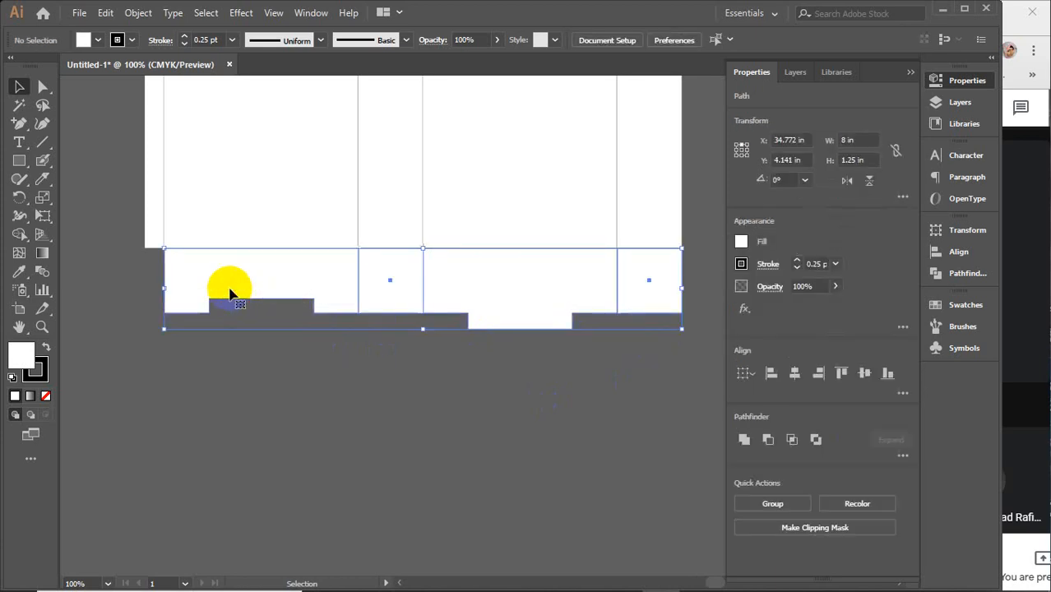
{"action": "key", "text": "Delete"}
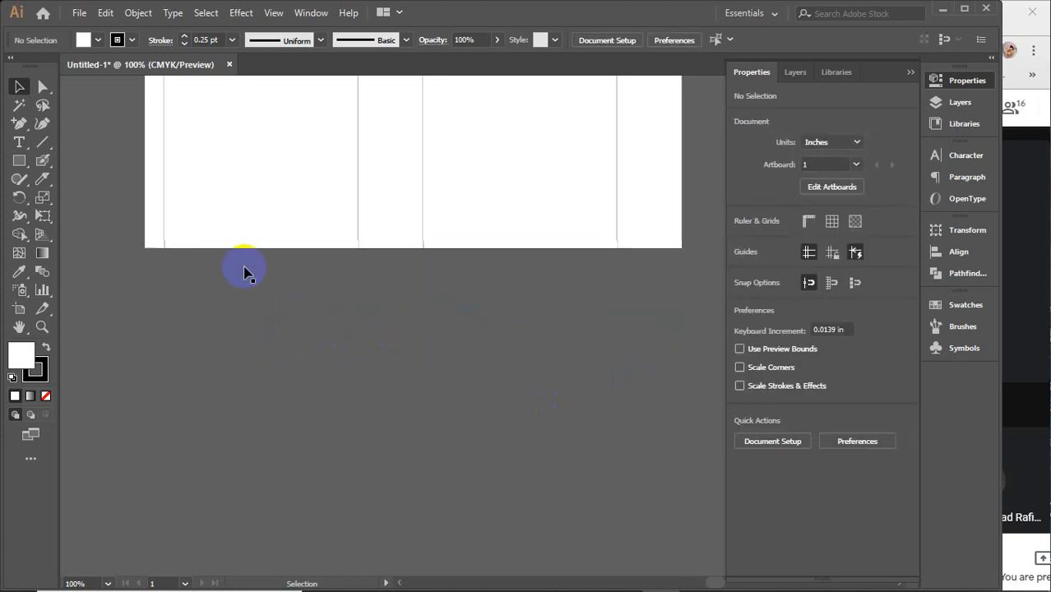
{"action": "left_click", "coordinate": [292, 177]}
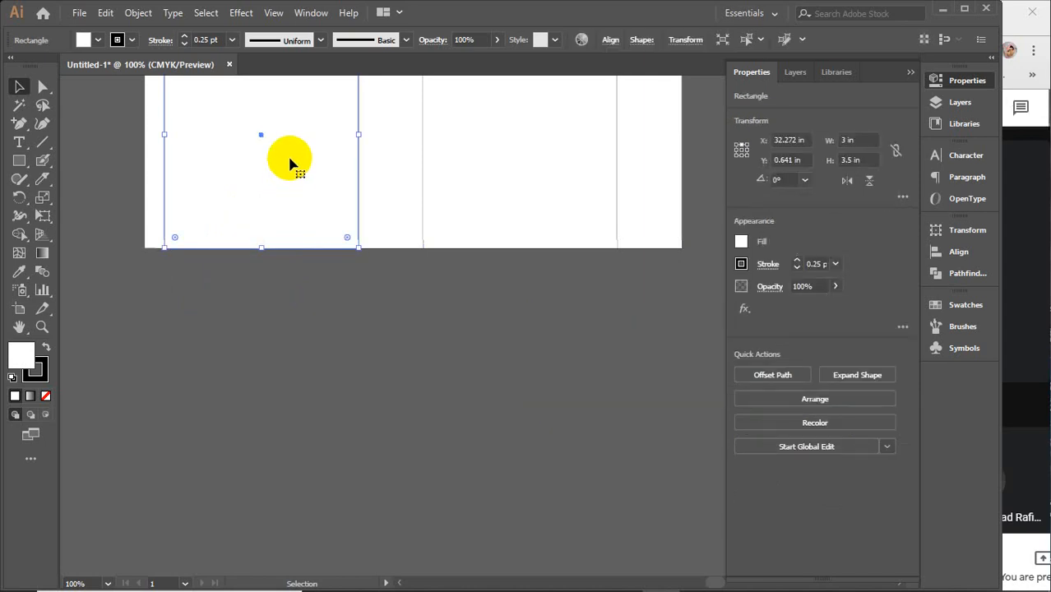
{"action": "left_click", "coordinate": [306, 104]}
{"action": "left_click_drag", "start_coordinate": [296, 265], "coordinate": [293, 334]}
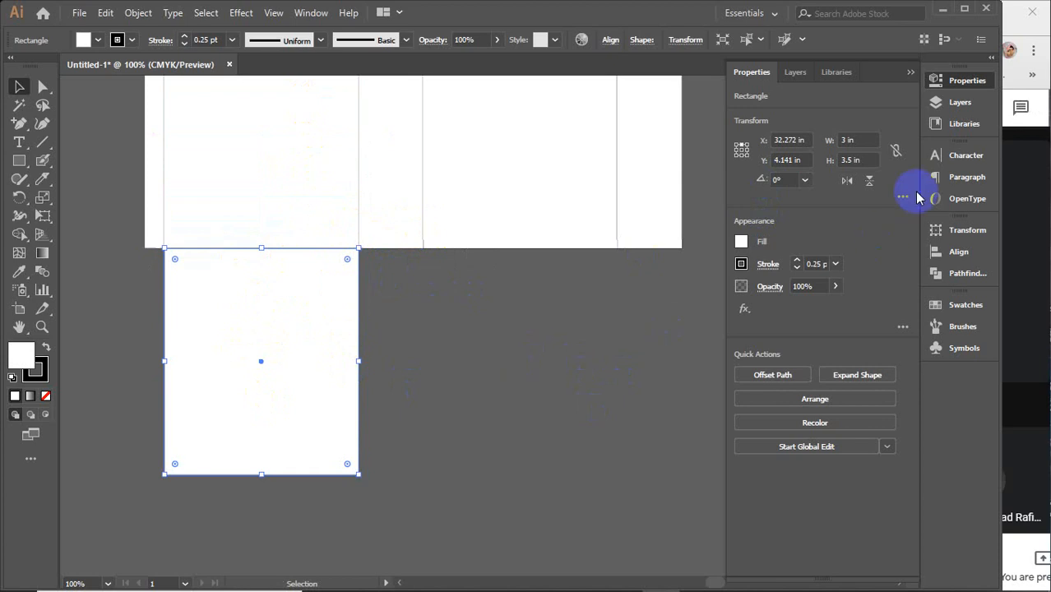
{"action": "left_click_drag", "start_coordinate": [871, 160], "coordinate": [825, 168]}
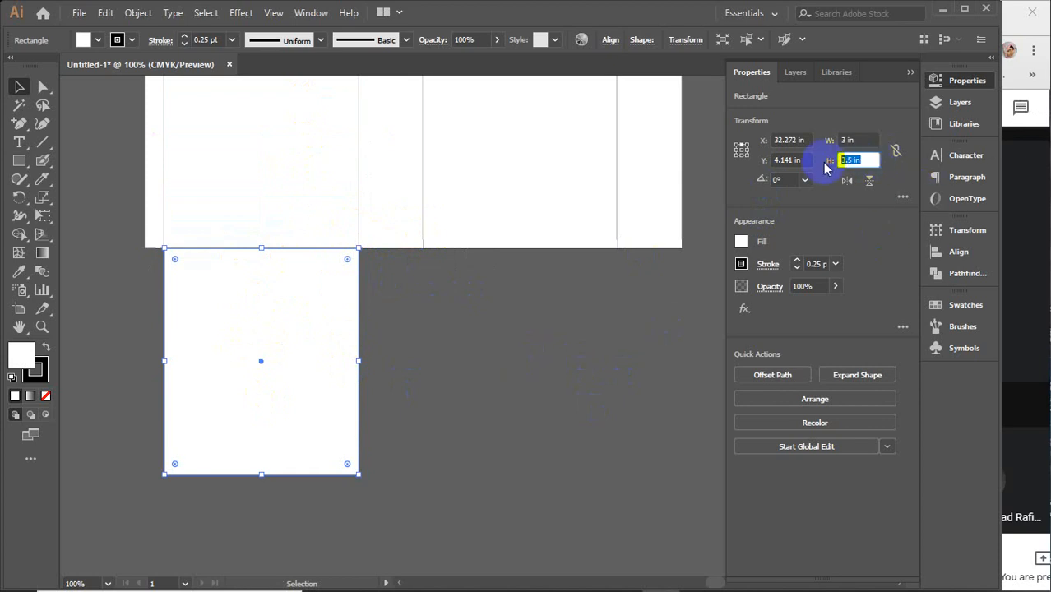
{"action": "key", "text": "Return"}
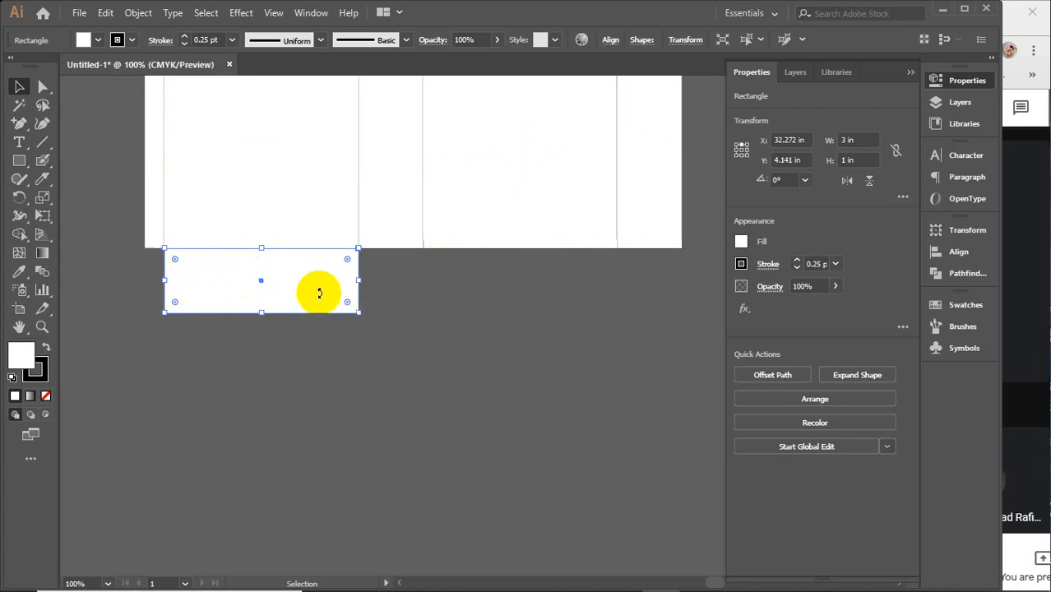
Duplicate the 1 in high bottom flap horizontally to sit below the second 3 in wide panel
{"action": "left_click", "coordinate": [15, 165]}
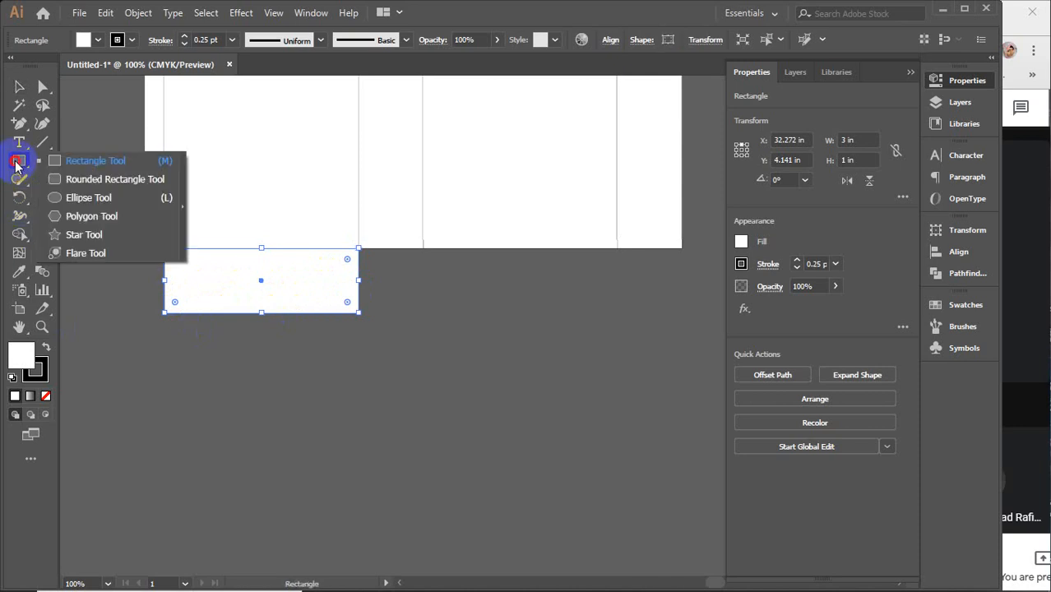
{"action": "left_click", "coordinate": [19, 86]}
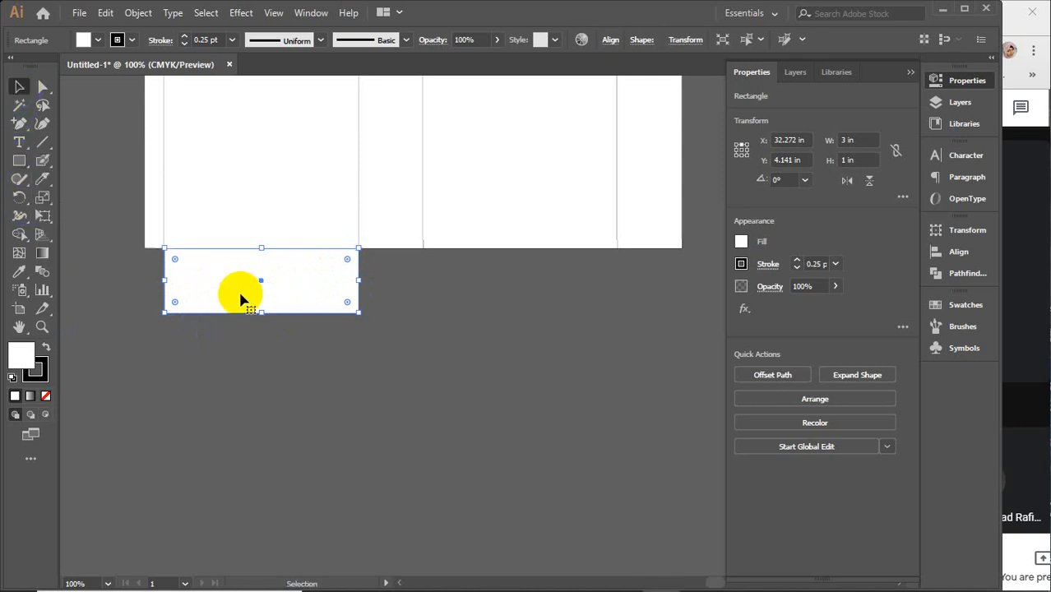
{"action": "left_click_drag", "start_coordinate": [217, 294], "coordinate": [477, 302]}
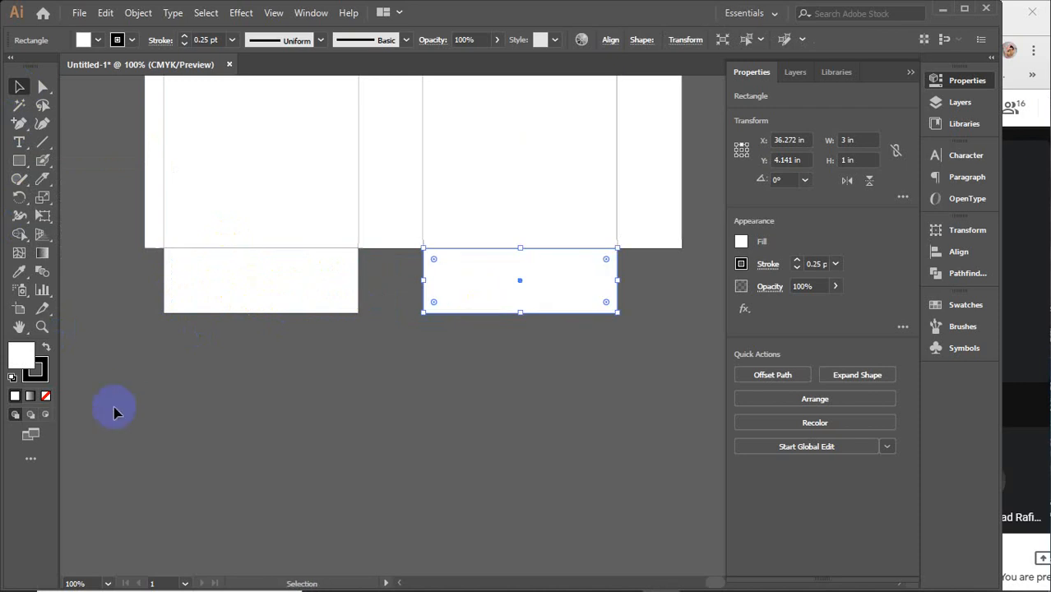
{"action": "left_click", "coordinate": [99, 265]}
Draw a rectangle about 1.73 by 0.83 in on the first bottom flap and nudge it down to straddle the flap's lower edge evenly
{"action": "left_click", "coordinate": [19, 161]}
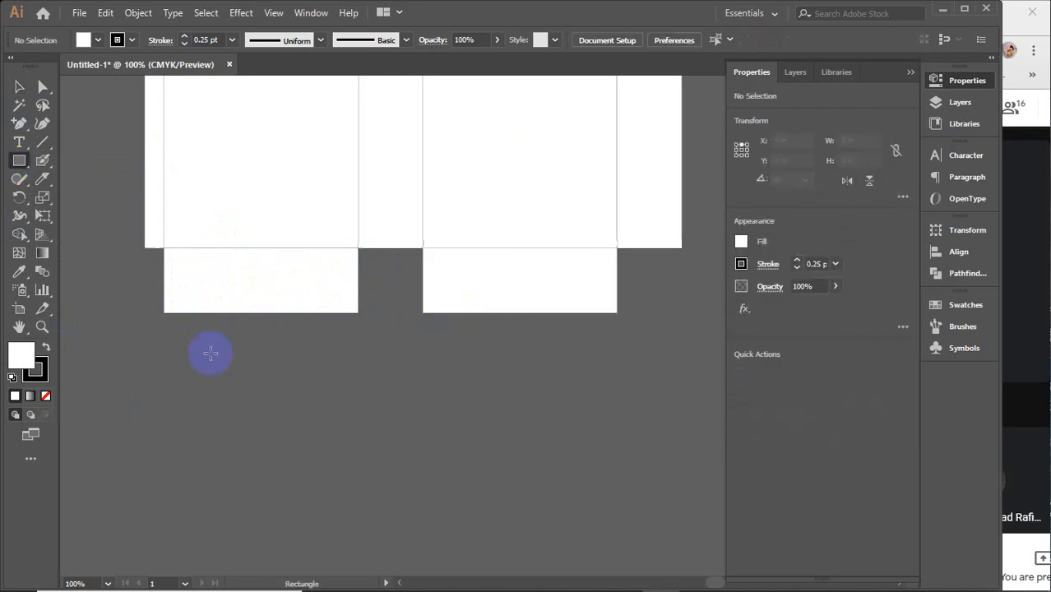
{"action": "left_click_drag", "start_coordinate": [314, 334], "coordinate": [203, 279]}
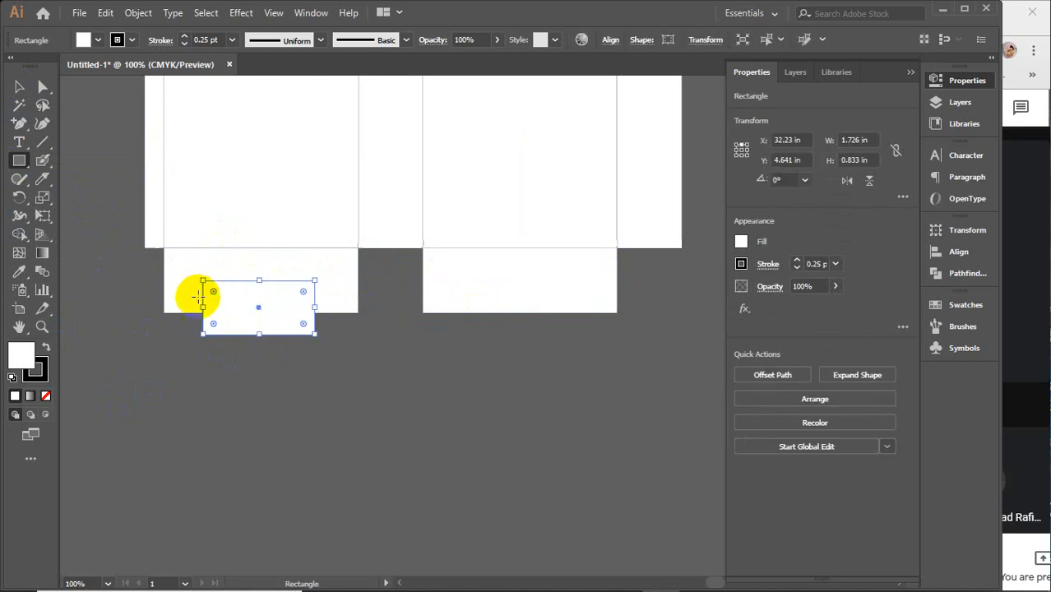
{"action": "left_click", "coordinate": [21, 88]}
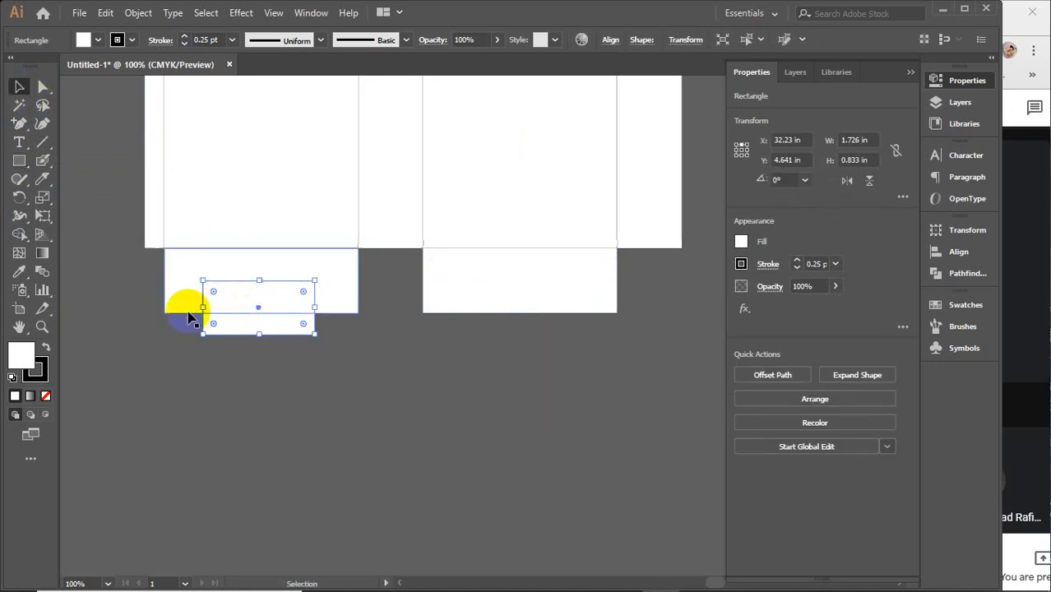
{"action": "key", "text": "Down"}
{"action": "key", "text": "Down"}
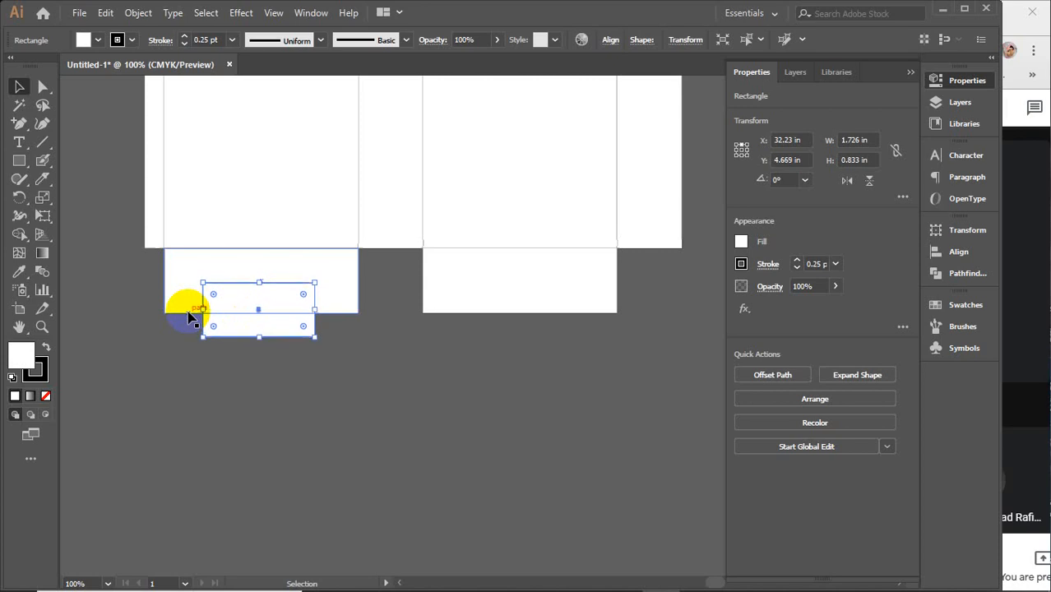
{"action": "key", "text": "Down"}
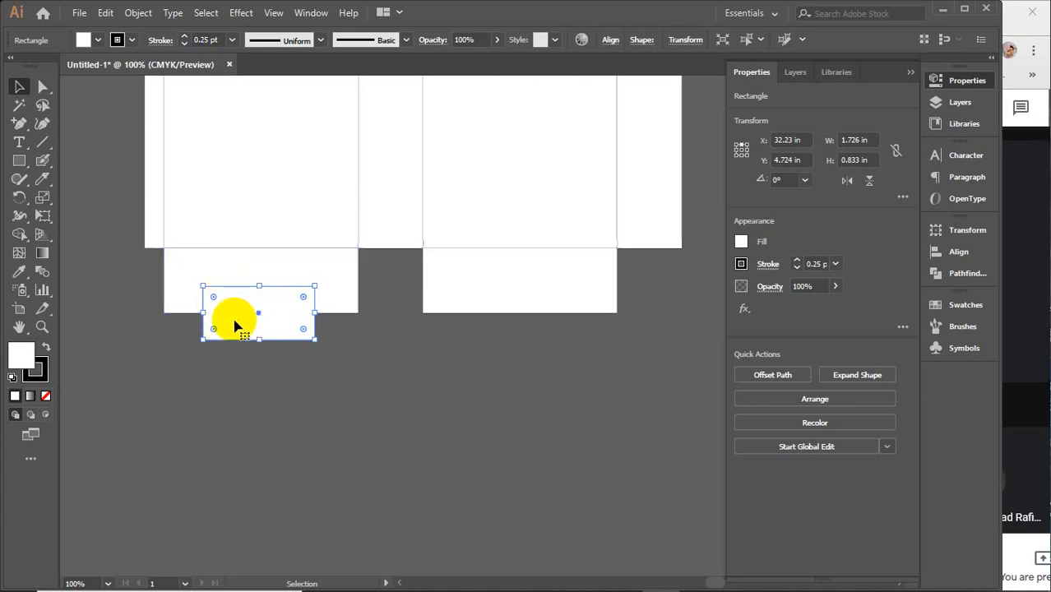
Duplicate the small rectangle horizontally to the matching position on the second bottom flap
{"action": "left_click", "coordinate": [511, 298]}
{"action": "key", "text": "Delete"}
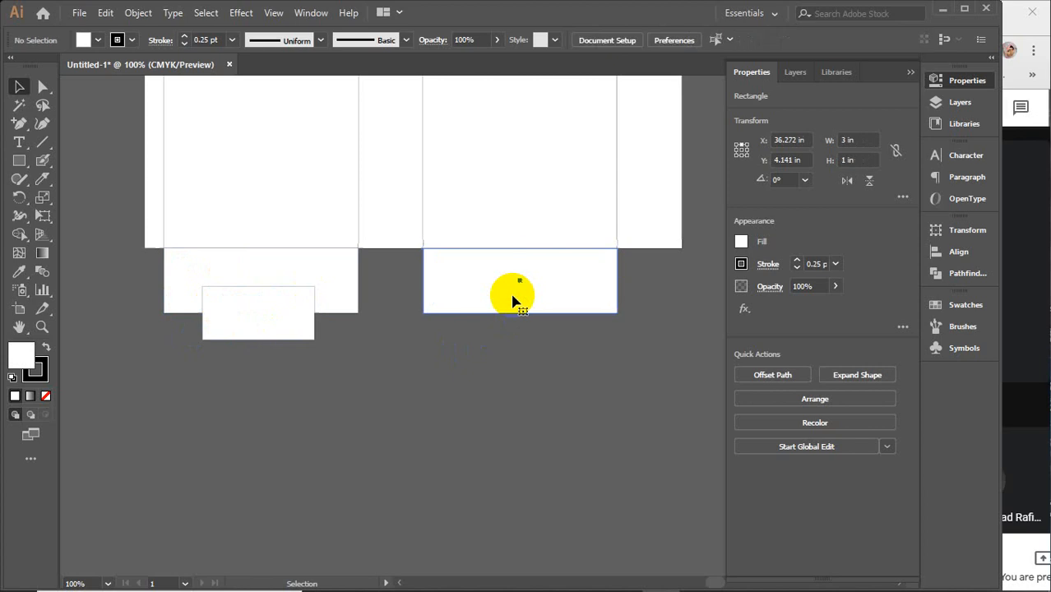
{"action": "left_click_drag", "start_coordinate": [349, 321], "coordinate": [513, 290]}
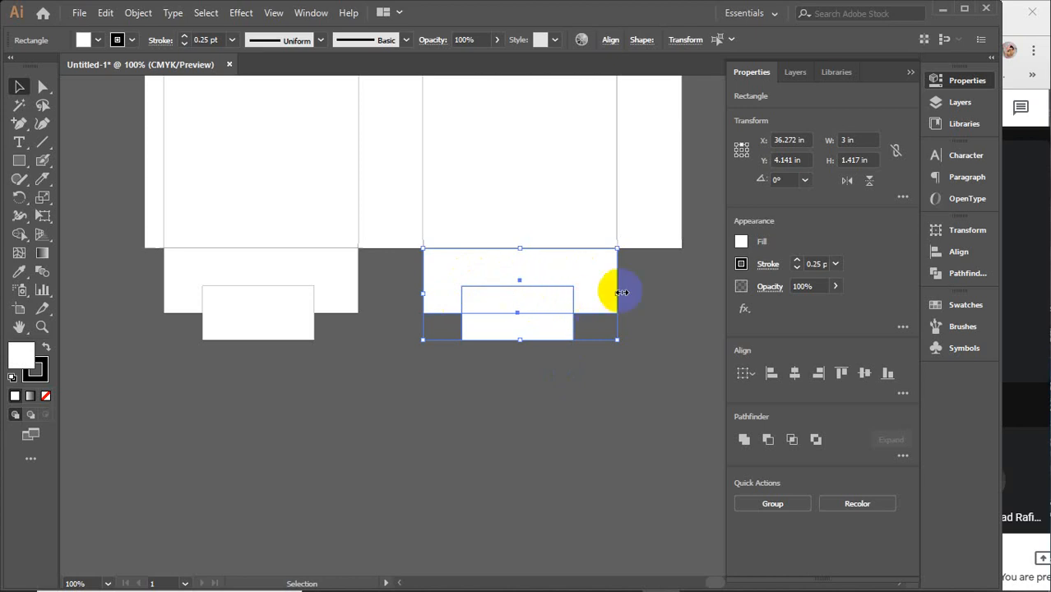
Draw a horizontal line about 3.51 in long across the second bottom flap, level with the small rectangle's upper edge
{"action": "left_click", "coordinate": [41, 147]}
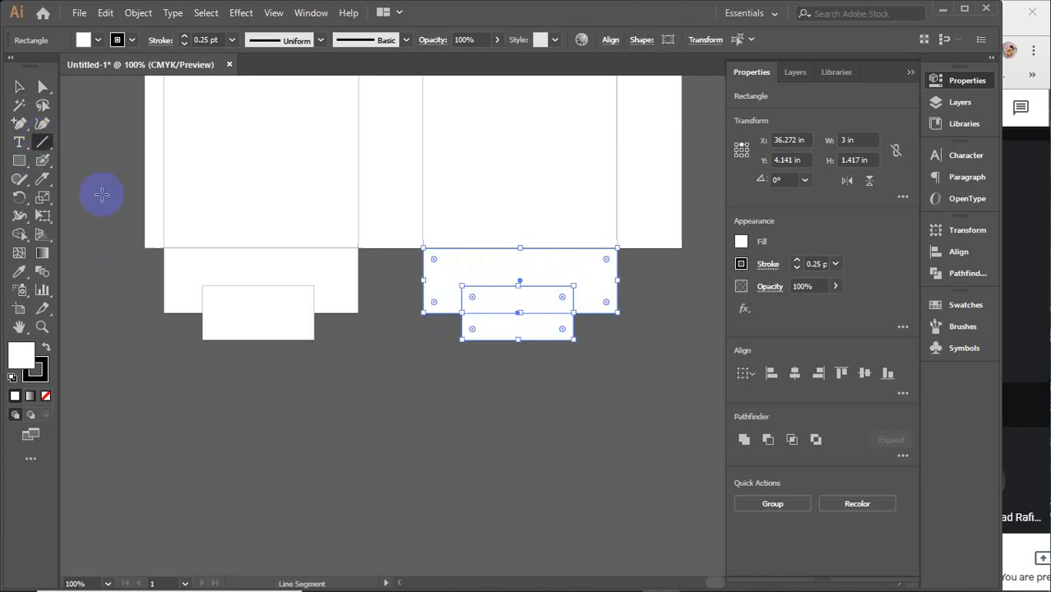
{"action": "left_click_drag", "start_coordinate": [446, 286], "coordinate": [413, 284]}
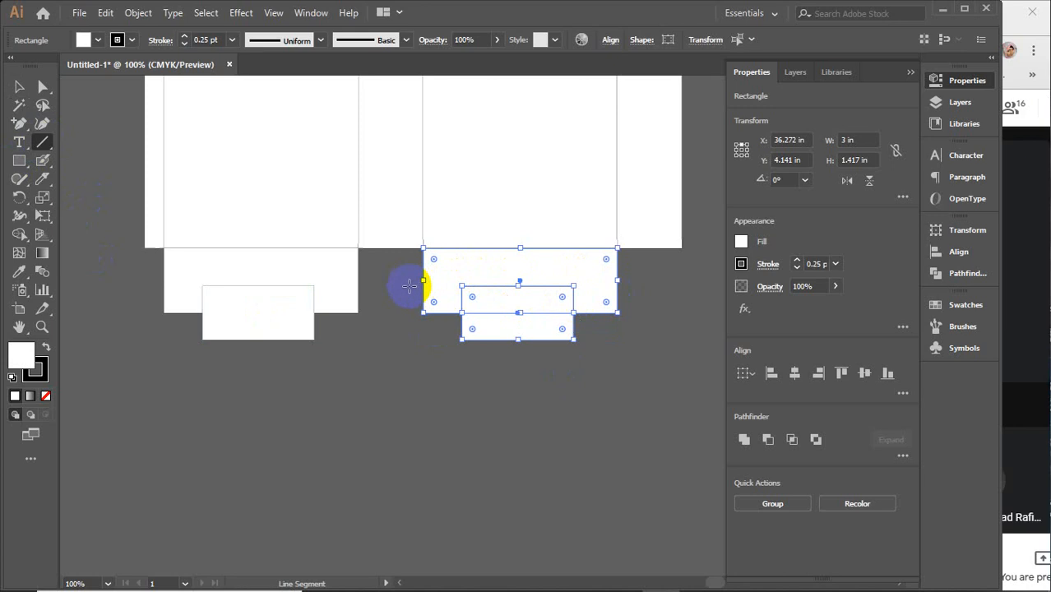
{"action": "left_click_drag", "start_coordinate": [410, 285], "coordinate": [637, 285]}
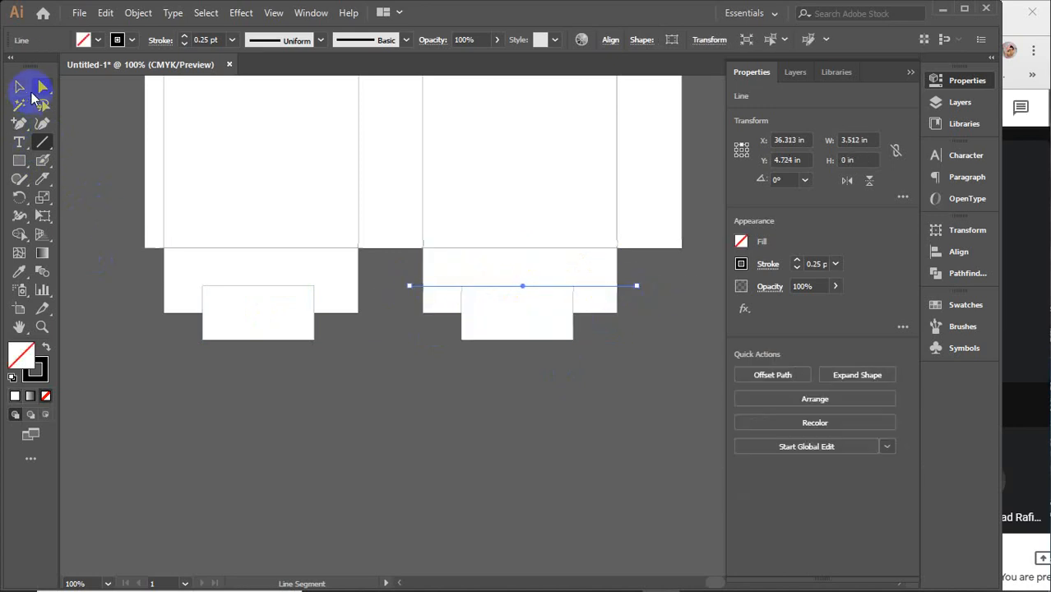
Cut the small rectangle out of the first bottom flap with Shape Builder to form a deep notch
{"action": "left_click", "coordinate": [22, 89]}
{"action": "left_click", "coordinate": [314, 421]}
{"action": "left_click_drag", "start_coordinate": [324, 400], "coordinate": [242, 286]}
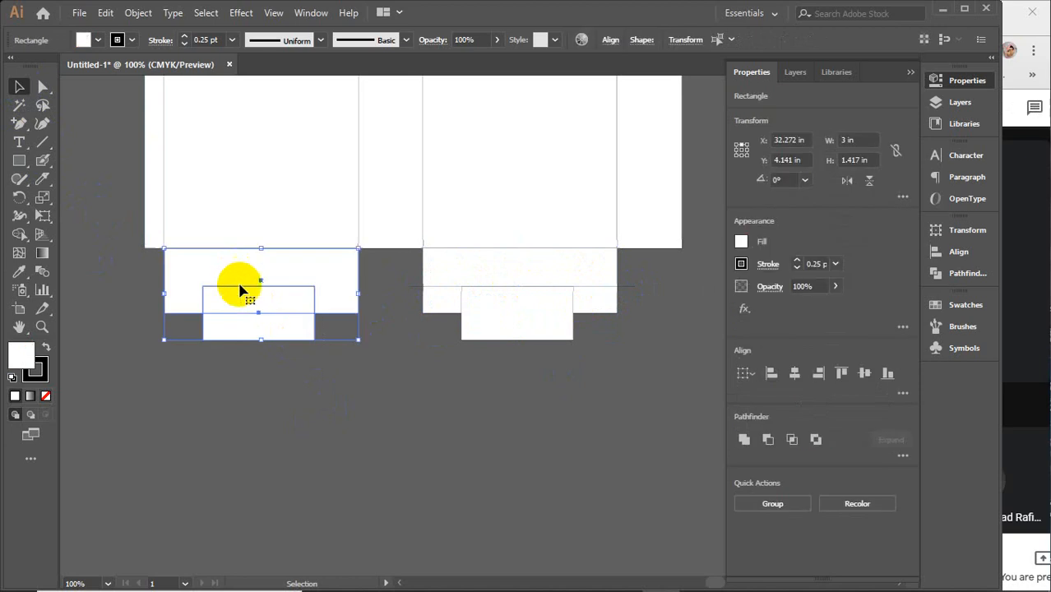
{"action": "left_click", "coordinate": [18, 238]}
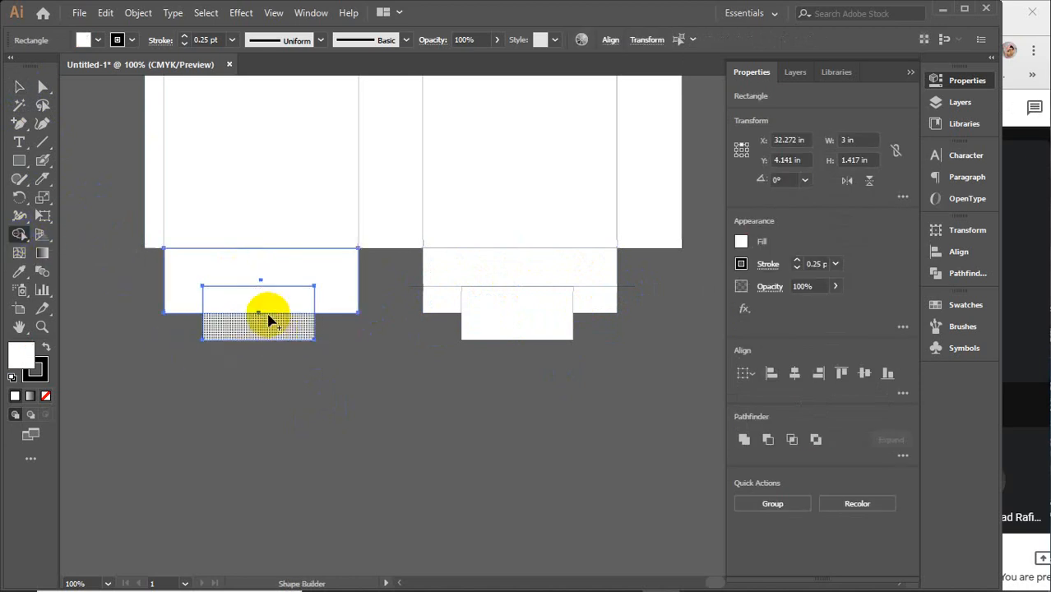
{"action": "left_click_drag", "start_coordinate": [271, 329], "coordinate": [271, 304]}
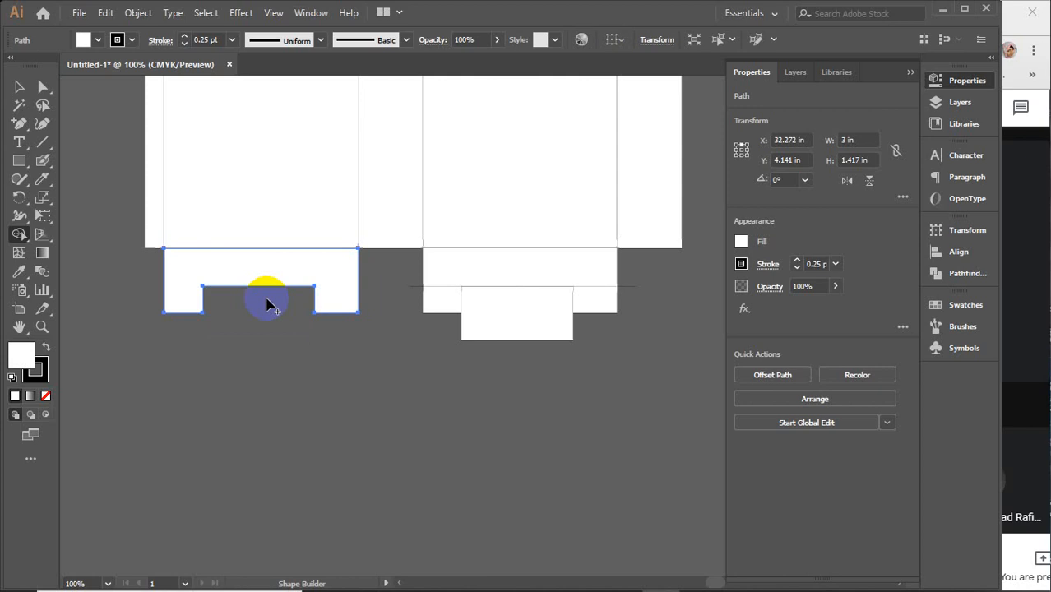
Remove the second flap's two lower corners with Shape Builder and merge the remaining areas into one T-shaped tab
{"action": "key", "text": "v"}
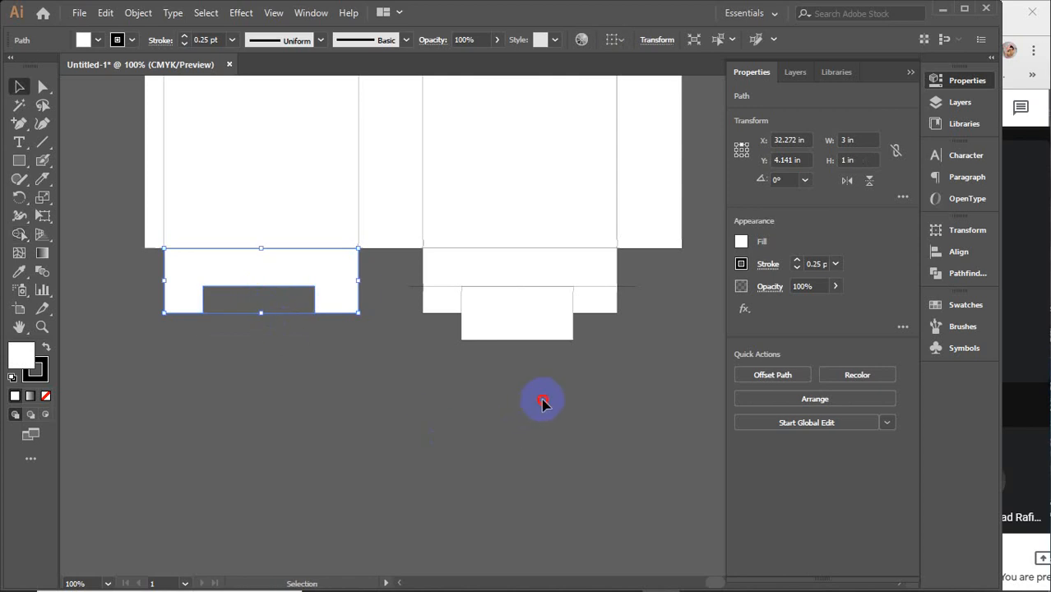
{"action": "left_click_drag", "start_coordinate": [543, 335], "coordinate": [462, 270]}
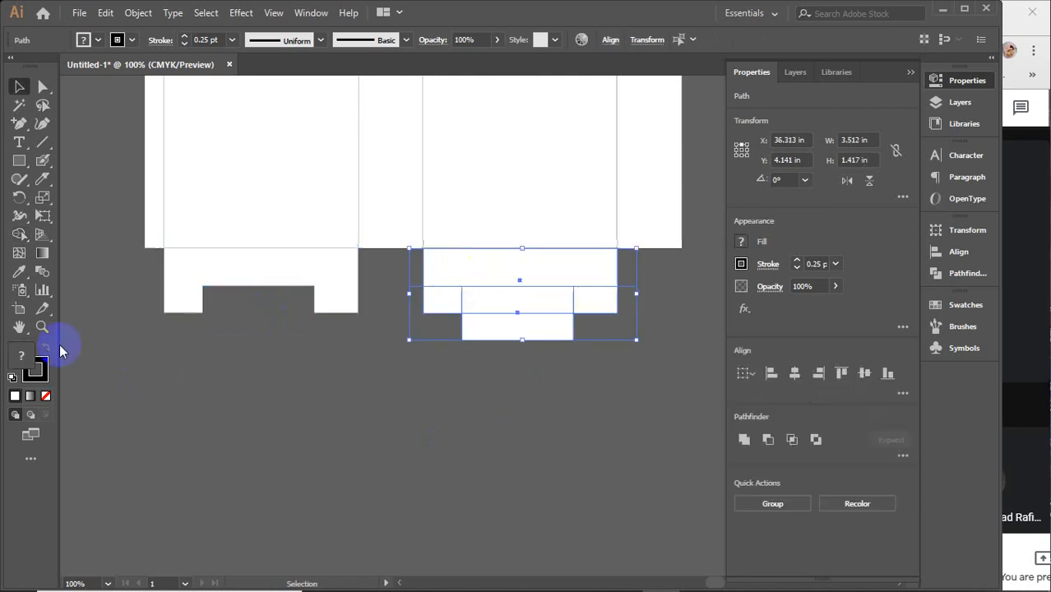
{"action": "left_click", "coordinate": [19, 235]}
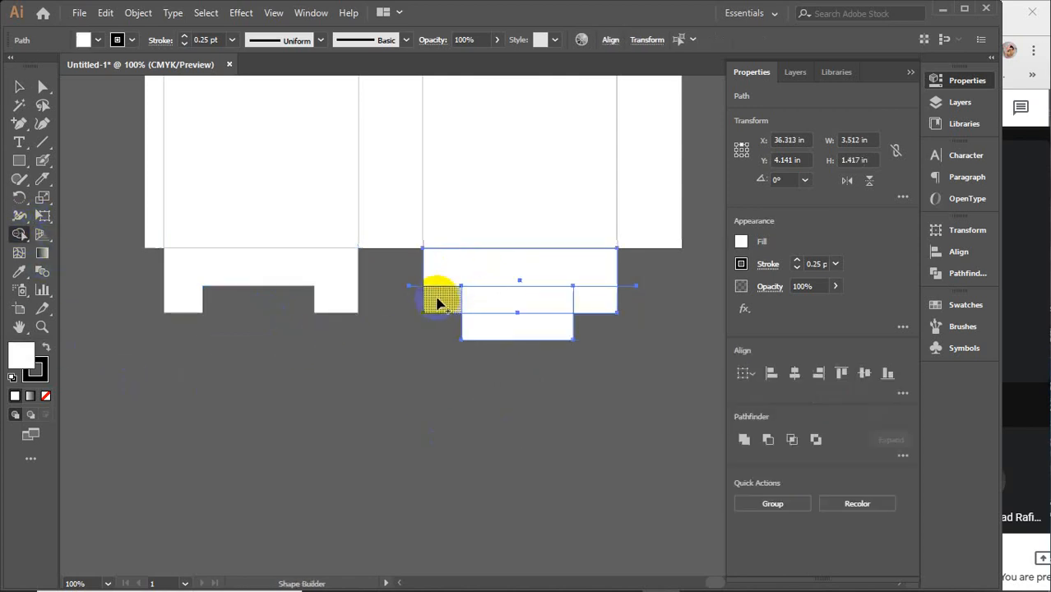
{"action": "left_click", "coordinate": [604, 308]}
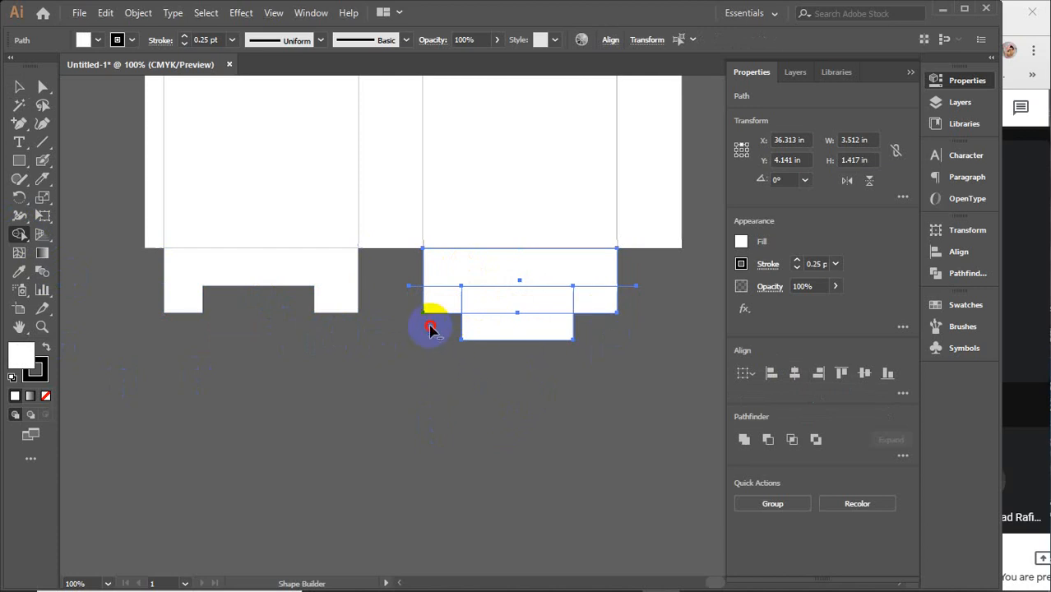
{"action": "left_click", "coordinate": [430, 327], "text": "alt"}
{"action": "left_click", "coordinate": [600, 294], "text": "alt"}
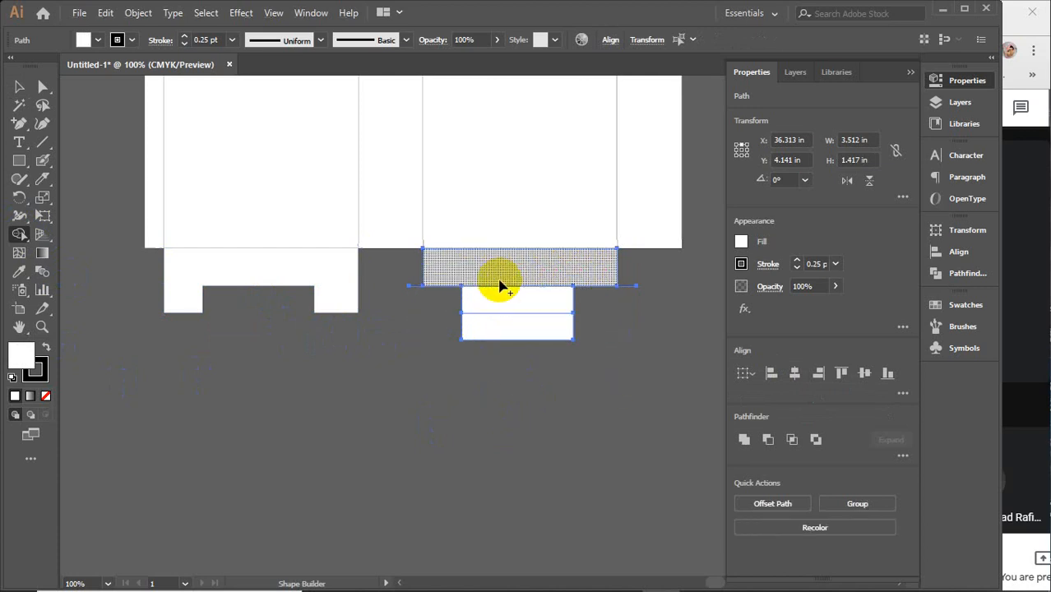
{"action": "left_click_drag", "start_coordinate": [496, 260], "coordinate": [509, 324]}
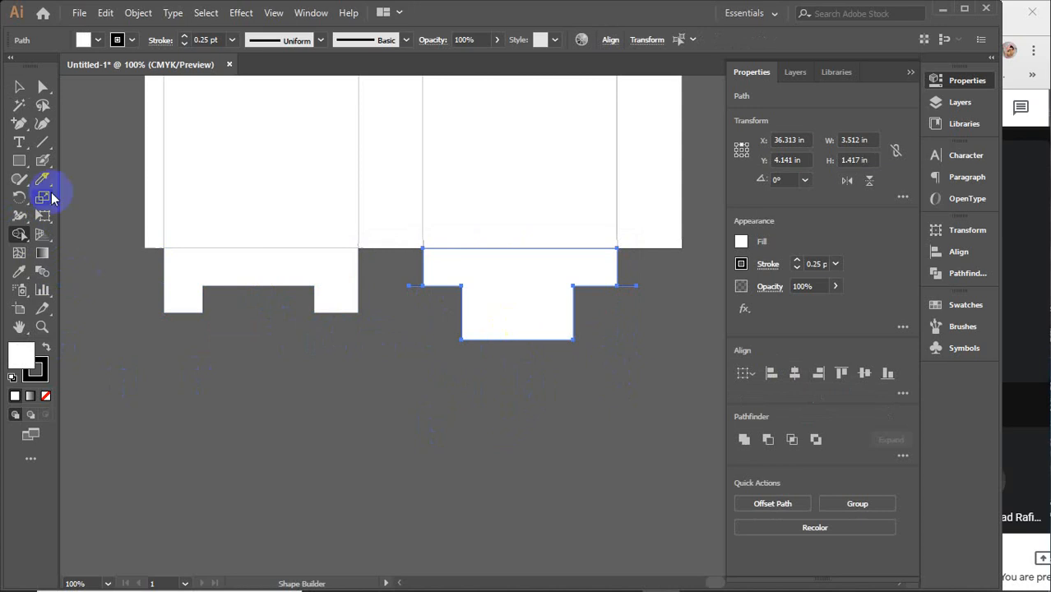
Delete the leftover line segments on both sides of the T-shaped flap
{"action": "left_click", "coordinate": [19, 86]}
{"action": "left_click", "coordinate": [394, 332]}
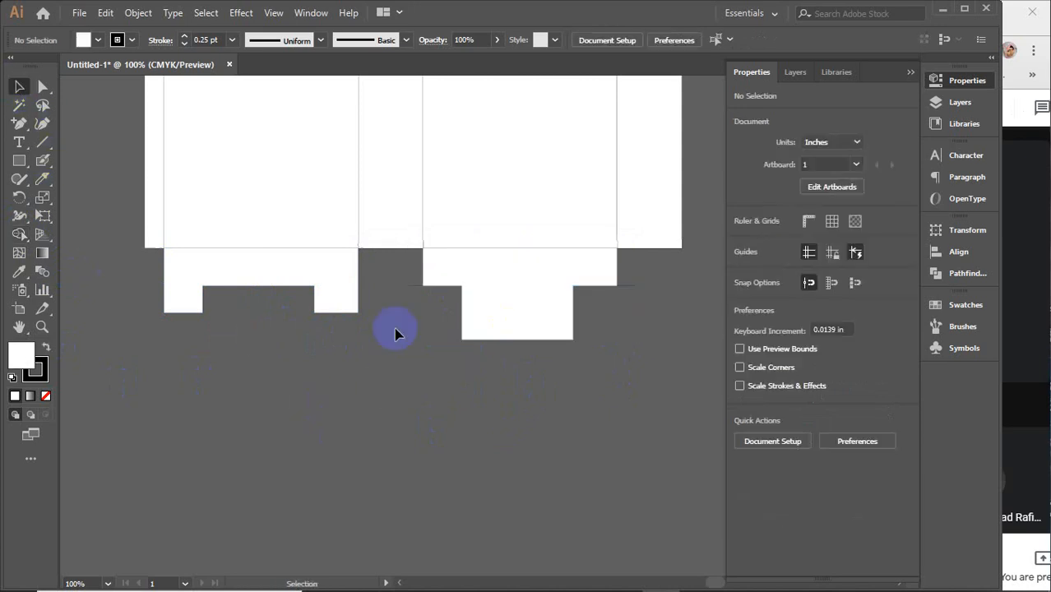
{"action": "left_click", "coordinate": [413, 289]}
{"action": "key", "text": "Delete"}
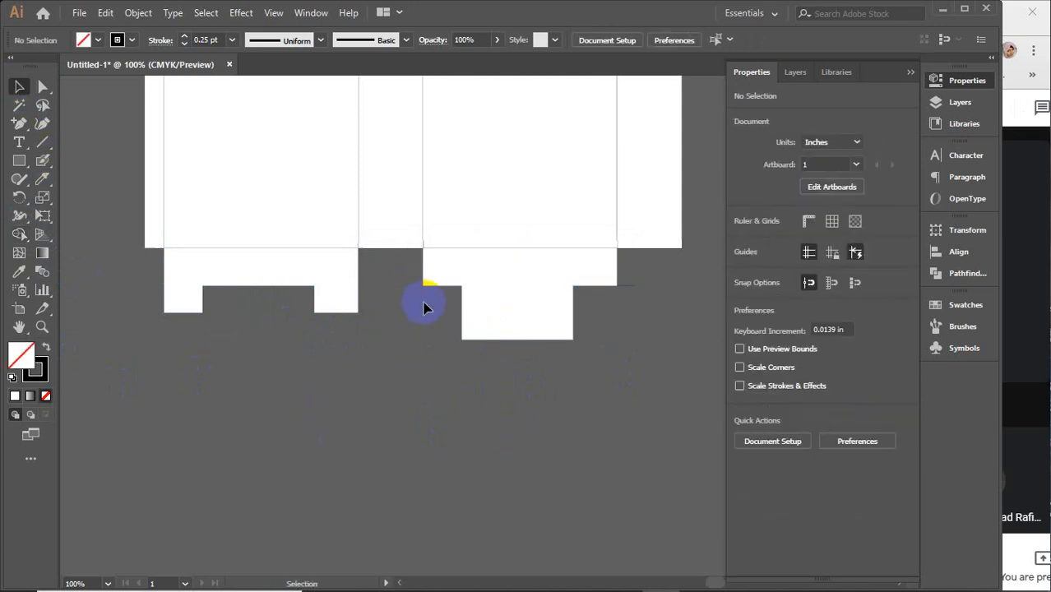
{"action": "left_click", "coordinate": [630, 287]}
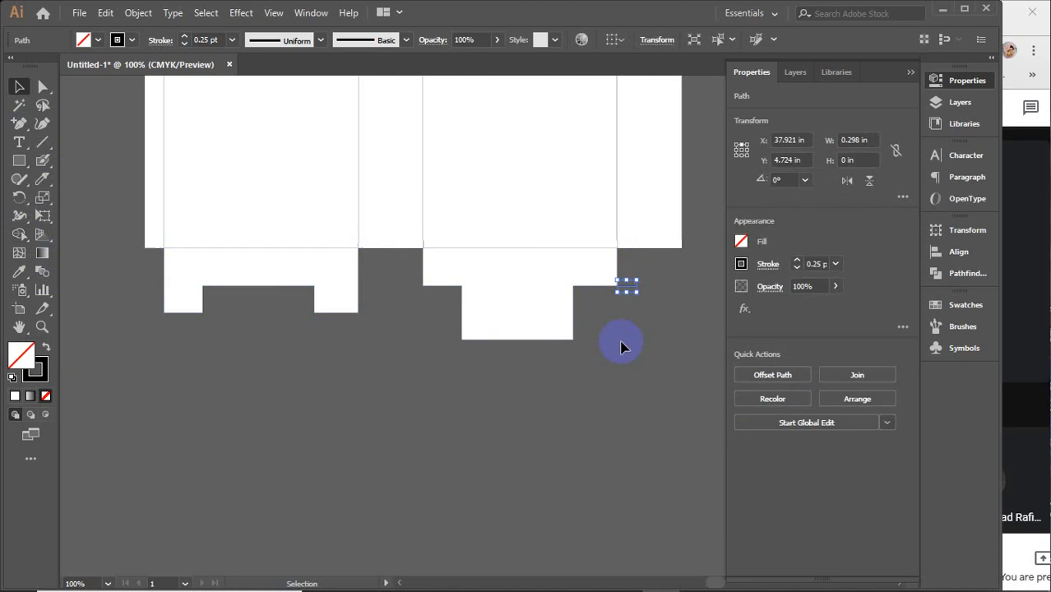
{"action": "key", "text": "Delete"}
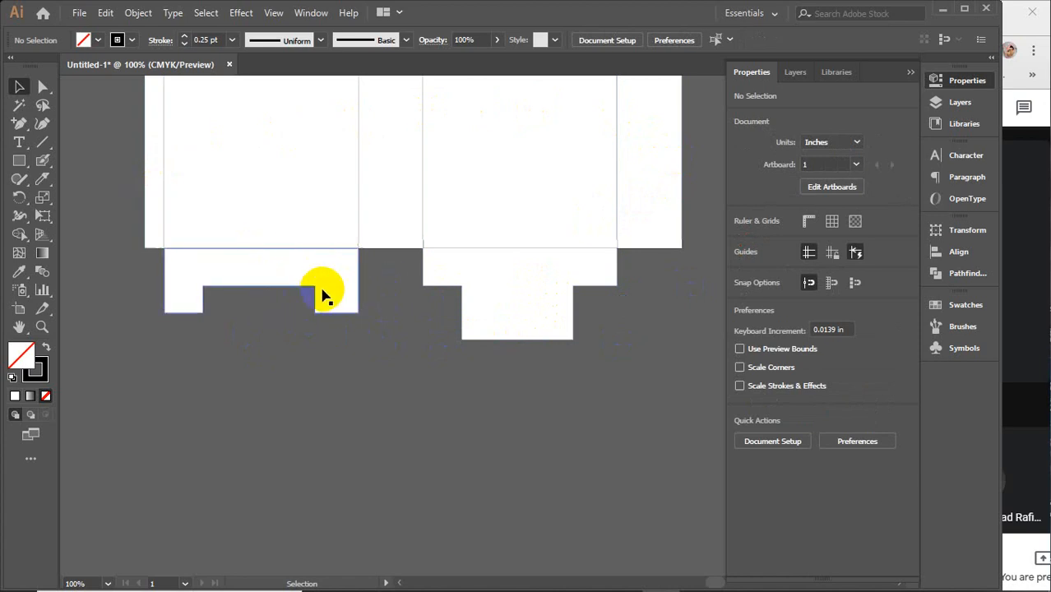
Duplicate the 1 in side panel between the two bottom flaps directly below itself and set the copy's height to 1 in
{"action": "left_click", "coordinate": [387, 233]}
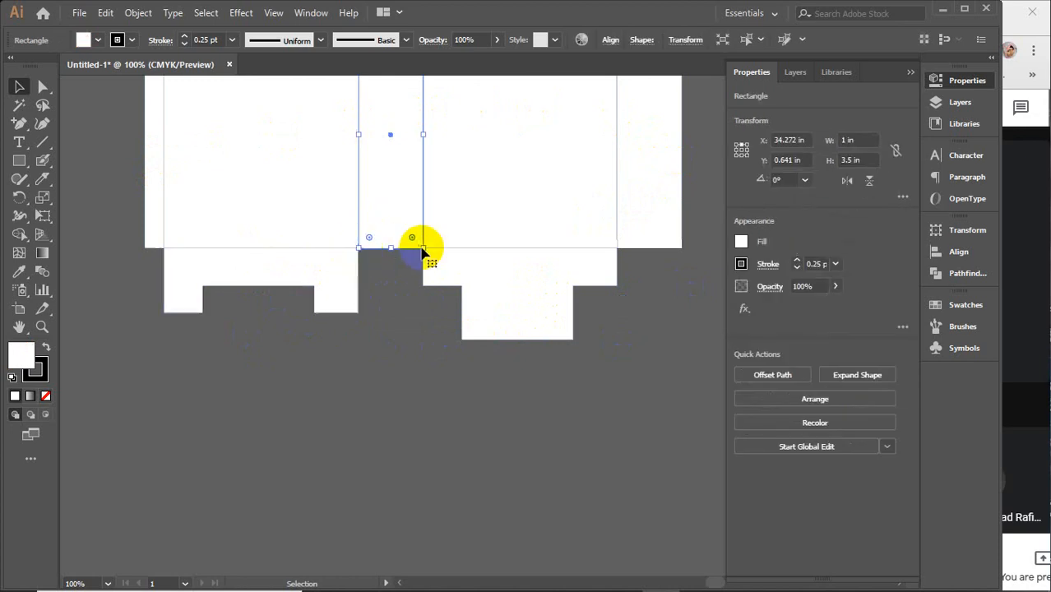
{"action": "left_click", "coordinate": [404, 345]}
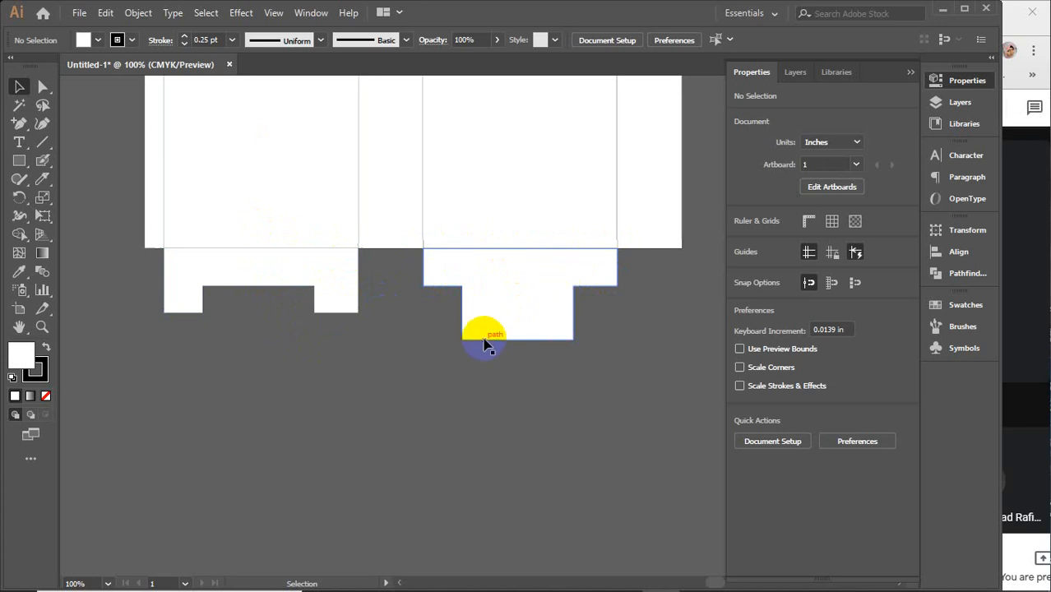
{"action": "left_click", "coordinate": [381, 218]}
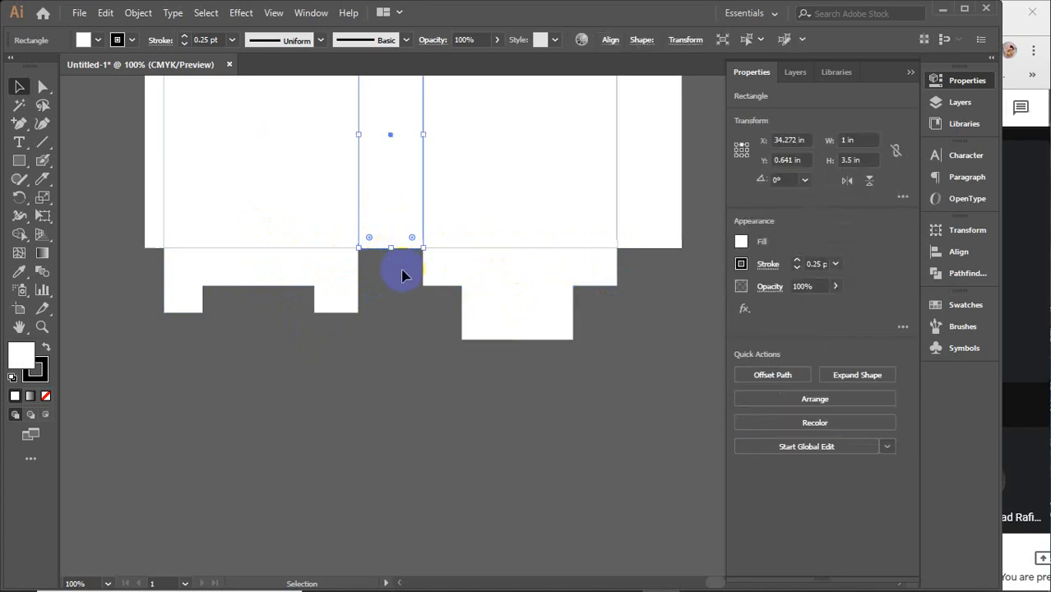
{"action": "scroll", "coordinate": [402, 296], "scroll_direction": "down", "scroll_amount": 1}
{"action": "left_click_drag", "start_coordinate": [403, 168], "coordinate": [407, 317]}
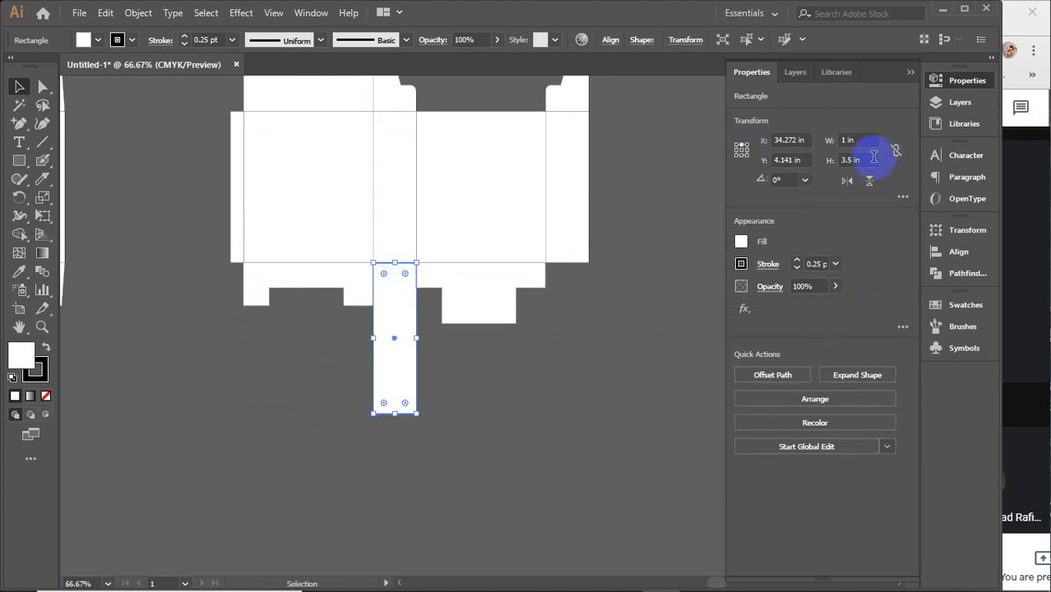
{"action": "left_click", "coordinate": [874, 157]}
{"action": "type", "text": "1"}
{"action": "key", "text": "Return"}
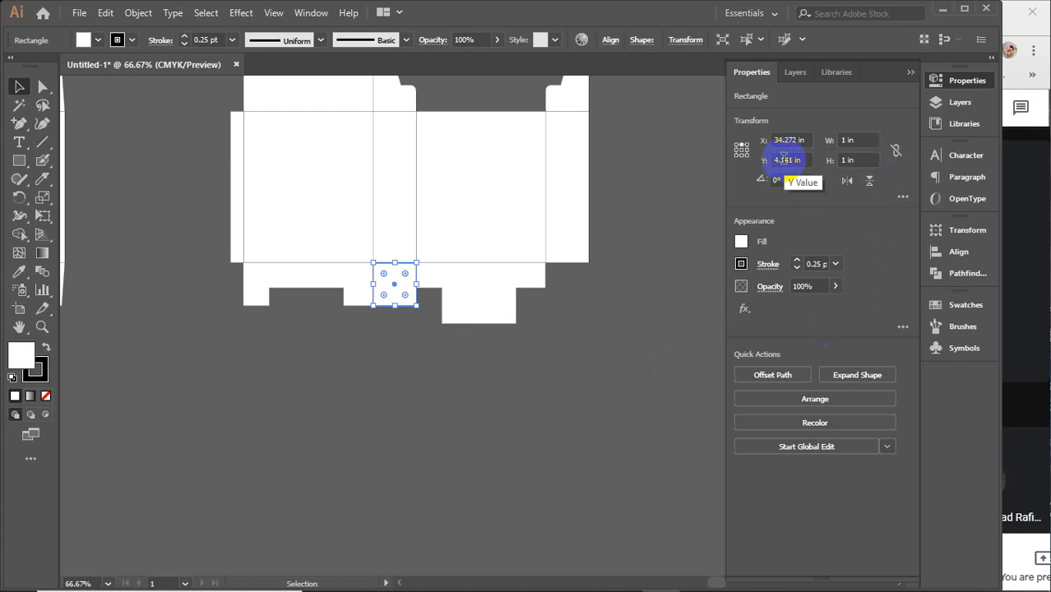
Add an anchor on the new flap's right edge level with the T-flap's shoulder and move the lower-right corner inward about 0.27 in
{"action": "scroll", "coordinate": [396, 302], "scroll_direction": "up", "scroll_amount": 2}
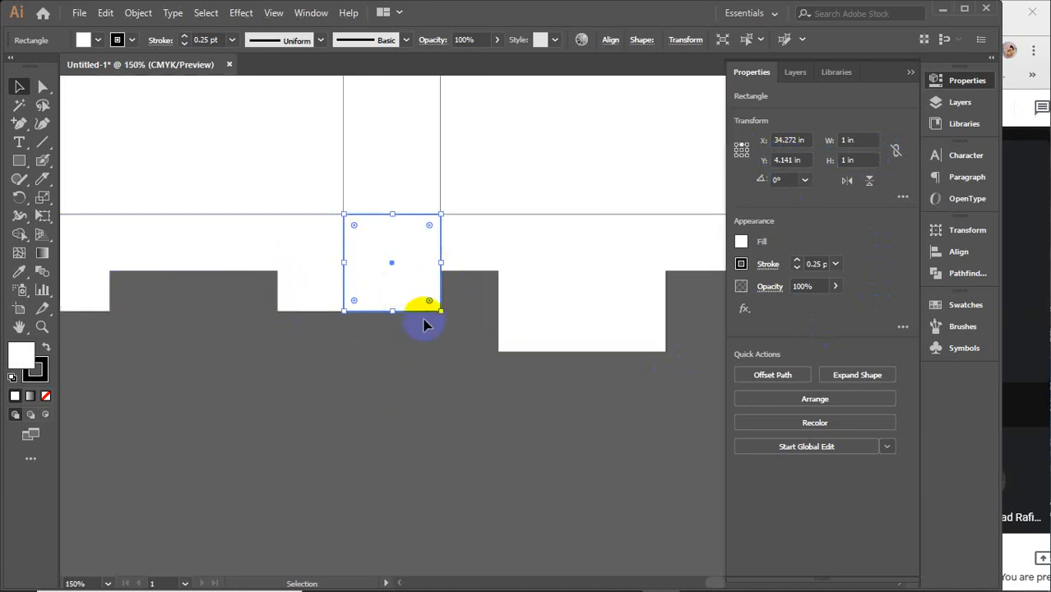
{"action": "left_click", "coordinate": [19, 123]}
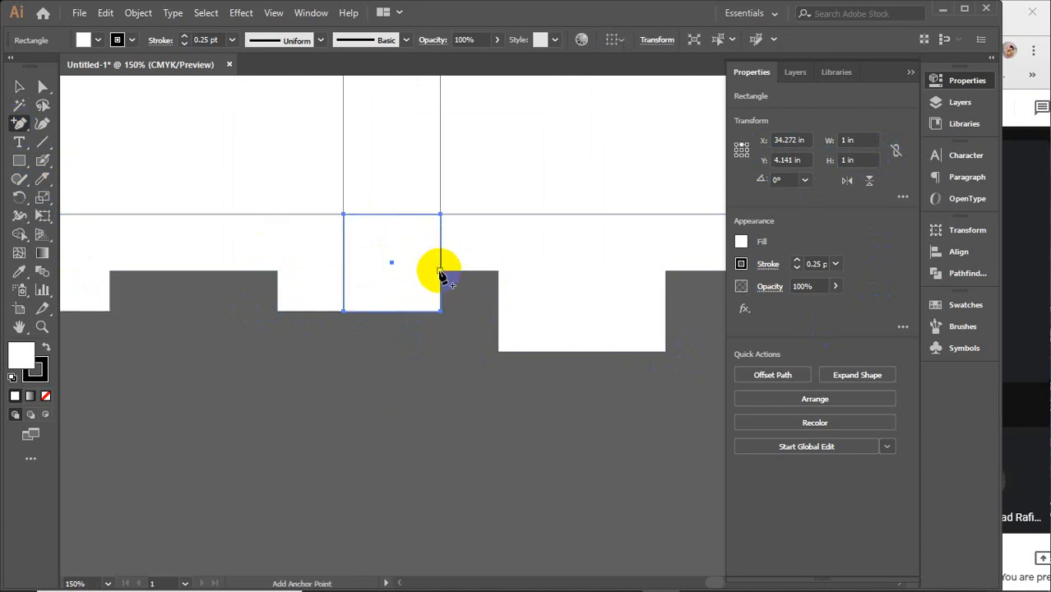
{"action": "left_click", "coordinate": [440, 271]}
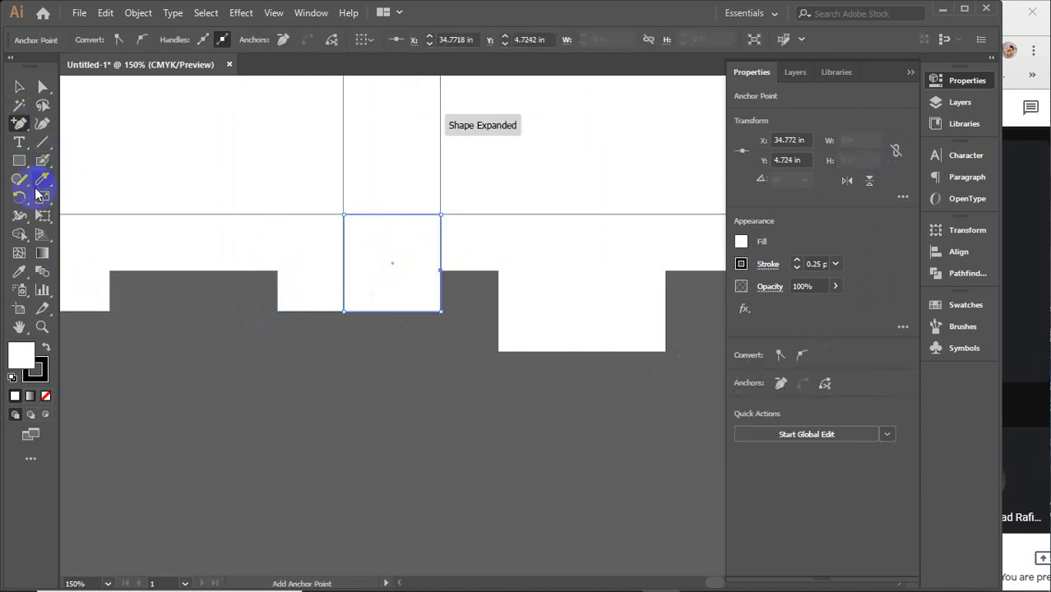
{"action": "left_click", "coordinate": [42, 86]}
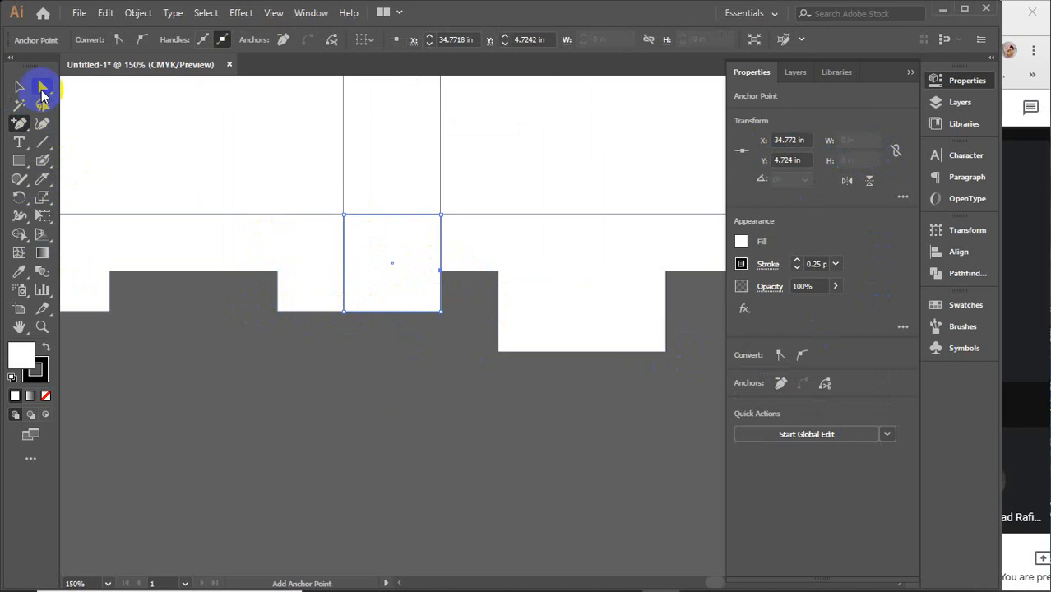
{"action": "left_click", "coordinate": [441, 314]}
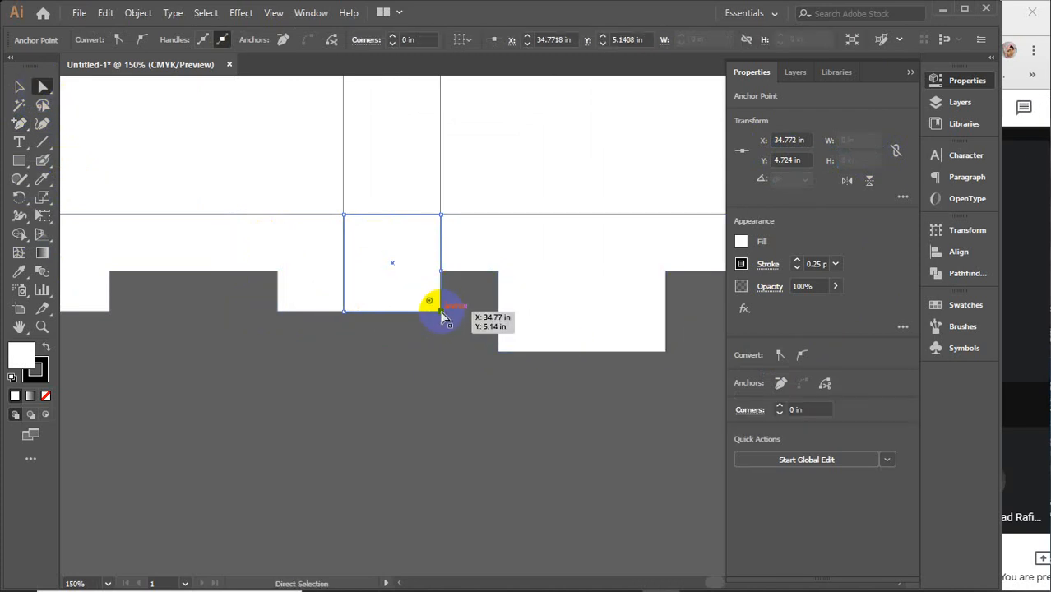
{"action": "left_click_drag", "start_coordinate": [442, 315], "coordinate": [398, 313]}
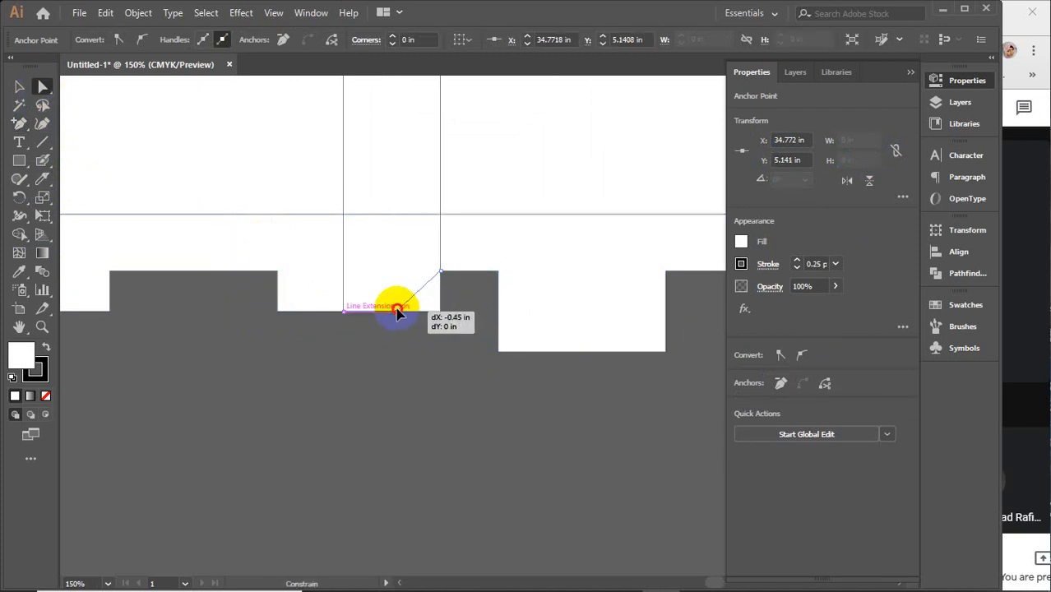
{"action": "left_click_drag", "start_coordinate": [396, 312], "coordinate": [414, 316]}
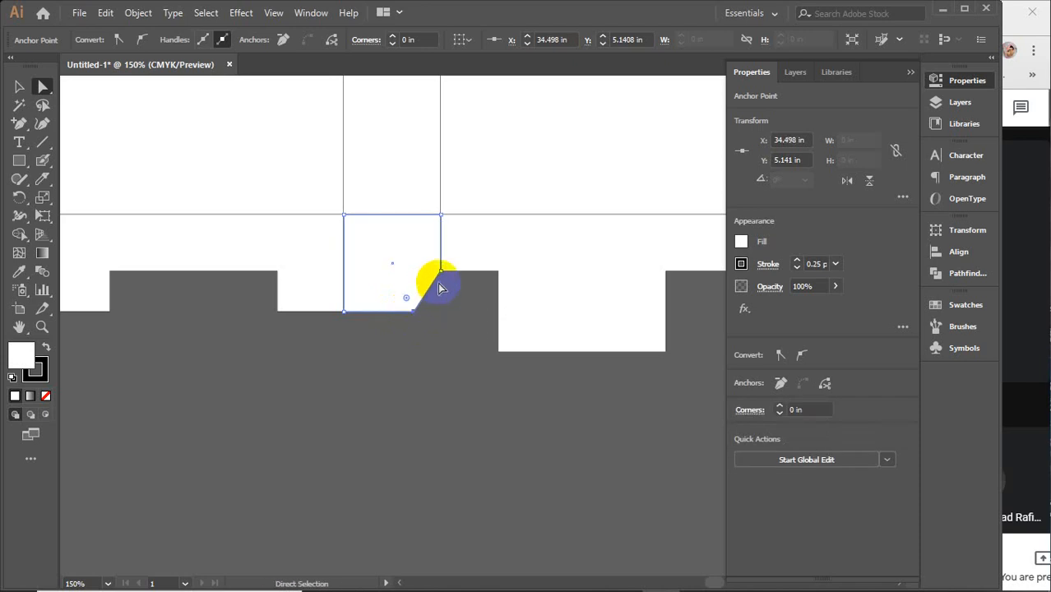
Try to bend the small flap's slanted edge inward with the Curvature tool
{"action": "left_click", "coordinate": [20, 128]}
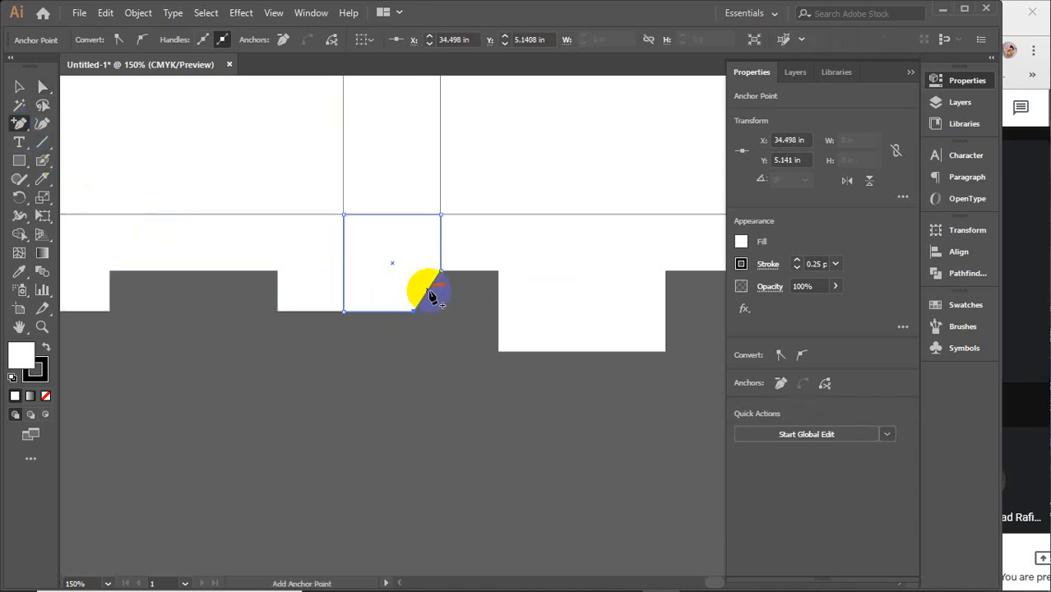
{"action": "left_click", "coordinate": [42, 124]}
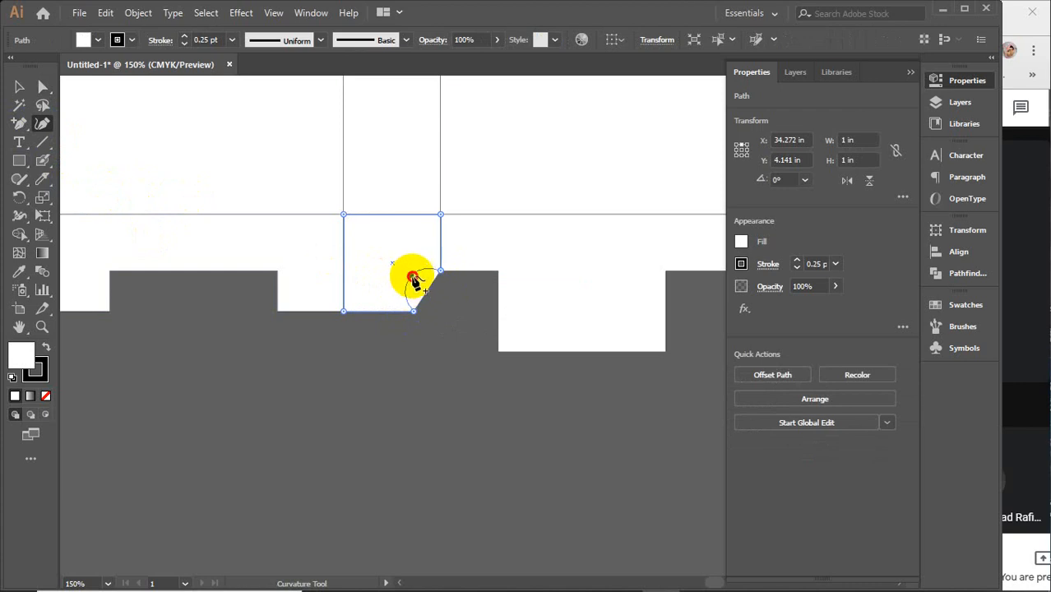
{"action": "left_click", "coordinate": [411, 276]}
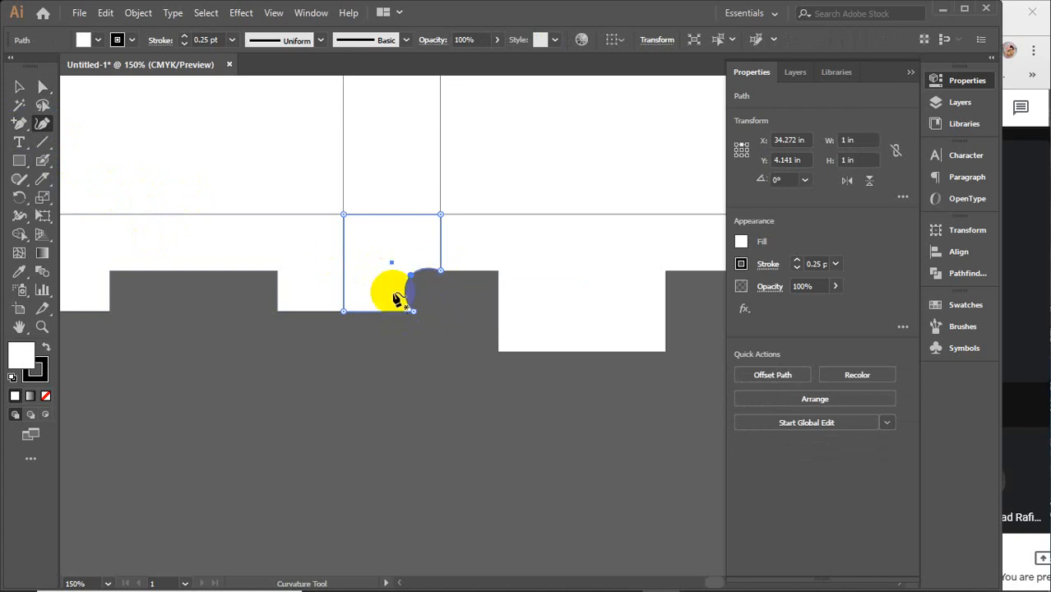
Add an anchor midway along the small flap's slanted edge and move it inward and up to form a square corner notch
{"action": "left_click", "coordinate": [19, 123]}
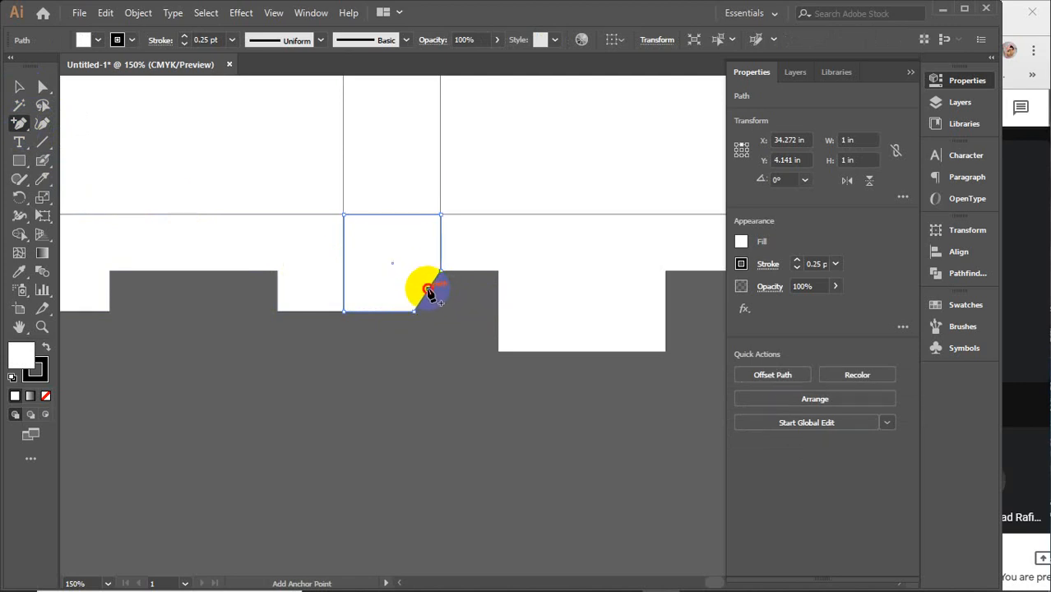
{"action": "left_click", "coordinate": [428, 290]}
{"action": "left_click", "coordinate": [43, 86]}
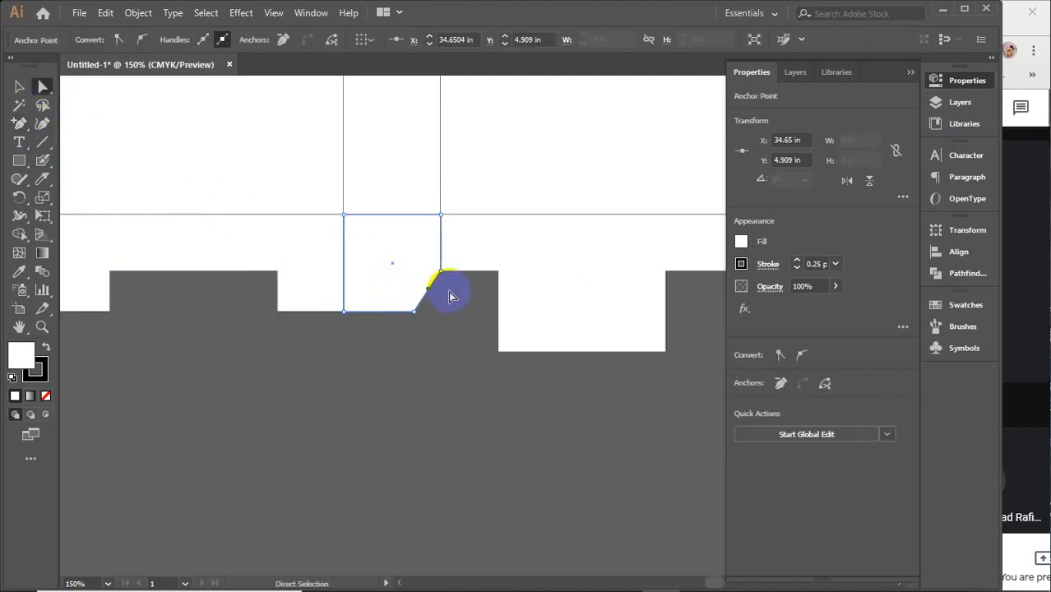
{"action": "left_click", "coordinate": [430, 290]}
{"action": "left_click_drag", "start_coordinate": [430, 292], "coordinate": [413, 271]}
{"action": "left_click", "coordinate": [20, 89]}
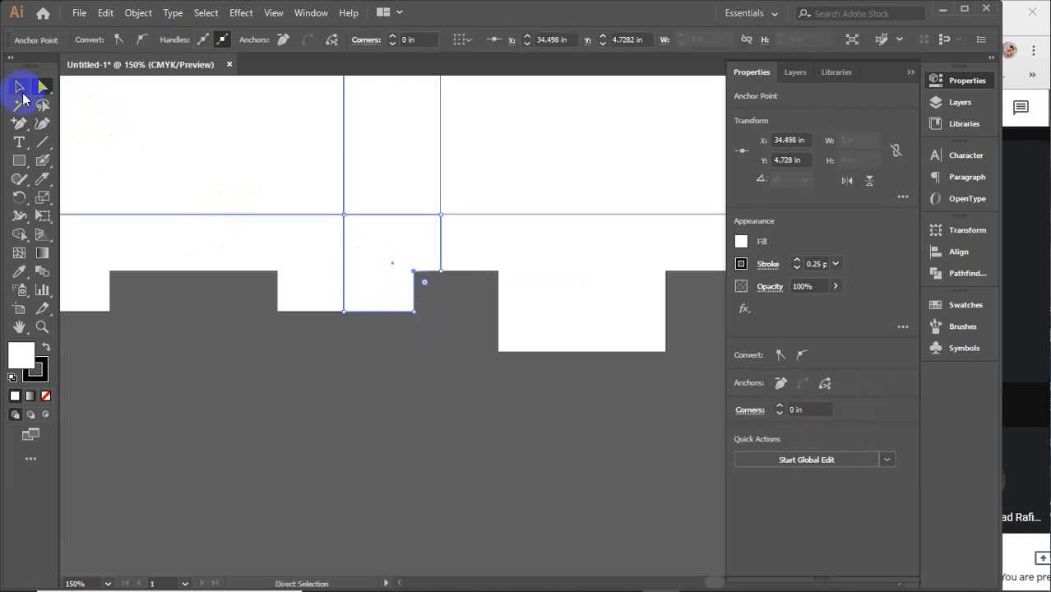
{"action": "left_click", "coordinate": [500, 470]}
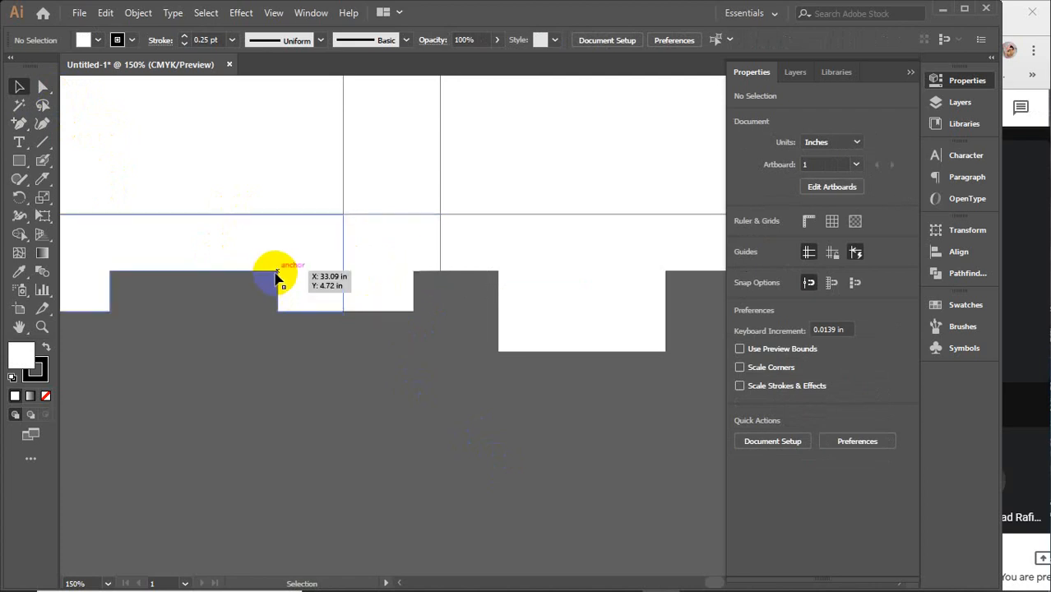
Duplicate the notched small flap beneath the last side panel and reflect the copy across the vertical axis
{"action": "scroll", "coordinate": [406, 280], "scroll_direction": "down", "scroll_amount": 3}
{"action": "left_click", "coordinate": [397, 272]}
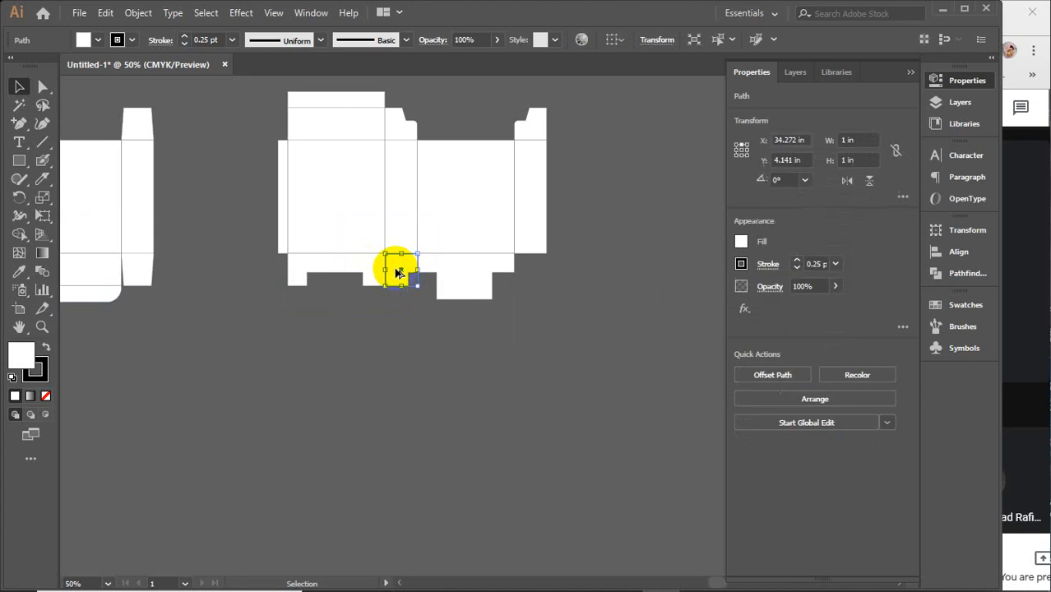
{"action": "left_click_drag", "start_coordinate": [396, 272], "coordinate": [527, 270]}
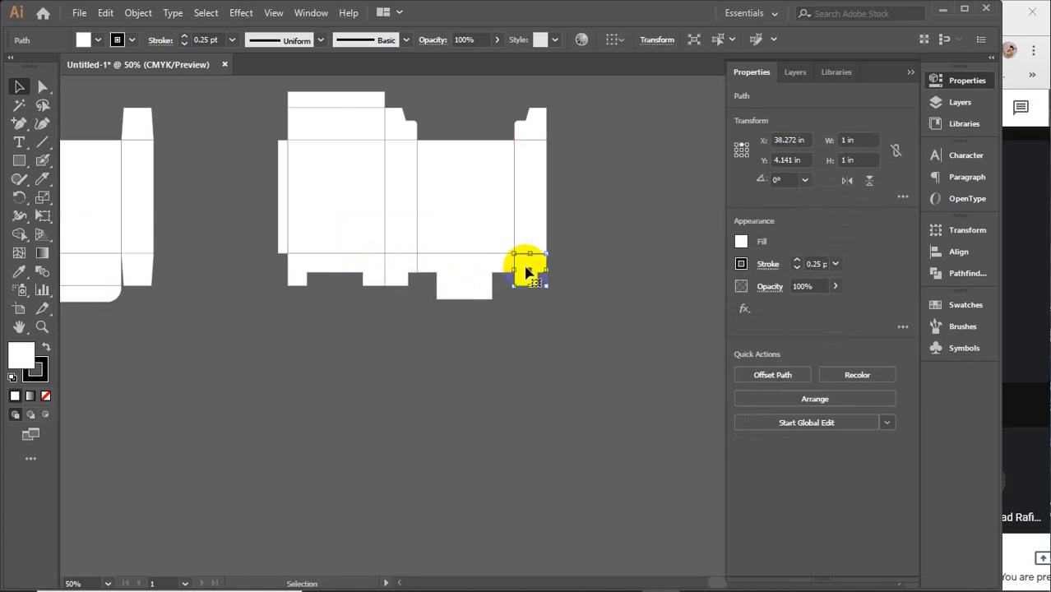
{"action": "right_click", "coordinate": [526, 270]}
{"action": "mouse_move", "coordinate": [633, 496]}
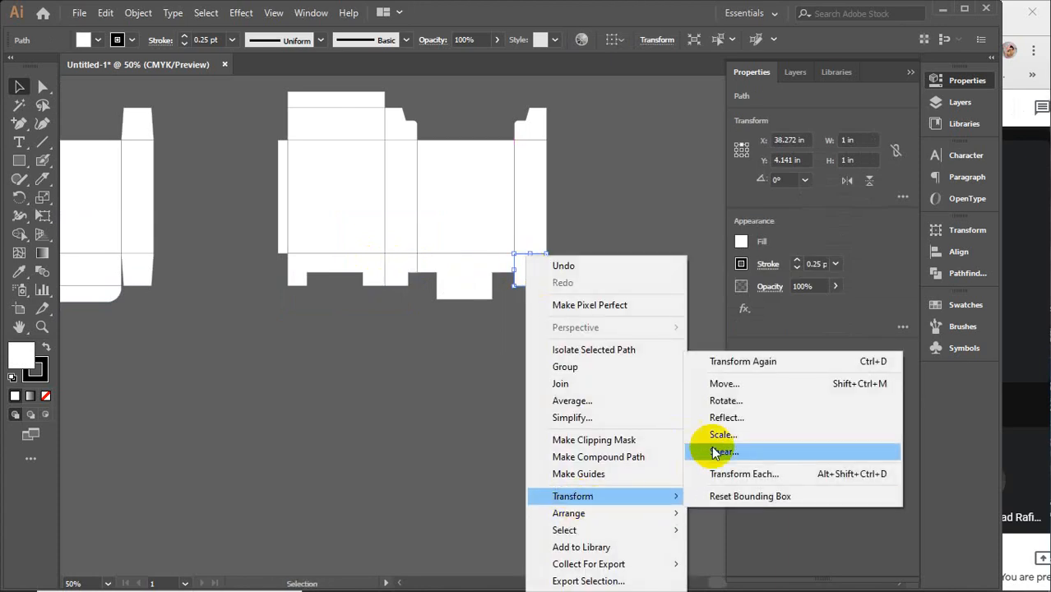
{"action": "left_click", "coordinate": [715, 420]}
{"action": "left_click", "coordinate": [804, 348]}
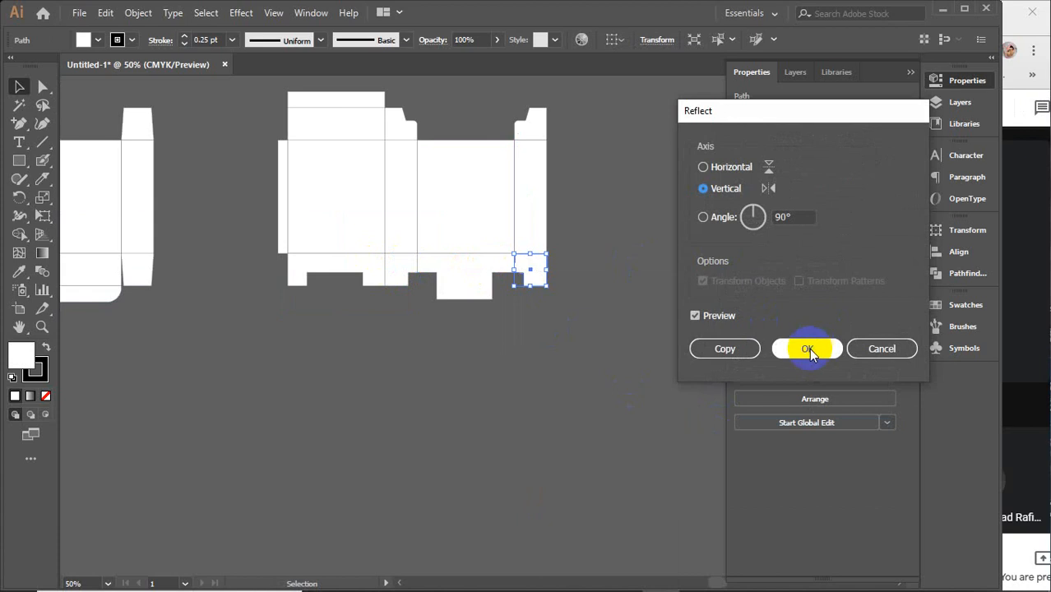
{"action": "left_click", "coordinate": [499, 392]}
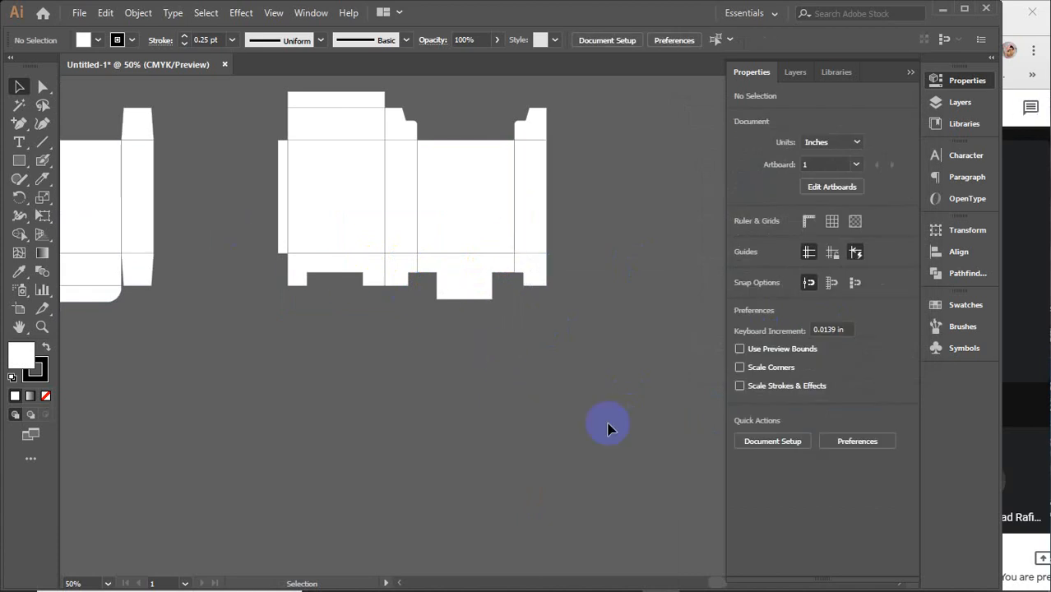
{"action": "left_click_drag", "start_coordinate": [613, 359], "coordinate": [231, 93]}
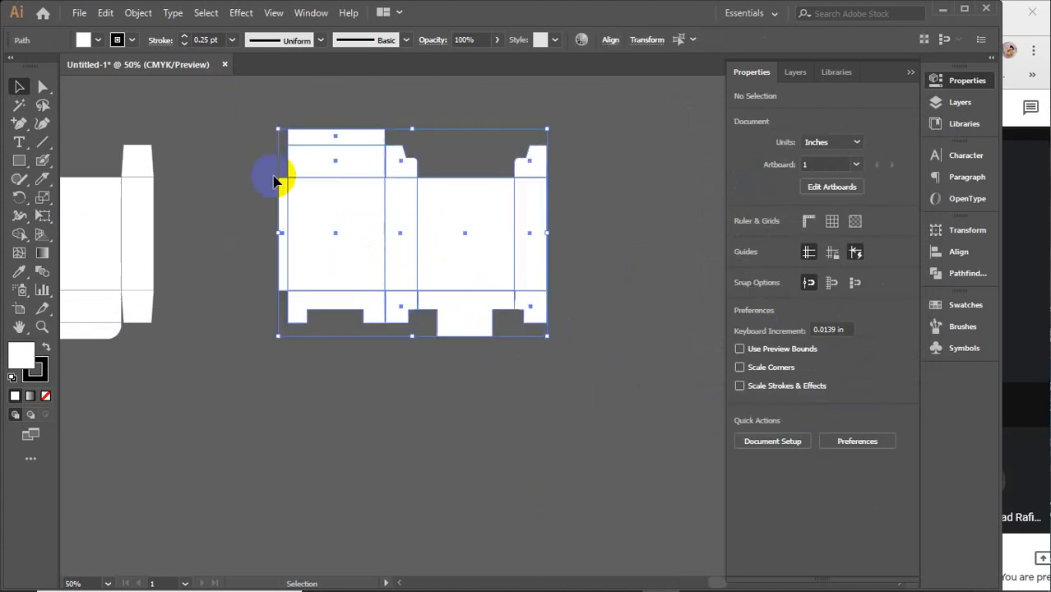
{"action": "left_click", "coordinate": [447, 449]}
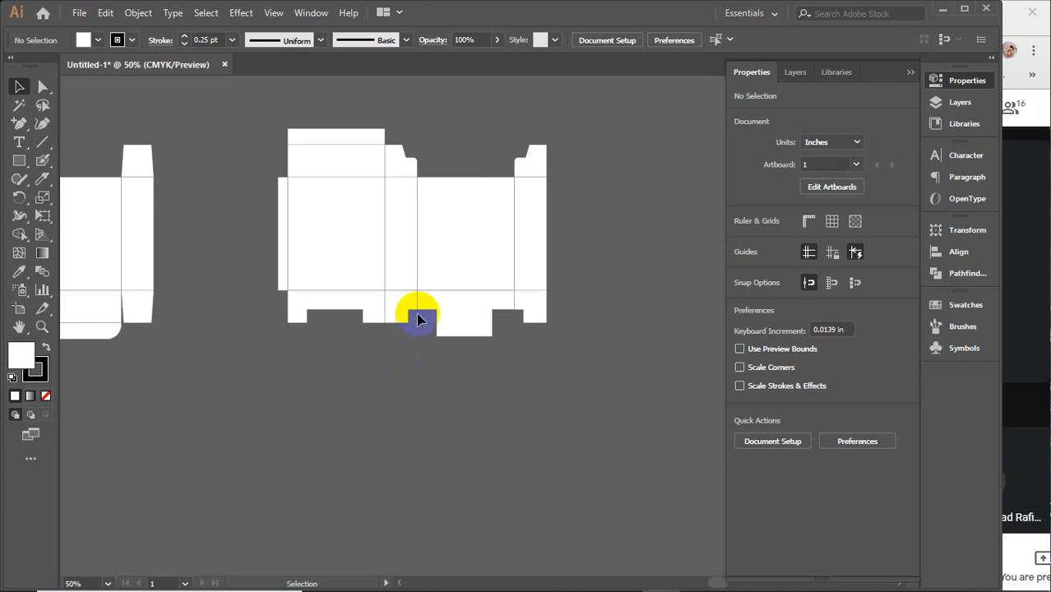
{"action": "scroll", "coordinate": [466, 251], "scroll_direction": "up", "scroll_amount": 1}
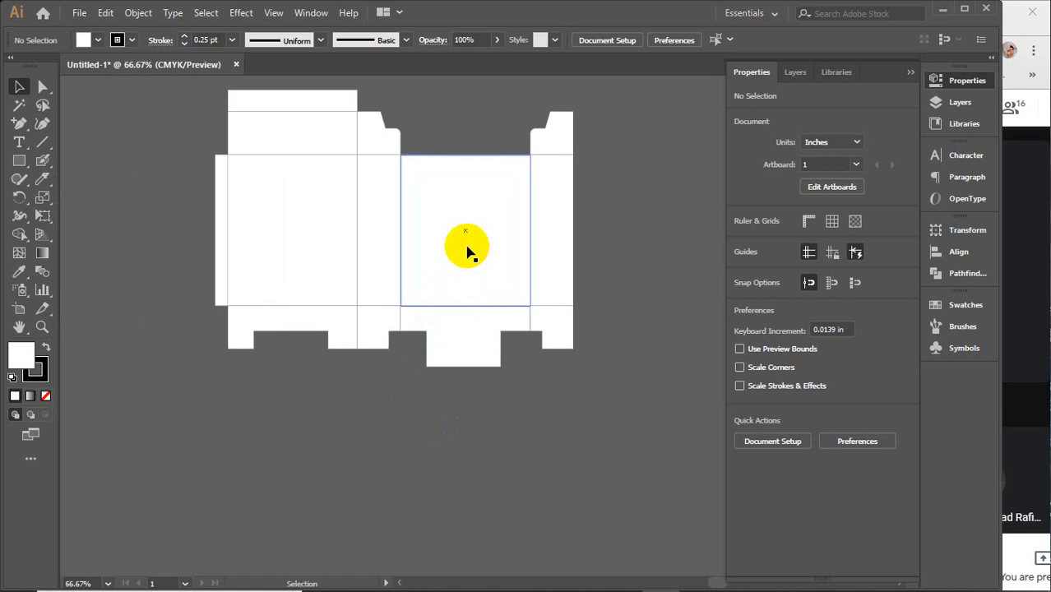
{"action": "left_click_drag", "start_coordinate": [474, 183], "coordinate": [455, 329]}
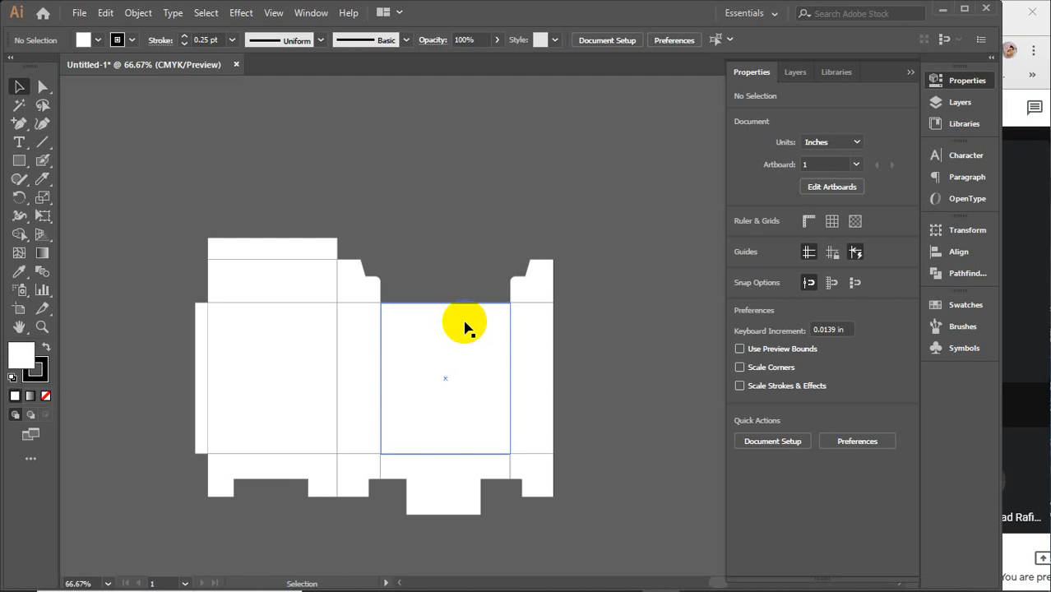
Switch to Chrome, open the Poop Bags package image and browse the product packaging design results for further box layout references
{"action": "mouse_move", "coordinate": [461, 587]}
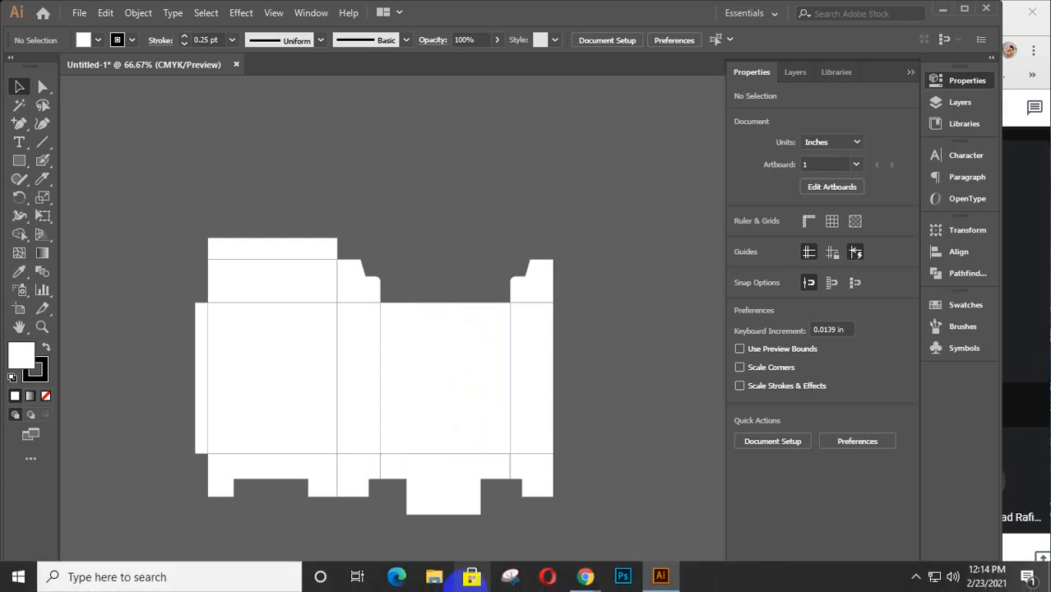
{"action": "mouse_move", "coordinate": [586, 577]}
{"action": "left_click", "coordinate": [540, 504]}
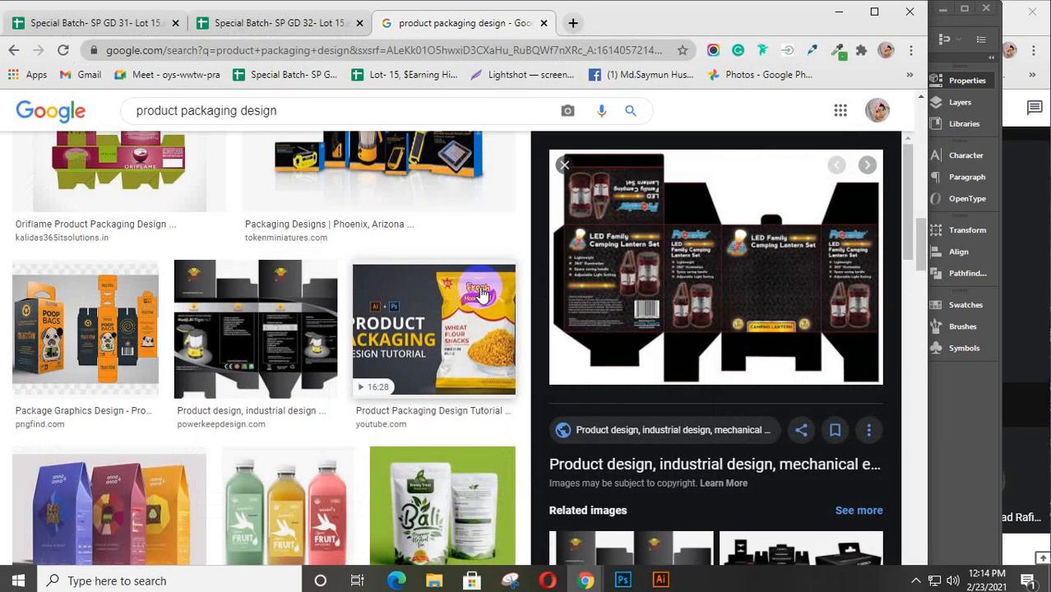
{"action": "left_click", "coordinate": [81, 331]}
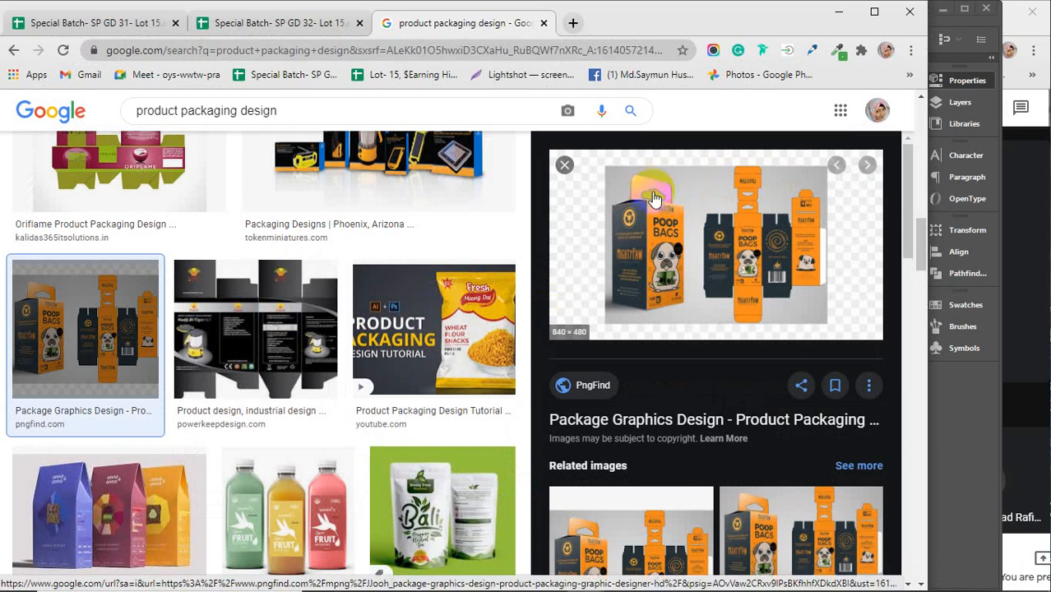
{"action": "scroll", "coordinate": [613, 279], "scroll_direction": "down", "scroll_amount": 5}
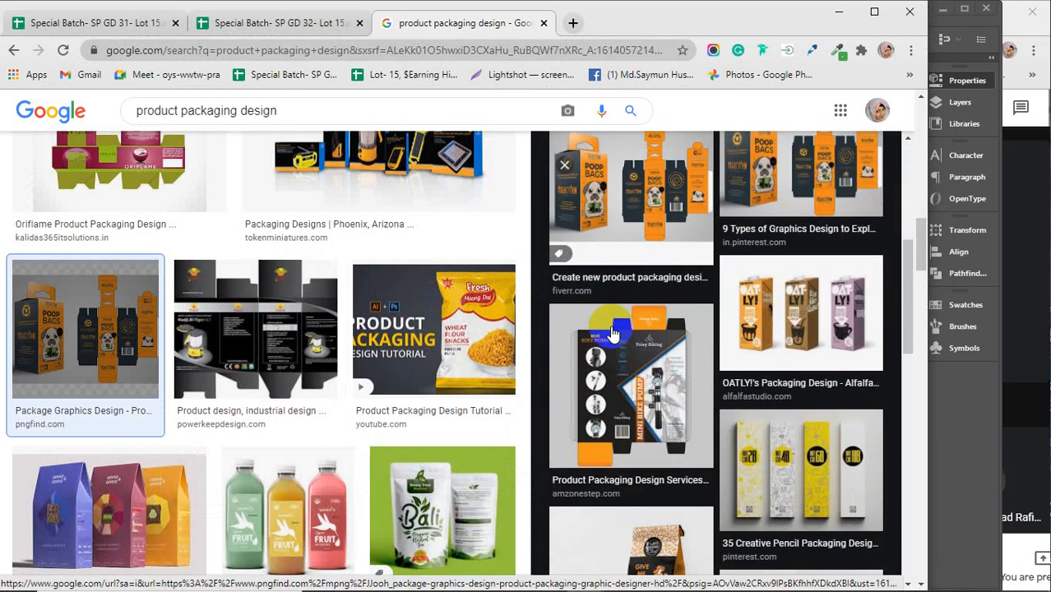
{"action": "scroll", "coordinate": [613, 334], "scroll_direction": "down", "scroll_amount": 2}
{"action": "scroll", "coordinate": [347, 436], "scroll_direction": "down", "scroll_amount": 2}
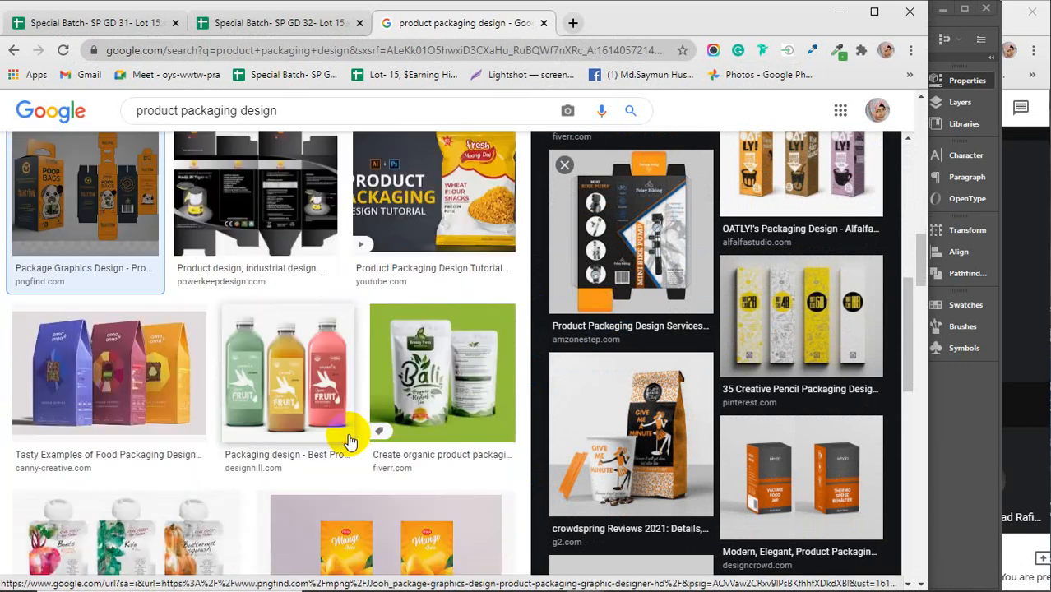
{"action": "scroll", "coordinate": [349, 442], "scroll_direction": "down", "scroll_amount": 6}
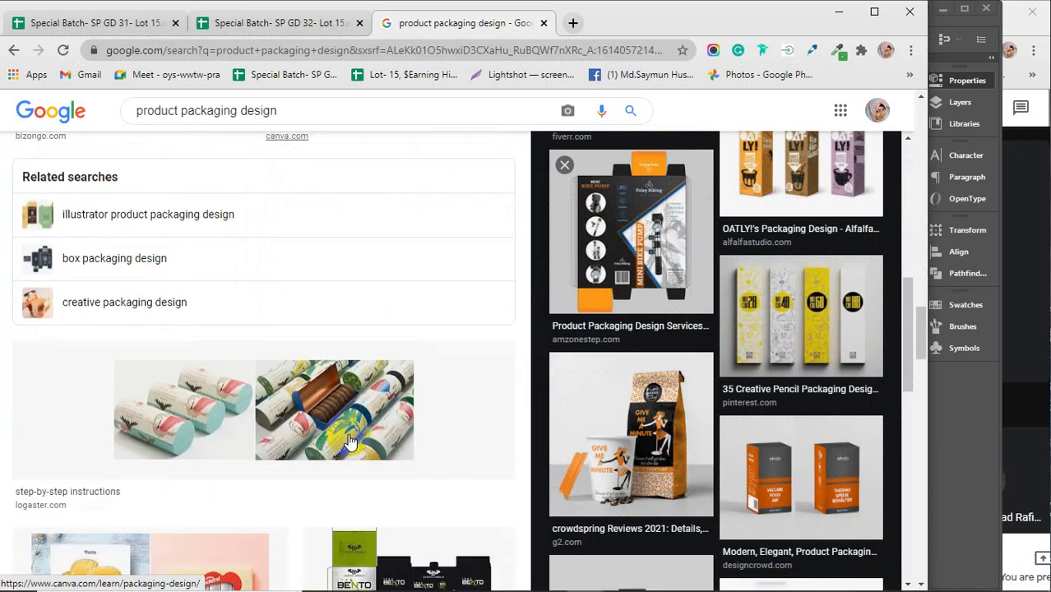
{"action": "scroll", "coordinate": [349, 442], "scroll_direction": "down", "scroll_amount": 3}
{"action": "scroll", "coordinate": [348, 442], "scroll_direction": "down", "scroll_amount": 5}
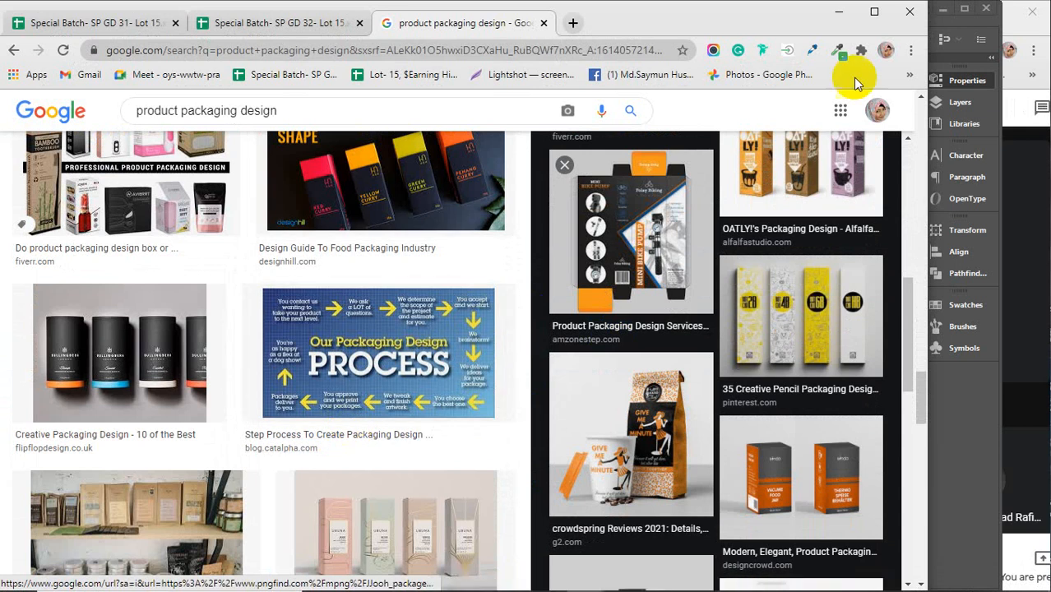
Return to Illustrator and duplicate the second 3 in wide main panel directly above itself, aligned with its top edge
{"action": "left_click", "coordinate": [838, 12]}
{"action": "left_click_drag", "start_coordinate": [151, 193], "coordinate": [597, 547]}
{"action": "left_click", "coordinate": [644, 384]}
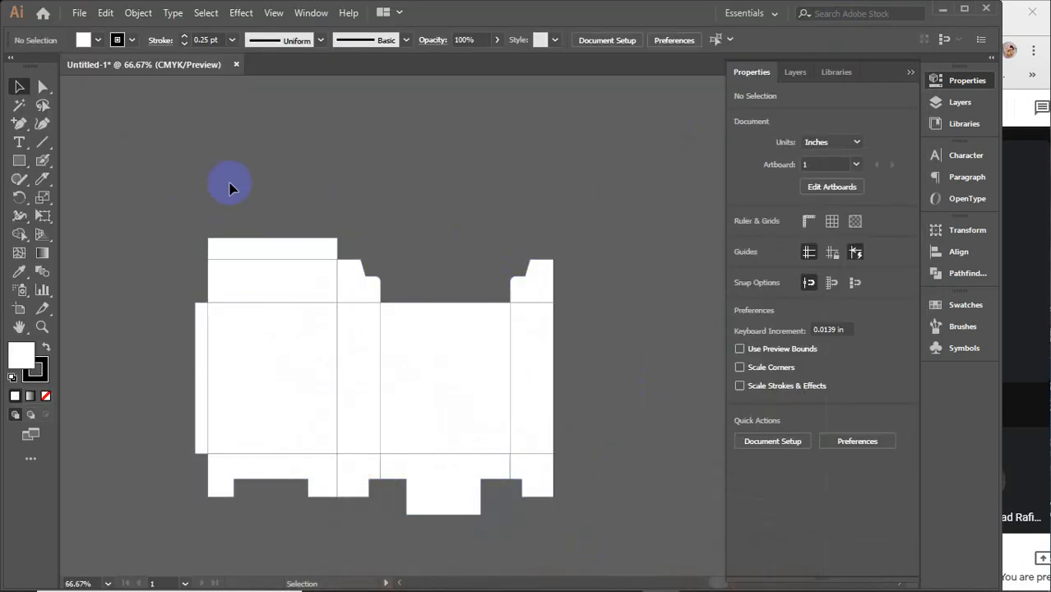
{"action": "left_click", "coordinate": [453, 423]}
{"action": "left_click", "coordinate": [410, 271]}
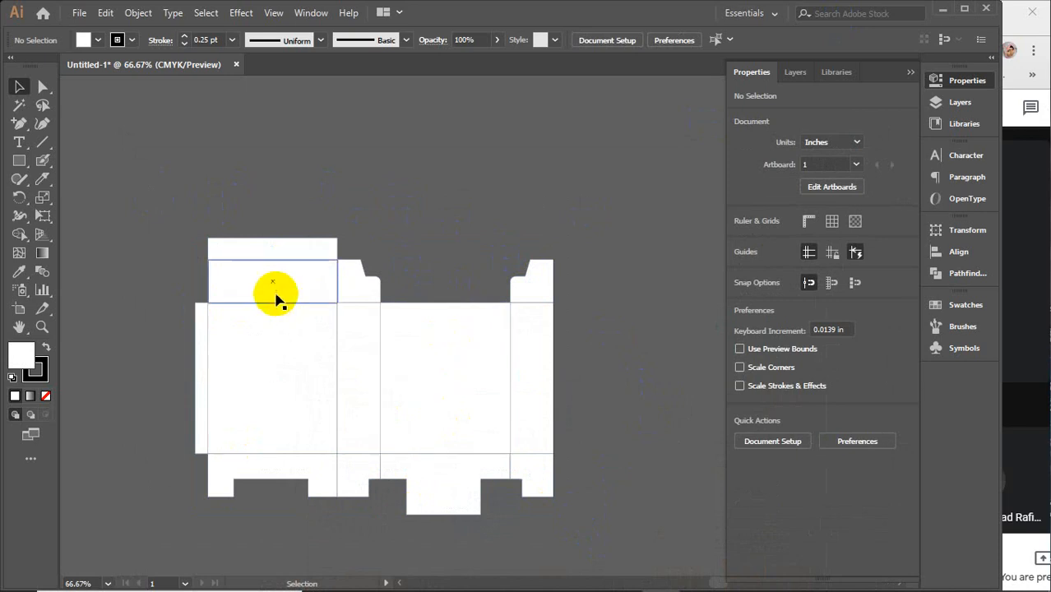
{"action": "left_click", "coordinate": [448, 368]}
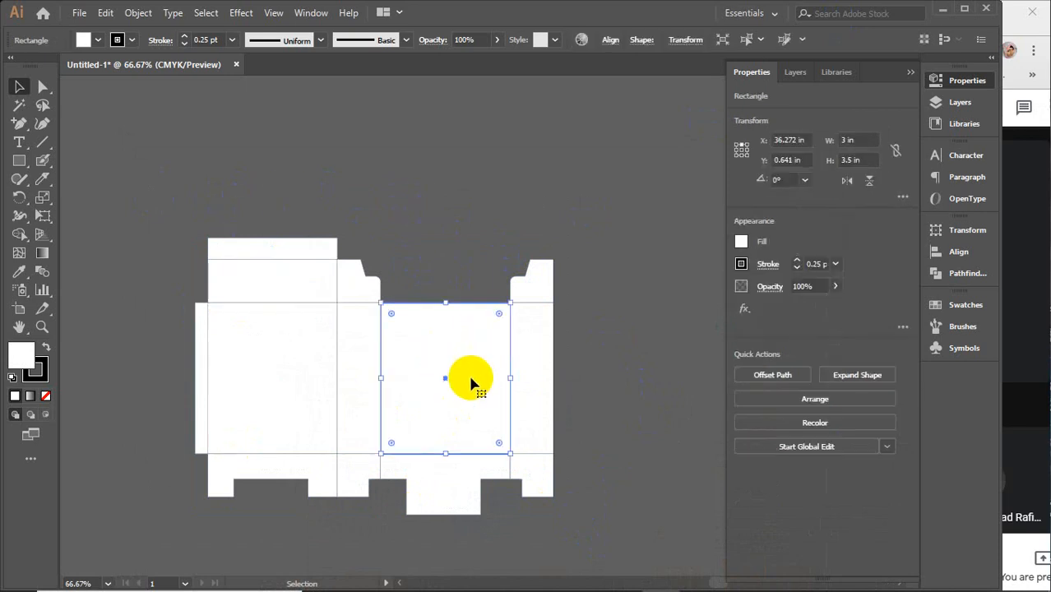
{"action": "left_click_drag", "start_coordinate": [421, 429], "coordinate": [431, 278]}
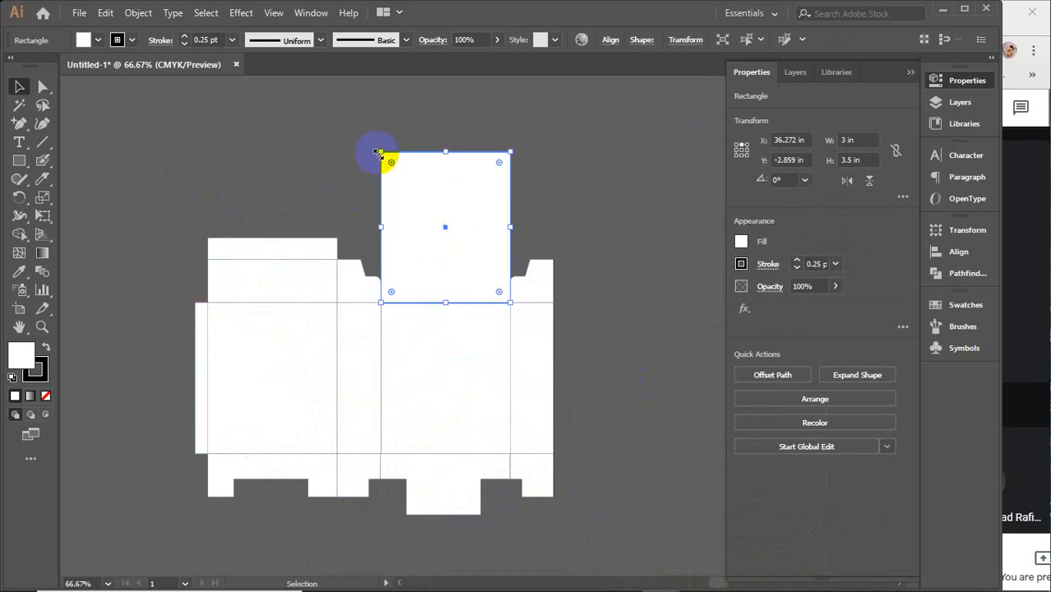
Set the copied panel's height to 1.5 in, using its bottom-center point as the reference so the lower edge stays fixed
{"action": "left_click", "coordinate": [741, 155]}
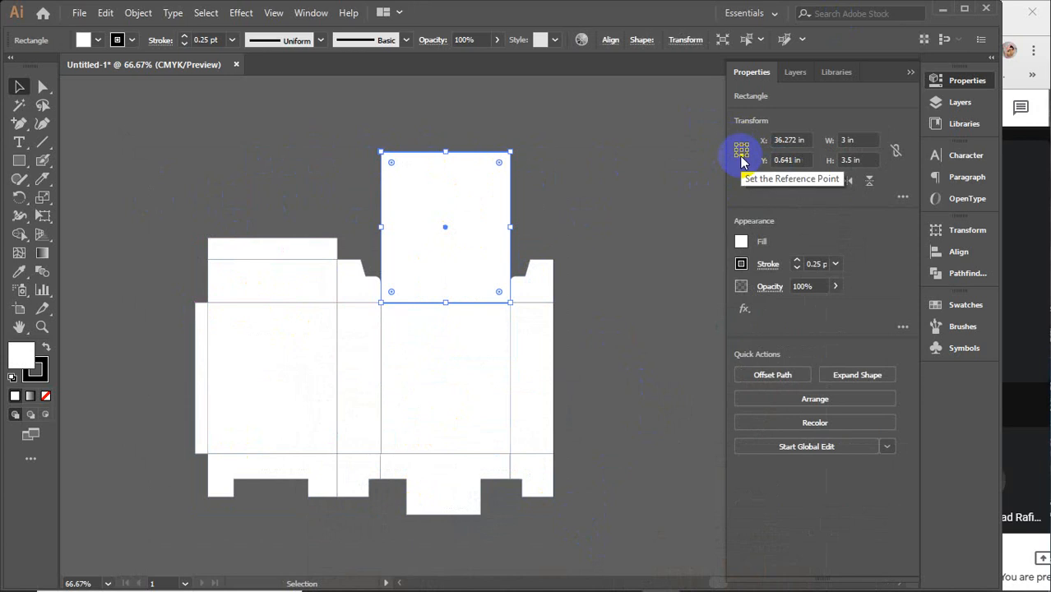
{"action": "left_click", "coordinate": [870, 162]}
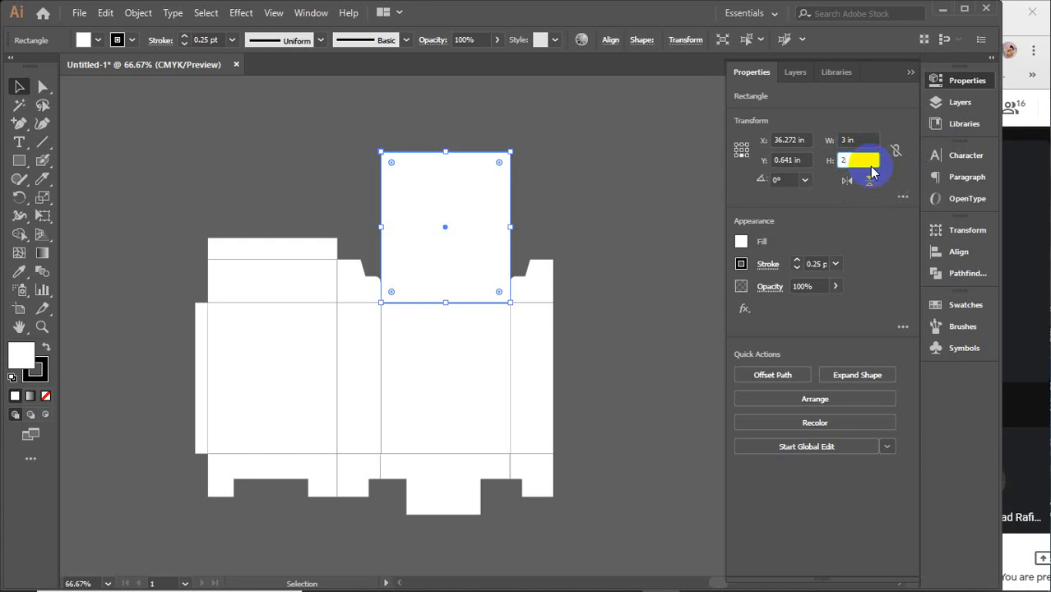
{"action": "key", "text": "Return"}
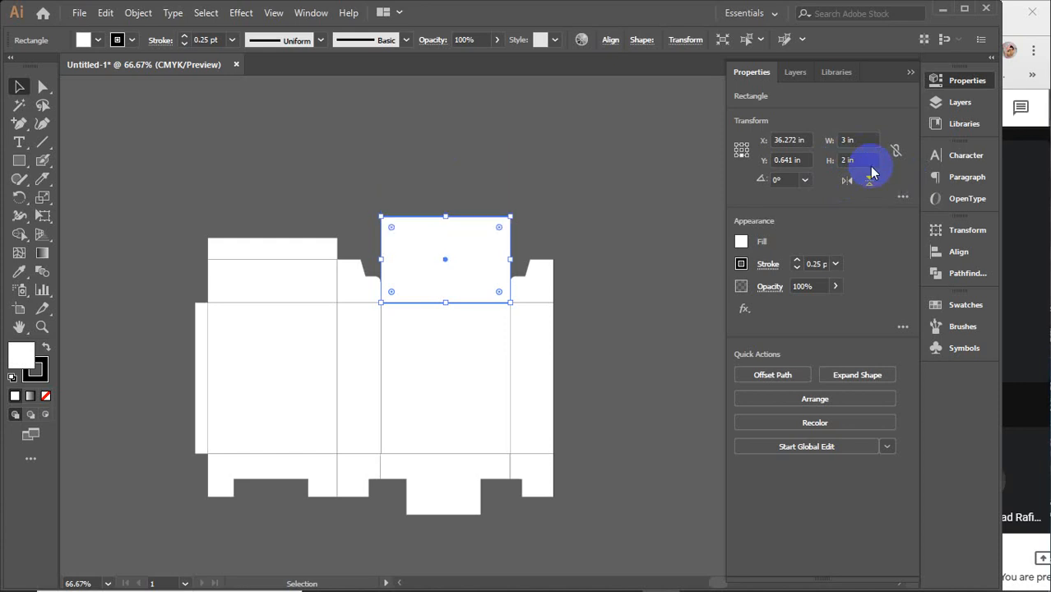
{"action": "left_click", "coordinate": [865, 162]}
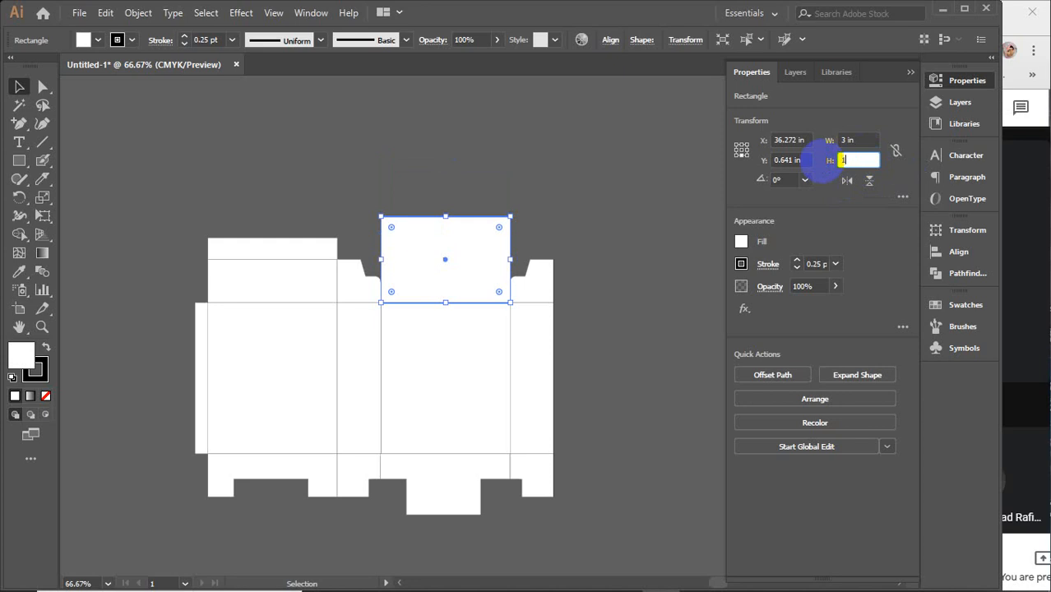
{"action": "type", "text": "1.5"}
{"action": "key", "text": "Return"}
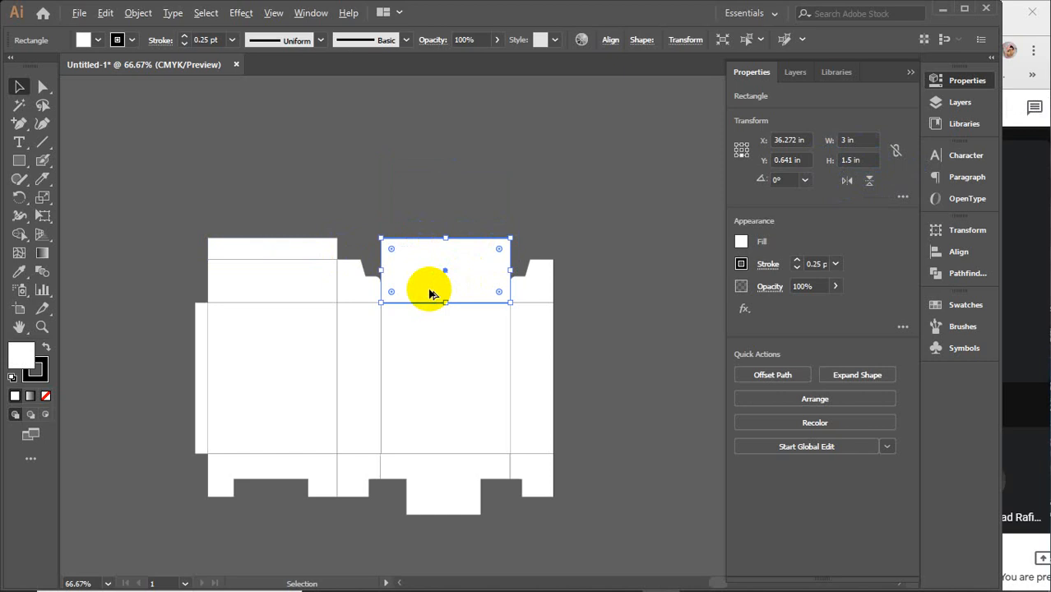
Duplicate the 1.5 in high top panel directly above itself and set the copy's height to 0.5 in
{"action": "left_click_drag", "start_coordinate": [429, 293], "coordinate": [430, 228]}
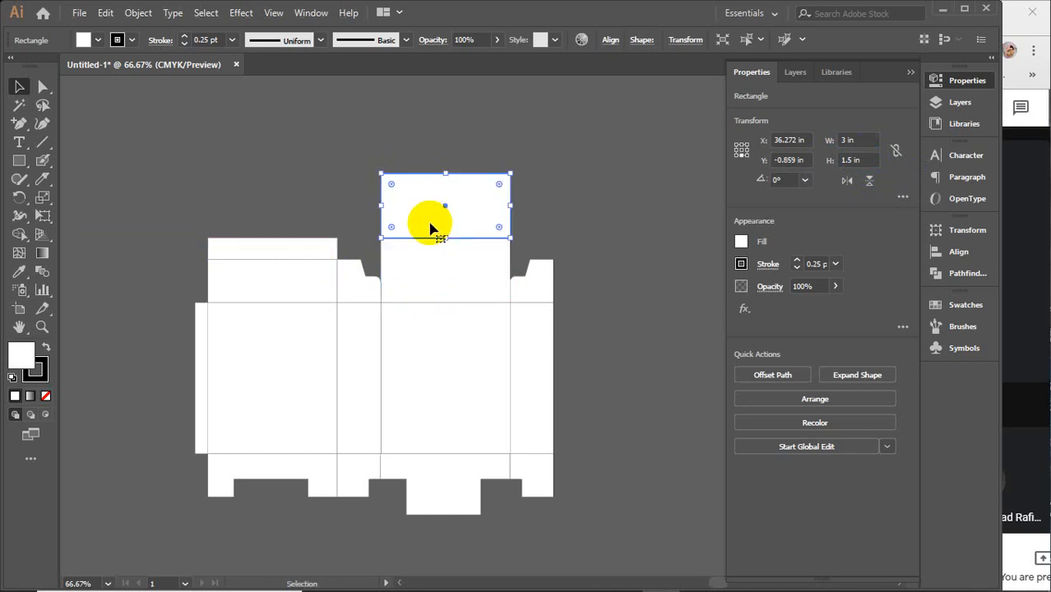
{"action": "left_click", "coordinate": [852, 161]}
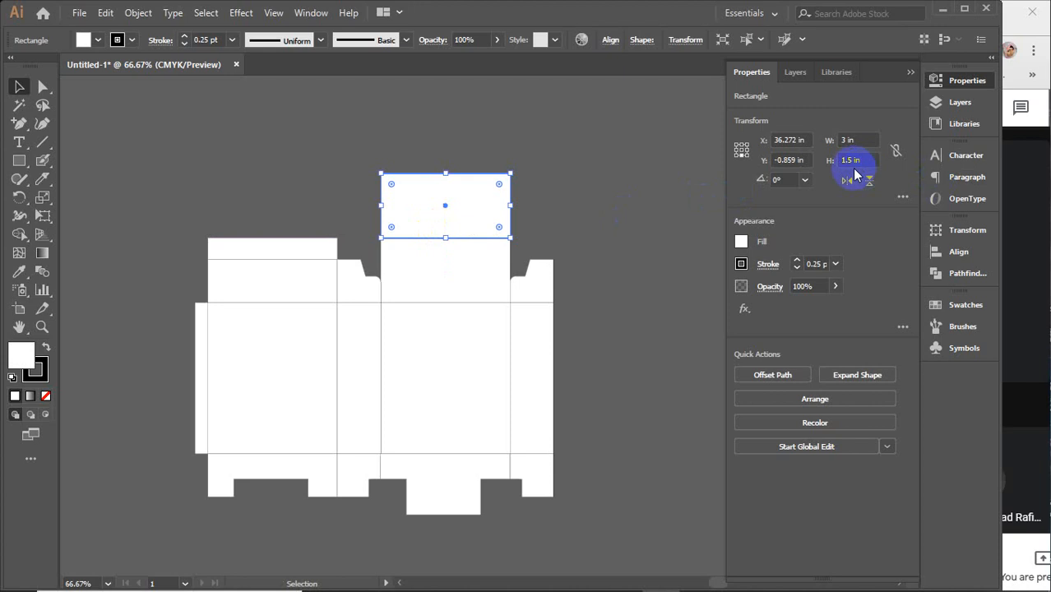
{"action": "type", "text": ".5"}
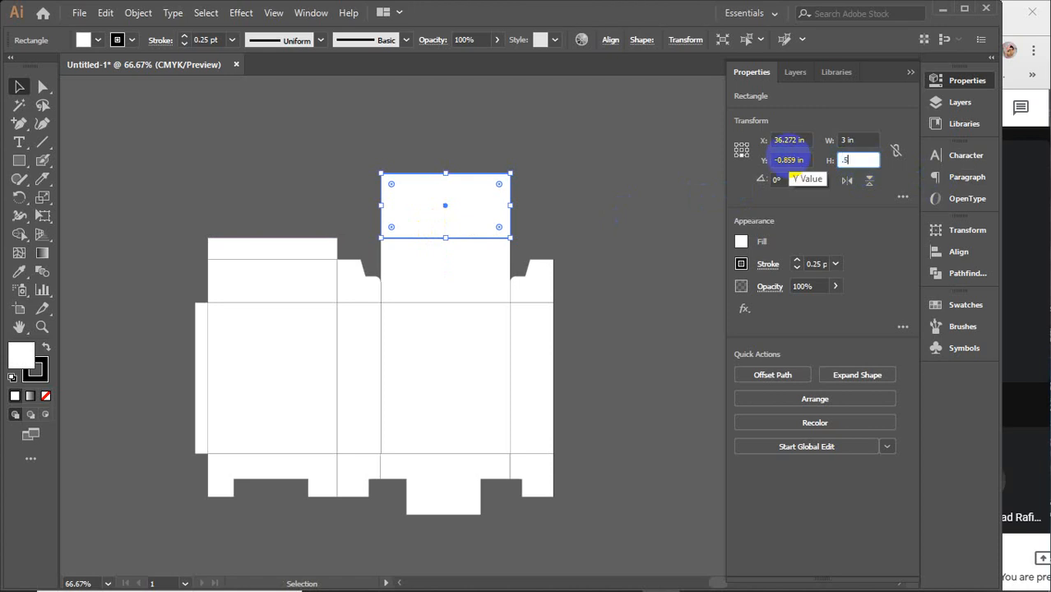
{"action": "key", "text": "Return"}
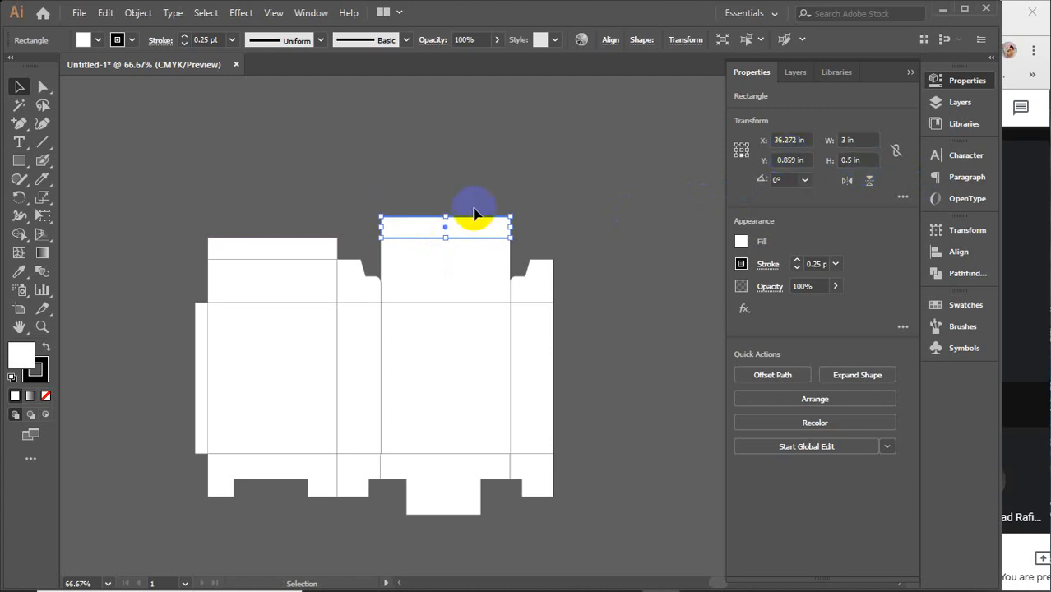
Set the new strip's height to 0.3 in and place a duplicate of it directly above
{"action": "left_click", "coordinate": [405, 229]}
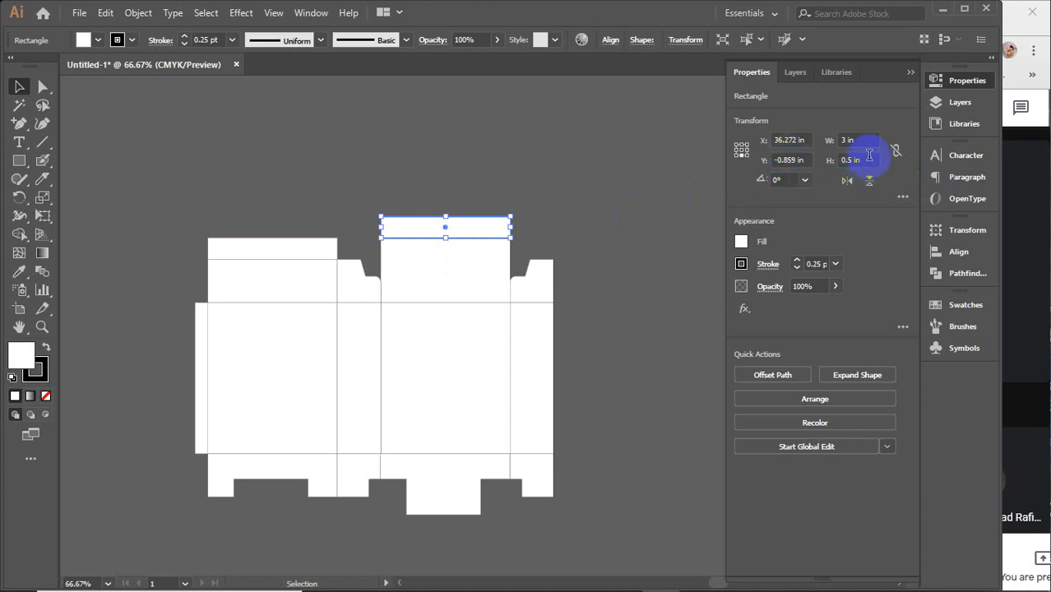
{"action": "left_click_drag", "start_coordinate": [870, 156], "coordinate": [828, 159]}
{"action": "type", "text": ".3"}
{"action": "key", "text": "Return"}
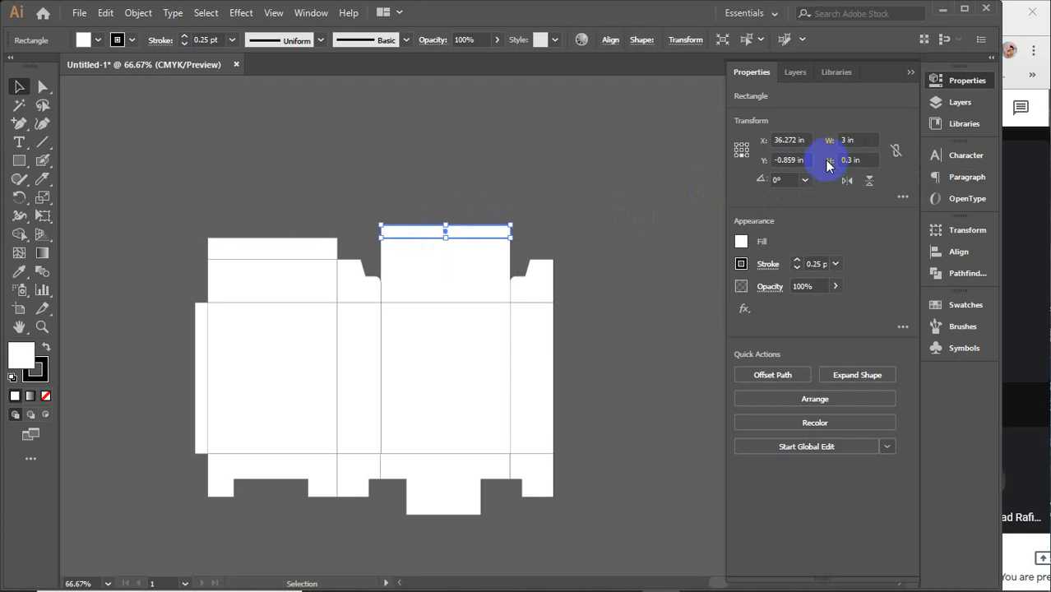
{"action": "scroll", "coordinate": [465, 236], "scroll_direction": "up", "scroll_amount": 3}
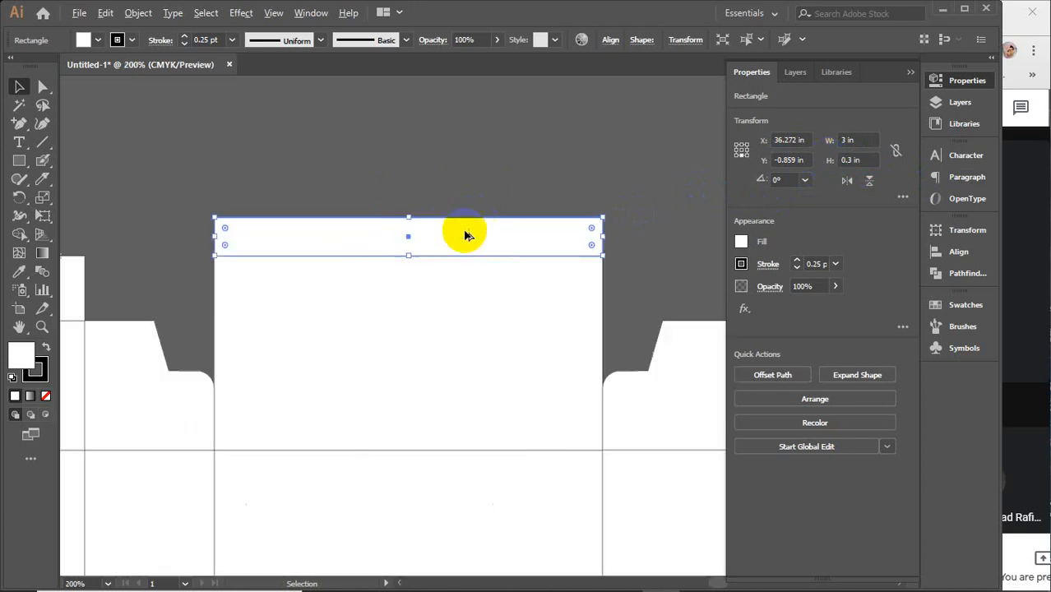
{"action": "left_click_drag", "start_coordinate": [468, 240], "coordinate": [464, 205]}
{"action": "scroll", "coordinate": [463, 205], "scroll_direction": "down", "scroll_amount": 2}
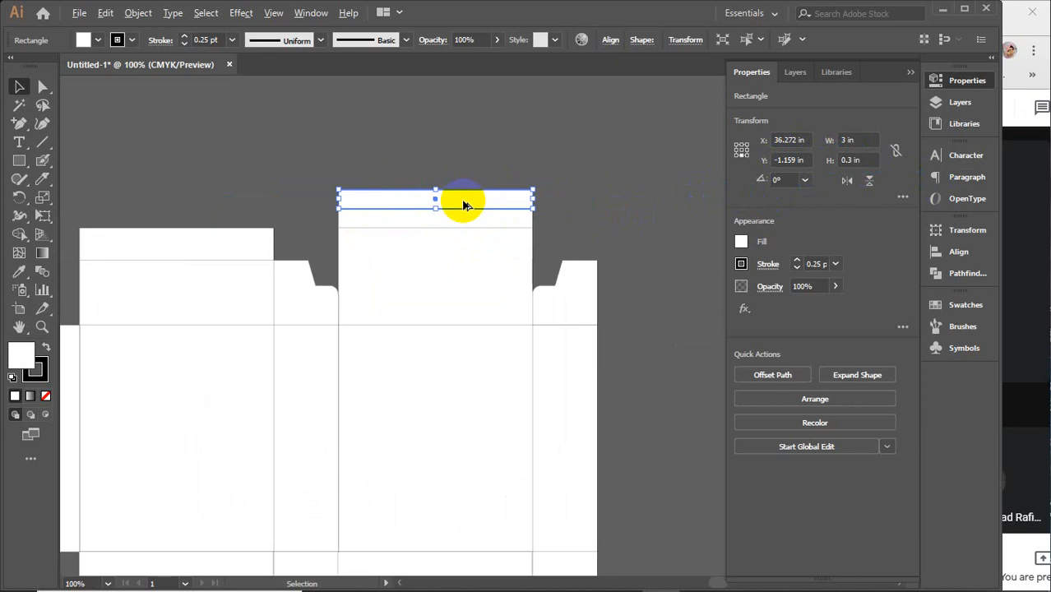
Create a three-sided polygon in the empty area above the top strips
{"action": "left_click", "coordinate": [434, 281]}
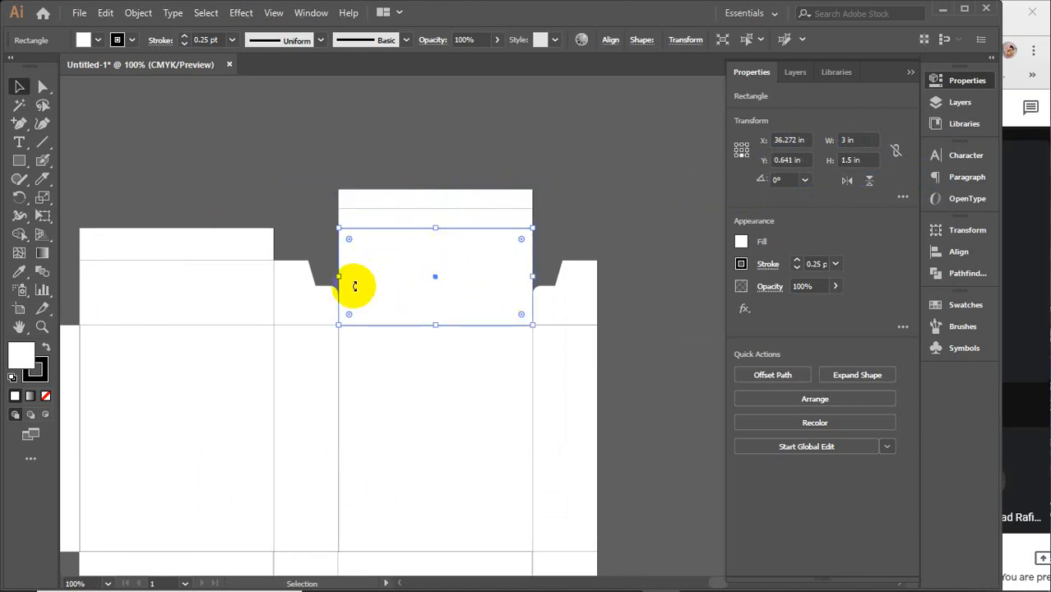
{"action": "left_click", "coordinate": [20, 163]}
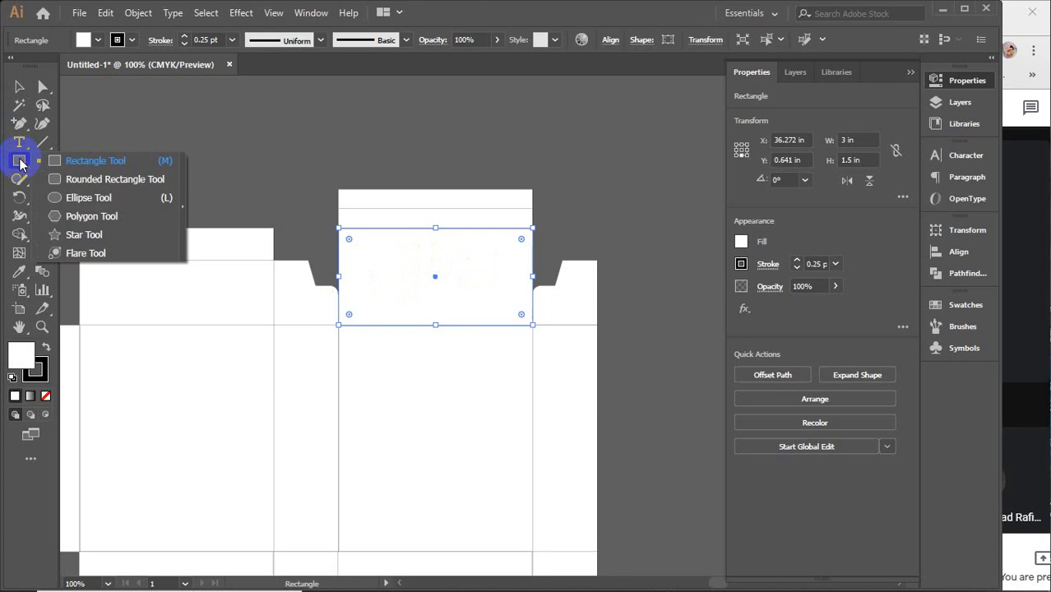
{"action": "left_click", "coordinate": [85, 216]}
{"action": "left_click", "coordinate": [351, 183]}
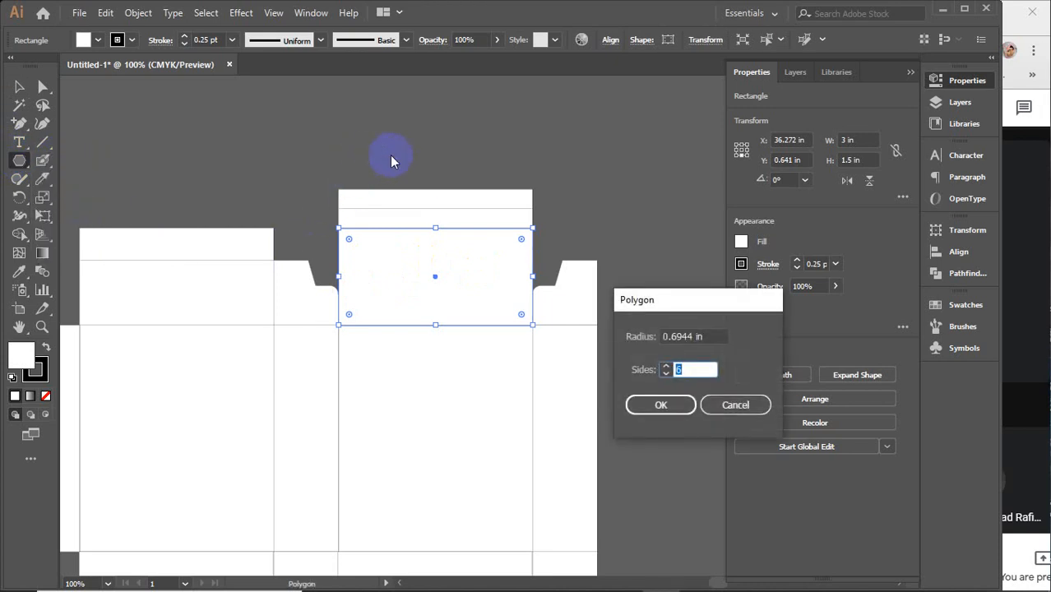
{"action": "type", "text": "3"}
{"action": "key", "text": "Return"}
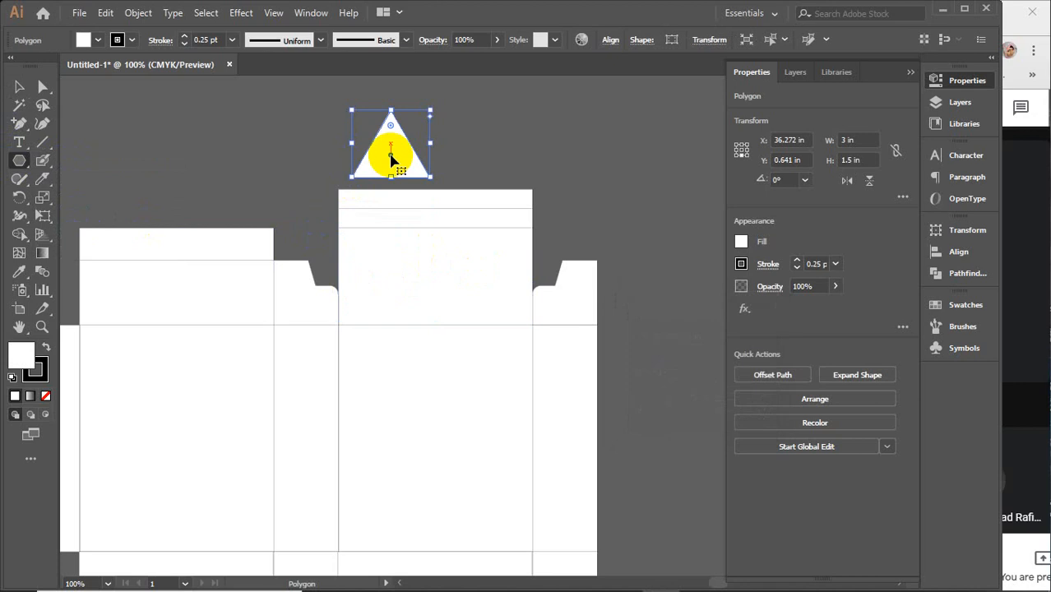
Stretch the triangle to about 2.03 in wide and 0.43 in high and move it inside the 1.5 in high top panel
{"action": "key", "text": "v"}
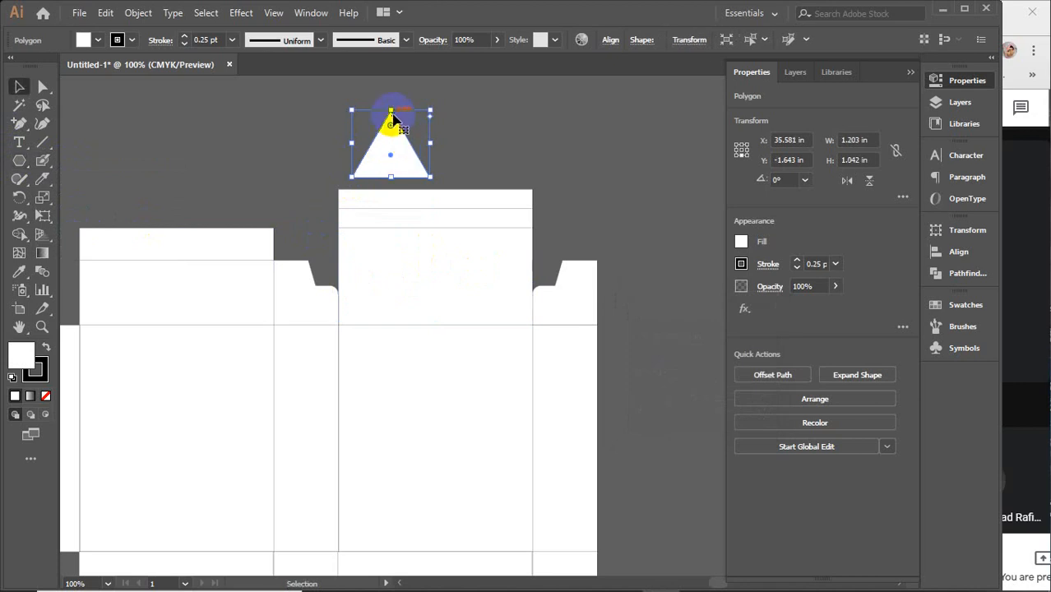
{"action": "left_click_drag", "start_coordinate": [391, 109], "coordinate": [297, 163]}
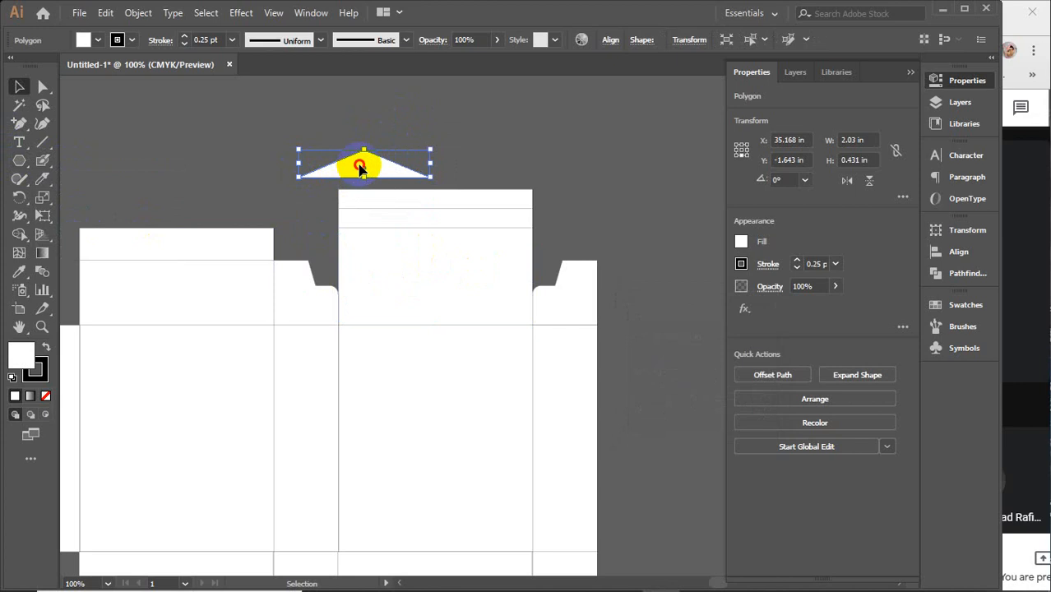
{"action": "left_click_drag", "start_coordinate": [361, 166], "coordinate": [435, 284]}
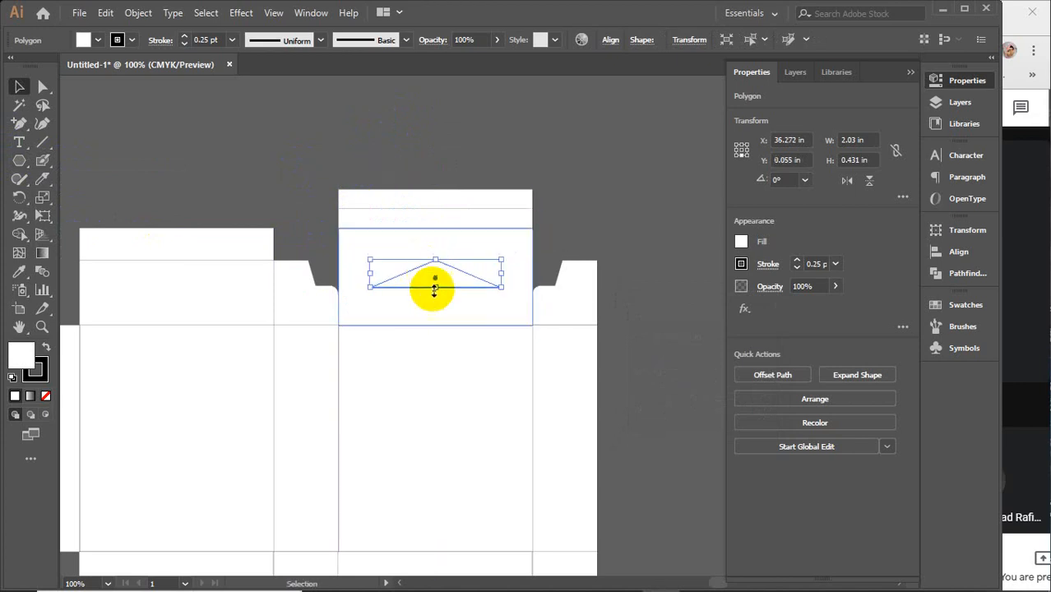
Center the triangle vertically on the top panel, using the panel as the key object
{"action": "left_click", "coordinate": [475, 321], "text": "shift"}
{"action": "left_click", "coordinate": [474, 320]}
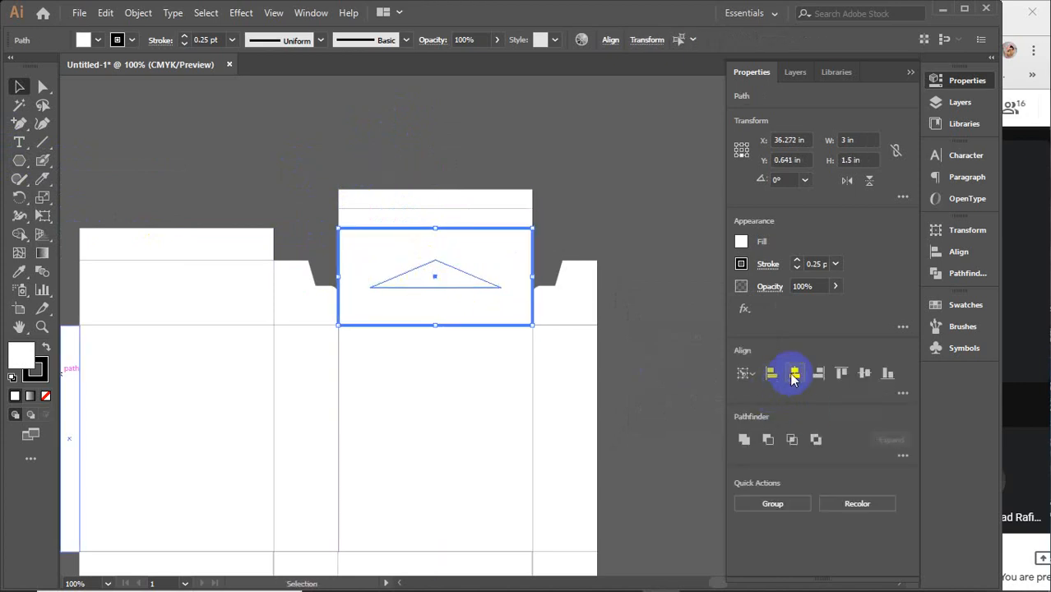
{"action": "left_click", "coordinate": [864, 374]}
{"action": "left_click", "coordinate": [606, 235]}
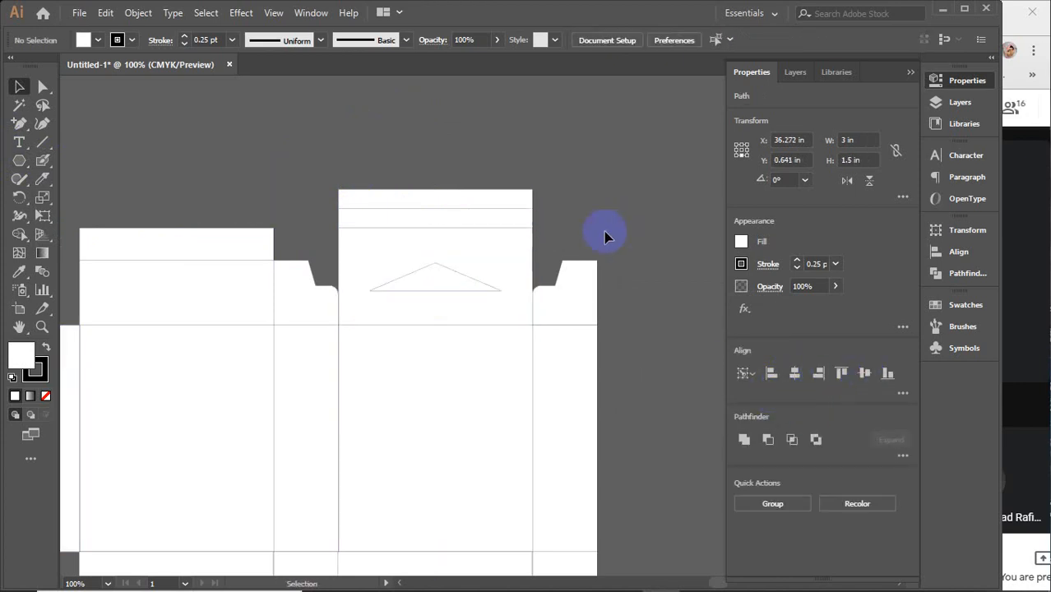
Try to round all three corners of the triangle together
{"action": "left_click", "coordinate": [439, 282]}
{"action": "key", "text": "ctrl+equal"}
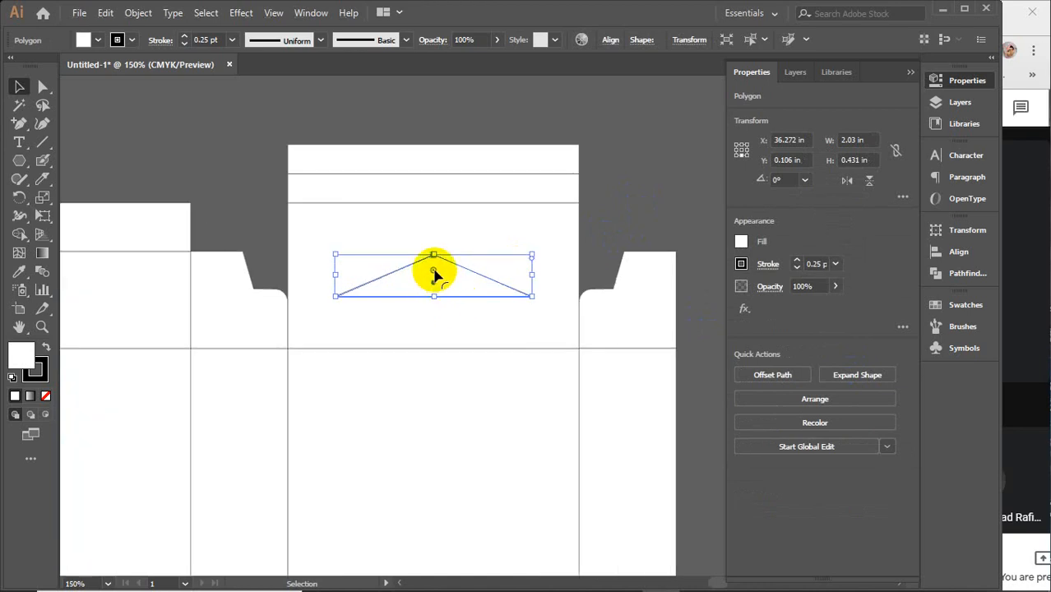
{"action": "mouse_move", "coordinate": [435, 274]}
{"action": "left_mouse_down"}
{"action": "mouse_move", "coordinate": [436, 243]}
{"action": "mouse_move", "coordinate": [437, 254]}
{"action": "left_mouse_up"}
{"action": "scroll", "coordinate": [438, 259], "scroll_direction": "up", "scroll_amount": 3}
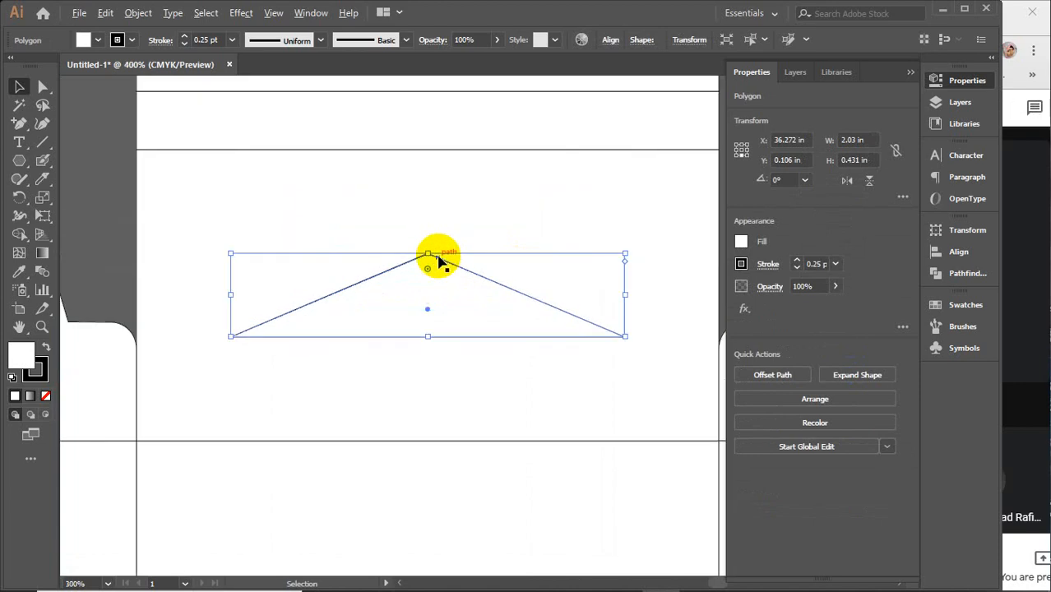
{"action": "scroll", "coordinate": [439, 260], "scroll_direction": "up", "scroll_amount": 2}
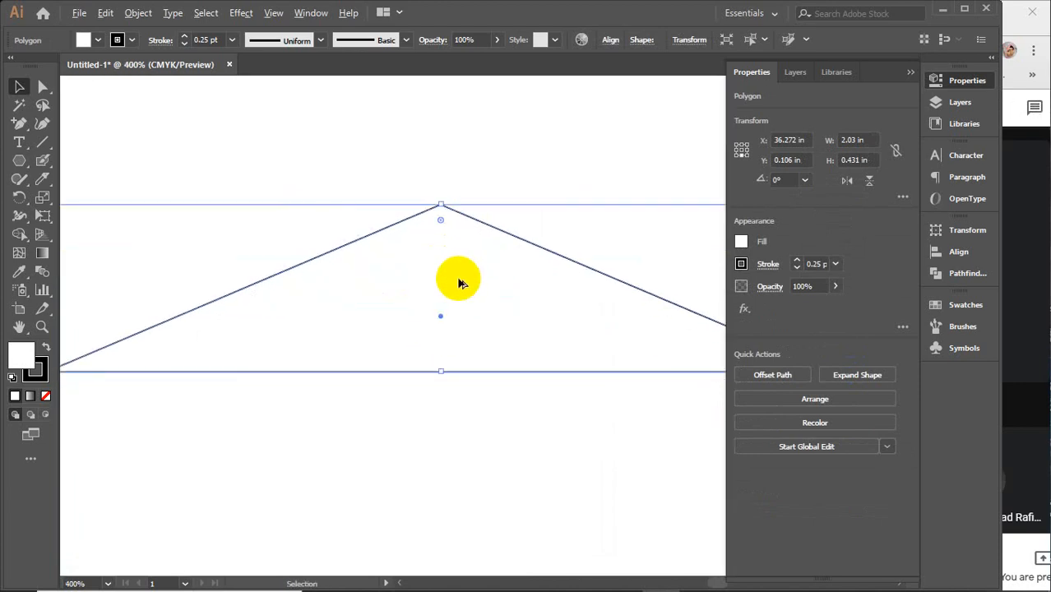
{"action": "scroll", "coordinate": [459, 283], "scroll_direction": "down", "scroll_amount": 2}
{"action": "left_click_drag", "start_coordinate": [444, 251], "coordinate": [444, 250]}
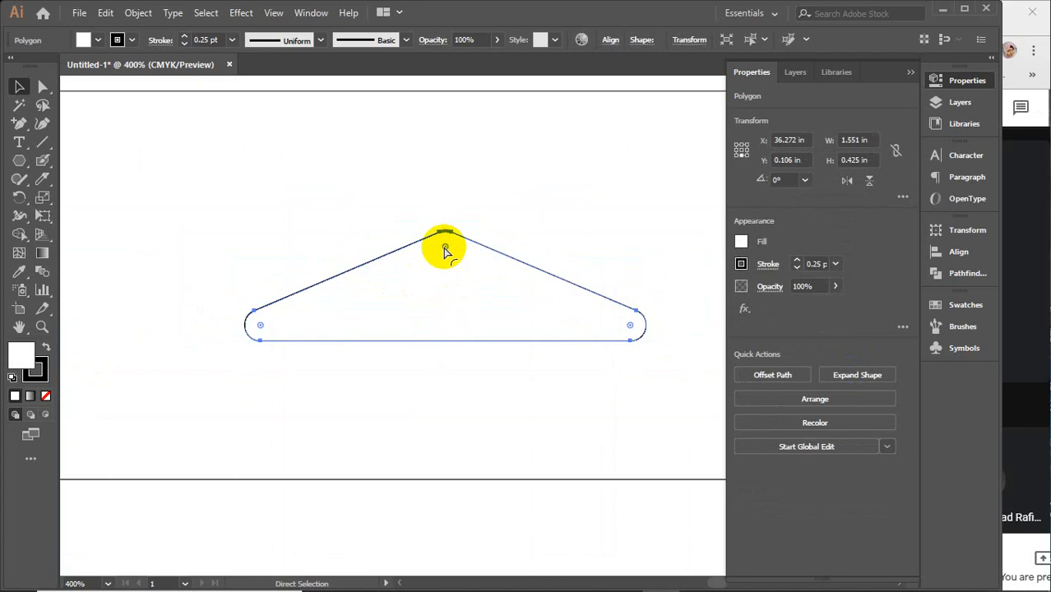
{"action": "key", "text": "ctrl+z"}
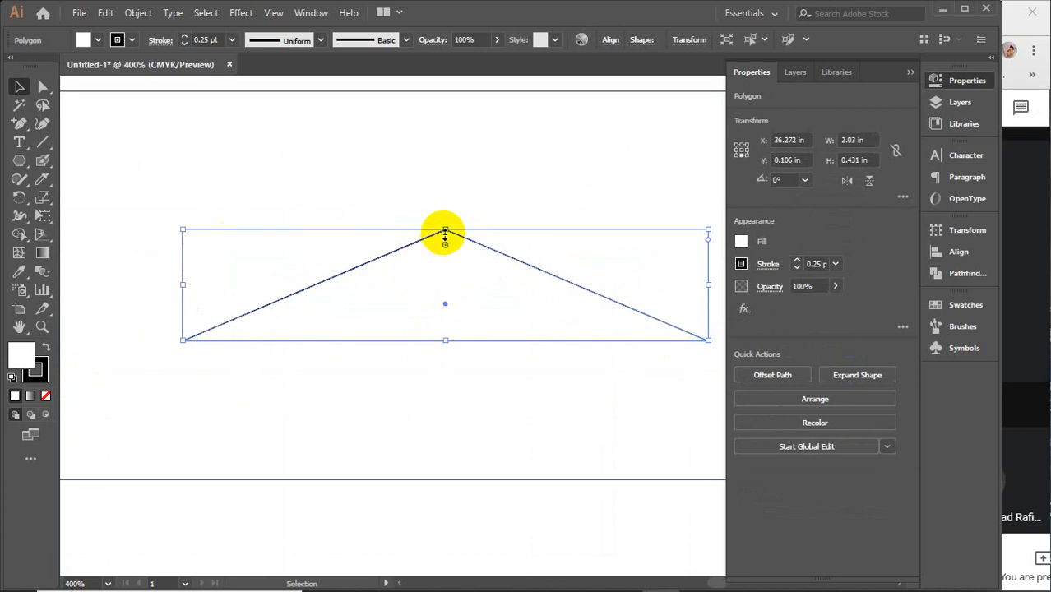
Raise the triangle's height to about 0.5 in and round only its apex with a radius of about 0.13 in
{"action": "left_click_drag", "start_coordinate": [445, 228], "coordinate": [444, 211]}
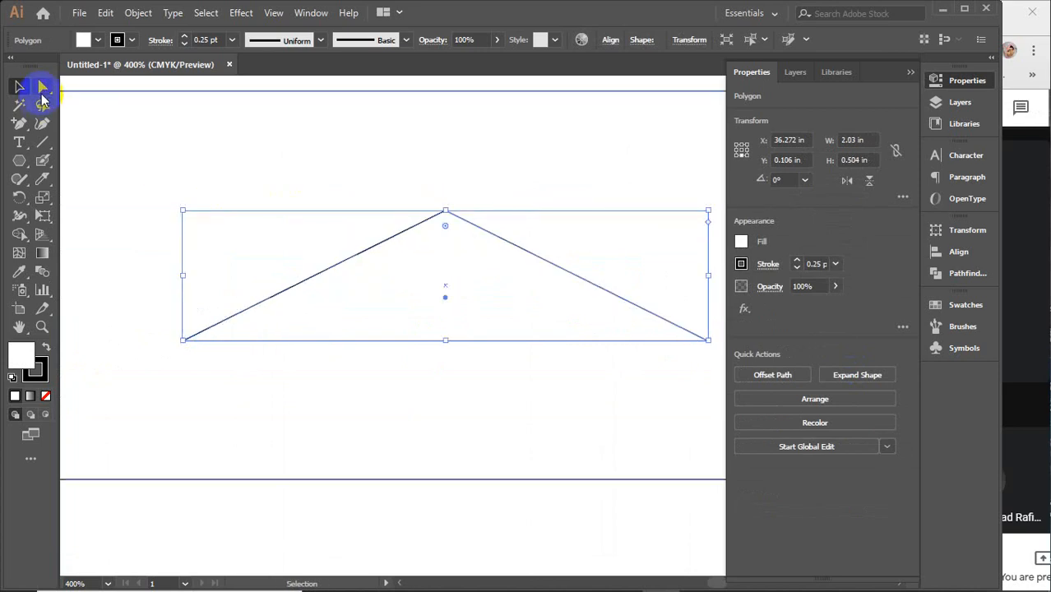
{"action": "left_click", "coordinate": [39, 86]}
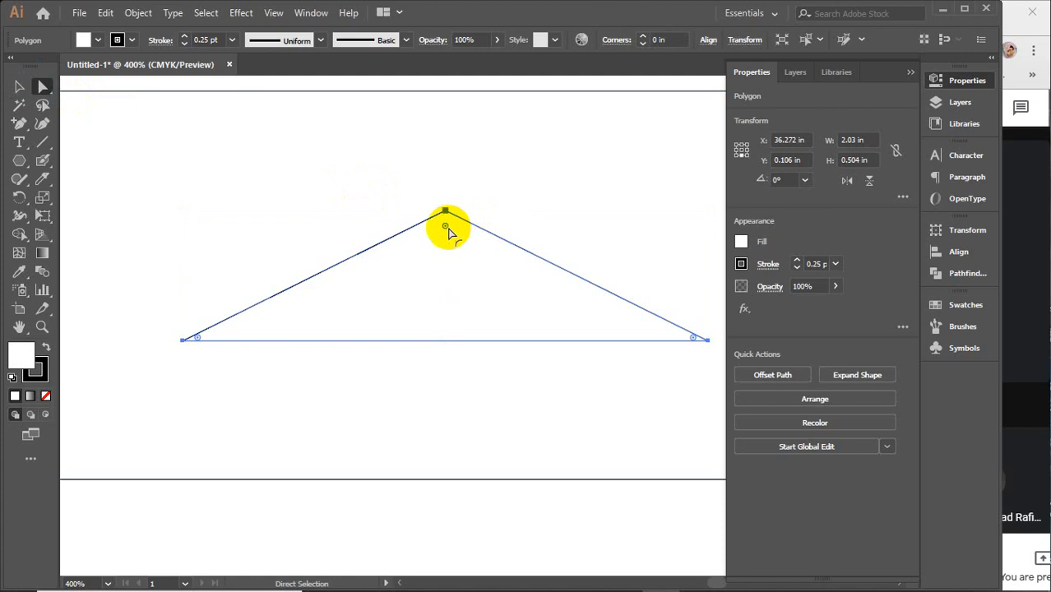
{"action": "mouse_move", "coordinate": [445, 229]}
{"action": "left_mouse_down"}
{"action": "mouse_move", "coordinate": [445, 262]}
{"action": "mouse_move", "coordinate": [446, 247]}
{"action": "left_mouse_up"}
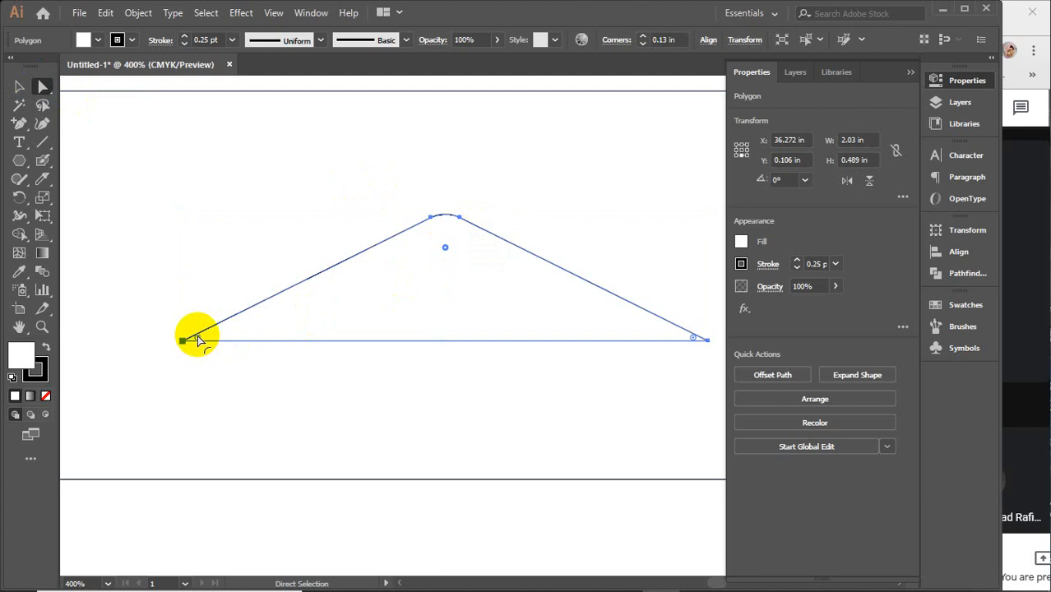
Round both base corners of the triangle slightly
{"action": "left_click", "coordinate": [695, 340]}
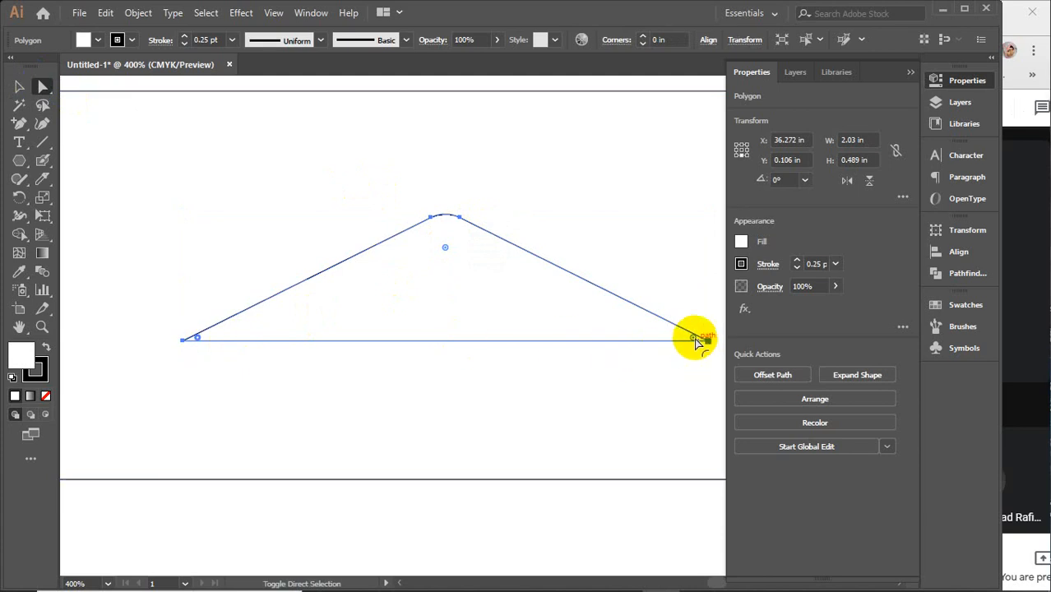
{"action": "left_click_drag", "start_coordinate": [695, 339], "coordinate": [681, 337]}
{"action": "left_click", "coordinate": [19, 86]}
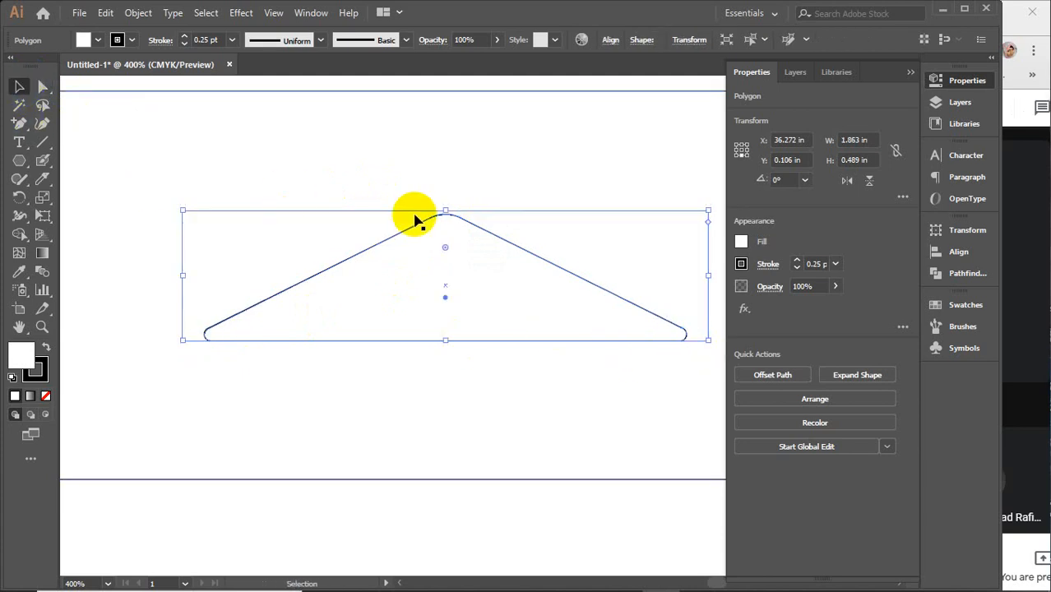
Cut the rounded triangle out of the top panel with the Shape Builder to make a handle opening
{"action": "scroll", "coordinate": [415, 218], "scroll_direction": "down", "scroll_amount": 3}
{"action": "left_click", "coordinate": [345, 187], "text": "shift"}
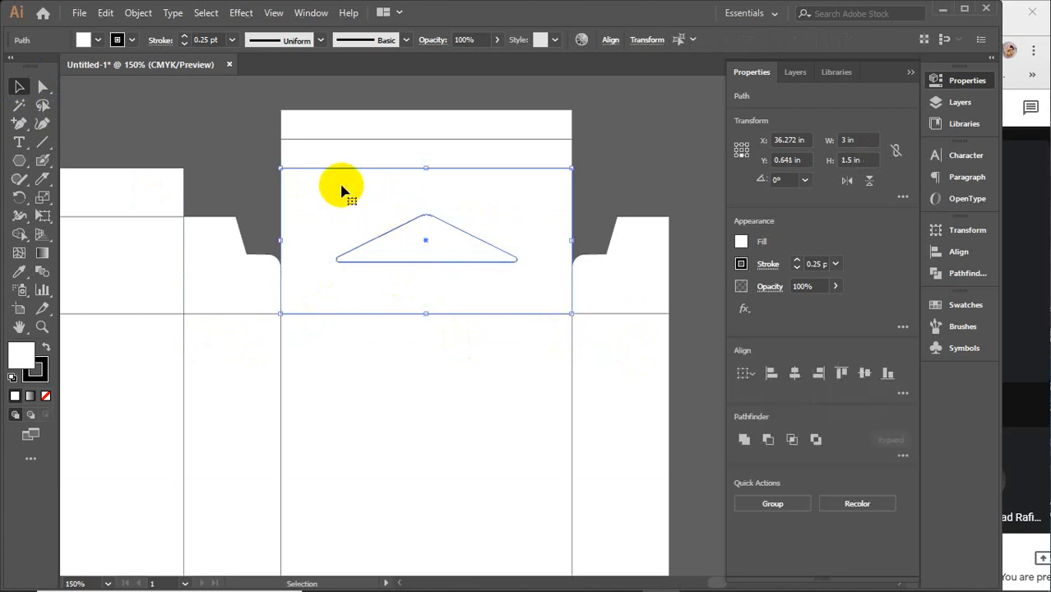
{"action": "left_click", "coordinate": [18, 235]}
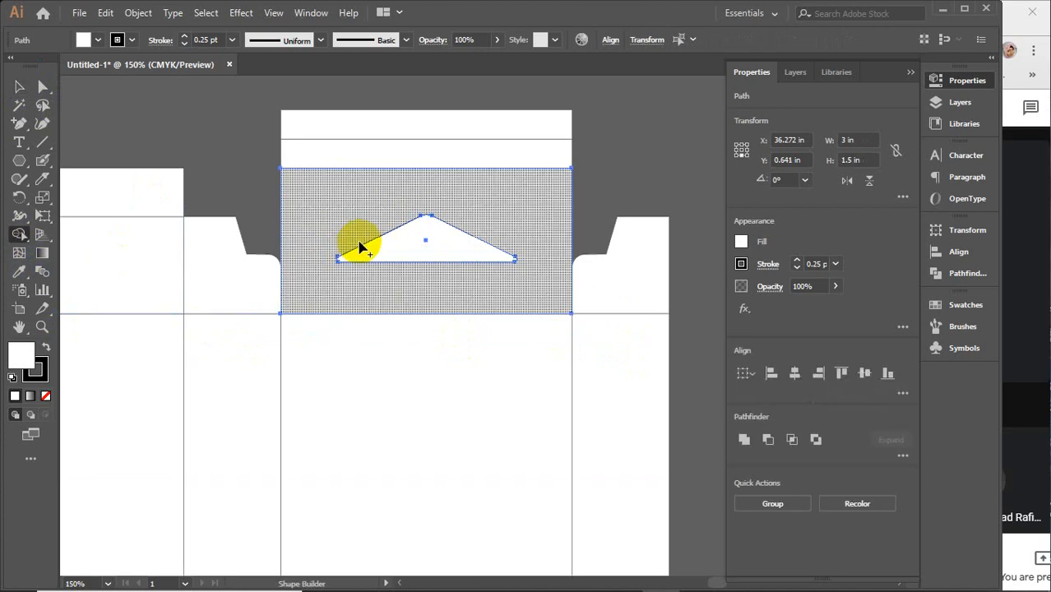
{"action": "left_click", "coordinate": [440, 251]}
{"action": "key", "text": "v"}
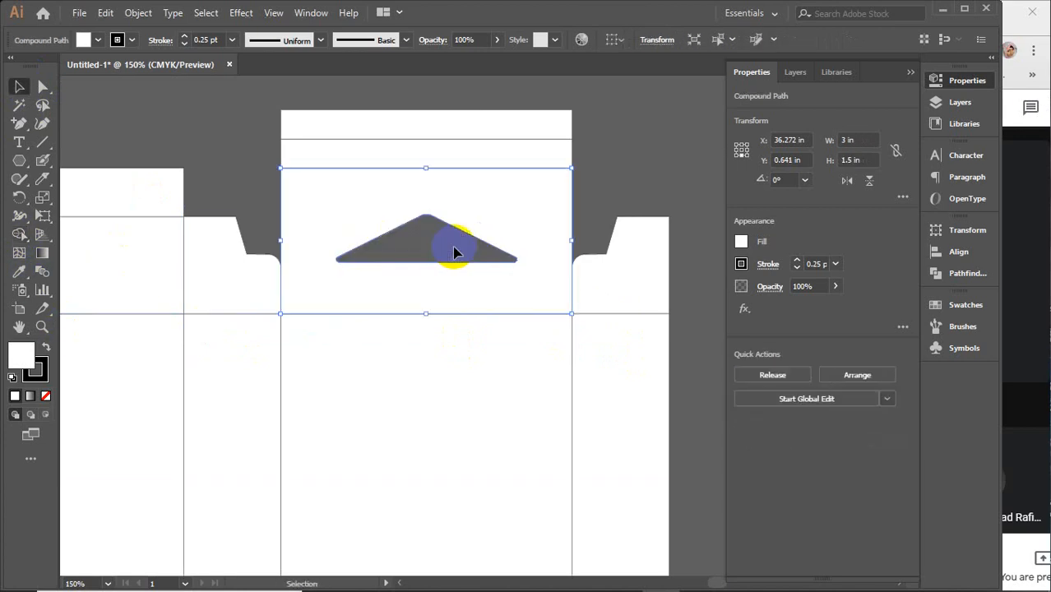
{"action": "left_click", "coordinate": [621, 183]}
Duplicate the panel with the triangular opening directly above the two 0.3 in strips
{"action": "scroll", "coordinate": [621, 179], "scroll_direction": "up", "scroll_amount": 1}
{"action": "scroll", "coordinate": [617, 239], "scroll_direction": "down", "scroll_amount": 1, "text": "alt"}
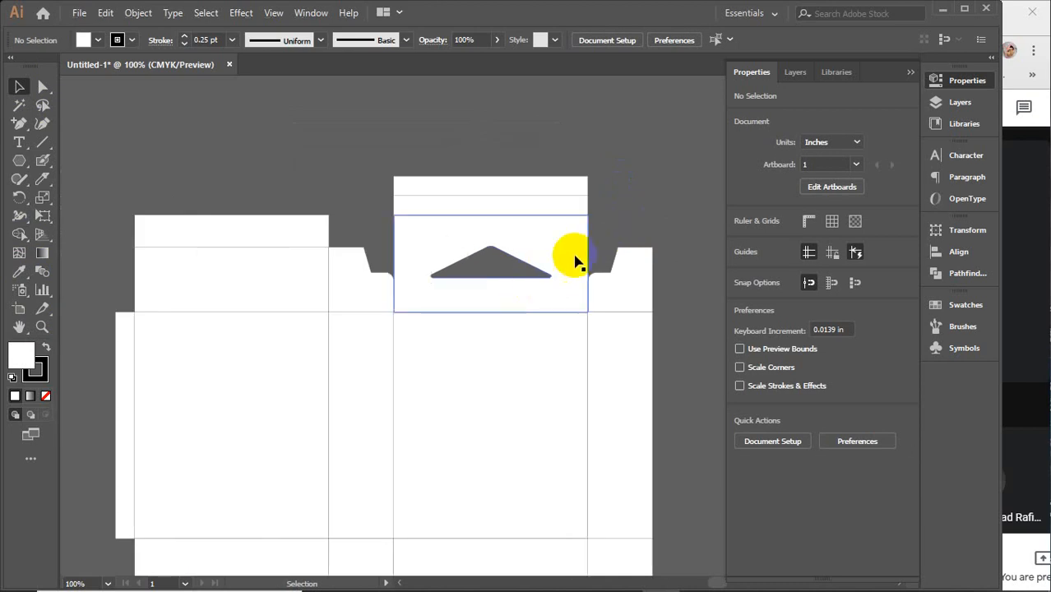
{"action": "left_click", "coordinate": [564, 283]}
{"action": "left_click_drag", "start_coordinate": [535, 300], "coordinate": [529, 163]}
Reflect the upper copy of the panel across the horizontal axis so its triangular opening points downward
{"action": "right_click", "coordinate": [529, 163]}
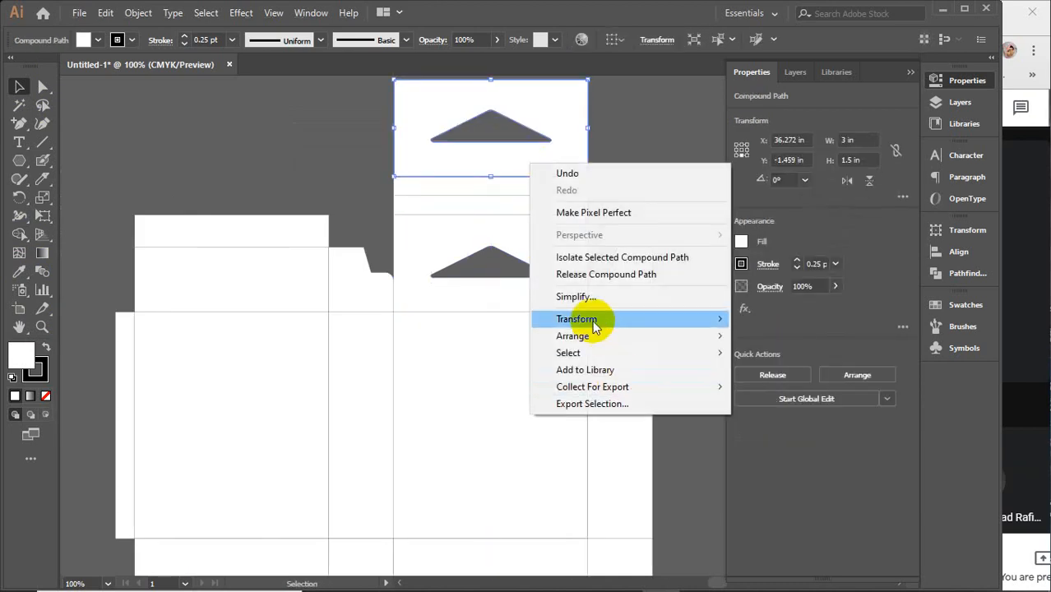
{"action": "mouse_move", "coordinate": [588, 319]}
{"action": "left_click", "coordinate": [771, 378]}
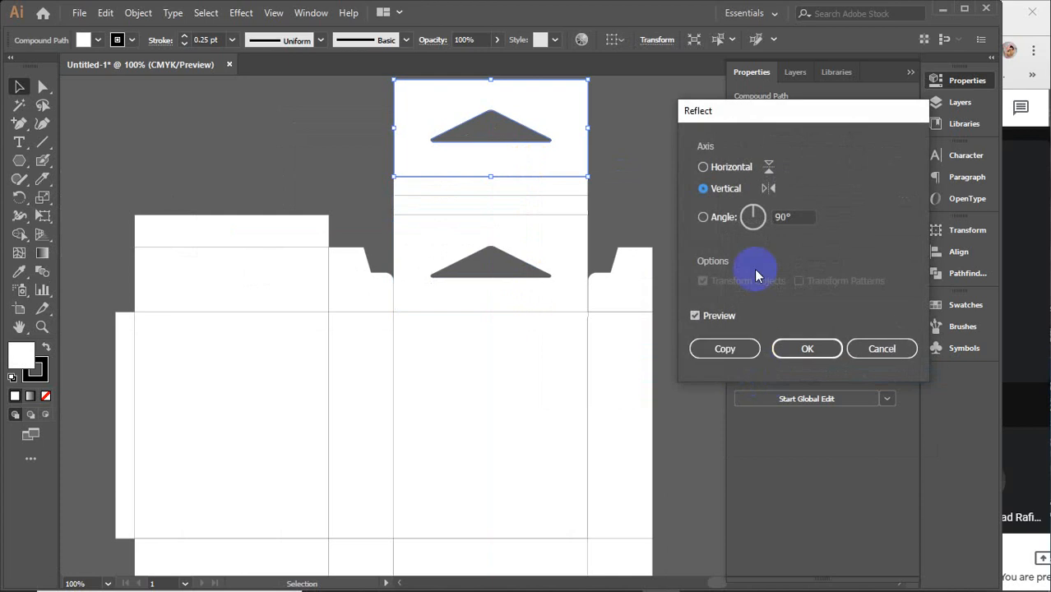
{"action": "left_click", "coordinate": [726, 167]}
{"action": "left_click", "coordinate": [805, 349]}
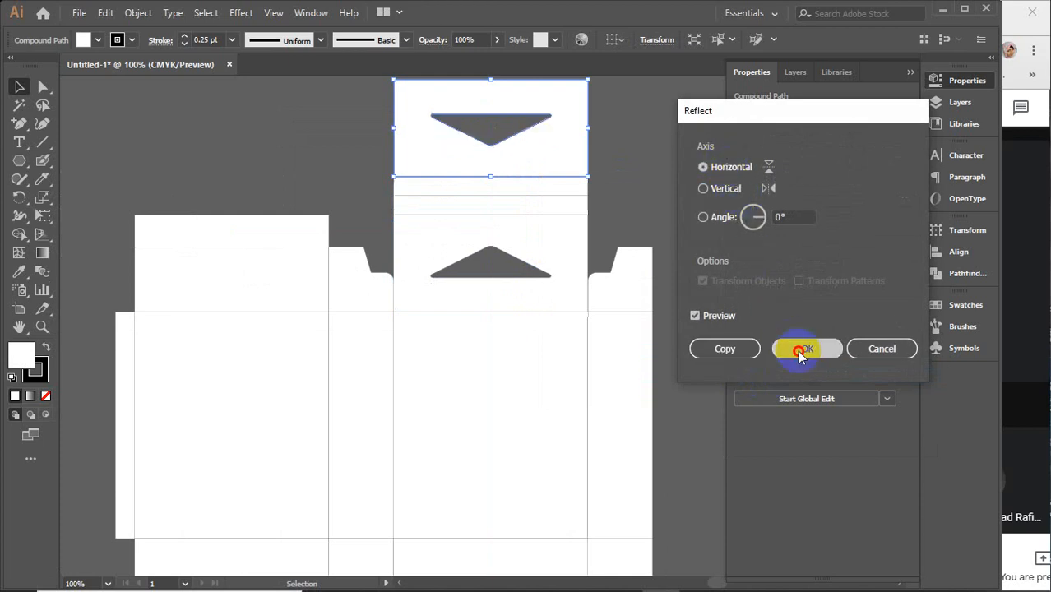
{"action": "left_click_drag", "start_coordinate": [649, 162], "coordinate": [629, 285]}
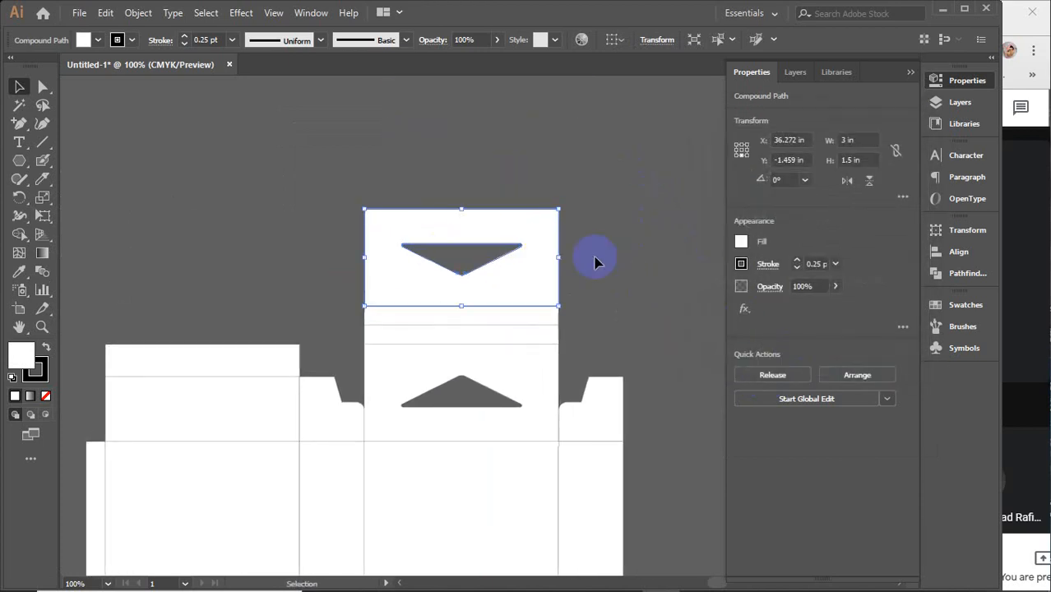
Duplicate the upper 0.3 in strip onto the top edge of the panel with the downward-pointing triangle
{"action": "left_click", "coordinate": [603, 263]}
{"action": "left_click", "coordinate": [484, 326]}
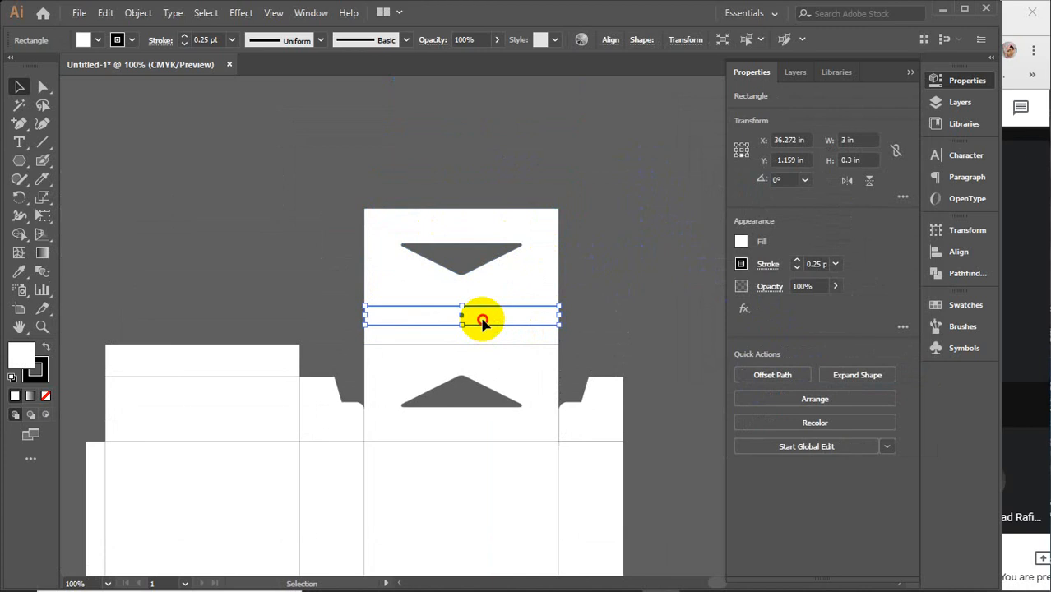
{"action": "left_click_drag", "start_coordinate": [484, 325], "coordinate": [482, 206]}
{"action": "left_click", "coordinate": [642, 266]}
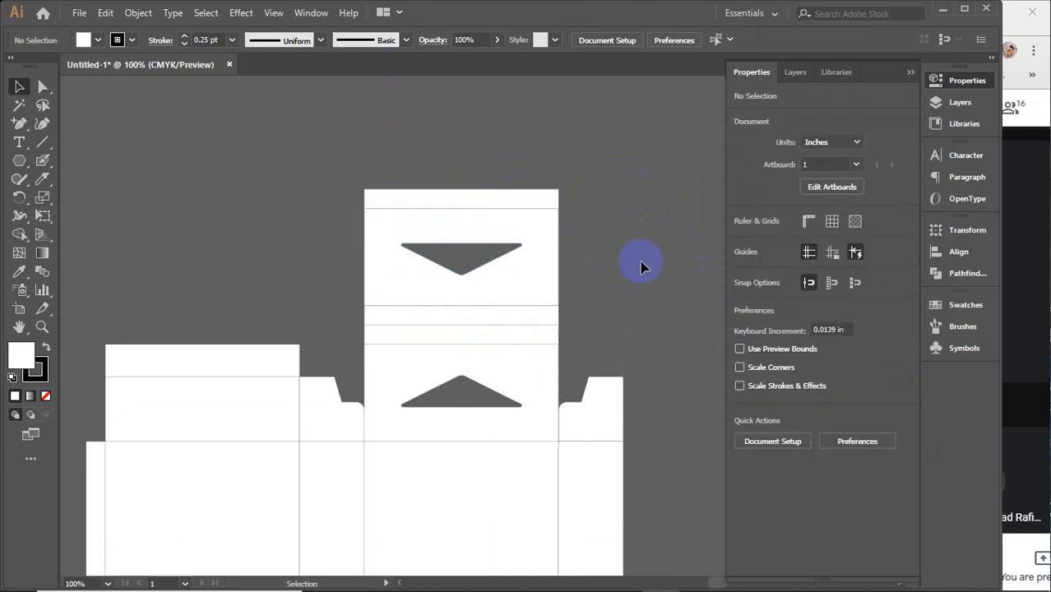
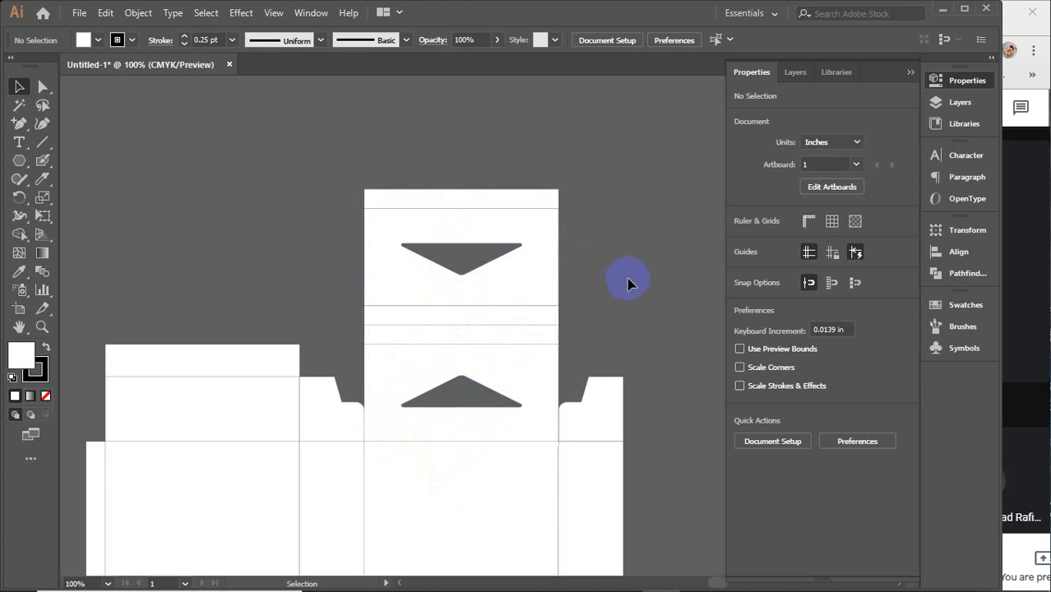
Delete all the dieline artwork beside the artboard to leave an empty work area
{"action": "scroll", "coordinate": [629, 282], "scroll_direction": "down", "scroll_amount": 5}
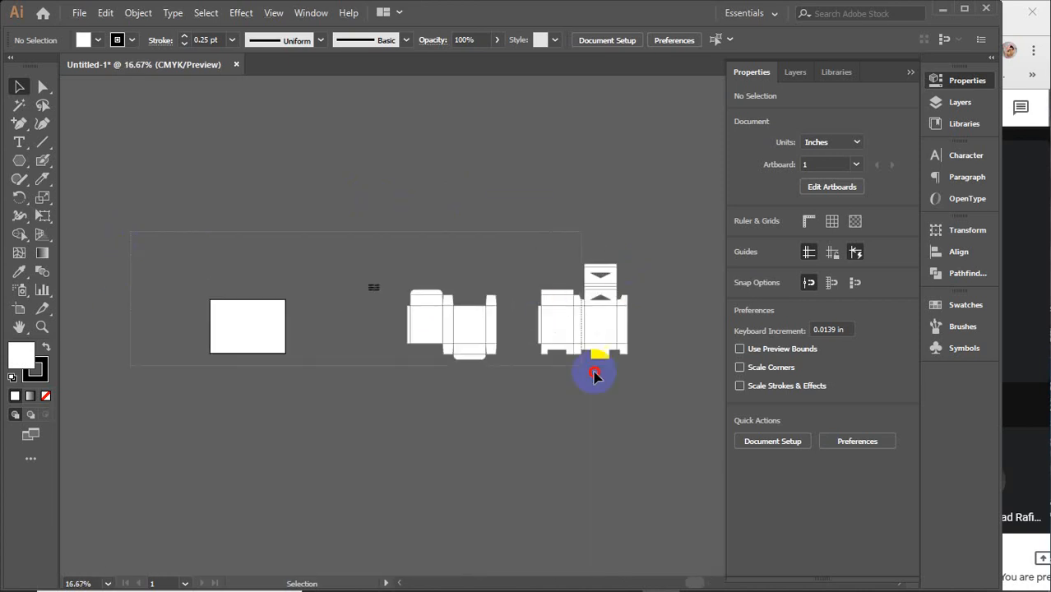
{"action": "left_click_drag", "start_coordinate": [132, 232], "coordinate": [595, 375]}
{"action": "key", "text": "Delete"}
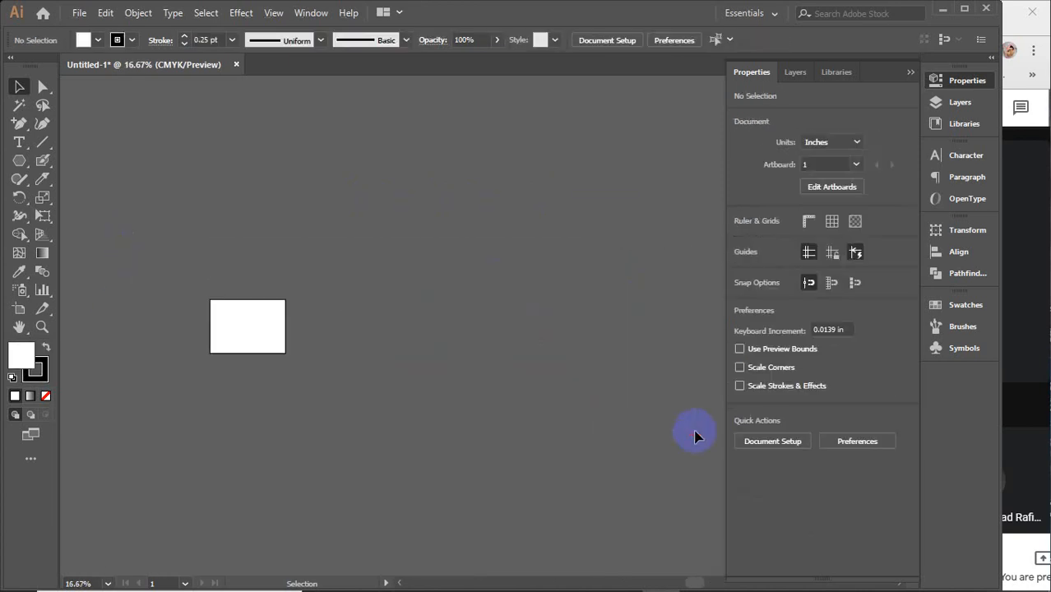
{"action": "scroll", "coordinate": [527, 421], "scroll_direction": "up", "scroll_amount": 1}
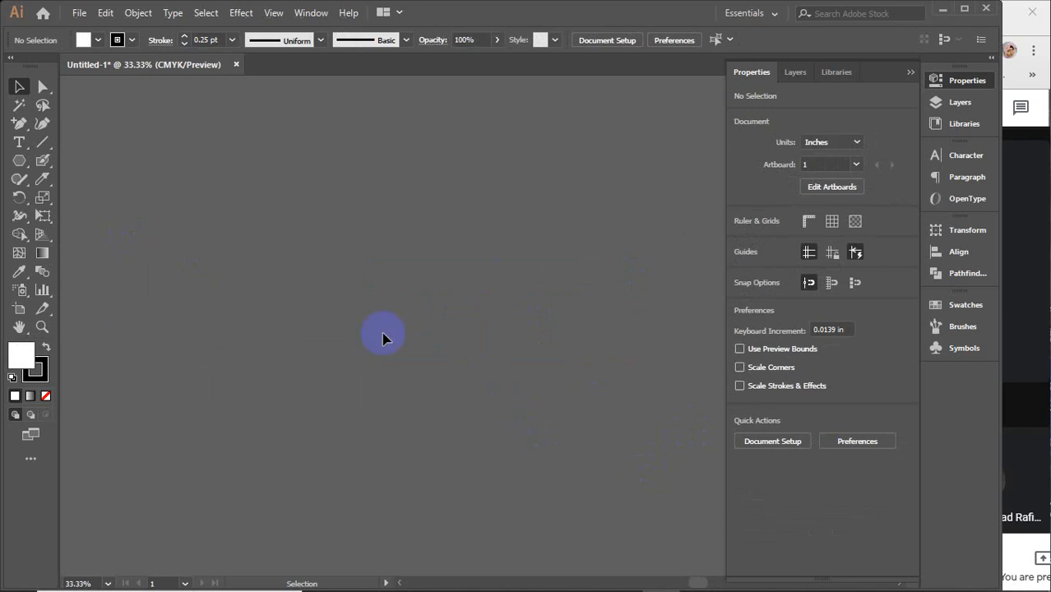
{"action": "key", "text": "space"}
{"action": "left_click_drag", "start_coordinate": [381, 333], "coordinate": [363, 379]}
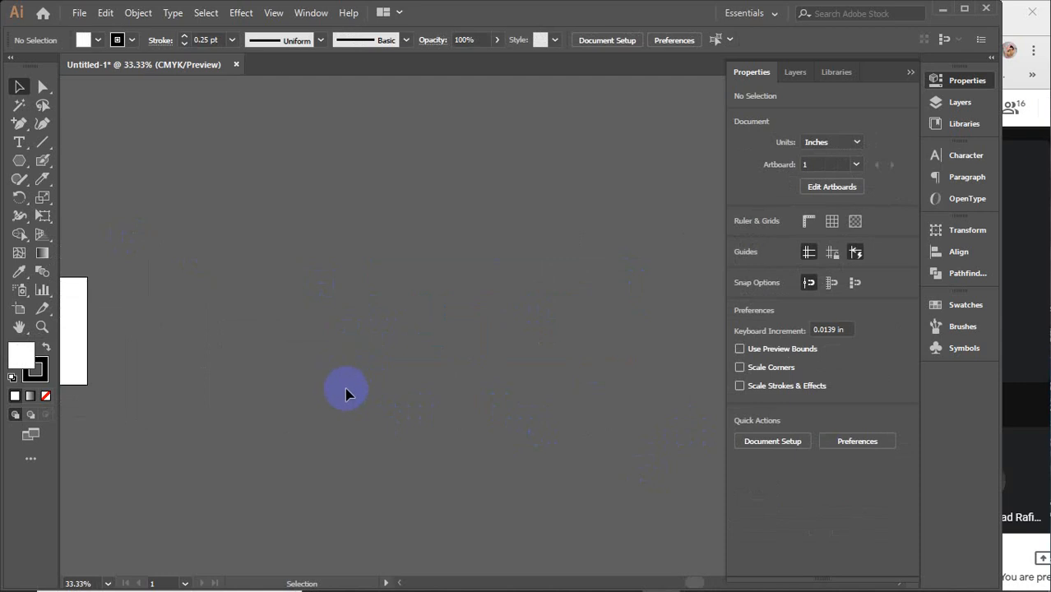
Switch to Chrome and examine several product packaging design images, including the Bullingberg tubes, shelf display, Yes To set and Nutella jars
{"action": "mouse_move", "coordinate": [584, 583]}
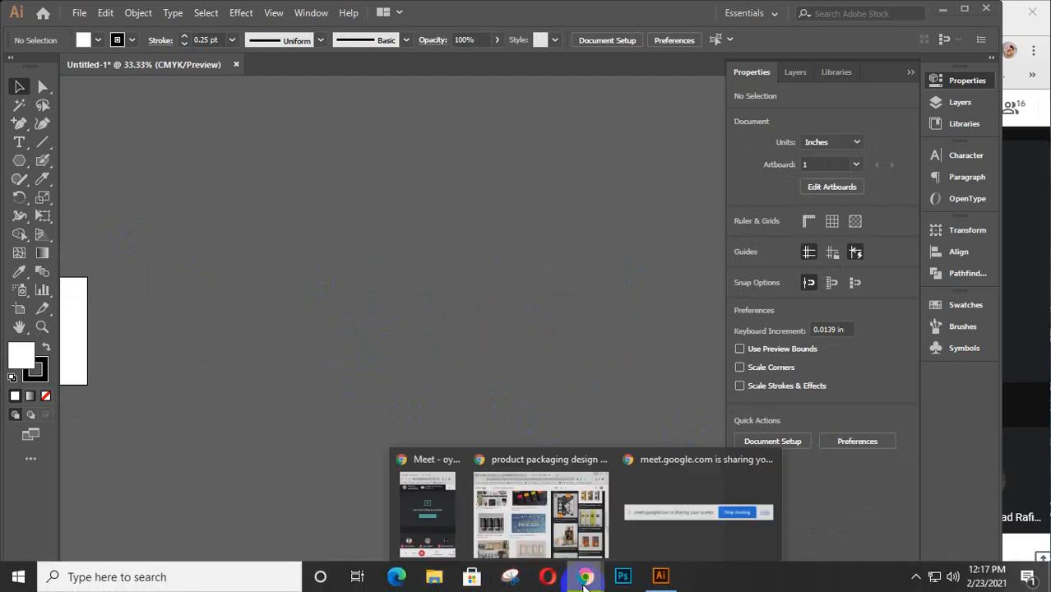
{"action": "left_click", "coordinate": [496, 515]}
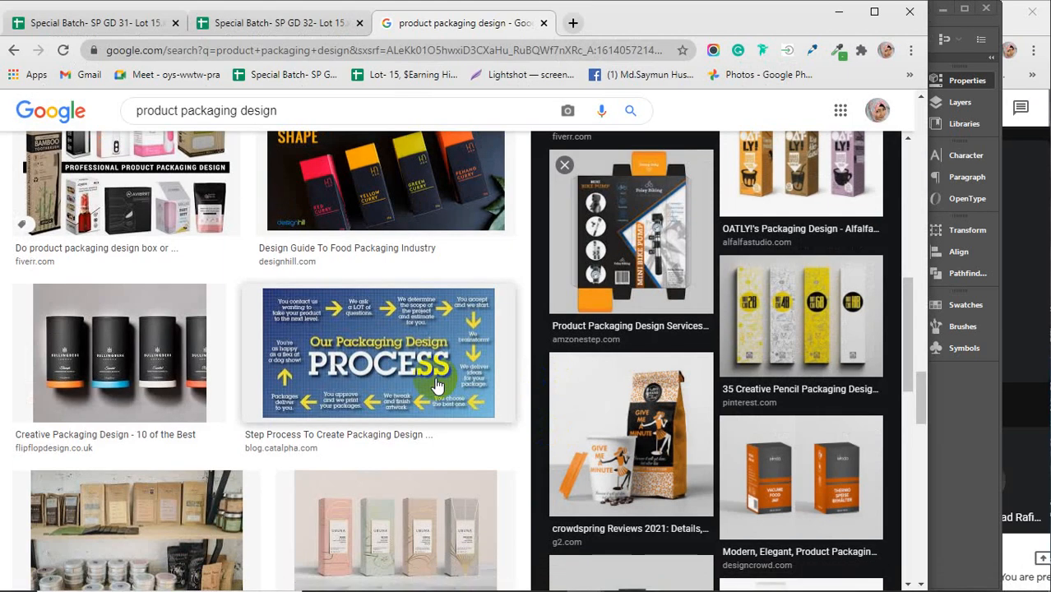
{"action": "left_click", "coordinate": [122, 355]}
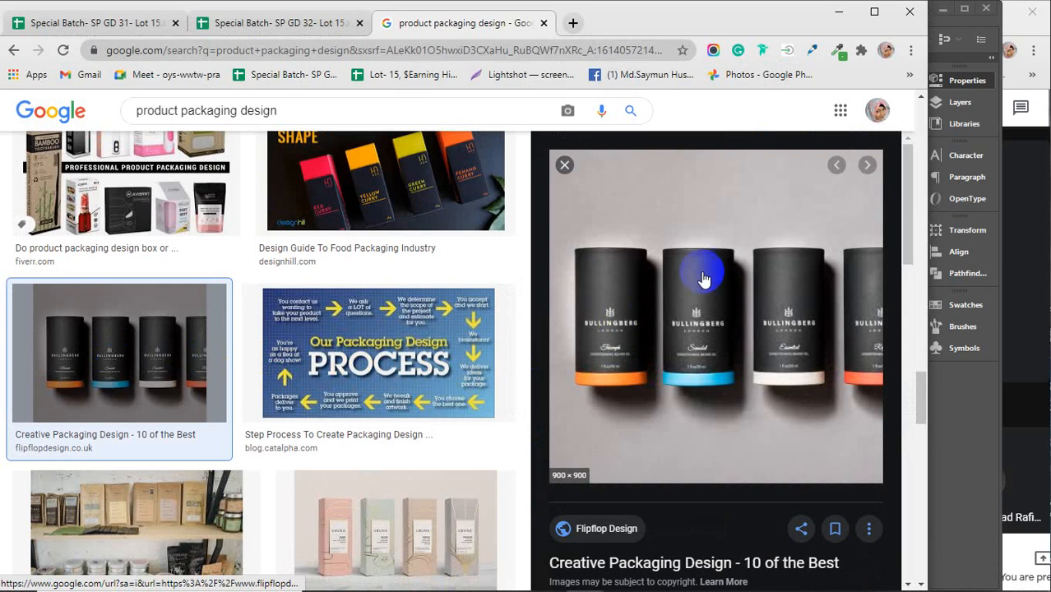
{"action": "scroll", "coordinate": [124, 353], "scroll_direction": "down", "scroll_amount": 3}
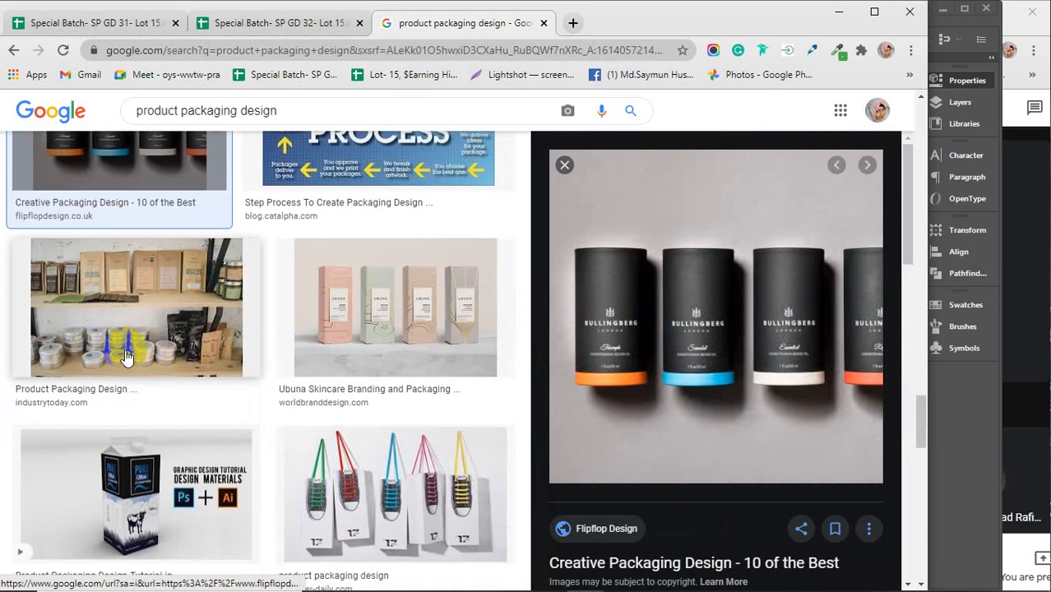
{"action": "scroll", "coordinate": [126, 355], "scroll_direction": "down", "scroll_amount": 1}
{"action": "left_click", "coordinate": [120, 275]}
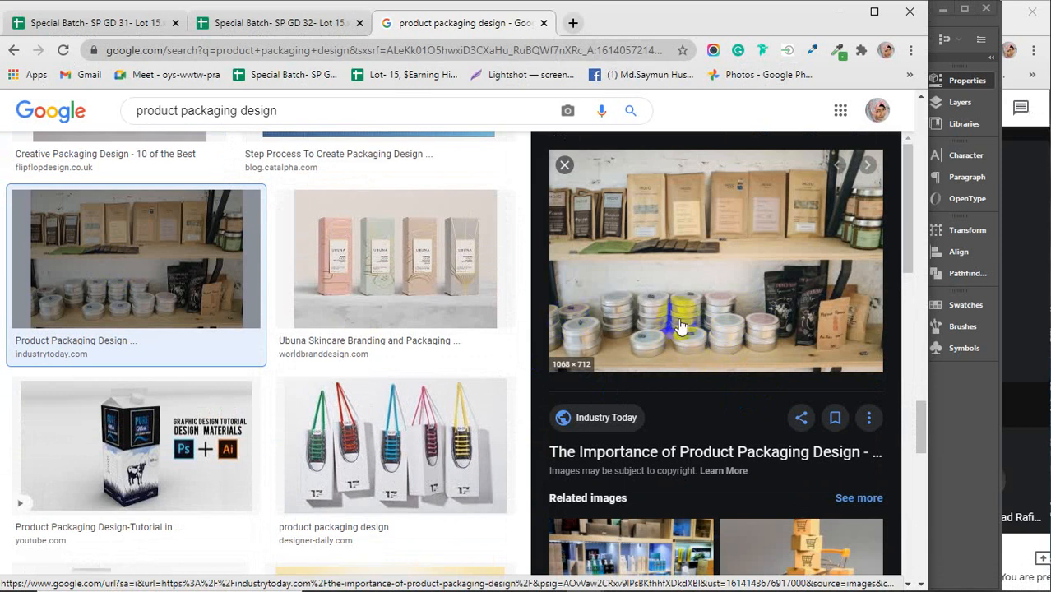
{"action": "scroll", "coordinate": [366, 294], "scroll_direction": "down", "scroll_amount": 3}
{"action": "scroll", "coordinate": [369, 297], "scroll_direction": "down", "scroll_amount": 1}
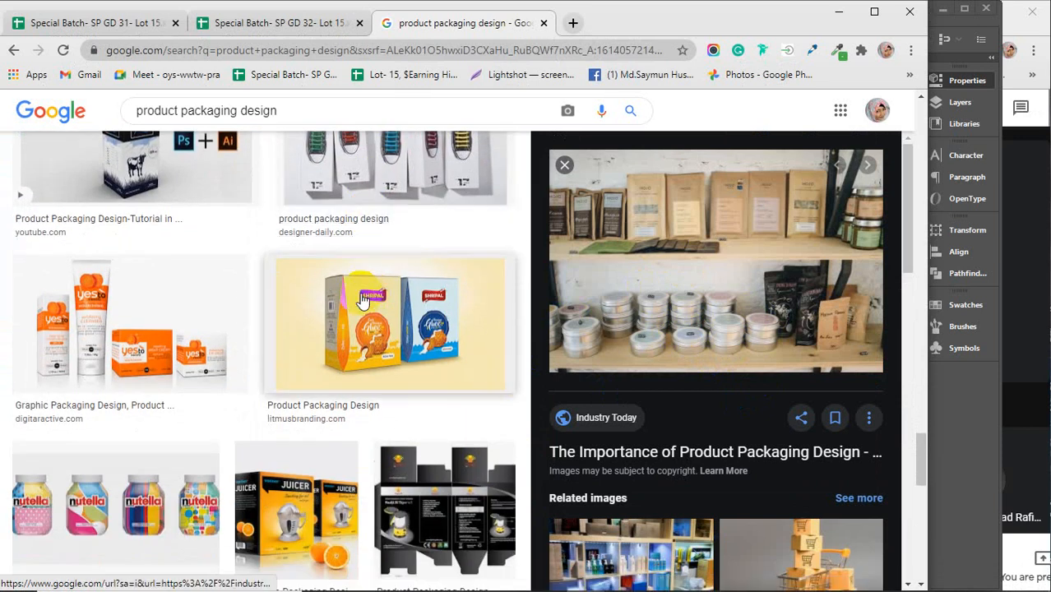
{"action": "left_click", "coordinate": [87, 329]}
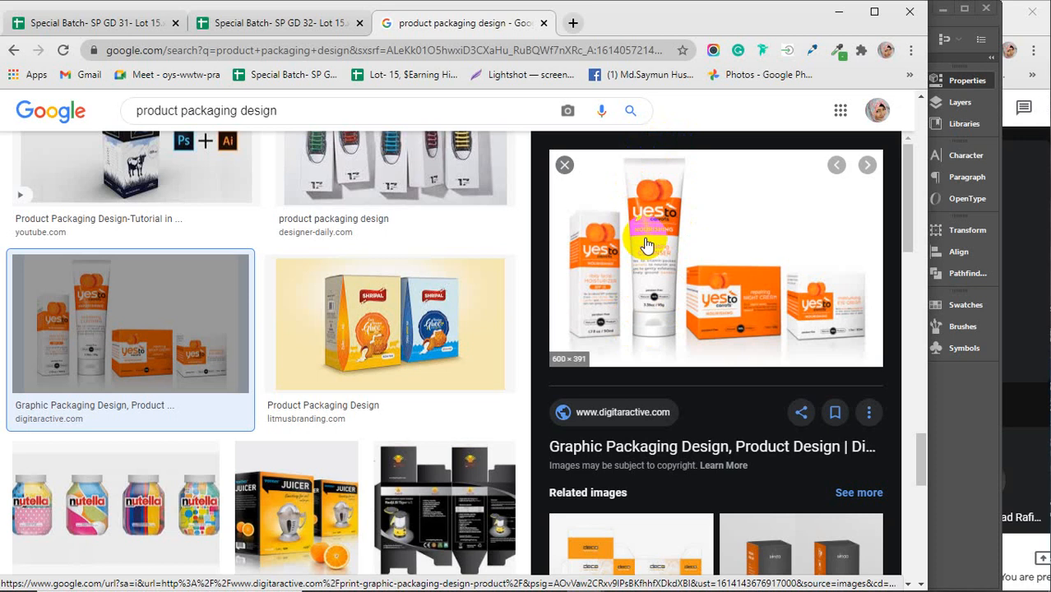
{"action": "left_click", "coordinate": [125, 518]}
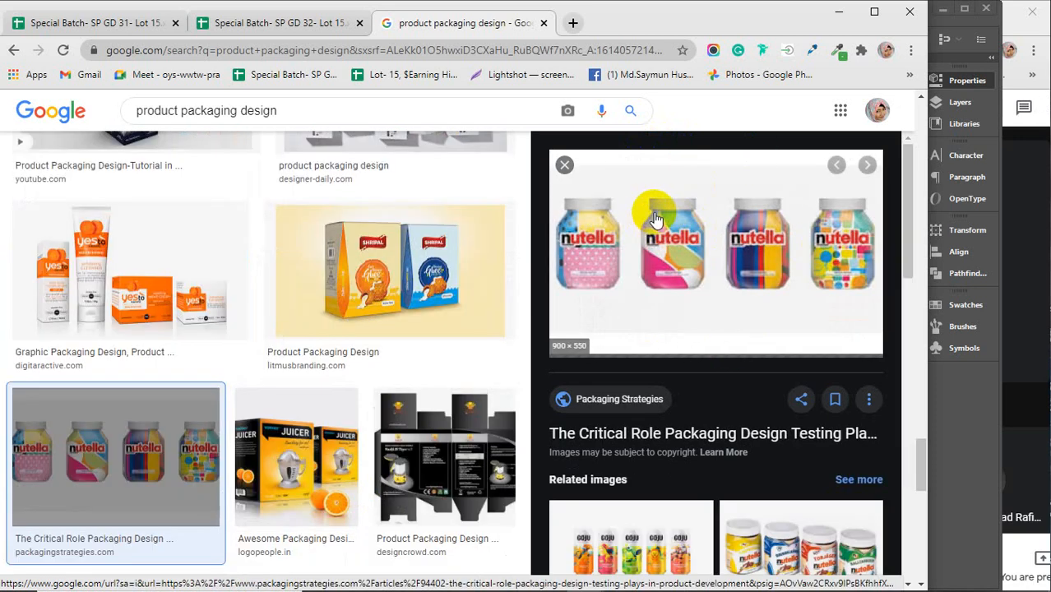
Switch back to Illustrator and create a rectangle 3 in wide and 4 in high on the empty canvas
{"action": "mouse_move", "coordinate": [438, 585]}
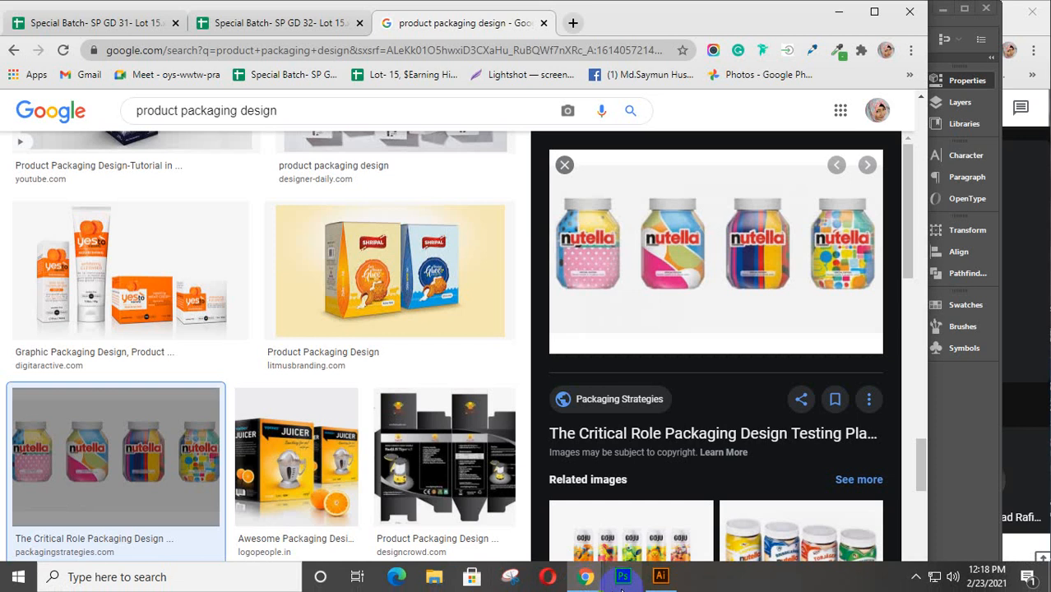
{"action": "left_click", "coordinate": [659, 576]}
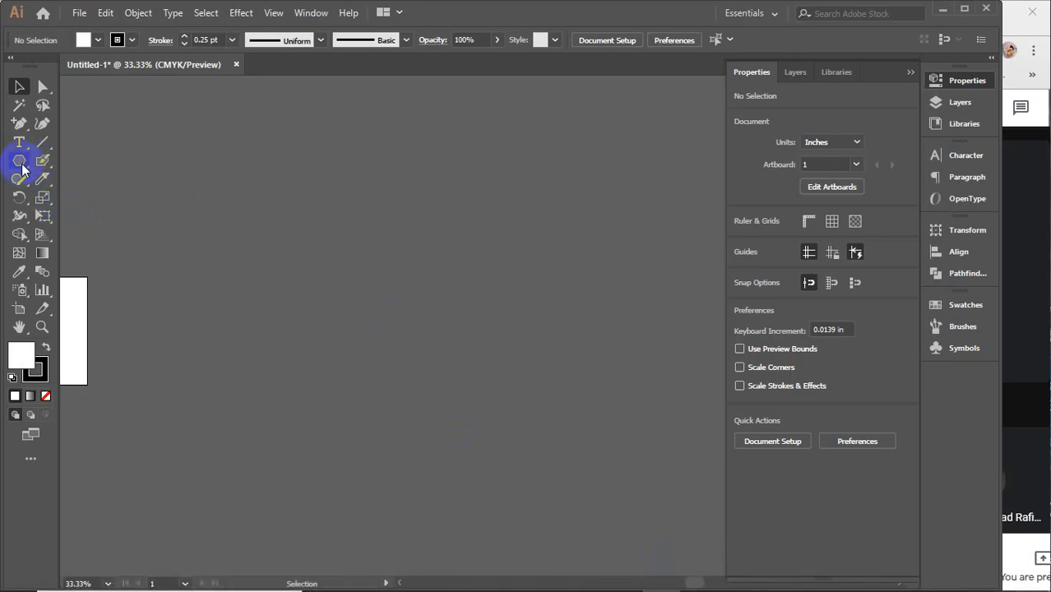
{"action": "left_click_drag", "start_coordinate": [22, 164], "coordinate": [100, 164]}
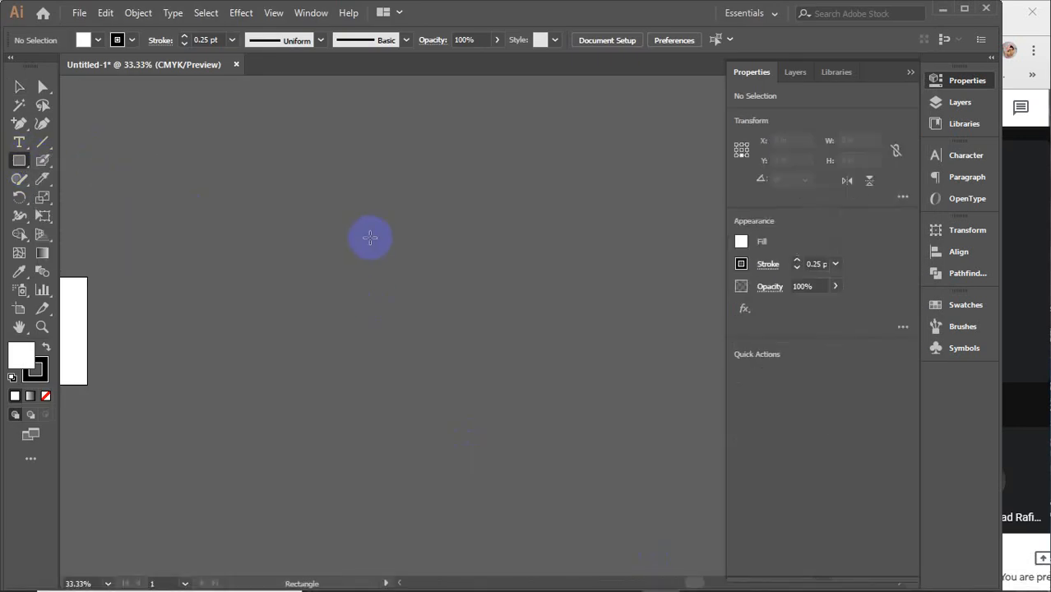
{"action": "left_click_drag", "start_coordinate": [370, 238], "coordinate": [437, 325]}
{"action": "key", "text": "ctrl+z"}
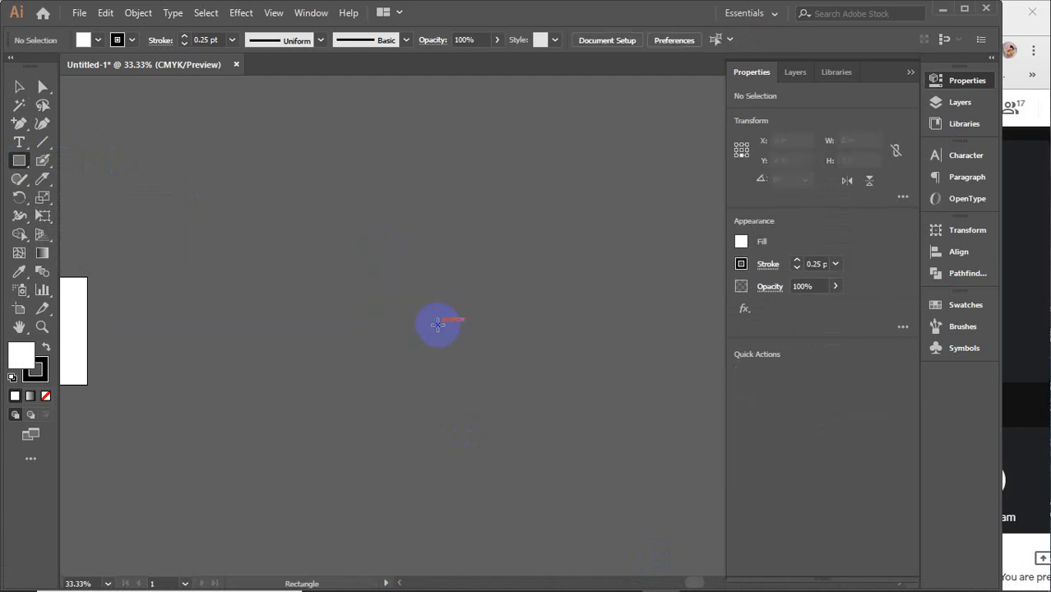
{"action": "left_click", "coordinate": [438, 329]}
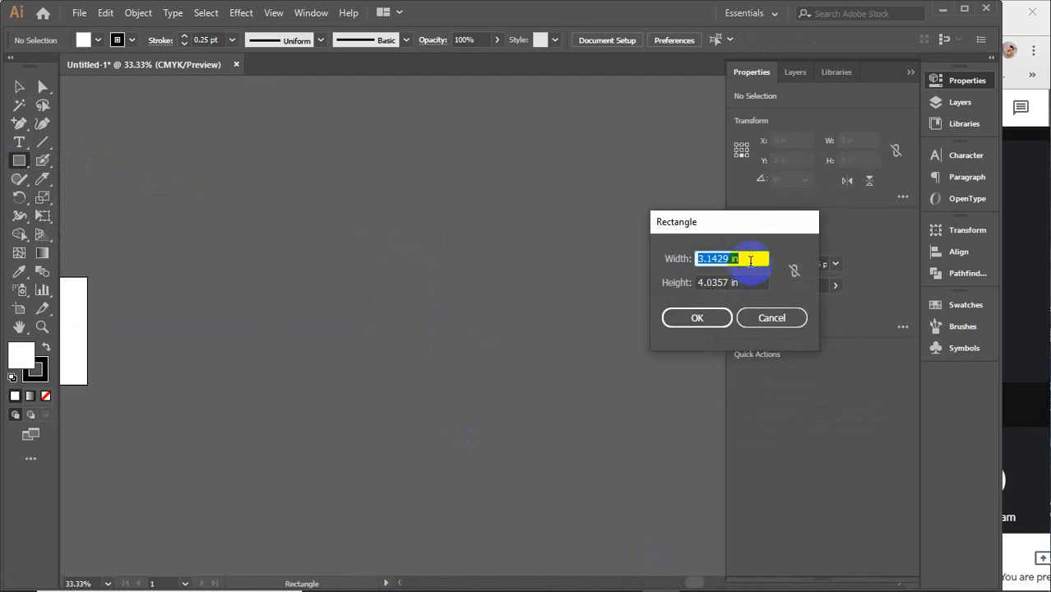
{"action": "left_click", "coordinate": [727, 282]}
{"action": "type", "text": "4"}
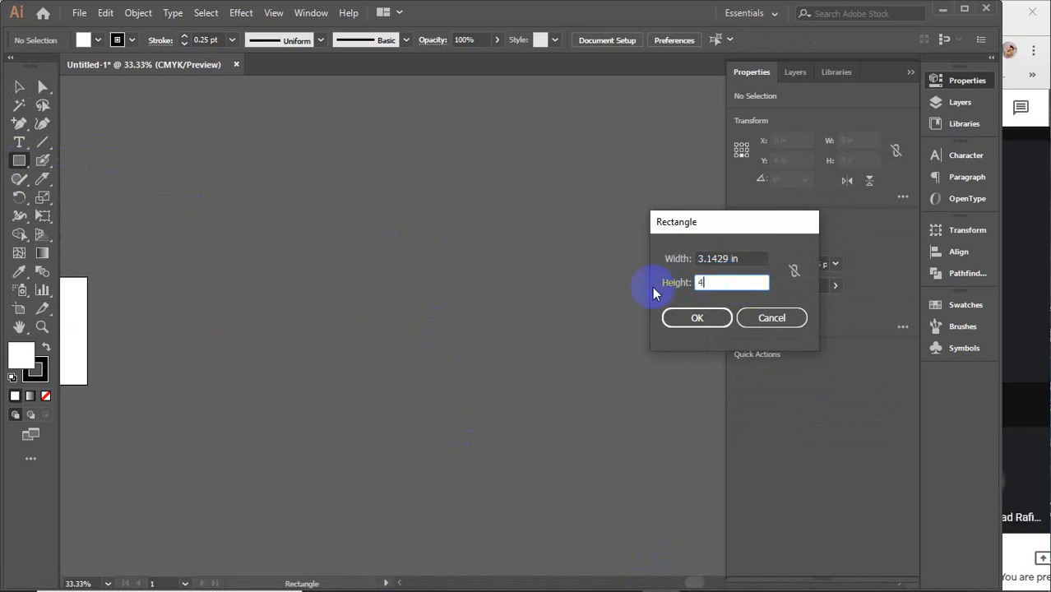
{"action": "key", "text": "Tab"}
{"action": "left_click", "coordinate": [685, 258]}
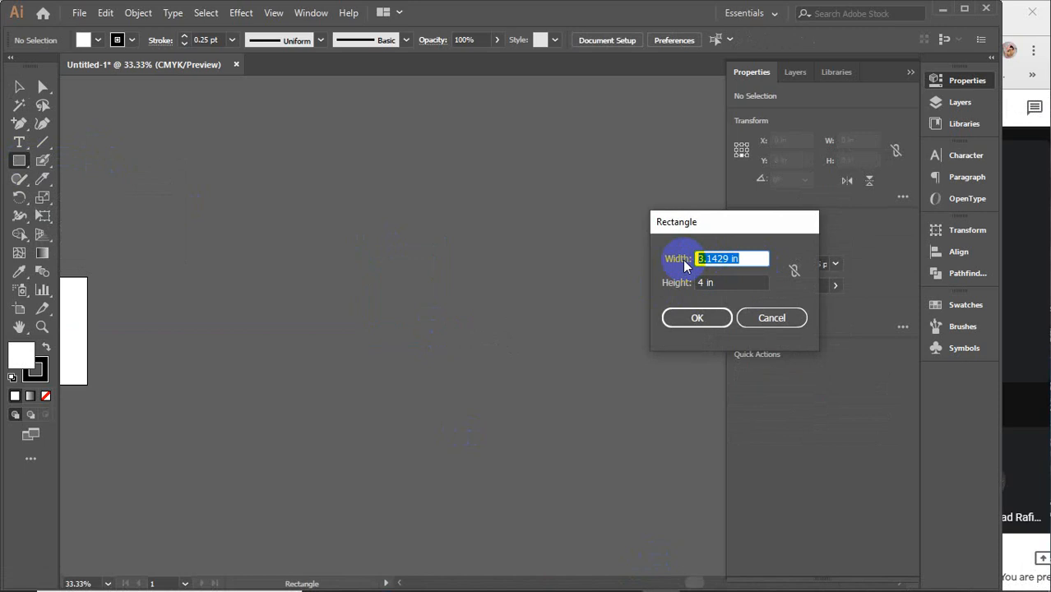
{"action": "type", "text": "3"}
{"action": "key", "text": "Return"}
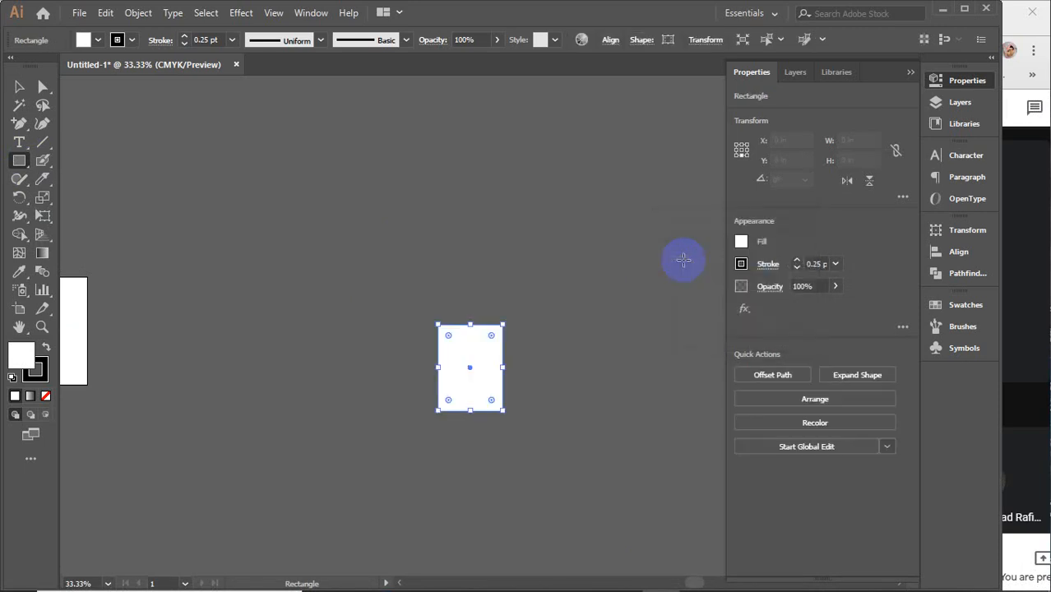
Switch to Chrome to check the Nutella jar packaging image, and return to the Illustrator drawing
{"action": "scroll", "coordinate": [467, 378], "scroll_direction": "up", "scroll_amount": 3}
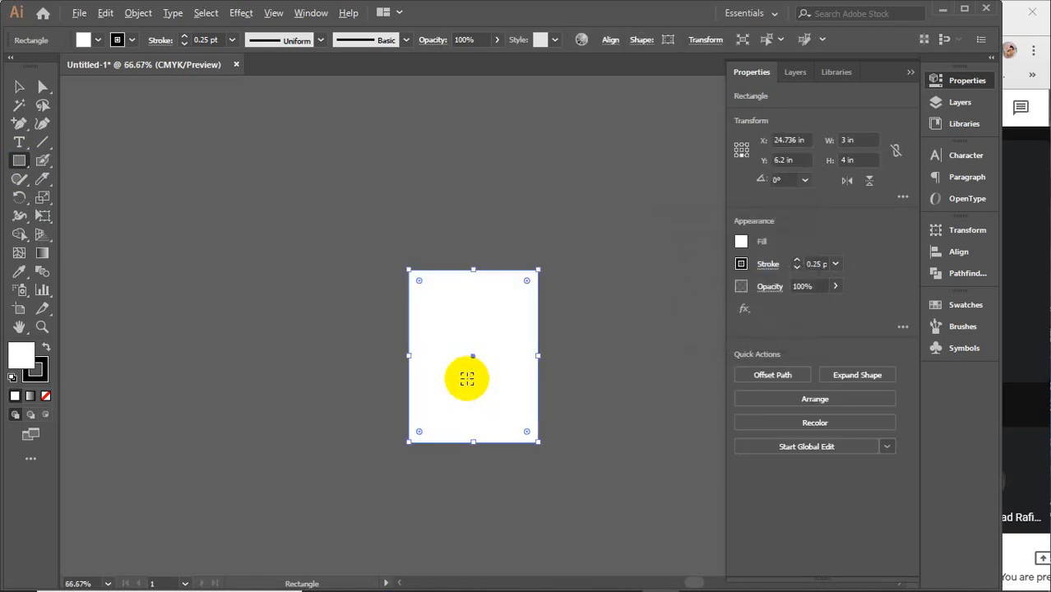
{"action": "key", "text": "space"}
{"action": "left_click_drag", "start_coordinate": [507, 401], "coordinate": [439, 377]}
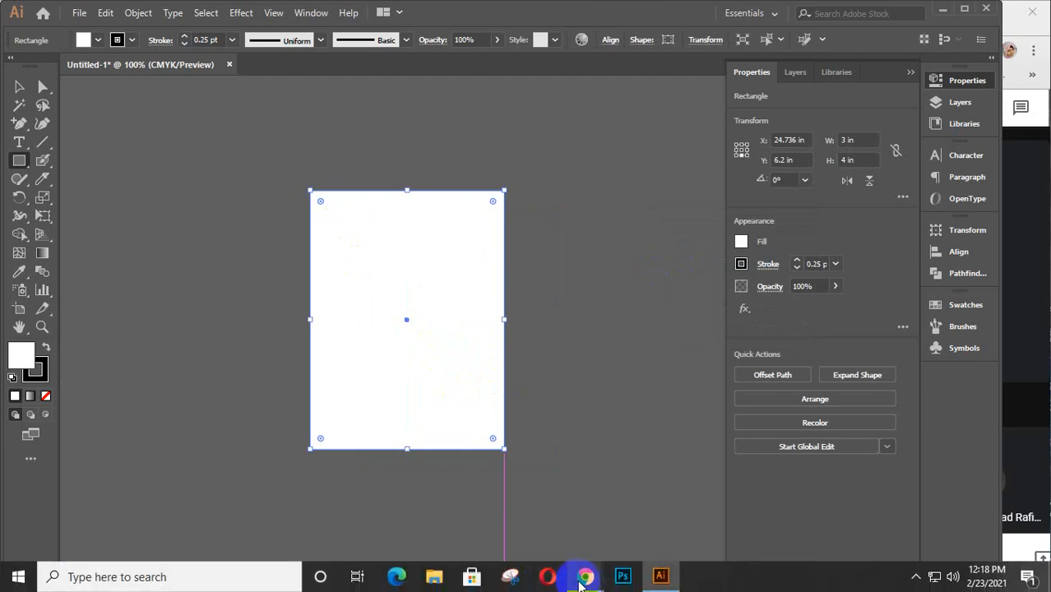
{"action": "left_click", "coordinate": [585, 578]}
{"action": "left_click", "coordinate": [541, 505]}
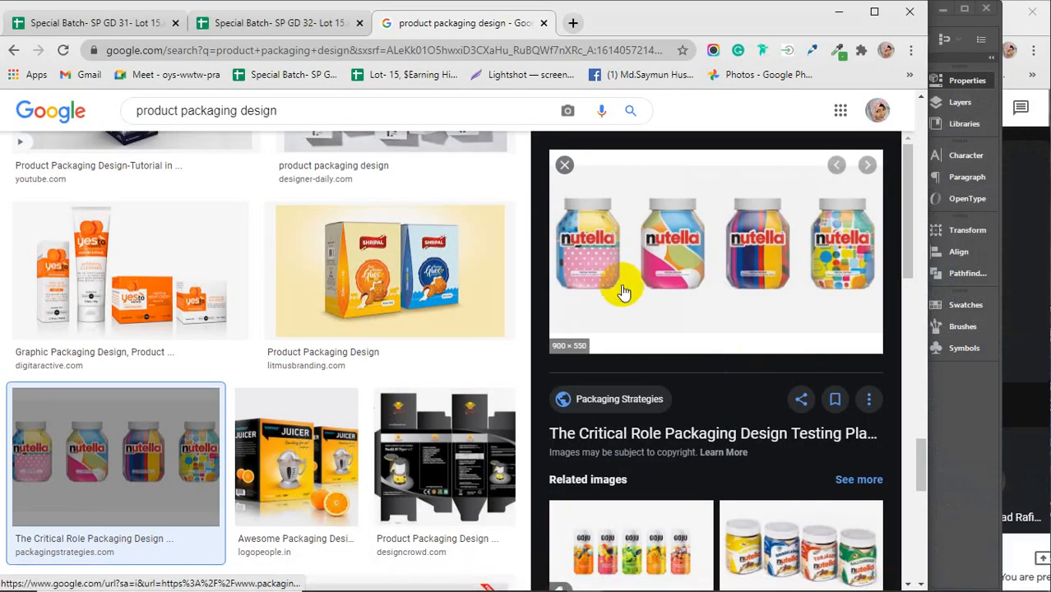
{"action": "left_click", "coordinate": [838, 12]}
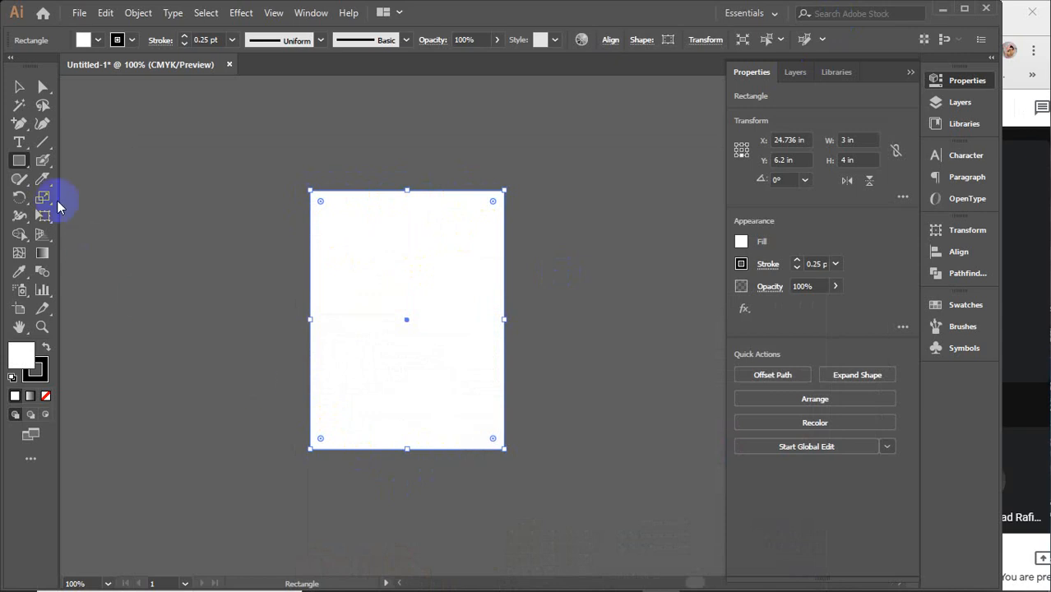
Create a second rectangle 2 in wide and 4 in high to the left of the 3 in rectangle
{"action": "left_click", "coordinate": [156, 229]}
{"action": "left_click", "coordinate": [728, 258]}
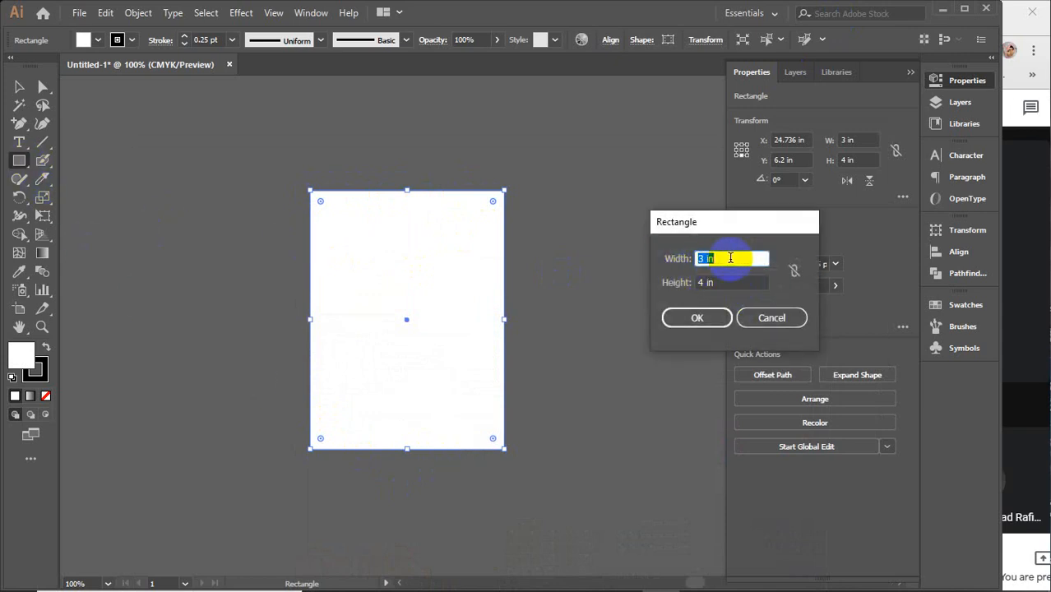
{"action": "key", "text": "Return"}
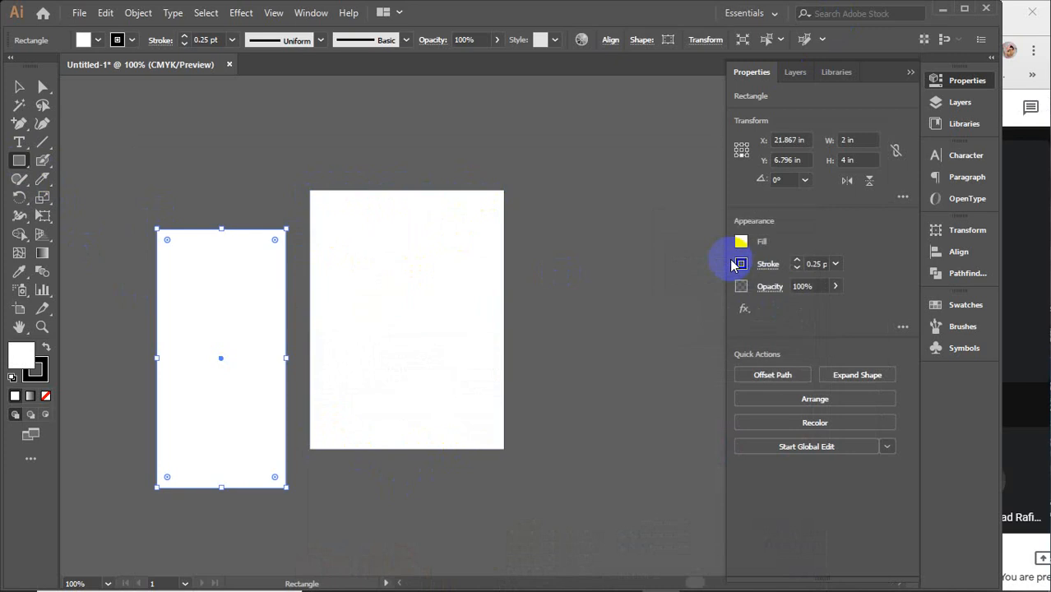
Create a 2.5 in by 4 in rectangle and move it so it overlaps the lower right part of the 3 in rectangle
{"action": "left_click", "coordinate": [613, 311]}
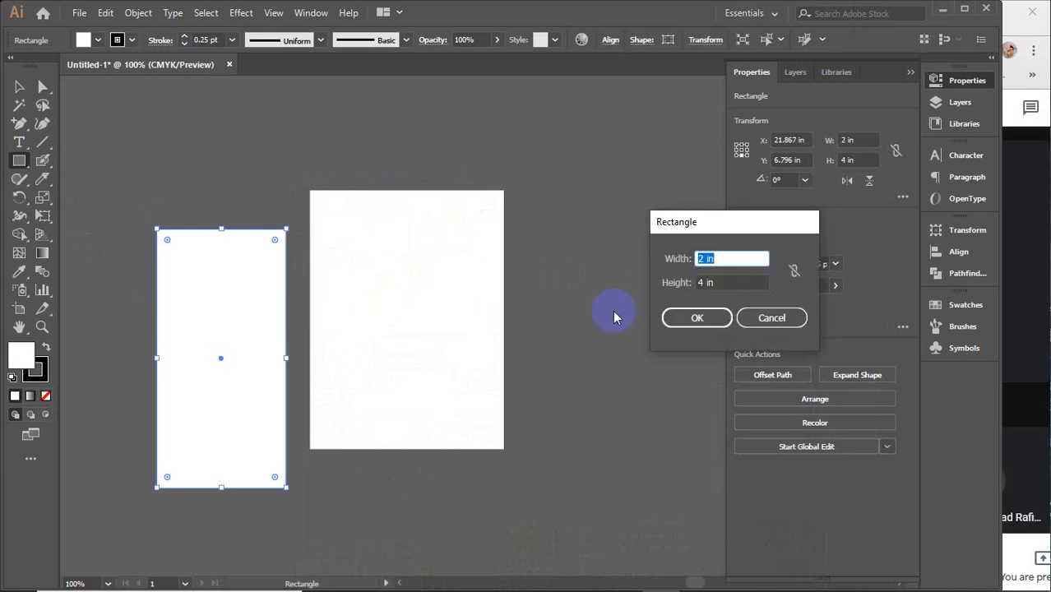
{"action": "key", "text": "Return"}
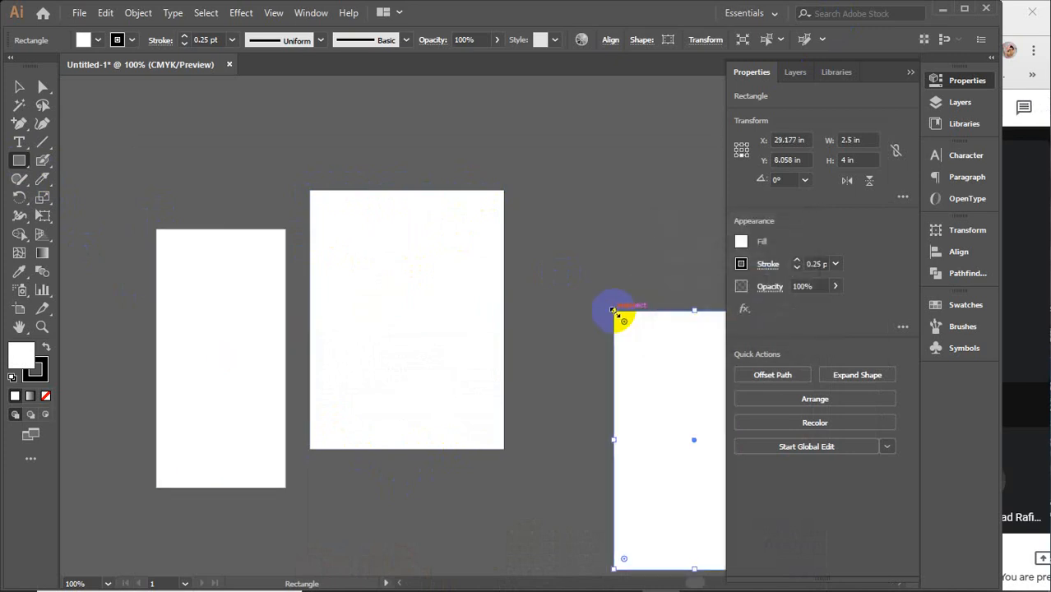
{"action": "key", "text": "v"}
{"action": "left_click_drag", "start_coordinate": [664, 366], "coordinate": [473, 330]}
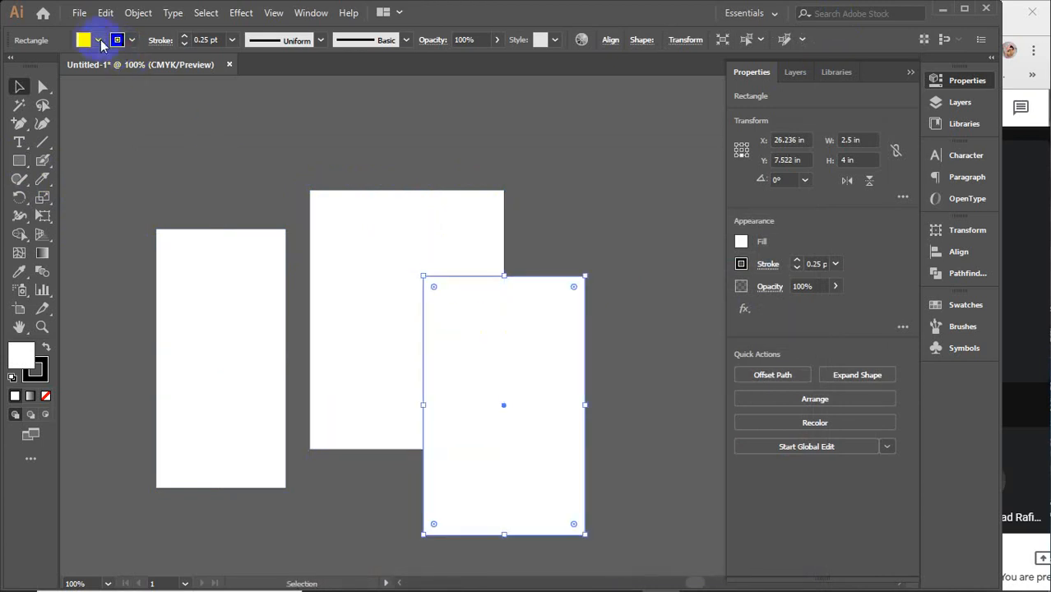
Fill the 2.5 in wide rectangle with yellow and the 2 in wide rectangle with red
{"action": "left_click", "coordinate": [98, 40]}
{"action": "left_click", "coordinate": [61, 70]}
{"action": "left_click", "coordinate": [179, 283]}
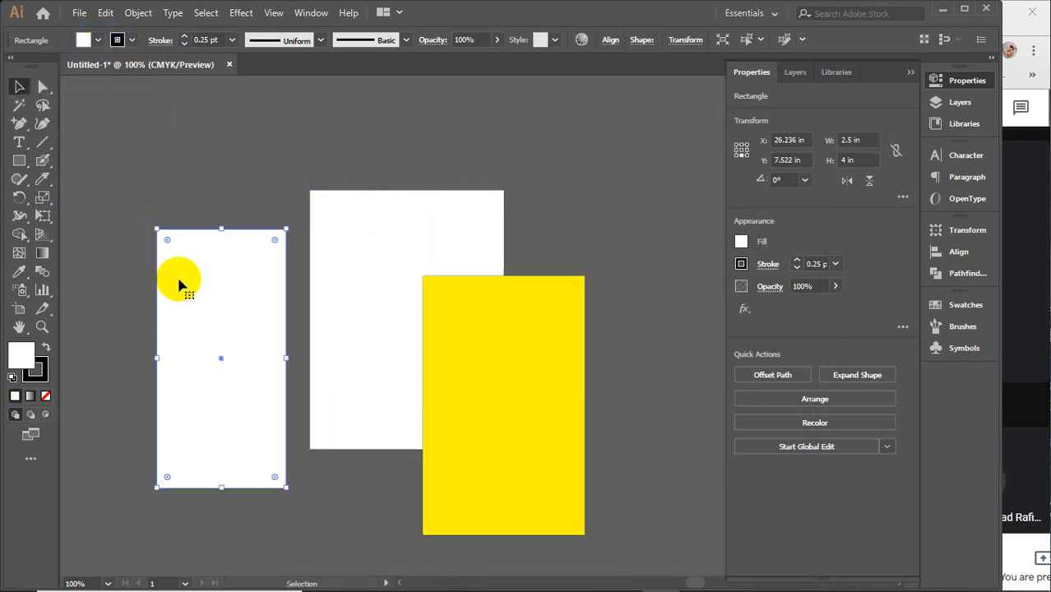
{"action": "left_click", "coordinate": [98, 41]}
{"action": "left_click", "coordinate": [54, 65]}
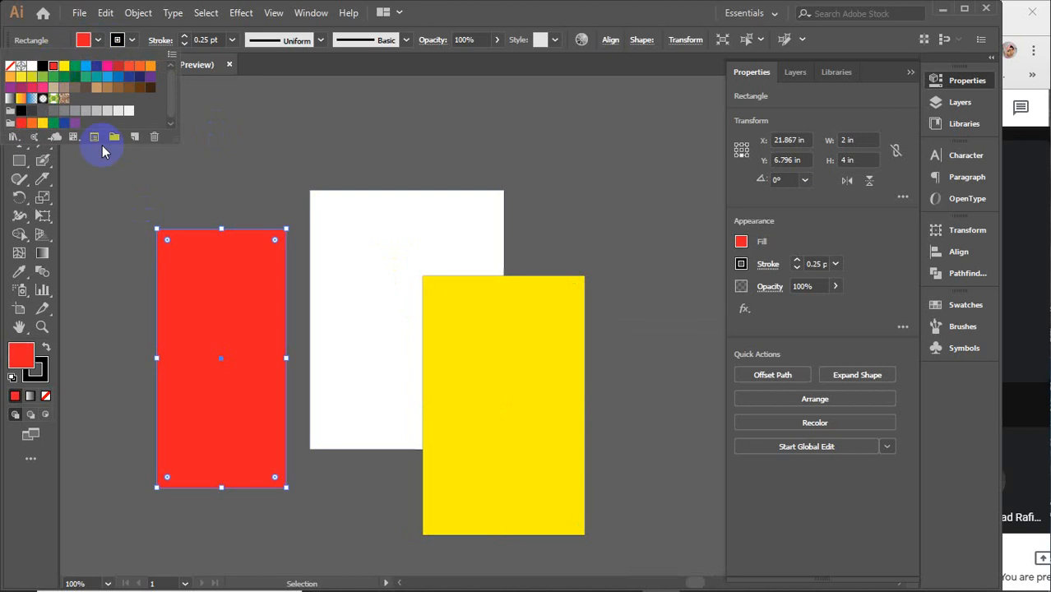
Bring the red rectangle in front of the yellow one and centre all three rectangles on each other horizontally and vertically
{"action": "right_click", "coordinate": [200, 263]}
{"action": "mouse_move", "coordinate": [264, 510]}
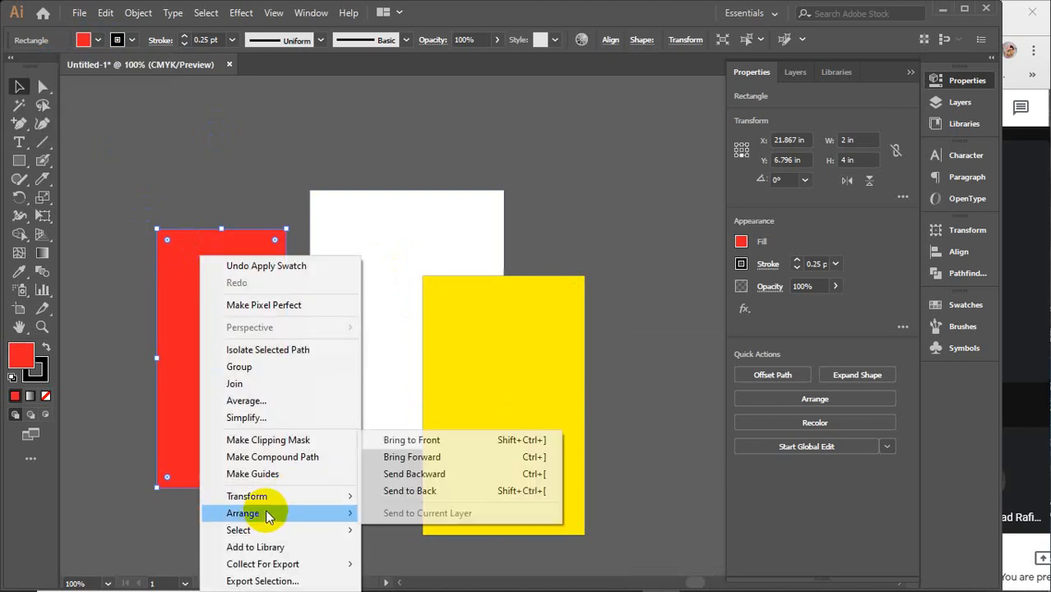
{"action": "left_click", "coordinate": [399, 454]}
{"action": "left_click_drag", "start_coordinate": [209, 146], "coordinate": [563, 380]}
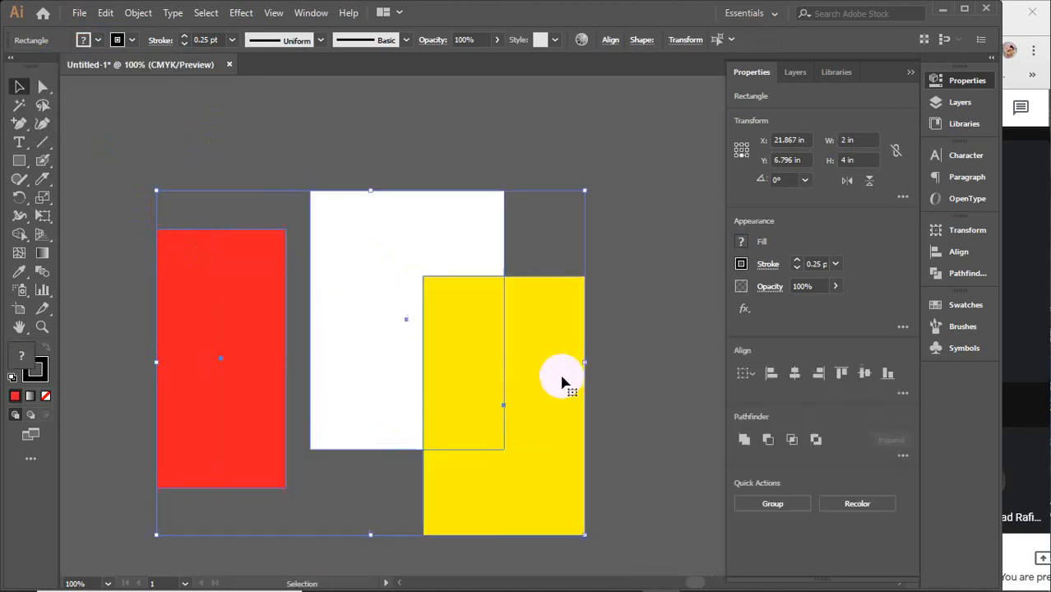
{"action": "left_click", "coordinate": [796, 373]}
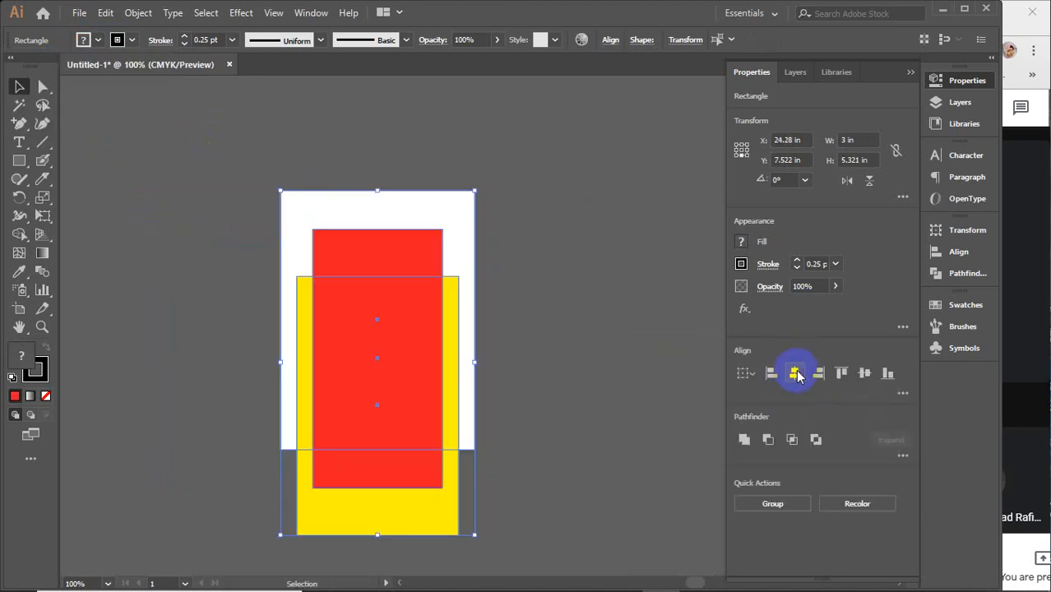
{"action": "left_click", "coordinate": [865, 373]}
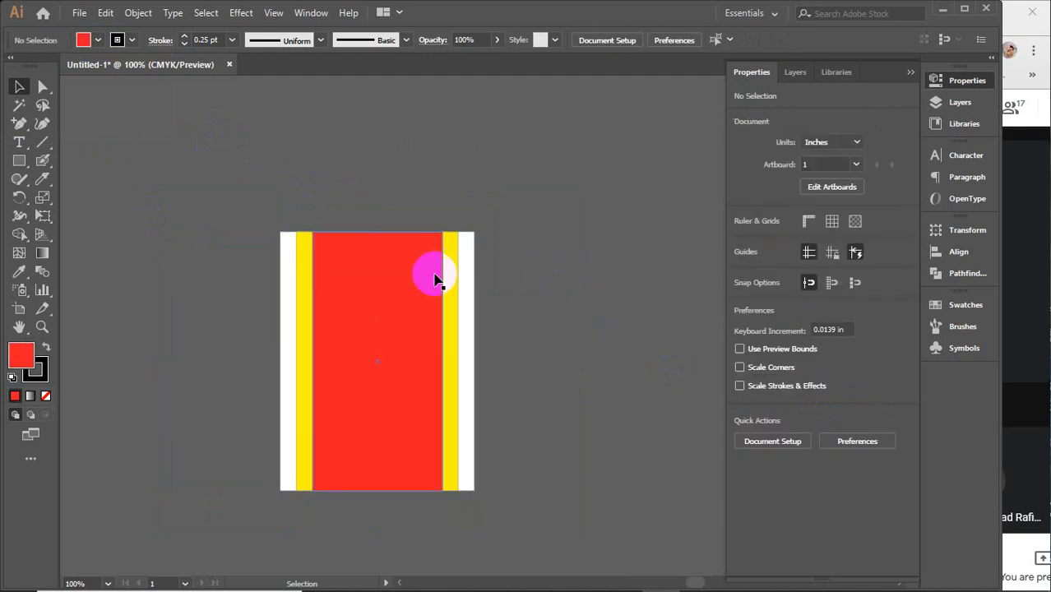
Select the red and yellow rectangles together and lock them
{"action": "scroll", "coordinate": [390, 270], "scroll_direction": "up", "scroll_amount": 1}
{"action": "scroll", "coordinate": [463, 288], "scroll_direction": "down", "scroll_amount": 1}
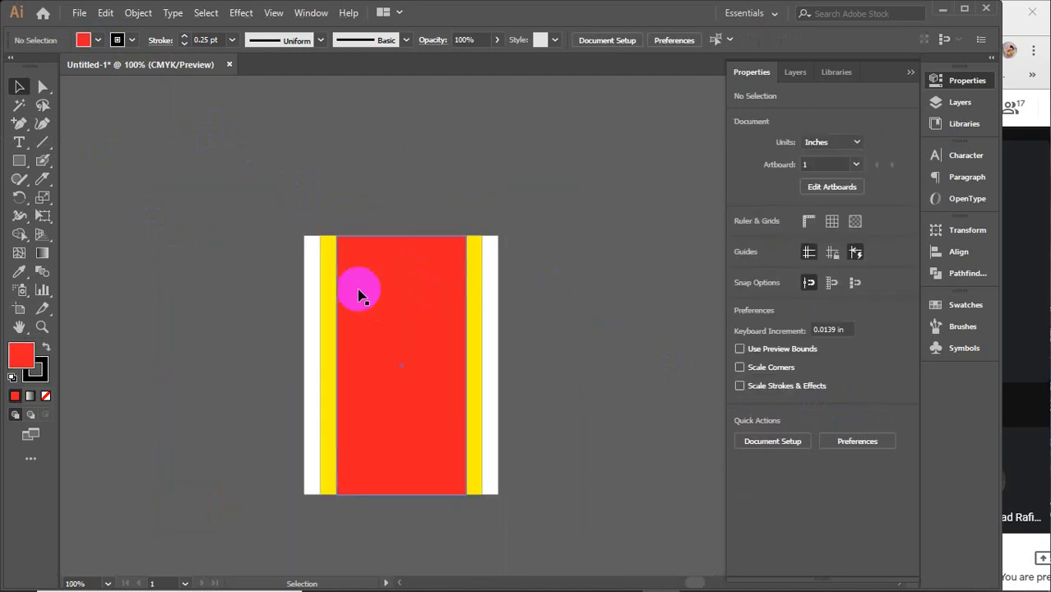
{"action": "left_click", "coordinate": [345, 298]}
{"action": "left_click", "coordinate": [330, 294], "text": "shift"}
{"action": "key", "text": "a"}
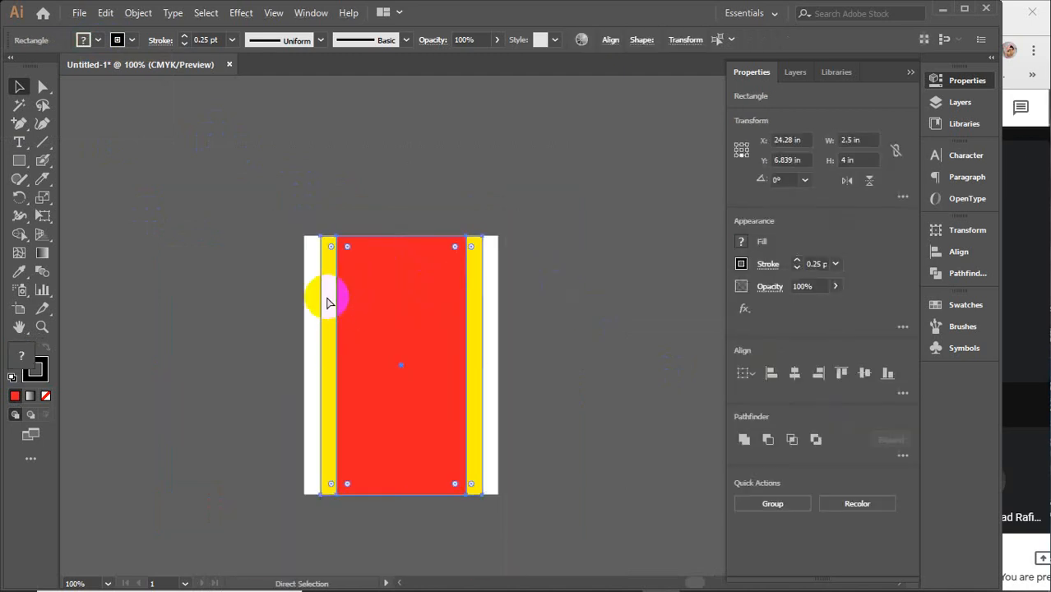
{"action": "key", "text": "ctrl+shift+a"}
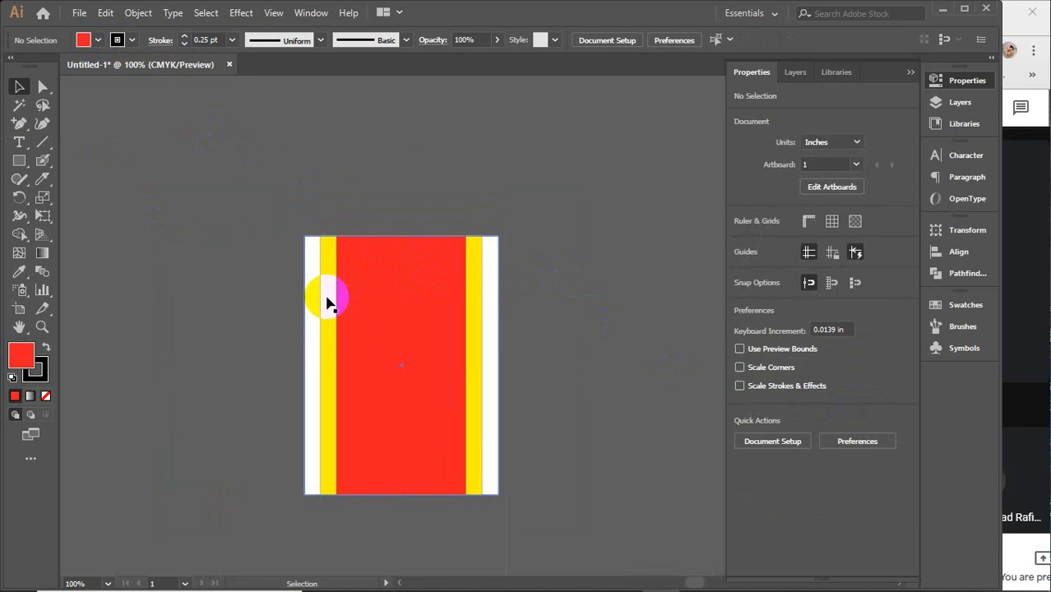
Add two anchor points on the white rectangle's top edge where the red rectangle's left and right sides meet it
{"action": "left_click", "coordinate": [19, 124]}
{"action": "left_click", "coordinate": [341, 244]}
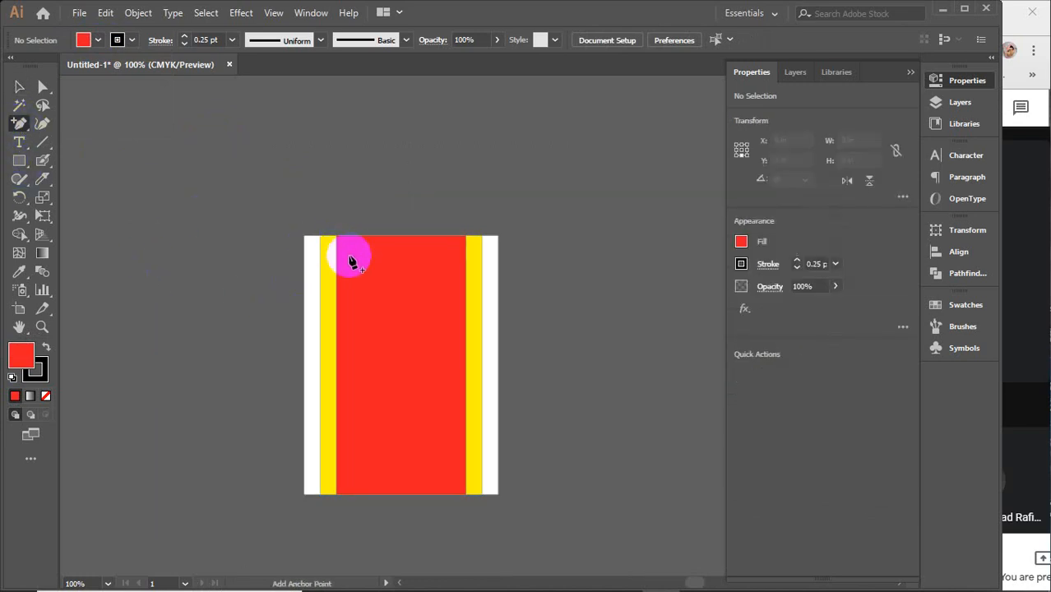
{"action": "scroll", "coordinate": [352, 254], "scroll_direction": "up", "scroll_amount": 1}
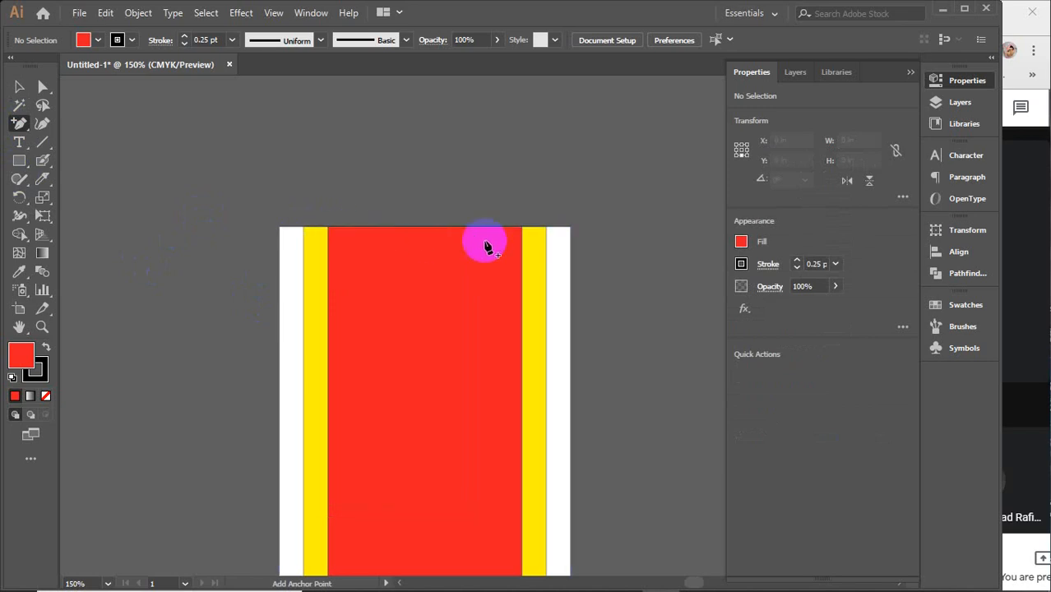
{"action": "left_click", "coordinate": [331, 230]}
{"action": "left_click", "coordinate": [328, 230]}
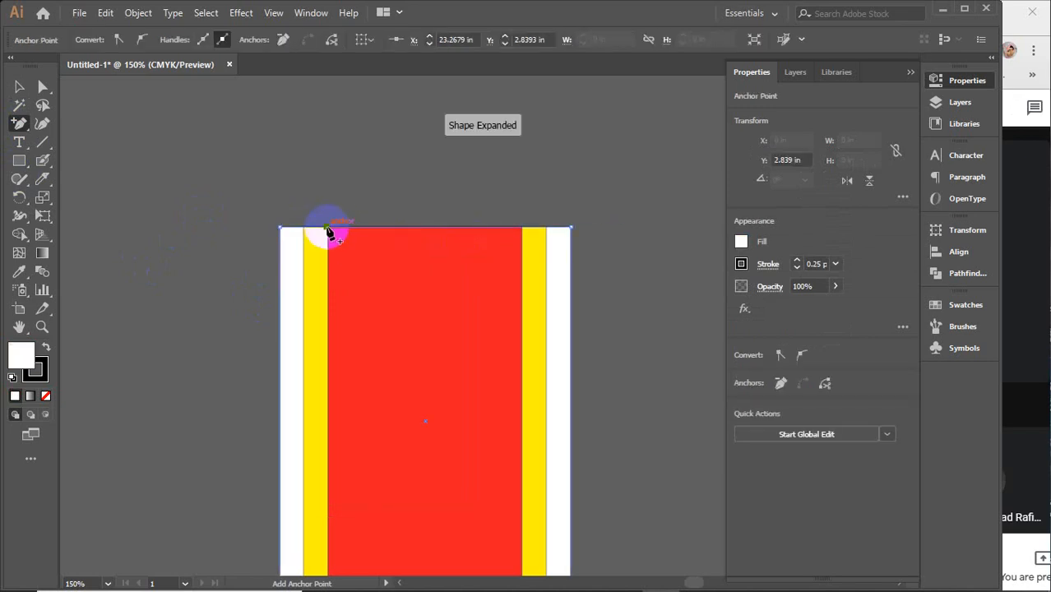
{"action": "left_click", "coordinate": [524, 230]}
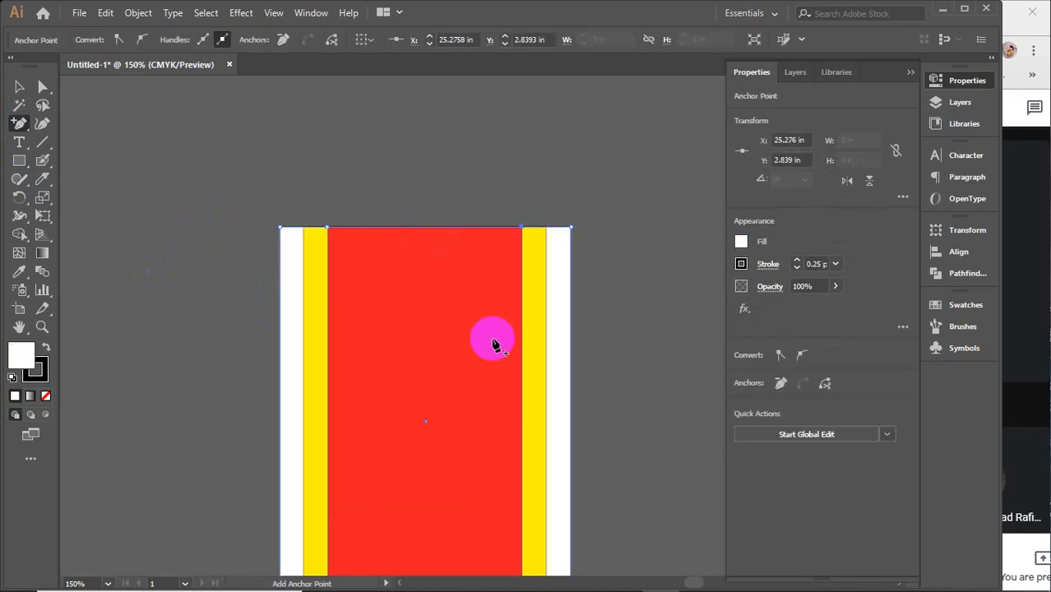
Add two anchor points on the white rectangle's bottom edge where the yellow rectangle's left and right sides meet it
{"action": "scroll", "coordinate": [492, 343], "scroll_direction": "down", "scroll_amount": 3}
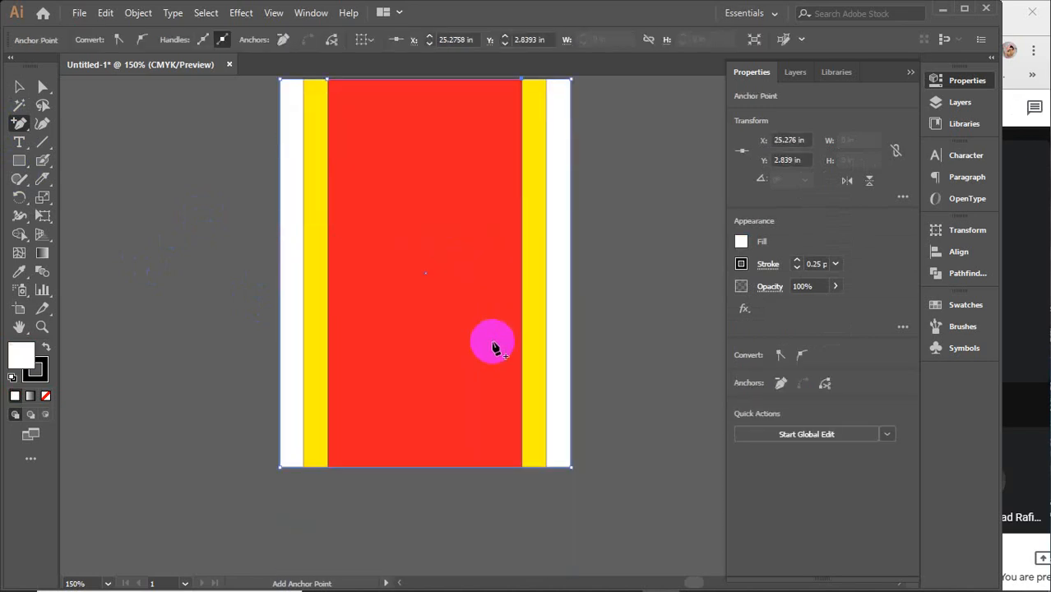
{"action": "left_click", "coordinate": [304, 468]}
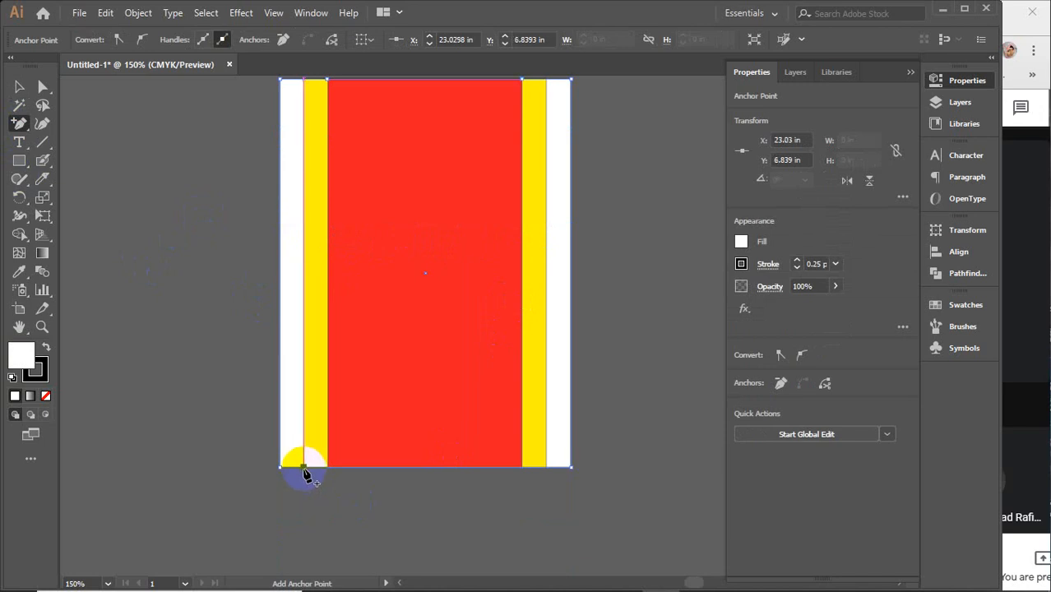
{"action": "left_click", "coordinate": [547, 467]}
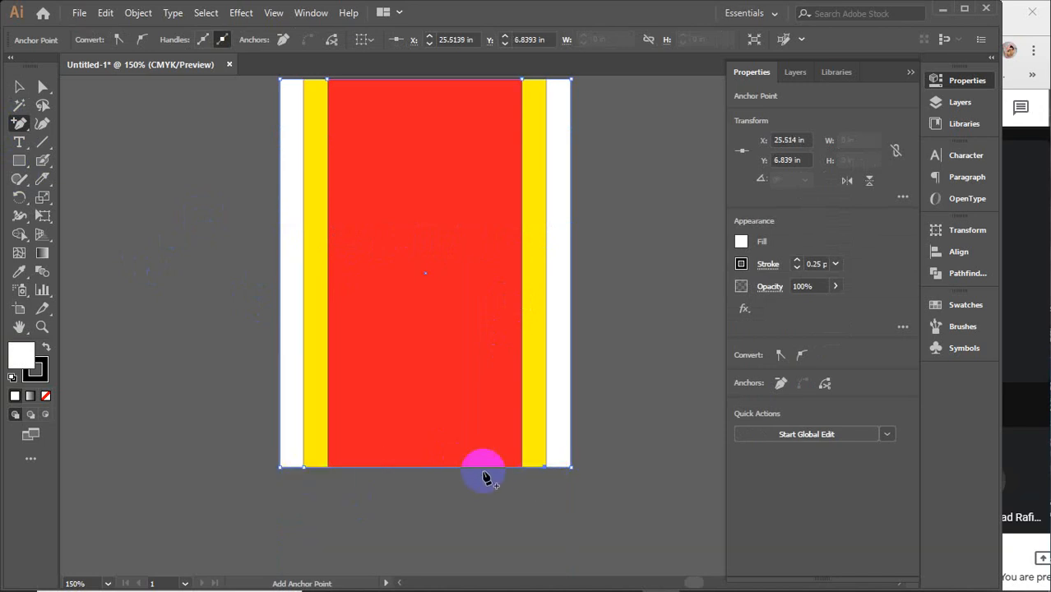
{"action": "scroll", "coordinate": [375, 442], "scroll_direction": "up", "scroll_amount": 3}
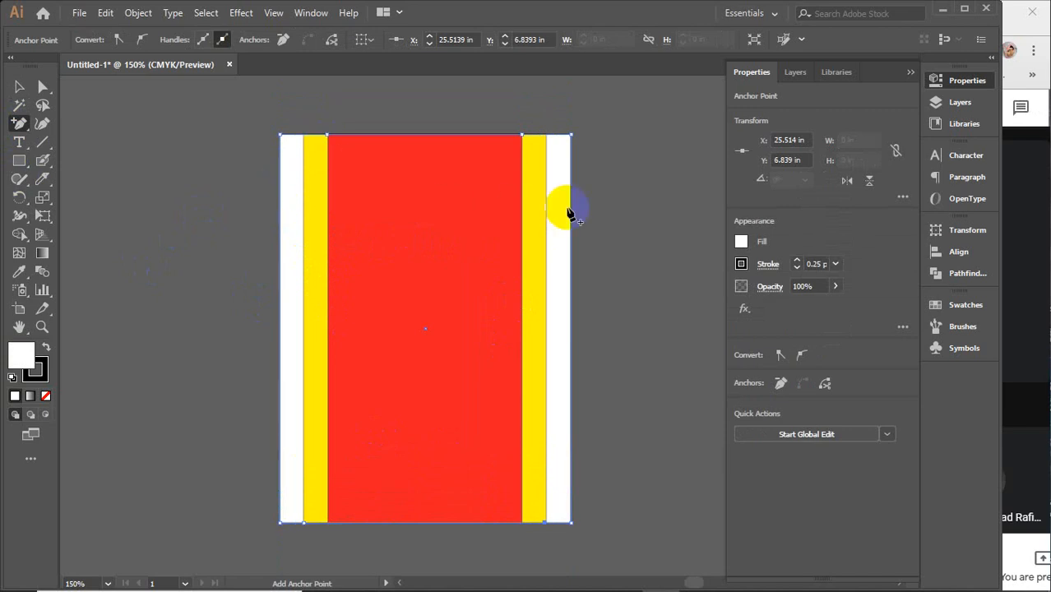
Create a rectangle 2.5 in wide and 3 in high beside the stacked rectangles
{"action": "left_click", "coordinate": [19, 162]}
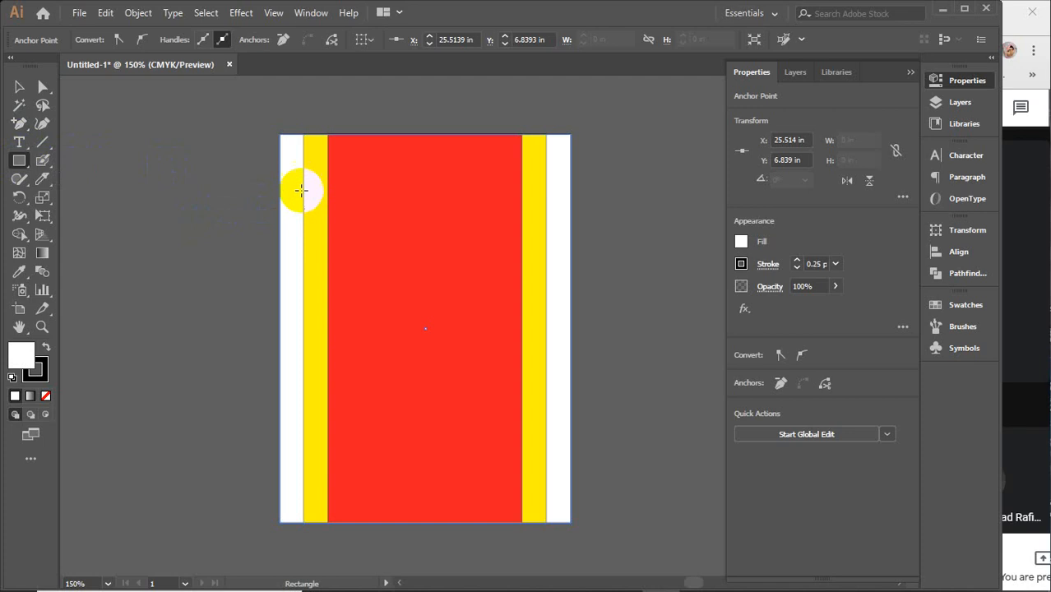
{"action": "left_click", "coordinate": [213, 285]}
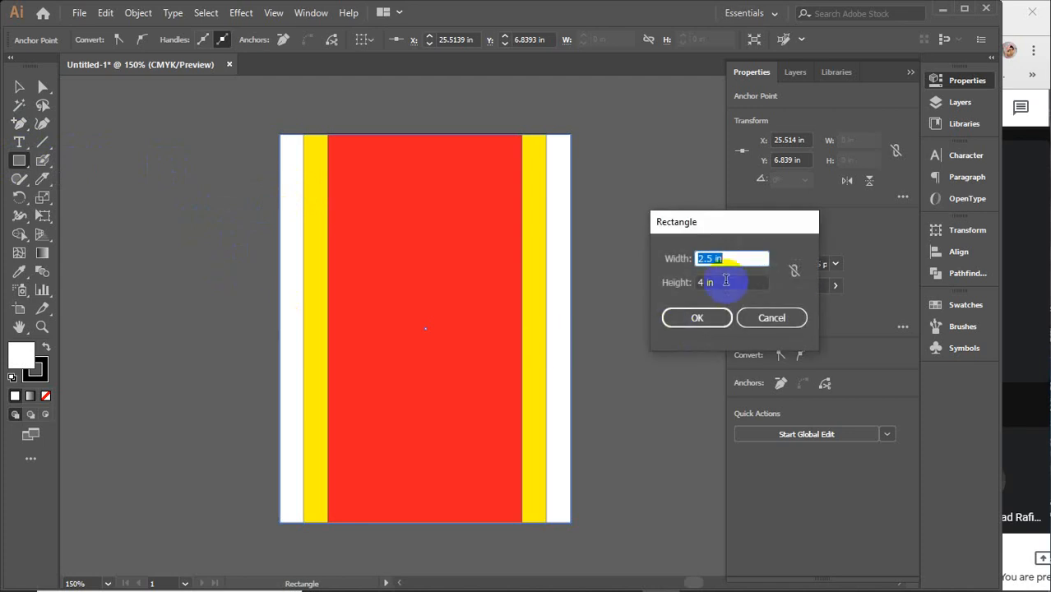
{"action": "left_click_drag", "start_coordinate": [727, 284], "coordinate": [667, 281]}
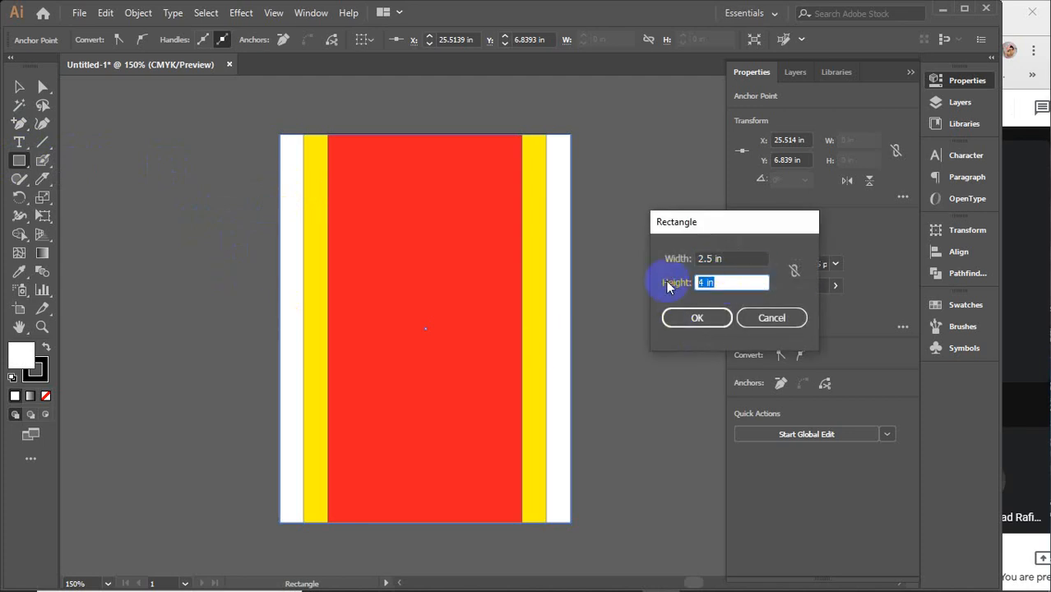
{"action": "type", "text": "3"}
{"action": "key", "text": "Return"}
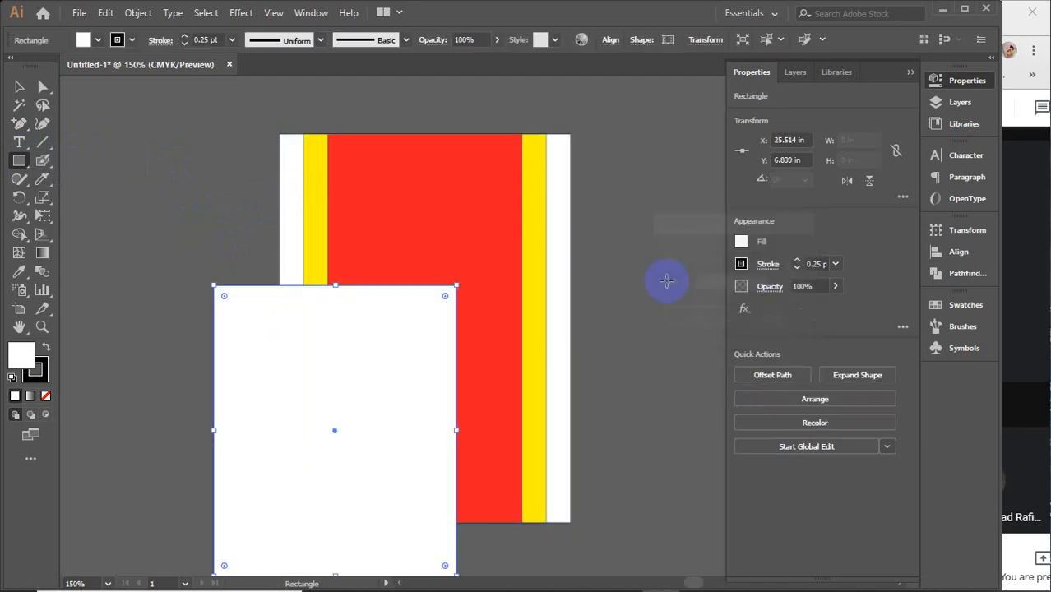
Centre the 3 in high rectangle horizontally and vertically on the large white rectangle
{"action": "left_click", "coordinate": [20, 87]}
{"action": "left_click_drag", "start_coordinate": [176, 194], "coordinate": [346, 354]}
{"action": "left_click", "coordinate": [301, 211]}
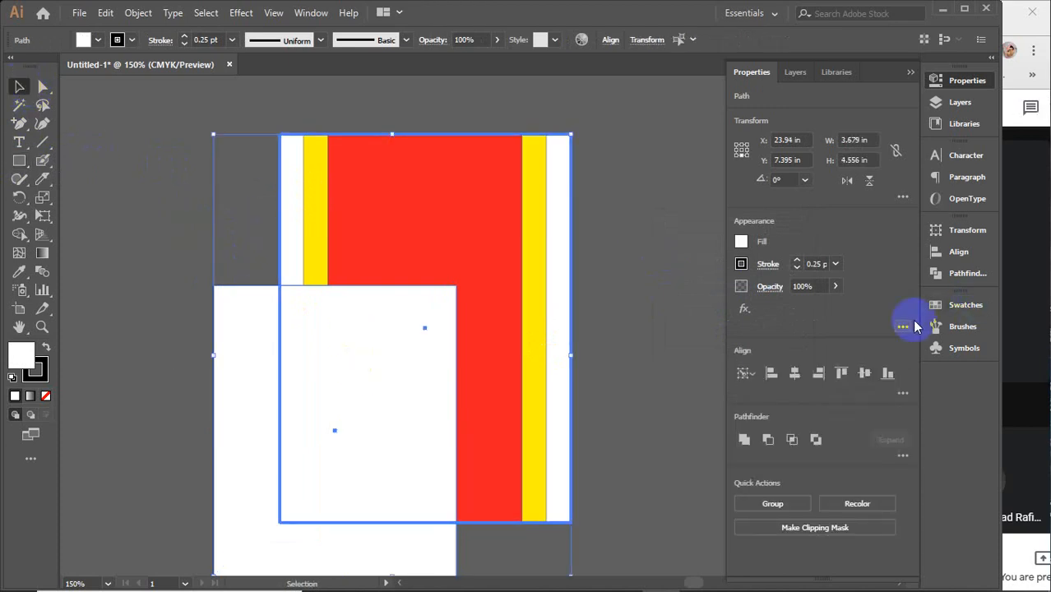
{"action": "left_click", "coordinate": [794, 372]}
{"action": "left_click", "coordinate": [864, 372]}
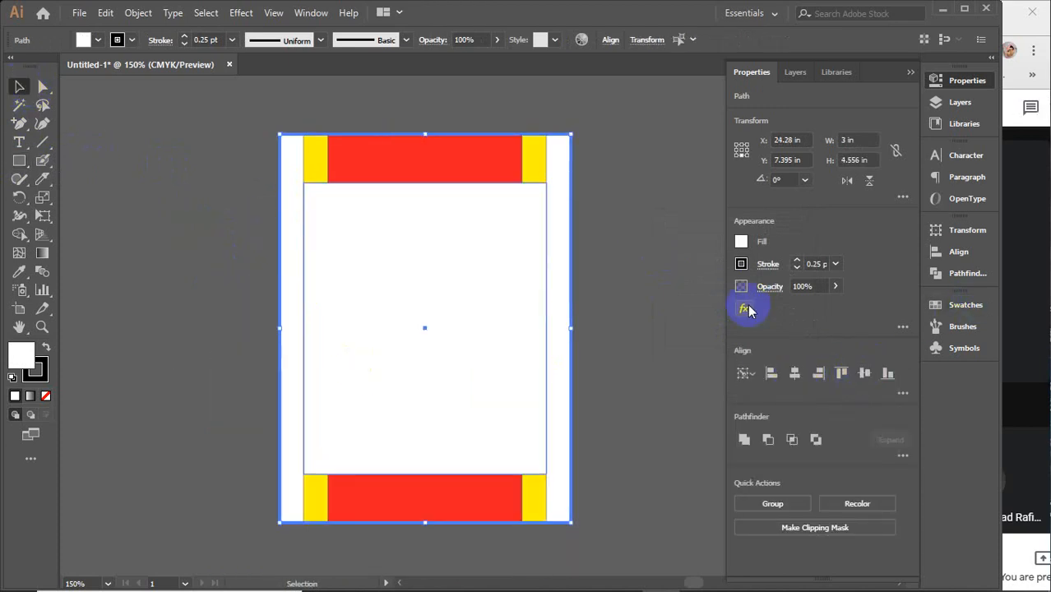
Widen the 3 in high rectangle on both sides to the white rectangle's full 3 in width and lock it
{"action": "left_click", "coordinate": [649, 254]}
{"action": "left_click", "coordinate": [468, 247]}
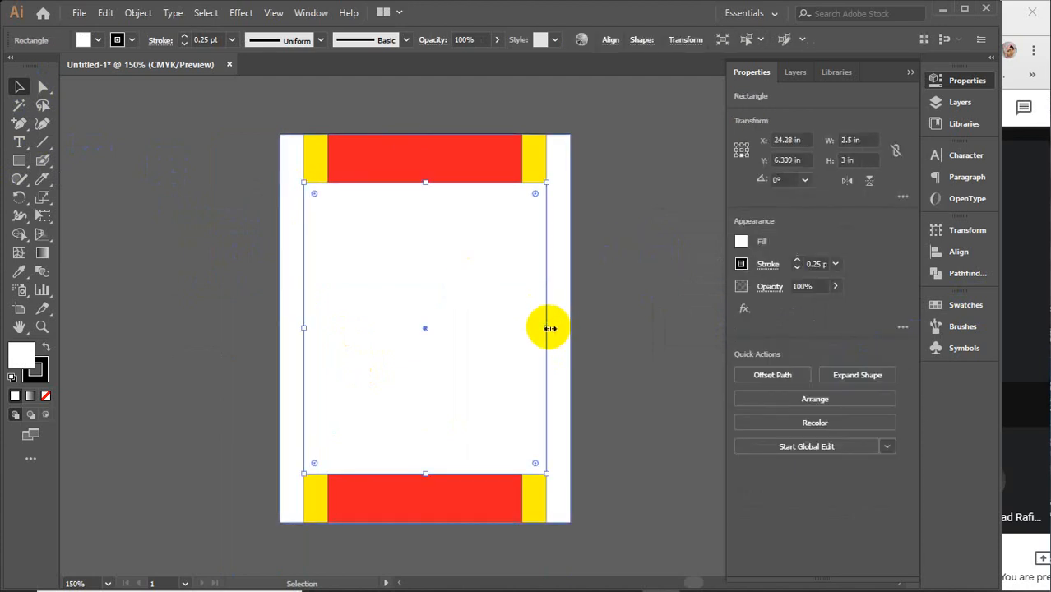
{"action": "left_click_drag", "start_coordinate": [546, 328], "coordinate": [572, 329]}
{"action": "left_click_drag", "start_coordinate": [304, 327], "coordinate": [280, 327]}
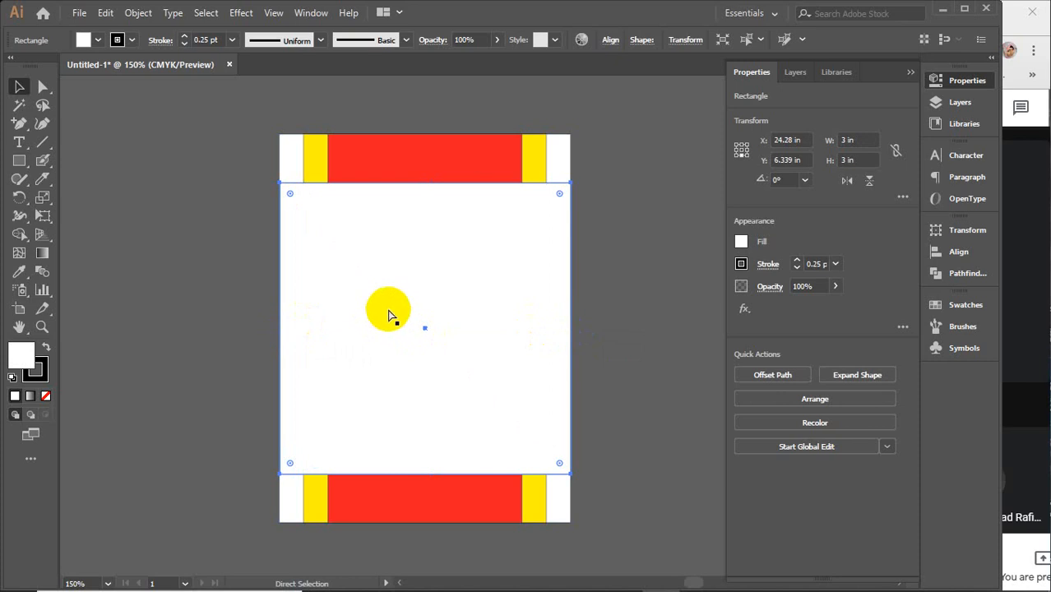
{"action": "key", "text": "ctrl+2"}
Add an anchor point on the white rectangle's left edge level with the locked square's top edge
{"action": "left_click", "coordinate": [18, 125]}
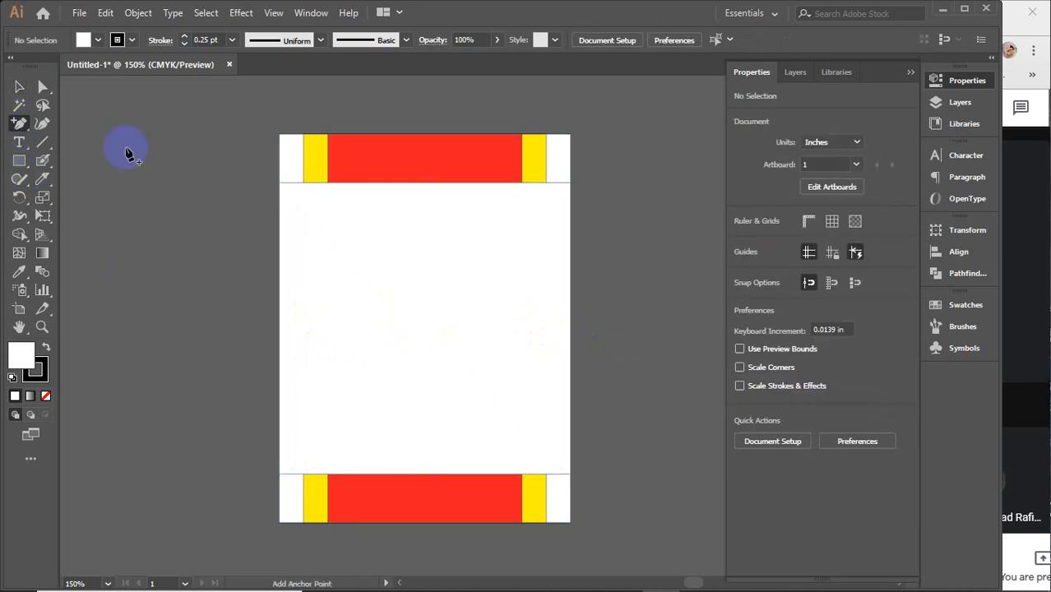
{"action": "left_click", "coordinate": [280, 184]}
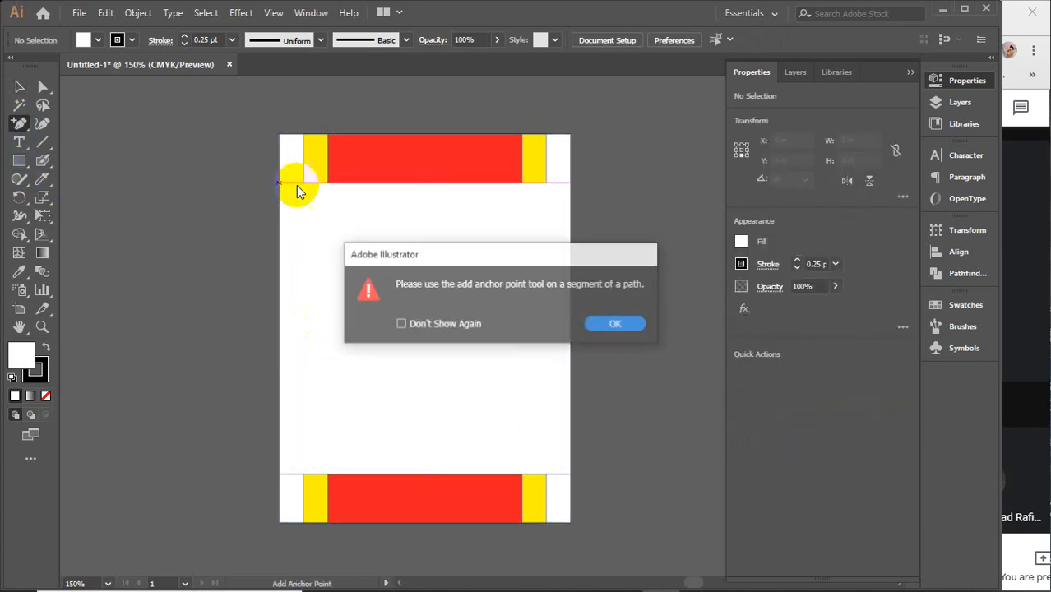
{"action": "left_click", "coordinate": [617, 325]}
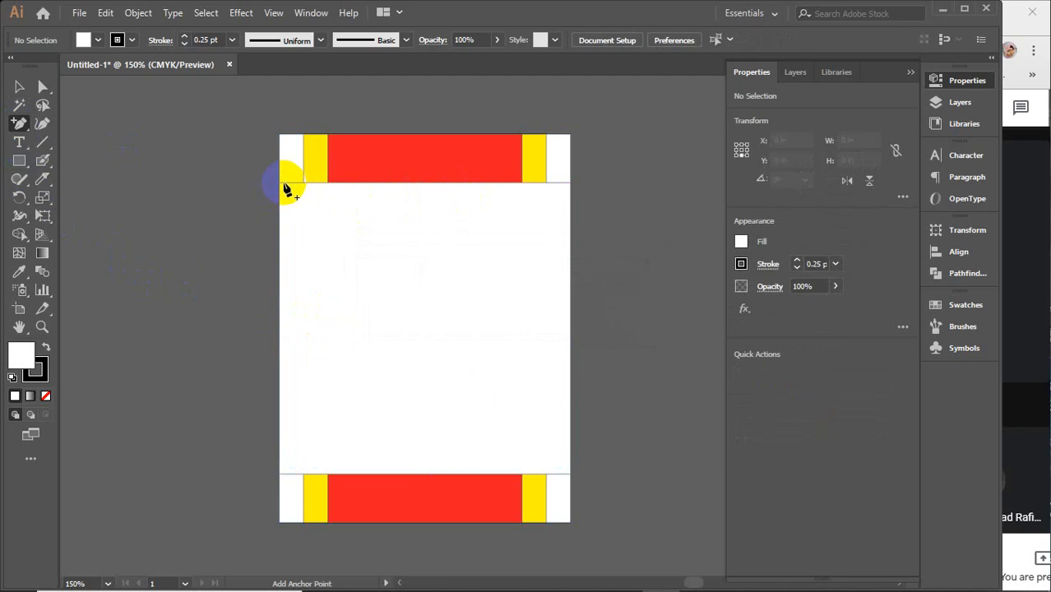
{"action": "left_click", "coordinate": [281, 186]}
{"action": "left_click", "coordinate": [280, 186]}
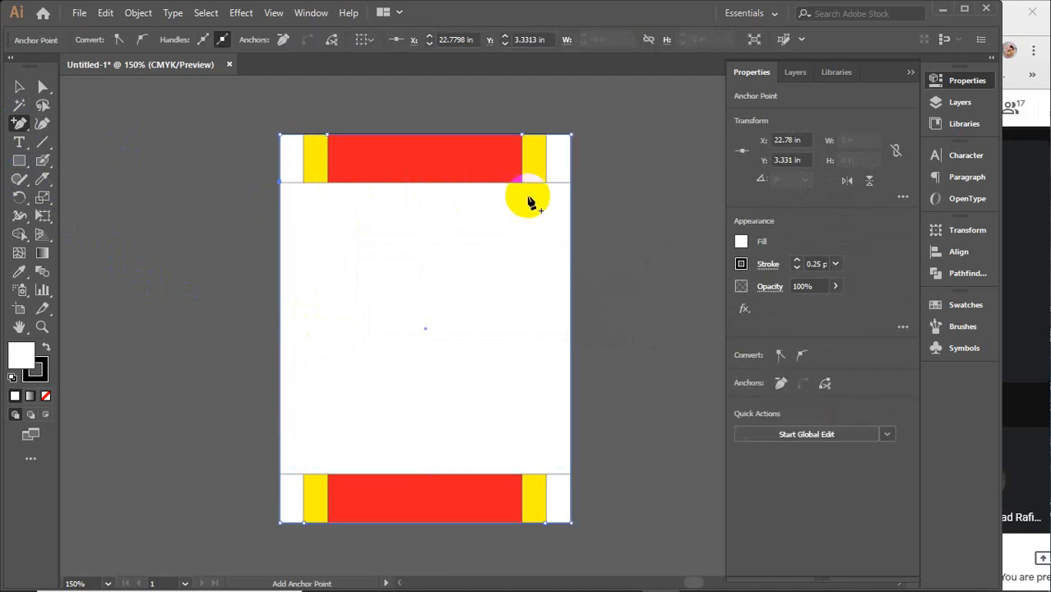
Add an anchor point on the white rectangle's right edge level with the locked square's top edge
{"action": "left_click", "coordinate": [570, 186]}
{"action": "left_click", "coordinate": [613, 324]}
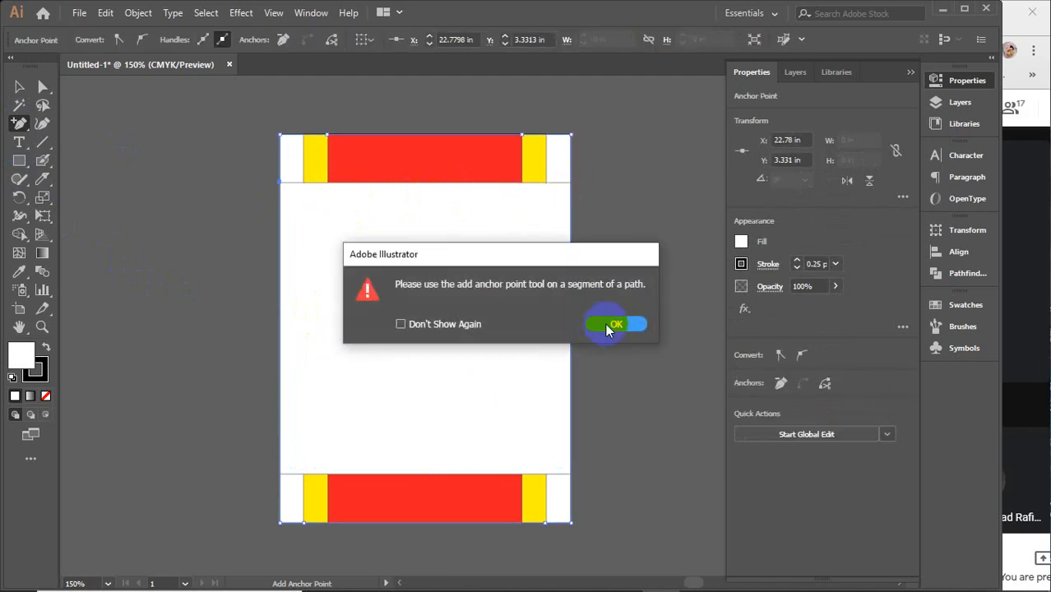
{"action": "left_click", "coordinate": [571, 183]}
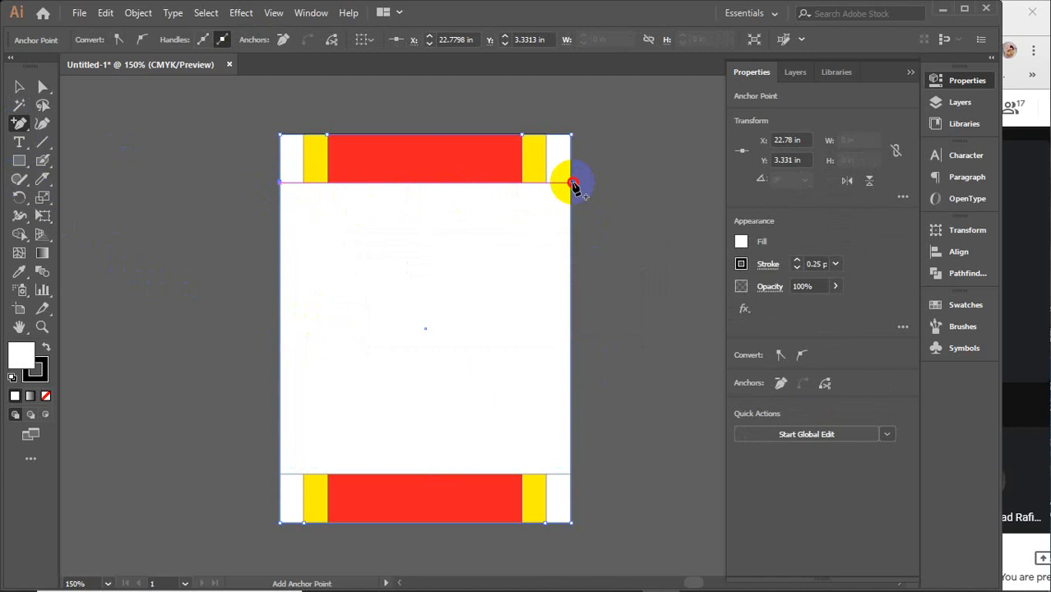
{"action": "left_click", "coordinate": [617, 324]}
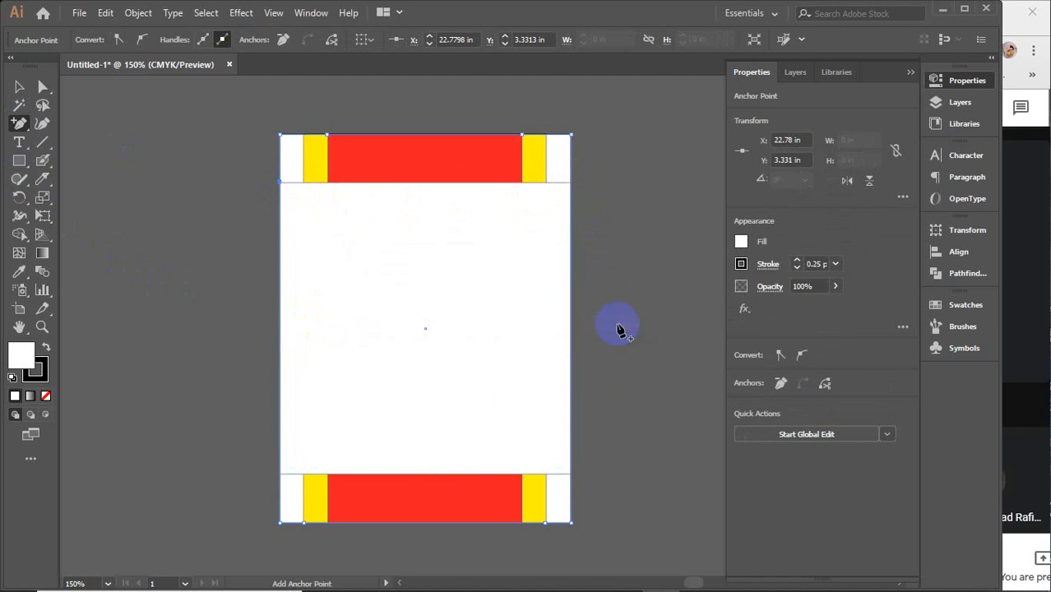
{"action": "left_click", "coordinate": [572, 205]}
{"action": "scroll", "coordinate": [576, 202], "scroll_direction": "up", "scroll_amount": 2}
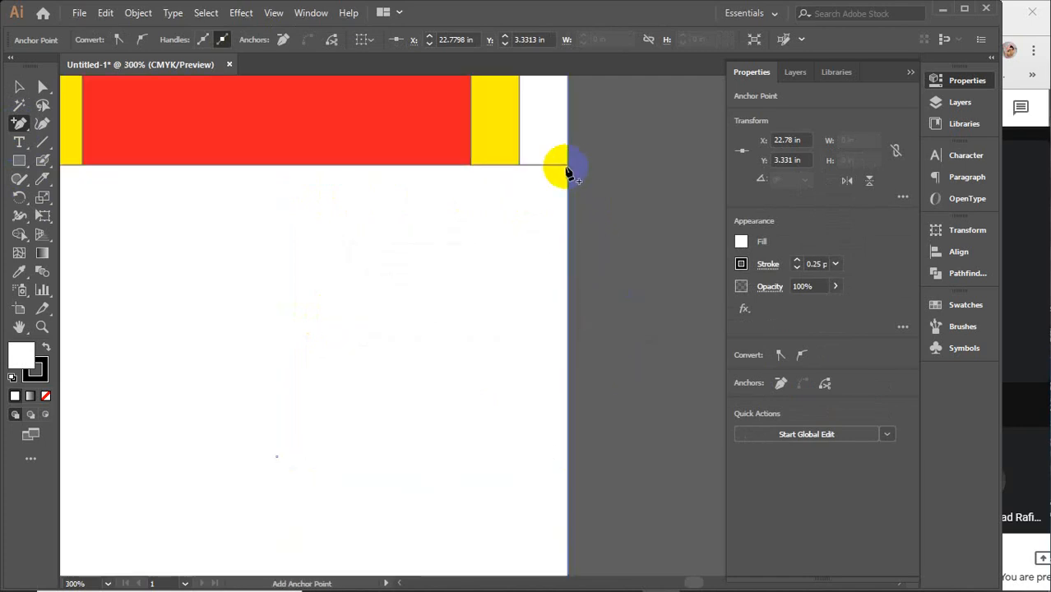
{"action": "left_click", "coordinate": [568, 166]}
{"action": "scroll", "coordinate": [589, 271], "scroll_direction": "down", "scroll_amount": 2}
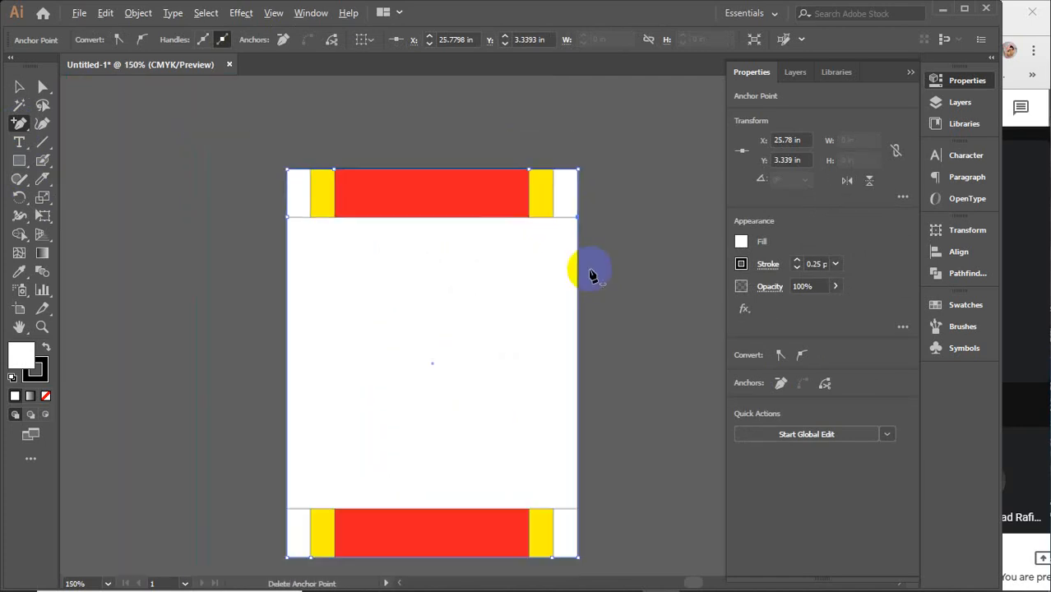
Add an anchor point on the white rectangle's right edge level with the locked square's bottom edge
{"action": "scroll", "coordinate": [585, 513], "scroll_direction": "up", "scroll_amount": 3}
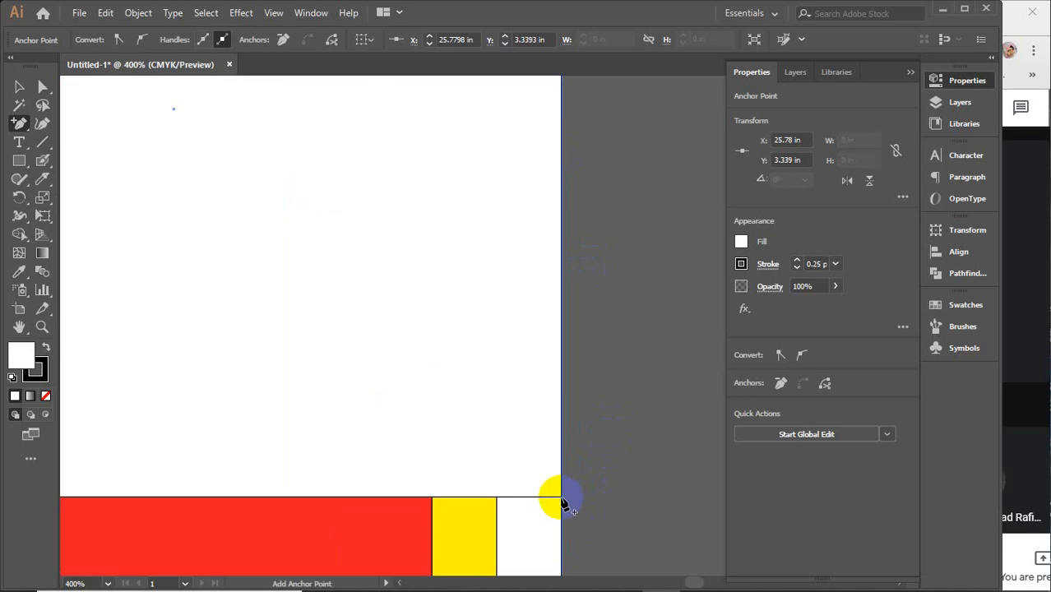
{"action": "left_click", "coordinate": [564, 503]}
{"action": "left_click", "coordinate": [611, 326]}
{"action": "scroll", "coordinate": [576, 514], "scroll_direction": "up", "scroll_amount": 3}
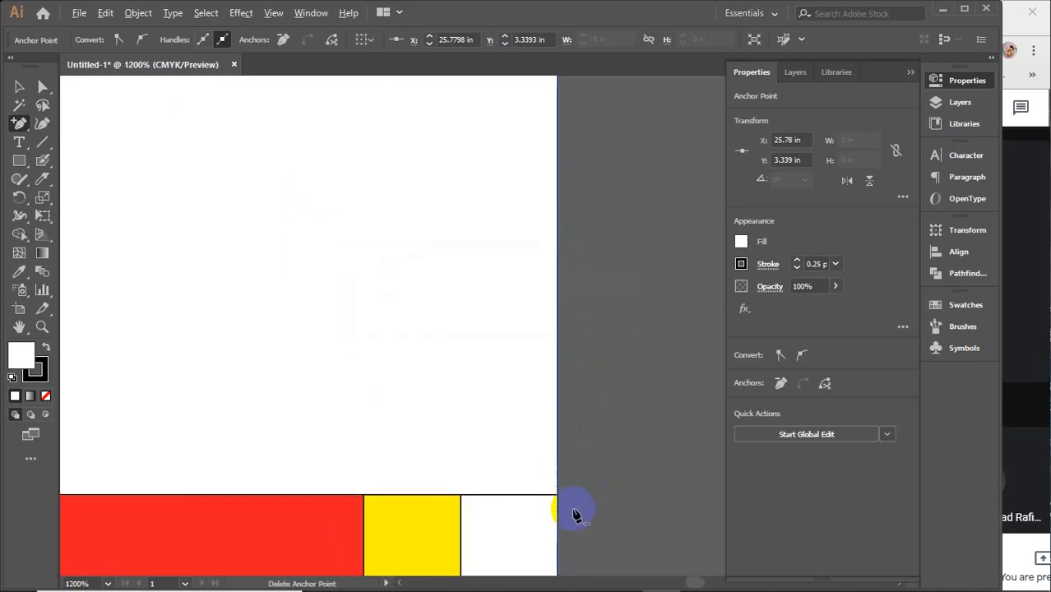
{"action": "left_click", "coordinate": [539, 480]}
{"action": "scroll", "coordinate": [583, 479], "scroll_direction": "down", "scroll_amount": 2}
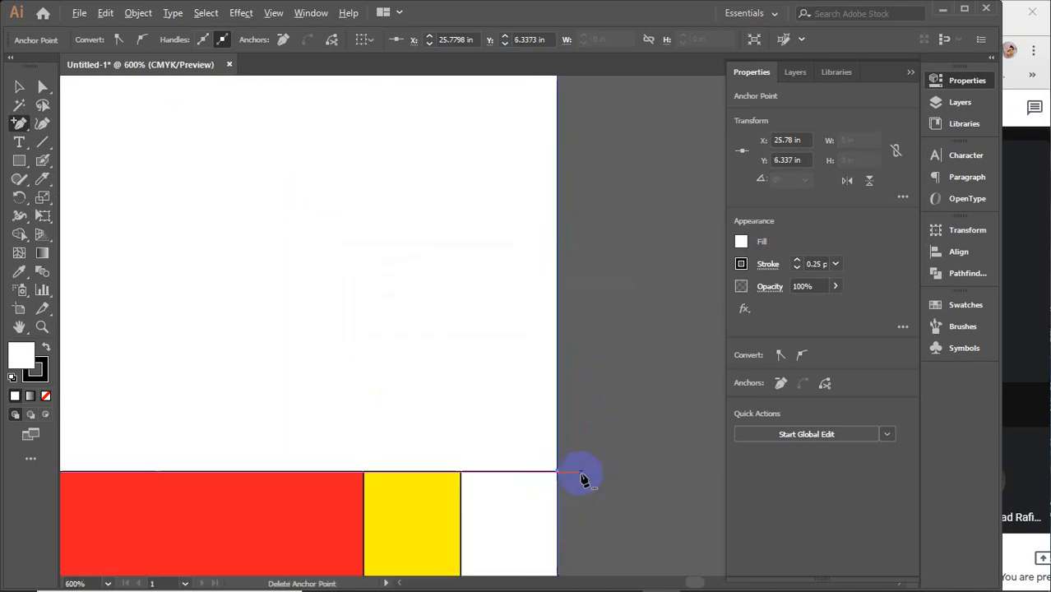
Add an anchor point on the white rectangle's left edge level with the locked square's bottom edge
{"action": "scroll", "coordinate": [583, 479], "scroll_direction": "down", "scroll_amount": 3}
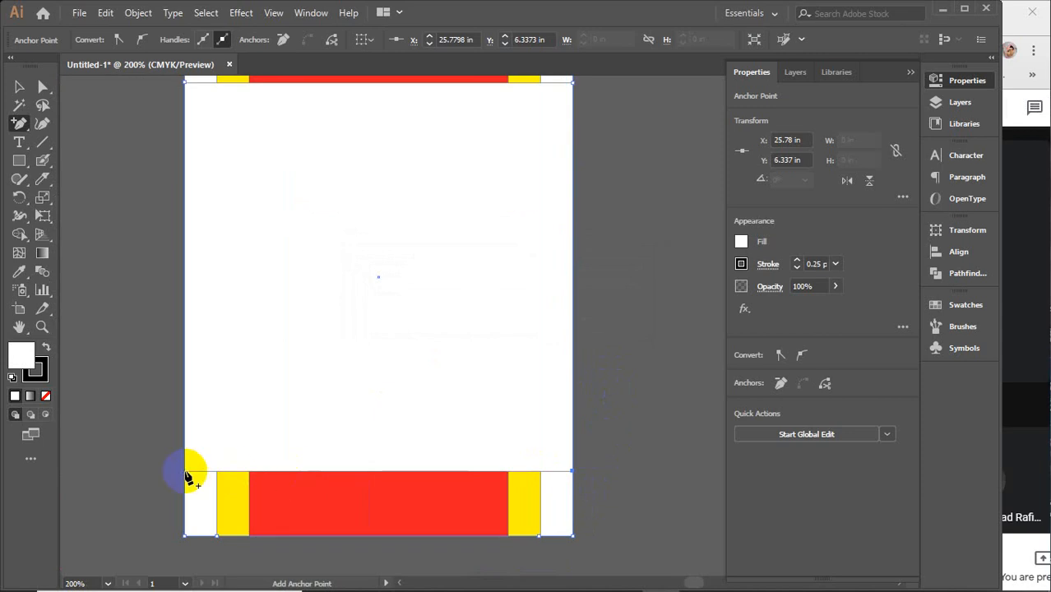
{"action": "left_click", "coordinate": [186, 473]}
{"action": "left_click", "coordinate": [19, 87]}
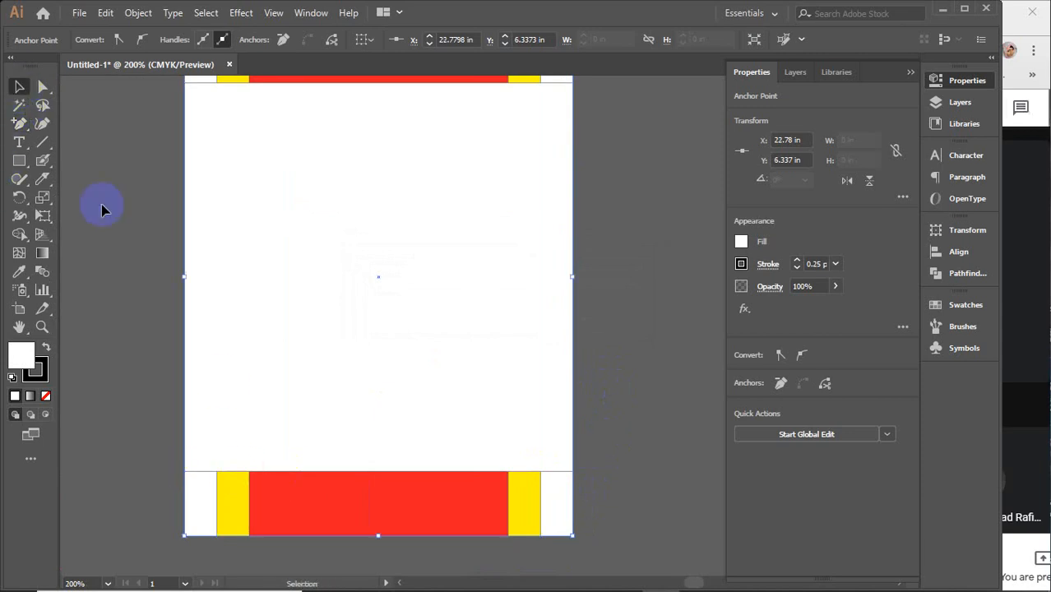
Unlock all the guide rectangles, delete them, and select the remaining white 3 x 4 in shape
{"action": "key", "text": "ctrl+alt+a"}
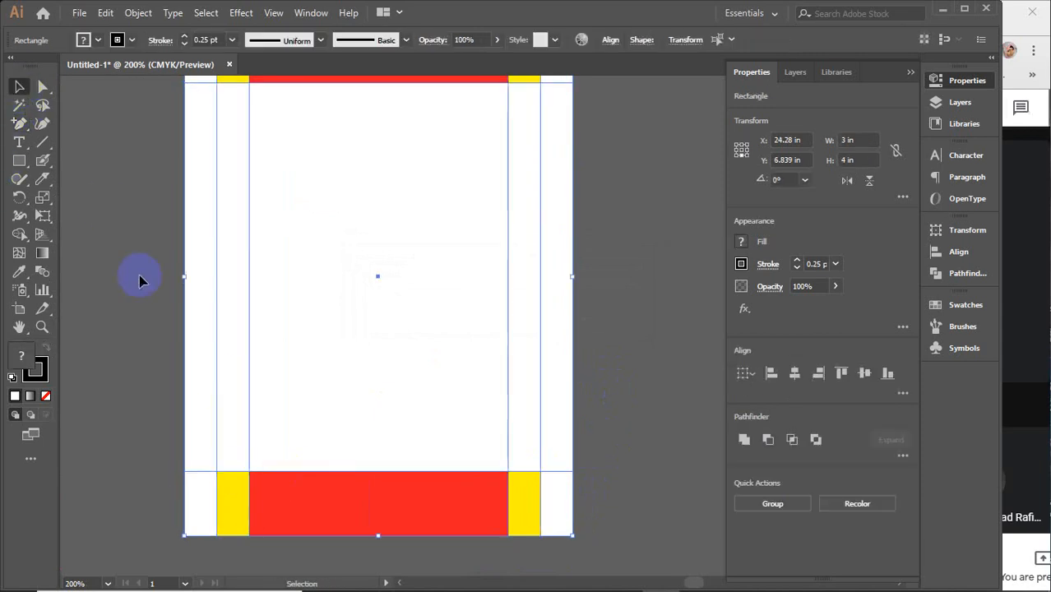
{"action": "key", "text": "Delete"}
{"action": "left_click", "coordinate": [188, 277]}
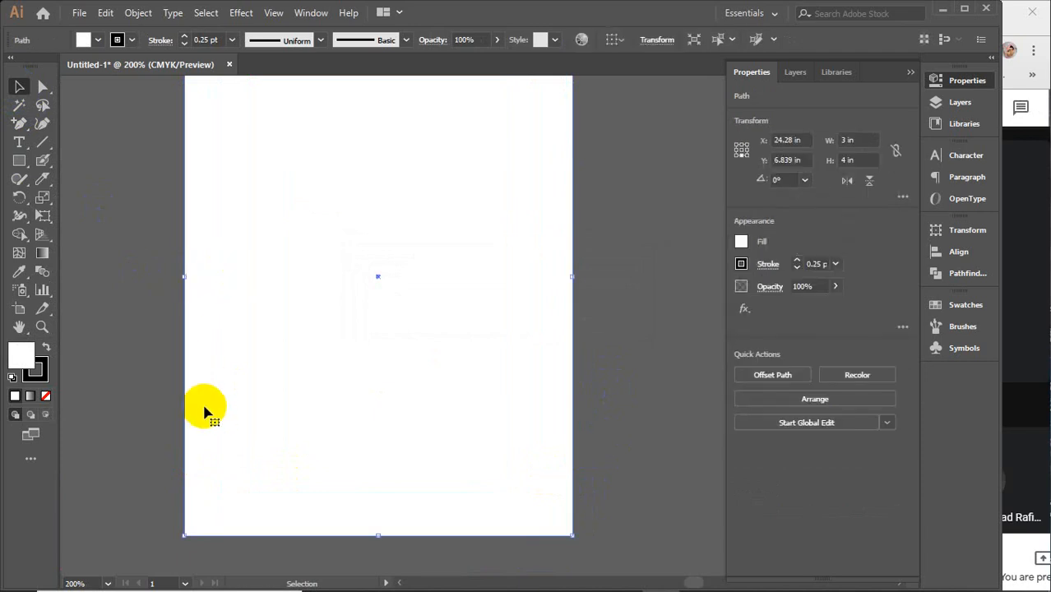
Delete the white shape's top-left and top-right corner anchor points with the Curvature tool to cut off both corners
{"action": "key", "text": "ctrl+minus"}
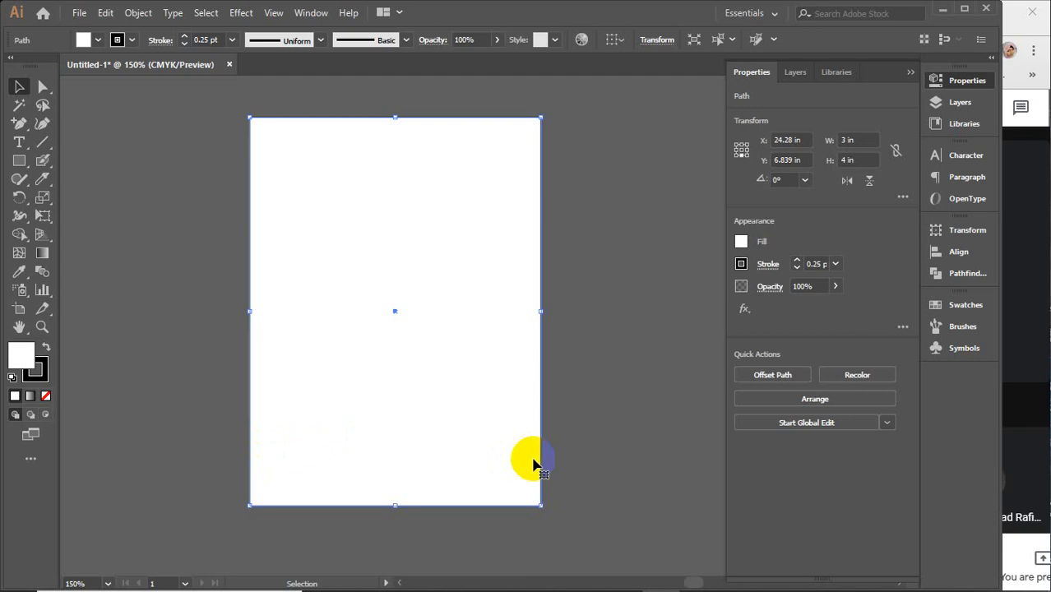
{"action": "left_click", "coordinate": [43, 87]}
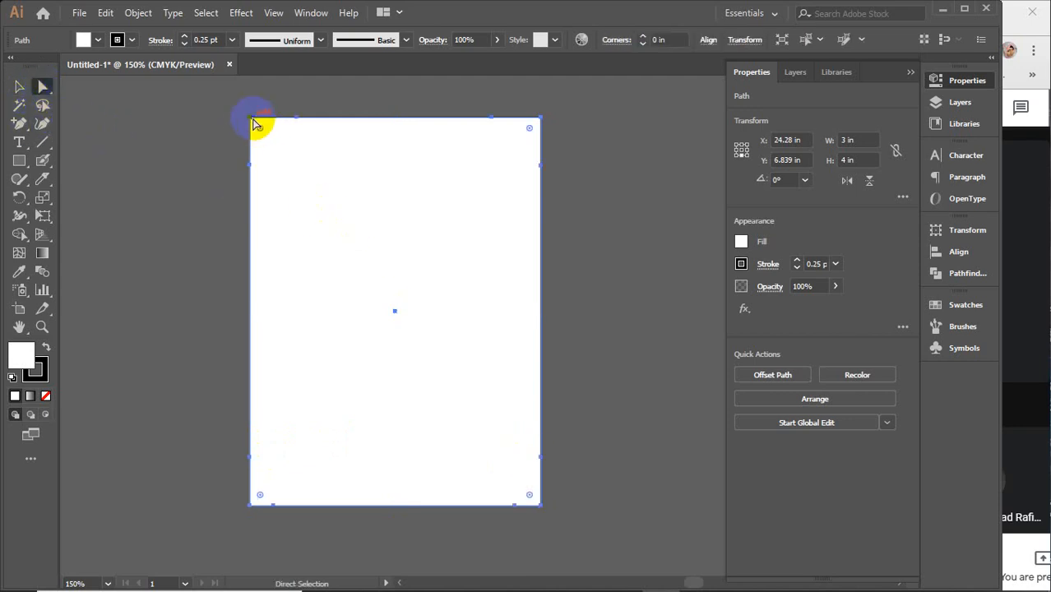
{"action": "left_click", "coordinate": [42, 128]}
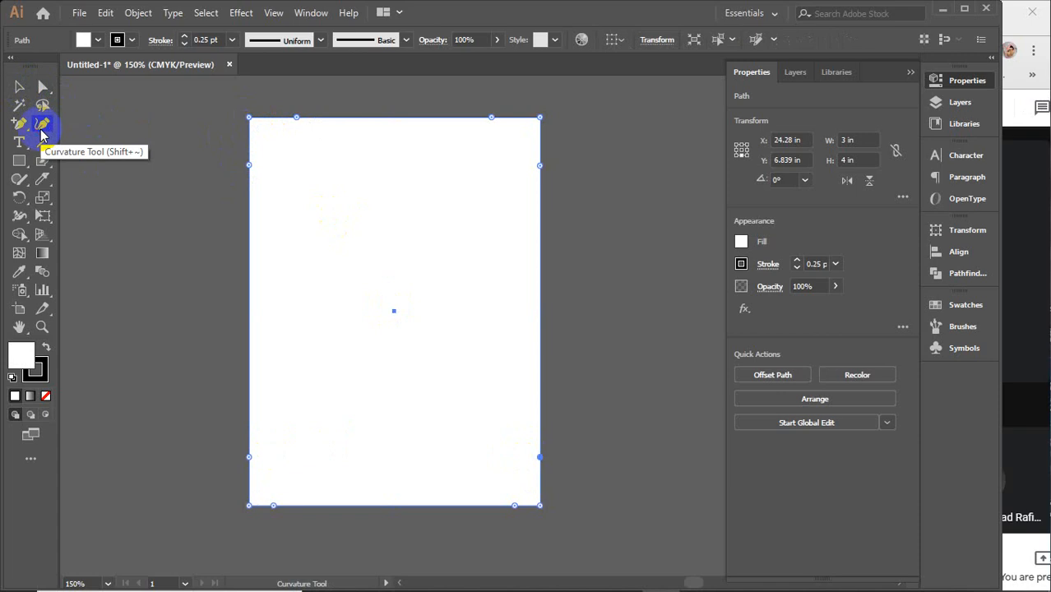
{"action": "left_click", "coordinate": [245, 125]}
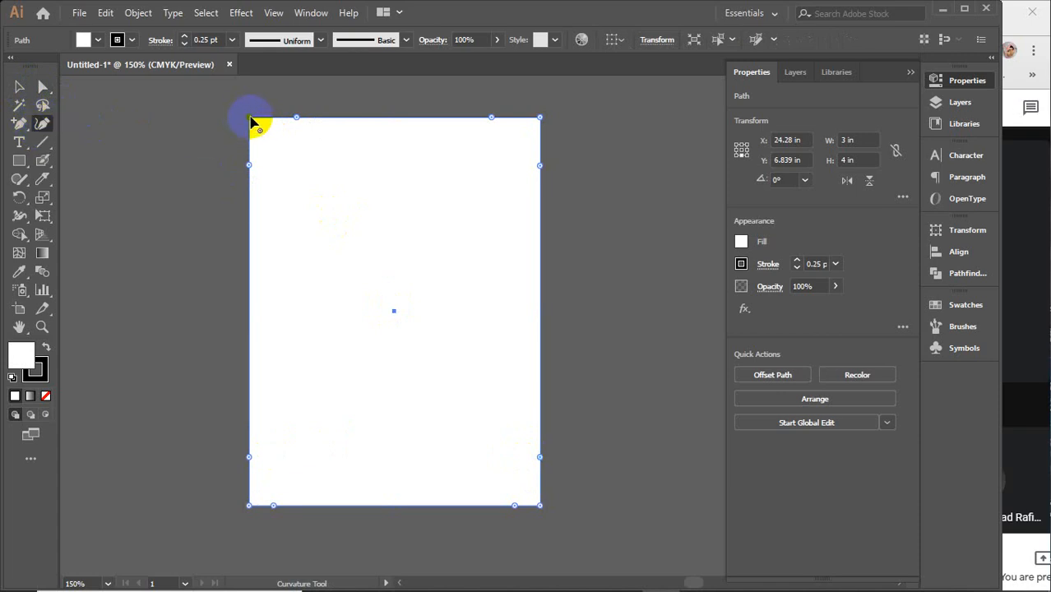
{"action": "key", "text": "Delete"}
{"action": "left_click", "coordinate": [540, 119]}
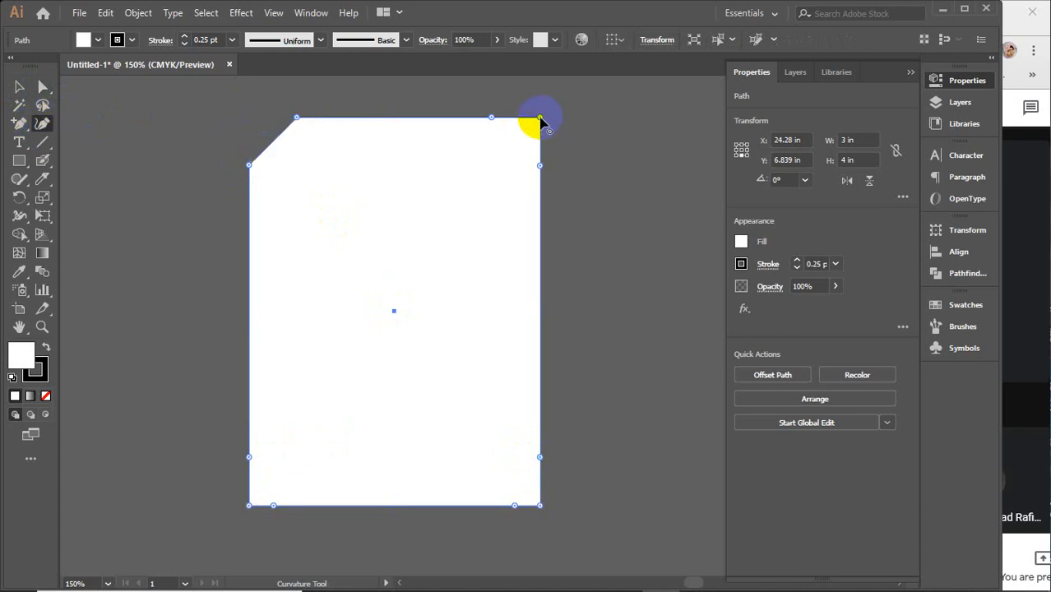
{"action": "key", "text": "Delete"}
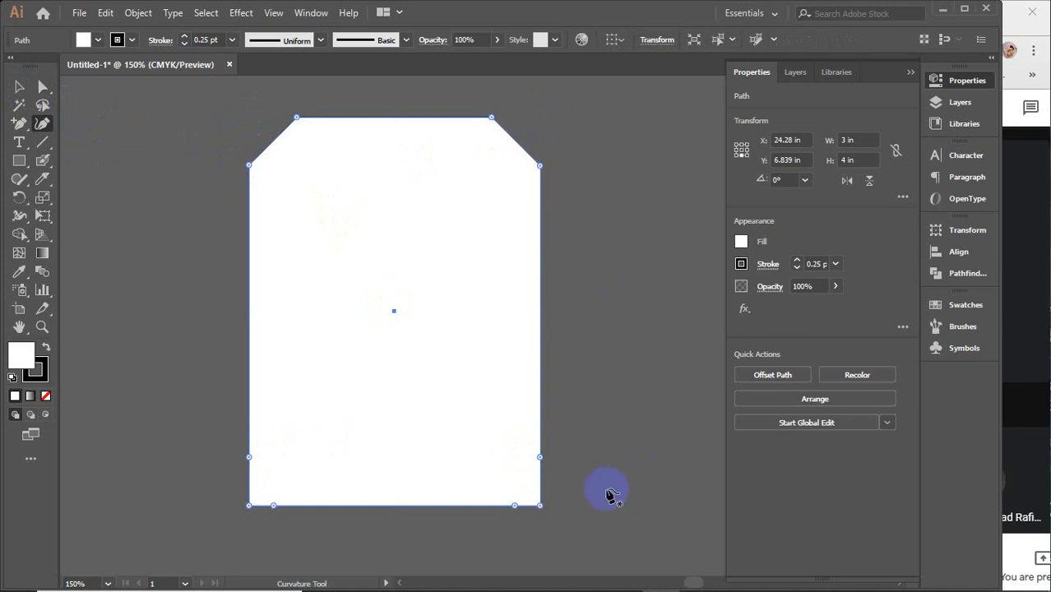
Delete the white shape's bottom-right and bottom-left corner anchor points and deselect the shape
{"action": "left_click", "coordinate": [540, 506]}
{"action": "key", "text": "Delete"}
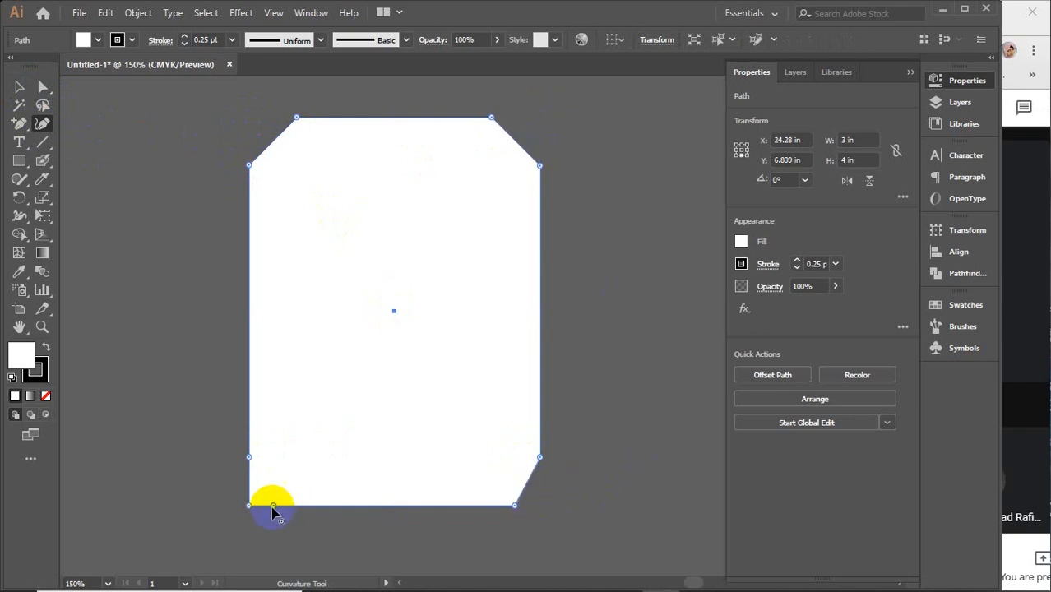
{"action": "left_click", "coordinate": [250, 506]}
{"action": "key", "text": "Delete"}
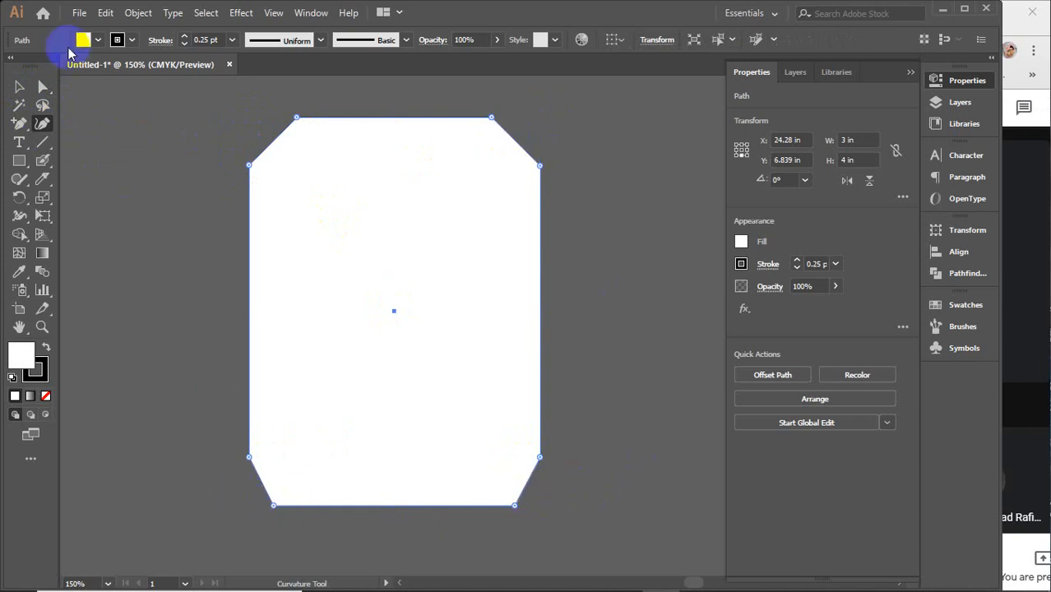
{"action": "left_click", "coordinate": [19, 86]}
{"action": "left_click", "coordinate": [162, 182]}
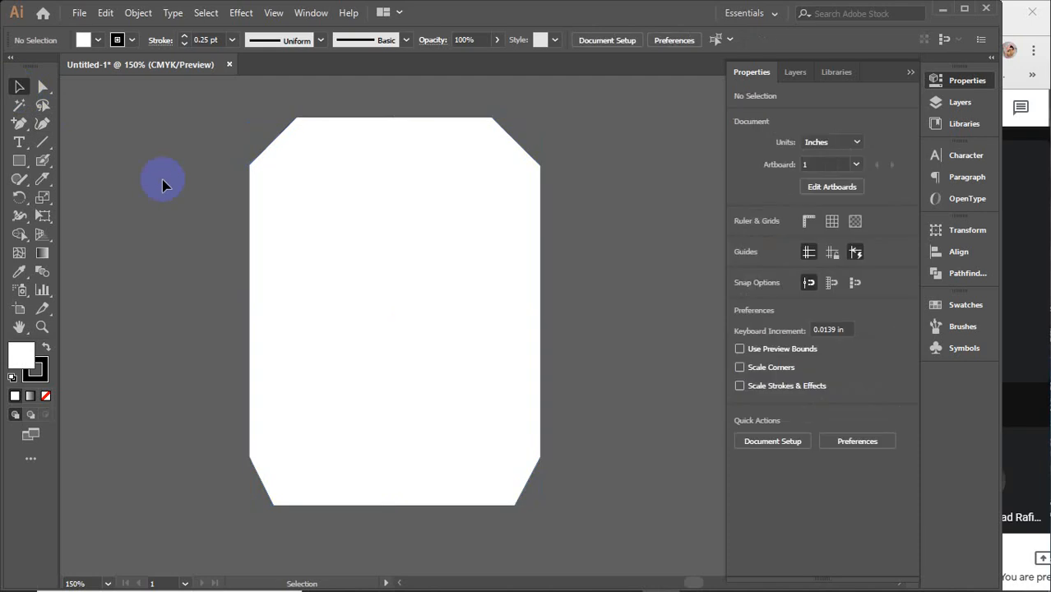
Show the rulers and collapse the Properties panel
{"action": "key", "text": "ctrl+r"}
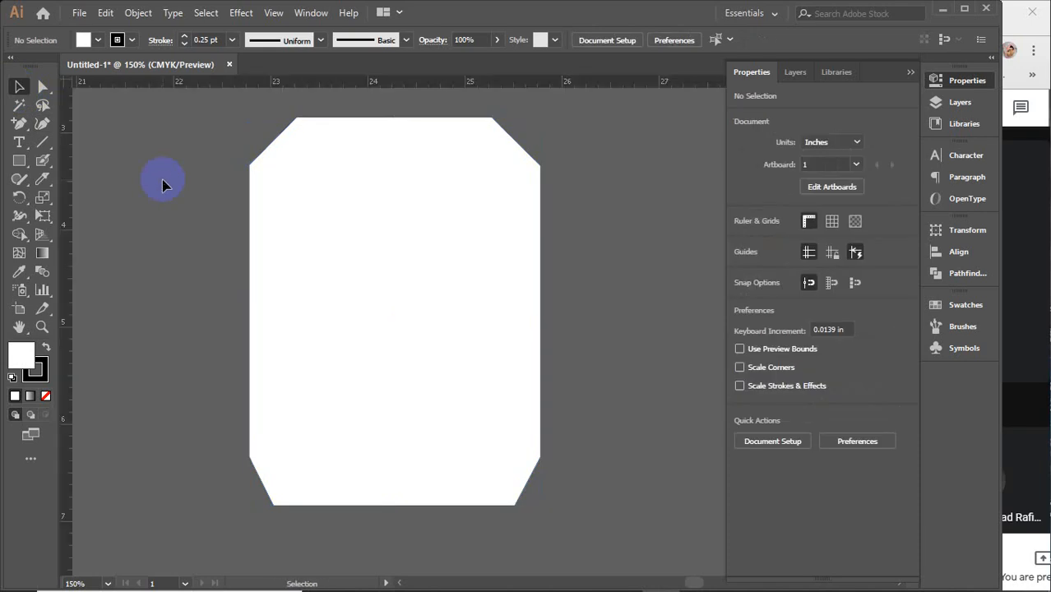
{"action": "left_click", "coordinate": [912, 76]}
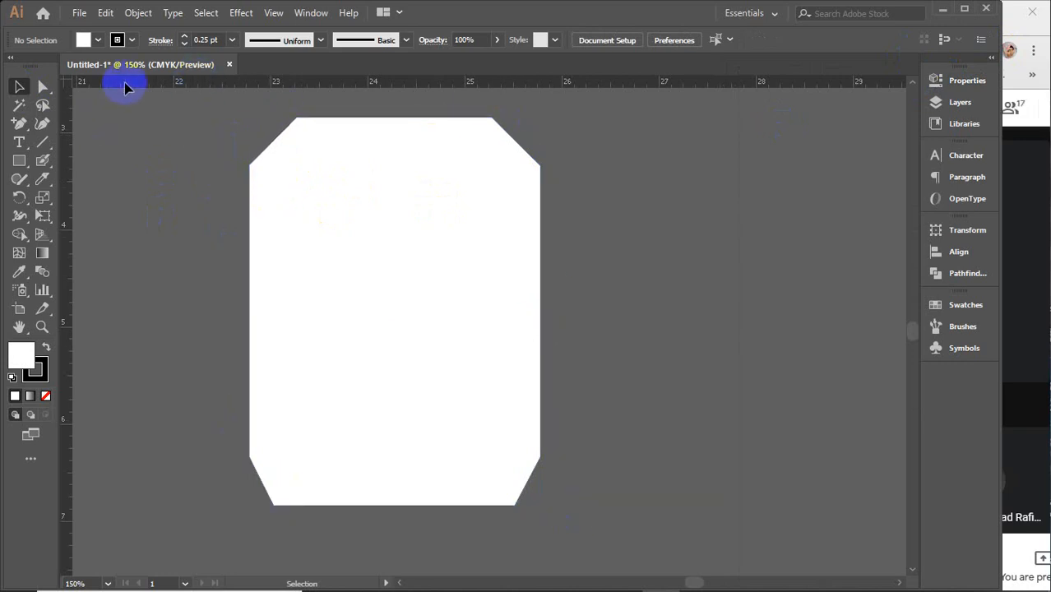
{"action": "key", "text": "space"}
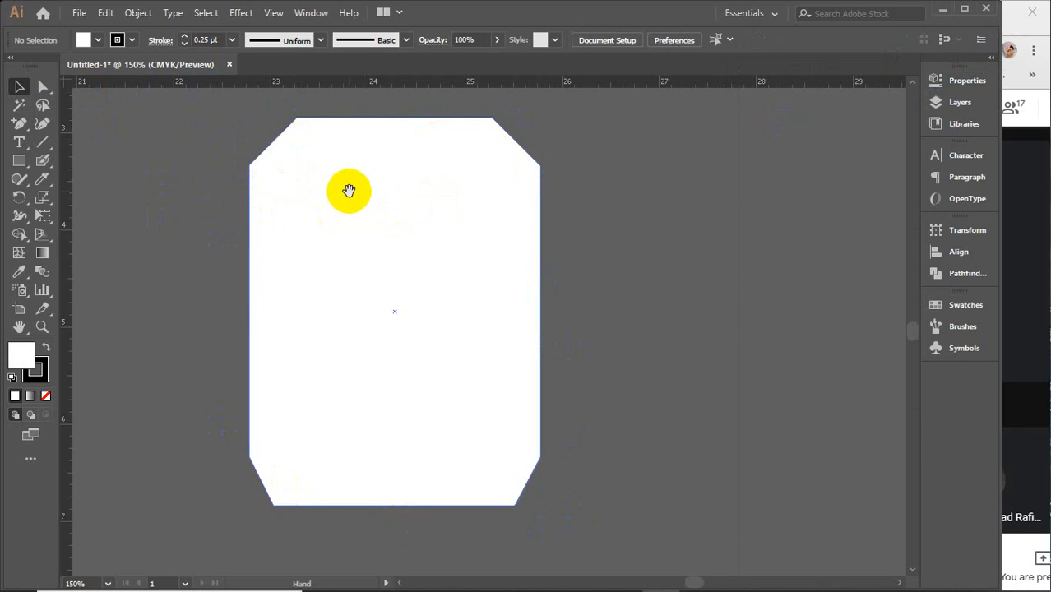
{"action": "left_click_drag", "start_coordinate": [348, 188], "coordinate": [354, 222]}
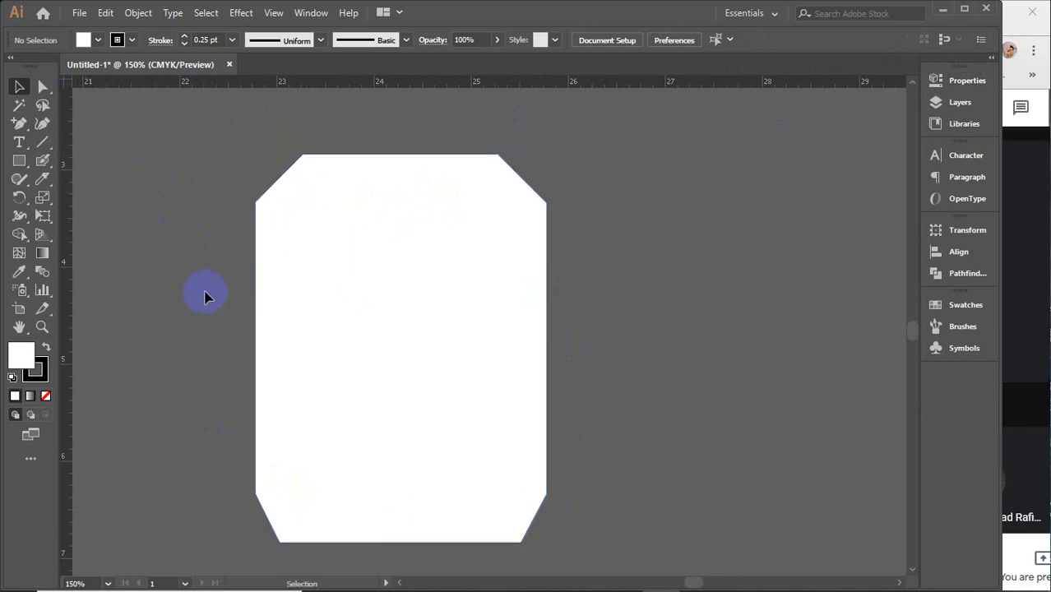
Draw a rectangle about 2.2 x 3 in overlapping the white shape's left side, and delete it
{"action": "left_click", "coordinate": [20, 161]}
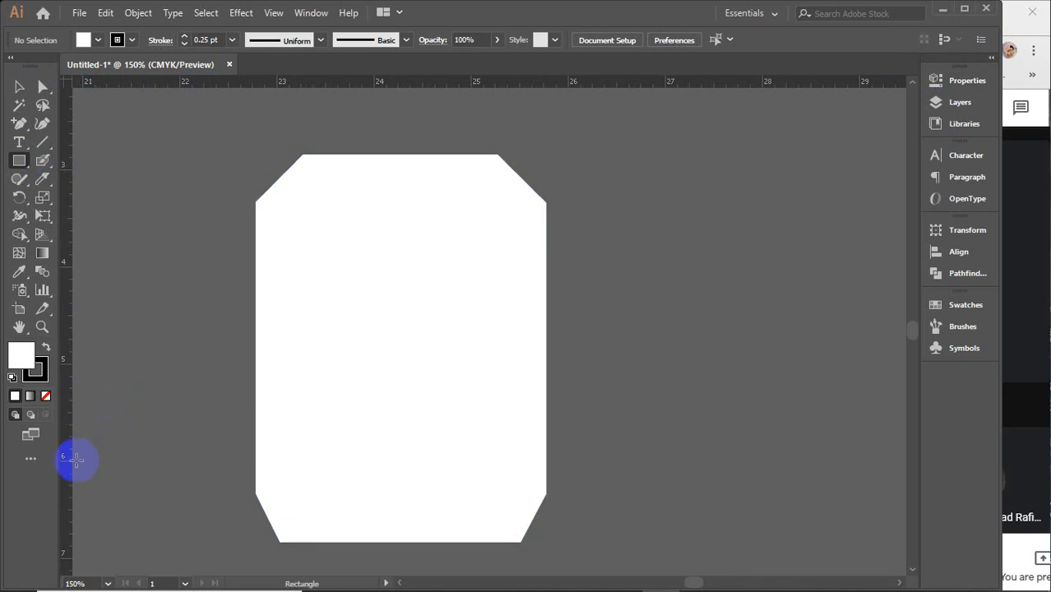
{"action": "left_click_drag", "start_coordinate": [76, 461], "coordinate": [288, 168]}
{"action": "left_click", "coordinate": [19, 86]}
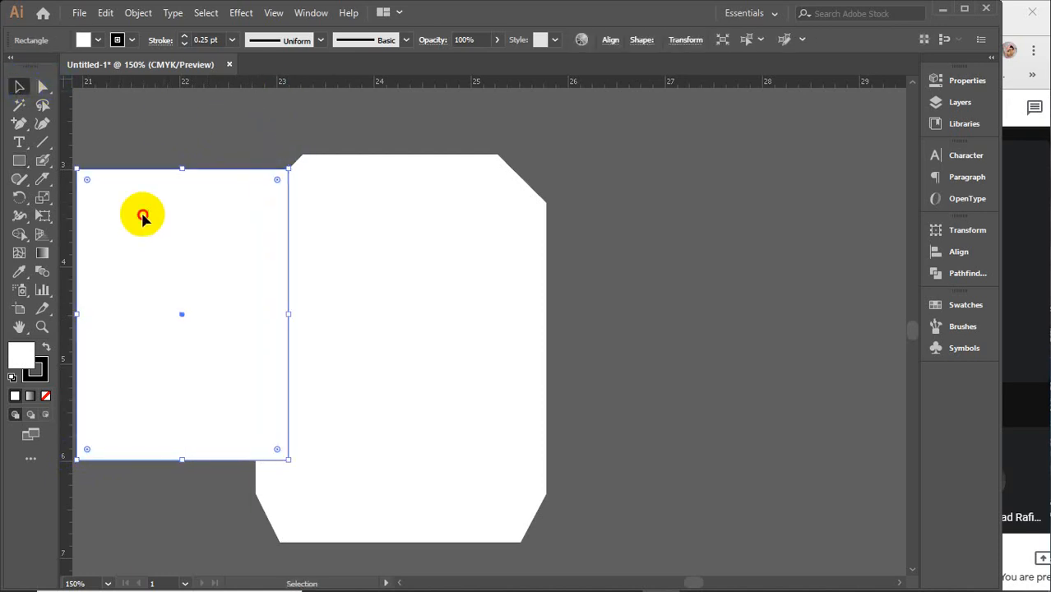
{"action": "key", "text": "Delete"}
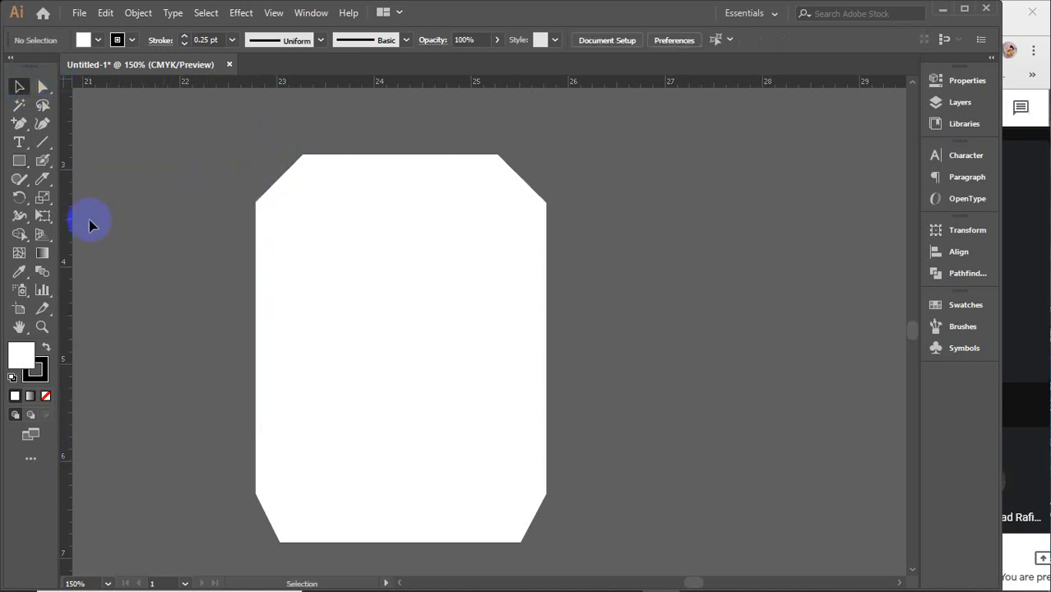
Pull a vertical ruler guide onto the white shape's left edge, and delete the guide
{"action": "left_click_drag", "start_coordinate": [69, 157], "coordinate": [258, 186]}
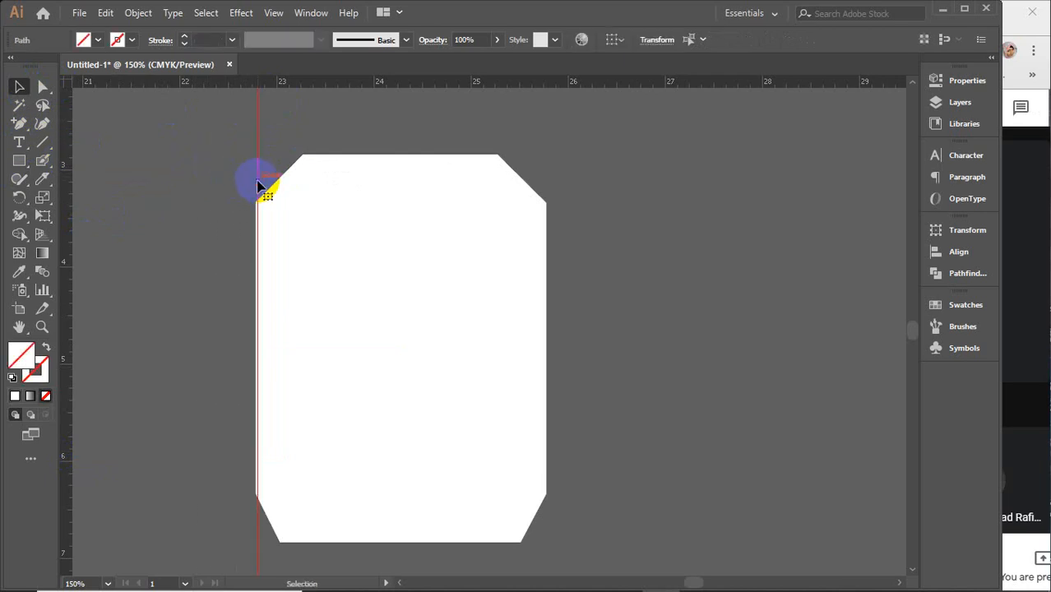
{"action": "left_click", "coordinate": [253, 93]}
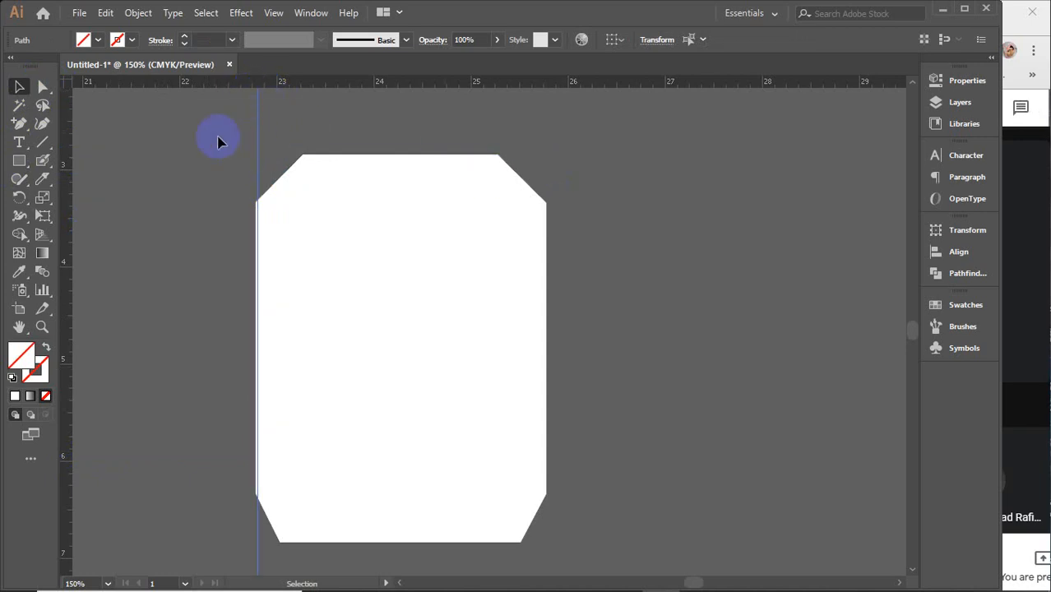
{"action": "left_click_drag", "start_coordinate": [212, 133], "coordinate": [294, 150]}
{"action": "key", "text": "Delete"}
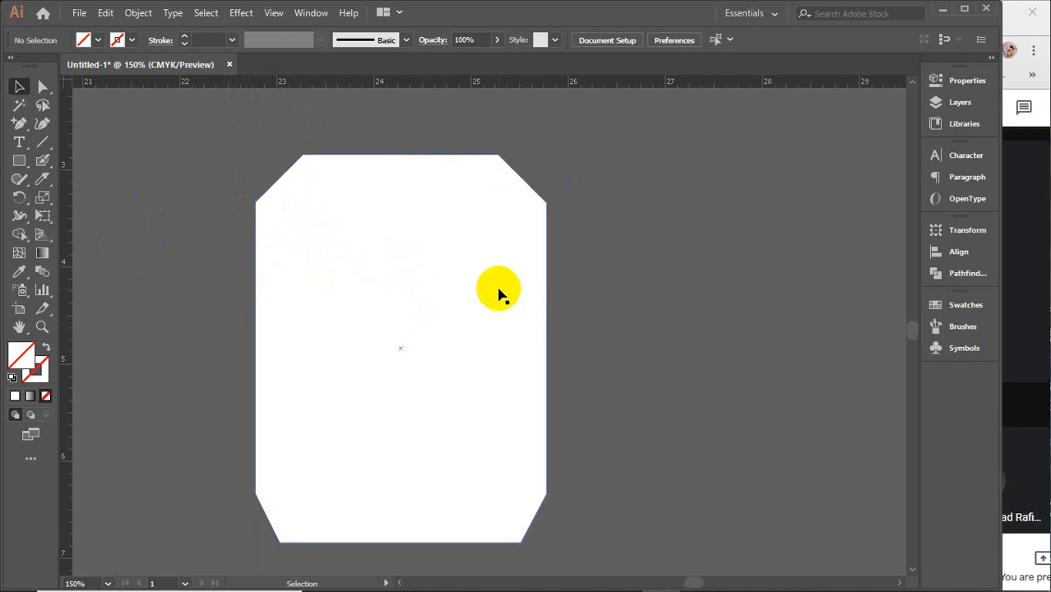
Hide the rulers and draw a tall white rectangle about 1.2 x 4 in to the right of the cut-corner shape
{"action": "left_click", "coordinate": [322, 186]}
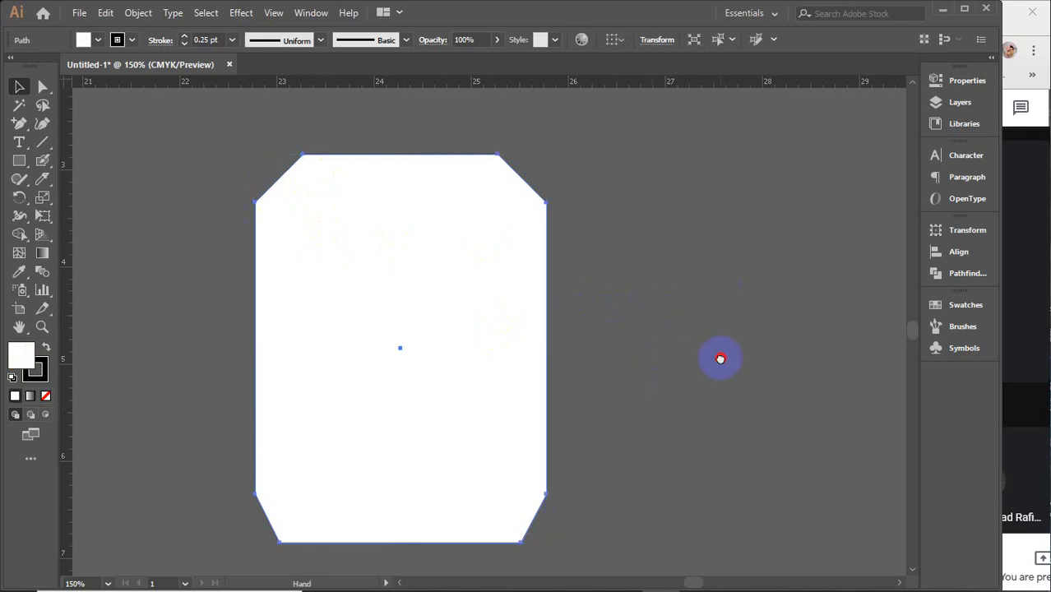
{"action": "left_click_drag", "start_coordinate": [721, 357], "coordinate": [381, 355]}
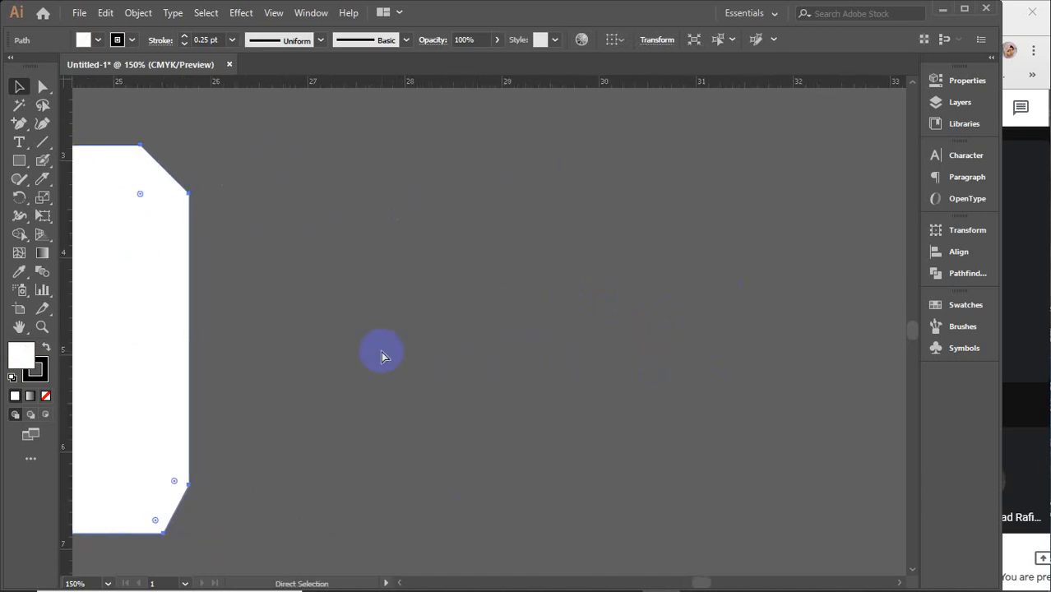
{"action": "key", "text": "ctrl+r"}
{"action": "left_click", "coordinate": [21, 161]}
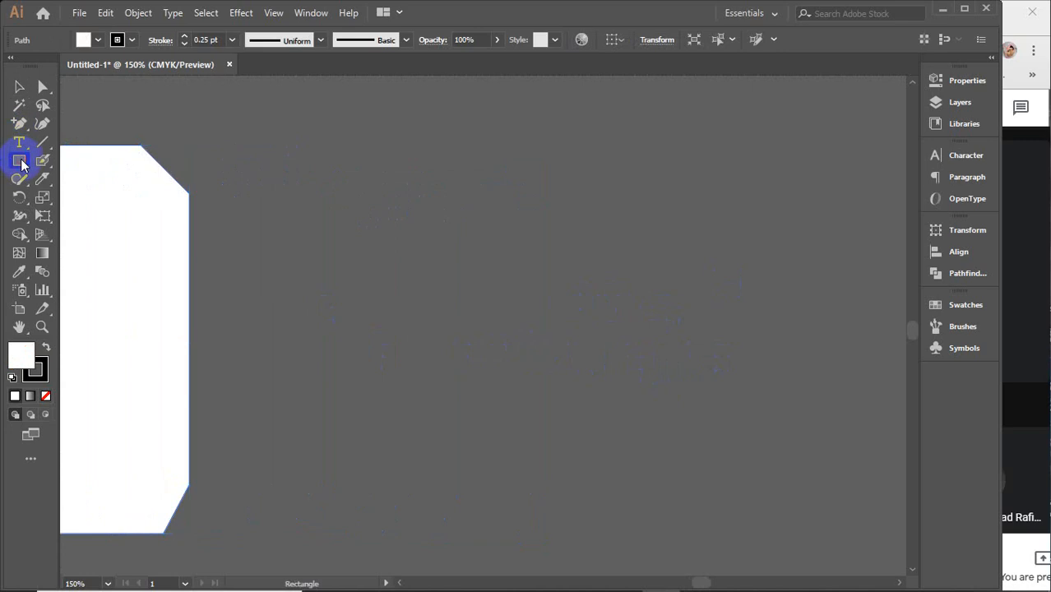
{"action": "mouse_move", "coordinate": [448, 151]}
{"action": "left_mouse_down"}
{"action": "mouse_move", "coordinate": [570, 507]}
{"action": "mouse_move", "coordinate": [567, 536]}
{"action": "left_mouse_up"}
{"action": "left_click", "coordinate": [19, 87]}
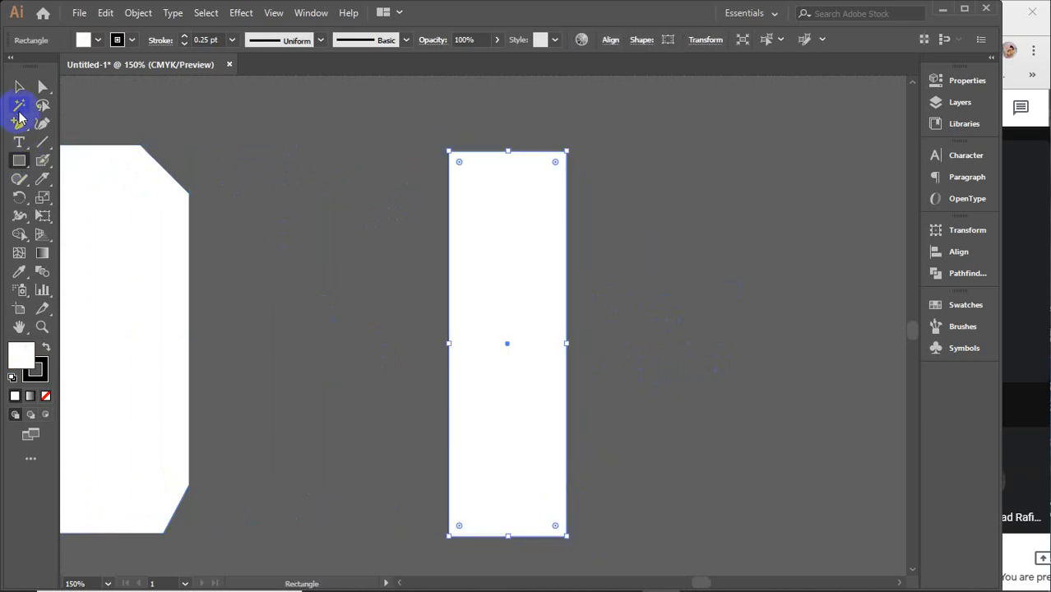
Duplicate the tall rectangle so the copy adjoins its right edge, and select both rectangles
{"action": "left_click_drag", "start_coordinate": [533, 399], "coordinate": [651, 399]}
{"action": "left_click", "coordinate": [396, 176]}
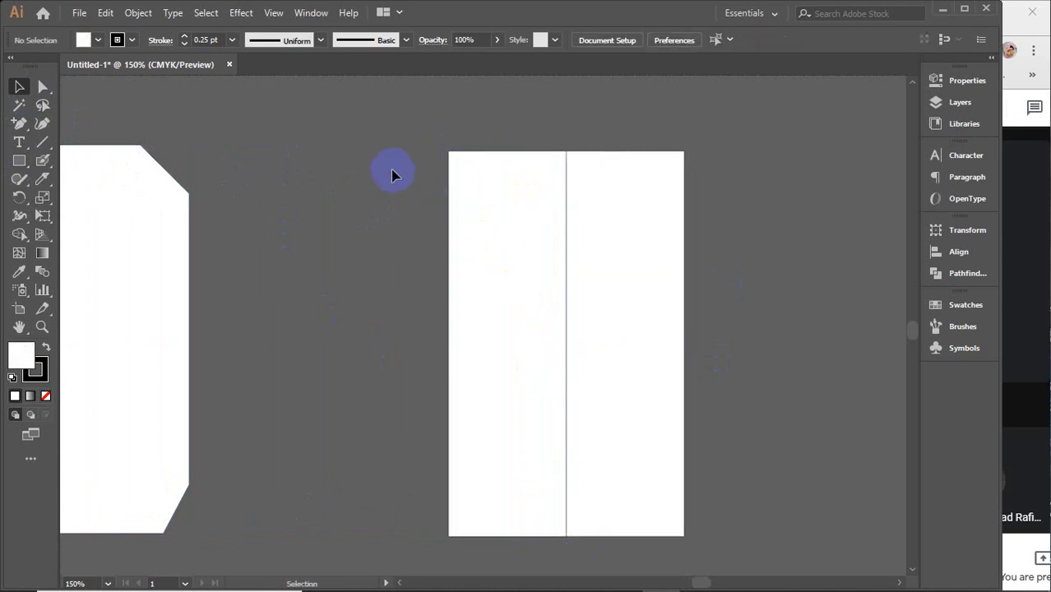
{"action": "left_click_drag", "start_coordinate": [380, 125], "coordinate": [724, 427]}
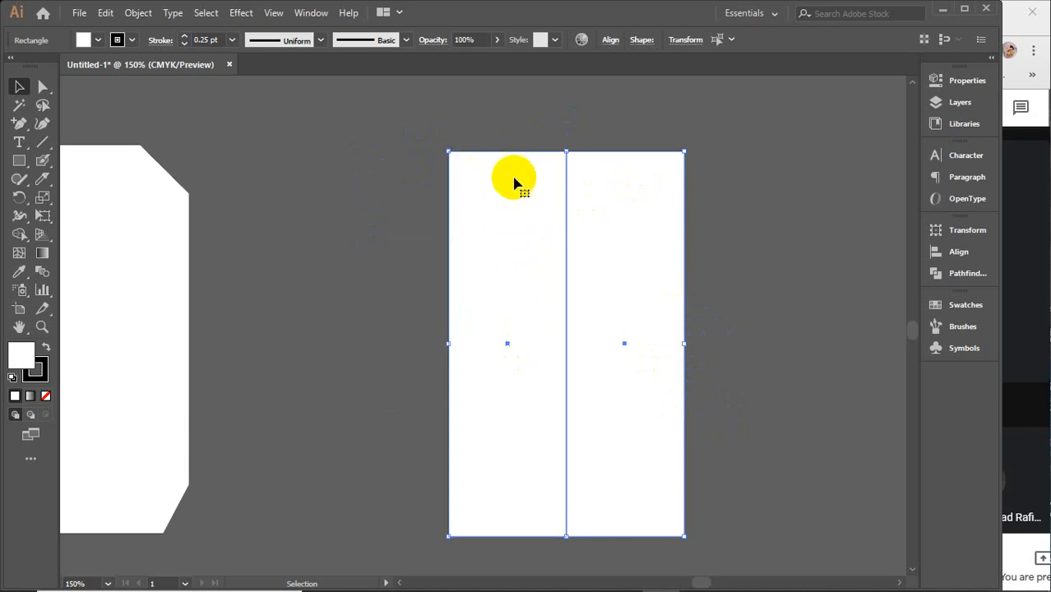
Switch to Chrome and examine the chips, box dieline and chocolate examples in the product packaging design image results
{"action": "mouse_move", "coordinate": [615, 584]}
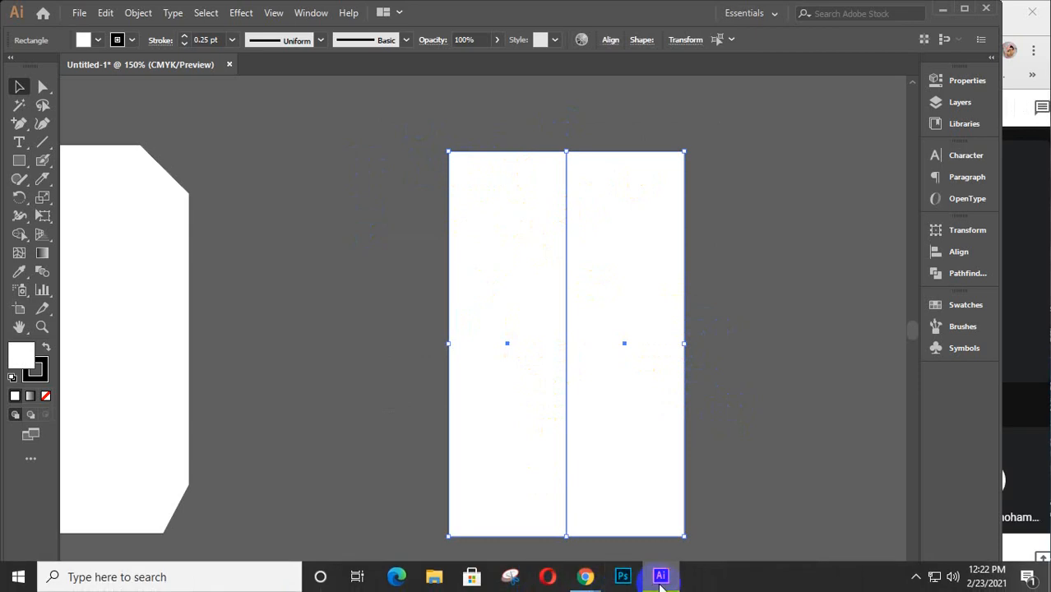
{"action": "mouse_move", "coordinate": [585, 577]}
{"action": "left_click", "coordinate": [585, 463]}
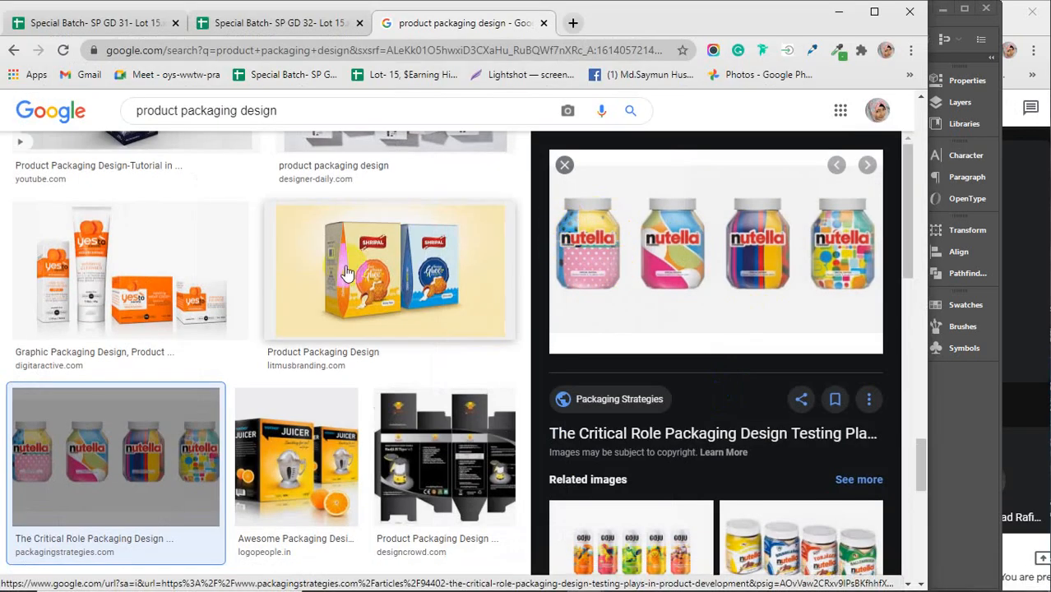
{"action": "scroll", "coordinate": [346, 273], "scroll_direction": "down", "scroll_amount": 5}
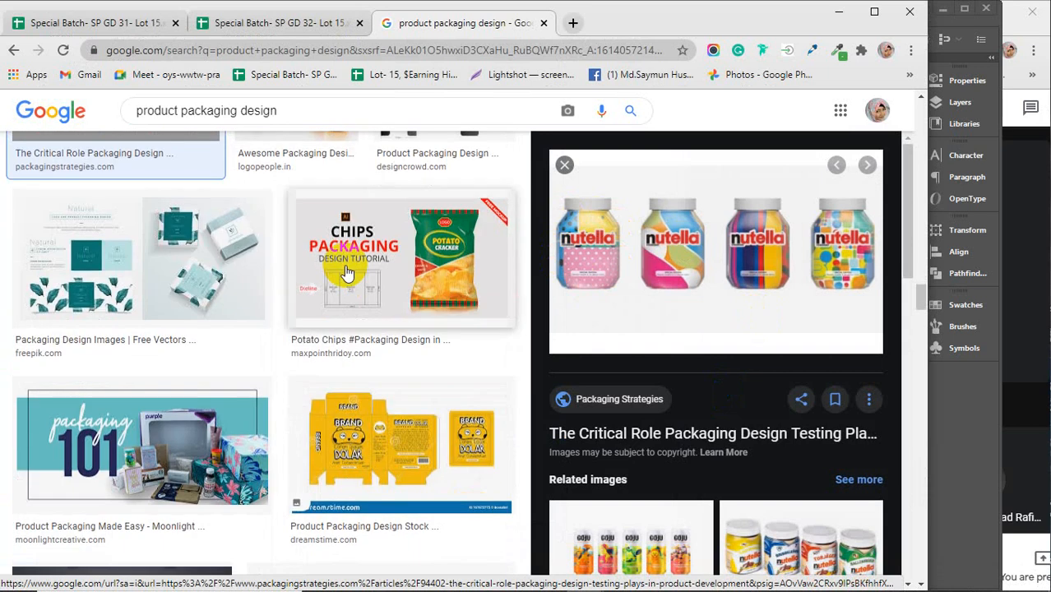
{"action": "left_click", "coordinate": [347, 273]}
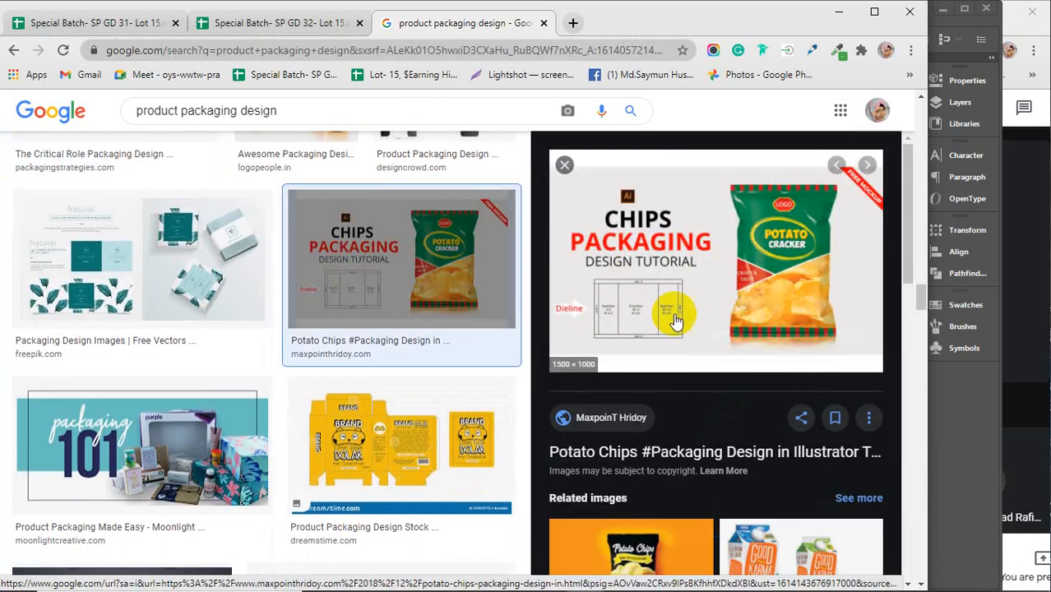
{"action": "scroll", "coordinate": [403, 323], "scroll_direction": "down", "scroll_amount": 2}
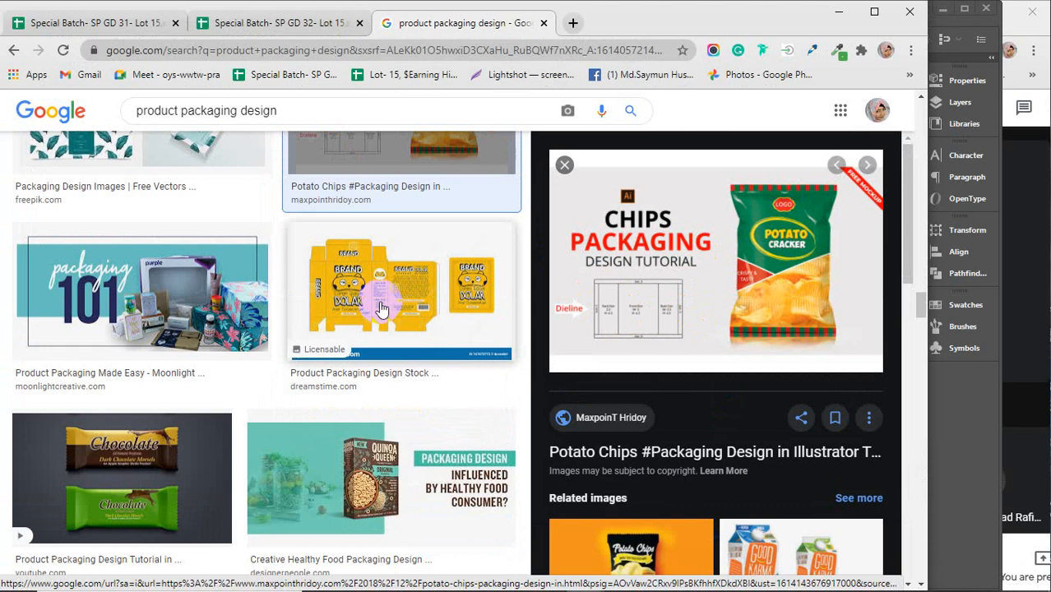
{"action": "left_click", "coordinate": [381, 309]}
{"action": "left_click", "coordinate": [94, 518]}
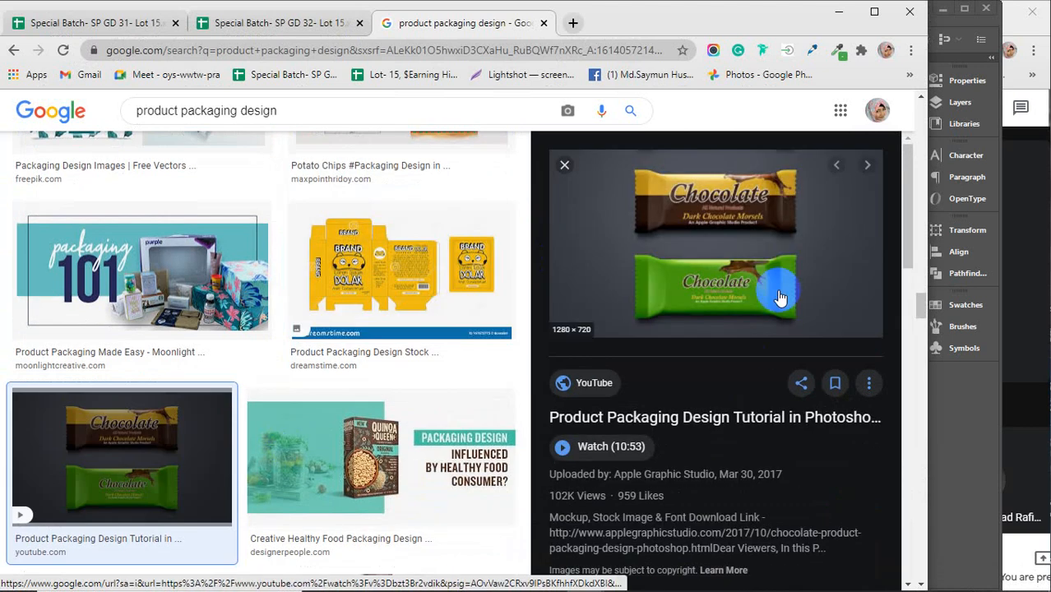
Examine the peanut butter jar packaging and the custom product display box dieline in the image results
{"action": "scroll", "coordinate": [446, 362], "scroll_direction": "down", "scroll_amount": 5}
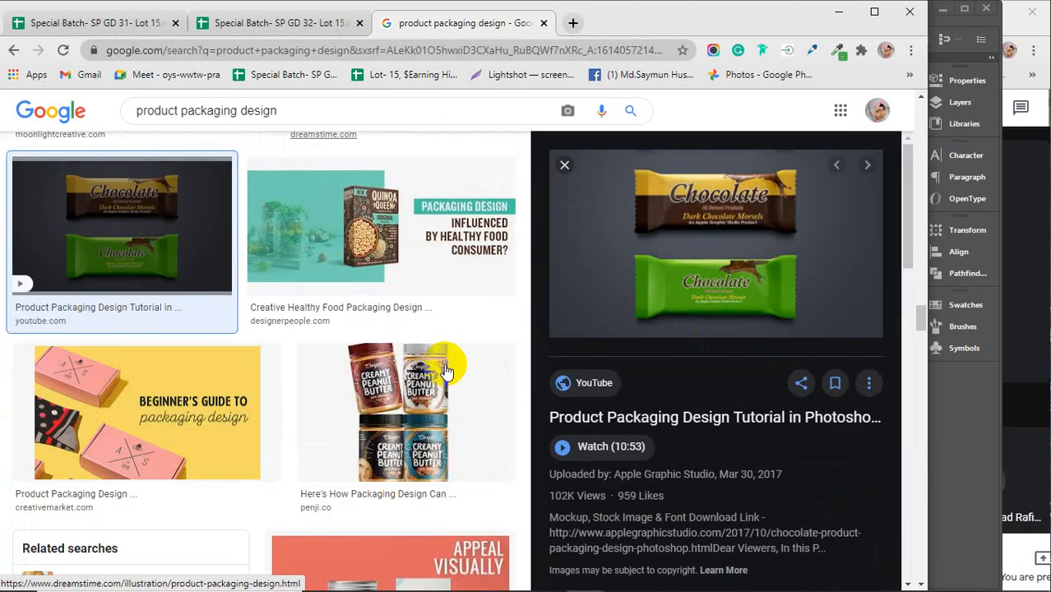
{"action": "left_click", "coordinate": [436, 329]}
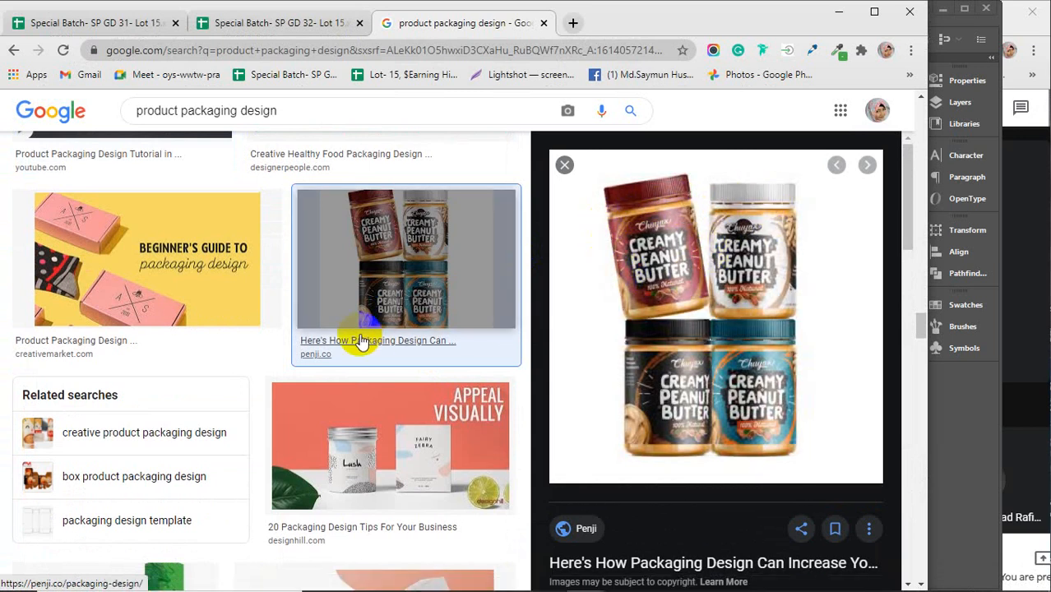
{"action": "scroll", "coordinate": [364, 337], "scroll_direction": "down", "scroll_amount": 2}
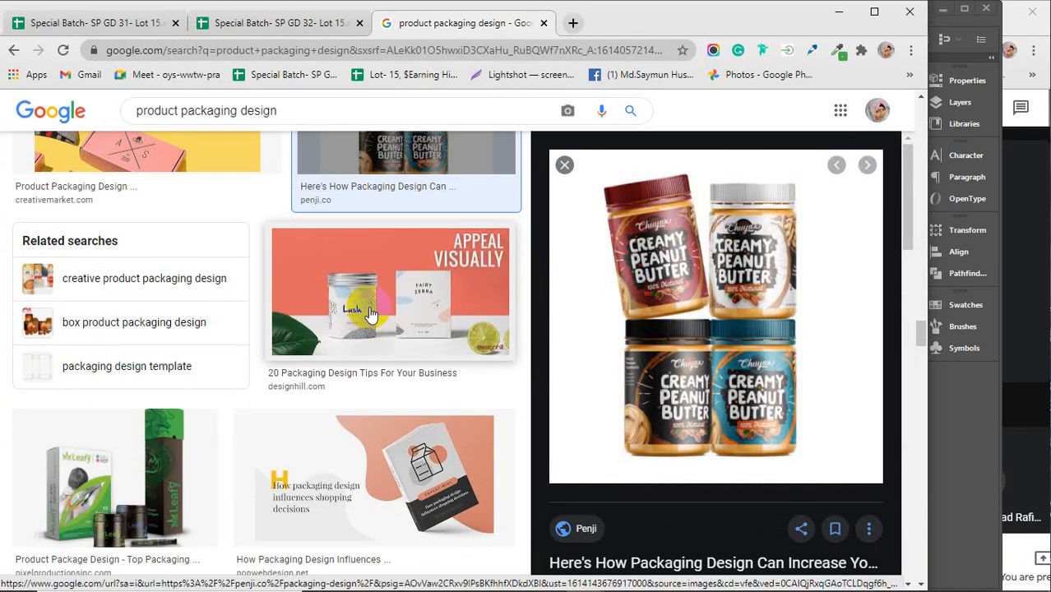
{"action": "scroll", "coordinate": [371, 313], "scroll_direction": "down", "scroll_amount": 4}
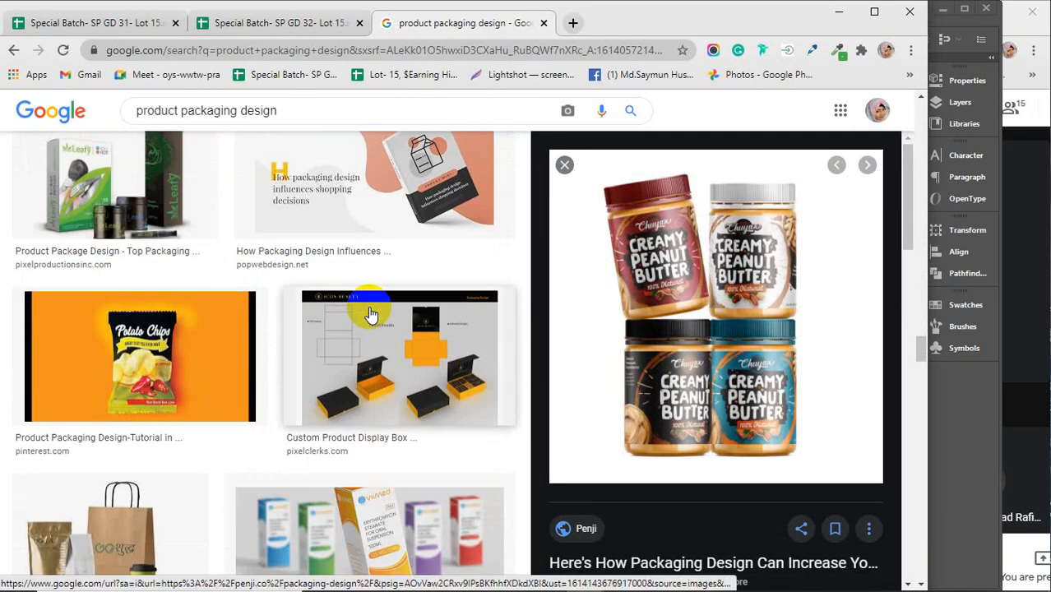
{"action": "scroll", "coordinate": [370, 312], "scroll_direction": "down", "scroll_amount": 1}
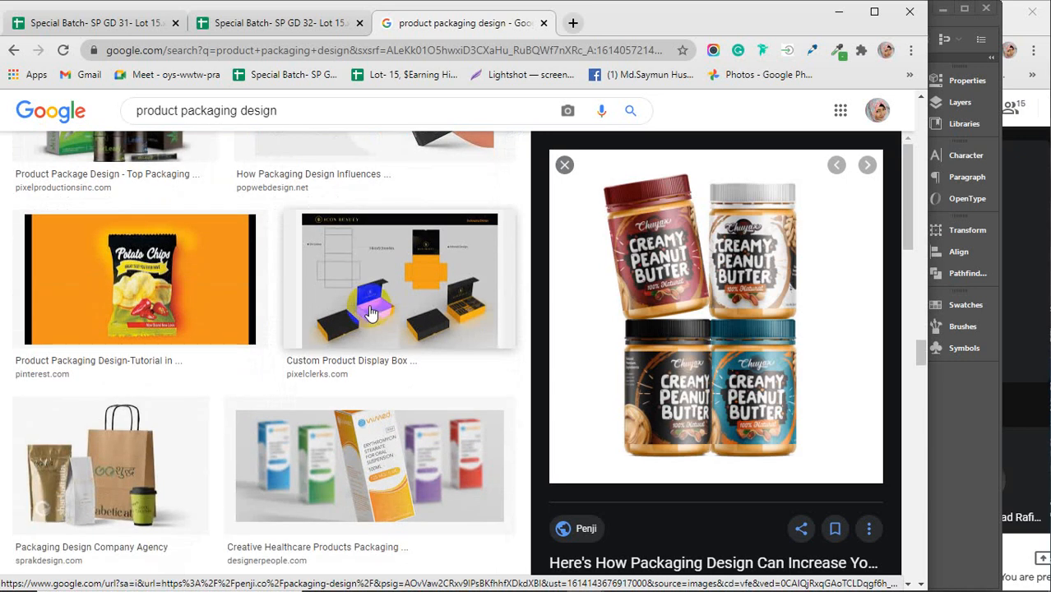
{"action": "left_click", "coordinate": [370, 305]}
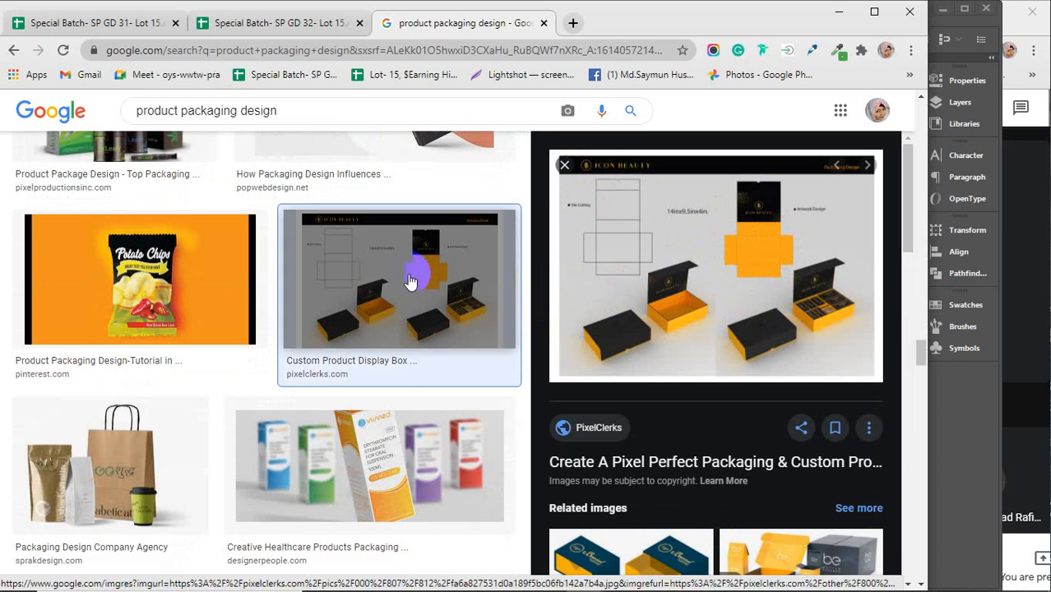
Browse further packaging examples in the image results and examine the black 3D product packaging and label design from Fiverr
{"action": "scroll", "coordinate": [411, 280], "scroll_direction": "down", "scroll_amount": 2}
{"action": "scroll", "coordinate": [410, 282], "scroll_direction": "down", "scroll_amount": 2}
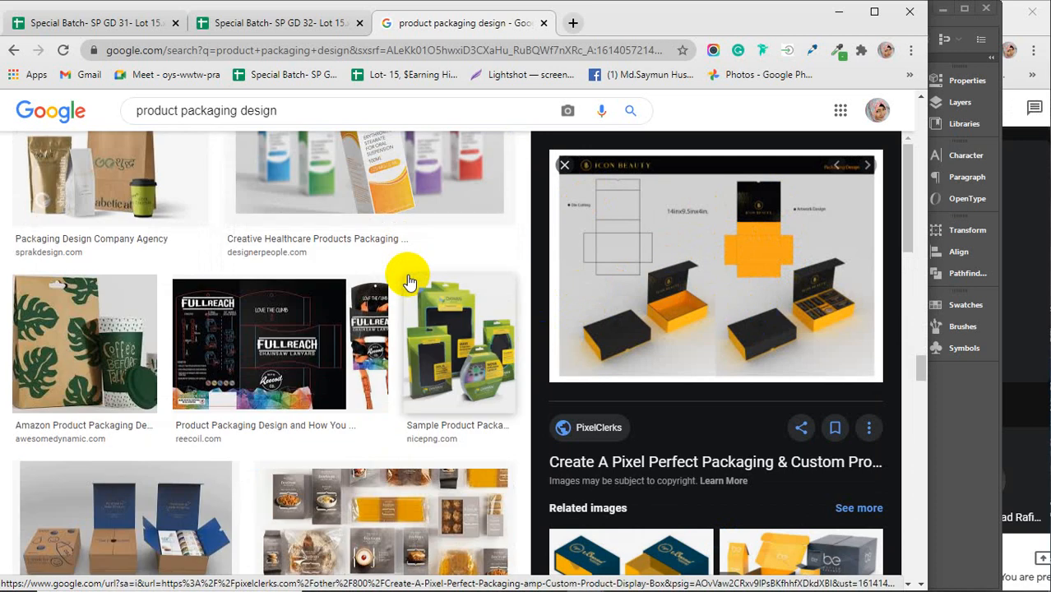
{"action": "scroll", "coordinate": [467, 380], "scroll_direction": "down", "scroll_amount": 3}
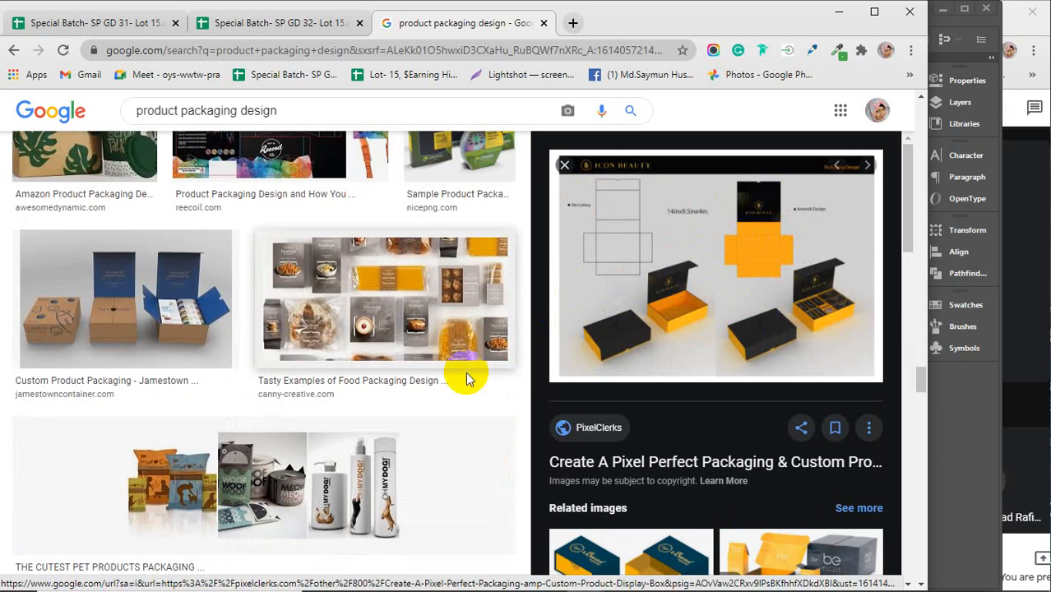
{"action": "scroll", "coordinate": [466, 379], "scroll_direction": "down", "scroll_amount": 3}
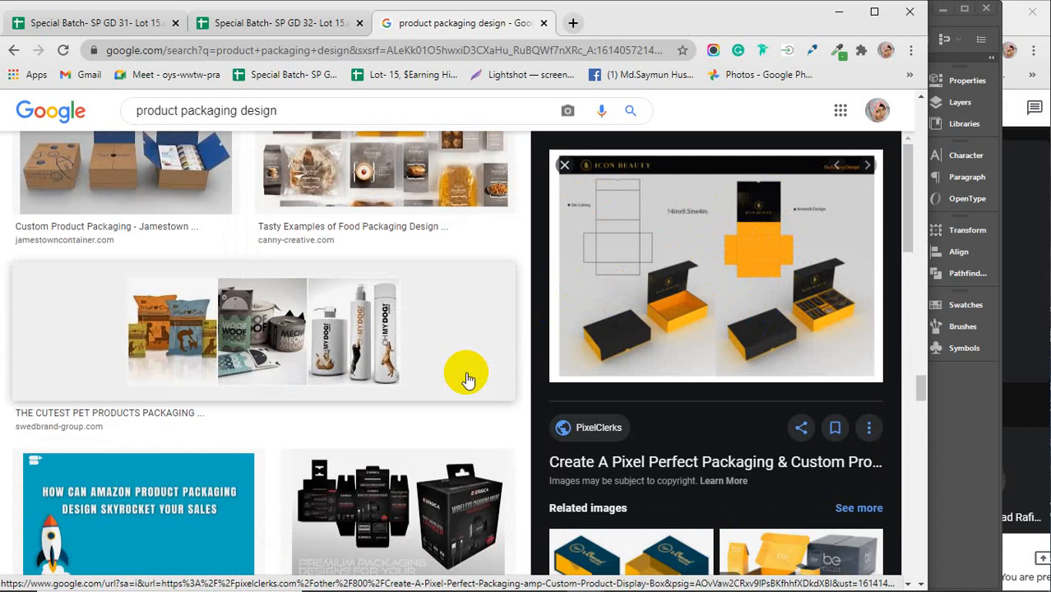
{"action": "scroll", "coordinate": [467, 379], "scroll_direction": "up", "scroll_amount": 2}
{"action": "scroll", "coordinate": [466, 379], "scroll_direction": "down", "scroll_amount": 2}
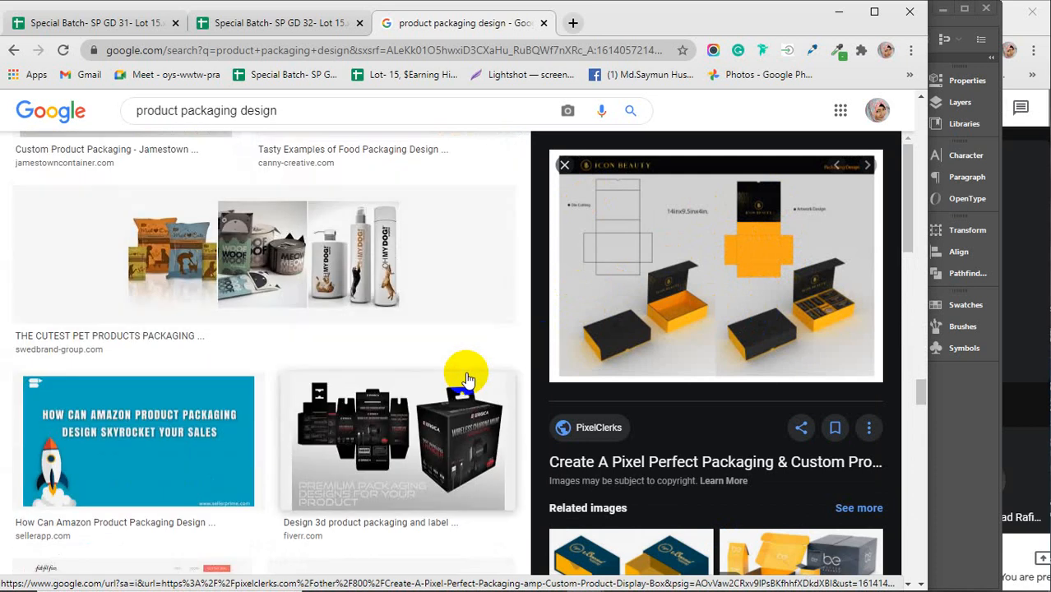
{"action": "scroll", "coordinate": [466, 379], "scroll_direction": "down", "scroll_amount": 1}
{"action": "left_click", "coordinate": [328, 362]}
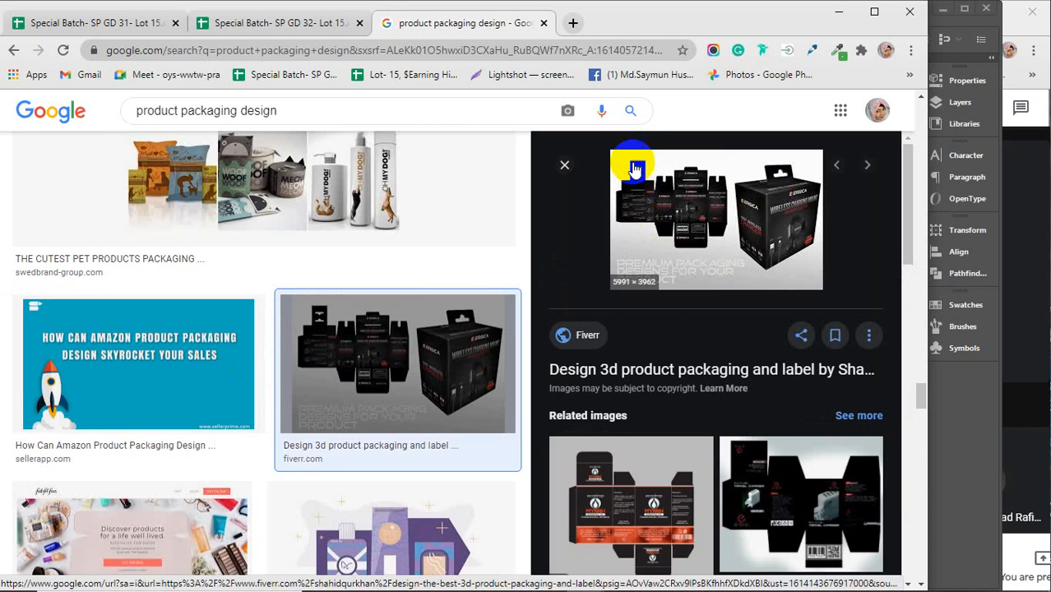
{"action": "scroll", "coordinate": [425, 284], "scroll_direction": "down", "scroll_amount": 4}
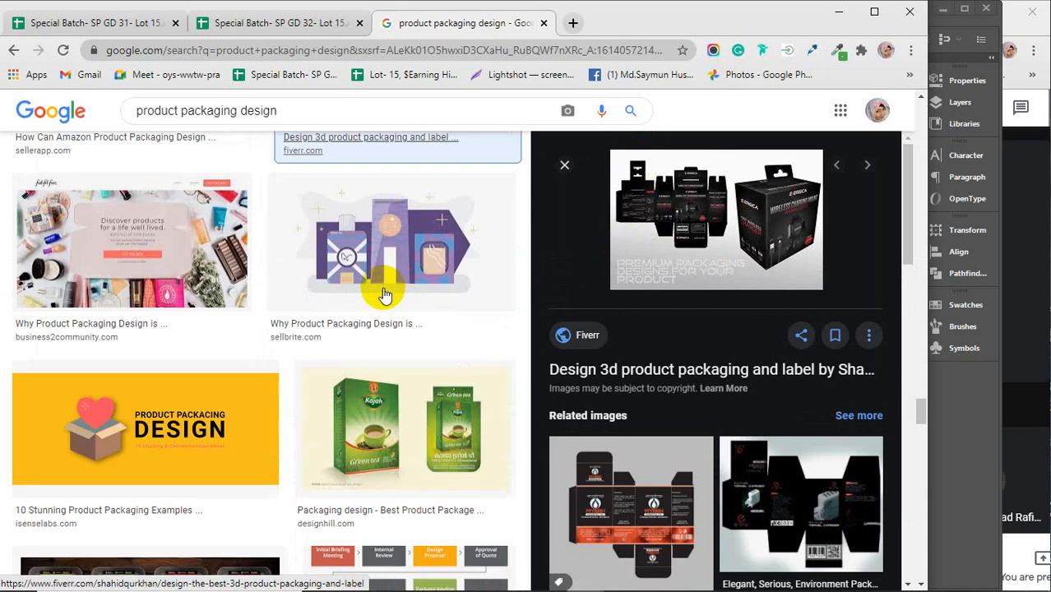
{"action": "scroll", "coordinate": [384, 293], "scroll_direction": "down", "scroll_amount": 5}
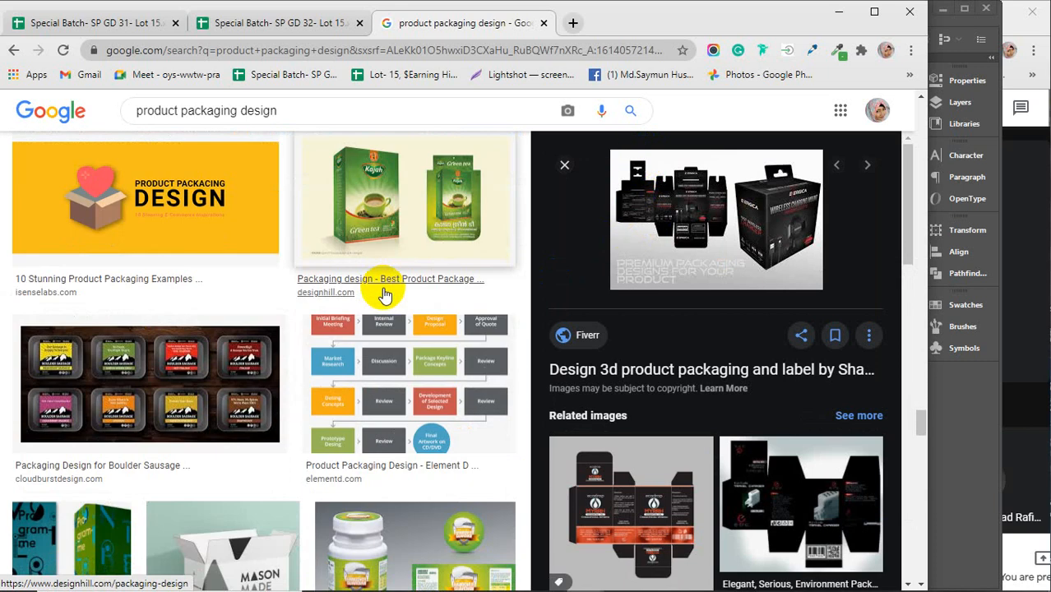
{"action": "scroll", "coordinate": [384, 293], "scroll_direction": "down", "scroll_amount": 1}
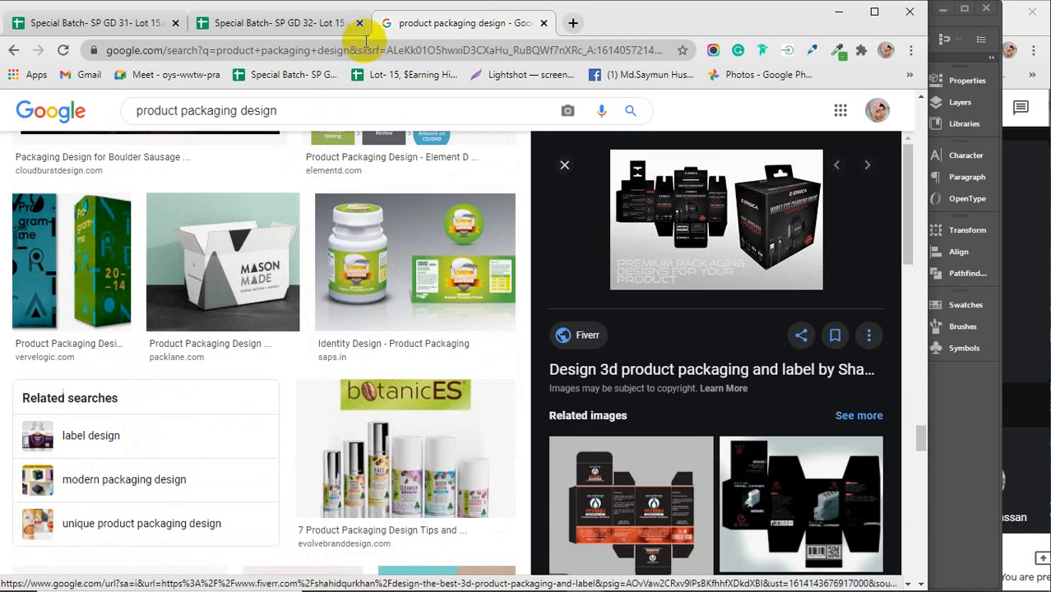
Switch back to Illustrator and delete the cut-corner shape together with the two adjoining tall rectangles
{"action": "left_click", "coordinate": [838, 11]}
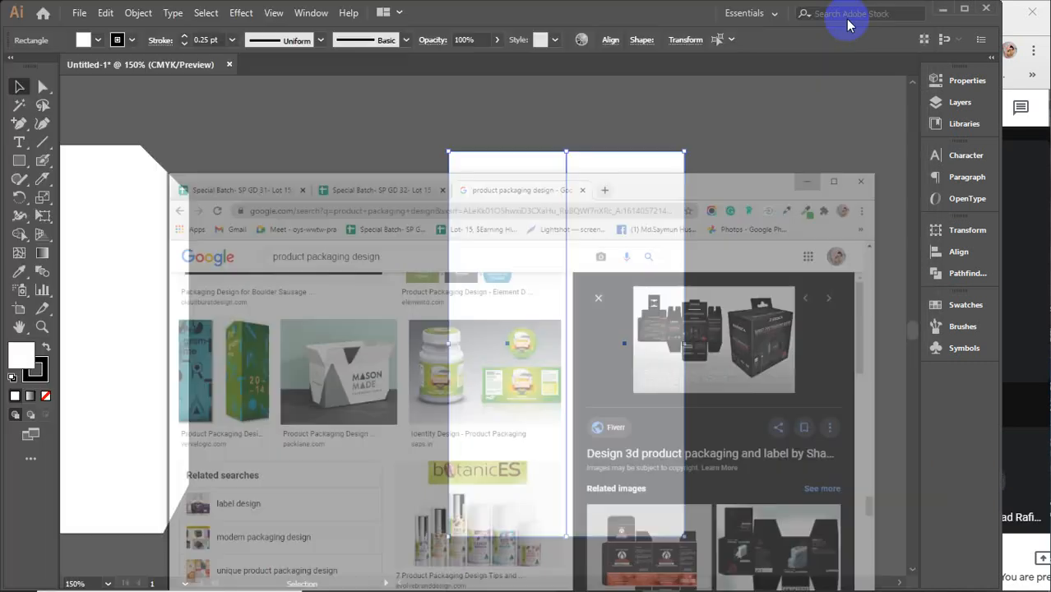
{"action": "scroll", "coordinate": [559, 391], "scroll_direction": "down", "scroll_amount": 5}
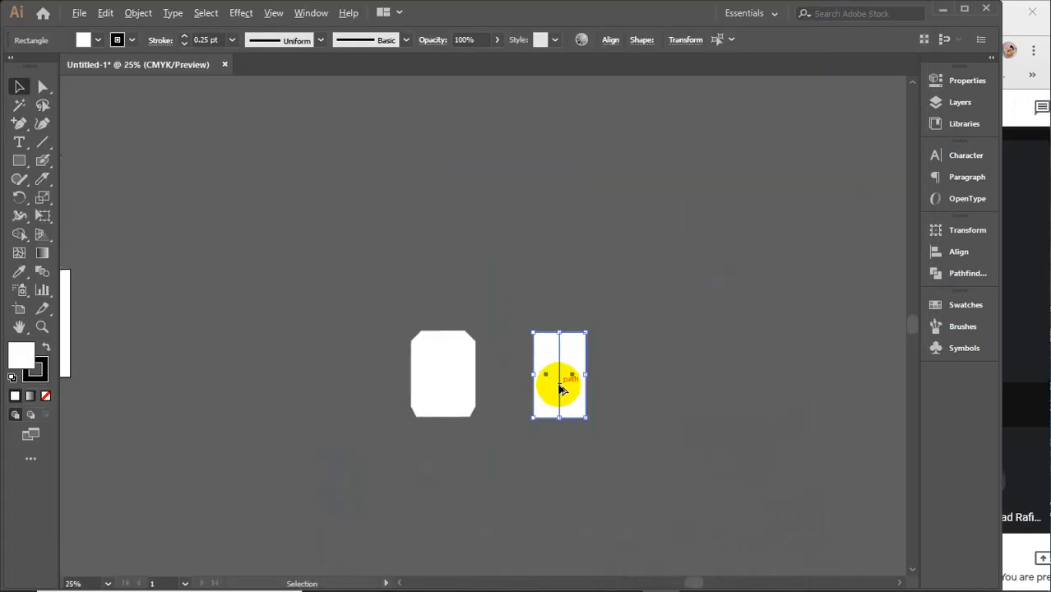
{"action": "left_click", "coordinate": [366, 243]}
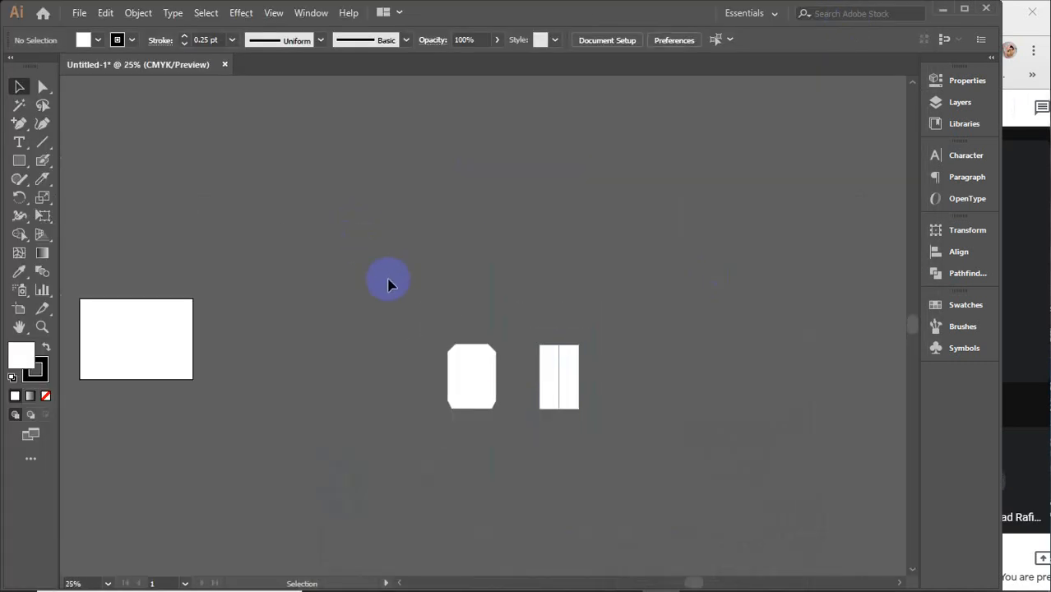
{"action": "left_click", "coordinate": [567, 403]}
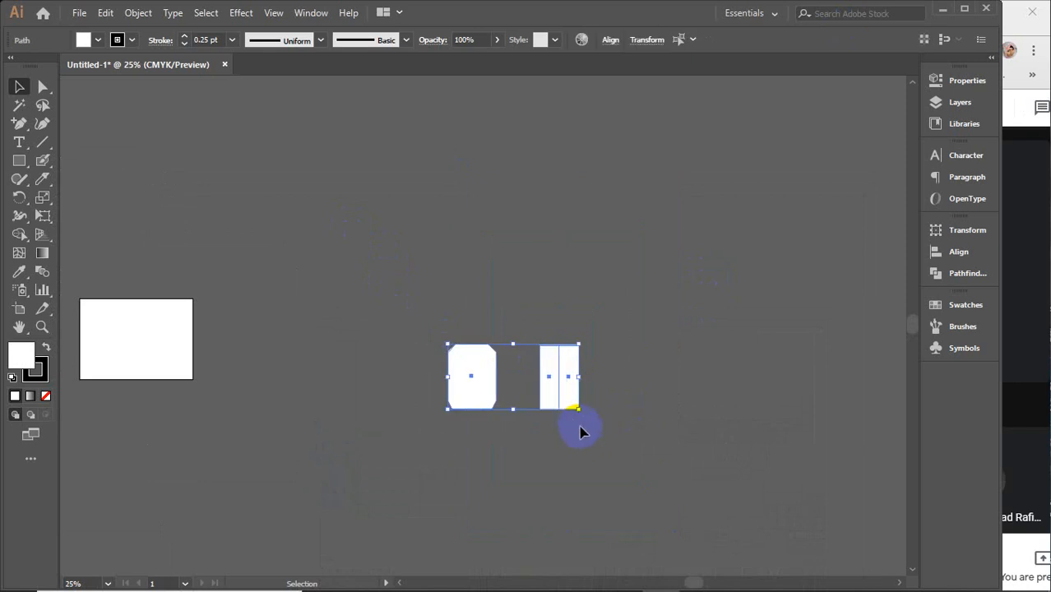
{"action": "key", "text": "Delete"}
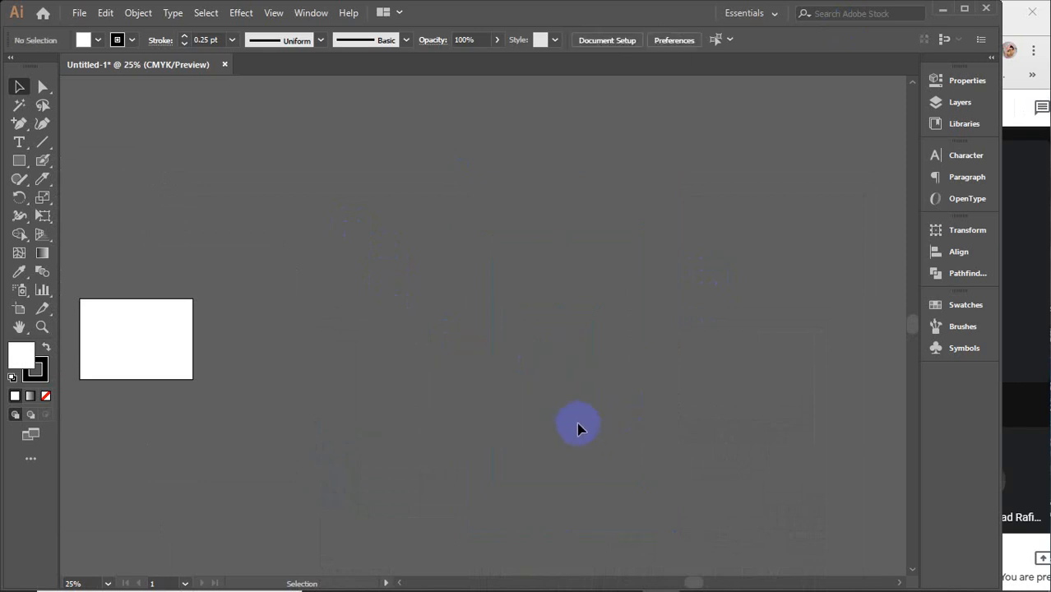
Draw a white rectangle 2 in wide and 3.5 in high on the empty canvas to the right of the artboard
{"action": "left_click", "coordinate": [18, 165]}
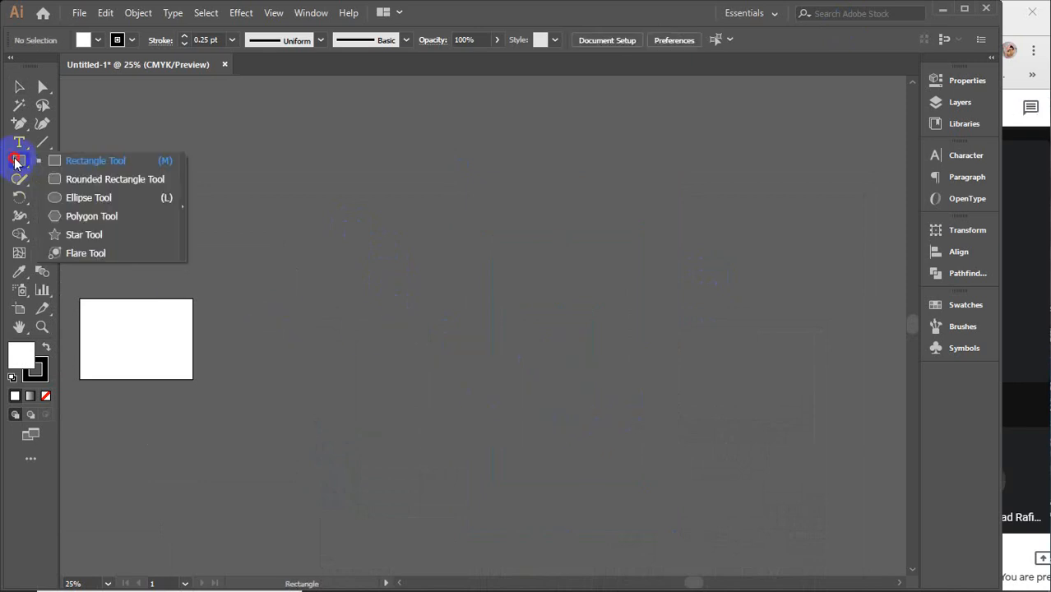
{"action": "left_click", "coordinate": [94, 160]}
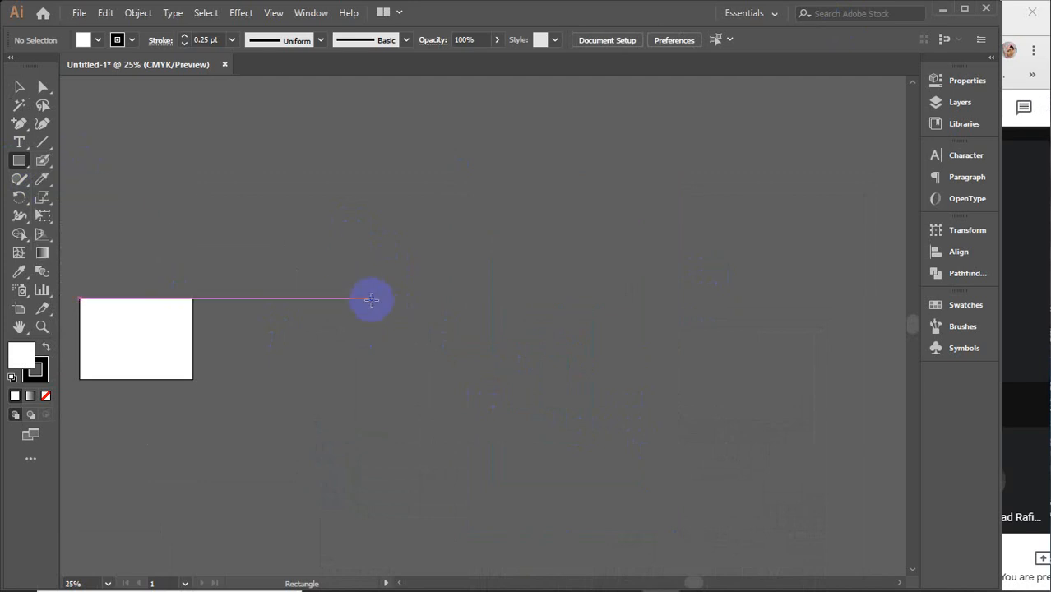
{"action": "left_click", "coordinate": [389, 308]}
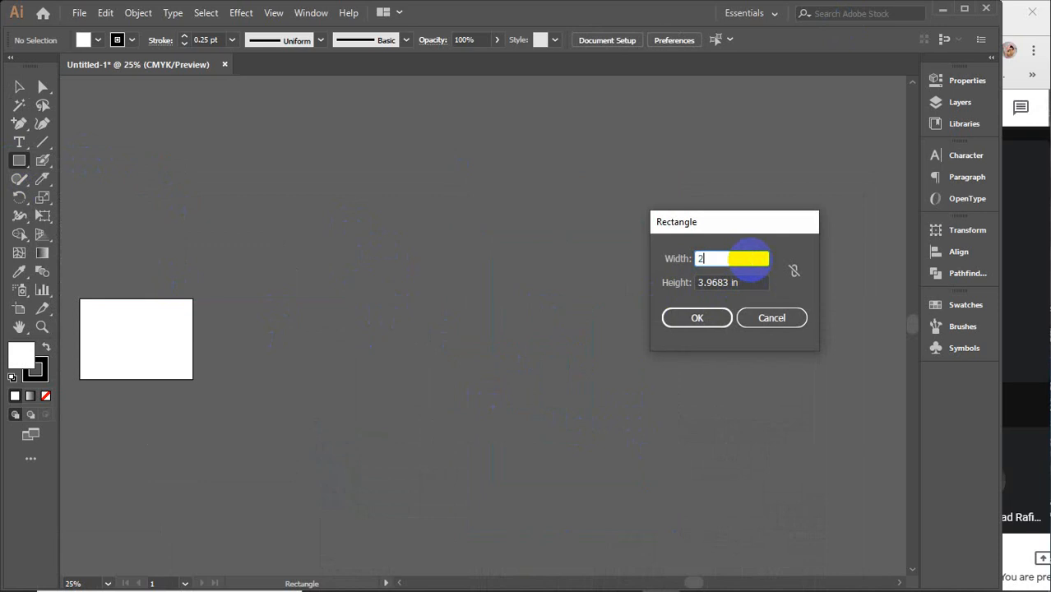
{"action": "type", "text": "2"}
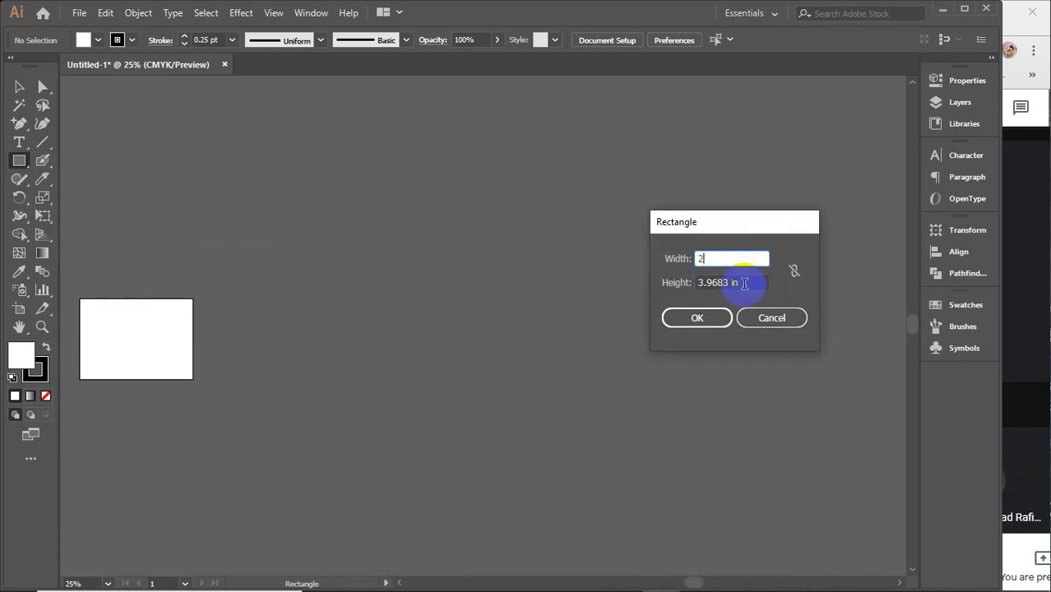
{"action": "key", "text": "Tab"}
{"action": "type", "text": "3.5"}
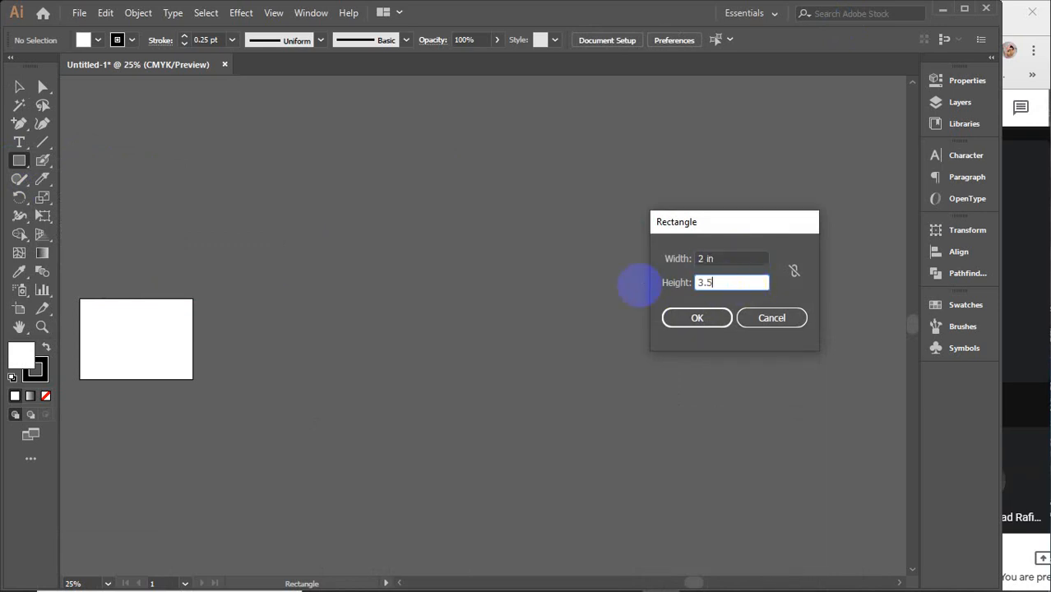
{"action": "key", "text": "Return"}
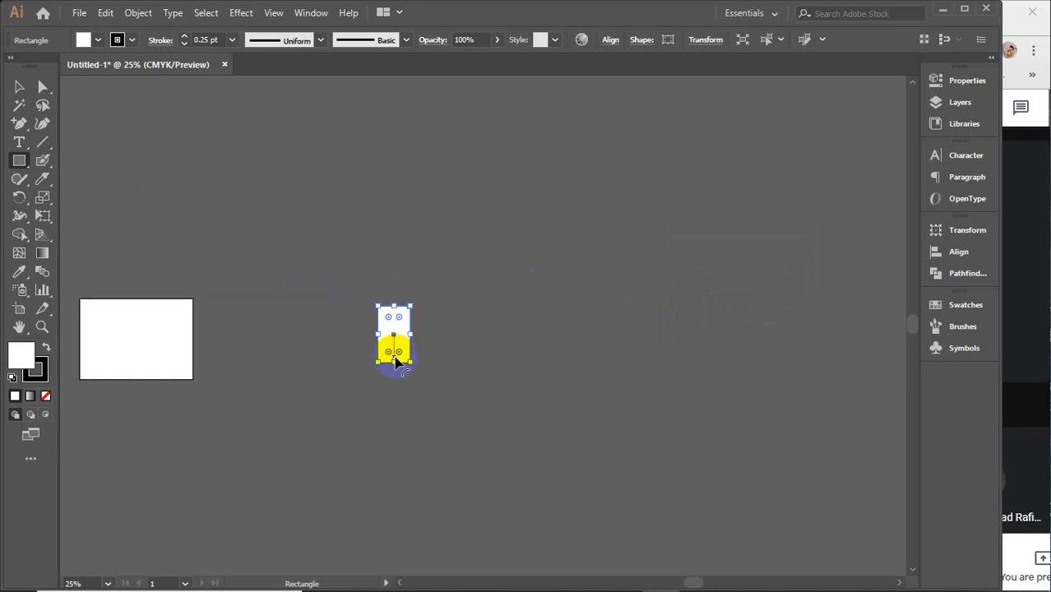
Shorten the new rectangle by raising its lower edge, and deselect it
{"action": "left_click", "coordinate": [19, 86]}
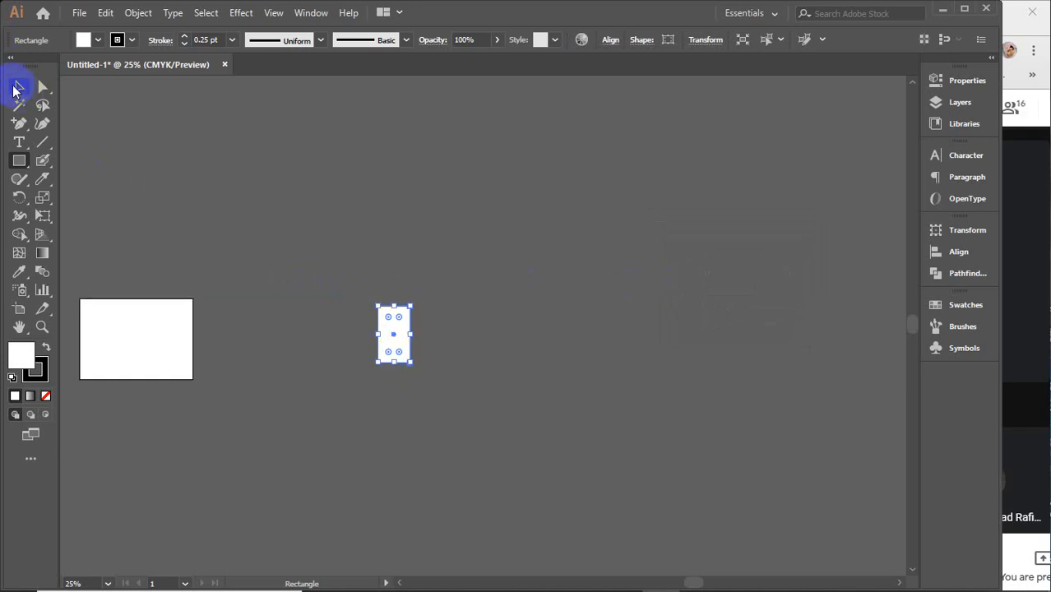
{"action": "left_click_drag", "start_coordinate": [394, 362], "coordinate": [396, 351]}
{"action": "scroll", "coordinate": [393, 347], "scroll_direction": "up", "scroll_amount": 4}
{"action": "left_click", "coordinate": [287, 260]}
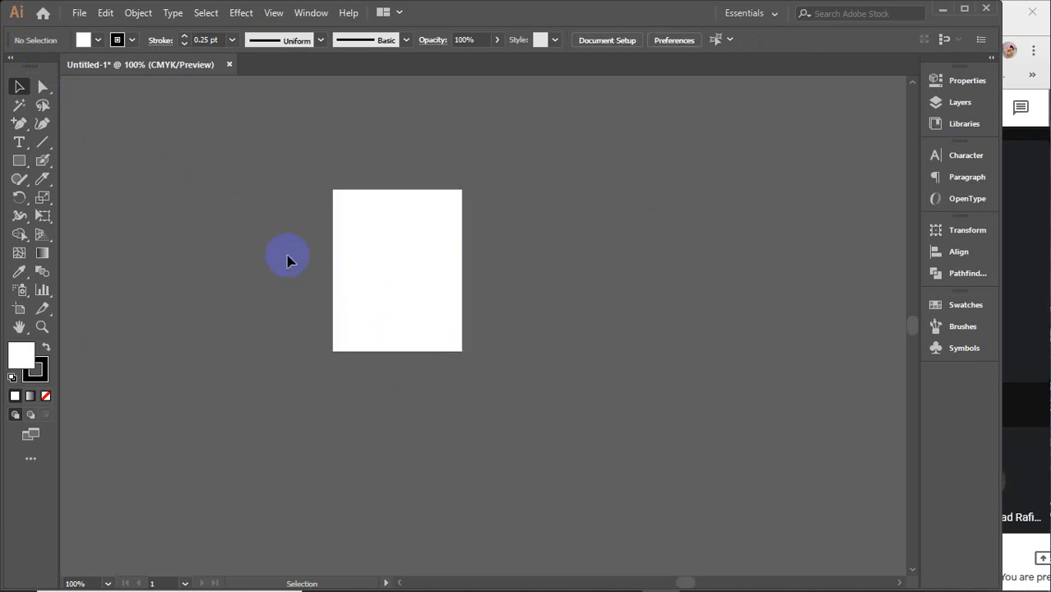
Move the shortened rectangle slightly down and to the right on the canvas, keeping it selected
{"action": "left_click", "coordinate": [357, 286]}
{"action": "left_click_drag", "start_coordinate": [423, 250], "coordinate": [414, 320]}
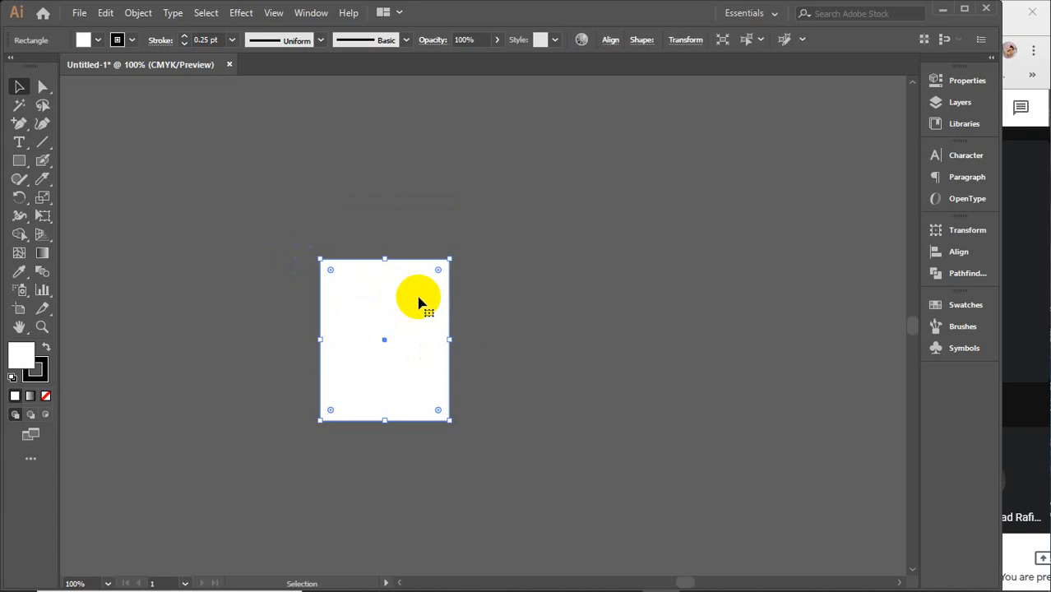
{"action": "scroll", "coordinate": [419, 297], "scroll_direction": "up", "scroll_amount": 1}
{"action": "left_click_drag", "start_coordinate": [399, 346], "coordinate": [495, 321]}
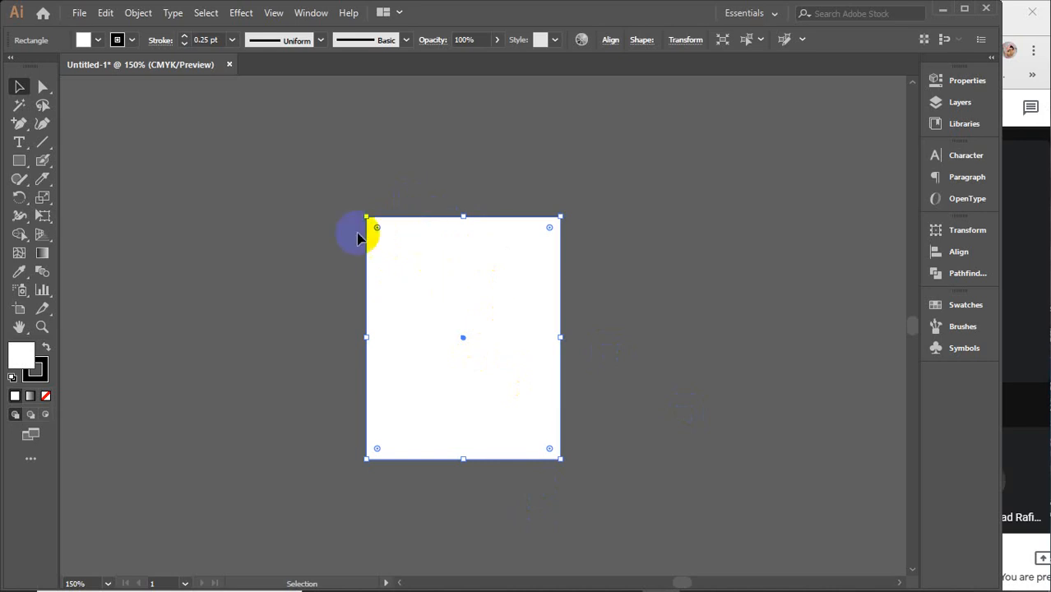
Create an inner offset path of the rectangle at -0.125 in with miter joins and the preview enabled
{"action": "left_click", "coordinate": [138, 12]}
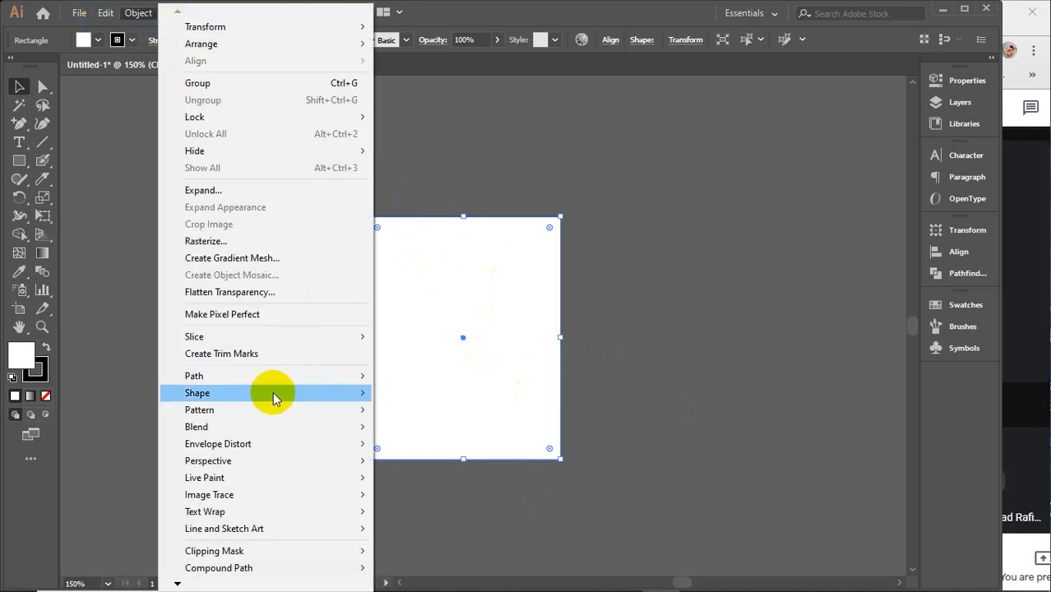
{"action": "mouse_move", "coordinate": [345, 376]}
{"action": "left_click", "coordinate": [422, 431]}
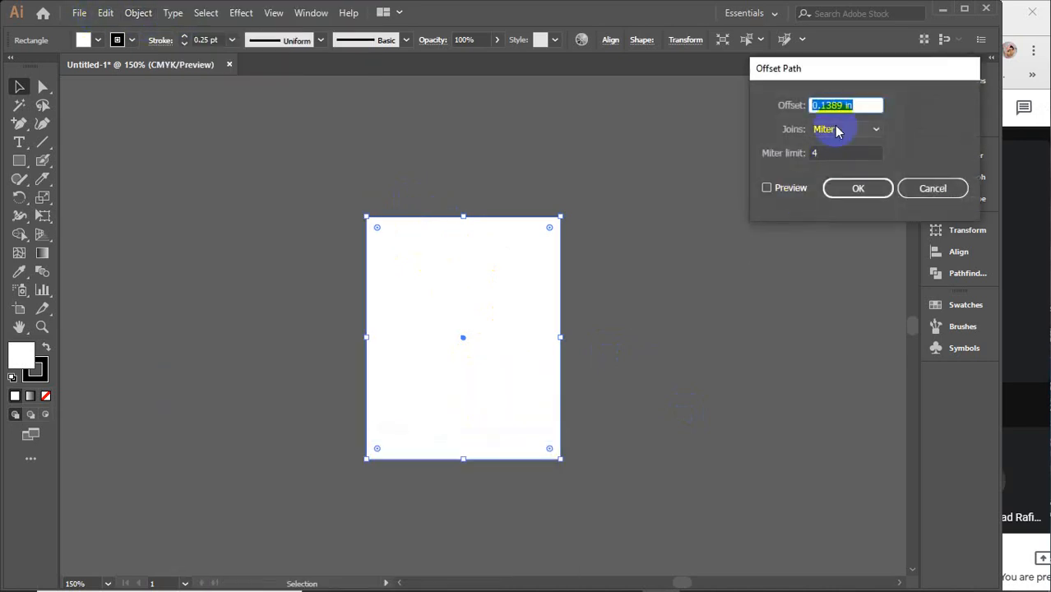
{"action": "type", "text": "-"}
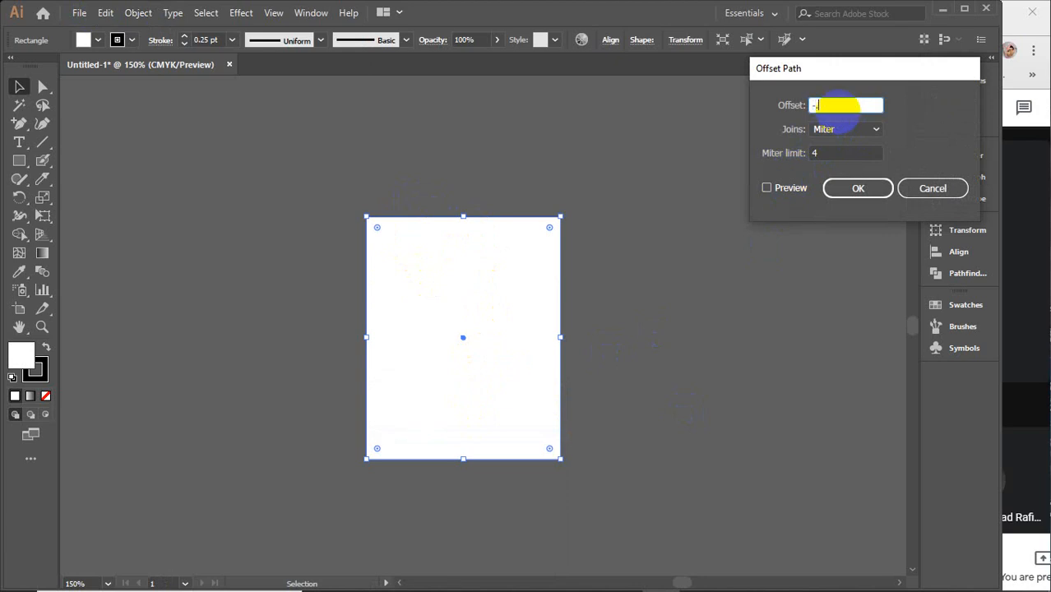
{"action": "type", "text": "0.125"}
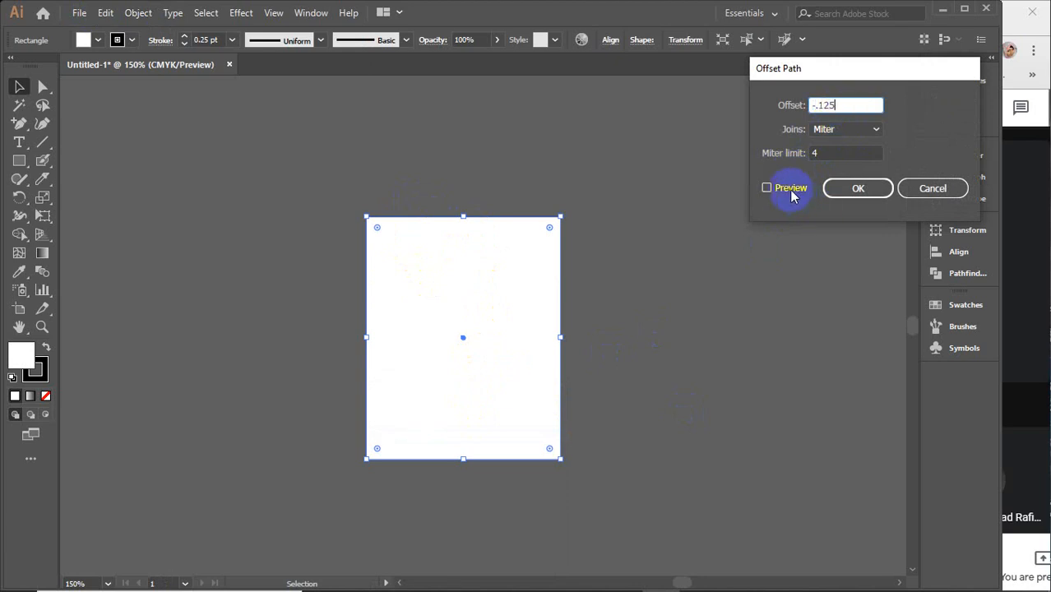
{"action": "left_click", "coordinate": [785, 188]}
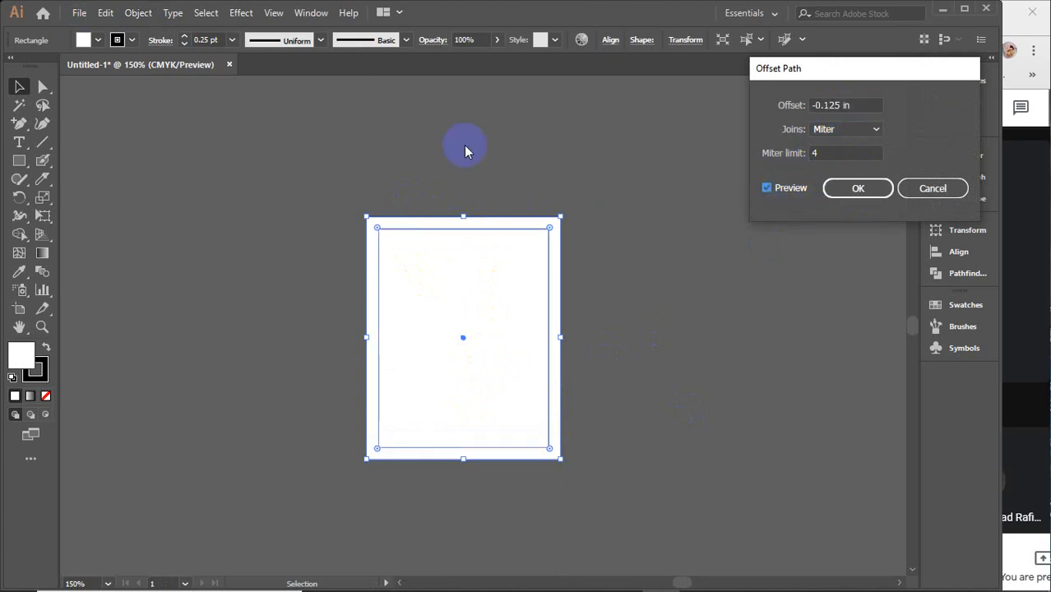
{"action": "left_click", "coordinate": [839, 190]}
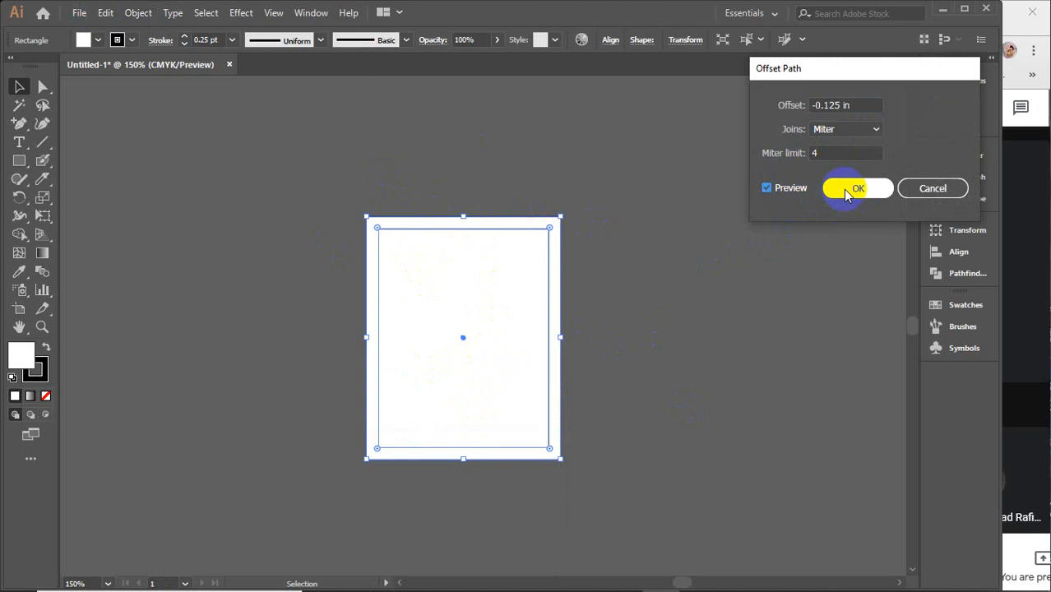
Apply the -0.125 in inner offset path, convert it to a guide and deselect it
{"action": "left_click", "coordinate": [848, 194]}
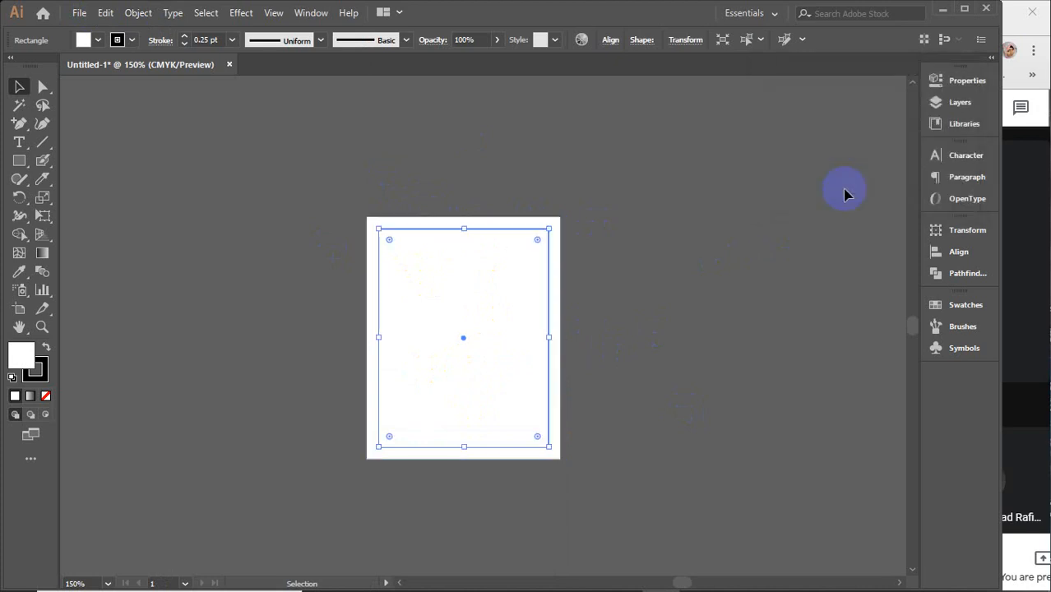
{"action": "key", "text": "a"}
{"action": "key", "text": "v"}
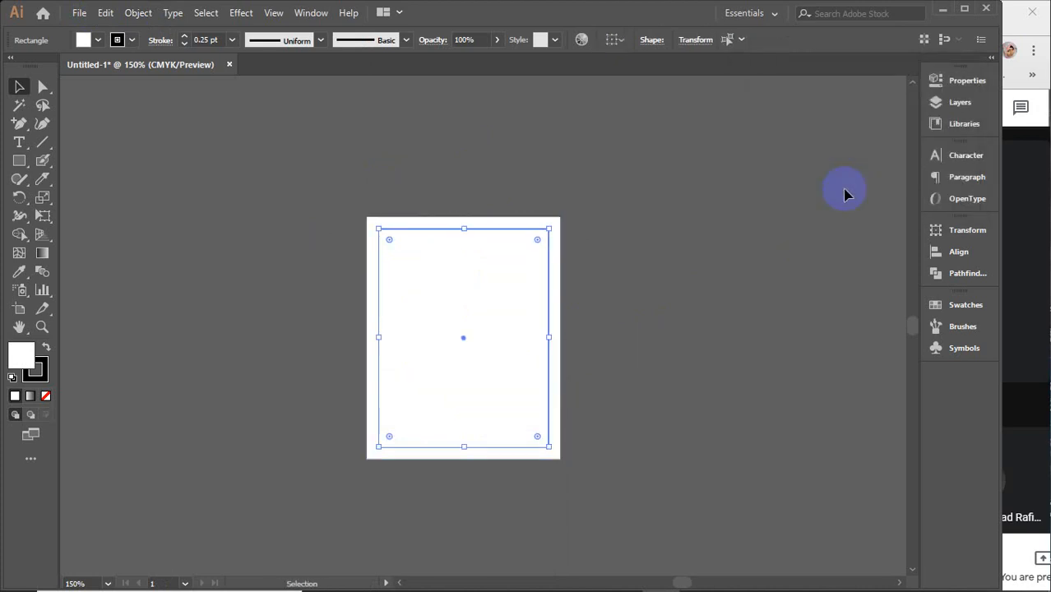
{"action": "left_click", "coordinate": [309, 216]}
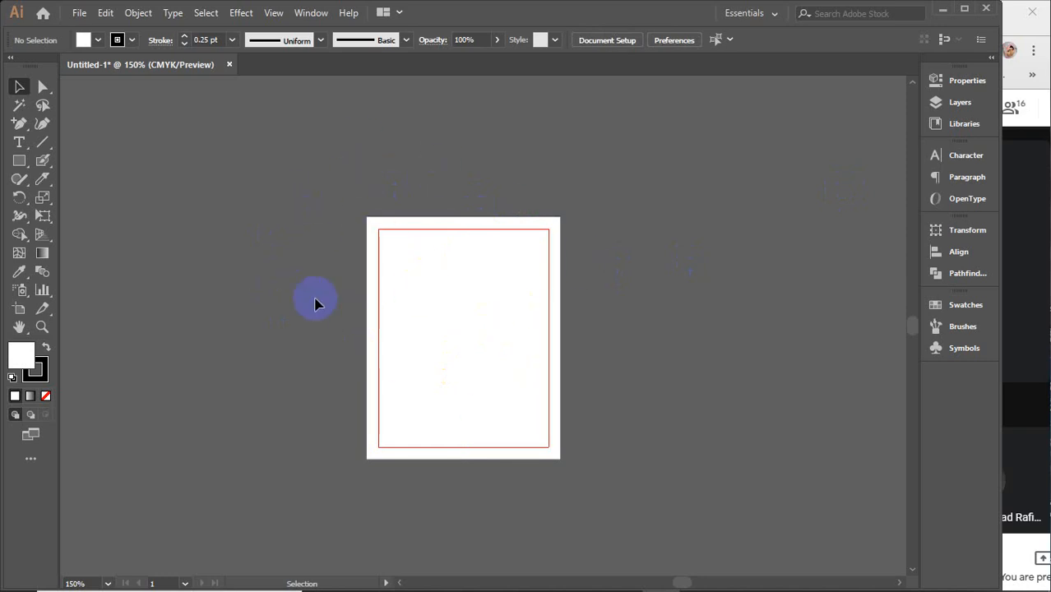
Fill the outer rectangle with black (C=0 M=0 Y=0 K=100) and deselect it
{"action": "left_click", "coordinate": [406, 241]}
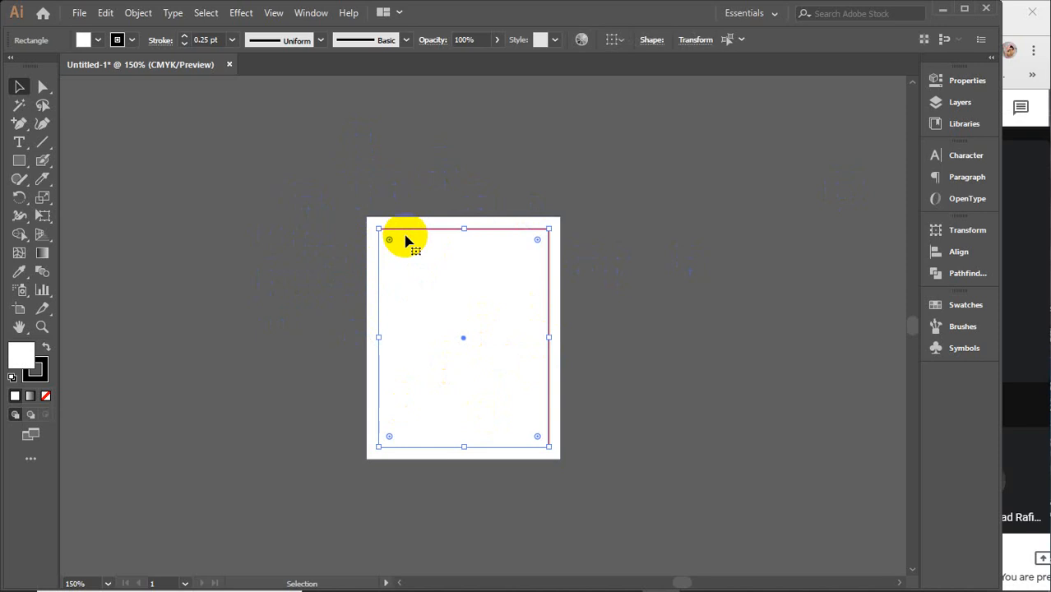
{"action": "left_click", "coordinate": [402, 225], "text": "ctrl"}
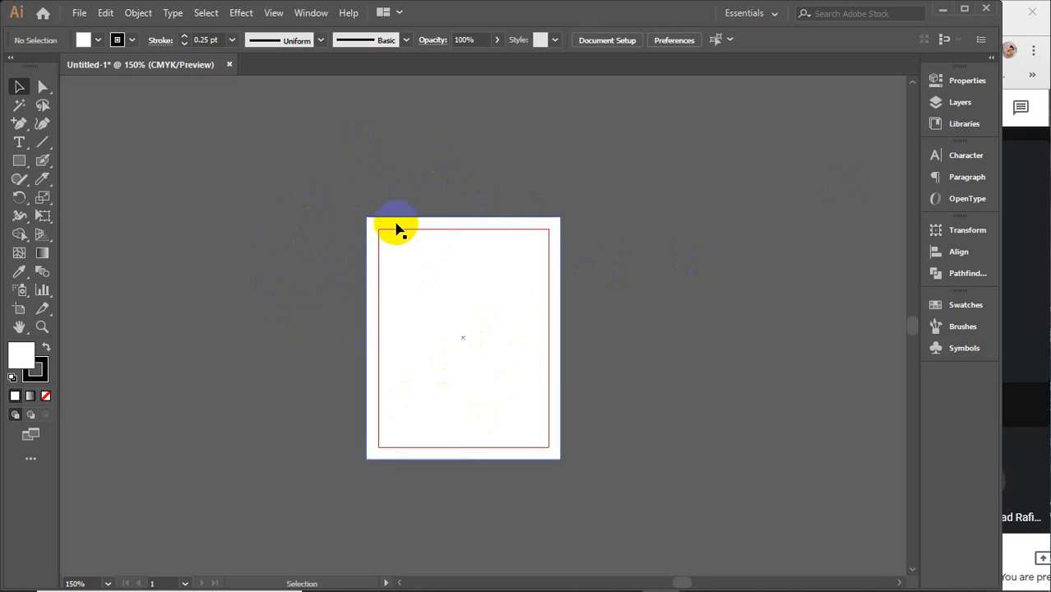
{"action": "left_click", "coordinate": [402, 228]}
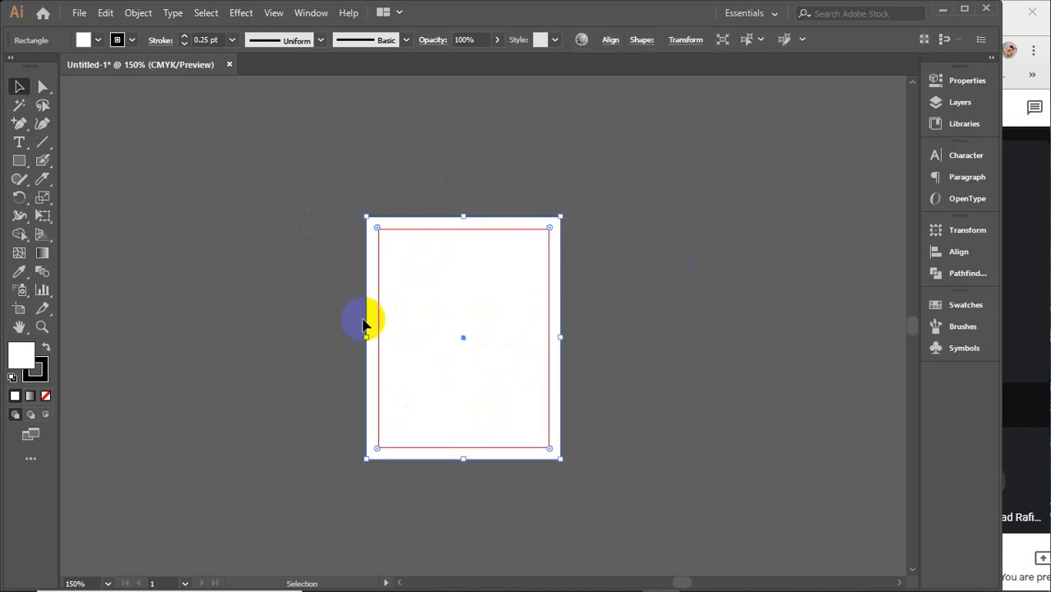
{"action": "left_click", "coordinate": [97, 38]}
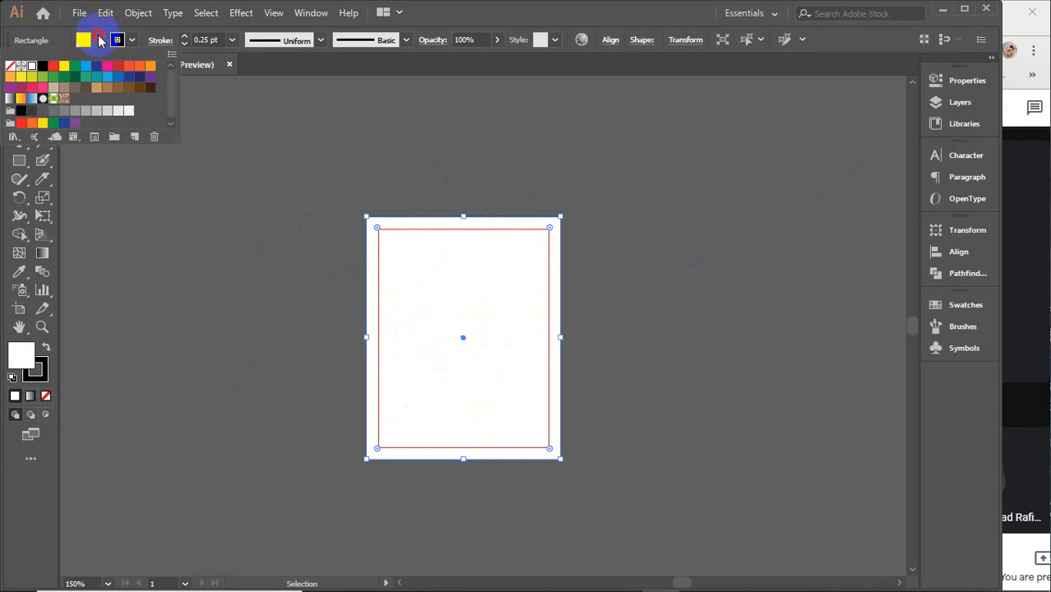
{"action": "left_click", "coordinate": [22, 116]}
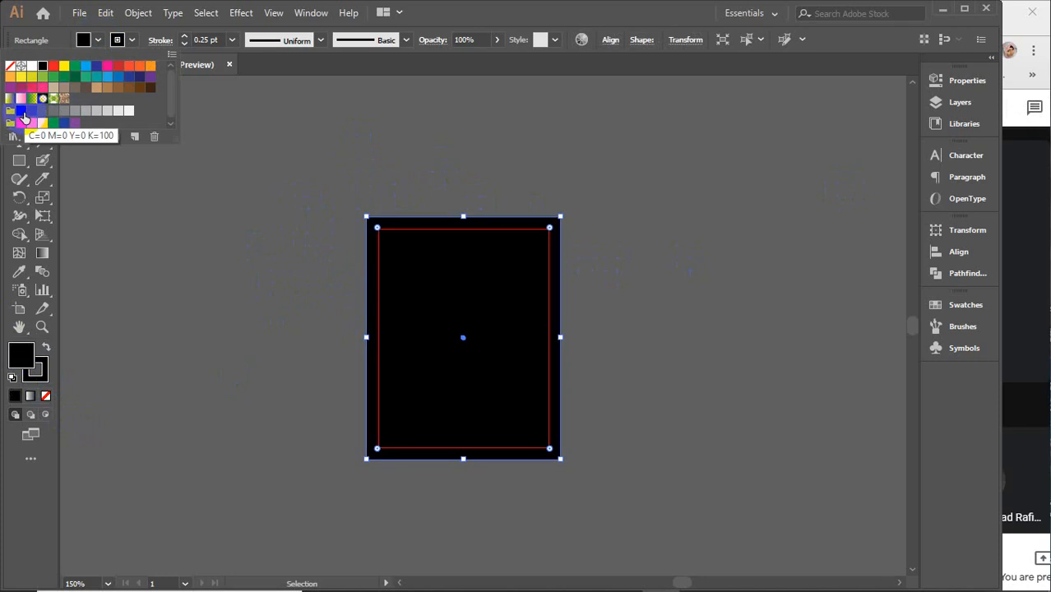
{"action": "left_click", "coordinate": [176, 278]}
{"action": "left_click", "coordinate": [237, 307]}
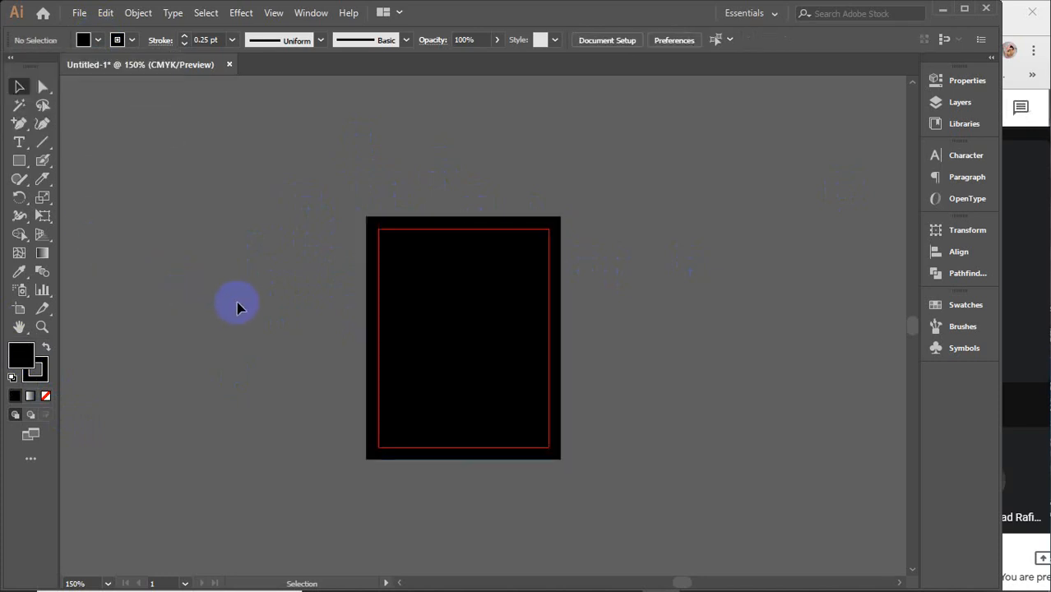
Add the placeholder text "Lorem ipsum" on the canvas to the right of the rectangle and split it into two lines
{"action": "left_click", "coordinate": [19, 144]}
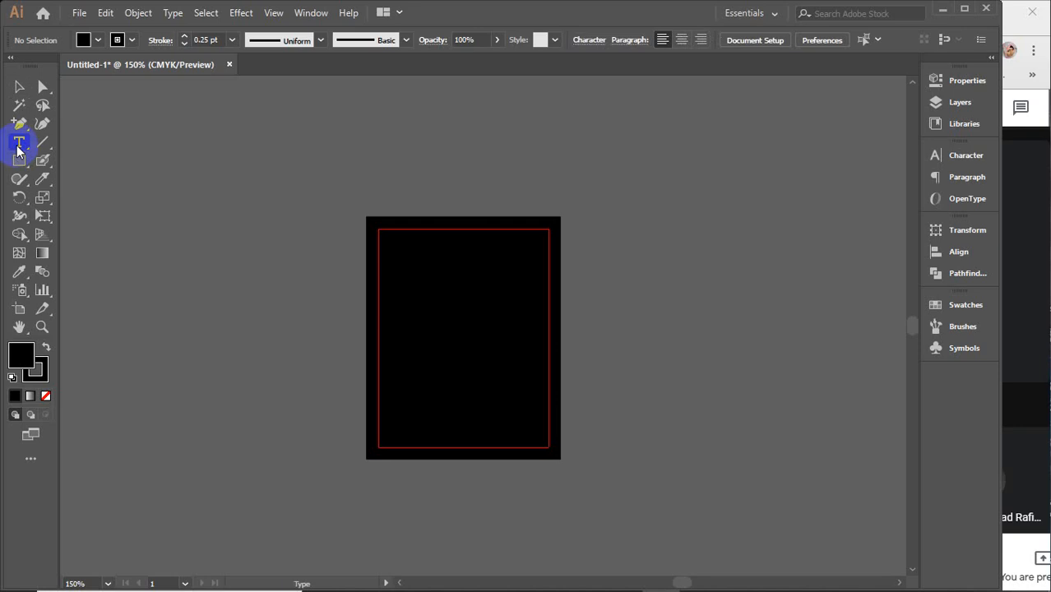
{"action": "left_click", "coordinate": [641, 269]}
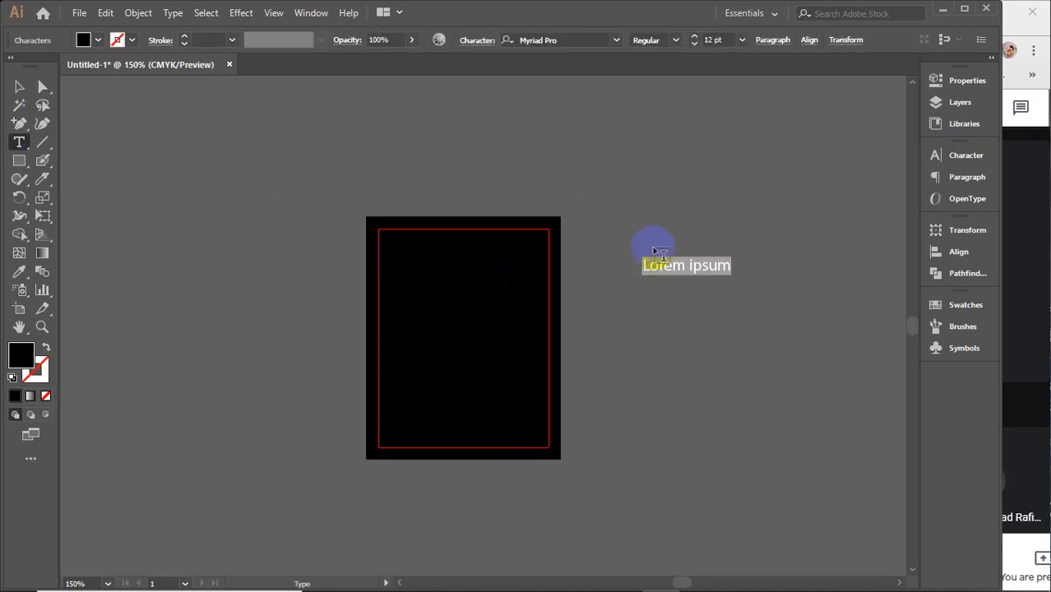
{"action": "left_click", "coordinate": [689, 267]}
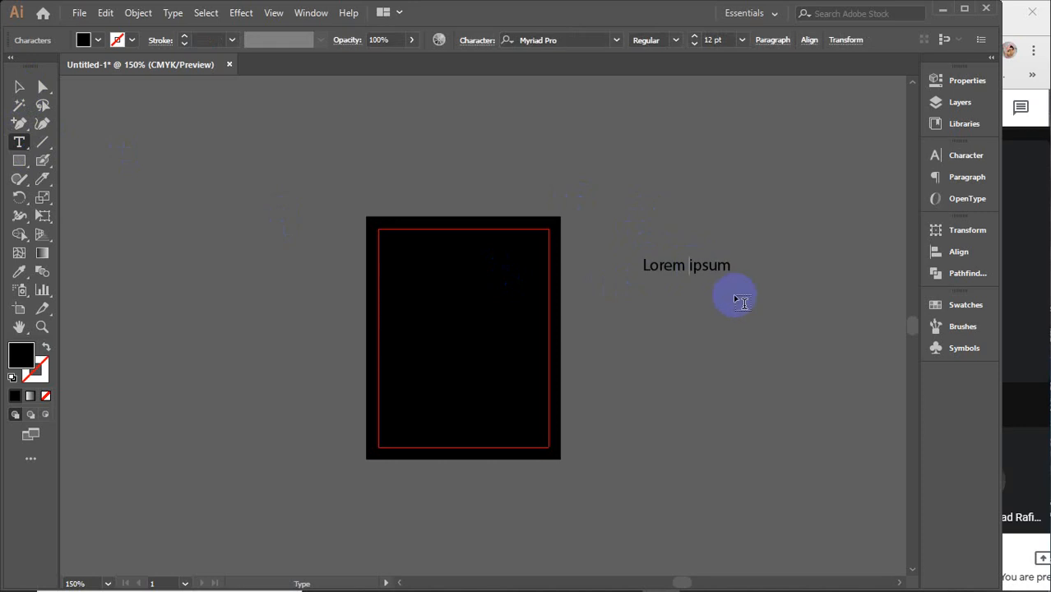
{"action": "key", "text": "BackSpace"}
{"action": "key", "text": "Return"}
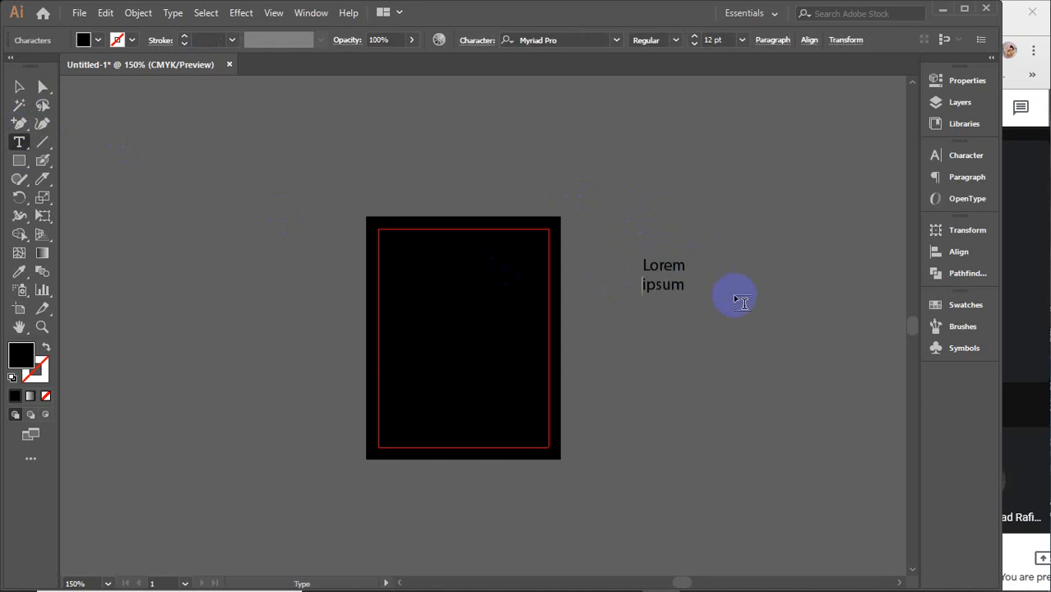
{"action": "left_click", "coordinate": [19, 87]}
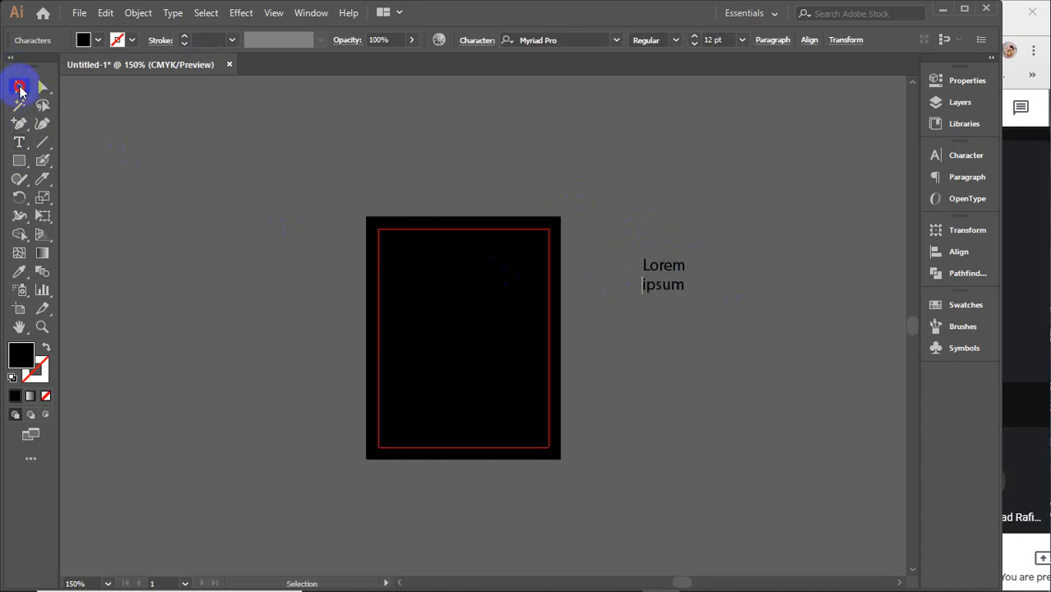
Center-align the lines of the two-line placeholder text
{"action": "left_click", "coordinate": [954, 158]}
{"action": "left_click", "coordinate": [817, 151]}
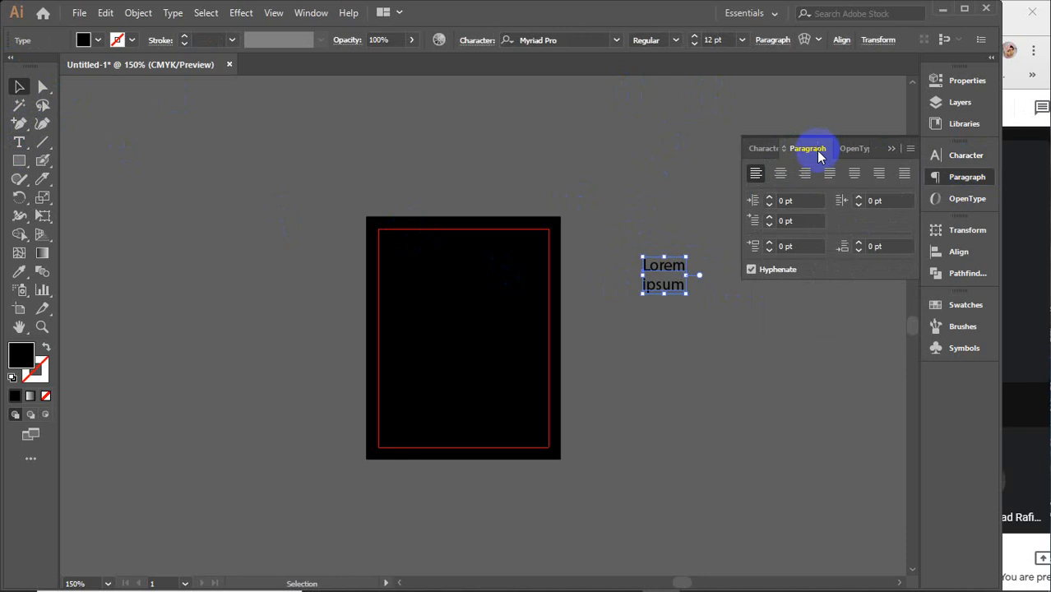
{"action": "left_click", "coordinate": [781, 172]}
Set the placeholder text's font to Montserrat Bold
{"action": "left_click", "coordinate": [751, 149]}
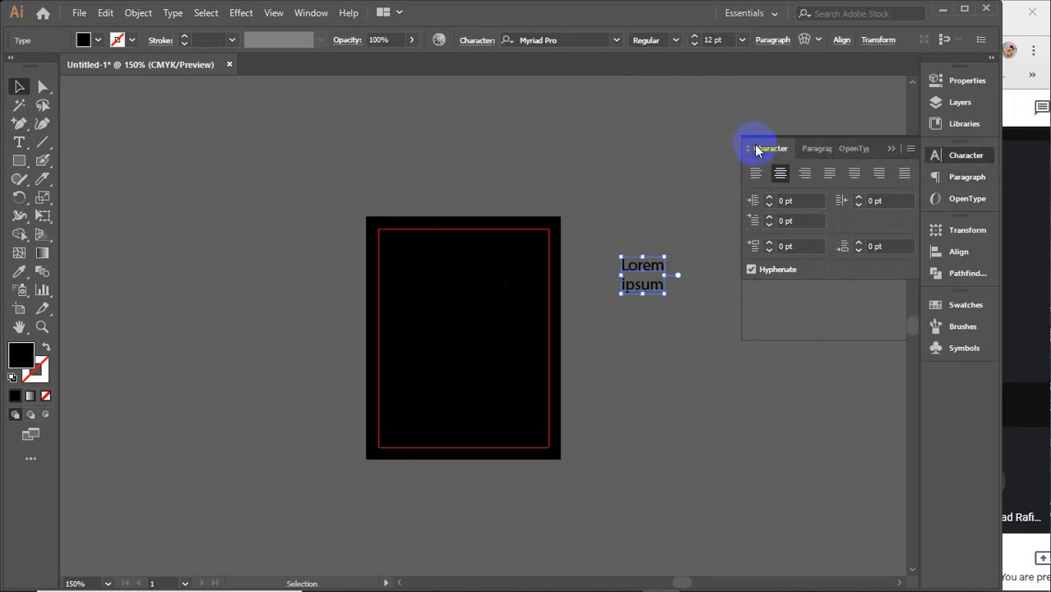
{"action": "left_click", "coordinate": [908, 172]}
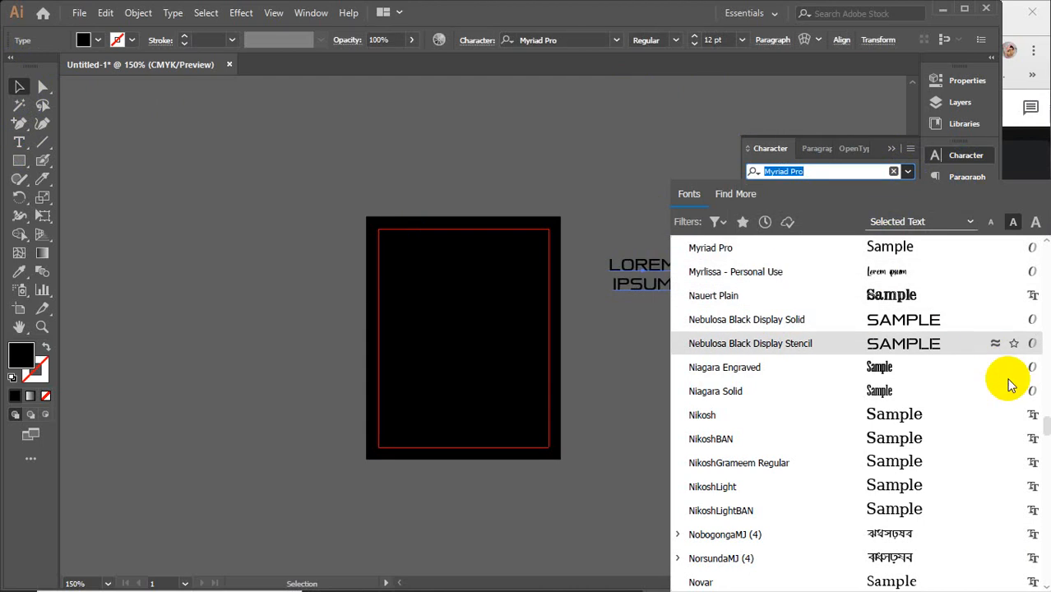
{"action": "scroll", "coordinate": [804, 349], "scroll_direction": "up", "scroll_amount": 7}
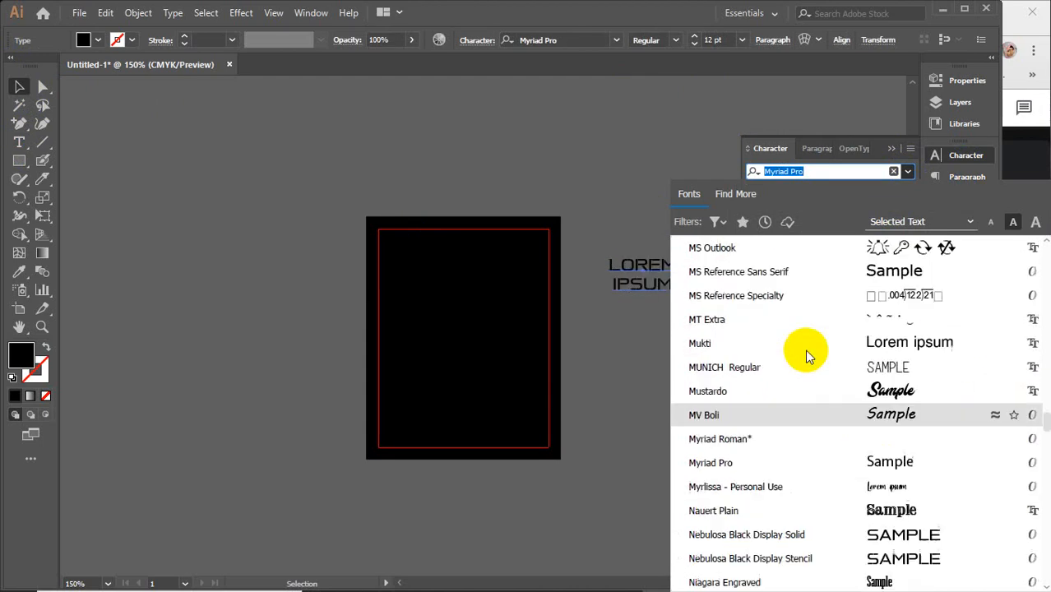
{"action": "scroll", "coordinate": [805, 349], "scroll_direction": "up", "scroll_amount": 4}
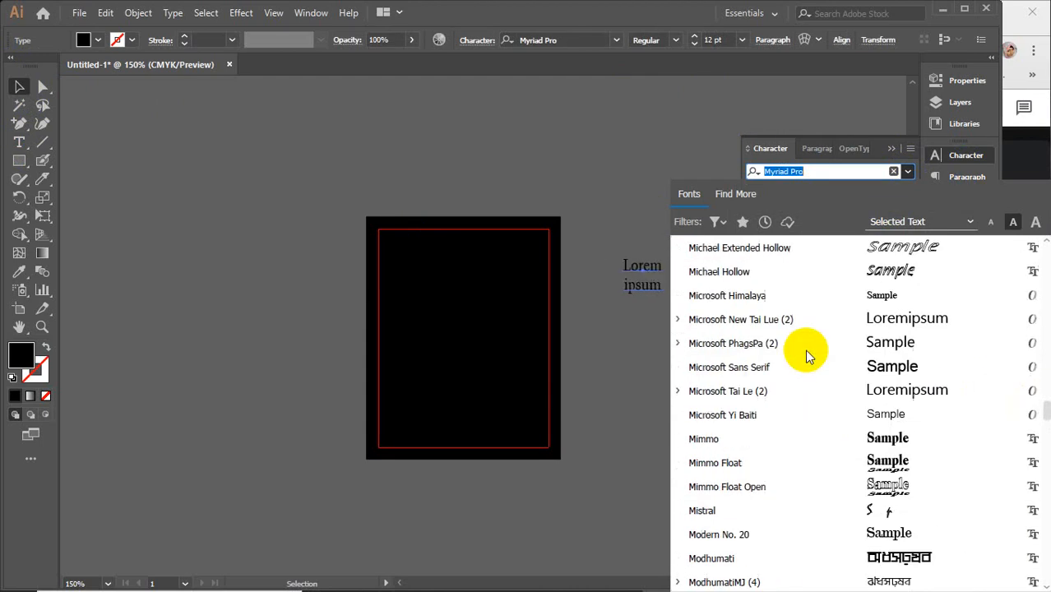
{"action": "scroll", "coordinate": [804, 350], "scroll_direction": "down", "scroll_amount": 5}
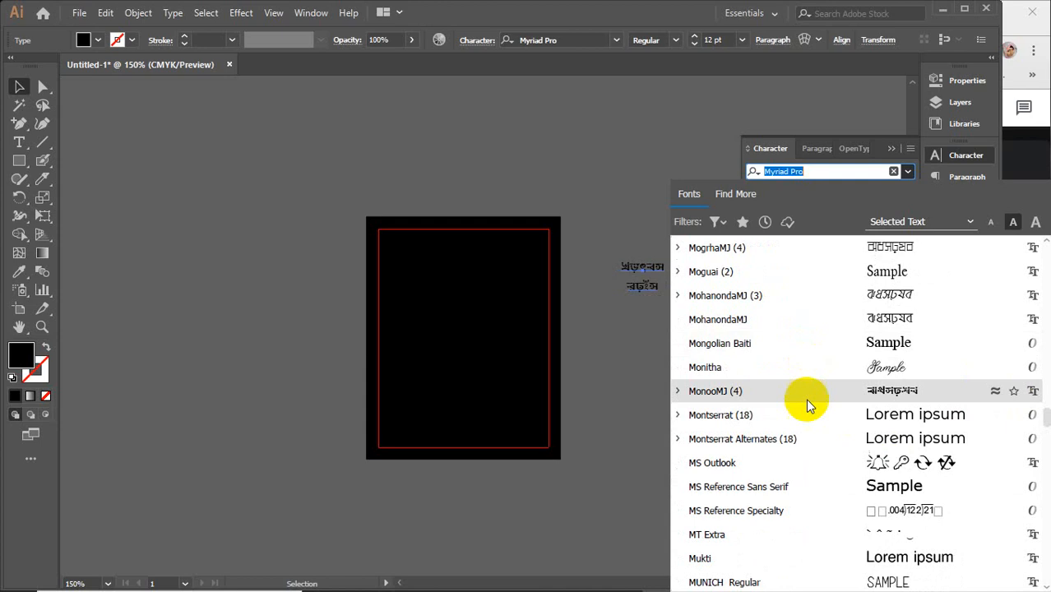
{"action": "left_click", "coordinate": [725, 415]}
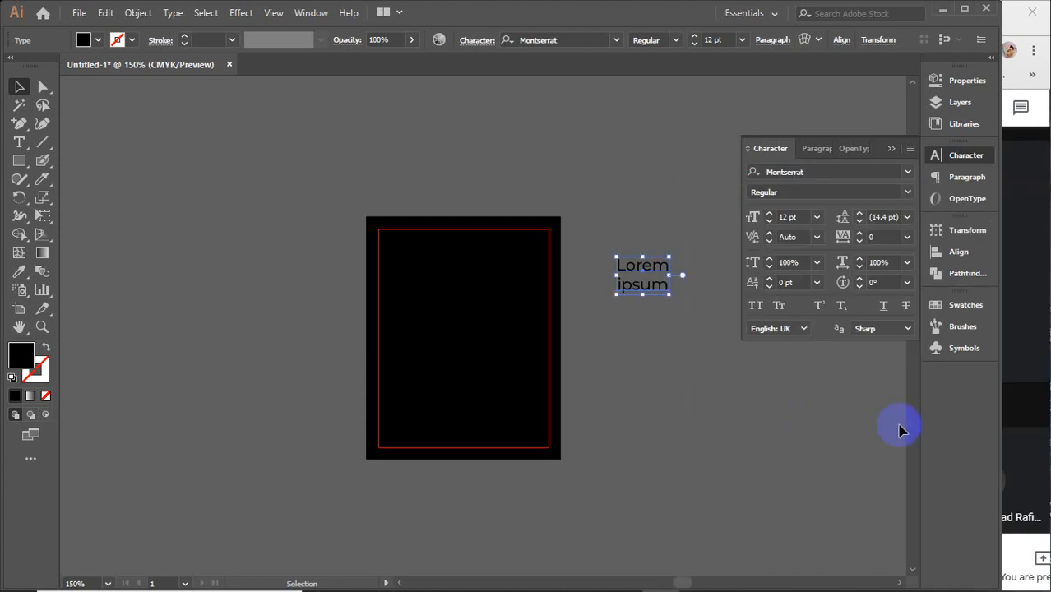
{"action": "left_click", "coordinate": [906, 194]}
{"action": "left_click", "coordinate": [801, 413]}
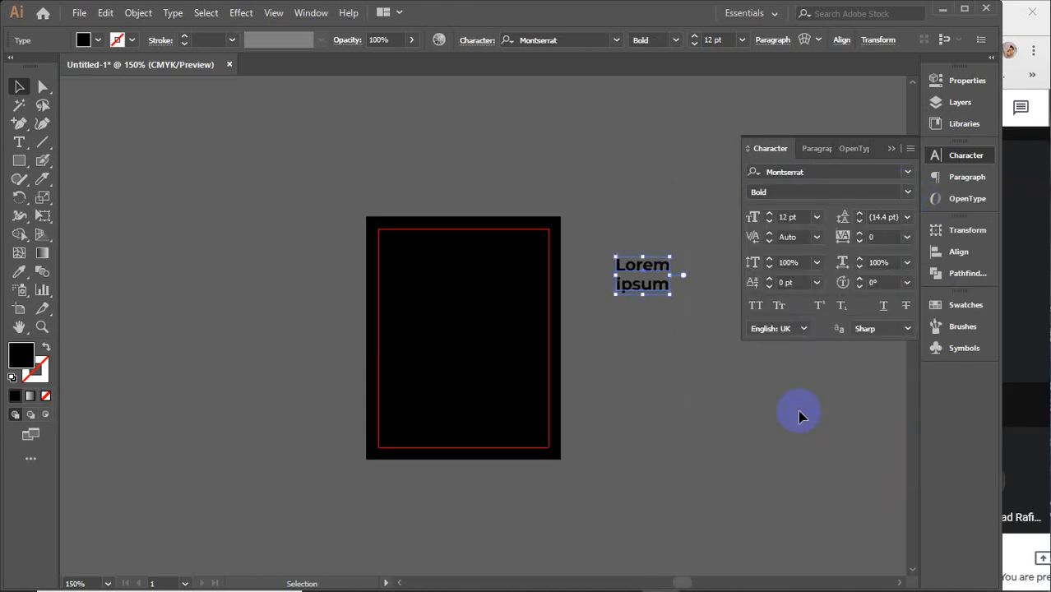
Set the placeholder text's font size to 25 pt
{"action": "left_click", "coordinate": [798, 213]}
{"action": "scroll", "coordinate": [798, 214], "scroll_direction": "up", "scroll_amount": 12}
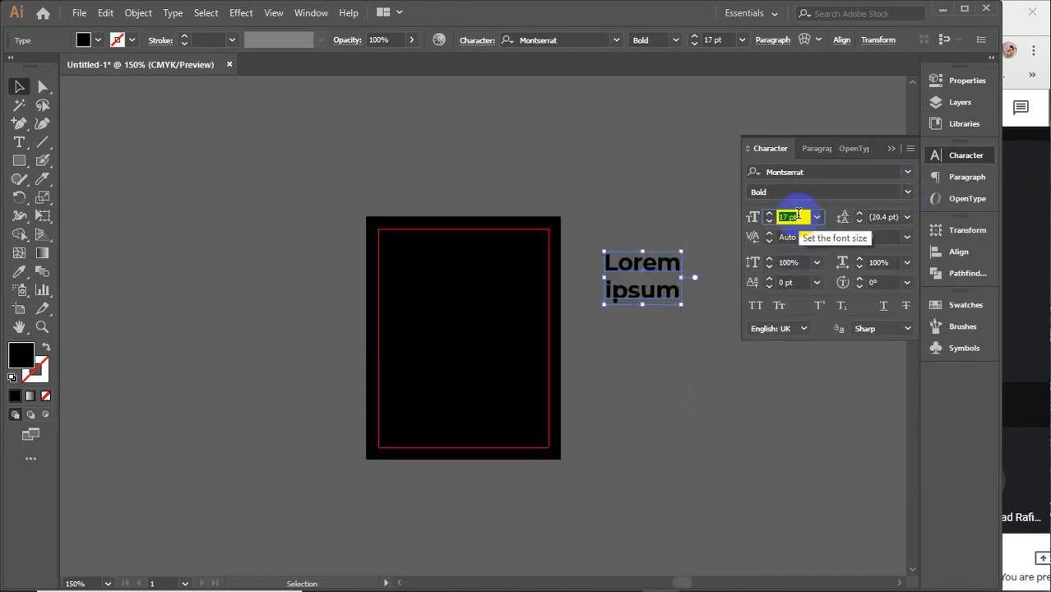
{"action": "scroll", "coordinate": [797, 213], "scroll_direction": "up", "scroll_amount": 1}
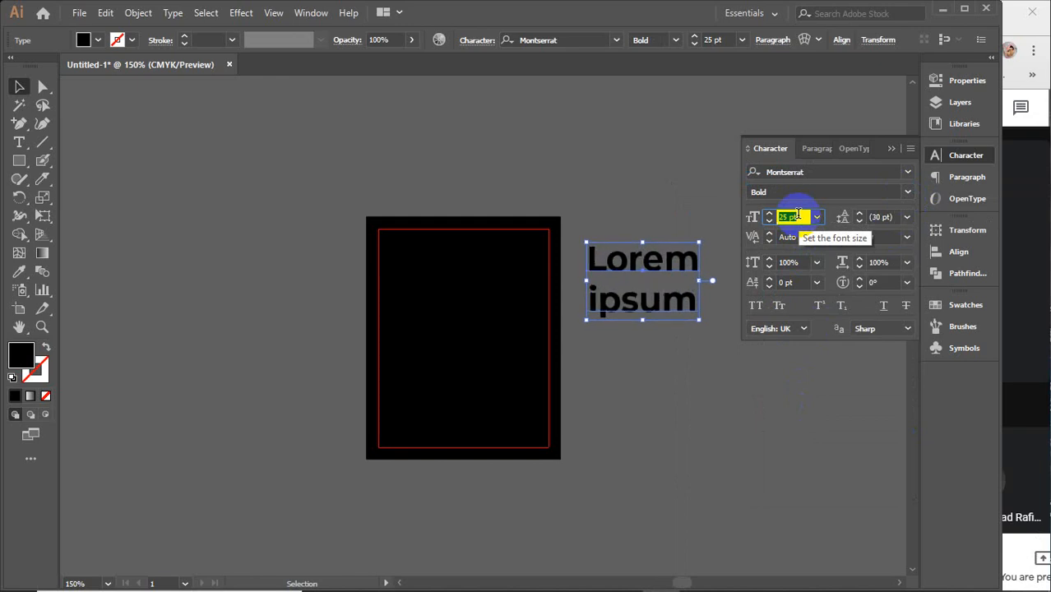
Move the text onto the upper part of the black rectangle and fill it with white
{"action": "left_click_drag", "start_coordinate": [630, 259], "coordinate": [461, 304]}
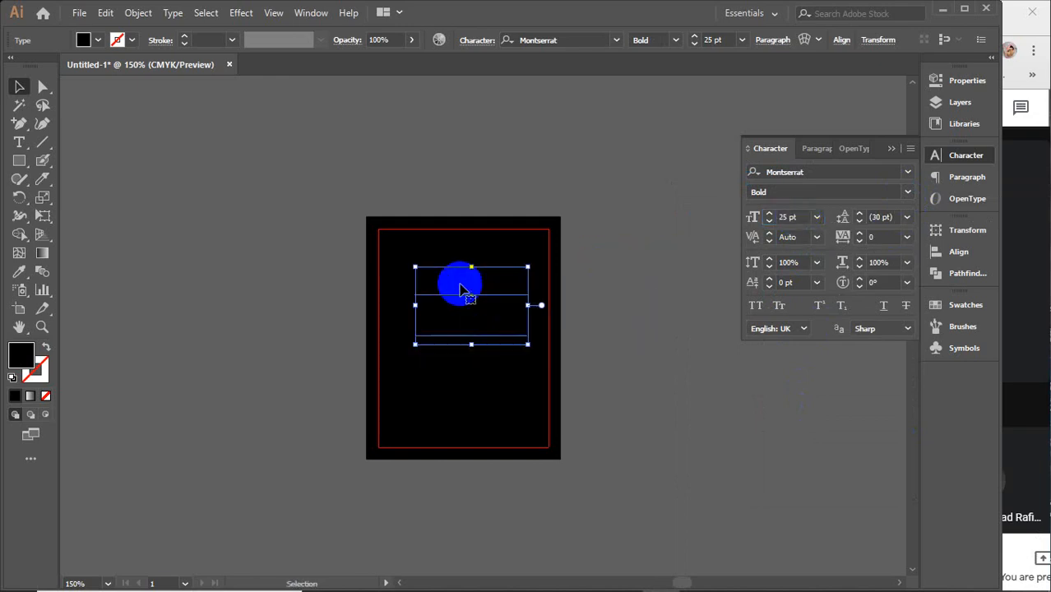
{"action": "left_click", "coordinate": [85, 40]}
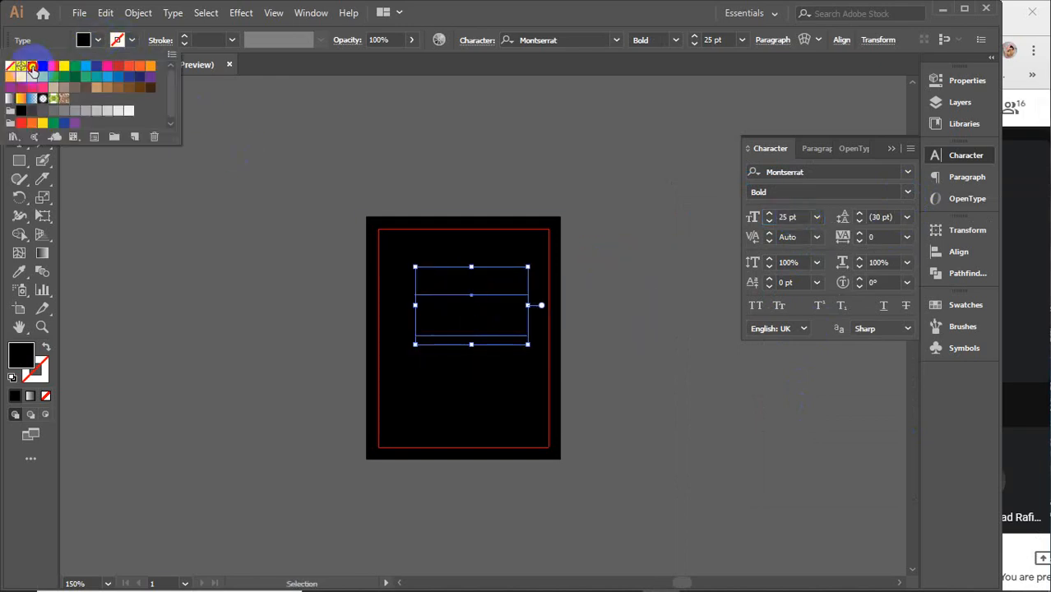
{"action": "left_click", "coordinate": [31, 66]}
{"action": "left_click", "coordinate": [623, 297]}
{"action": "left_click", "coordinate": [625, 299]}
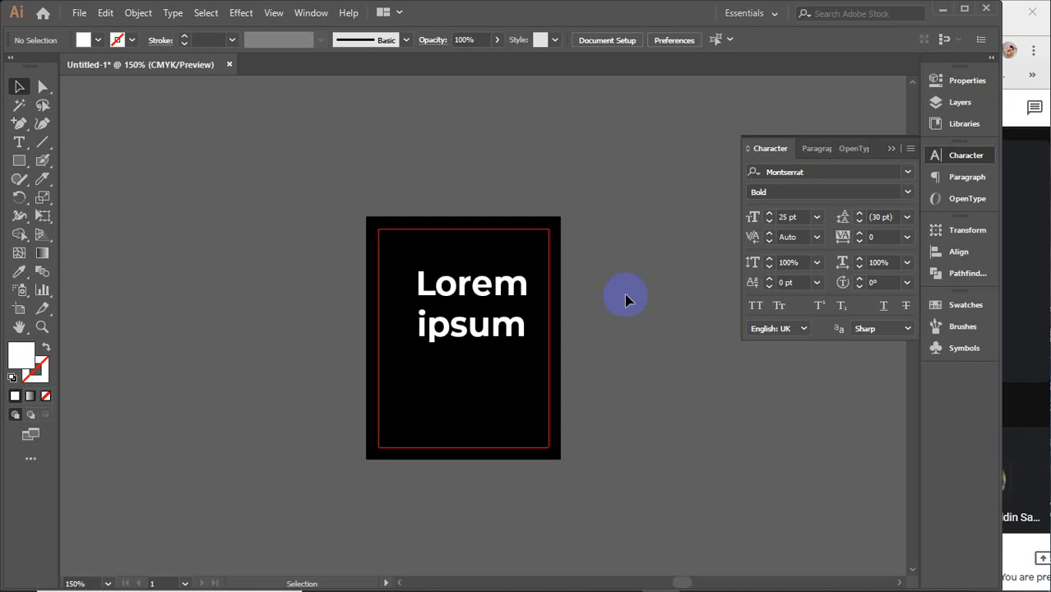
{"action": "left_click", "coordinate": [891, 149]}
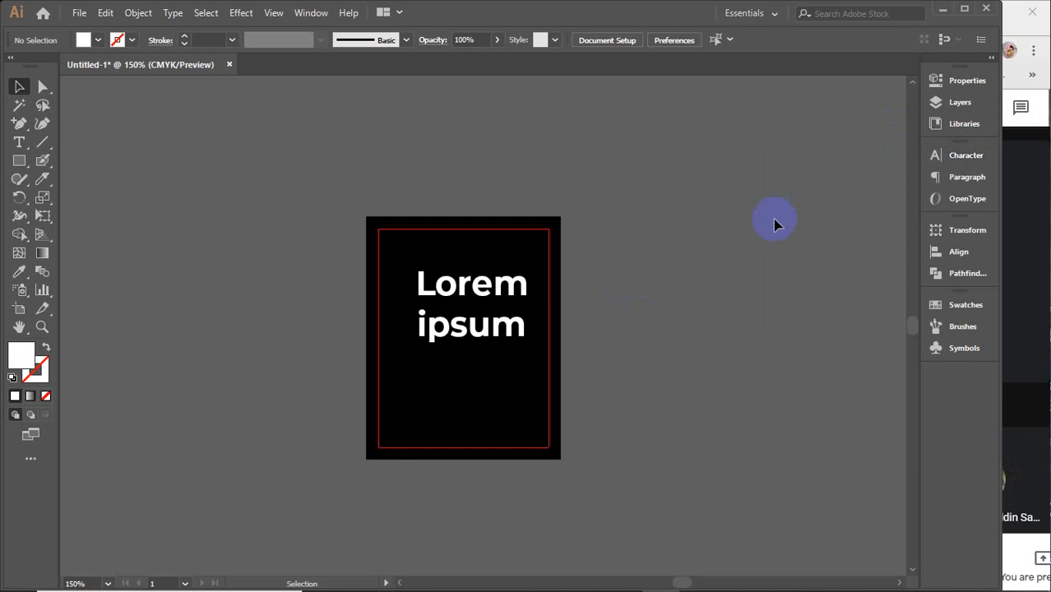
Center the text horizontally on the black rectangle as key object, and move it slightly up inside the margin
{"action": "left_click_drag", "start_coordinate": [448, 186], "coordinate": [533, 333]}
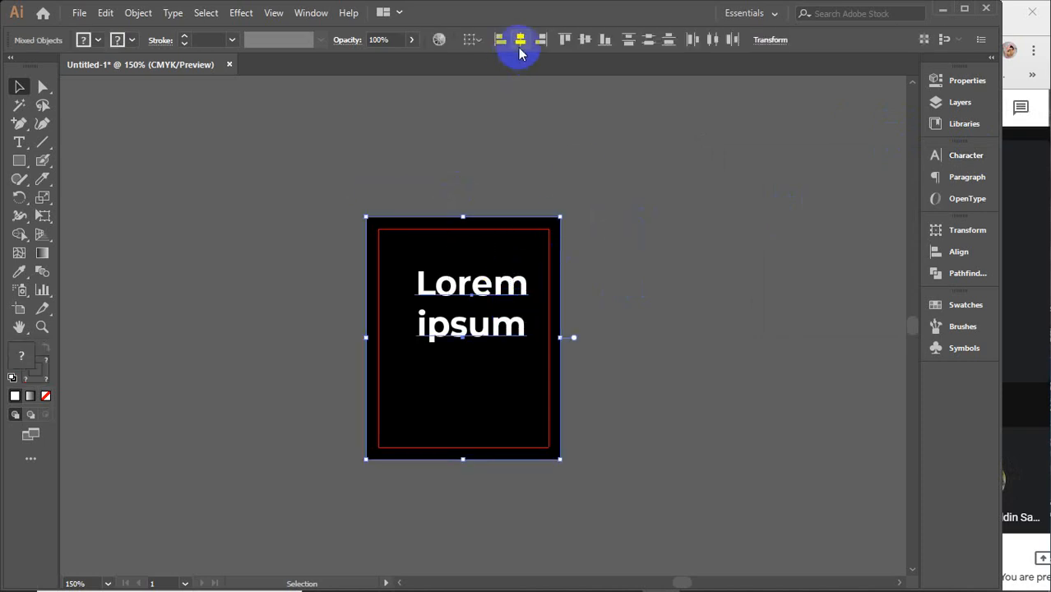
{"action": "left_click", "coordinate": [485, 242]}
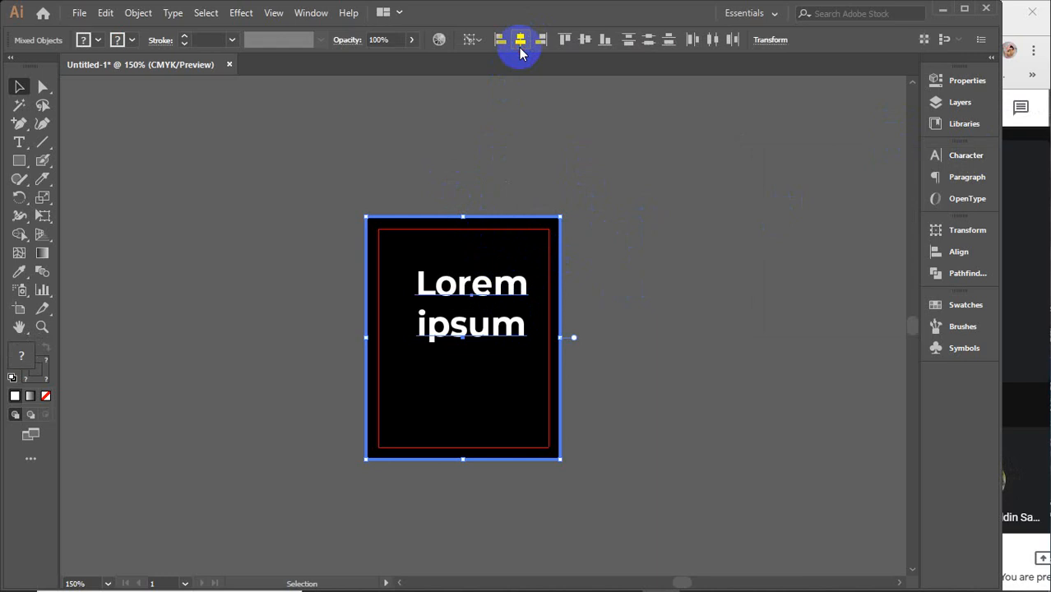
{"action": "left_click", "coordinate": [519, 42]}
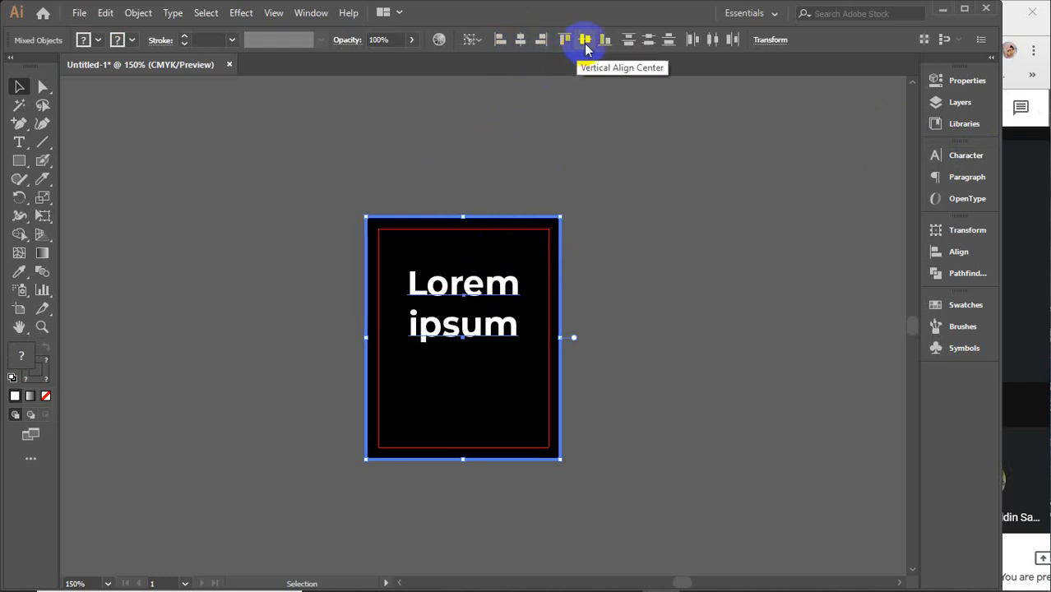
{"action": "left_click", "coordinate": [540, 141]}
{"action": "left_click_drag", "start_coordinate": [478, 283], "coordinate": [474, 266]}
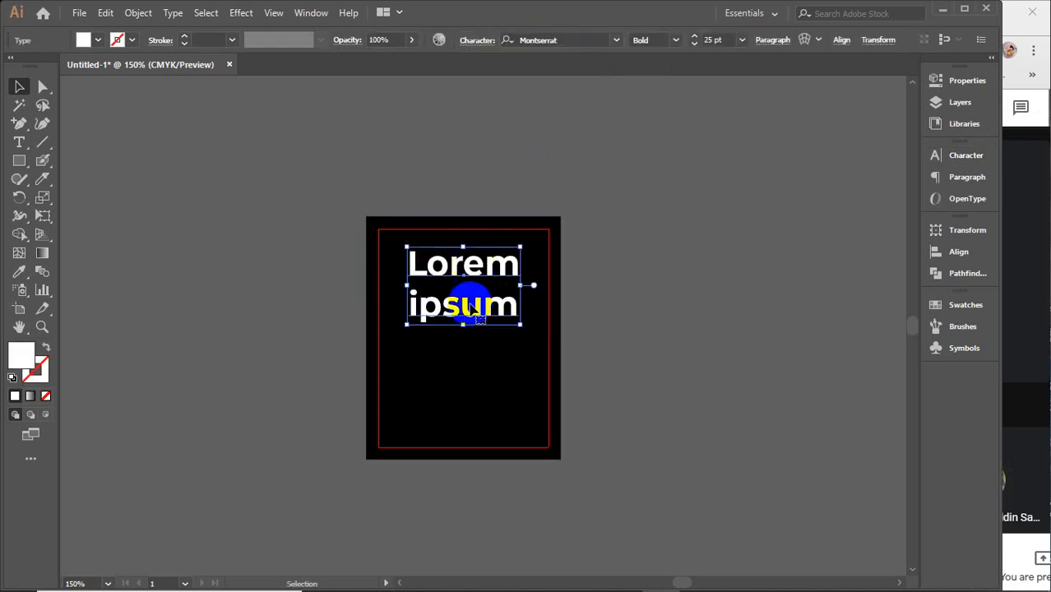
Draw a thin white rectangle below the text as a divider spanning the full width of the black panel
{"action": "left_click", "coordinate": [19, 161]}
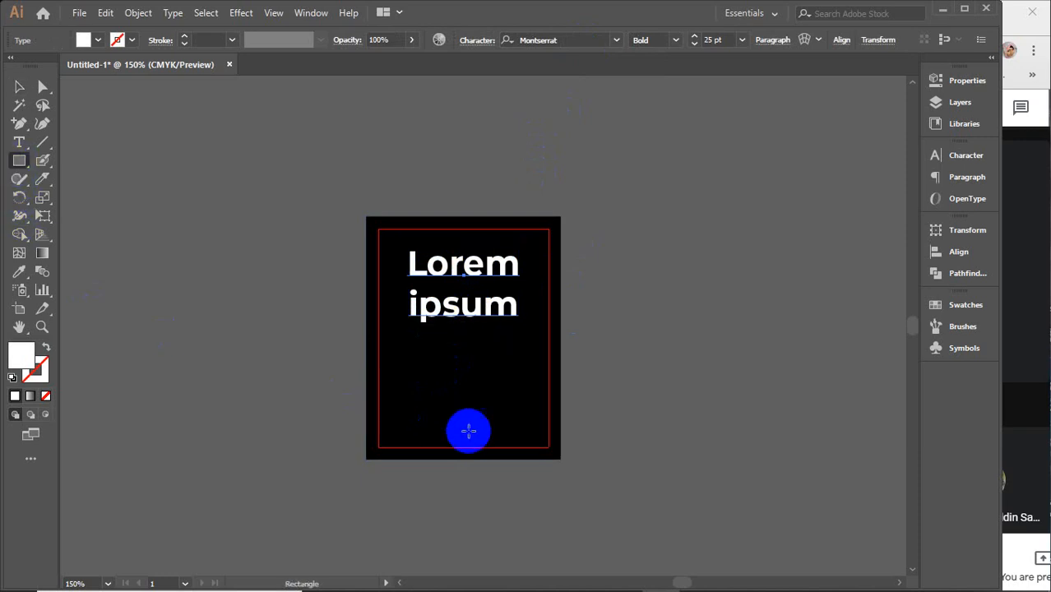
{"action": "scroll", "coordinate": [469, 431], "scroll_direction": "up", "scroll_amount": 2}
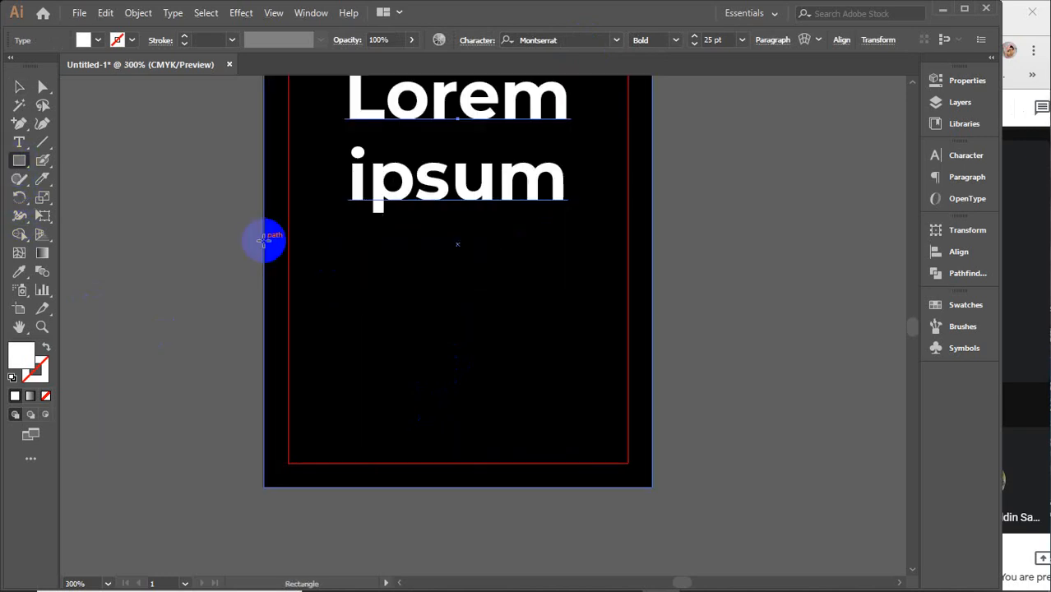
{"action": "left_click_drag", "start_coordinate": [264, 241], "coordinate": [652, 248]}
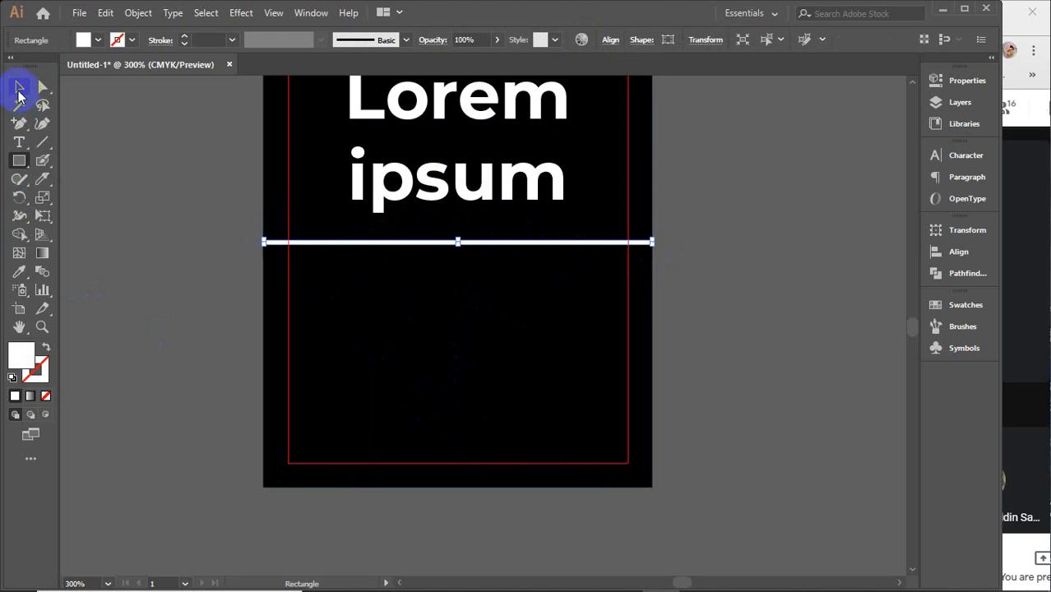
Duplicate the white divider bar twice downward with equal small gaps to make three parallel stripes below the title
{"action": "left_click", "coordinate": [19, 87]}
{"action": "left_click_drag", "start_coordinate": [387, 245], "coordinate": [388, 251]}
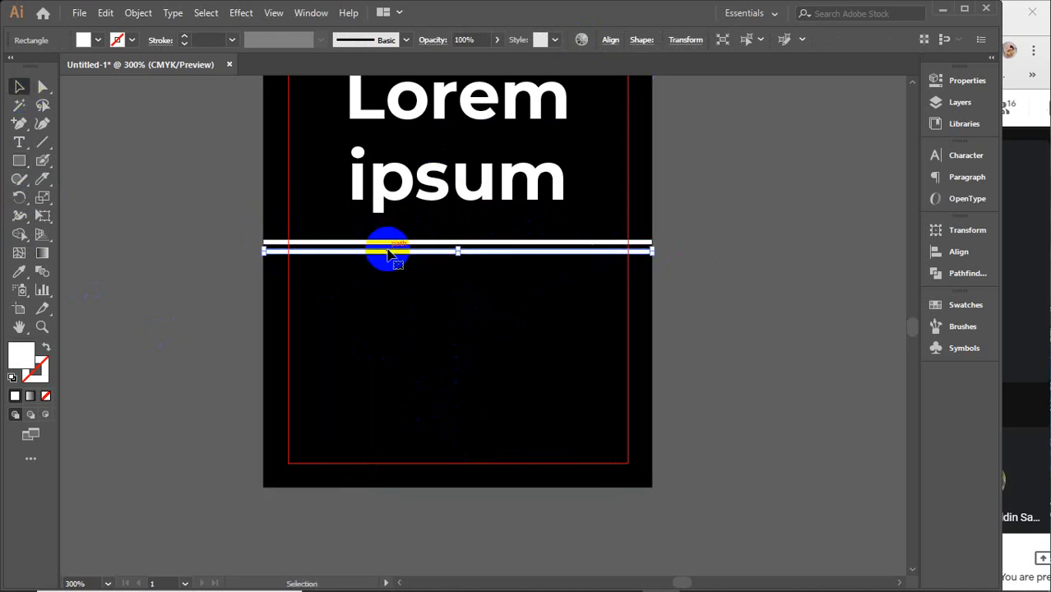
{"action": "key", "text": "ctrl+d"}
{"action": "left_click", "coordinate": [764, 323]}
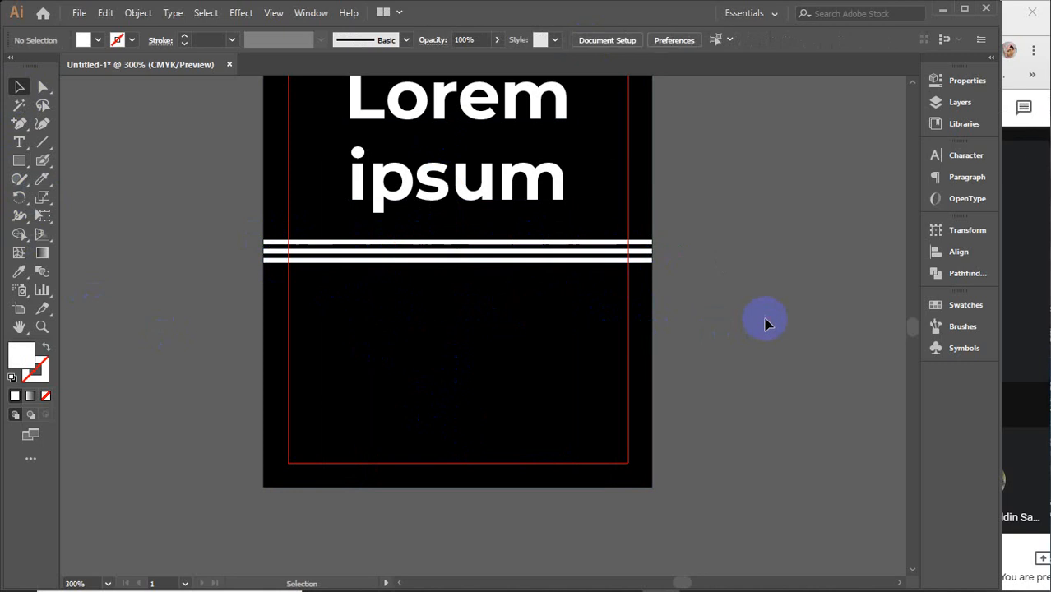
Select all three white stripes and stretch their left ends to the black rectangle's left edge
{"action": "left_click", "coordinate": [383, 243]}
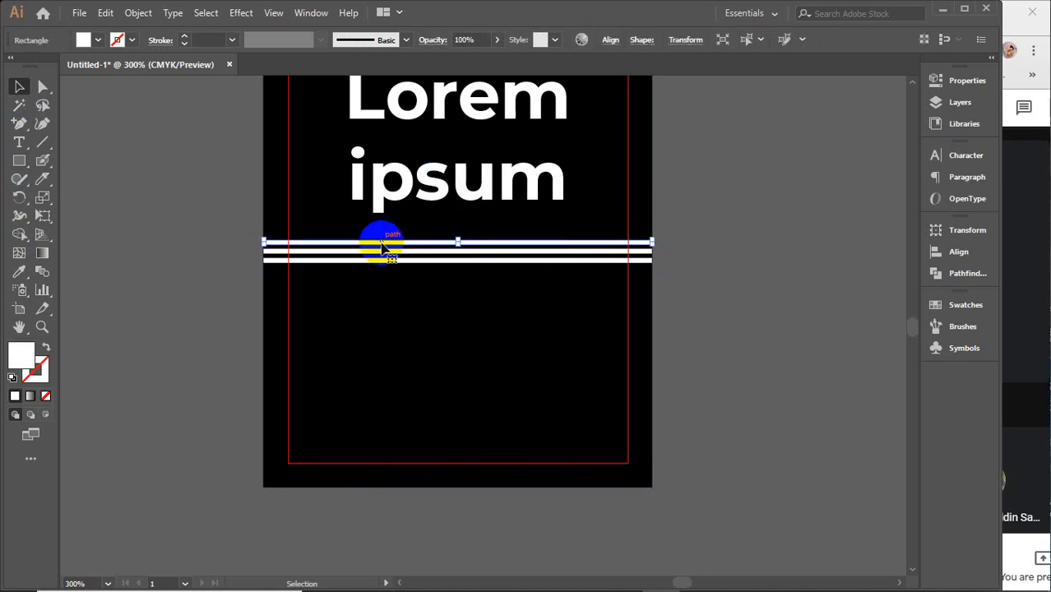
{"action": "left_click", "coordinate": [382, 251], "text": "shift"}
{"action": "left_click", "coordinate": [381, 260], "text": "shift"}
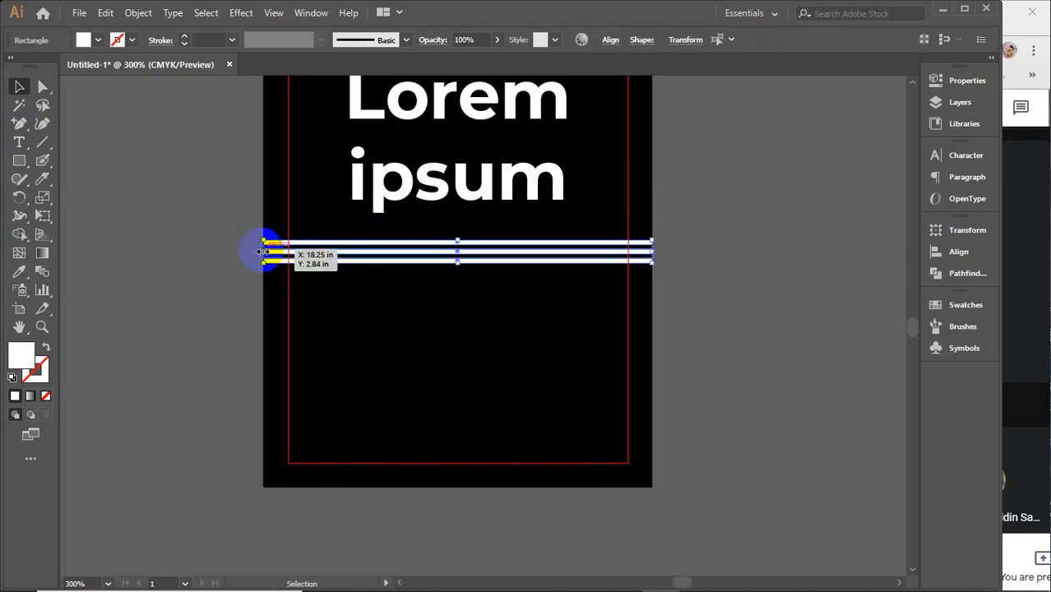
{"action": "scroll", "coordinate": [261, 252], "scroll_direction": "up", "scroll_amount": 4}
{"action": "scroll", "coordinate": [263, 252], "scroll_direction": "up", "scroll_amount": 6}
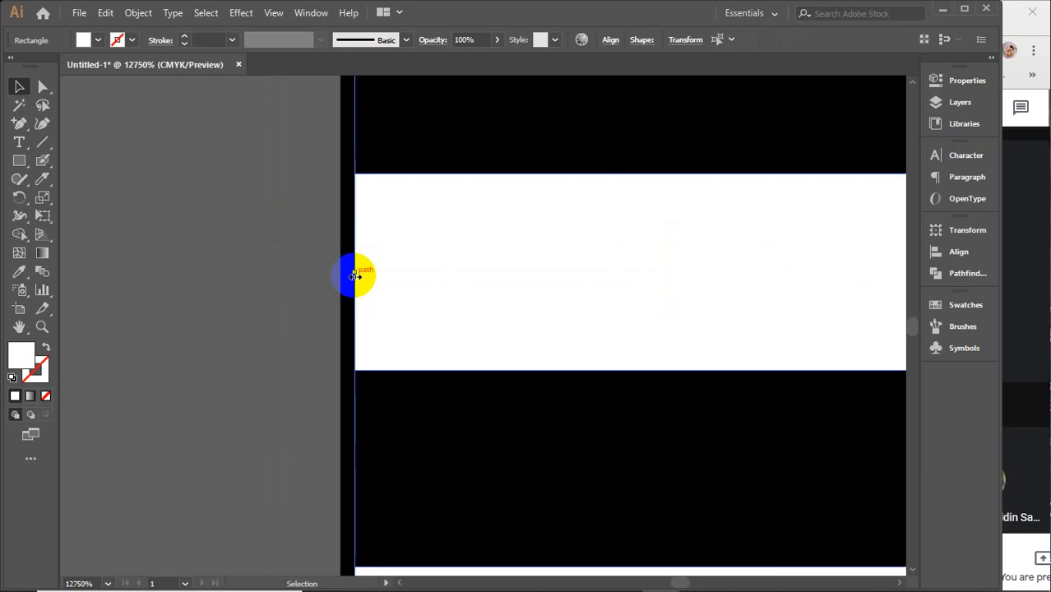
{"action": "left_click_drag", "start_coordinate": [355, 275], "coordinate": [342, 274]}
{"action": "scroll", "coordinate": [343, 275], "scroll_direction": "down", "scroll_amount": 6}
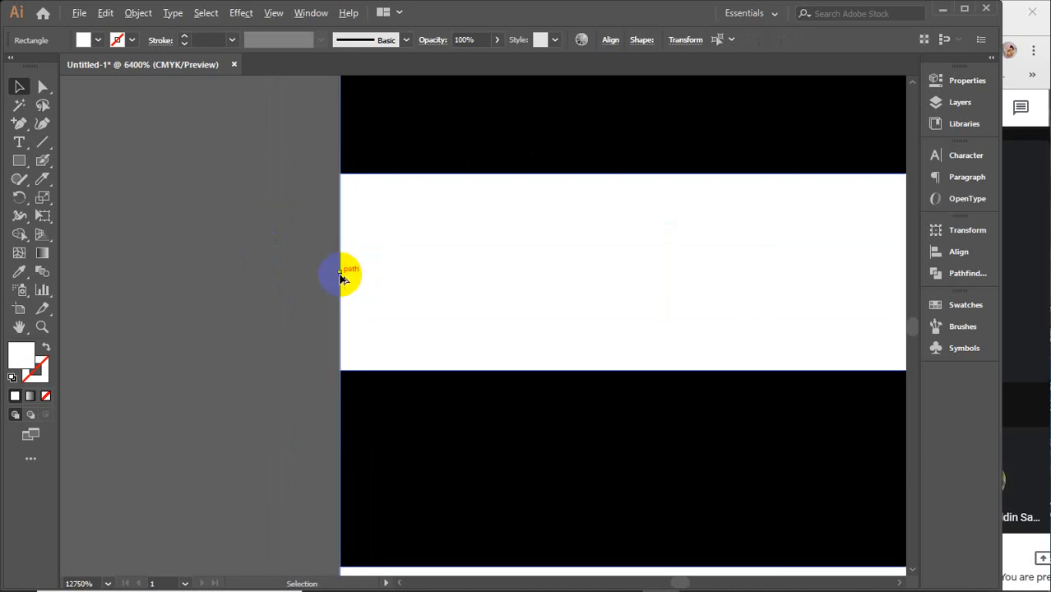
{"action": "scroll", "coordinate": [744, 300], "scroll_direction": "down", "scroll_amount": 3}
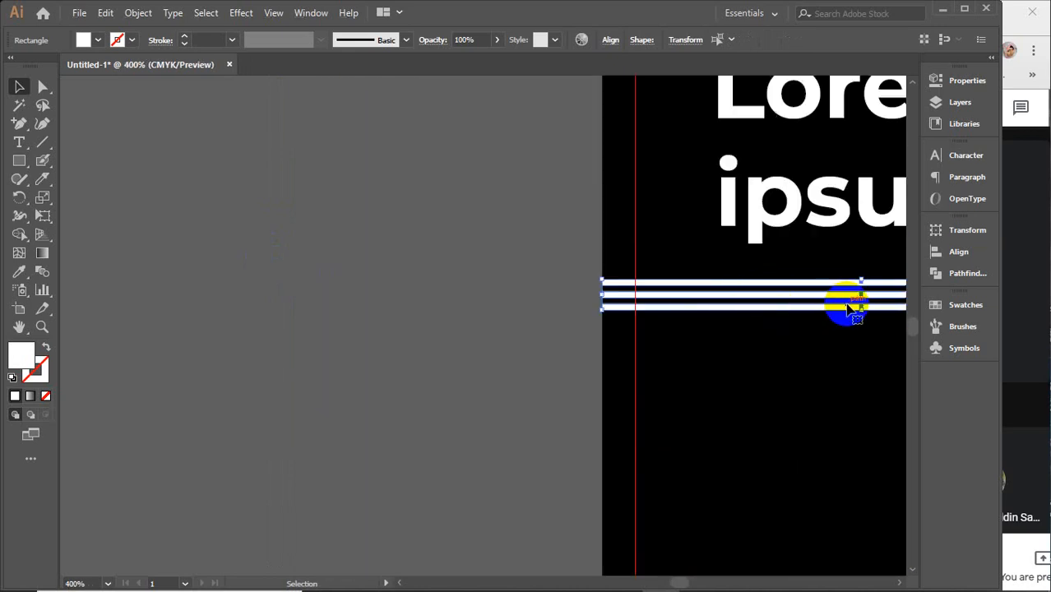
Stretch the right ends of the three stripes to the black rectangle's right edge and deselect them
{"action": "left_click_drag", "start_coordinate": [845, 305], "coordinate": [399, 352]}
{"action": "scroll", "coordinate": [688, 335], "scroll_direction": "up", "scroll_amount": 4}
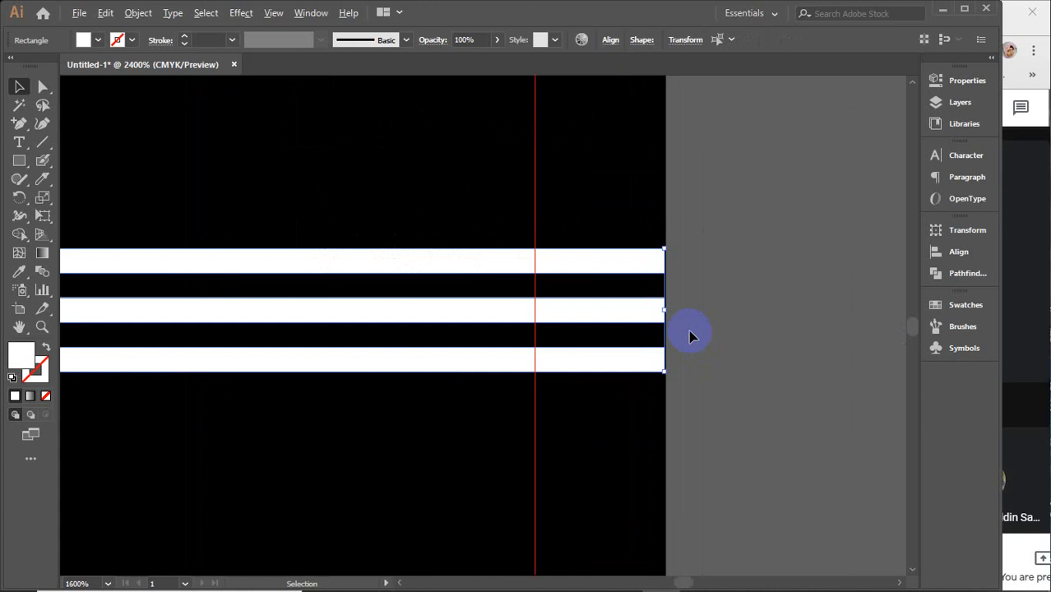
{"action": "left_click_drag", "start_coordinate": [553, 223], "coordinate": [560, 224]}
{"action": "scroll", "coordinate": [598, 293], "scroll_direction": "down", "scroll_amount": 4}
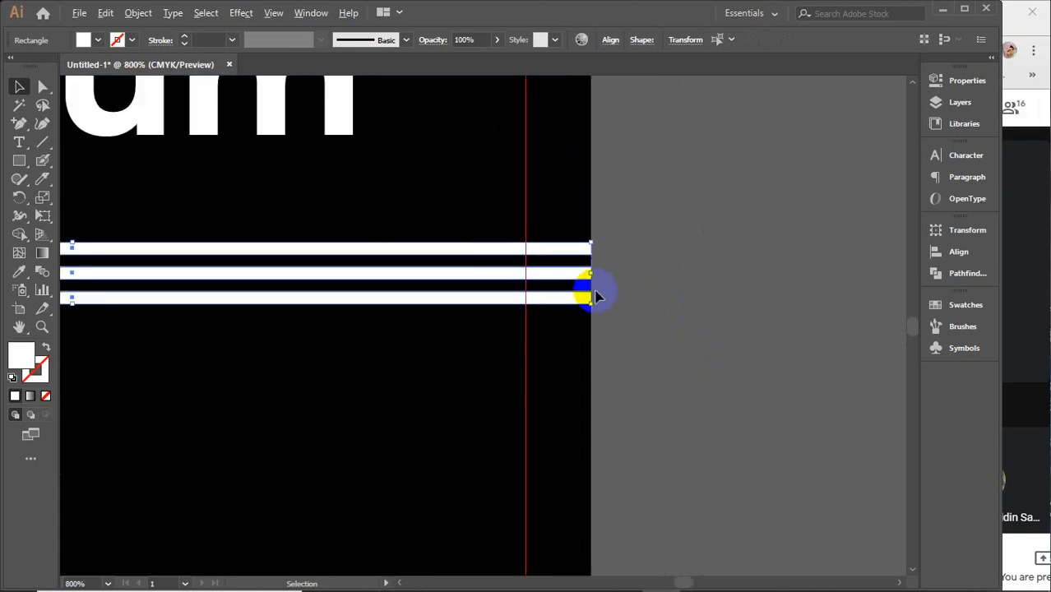
{"action": "scroll", "coordinate": [598, 294], "scroll_direction": "down", "scroll_amount": 3}
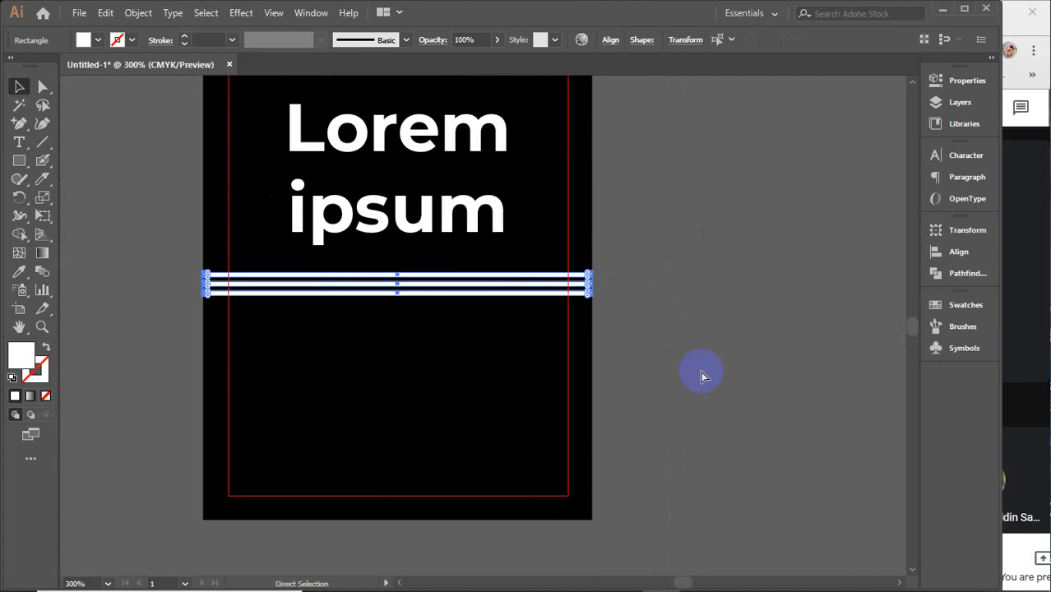
{"action": "left_click", "coordinate": [719, 374]}
{"action": "scroll", "coordinate": [725, 376], "scroll_direction": "up", "scroll_amount": 2}
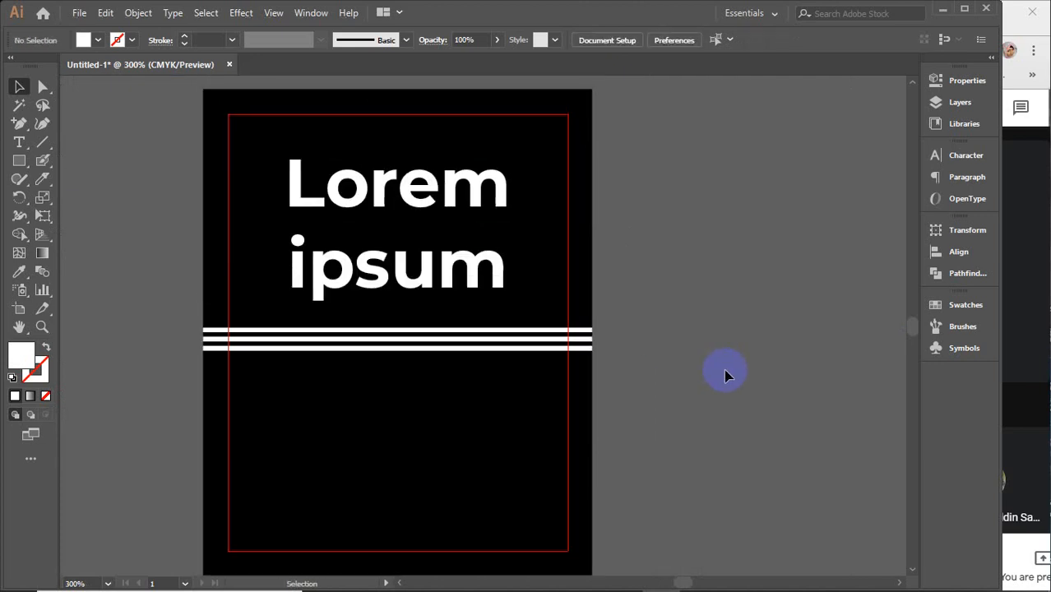
{"action": "scroll", "coordinate": [725, 375], "scroll_direction": "down", "scroll_amount": 1}
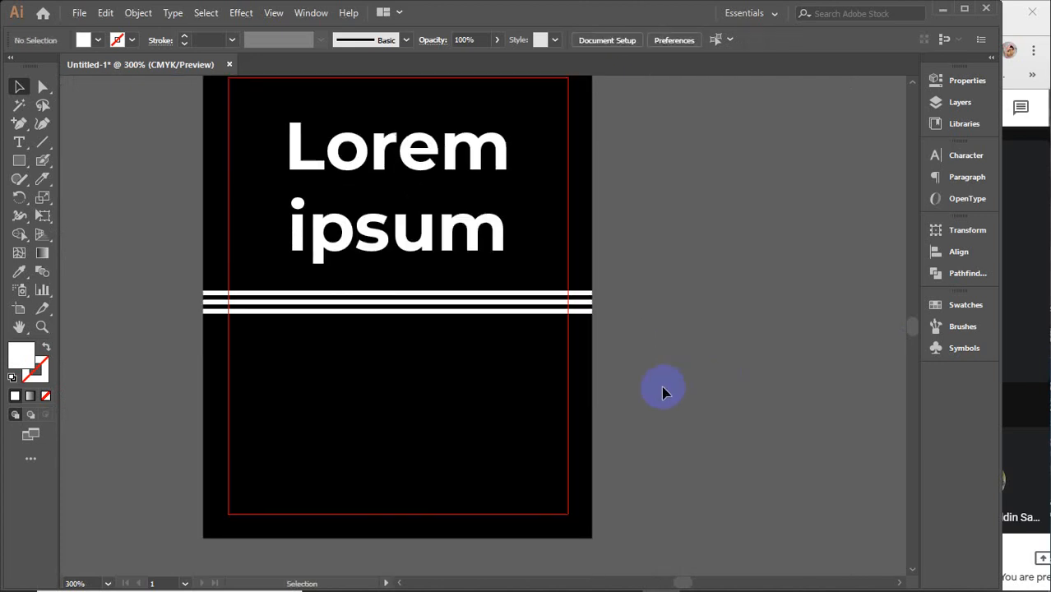
Set new type to Montserrat Regular at 8 pt
{"action": "left_click", "coordinate": [16, 140]}
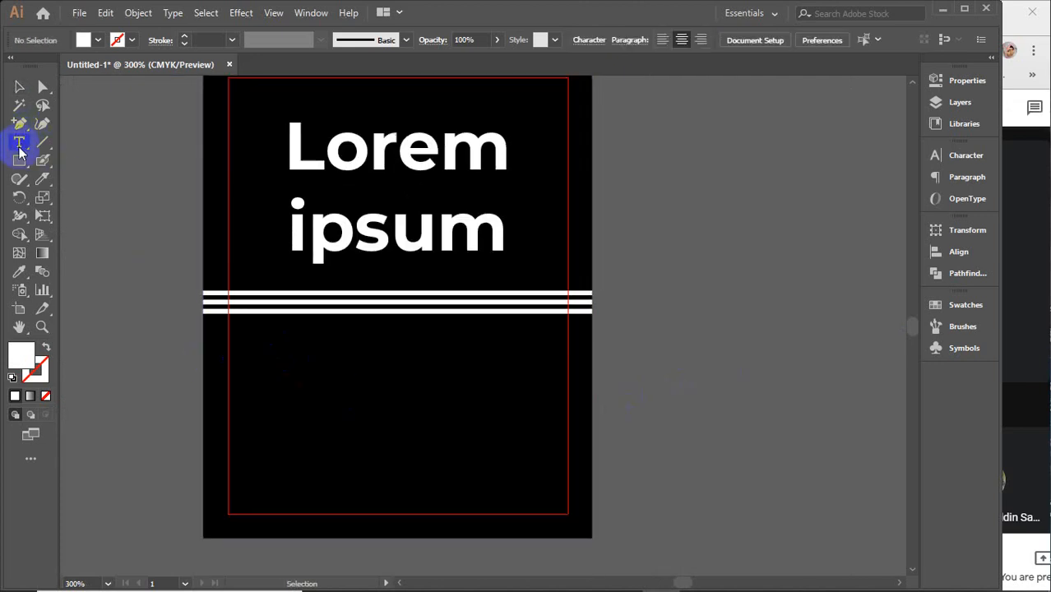
{"action": "left_click", "coordinate": [957, 160]}
{"action": "left_click", "coordinate": [905, 191]}
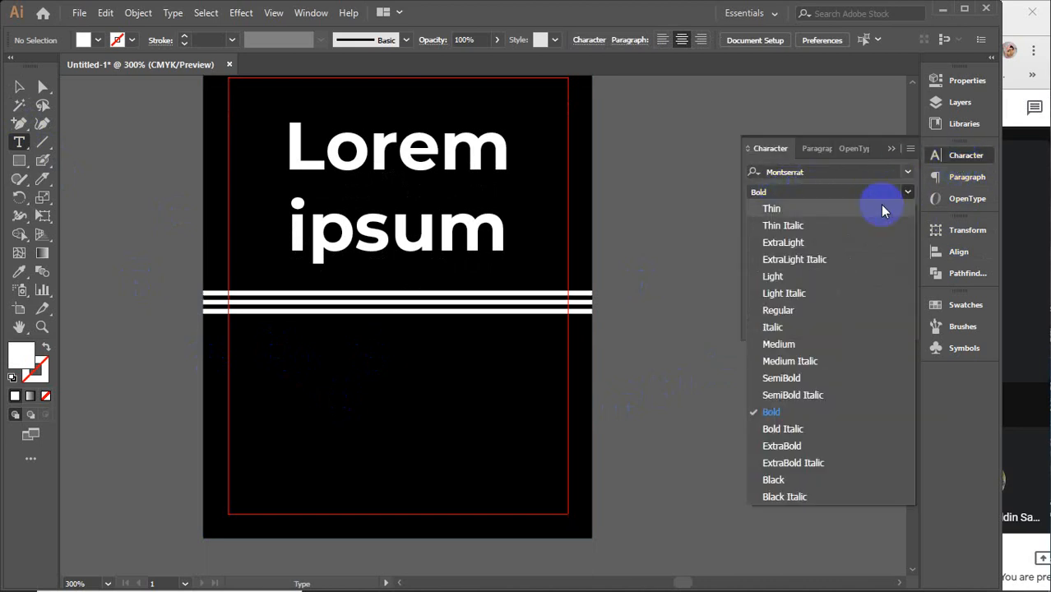
{"action": "left_click", "coordinate": [788, 311]}
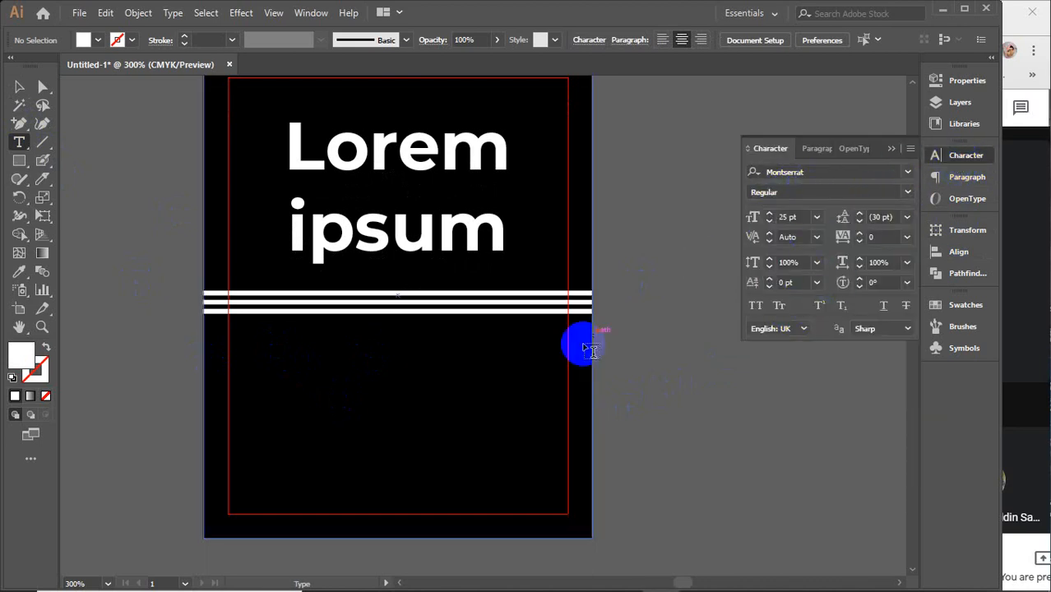
{"action": "left_click", "coordinate": [794, 217]}
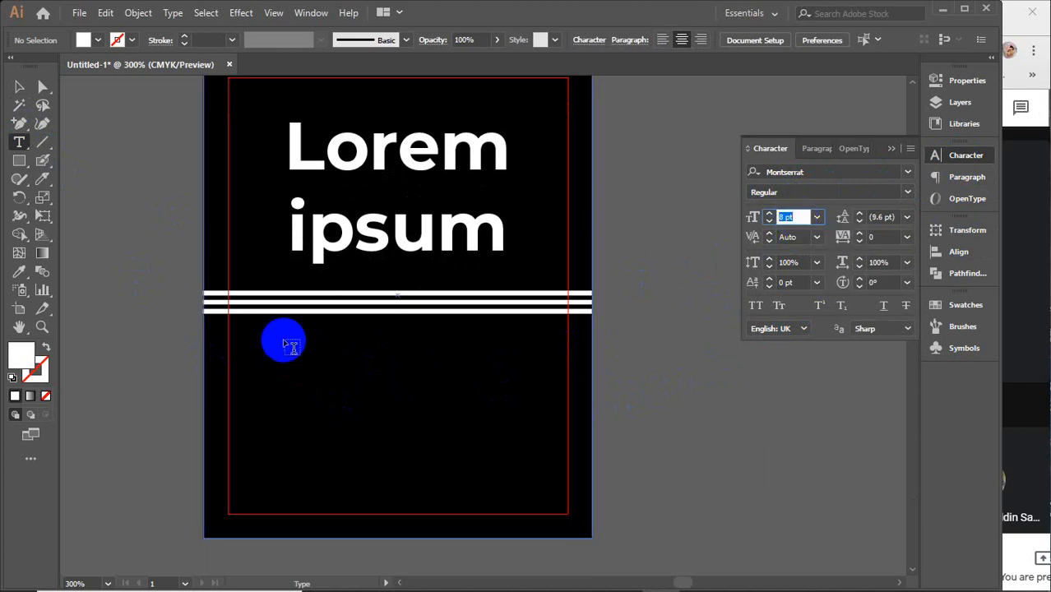
Draw a text area below the stripes inside the margin guide, with its placeholder text at 9 pt and filled white
{"action": "left_click_drag", "start_coordinate": [249, 335], "coordinate": [549, 374]}
{"action": "left_click", "coordinate": [793, 219]}
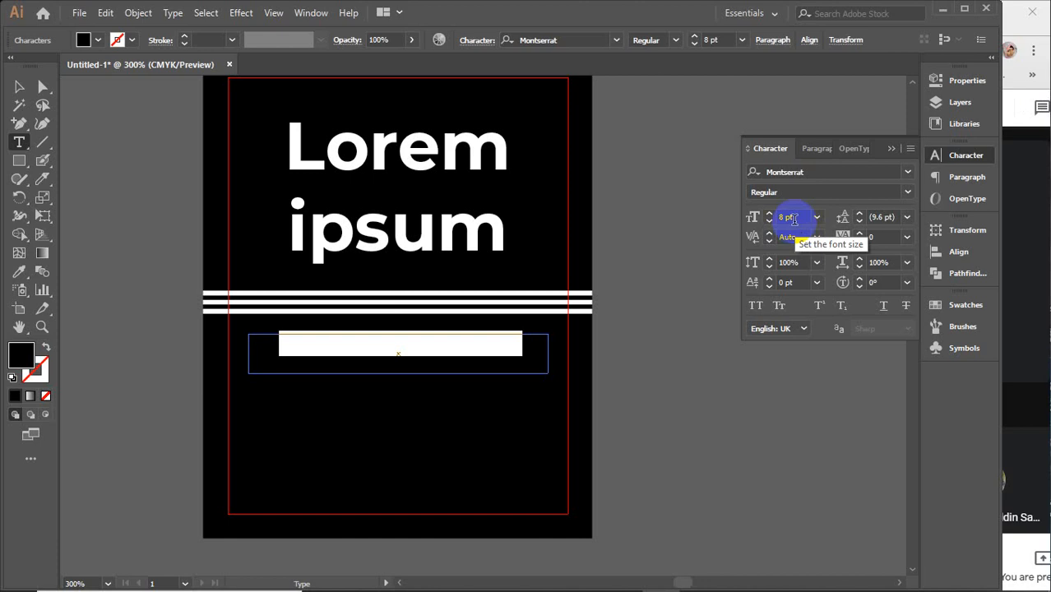
{"action": "left_click", "coordinate": [795, 219]}
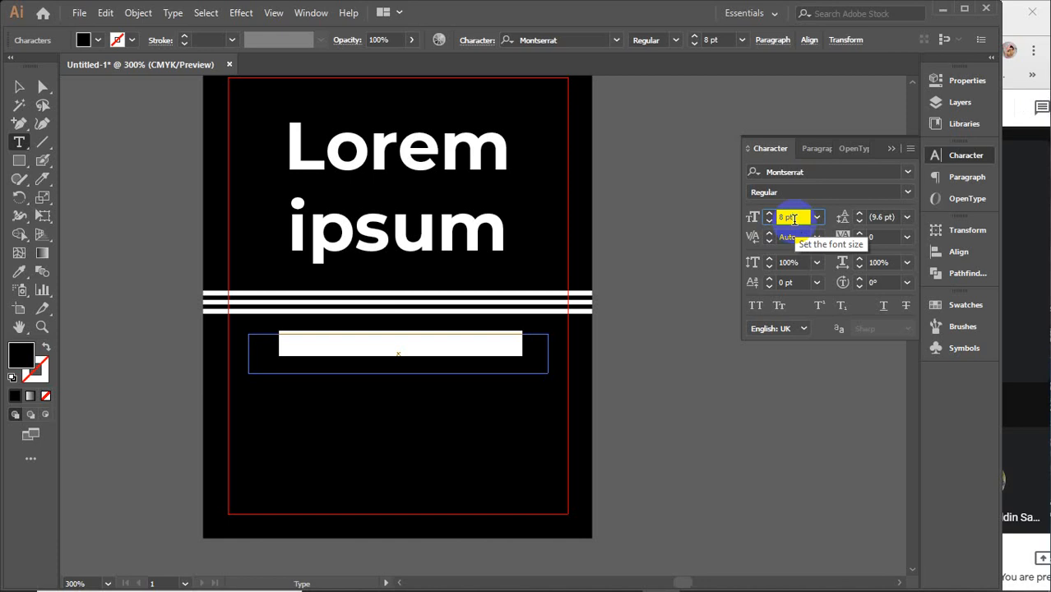
{"action": "type", "text": "9"}
{"action": "key", "text": "Return"}
{"action": "left_click", "coordinate": [98, 39]}
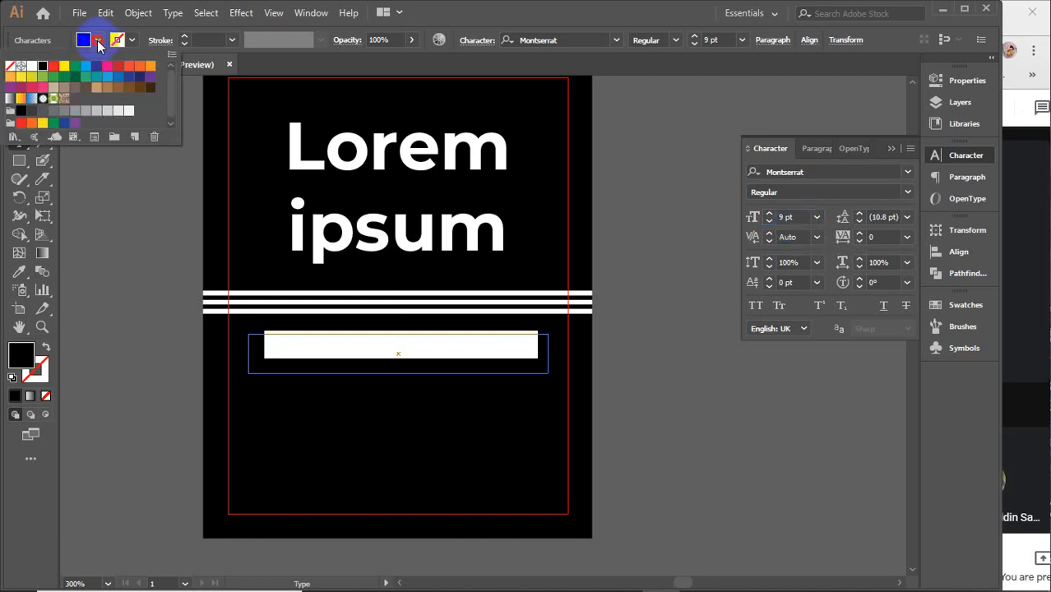
{"action": "left_click", "coordinate": [32, 65]}
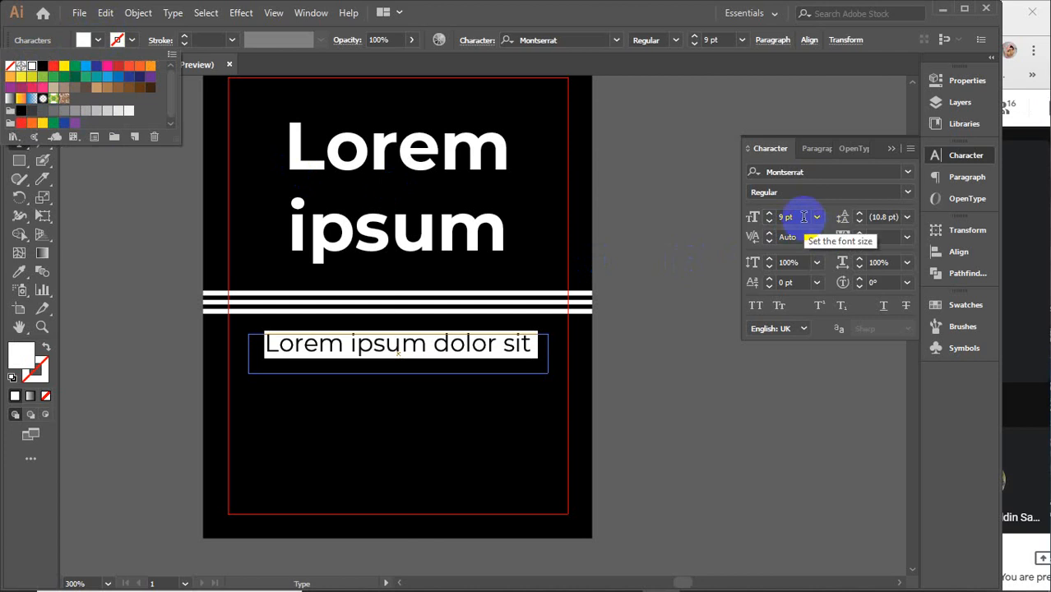
Reduce the font size of the placeholder text below the stripes to 4 pt
{"action": "left_click", "coordinate": [804, 217]}
{"action": "key", "text": "Down"}
{"action": "key", "text": "Down"}
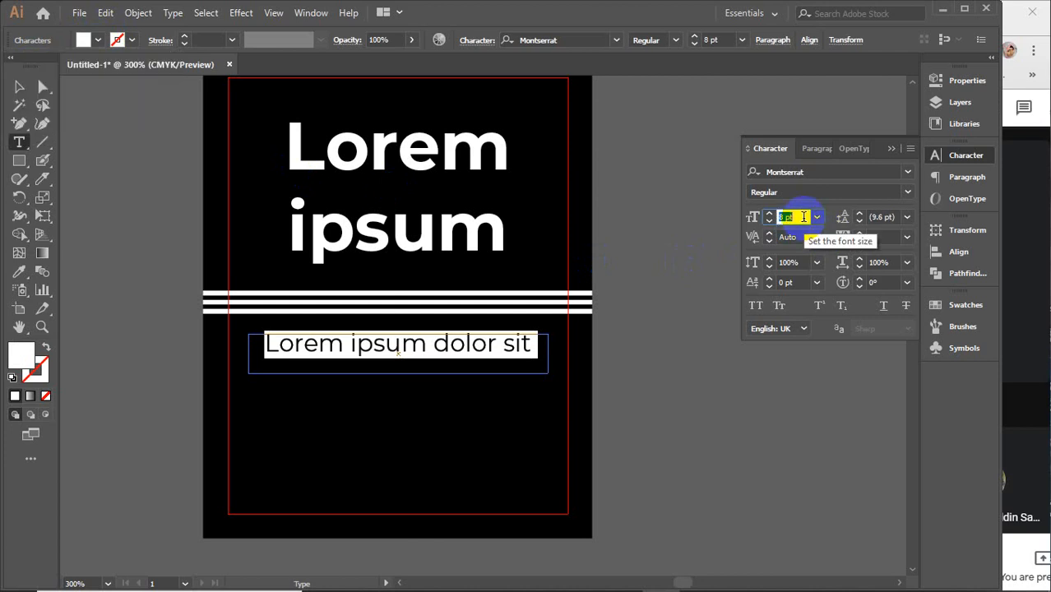
{"action": "key", "text": "Down"}
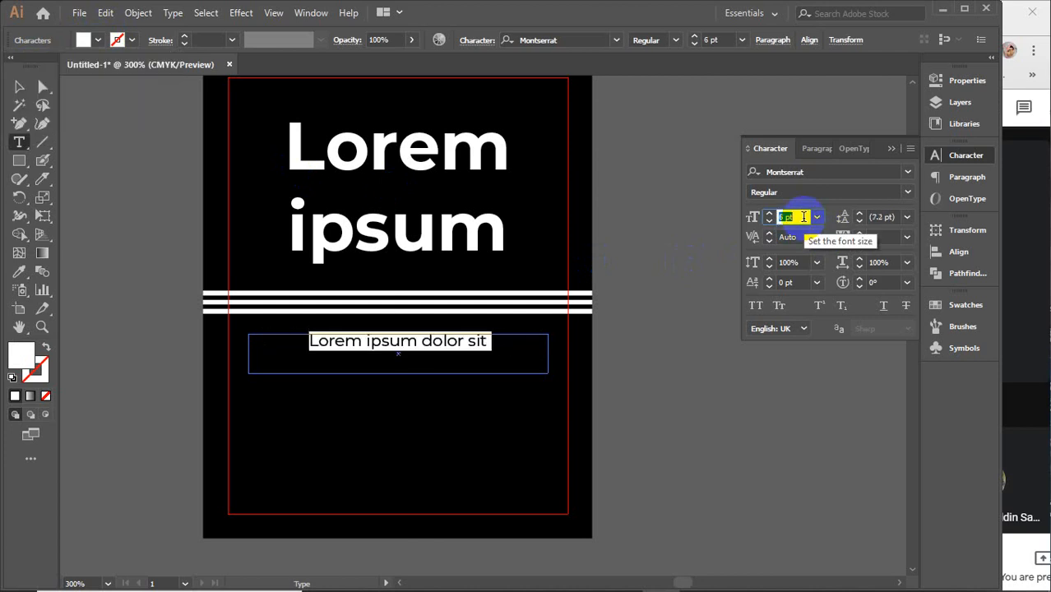
{"action": "key", "text": "Down"}
{"action": "key", "text": "Down"}
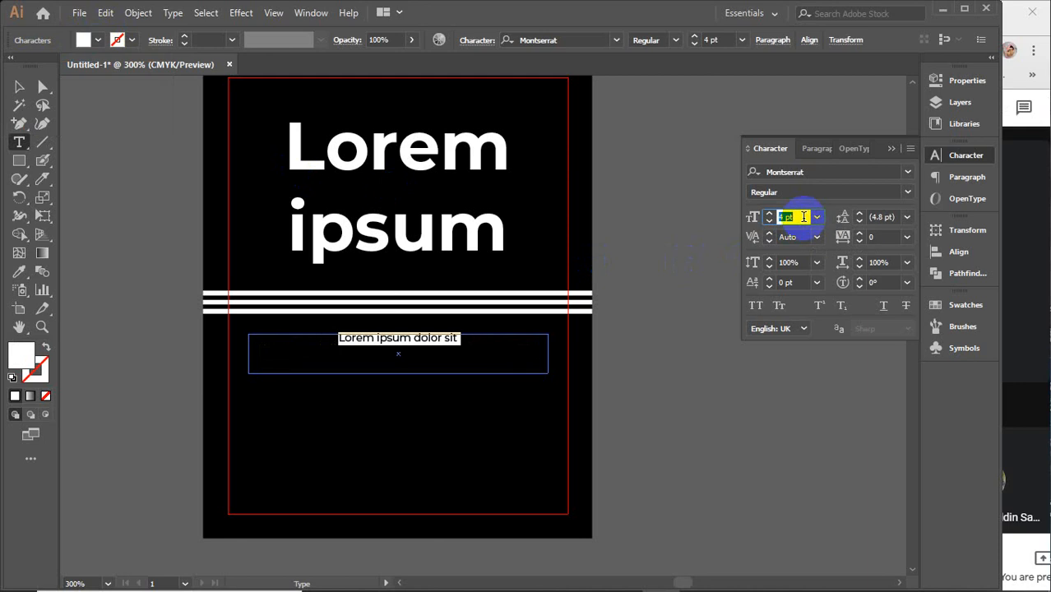
Delete the small text frame and draw a new, slightly wider one just below the stripes with white placeholder text
{"action": "left_click", "coordinate": [19, 87]}
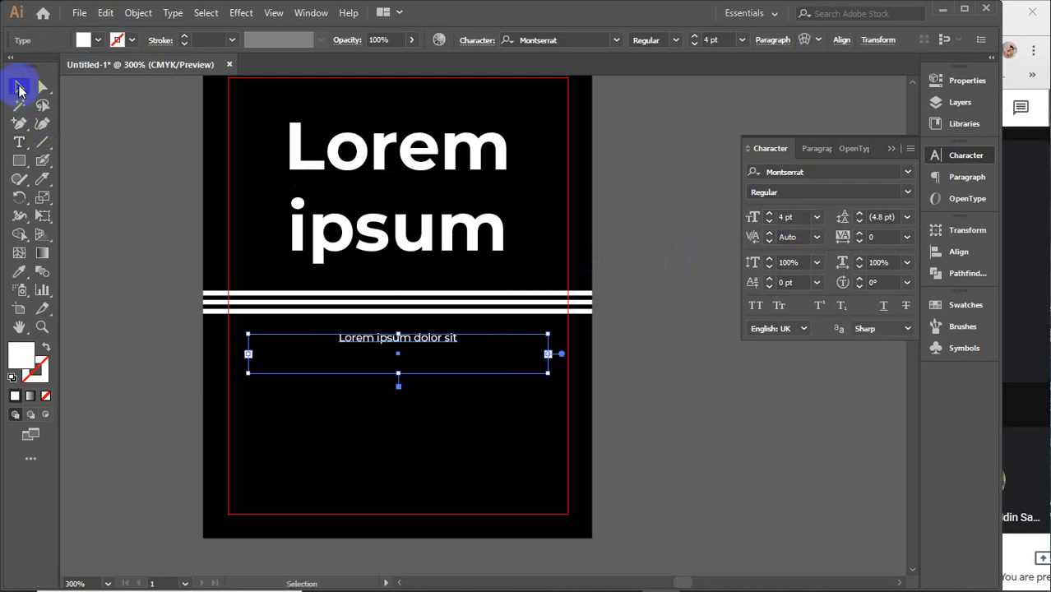
{"action": "key", "text": "Delete"}
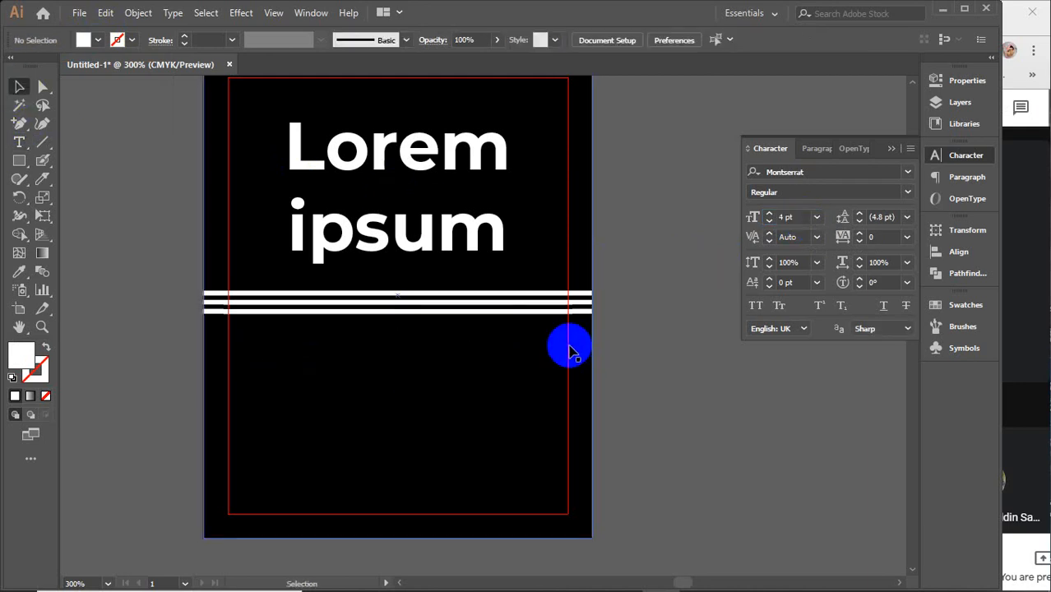
{"action": "left_click", "coordinate": [19, 142]}
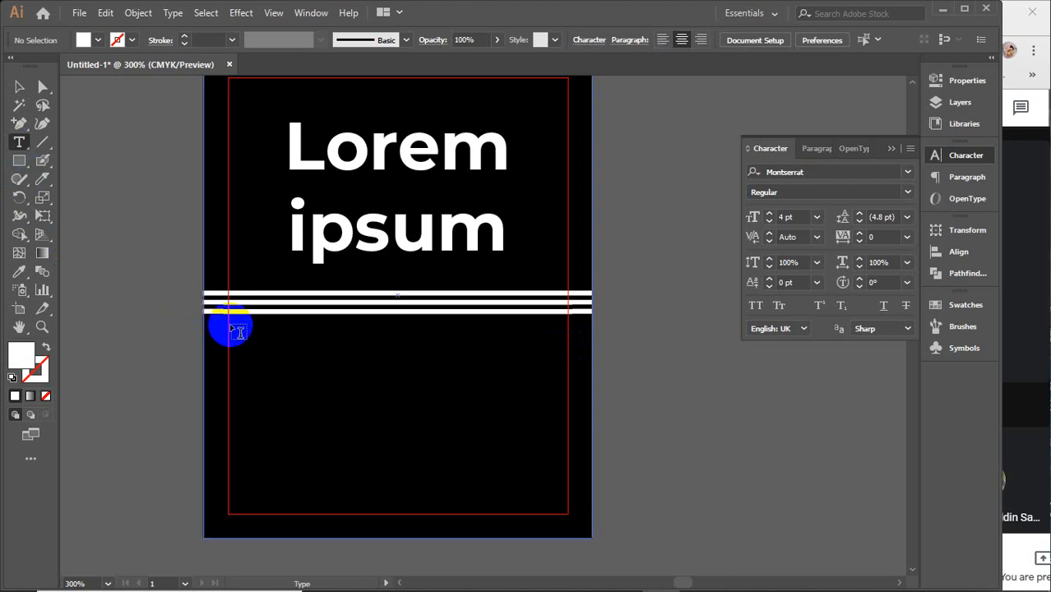
{"action": "left_click_drag", "start_coordinate": [240, 326], "coordinate": [553, 367]}
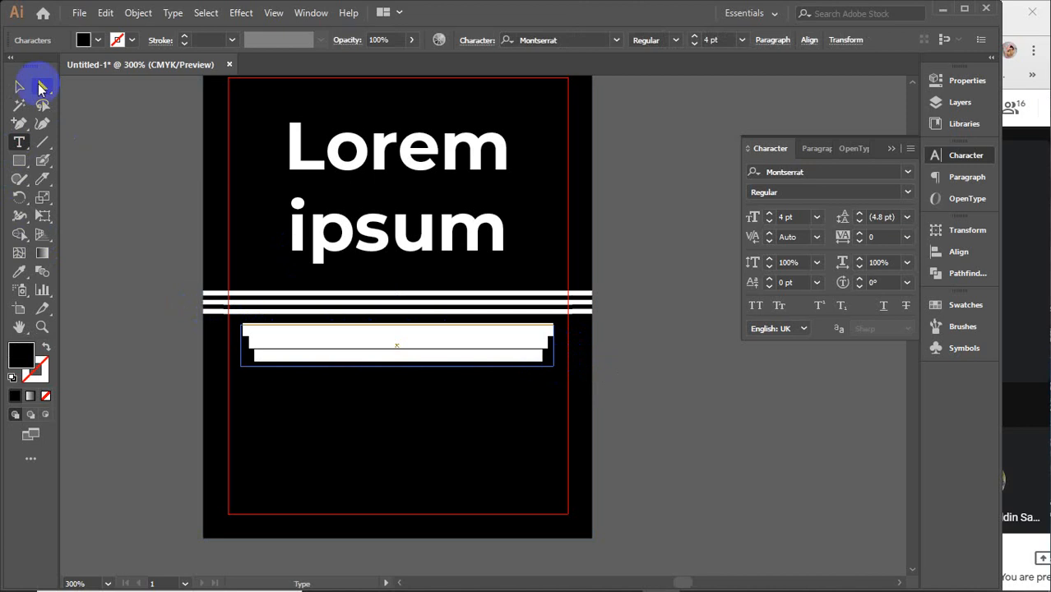
{"action": "left_click", "coordinate": [19, 87]}
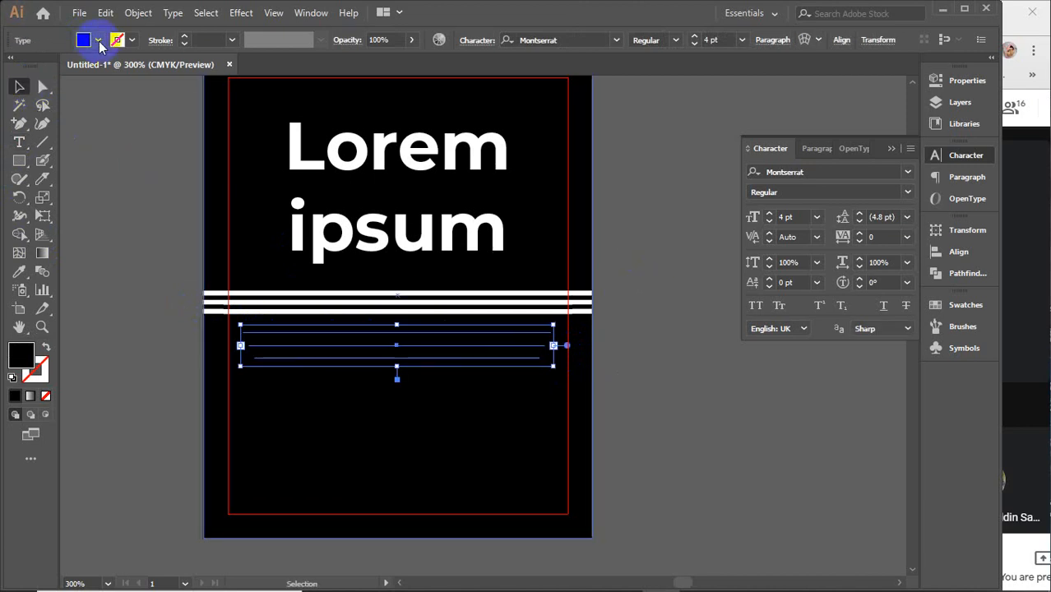
{"action": "left_click", "coordinate": [85, 39]}
{"action": "left_click", "coordinate": [33, 67]}
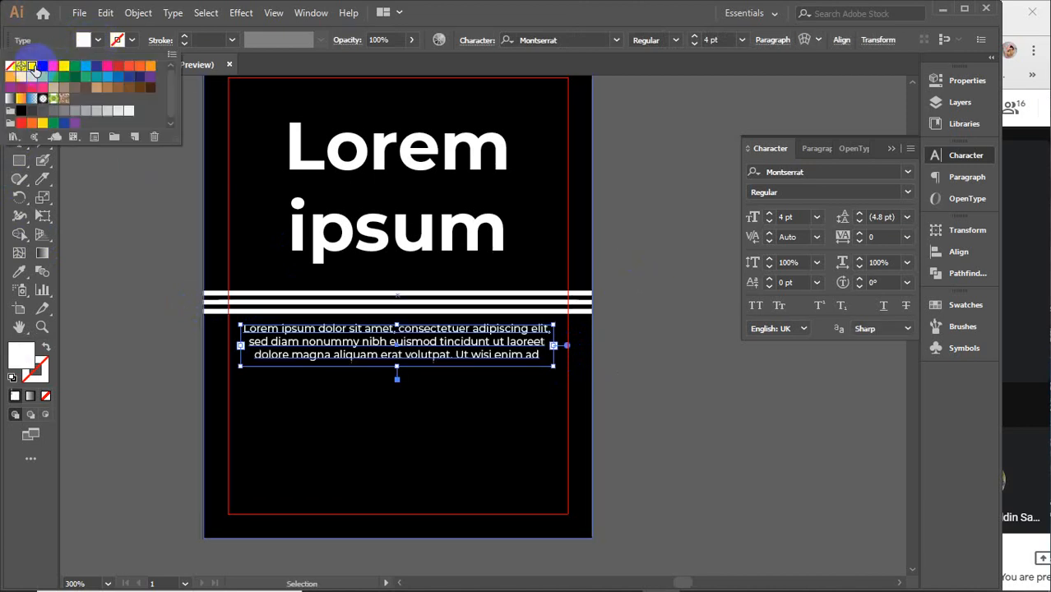
{"action": "left_click", "coordinate": [649, 355]}
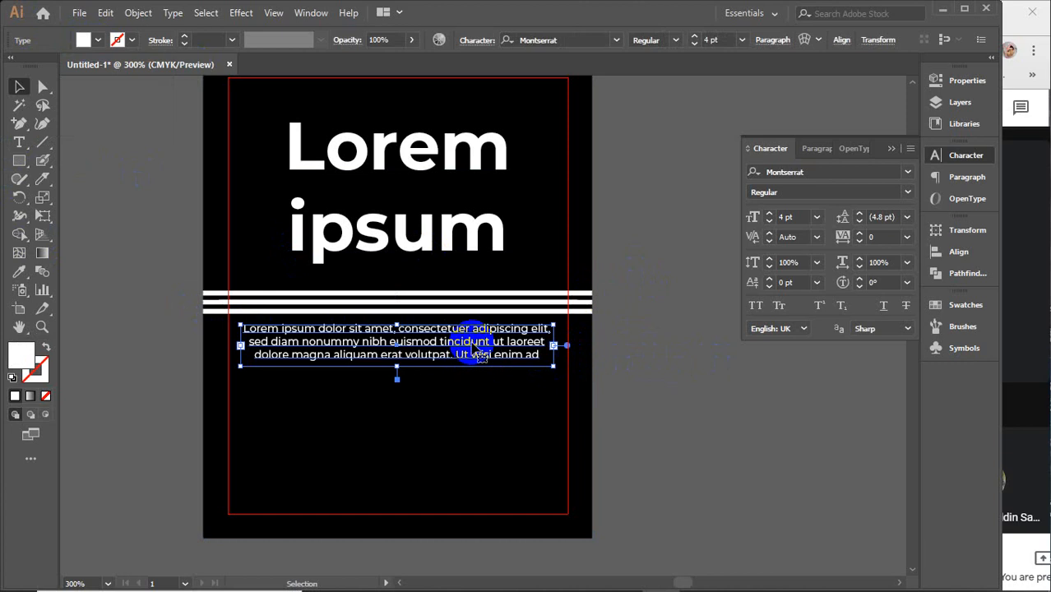
{"action": "left_click", "coordinate": [625, 347]}
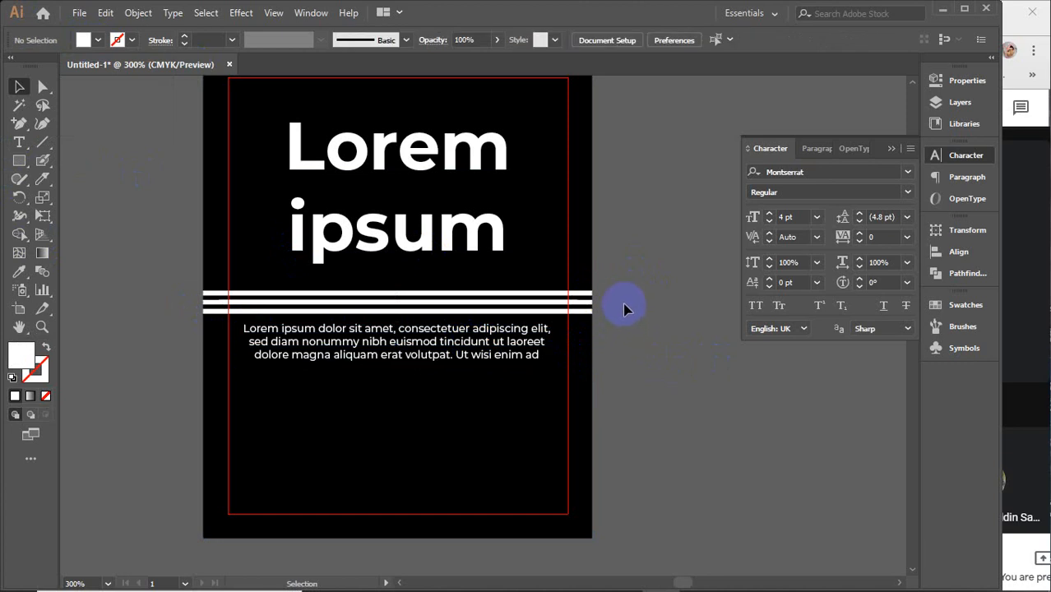
Justify the paragraph below the stripes with its last line aligned center
{"action": "left_click", "coordinate": [457, 325]}
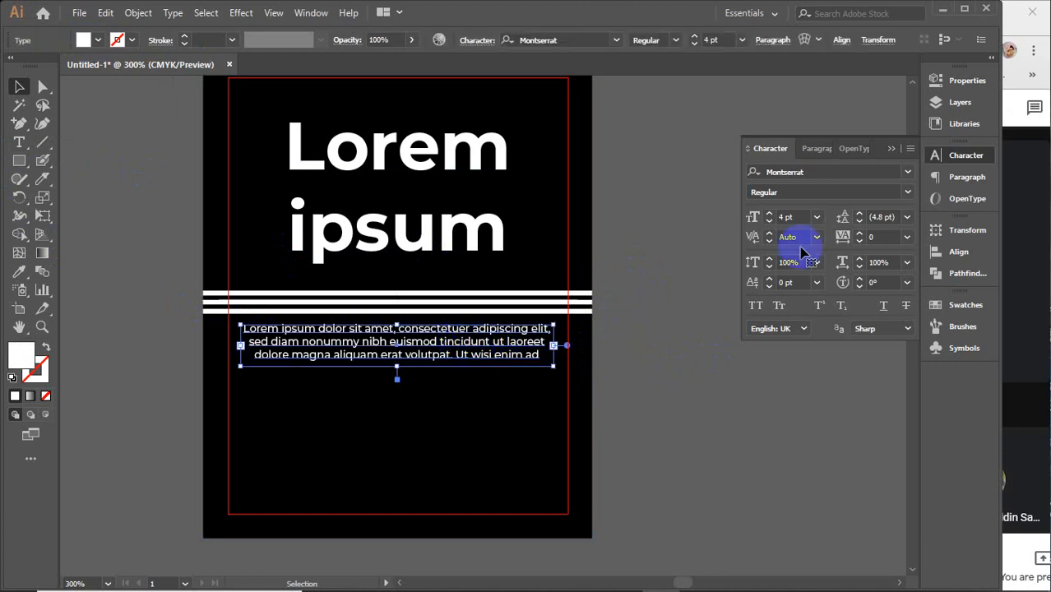
{"action": "left_click", "coordinate": [826, 156]}
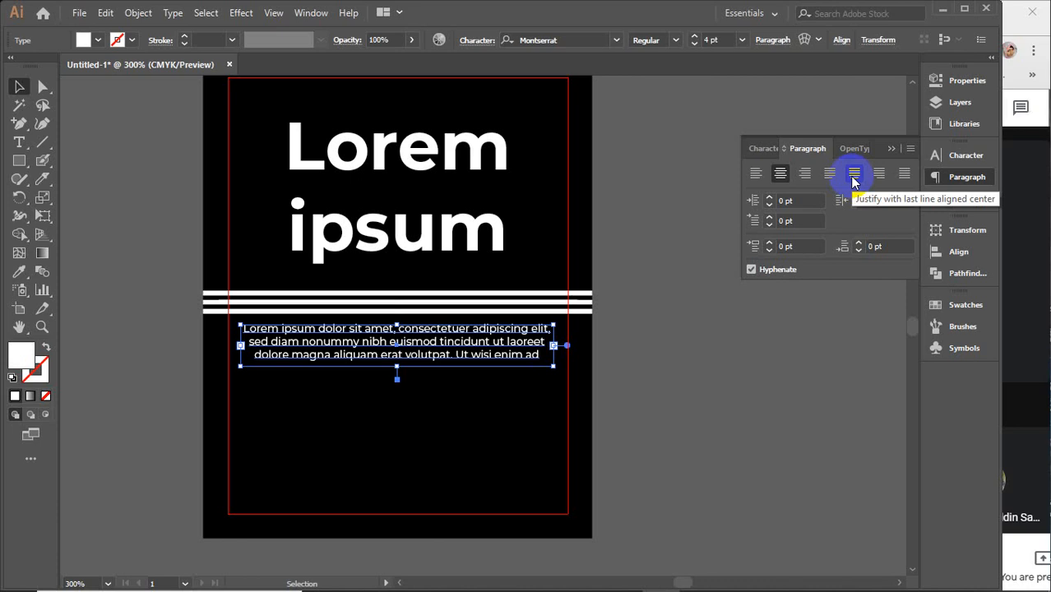
{"action": "left_click", "coordinate": [854, 177]}
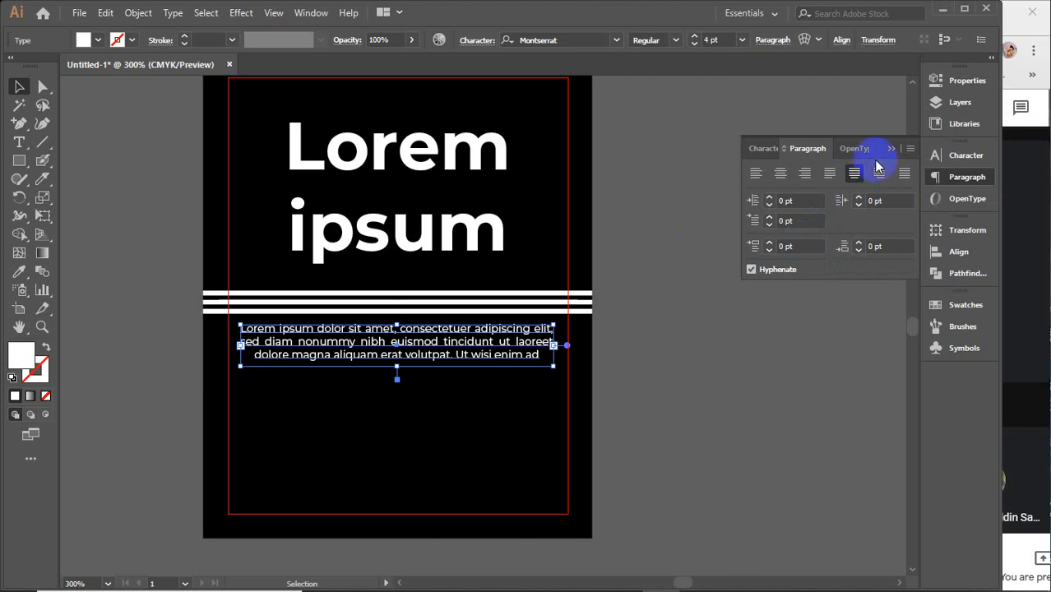
{"action": "left_click", "coordinate": [899, 148]}
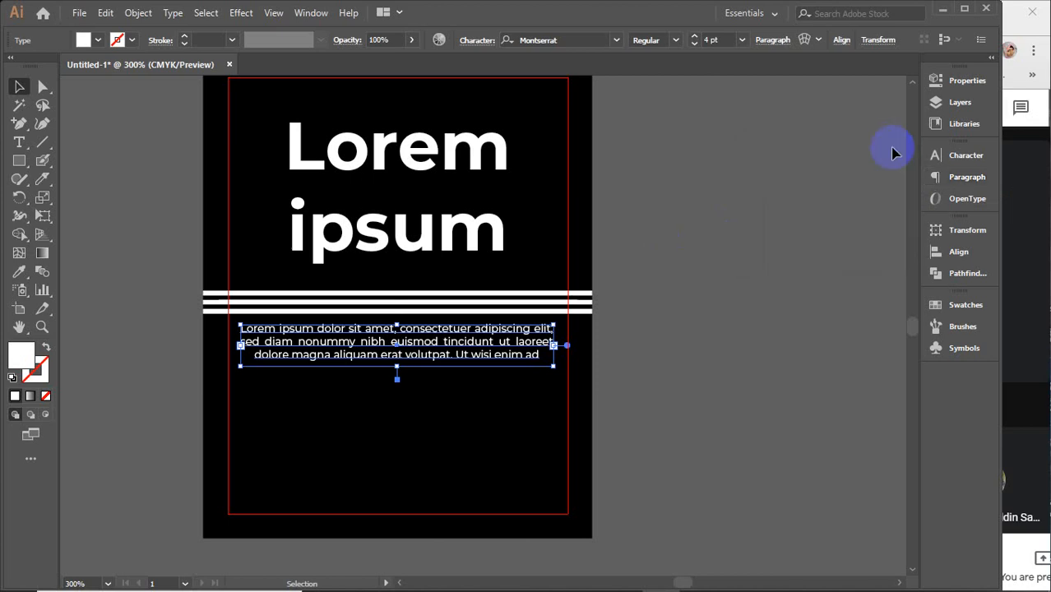
Duplicate the justified paragraph straight down, placing the copy just below the original
{"action": "left_click", "coordinate": [735, 265]}
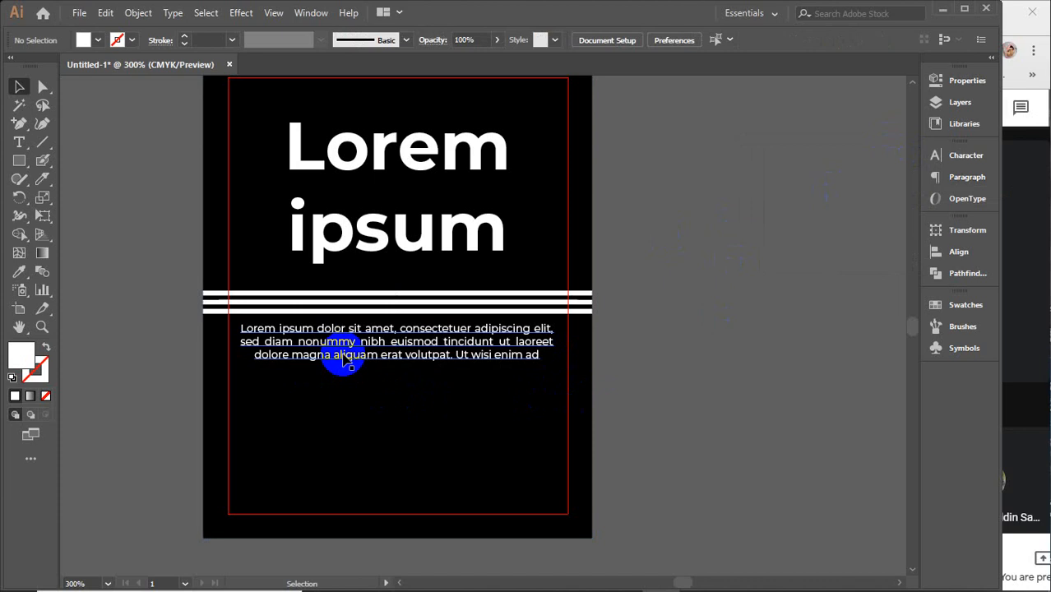
{"action": "left_click", "coordinate": [344, 355]}
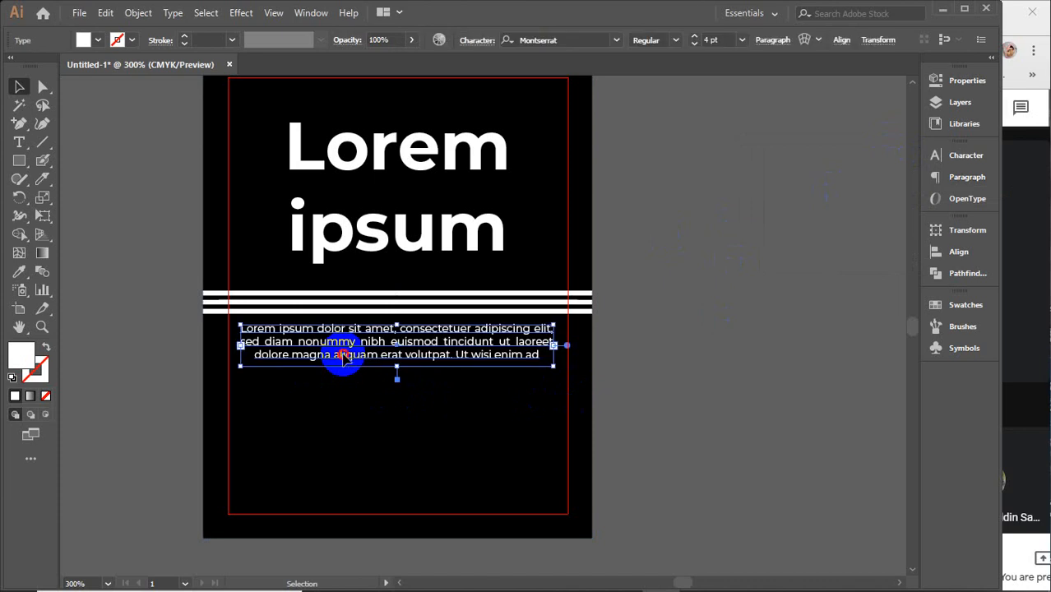
{"action": "left_click_drag", "start_coordinate": [344, 355], "coordinate": [345, 417]}
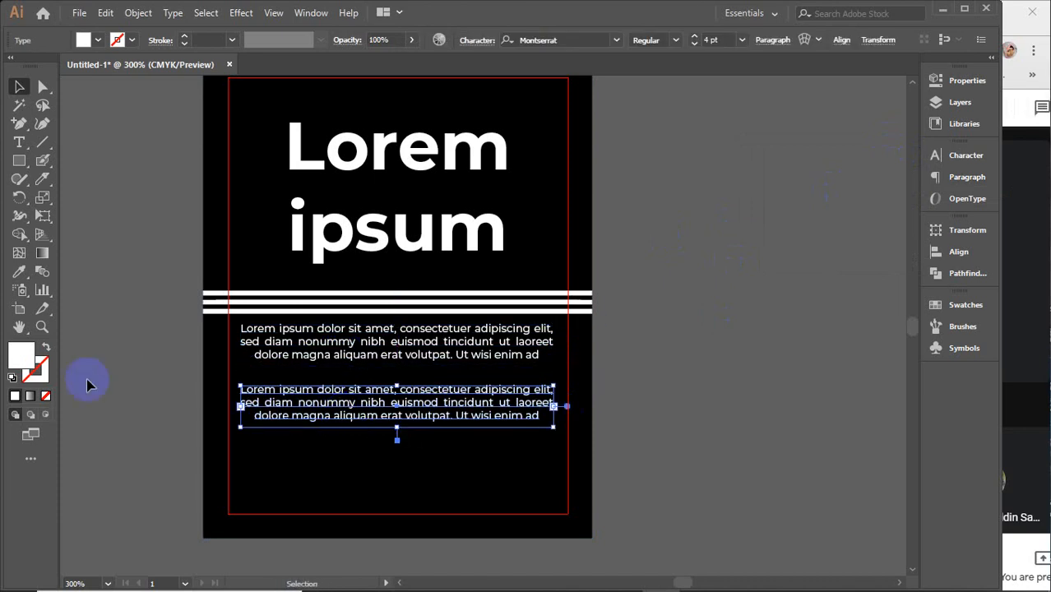
Replace the copied paragraph's text with "Net weight: 100mg" and shorten its text frame to a single line
{"action": "left_click", "coordinate": [20, 143]}
{"action": "left_click", "coordinate": [280, 387]}
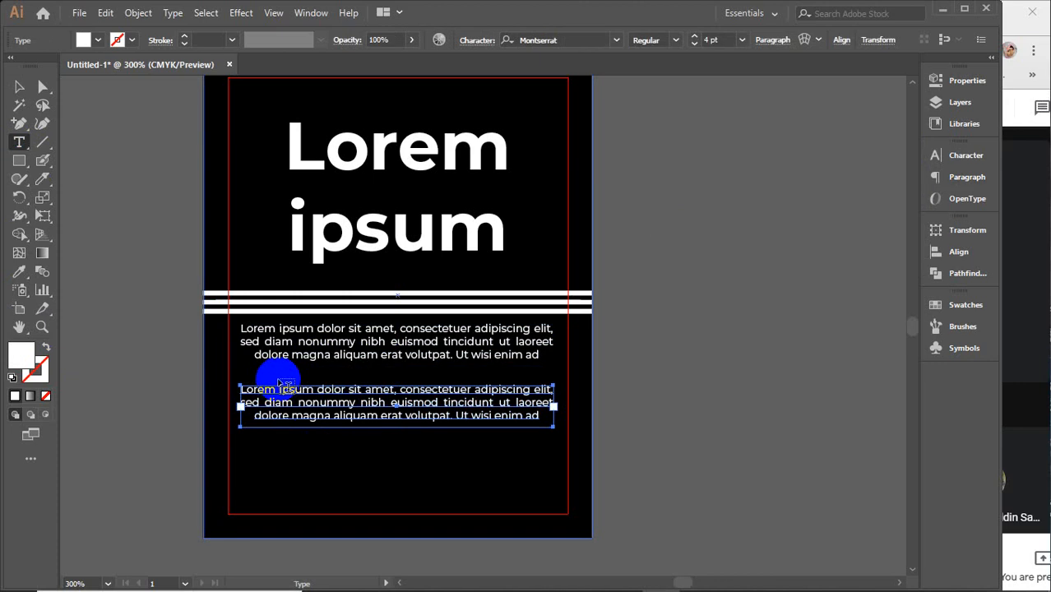
{"action": "left_click_drag", "start_coordinate": [540, 415], "coordinate": [235, 384]}
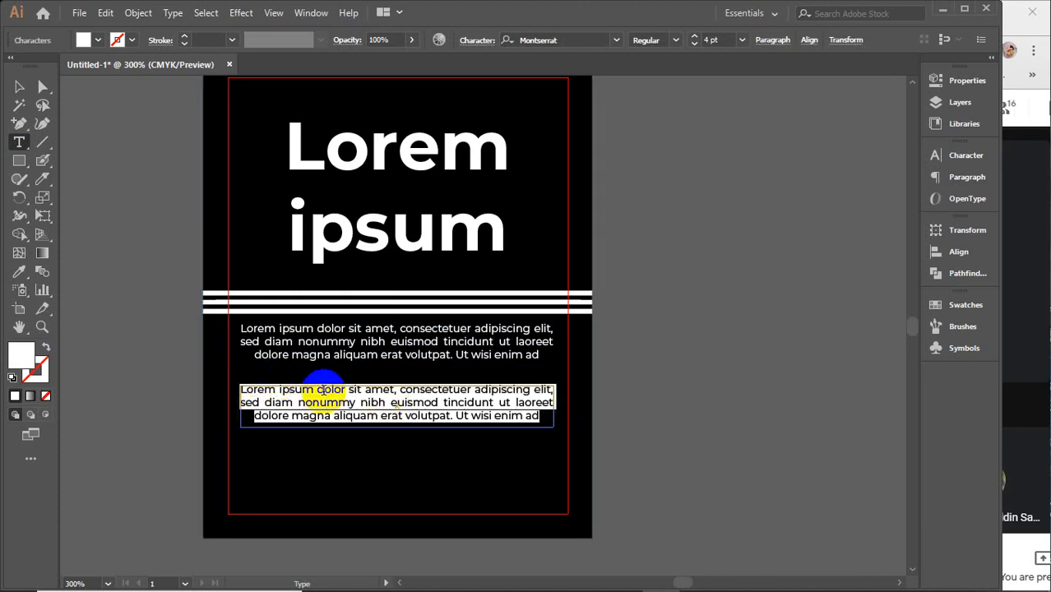
{"action": "type", "text": "Net weight: 1"}
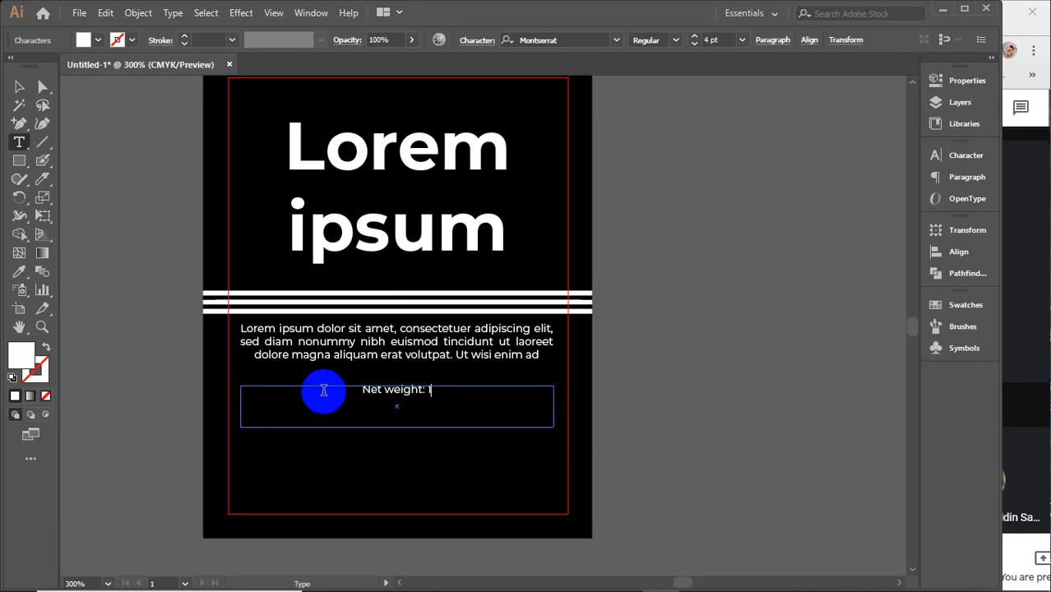
{"action": "type", "text": "00"}
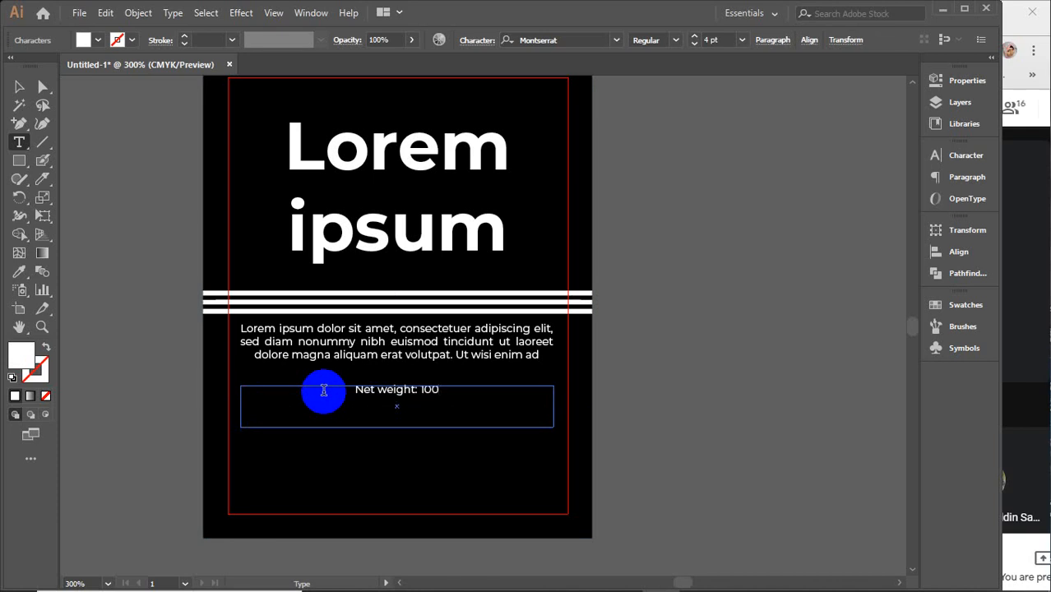
{"action": "type", "text": "mg"}
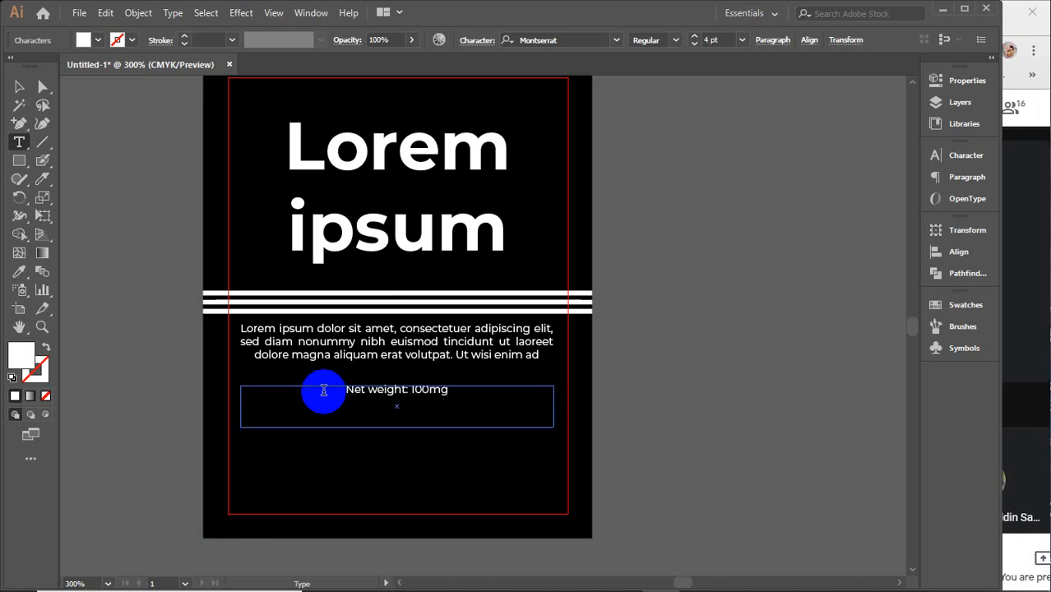
{"action": "left_click", "coordinate": [20, 88]}
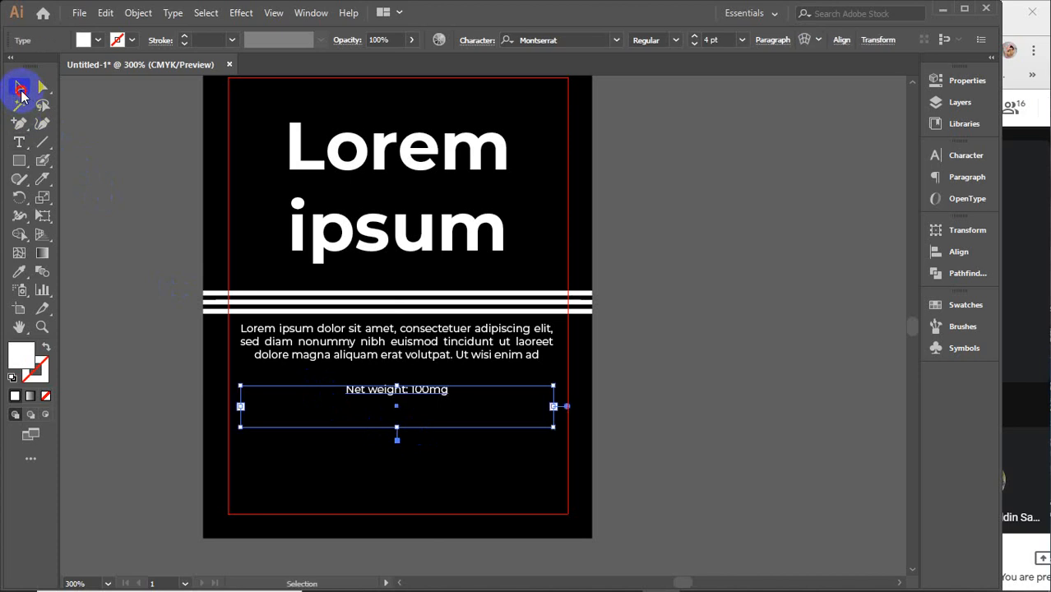
{"action": "left_click_drag", "start_coordinate": [397, 428], "coordinate": [396, 406]}
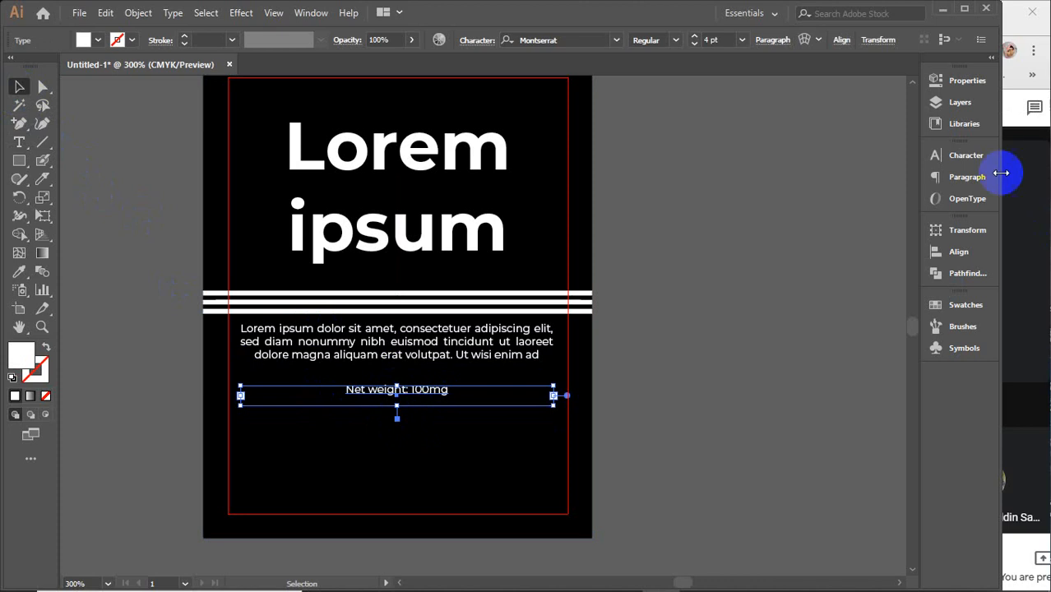
Set the net weight text to 6 pt with the Montserrat Bold style
{"action": "left_click", "coordinate": [962, 156]}
{"action": "left_click", "coordinate": [790, 218]}
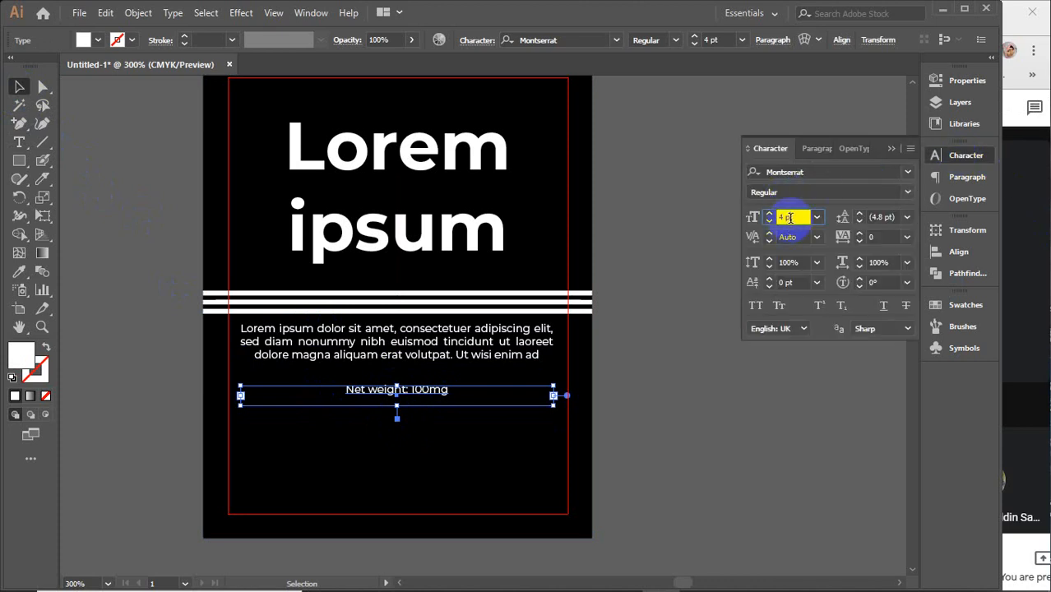
{"action": "key", "text": "Up"}
{"action": "key", "text": "Up"}
{"action": "key", "text": "Up"}
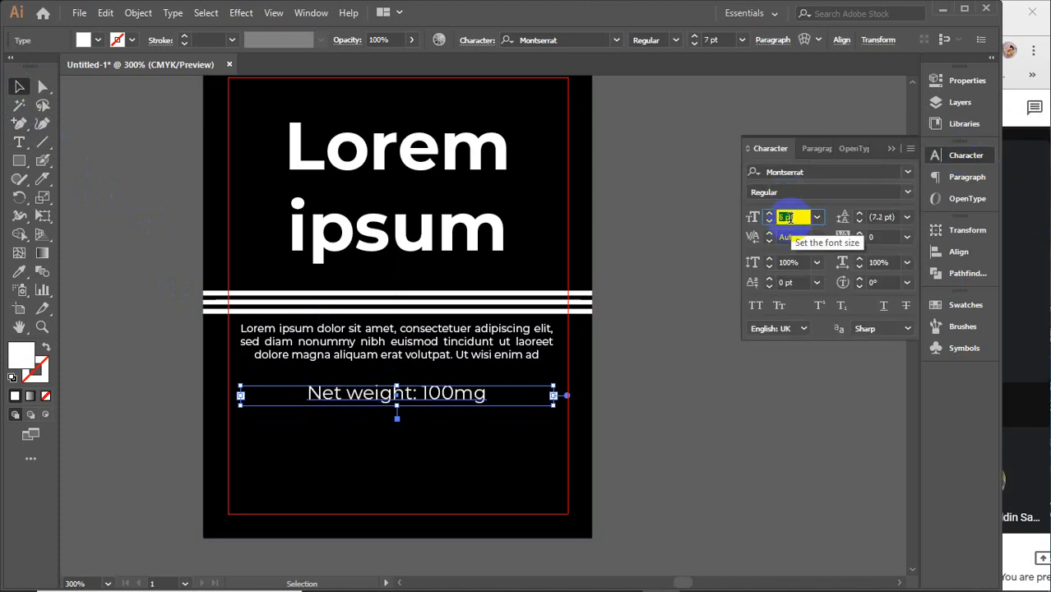
{"action": "left_click", "coordinate": [904, 192]}
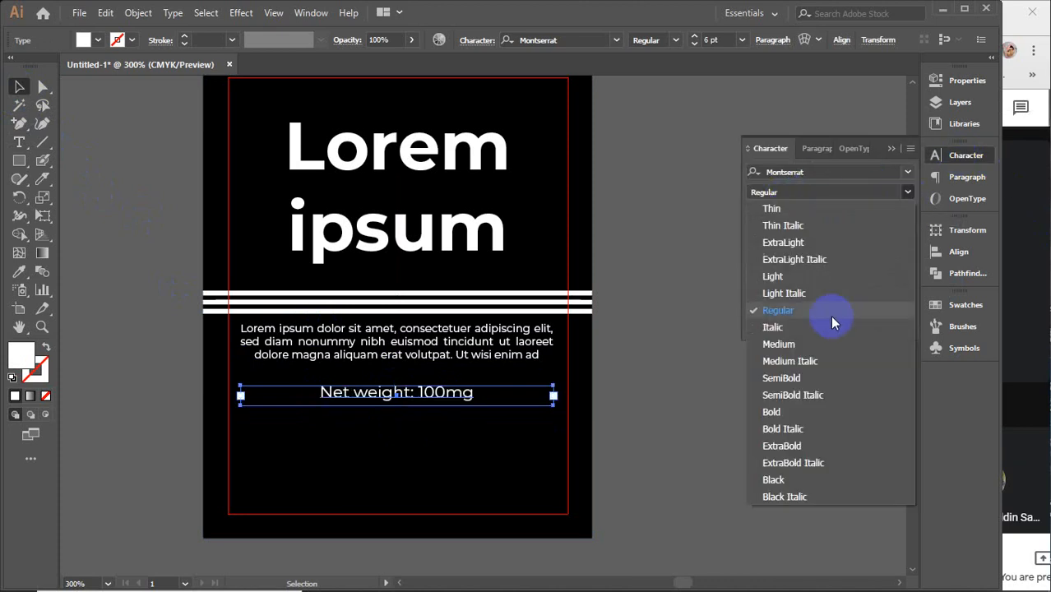
{"action": "left_click", "coordinate": [794, 412]}
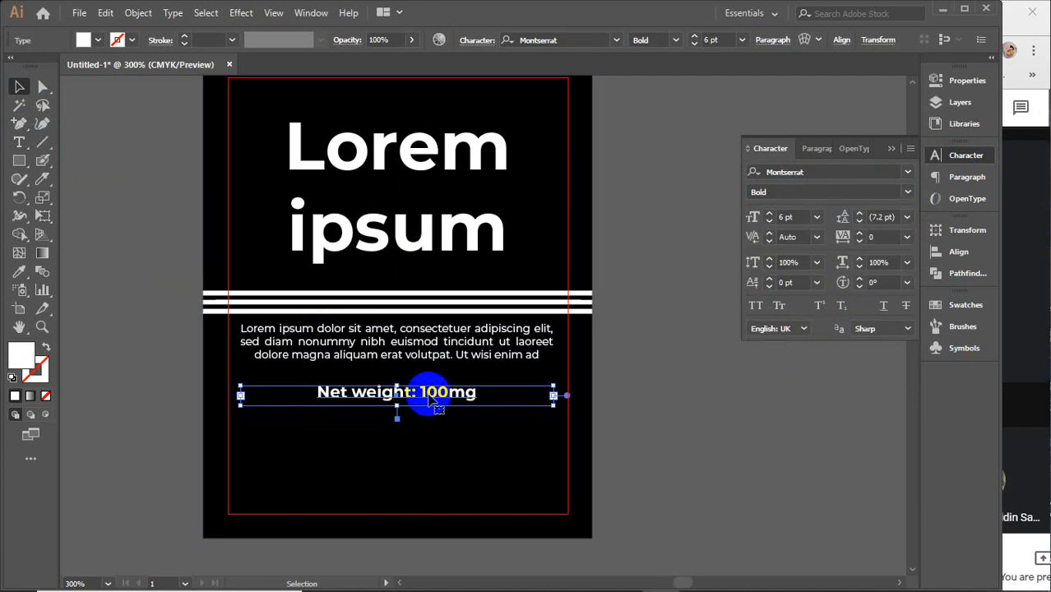
Copy the net weight text, delete its text frame and paste the line back as a standalone text object
{"action": "left_click", "coordinate": [18, 143]}
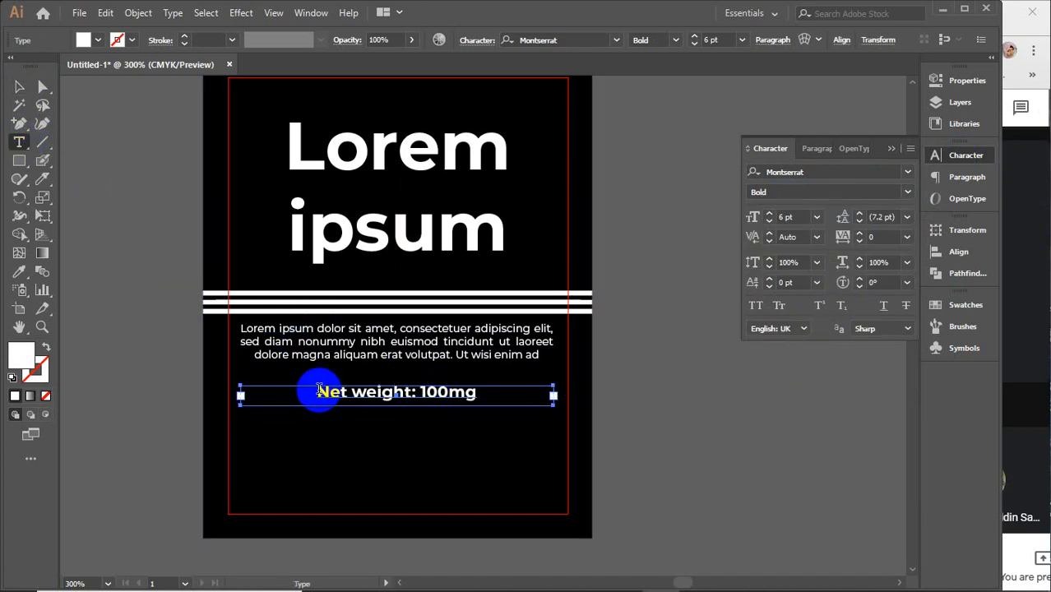
{"action": "left_click_drag", "start_coordinate": [319, 390], "coordinate": [522, 388]}
{"action": "key", "text": "ctrl+c"}
{"action": "key", "text": "BackSpace"}
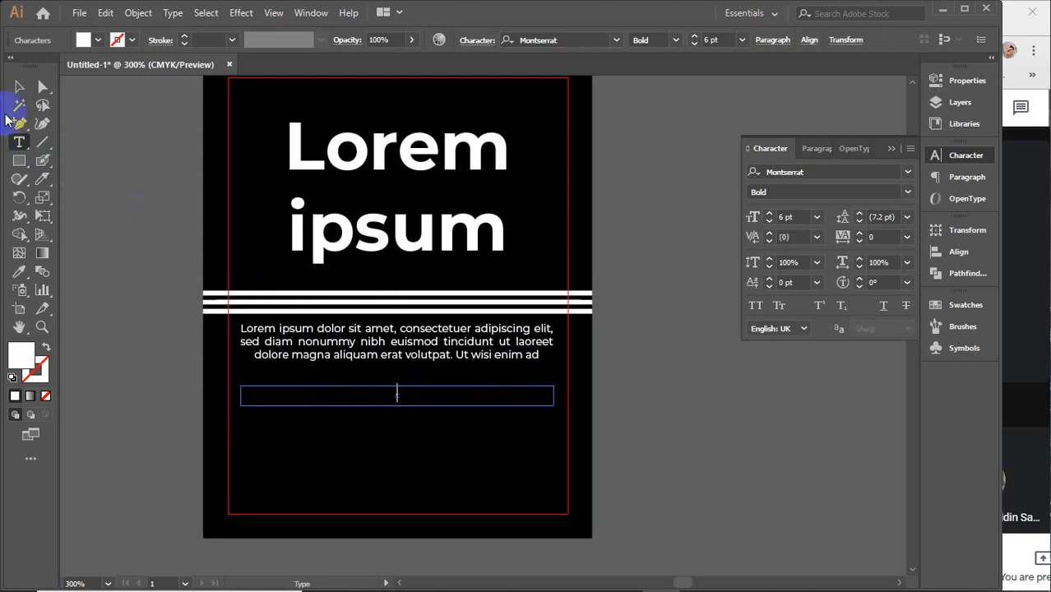
{"action": "left_click", "coordinate": [19, 88]}
{"action": "key", "text": "Delete"}
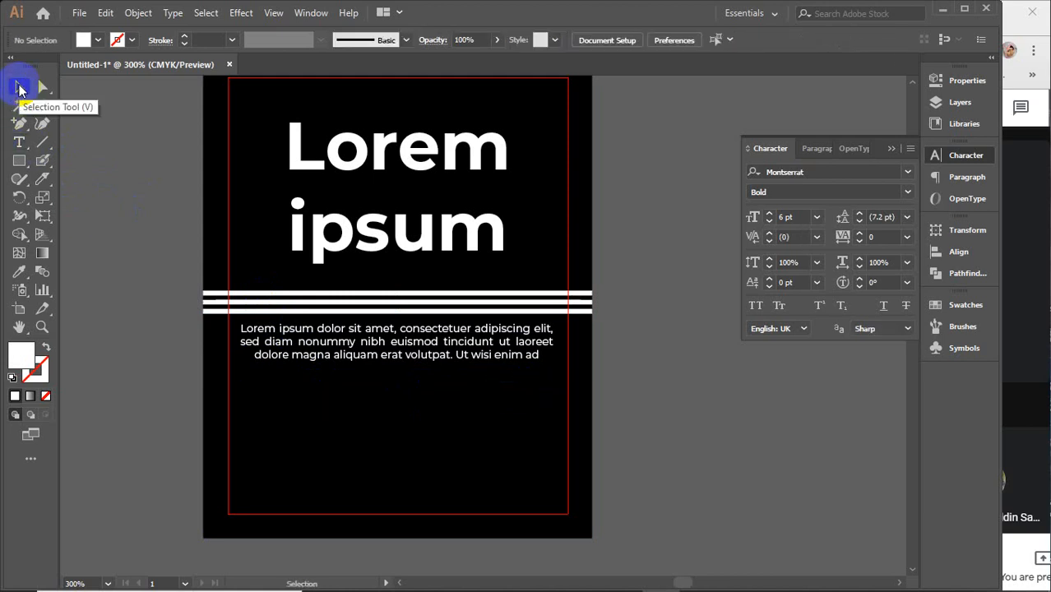
{"action": "key", "text": "ctrl+v"}
{"action": "left_click", "coordinate": [453, 330]}
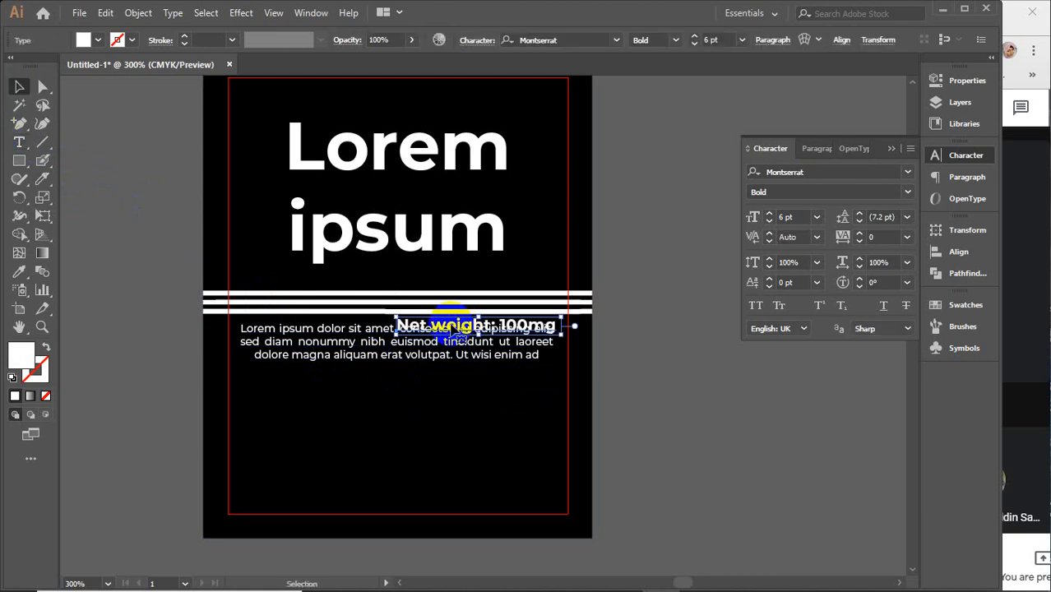
Move the net weight line to the lower edge of the margin guide, centering it horizontally on the black rectangle
{"action": "left_click_drag", "start_coordinate": [457, 333], "coordinate": [375, 488]}
{"action": "left_click_drag", "start_coordinate": [375, 535], "coordinate": [454, 463]}
{"action": "key", "text": "ctrl+z"}
{"action": "left_click_drag", "start_coordinate": [428, 549], "coordinate": [362, 429]}
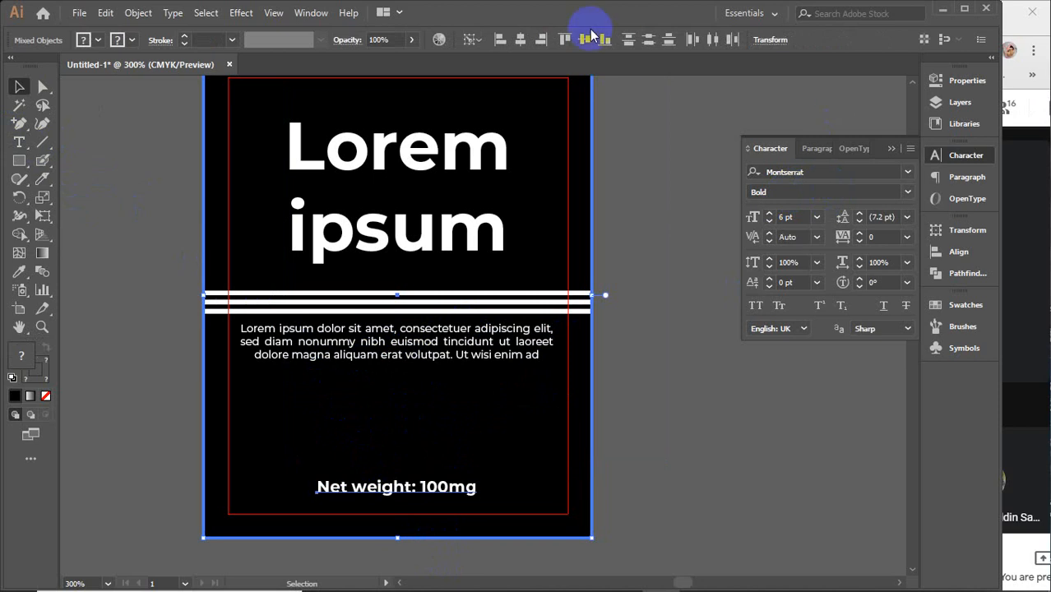
{"action": "left_click", "coordinate": [520, 40]}
{"action": "left_click", "coordinate": [654, 231]}
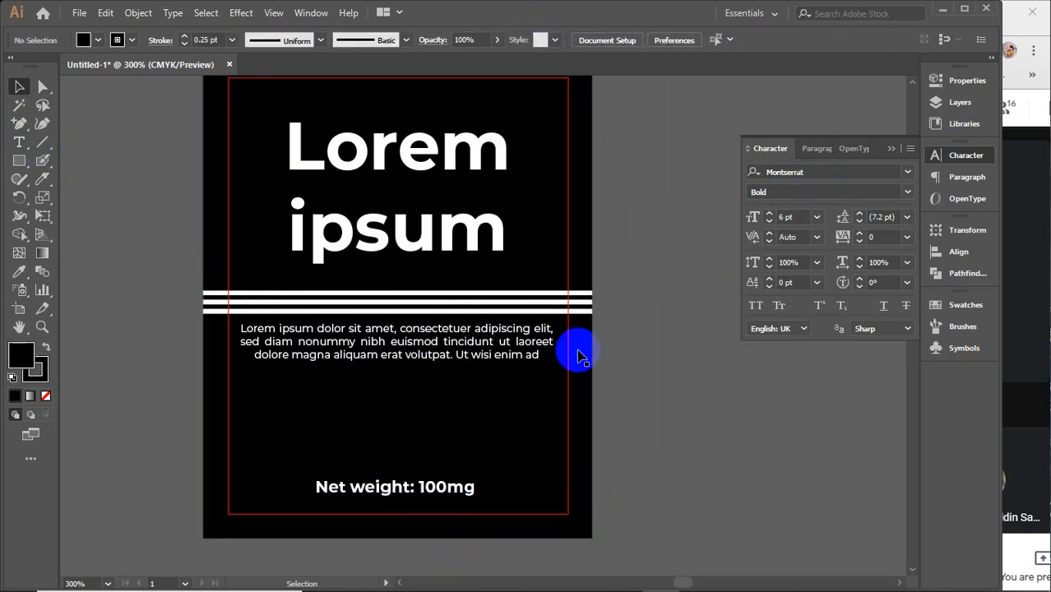
{"action": "left_click_drag", "start_coordinate": [382, 494], "coordinate": [383, 510]}
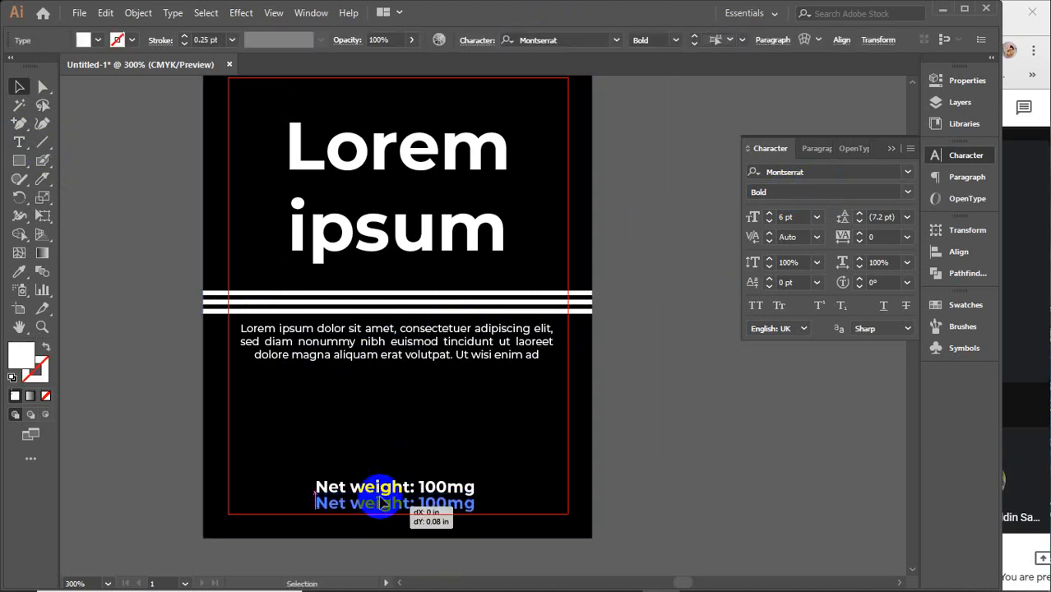
Duplicate the body paragraph above the net weight line and delete the copy's last line of text
{"action": "left_click_drag", "start_coordinate": [374, 362], "coordinate": [369, 454]}
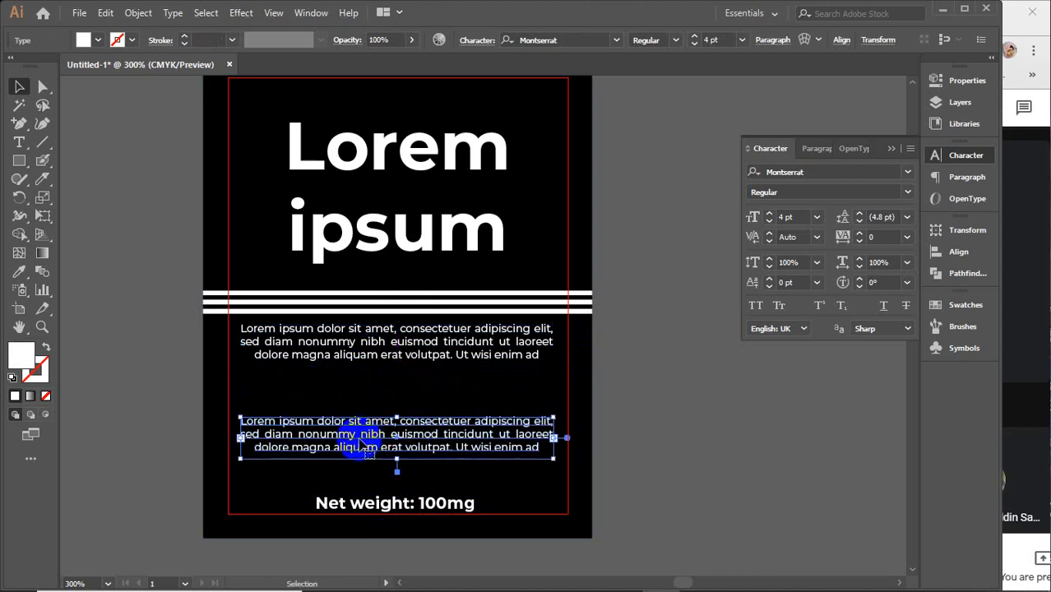
{"action": "left_click", "coordinate": [19, 141]}
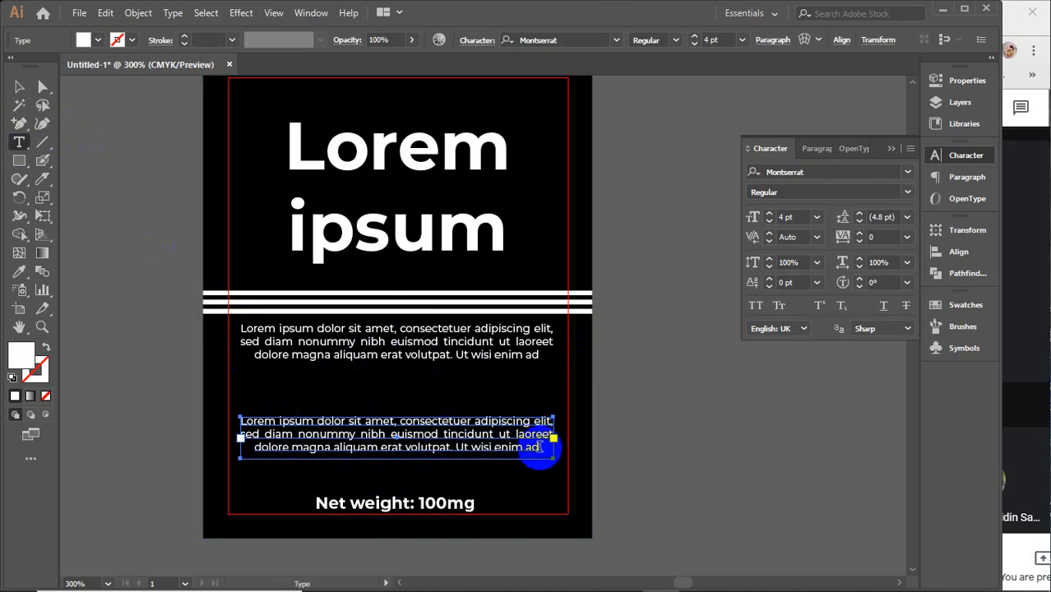
{"action": "left_click_drag", "start_coordinate": [540, 447], "coordinate": [198, 454]}
{"action": "key", "text": "BackSpace"}
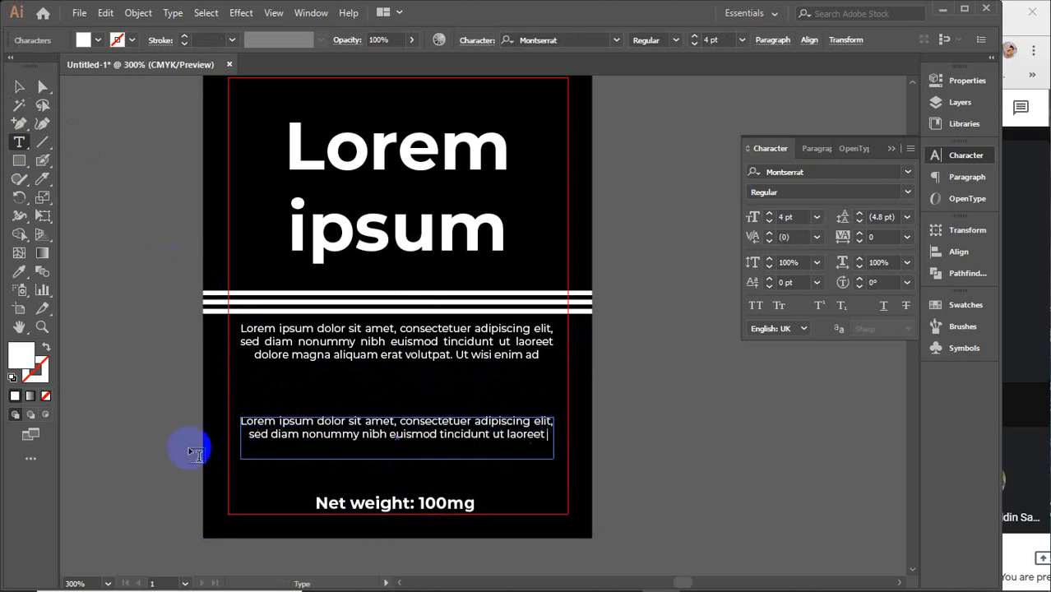
Add "int" to the end of the copied paragraph, fit its frame to two lines and place it just above the net weight
{"action": "left_click", "coordinate": [268, 425]}
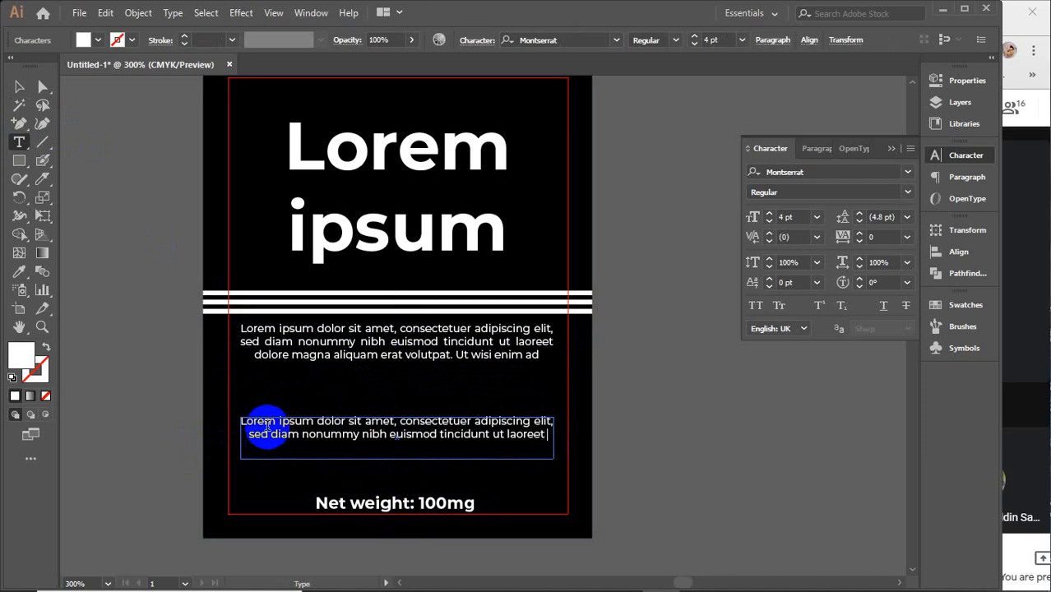
{"action": "type", "text": "in"}
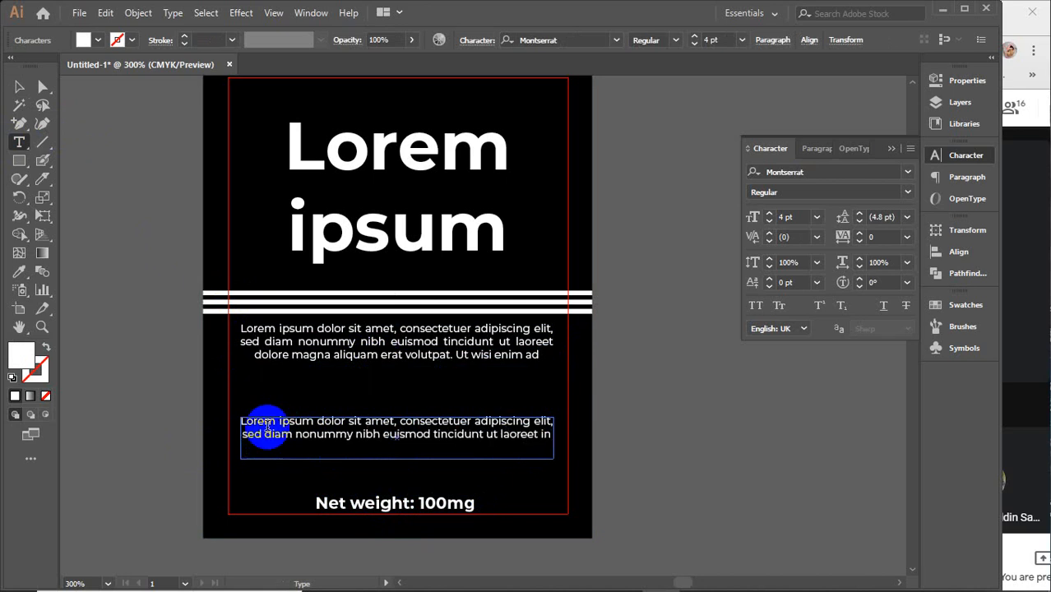
{"action": "type", "text": "t"}
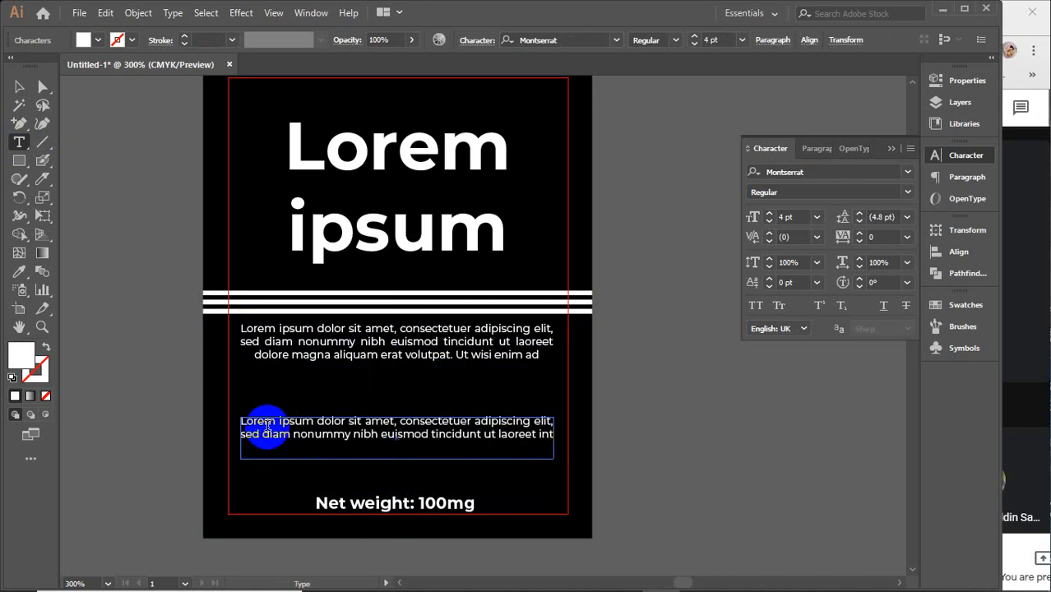
{"action": "left_click", "coordinate": [19, 86]}
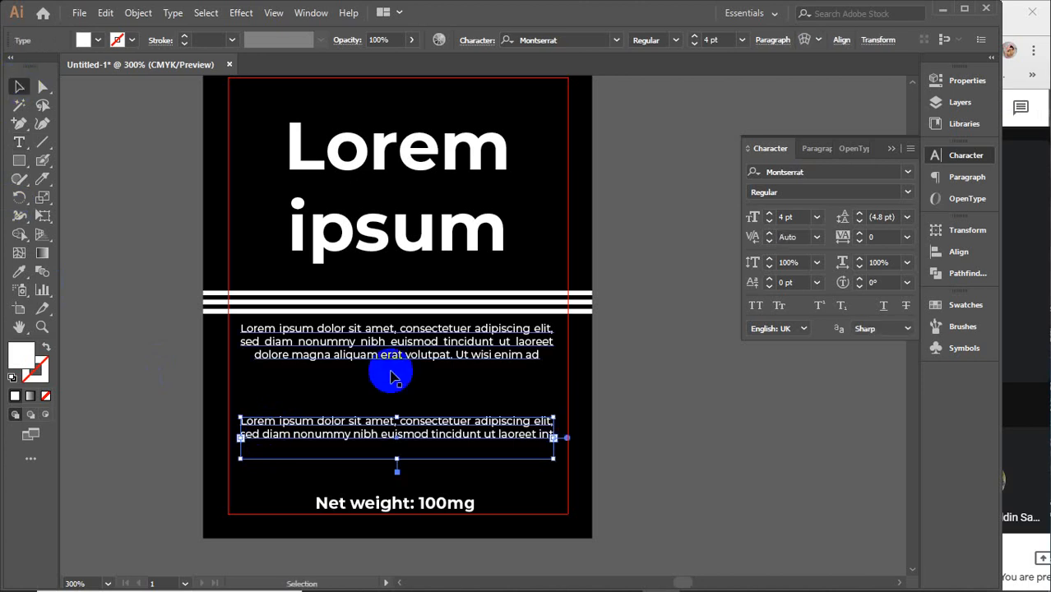
{"action": "mouse_move", "coordinate": [396, 458]}
{"action": "left_mouse_down"}
{"action": "mouse_move", "coordinate": [385, 436]}
{"action": "mouse_move", "coordinate": [384, 457]}
{"action": "left_mouse_up"}
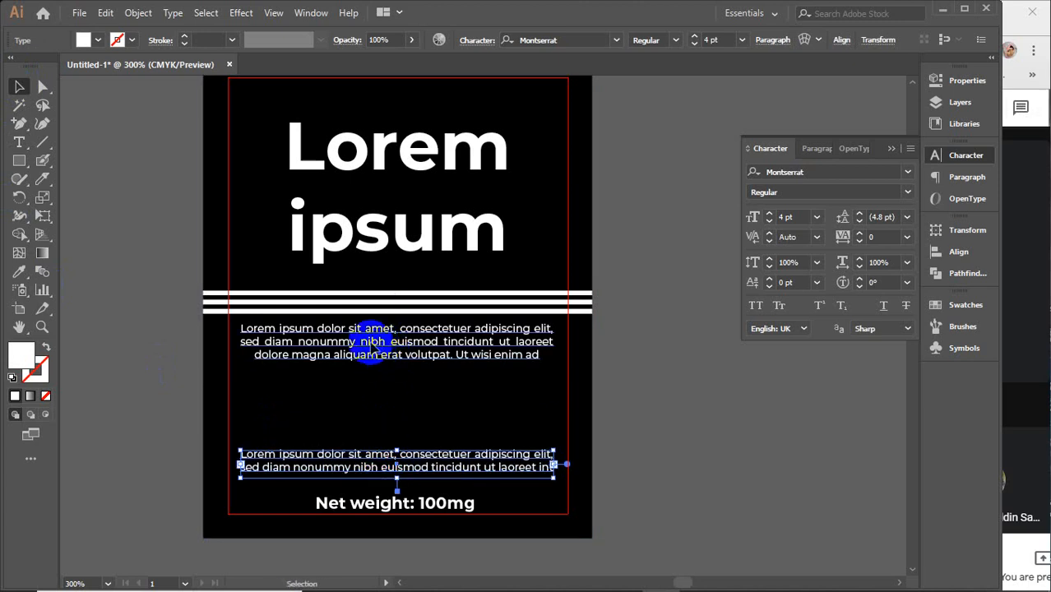
Reduce the font size of the paragraph directly below the stripes to 3 pt
{"action": "left_click", "coordinate": [385, 347]}
{"action": "left_click", "coordinate": [792, 217]}
{"action": "key", "text": "Down"}
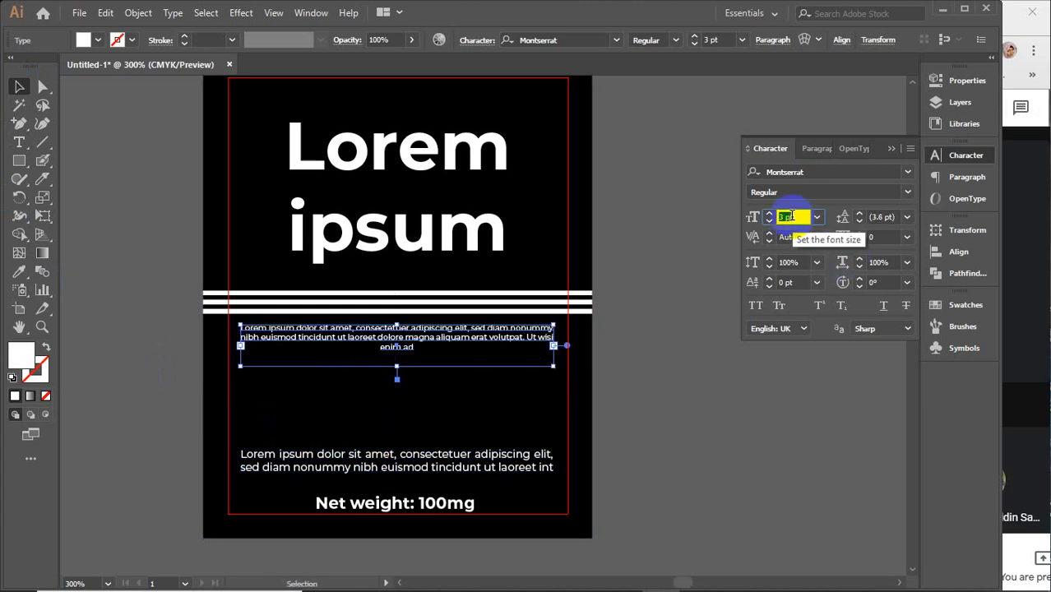
{"action": "left_click", "coordinate": [245, 274]}
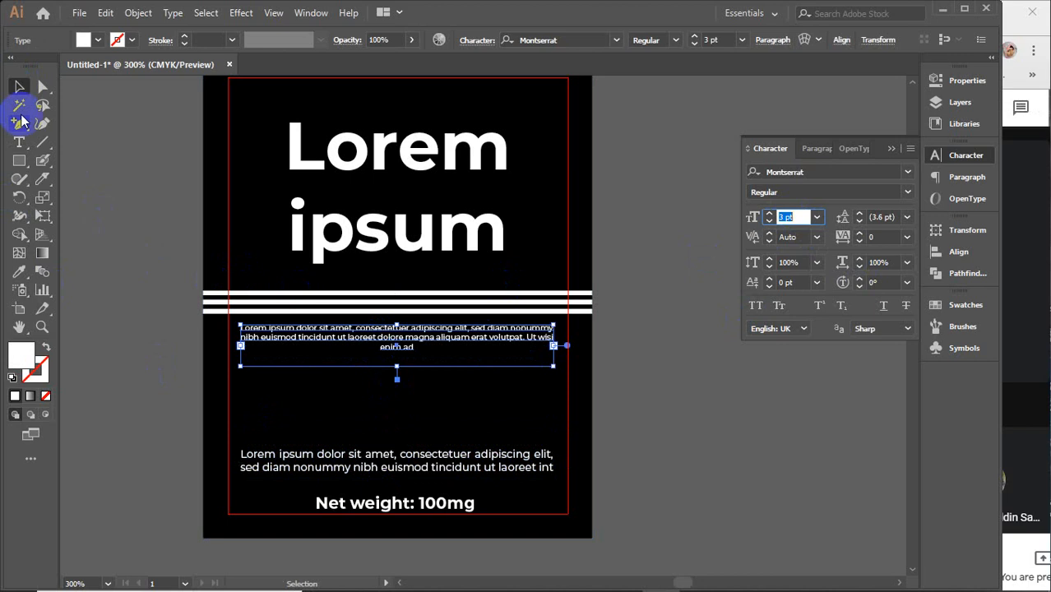
Copy the passage from "m nonummy" to "aliquam erat vo" in the paragraph below the stripes and paste it at the paragraph's end
{"action": "left_click", "coordinate": [19, 142]}
{"action": "left_click", "coordinate": [432, 335]}
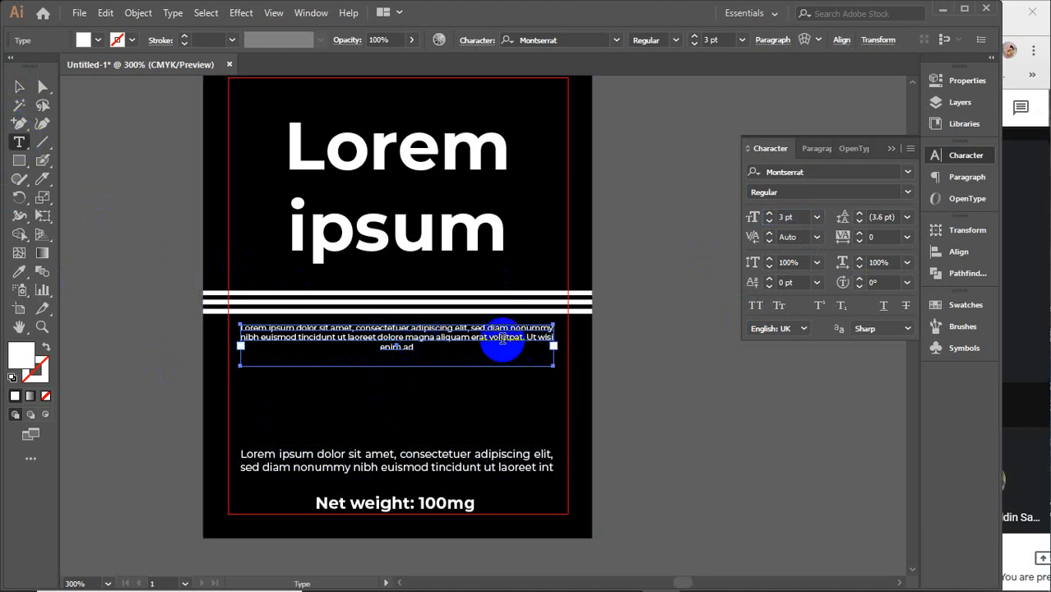
{"action": "mouse_move", "coordinate": [498, 338]}
{"action": "left_mouse_down"}
{"action": "mouse_move", "coordinate": [284, 332]}
{"action": "mouse_move", "coordinate": [503, 331]}
{"action": "left_mouse_up"}
{"action": "key", "text": "BackSpace"}
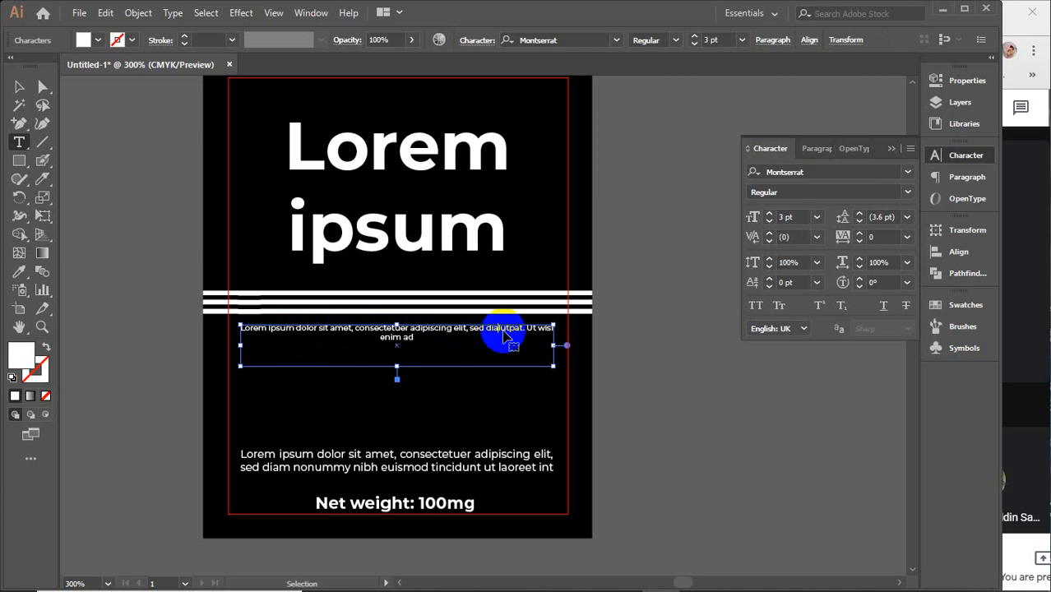
{"action": "key", "text": "ctrl+z"}
{"action": "key", "text": "ctrl+c"}
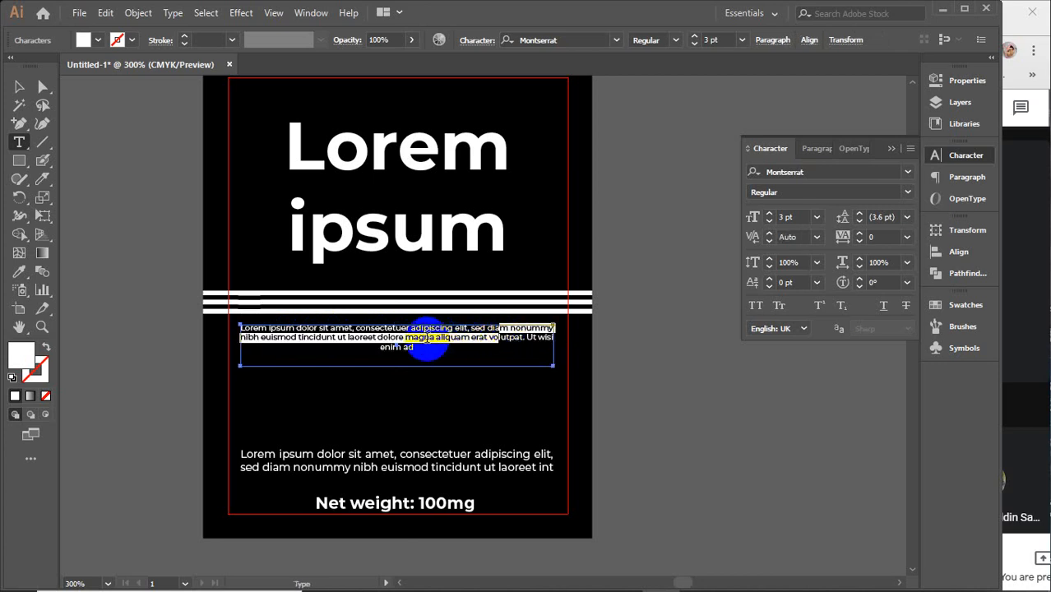
{"action": "left_click", "coordinate": [413, 347]}
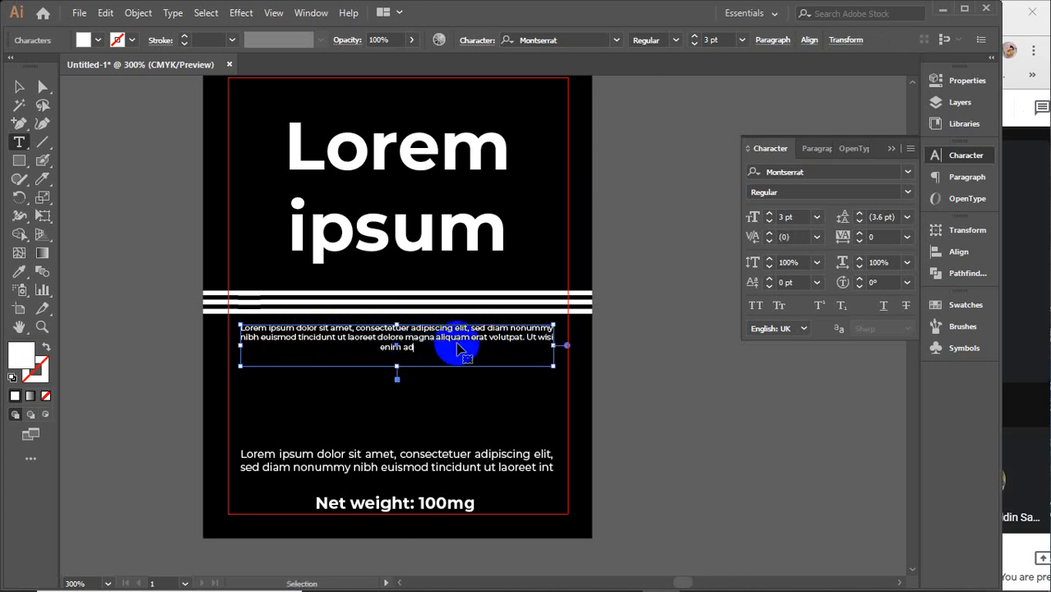
{"action": "key", "text": "ctrl+v"}
Replace the trailing "aliquam erat vo" with another copy of the passage and add "g" to fill the fourth line, then deselect the paragraph
{"action": "left_click_drag", "start_coordinate": [440, 355], "coordinate": [366, 359]}
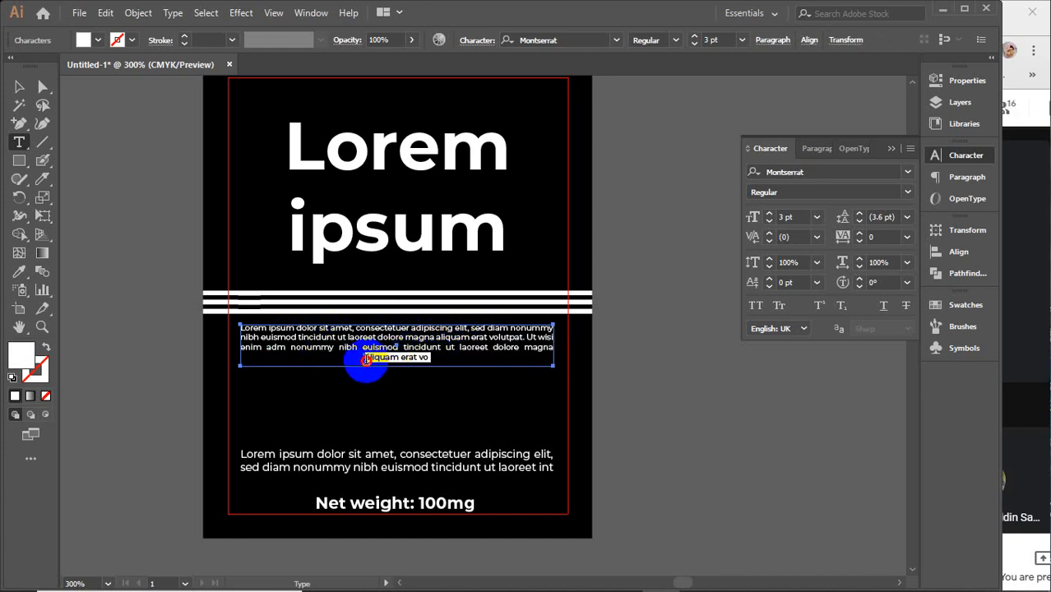
{"action": "key", "text": "BackSpace"}
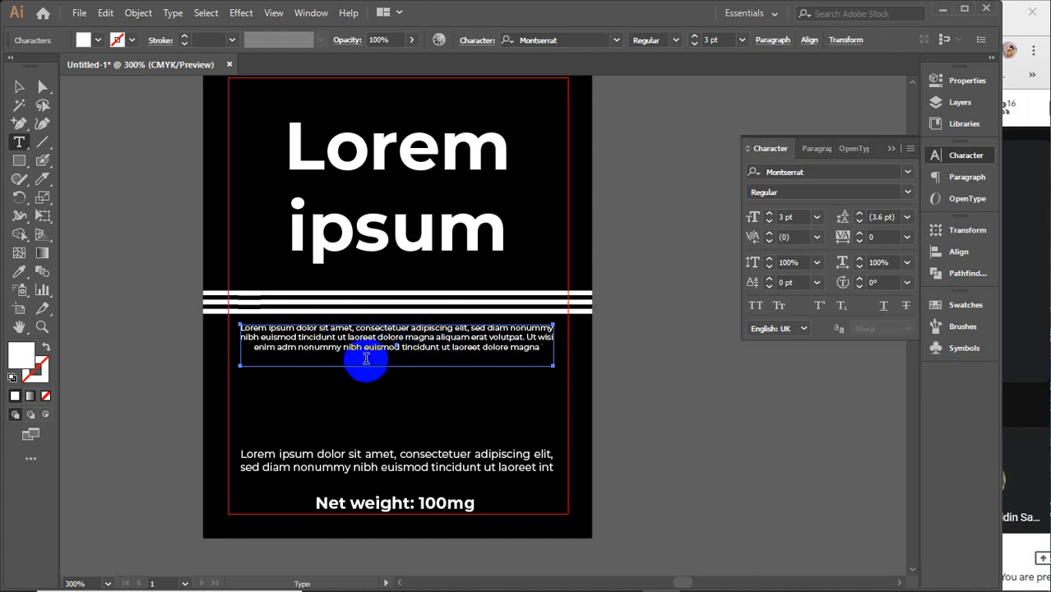
{"action": "key", "text": "ctrl+v"}
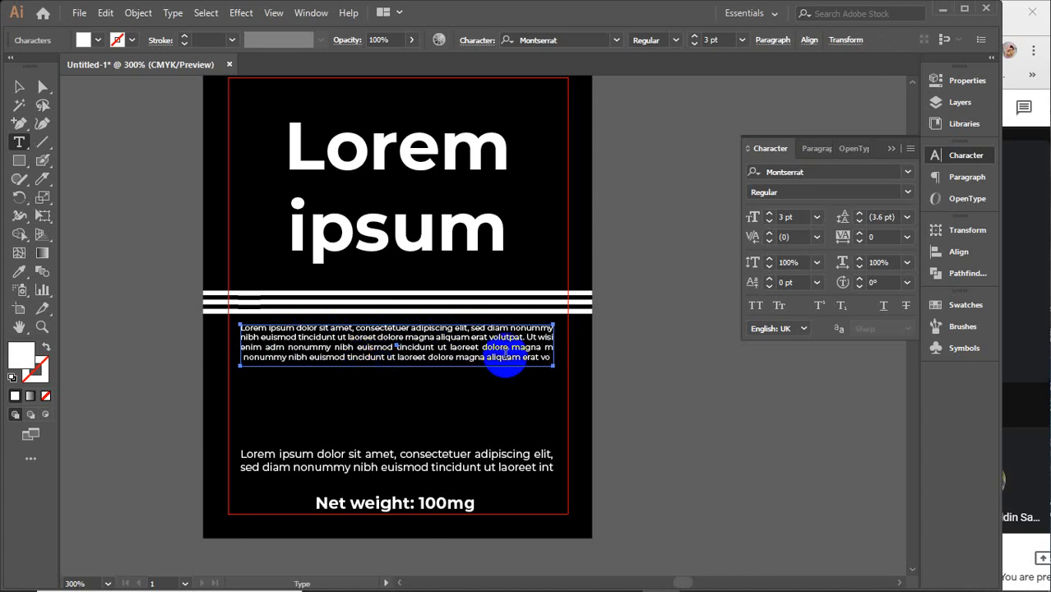
{"action": "type", "text": "g"}
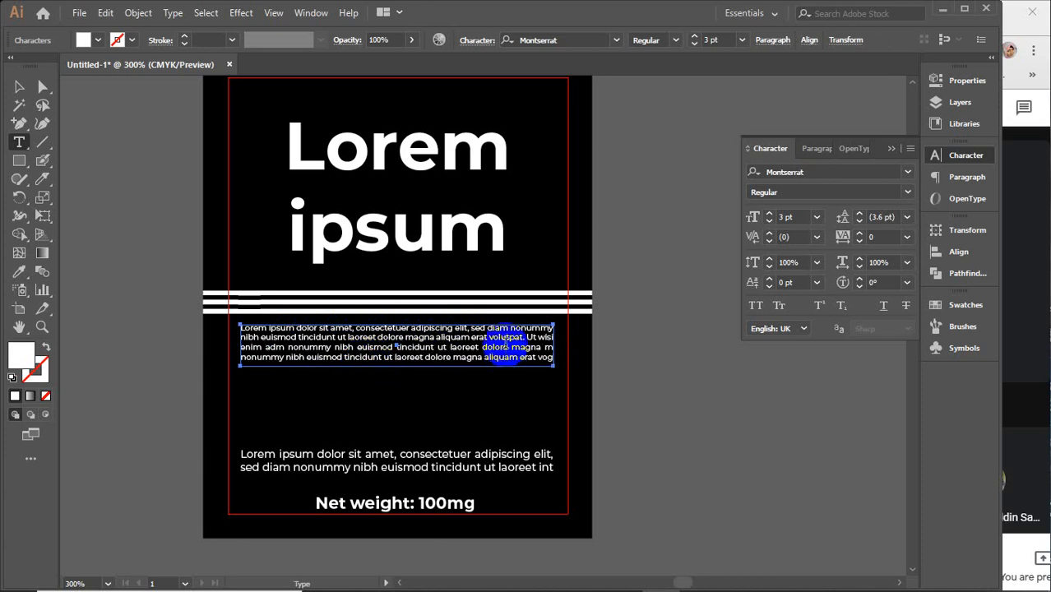
{"action": "left_click", "coordinate": [18, 86]}
{"action": "left_click", "coordinate": [657, 301]}
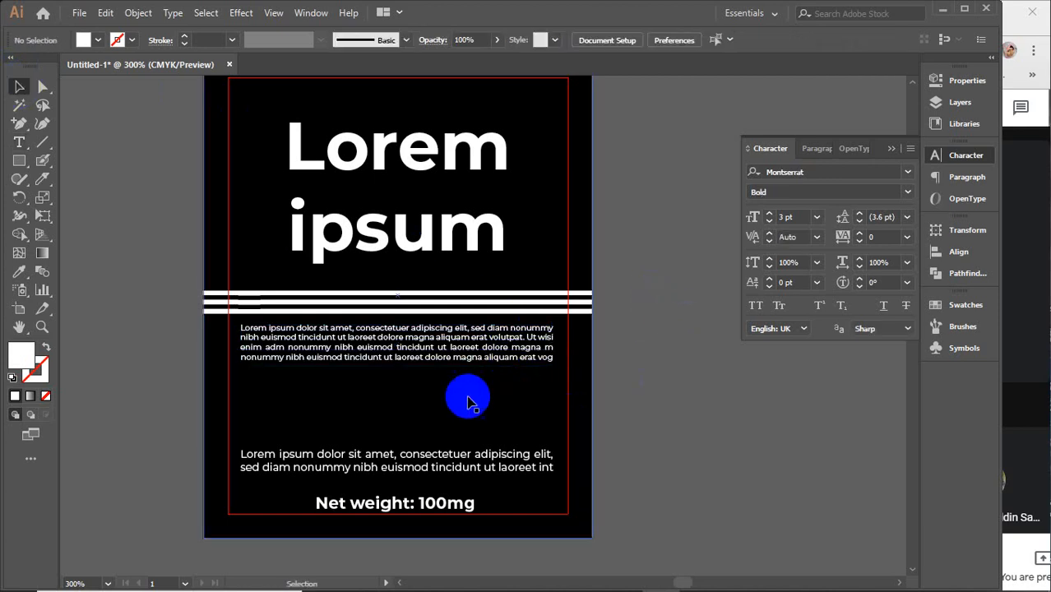
Switch to Chrome and search Google Images for "medicine png"
{"action": "mouse_move", "coordinate": [511, 589]}
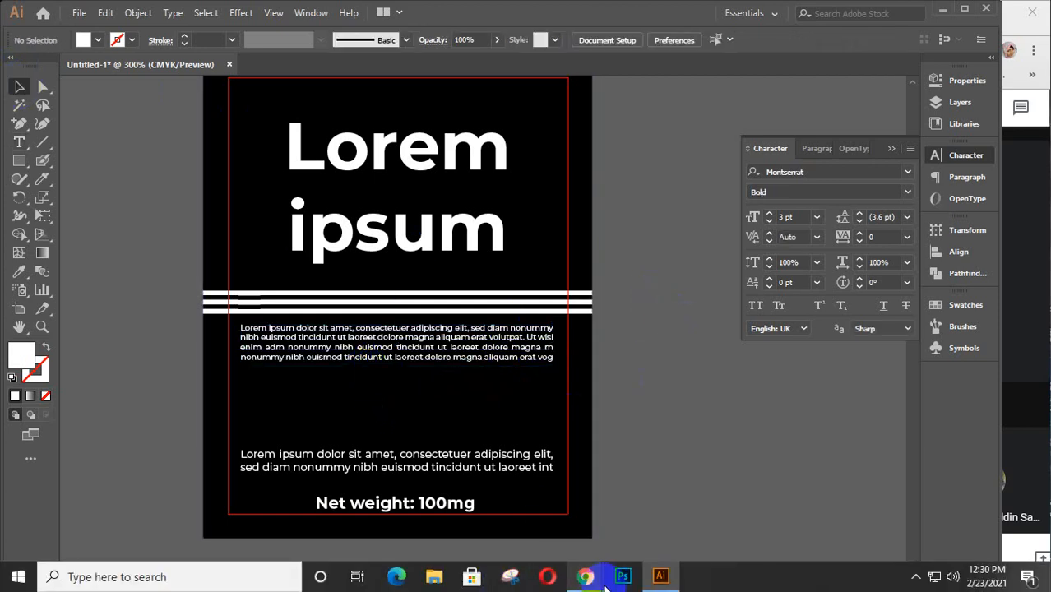
{"action": "mouse_move", "coordinate": [589, 580]}
{"action": "left_click", "coordinate": [571, 525]}
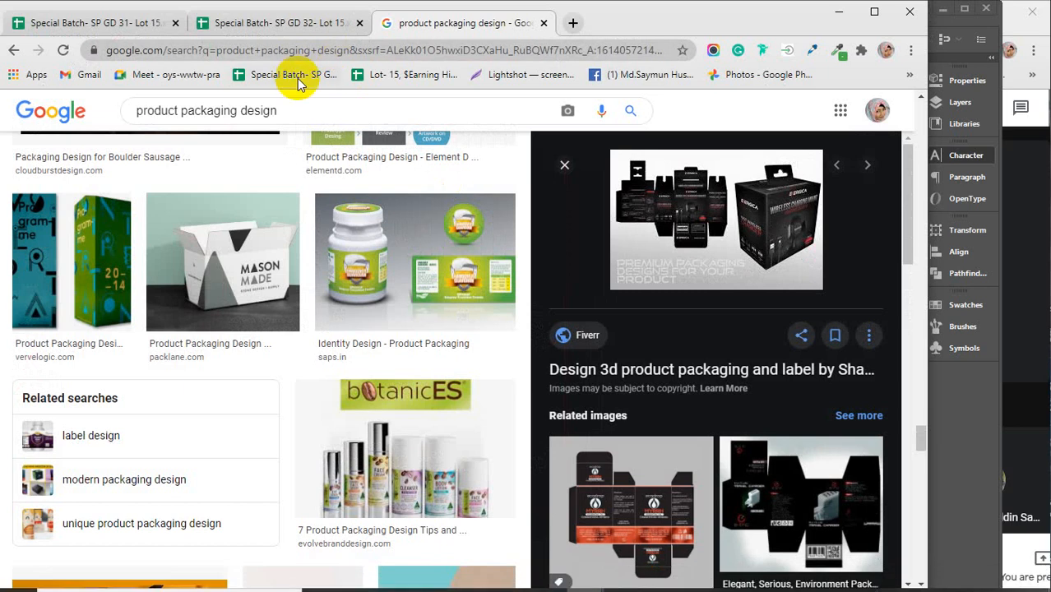
{"action": "left_click_drag", "start_coordinate": [318, 116], "coordinate": [131, 119]}
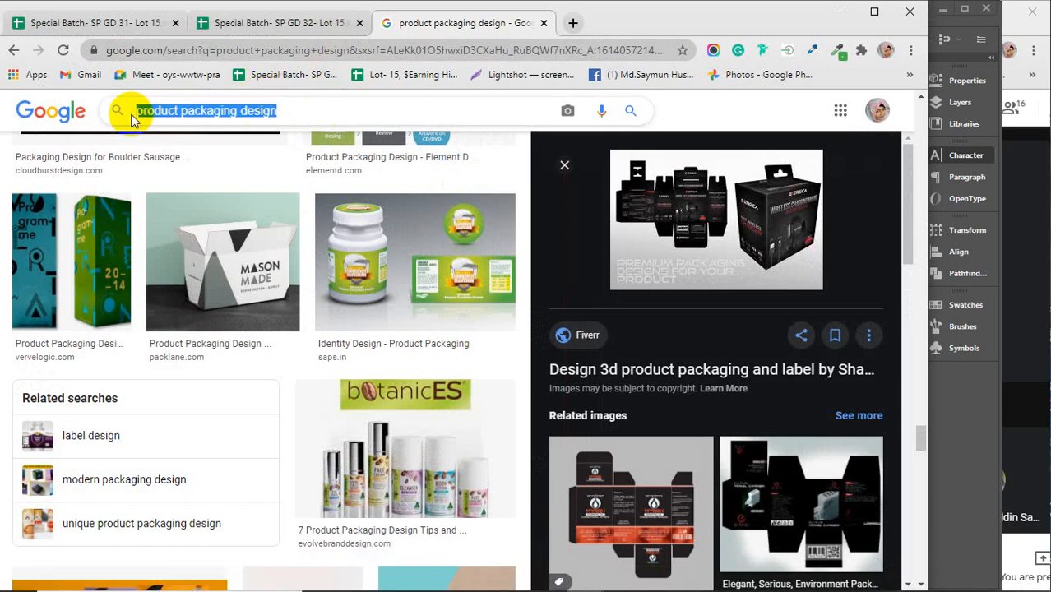
{"action": "type", "text": "medic"}
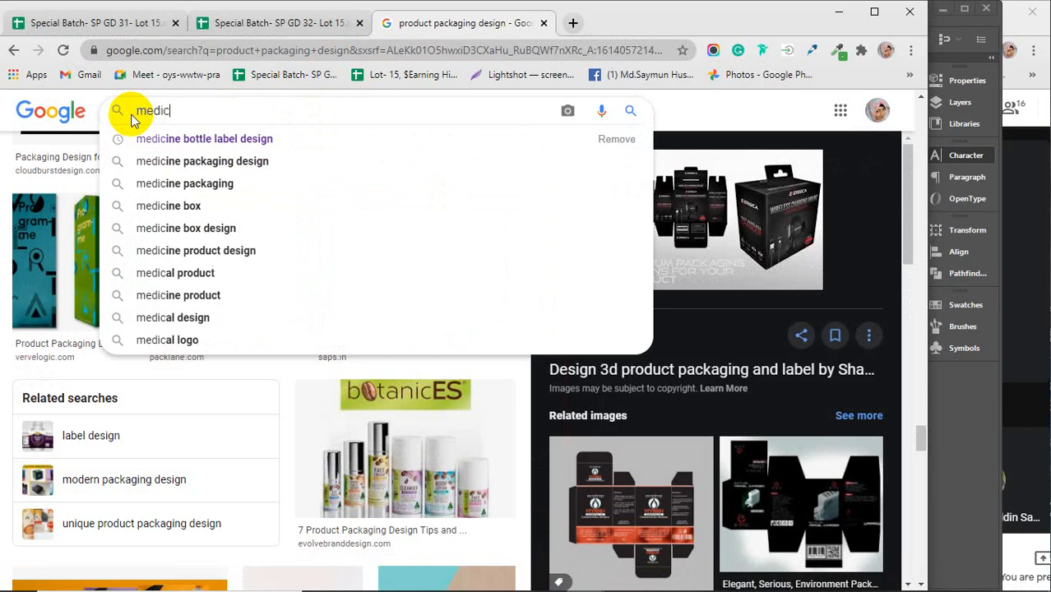
{"action": "type", "text": "ine"}
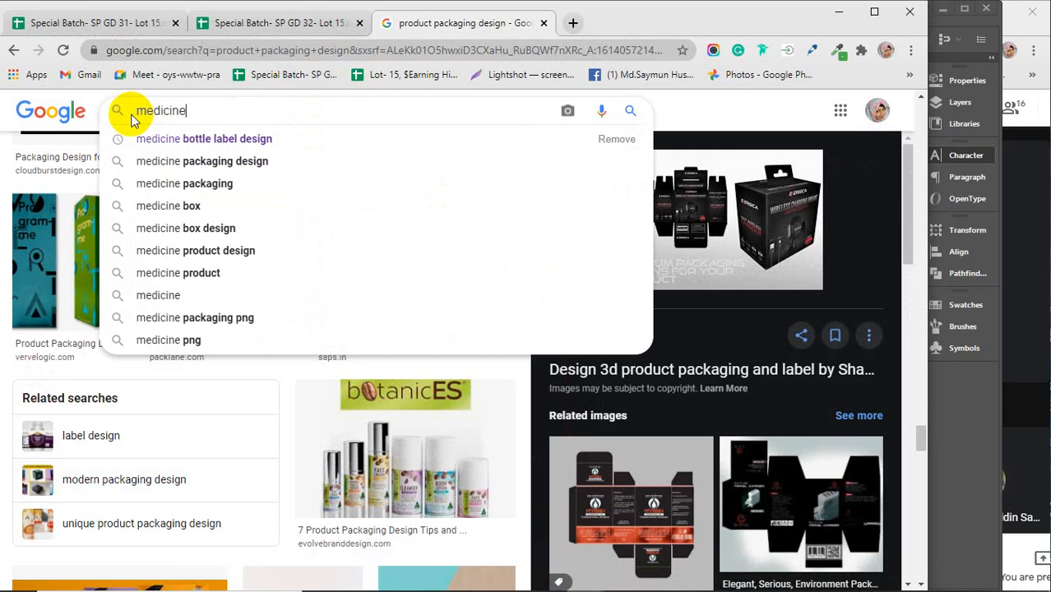
{"action": "type", "text": " pn"}
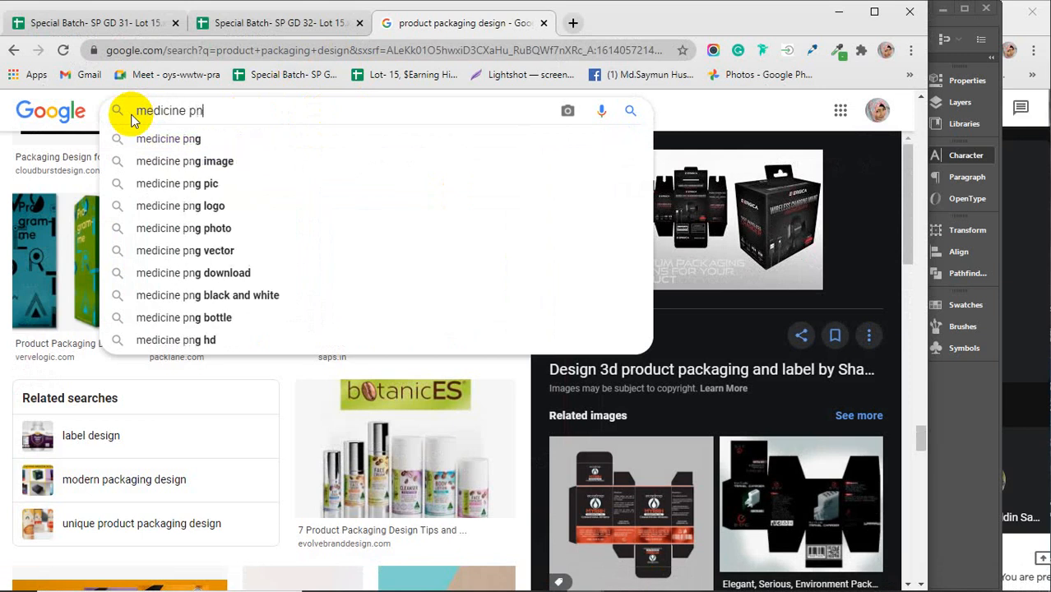
{"action": "key", "text": "Return"}
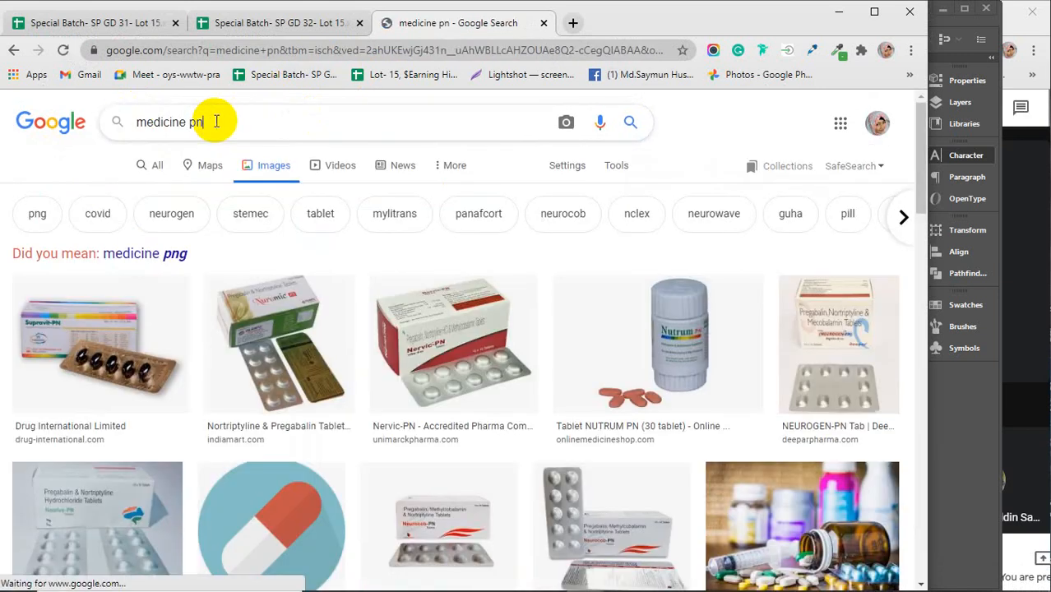
{"action": "left_click", "coordinate": [216, 121]}
{"action": "type", "text": "g"}
{"action": "key", "text": "Return"}
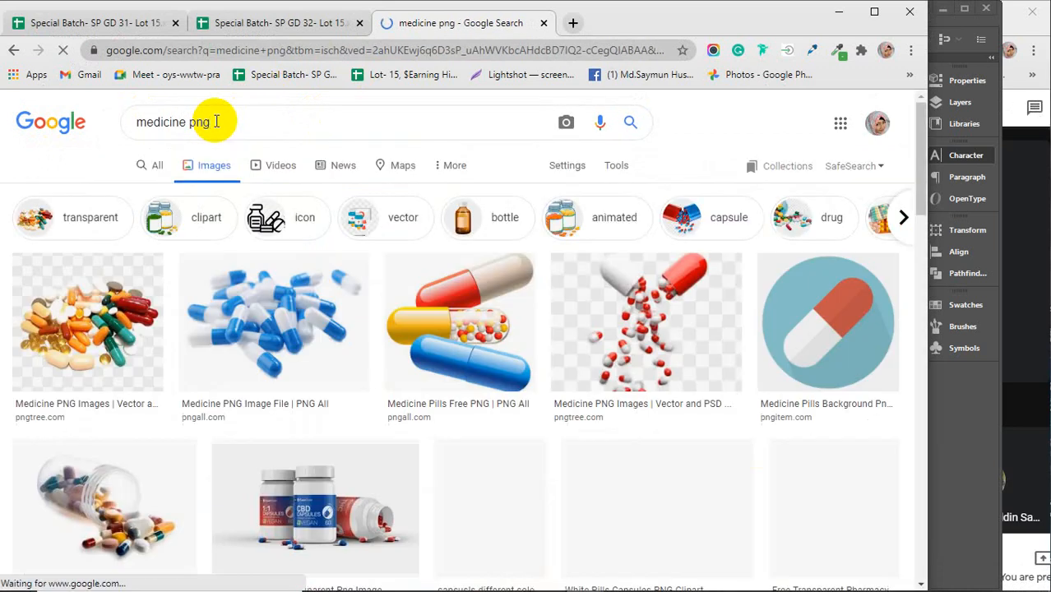
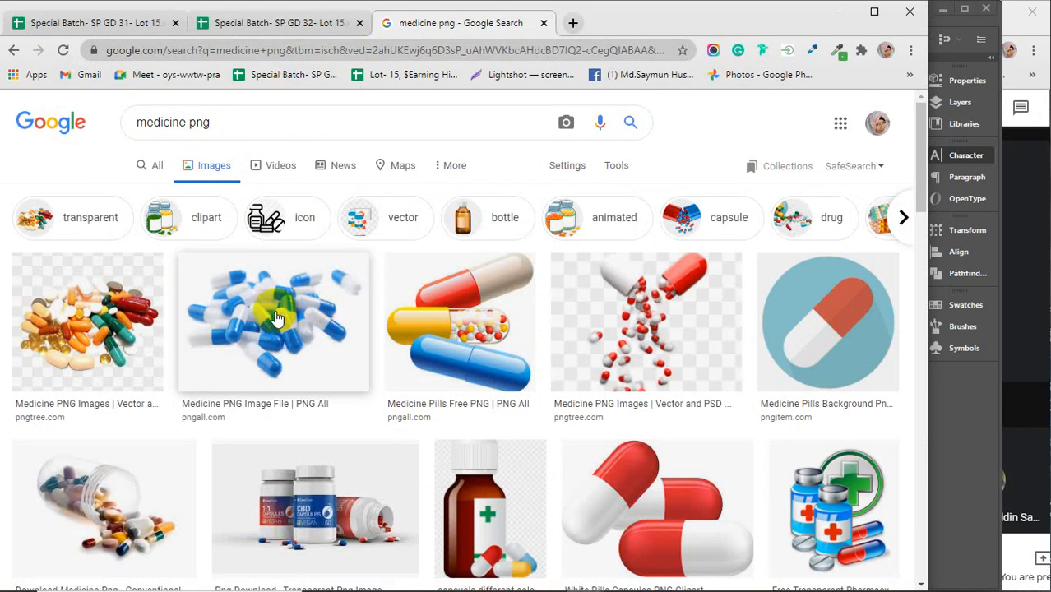
Browse the image results for a suitable medicine picture, previewing the pngegg medicine capsules image and its related images
{"action": "scroll", "coordinate": [277, 317], "scroll_direction": "down", "scroll_amount": 4}
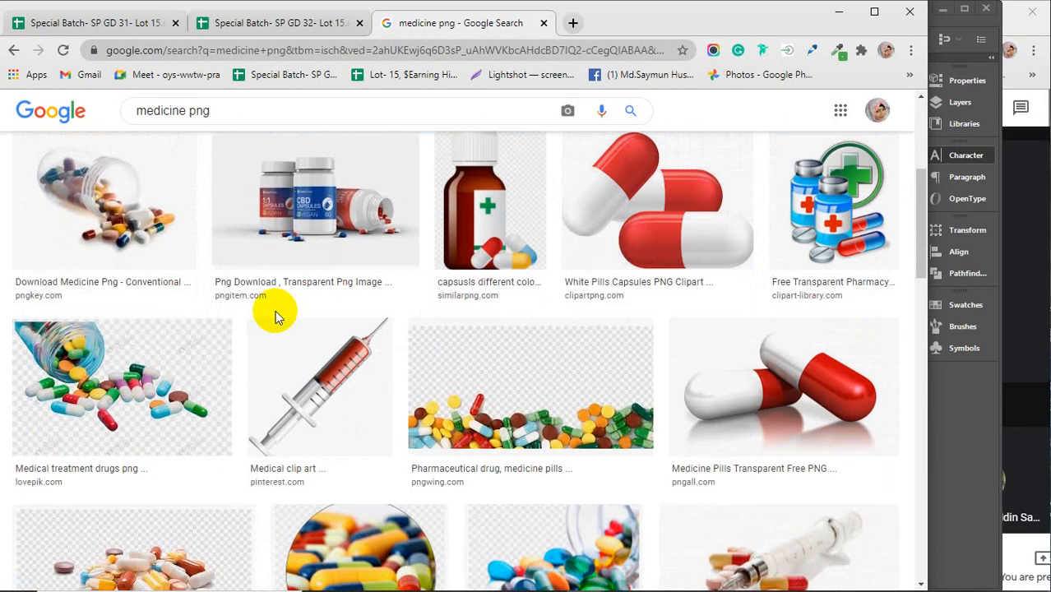
{"action": "scroll", "coordinate": [277, 318], "scroll_direction": "down", "scroll_amount": 2}
{"action": "scroll", "coordinate": [277, 317], "scroll_direction": "down", "scroll_amount": 3}
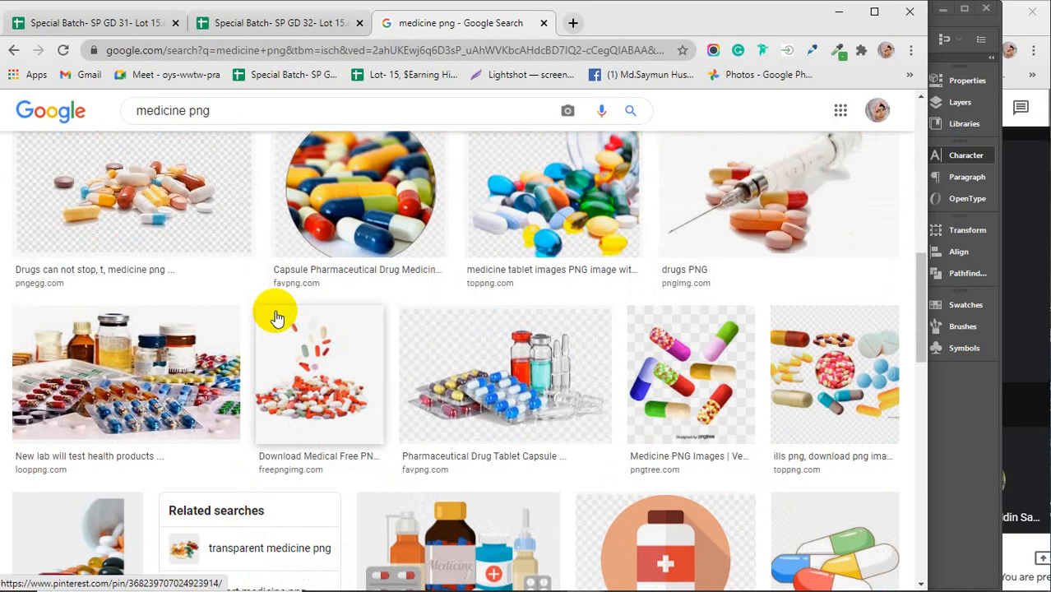
{"action": "scroll", "coordinate": [277, 317], "scroll_direction": "down", "scroll_amount": 3}
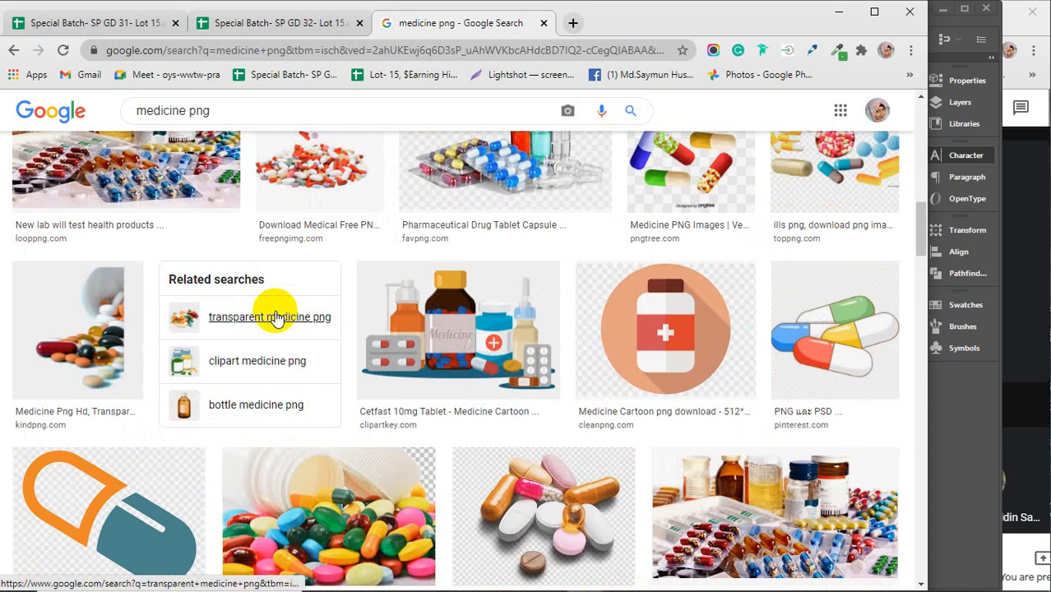
{"action": "scroll", "coordinate": [278, 318], "scroll_direction": "down", "scroll_amount": 2}
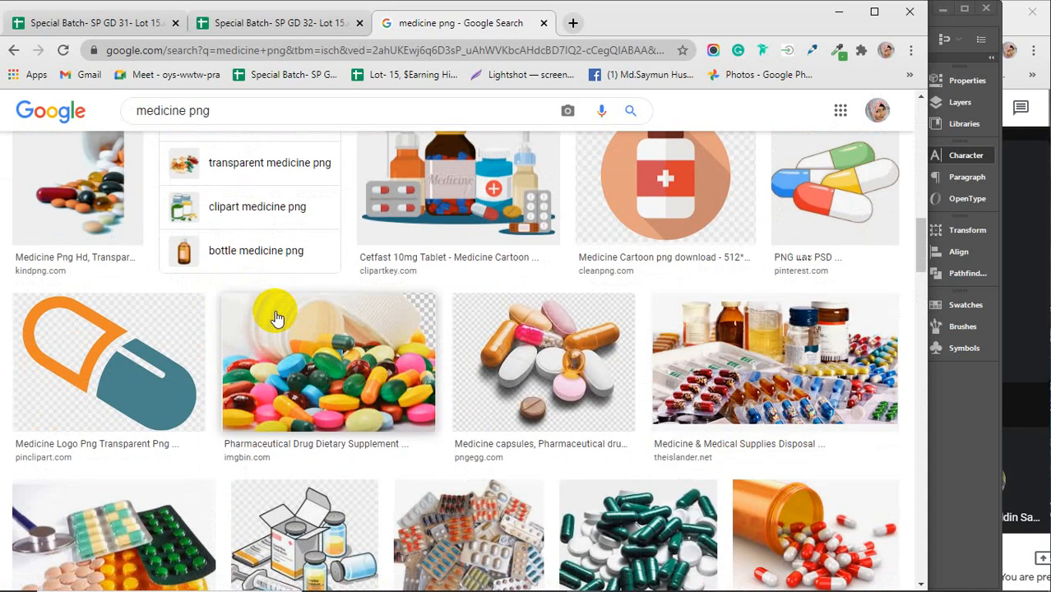
{"action": "left_click", "coordinate": [503, 342]}
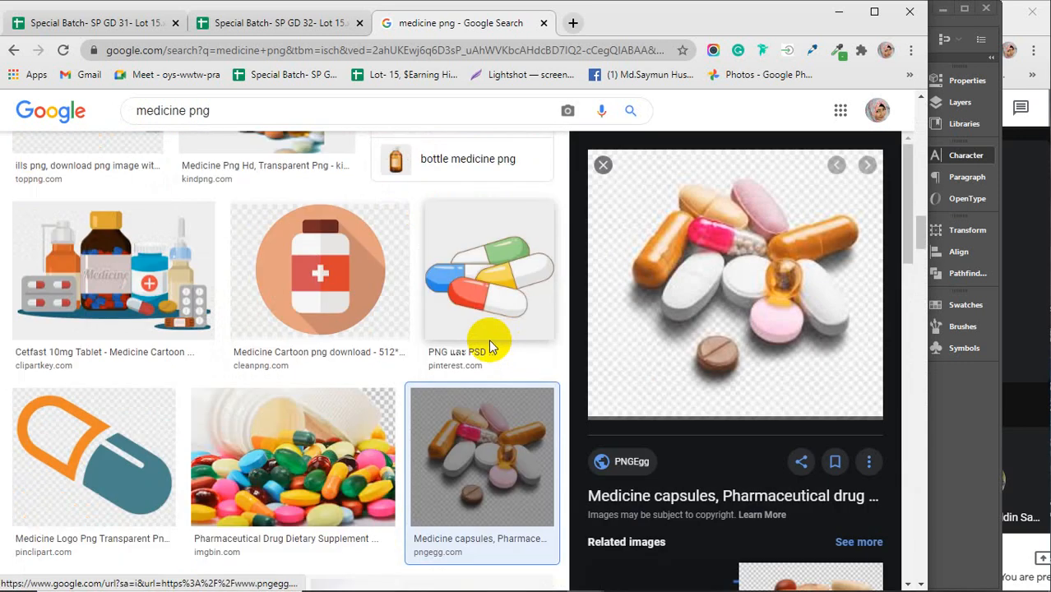
{"action": "scroll", "coordinate": [699, 321], "scroll_direction": "down", "scroll_amount": 5}
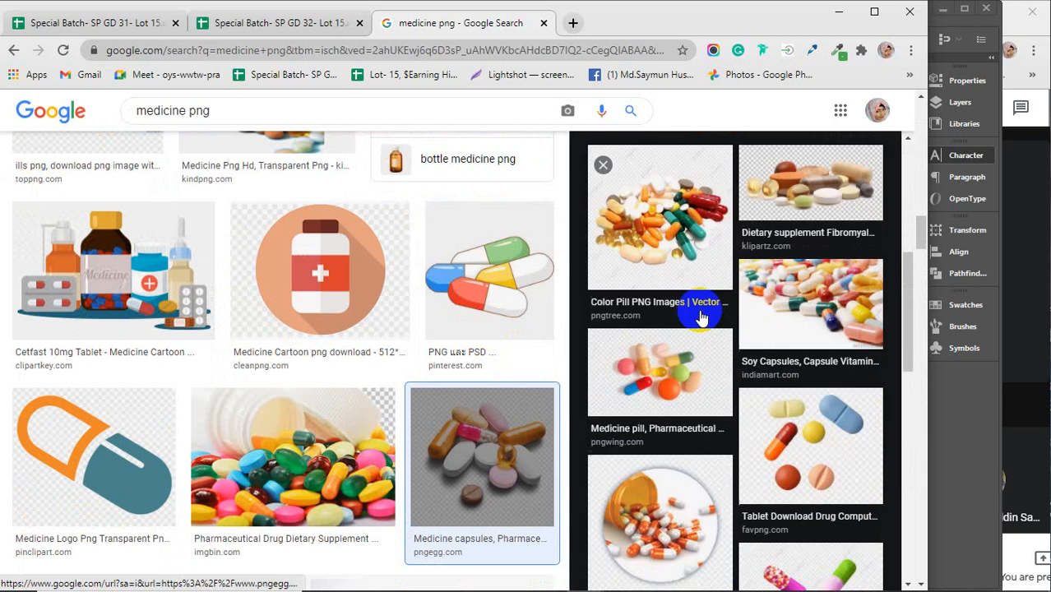
{"action": "scroll", "coordinate": [701, 318], "scroll_direction": "down", "scroll_amount": 3}
{"action": "scroll", "coordinate": [701, 318], "scroll_direction": "down", "scroll_amount": 3}
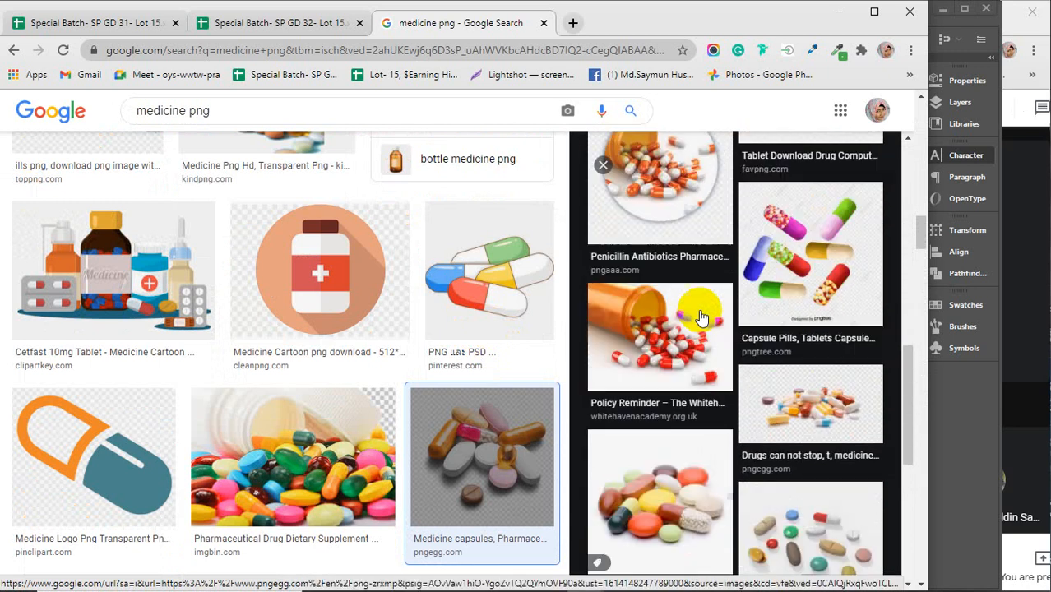
Preview the coloured pills image and the PNGitem "Drugs Png" image, examining the related images of each
{"action": "left_click", "coordinate": [673, 423]}
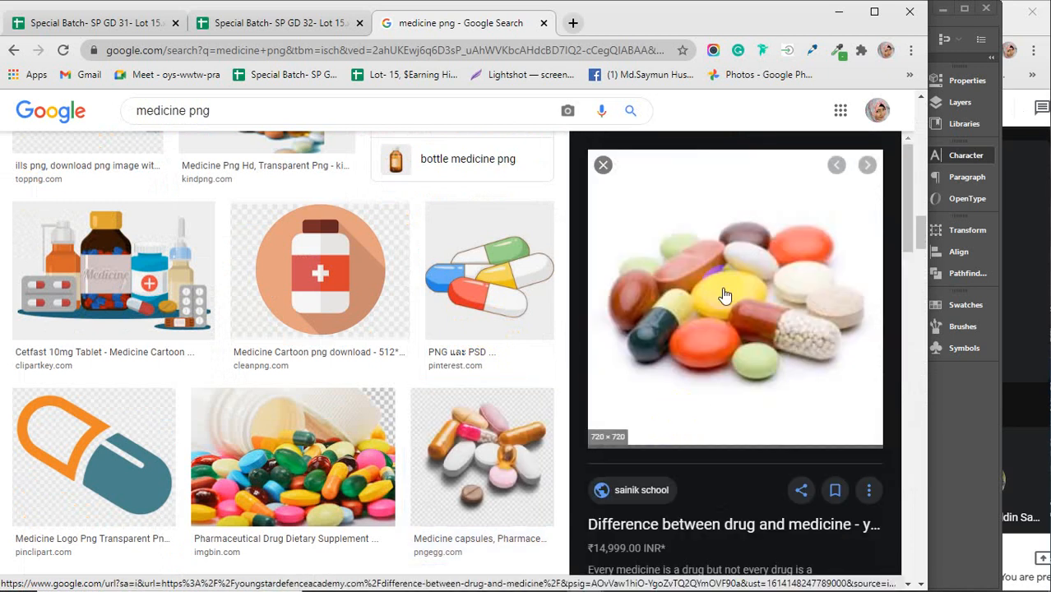
{"action": "scroll", "coordinate": [699, 297], "scroll_direction": "down", "scroll_amount": 4}
{"action": "scroll", "coordinate": [723, 295], "scroll_direction": "down", "scroll_amount": 7}
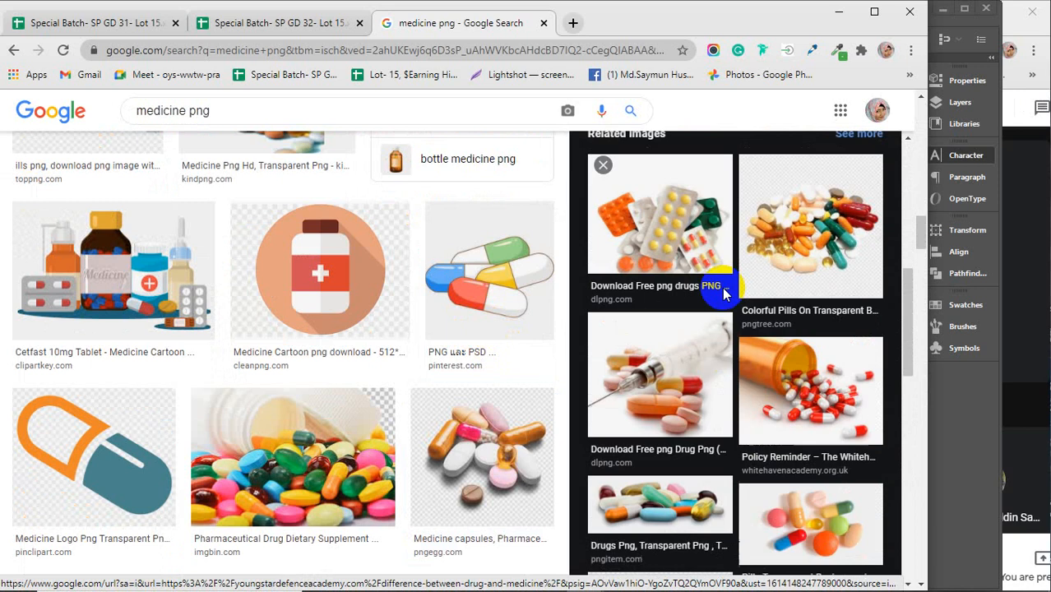
{"action": "scroll", "coordinate": [722, 294], "scroll_direction": "up", "scroll_amount": 1}
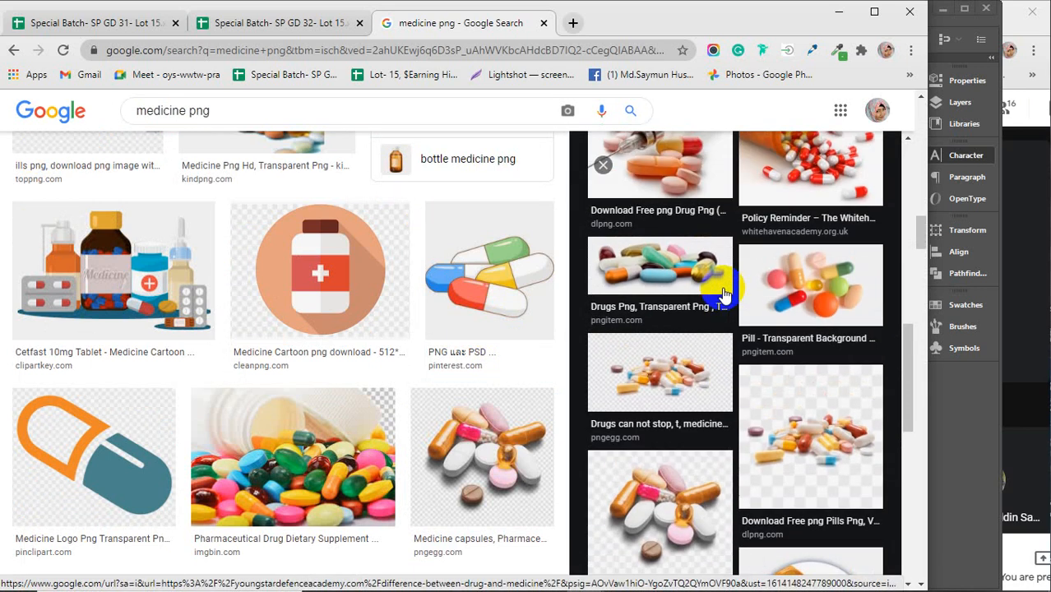
{"action": "left_click", "coordinate": [721, 288]}
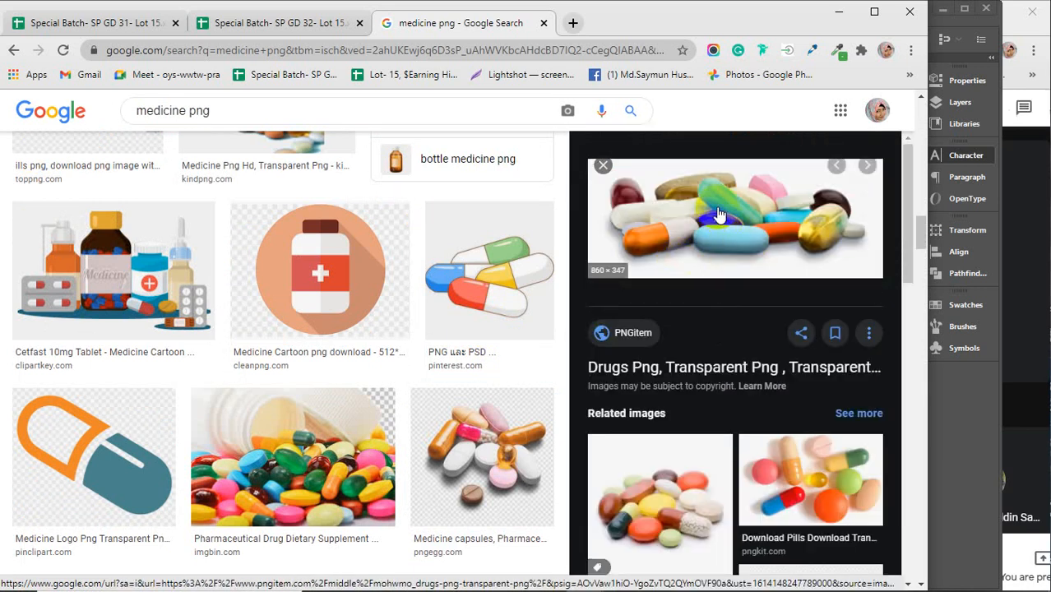
{"action": "scroll", "coordinate": [718, 214], "scroll_direction": "down", "scroll_amount": 3}
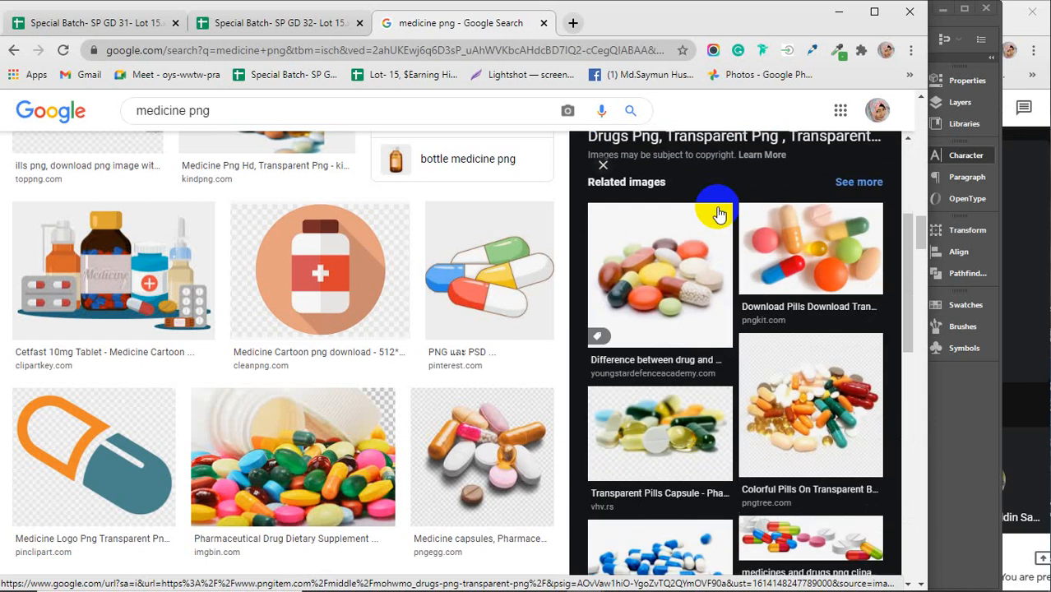
{"action": "scroll", "coordinate": [718, 214], "scroll_direction": "down", "scroll_amount": 4}
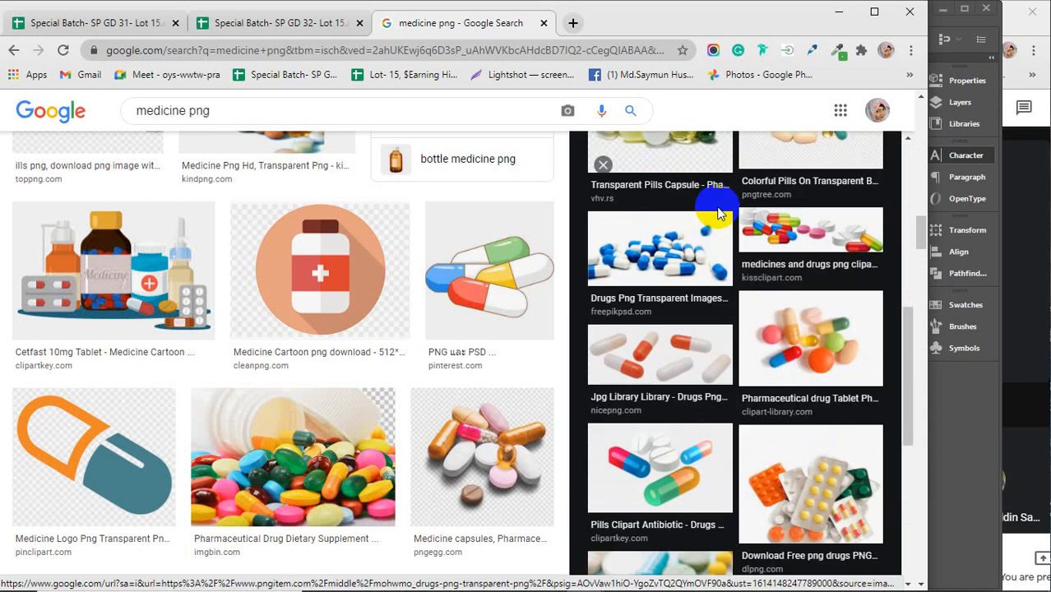
{"action": "scroll", "coordinate": [718, 214], "scroll_direction": "down", "scroll_amount": 4}
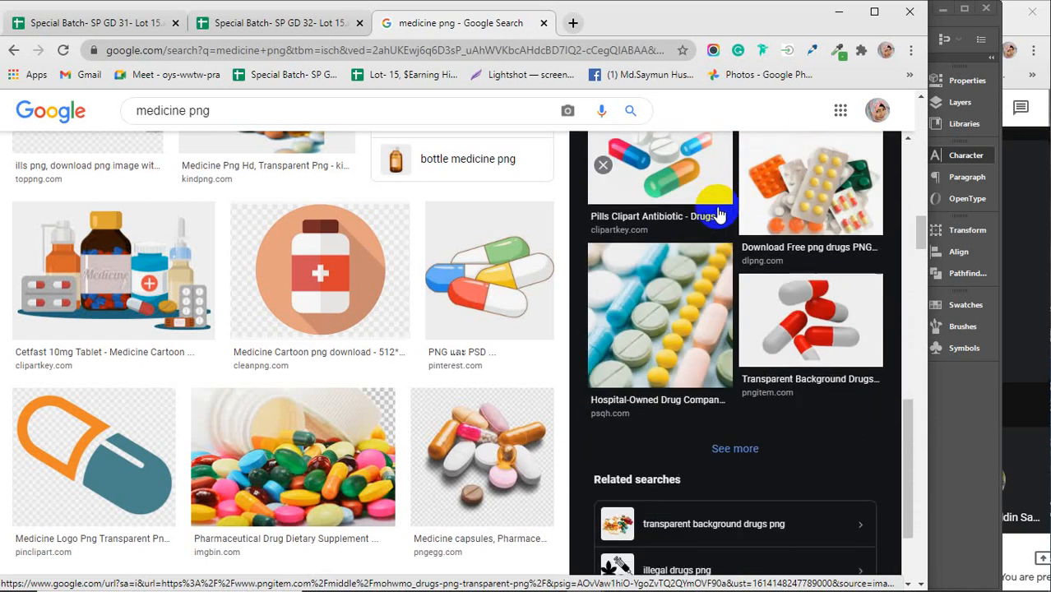
Refine the image search to "medicine white png"
{"action": "left_click", "coordinate": [185, 110]}
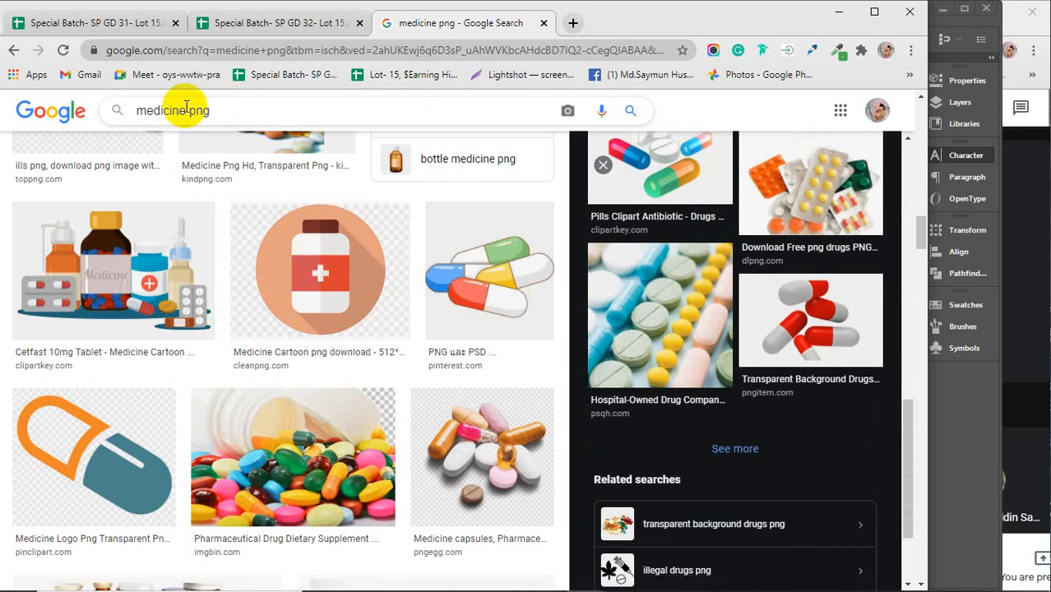
{"action": "type", "text": "white"}
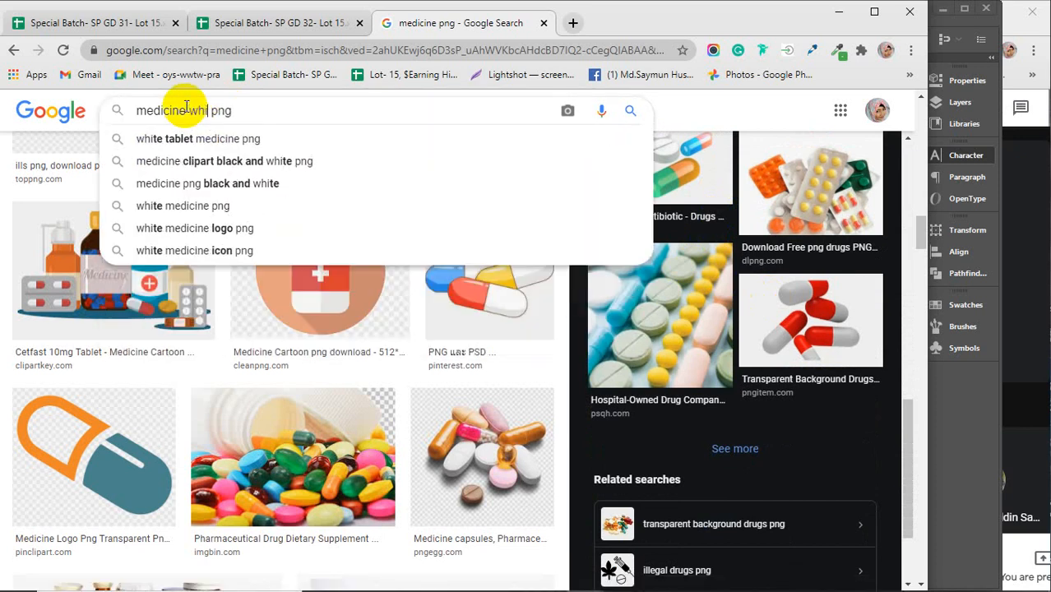
{"action": "key", "text": "Return"}
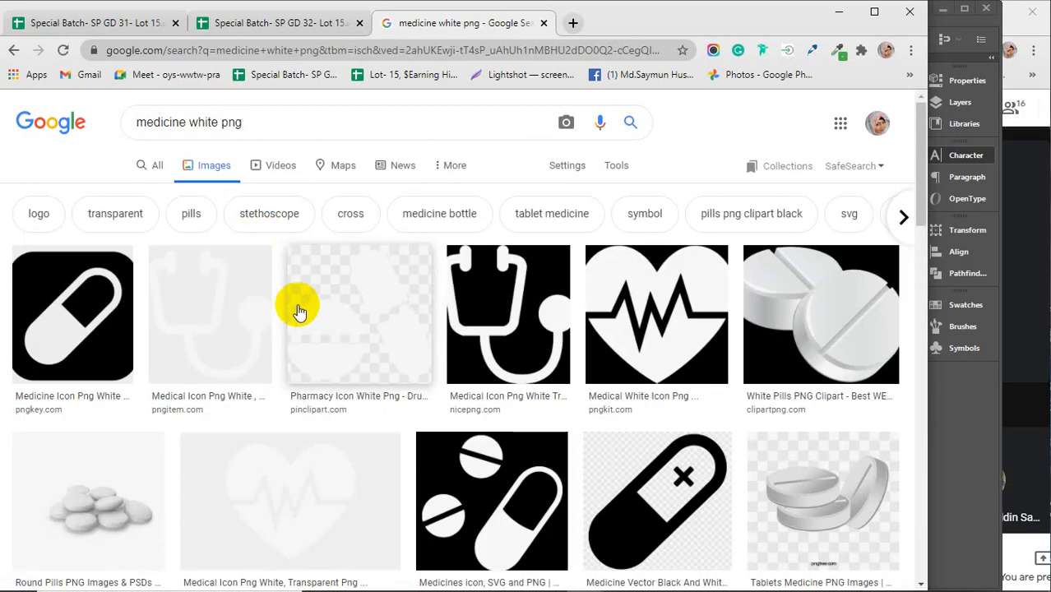
Preview the "White Pills PNG Clipart" image and browse the search results and its related images for a suitable medicine picture
{"action": "left_click", "coordinate": [848, 306]}
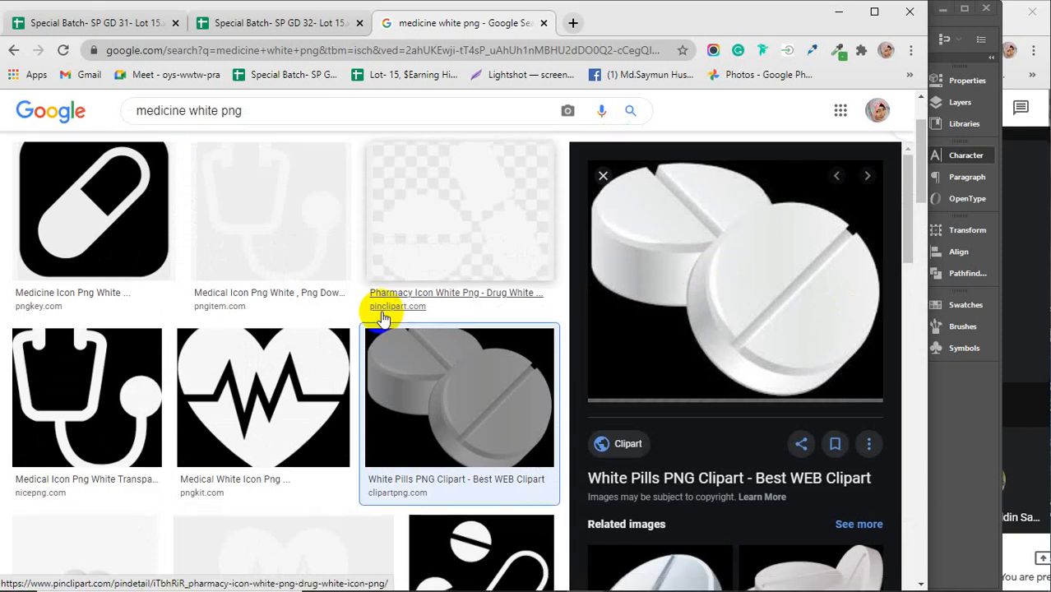
{"action": "scroll", "coordinate": [377, 304], "scroll_direction": "down", "scroll_amount": 10}
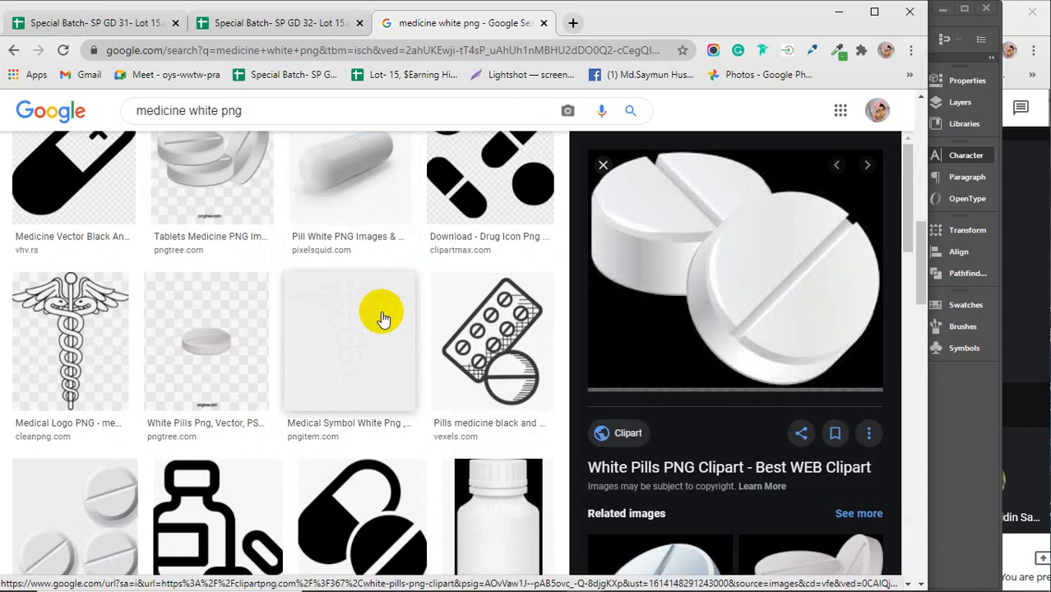
{"action": "scroll", "coordinate": [383, 319], "scroll_direction": "down", "scroll_amount": 4}
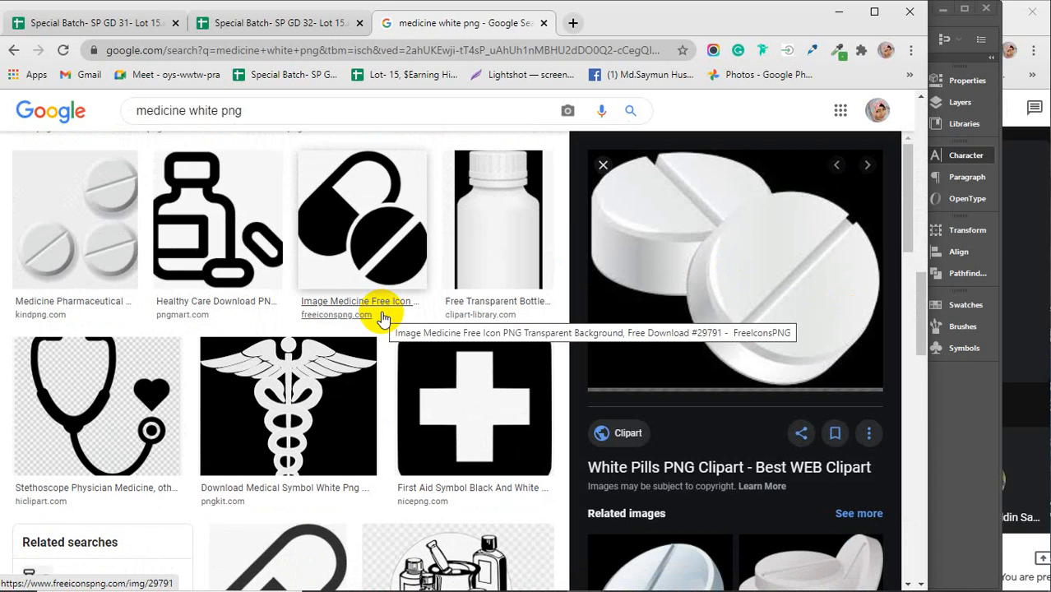
{"action": "scroll", "coordinate": [378, 319], "scroll_direction": "down", "scroll_amount": 3}
{"action": "scroll", "coordinate": [676, 329], "scroll_direction": "down", "scroll_amount": 3}
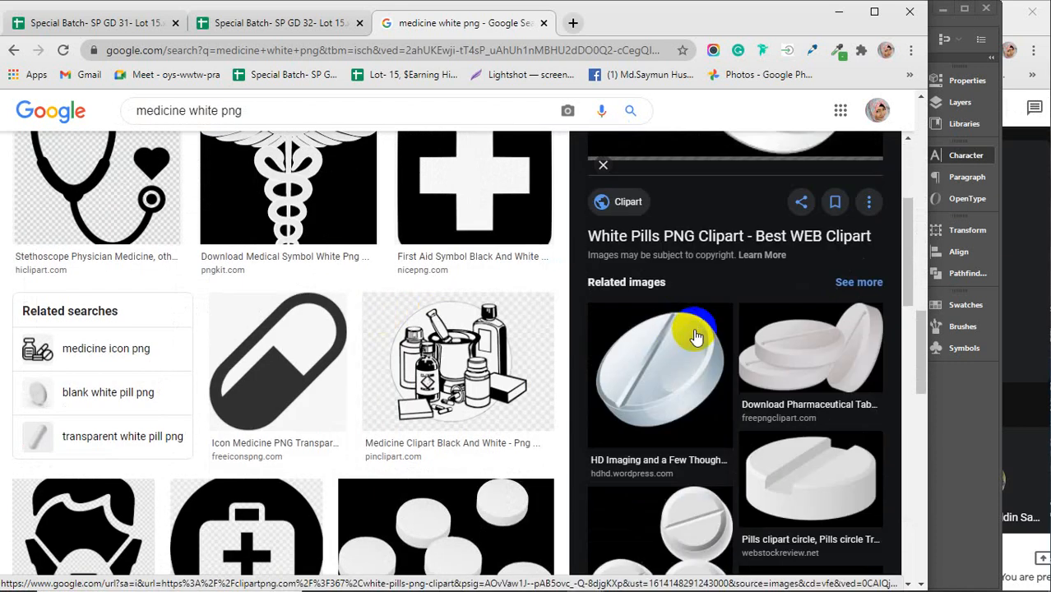
{"action": "scroll", "coordinate": [689, 319], "scroll_direction": "down", "scroll_amount": 6}
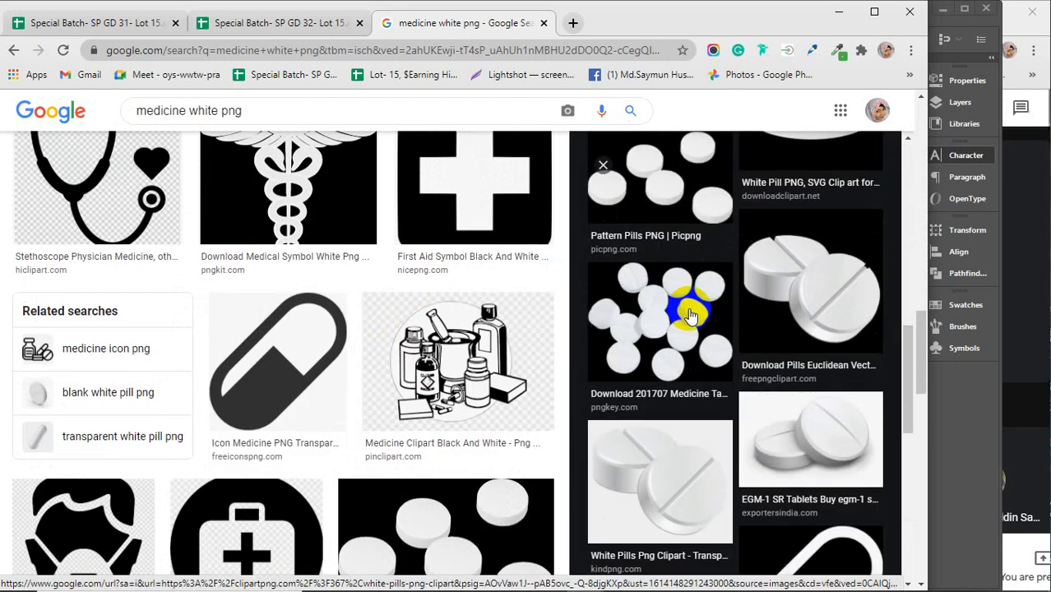
{"action": "scroll", "coordinate": [689, 317], "scroll_direction": "down", "scroll_amount": 2}
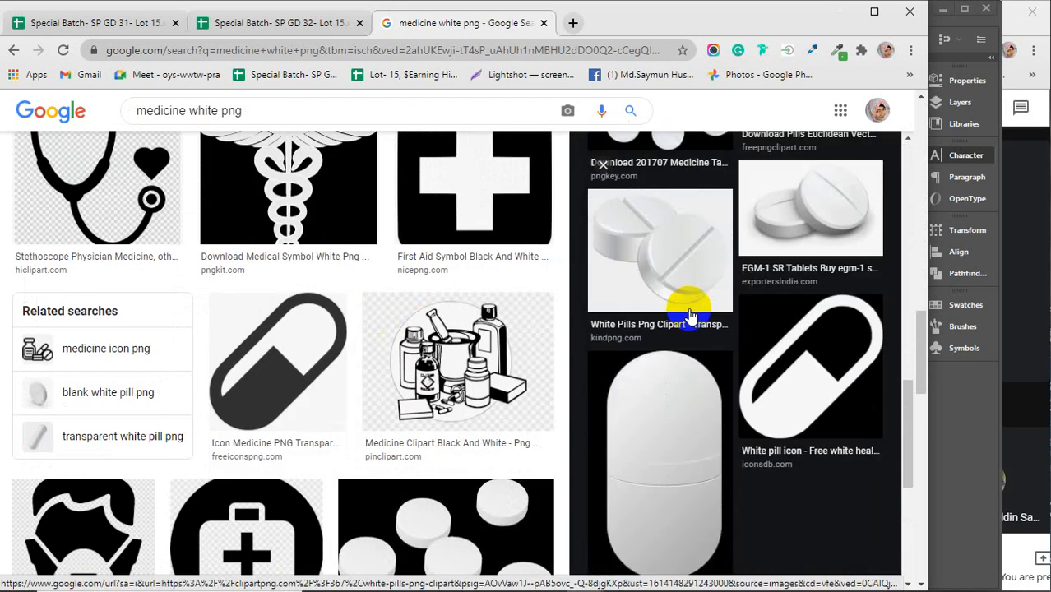
Preview the kindpng white pills, EGM-1 SR Tablets and Institut économique Molinari images, examining the related images of each
{"action": "left_click", "coordinate": [664, 270]}
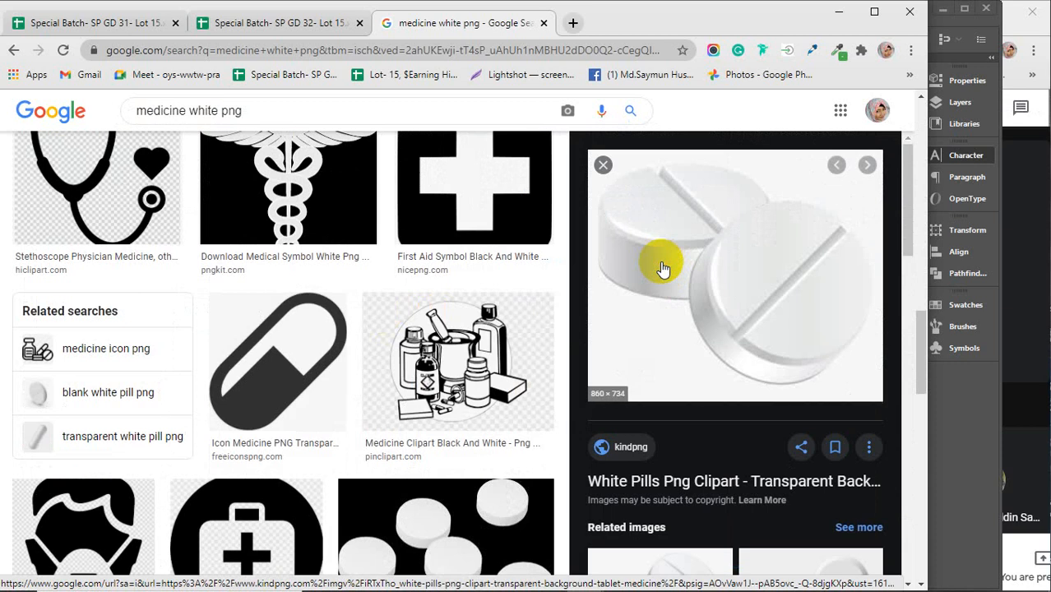
{"action": "scroll", "coordinate": [659, 268], "scroll_direction": "down", "scroll_amount": 4}
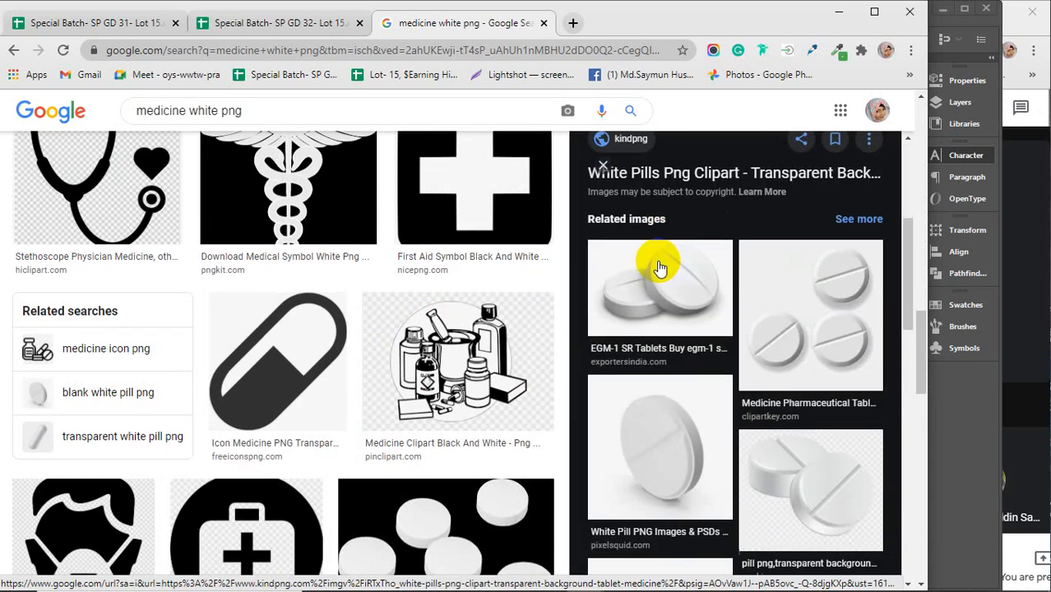
{"action": "scroll", "coordinate": [661, 266], "scroll_direction": "down", "scroll_amount": 1}
{"action": "left_click", "coordinate": [650, 212]}
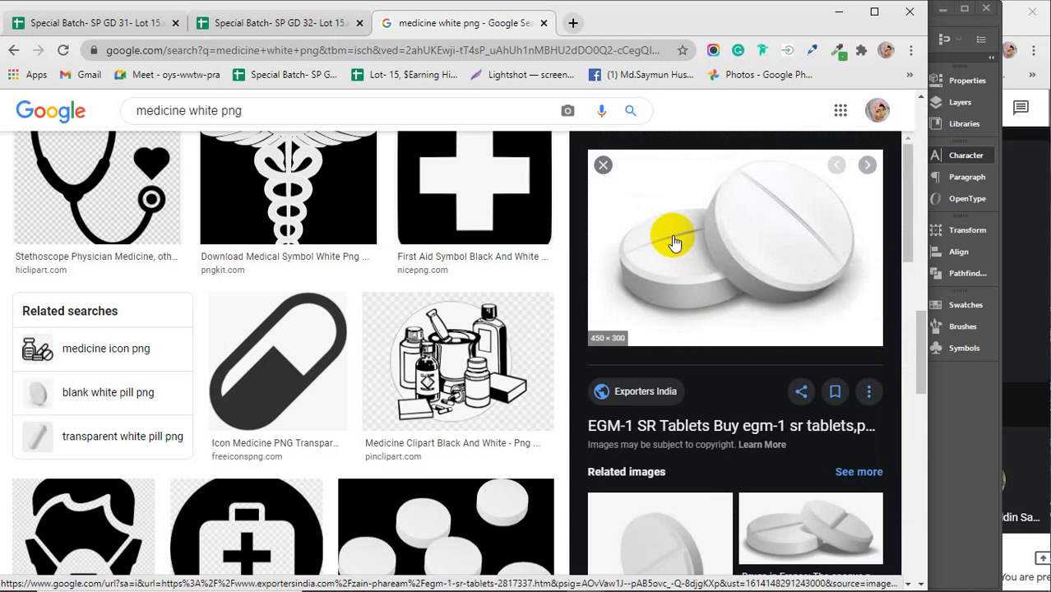
{"action": "left_click", "coordinate": [788, 483]}
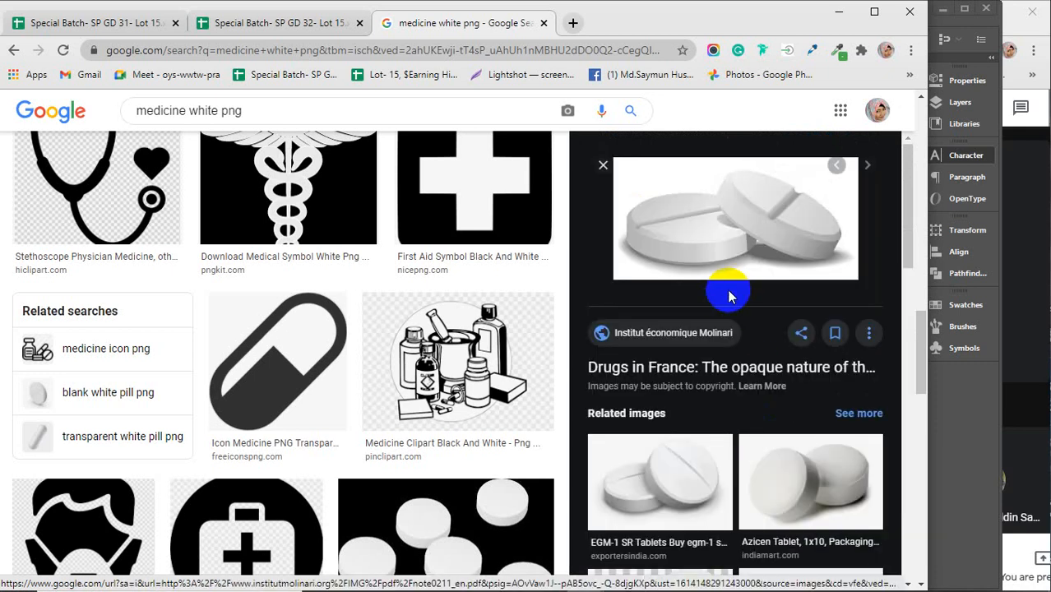
{"action": "scroll", "coordinate": [729, 294], "scroll_direction": "down", "scroll_amount": 4}
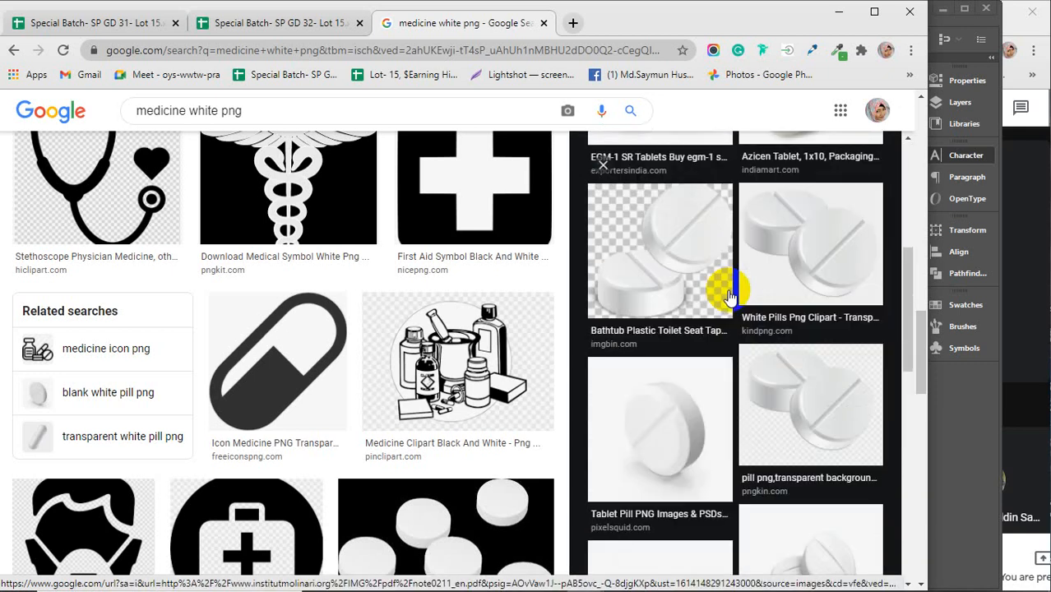
{"action": "scroll", "coordinate": [729, 295], "scroll_direction": "down", "scroll_amount": 5}
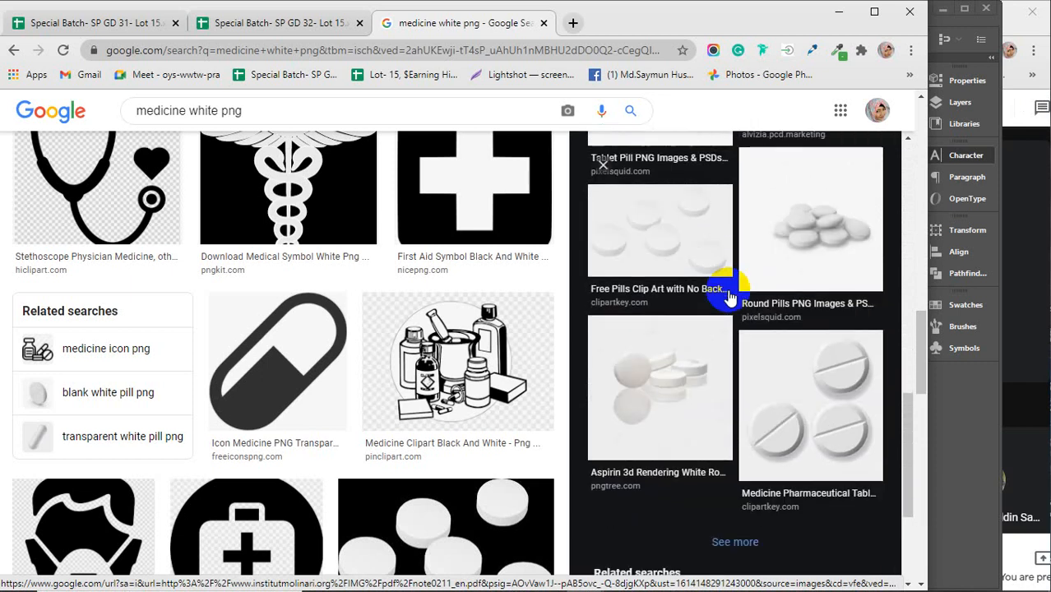
Copy PixelSquid's "Round Pills" image, switch to Illustrator and paste it into the document
{"action": "left_click", "coordinate": [788, 228]}
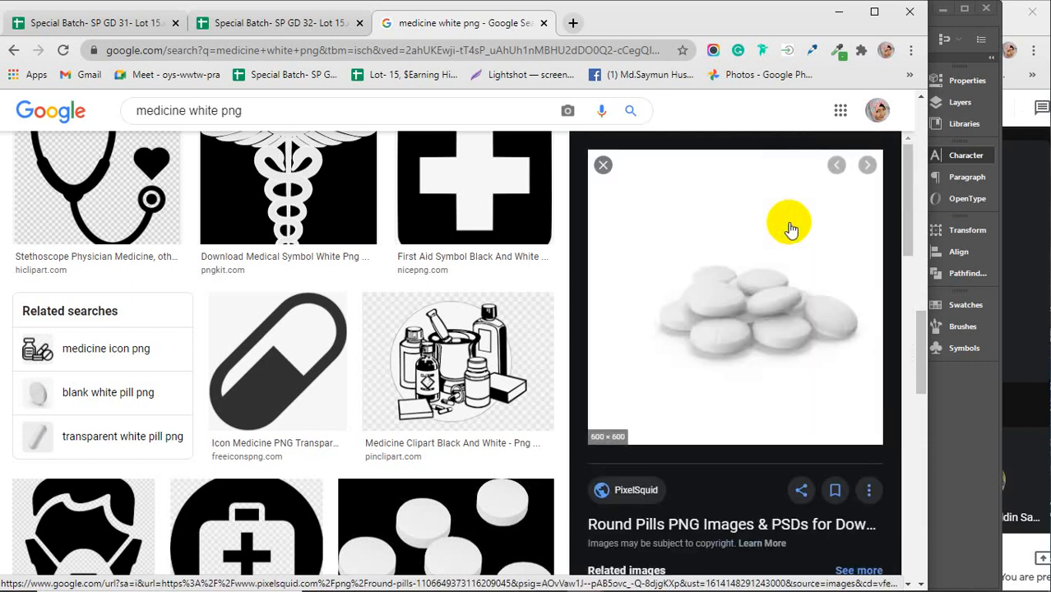
{"action": "right_click", "coordinate": [706, 306]}
{"action": "left_click", "coordinate": [788, 496]}
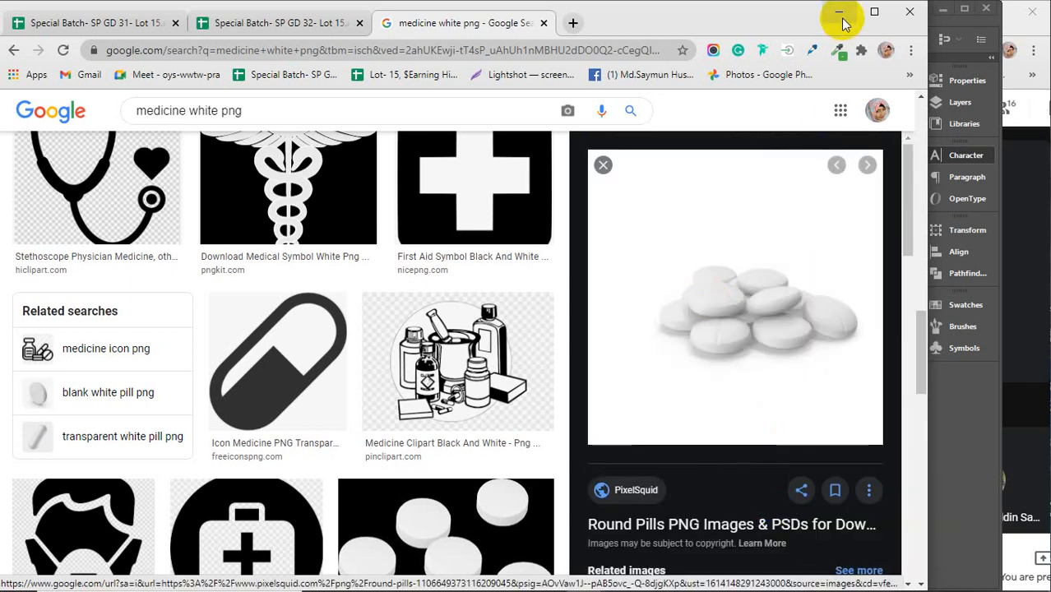
{"action": "left_click", "coordinate": [840, 15]}
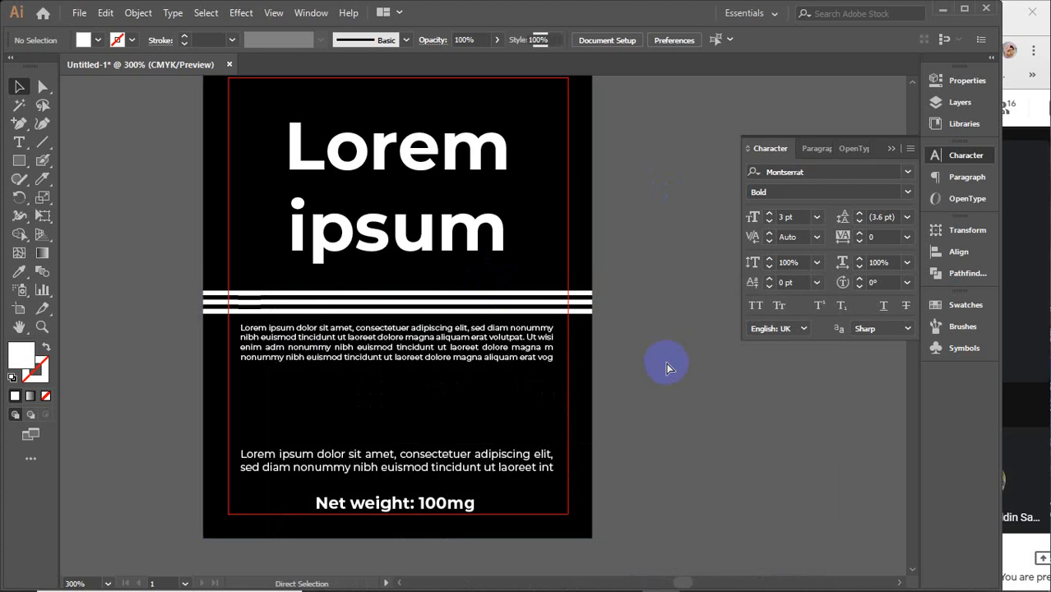
{"action": "key", "text": "ctrl+v"}
Move the pasted pills image off the black panel and scale it down to about 3.93 in square
{"action": "scroll", "coordinate": [626, 363], "scroll_direction": "down", "scroll_amount": 5}
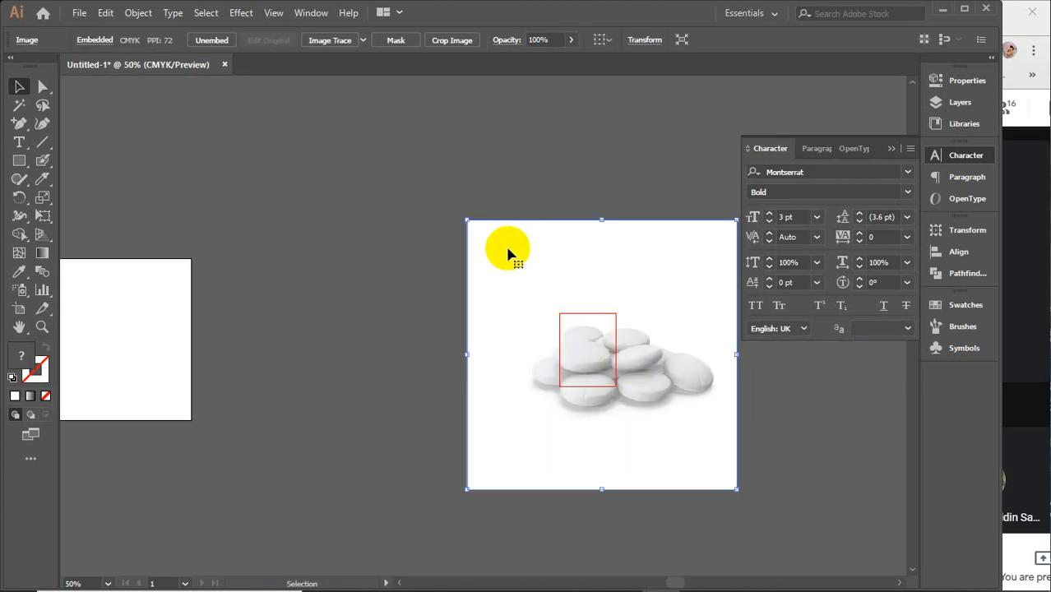
{"action": "left_click_drag", "start_coordinate": [508, 248], "coordinate": [209, 188]}
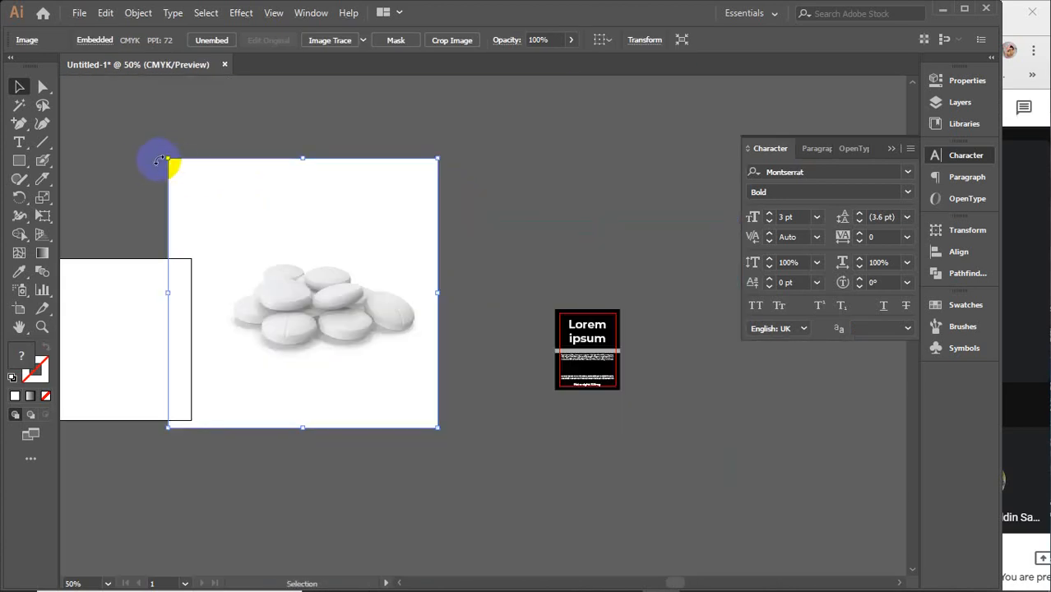
{"action": "left_click_drag", "start_coordinate": [158, 160], "coordinate": [311, 301]}
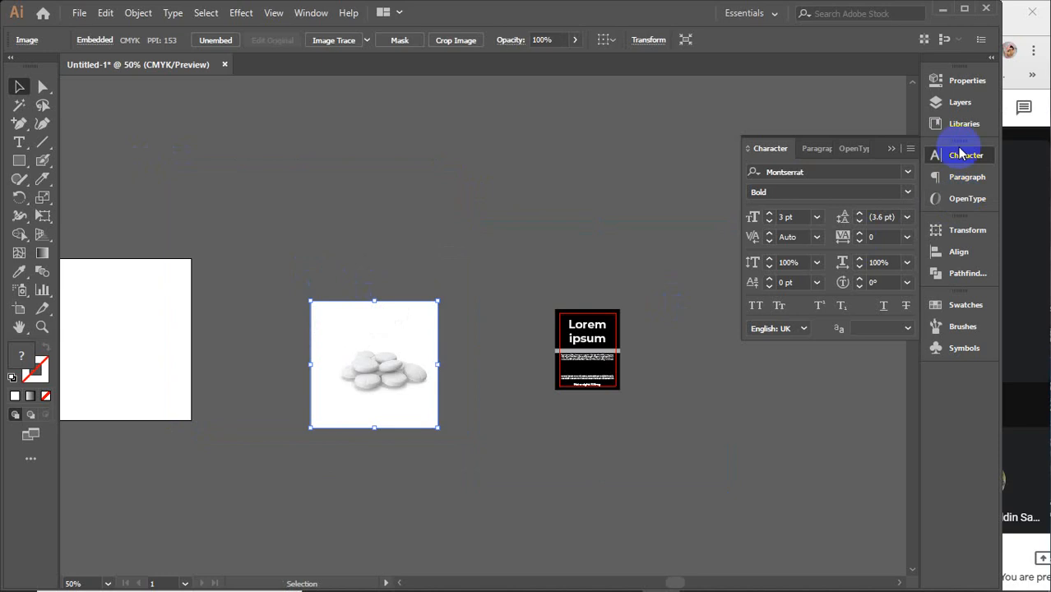
Try tracing the pills image with the Black and White Logo preset, and undo the trace
{"action": "left_click", "coordinate": [956, 80]}
{"action": "left_click", "coordinate": [864, 399]}
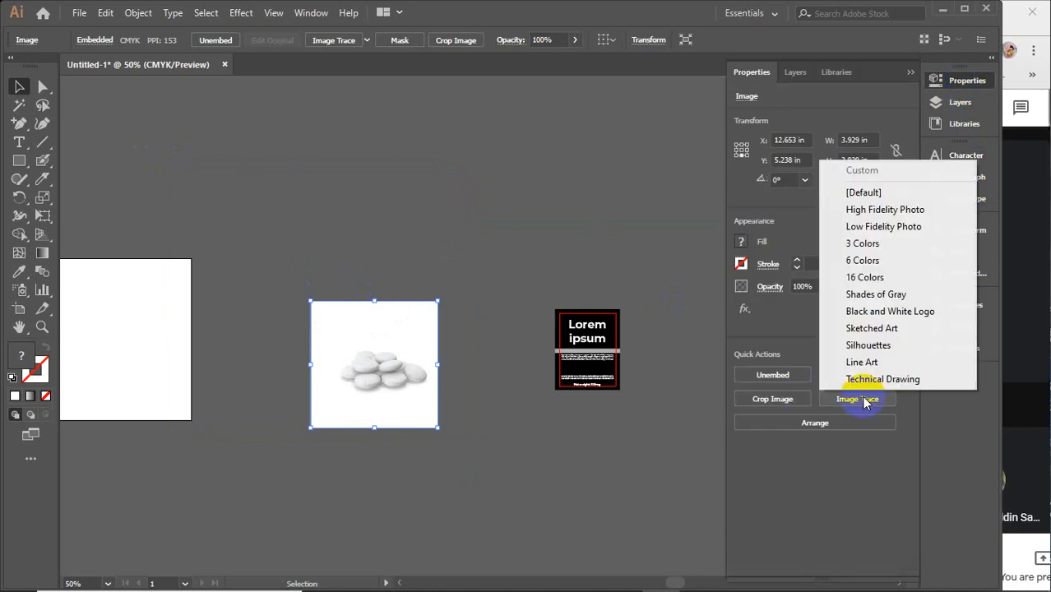
{"action": "left_click", "coordinate": [883, 316]}
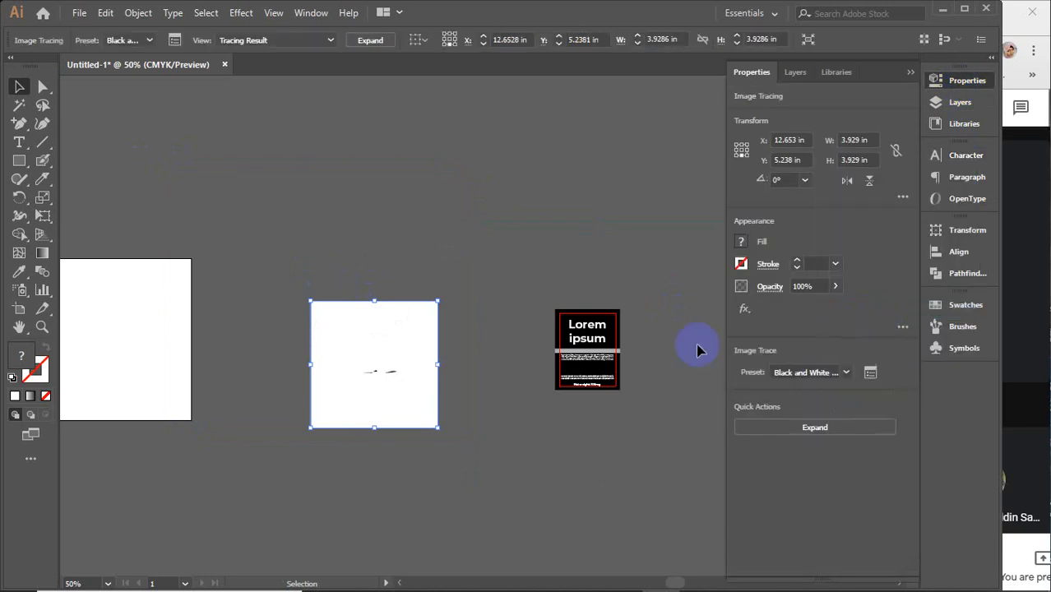
{"action": "key", "text": "ctrl+z"}
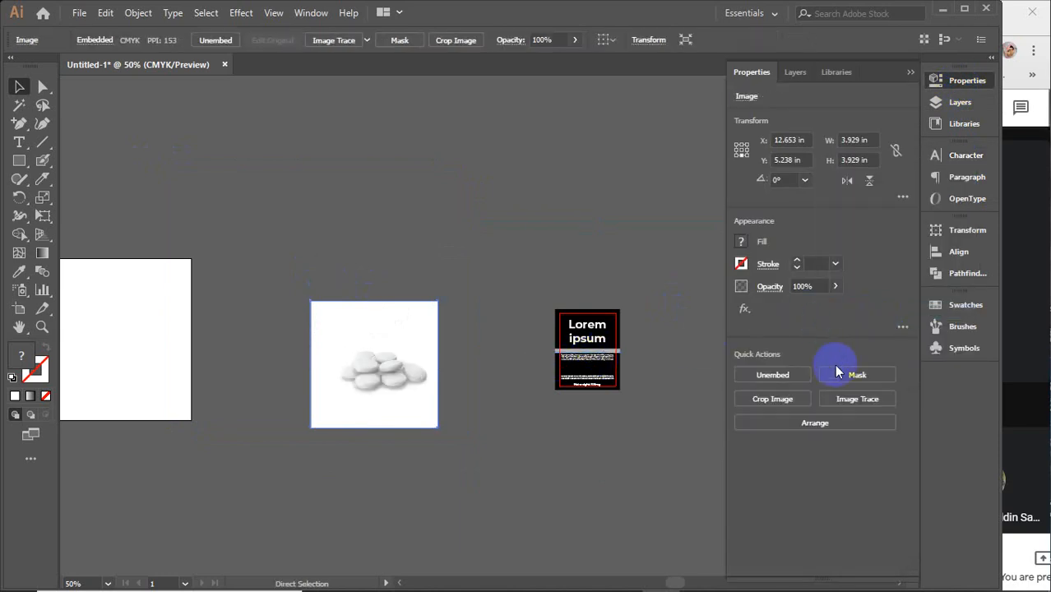
Image-trace the pills picture with the High Fidelity Photo preset and expand the tracing into paths
{"action": "left_click", "coordinate": [844, 400]}
{"action": "left_click", "coordinate": [847, 206]}
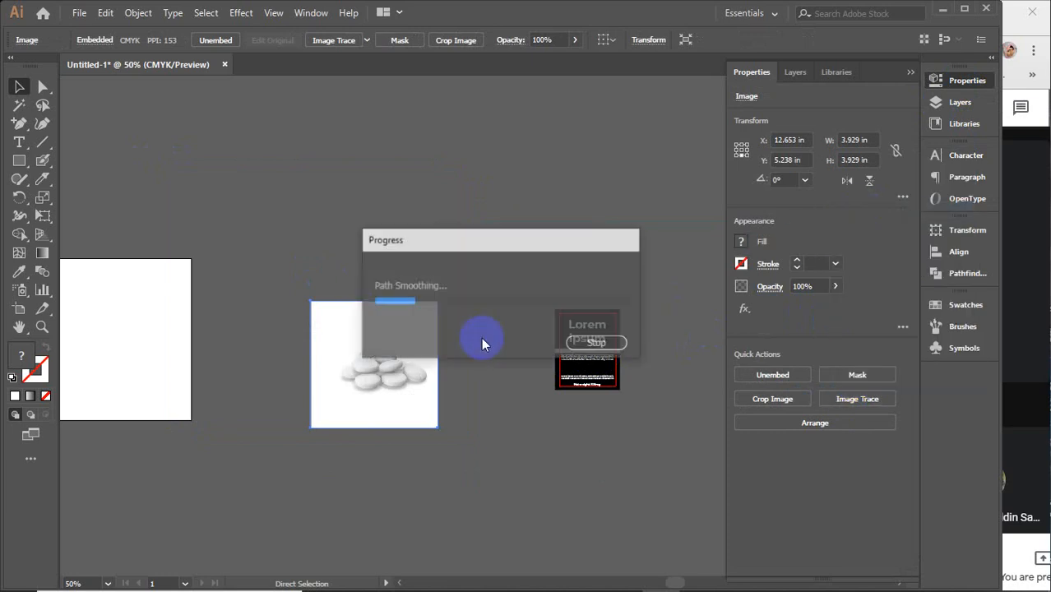
{"action": "left_click", "coordinate": [426, 372]}
{"action": "scroll", "coordinate": [404, 372], "scroll_direction": "up", "scroll_amount": 2}
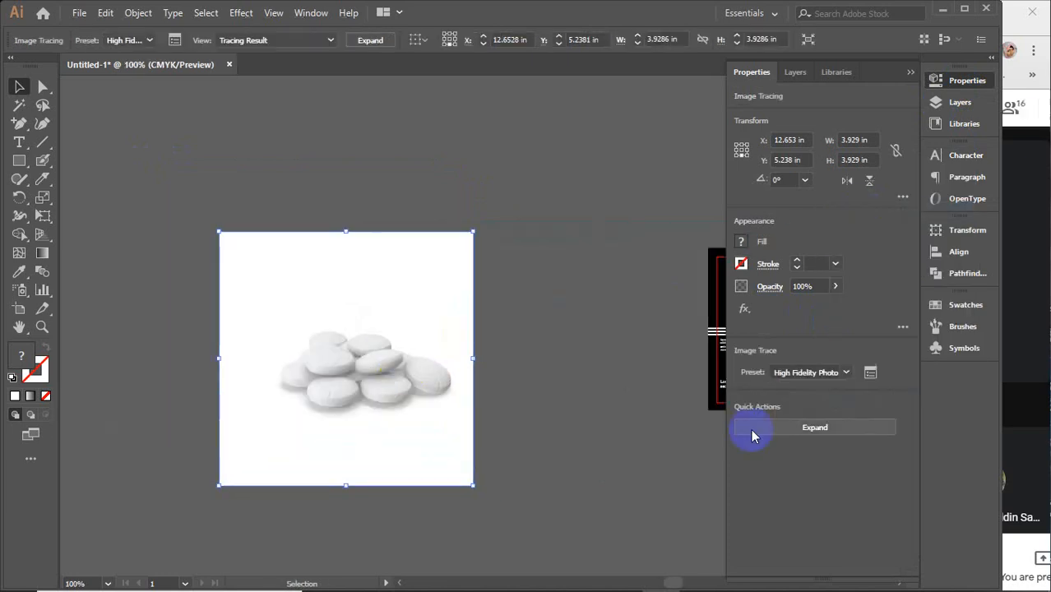
{"action": "left_click", "coordinate": [828, 431]}
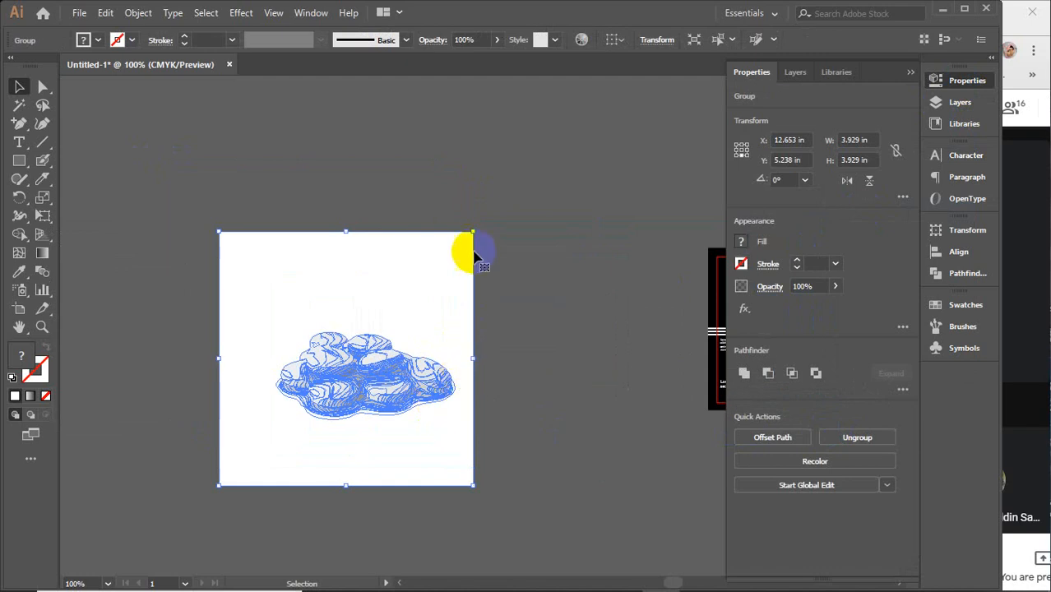
Ungroup the expanded pills artwork and delete its white background shape
{"action": "right_click", "coordinate": [414, 260]}
{"action": "left_click", "coordinate": [522, 387]}
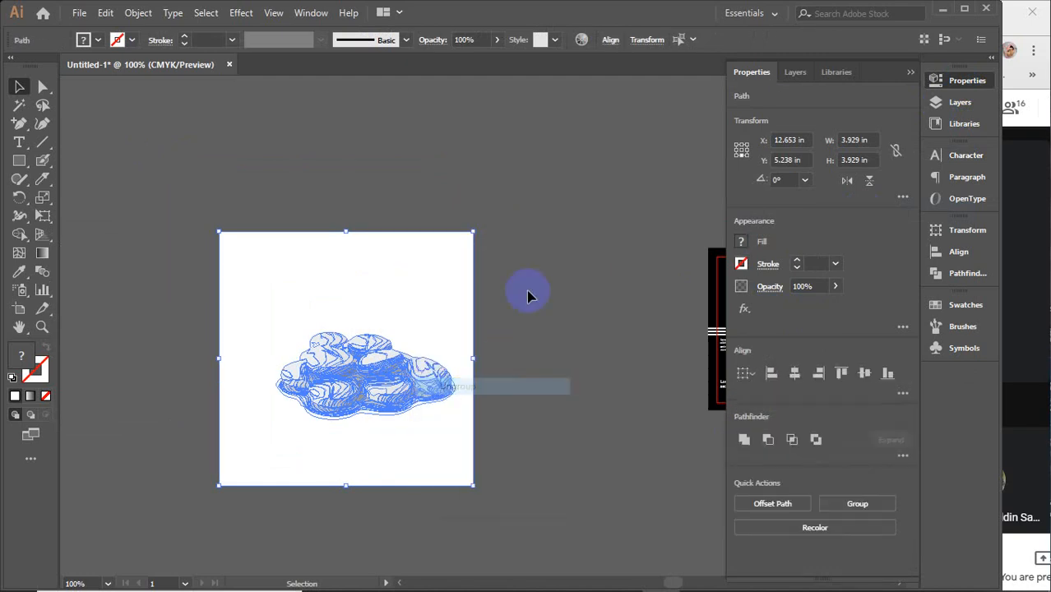
{"action": "left_click", "coordinate": [416, 276]}
{"action": "left_click", "coordinate": [416, 275]}
{"action": "key", "text": "Delete"}
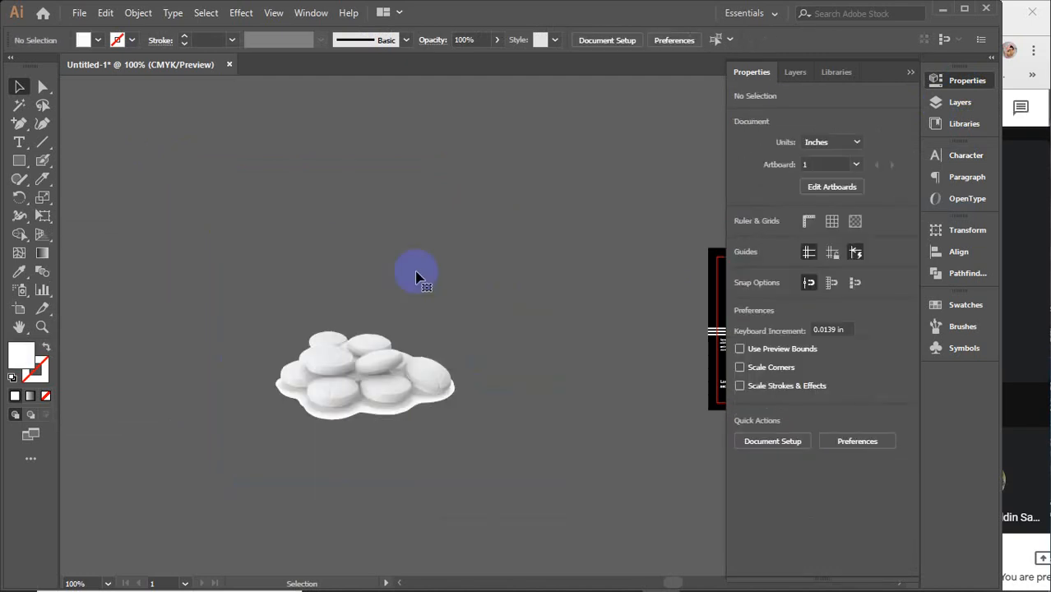
Inspect the pills' edges up close, select all the remaining pill paths and group them
{"action": "scroll", "coordinate": [374, 404], "scroll_direction": "up", "scroll_amount": 3}
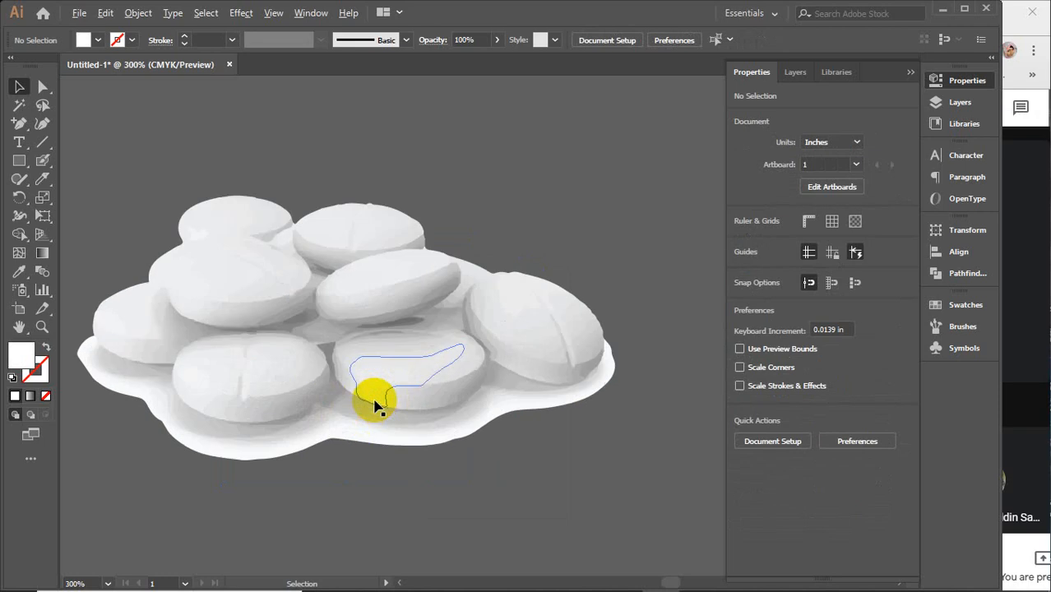
{"action": "scroll", "coordinate": [373, 404], "scroll_direction": "down", "scroll_amount": 3}
{"action": "left_click_drag", "start_coordinate": [238, 320], "coordinate": [515, 452]}
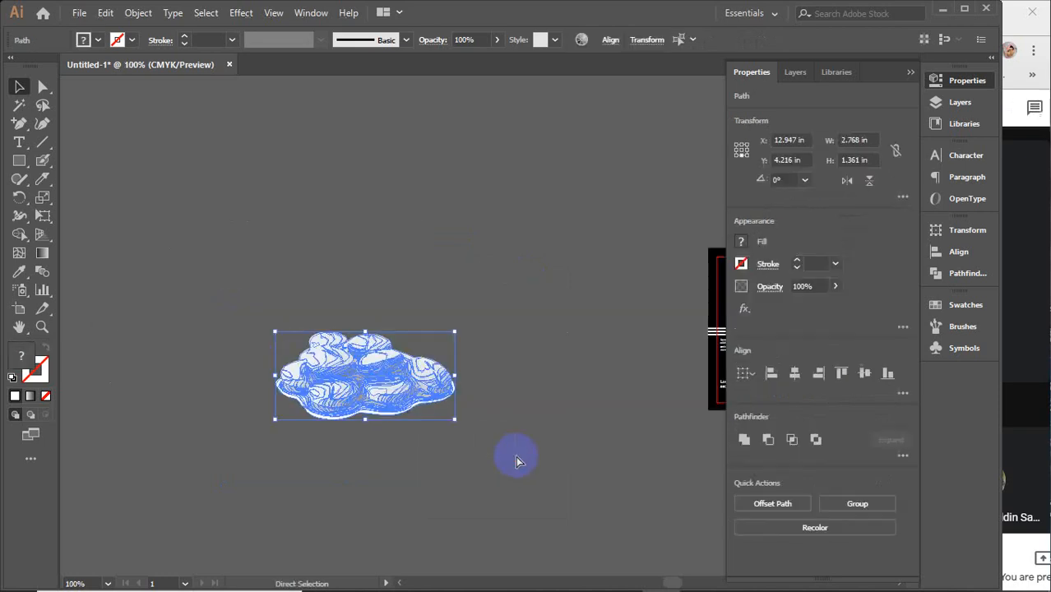
{"action": "key", "text": "ctrl+g"}
{"action": "key", "text": "v"}
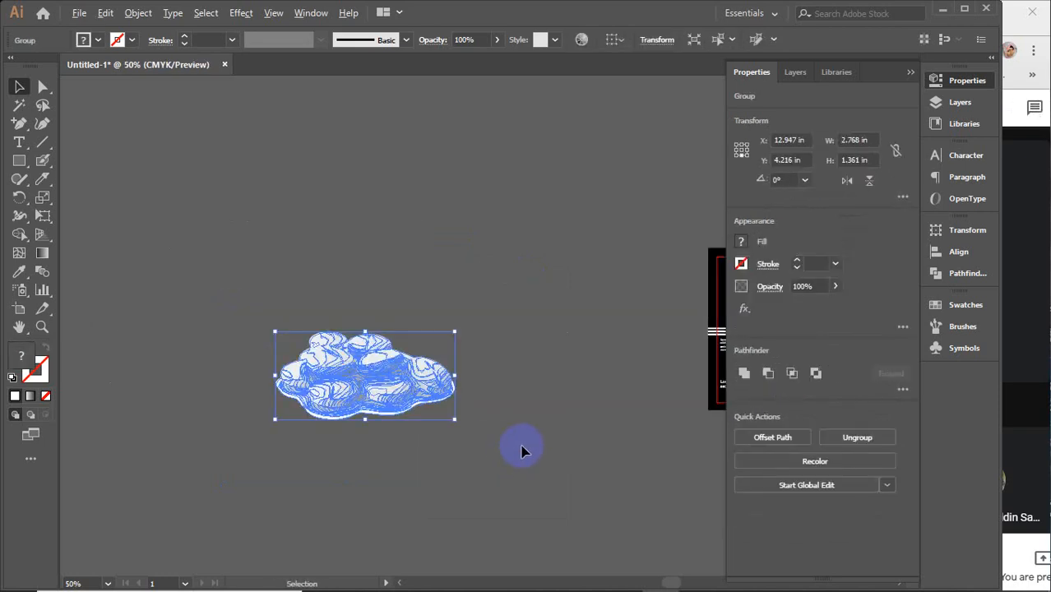
Scale the pills group down to about 1.55 in wide and move it onto the black panel's lower half
{"action": "scroll", "coordinate": [521, 448], "scroll_direction": "down", "scroll_amount": 3}
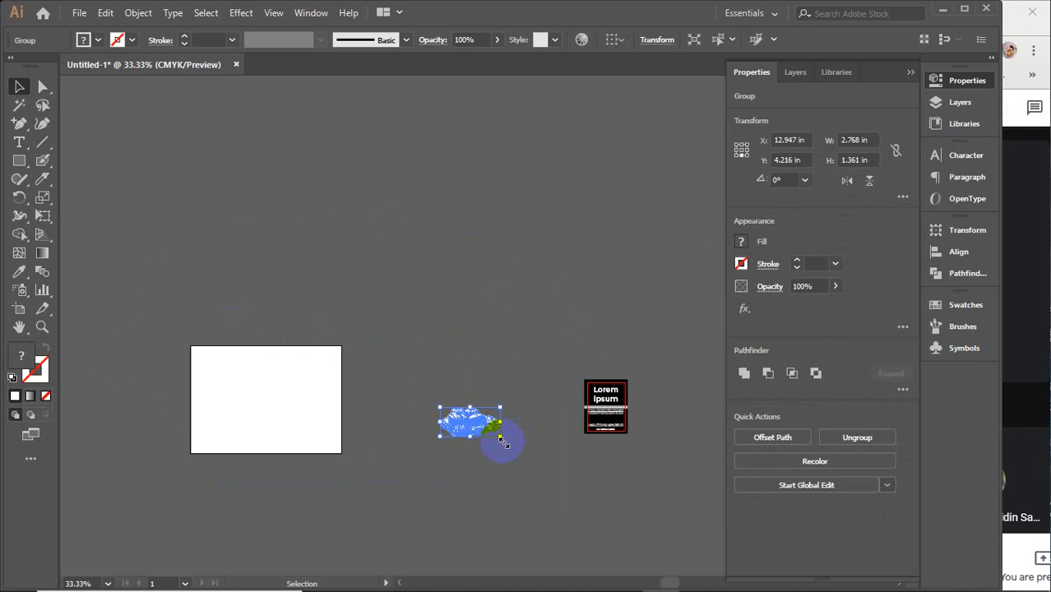
{"action": "left_click_drag", "start_coordinate": [500, 436], "coordinate": [398, 421]}
{"action": "scroll", "coordinate": [505, 418], "scroll_direction": "up", "scroll_amount": 2}
{"action": "scroll", "coordinate": [686, 415], "scroll_direction": "up", "scroll_amount": 4}
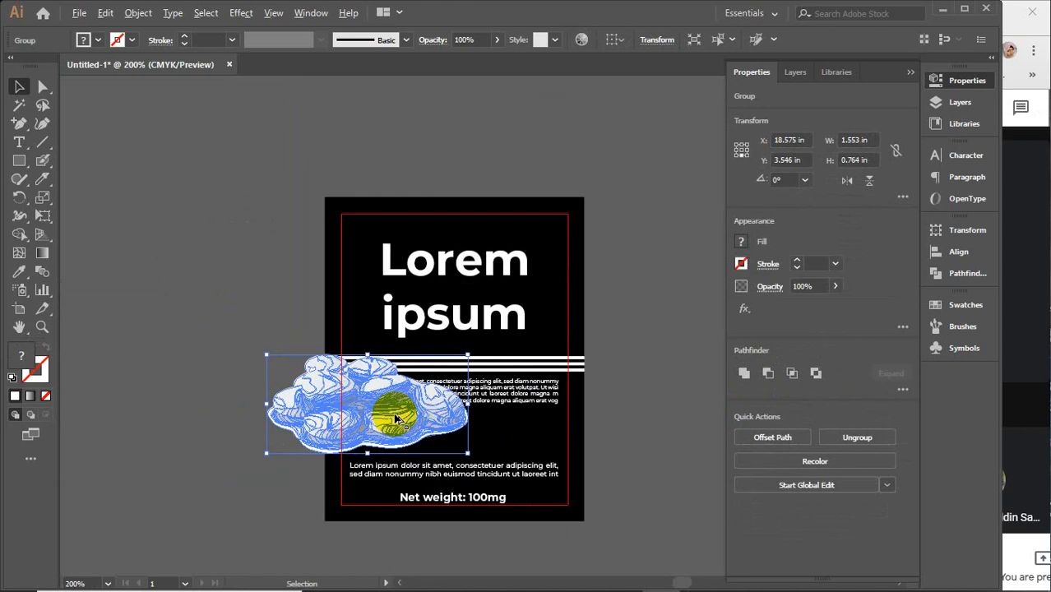
Move the "Lorem ipsum" title, the white stripes and the small paragraph up to free space for the pills
{"action": "left_click", "coordinate": [652, 321]}
{"action": "left_click_drag", "start_coordinate": [504, 322], "coordinate": [506, 303]}
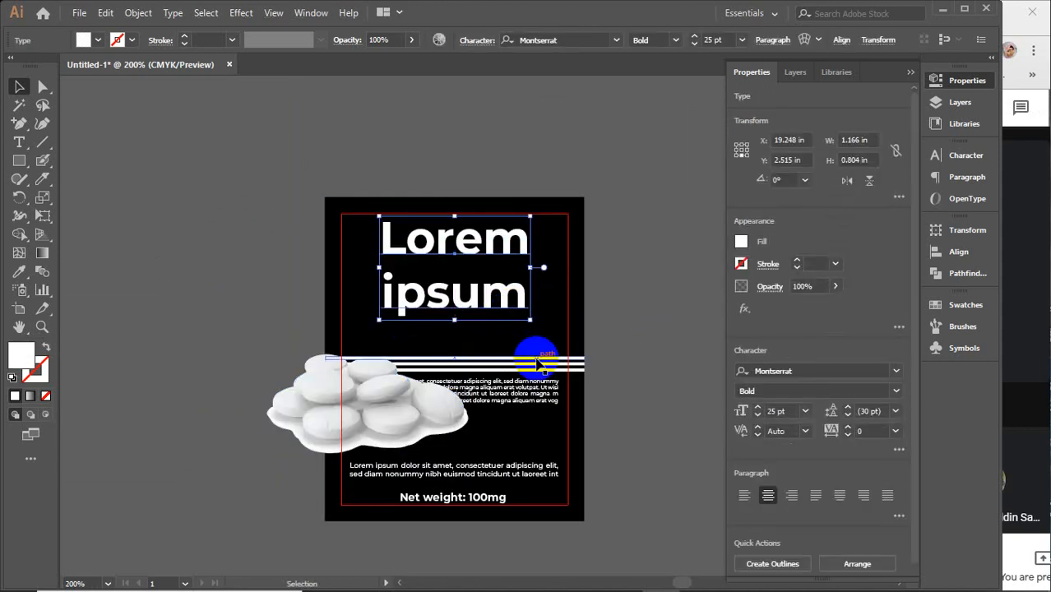
{"action": "left_click_drag", "start_coordinate": [538, 362], "coordinate": [535, 332]}
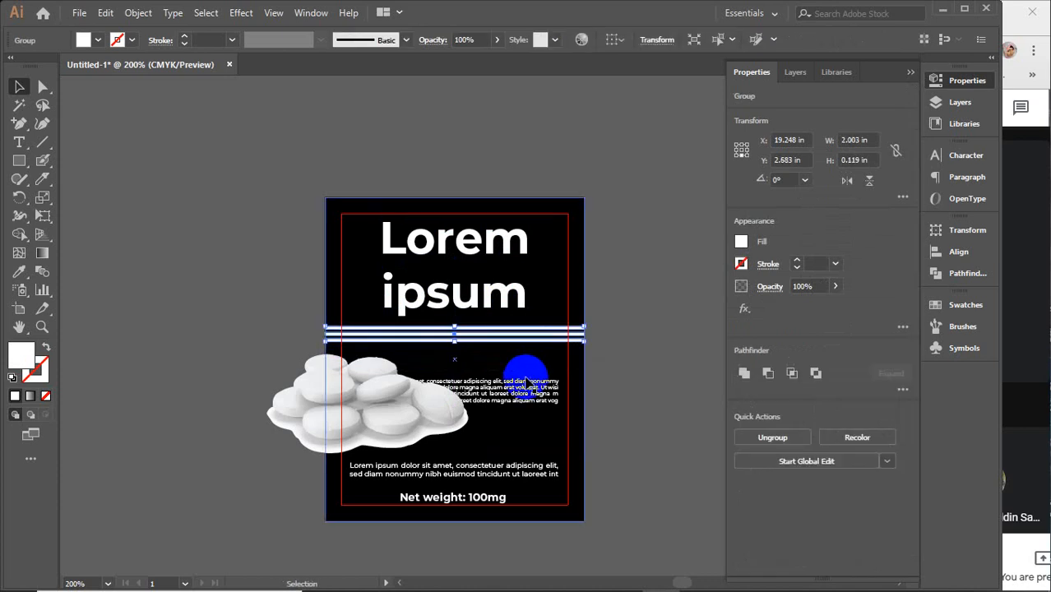
{"action": "left_click_drag", "start_coordinate": [525, 379], "coordinate": [526, 356]}
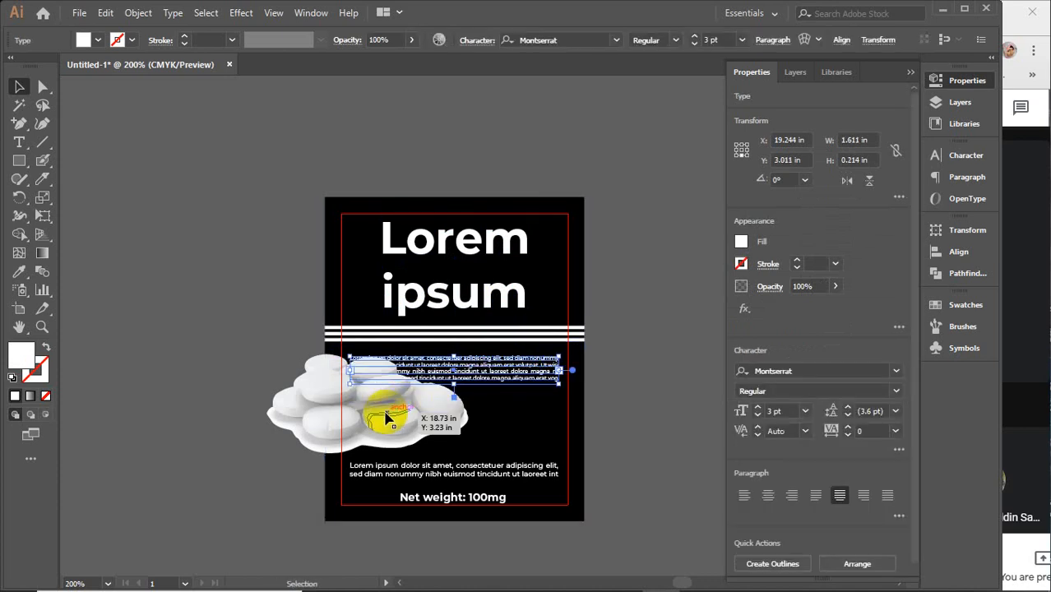
Shrink the pills group and centre it in the gap between the small paragraph and the lower paragraph, leaving nothing selected
{"action": "left_click_drag", "start_coordinate": [386, 414], "coordinate": [455, 422]}
{"action": "left_click_drag", "start_coordinate": [537, 462], "coordinate": [499, 424]}
{"action": "left_click_drag", "start_coordinate": [424, 398], "coordinate": [481, 427]}
{"action": "left_click", "coordinate": [646, 423]}
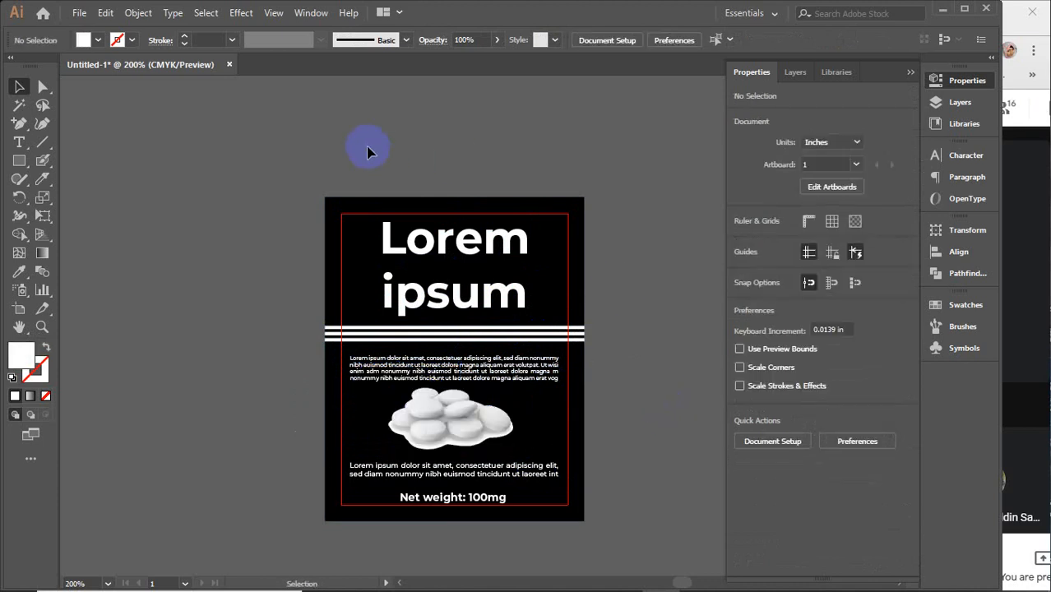
Align all the elements of the black panel on a common horizontal centre and leave nothing selected
{"action": "left_click_drag", "start_coordinate": [368, 150], "coordinate": [498, 526]}
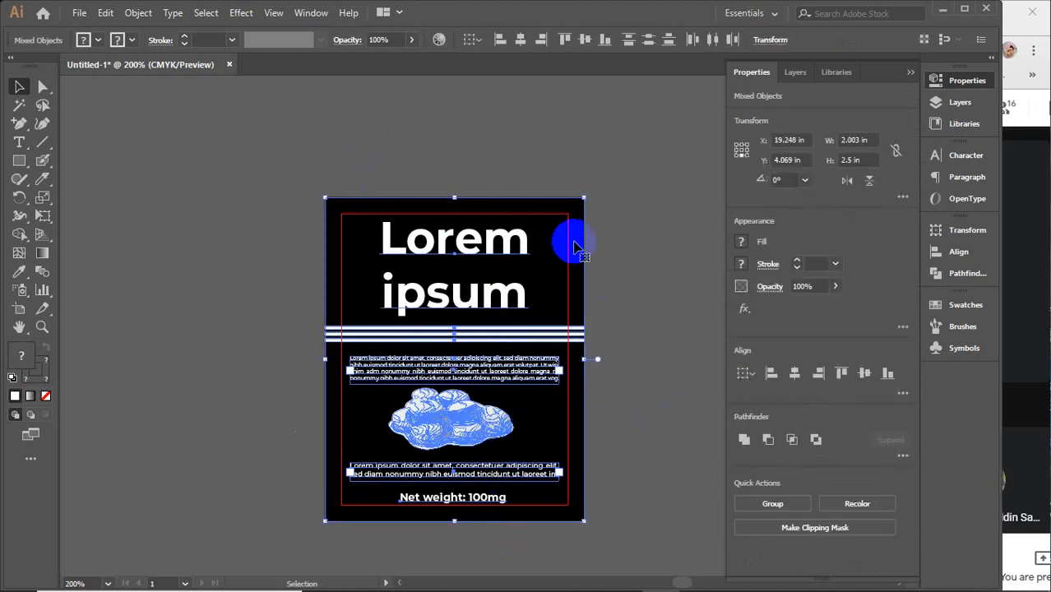
{"action": "left_click", "coordinate": [519, 41]}
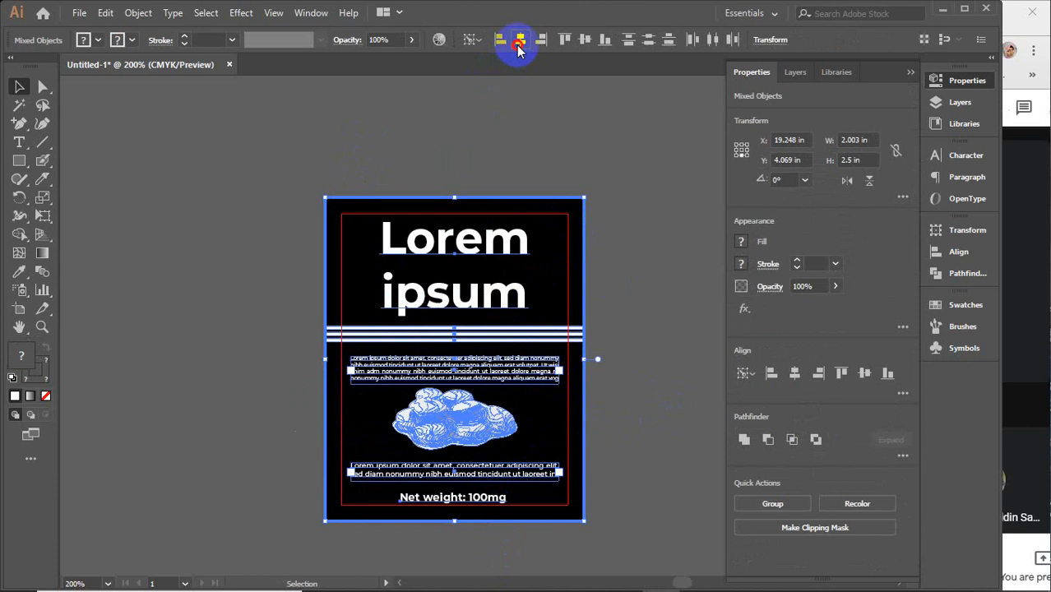
{"action": "left_click", "coordinate": [658, 363]}
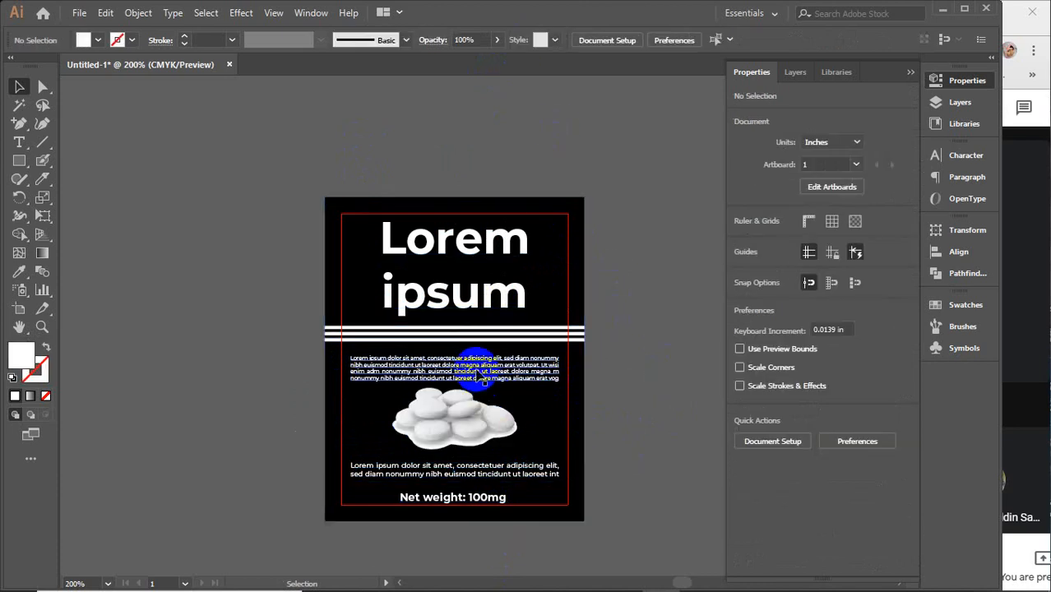
Distribute equal vertical spacing between the small paragraph, the pills group and the lower paragraph, then deselect them and collapse the properties
{"action": "left_click", "coordinate": [448, 365]}
{"action": "left_click", "coordinate": [465, 416], "text": "shift"}
{"action": "left_click", "coordinate": [452, 470], "text": "shift"}
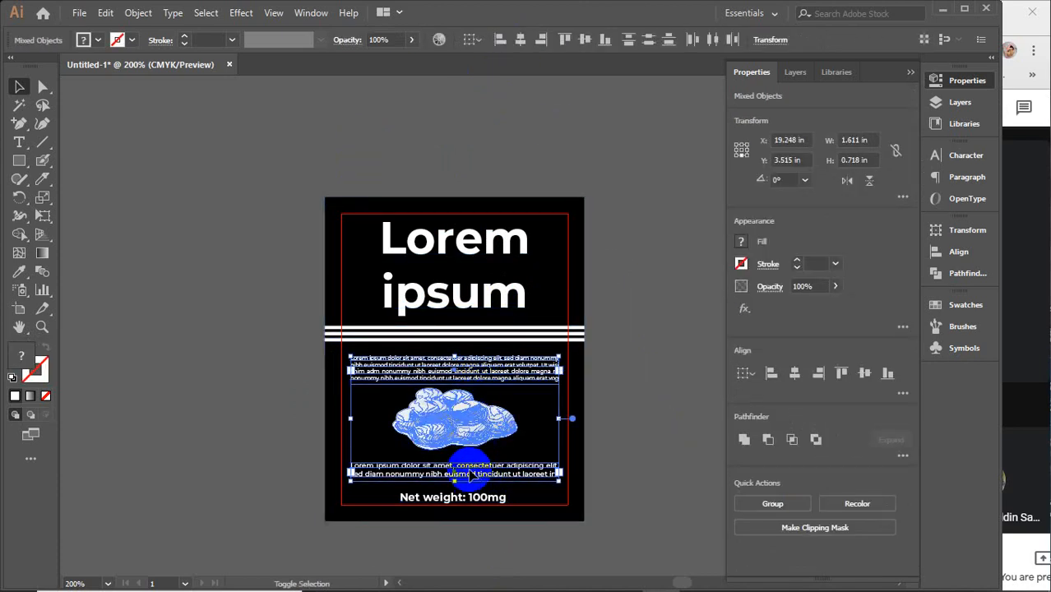
{"action": "left_click", "coordinate": [900, 392]}
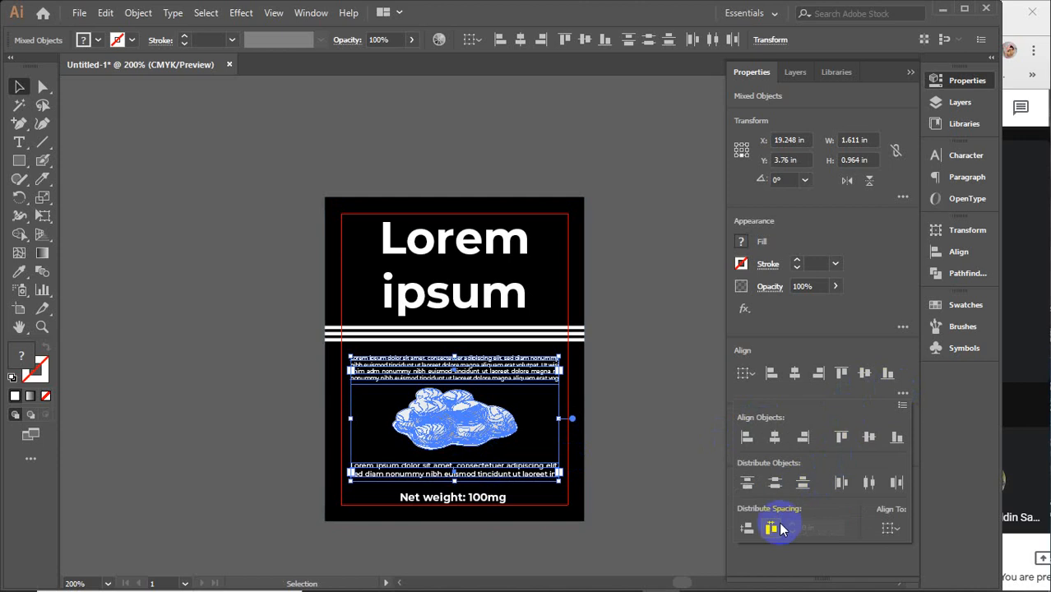
{"action": "left_click", "coordinate": [747, 530]}
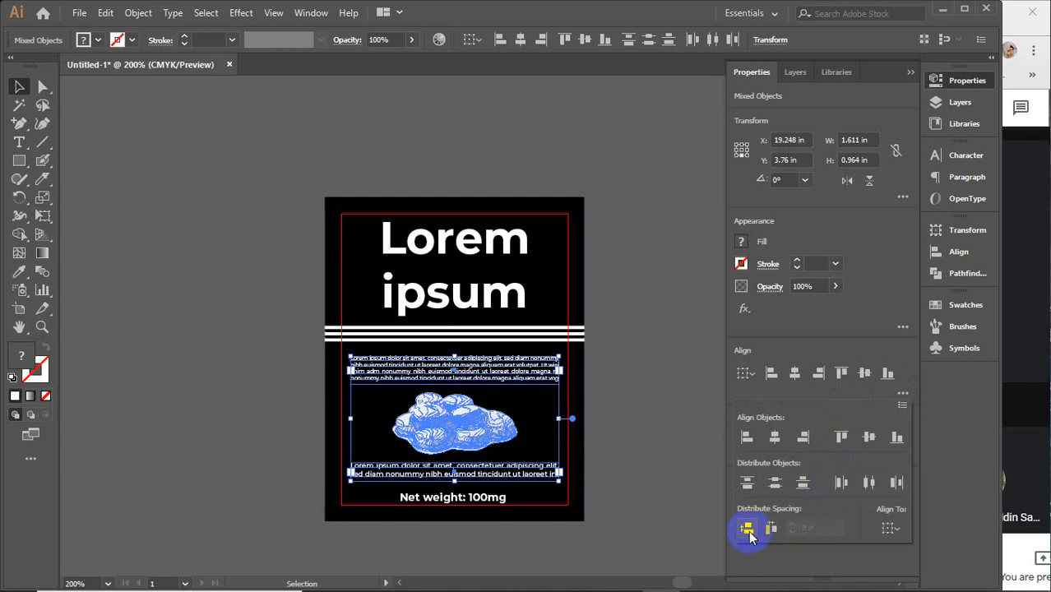
{"action": "left_click", "coordinate": [666, 367]}
{"action": "left_click", "coordinate": [911, 72]}
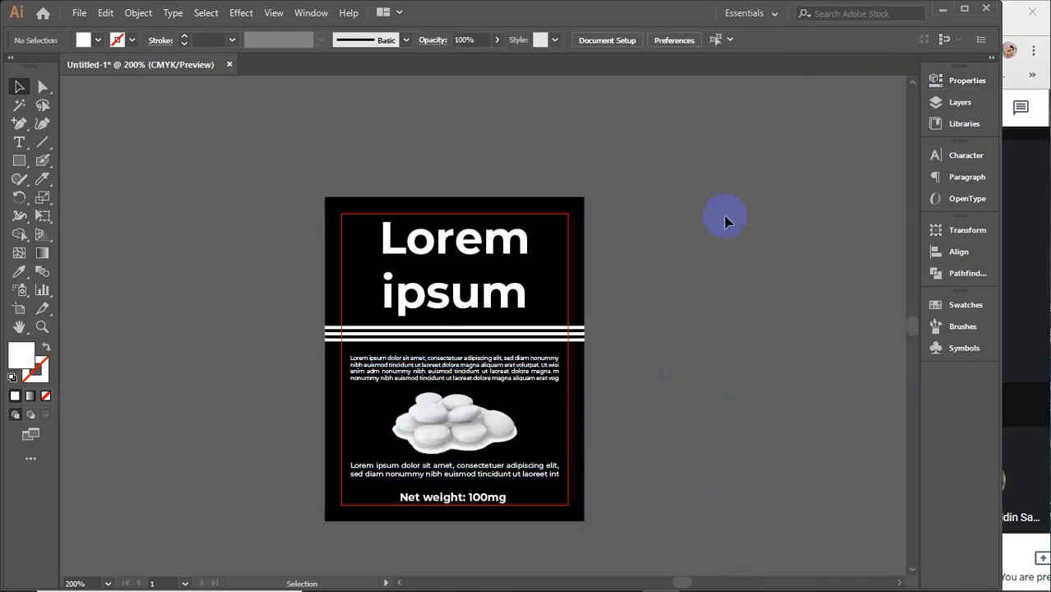
{"action": "left_click_drag", "start_coordinate": [303, 162], "coordinate": [605, 543]}
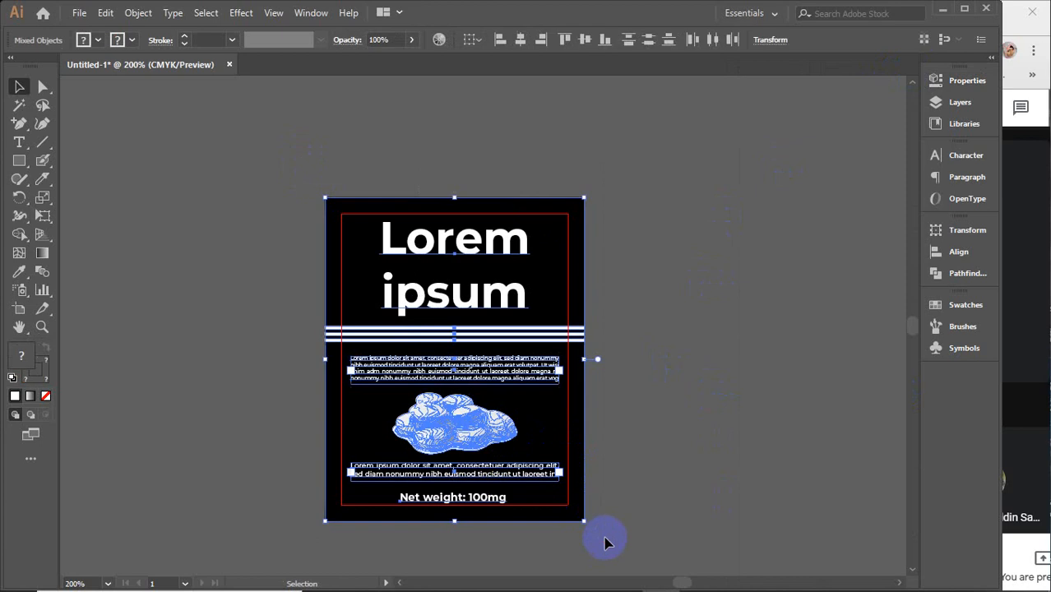
{"action": "left_click", "coordinate": [631, 374]}
Create a white 3 × 5 in rectangle in the empty space to the right of the finished black panel
{"action": "scroll", "coordinate": [630, 375], "scroll_direction": "down", "scroll_amount": 5}
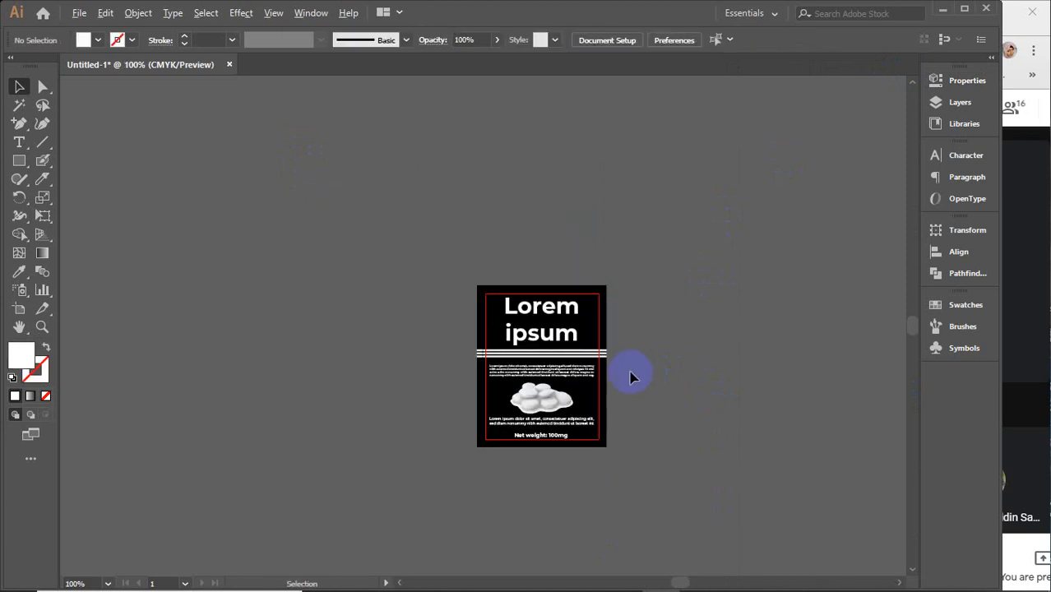
{"action": "left_click_drag", "start_coordinate": [710, 407], "coordinate": [187, 329]}
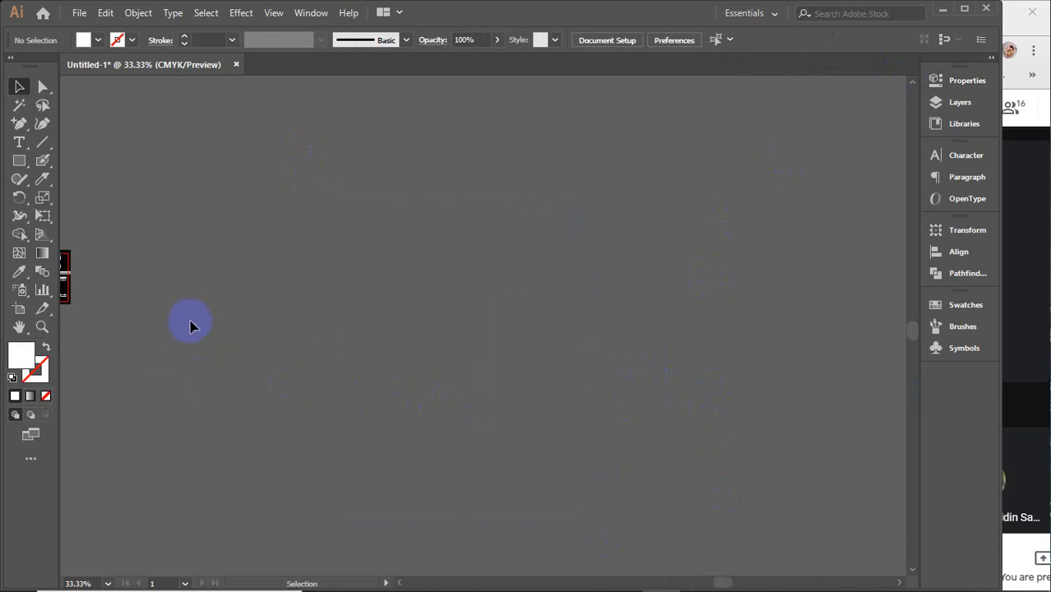
{"action": "left_click", "coordinate": [18, 164]}
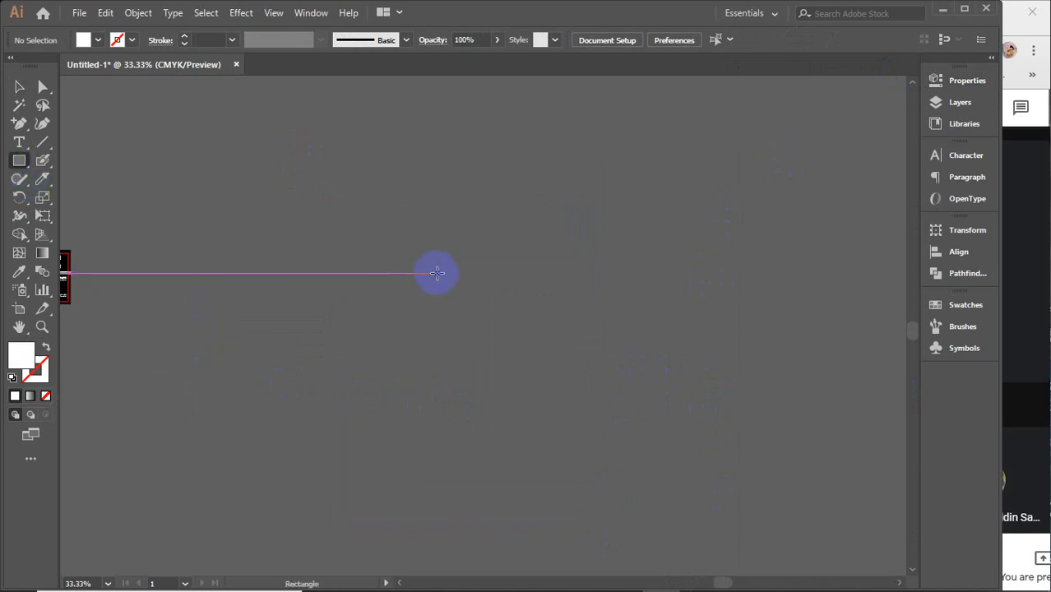
{"action": "left_click", "coordinate": [521, 261]}
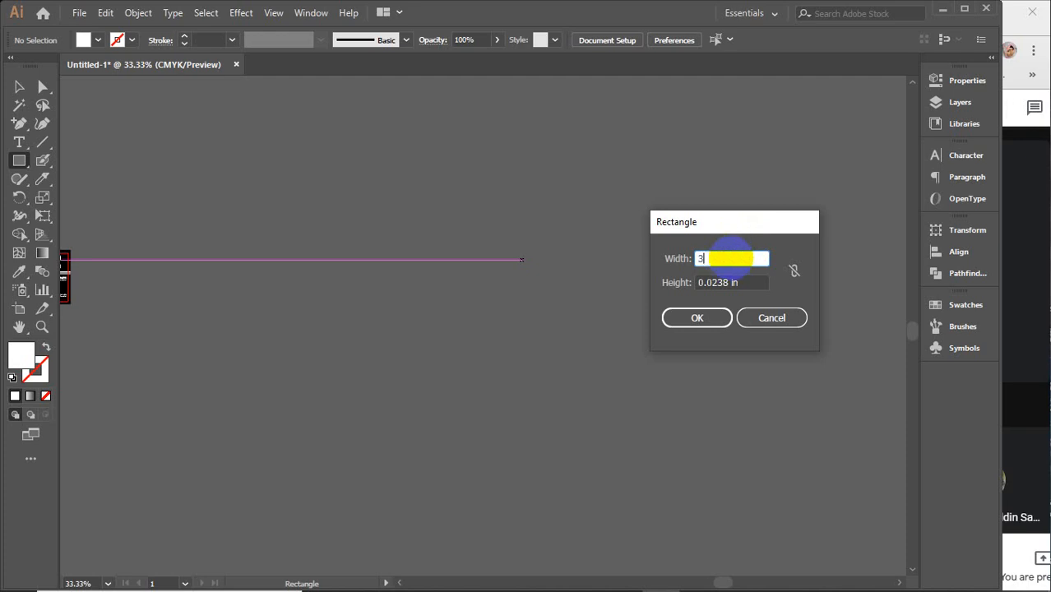
{"action": "left_click_drag", "start_coordinate": [730, 282], "coordinate": [665, 286]}
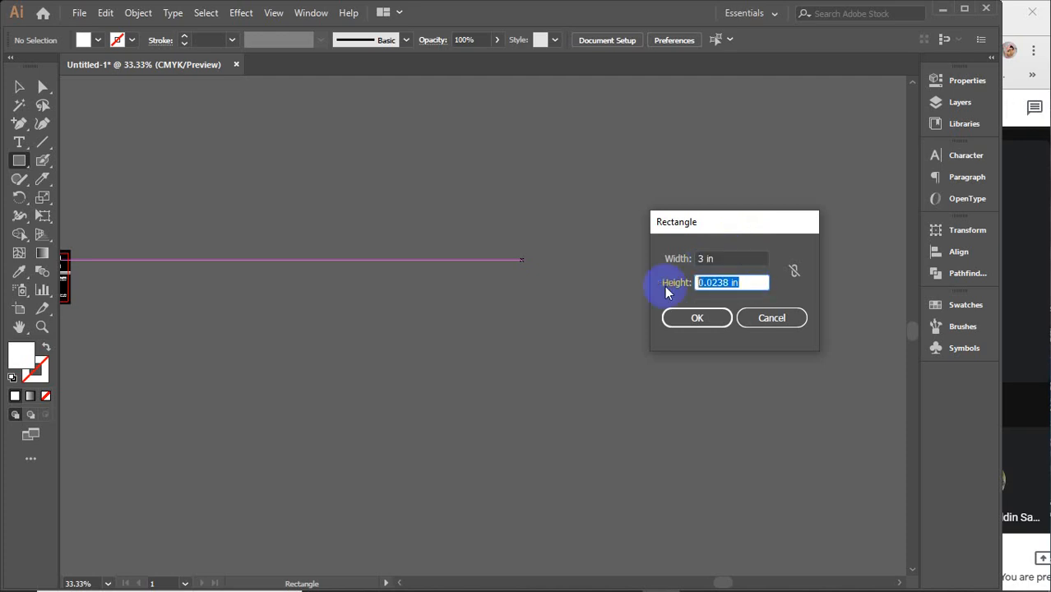
{"action": "type", "text": "5"}
{"action": "key", "text": "Return"}
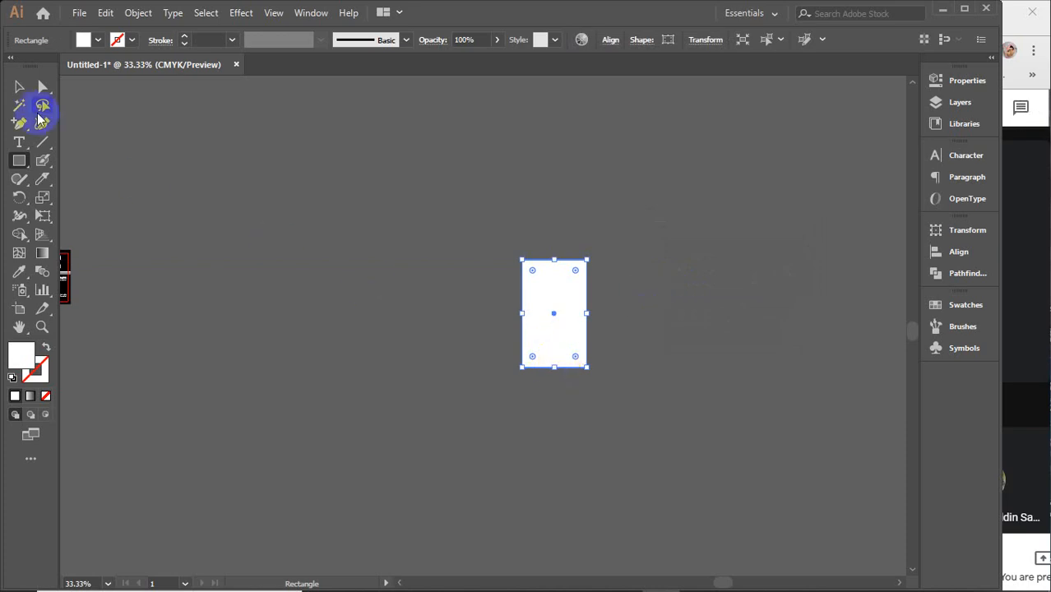
Stretch the white rectangle downward from its lower edge to a height of about 7.98 in, keeping the 3 in width
{"action": "key", "text": "v"}
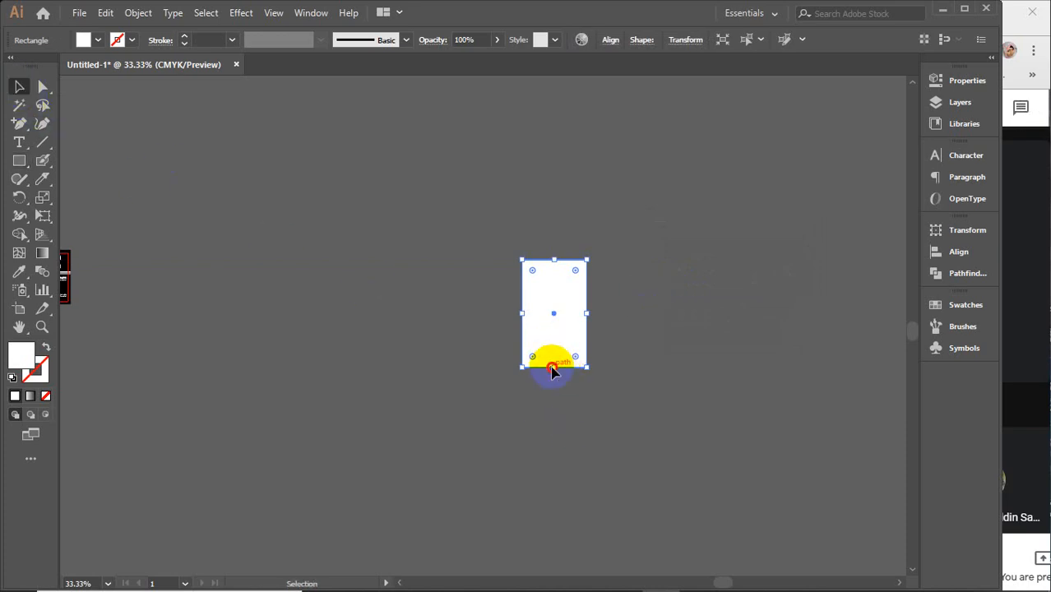
{"action": "left_click_drag", "start_coordinate": [554, 368], "coordinate": [555, 431]}
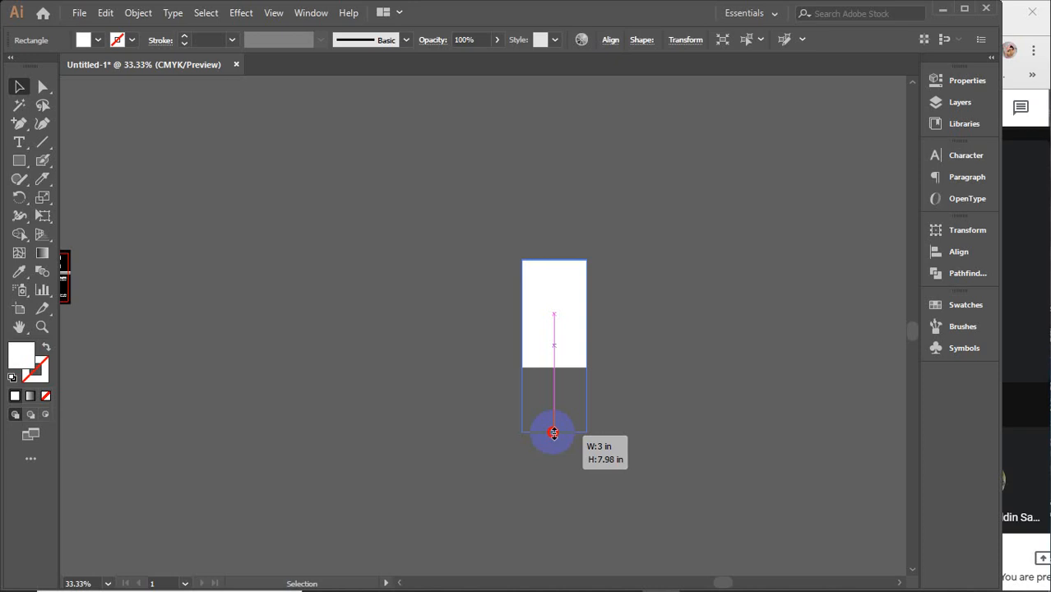
{"action": "left_click_drag", "start_coordinate": [553, 433], "coordinate": [553, 433]}
{"action": "scroll", "coordinate": [554, 431], "scroll_direction": "up", "scroll_amount": 3}
{"action": "scroll", "coordinate": [572, 528], "scroll_direction": "up", "scroll_amount": 4}
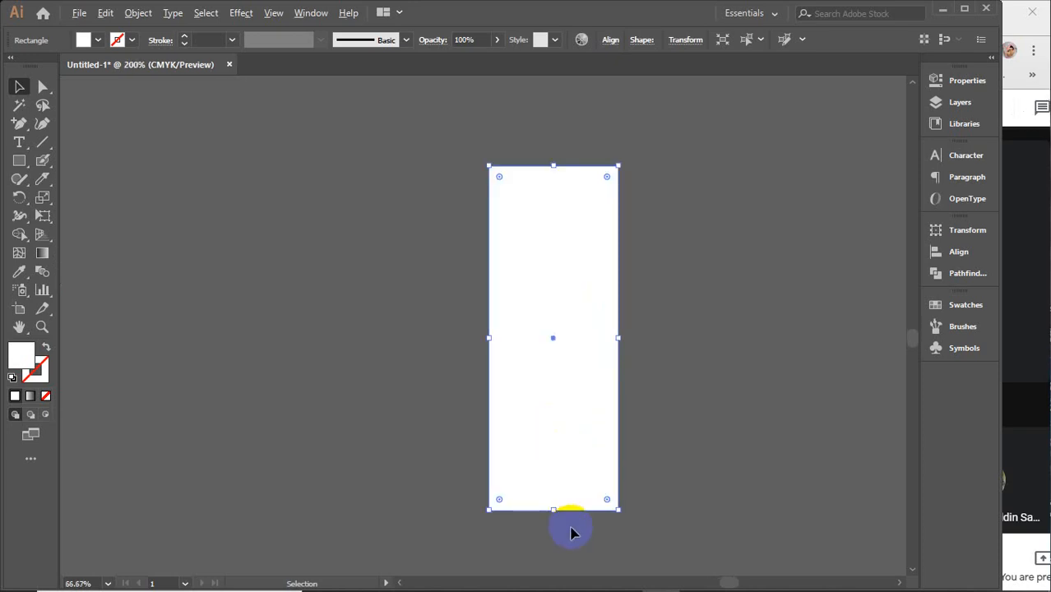
{"action": "left_click_drag", "start_coordinate": [490, 453], "coordinate": [495, 455]}
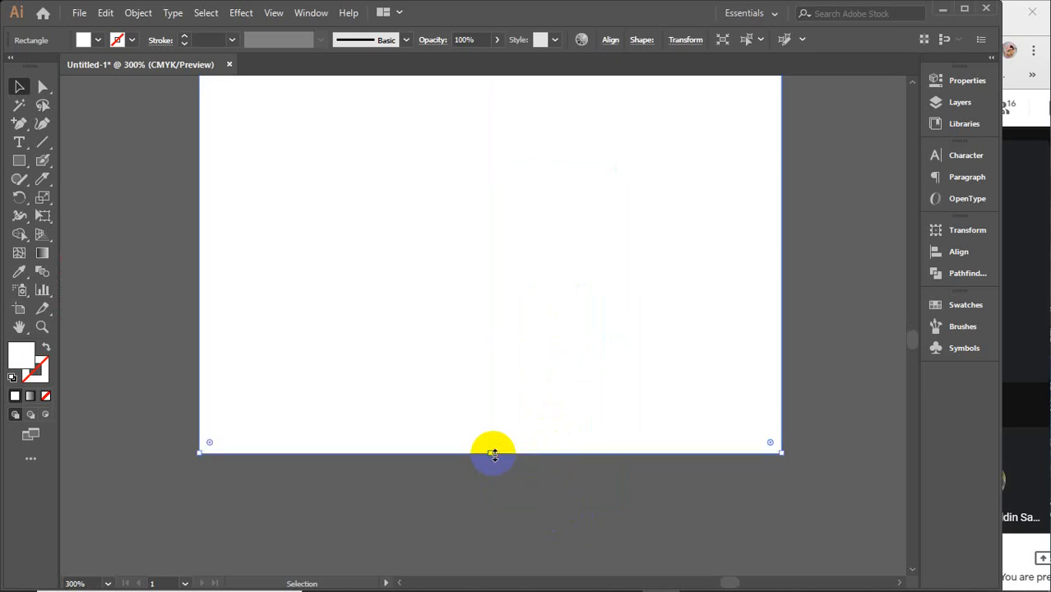
{"action": "scroll", "coordinate": [494, 455], "scroll_direction": "down", "scroll_amount": 4}
{"action": "left_click_drag", "start_coordinate": [576, 327], "coordinate": [523, 362]}
{"action": "left_click", "coordinate": [529, 320]}
{"action": "left_click", "coordinate": [441, 325]}
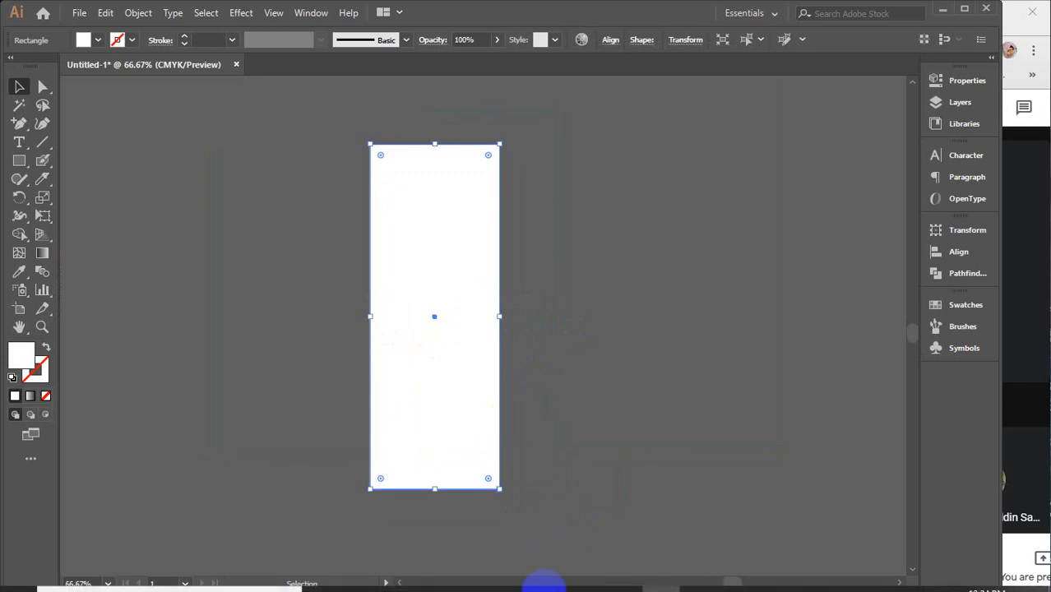
Switch to the Chrome window with the Google image results and search for "orange png"
{"action": "mouse_move", "coordinate": [585, 580]}
{"action": "left_click", "coordinate": [540, 510]}
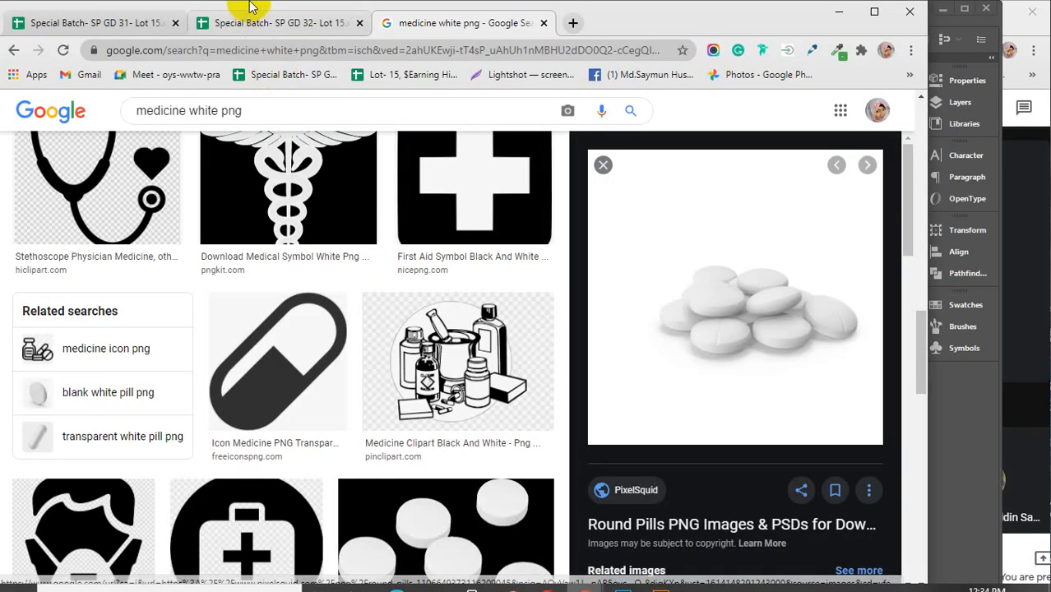
{"action": "left_click_drag", "start_coordinate": [217, 114], "coordinate": [110, 118]}
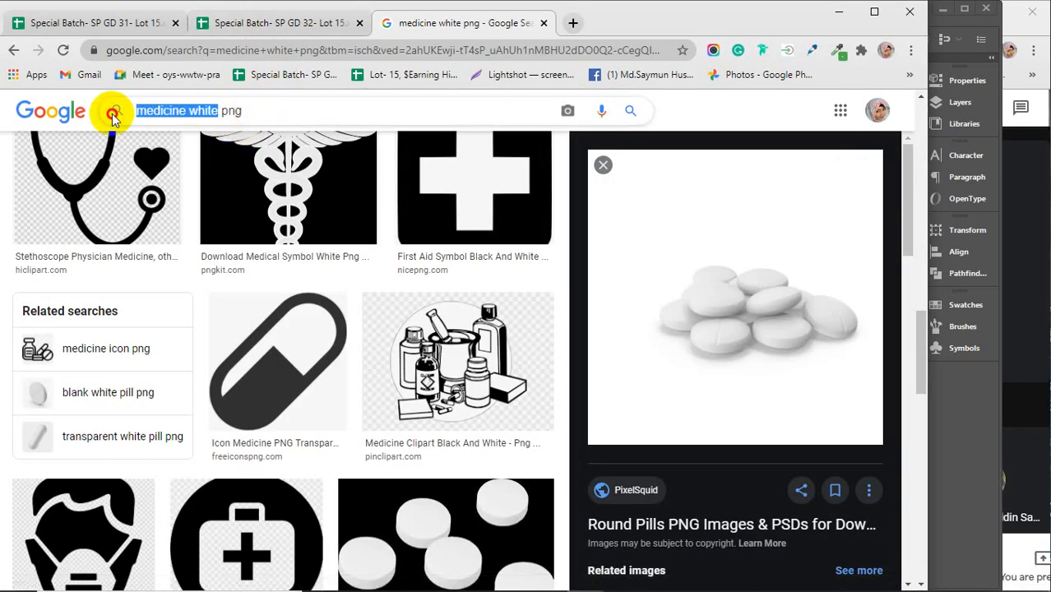
{"action": "type", "text": "mang"}
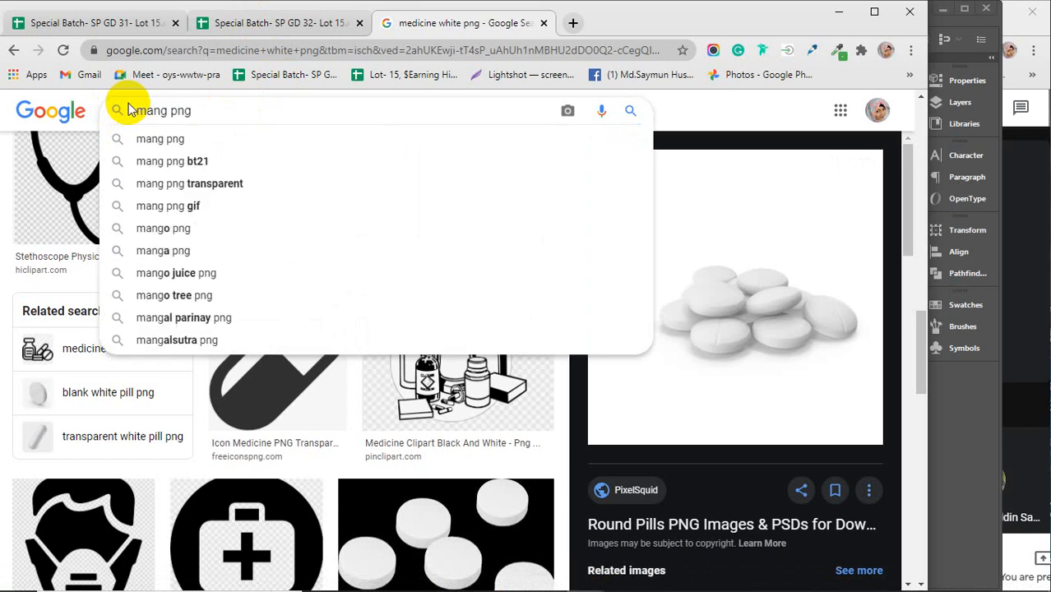
{"action": "key", "text": "BackSpace"}
{"action": "key", "text": "BackSpace"}
{"action": "key", "text": "BackSpace"}
{"action": "key", "text": "BackSpace"}
{"action": "type", "text": "o"}
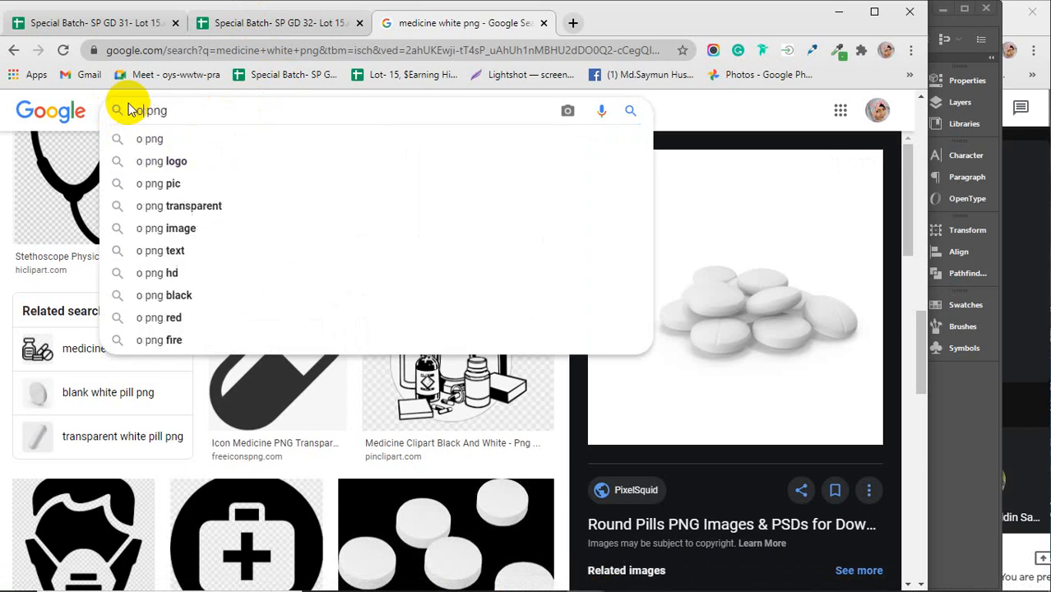
{"action": "type", "text": "range"}
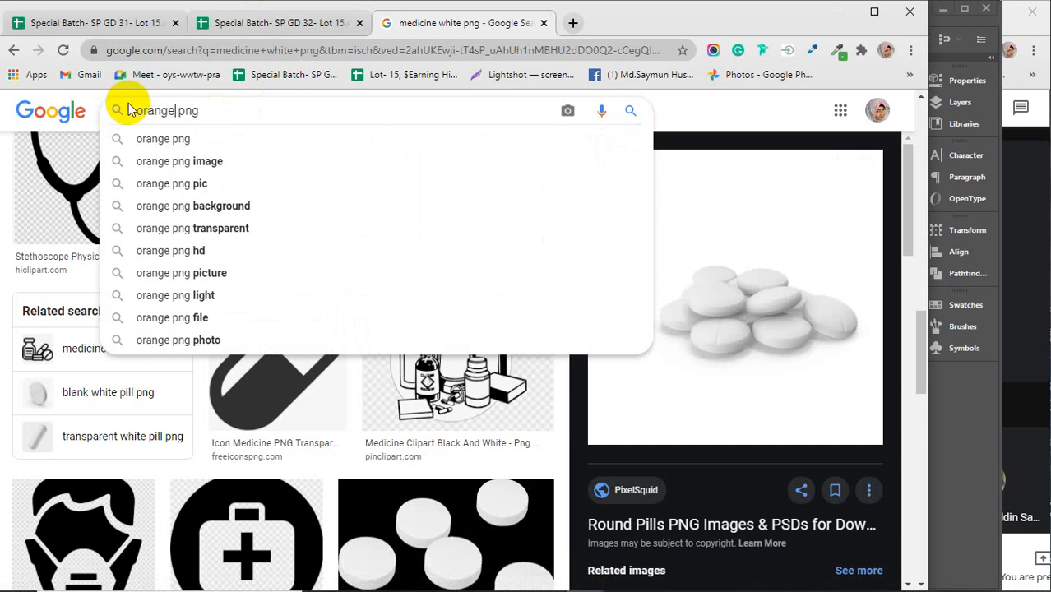
{"action": "key", "text": "Return"}
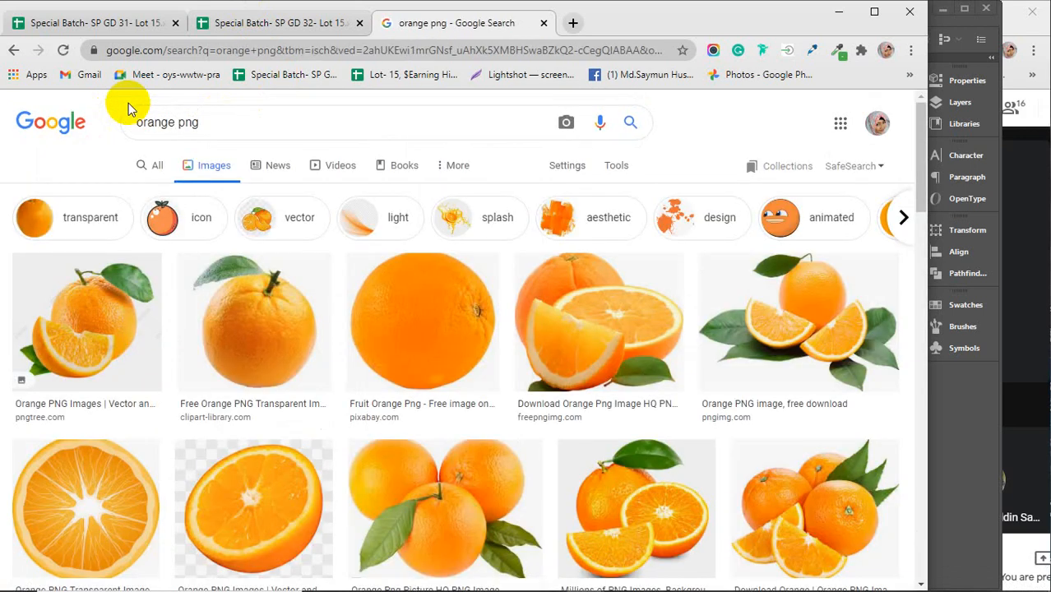
Open the PNGHunter picture of whole oranges with two slices and leaves, and save it to the Desktop as a PNG image
{"action": "scroll", "coordinate": [412, 313], "scroll_direction": "down", "scroll_amount": 3}
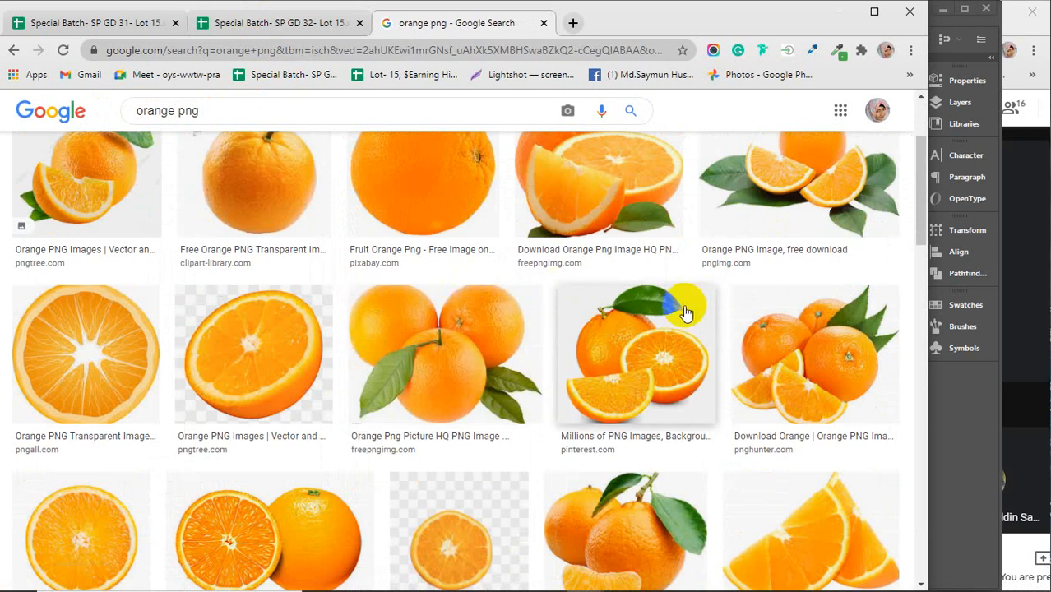
{"action": "left_click", "coordinate": [817, 366]}
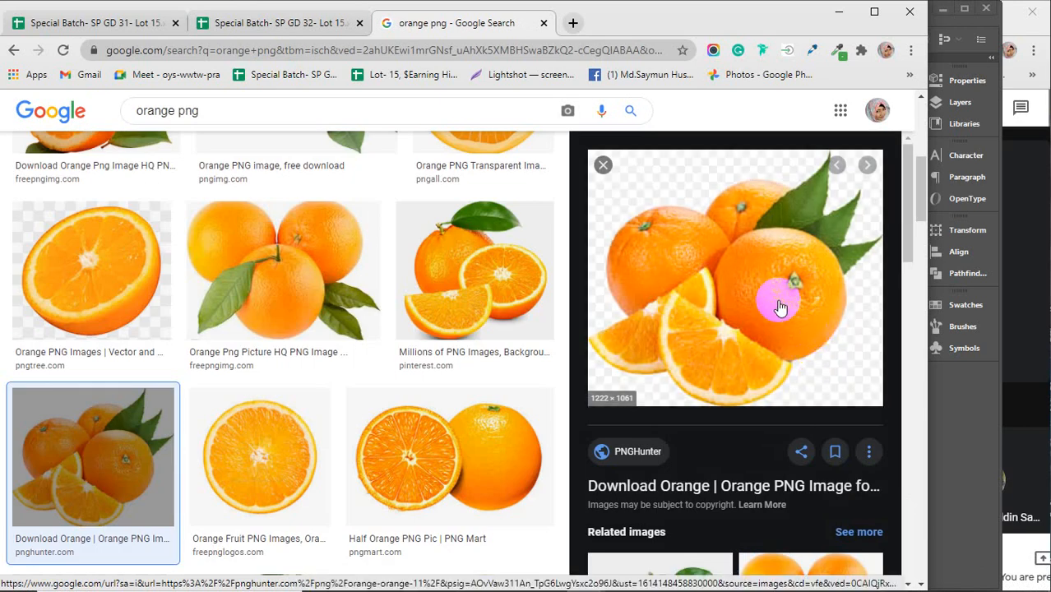
{"action": "right_click", "coordinate": [739, 244]}
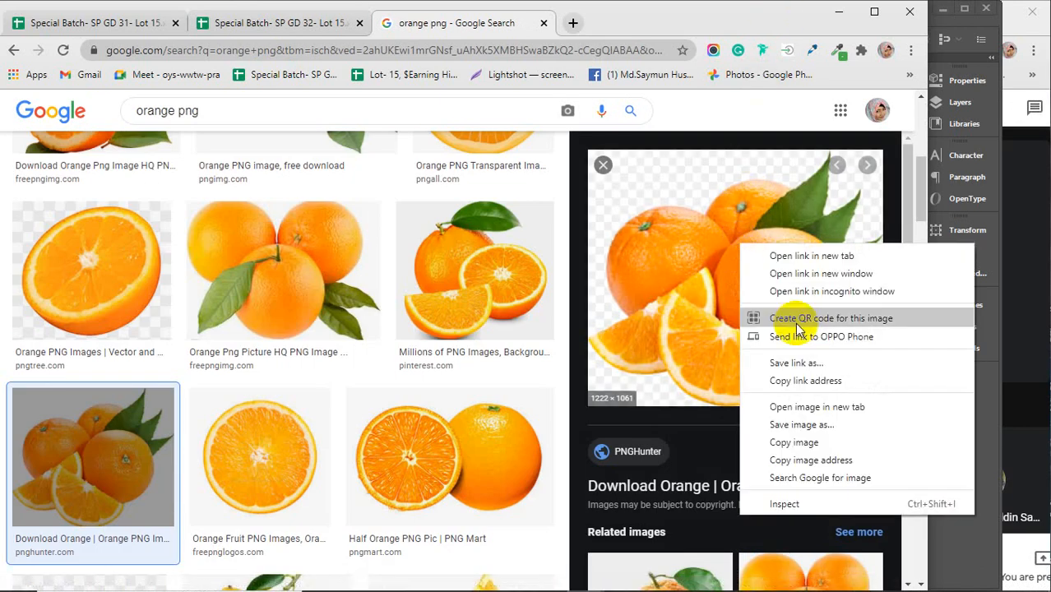
{"action": "left_click", "coordinate": [802, 424]}
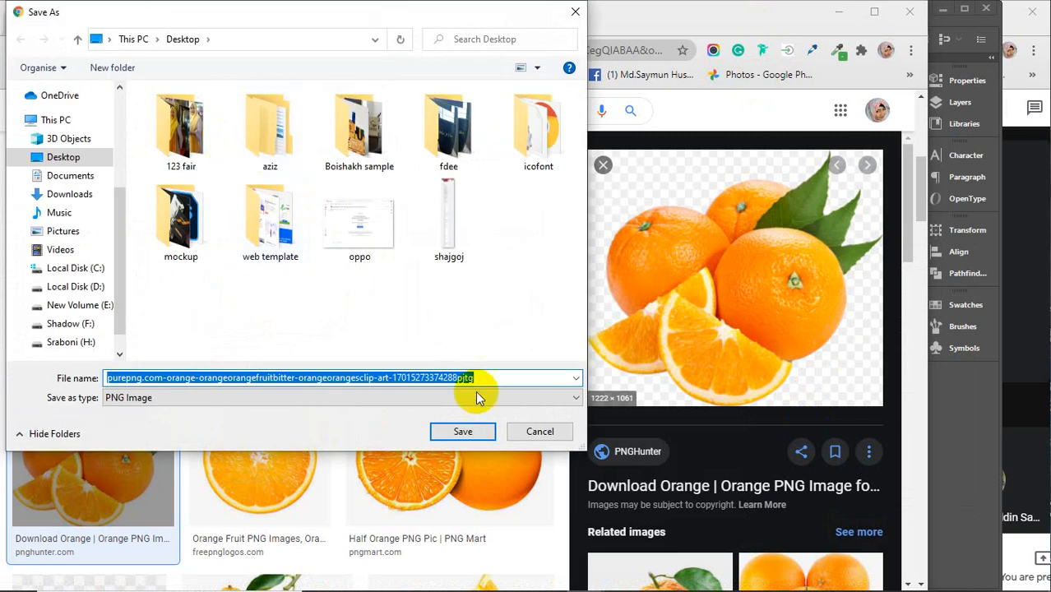
{"action": "left_click", "coordinate": [462, 429]}
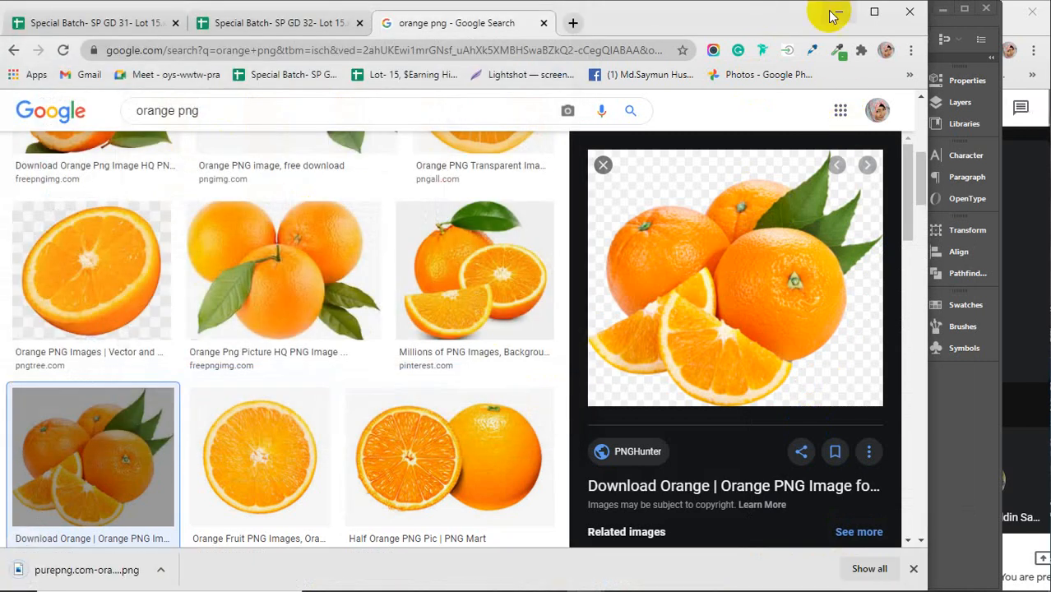
Switch to Illustrator, duplicate the white rectangle flush against its right edge, and set the copy's width to 2 in from its left edge
{"action": "left_click", "coordinate": [839, 12]}
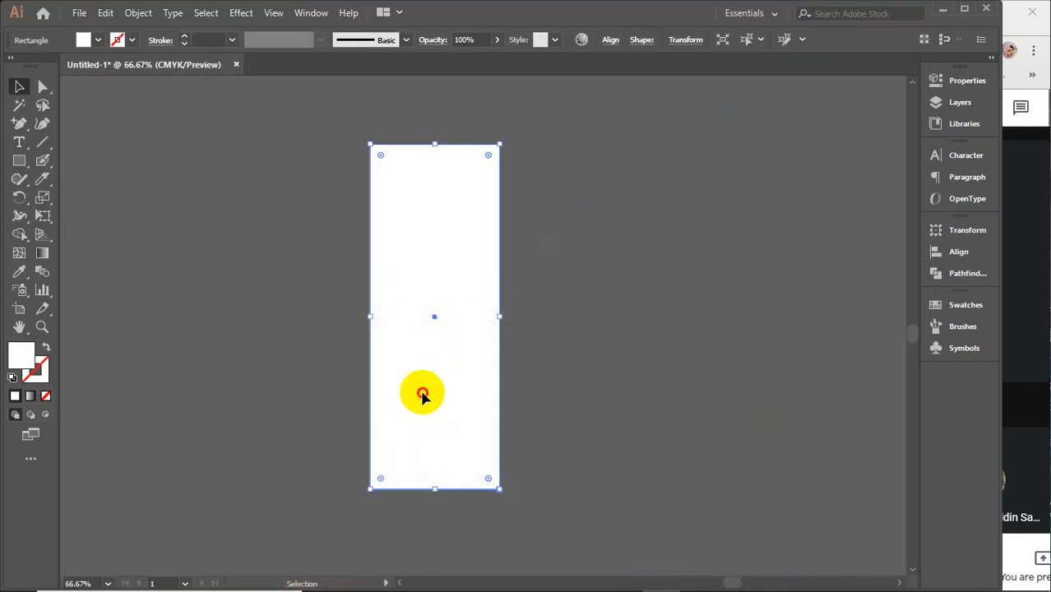
{"action": "left_click_drag", "start_coordinate": [400, 409], "coordinate": [528, 411]}
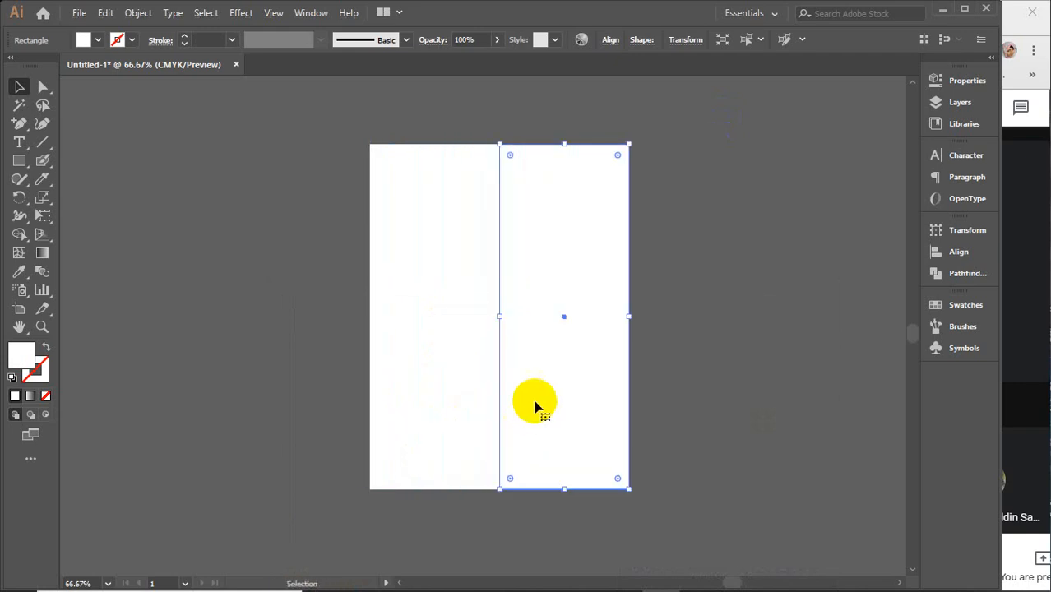
{"action": "left_click", "coordinate": [959, 82]}
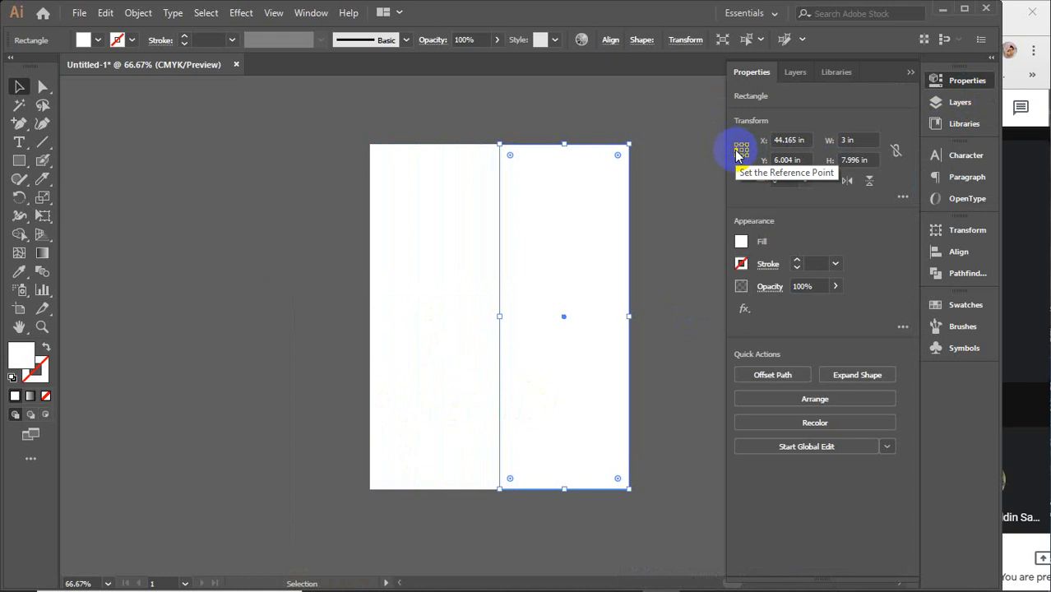
{"action": "left_click", "coordinate": [859, 143]}
{"action": "left_click_drag", "start_coordinate": [864, 144], "coordinate": [837, 148]}
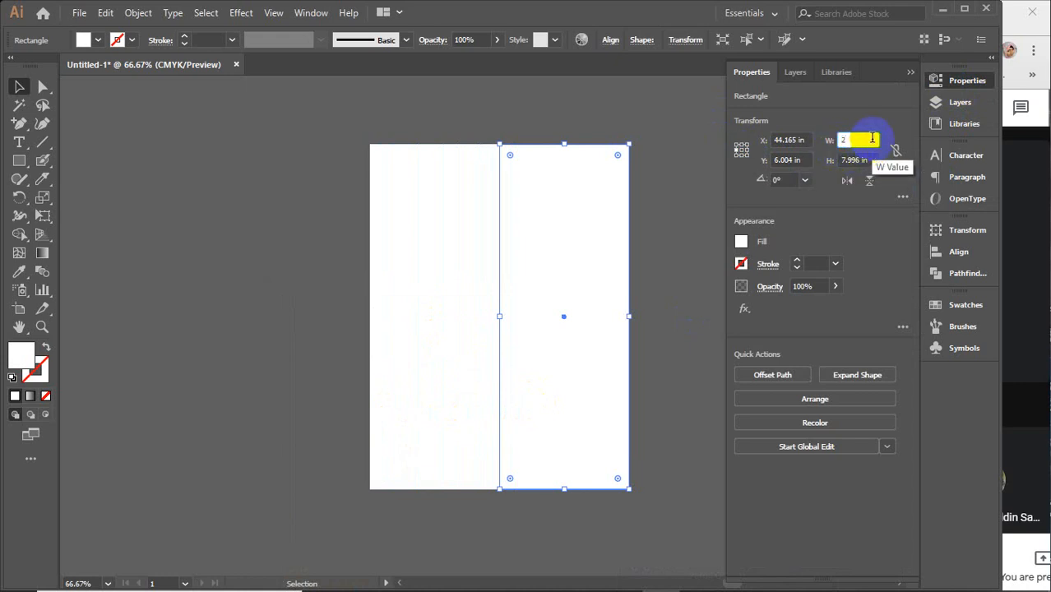
{"action": "type", "text": "2 in"}
{"action": "key", "text": "Return"}
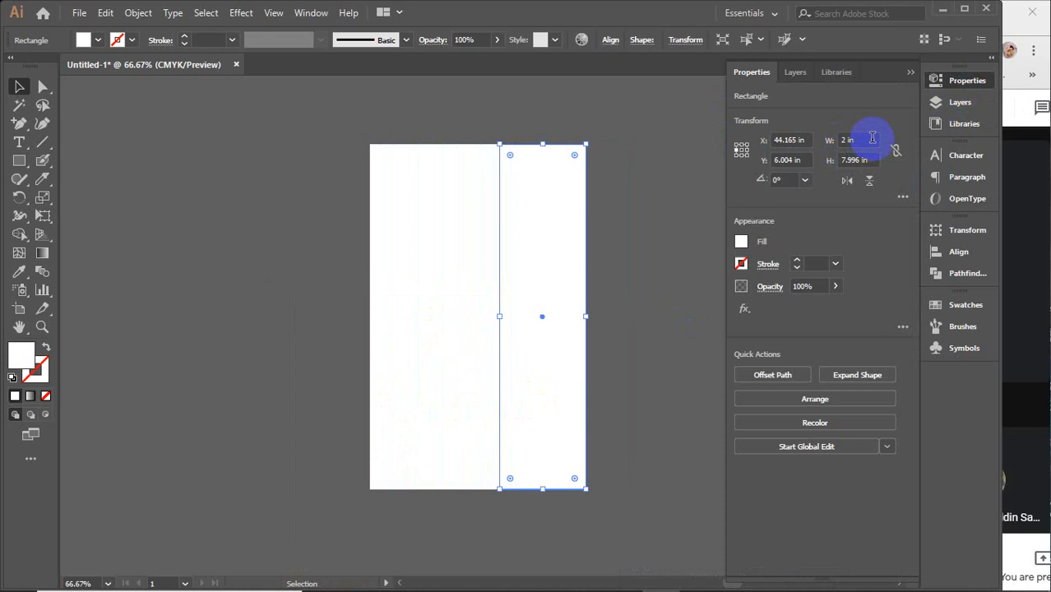
{"action": "left_click", "coordinate": [911, 74]}
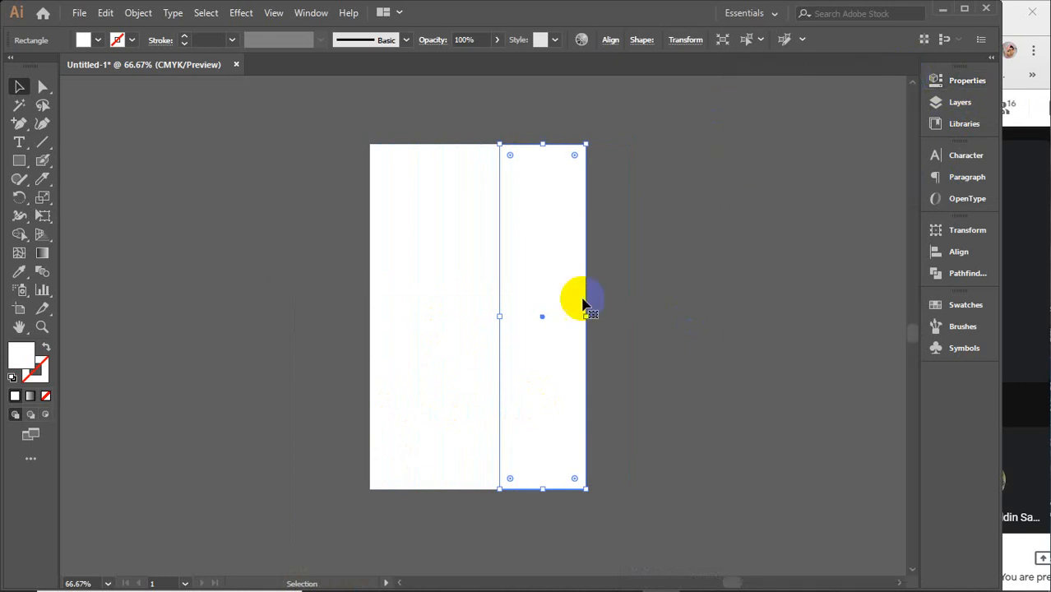
Duplicate the wide and narrow panels directly to the right of the pair, and give all four panels a 0.25 pt black stroke
{"action": "left_click", "coordinate": [434, 312], "text": "shift"}
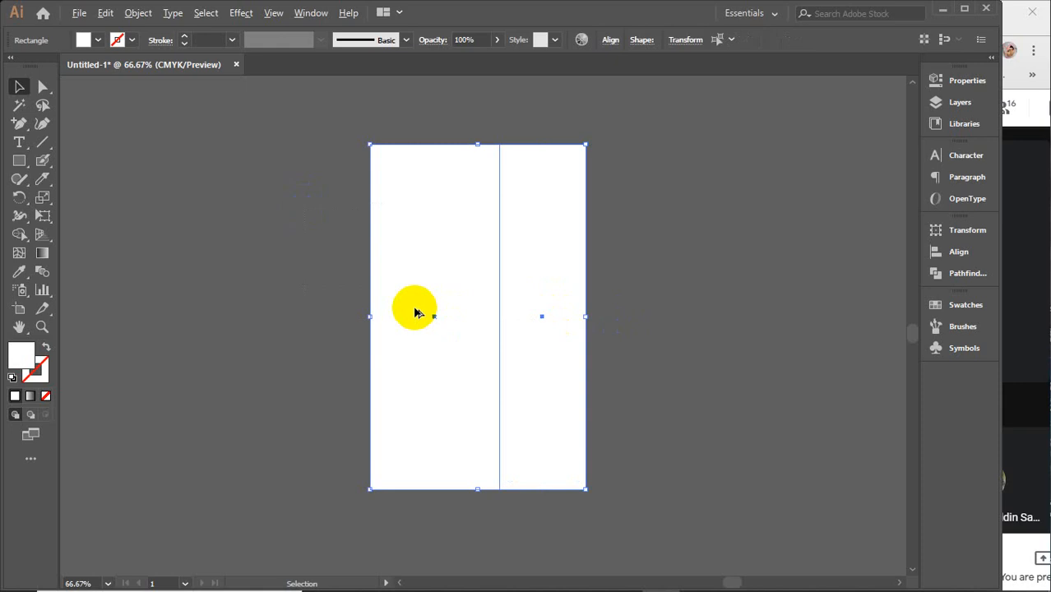
{"action": "left_click_drag", "start_coordinate": [416, 313], "coordinate": [631, 316], "text": "alt"}
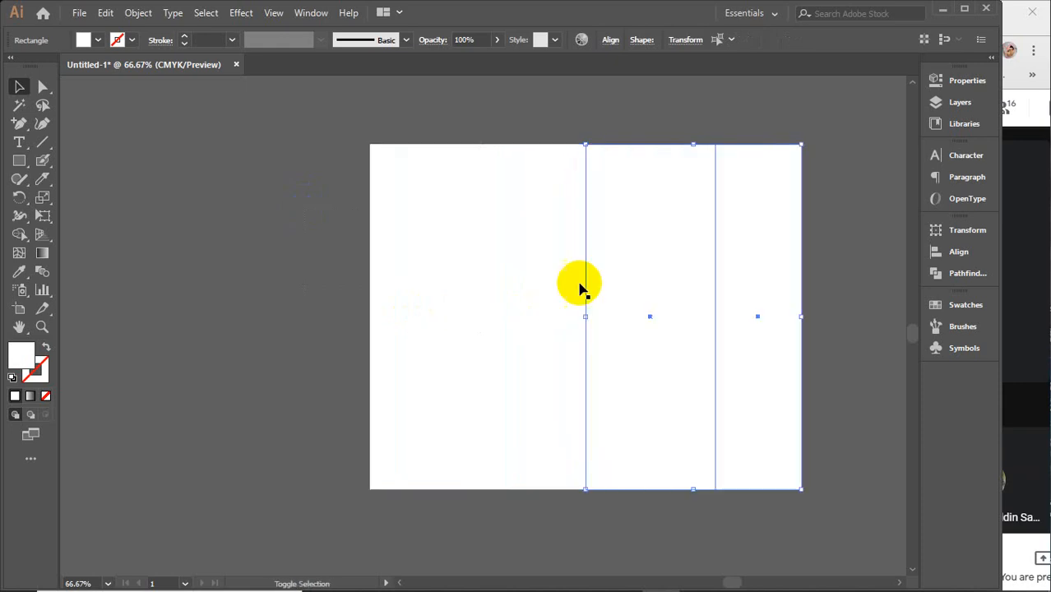
{"action": "left_click_drag", "start_coordinate": [293, 176], "coordinate": [870, 394]}
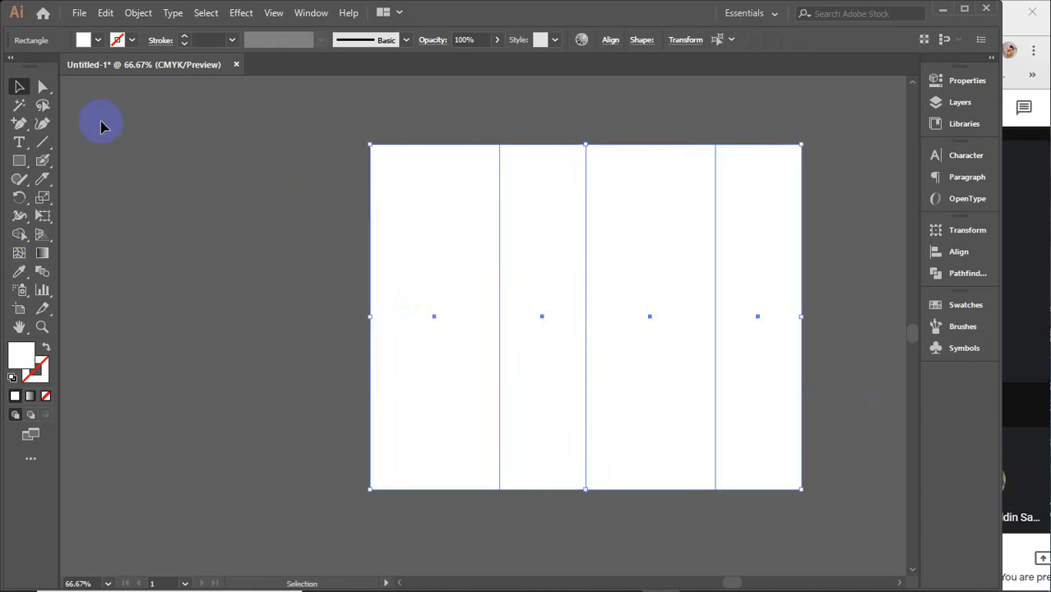
{"action": "left_click", "coordinate": [232, 40]}
{"action": "left_click", "coordinate": [238, 55]}
{"action": "left_click", "coordinate": [304, 228]}
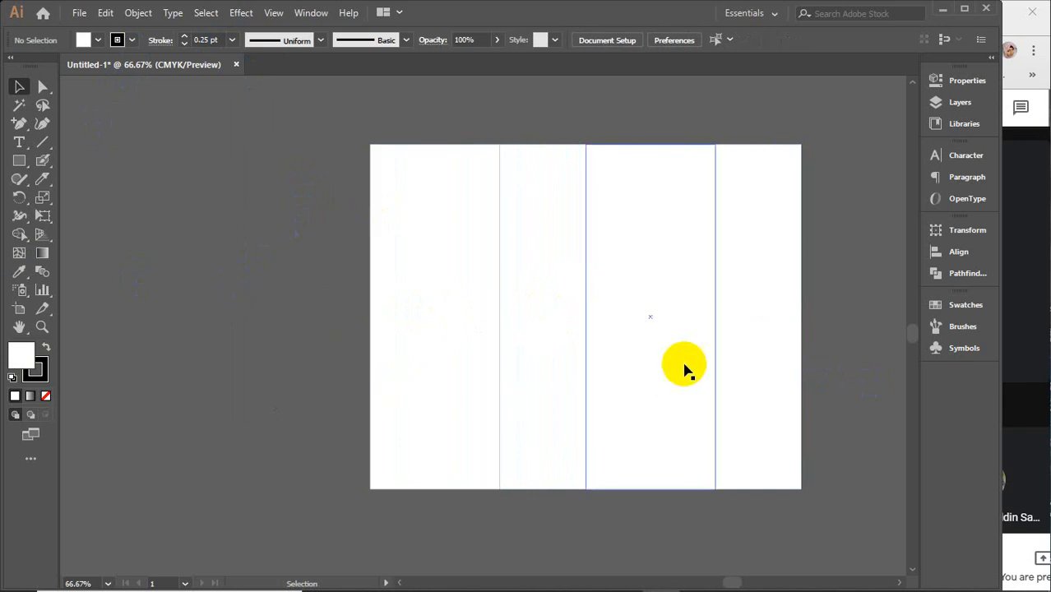
Duplicate the first wide panel to its left and set the copy's width to 0.5 in, keeping its right edge fixed
{"action": "left_click", "coordinate": [754, 356]}
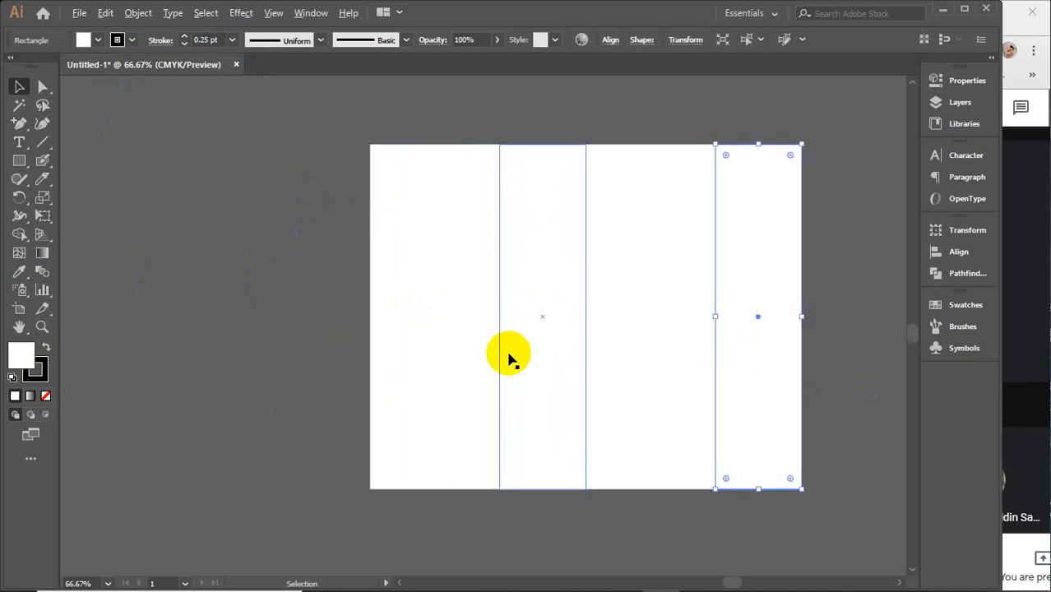
{"action": "left_click", "coordinate": [460, 343]}
{"action": "left_click_drag", "start_coordinate": [483, 340], "coordinate": [354, 333]}
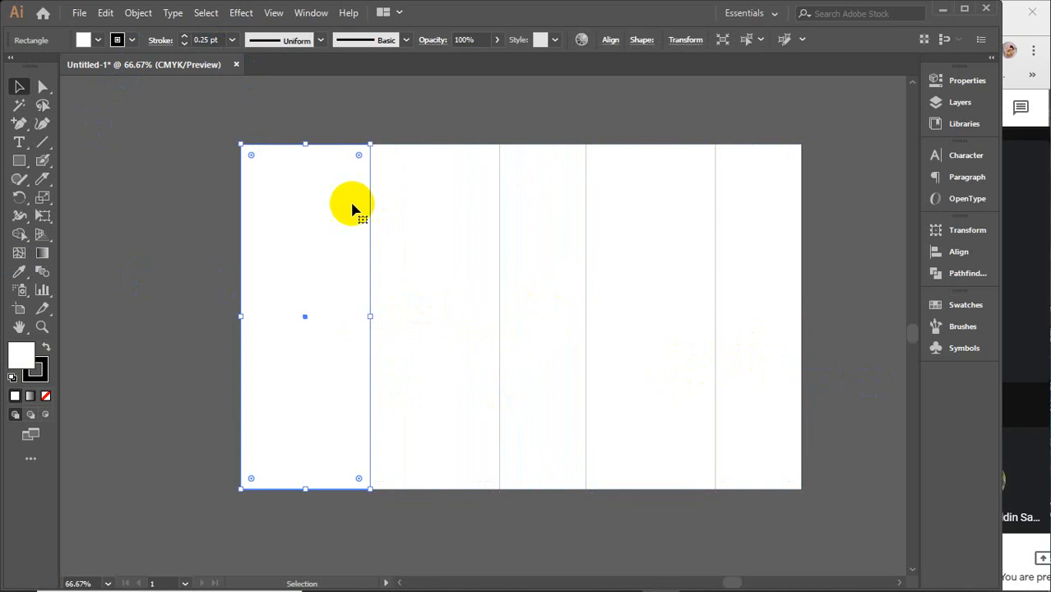
{"action": "left_click", "coordinate": [971, 82]}
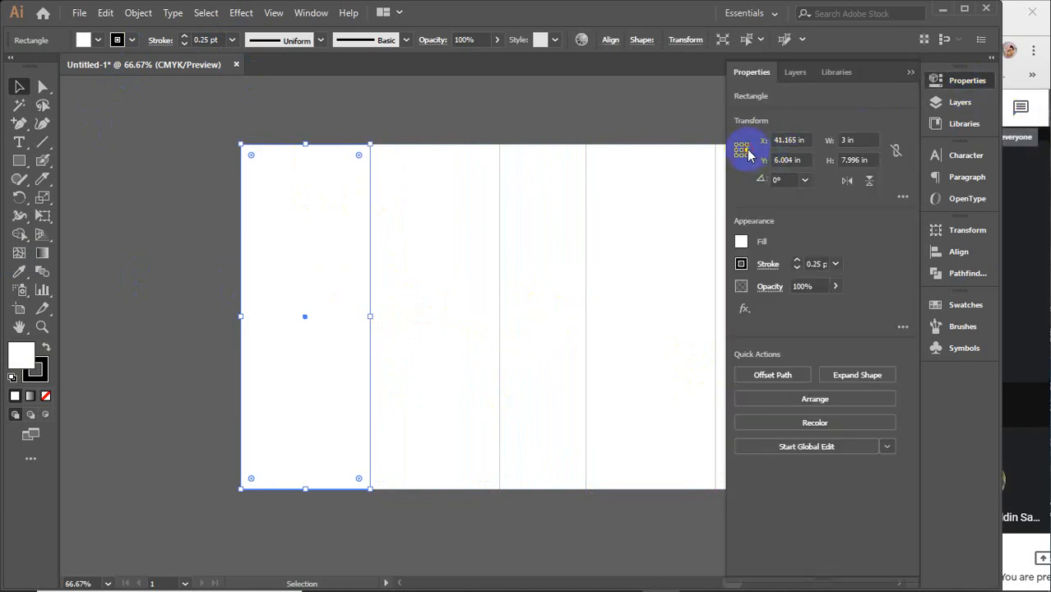
{"action": "left_click", "coordinate": [865, 144]}
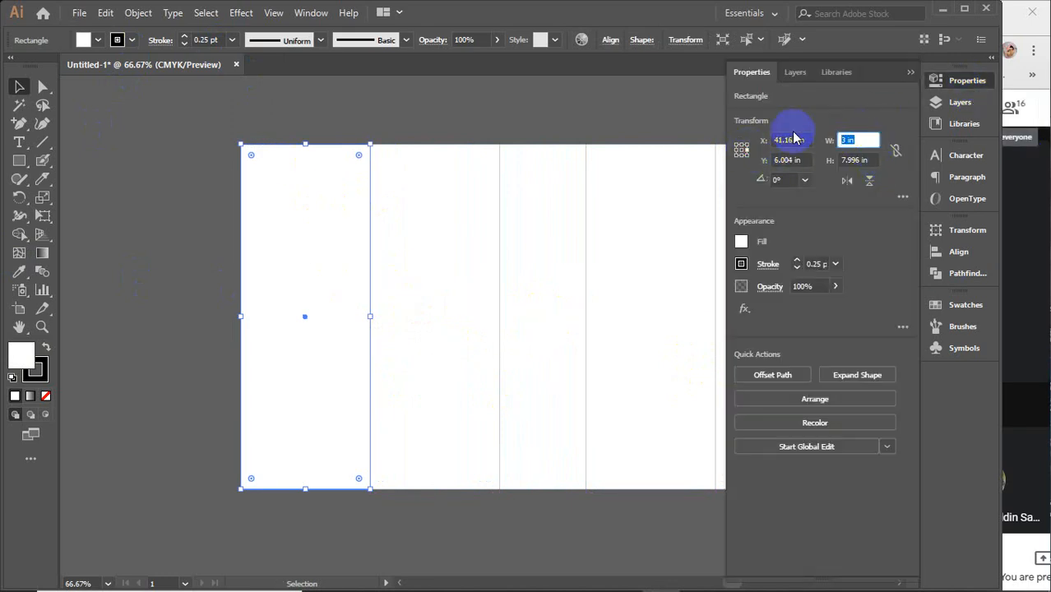
{"action": "key", "text": "Return"}
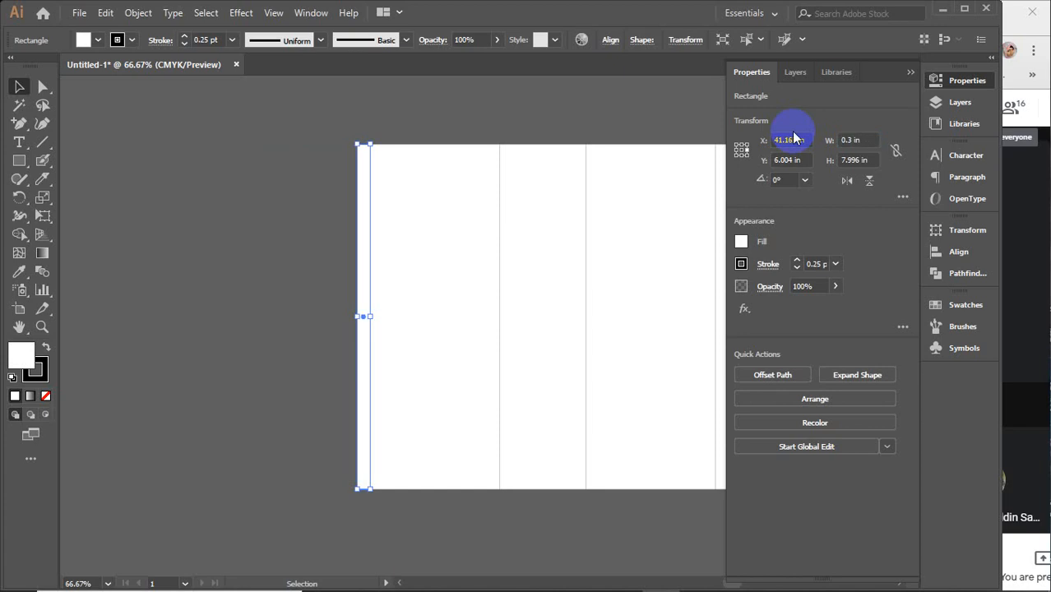
{"action": "left_click", "coordinate": [865, 143]}
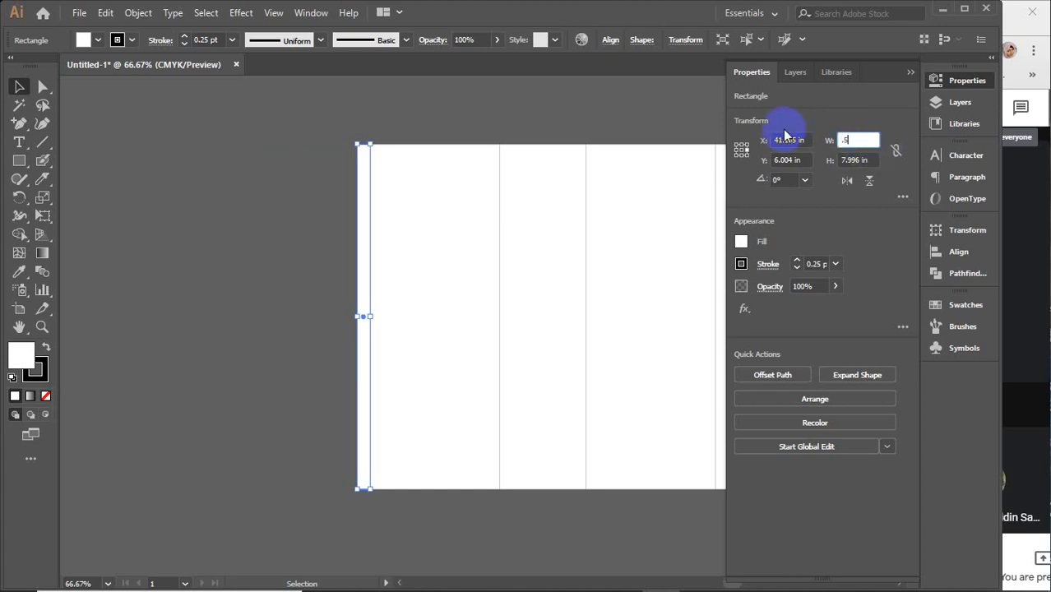
{"action": "type", "text": ".5"}
{"action": "key", "text": "Return"}
{"action": "left_click", "coordinate": [910, 72]}
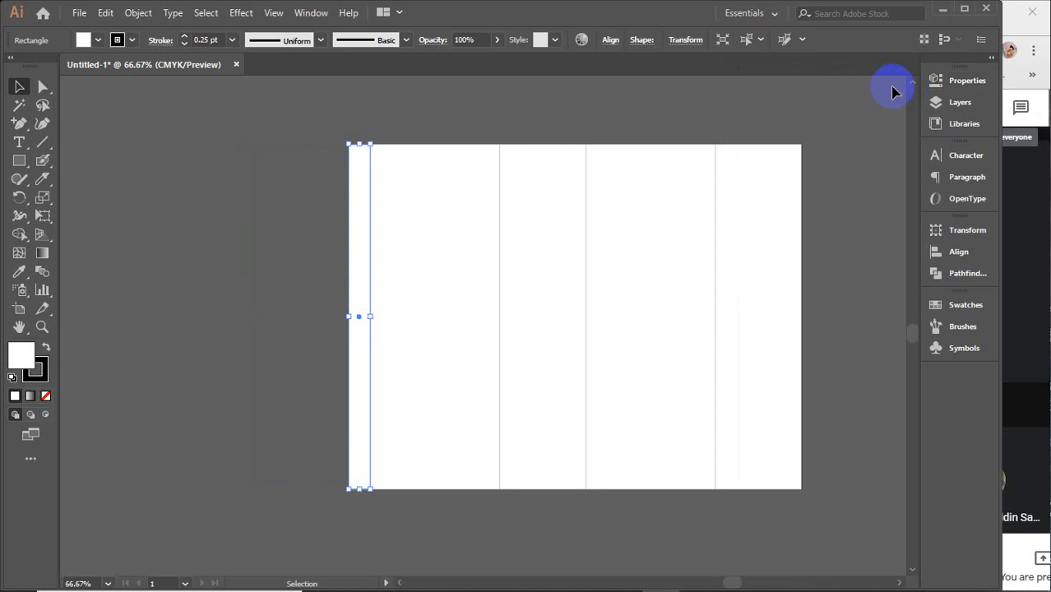
{"action": "left_click", "coordinate": [288, 155]}
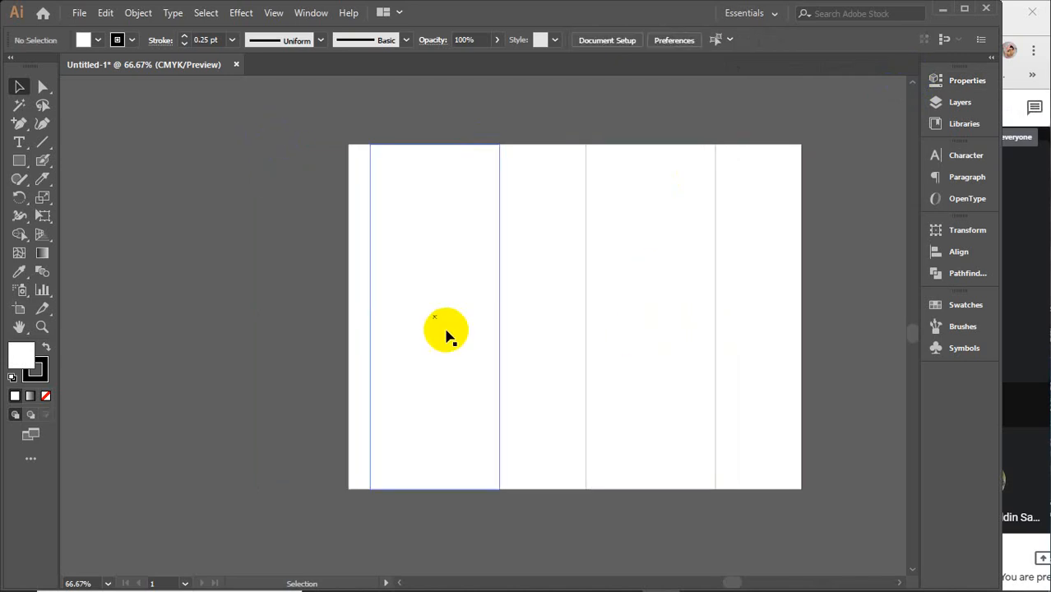
{"action": "left_click", "coordinate": [431, 239]}
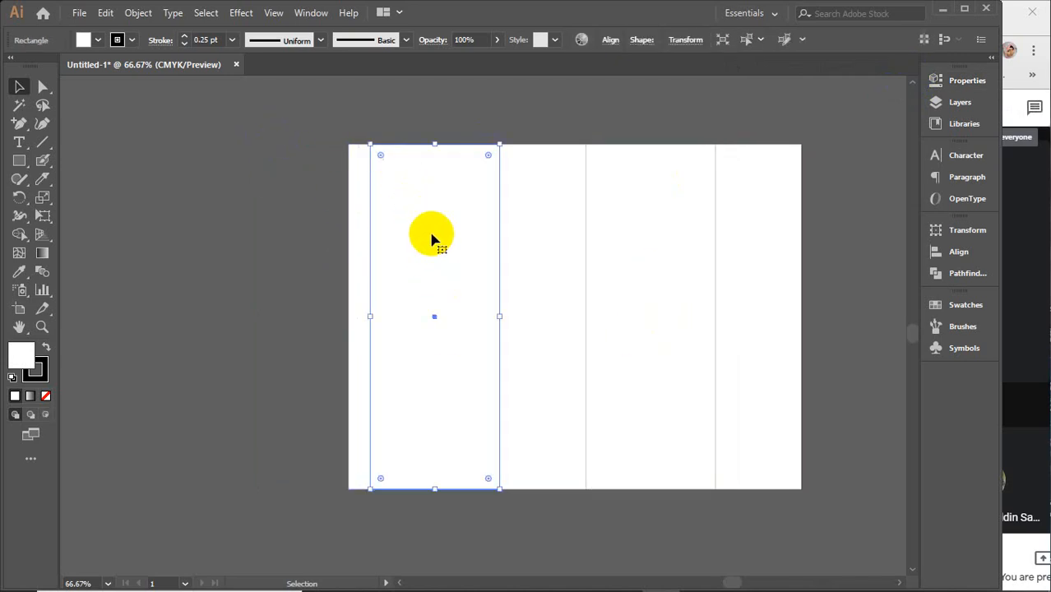
{"action": "left_click", "coordinate": [275, 310]}
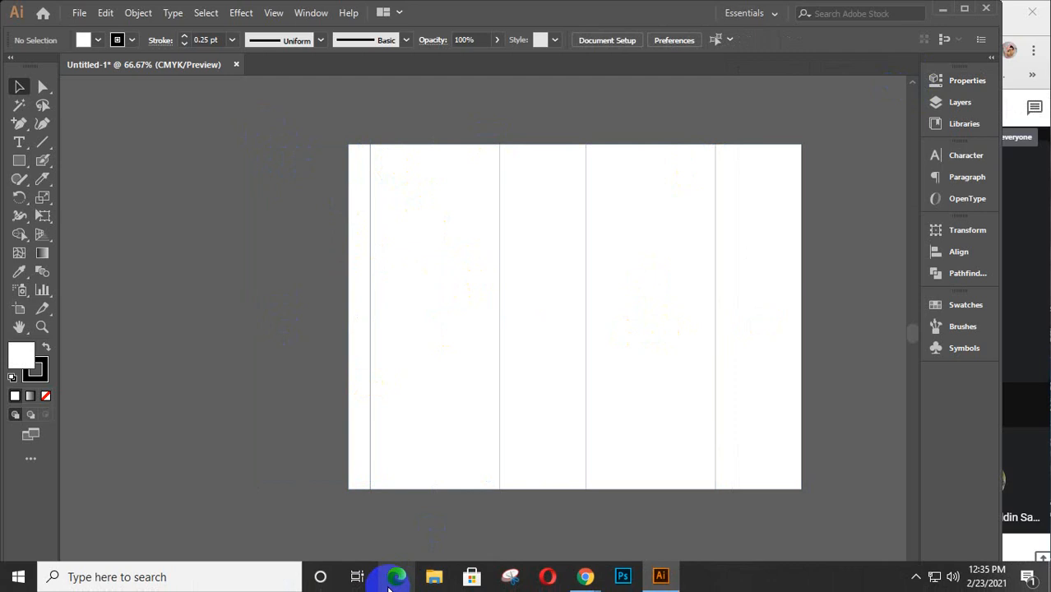
Place the purepng orange image from the Desktop folder into the Illustrator document
{"action": "left_click", "coordinate": [433, 577]}
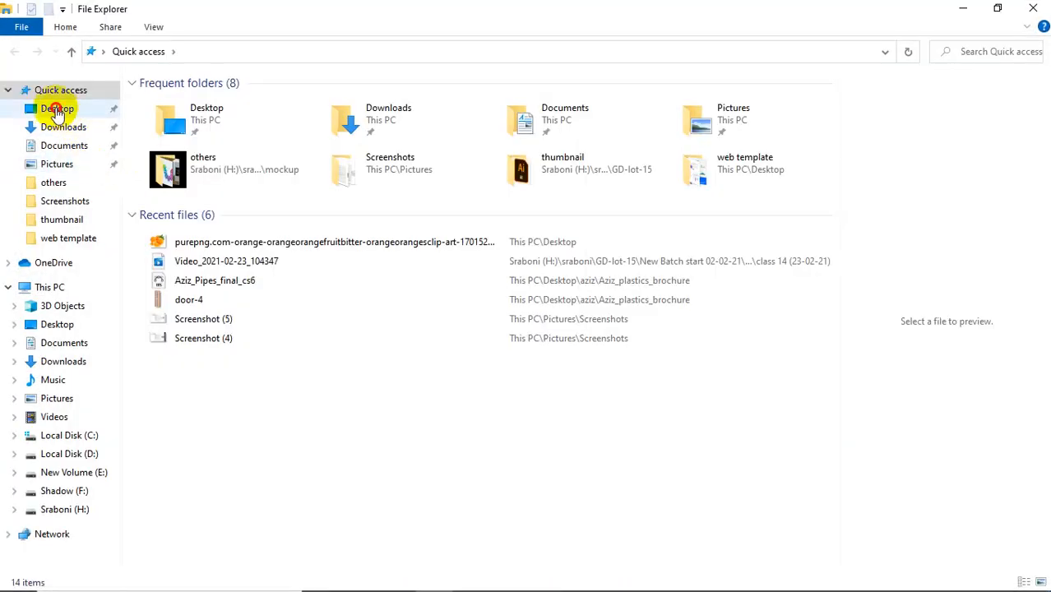
{"action": "left_click", "coordinate": [56, 109]}
{"action": "left_click_drag", "start_coordinate": [519, 342], "coordinate": [561, 368]}
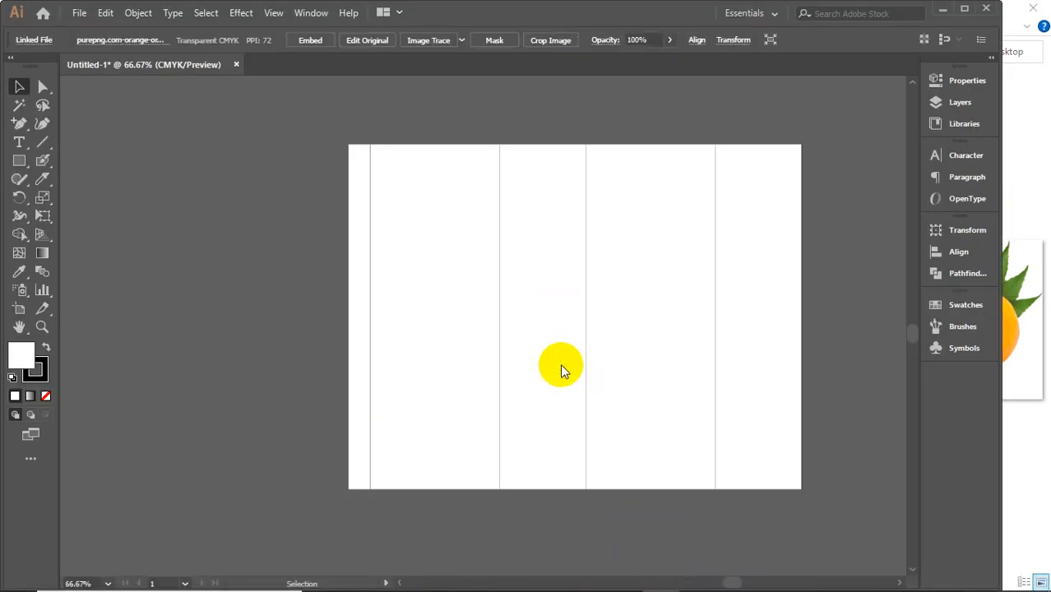
{"action": "key", "text": "ctrl+minus"}
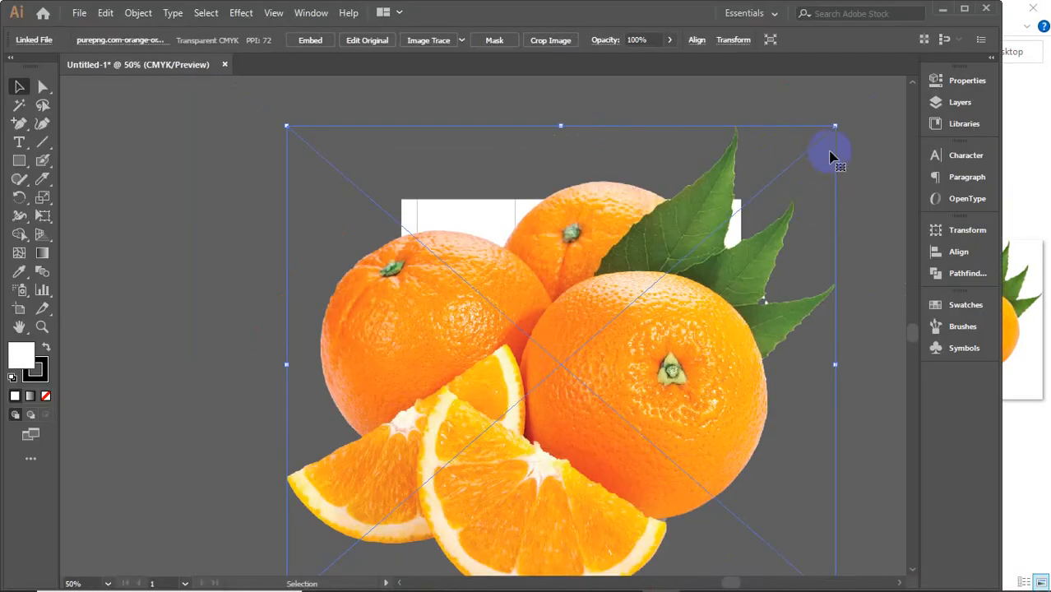
Scale the orange image down and position it across the lower part of the first wide panel and the adjoining narrow panel
{"action": "left_click_drag", "start_coordinate": [832, 126], "coordinate": [662, 308]}
{"action": "left_click_drag", "start_coordinate": [564, 348], "coordinate": [497, 357]}
{"action": "key", "text": "ctrl+plus"}
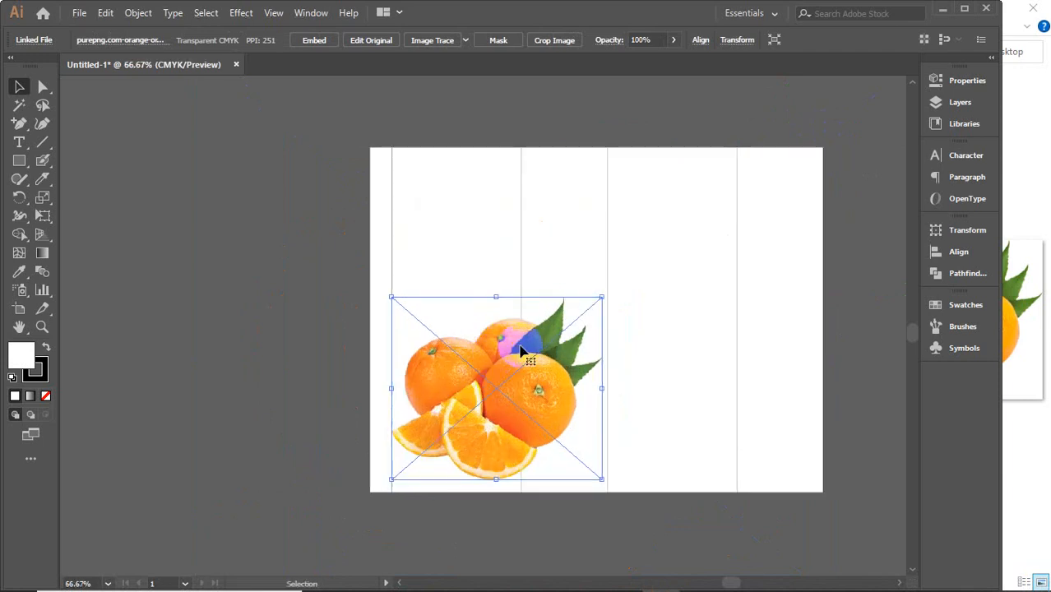
{"action": "left_click_drag", "start_coordinate": [603, 297], "coordinate": [612, 293]}
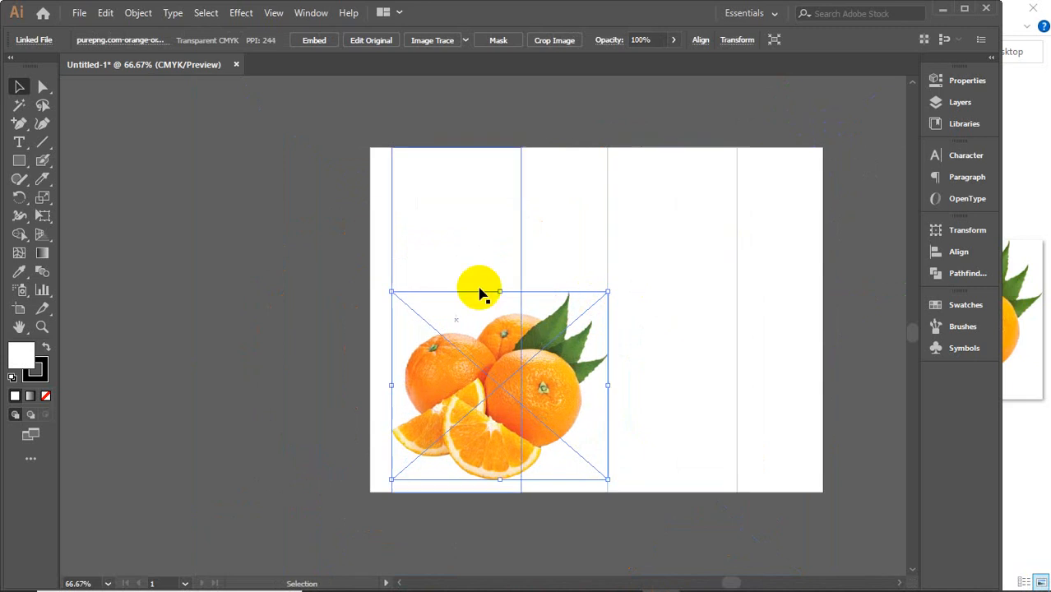
{"action": "left_click", "coordinate": [484, 127]}
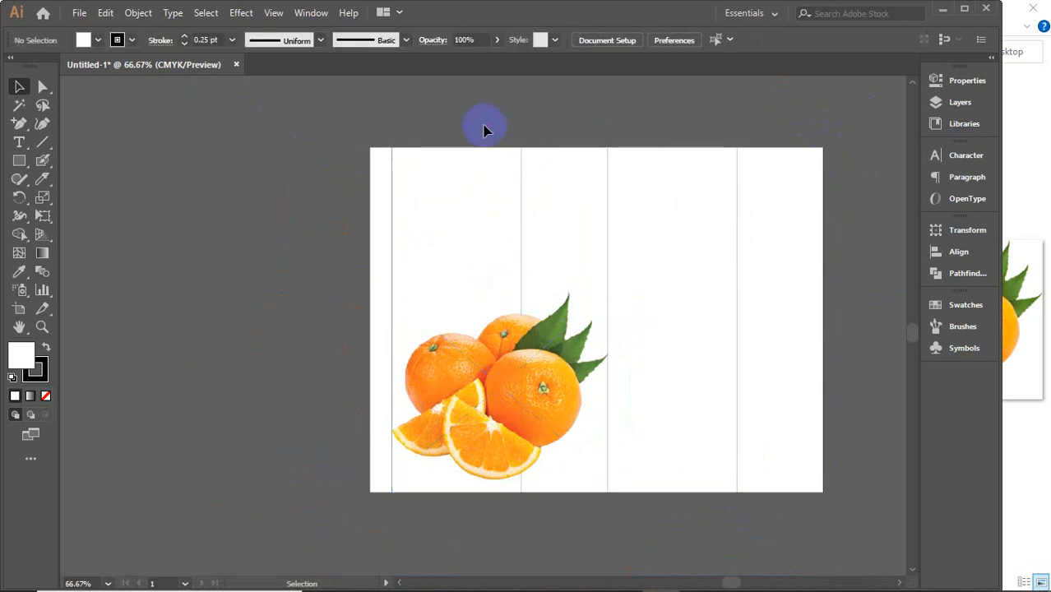
Embed the linked orange image in the document
{"action": "left_click", "coordinate": [534, 367]}
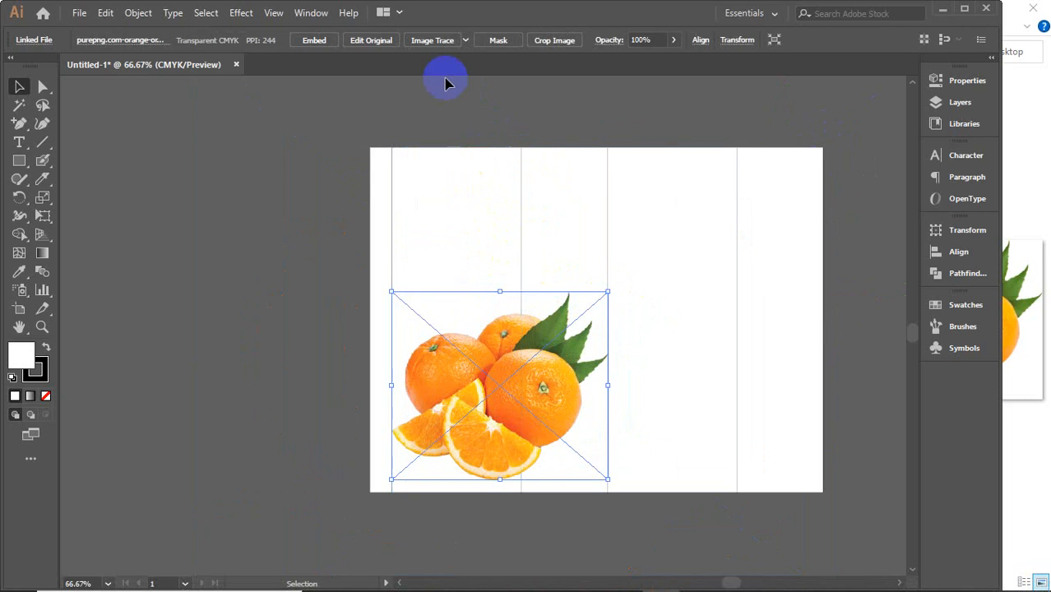
{"action": "left_click", "coordinate": [313, 39]}
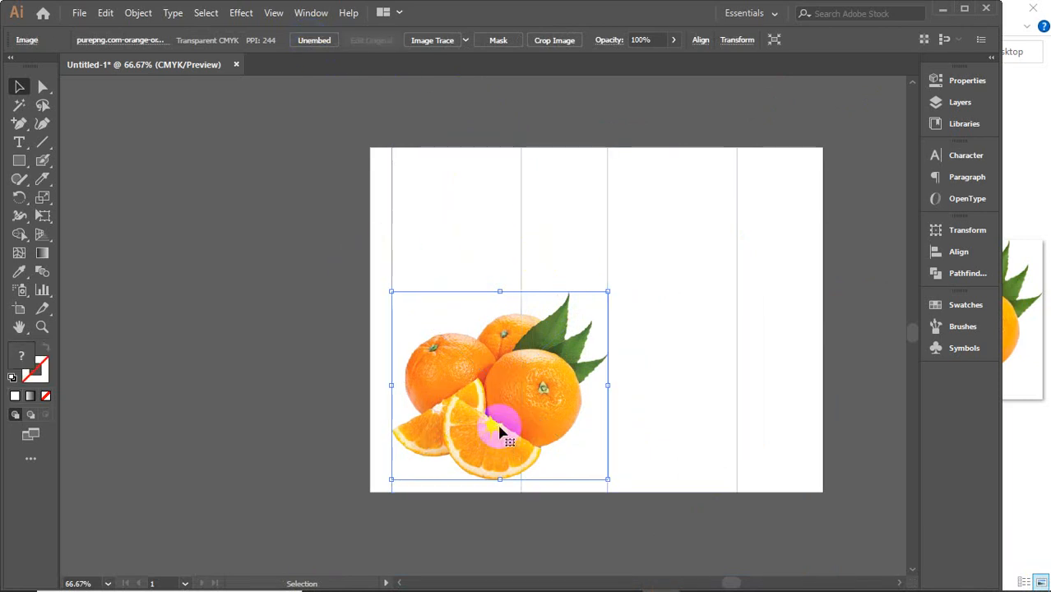
{"action": "left_click", "coordinate": [271, 265]}
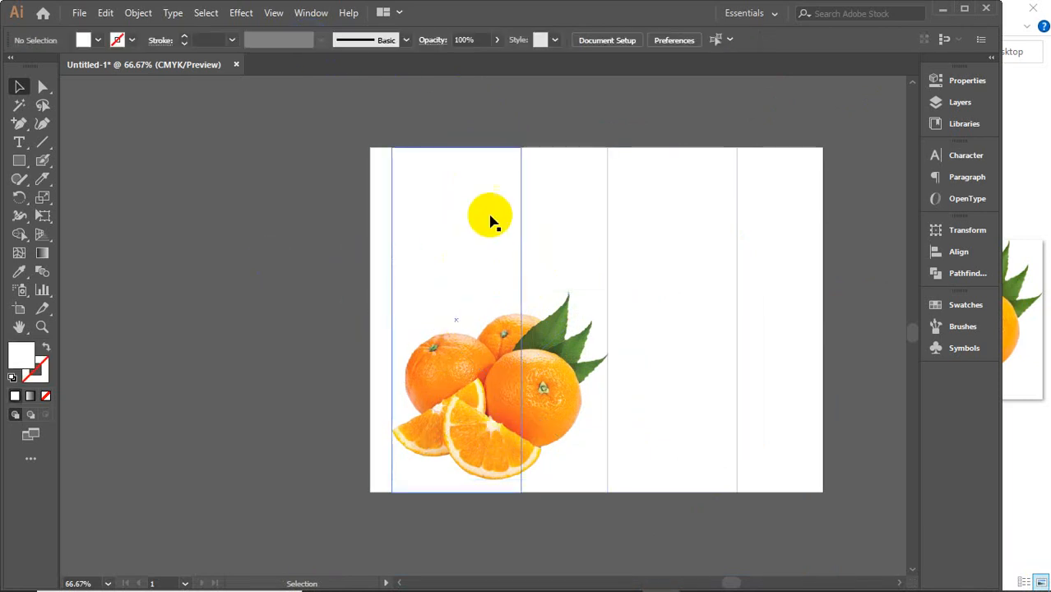
Offset the first wide panel's path by -0.125 in with Miter joins, and copy the inset rectangle onto the other wide panel
{"action": "left_click", "coordinate": [444, 216]}
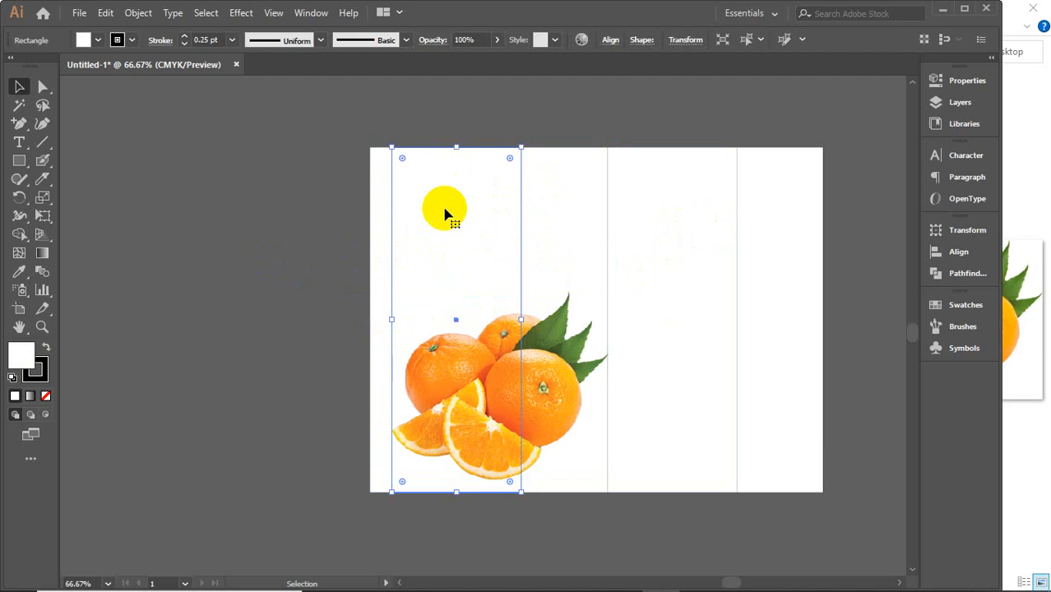
{"action": "left_click", "coordinate": [117, 40]}
{"action": "left_click", "coordinate": [139, 13]}
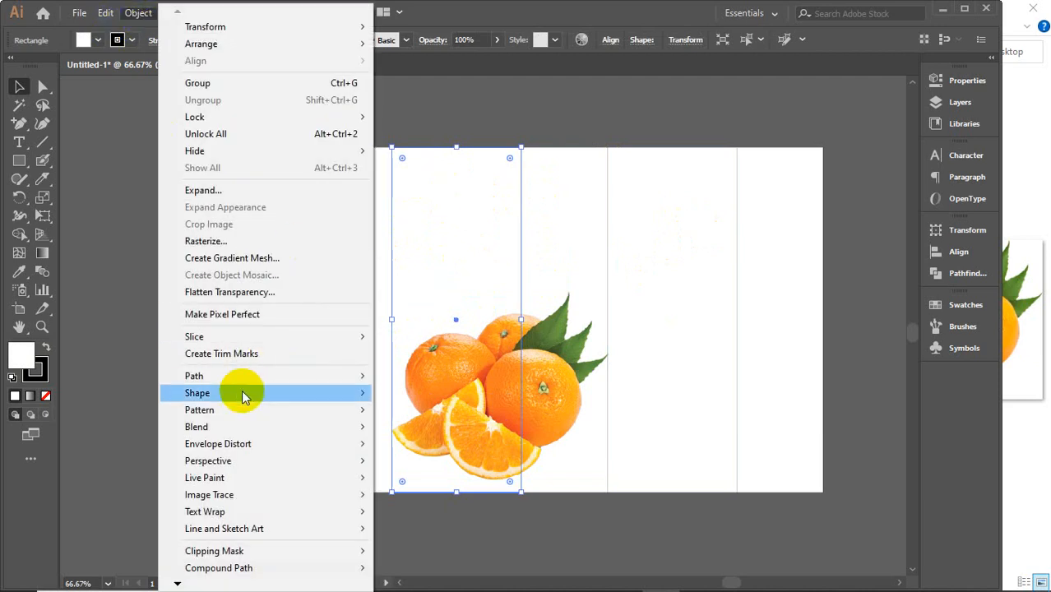
{"action": "mouse_move", "coordinate": [189, 376]}
{"action": "left_click", "coordinate": [444, 432]}
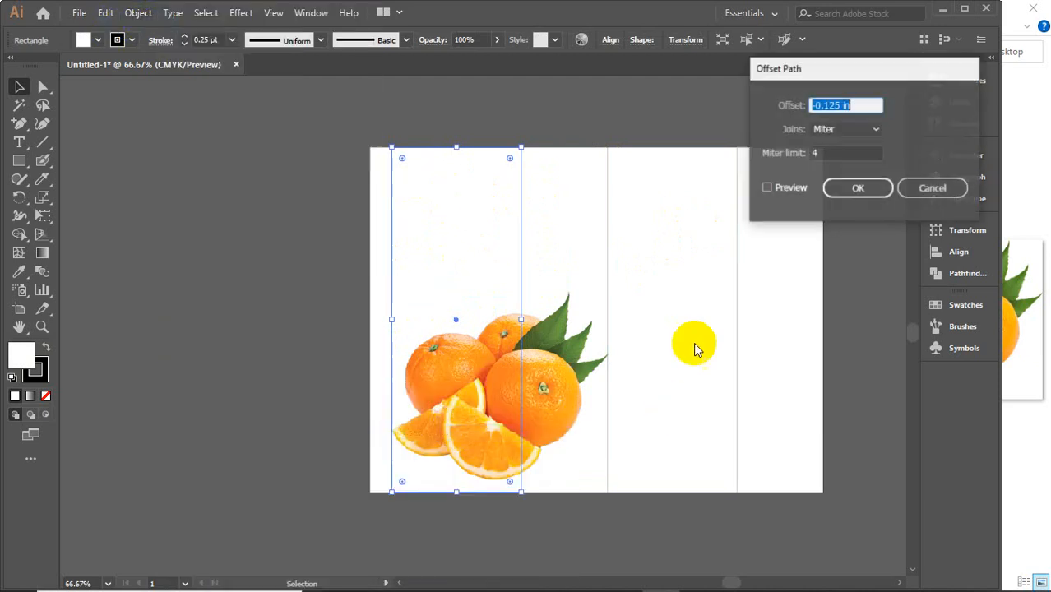
{"action": "left_click", "coordinate": [789, 188]}
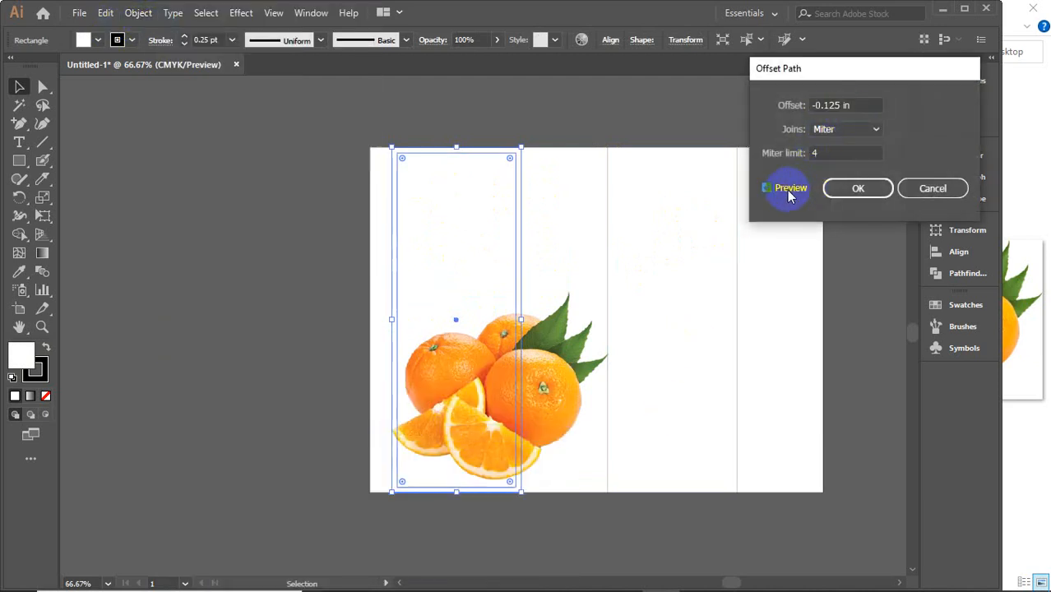
{"action": "left_click", "coordinate": [853, 188]}
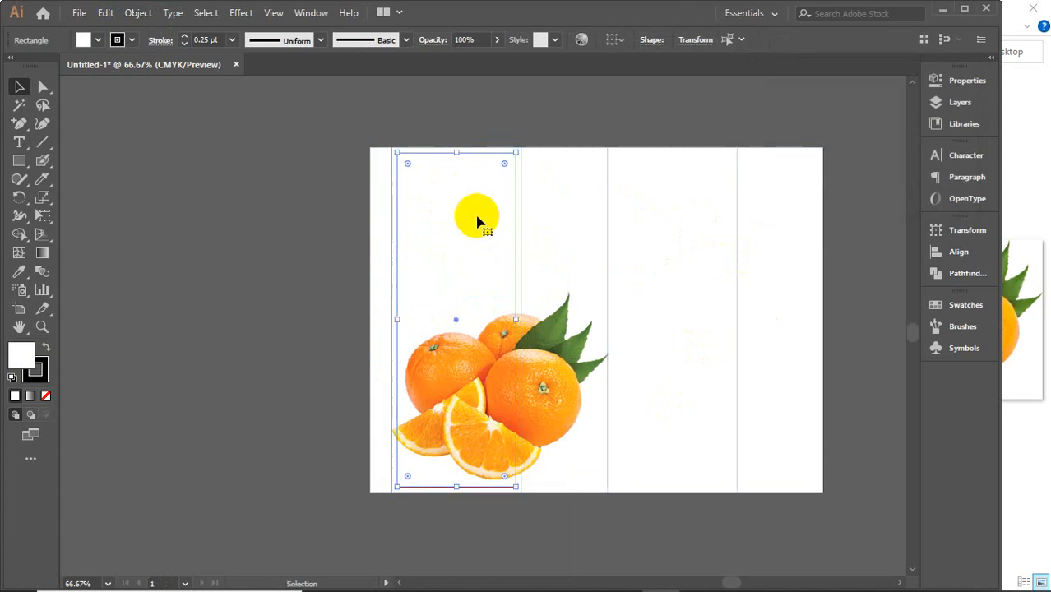
{"action": "left_click_drag", "start_coordinate": [479, 220], "coordinate": [687, 226]}
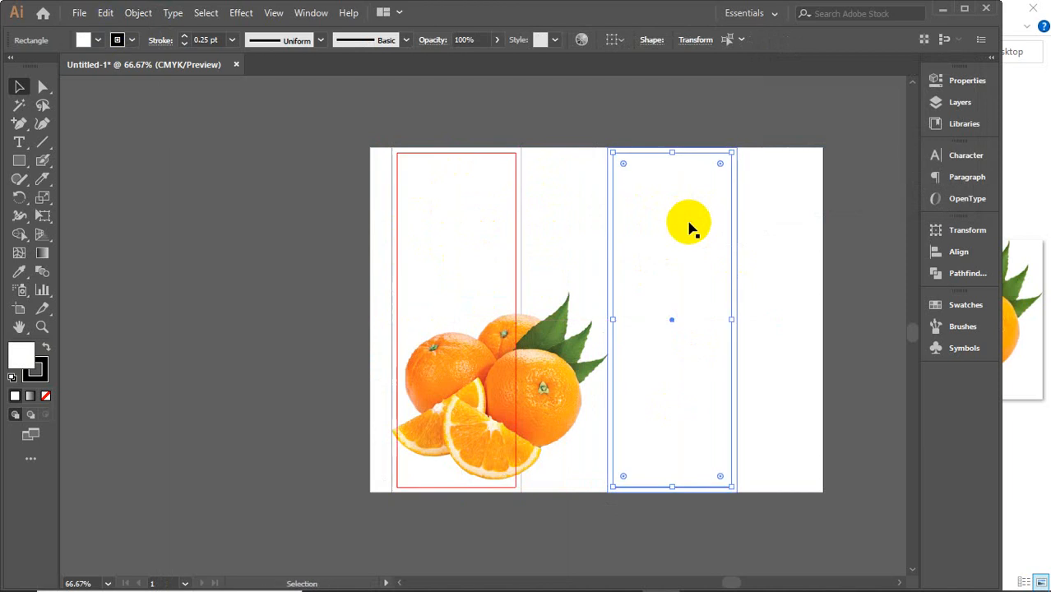
Switch to the Google Meet window to check the meeting chat, return to Illustrator and clear the selection
{"action": "left_click", "coordinate": [1038, 105]}
{"action": "left_click", "coordinate": [969, 11]}
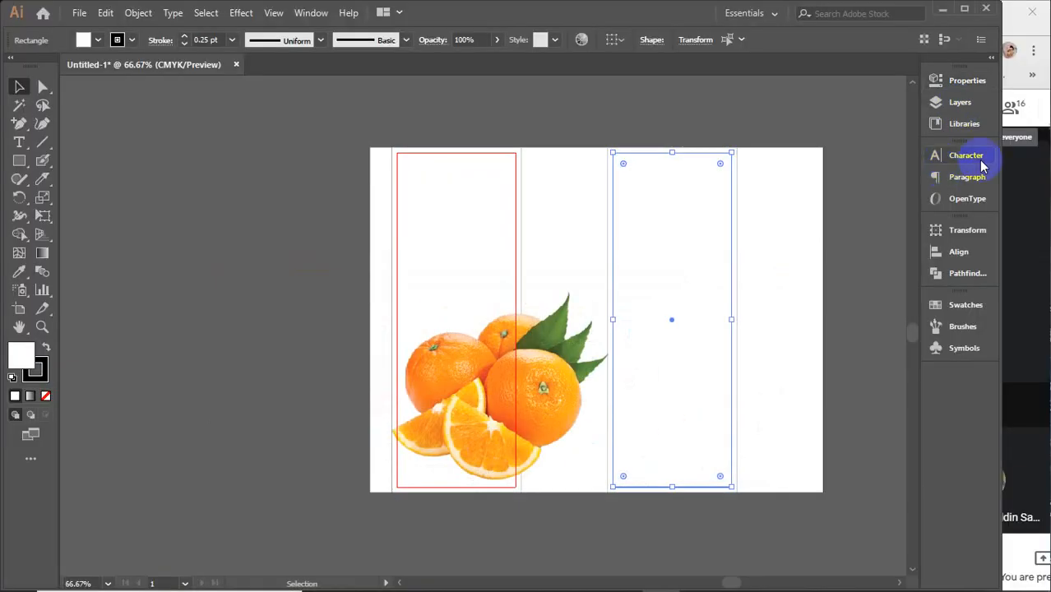
{"action": "left_click", "coordinate": [1032, 216]}
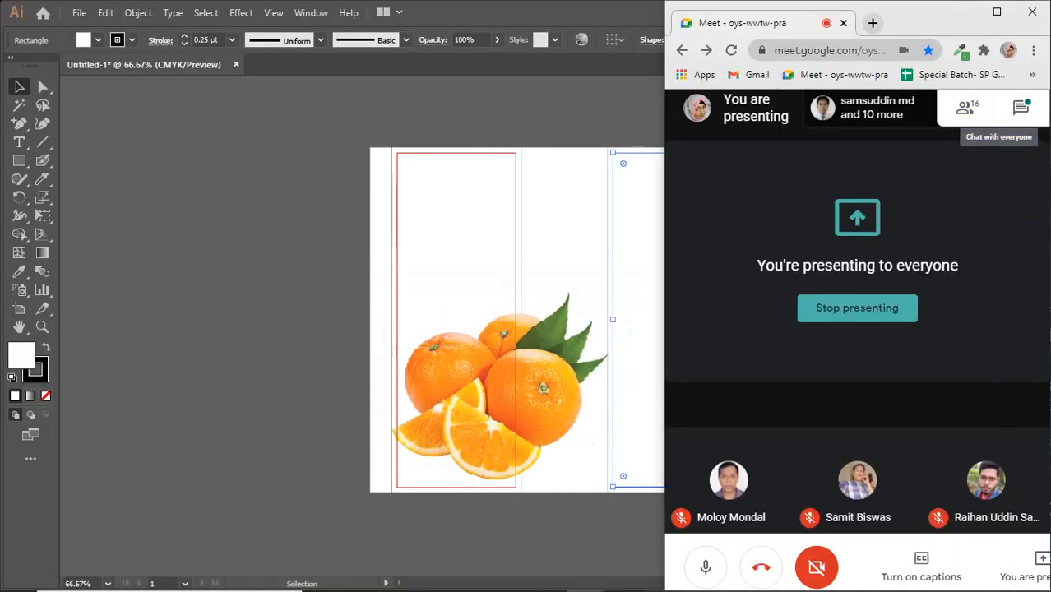
{"action": "left_click", "coordinate": [1021, 107]}
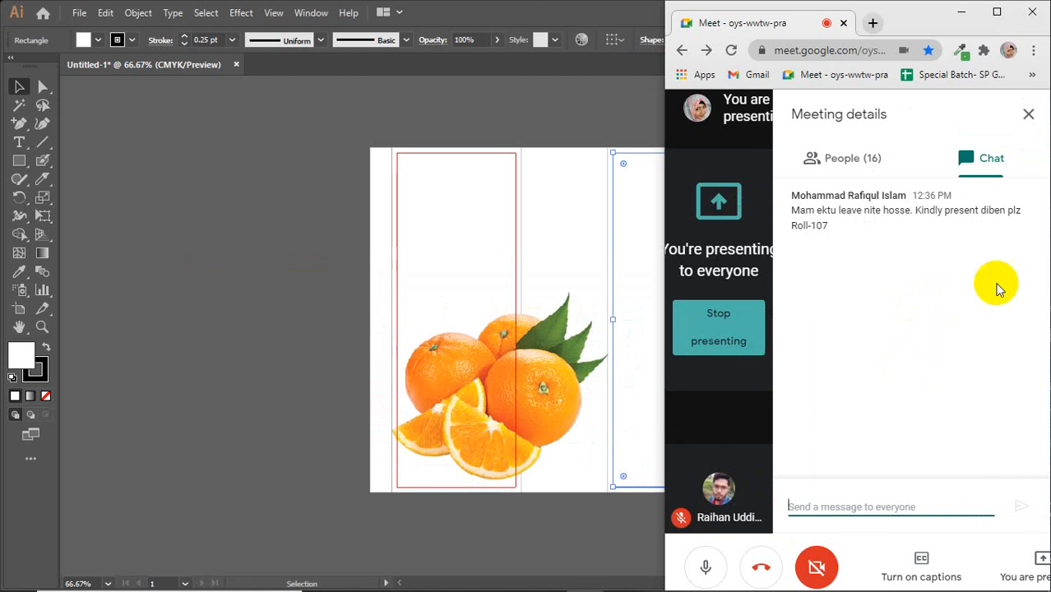
{"action": "left_click", "coordinate": [1028, 114]}
{"action": "left_click", "coordinate": [580, 136]}
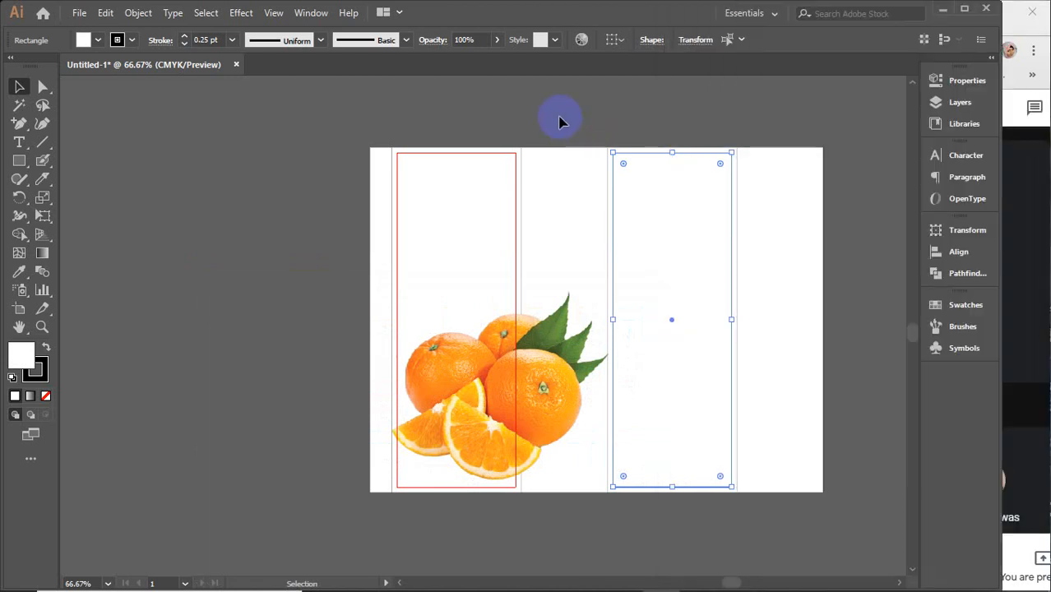
{"action": "left_click", "coordinate": [558, 121]}
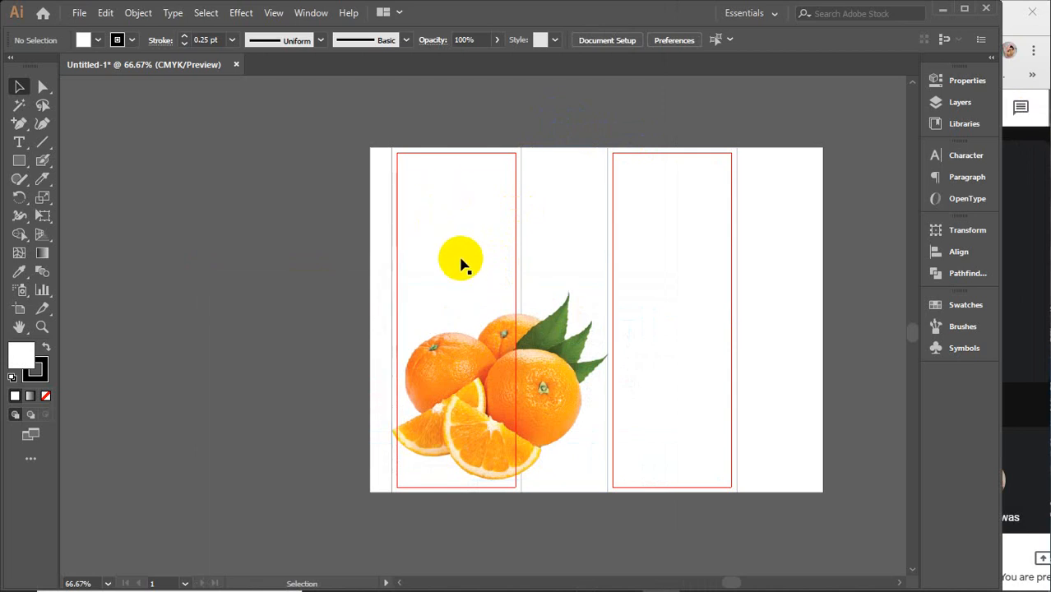
Add the text ORANGE JUICE on two lines outside the artboard and scale it up to about 29 pt
{"action": "left_click", "coordinate": [20, 143]}
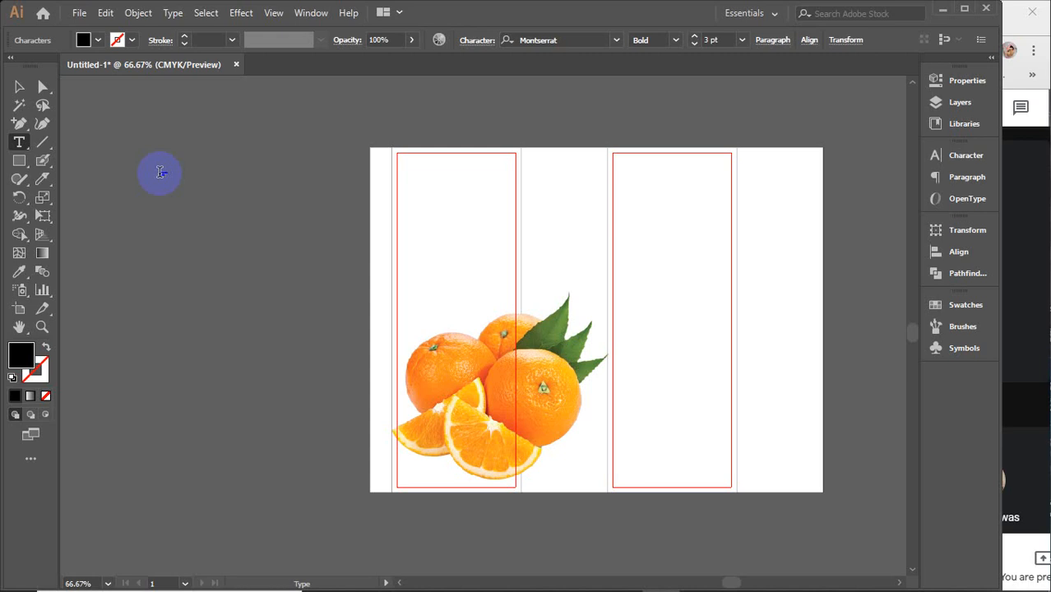
{"action": "left_click", "coordinate": [18, 86]}
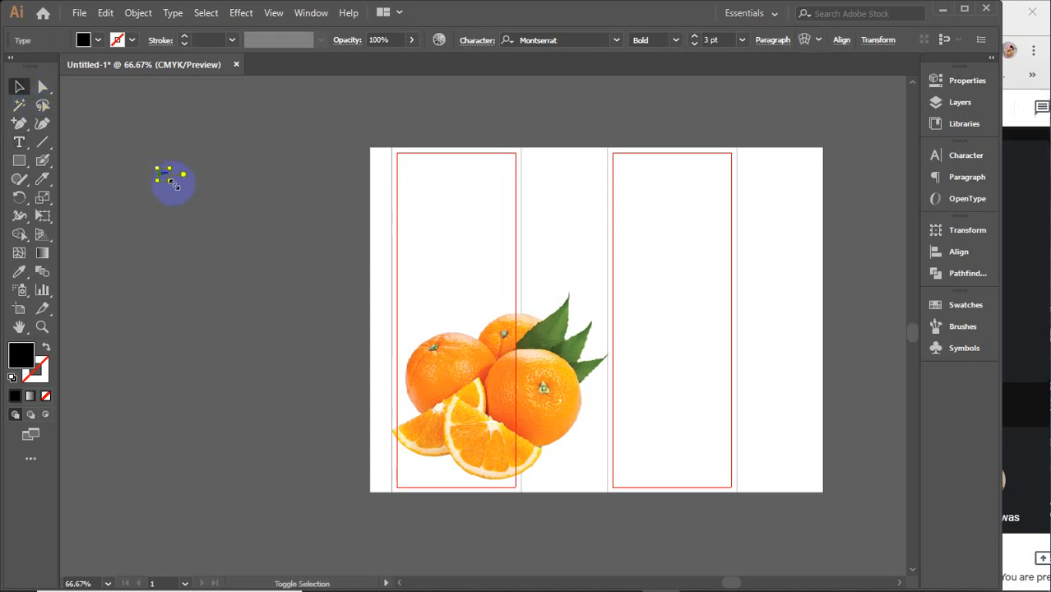
{"action": "left_click_drag", "start_coordinate": [173, 183], "coordinate": [297, 286]}
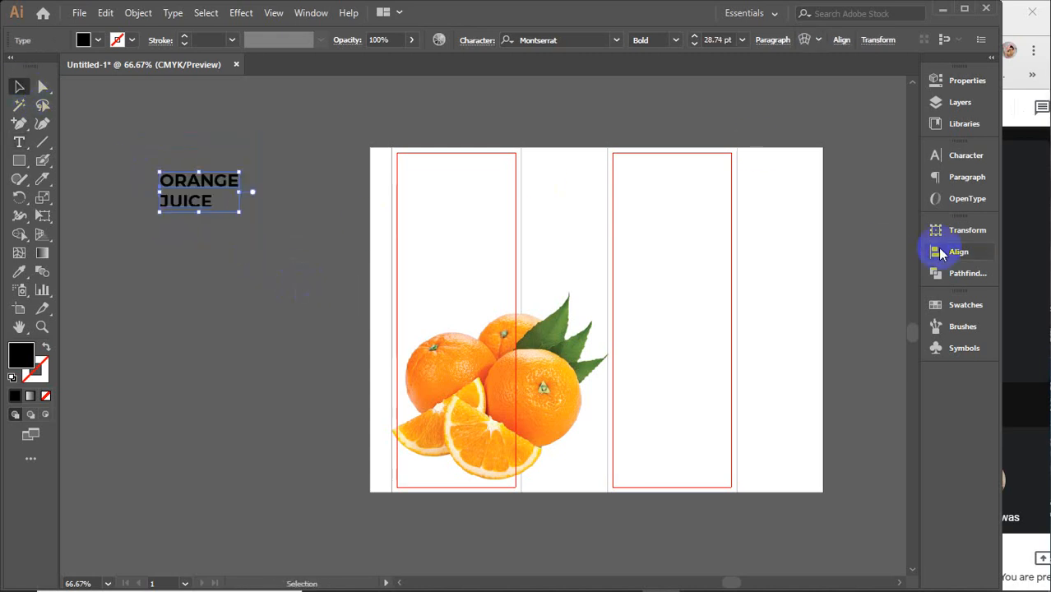
Center-align the paragraph of the ORANGE JUICE text
{"action": "left_click", "coordinate": [961, 156]}
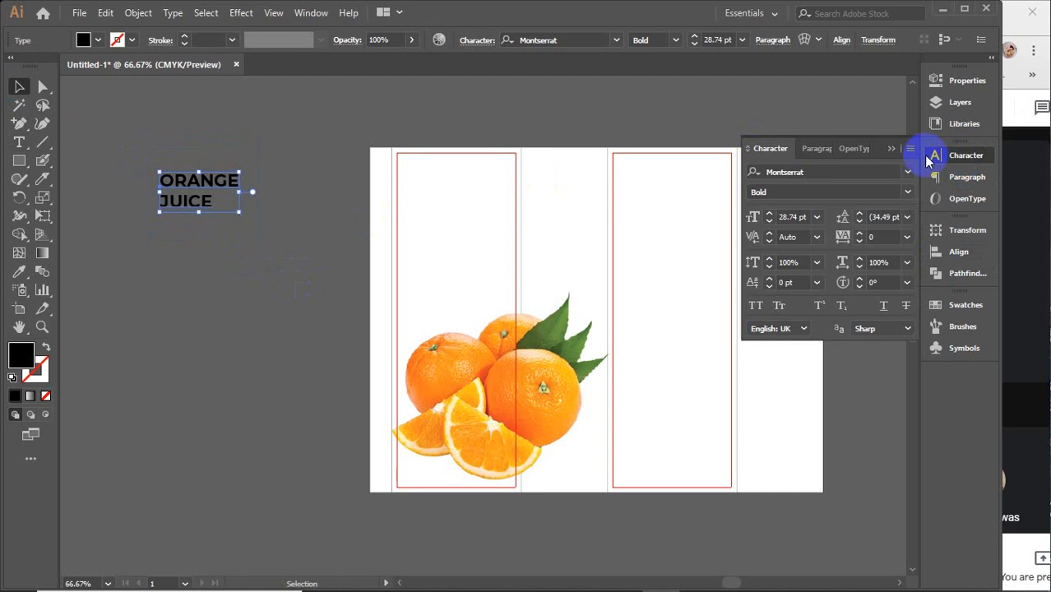
{"action": "left_click", "coordinate": [819, 149]}
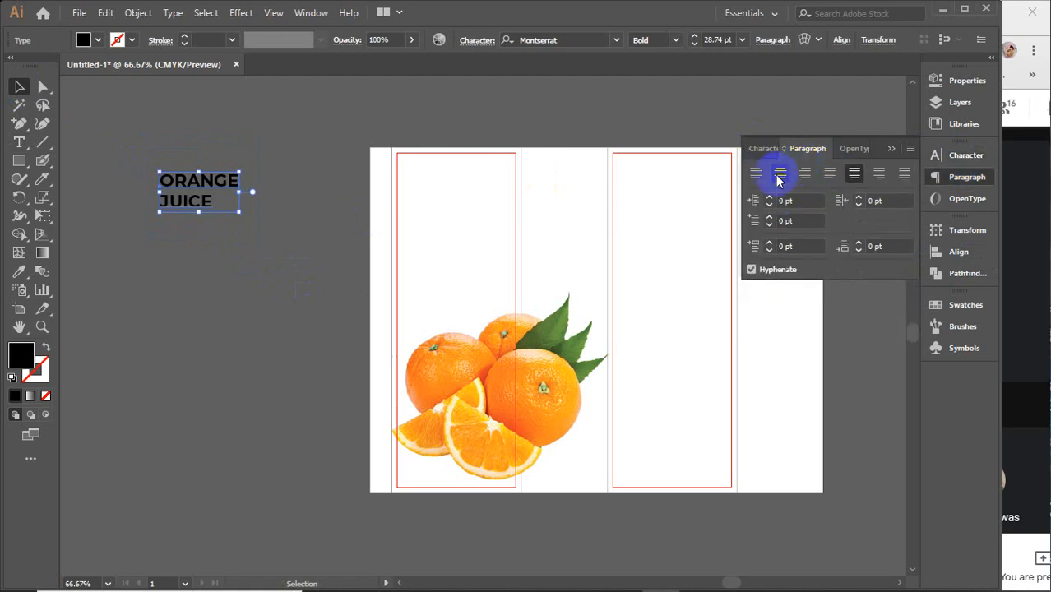
{"action": "left_click", "coordinate": [780, 175]}
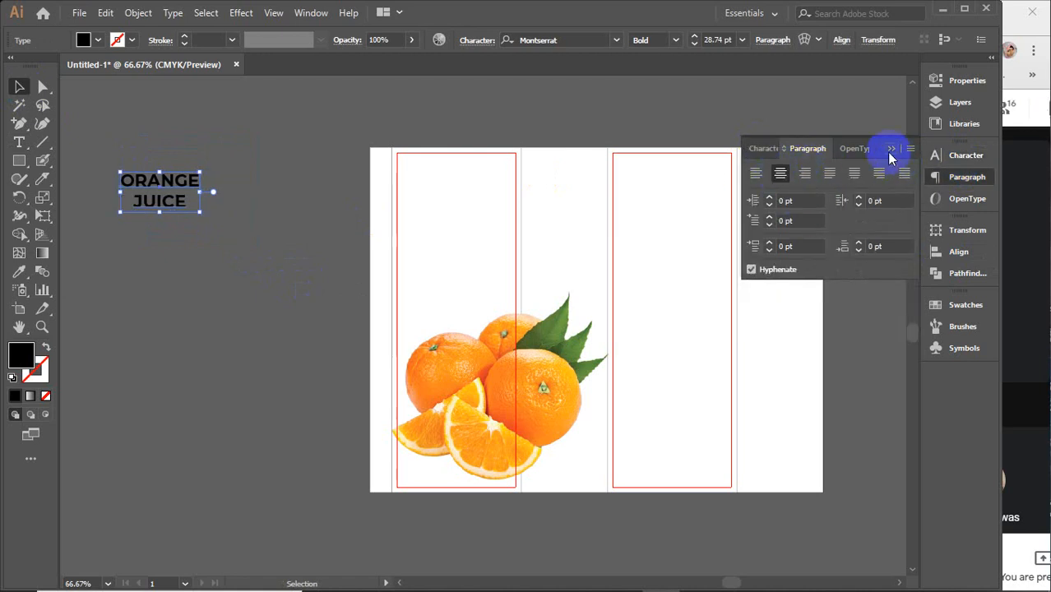
Change the ORANGE JUICE text's font to BlackChancery
{"action": "left_click", "coordinate": [752, 148]}
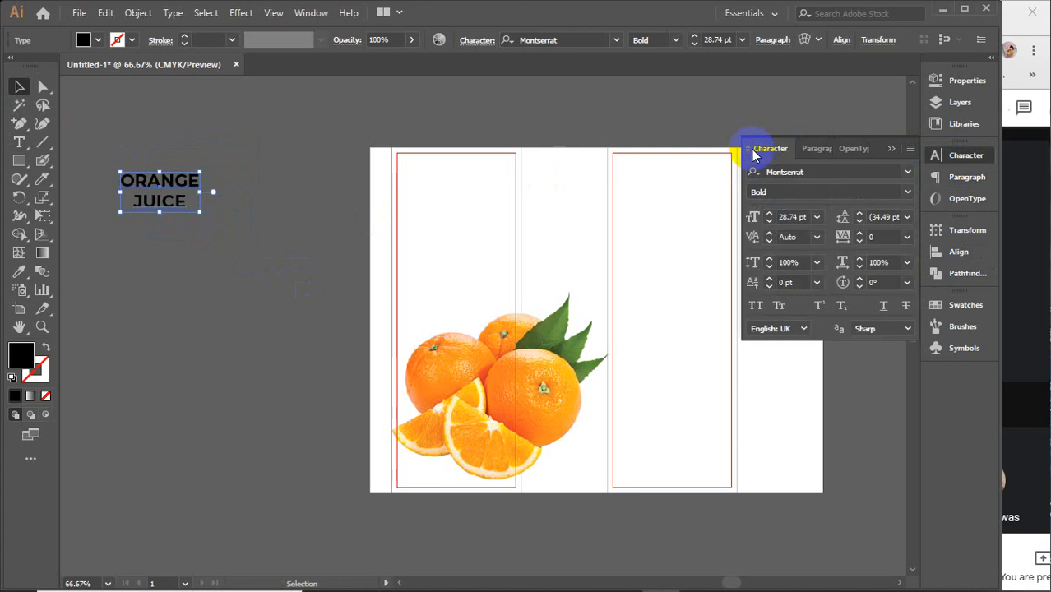
{"action": "left_click", "coordinate": [902, 171]}
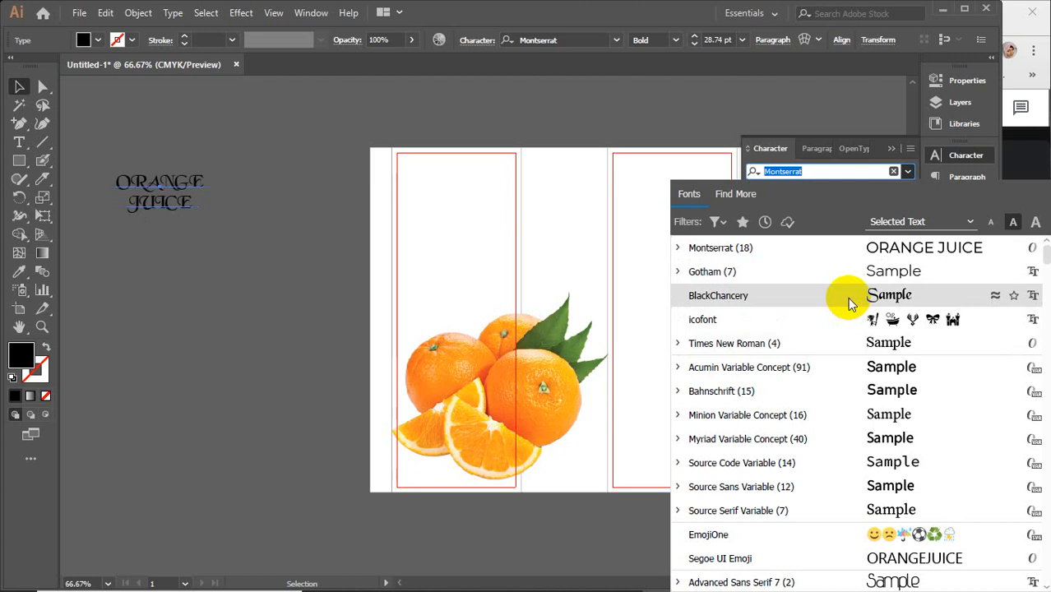
{"action": "scroll", "coordinate": [851, 304], "scroll_direction": "down", "scroll_amount": 2}
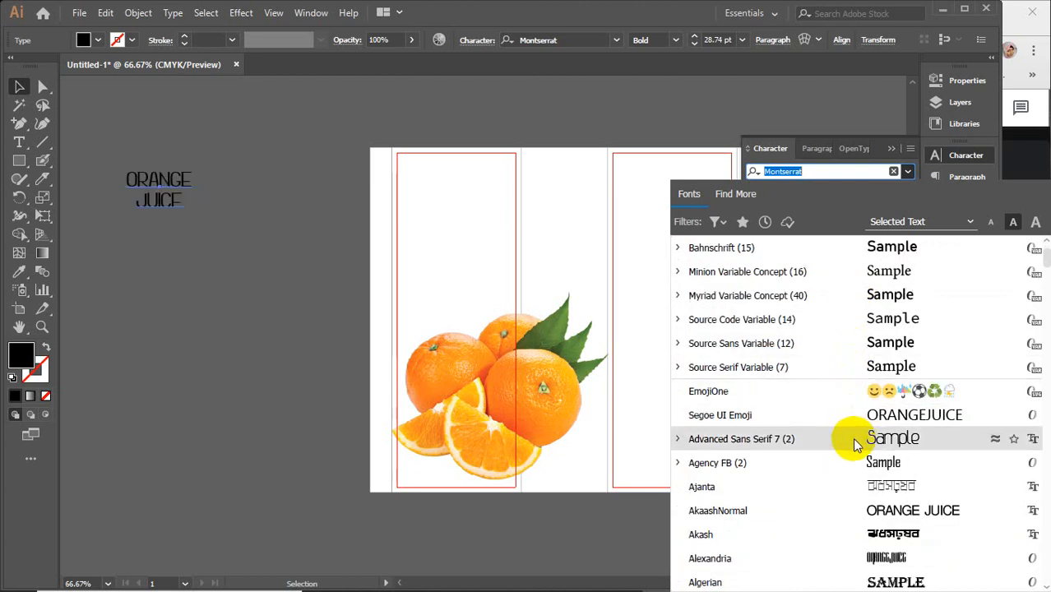
{"action": "scroll", "coordinate": [855, 439], "scroll_direction": "down", "scroll_amount": 2}
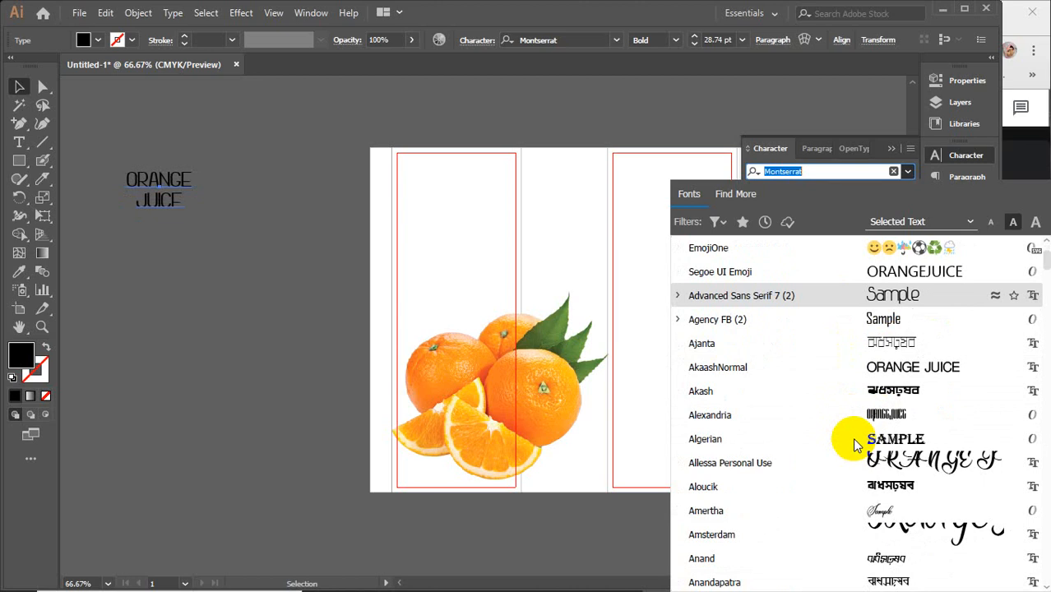
{"action": "scroll", "coordinate": [853, 463], "scroll_direction": "down", "scroll_amount": 2}
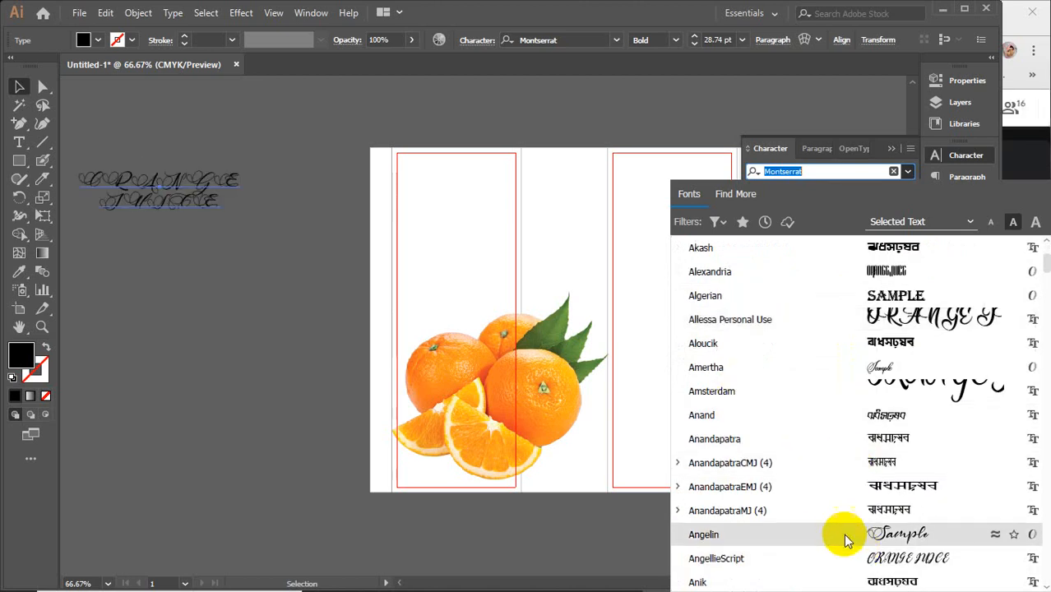
{"action": "scroll", "coordinate": [834, 376], "scroll_direction": "up", "scroll_amount": 3}
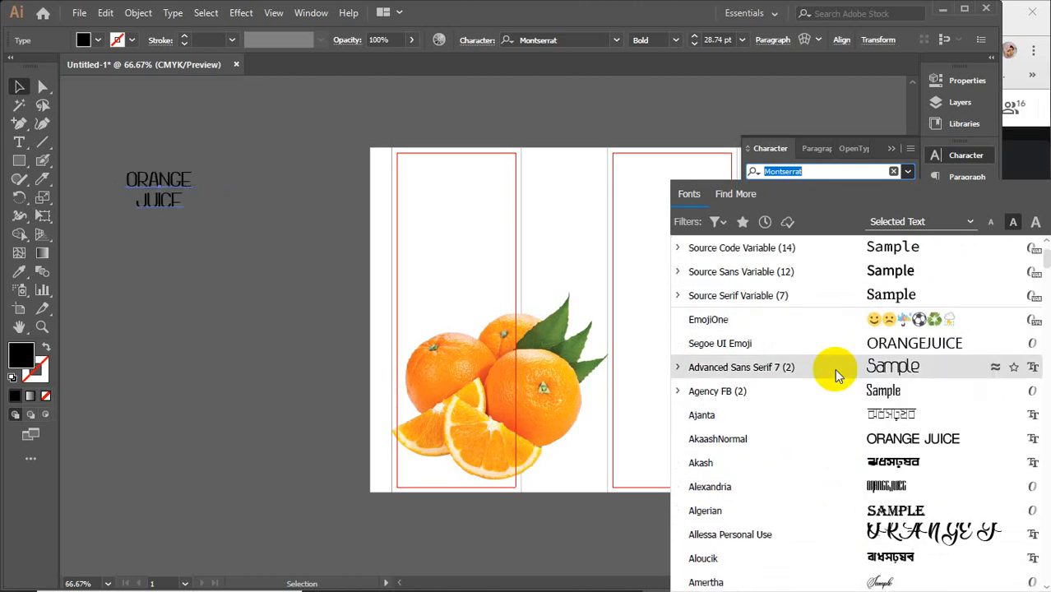
{"action": "scroll", "coordinate": [839, 496], "scroll_direction": "up", "scroll_amount": 3}
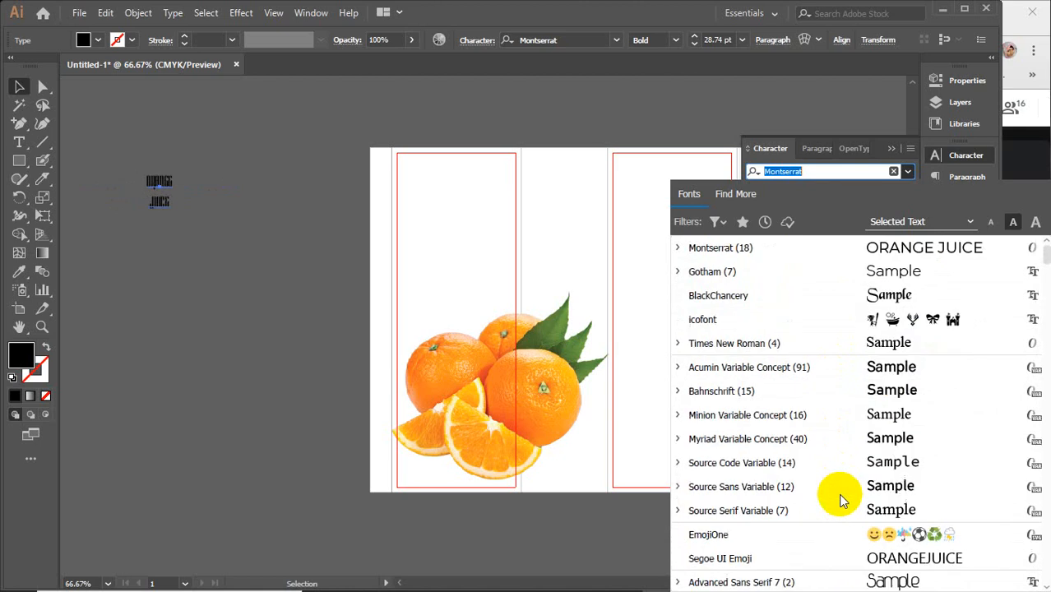
{"action": "left_click", "coordinate": [818, 295]}
Retype the two text lines so they read "Orange" and "juice", with only the first letter capitalized
{"action": "scroll", "coordinate": [165, 212], "scroll_direction": "up", "scroll_amount": 3}
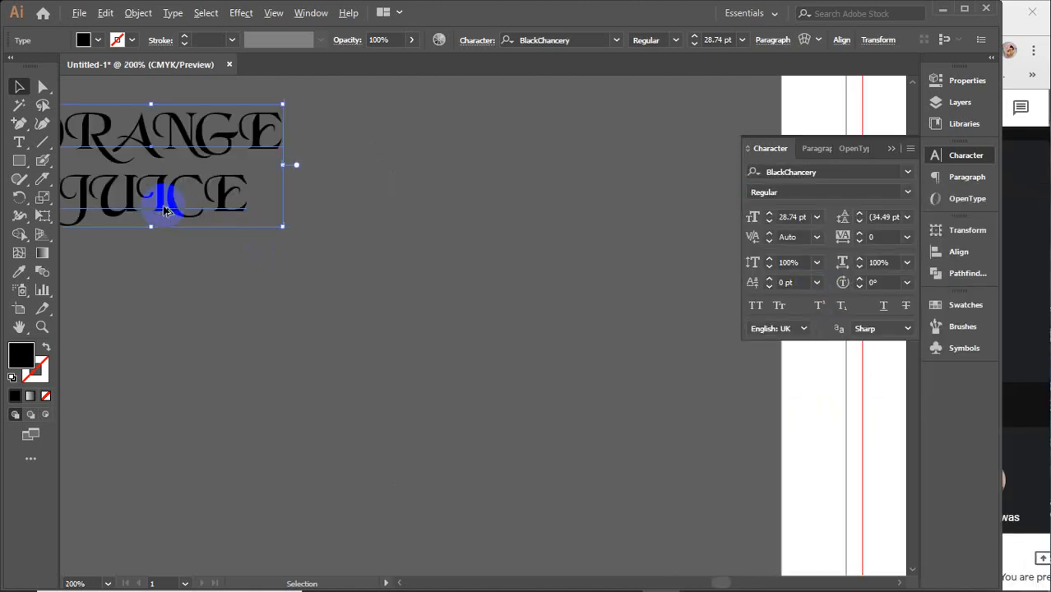
{"action": "left_click_drag", "start_coordinate": [206, 207], "coordinate": [258, 312]}
{"action": "left_click", "coordinate": [27, 144]}
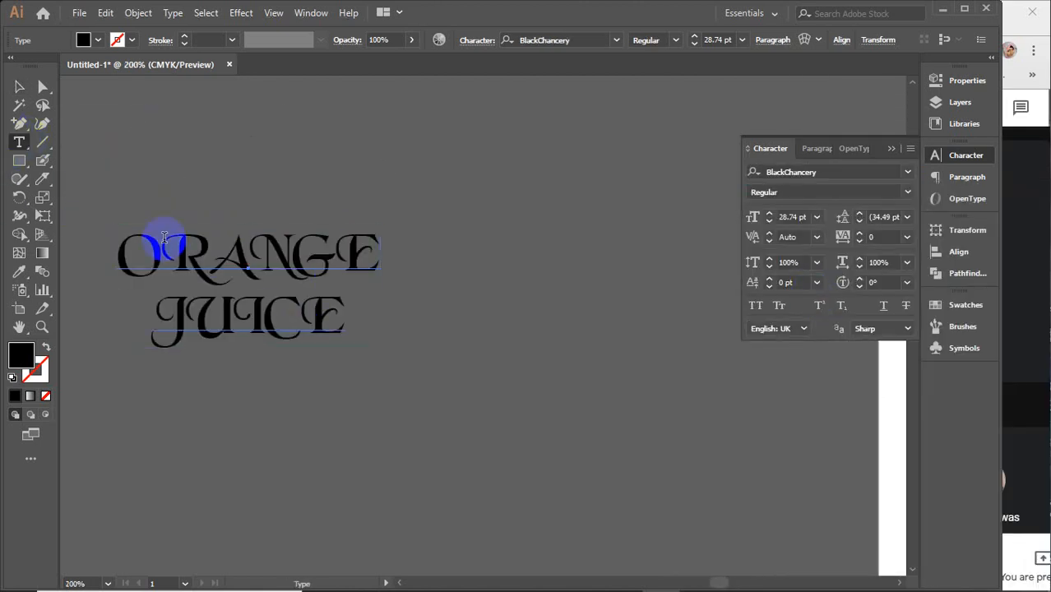
{"action": "left_click_drag", "start_coordinate": [163, 247], "coordinate": [427, 250]}
{"action": "type", "text": "range"}
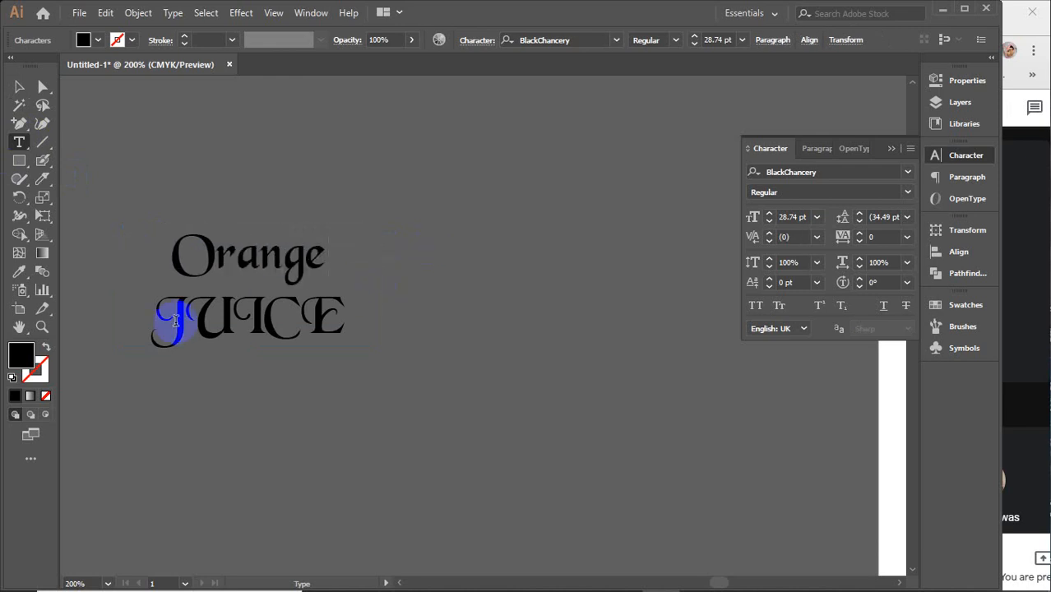
{"action": "left_click_drag", "start_coordinate": [160, 324], "coordinate": [412, 328]}
{"action": "type", "text": "j"}
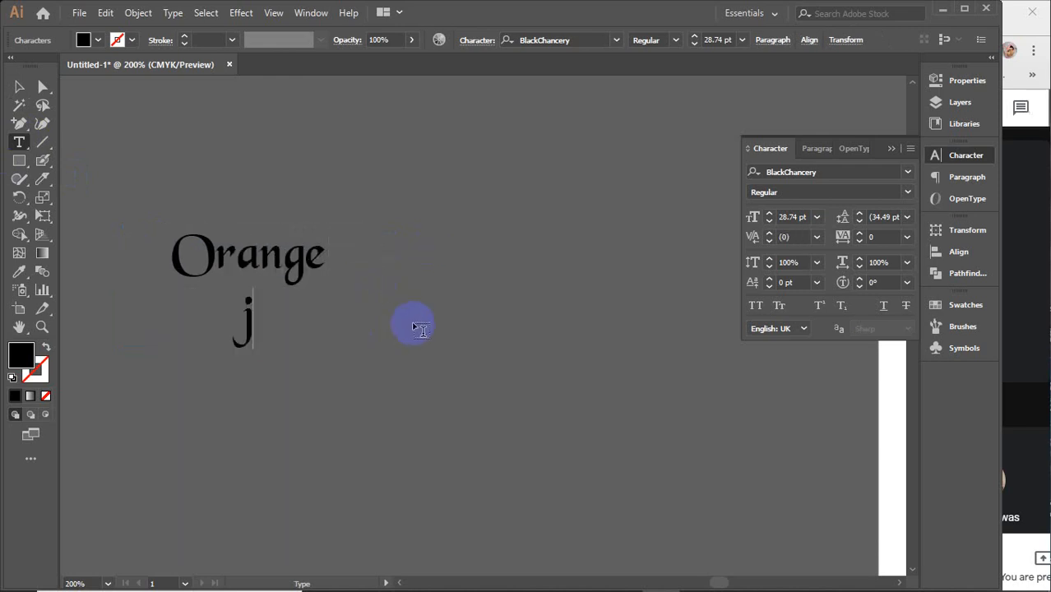
{"action": "type", "text": "uice"}
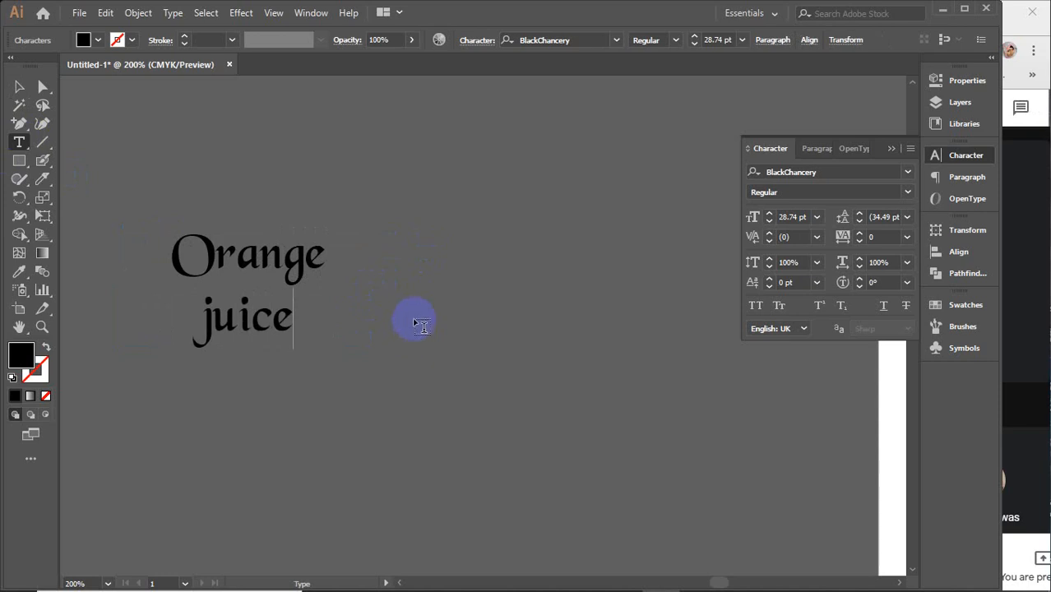
{"action": "left_click", "coordinate": [19, 86]}
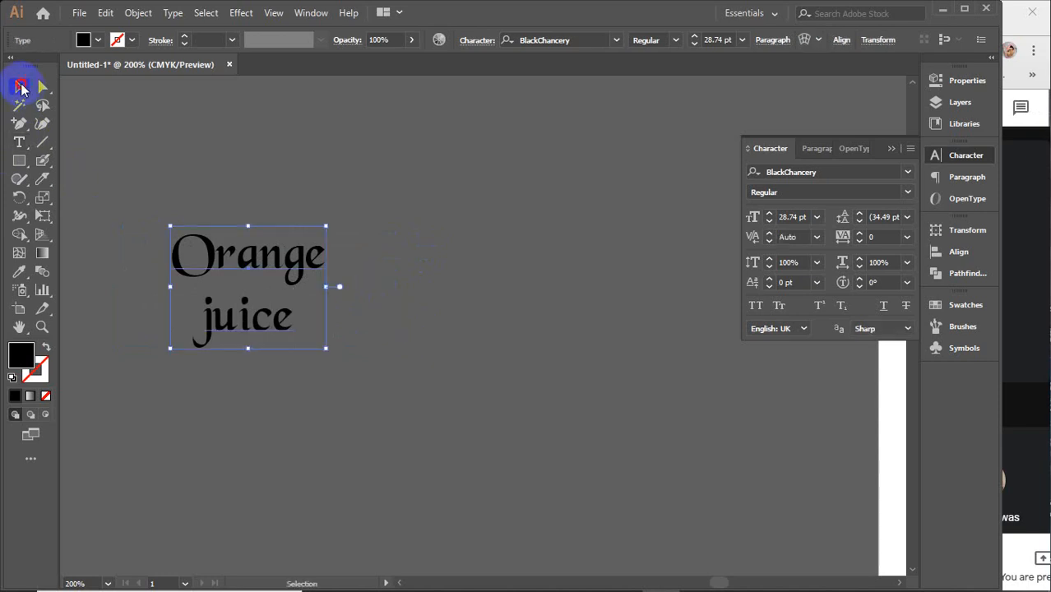
Move the "Orange juice" text onto the first wide panel, above the orange image
{"action": "scroll", "coordinate": [387, 282], "scroll_direction": "down", "scroll_amount": 3}
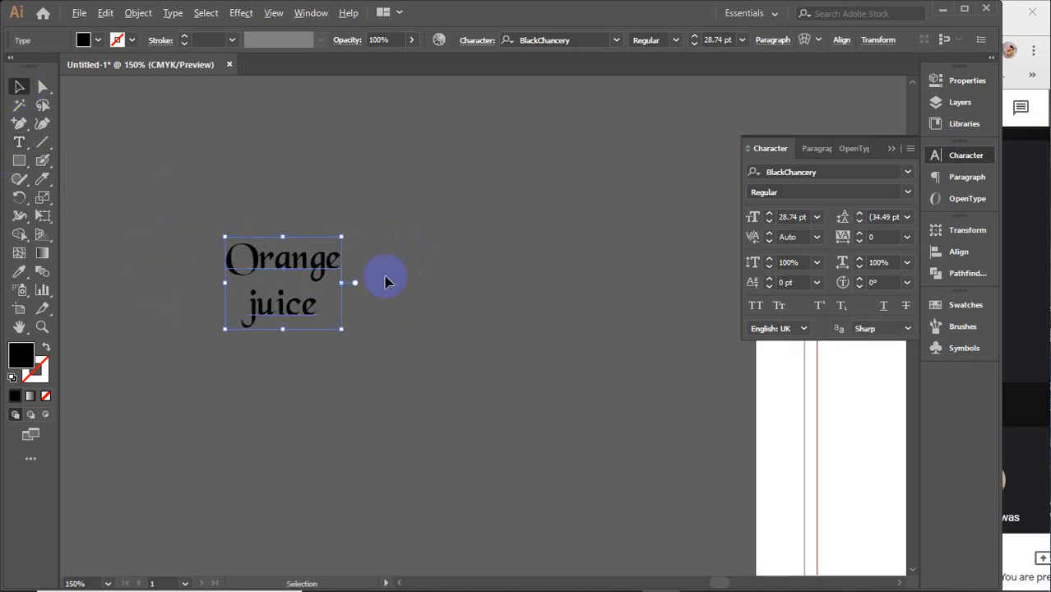
{"action": "key", "text": "space"}
{"action": "left_click_drag", "start_coordinate": [663, 298], "coordinate": [572, 283]}
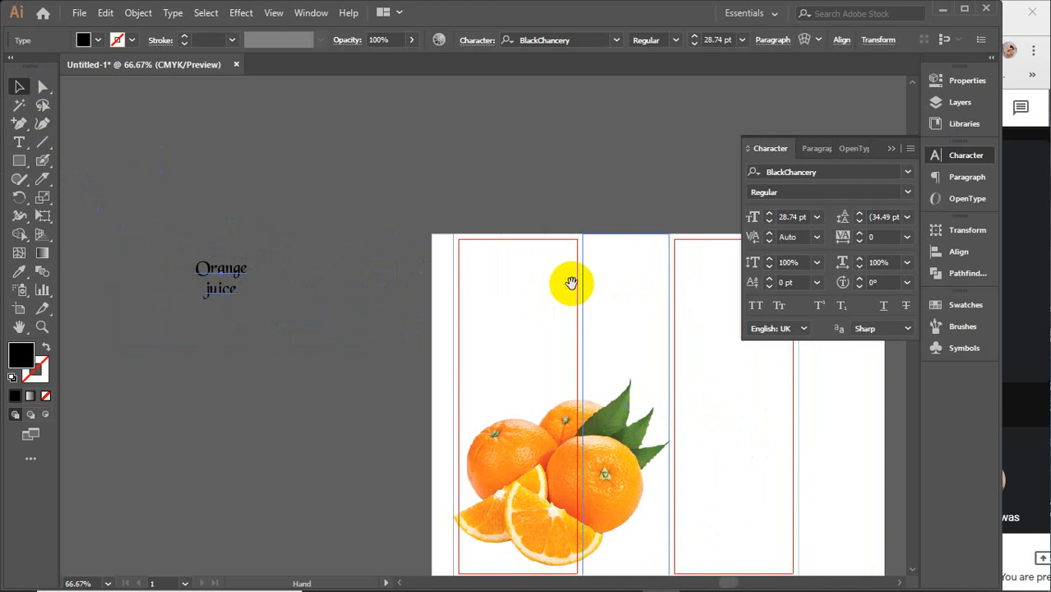
{"action": "left_click", "coordinate": [892, 150]}
{"action": "left_click_drag", "start_coordinate": [218, 273], "coordinate": [509, 277]}
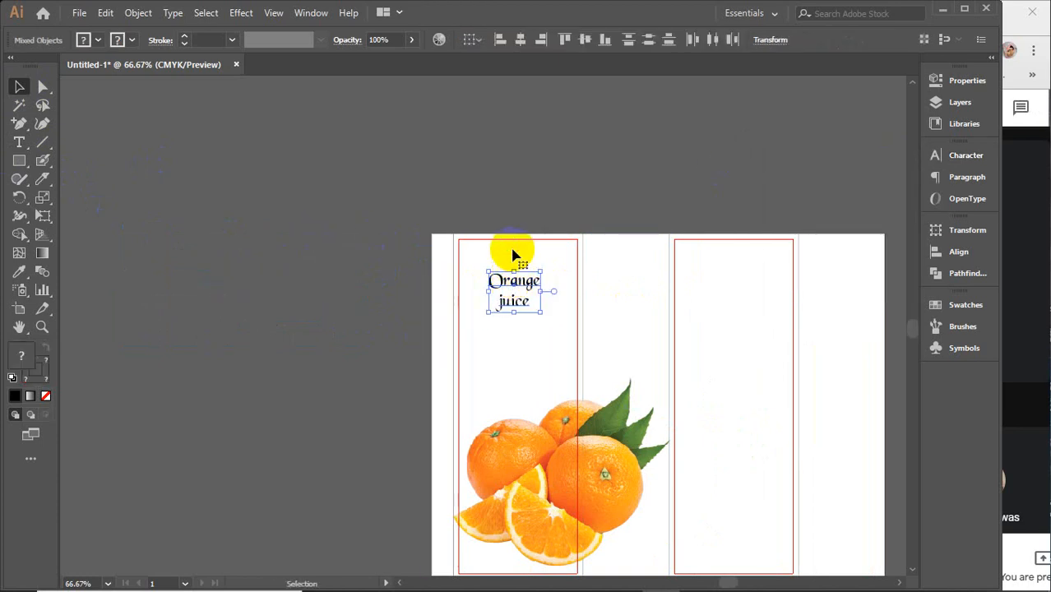
{"action": "left_click", "coordinate": [492, 210]}
Lock the inset margin rectangles on both wide panels
{"action": "left_click", "coordinate": [490, 248]}
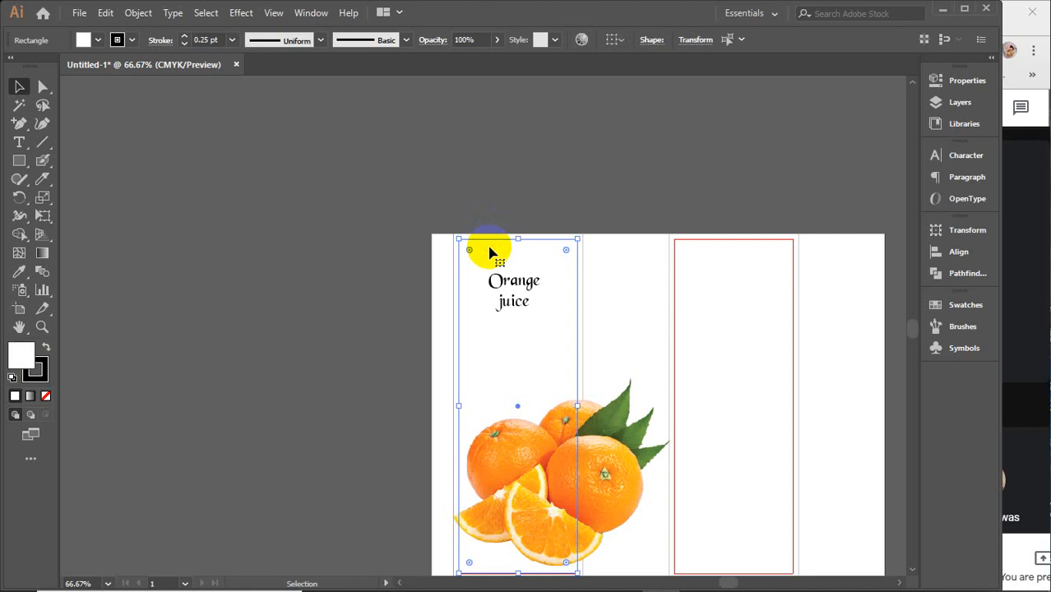
{"action": "left_click", "coordinate": [755, 278], "text": "shift"}
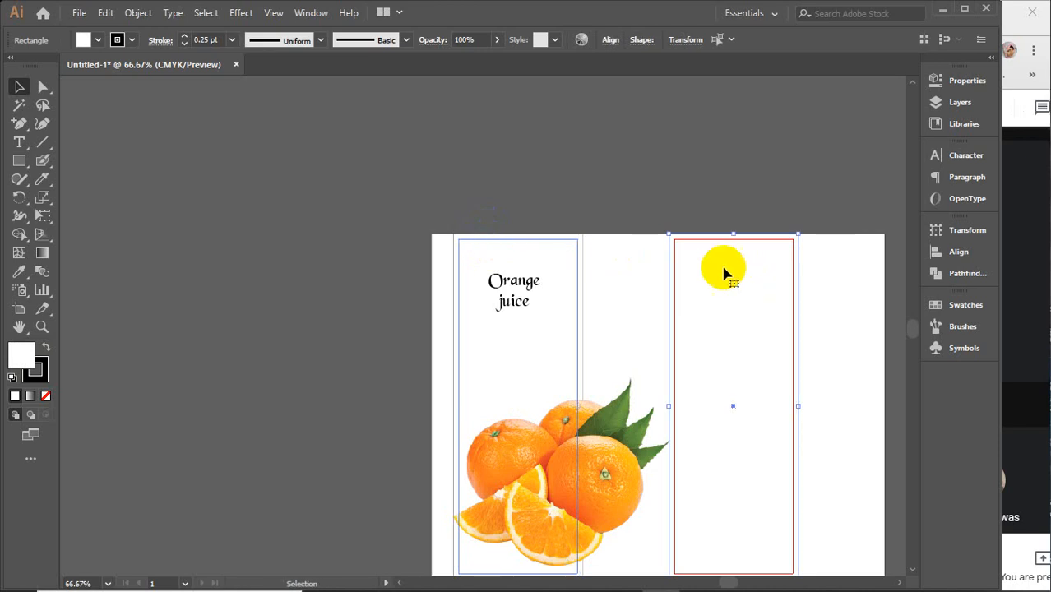
{"action": "left_click", "coordinate": [642, 198]}
{"action": "left_click", "coordinate": [716, 276]}
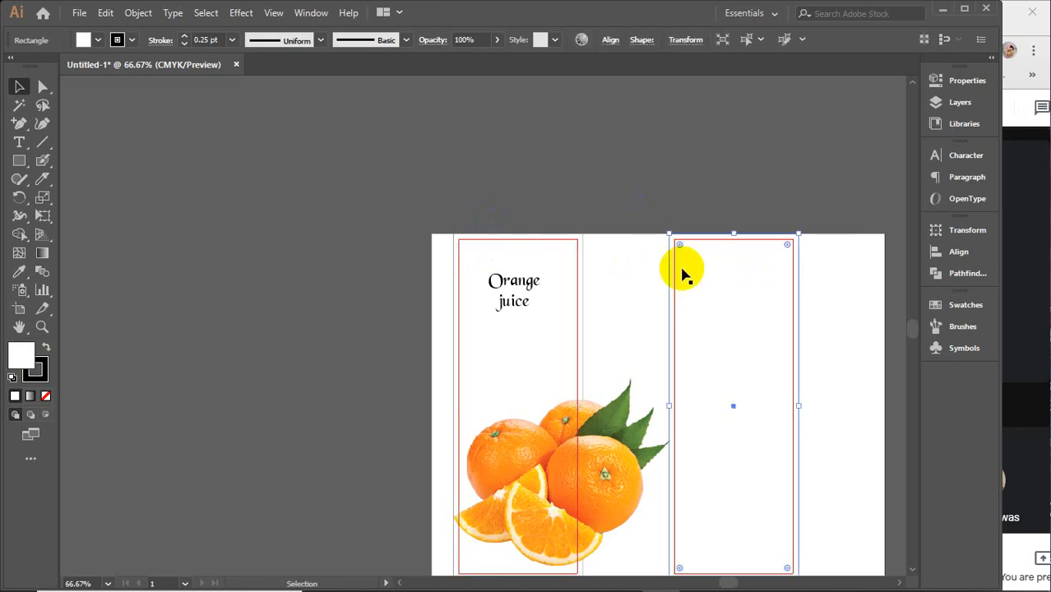
{"action": "left_click", "coordinate": [528, 270], "text": "ctrl"}
{"action": "key", "text": "ctrl+2"}
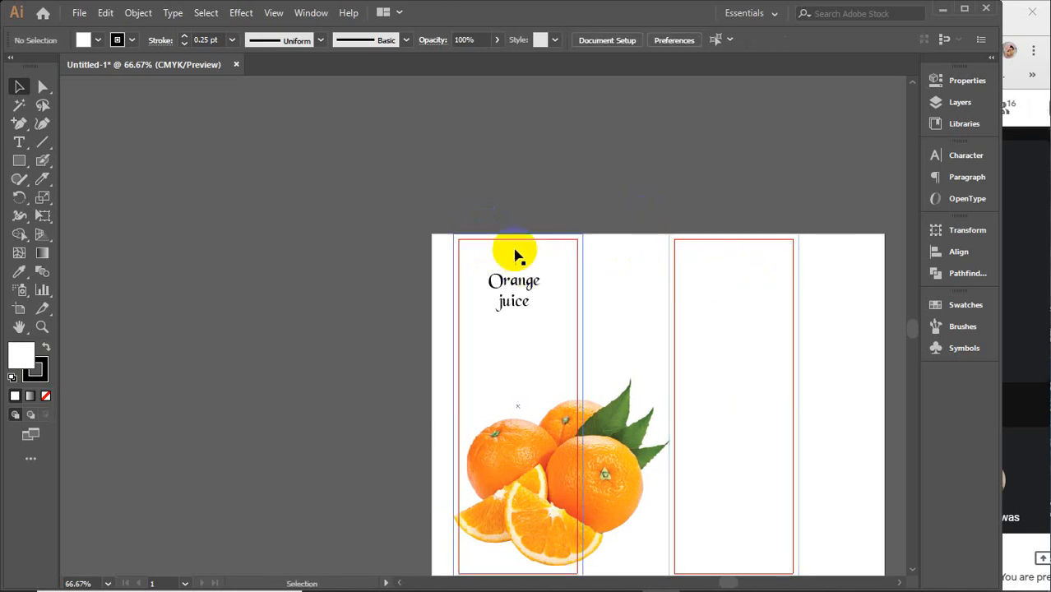
Center the "Orange juice" text horizontally on the first wide panel and enlarge it to about 61 pt, within the inset margins
{"action": "left_click_drag", "start_coordinate": [500, 234], "coordinate": [533, 305]}
{"action": "left_click", "coordinate": [556, 256]}
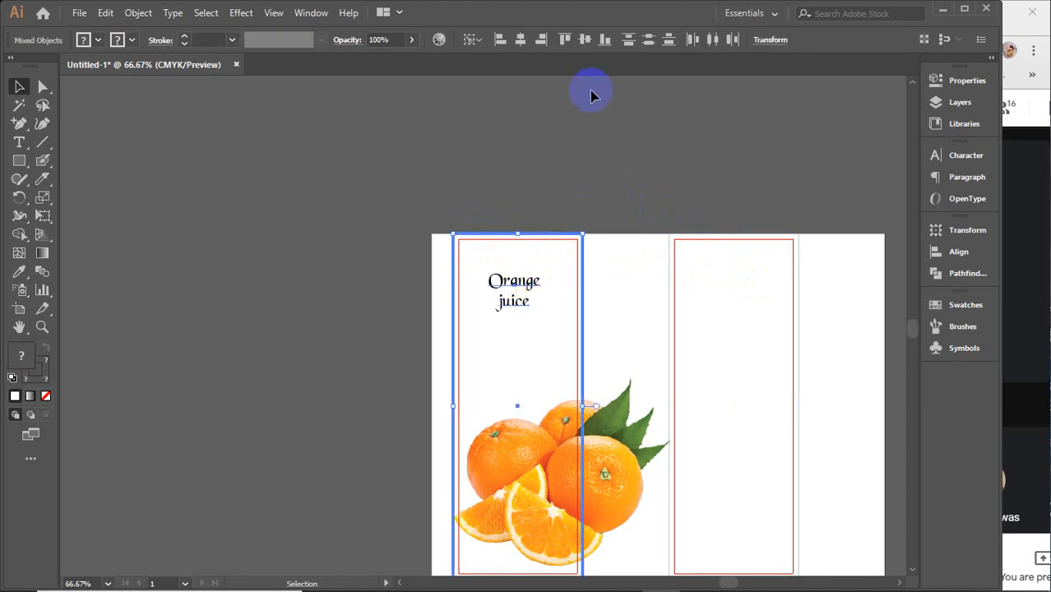
{"action": "left_click", "coordinate": [559, 174]}
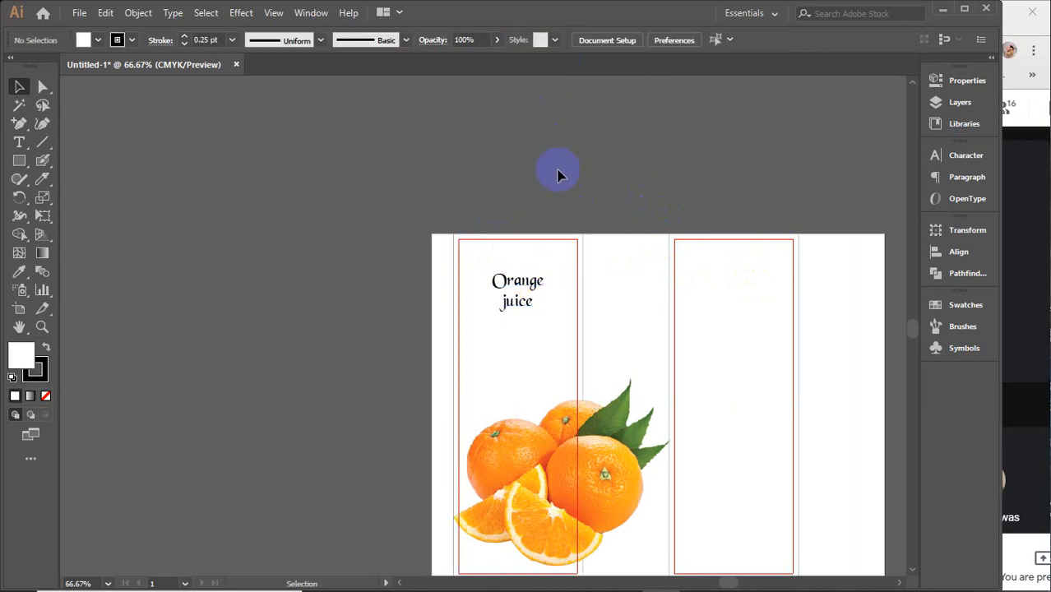
{"action": "left_click", "coordinate": [521, 284]}
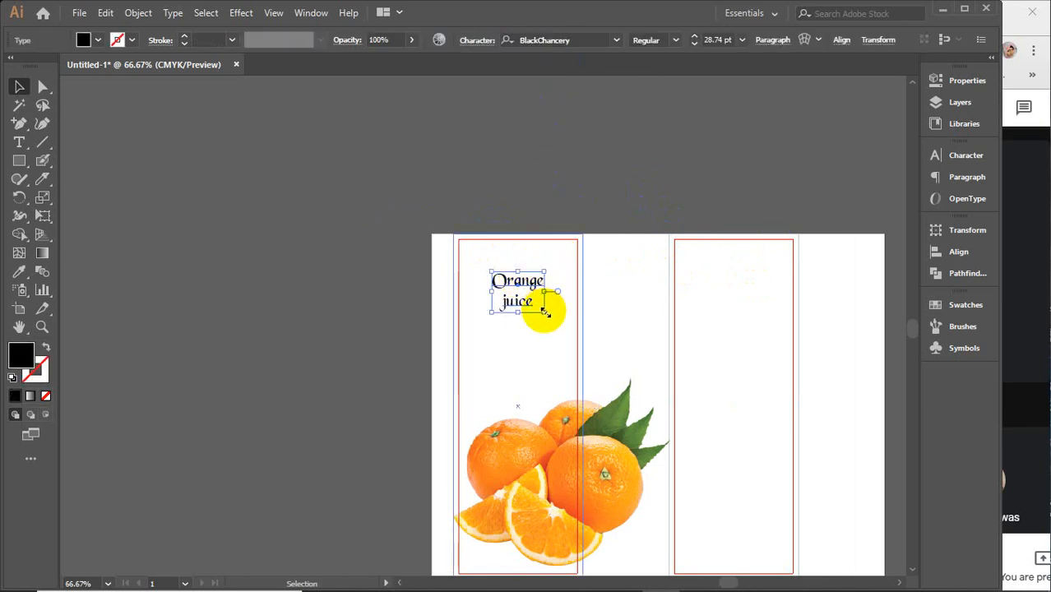
{"action": "left_click_drag", "start_coordinate": [545, 311], "coordinate": [574, 344]}
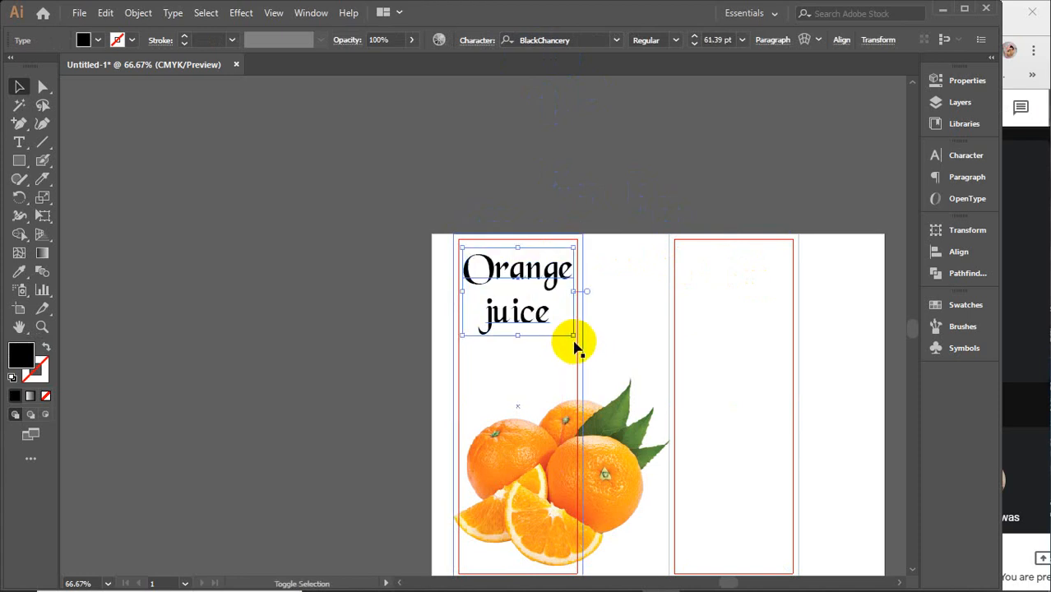
Switch to Chrome and search Google Images for "orange logo png"
{"action": "left_click", "coordinate": [530, 164]}
{"action": "mouse_move", "coordinate": [600, 586]}
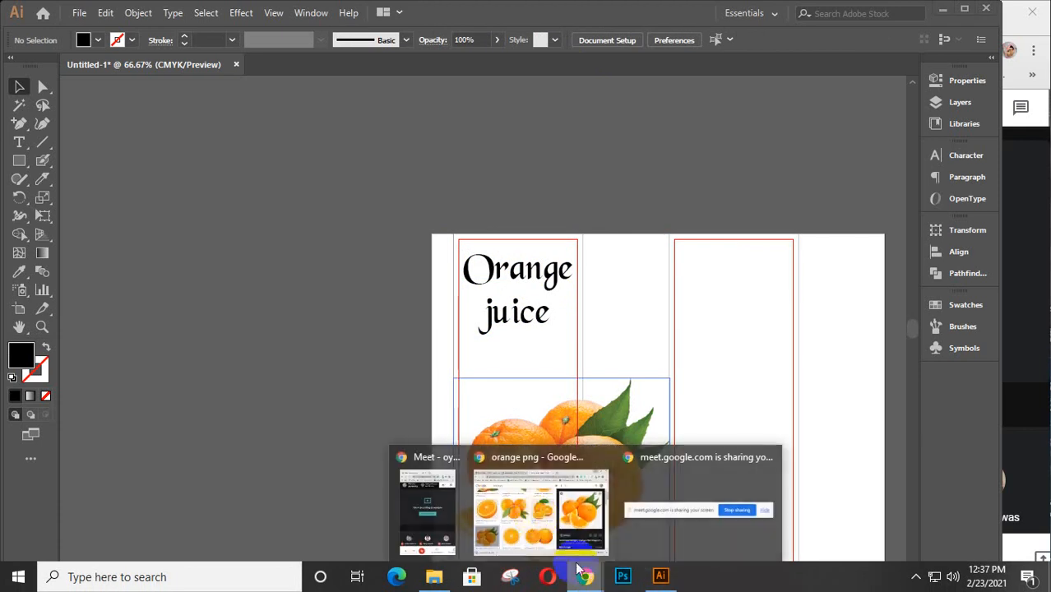
{"action": "left_click", "coordinate": [531, 510]}
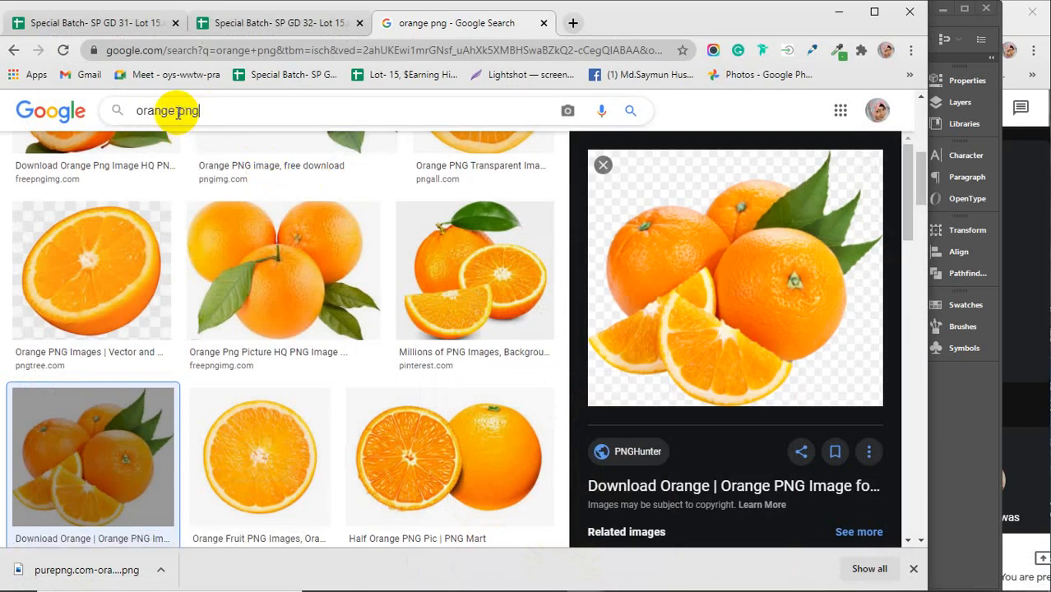
{"action": "left_click", "coordinate": [177, 112]}
{"action": "type", "text": "logo"}
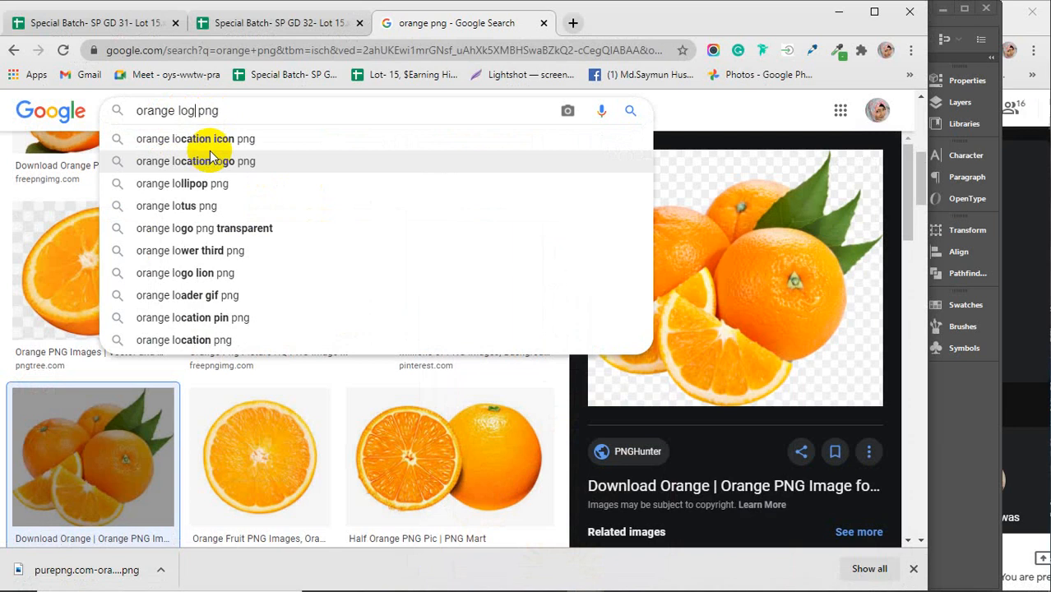
{"action": "key", "text": "Return"}
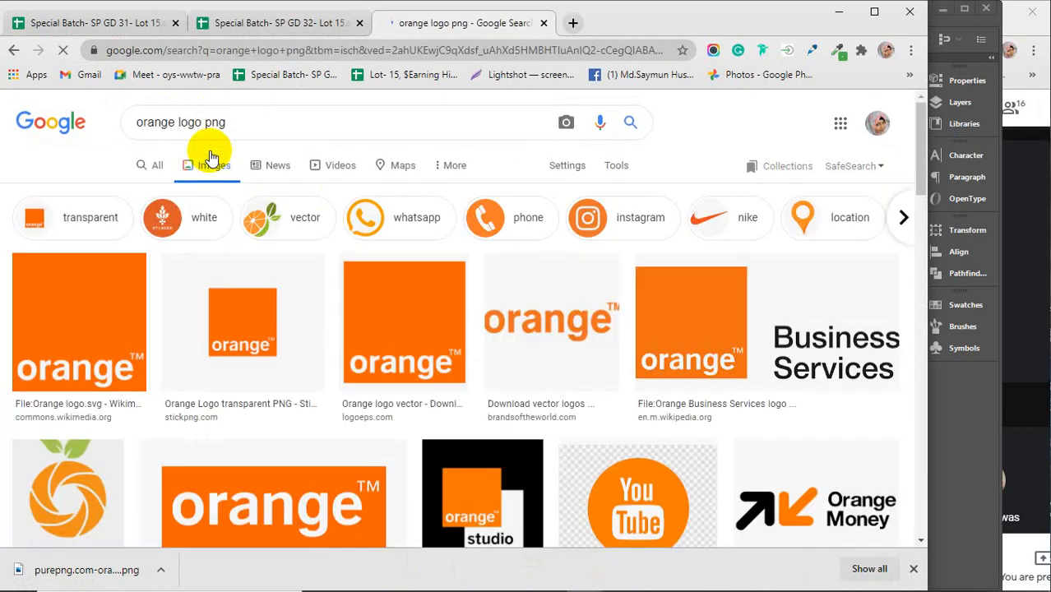
Find the orange-slice logo with green leaves in the results and save it to the Desktop as a PNG image
{"action": "scroll", "coordinate": [254, 359], "scroll_direction": "down", "scroll_amount": 3}
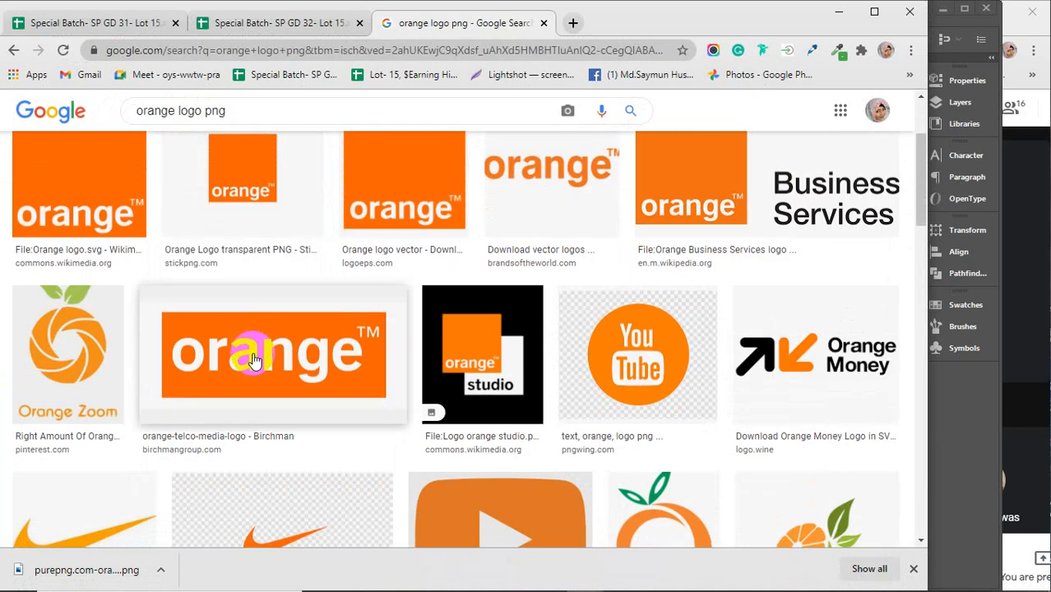
{"action": "scroll", "coordinate": [254, 359], "scroll_direction": "down", "scroll_amount": 1}
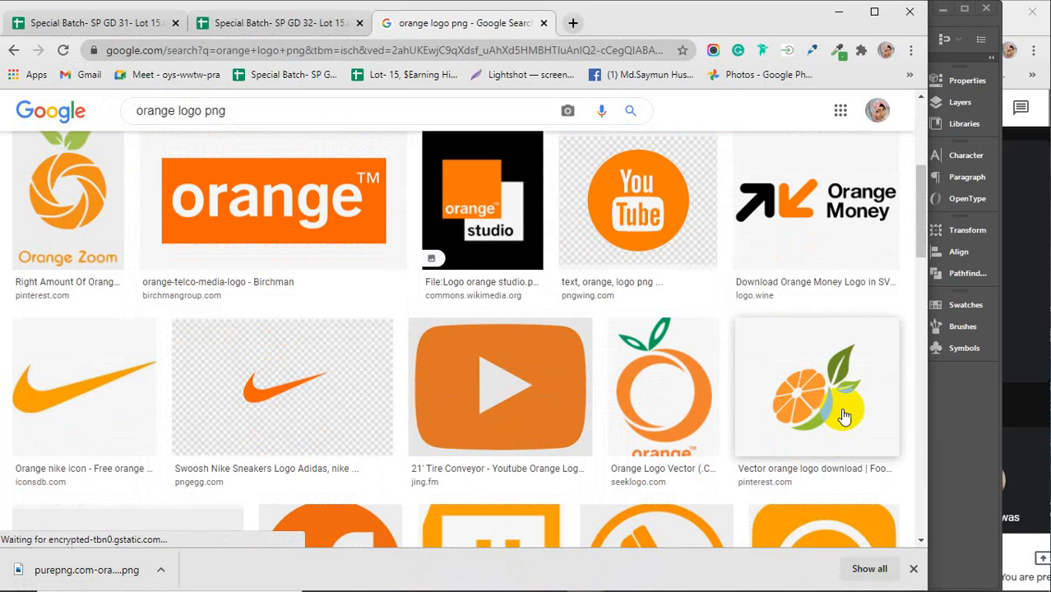
{"action": "left_click", "coordinate": [802, 377]}
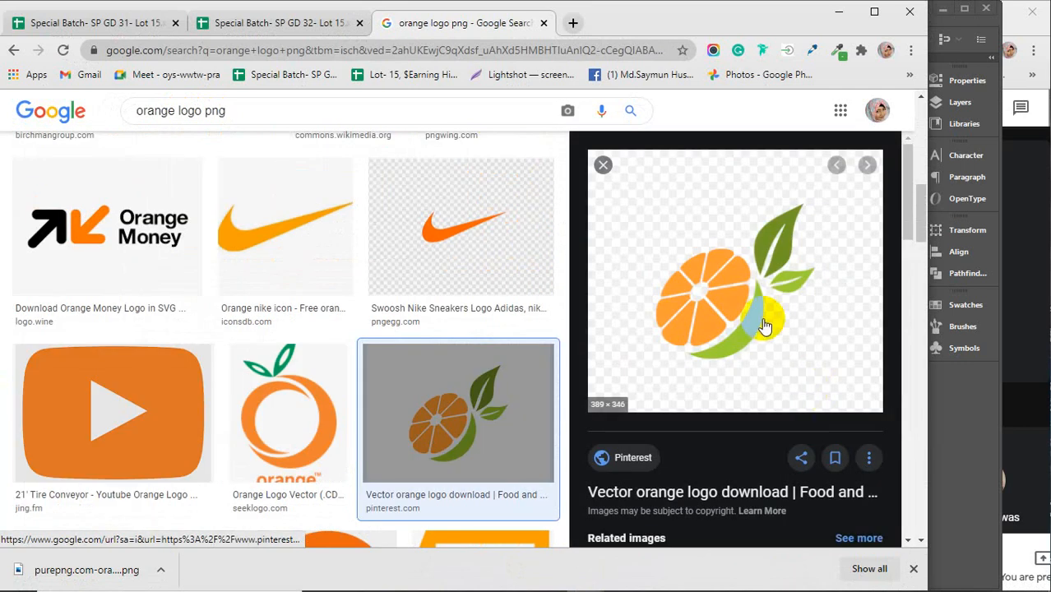
{"action": "right_click", "coordinate": [713, 257]}
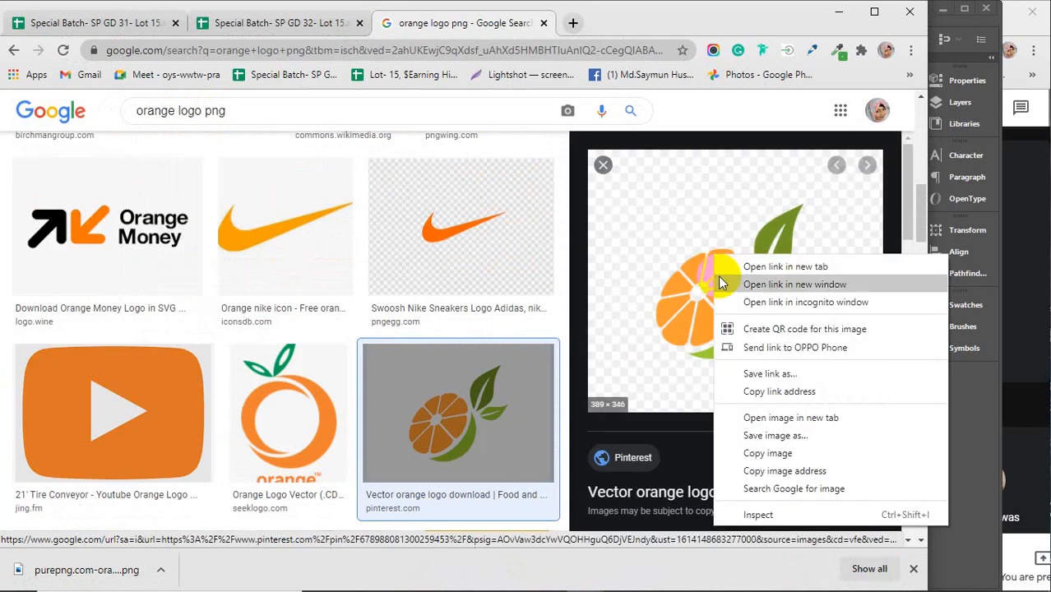
{"action": "left_click", "coordinate": [790, 445]}
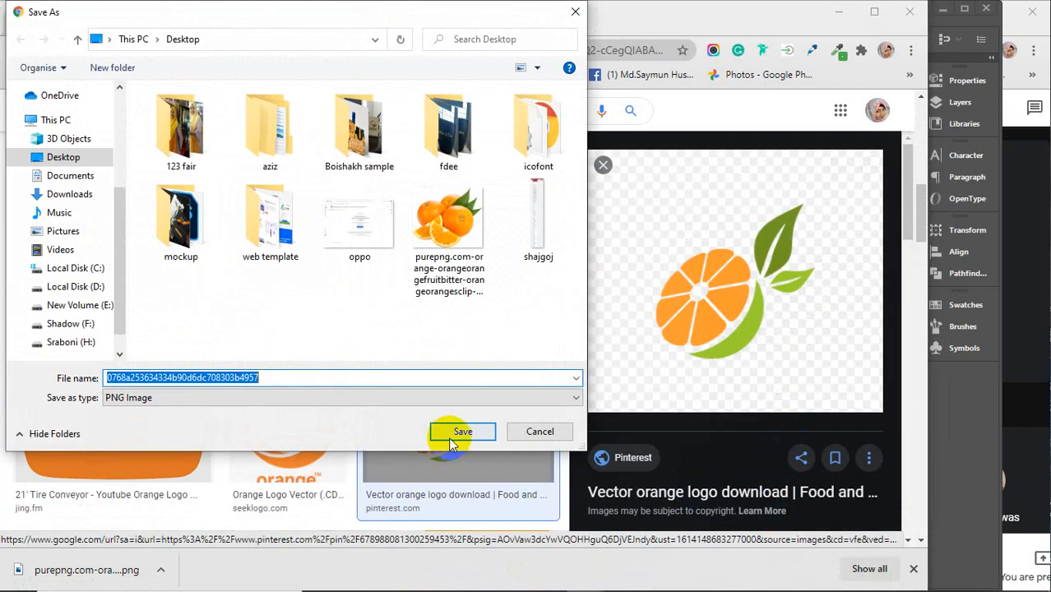
{"action": "left_click", "coordinate": [446, 431]}
Return to Illustrator, place the saved orange-slice logo from the Desktop onto the artboard and embed it
{"action": "left_click", "coordinate": [838, 11]}
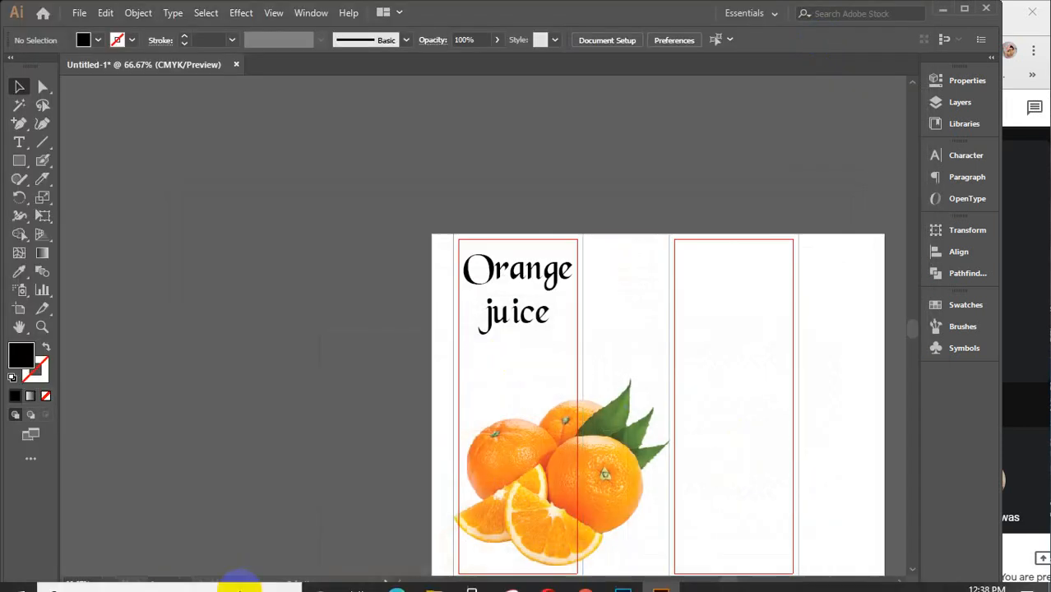
{"action": "left_click", "coordinate": [434, 577]}
{"action": "left_click_drag", "start_coordinate": [437, 473], "coordinate": [526, 435]}
{"action": "left_click", "coordinate": [313, 40]}
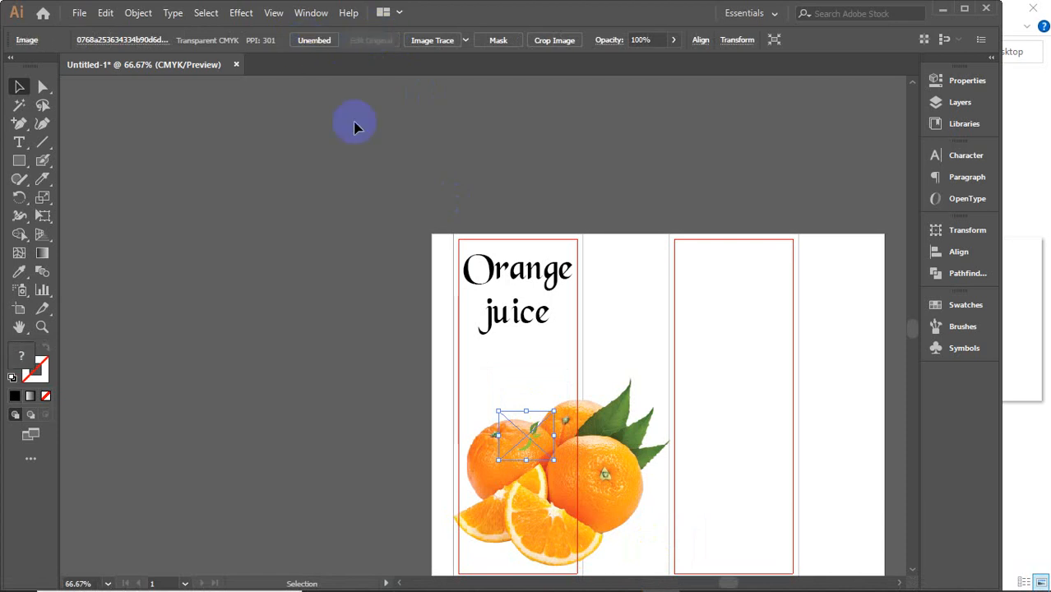
Move the logo to the head of the first wide panel and shift the "Orange juice" text down beneath it
{"action": "left_click", "coordinate": [517, 445]}
{"action": "left_click_drag", "start_coordinate": [523, 442], "coordinate": [512, 267]}
{"action": "left_click_drag", "start_coordinate": [521, 313], "coordinate": [524, 360]}
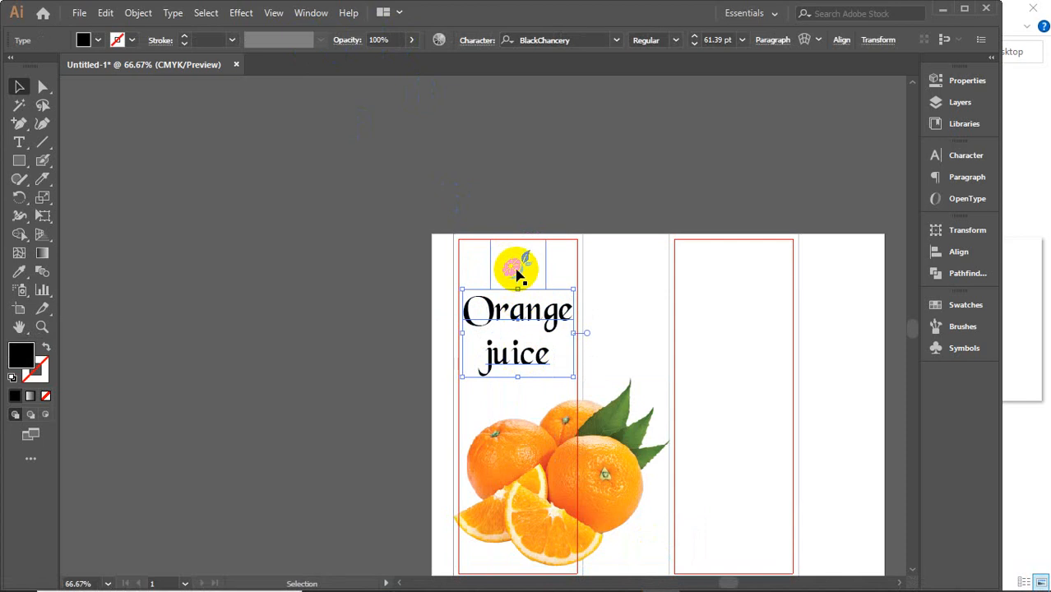
Enlarge the orange-slice logo and nudge it up, keeping it centered above the "Orange juice" text
{"action": "left_click", "coordinate": [518, 275]}
{"action": "scroll", "coordinate": [517, 271], "scroll_direction": "up", "scroll_amount": 3}
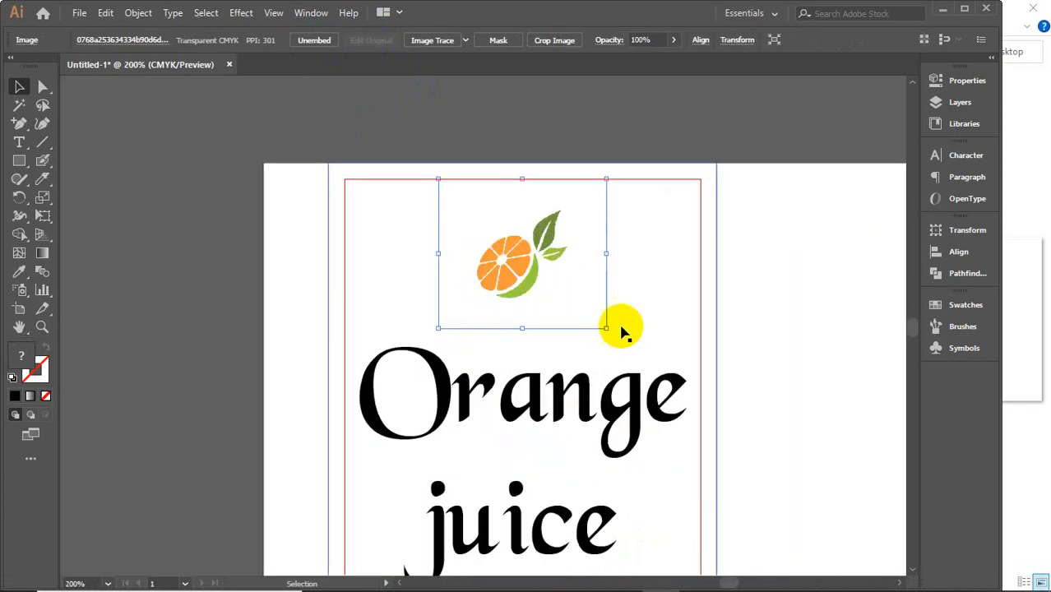
{"action": "left_click_drag", "start_coordinate": [606, 329], "coordinate": [636, 357]}
{"action": "left_click", "coordinate": [520, 257]}
{"action": "mouse_move", "coordinate": [521, 257]}
{"action": "left_mouse_down"}
{"action": "mouse_move", "coordinate": [525, 212]}
{"action": "mouse_move", "coordinate": [518, 248]}
{"action": "left_mouse_up"}
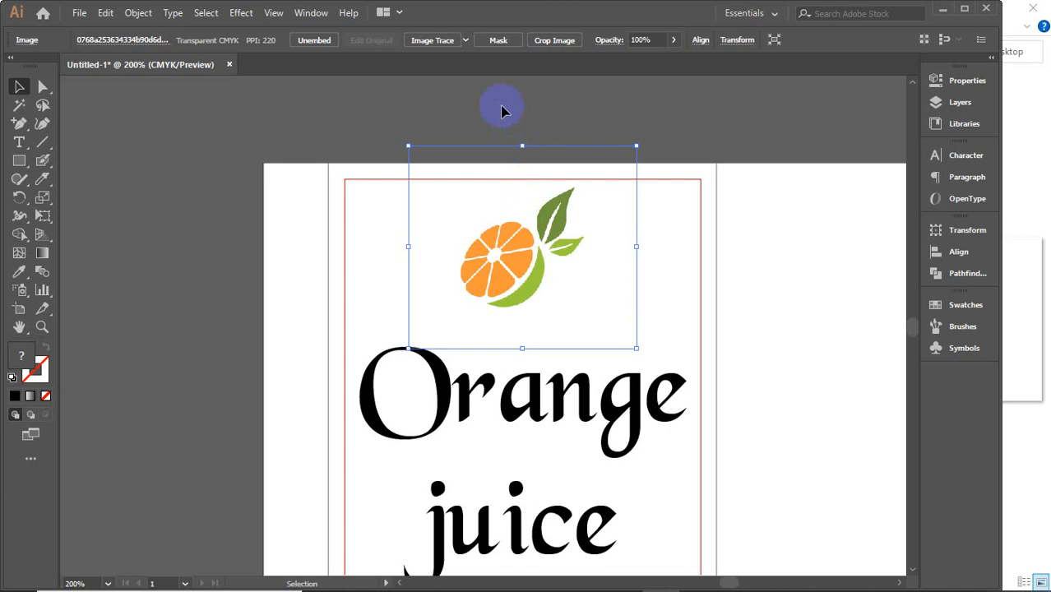
{"action": "left_click", "coordinate": [502, 130]}
Recolor the word "Orange" with an orange sampled from the fruit in the orange image
{"action": "scroll", "coordinate": [553, 337], "scroll_direction": "down", "scroll_amount": 1}
{"action": "scroll", "coordinate": [552, 337], "scroll_direction": "down", "scroll_amount": 1}
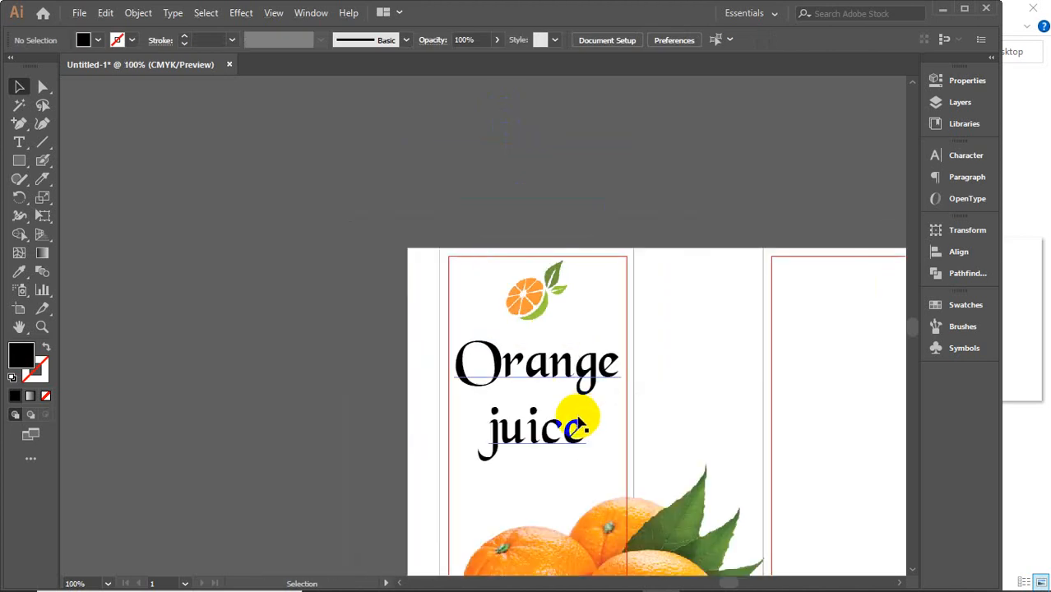
{"action": "left_click_drag", "start_coordinate": [574, 410], "coordinate": [546, 357]}
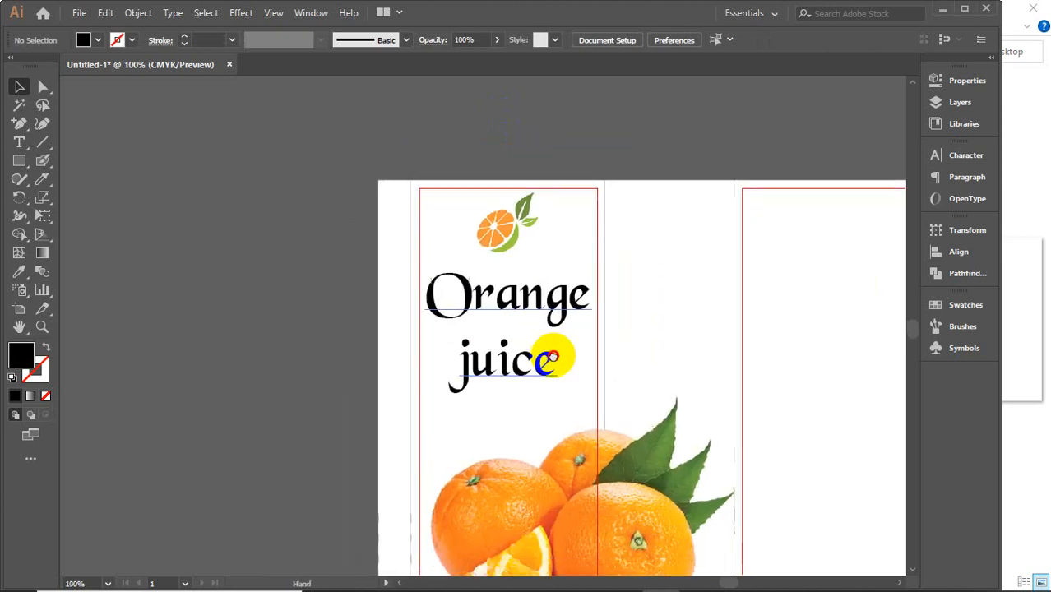
{"action": "left_click", "coordinate": [18, 144]}
{"action": "left_click", "coordinate": [451, 296]}
{"action": "left_click_drag", "start_coordinate": [439, 295], "coordinate": [594, 298]}
{"action": "left_click", "coordinate": [20, 272]}
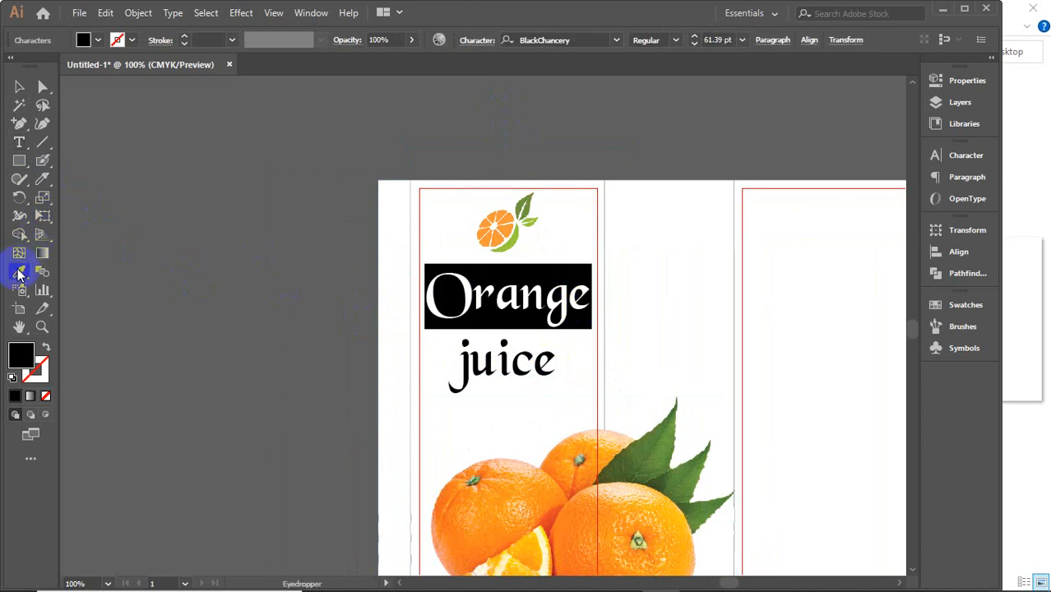
{"action": "left_click", "coordinate": [504, 479]}
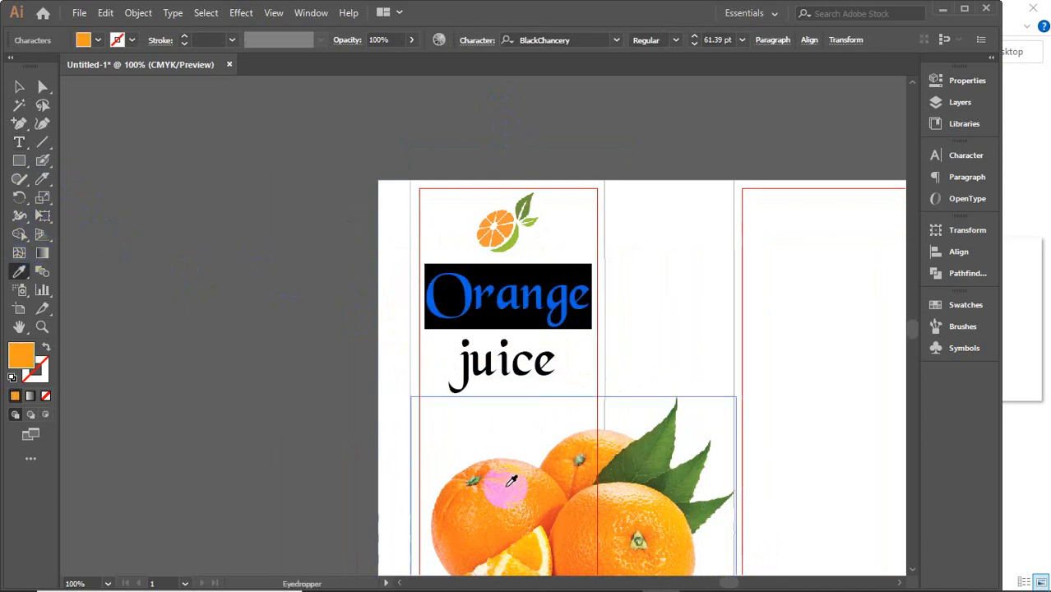
{"action": "left_click", "coordinate": [547, 504]}
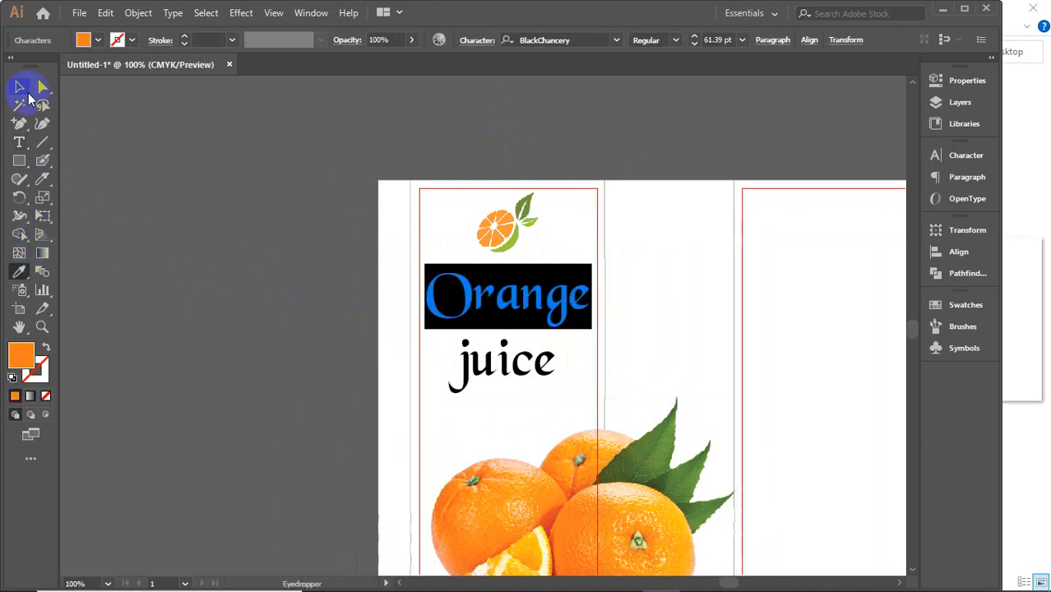
Recolor the word "juice" with a dark green sampled from the leaves in the orange image
{"action": "left_click", "coordinate": [17, 87]}
{"action": "left_click", "coordinate": [19, 143]}
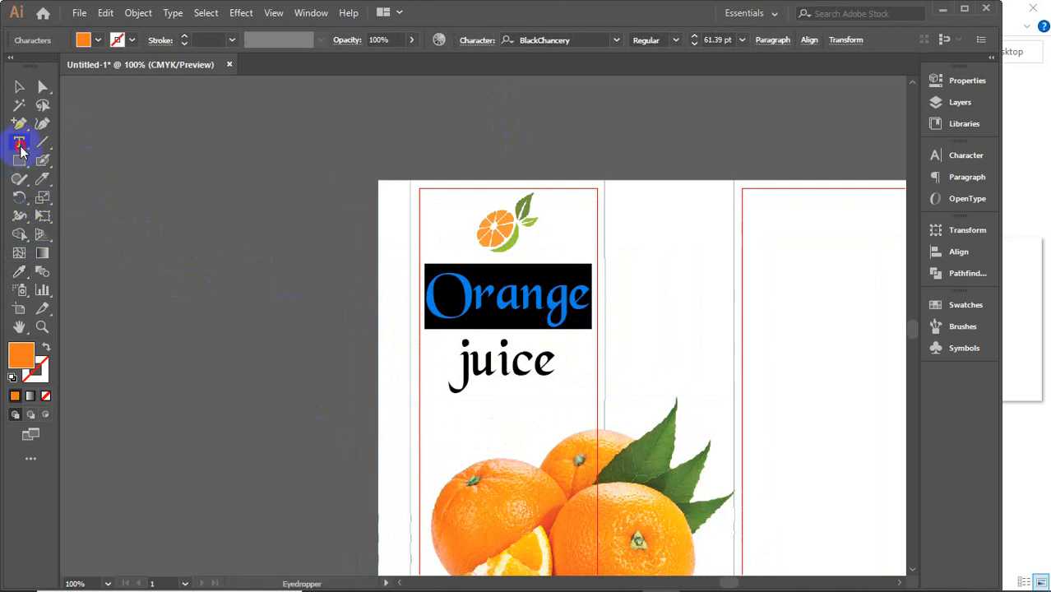
{"action": "left_click_drag", "start_coordinate": [453, 364], "coordinate": [564, 370]}
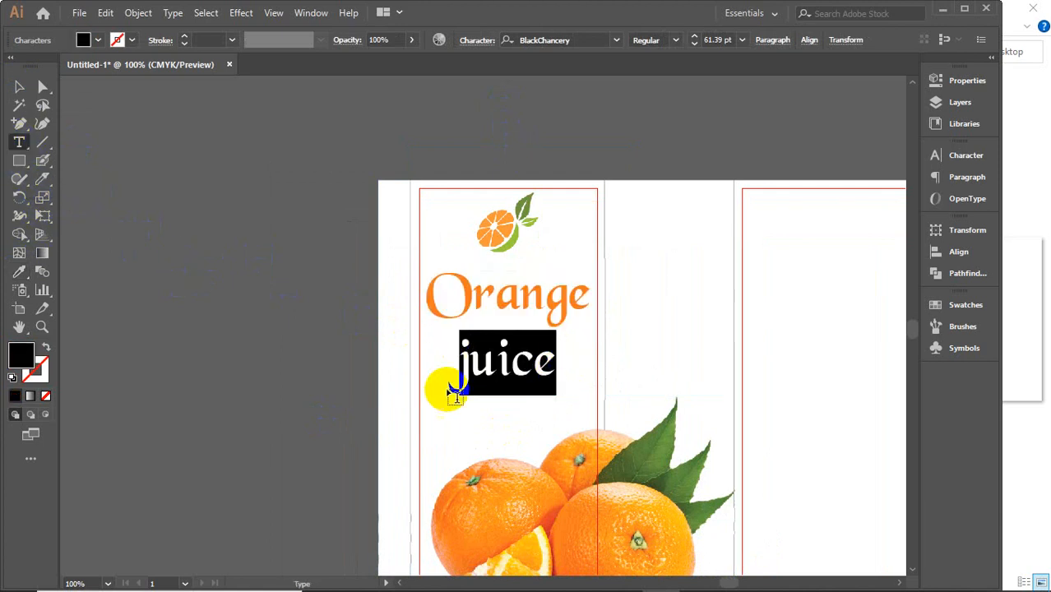
{"action": "left_click", "coordinate": [640, 463]}
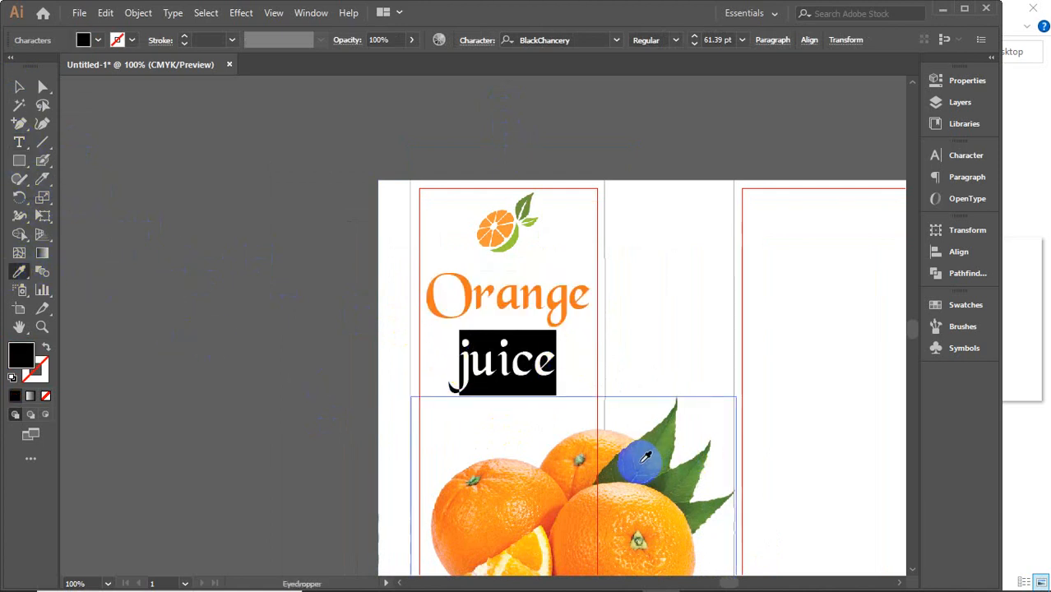
{"action": "left_click", "coordinate": [655, 482]}
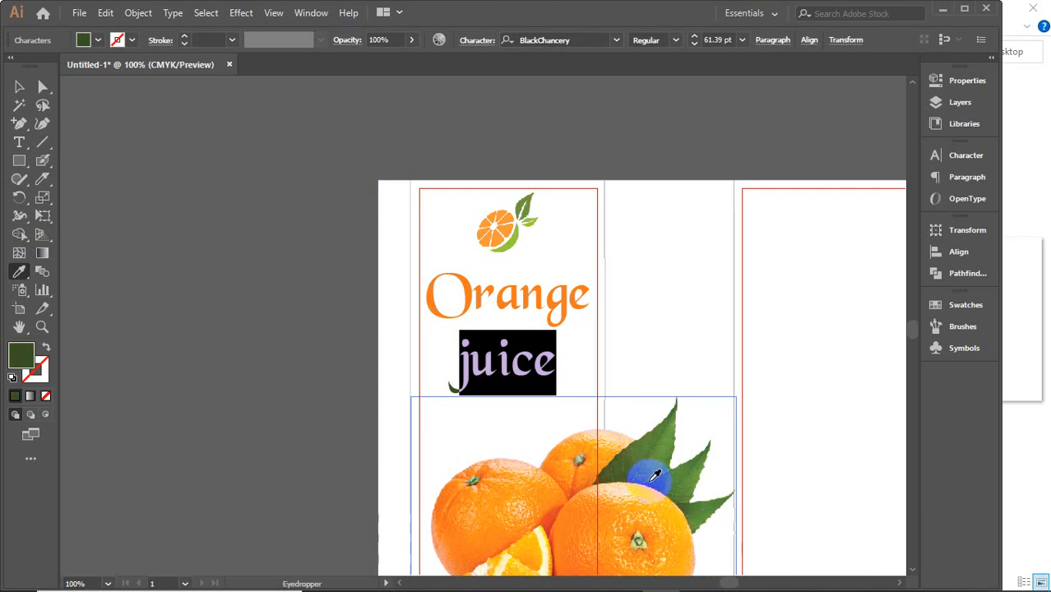
{"action": "left_click", "coordinate": [21, 88]}
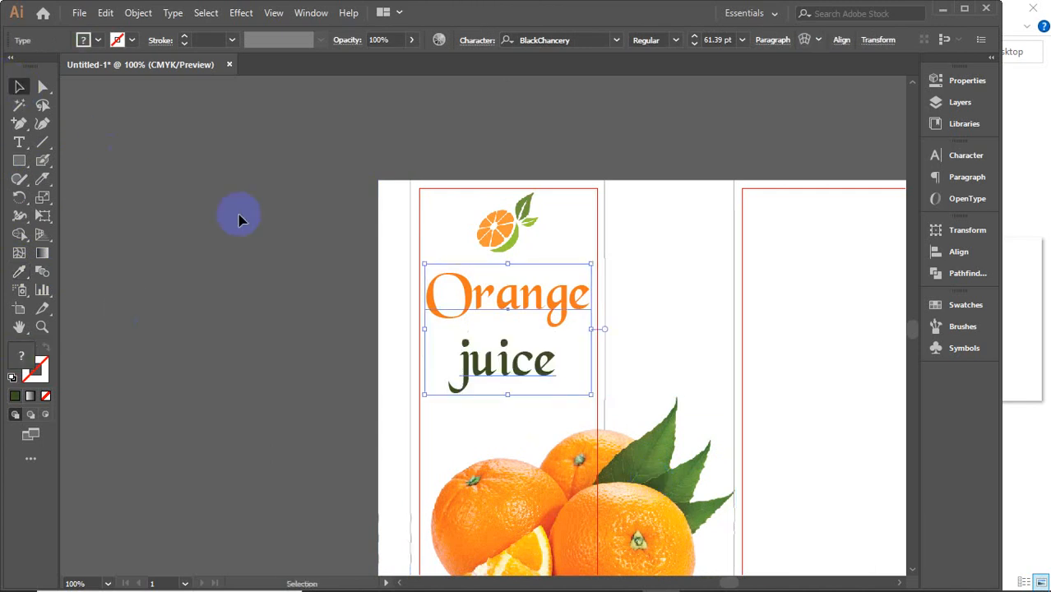
{"action": "left_click", "coordinate": [239, 218]}
Reduce the leading of the "Orange juice" text to 53 pt
{"action": "left_click", "coordinate": [513, 372]}
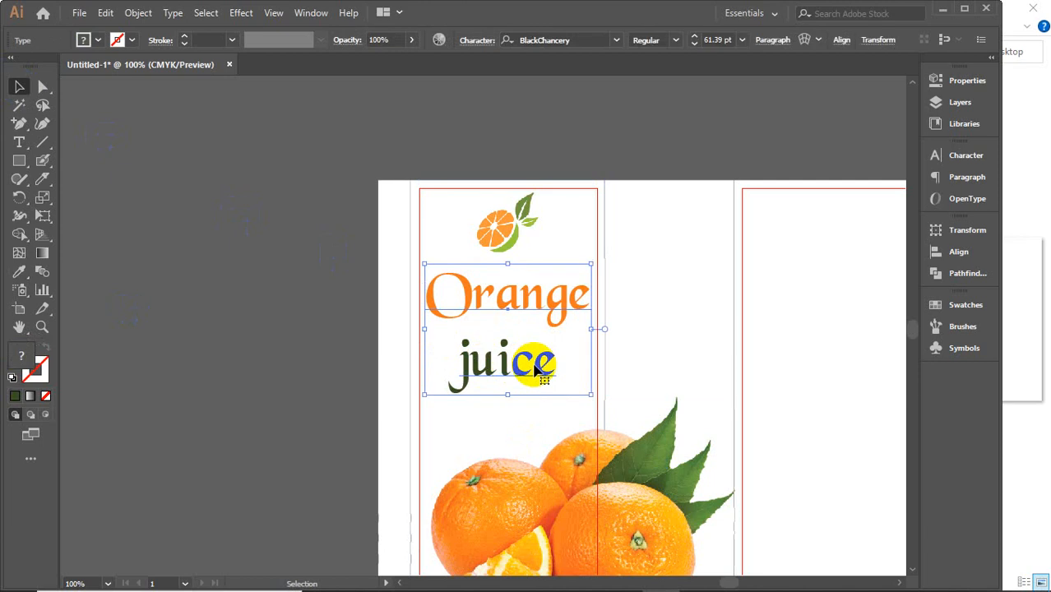
{"action": "left_click", "coordinate": [954, 155]}
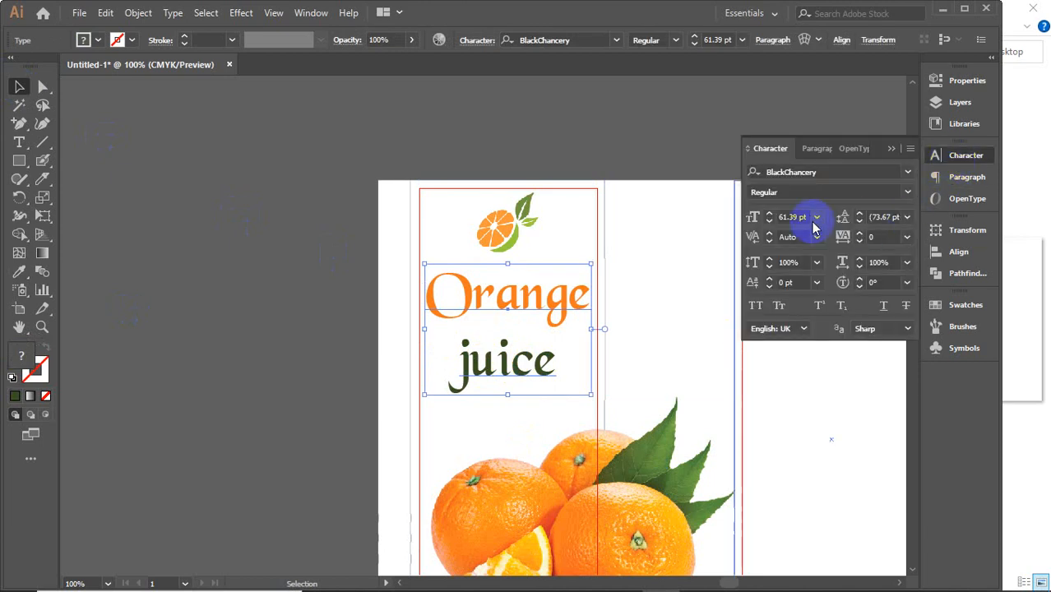
{"action": "left_click", "coordinate": [884, 218]}
{"action": "key", "text": "Down"}
{"action": "key", "text": "Down"}
{"action": "key", "text": "Down"}
{"action": "key", "text": "Down"}
{"action": "key", "text": "Down"}
{"action": "key", "text": "Down"}
{"action": "key", "text": "Down"}
{"action": "key", "text": "Down"}
{"action": "key", "text": "Down"}
{"action": "key", "text": "Down"}
{"action": "key", "text": "Down"}
{"action": "key", "text": "Down"}
{"action": "key", "text": "Down"}
{"action": "key", "text": "Down"}
{"action": "key", "text": "Down"}
{"action": "key", "text": "Down"}
{"action": "key", "text": "Down"}
{"action": "key", "text": "Down"}
{"action": "key", "text": "Down"}
{"action": "key", "text": "Down"}
{"action": "key", "text": "Down"}
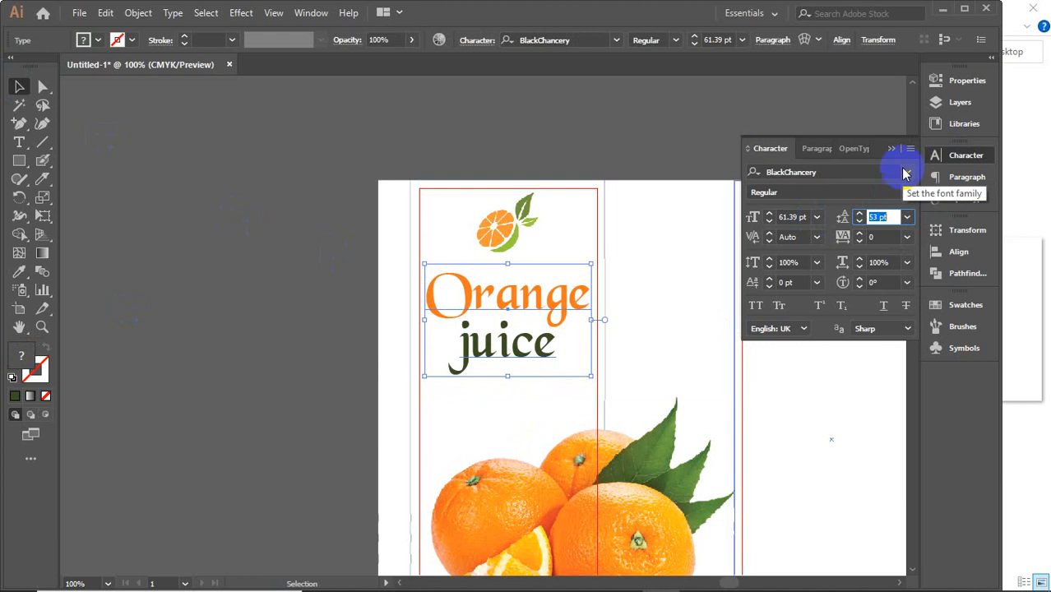
{"action": "left_click", "coordinate": [564, 275]}
{"action": "left_click", "coordinate": [257, 310]}
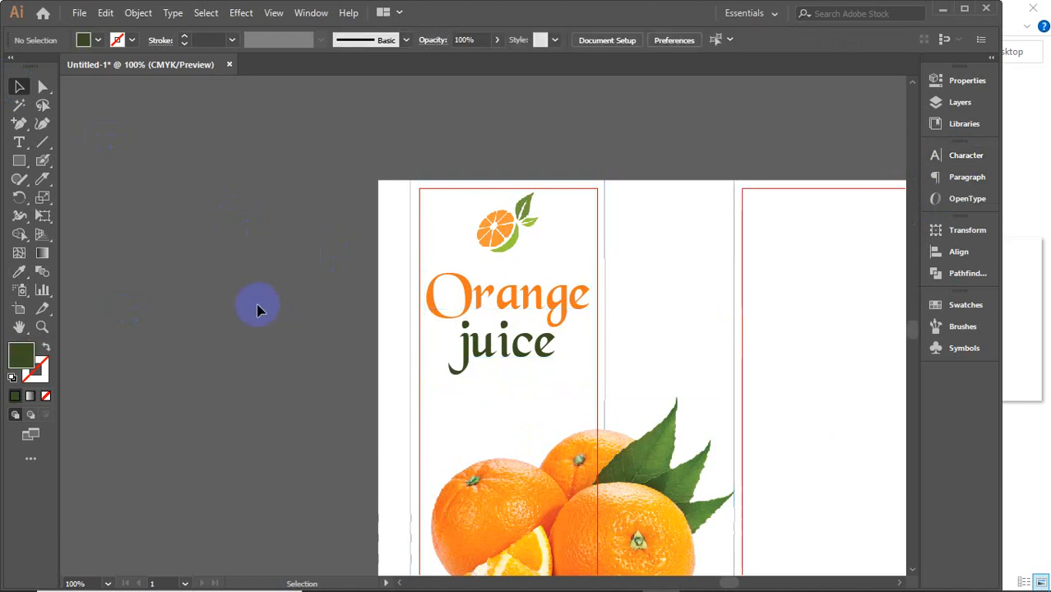
Shrink the orange-slice logo about its center and move the "Orange juice" text up close beneath it
{"action": "left_click", "coordinate": [463, 294]}
{"action": "left_click", "coordinate": [493, 251]}
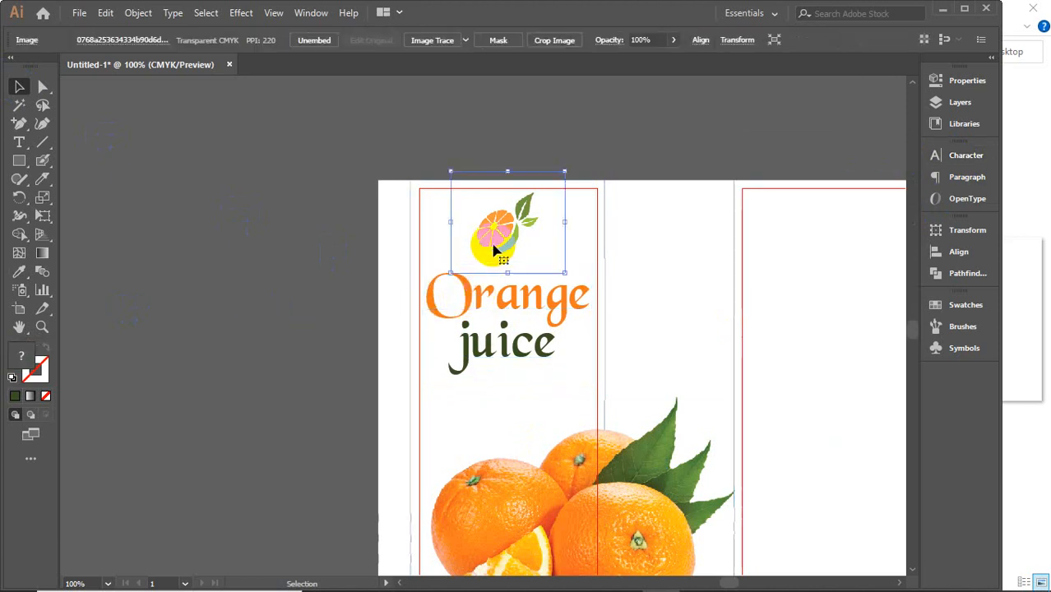
{"action": "left_click_drag", "start_coordinate": [563, 272], "coordinate": [504, 207]}
{"action": "left_click", "coordinate": [504, 230]}
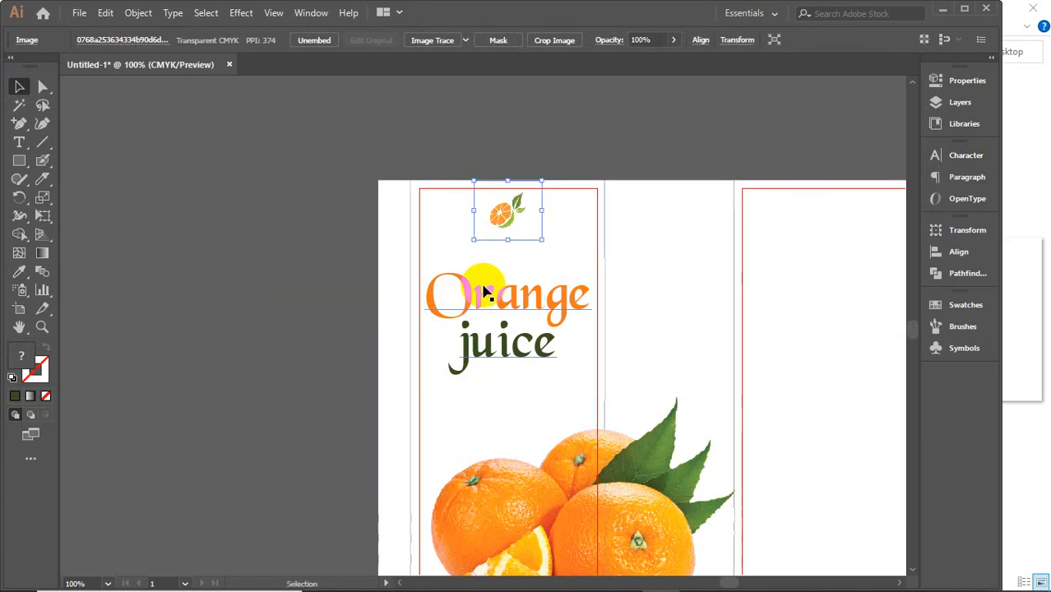
{"action": "left_click_drag", "start_coordinate": [473, 292], "coordinate": [476, 252]}
{"action": "left_click", "coordinate": [350, 324]}
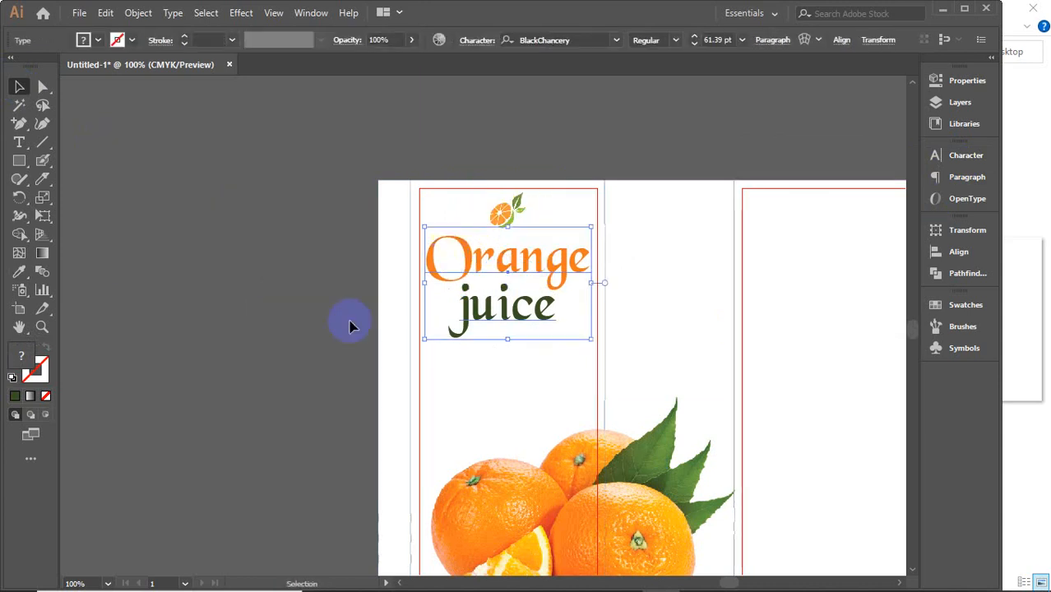
Add the text line "Feel The Teste", enlarge it to about 16 pt and place it below "juice" on the first wide panel
{"action": "left_click", "coordinate": [18, 143]}
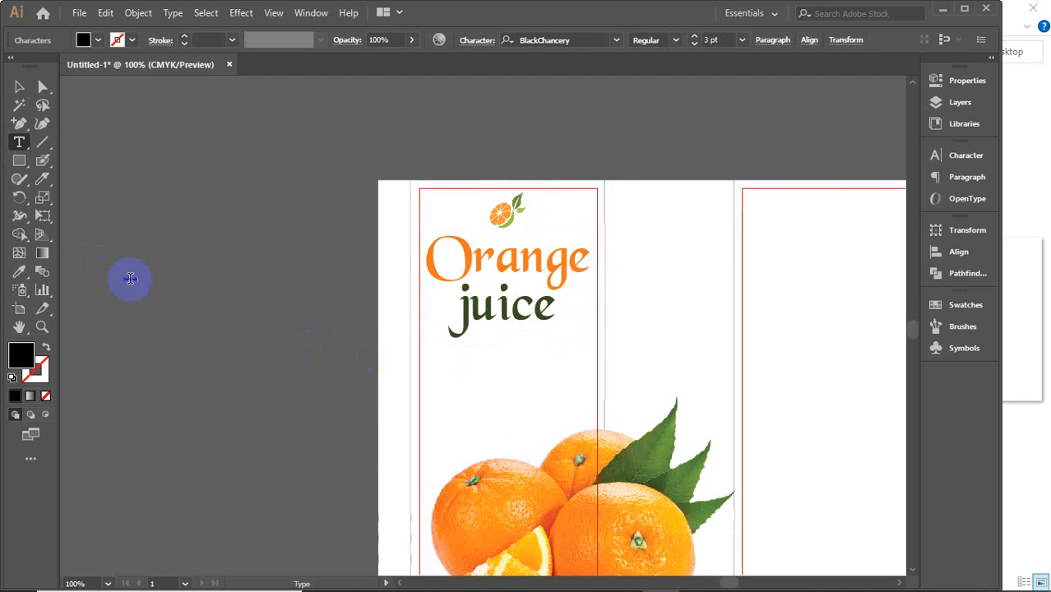
{"action": "left_click", "coordinate": [19, 87]}
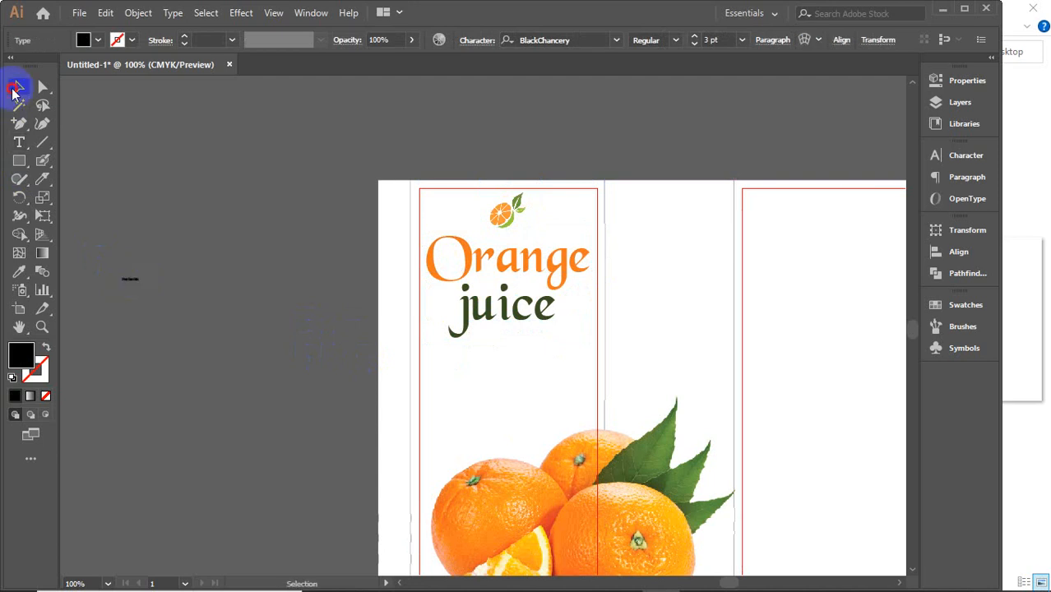
{"action": "left_click", "coordinate": [138, 282]}
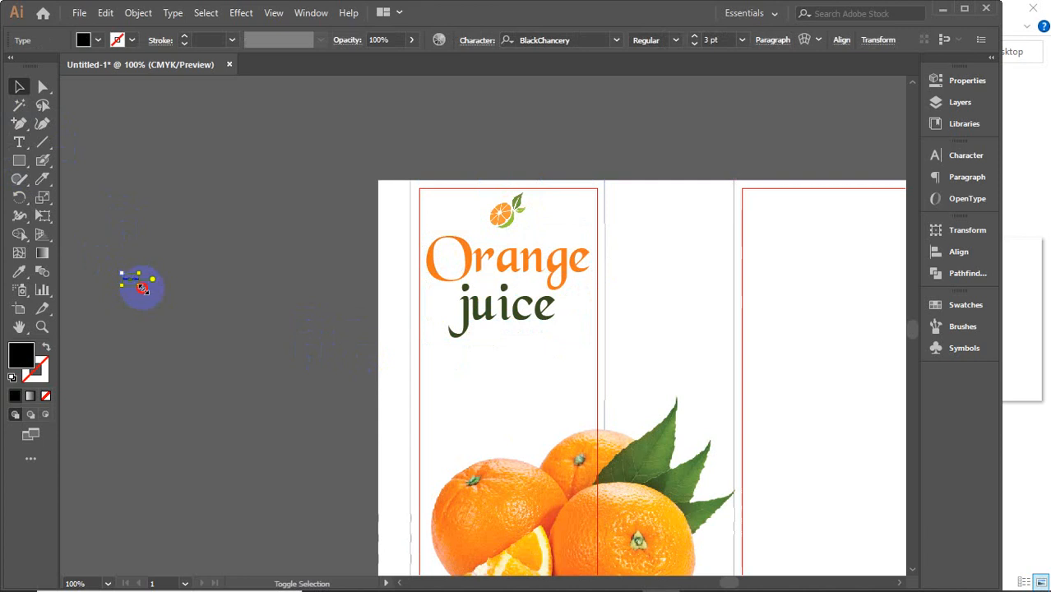
{"action": "left_click_drag", "start_coordinate": [141, 287], "coordinate": [213, 327]}
{"action": "left_click_drag", "start_coordinate": [176, 284], "coordinate": [499, 372]}
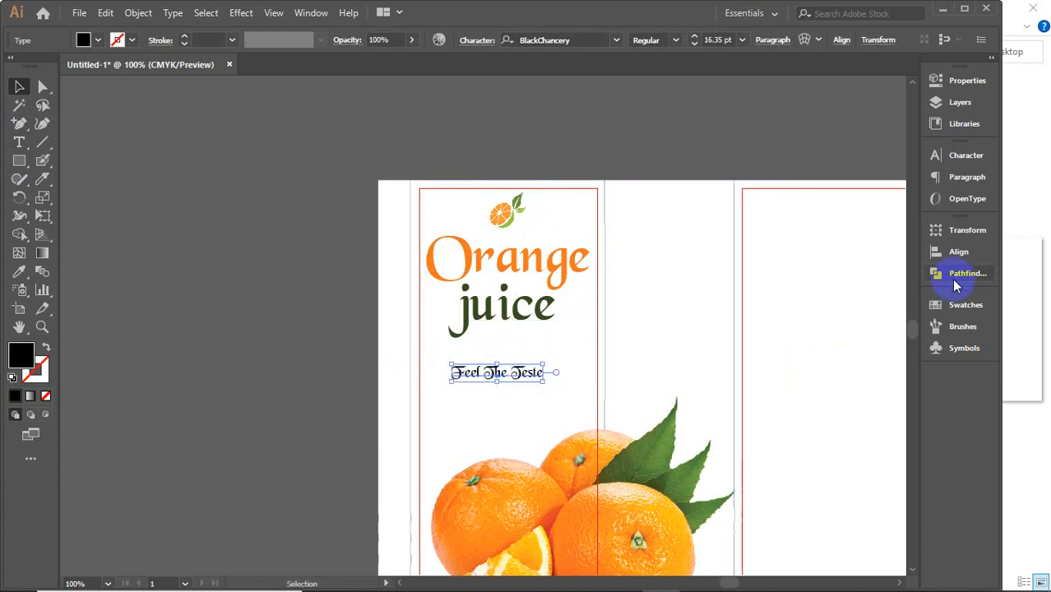
Change the font of the "Feel The Teste" tagline to Beautiful People Personal Use
{"action": "left_click", "coordinate": [970, 158]}
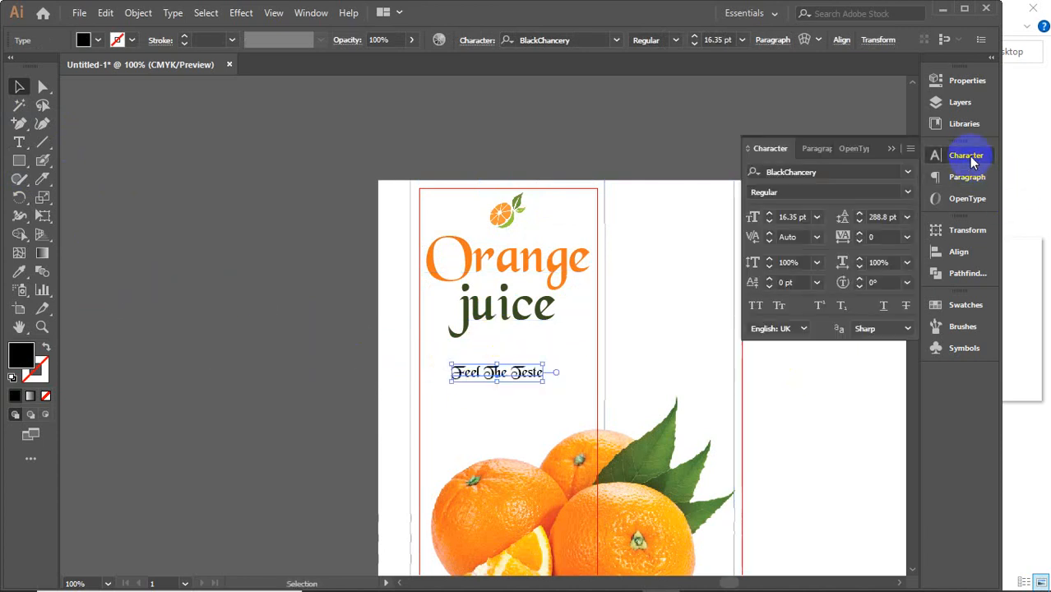
{"action": "left_click", "coordinate": [907, 172]}
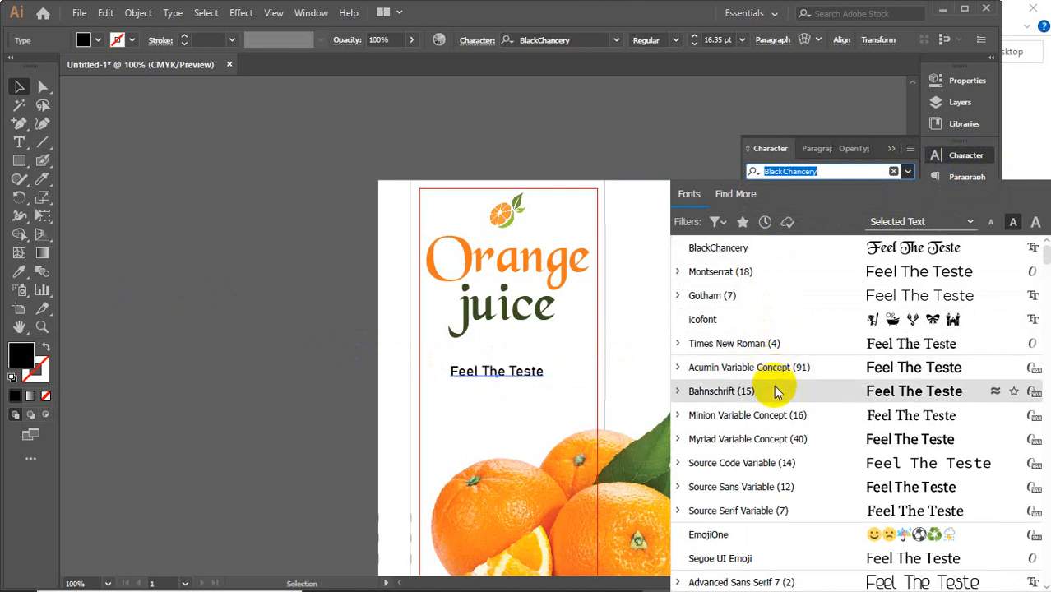
{"action": "scroll", "coordinate": [780, 387], "scroll_direction": "down", "scroll_amount": 3}
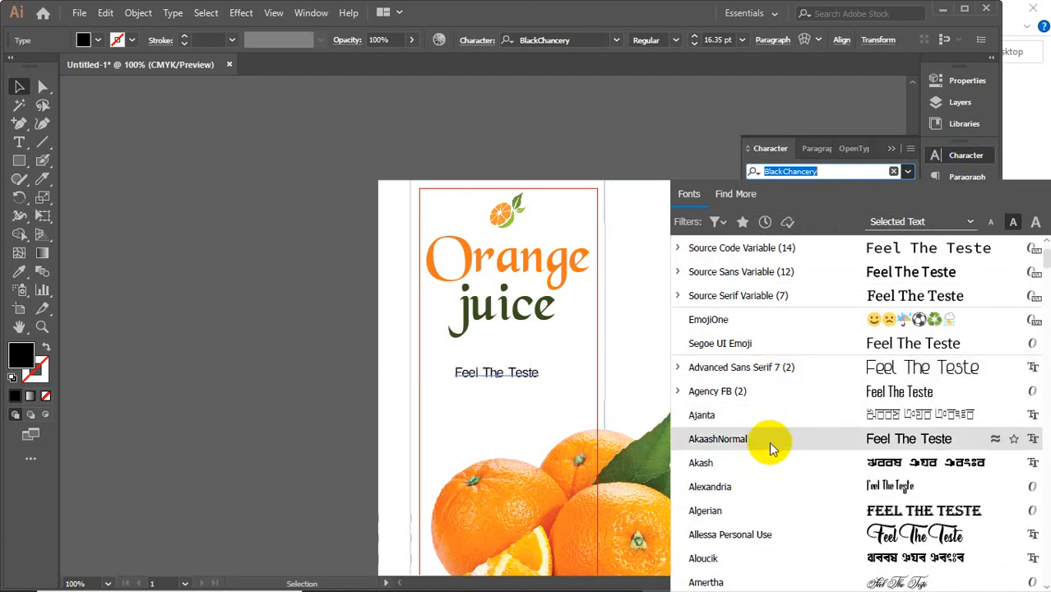
{"action": "scroll", "coordinate": [769, 442], "scroll_direction": "down", "scroll_amount": 2}
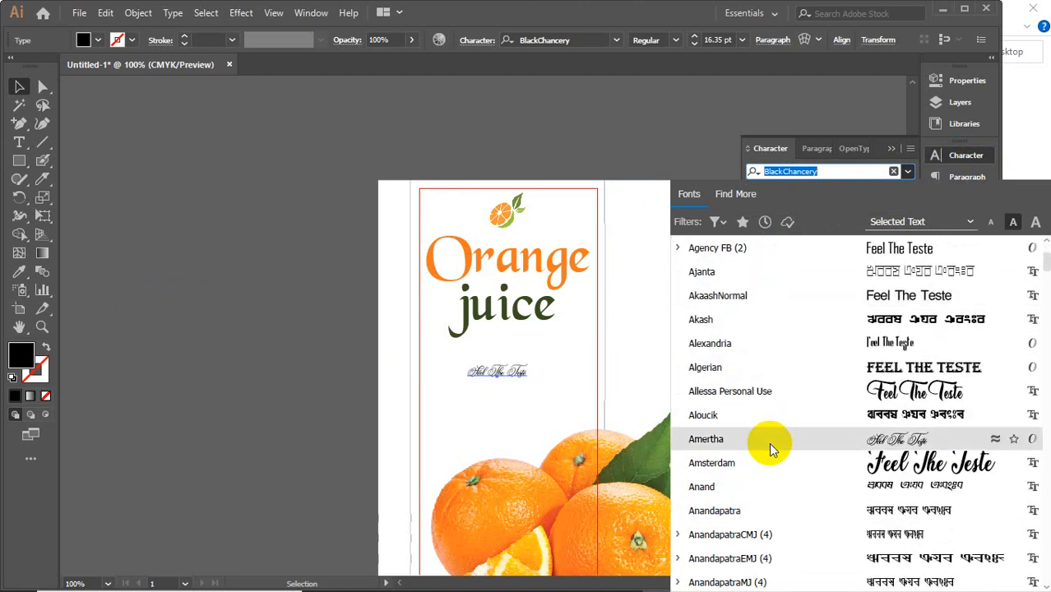
{"action": "scroll", "coordinate": [769, 443], "scroll_direction": "down", "scroll_amount": 3}
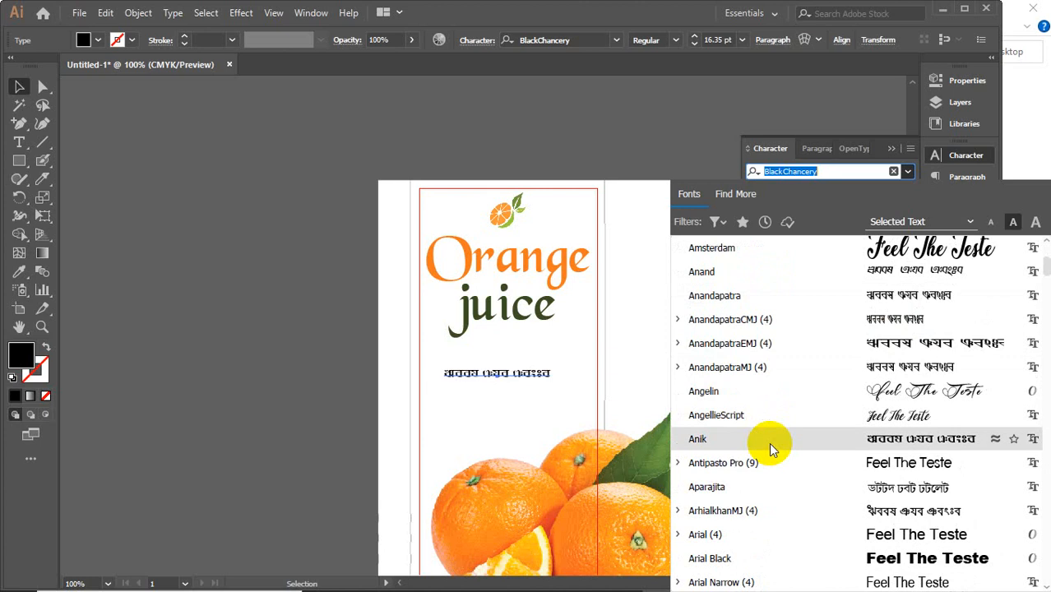
{"action": "scroll", "coordinate": [770, 447], "scroll_direction": "down", "scroll_amount": 3}
{"action": "scroll", "coordinate": [771, 446], "scroll_direction": "down", "scroll_amount": 3}
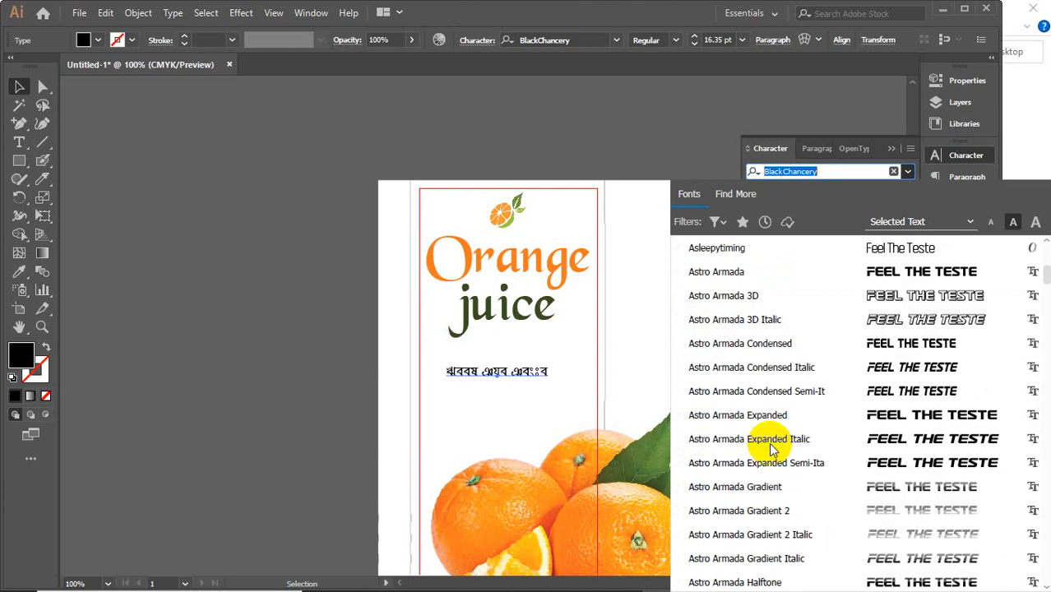
{"action": "scroll", "coordinate": [770, 447], "scroll_direction": "down", "scroll_amount": 12}
{"action": "scroll", "coordinate": [771, 447], "scroll_direction": "up", "scroll_amount": 1}
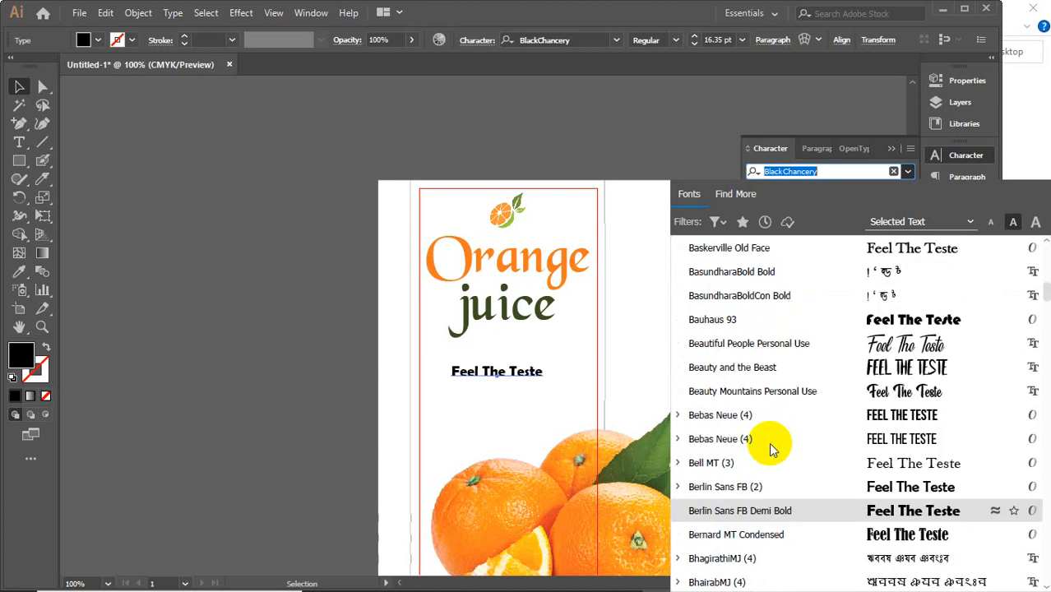
{"action": "left_click", "coordinate": [777, 349]}
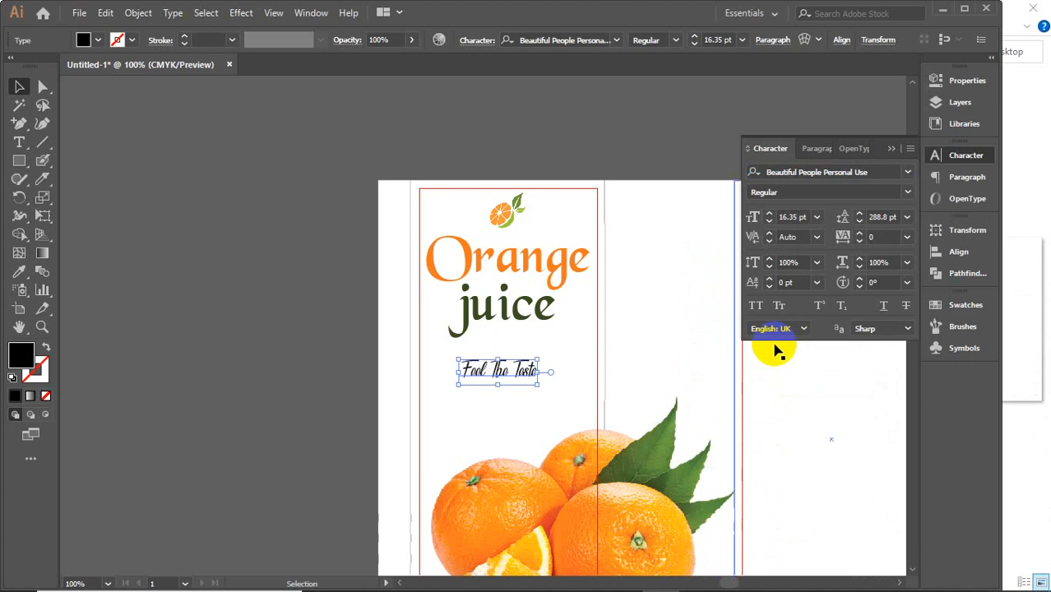
{"action": "left_click", "coordinate": [910, 194]}
{"action": "left_click", "coordinate": [910, 196]}
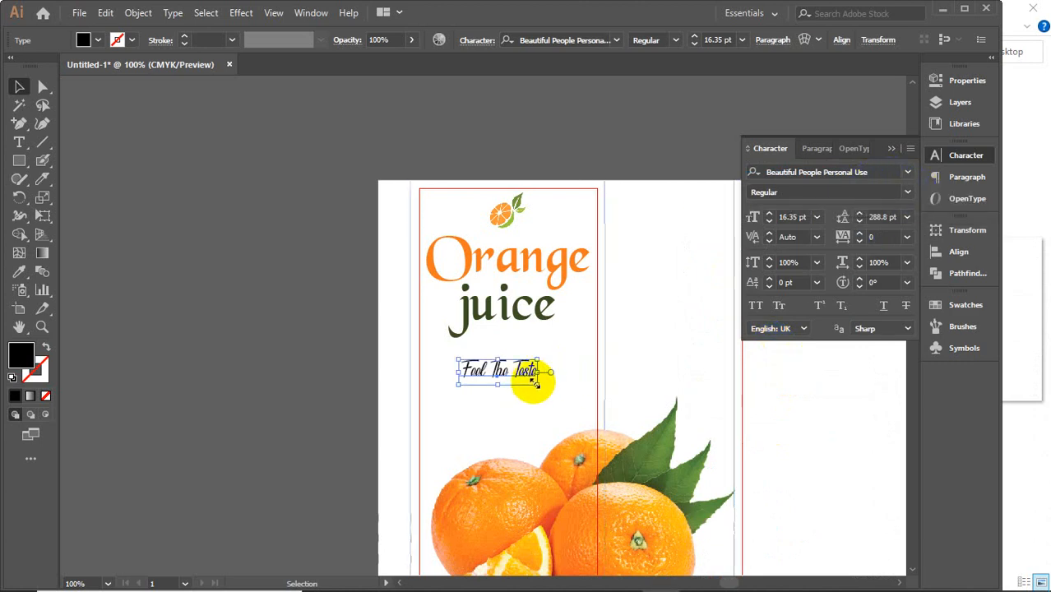
Move the "Feel The Teste" tagline slightly lower beneath "juice" and enlarge it to a font size of 28 pt
{"action": "left_click_drag", "start_coordinate": [533, 382], "coordinate": [573, 432]}
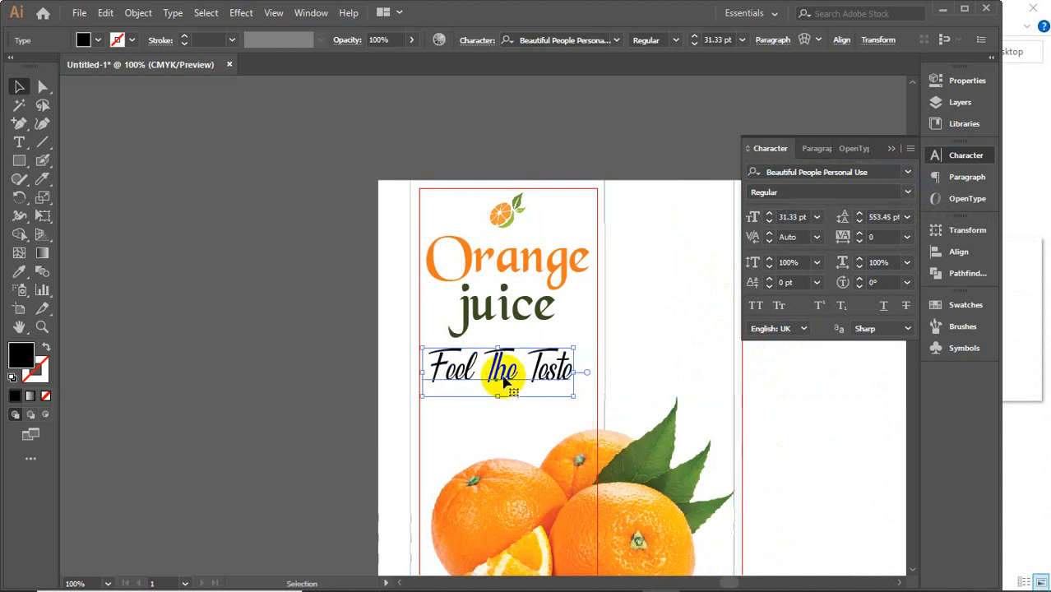
{"action": "left_click_drag", "start_coordinate": [504, 374], "coordinate": [509, 384]}
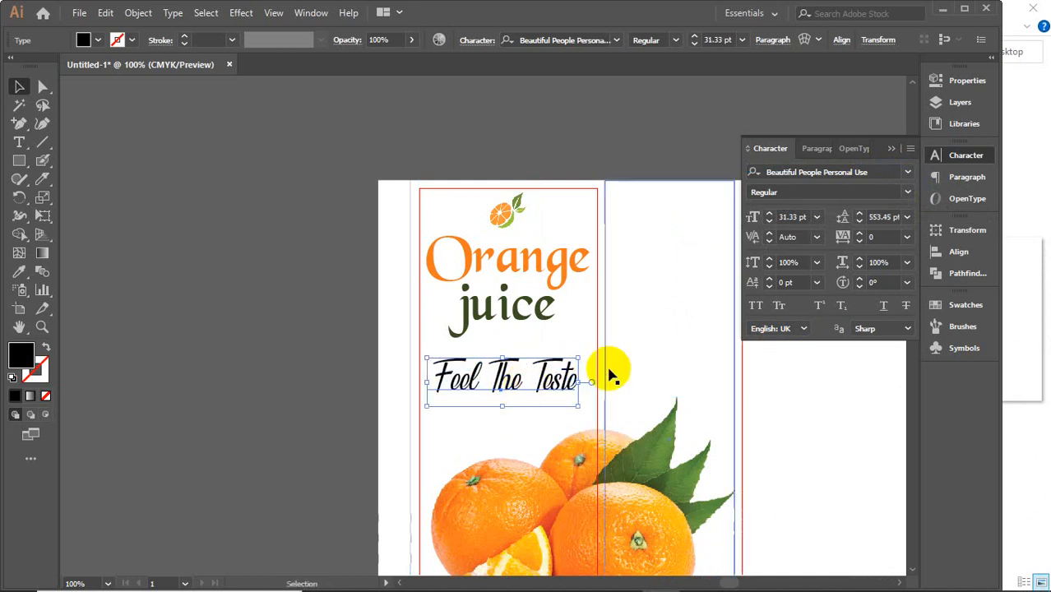
{"action": "left_click", "coordinate": [793, 216]}
{"action": "type", "text": "29"}
{"action": "key", "text": "Return"}
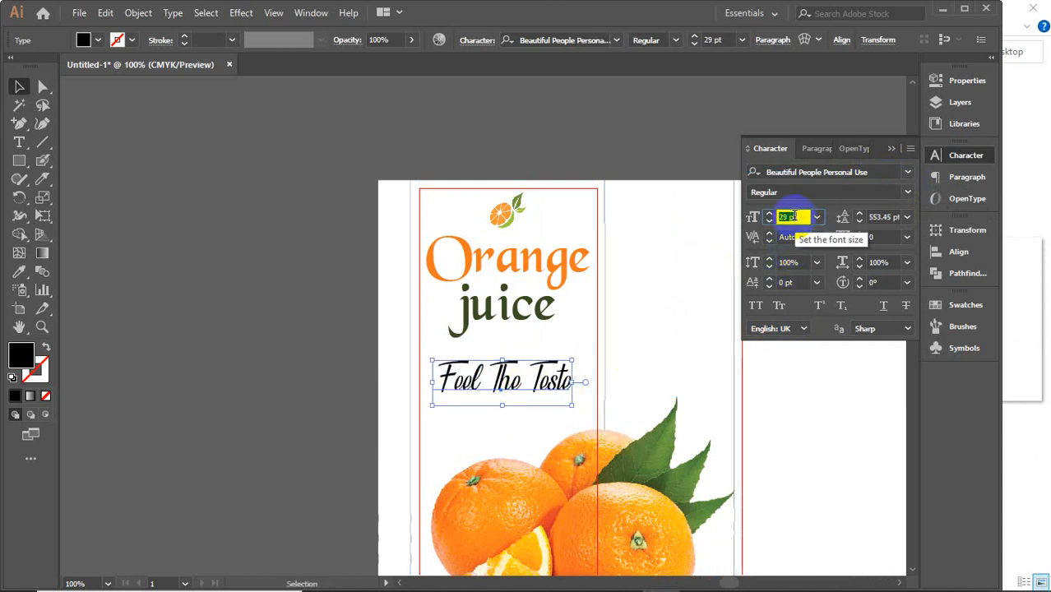
{"action": "key", "text": "Down"}
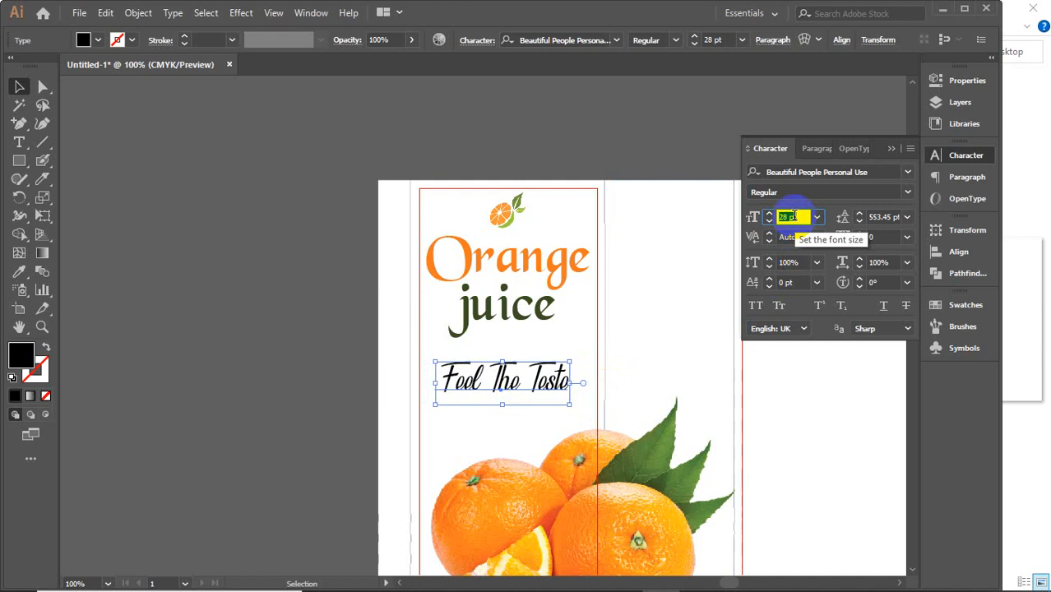
Center the tagline horizontally on the first wide panel's rectangle
{"action": "left_click", "coordinate": [587, 339], "text": "shift"}
{"action": "left_click", "coordinate": [588, 339]}
{"action": "left_click", "coordinate": [520, 40]}
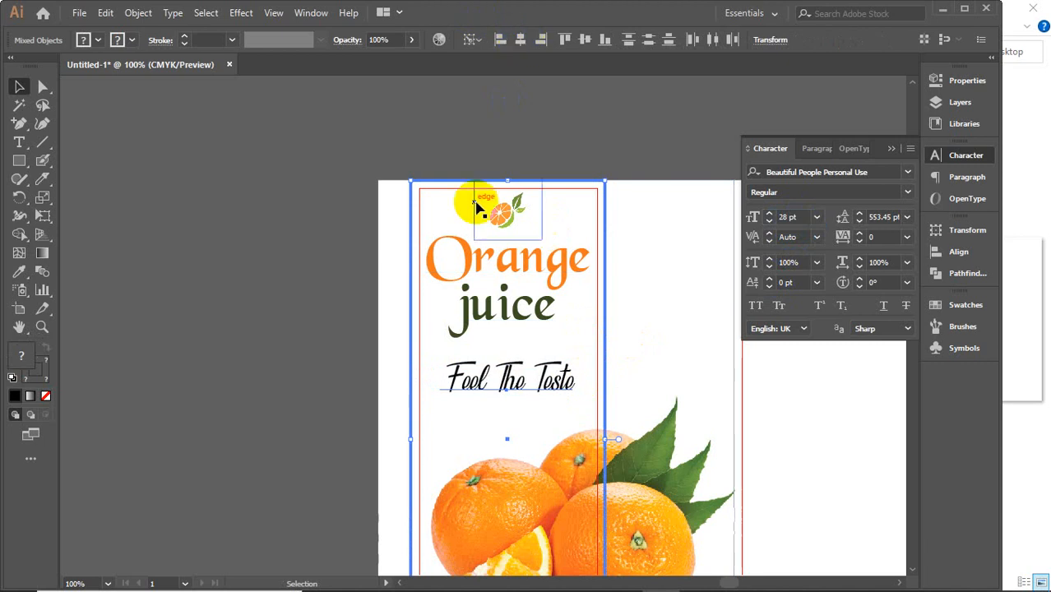
{"action": "left_click", "coordinate": [445, 364]}
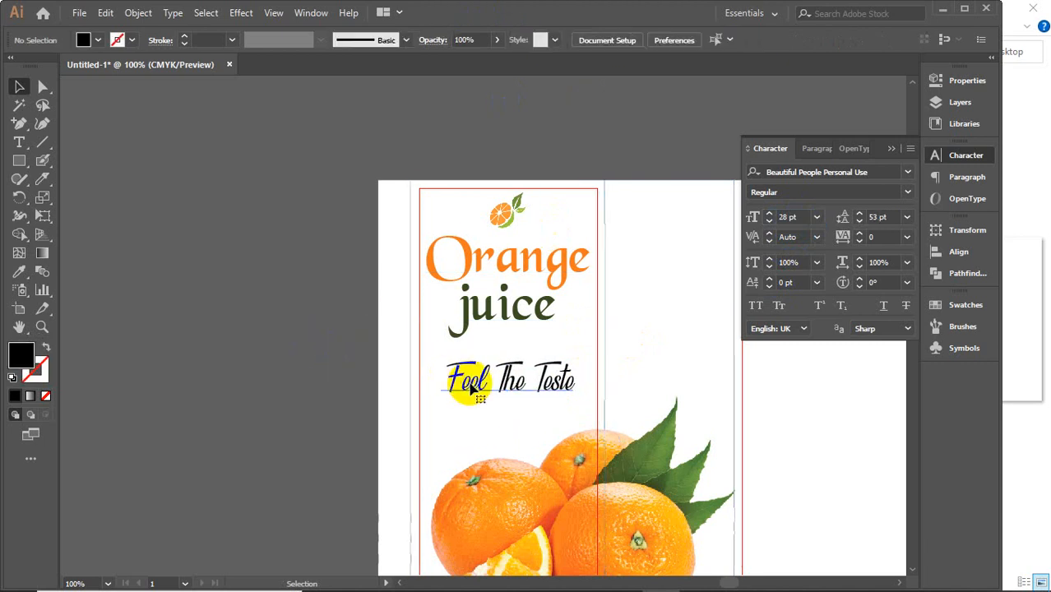
Recolor the "Feel The Teste" tagline with a very dark olive green, about #2f3303
{"action": "left_click", "coordinate": [473, 389]}
{"action": "key", "text": "i"}
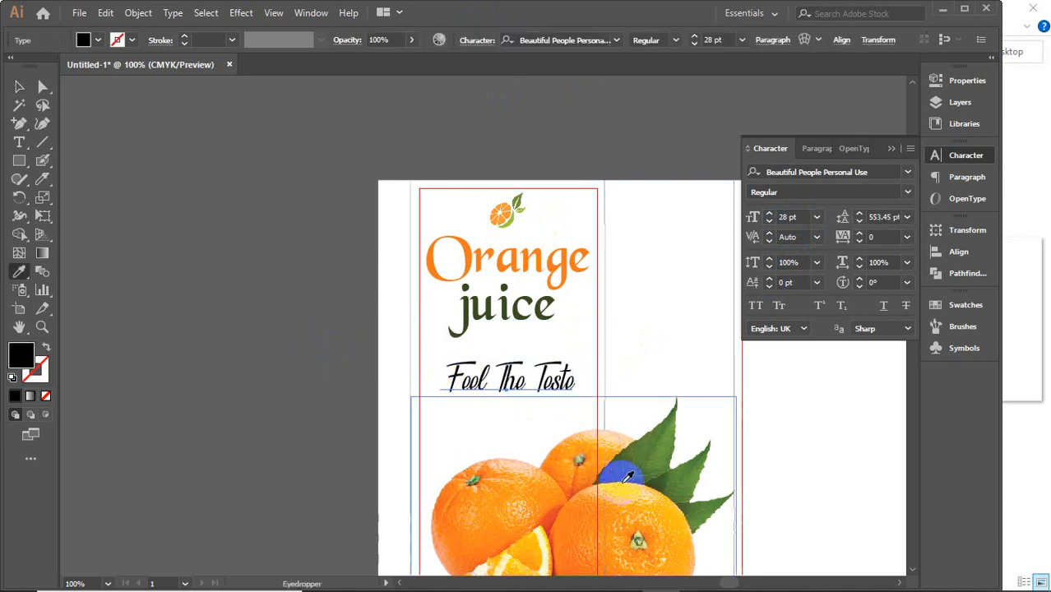
{"action": "left_click", "coordinate": [659, 477]}
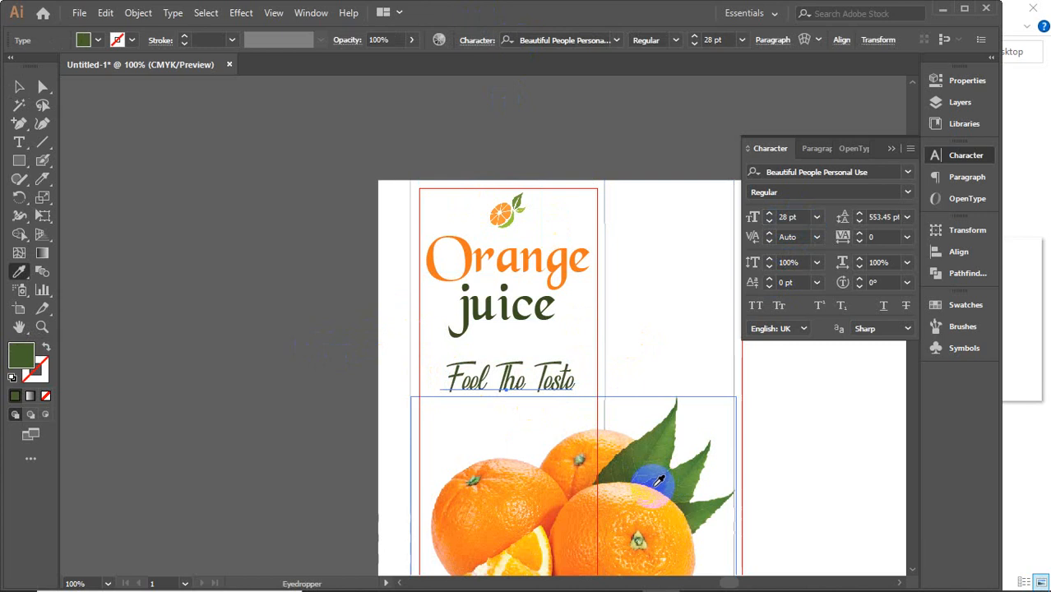
{"action": "left_click", "coordinate": [609, 457]}
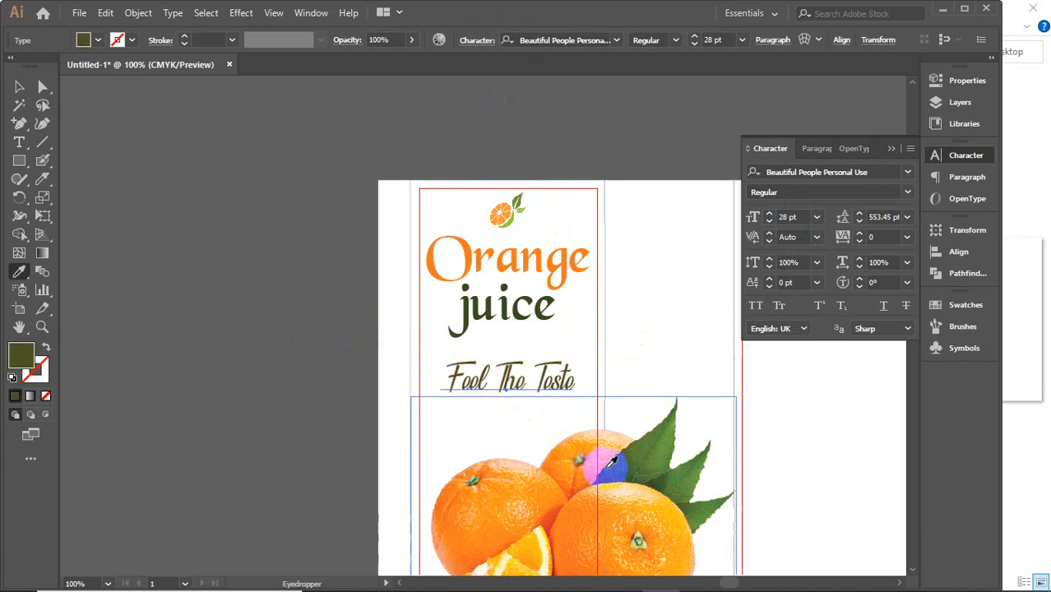
{"action": "double_click", "coordinate": [21, 353]}
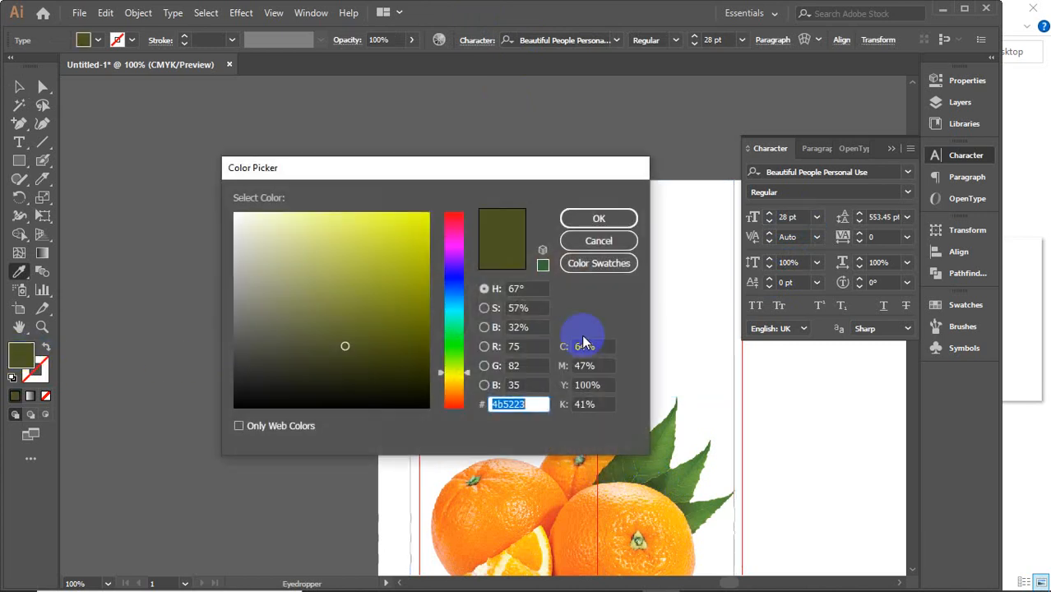
{"action": "left_click", "coordinate": [408, 368]}
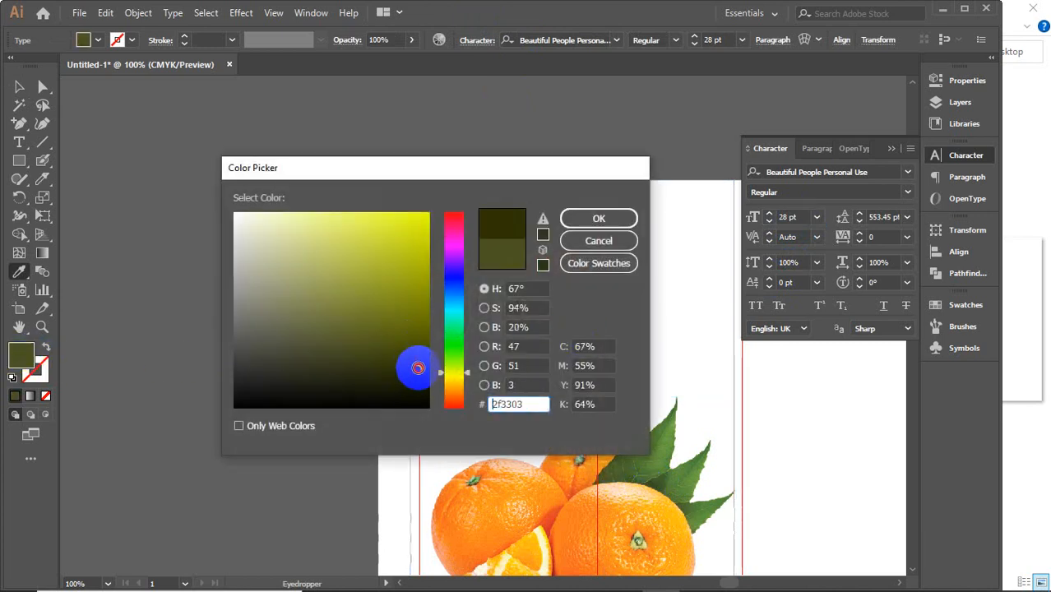
{"action": "left_click", "coordinate": [586, 218]}
{"action": "left_click", "coordinate": [890, 149]}
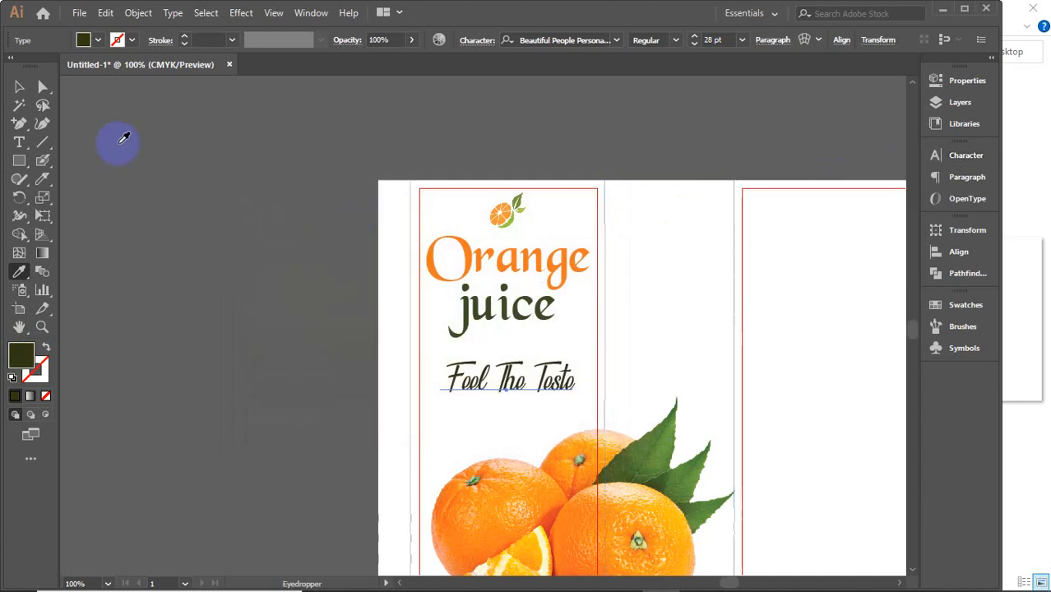
{"action": "left_click", "coordinate": [18, 89]}
{"action": "left_click", "coordinate": [176, 200]}
Copy the white "Net weight: 100mg" text from the black tablet label design lying beside the artboard
{"action": "key", "text": "ctrl+minus"}
{"action": "key", "text": "ctrl+minus"}
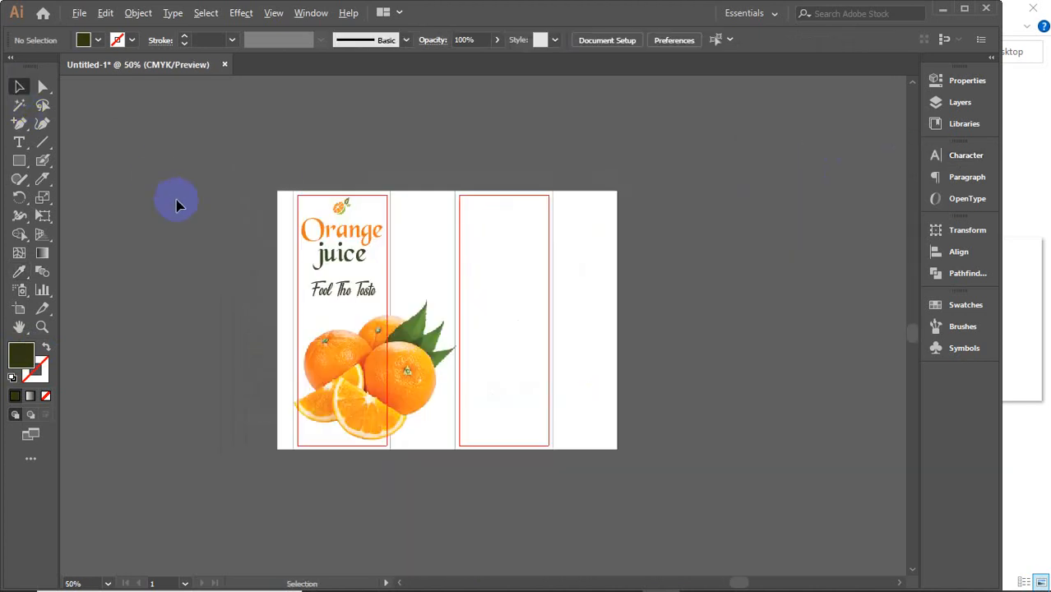
{"action": "left_click_drag", "start_coordinate": [317, 434], "coordinate": [409, 421]}
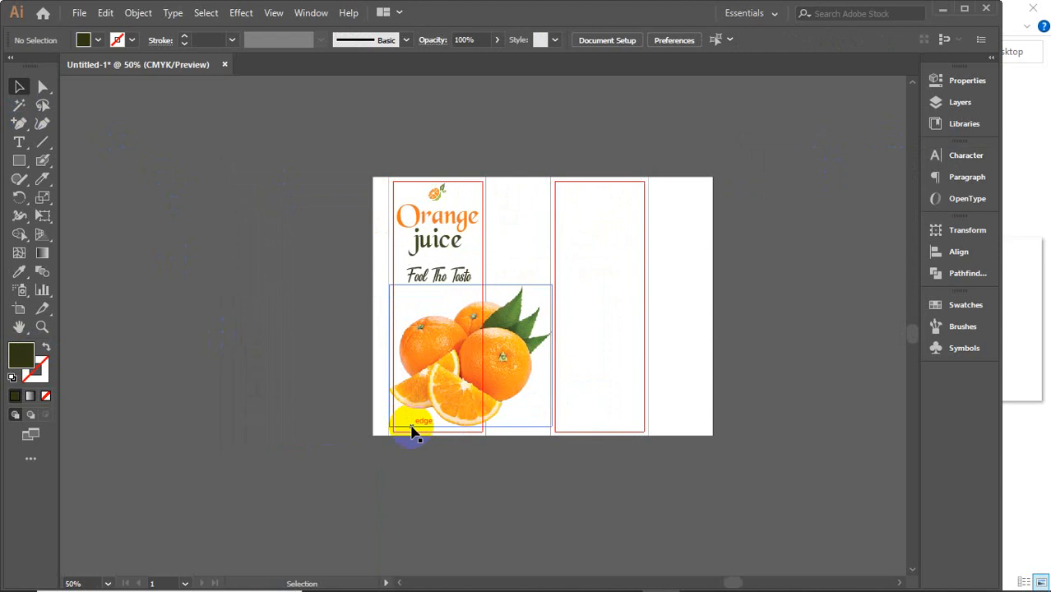
{"action": "scroll", "coordinate": [413, 429], "scroll_direction": "up", "scroll_amount": 3}
{"action": "scroll", "coordinate": [413, 432], "scroll_direction": "up", "scroll_amount": 1}
{"action": "scroll", "coordinate": [411, 432], "scroll_direction": "down", "scroll_amount": 7}
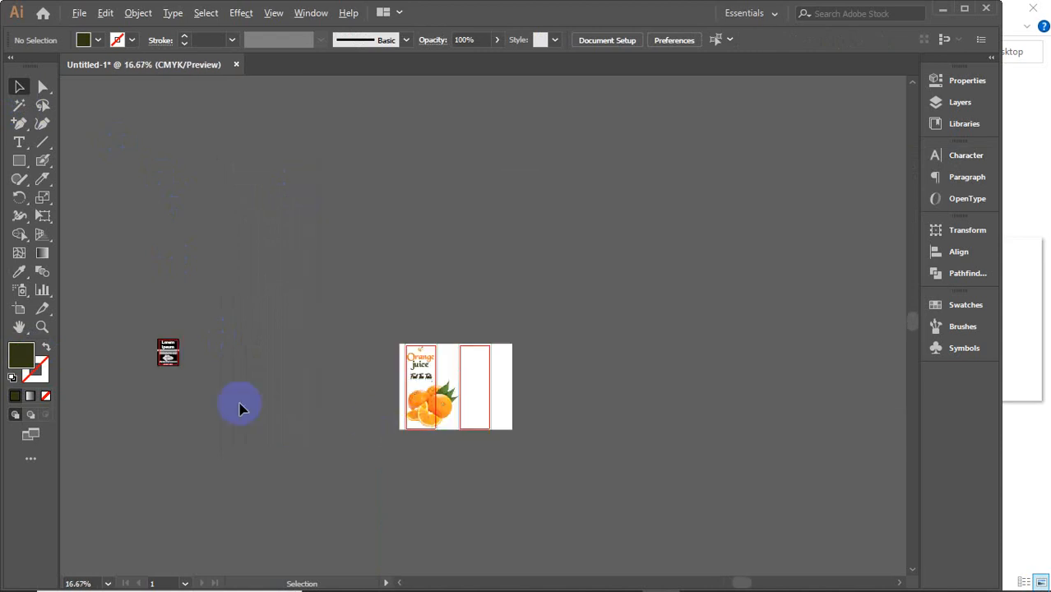
{"action": "scroll", "coordinate": [162, 370], "scroll_direction": "up", "scroll_amount": 9}
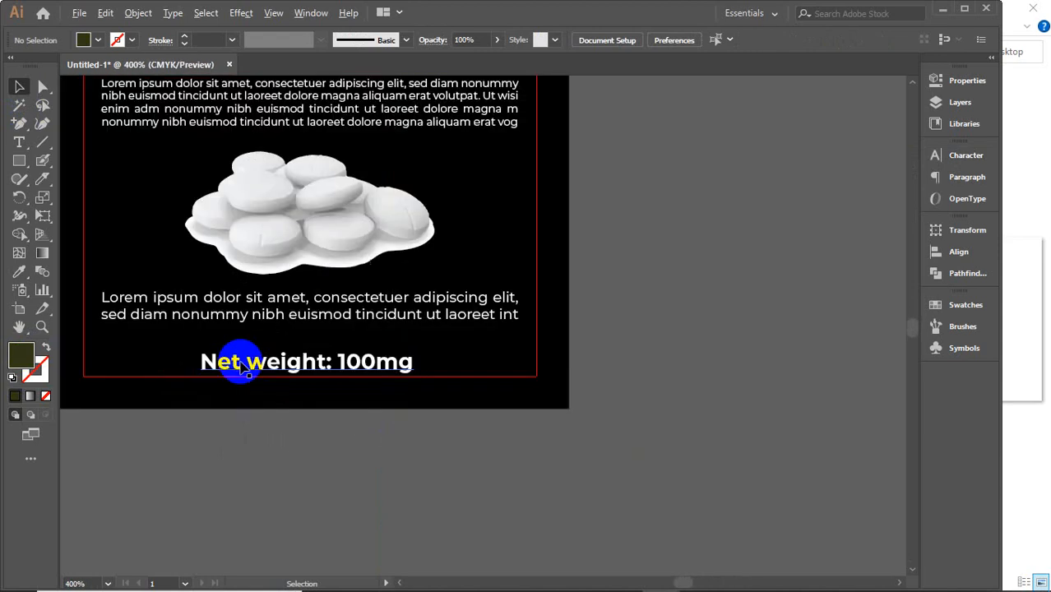
{"action": "double_click", "coordinate": [259, 368]}
{"action": "left_click", "coordinate": [258, 368]}
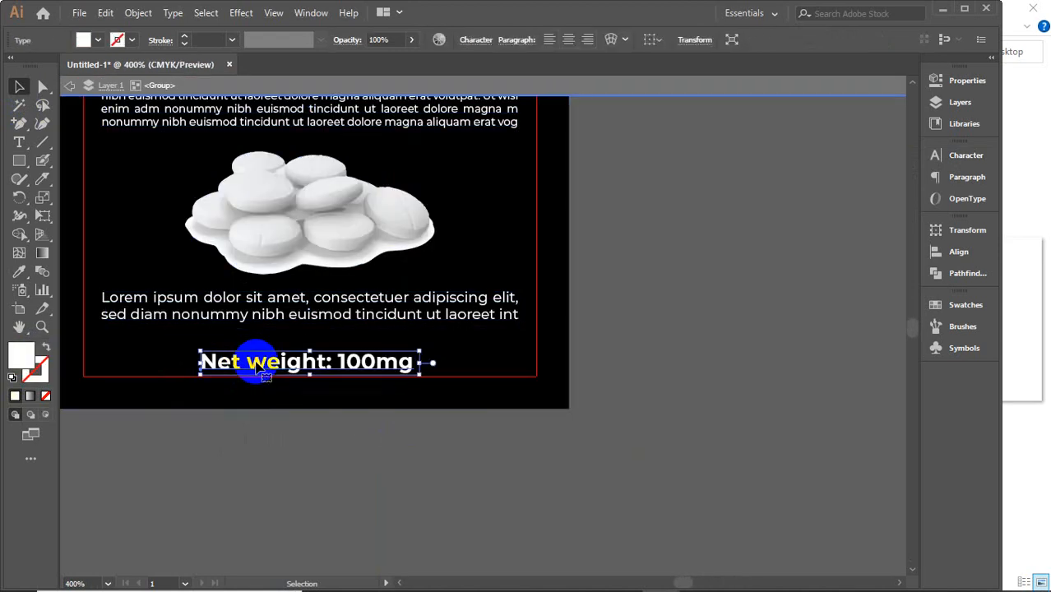
{"action": "left_click", "coordinate": [614, 91]}
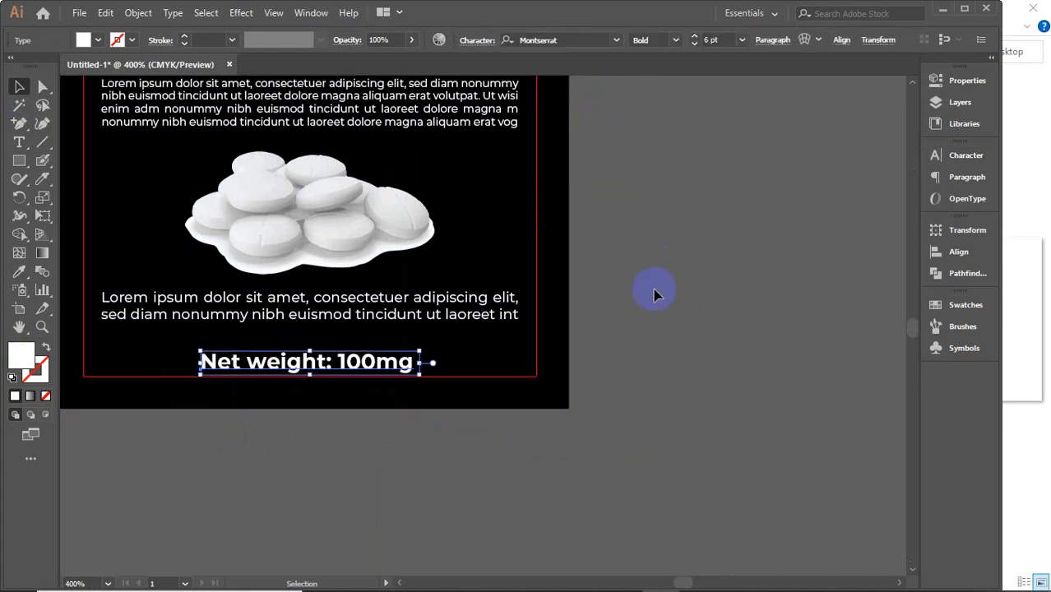
Paste the "Net weight: 100mg" text inside the first wide panel's isolated rectangle and give it a black fill
{"action": "scroll", "coordinate": [653, 293], "scroll_direction": "down", "scroll_amount": 4}
{"action": "scroll", "coordinate": [654, 293], "scroll_direction": "down", "scroll_amount": 1}
{"action": "scroll", "coordinate": [718, 363], "scroll_direction": "right", "scroll_amount": 8}
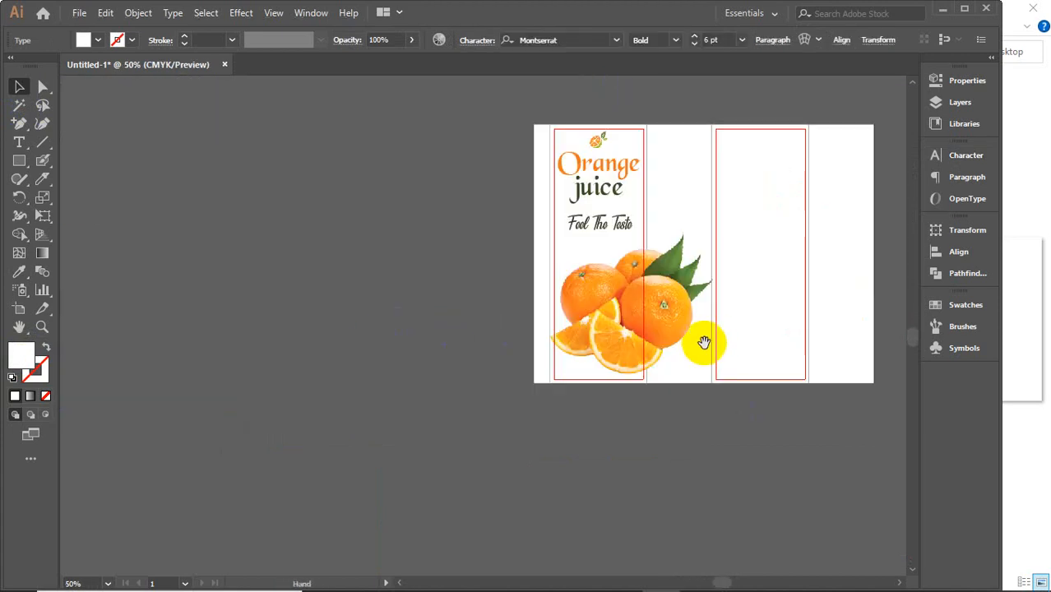
{"action": "scroll", "coordinate": [580, 380], "scroll_direction": "up", "scroll_amount": 5}
{"action": "left_click", "coordinate": [479, 376]}
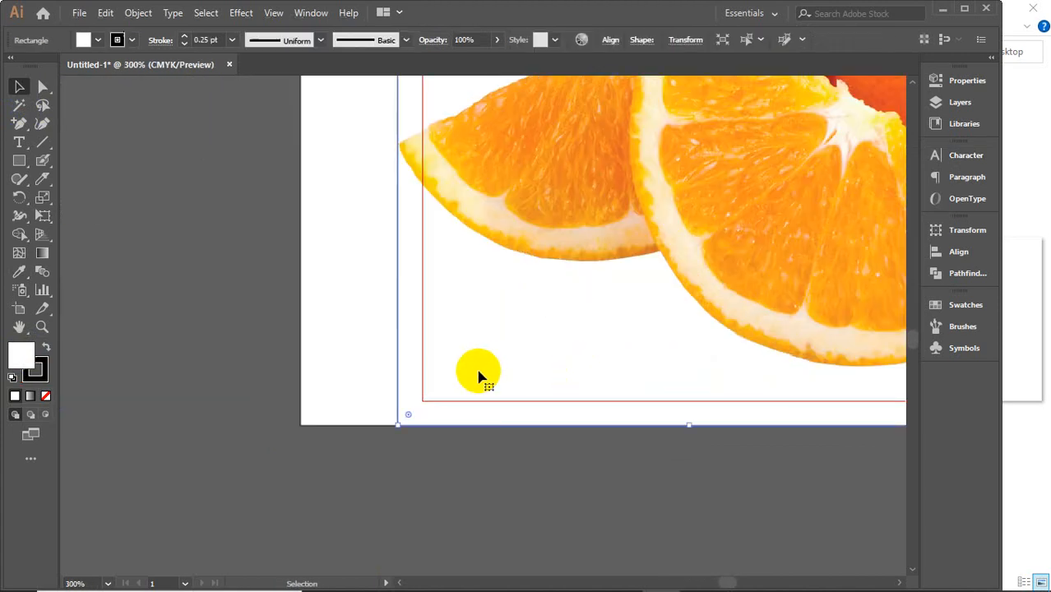
{"action": "double_click", "coordinate": [482, 377]}
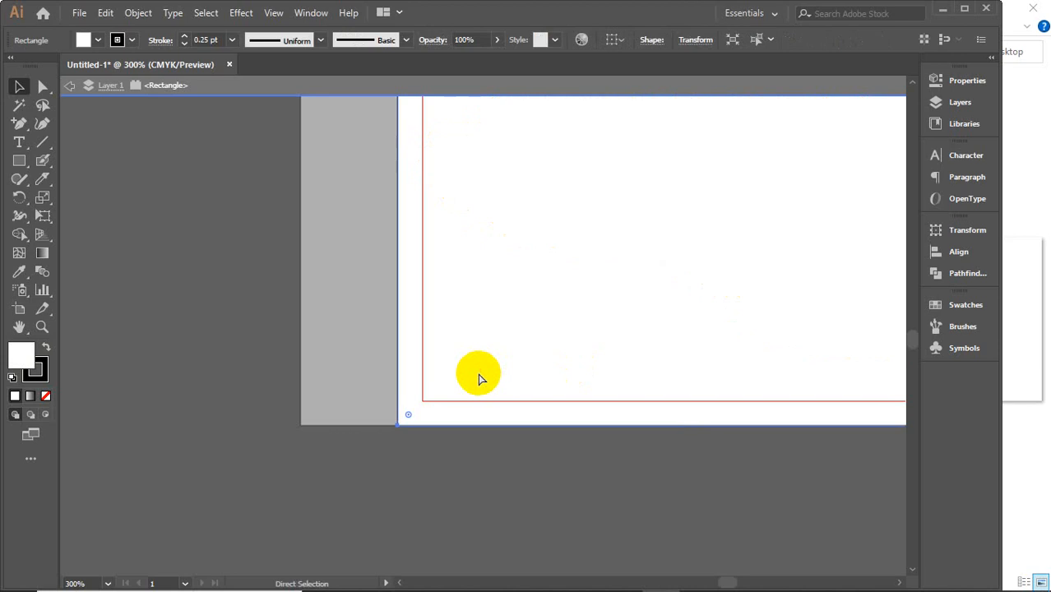
{"action": "key", "text": "ctrl+v"}
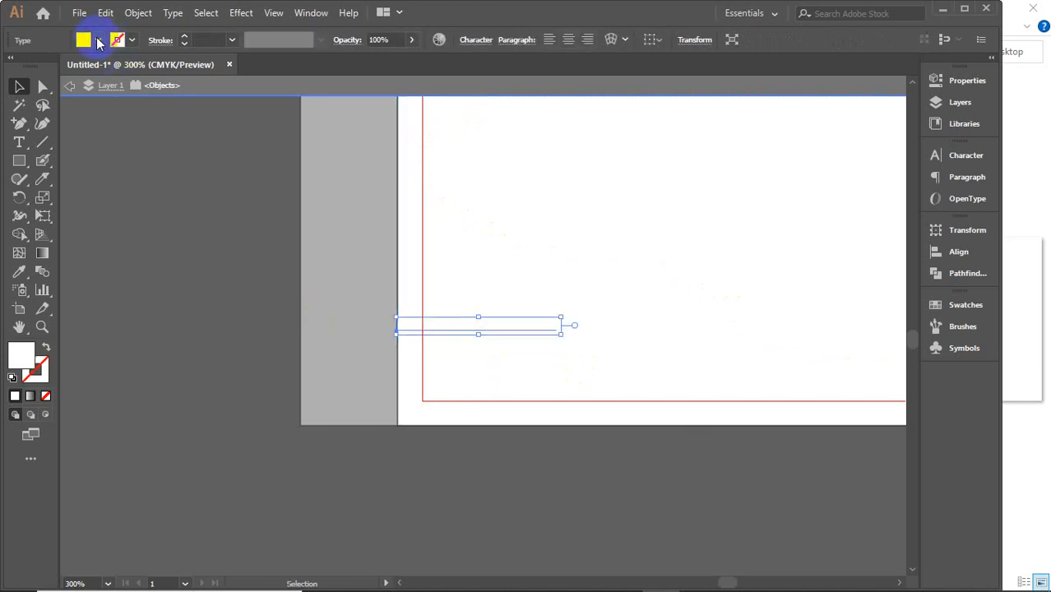
{"action": "left_click", "coordinate": [98, 42]}
{"action": "left_click", "coordinate": [68, 68]}
{"action": "left_click", "coordinate": [43, 67]}
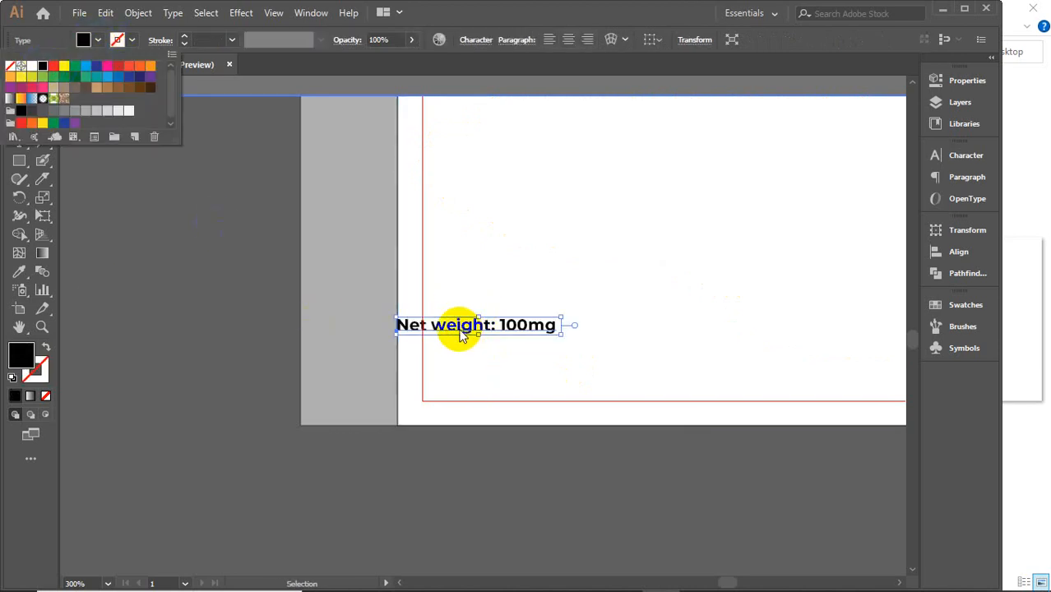
{"action": "left_click", "coordinate": [461, 336]}
Move the "Net weight: 100mg" text into the lower-left corner of the red safe-area margin and enlarge it to nearly twice its size
{"action": "left_click_drag", "start_coordinate": [466, 327], "coordinate": [504, 371]}
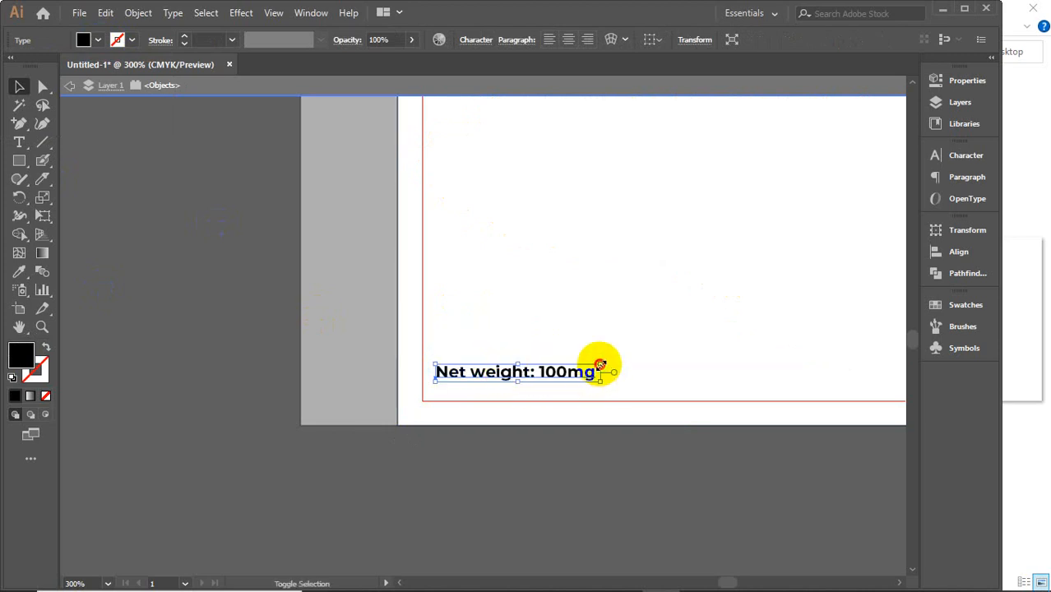
{"action": "left_click_drag", "start_coordinate": [601, 364], "coordinate": [731, 316]}
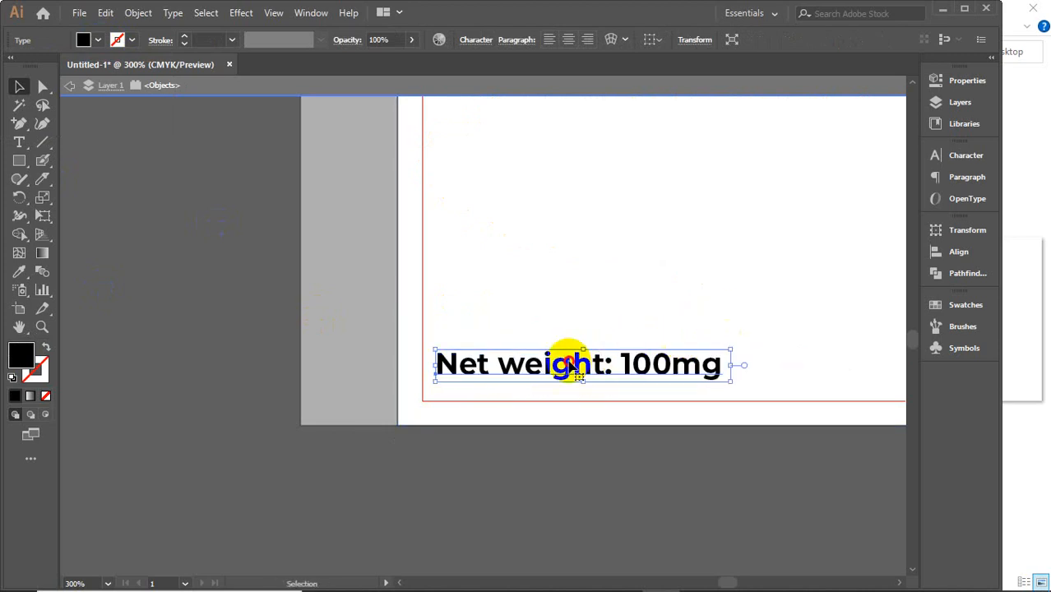
{"action": "left_click_drag", "start_coordinate": [571, 368], "coordinate": [567, 376]}
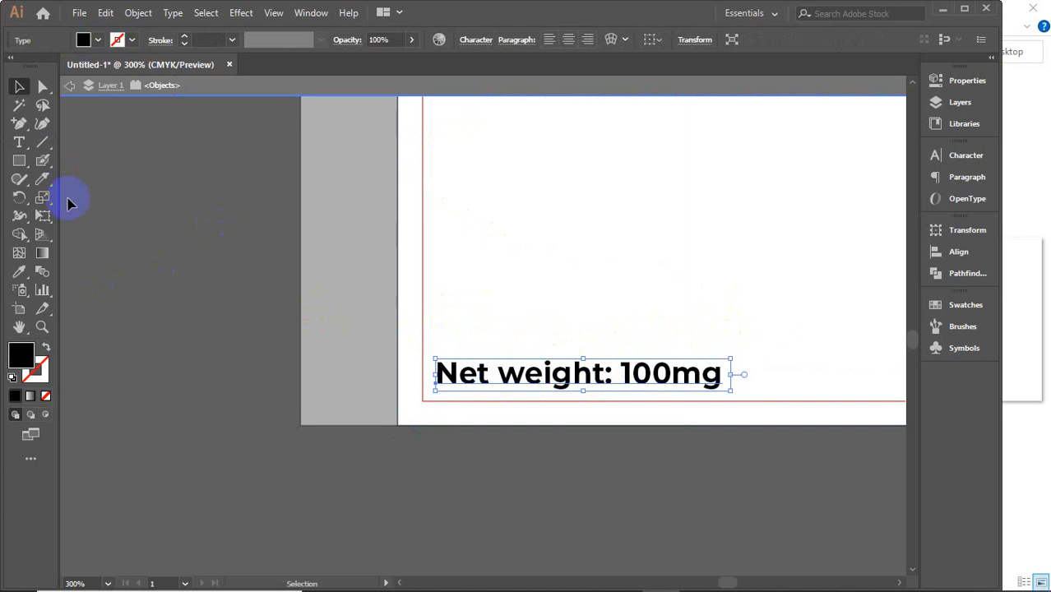
Change the net-weight text to read "Net weight: 1ltr" and leave the isolated group
{"action": "left_click", "coordinate": [20, 144]}
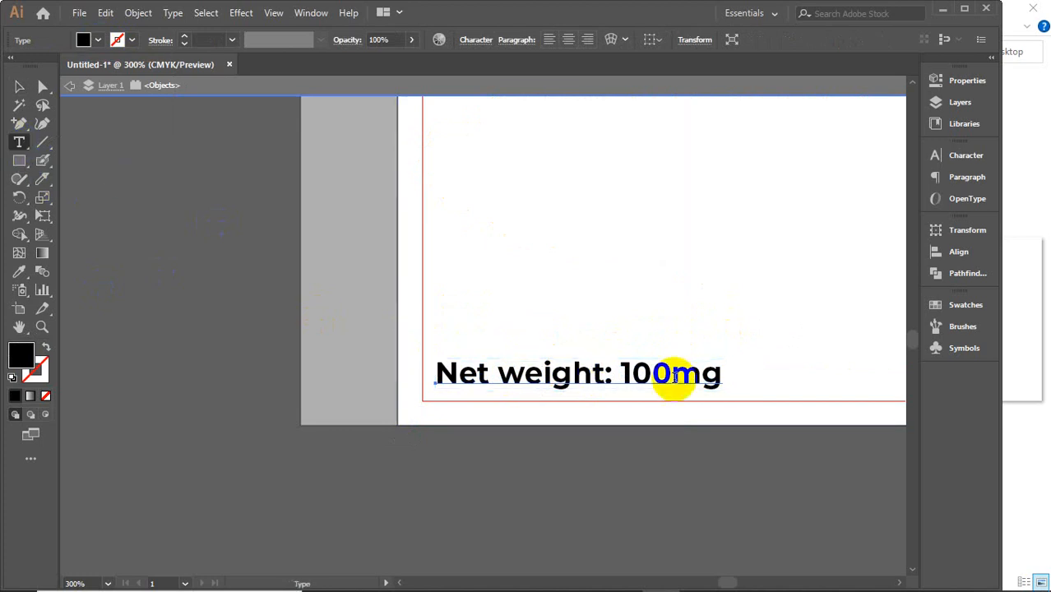
{"action": "left_click_drag", "start_coordinate": [630, 375], "coordinate": [735, 378]}
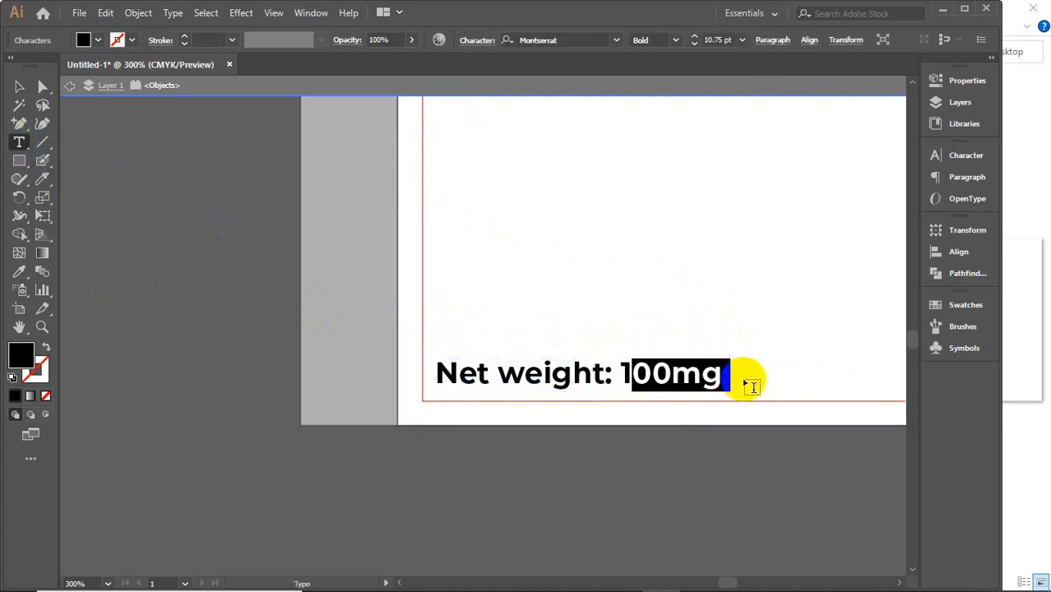
{"action": "type", "text": "ltr"}
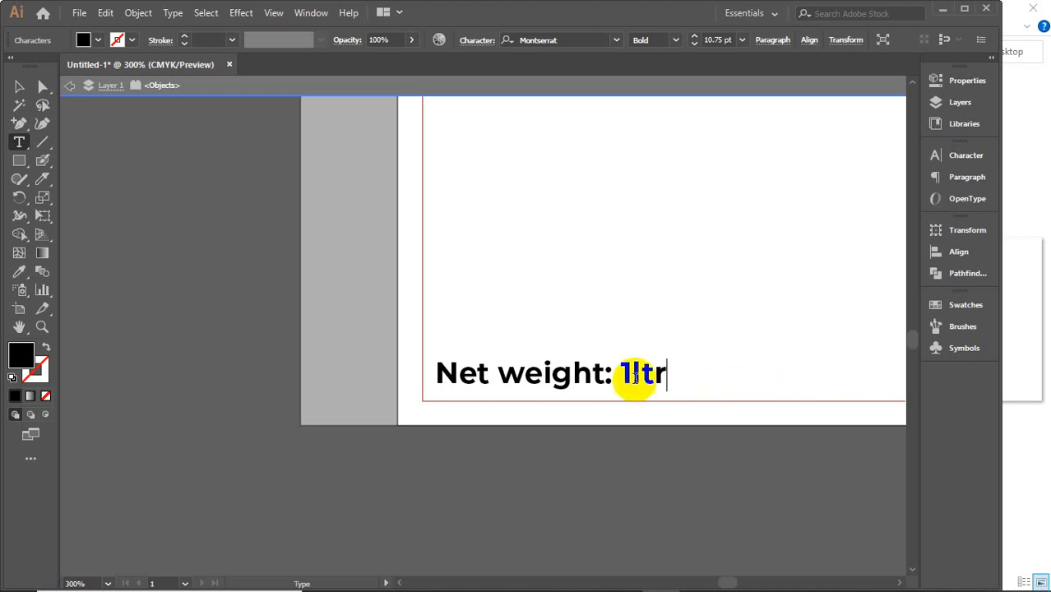
{"action": "left_click", "coordinate": [18, 86]}
{"action": "left_click", "coordinate": [186, 238]}
{"action": "left_click", "coordinate": [217, 85]}
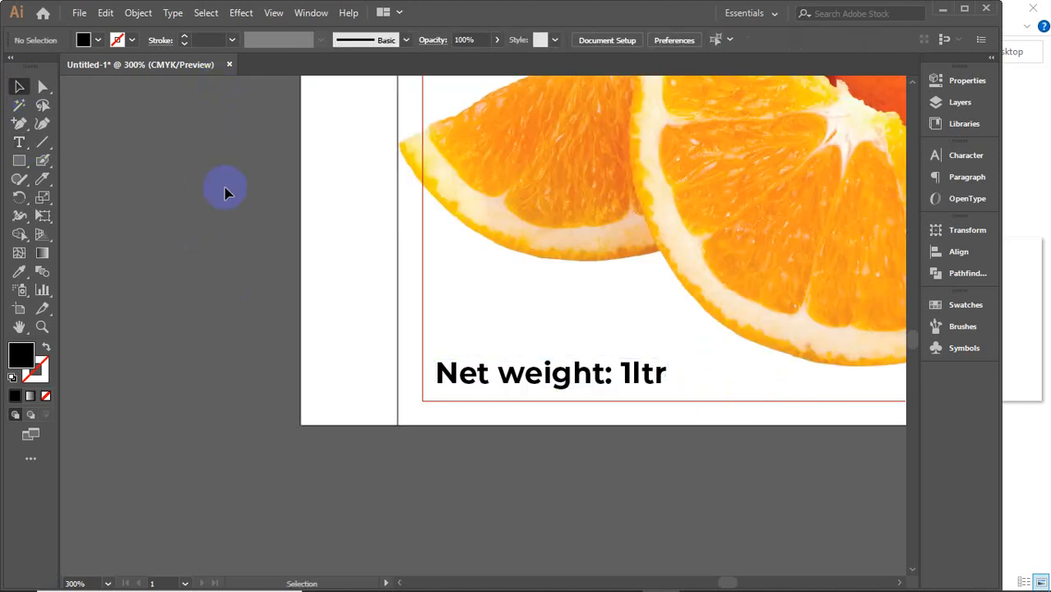
Set the default formatting for new text to Montserrat Regular at 10 pt
{"action": "scroll", "coordinate": [252, 306], "scroll_direction": "down", "scroll_amount": 2}
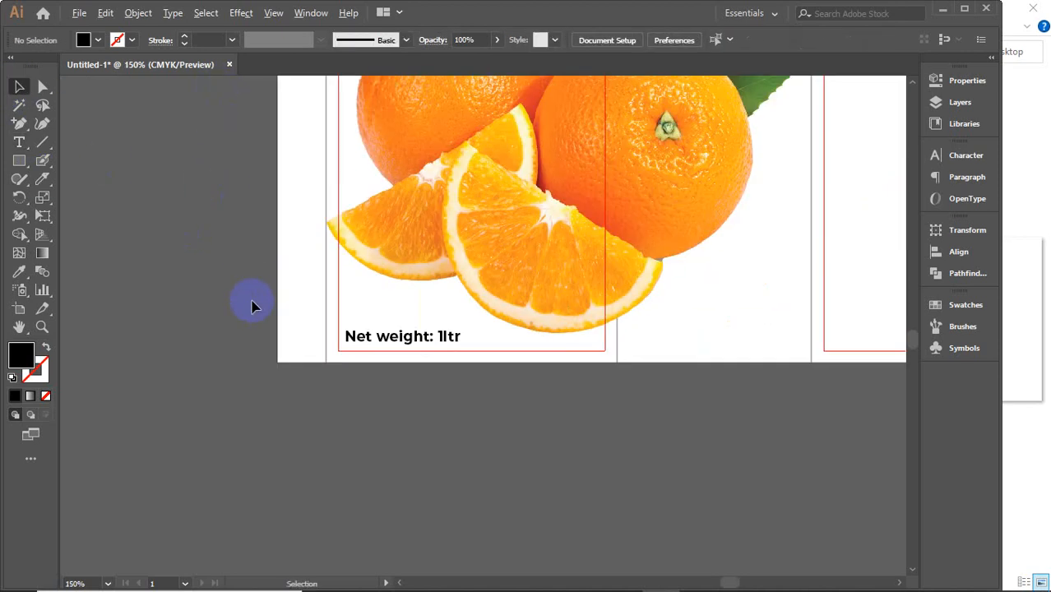
{"action": "scroll", "coordinate": [252, 306], "scroll_direction": "down", "scroll_amount": 3}
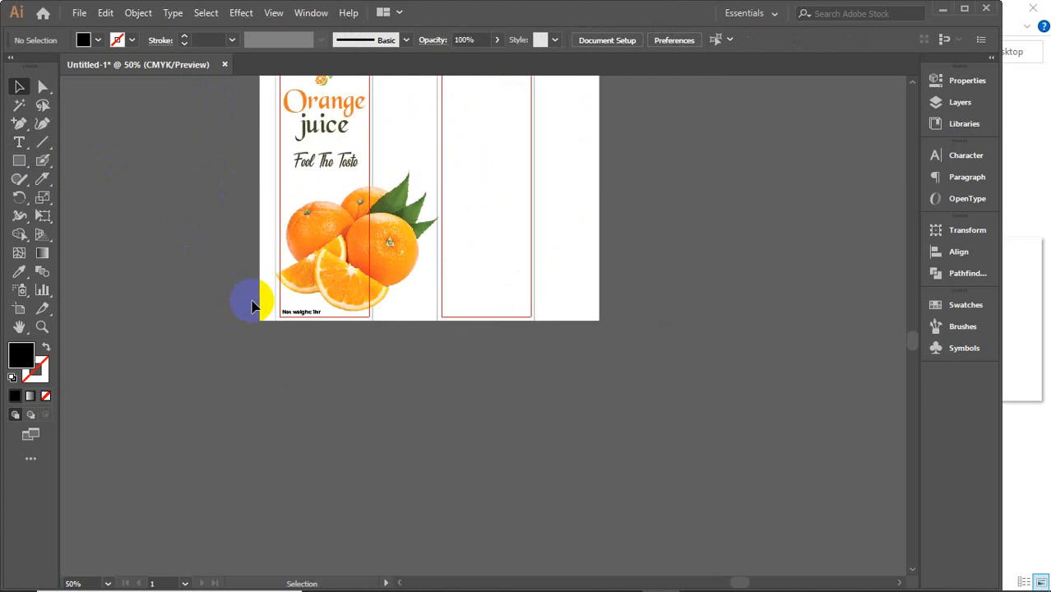
{"action": "scroll", "coordinate": [253, 306], "scroll_direction": "up", "scroll_amount": 3}
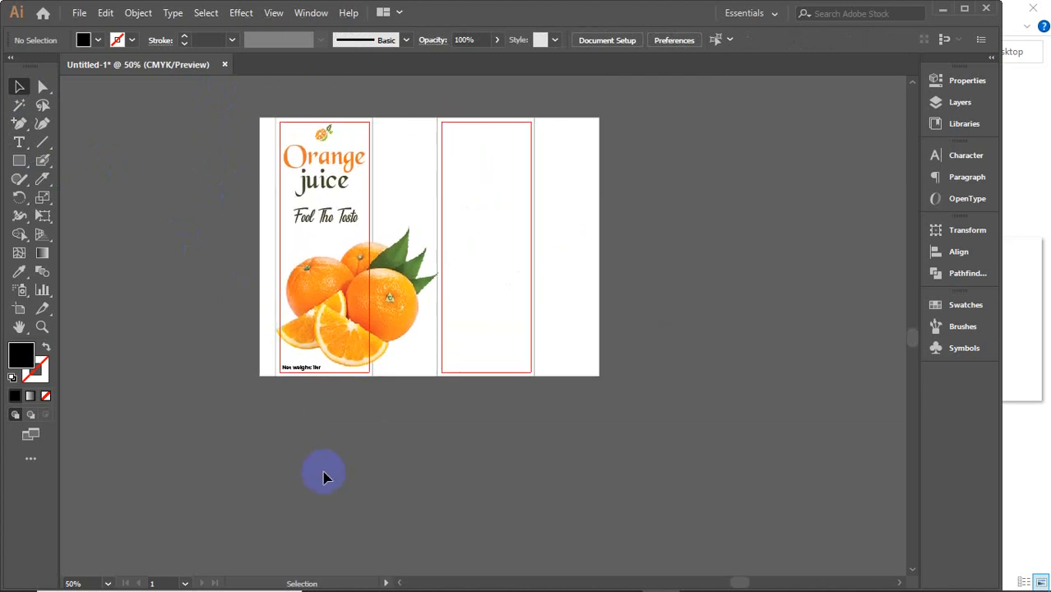
{"action": "left_click", "coordinate": [20, 143]}
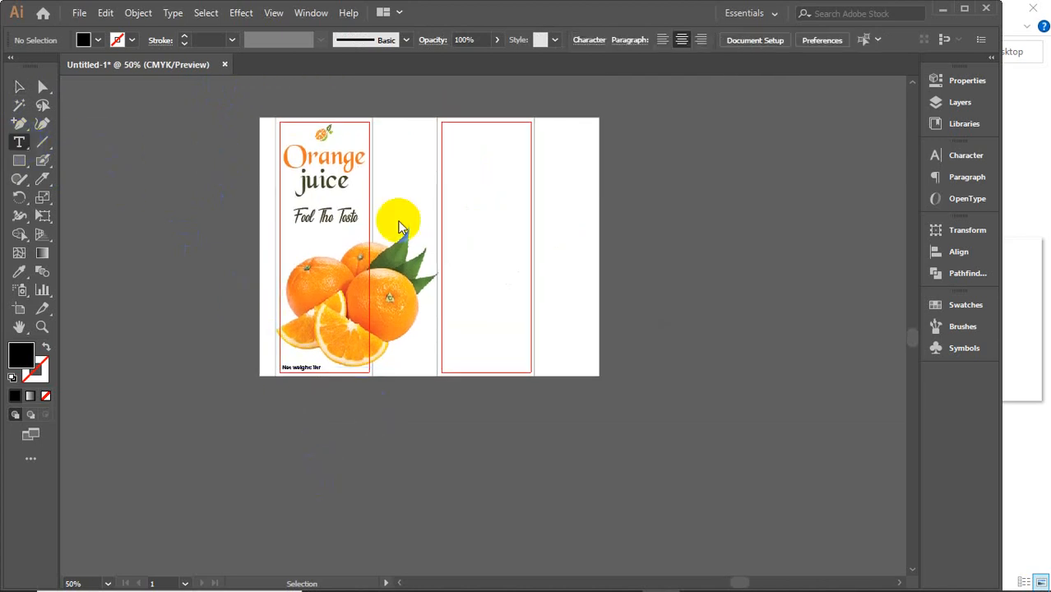
{"action": "scroll", "coordinate": [434, 197], "scroll_direction": "up", "scroll_amount": 2}
{"action": "left_click_drag", "start_coordinate": [525, 221], "coordinate": [529, 298]}
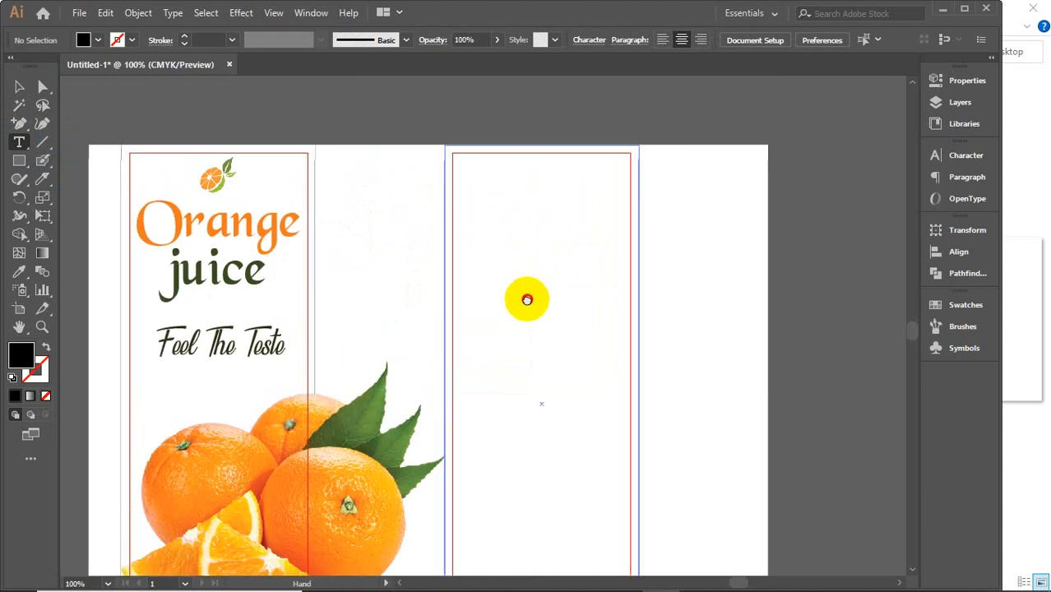
{"action": "left_click", "coordinate": [964, 156]}
{"action": "left_click", "coordinate": [794, 216]}
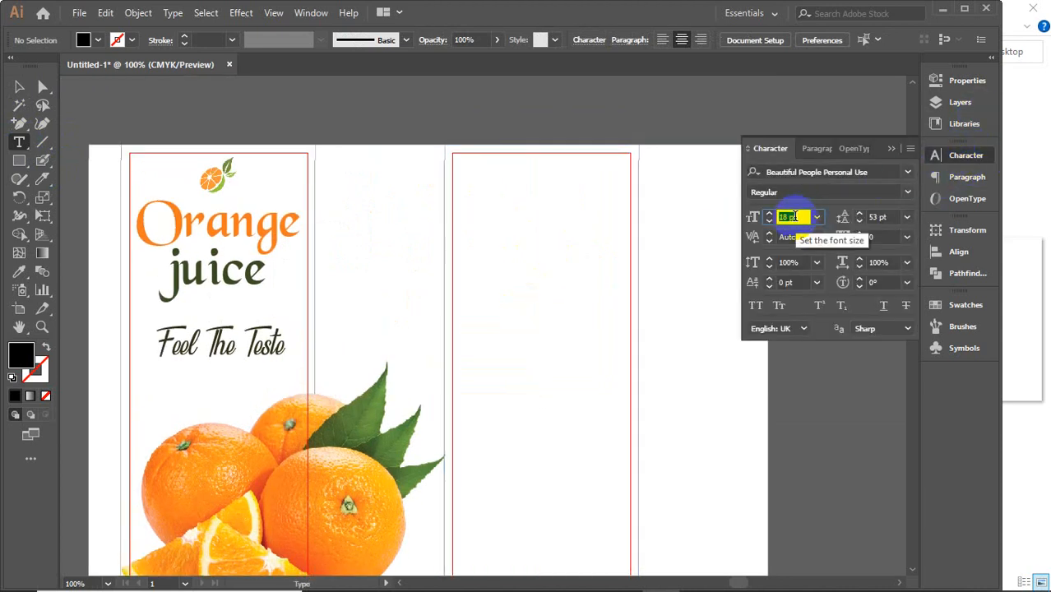
{"action": "scroll", "coordinate": [795, 216], "scroll_direction": "down", "scroll_amount": 4}
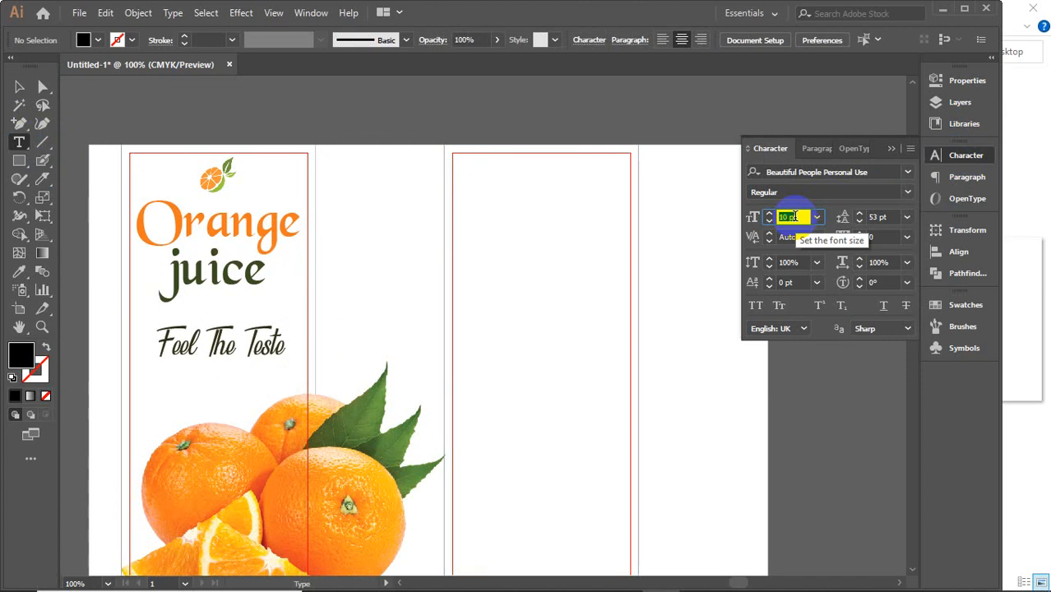
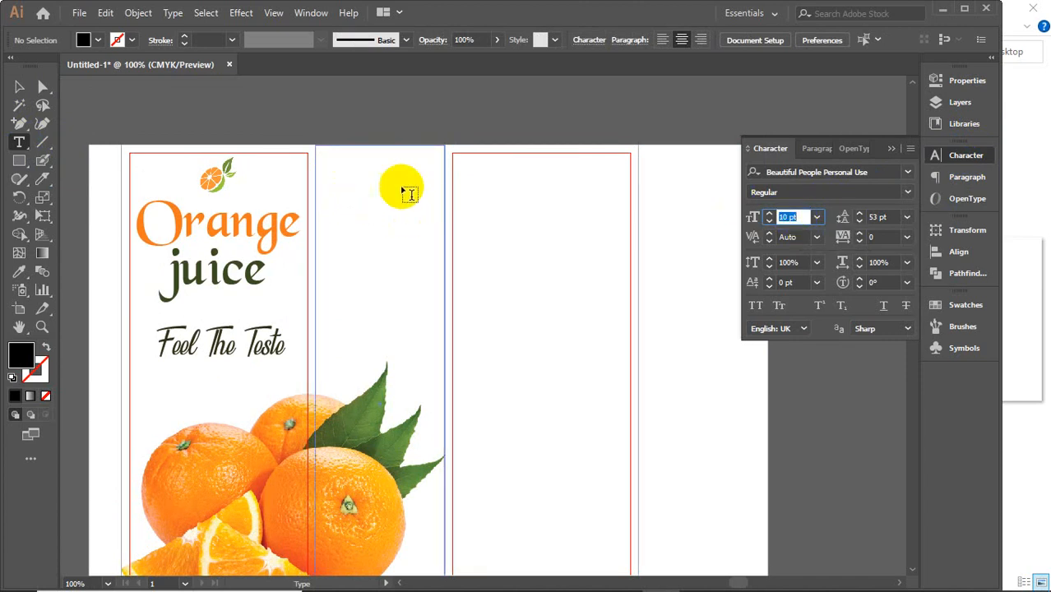
{"action": "left_click", "coordinate": [905, 174]}
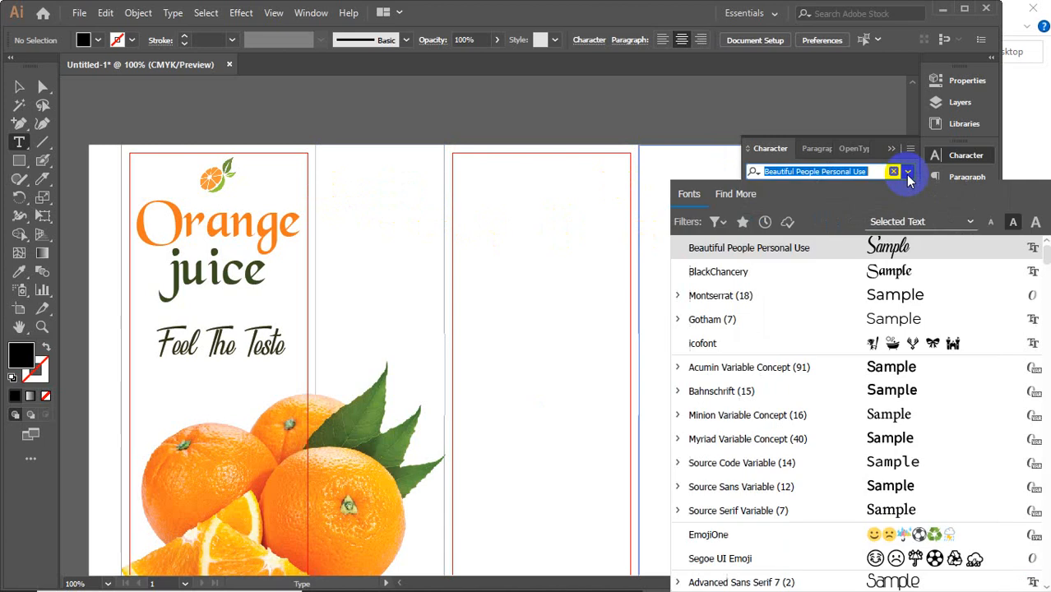
{"action": "left_click", "coordinate": [745, 295]}
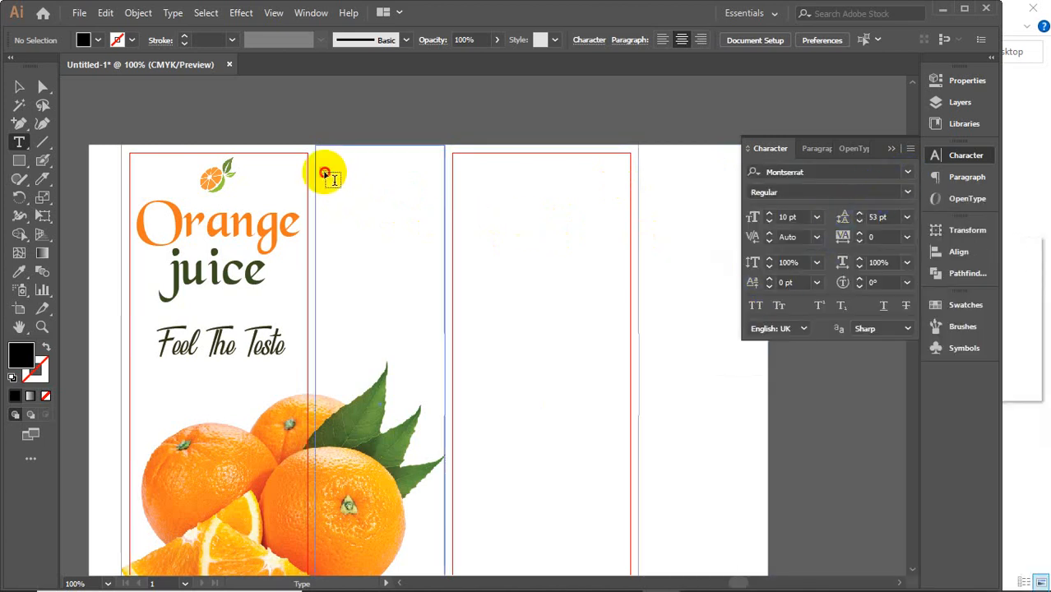
{"action": "left_click_drag", "start_coordinate": [325, 173], "coordinate": [433, 288]}
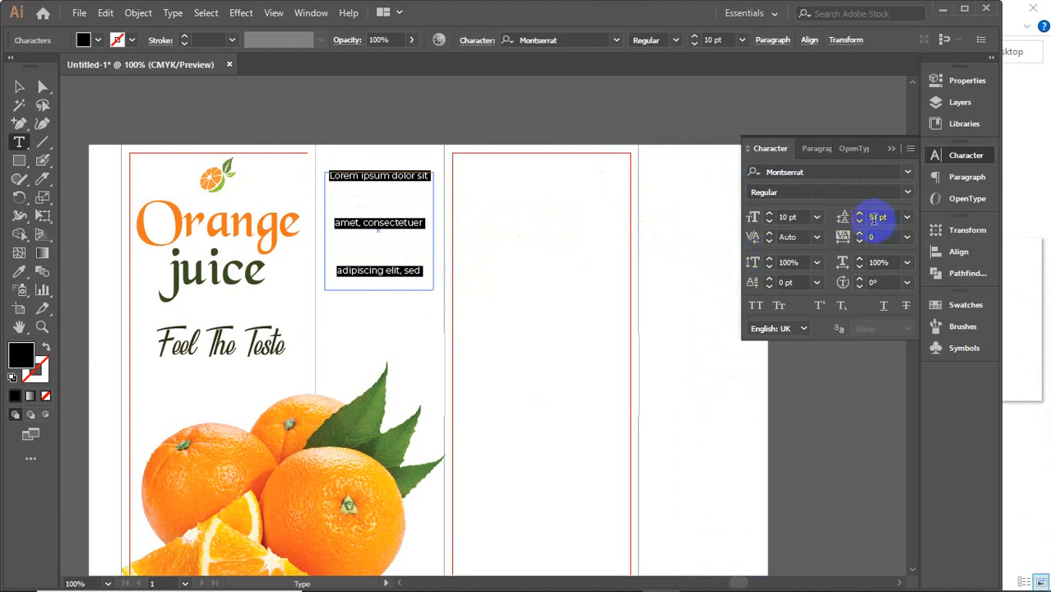
{"action": "key", "text": "BackSpace"}
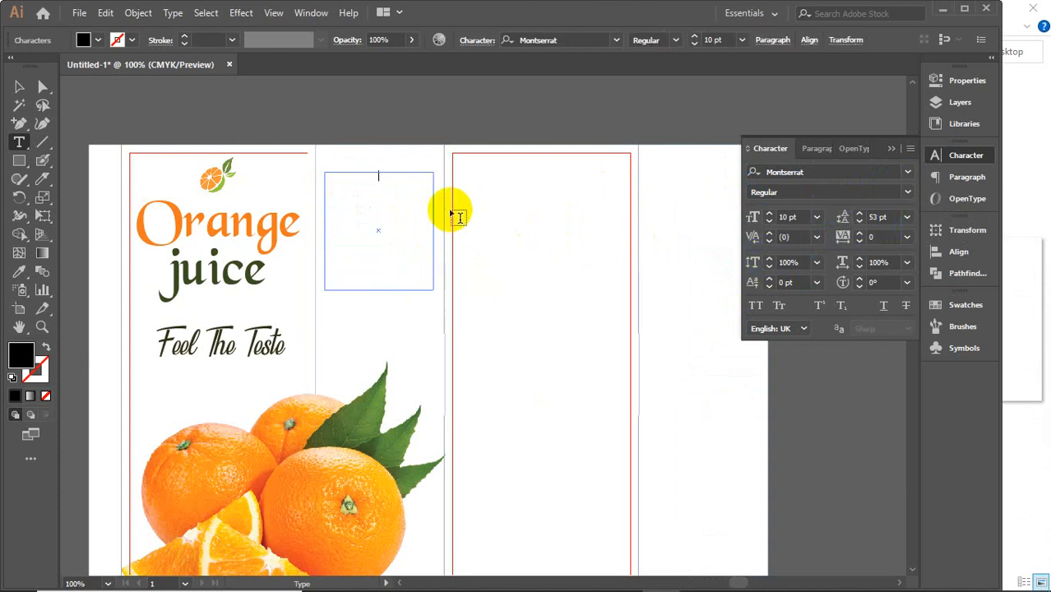
{"action": "left_click", "coordinate": [19, 86]}
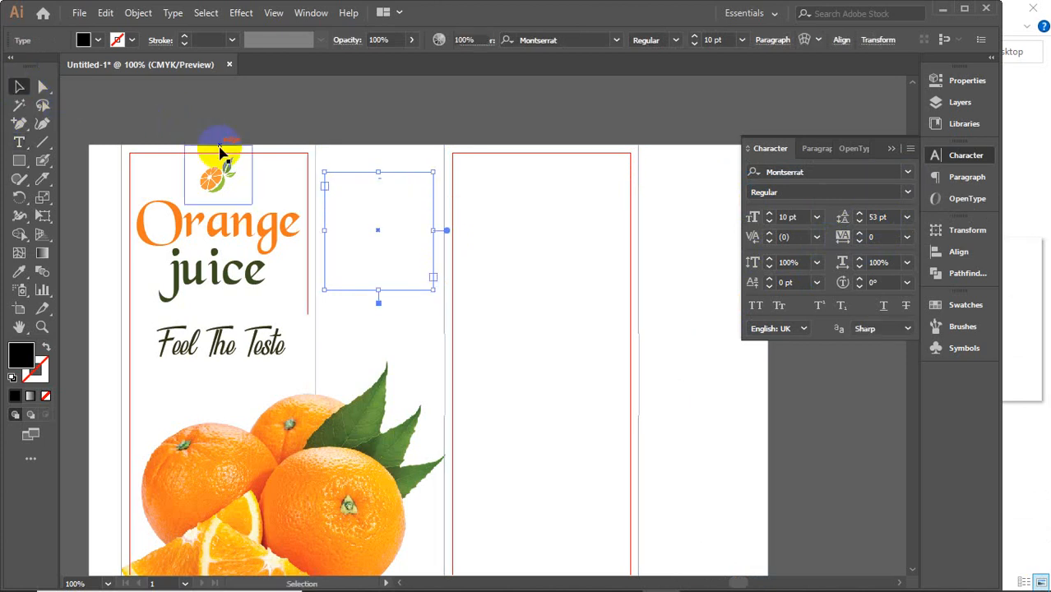
{"action": "left_click", "coordinate": [220, 153]}
Set the line spacing to Auto and draw a text frame of placeholder copy across the upper part of the narrow second panel
{"action": "left_click", "coordinate": [906, 217]}
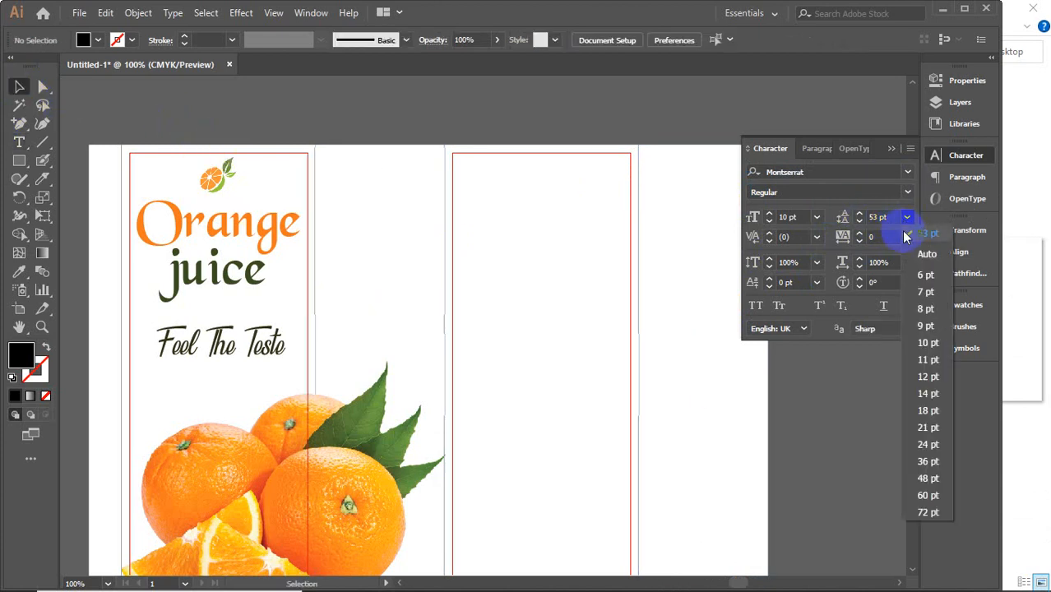
{"action": "left_click", "coordinate": [927, 254]}
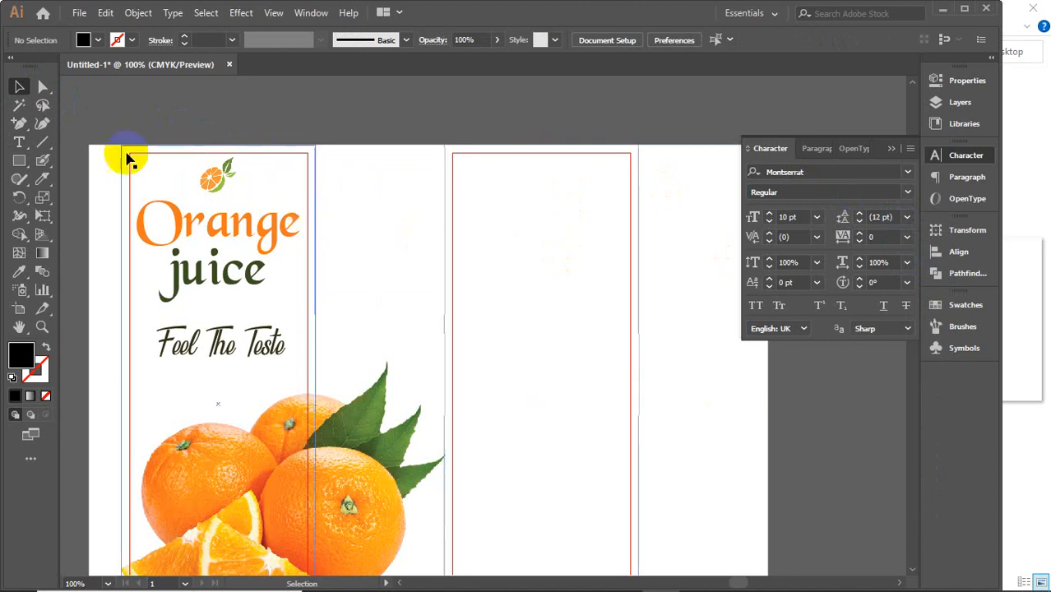
{"action": "left_click", "coordinate": [19, 142]}
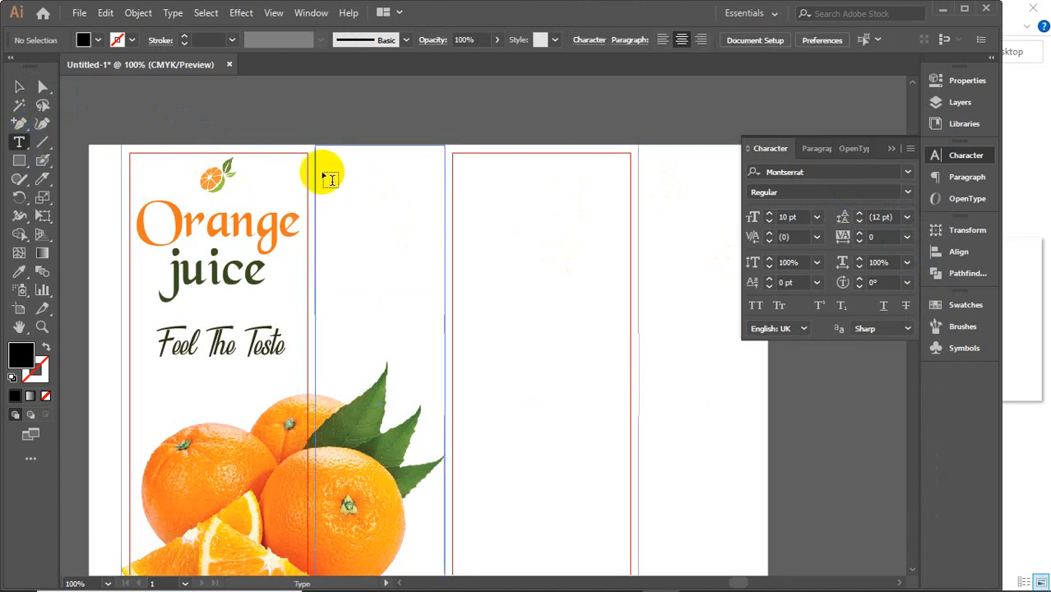
{"action": "left_click_drag", "start_coordinate": [322, 187], "coordinate": [428, 321]}
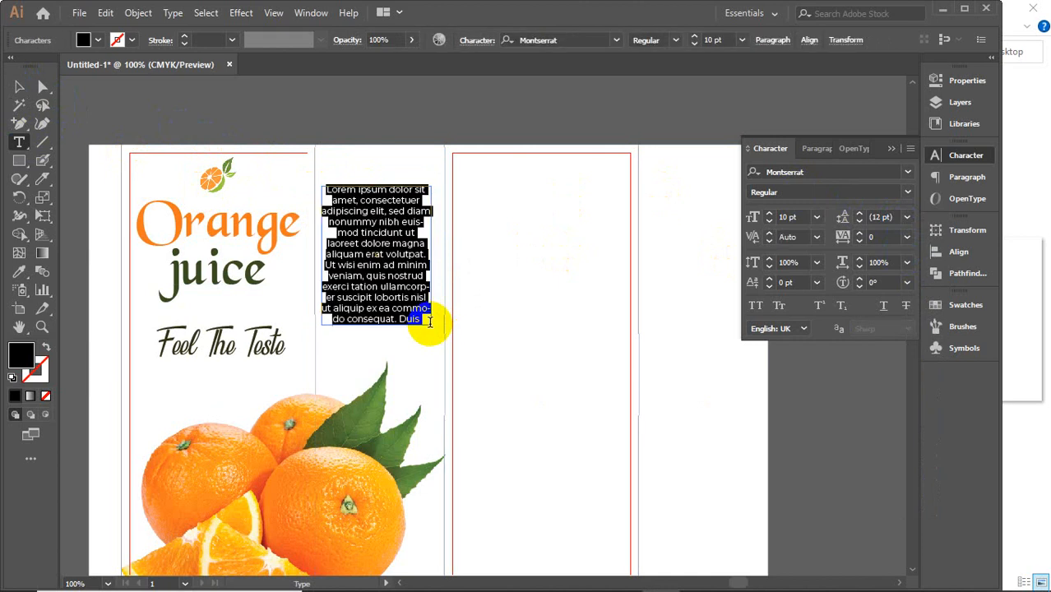
Justify the second panel's placeholder paragraph with its last line aligned left
{"action": "left_click", "coordinate": [814, 148]}
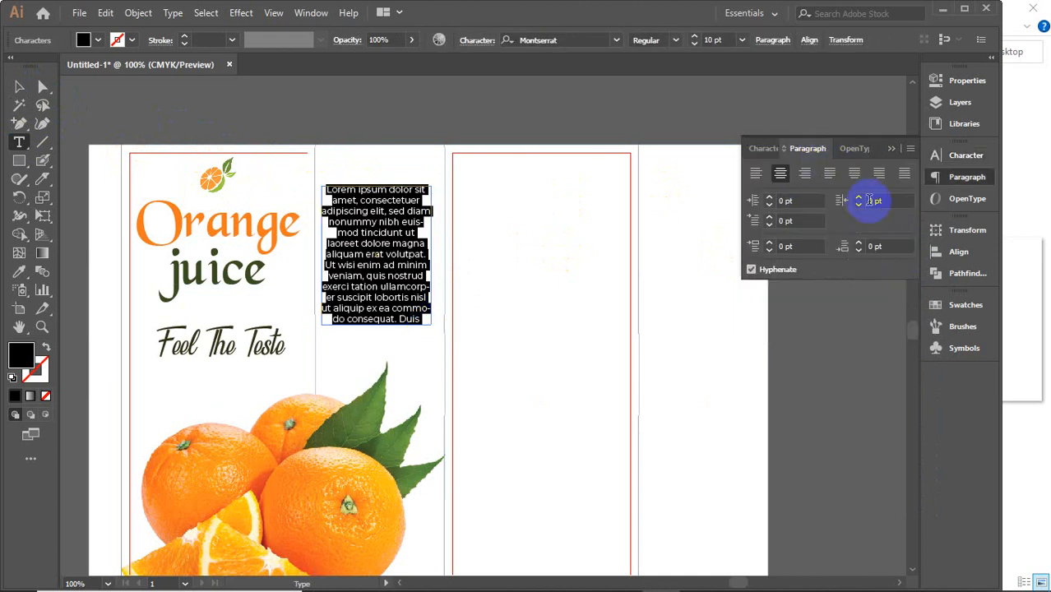
{"action": "left_click", "coordinate": [854, 173]}
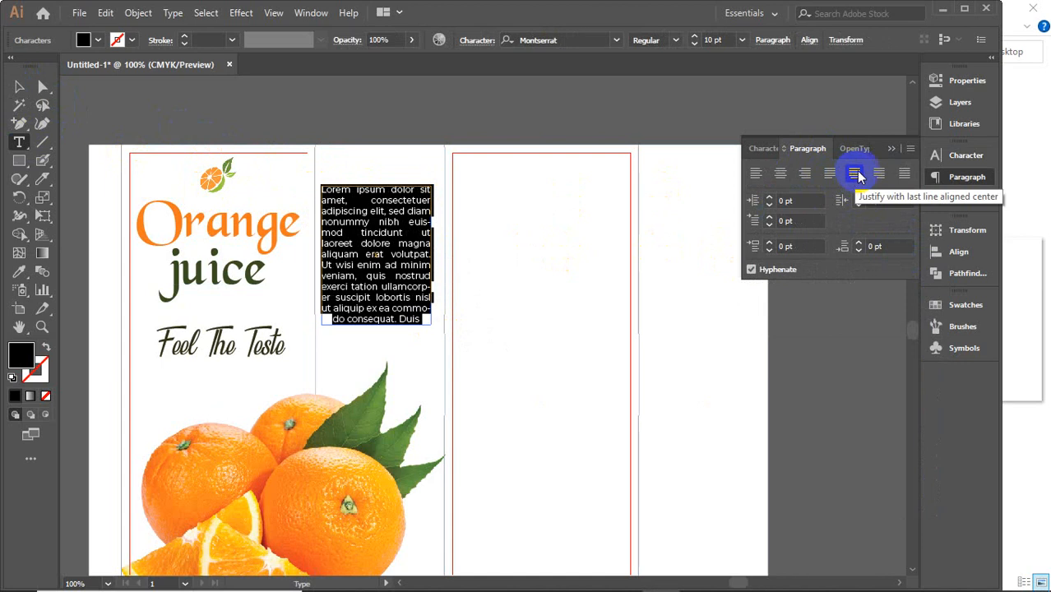
{"action": "left_click", "coordinate": [829, 174]}
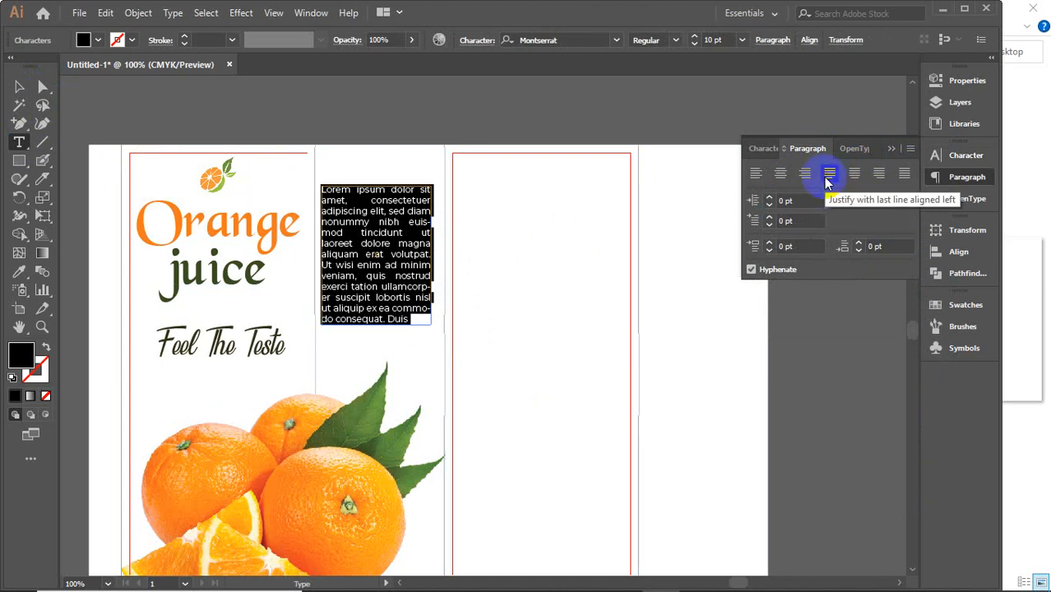
{"action": "left_click", "coordinate": [892, 149]}
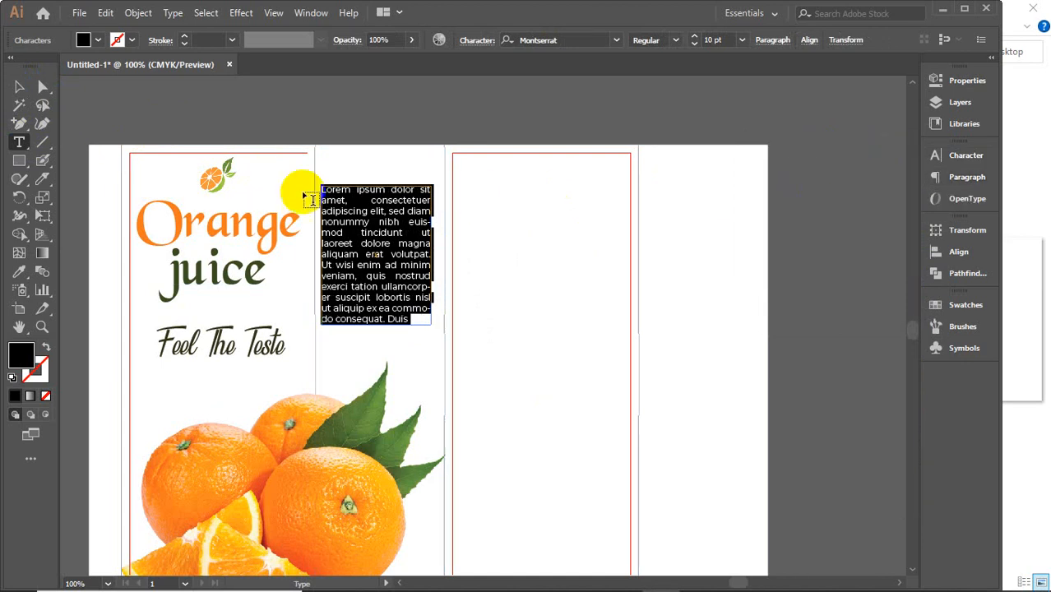
{"action": "left_click", "coordinate": [21, 87]}
{"action": "left_click", "coordinate": [383, 113]}
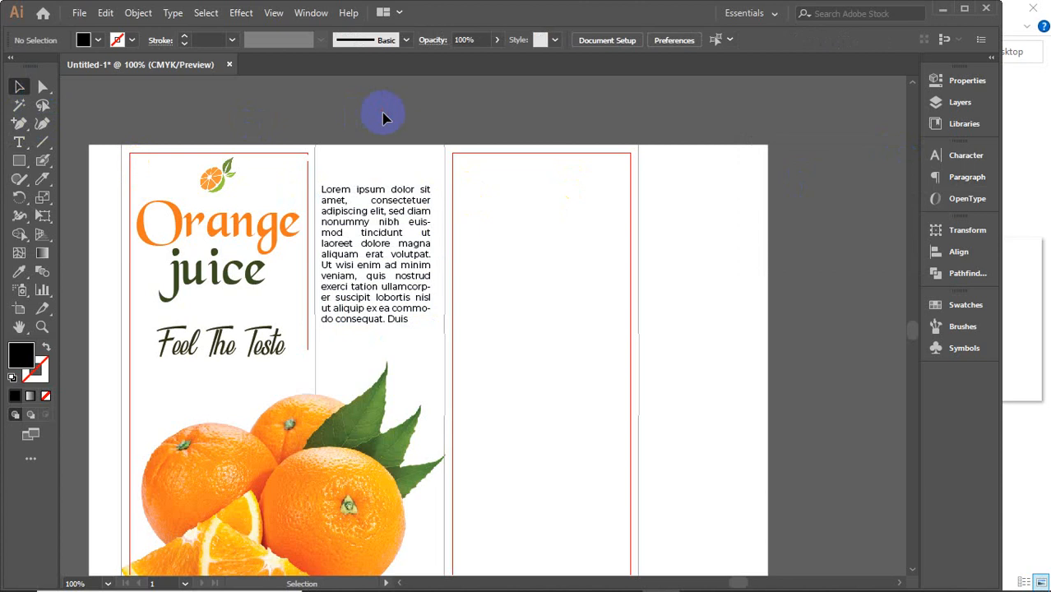
Place a copy of the "Orange juice" title above the second panel's paragraph, scaled to about half size (30.14 pt)
{"action": "left_click", "coordinate": [222, 236]}
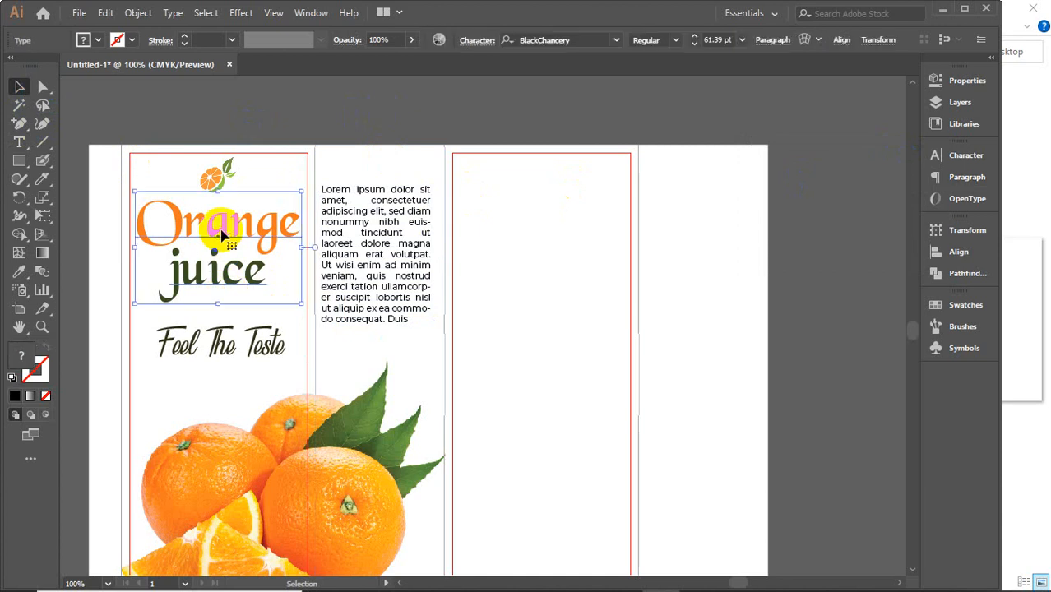
{"action": "left_click_drag", "start_coordinate": [222, 236], "coordinate": [394, 191]}
{"action": "left_click_drag", "start_coordinate": [470, 147], "coordinate": [347, 142]}
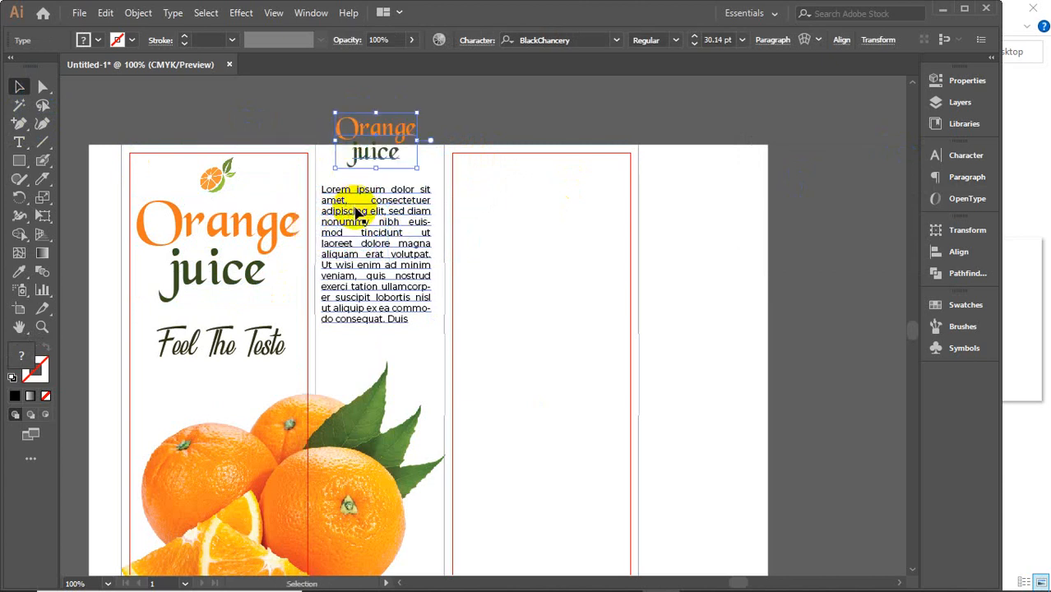
Move the second panel's paragraph down, set its font size to 8 pt, and shorten the text frame from below
{"action": "left_click_drag", "start_coordinate": [357, 215], "coordinate": [354, 245]}
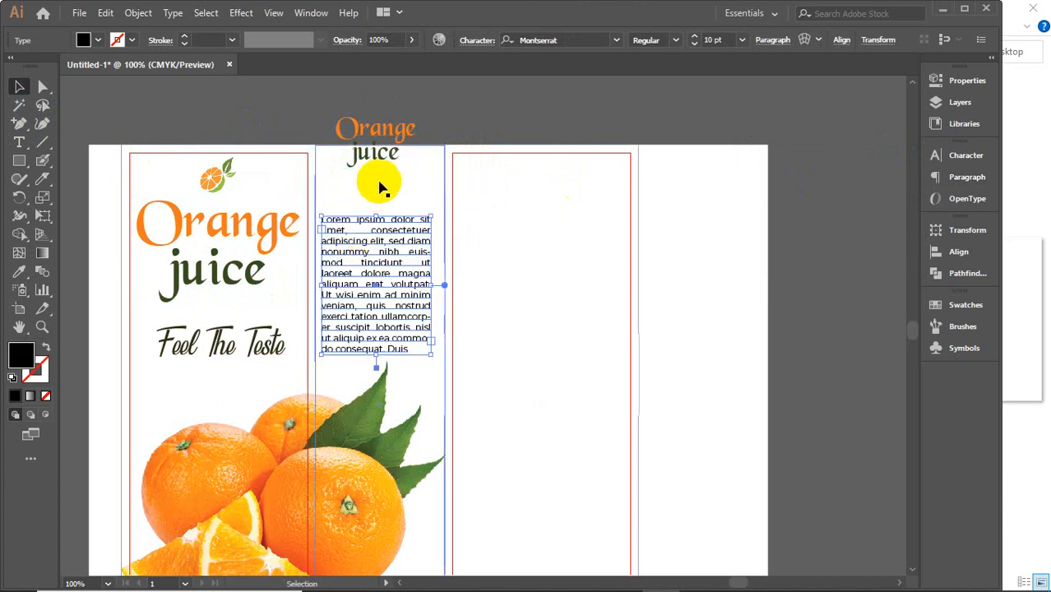
{"action": "left_click", "coordinate": [933, 155]}
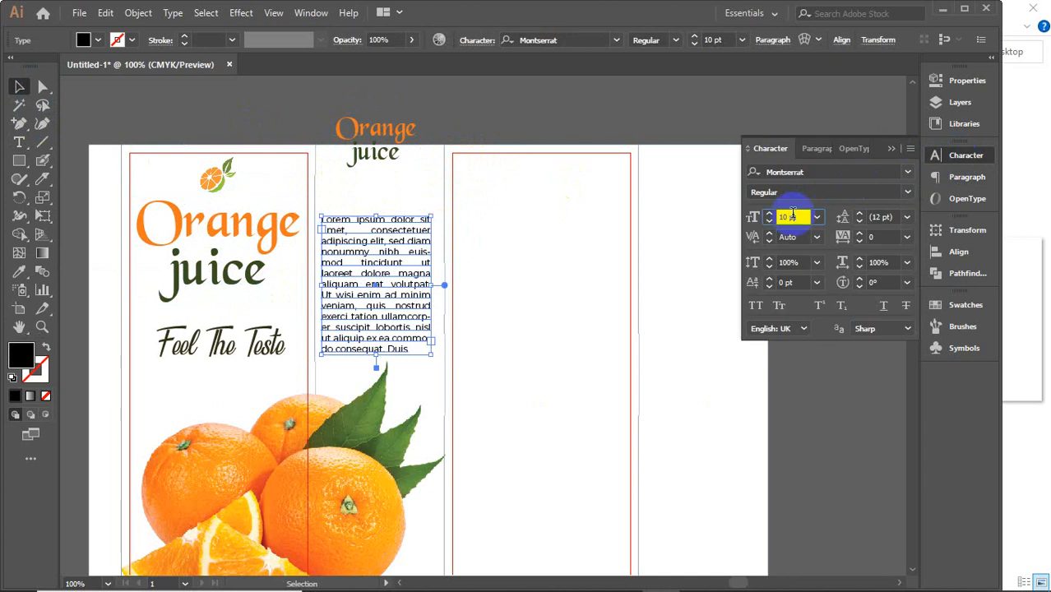
{"action": "scroll", "coordinate": [793, 213], "scroll_direction": "down", "scroll_amount": 1}
{"action": "scroll", "coordinate": [793, 213], "scroll_direction": "down", "scroll_amount": 1}
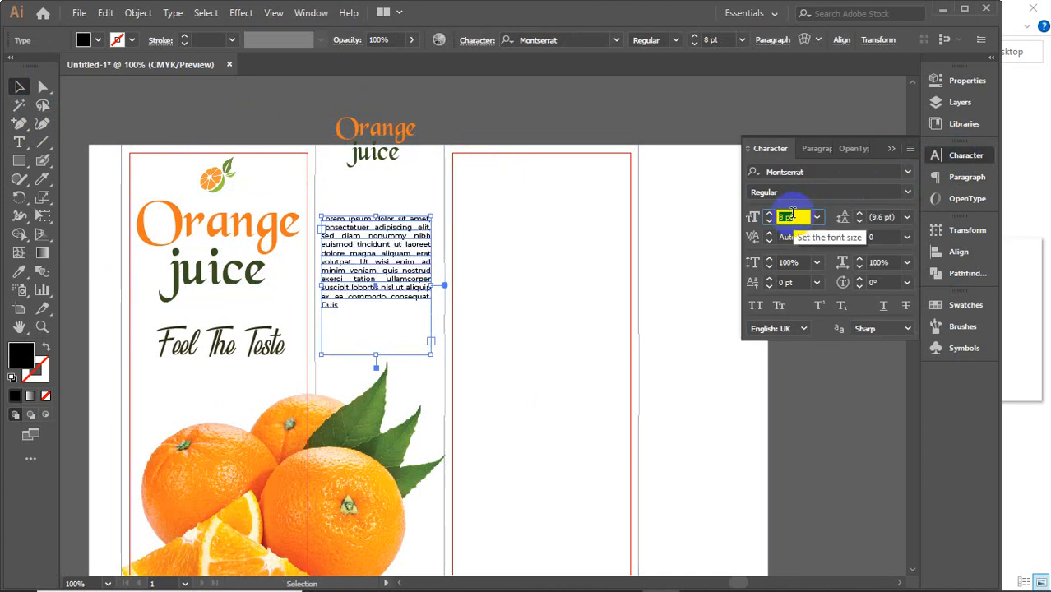
{"action": "left_click_drag", "start_coordinate": [375, 355], "coordinate": [372, 324]}
Move the small "Orange juice" title down inside the second panel and center it and the paragraph horizontally on the panel
{"action": "left_click_drag", "start_coordinate": [378, 160], "coordinate": [375, 221]}
{"action": "left_click", "coordinate": [367, 265], "text": "shift"}
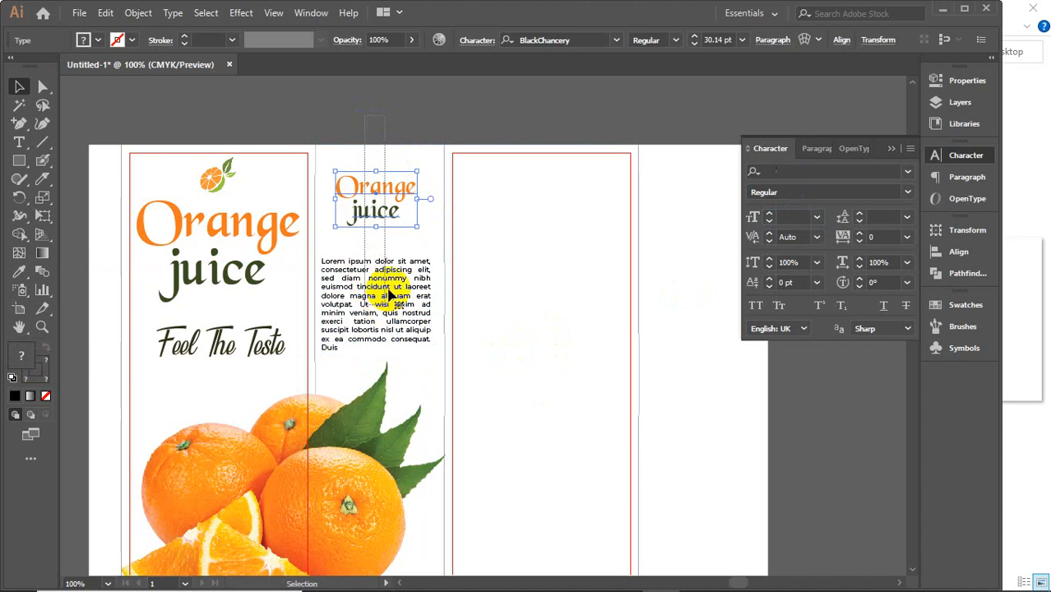
{"action": "left_click", "coordinate": [419, 220], "text": "shift"}
{"action": "left_click", "coordinate": [521, 41]}
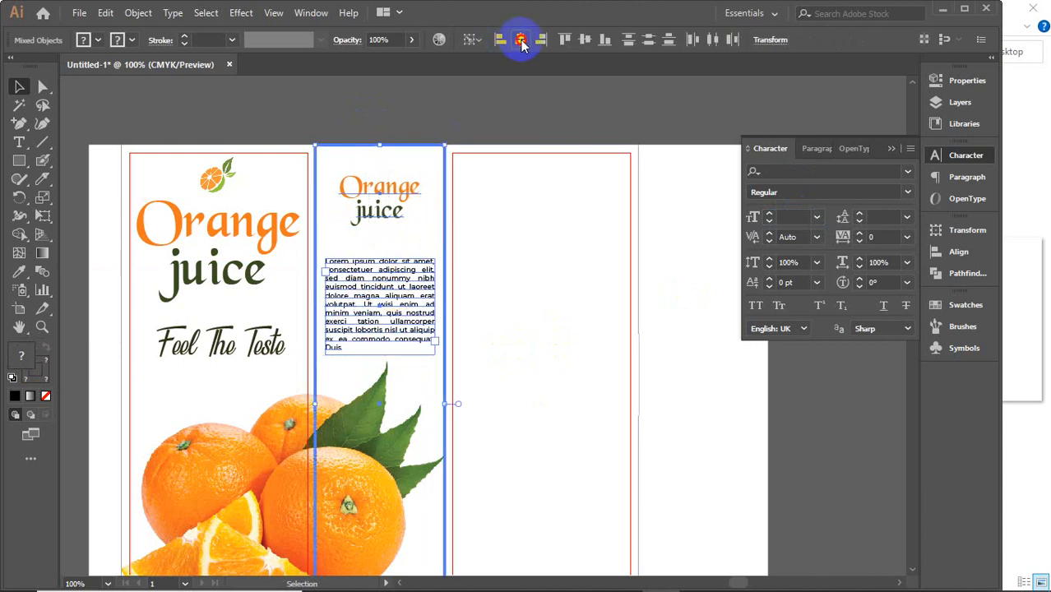
{"action": "left_click", "coordinate": [429, 146]}
{"action": "left_click", "coordinate": [376, 191]}
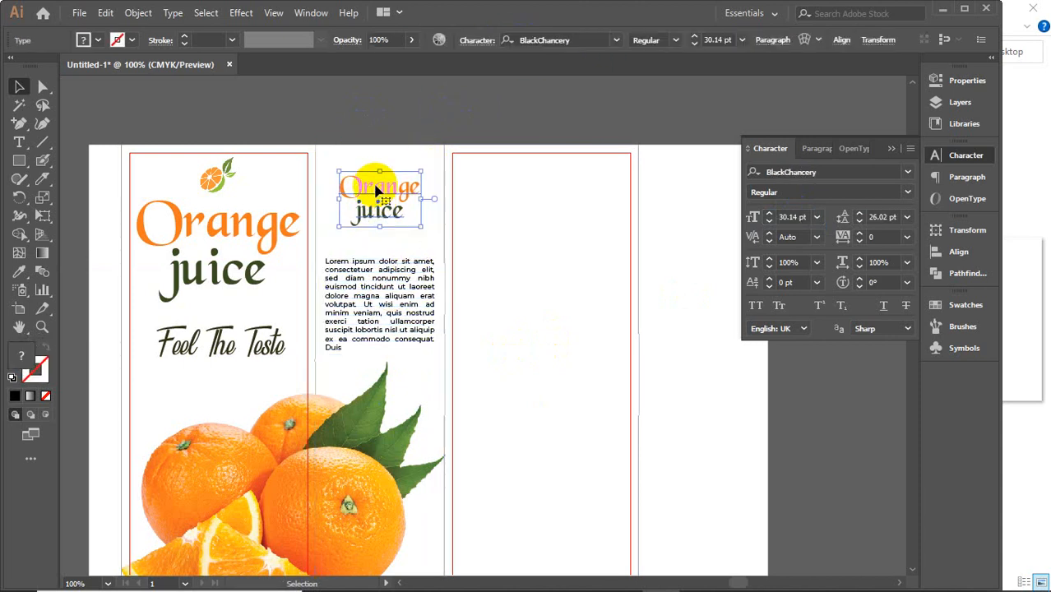
{"action": "left_click", "coordinate": [358, 275]}
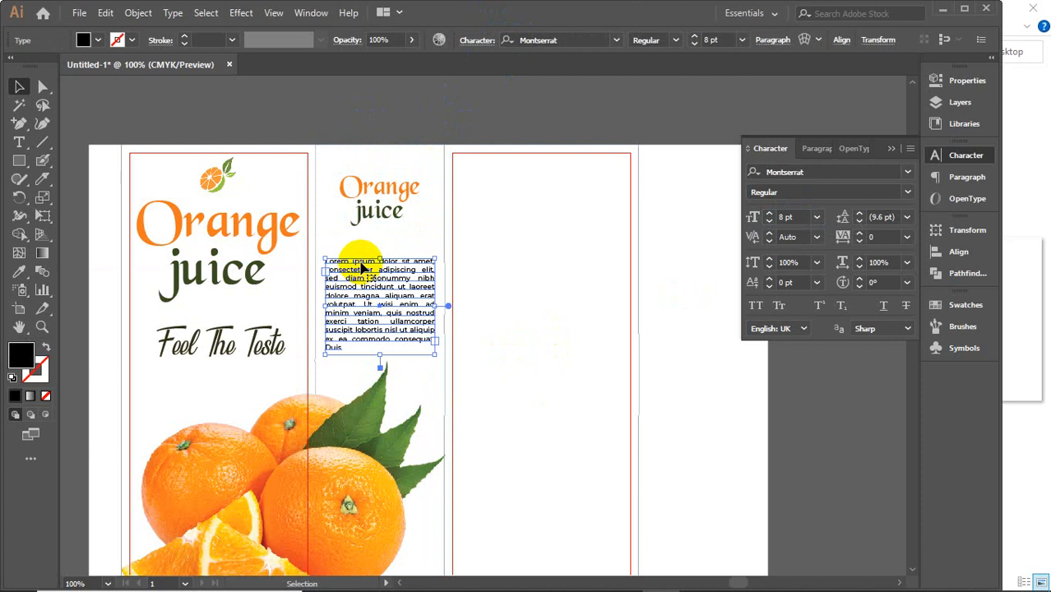
Place a copy of the "Feel The Teste" tagline between the second panel's title and paragraph and set its font size to 13 pt
{"action": "left_click", "coordinate": [226, 348]}
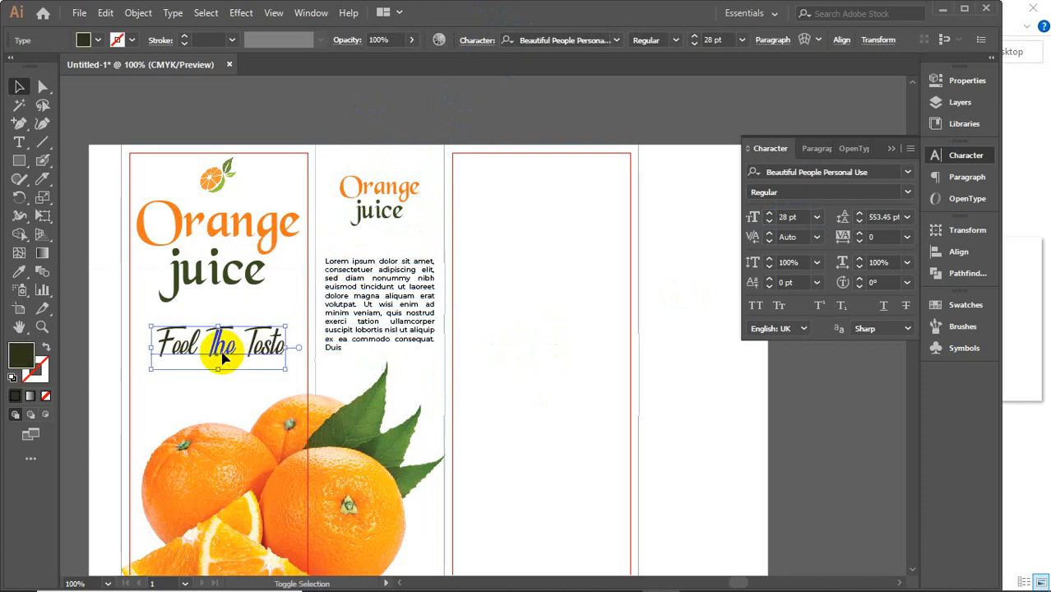
{"action": "left_click_drag", "start_coordinate": [222, 356], "coordinate": [384, 247]}
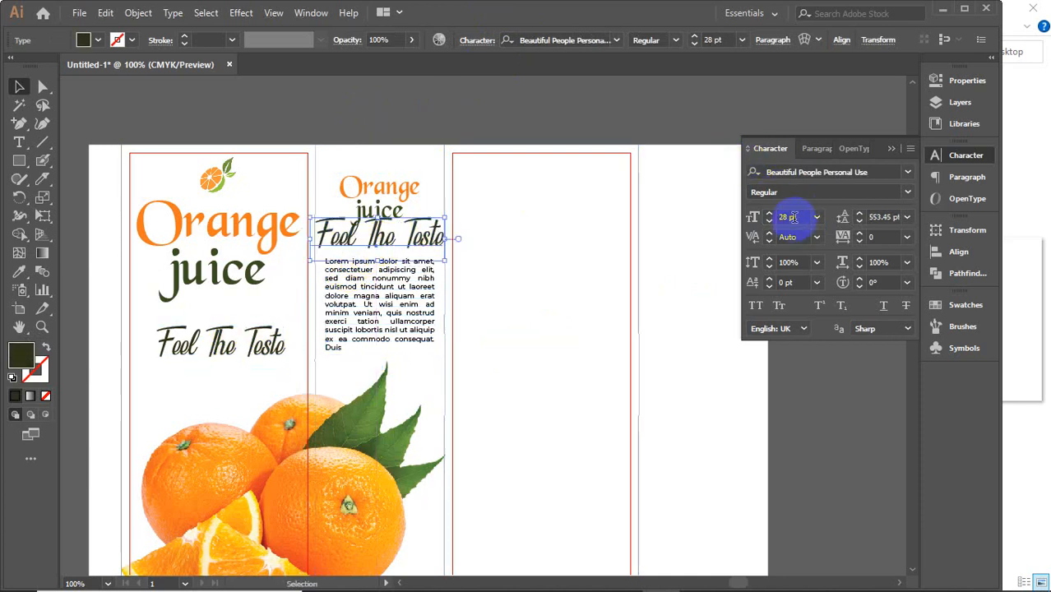
{"action": "left_click", "coordinate": [788, 218]}
{"action": "type", "text": "20"}
{"action": "key", "text": "Return"}
{"action": "scroll", "coordinate": [795, 217], "scroll_direction": "down", "scroll_amount": 7}
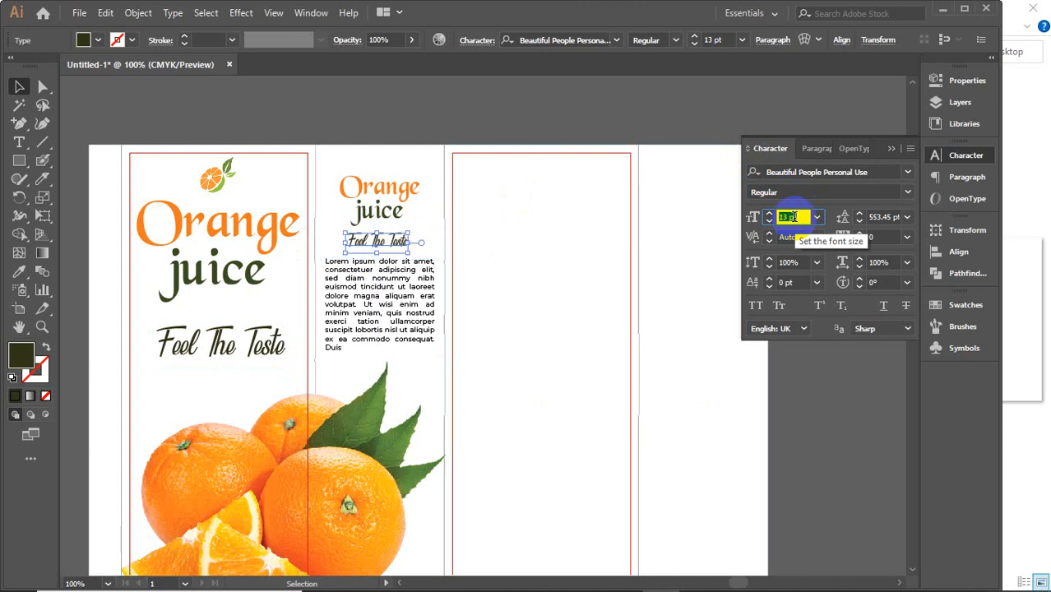
Center the second panel's title, tagline and paragraph horizontally on the panel
{"action": "left_click_drag", "start_coordinate": [361, 105], "coordinate": [408, 309]}
{"action": "left_click", "coordinate": [407, 176]}
{"action": "left_click", "coordinate": [520, 39]}
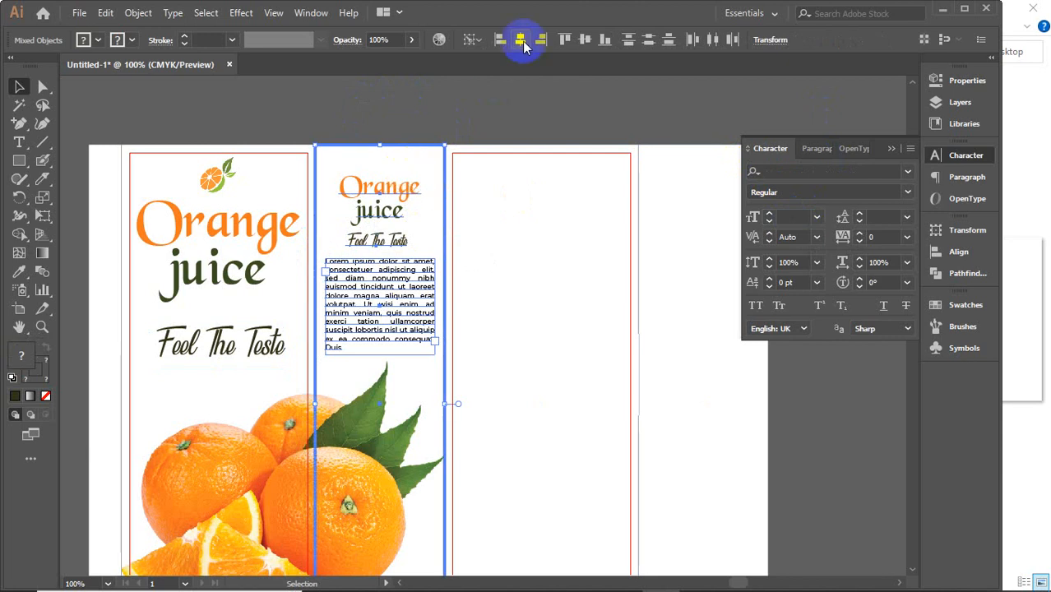
{"action": "left_click", "coordinate": [416, 103]}
Move the small "Orange juice" title and the tagline in the second panel slightly up
{"action": "left_click", "coordinate": [390, 186]}
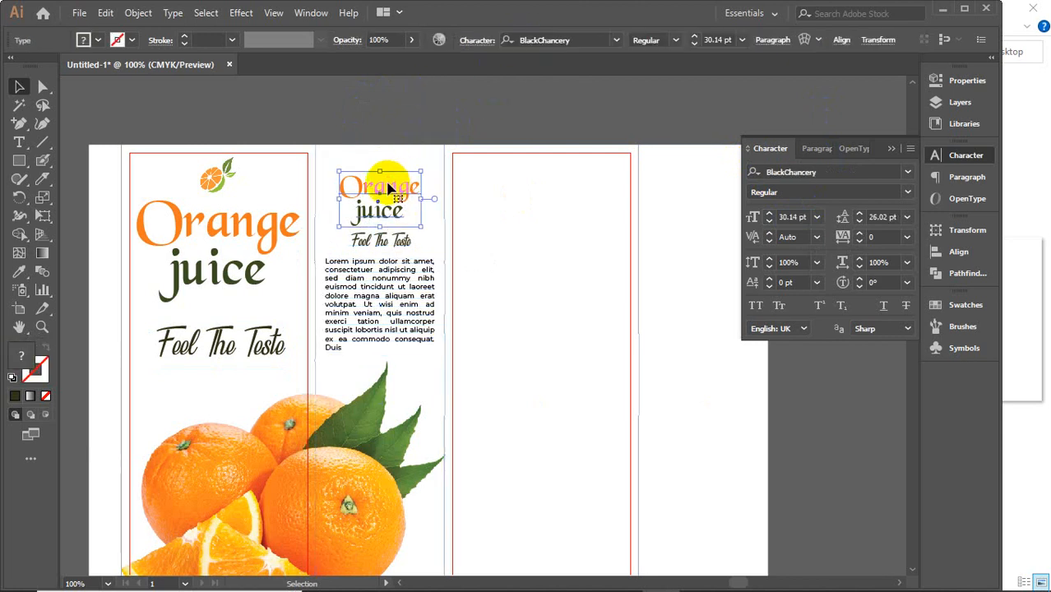
{"action": "left_click_drag", "start_coordinate": [389, 187], "coordinate": [388, 182]}
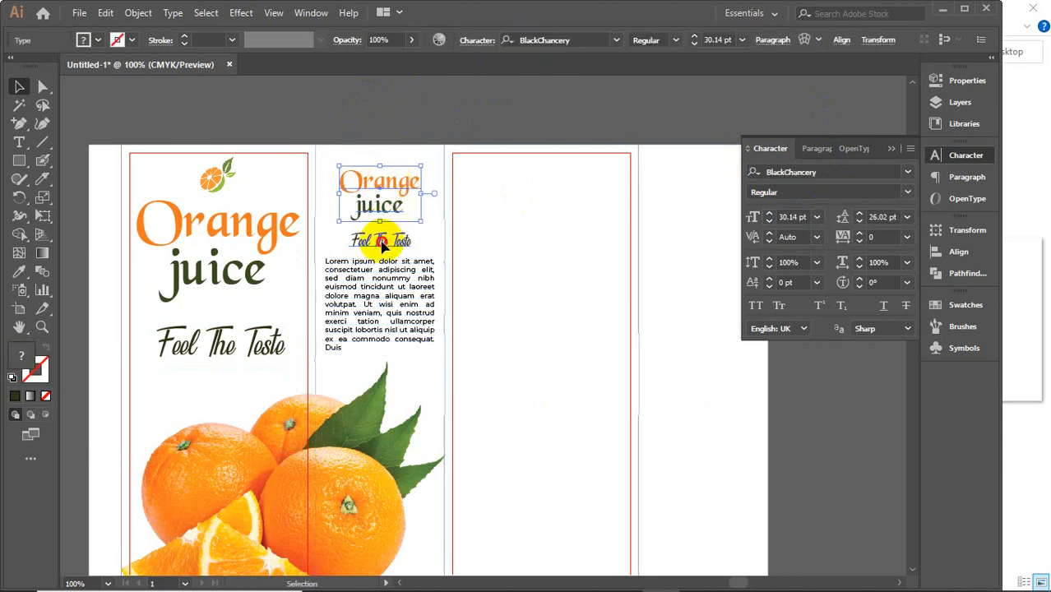
{"action": "left_click_drag", "start_coordinate": [383, 244], "coordinate": [383, 236]}
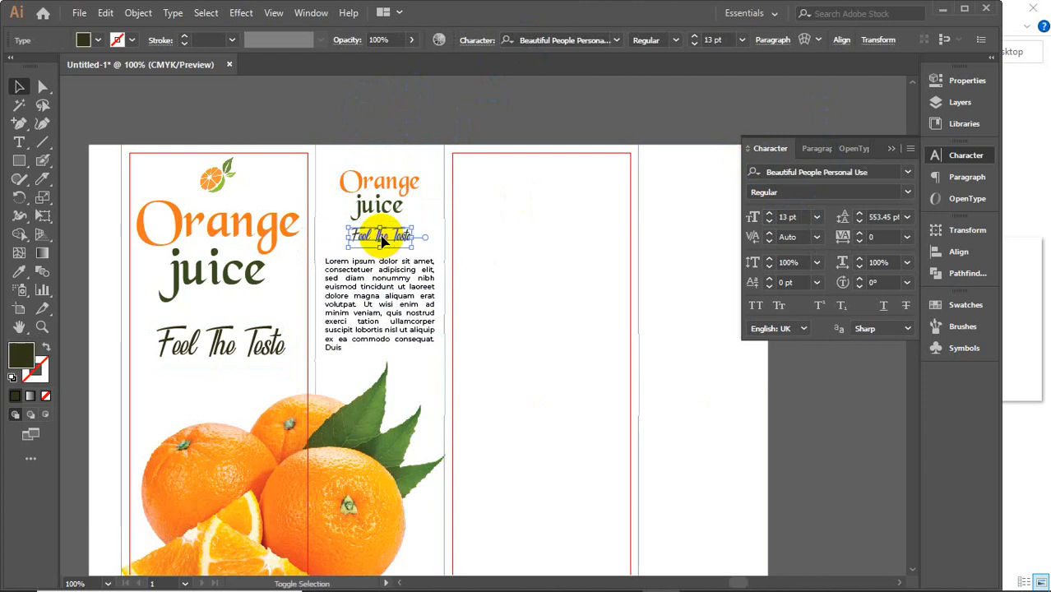
{"action": "left_click", "coordinate": [409, 117]}
Distribute the vertical spacing between the second panel's title, tagline and paragraph evenly
{"action": "left_click", "coordinate": [376, 179]}
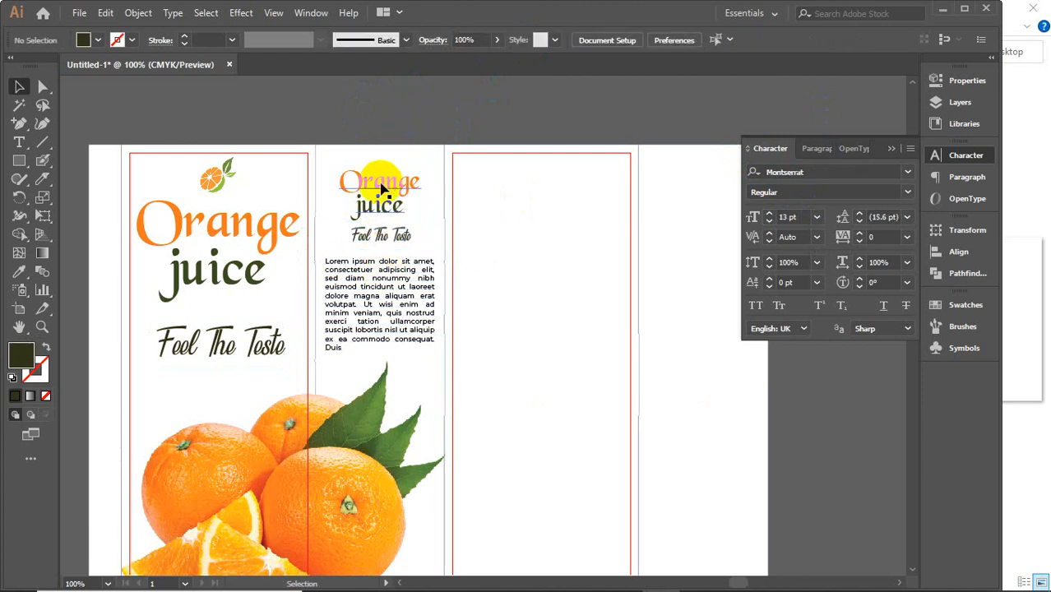
{"action": "left_click", "coordinate": [380, 237], "text": "shift"}
{"action": "left_click", "coordinate": [375, 281], "text": "shift"}
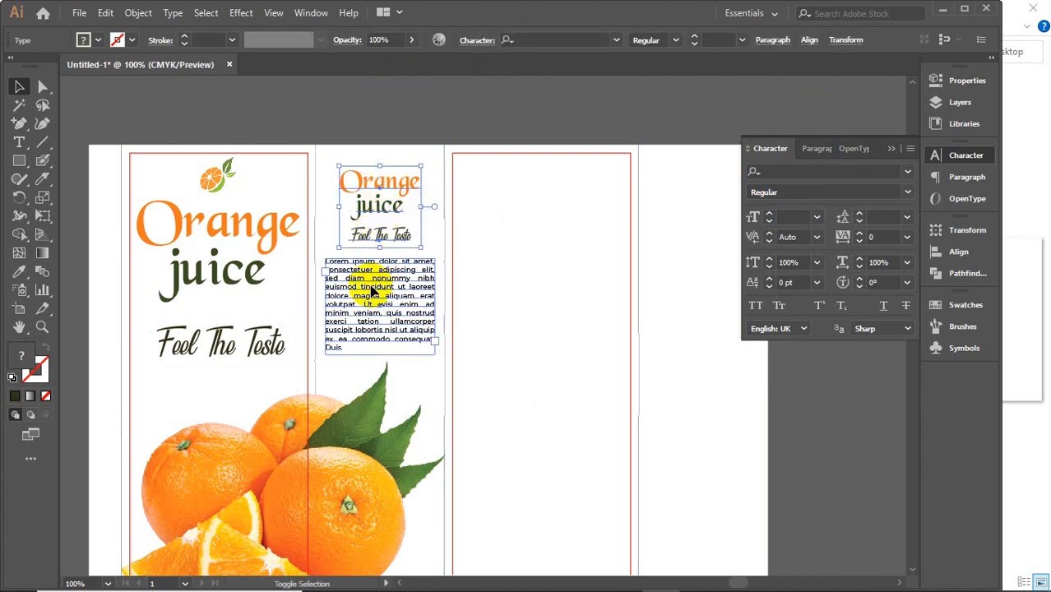
{"action": "left_click", "coordinate": [808, 39]}
{"action": "left_click", "coordinate": [655, 175]}
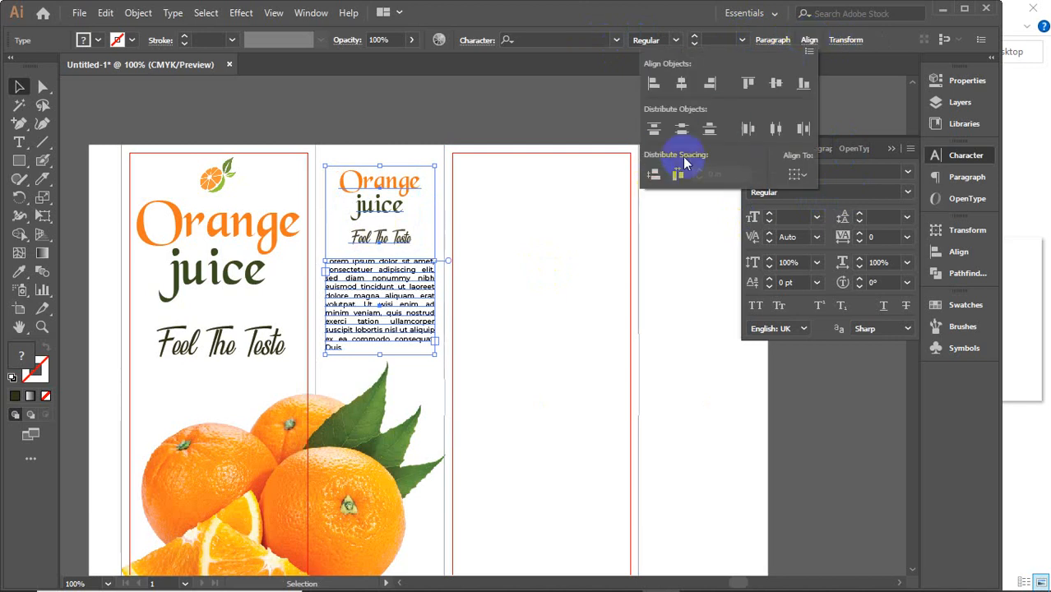
{"action": "left_click", "coordinate": [808, 39]}
{"action": "left_click", "coordinate": [627, 126]}
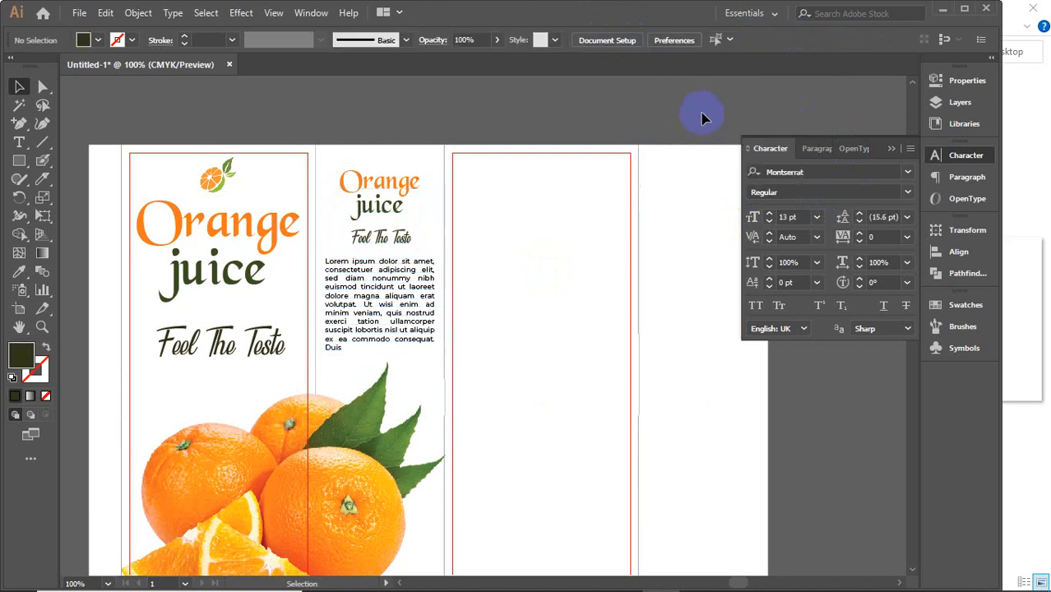
{"action": "left_click", "coordinate": [892, 149]}
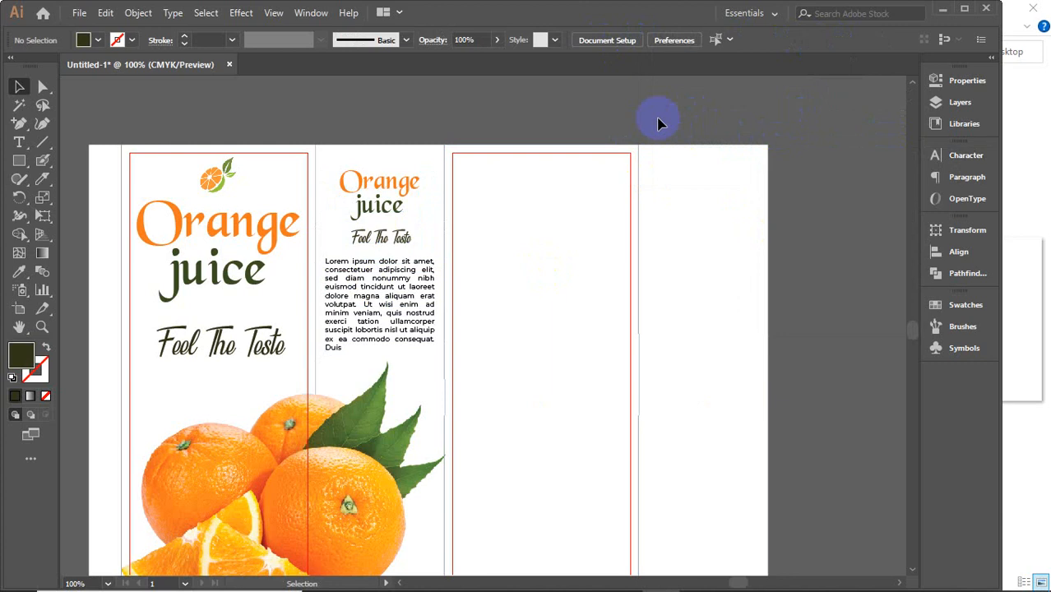
{"action": "scroll", "coordinate": [658, 123], "scroll_direction": "down", "scroll_amount": 2}
{"action": "left_click_drag", "start_coordinate": [790, 289], "coordinate": [727, 317]}
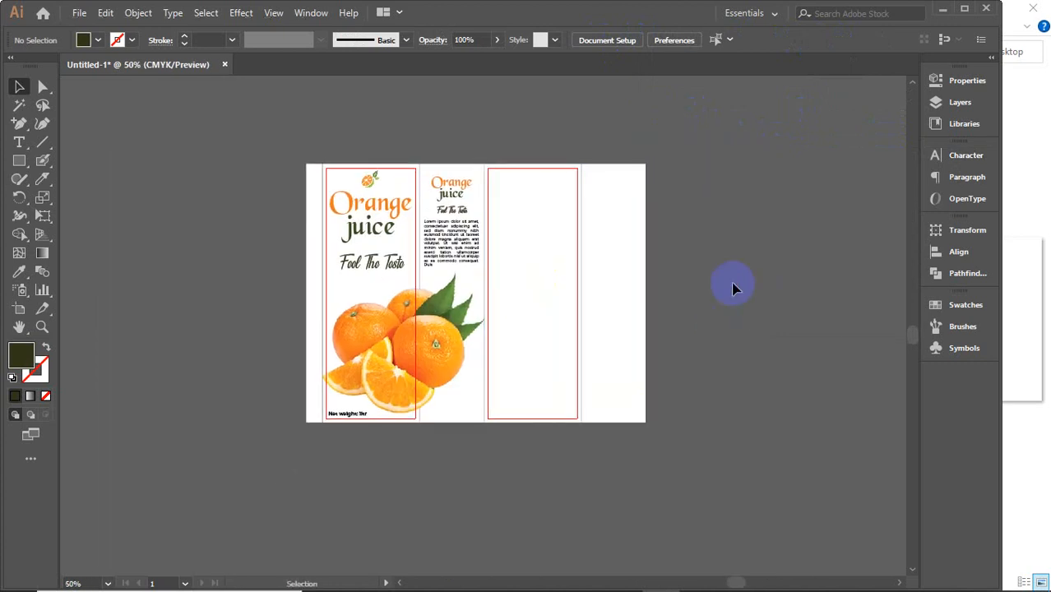
{"action": "left_click_drag", "start_coordinate": [537, 129], "coordinate": [658, 444]}
{"action": "left_click", "coordinate": [751, 411]}
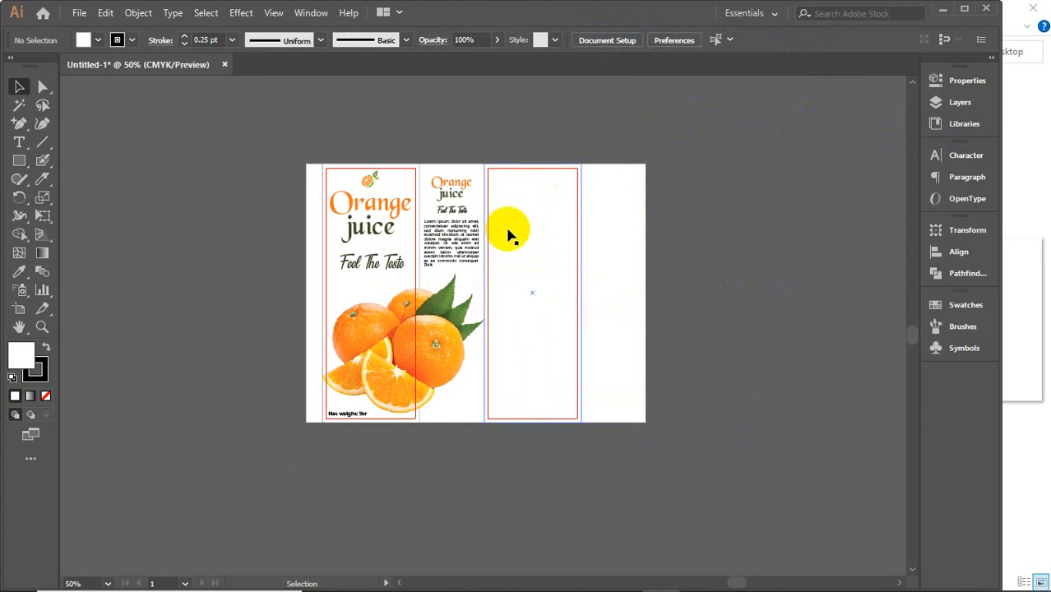
{"action": "left_click", "coordinate": [348, 326]}
{"action": "left_click", "coordinate": [542, 349]}
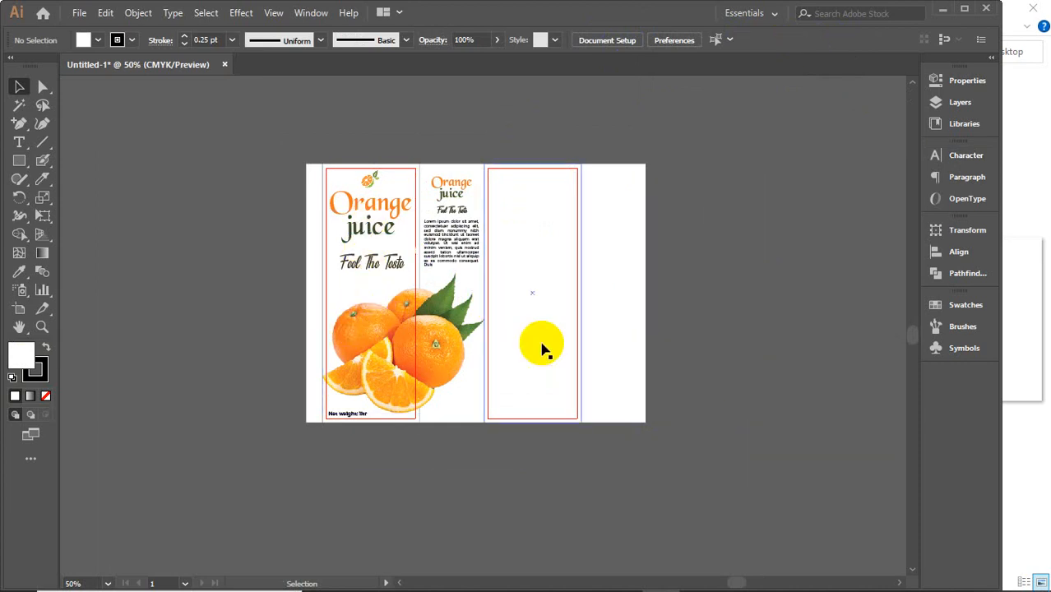
Switch to Chrome and search Google Images for "orange juice logo png"
{"action": "left_click", "coordinate": [530, 502]}
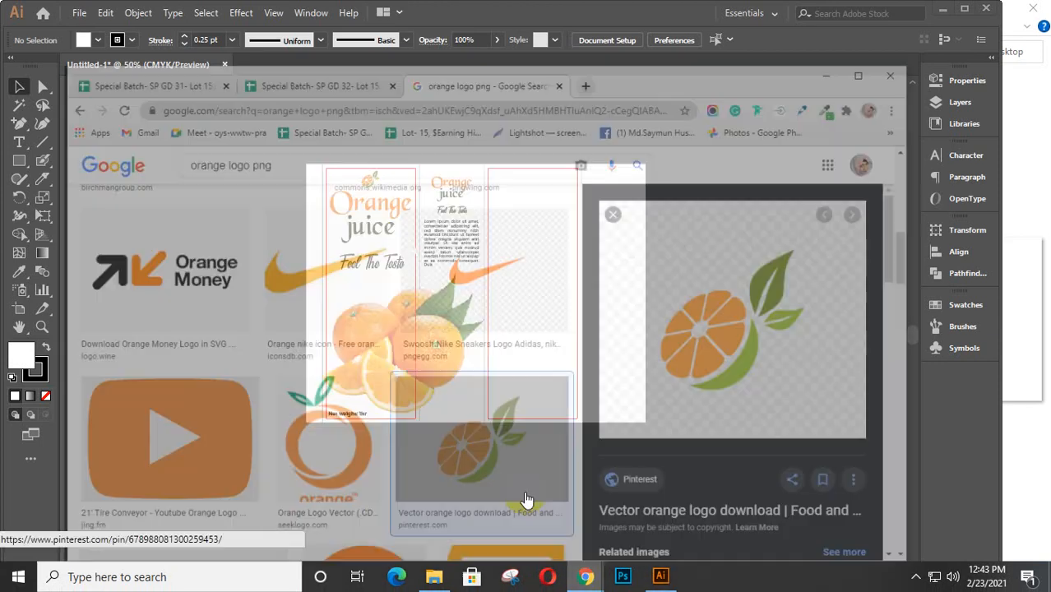
{"action": "scroll", "coordinate": [389, 356], "scroll_direction": "down", "scroll_amount": 3}
{"action": "scroll", "coordinate": [388, 355], "scroll_direction": "down", "scroll_amount": 5}
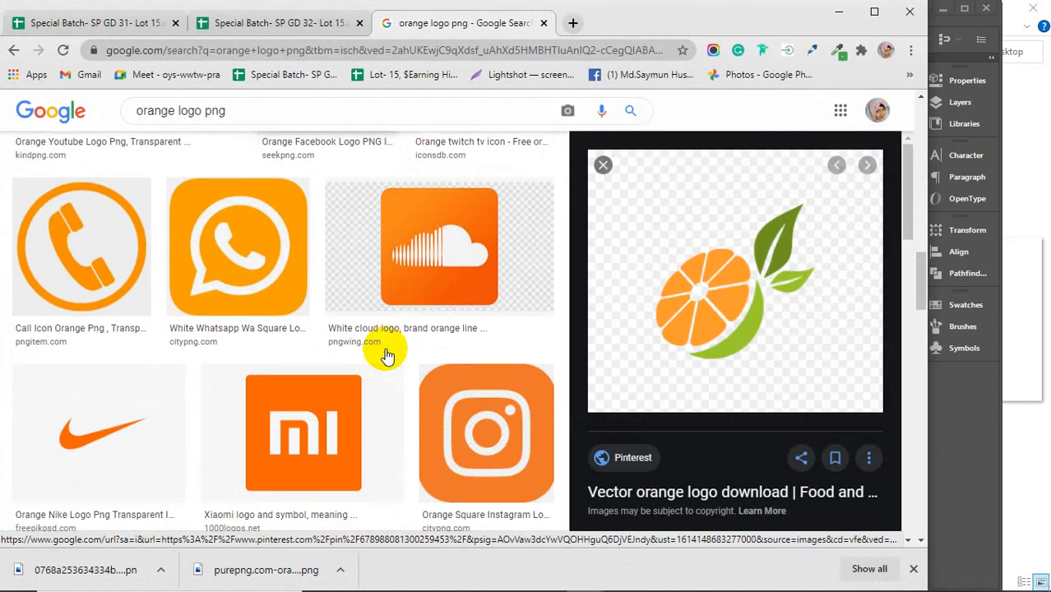
{"action": "scroll", "coordinate": [387, 356], "scroll_direction": "up", "scroll_amount": 3}
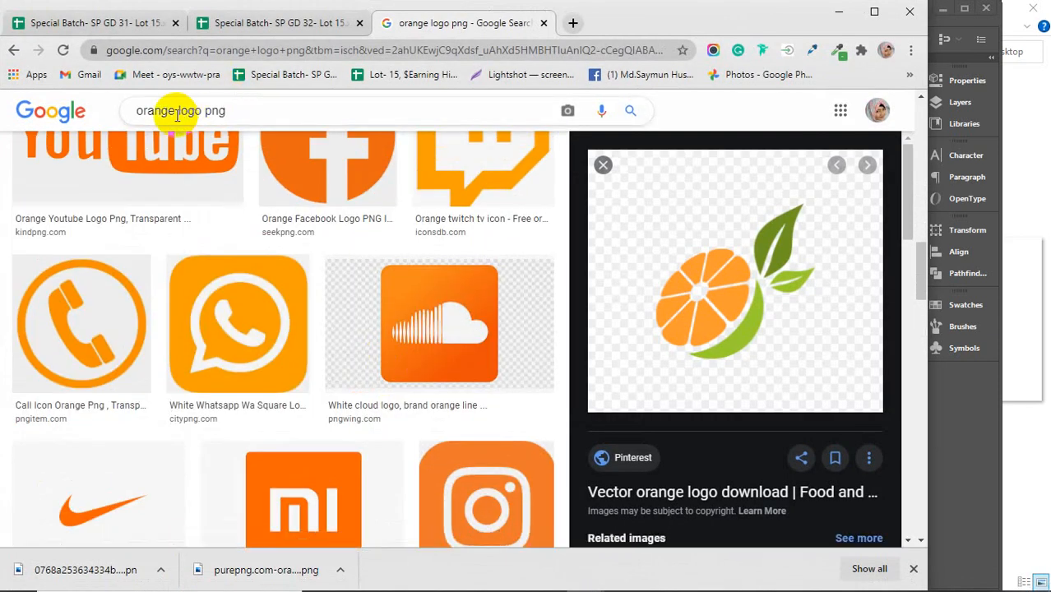
{"action": "left_click", "coordinate": [177, 111]}
{"action": "type", "text": "juice"}
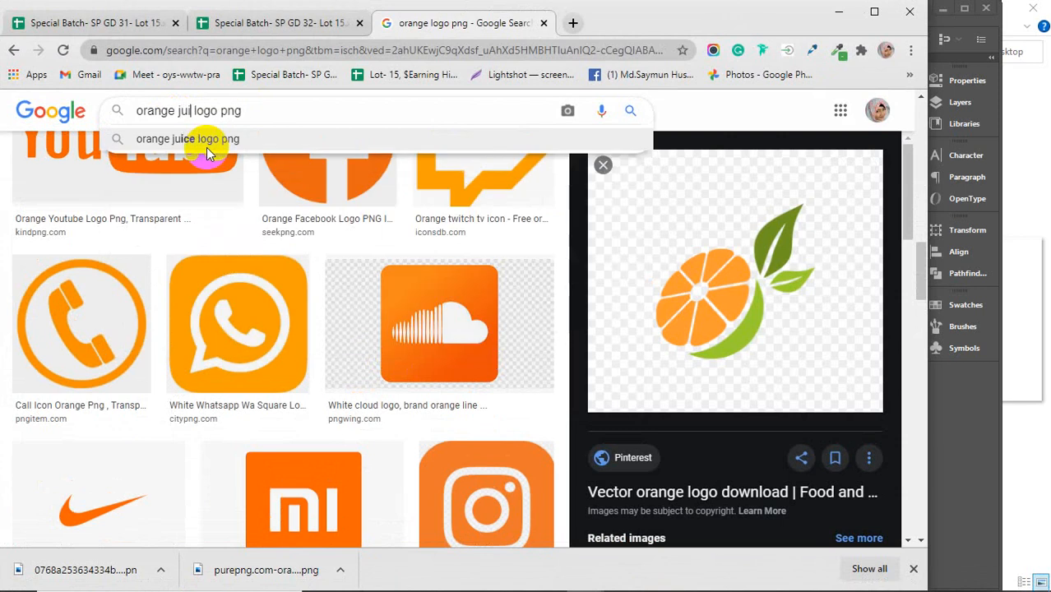
{"action": "left_click", "coordinate": [206, 148]}
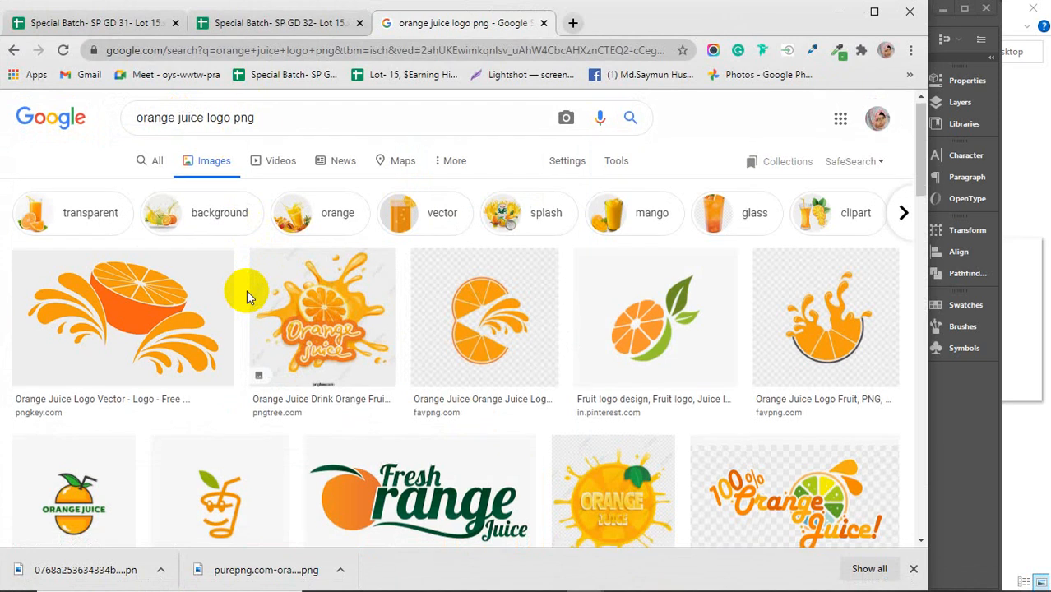
Copy the green and orange "Fresh Orange Juice" logo image from the results and return to Illustrator
{"action": "scroll", "coordinate": [247, 290], "scroll_direction": "down", "scroll_amount": 2}
{"action": "scroll", "coordinate": [246, 289], "scroll_direction": "up", "scroll_amount": 2}
{"action": "scroll", "coordinate": [246, 290], "scroll_direction": "down", "scroll_amount": 1}
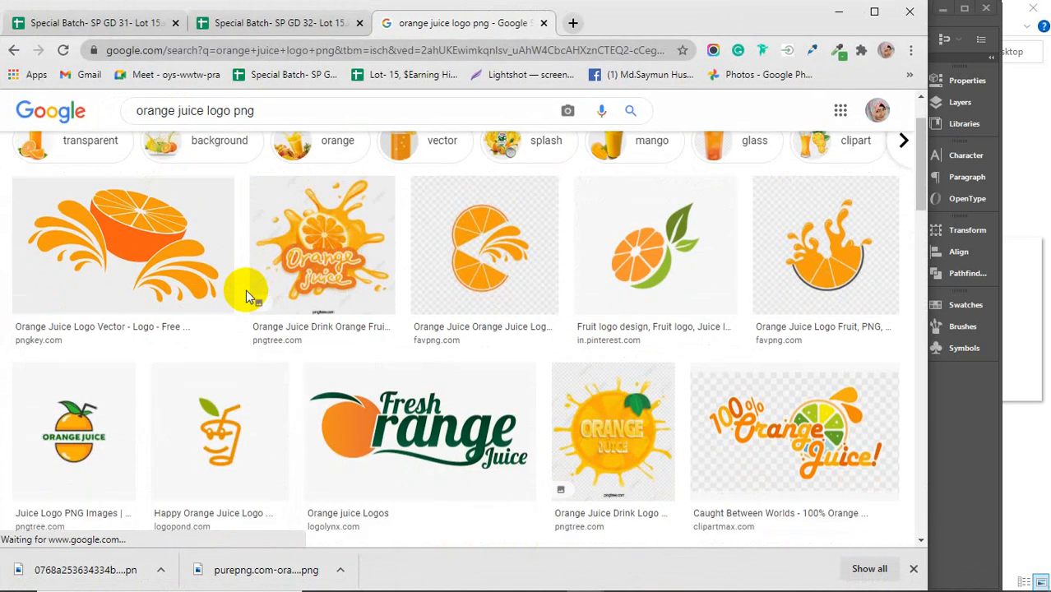
{"action": "scroll", "coordinate": [245, 289], "scroll_direction": "down", "scroll_amount": 1}
{"action": "left_click", "coordinate": [449, 354]}
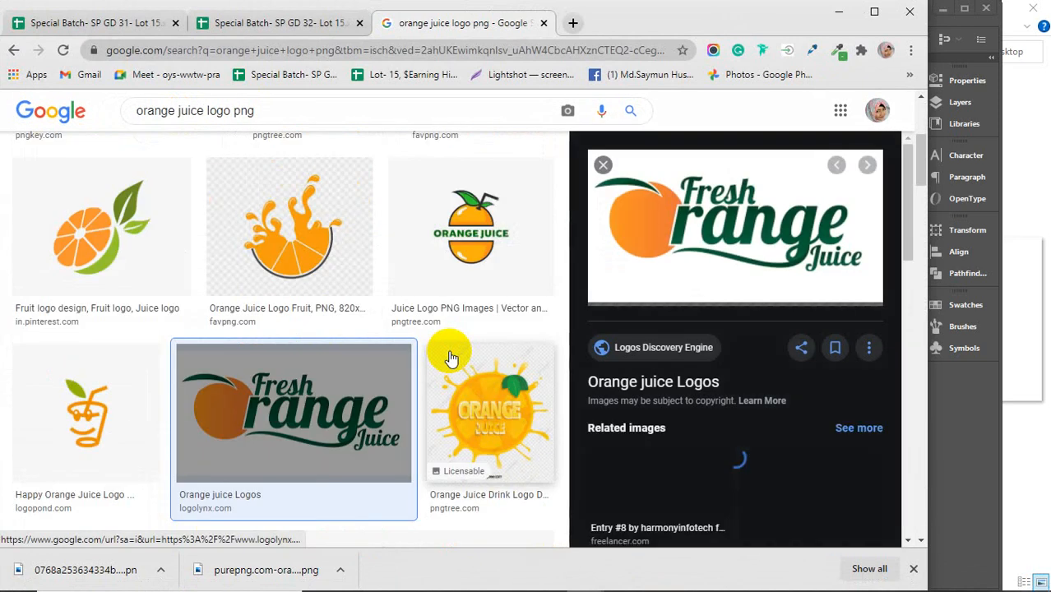
{"action": "right_click", "coordinate": [687, 229]}
{"action": "left_click", "coordinate": [729, 410]}
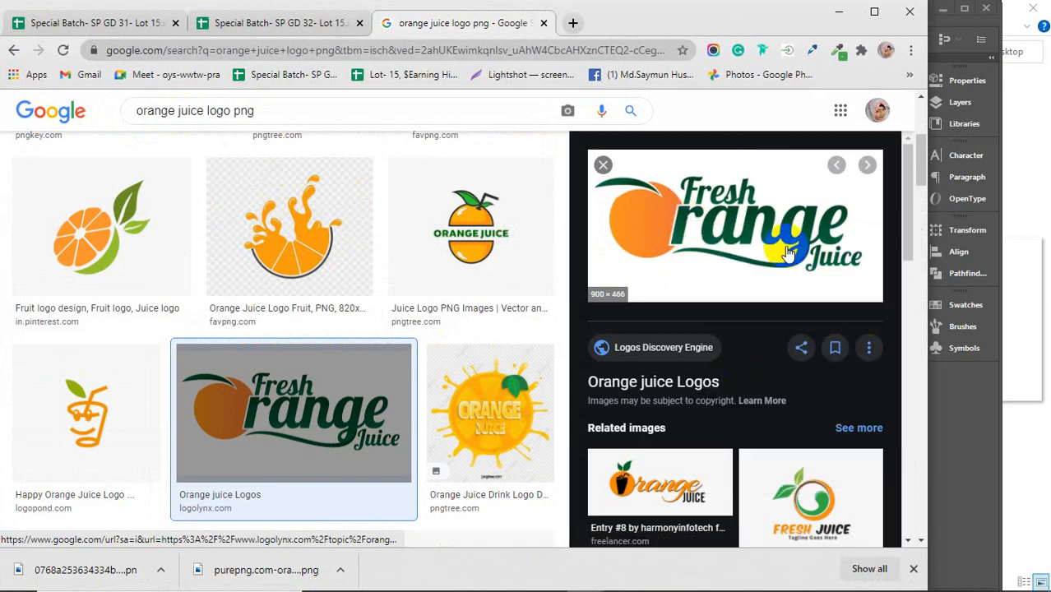
{"action": "left_click", "coordinate": [839, 11]}
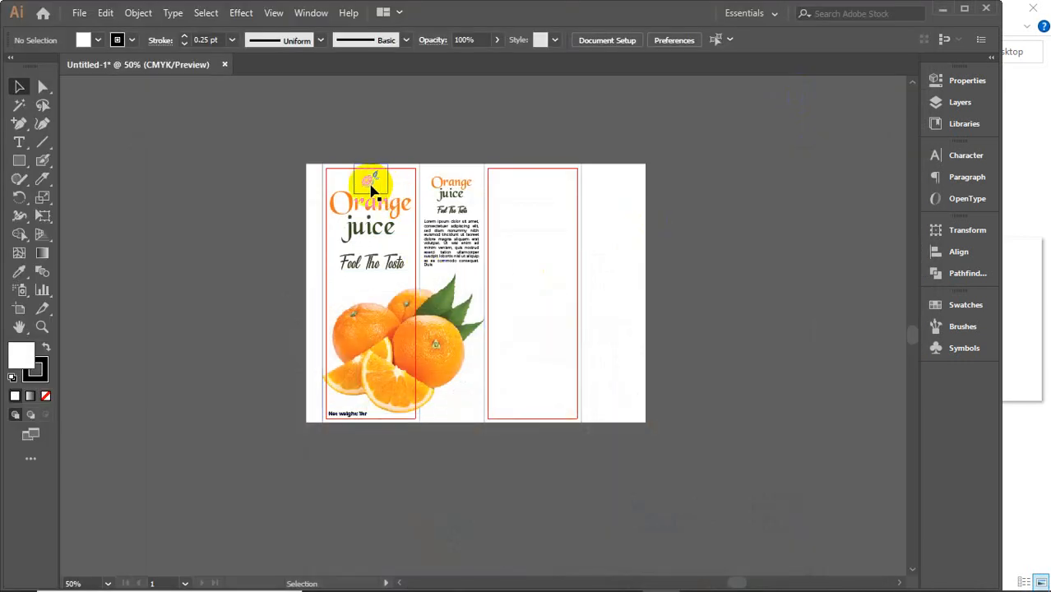
Replace the orange slice logo above the first panel's title with the copied "Fresh Orange Juice" logo and scale it down
{"action": "scroll", "coordinate": [367, 188], "scroll_direction": "up", "scroll_amount": 4}
{"action": "scroll", "coordinate": [370, 191], "scroll_direction": "up", "scroll_amount": 1}
{"action": "left_click", "coordinate": [368, 191]}
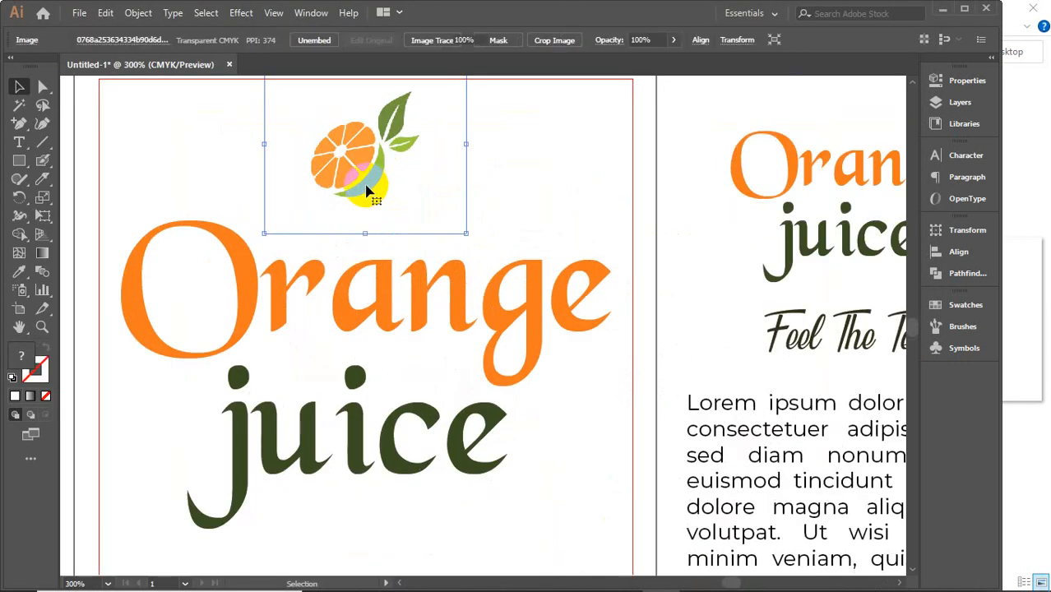
{"action": "key", "text": "Delete"}
{"action": "key", "text": "ctrl+v"}
{"action": "scroll", "coordinate": [367, 190], "scroll_direction": "down", "scroll_amount": 8}
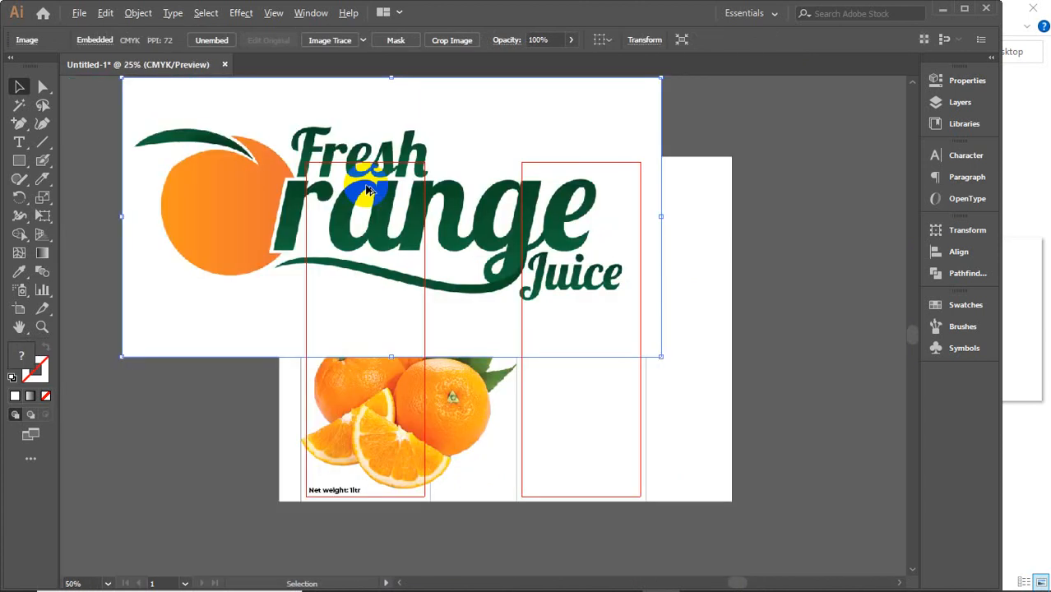
{"action": "left_click_drag", "start_coordinate": [440, 161], "coordinate": [414, 188]}
{"action": "scroll", "coordinate": [379, 191], "scroll_direction": "up", "scroll_amount": 2}
{"action": "scroll", "coordinate": [380, 192], "scroll_direction": "up", "scroll_amount": 5}
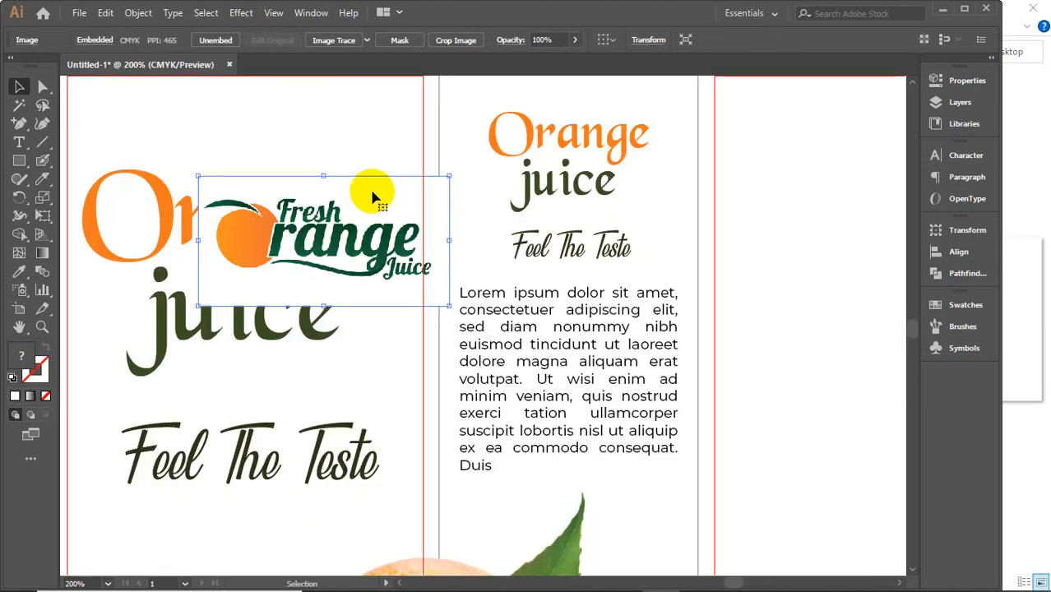
Shrink the "Fresh Orange Juice" logo further and place it above the first panel's title, near the panel's upper edge
{"action": "left_click_drag", "start_coordinate": [347, 176], "coordinate": [430, 253]}
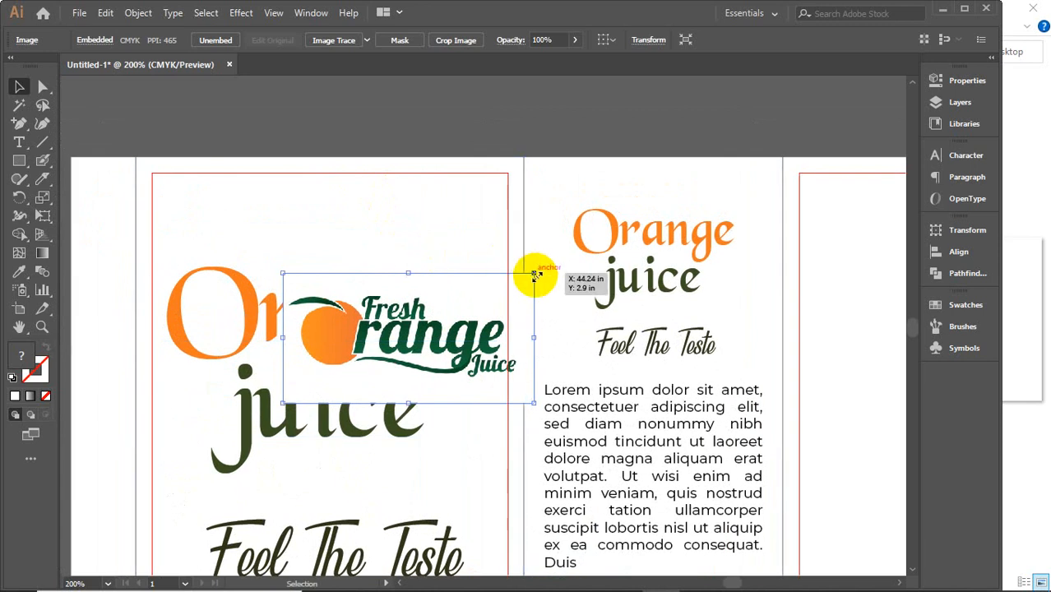
{"action": "left_click_drag", "start_coordinate": [533, 273], "coordinate": [466, 310]}
{"action": "left_click_drag", "start_coordinate": [410, 333], "coordinate": [327, 200]}
{"action": "left_click", "coordinate": [367, 112]}
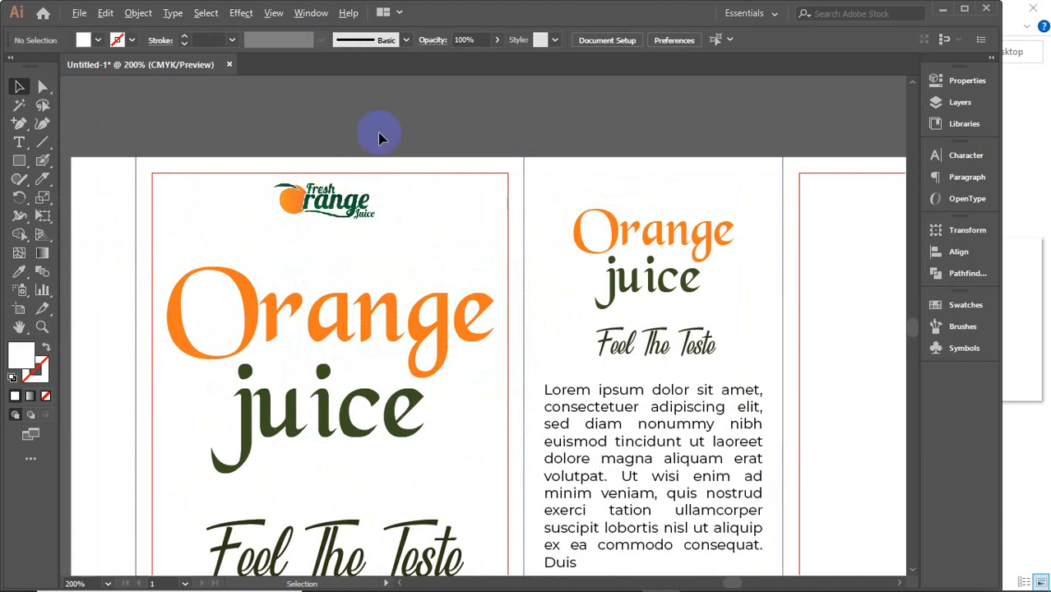
Place a copy of the "Fresh Orange Juice" logo on the third panel and center it horizontally and vertically on the panel
{"action": "scroll", "coordinate": [375, 134], "scroll_direction": "down", "scroll_amount": 3}
{"action": "left_click_drag", "start_coordinate": [527, 276], "coordinate": [386, 321]}
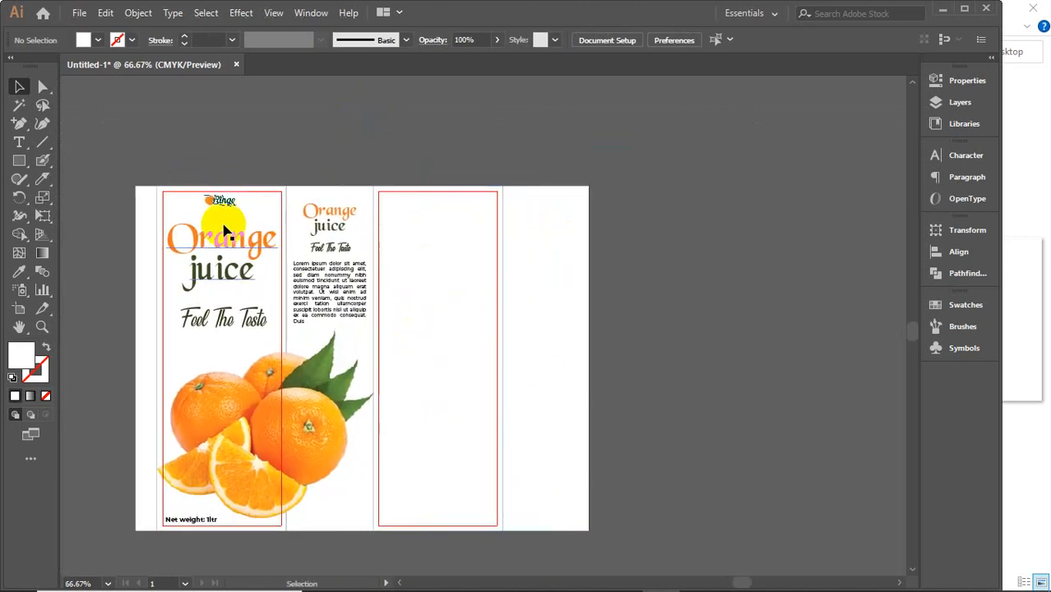
{"action": "left_click", "coordinate": [222, 202]}
{"action": "left_click_drag", "start_coordinate": [224, 202], "coordinate": [442, 294]}
{"action": "left_click", "coordinate": [437, 263], "text": "shift"}
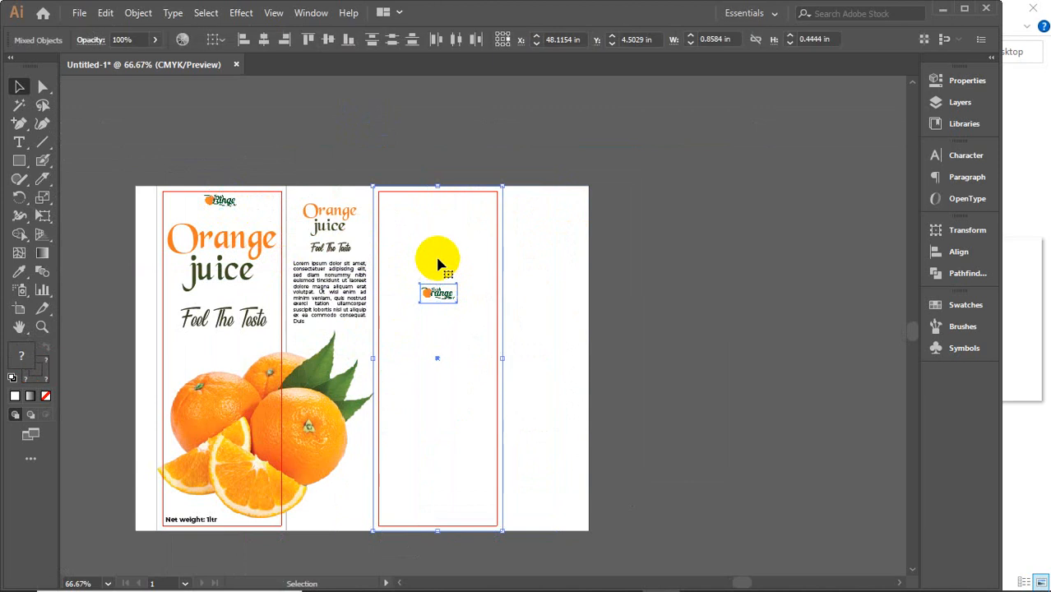
{"action": "left_click", "coordinate": [276, 42]}
{"action": "left_click", "coordinate": [328, 41]}
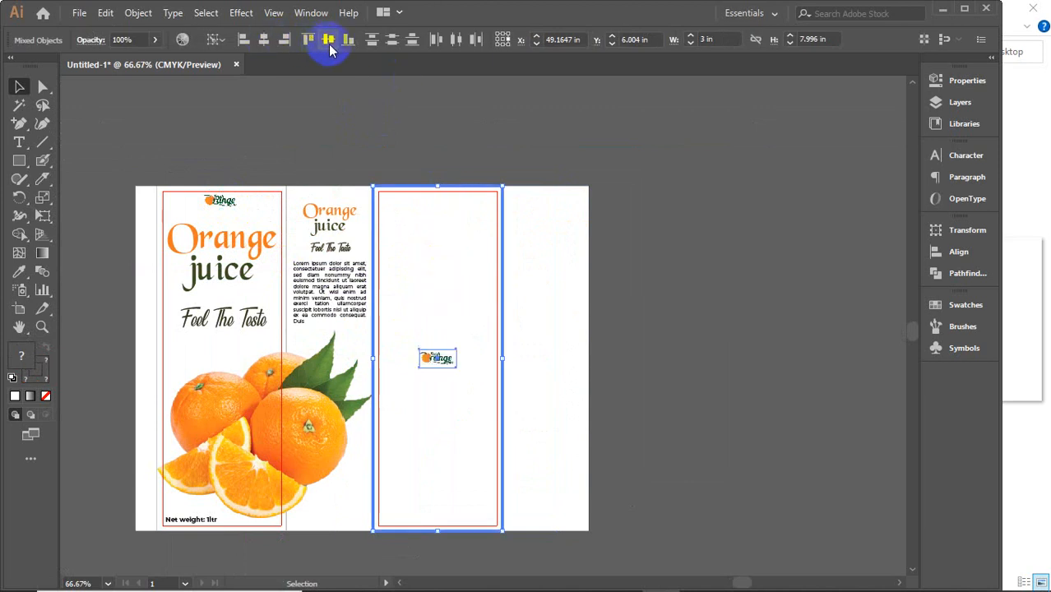
Enlarge the third panel's logo, move it to the panel's upper end, and fit its width inside the red margin frame
{"action": "left_click", "coordinate": [443, 337]}
{"action": "left_click_drag", "start_coordinate": [434, 354], "coordinate": [502, 413]}
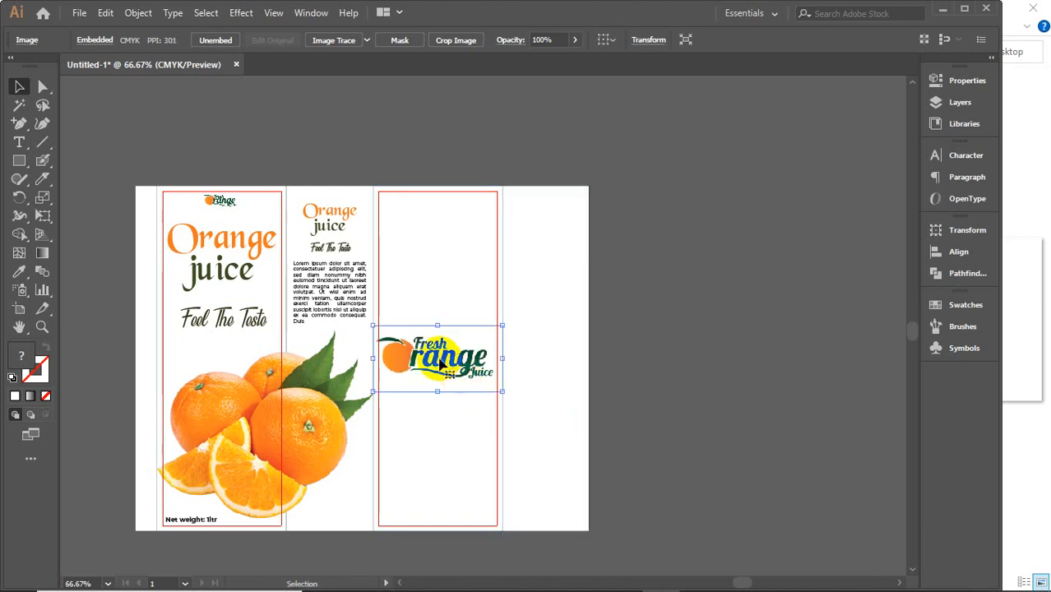
{"action": "left_click_drag", "start_coordinate": [440, 362], "coordinate": [442, 231]}
{"action": "key", "text": "ctrl+equal"}
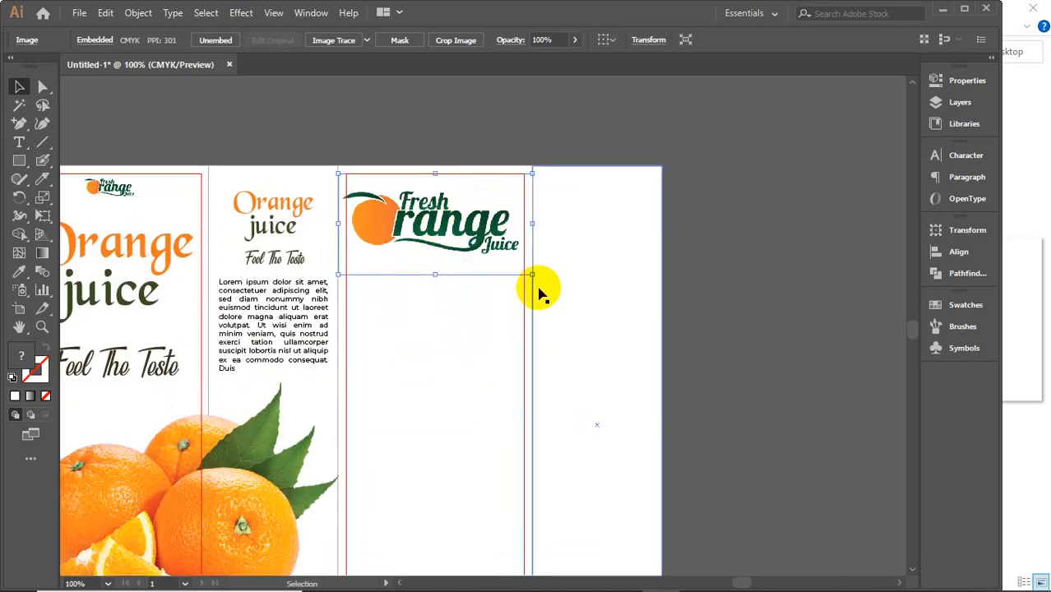
{"action": "left_click_drag", "start_coordinate": [533, 277], "coordinate": [528, 265]}
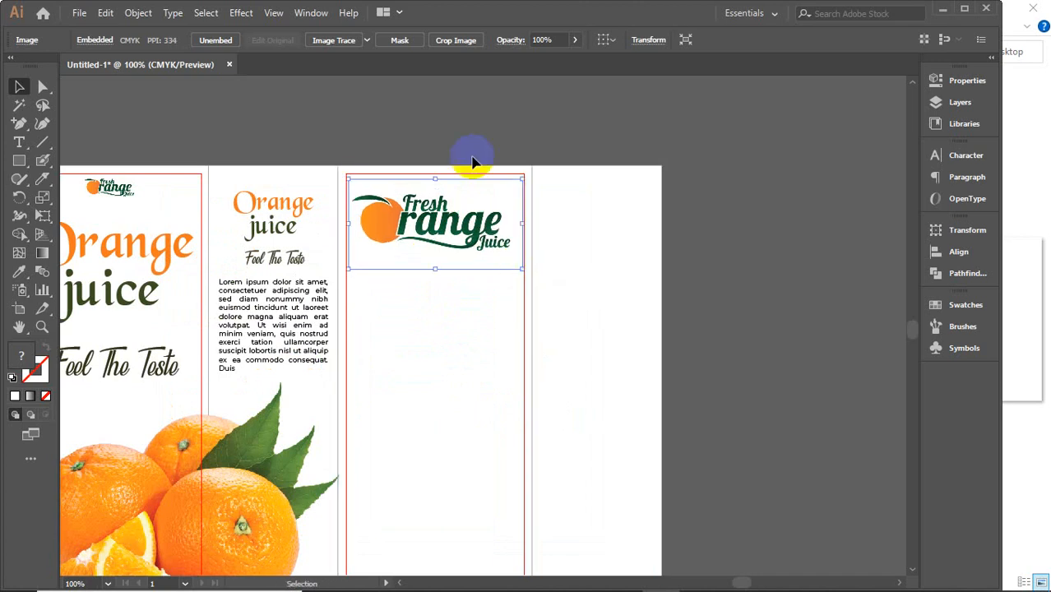
Copy the second panel's Lorem ipsum paragraph below the third panel's logo and widen its text frame to fit inside the red margin
{"action": "left_click", "coordinate": [448, 121]}
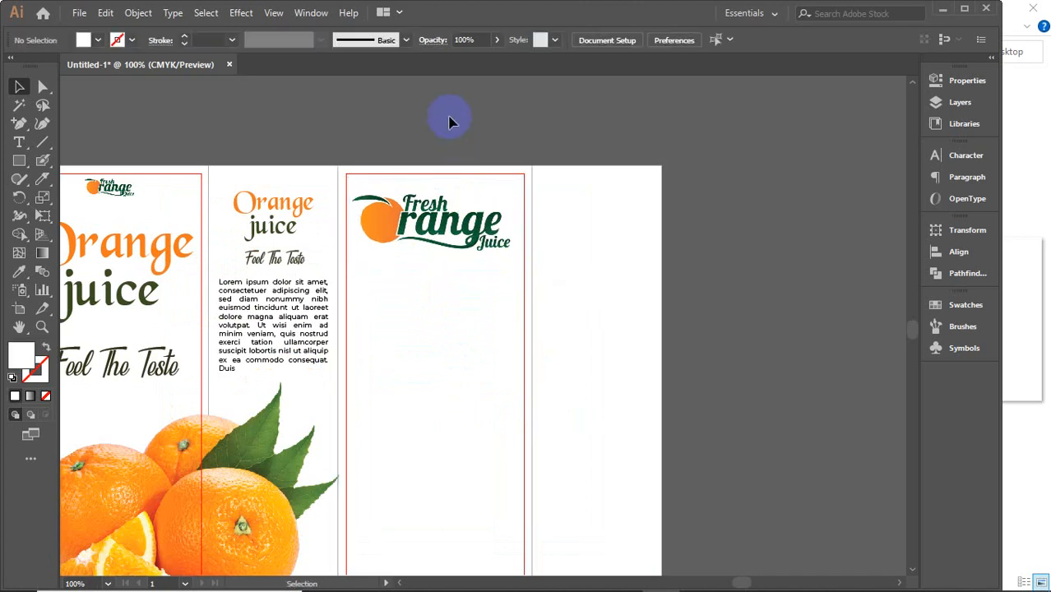
{"action": "left_click", "coordinate": [438, 227]}
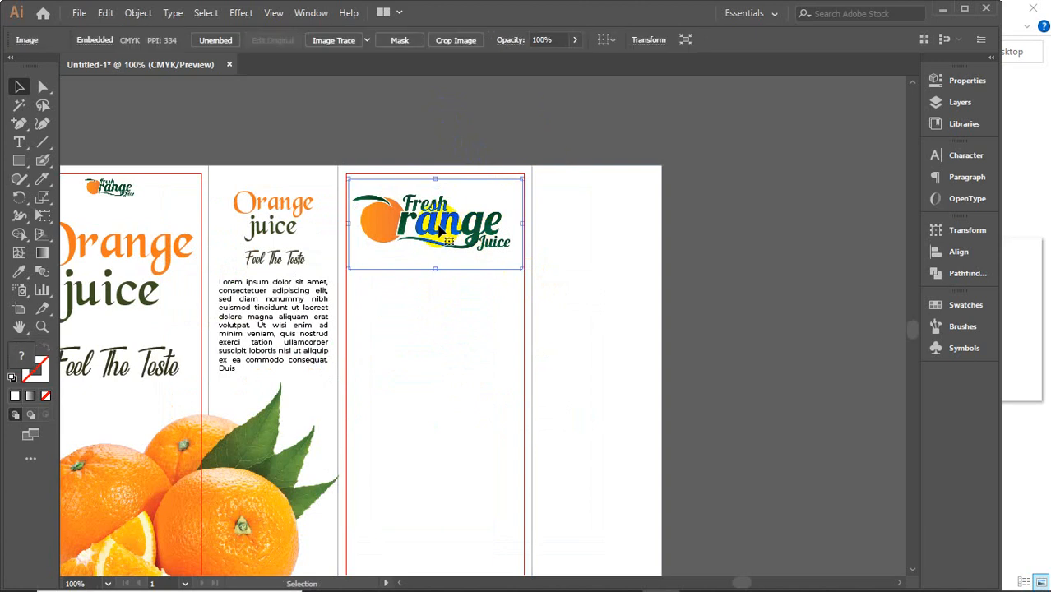
{"action": "left_click", "coordinate": [244, 313]}
{"action": "left_click_drag", "start_coordinate": [247, 312], "coordinate": [405, 334]}
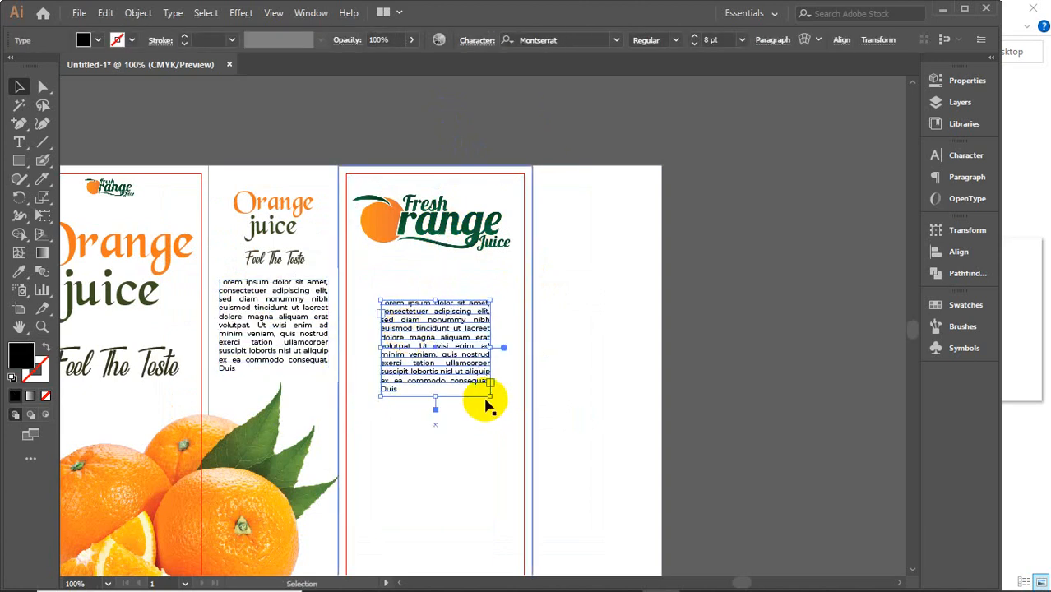
{"action": "left_click_drag", "start_coordinate": [488, 396], "coordinate": [521, 436]}
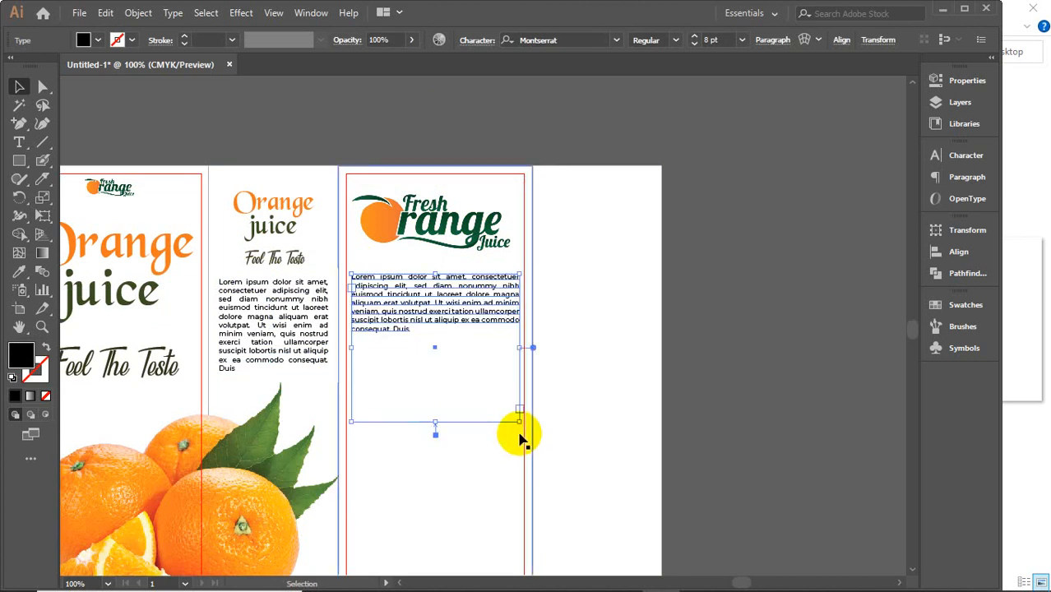
Set the third panel's paragraph to 10 pt Montserrat SemiBold
{"action": "left_click", "coordinate": [964, 156]}
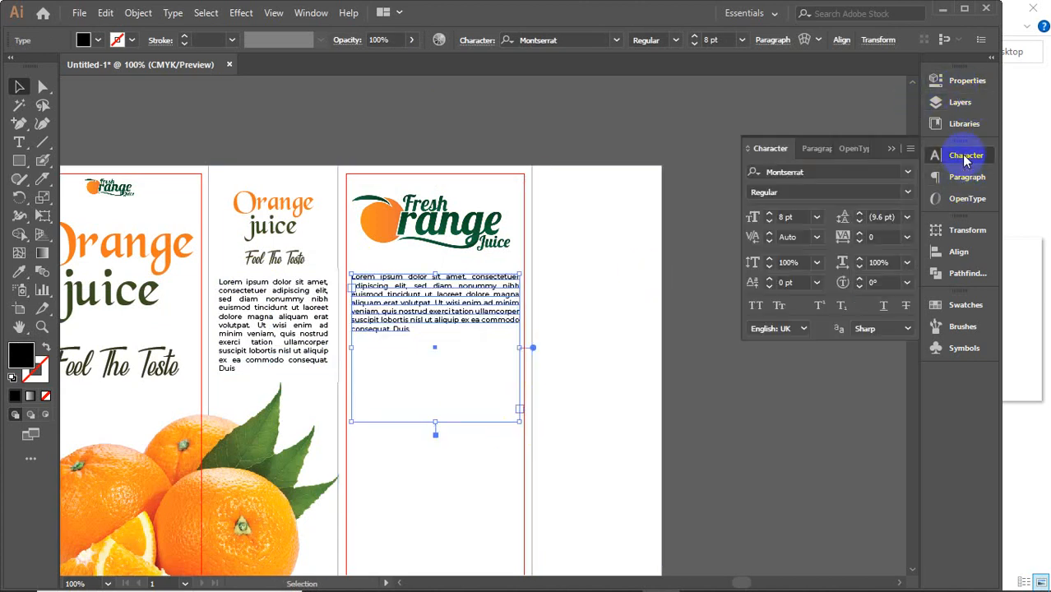
{"action": "scroll", "coordinate": [800, 218], "scroll_direction": "up", "scroll_amount": 3}
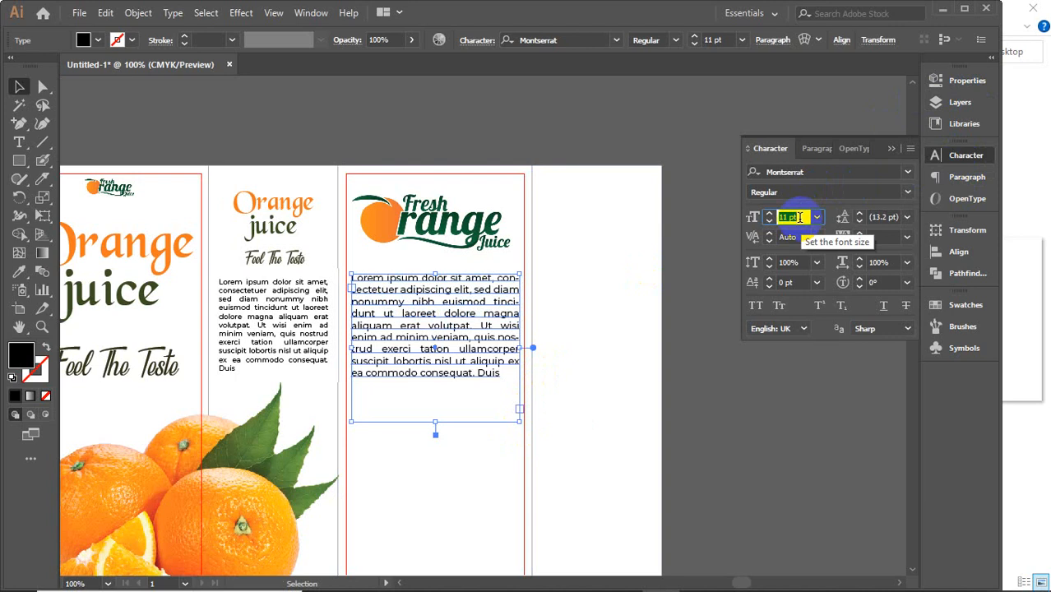
{"action": "scroll", "coordinate": [800, 218], "scroll_direction": "down", "scroll_amount": 1}
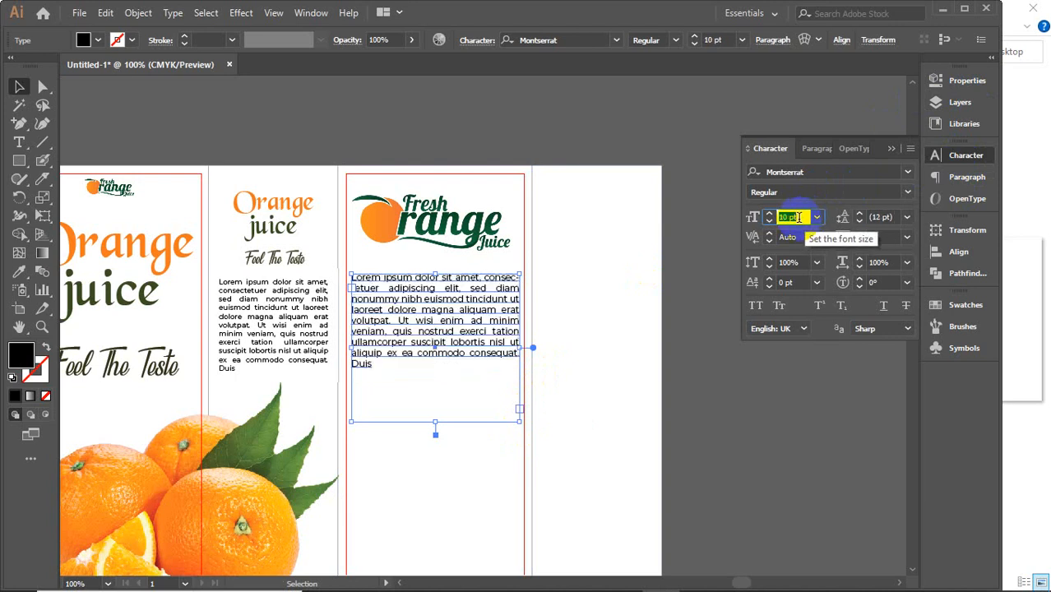
{"action": "left_click", "coordinate": [909, 193]}
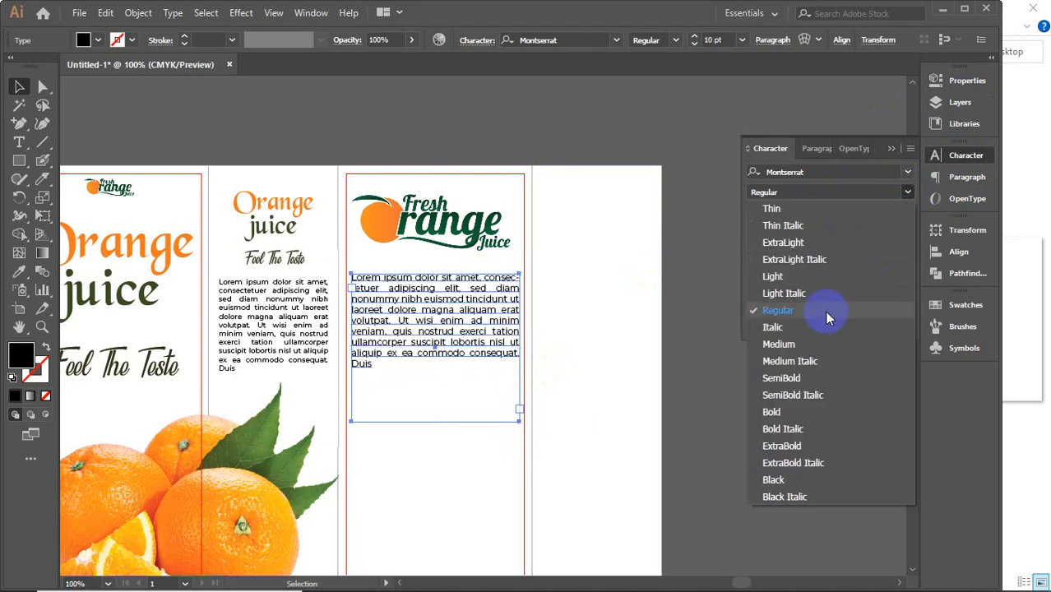
{"action": "left_click", "coordinate": [785, 379]}
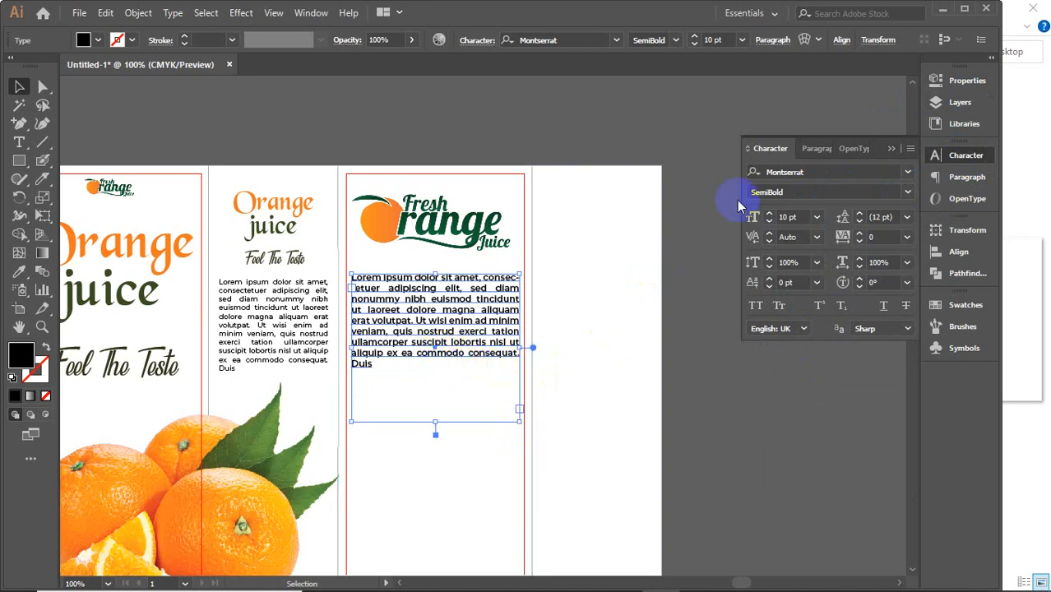
Justify the third panel's paragraph with its last line centered and shorten the text frame to just below the text
{"action": "left_click", "coordinate": [809, 148]}
{"action": "left_click", "coordinate": [854, 174]}
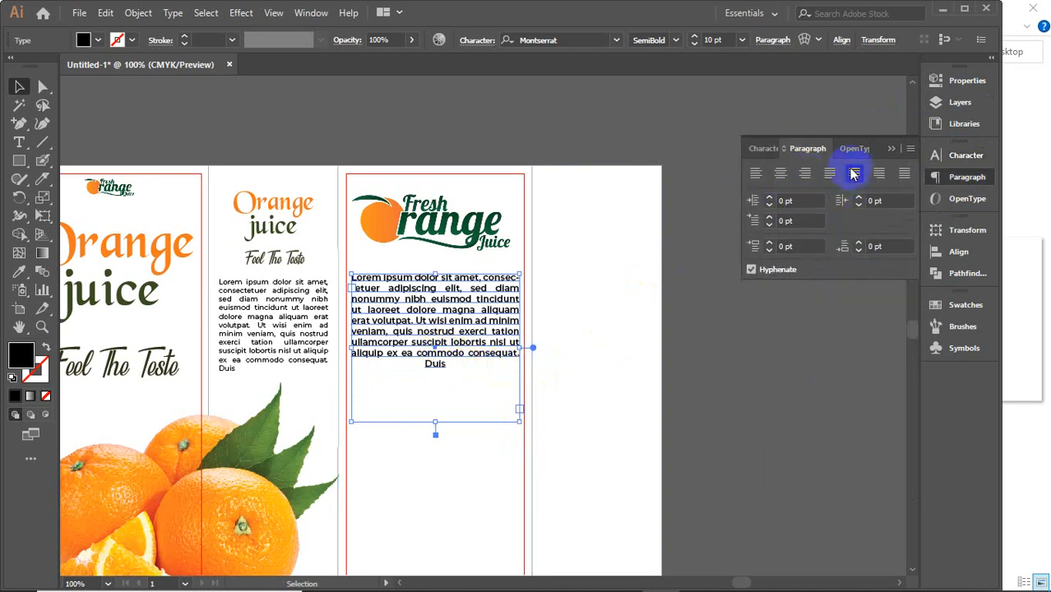
{"action": "left_click", "coordinate": [810, 149]}
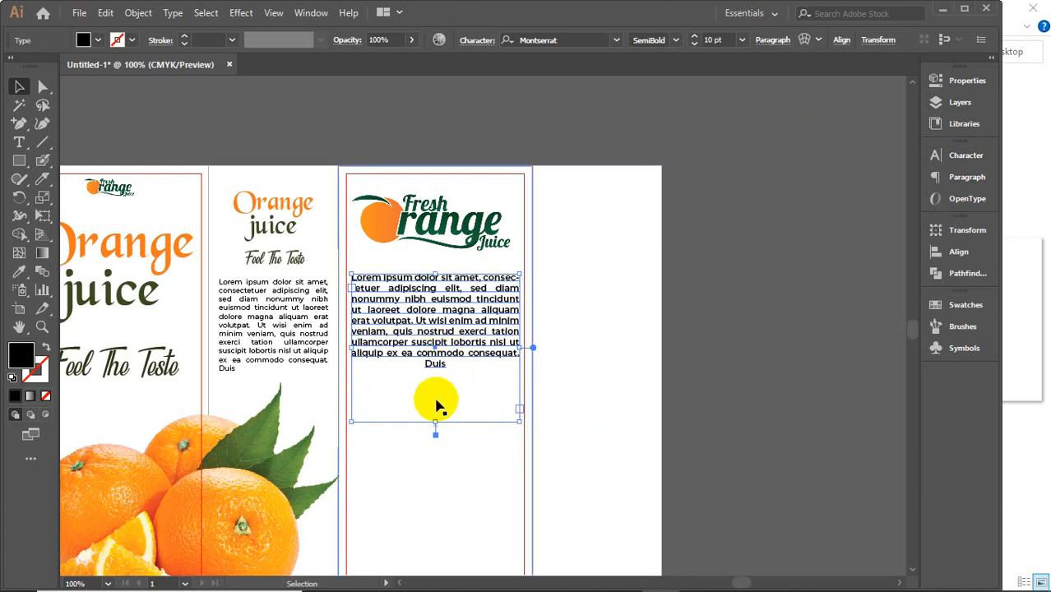
{"action": "left_click_drag", "start_coordinate": [436, 421], "coordinate": [435, 375]}
Replace the paragraph's closing words "consequat. Duis" with a full stop and tighten the text frame to the remaining lines
{"action": "left_click", "coordinate": [19, 144]}
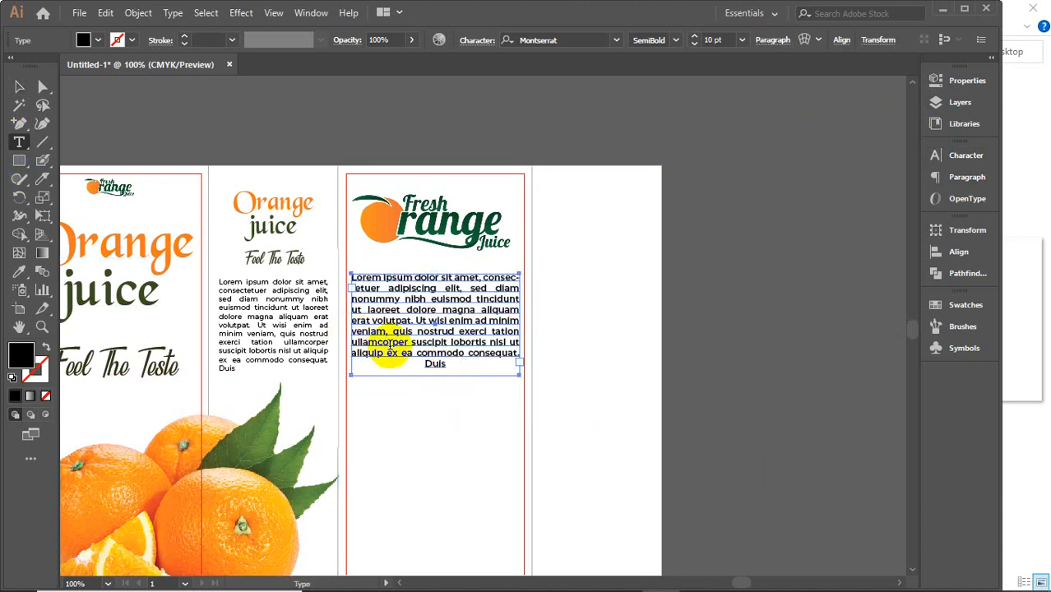
{"action": "left_click_drag", "start_coordinate": [468, 353], "coordinate": [487, 374]}
{"action": "key", "text": "BackSpace"}
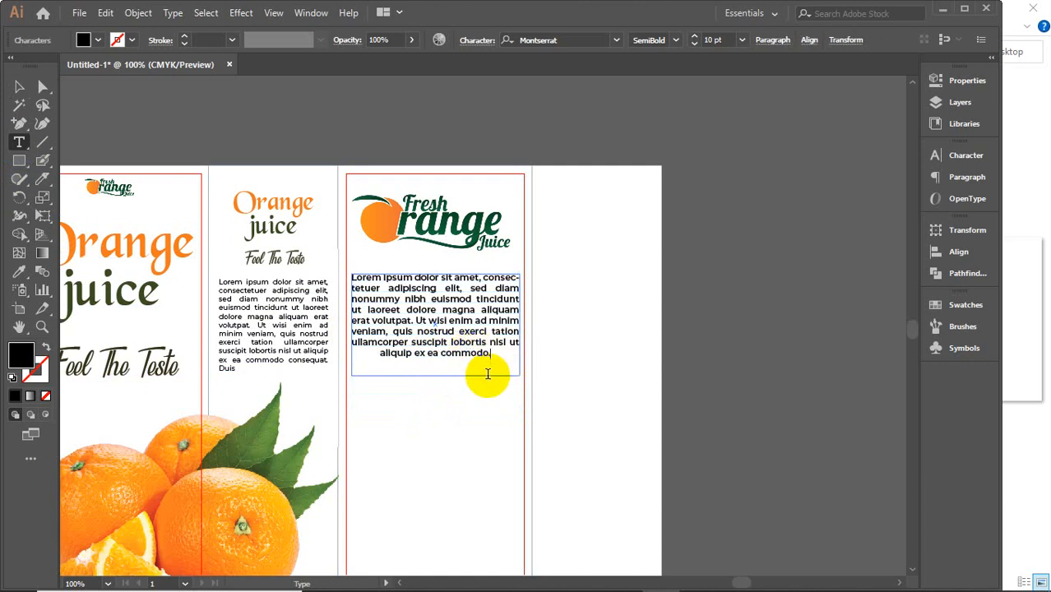
{"action": "type", "text": "."}
{"action": "left_click", "coordinate": [19, 87]}
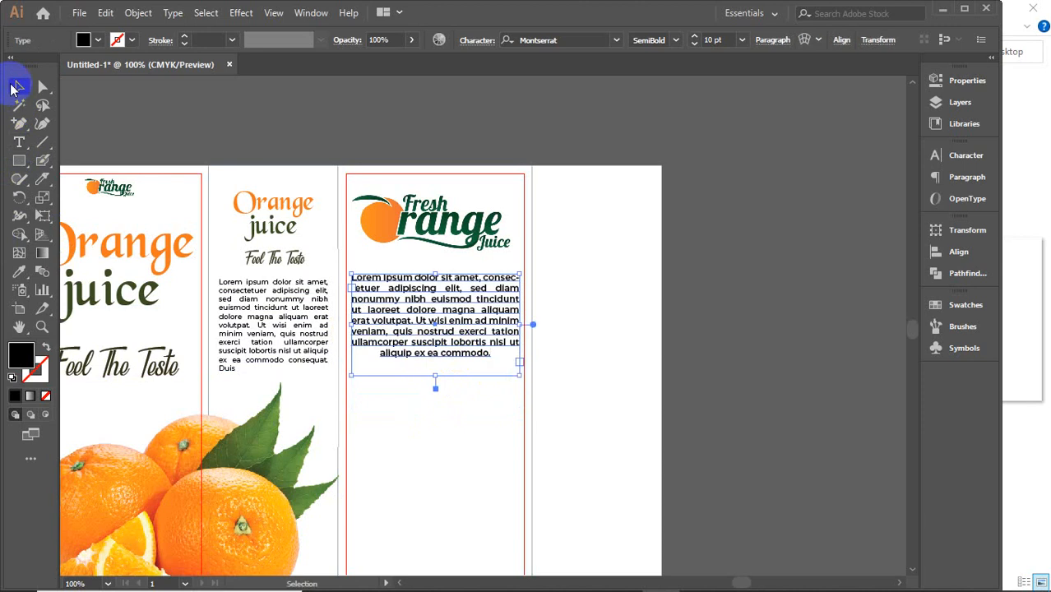
{"action": "left_click_drag", "start_coordinate": [435, 377], "coordinate": [432, 357]}
{"action": "left_click", "coordinate": [783, 278]}
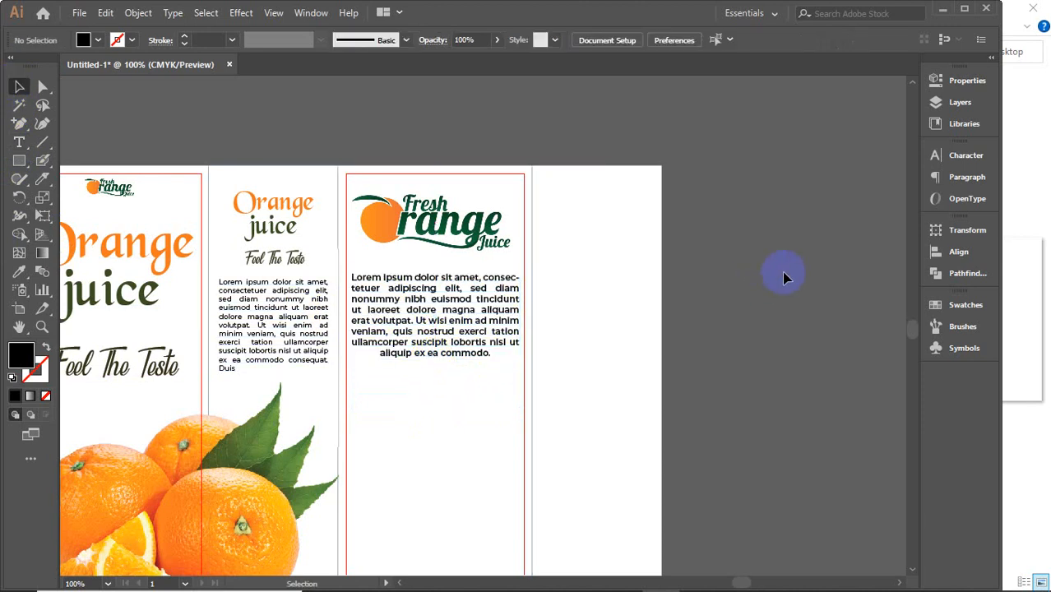
Move the third panel's paragraph straight down to the lower end of the red margin frame
{"action": "key", "text": "ctrl+minus"}
{"action": "left_click", "coordinate": [511, 309]}
{"action": "left_click_drag", "start_coordinate": [511, 309], "coordinate": [512, 516]}
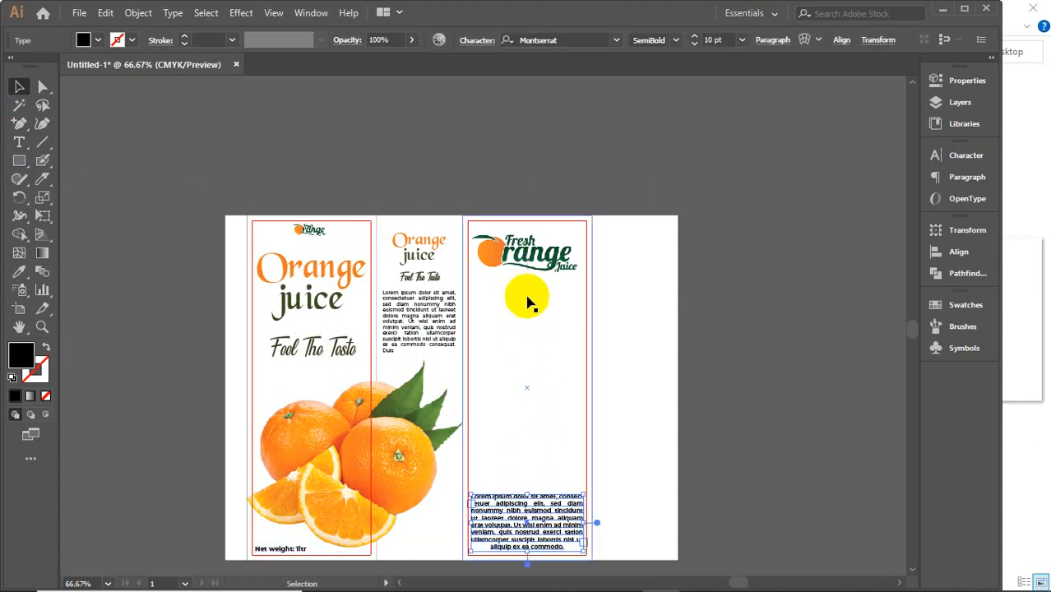
Copy the oranges image between the third panel's logo and paragraph, scale it down slightly, and let it extend onto the fourth panel
{"action": "left_click", "coordinate": [393, 460]}
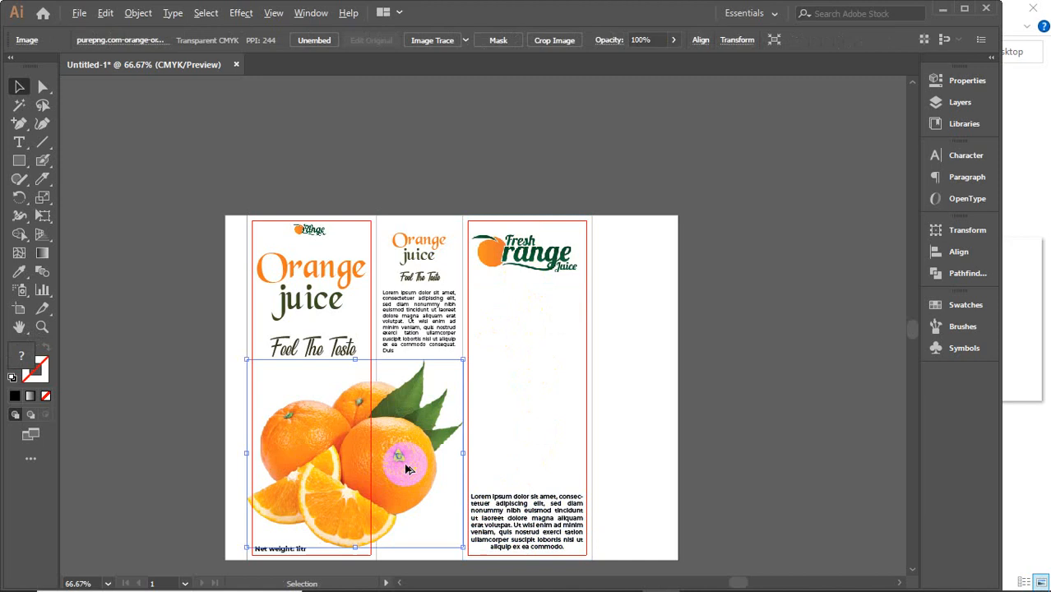
{"action": "left_click_drag", "start_coordinate": [401, 460], "coordinate": [615, 387]}
{"action": "left_click_drag", "start_coordinate": [679, 281], "coordinate": [667, 290]}
{"action": "left_click_drag", "start_coordinate": [624, 350], "coordinate": [635, 344]}
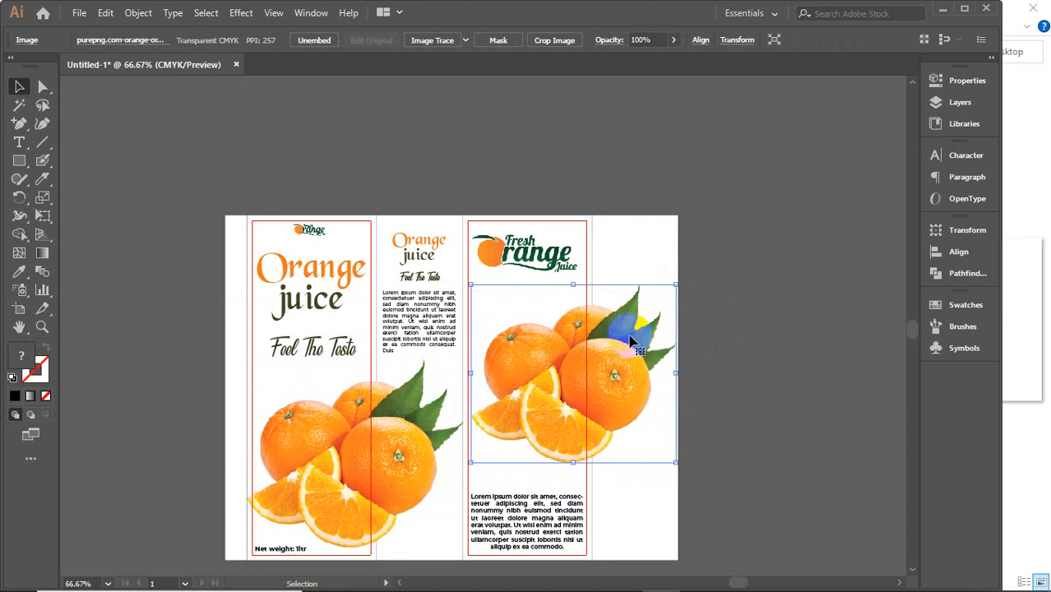
{"action": "key", "text": "Left"}
{"action": "key", "text": "Left"}
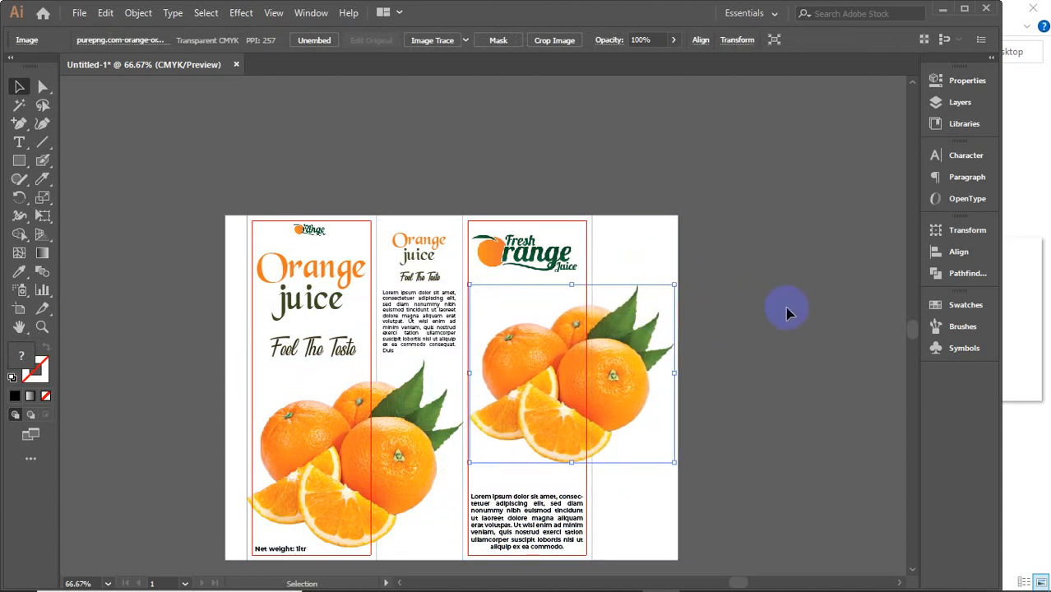
{"action": "key", "text": "Left"}
{"action": "key", "text": "Left"}
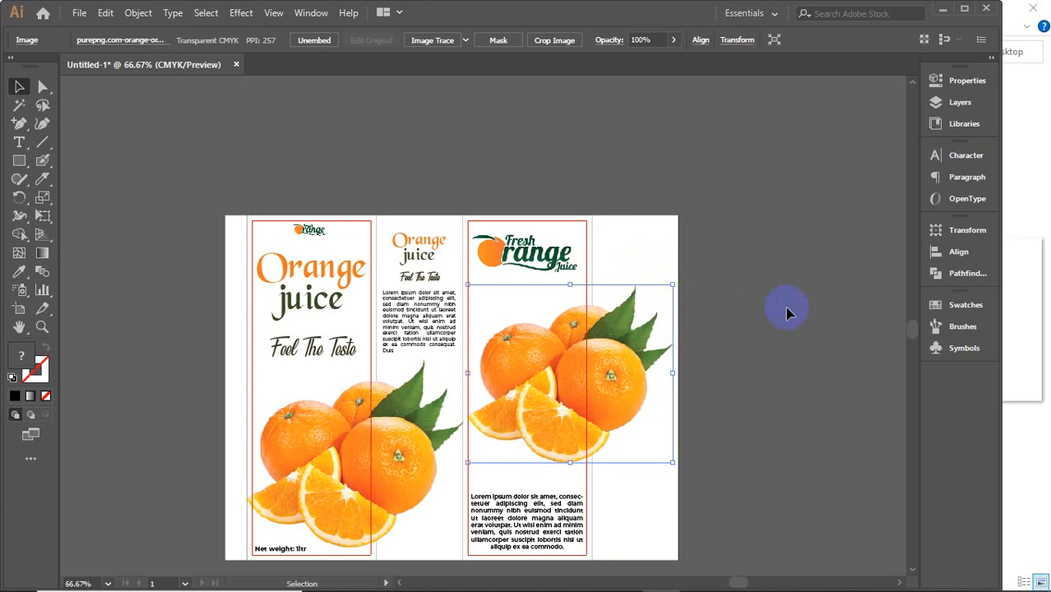
{"action": "left_click", "coordinate": [785, 307]}
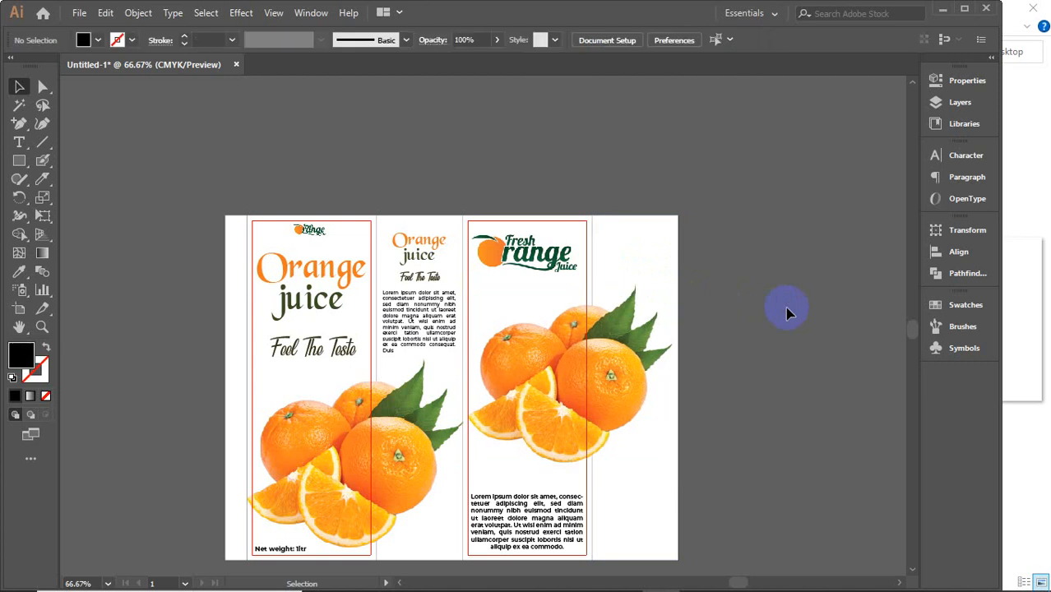
Move the third panel's logo slightly down and its paragraph slightly up, and trim the text frame's empty space below the text
{"action": "left_click", "coordinate": [528, 262]}
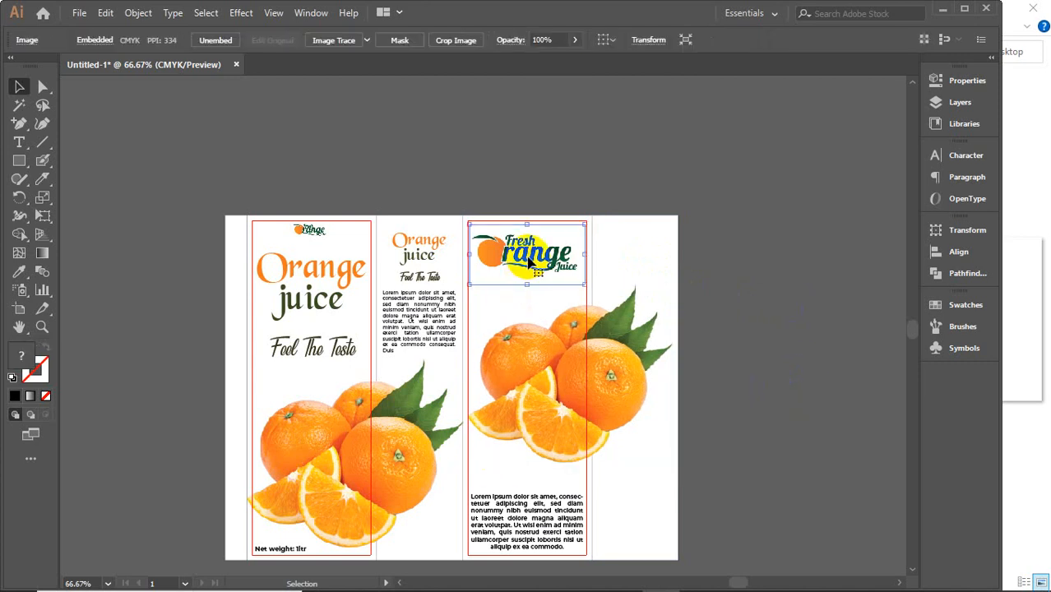
{"action": "left_click_drag", "start_coordinate": [528, 262], "coordinate": [529, 268]}
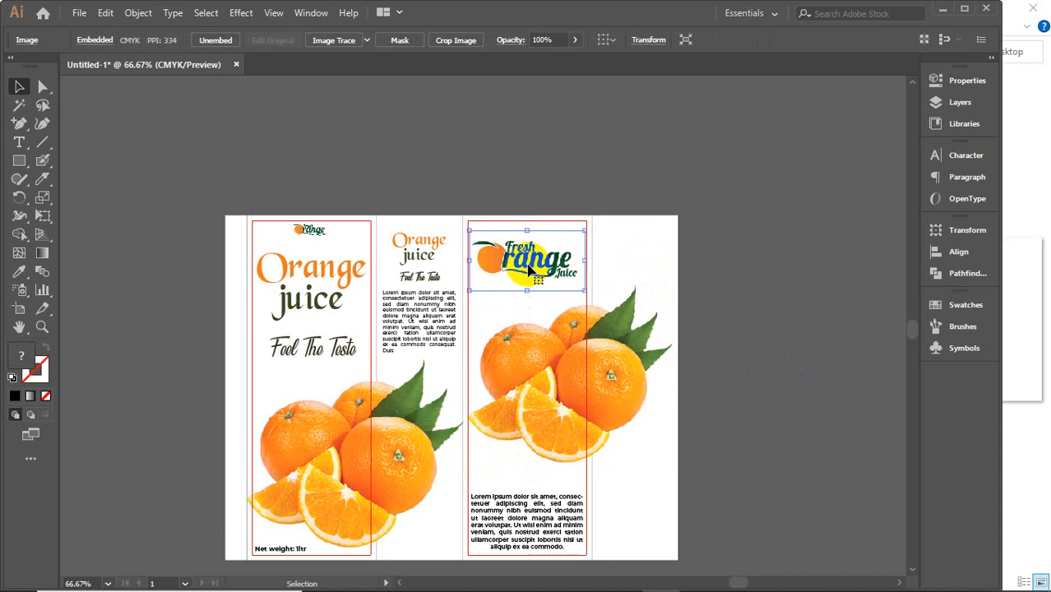
{"action": "left_click", "coordinate": [535, 503]}
{"action": "left_click_drag", "start_coordinate": [535, 504], "coordinate": [525, 481]}
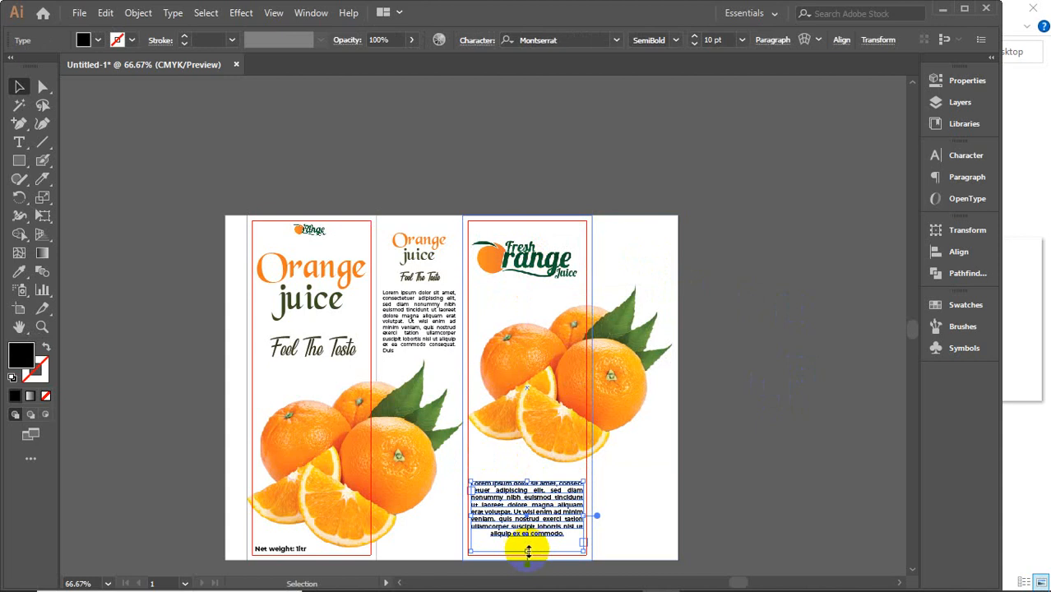
{"action": "left_click_drag", "start_coordinate": [528, 549], "coordinate": [529, 541]}
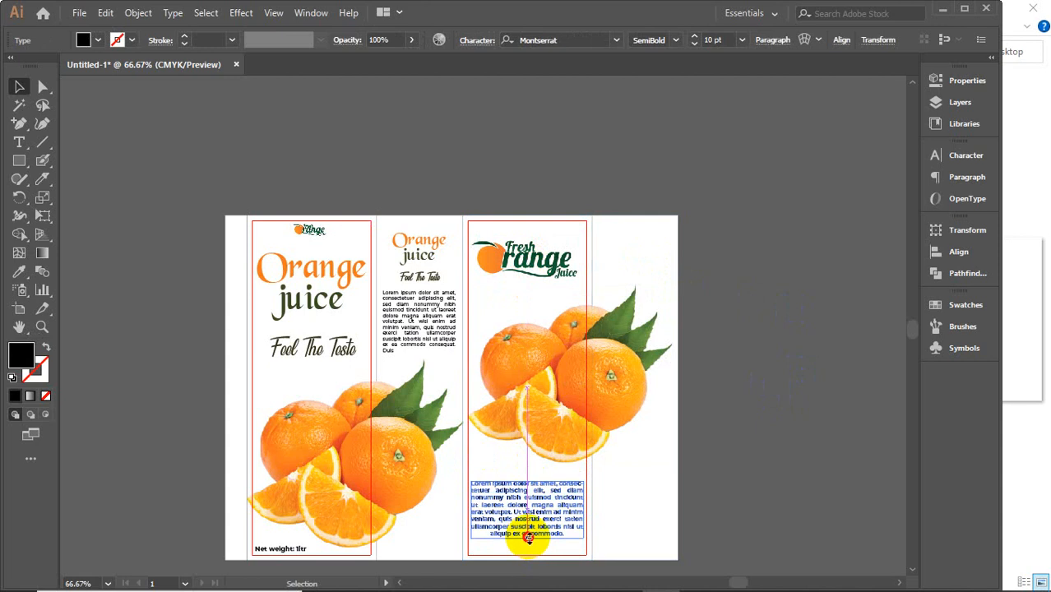
Copy the "Net weight: 1ltr" text below the third panel's paragraph and bring the copy to the front
{"action": "left_click", "coordinate": [281, 546]}
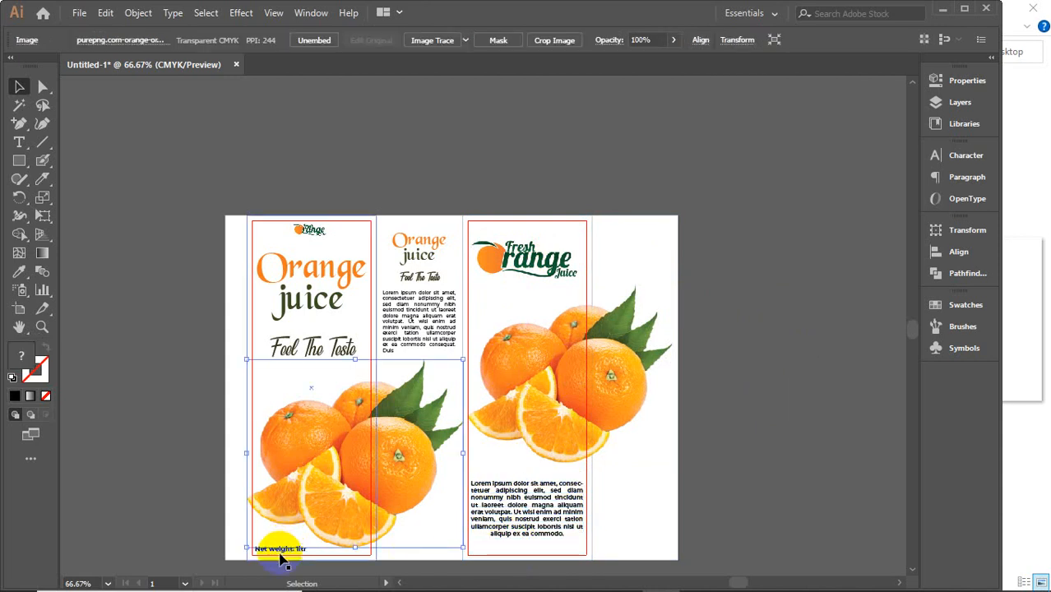
{"action": "left_click", "coordinate": [282, 556]}
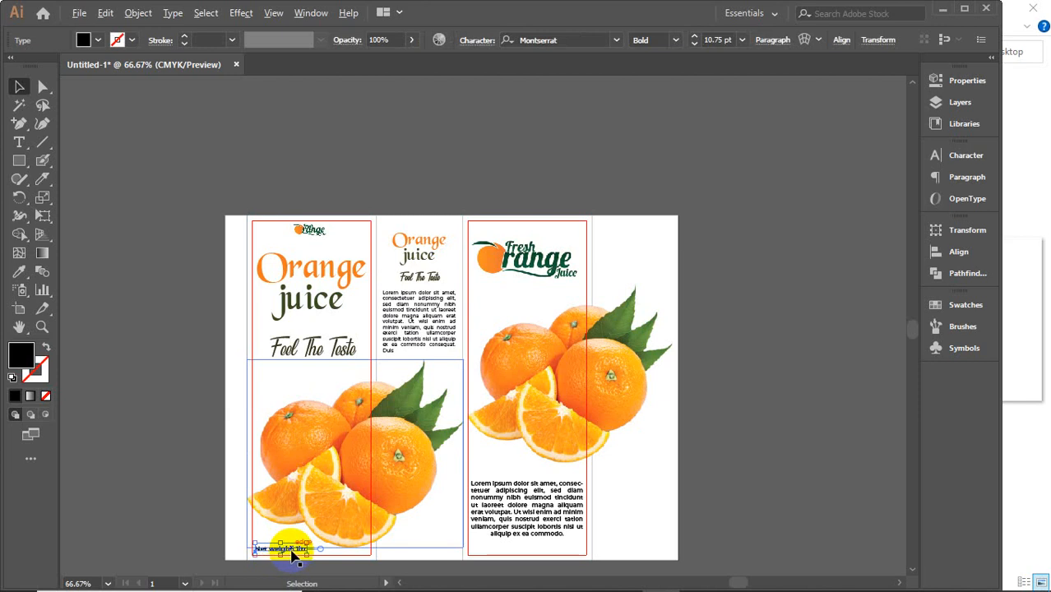
{"action": "left_click", "coordinate": [292, 553]}
{"action": "scroll", "coordinate": [293, 552], "scroll_direction": "up", "scroll_amount": 2}
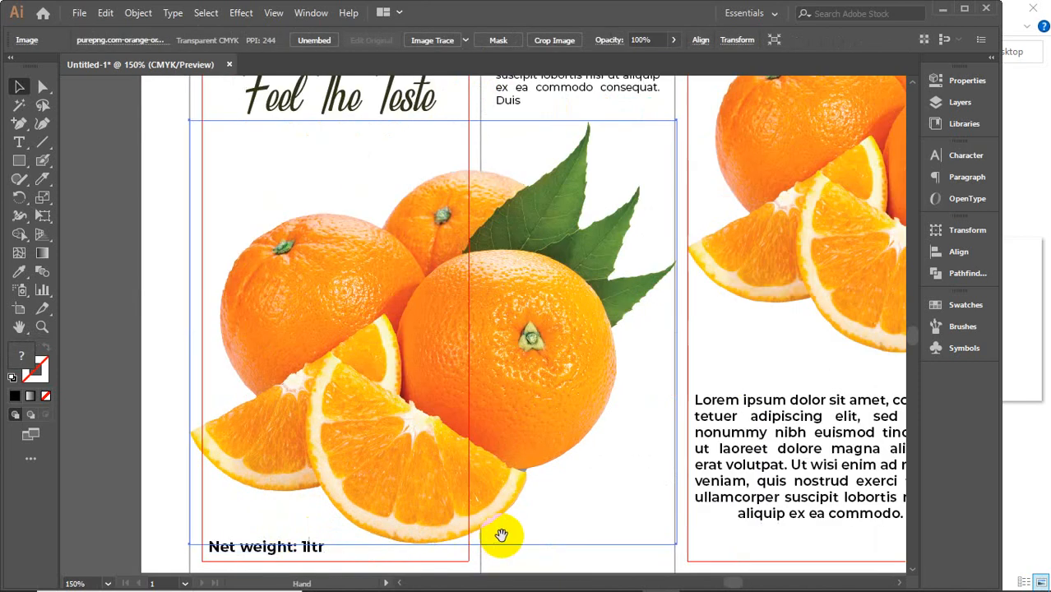
{"action": "left_click_drag", "start_coordinate": [500, 535], "coordinate": [402, 377]}
{"action": "left_click", "coordinate": [170, 396]}
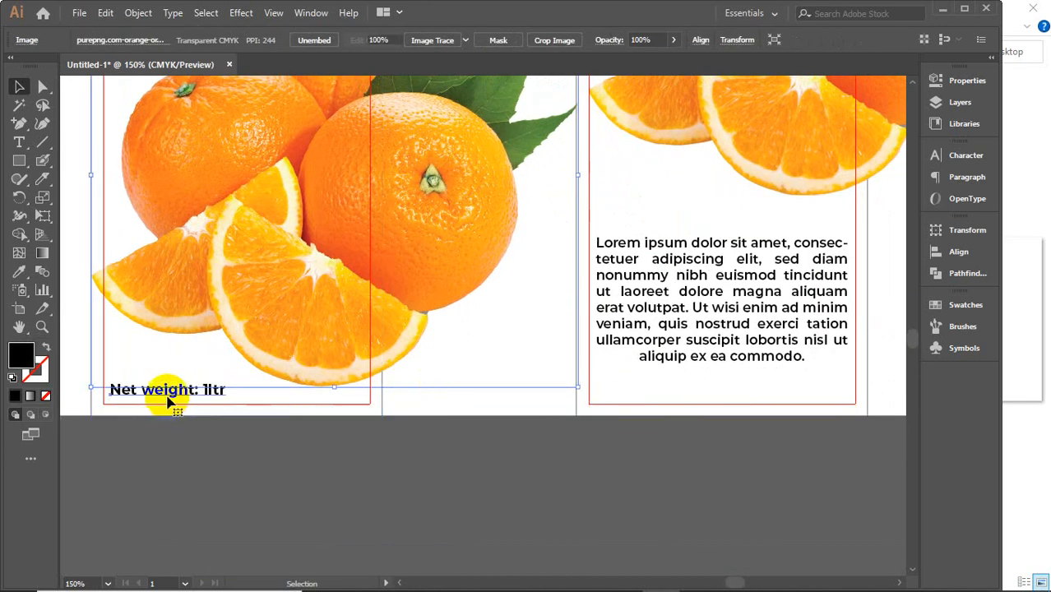
{"action": "left_click_drag", "start_coordinate": [175, 399], "coordinate": [733, 399]}
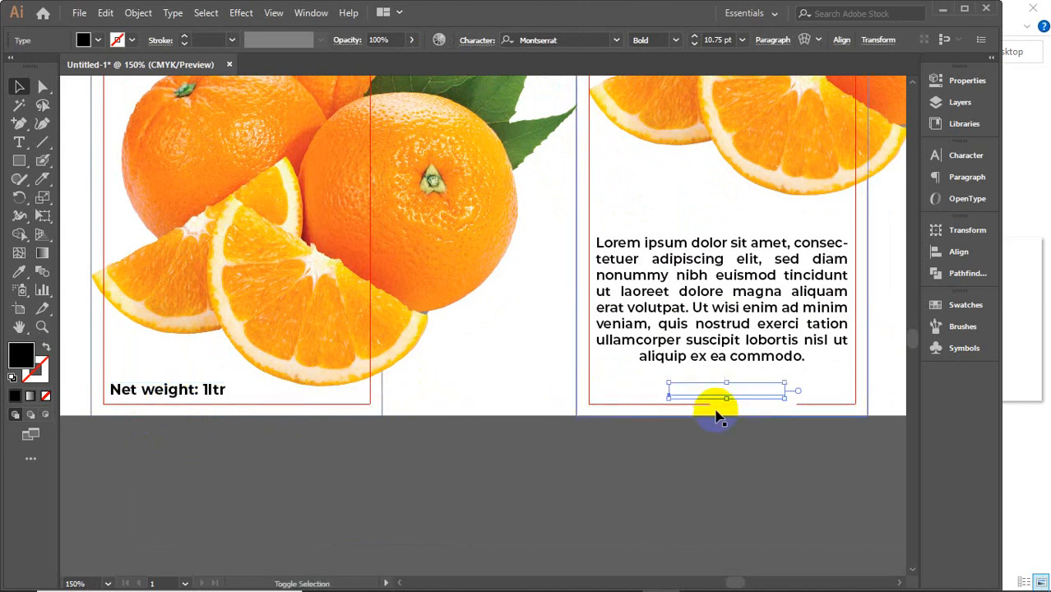
{"action": "right_click", "coordinate": [709, 398]}
{"action": "mouse_move", "coordinate": [751, 311]}
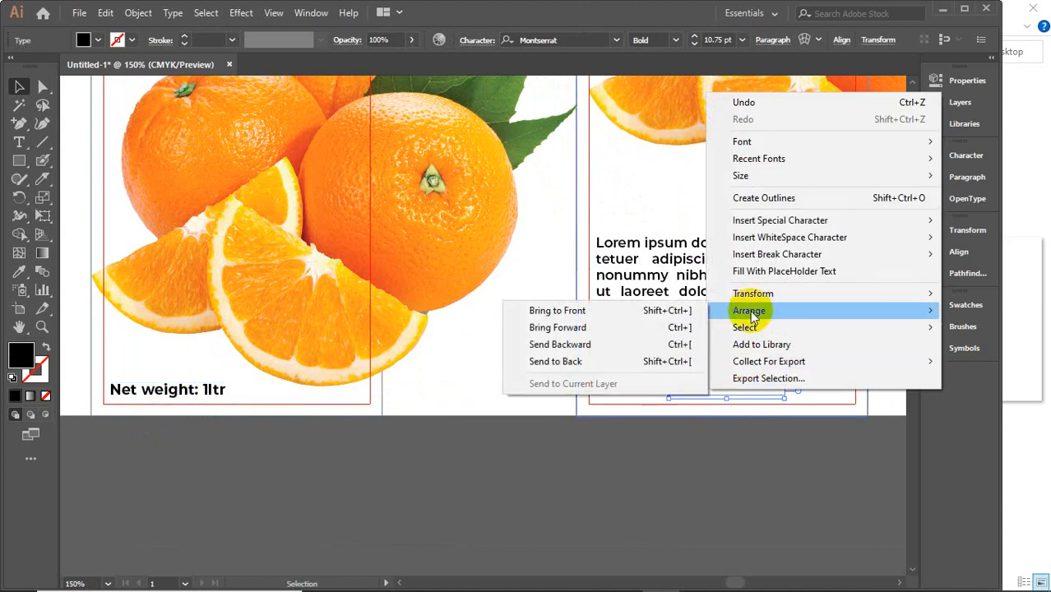
{"action": "left_click", "coordinate": [592, 310]}
Center the copied "Net weight: 1ltr" text horizontally on the third panel, using the panel rectangle as the key object
{"action": "left_click", "coordinate": [650, 434]}
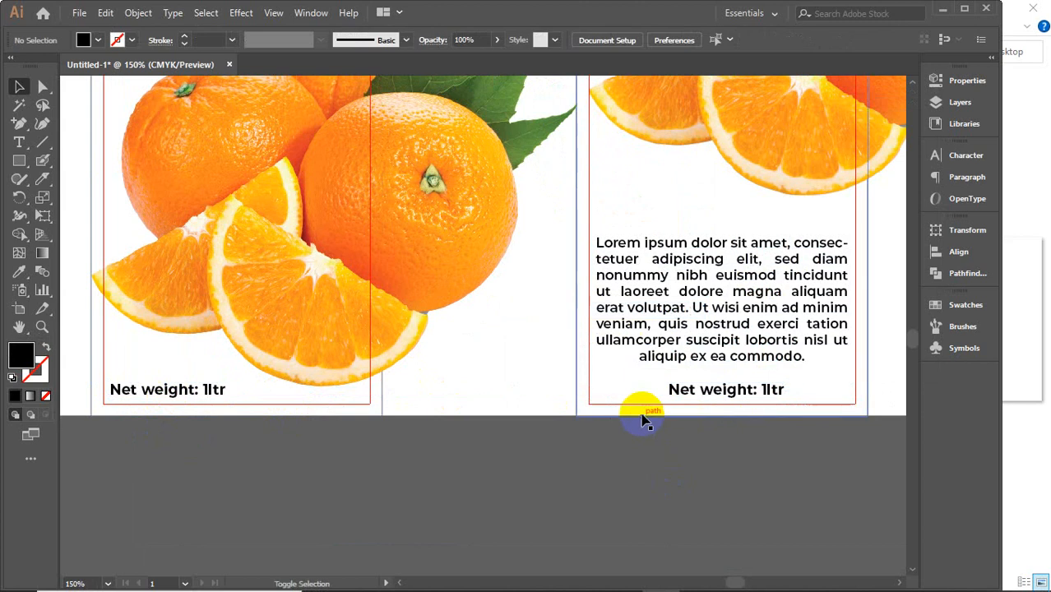
{"action": "left_click", "coordinate": [639, 413]}
{"action": "left_click", "coordinate": [674, 394], "text": "shift"}
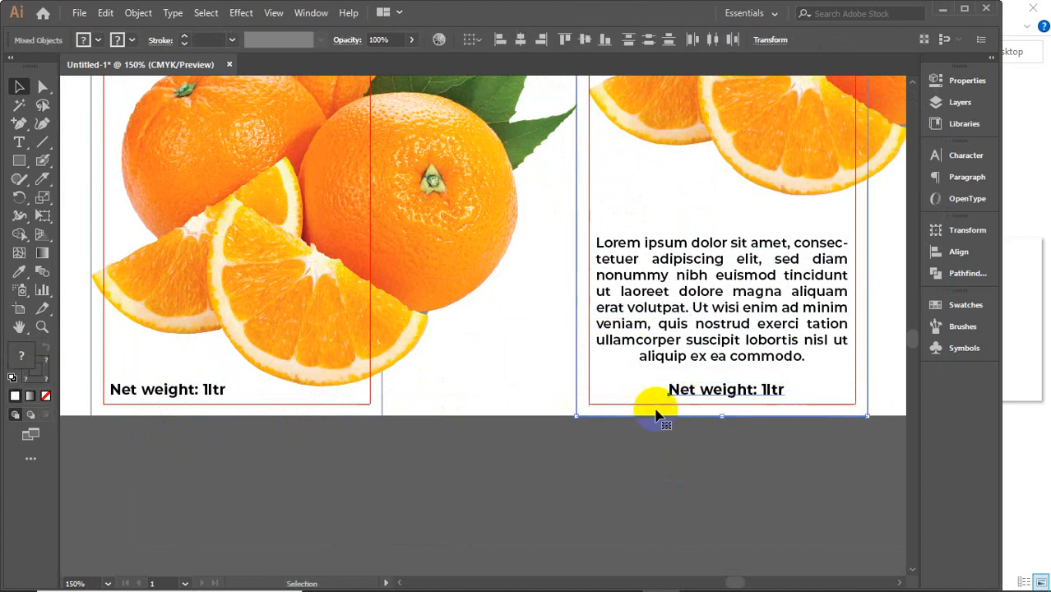
{"action": "left_click", "coordinate": [657, 415]}
{"action": "left_click", "coordinate": [521, 41]}
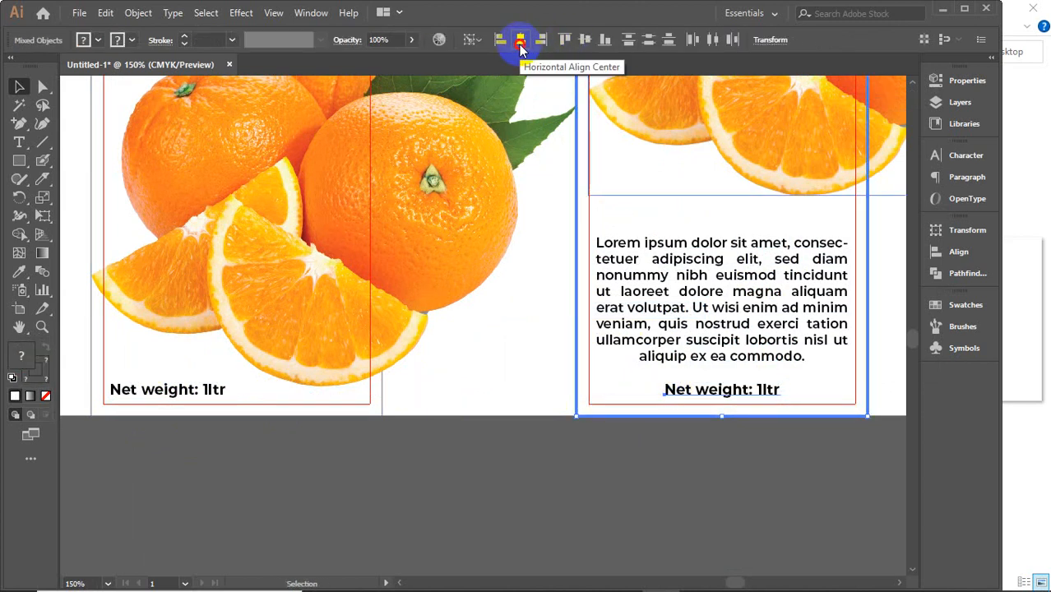
{"action": "scroll", "coordinate": [743, 433], "scroll_direction": "down", "scroll_amount": 3}
{"action": "left_click_drag", "start_coordinate": [742, 475], "coordinate": [559, 476]}
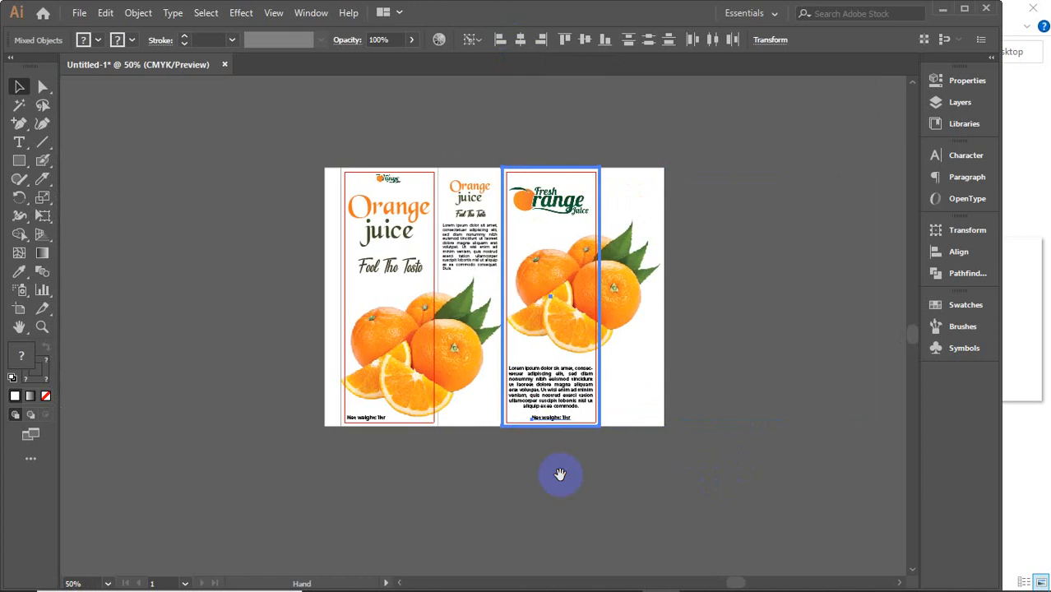
Copy the second panel's "Orange juice" title and "Feel The Taste" tagline to the bottom of the fourth panel and enlarge the copies slightly
{"action": "left_click", "coordinate": [560, 477]}
{"action": "left_click", "coordinate": [472, 192]}
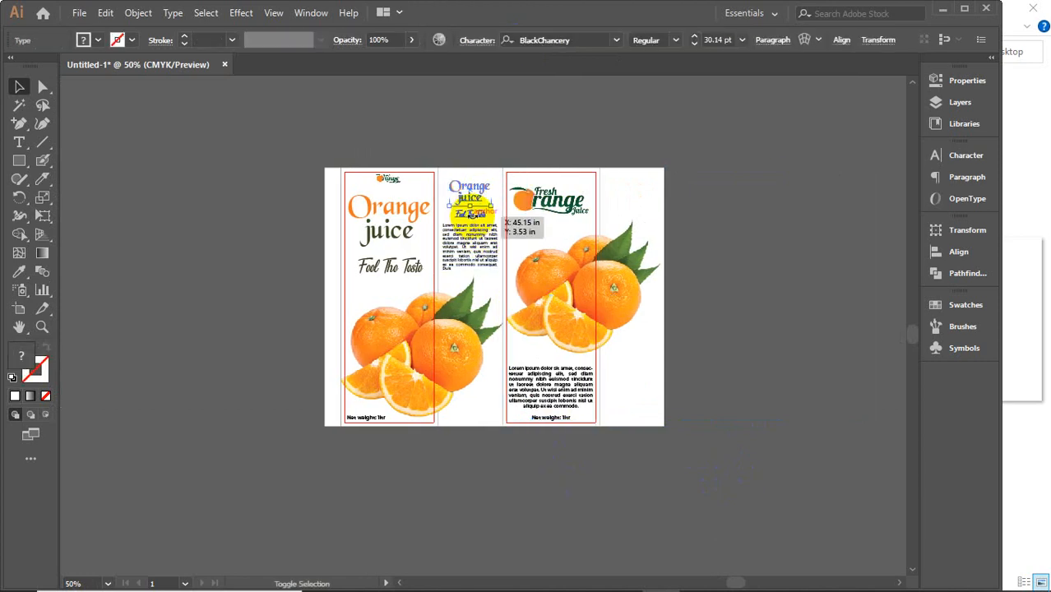
{"action": "left_click", "coordinate": [481, 218], "text": "shift"}
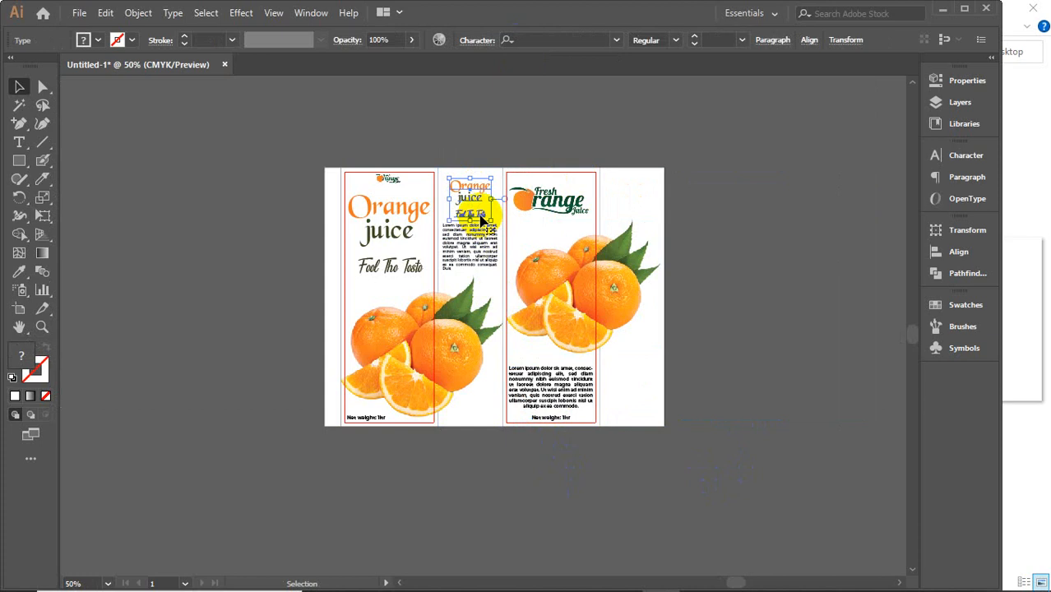
{"action": "left_click_drag", "start_coordinate": [480, 218], "coordinate": [640, 404]}
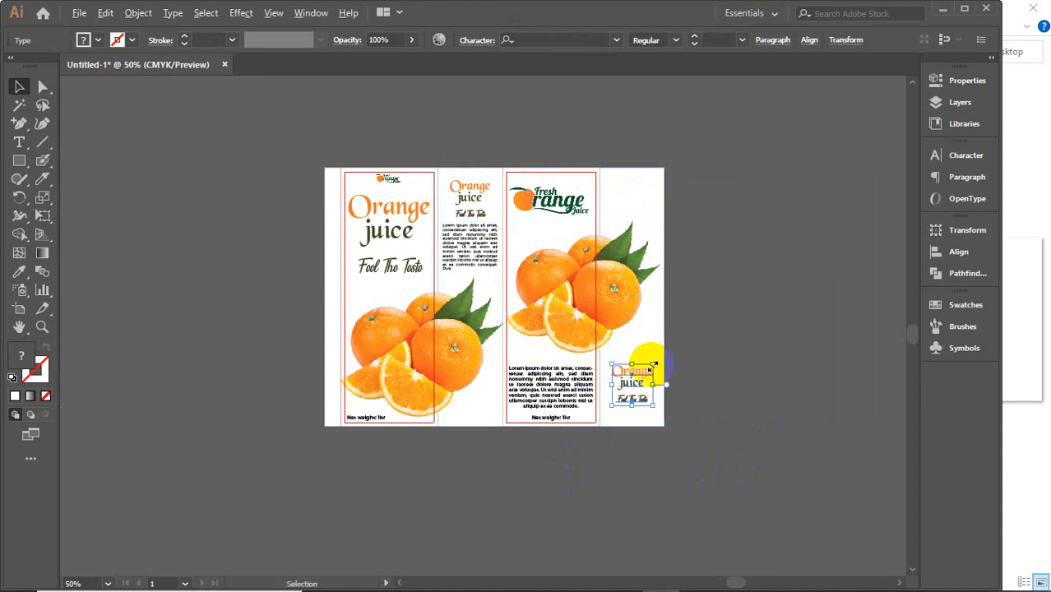
{"action": "left_click_drag", "start_coordinate": [654, 363], "coordinate": [660, 356]}
{"action": "left_click", "coordinate": [696, 356]}
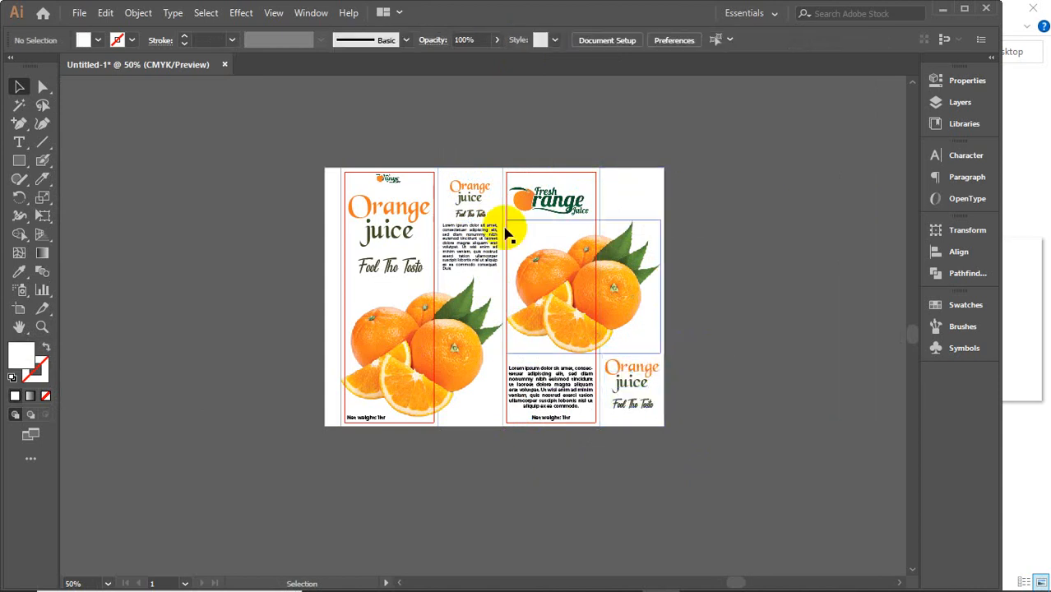
Copy the "Feel The Taste" tagline below the third panel's logo and center it horizontally on the logo
{"action": "left_click", "coordinate": [476, 216]}
{"action": "left_click_drag", "start_coordinate": [476, 216], "coordinate": [576, 244]}
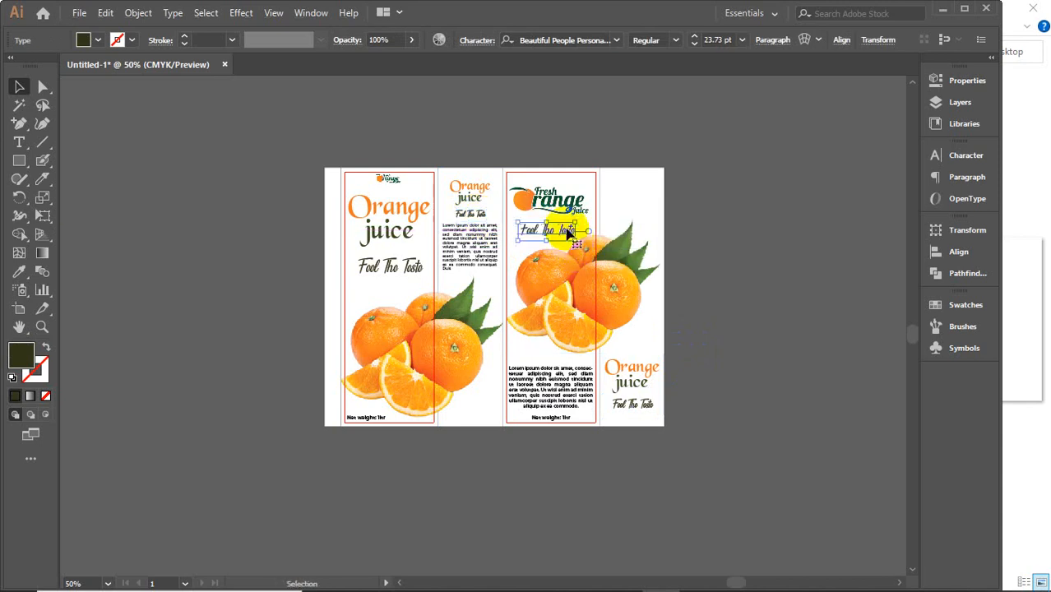
{"action": "left_click", "coordinate": [558, 200], "text": "shift"}
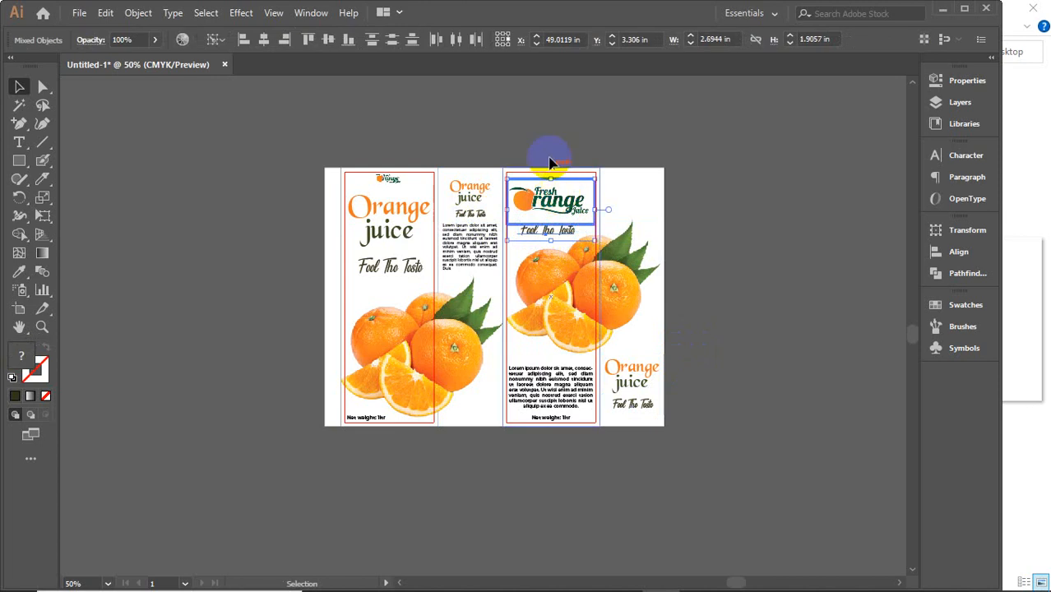
{"action": "left_click", "coordinate": [264, 43]}
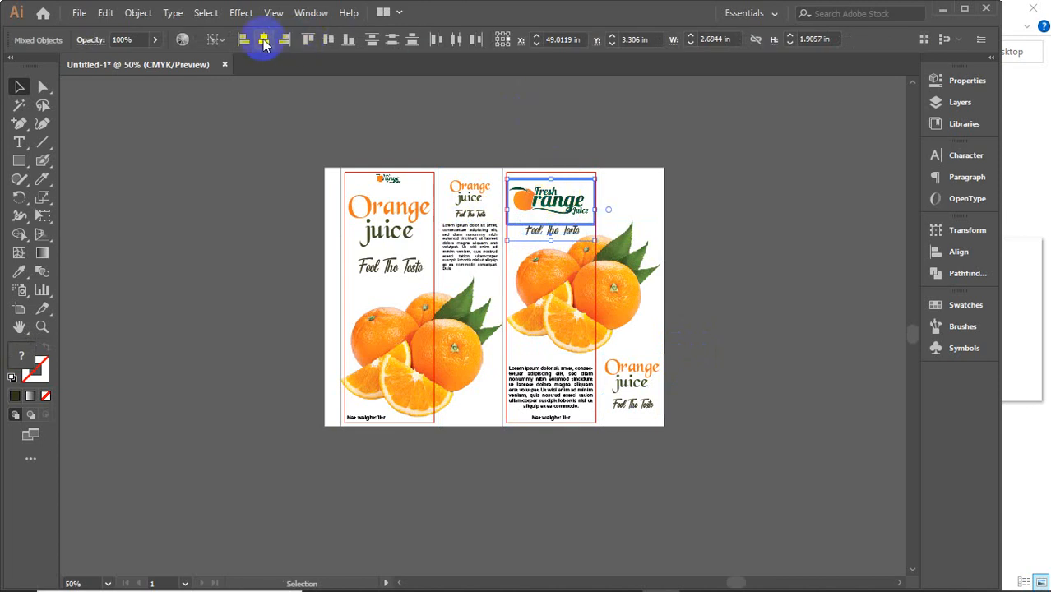
{"action": "left_click", "coordinate": [758, 202]}
Copy the second panel's description paragraph to the top of the fourth panel, above the orange leaves
{"action": "left_click", "coordinate": [402, 214]}
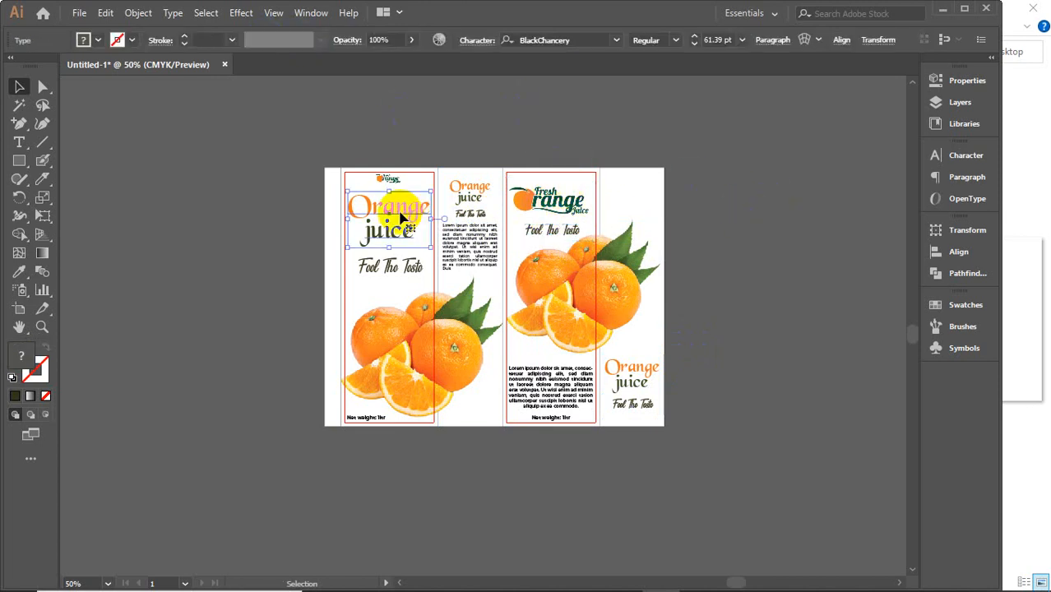
{"action": "left_click", "coordinate": [476, 252]}
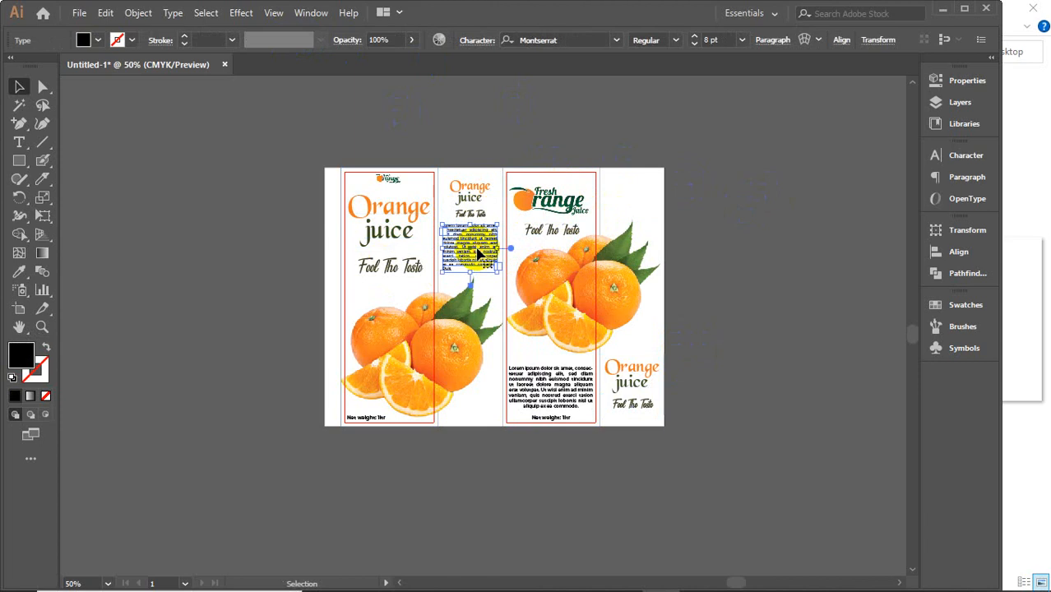
{"action": "left_click_drag", "start_coordinate": [477, 252], "coordinate": [644, 206]}
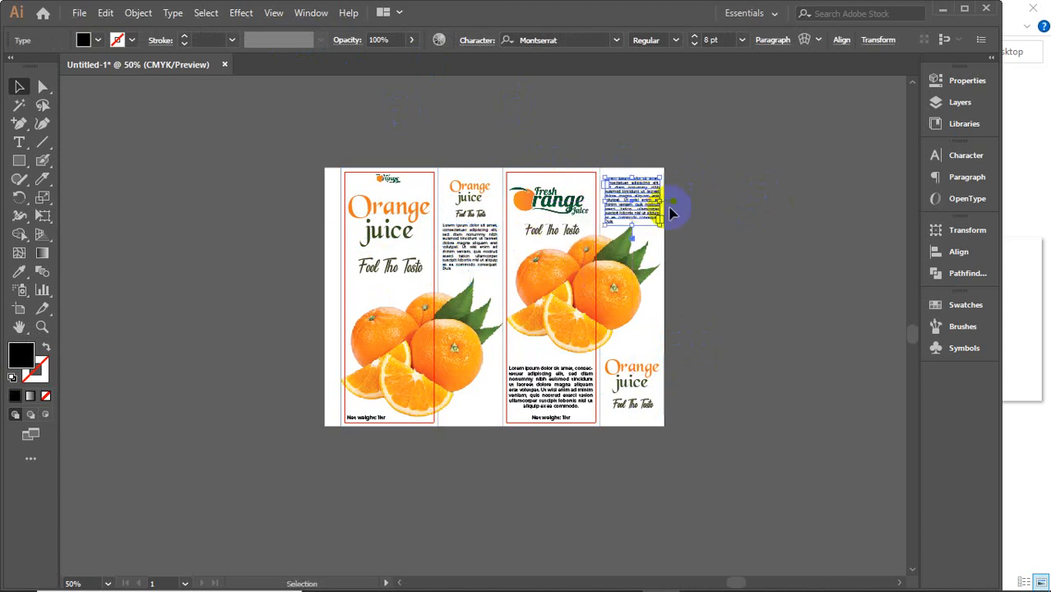
{"action": "left_click", "coordinate": [737, 228]}
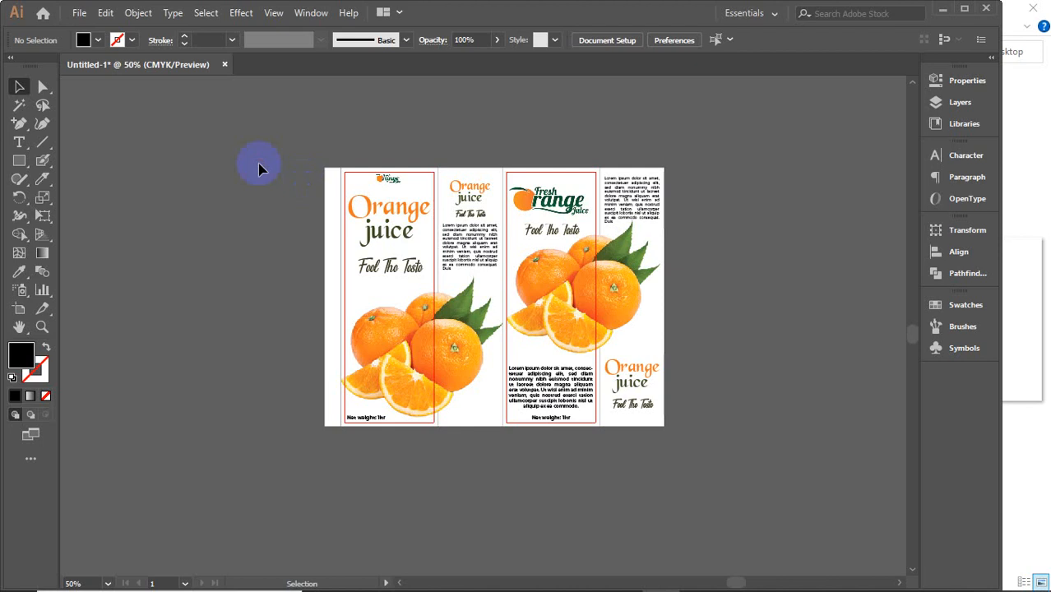
{"action": "scroll", "coordinate": [260, 168], "scroll_direction": "down", "scroll_amount": 2}
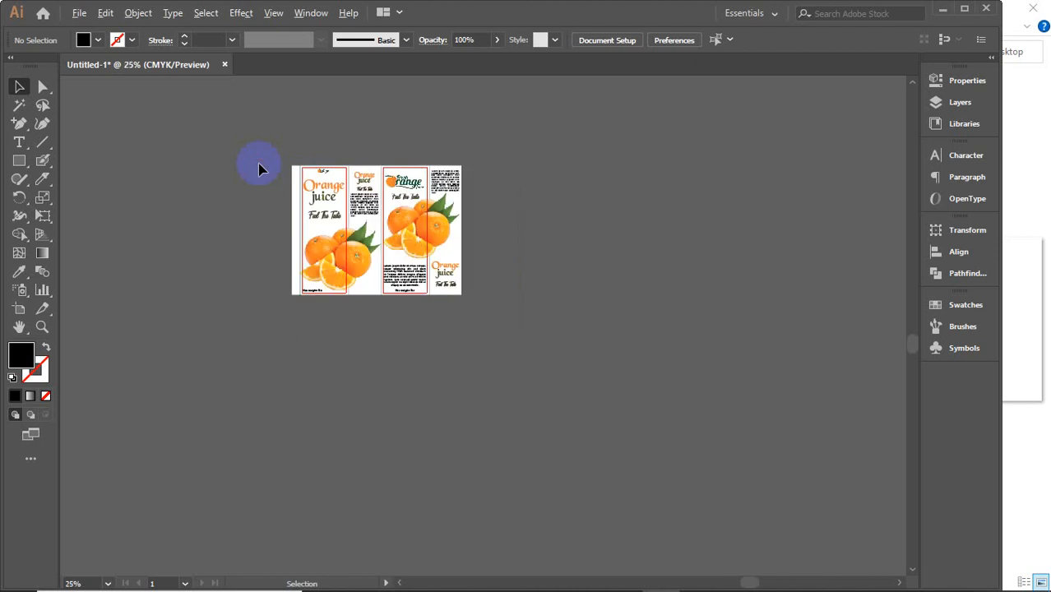
{"action": "left_click_drag", "start_coordinate": [239, 195], "coordinate": [364, 369]}
{"action": "left_click_drag", "start_coordinate": [204, 370], "coordinate": [249, 262]}
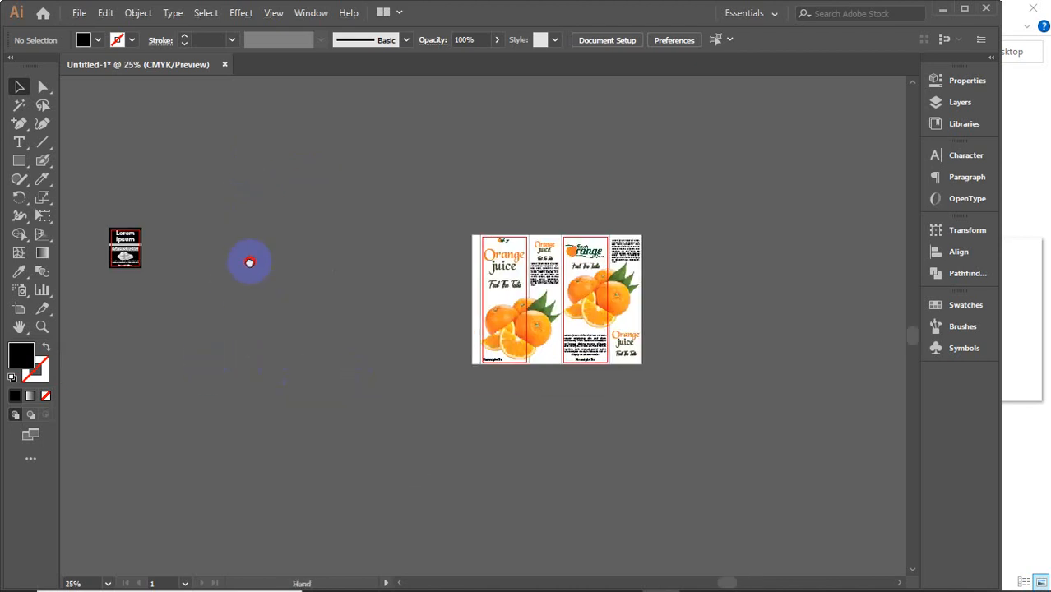
Switch to File Explorer and look through the Product Packaging Mockup folder under GD elements > mockup on the H: drive
{"action": "left_click", "coordinate": [1026, 123]}
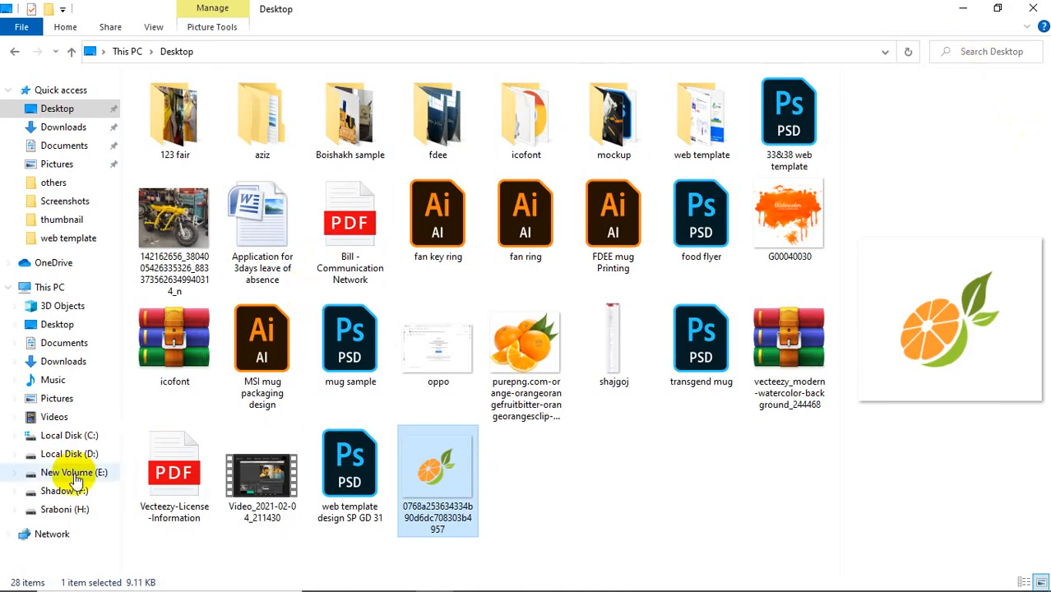
{"action": "left_click", "coordinate": [64, 509]}
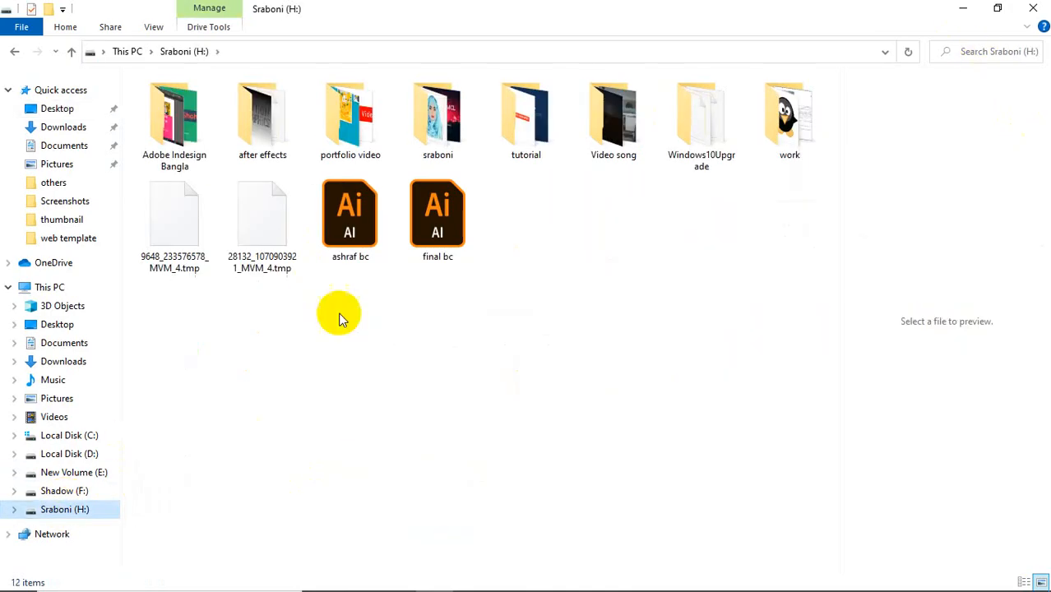
{"action": "double_click", "coordinate": [440, 119]}
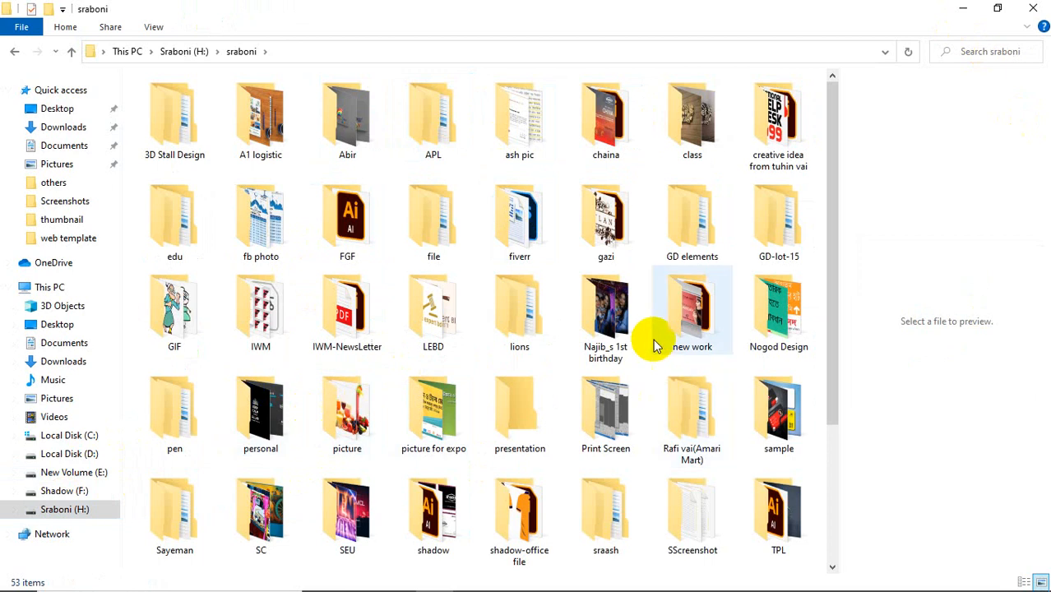
{"action": "left_click", "coordinate": [678, 217]}
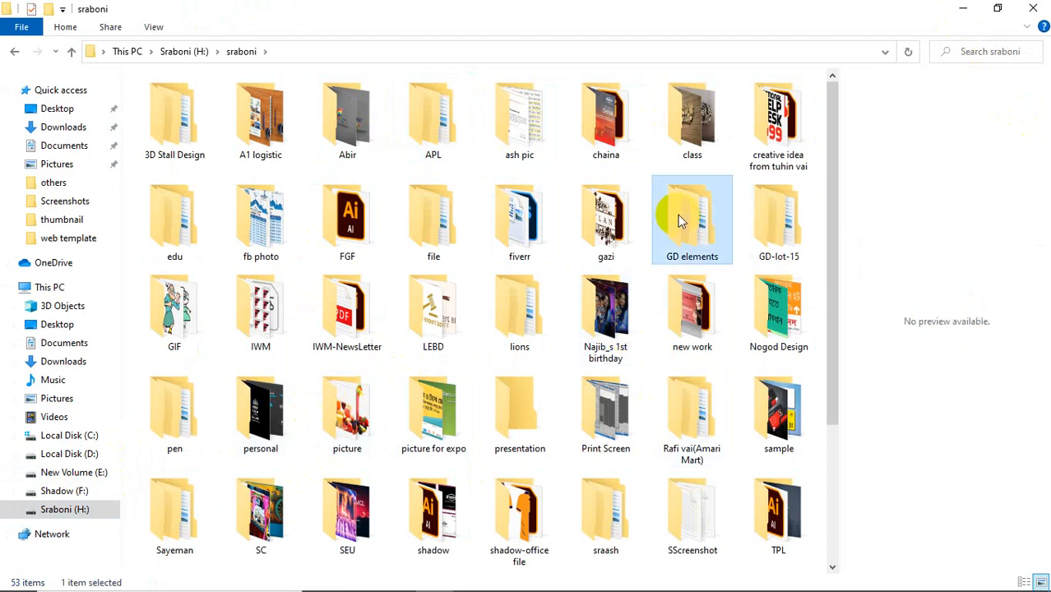
{"action": "double_click", "coordinate": [678, 214]}
{"action": "double_click", "coordinate": [184, 166]}
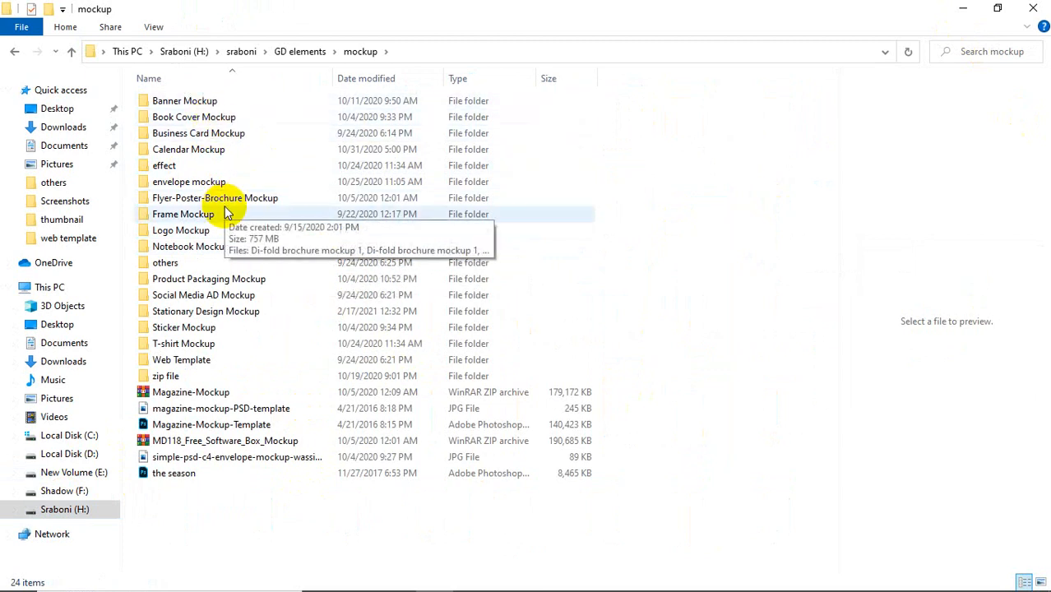
{"action": "double_click", "coordinate": [197, 279]}
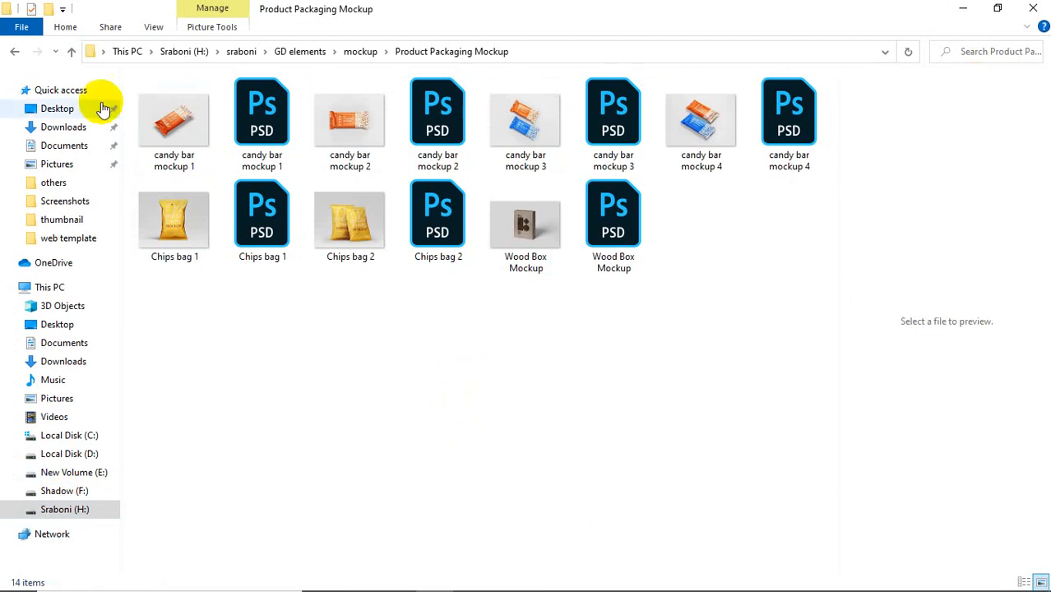
Look through the Sticker Mockup and Frame Mockup folders for a suitable mockup, returning to the mockup folder after each
{"action": "left_click", "coordinate": [14, 52]}
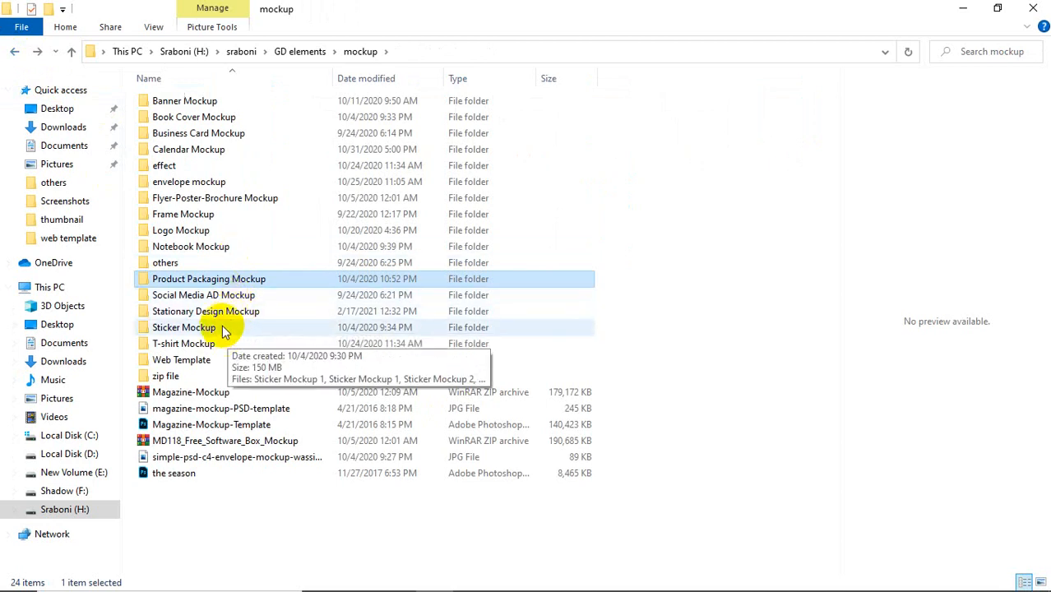
{"action": "double_click", "coordinate": [208, 328]}
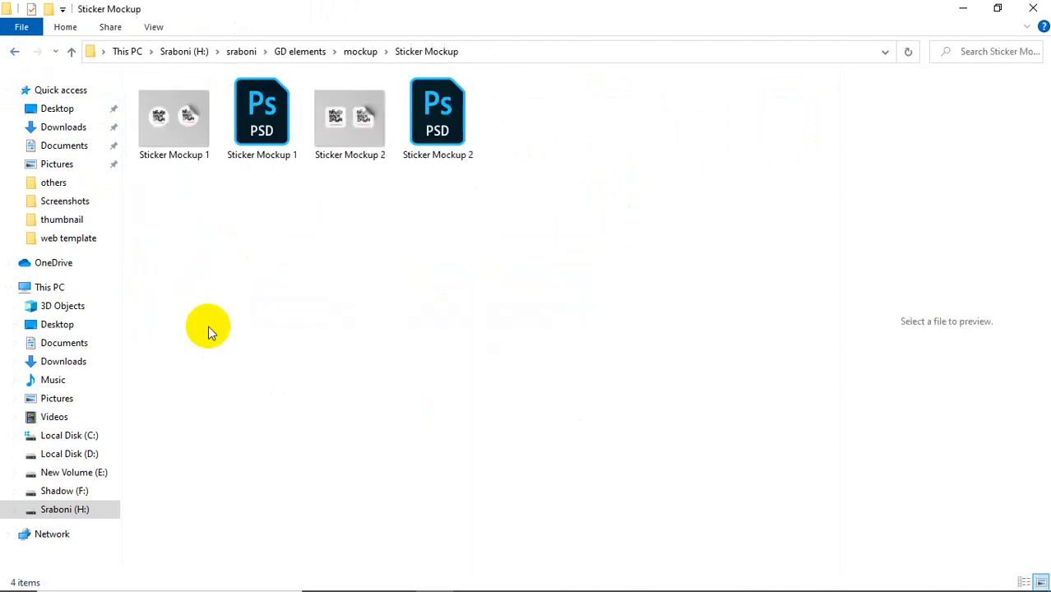
{"action": "left_click", "coordinate": [14, 52]}
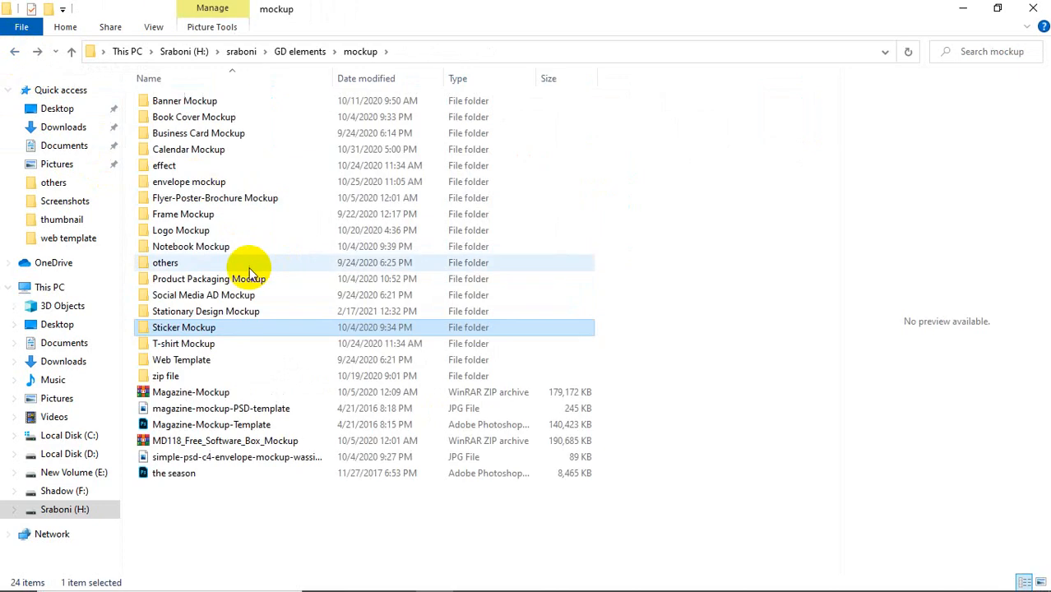
{"action": "left_click", "coordinate": [204, 214]}
{"action": "double_click", "coordinate": [204, 214]}
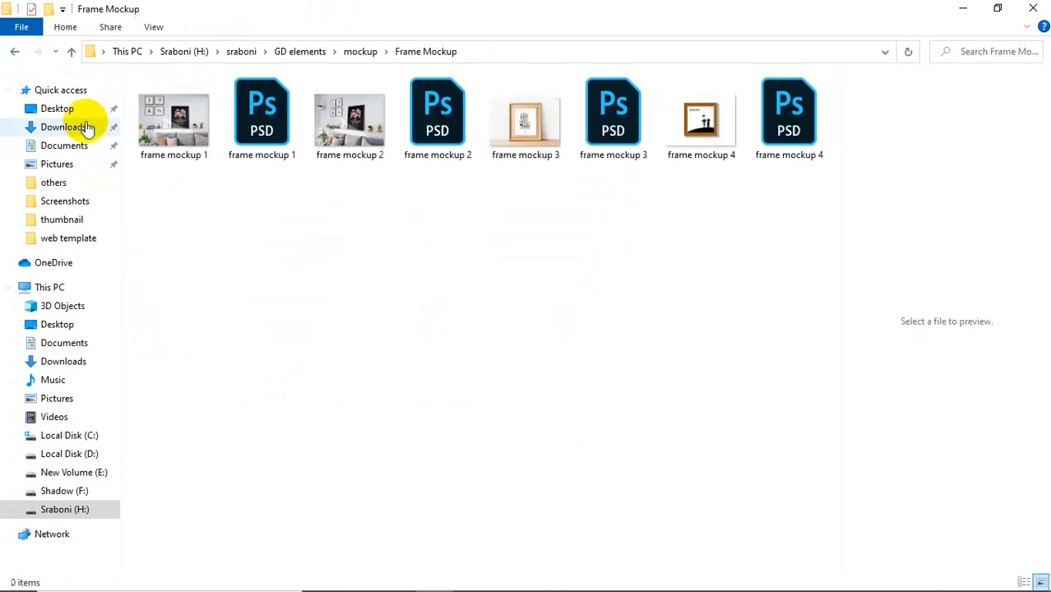
{"action": "left_click", "coordinate": [14, 52]}
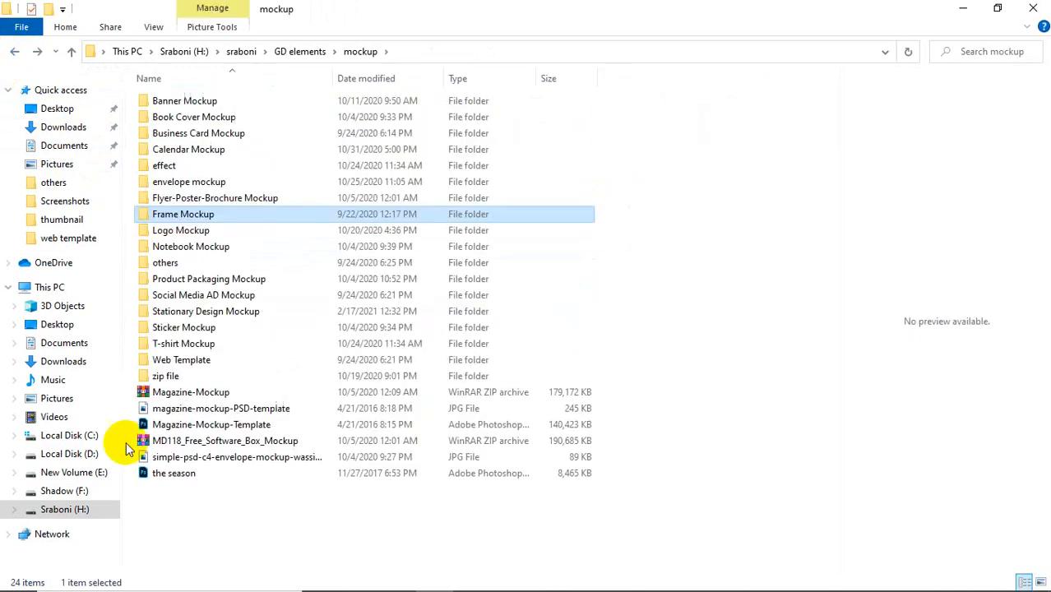
Open the brush-font-mockup-file > mockup folder on the E: drive and display its files as large thumbnails
{"action": "left_click", "coordinate": [72, 472]}
{"action": "double_click", "coordinate": [173, 182]}
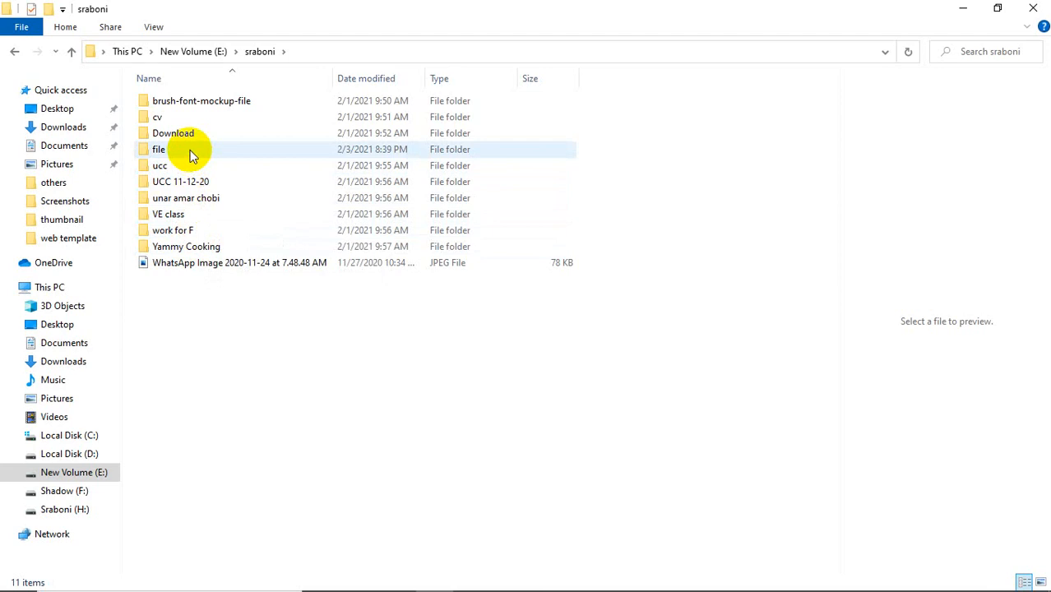
{"action": "double_click", "coordinate": [193, 101]}
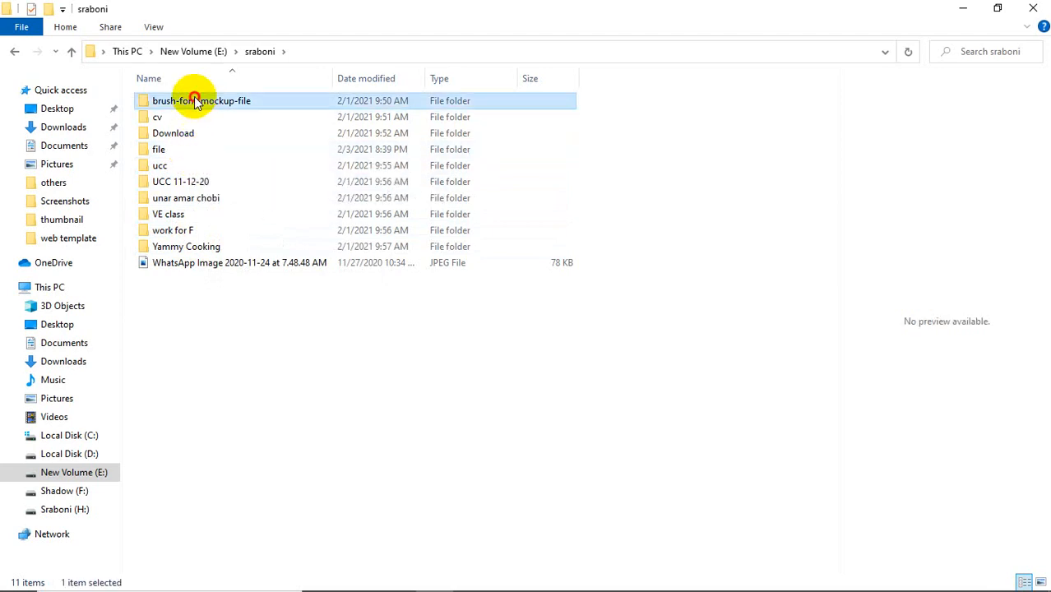
{"action": "double_click", "coordinate": [213, 131]}
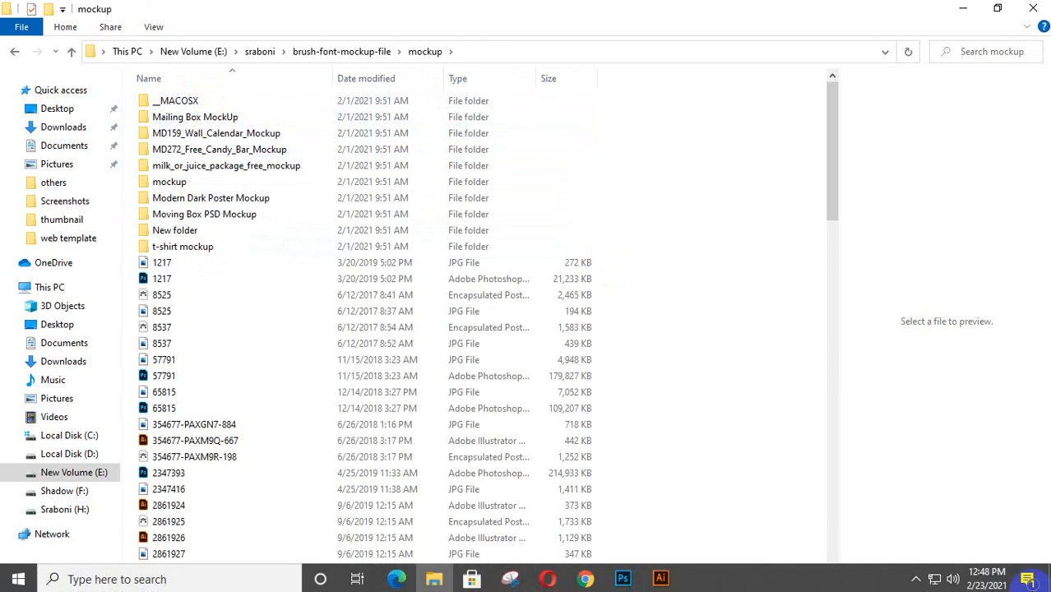
{"action": "left_click", "coordinate": [1041, 582]}
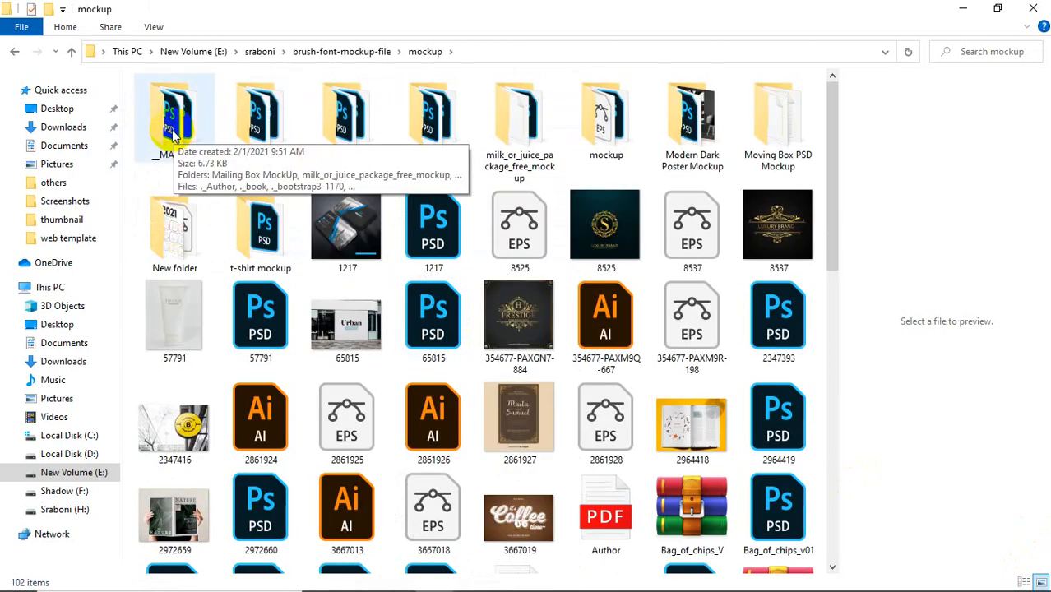
Find the Pills-Mockup PSD in the mockup folder and open it in Photoshop
{"action": "scroll", "coordinate": [569, 200], "scroll_direction": "down", "scroll_amount": 6}
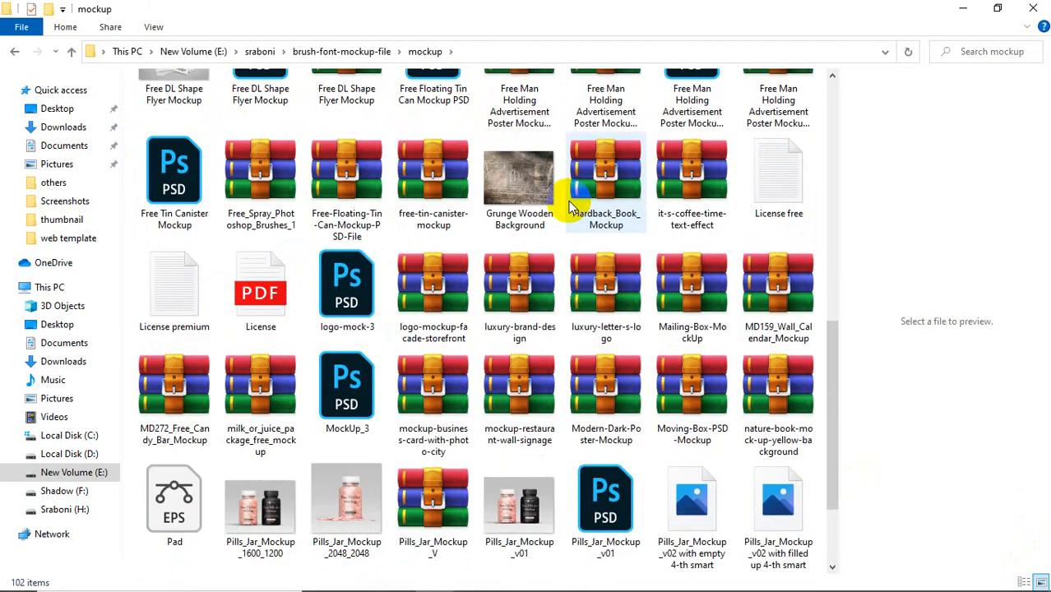
{"action": "scroll", "coordinate": [518, 313], "scroll_direction": "down", "scroll_amount": 3}
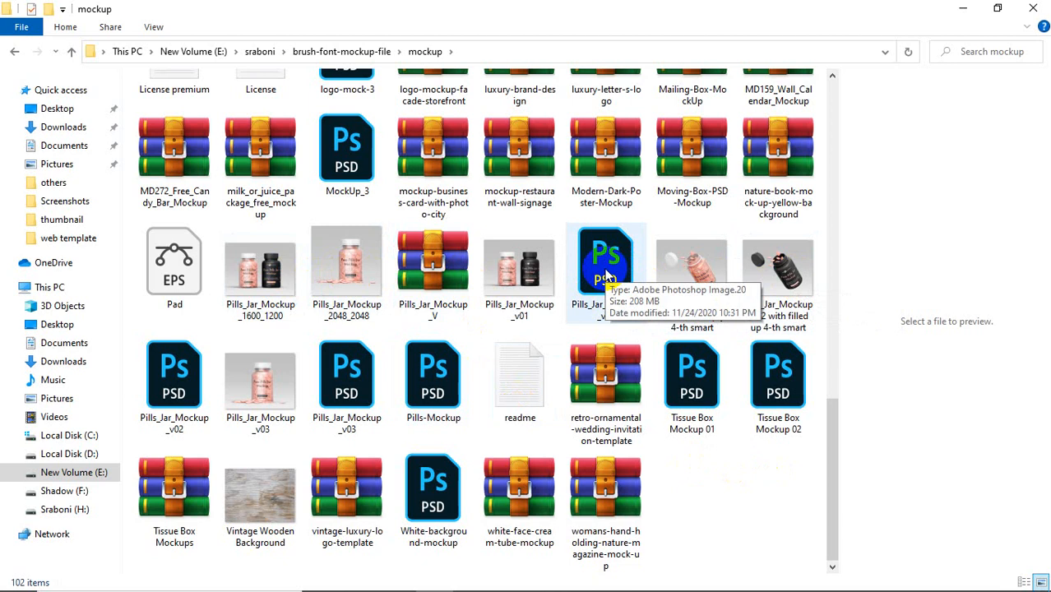
{"action": "left_click", "coordinate": [436, 387]}
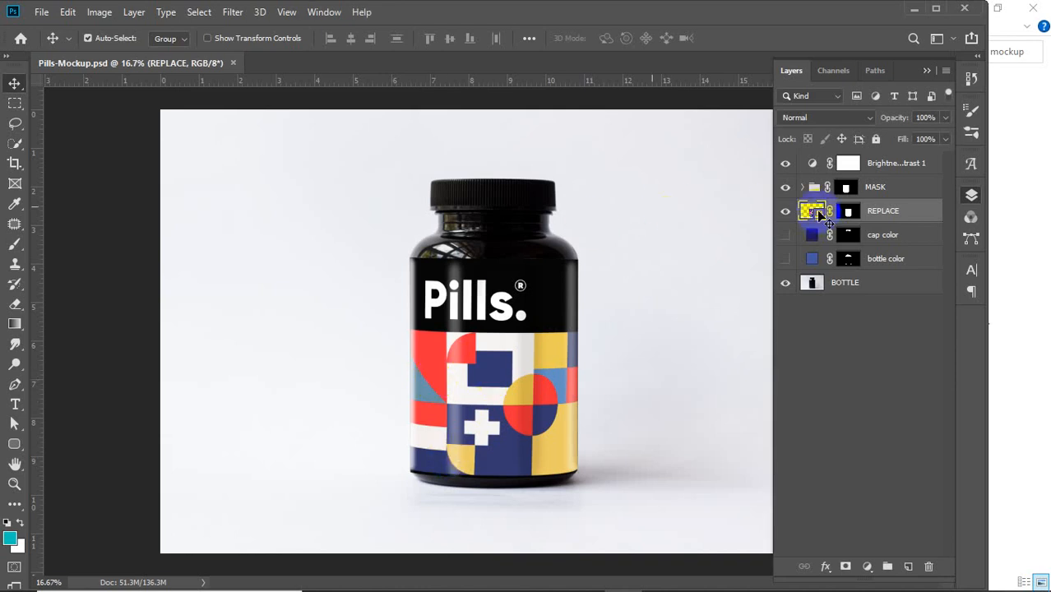
Hide and show the REPLACE layer to check what it controls, and open its smart object for editing
{"action": "left_click", "coordinate": [785, 212]}
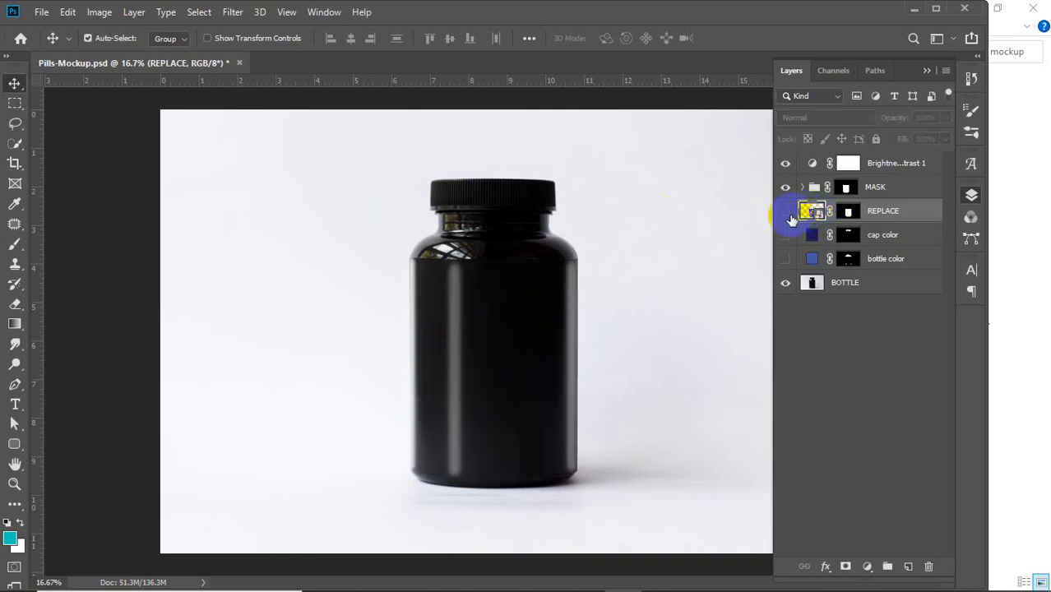
{"action": "left_click", "coordinate": [786, 212]}
{"action": "double_click", "coordinate": [808, 214]}
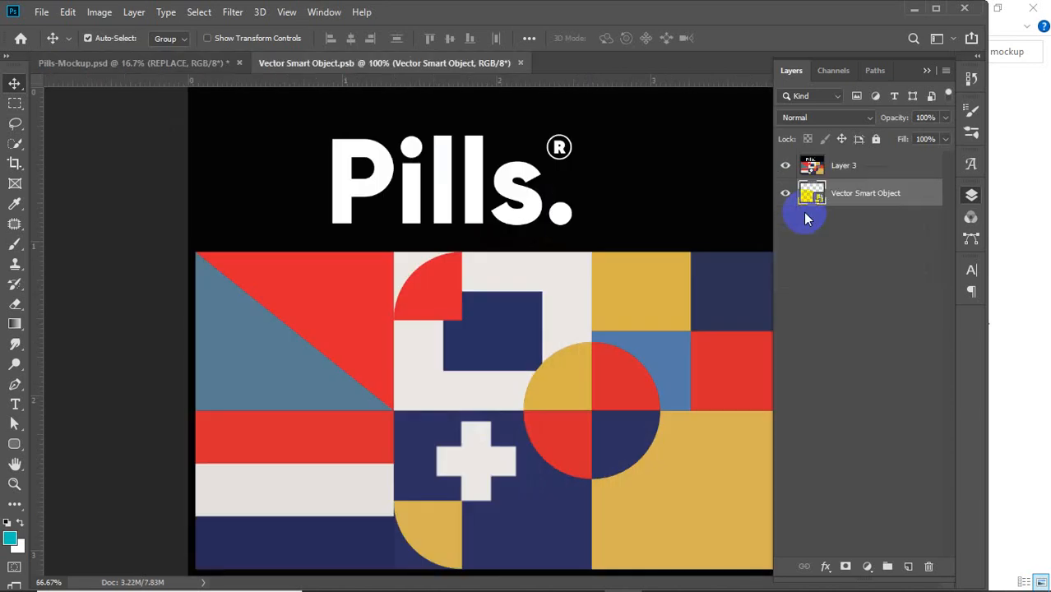
Switch to Illustrator and copy the whole black Lorem ipsum pill label beside the orange juice artboard
{"action": "mouse_move", "coordinate": [535, 584]}
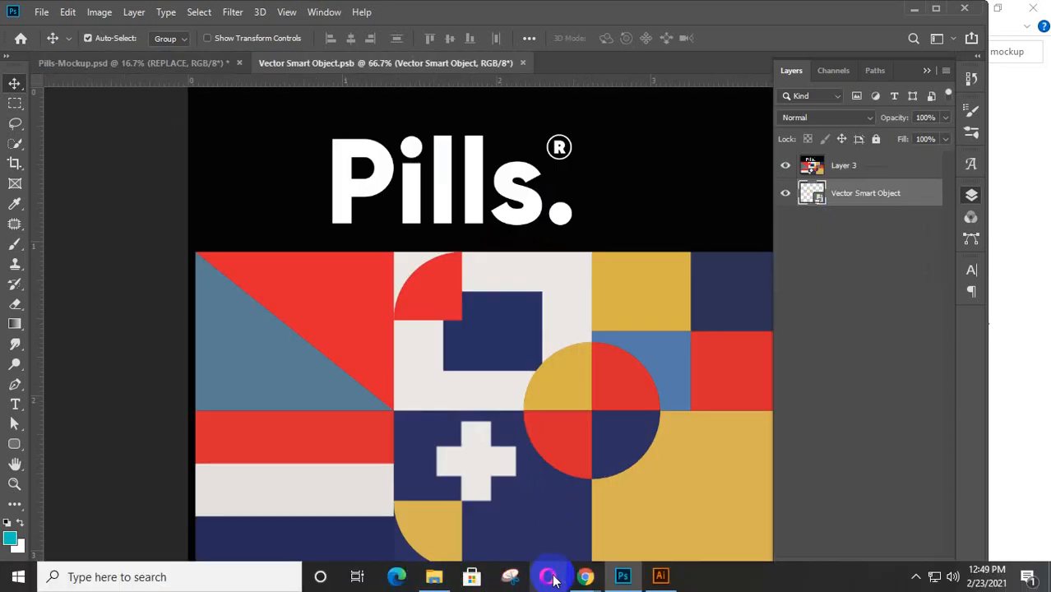
{"action": "left_click", "coordinate": [663, 576]}
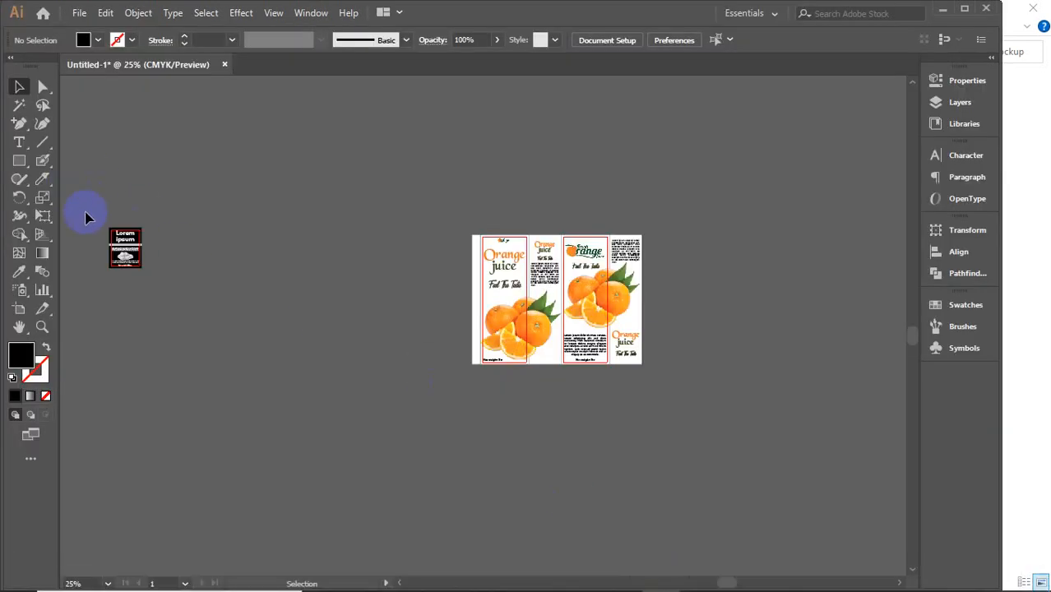
{"action": "left_click_drag", "start_coordinate": [157, 285], "coordinate": [160, 285]}
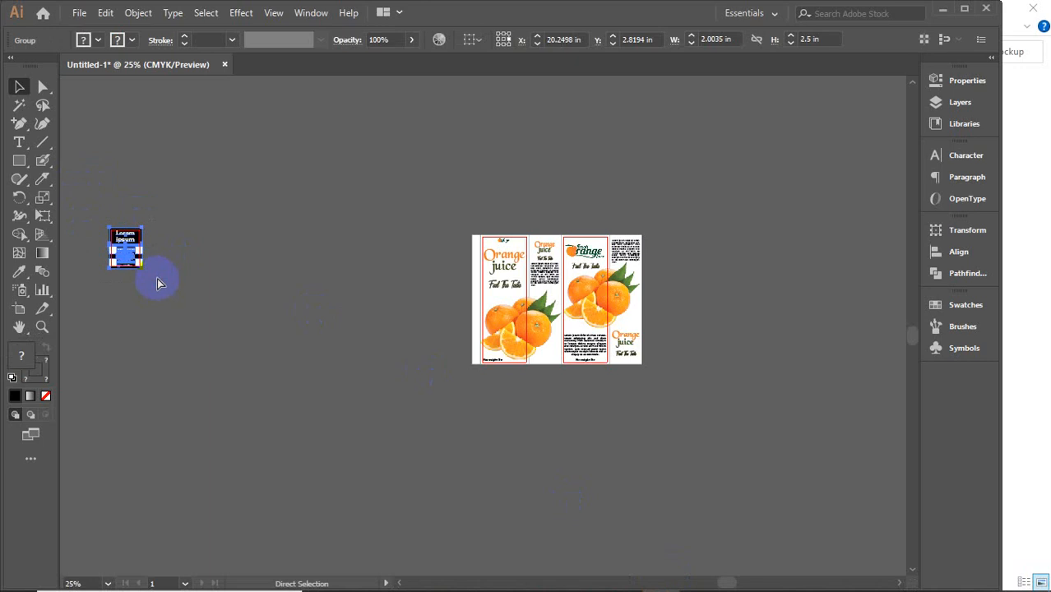
{"action": "left_click", "coordinate": [140, 246]}
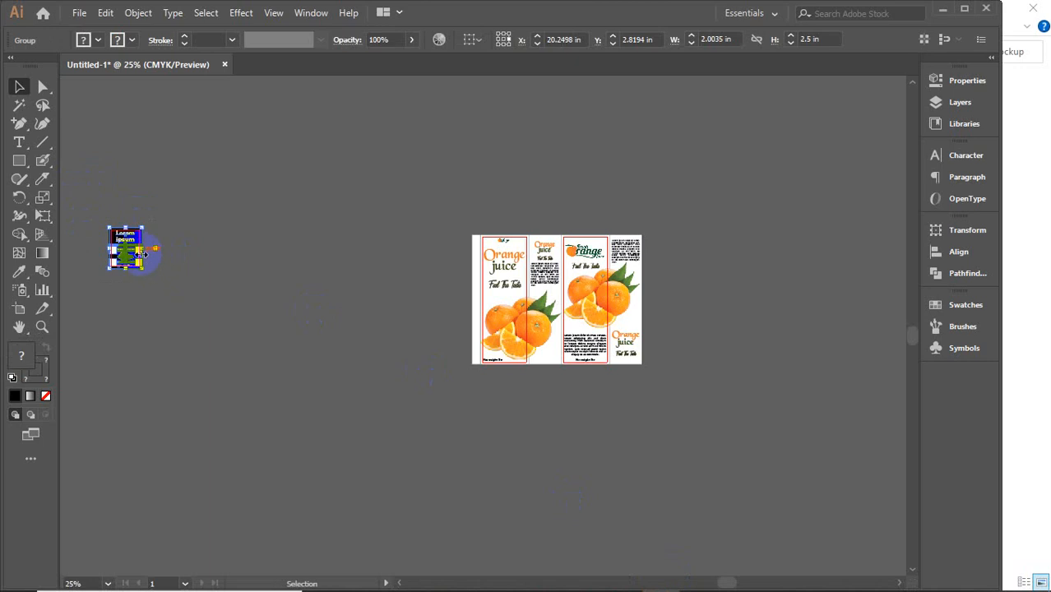
{"action": "left_click", "coordinate": [108, 13]}
{"action": "left_click", "coordinate": [107, 86]}
{"action": "left_click", "coordinate": [100, 16]}
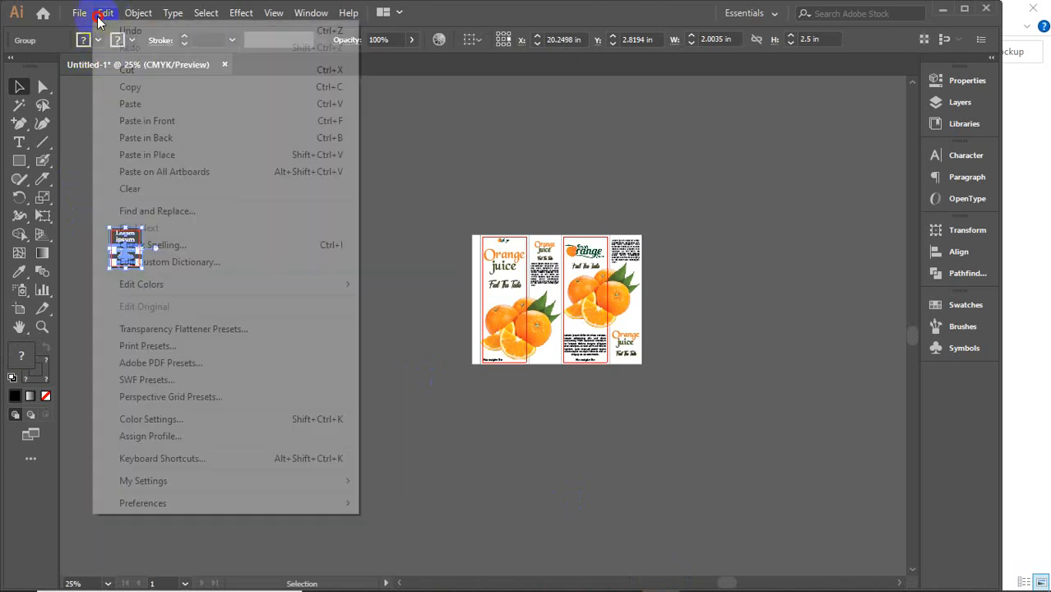
{"action": "left_click", "coordinate": [123, 86]}
Return to Photoshop and paste the copied label into the Vector Smart Object document as a Smart Object
{"action": "mouse_move", "coordinate": [575, 580]}
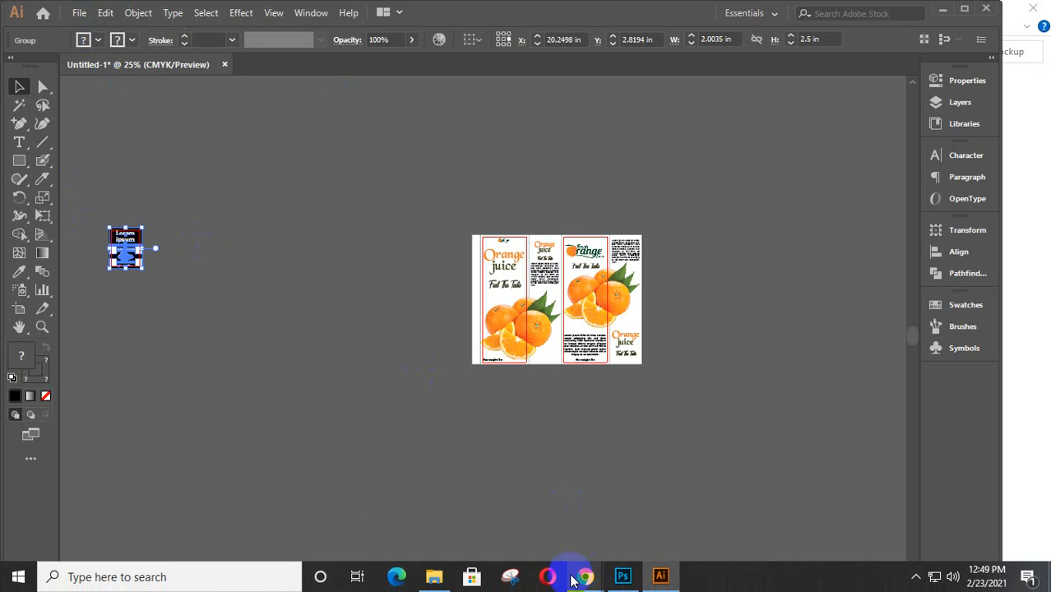
{"action": "left_click", "coordinate": [623, 577]}
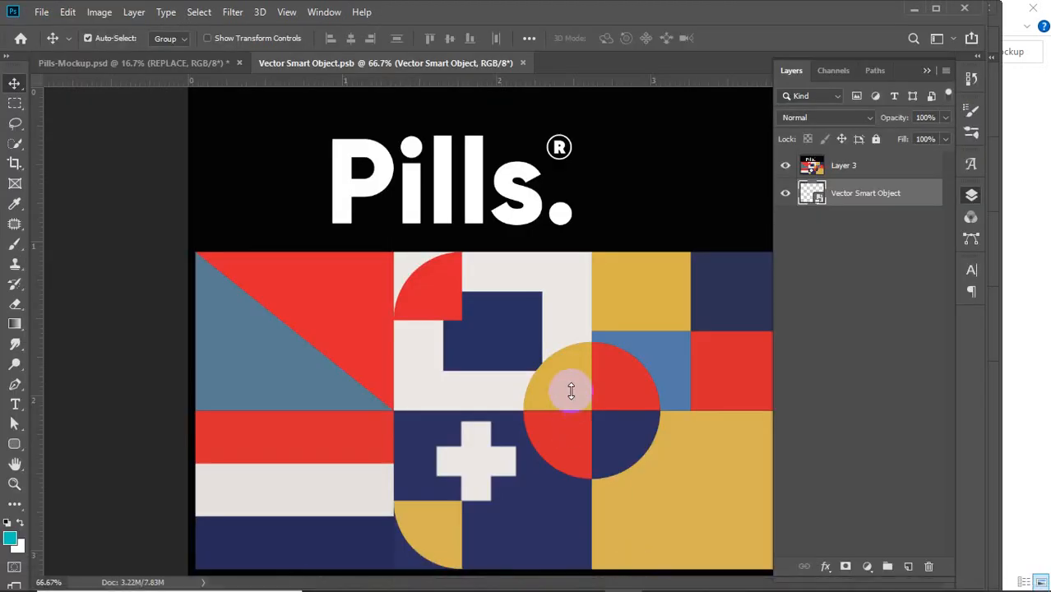
{"action": "key", "text": "ctrl+v"}
{"action": "left_click", "coordinate": [474, 169]}
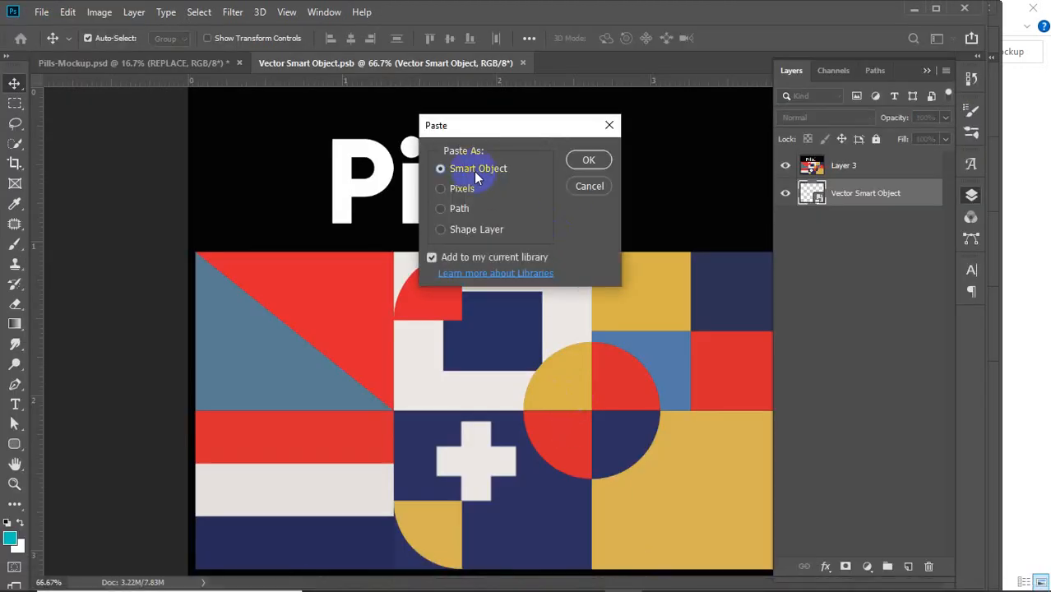
{"action": "left_click", "coordinate": [587, 160]}
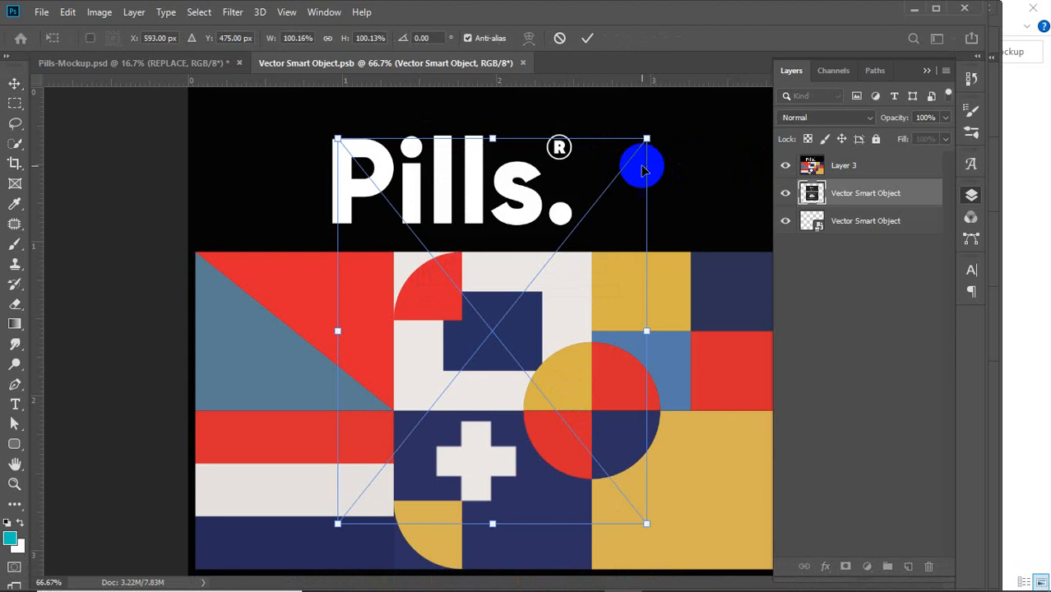
Enlarge the pasted label to the canvas height, commit the placement, and collapse the Libraries panel
{"action": "scroll", "coordinate": [605, 267], "scroll_direction": "down", "scroll_amount": 3}
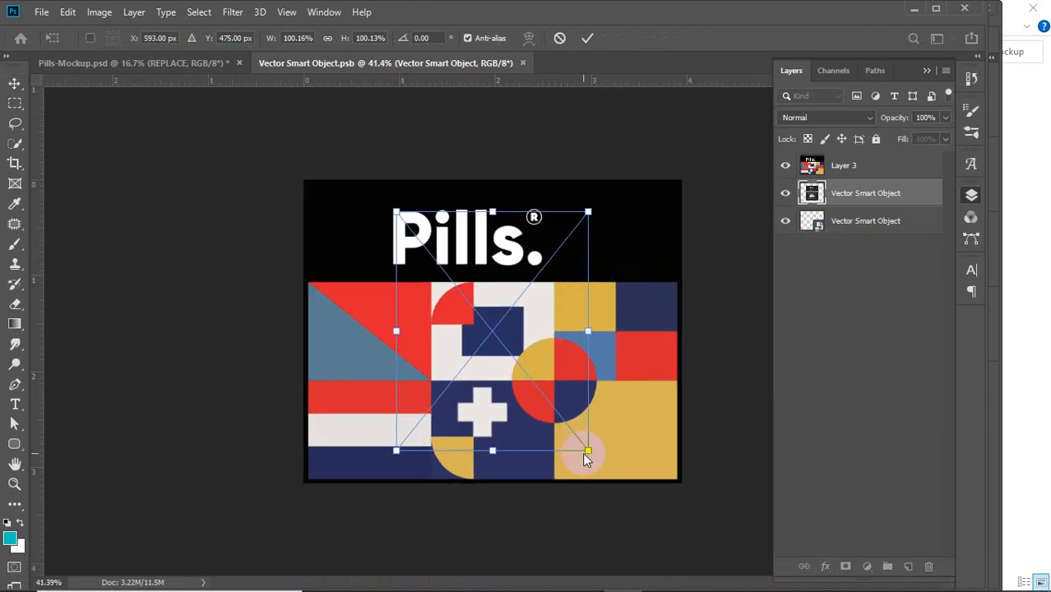
{"action": "left_click_drag", "start_coordinate": [586, 452], "coordinate": [613, 480]}
{"action": "left_click_drag", "start_coordinate": [401, 224], "coordinate": [363, 192]}
{"action": "left_click_drag", "start_coordinate": [355, 189], "coordinate": [353, 188]}
{"action": "left_click", "coordinate": [587, 38]}
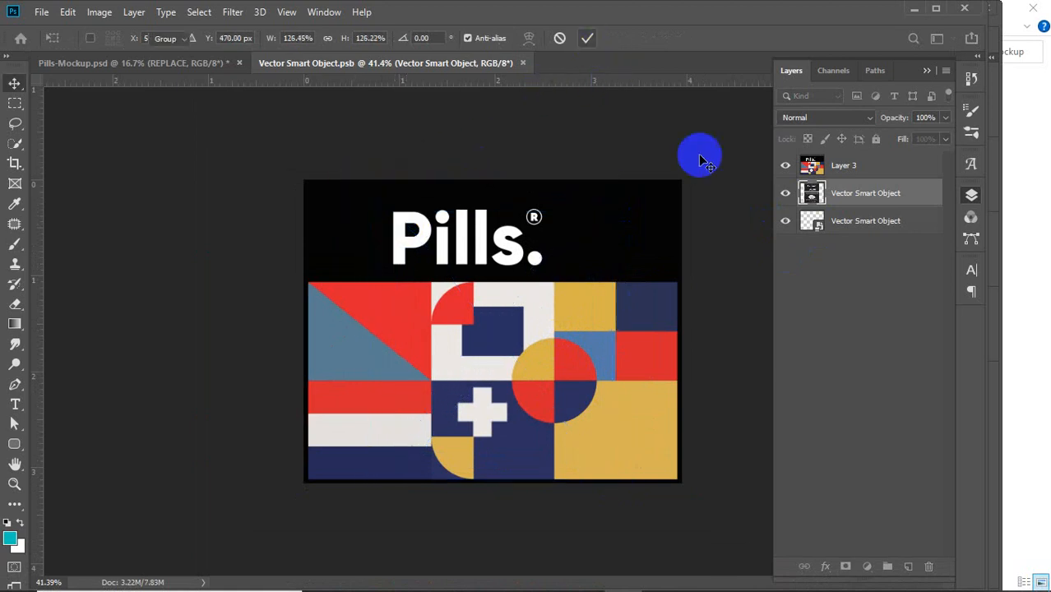
{"action": "key", "text": "Delete"}
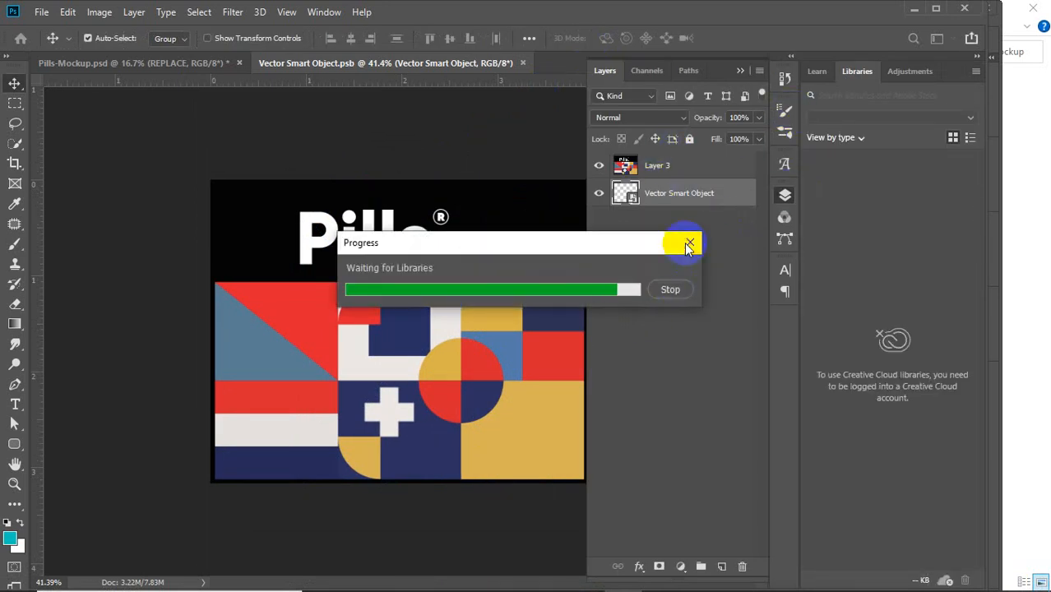
{"action": "left_click", "coordinate": [689, 247]}
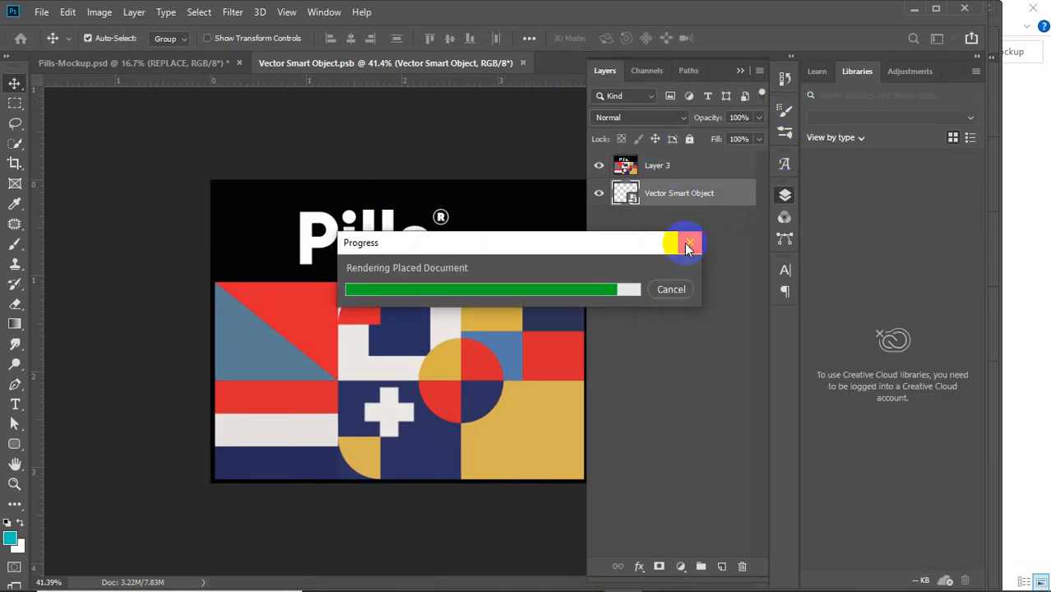
{"action": "left_click", "coordinate": [975, 74]}
{"action": "left_click", "coordinate": [959, 241]}
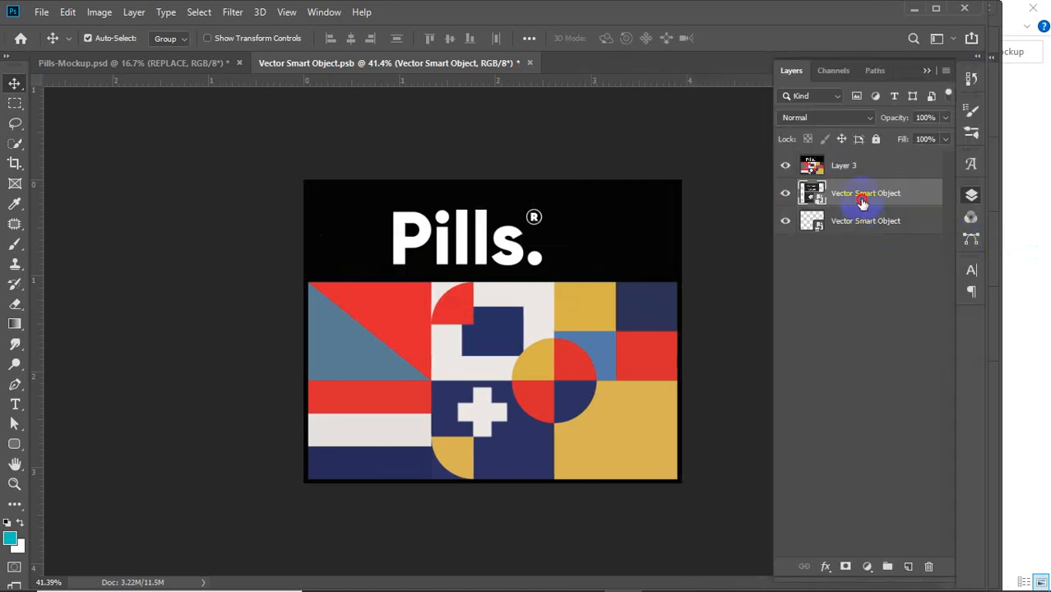
Move the pasted label layer above Layer 3 and stretch the label across the full canvas width
{"action": "left_click_drag", "start_coordinate": [862, 202], "coordinate": [861, 161]}
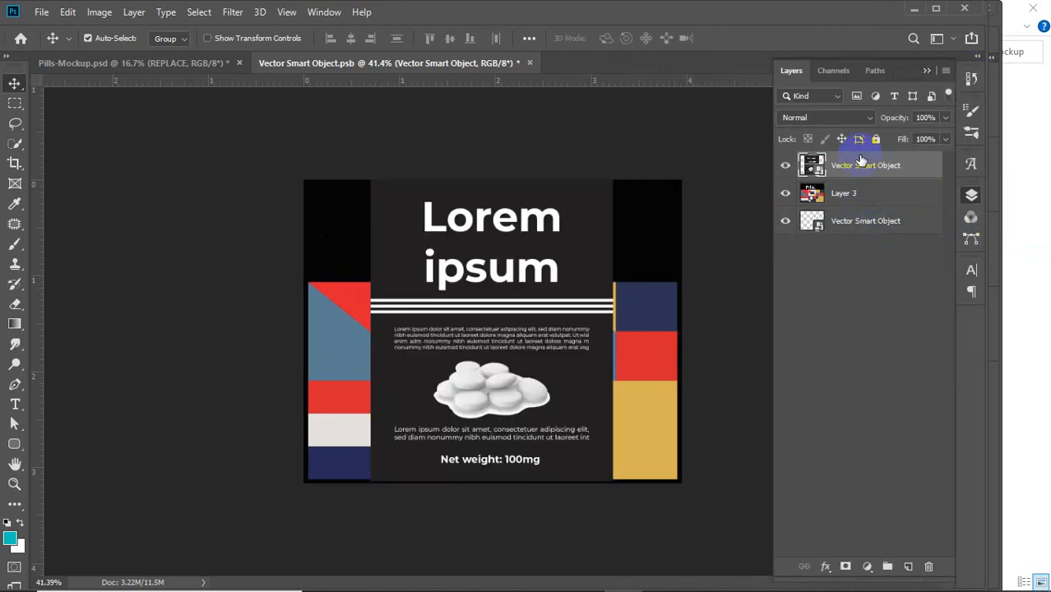
{"action": "left_click", "coordinate": [479, 334]}
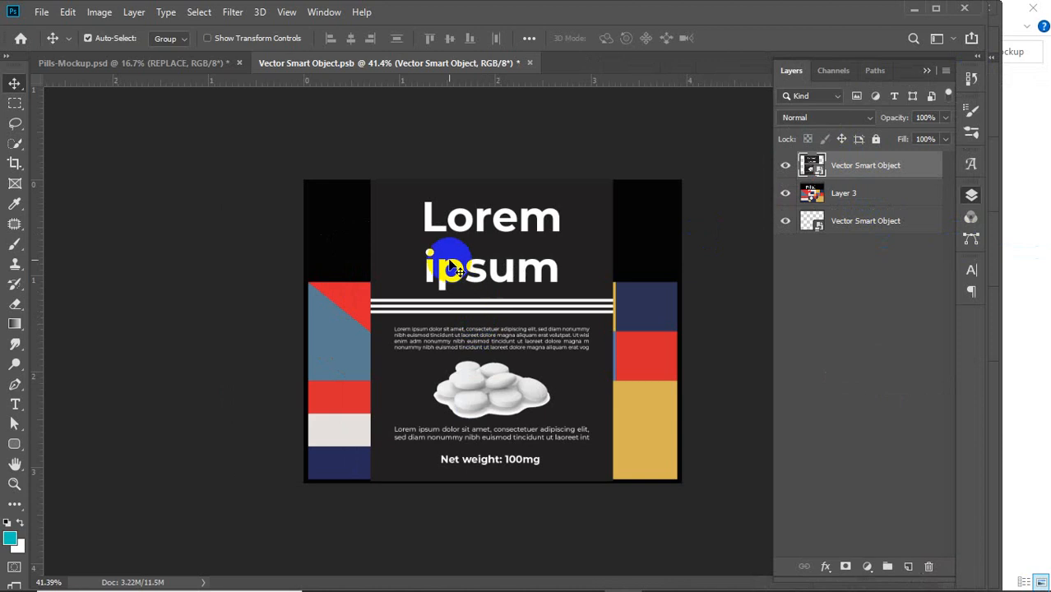
{"action": "key", "text": "ctrl"}
{"action": "key", "text": "ctrl+t"}
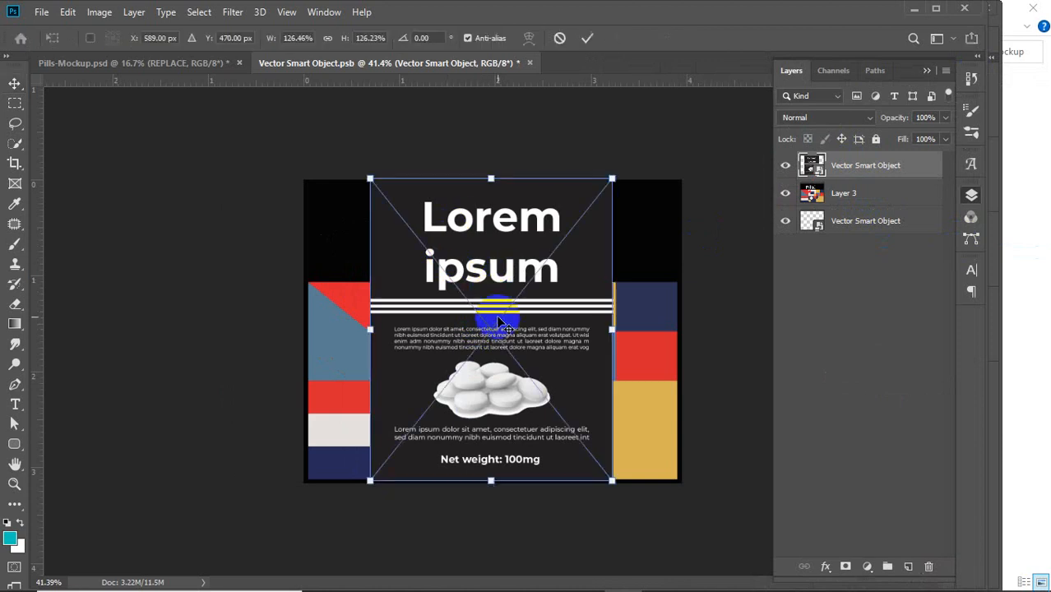
{"action": "left_click_drag", "start_coordinate": [369, 179], "coordinate": [304, 180]}
{"action": "left_click_drag", "start_coordinate": [612, 330], "coordinate": [681, 329]}
{"action": "left_click", "coordinate": [587, 38]}
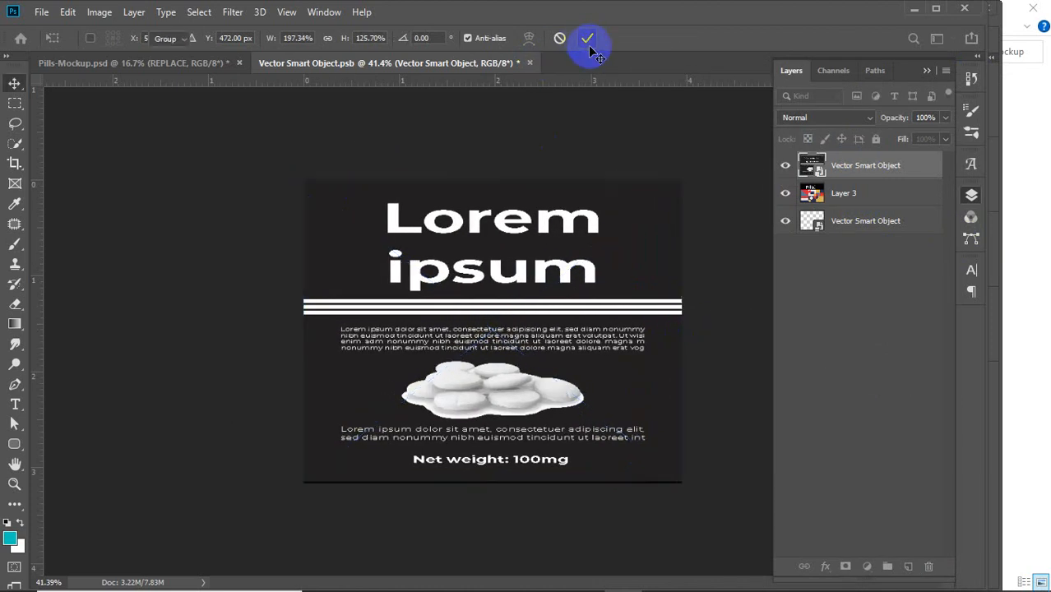
Hide Layer 3 and the original Vector Smart Object layer, and enlarge the label to about 3.167 in high to cover the canvas's lower edge
{"action": "left_click", "coordinate": [785, 194]}
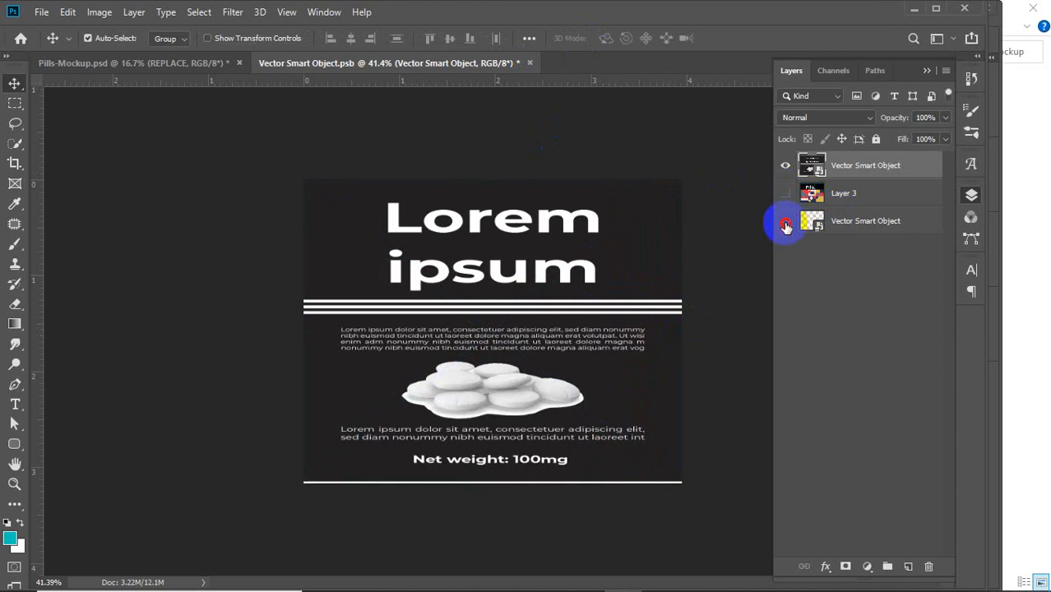
{"action": "left_click", "coordinate": [786, 223]}
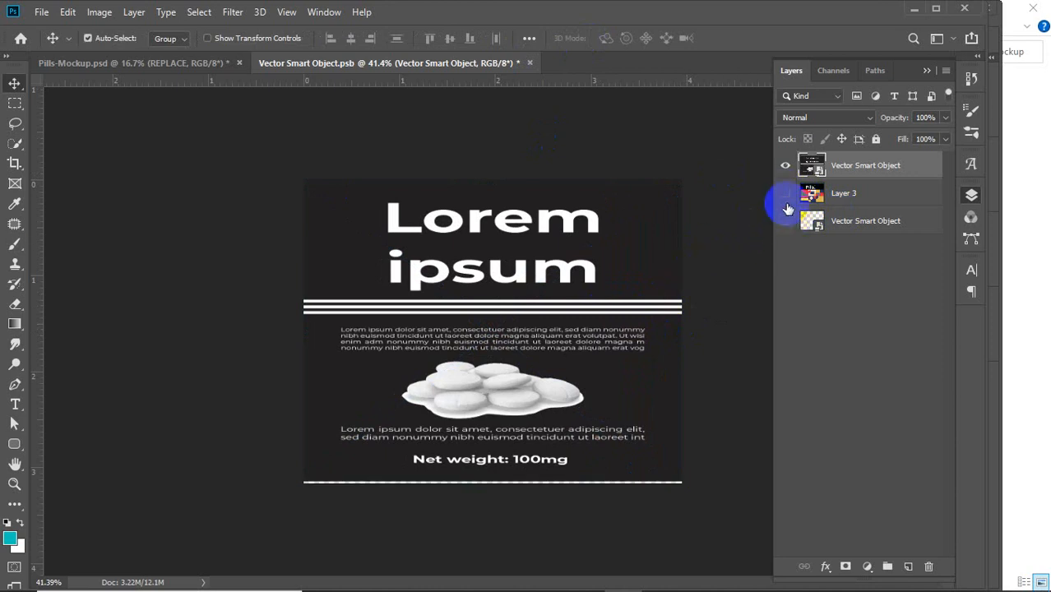
{"action": "key", "text": "ctrl+t"}
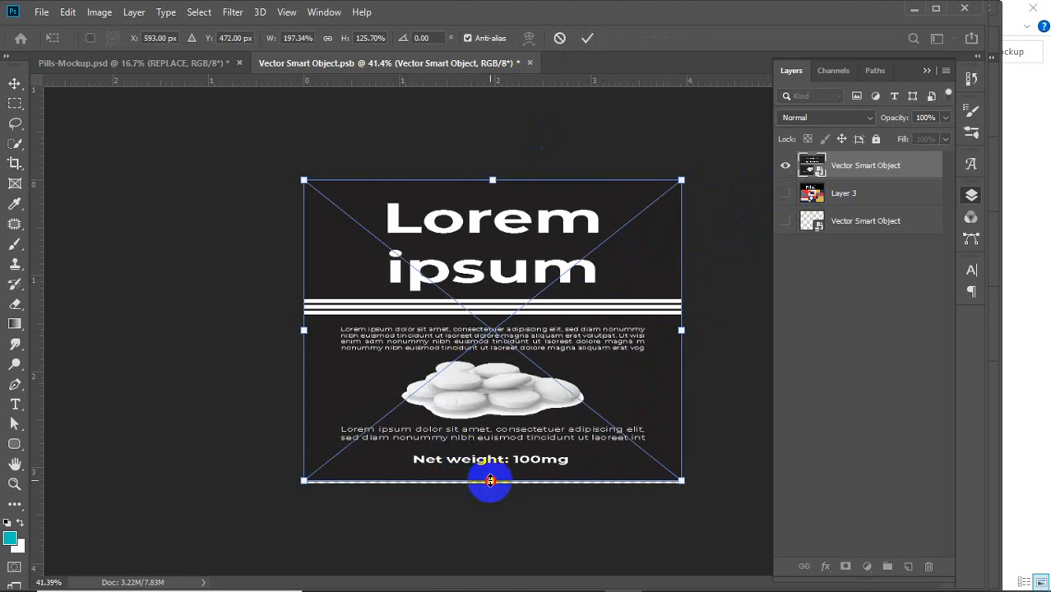
{"action": "left_click_drag", "start_coordinate": [492, 482], "coordinate": [492, 485]}
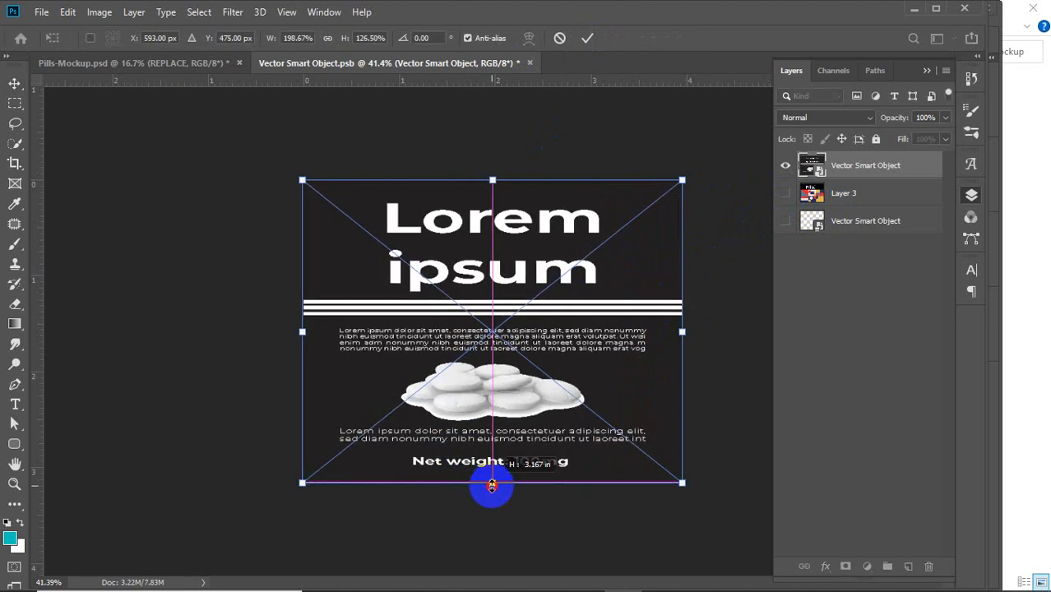
{"action": "left_click", "coordinate": [587, 37]}
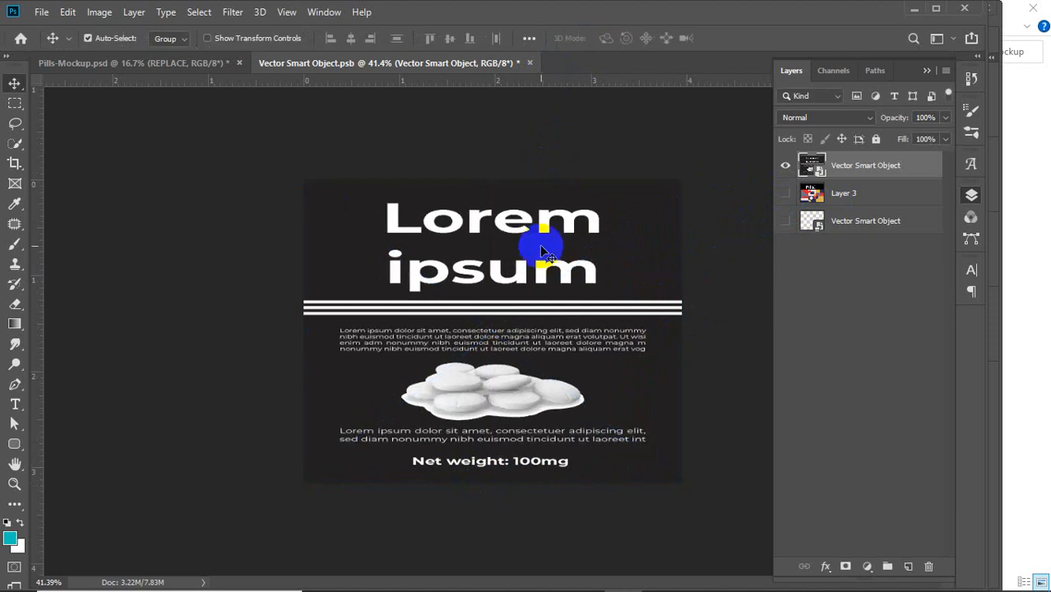
Save the label smart object, check it on the Pills-Mockup bottle, and close the smart object document
{"action": "key", "text": "ctrl+s"}
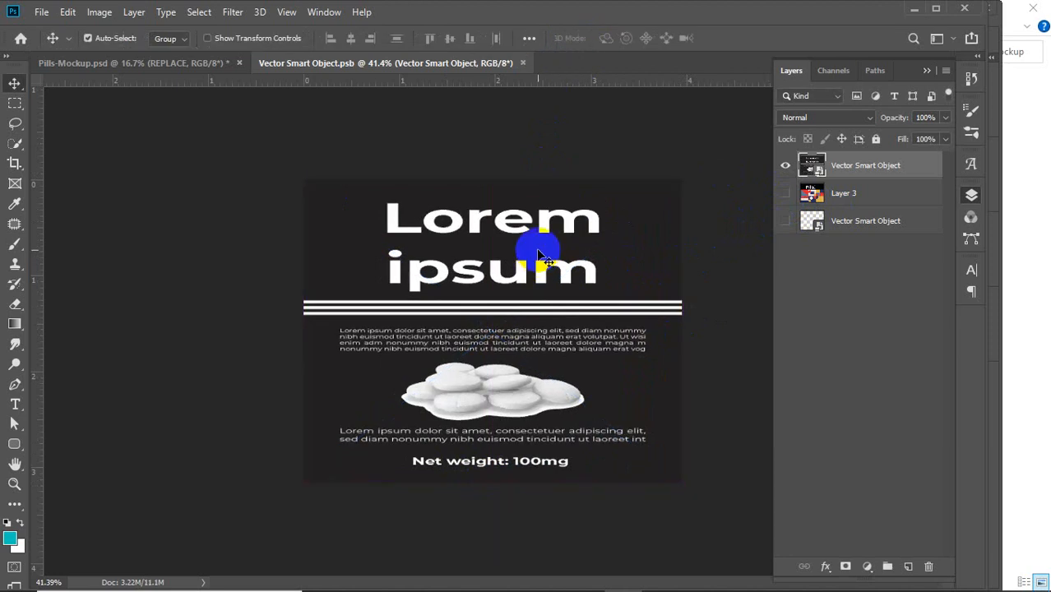
{"action": "left_click", "coordinate": [135, 63]}
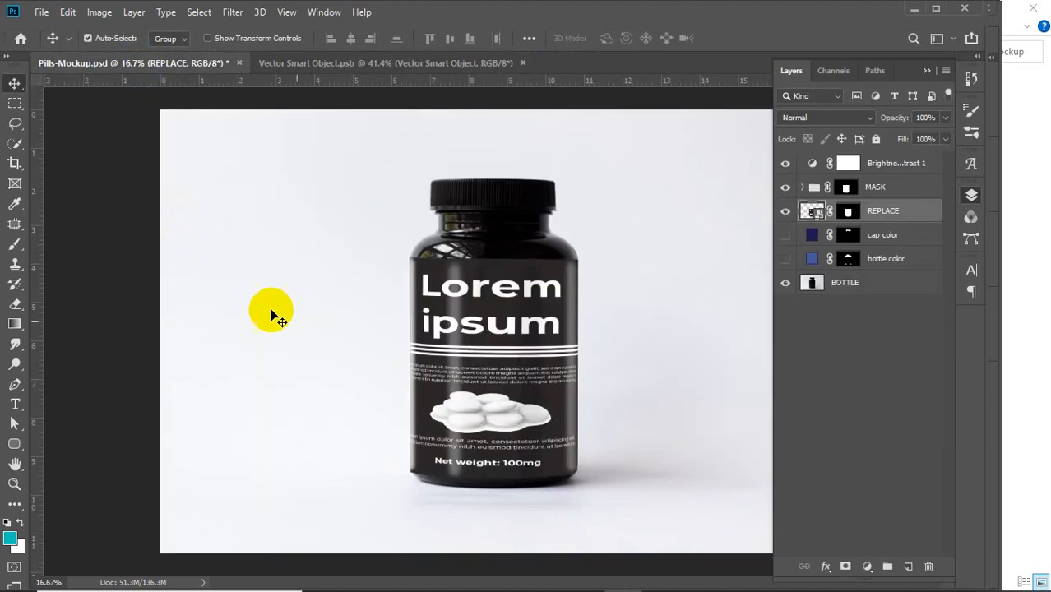
{"action": "left_click", "coordinate": [444, 62]}
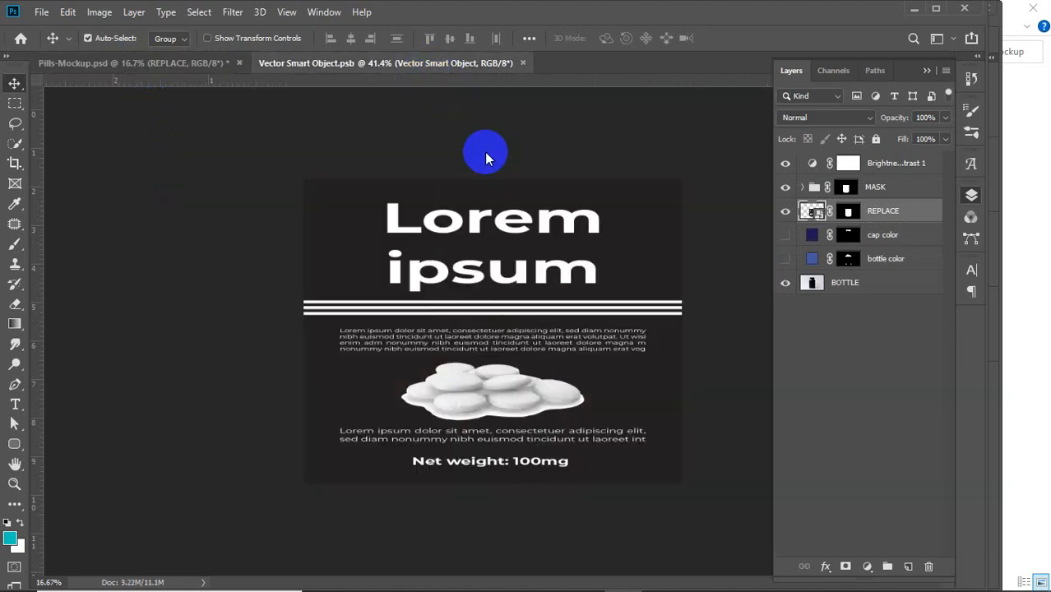
{"action": "left_click", "coordinate": [134, 64]}
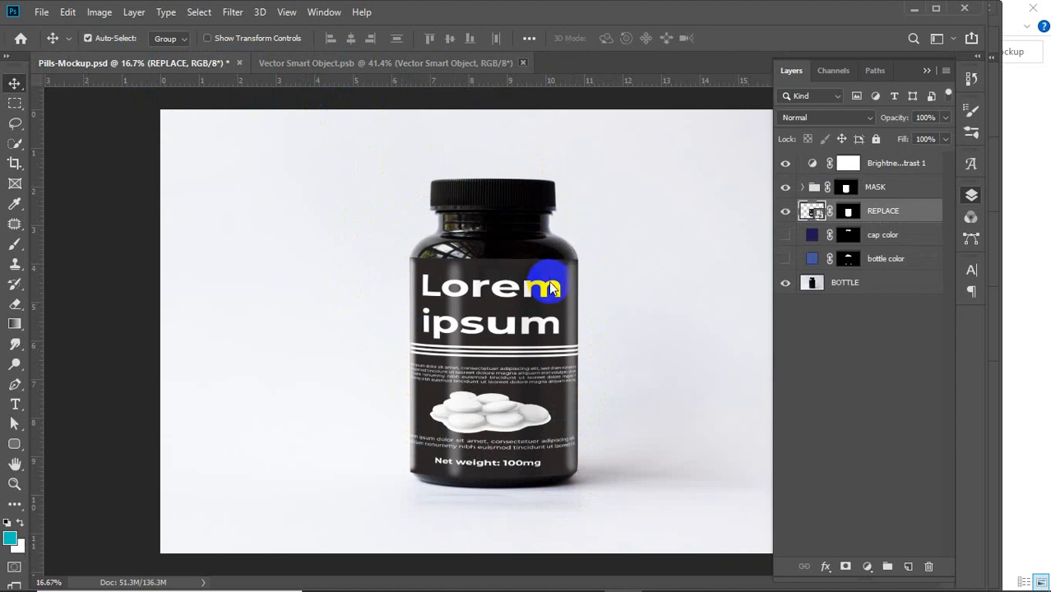
{"action": "key", "text": "ctrl+w"}
{"action": "left_click", "coordinate": [489, 236]}
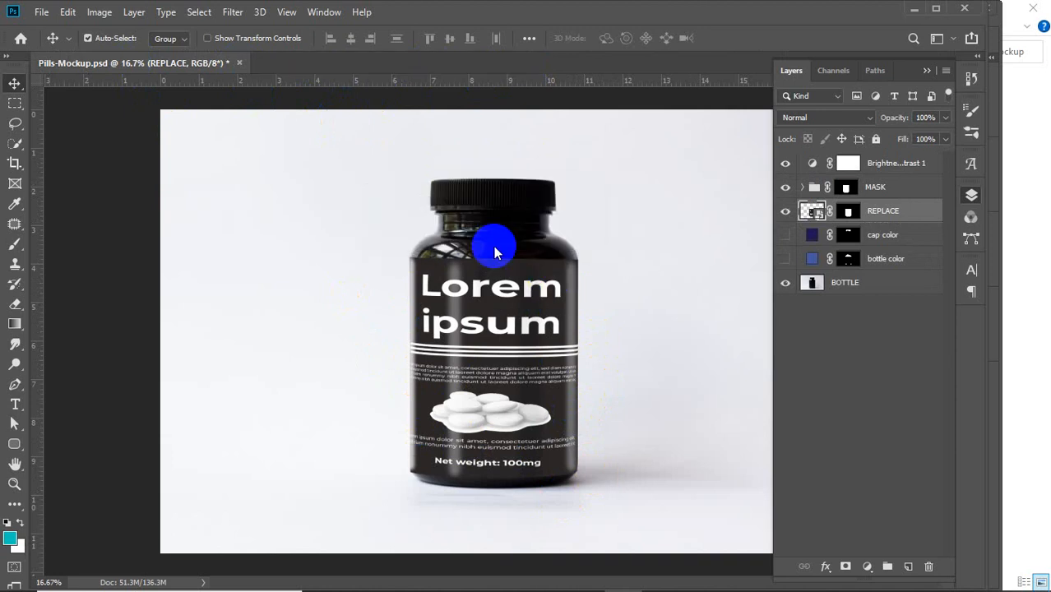
Find the milk_or_juice_package_free_mockup folder in File Explorer's mockup folder and open its Milk_or_Juice_Package PSD in Photoshop
{"action": "mouse_move", "coordinate": [547, 576]}
{"action": "left_click", "coordinate": [434, 576]}
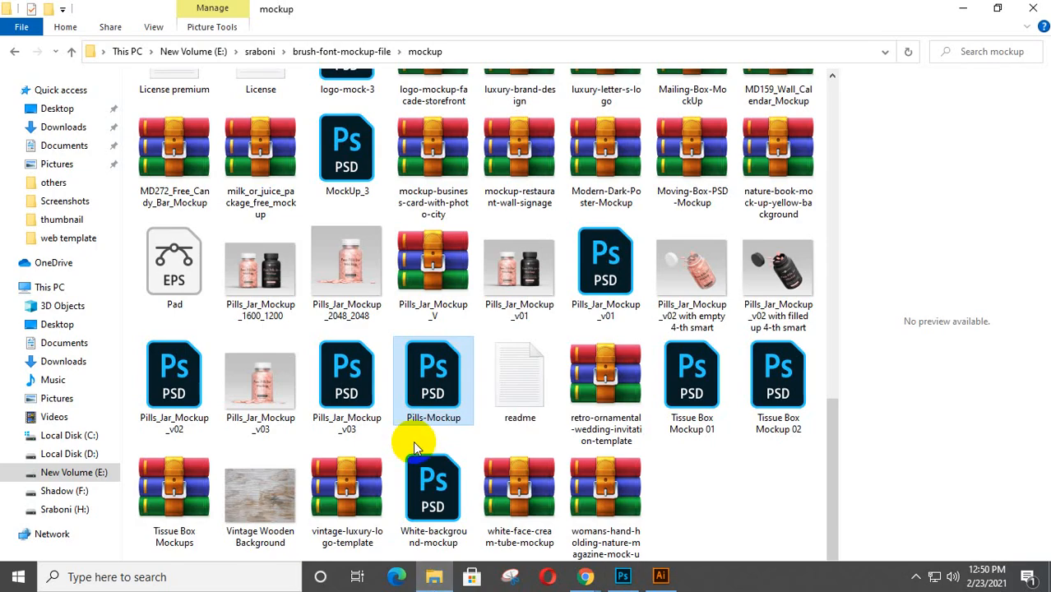
{"action": "scroll", "coordinate": [440, 444], "scroll_direction": "up", "scroll_amount": 3}
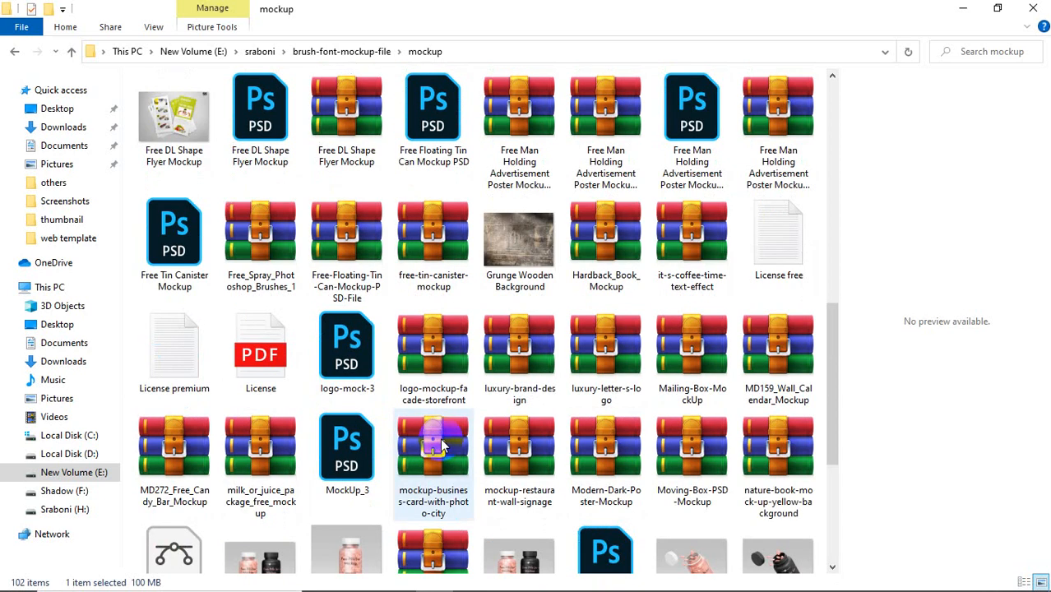
{"action": "scroll", "coordinate": [440, 444], "scroll_direction": "up", "scroll_amount": 3}
{"action": "scroll", "coordinate": [442, 444], "scroll_direction": "up", "scroll_amount": 3}
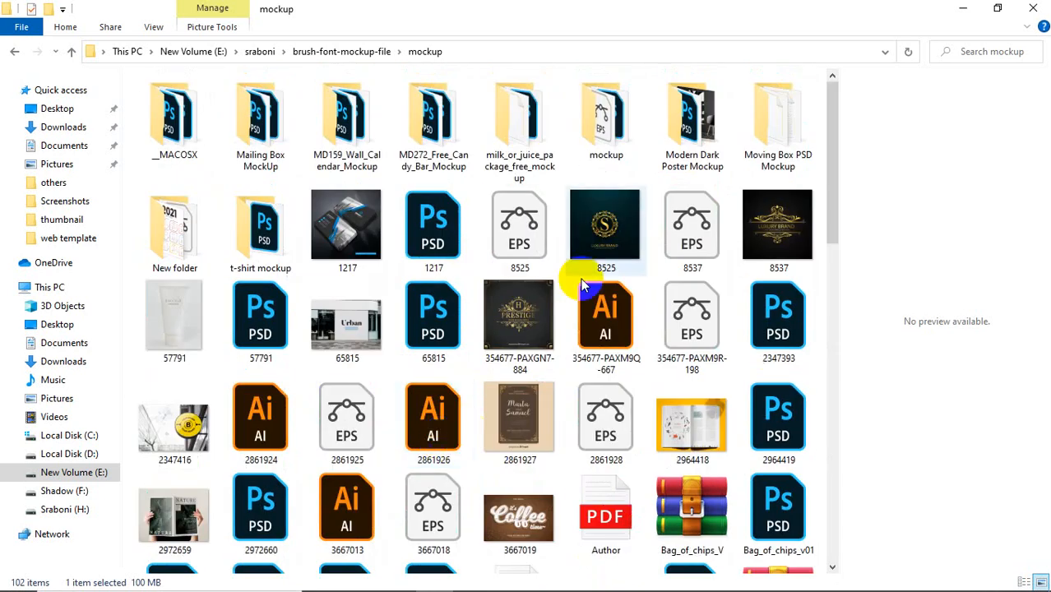
{"action": "double_click", "coordinate": [522, 125]}
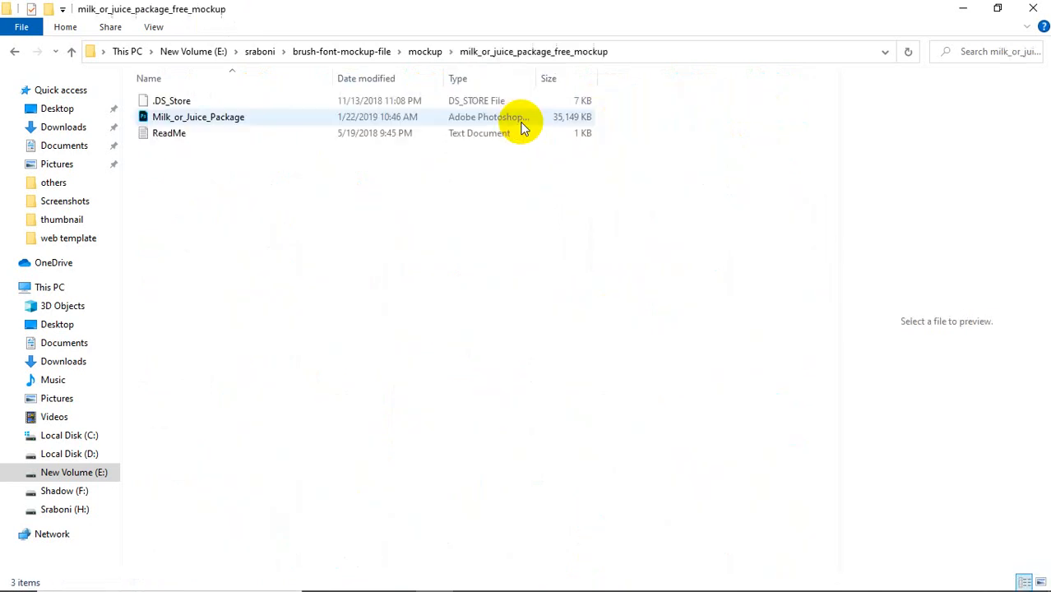
{"action": "left_click", "coordinate": [277, 121]}
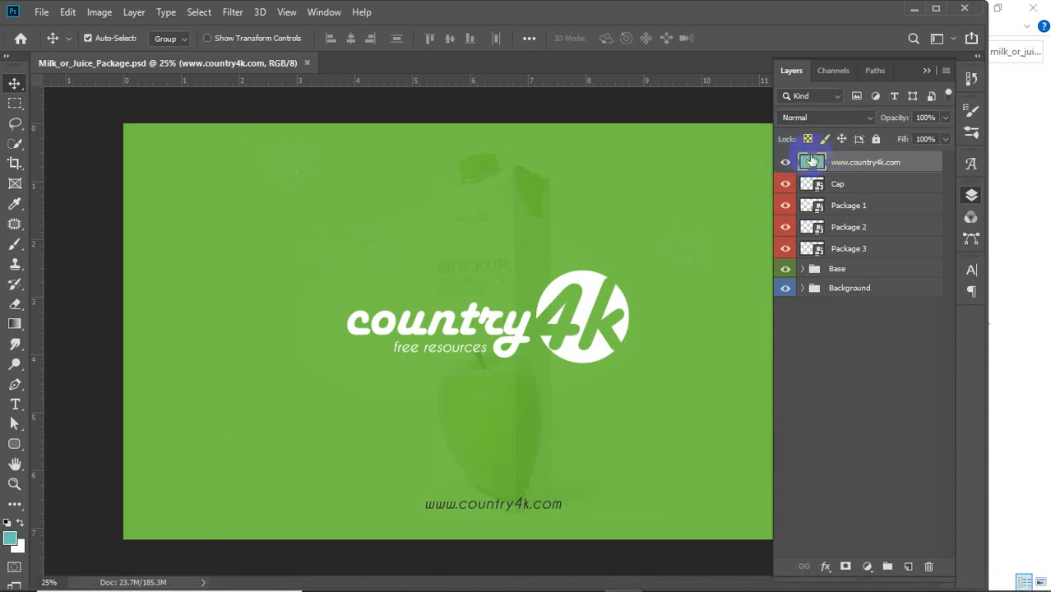
{"action": "key", "text": "Delete"}
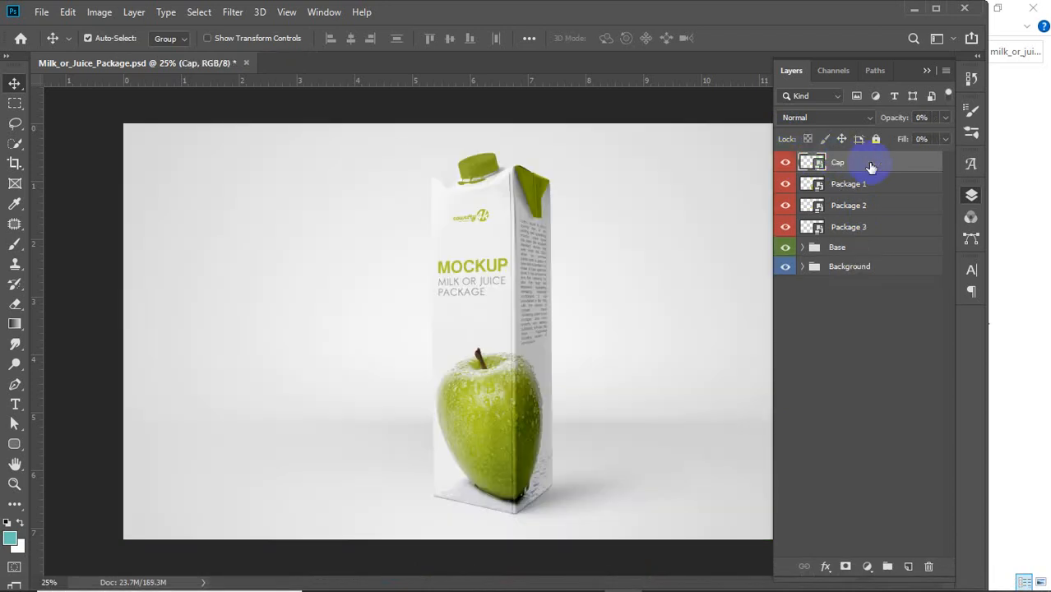
{"action": "key", "text": "ctrl+s"}
{"action": "double_click", "coordinate": [793, 162]}
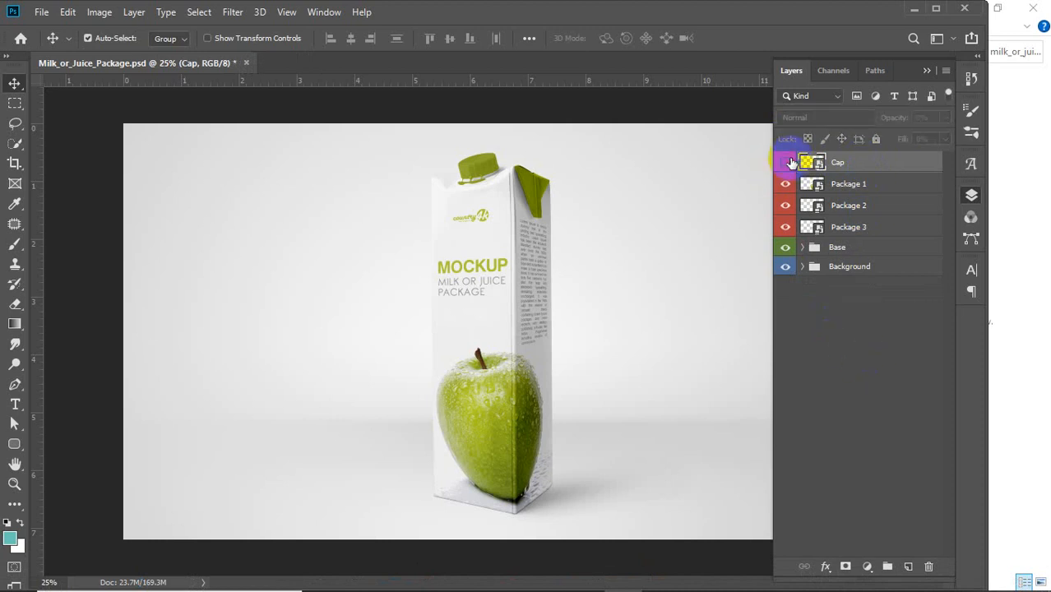
{"action": "left_click", "coordinate": [787, 248], "text": "alt"}
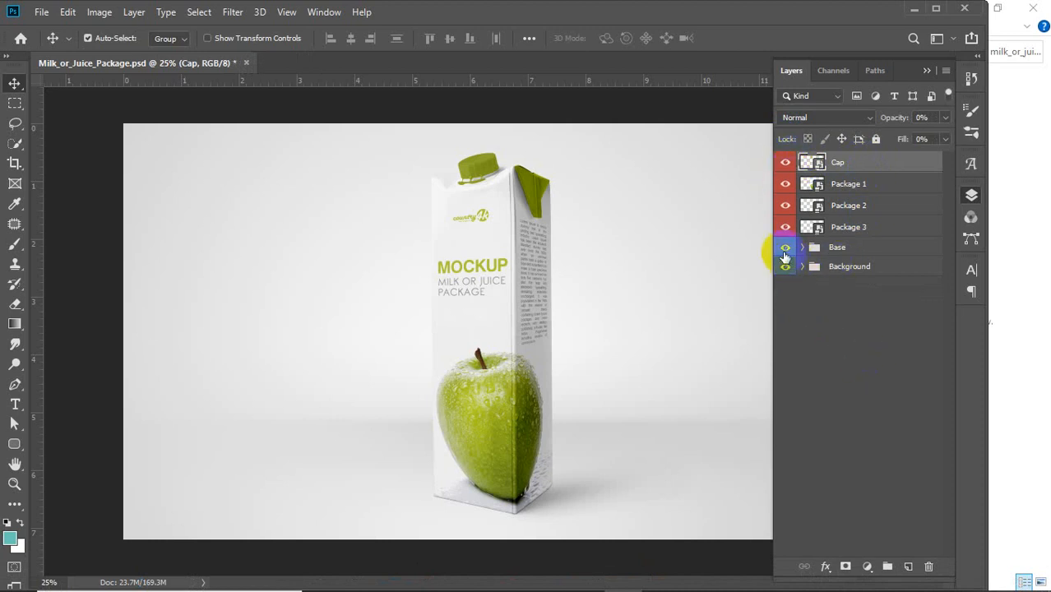
{"action": "left_click", "coordinate": [786, 248], "text": "alt"}
{"action": "left_click", "coordinate": [802, 248]}
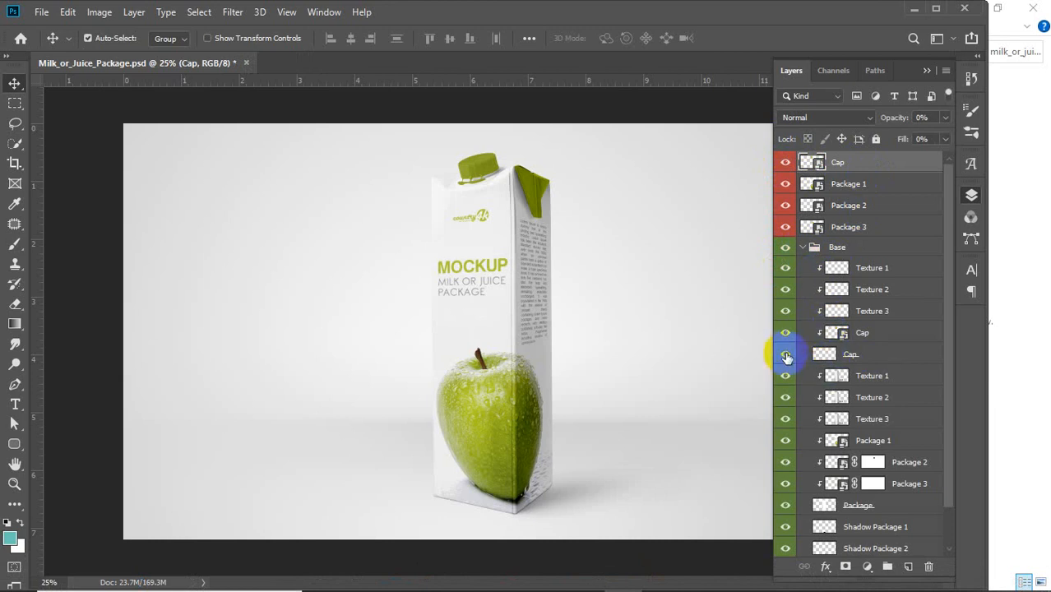
Check which carton faces the Base group's Package layers cover by toggling their visibility, and open the Package 1 smart object
{"action": "scroll", "coordinate": [874, 345], "scroll_direction": "down", "scroll_amount": 1}
{"action": "scroll", "coordinate": [874, 346], "scroll_direction": "down", "scroll_amount": 1}
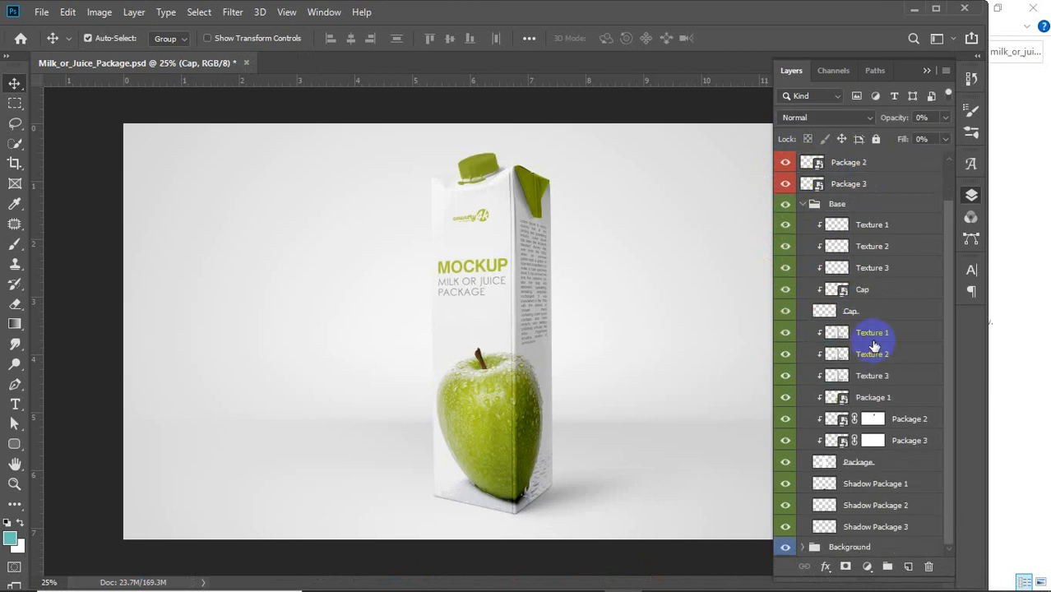
{"action": "left_click", "coordinate": [787, 421]}
{"action": "left_click", "coordinate": [788, 421]}
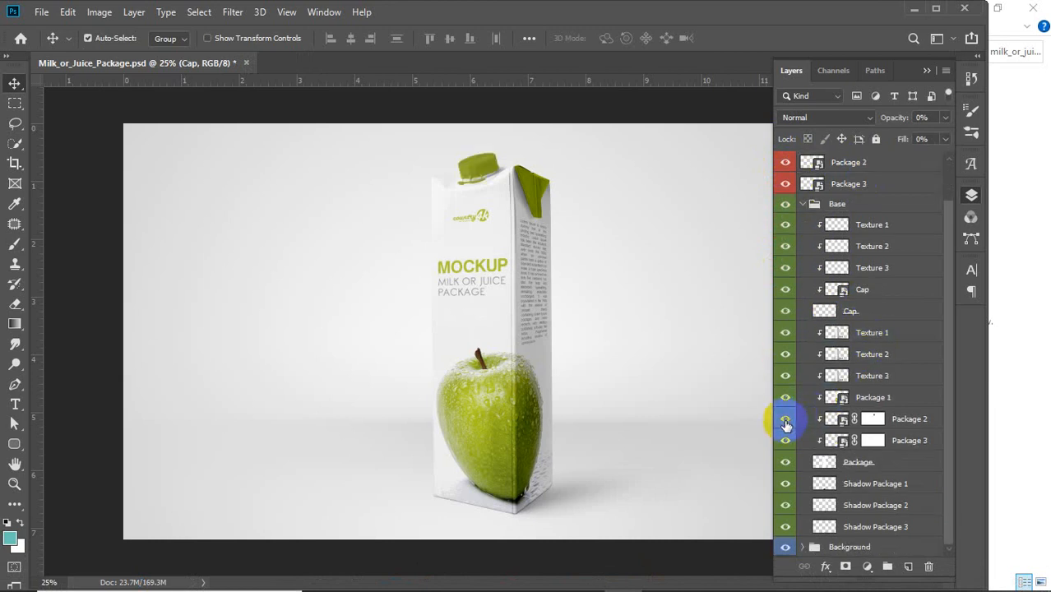
{"action": "left_click", "coordinate": [787, 442]}
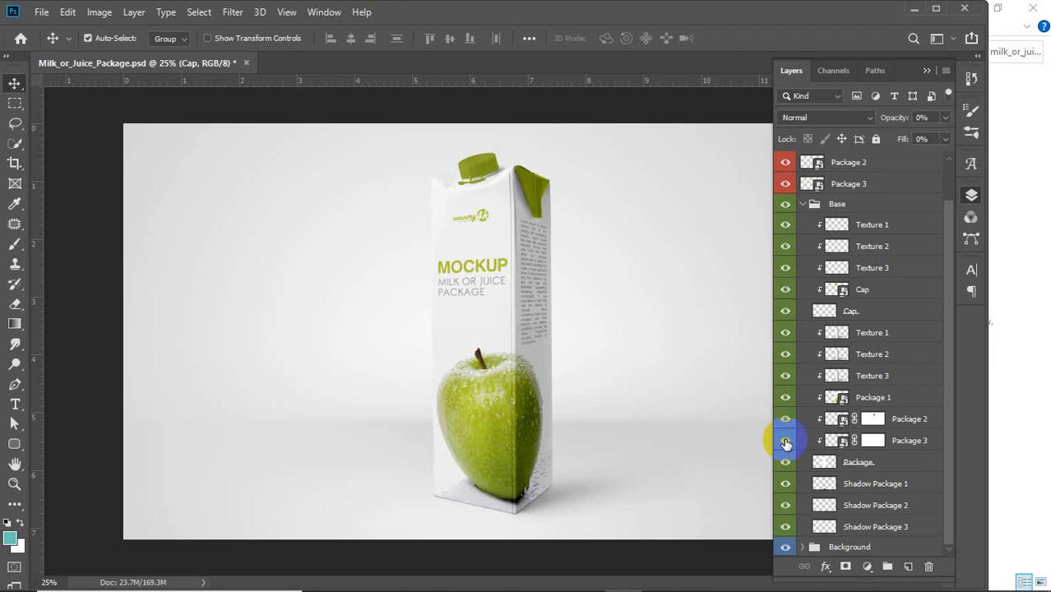
{"action": "left_click", "coordinate": [786, 397]}
{"action": "left_click", "coordinate": [786, 397]}
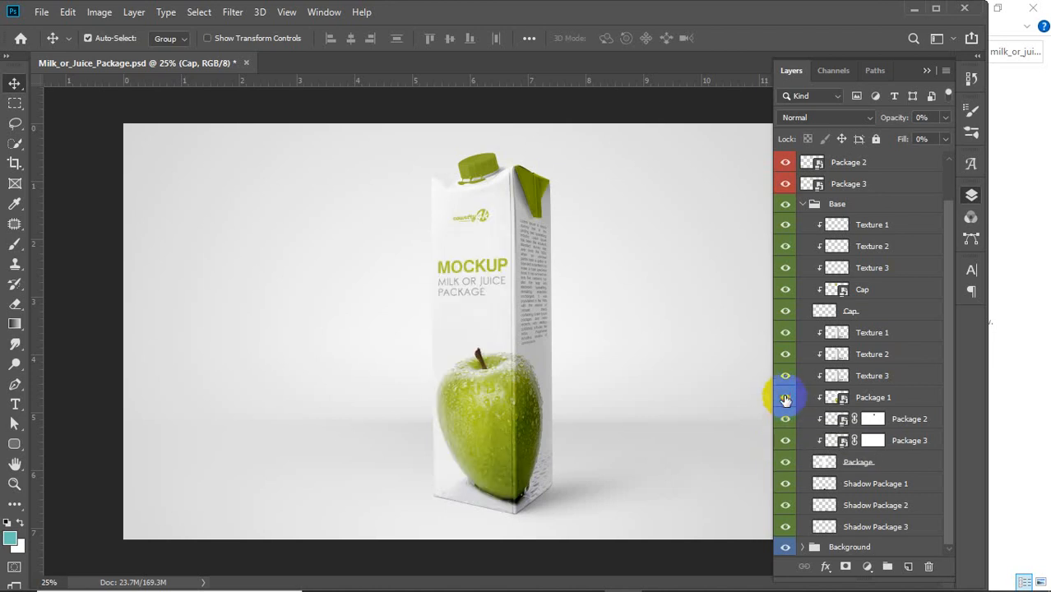
{"action": "double_click", "coordinate": [833, 398]}
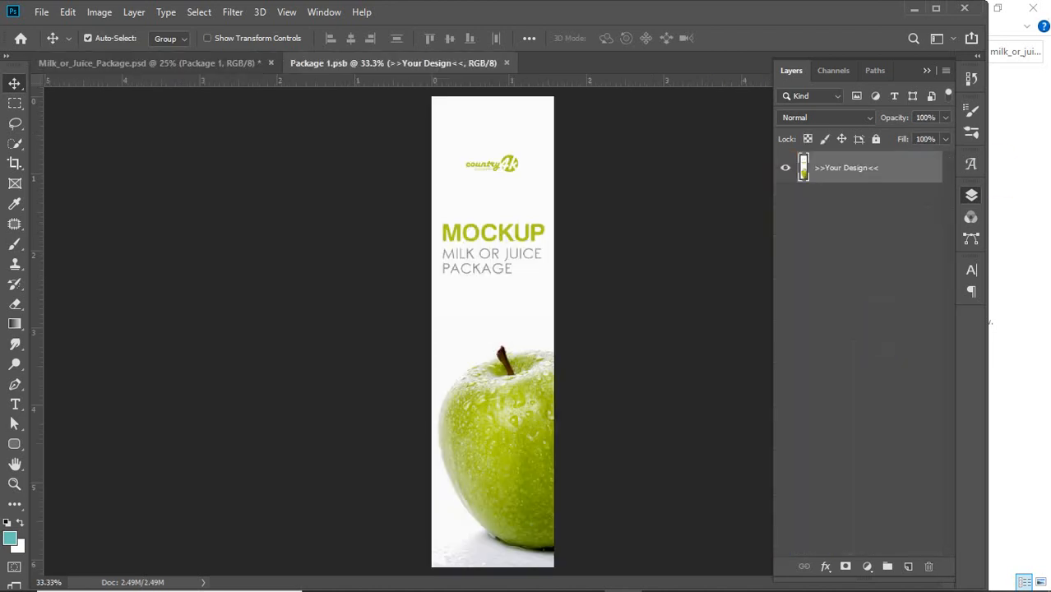
Switch to Illustrator and copy the packaging's front panel with its logo, Orange juice title, tagline and orange image
{"action": "left_click", "coordinate": [1036, 9]}
{"action": "left_click", "coordinate": [1037, 9]}
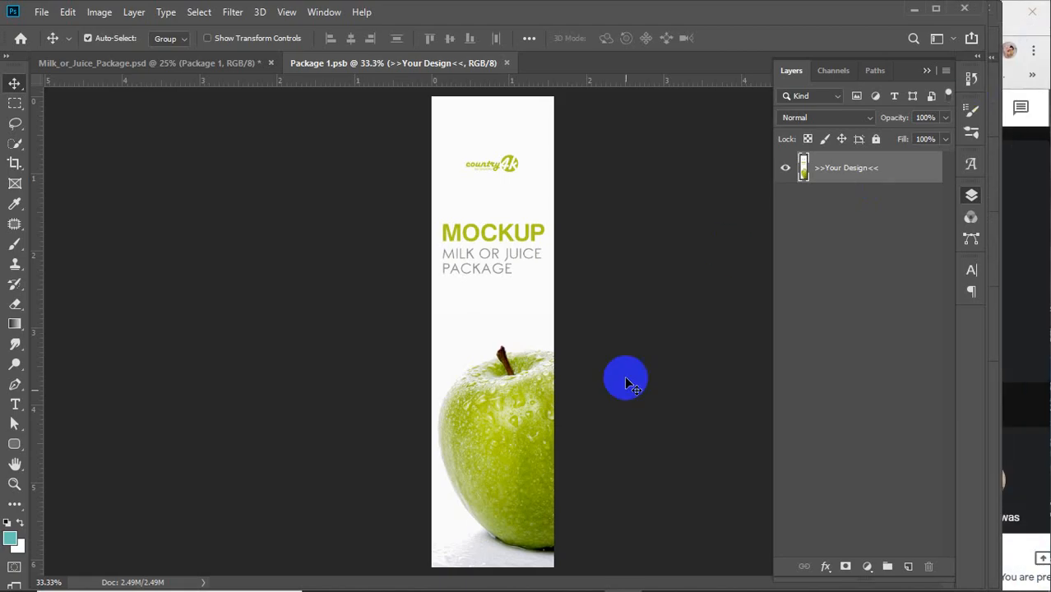
{"action": "mouse_move", "coordinate": [705, 577]}
{"action": "left_click", "coordinate": [660, 578]}
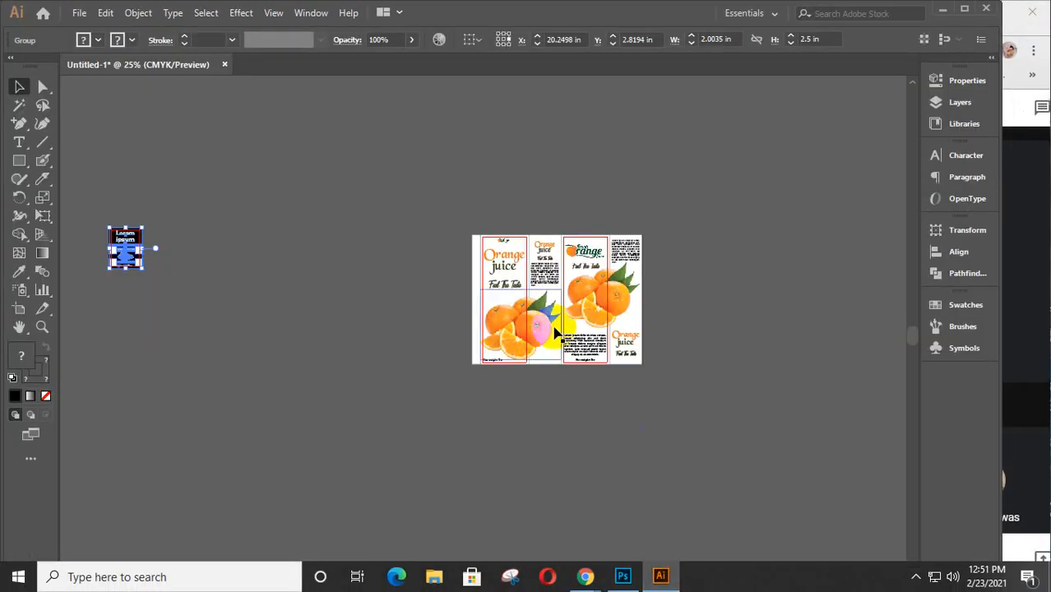
{"action": "scroll", "coordinate": [509, 271], "scroll_direction": "up", "scroll_amount": 2}
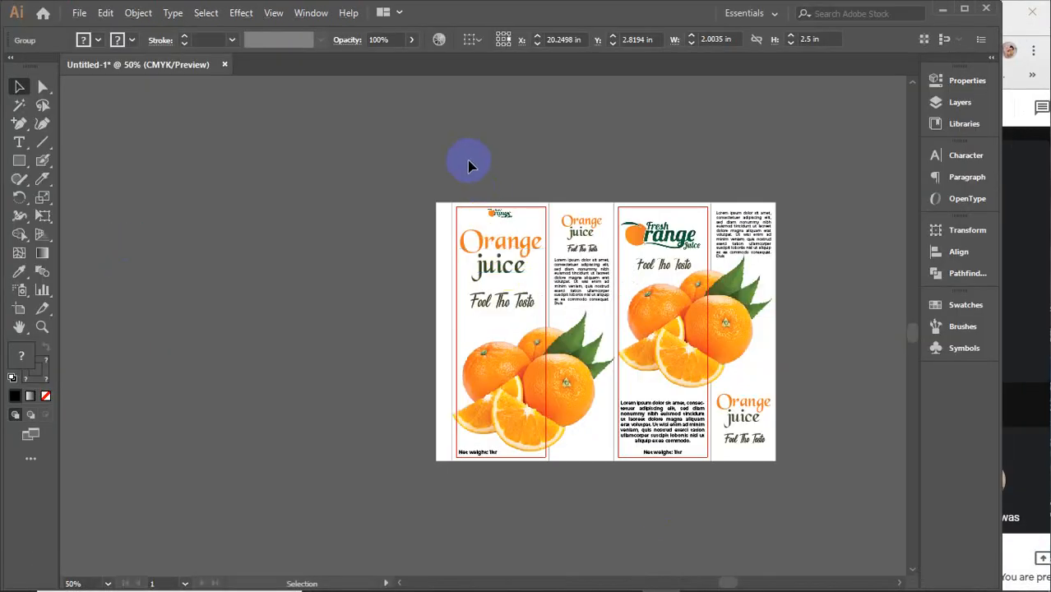
{"action": "left_click_drag", "start_coordinate": [470, 165], "coordinate": [522, 496]}
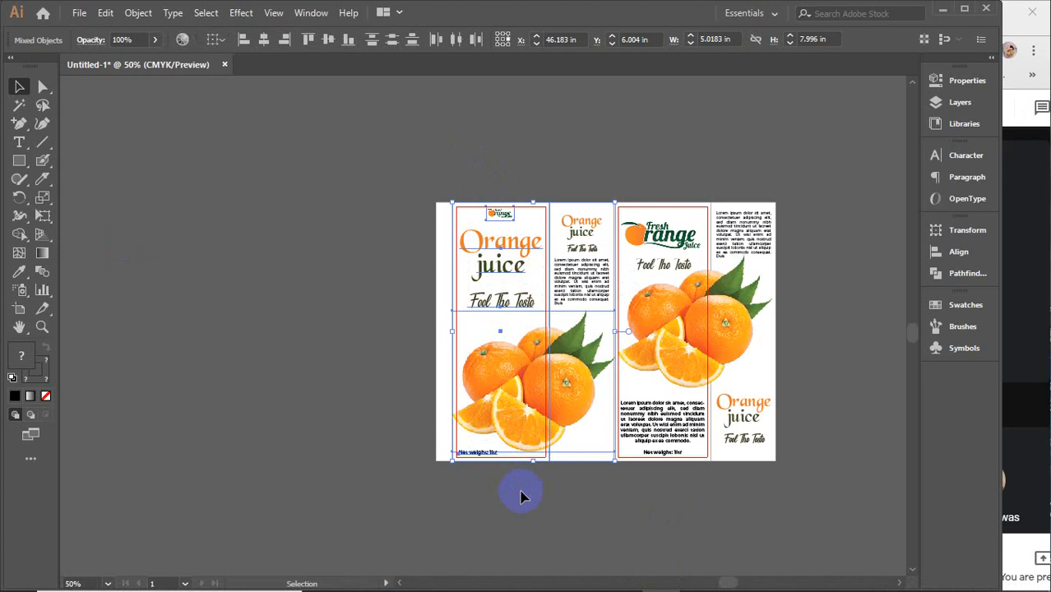
{"action": "key", "text": "a"}
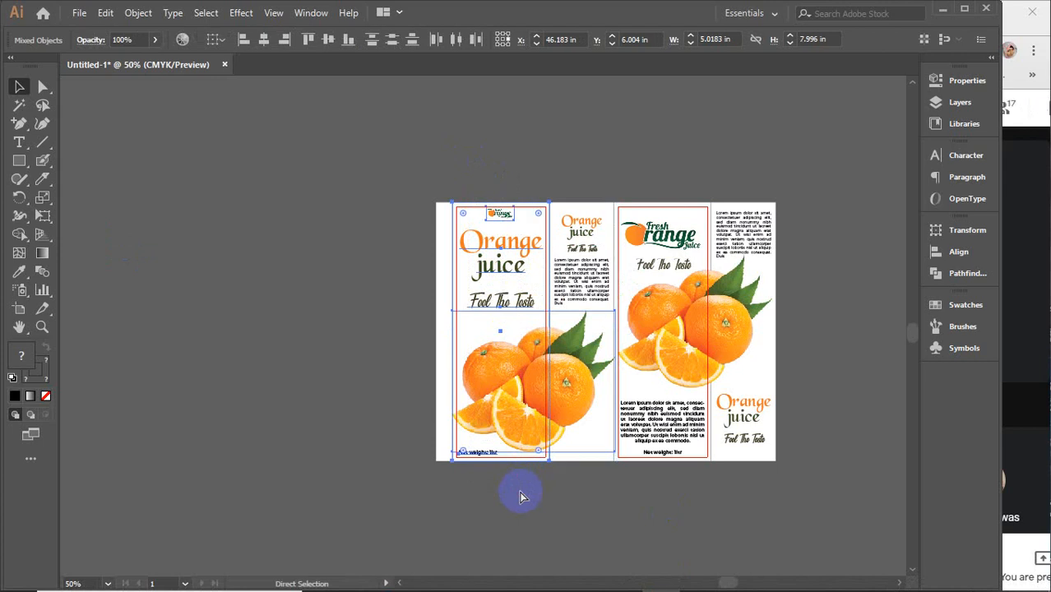
Return to Photoshop and paste the front panel artwork into the Package 1 document as a smart object
{"action": "left_click", "coordinate": [622, 576]}
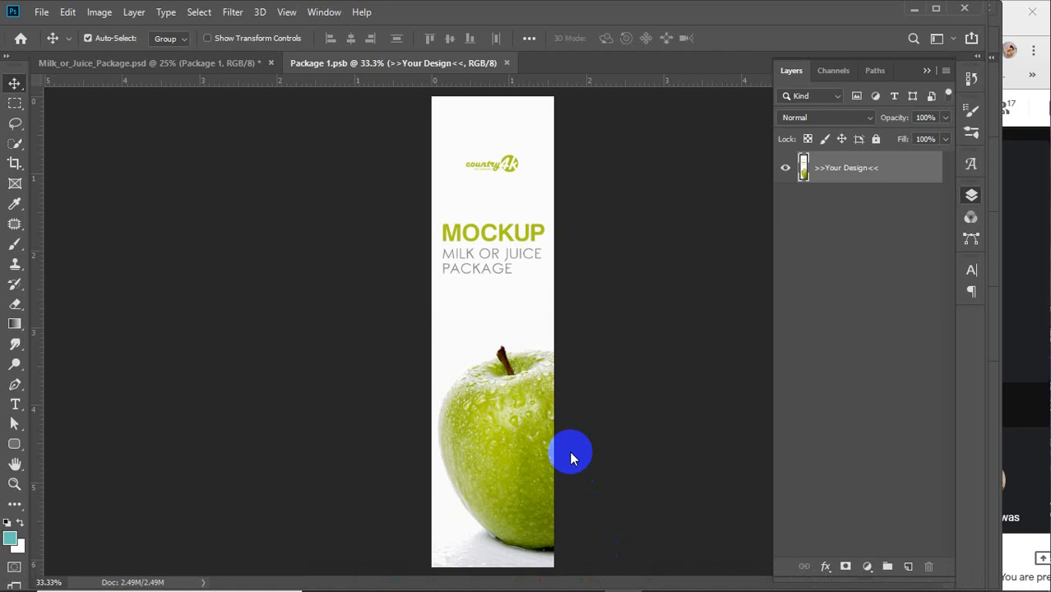
{"action": "key", "text": "ctrl+v"}
{"action": "left_click", "coordinate": [589, 160]}
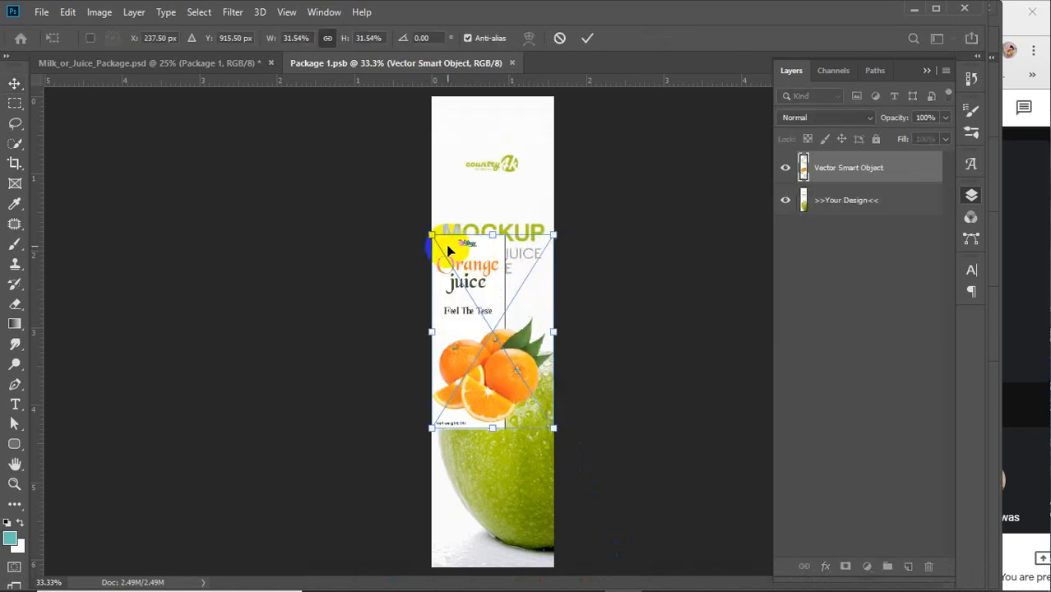
Enlarge and shift the pasted artwork to about 6.103 in high so its front panel fills the Package 1 canvas
{"action": "left_click_drag", "start_coordinate": [493, 234], "coordinate": [503, 97]}
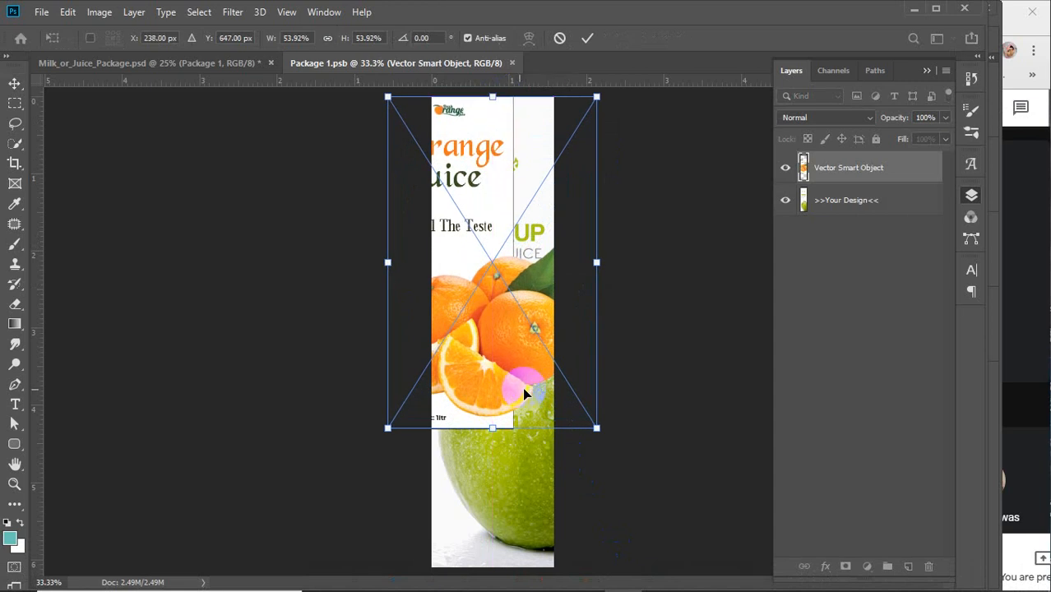
{"action": "left_click_drag", "start_coordinate": [490, 352], "coordinate": [526, 356]}
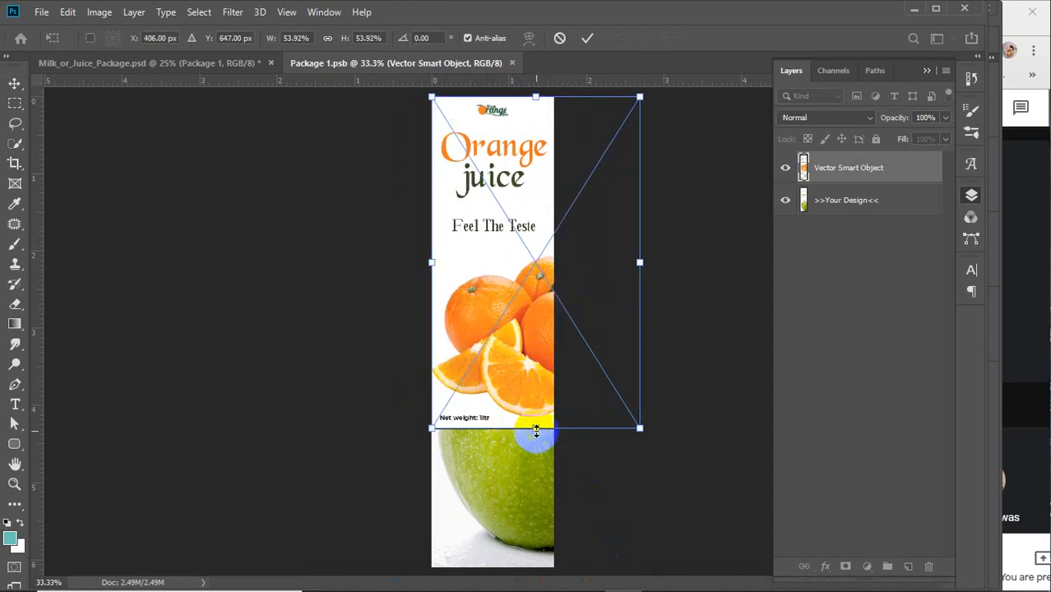
{"action": "left_click_drag", "start_coordinate": [535, 432], "coordinate": [536, 569]}
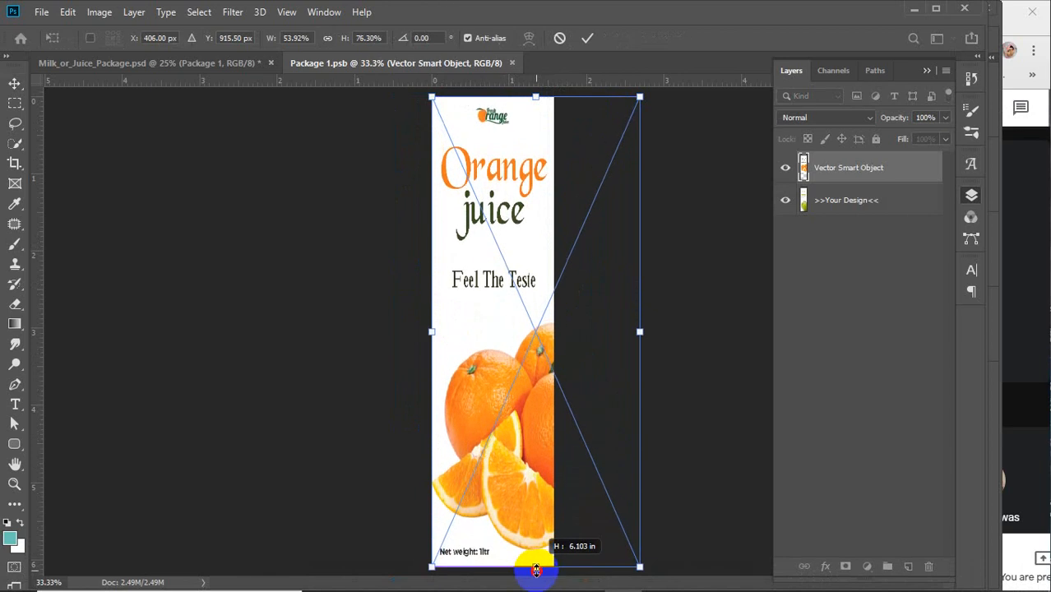
{"action": "left_click", "coordinate": [586, 38]}
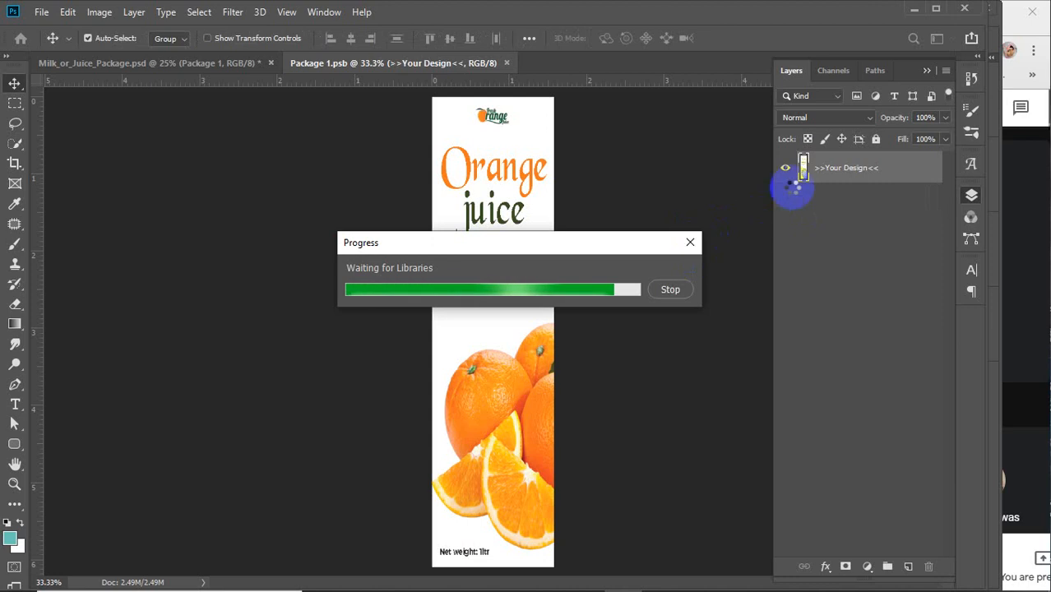
{"action": "left_click", "coordinate": [698, 240]}
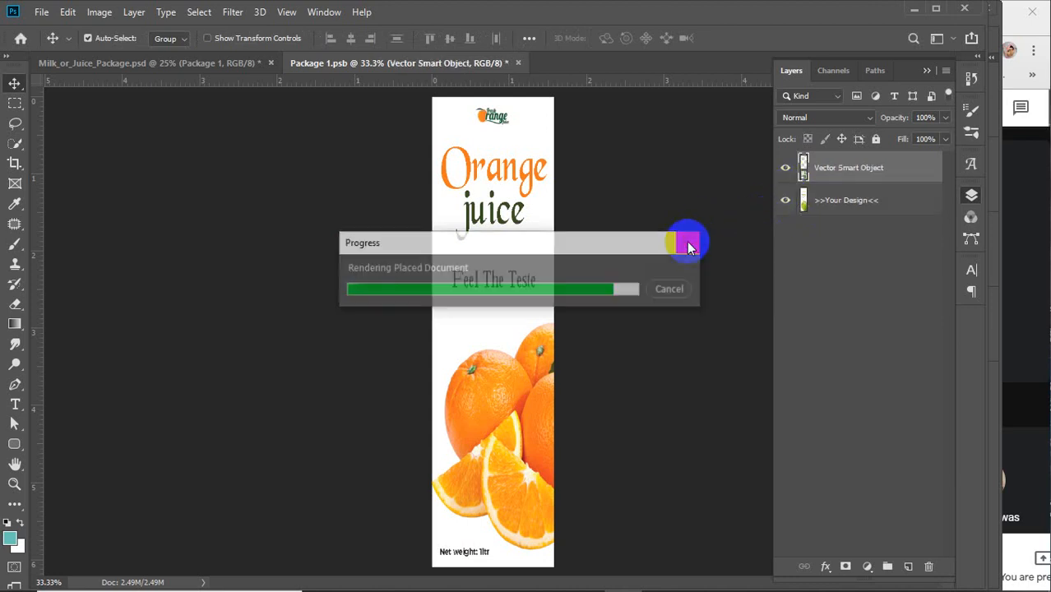
Hide the >>Your Design<< layer in Package 1, then save and close the smart object document
{"action": "left_click", "coordinate": [785, 202]}
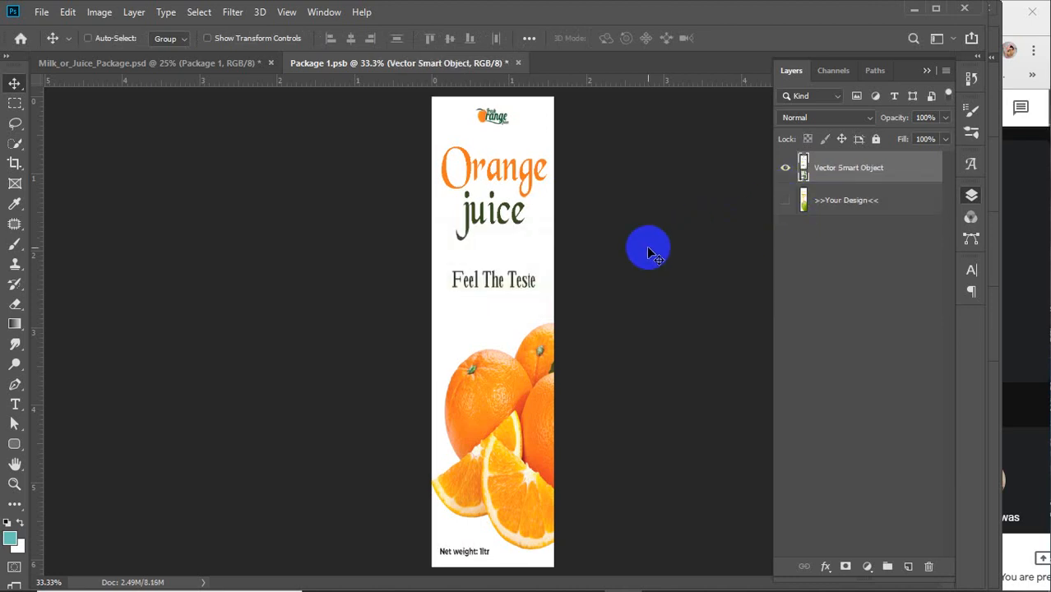
{"action": "key", "text": "ctrl+s"}
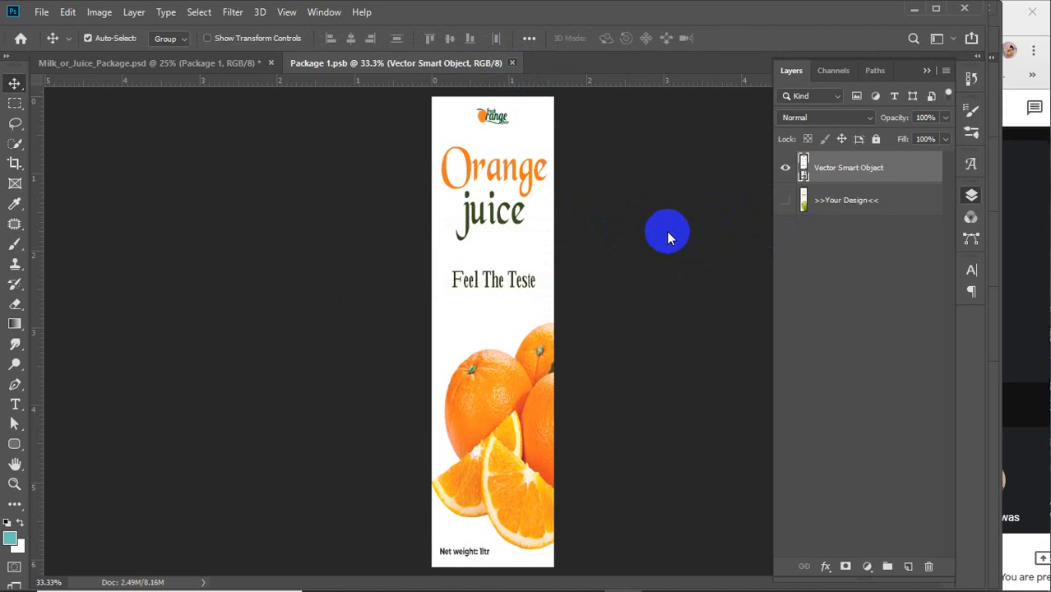
{"action": "key", "text": "ctrl+w"}
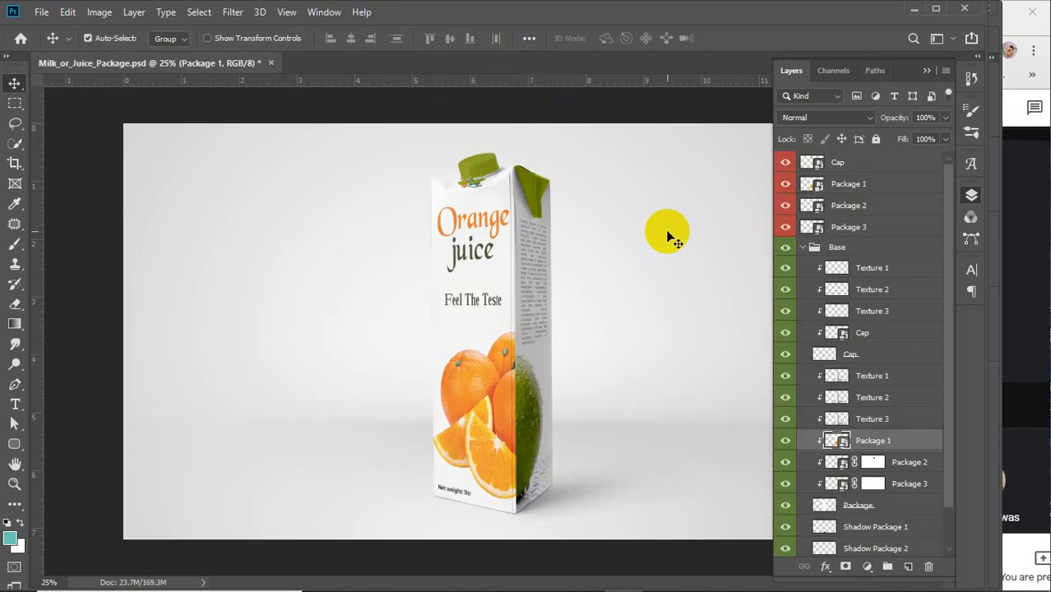
Check the carton face of the Package 2 layer by toggling its visibility and open its smart object
{"action": "left_click", "coordinate": [786, 463]}
{"action": "left_click", "coordinate": [786, 463]}
{"action": "double_click", "coordinate": [835, 464]}
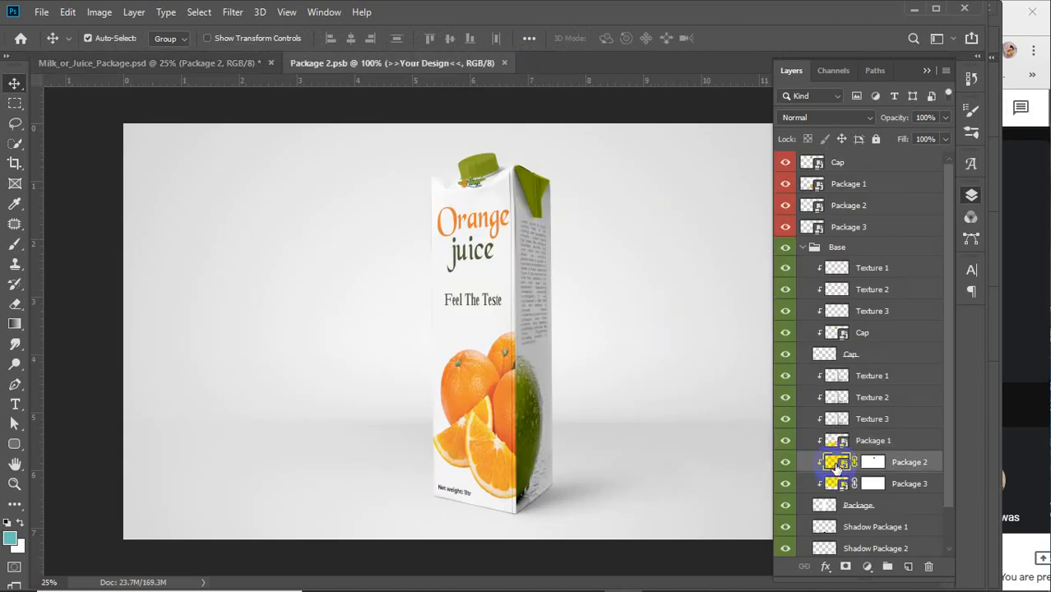
Copy the side panel beside the front panel in Illustrator and paste it into Photoshop's Package 2 document as a smart object
{"action": "left_click", "coordinate": [661, 576]}
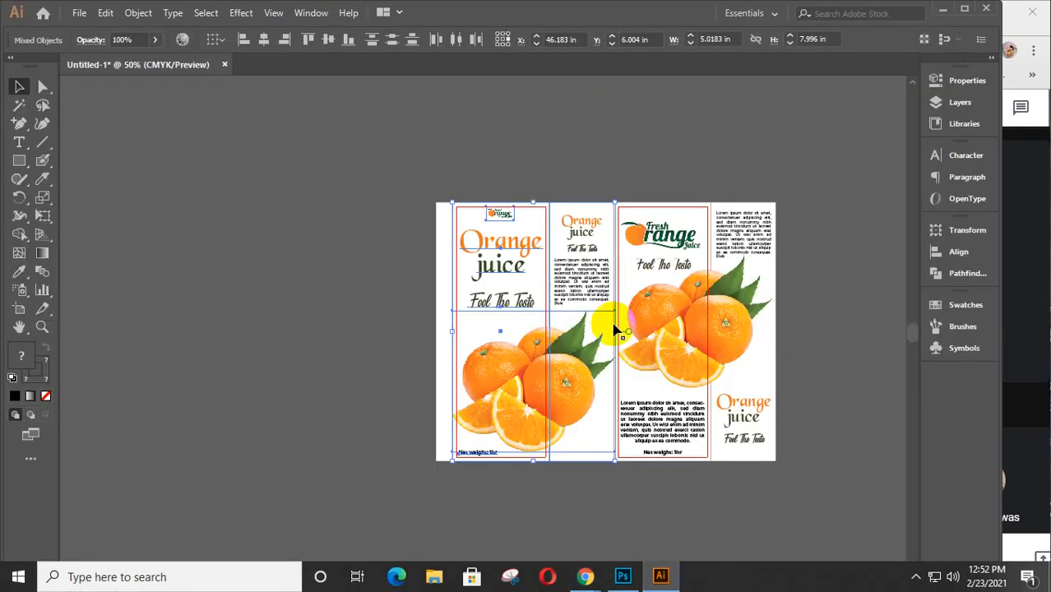
{"action": "mouse_move", "coordinate": [565, 169]}
{"action": "left_mouse_down"}
{"action": "mouse_move", "coordinate": [615, 399]}
{"action": "mouse_move", "coordinate": [615, 518]}
{"action": "mouse_move", "coordinate": [590, 520]}
{"action": "left_mouse_up"}
{"action": "key", "text": "ctrl+c"}
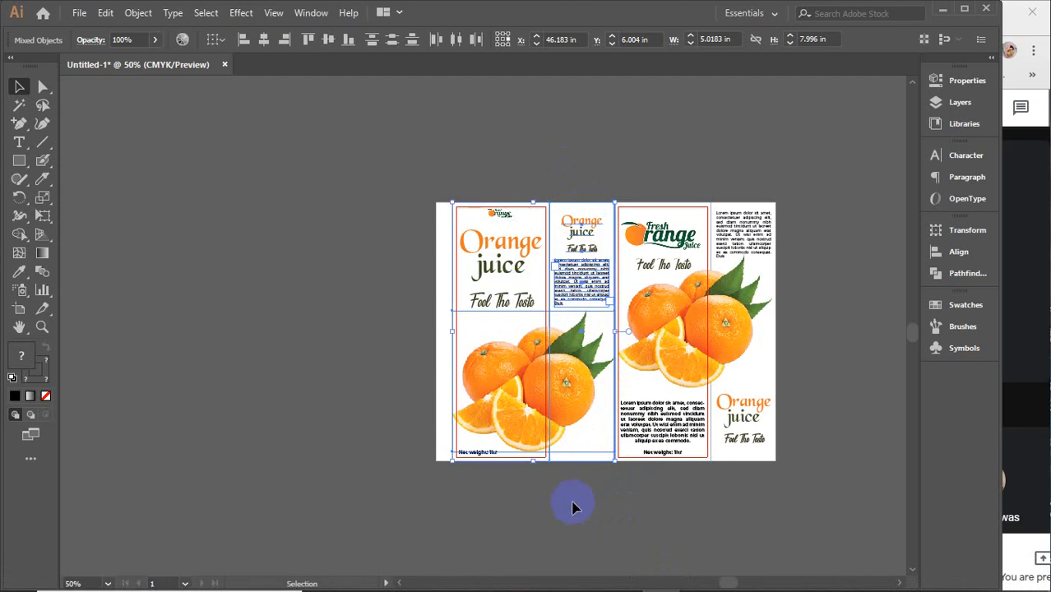
{"action": "left_click", "coordinate": [624, 578]}
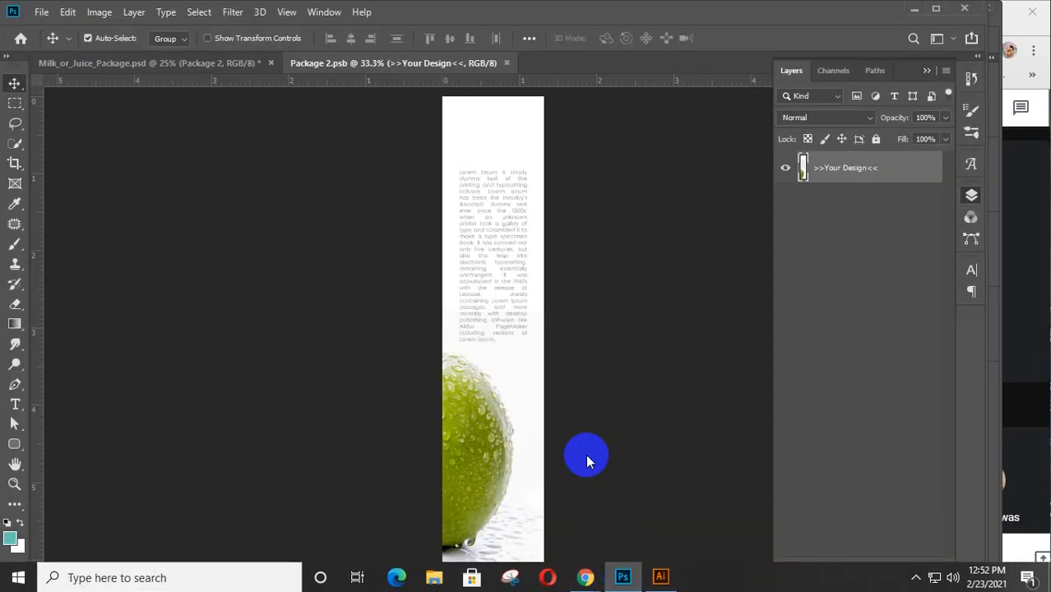
{"action": "key", "text": "ctrl+v"}
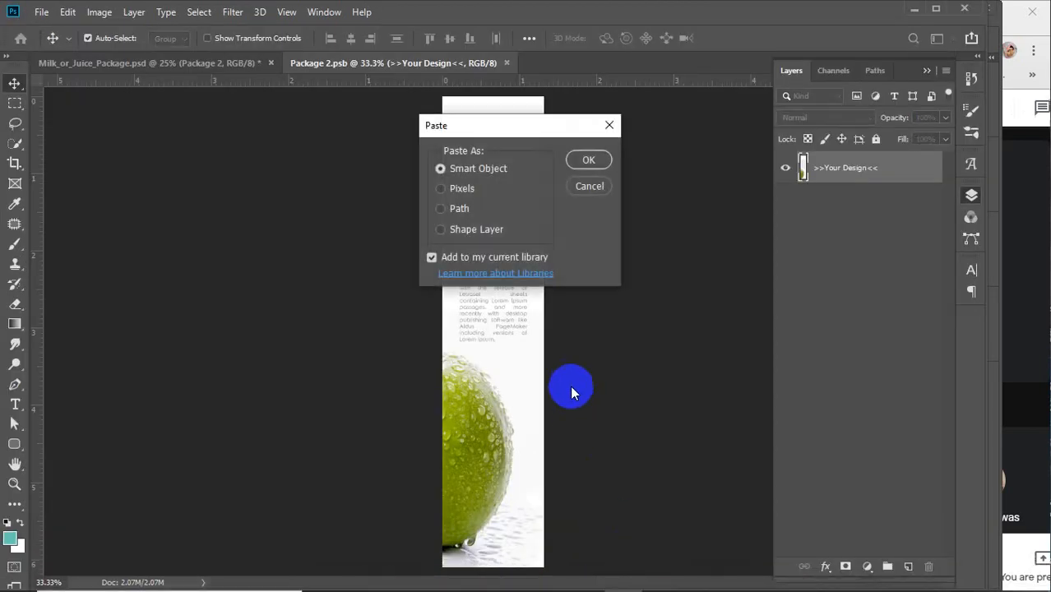
{"action": "left_click", "coordinate": [588, 160]}
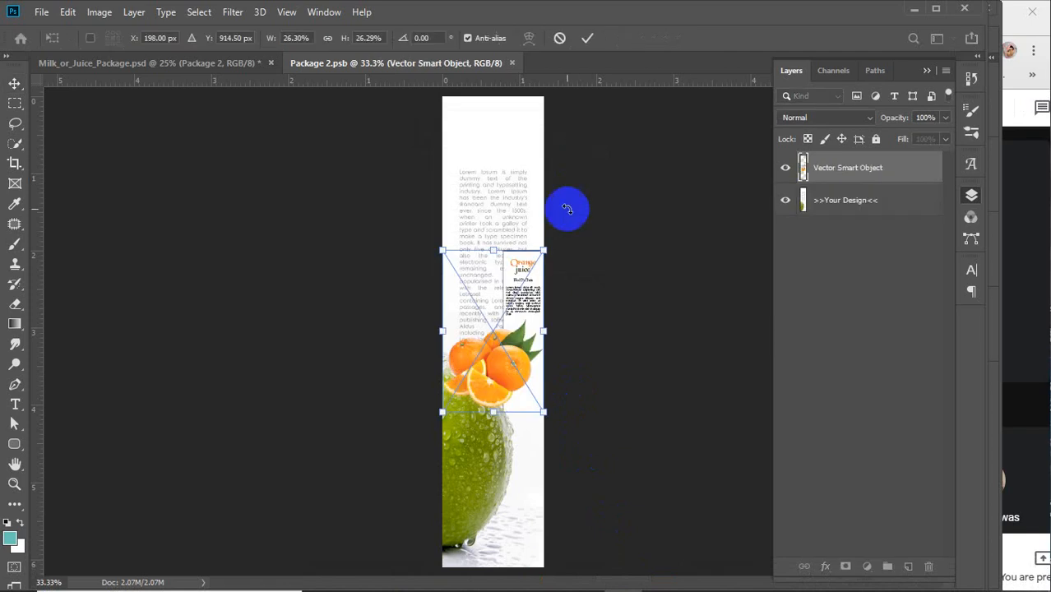
Enlarge the pasted artwork leftward and stretch it vertically so its side panel fills the whole Package 2 canvas
{"action": "left_click_drag", "start_coordinate": [442, 332], "coordinate": [289, 320]}
{"action": "left_click_drag", "start_coordinate": [501, 239], "coordinate": [501, 200]}
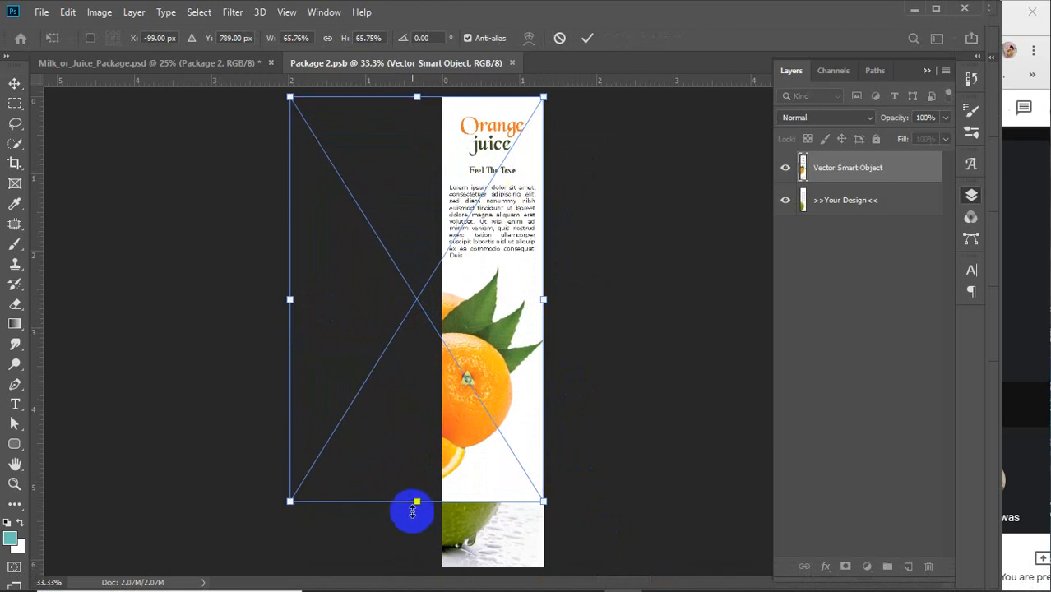
{"action": "left_click_drag", "start_coordinate": [413, 506], "coordinate": [412, 566]}
{"action": "left_click", "coordinate": [587, 38]}
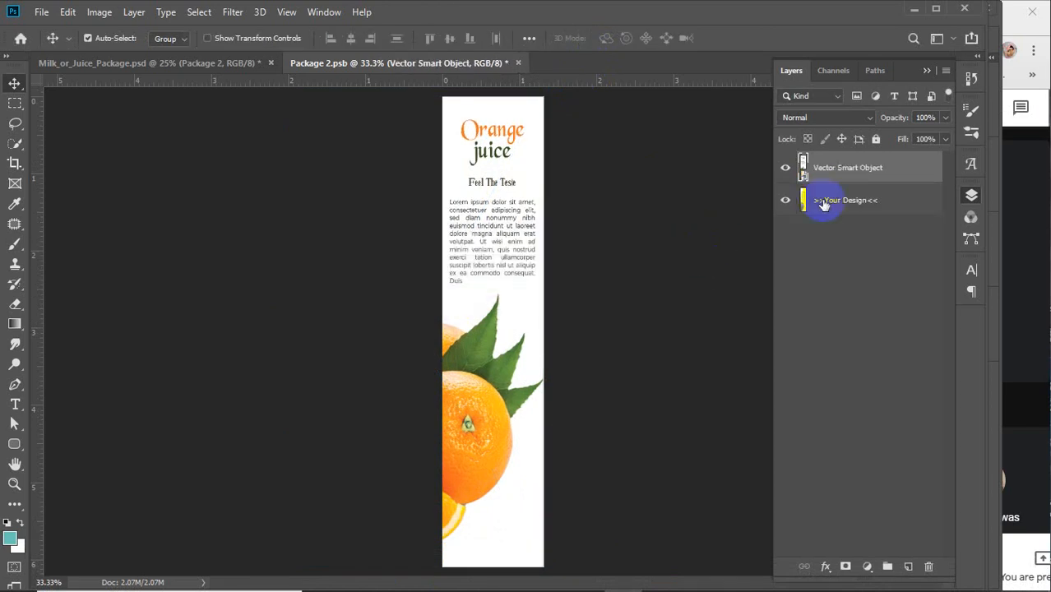
Hide the >>Your Design<< layer in Package 2, save the smart object, and close it to update the carton's side
{"action": "left_click", "coordinate": [786, 200]}
{"action": "key", "text": "ctrl+s"}
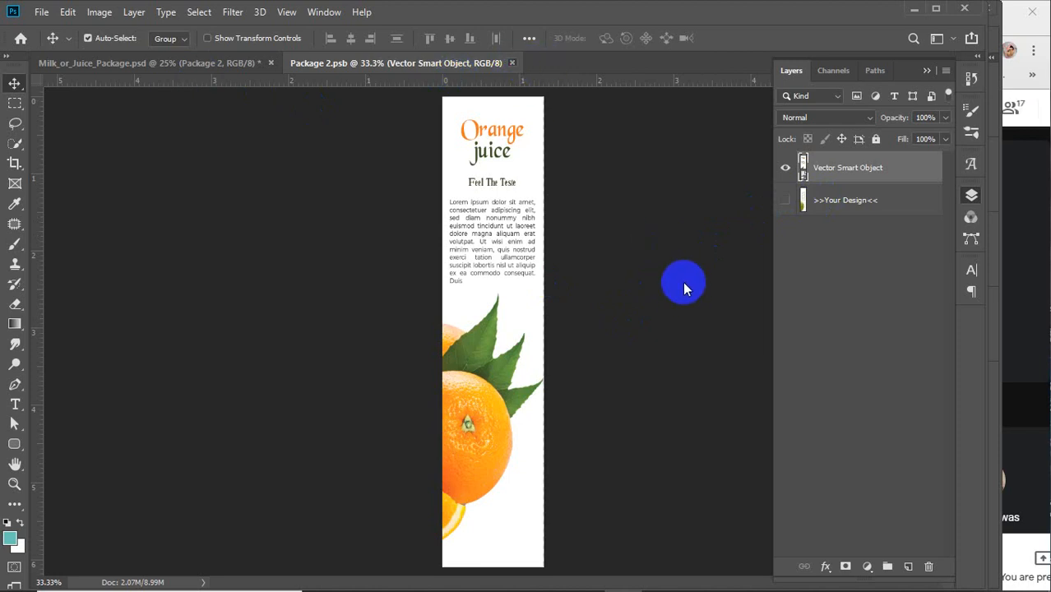
{"action": "key", "text": "ctrl+w"}
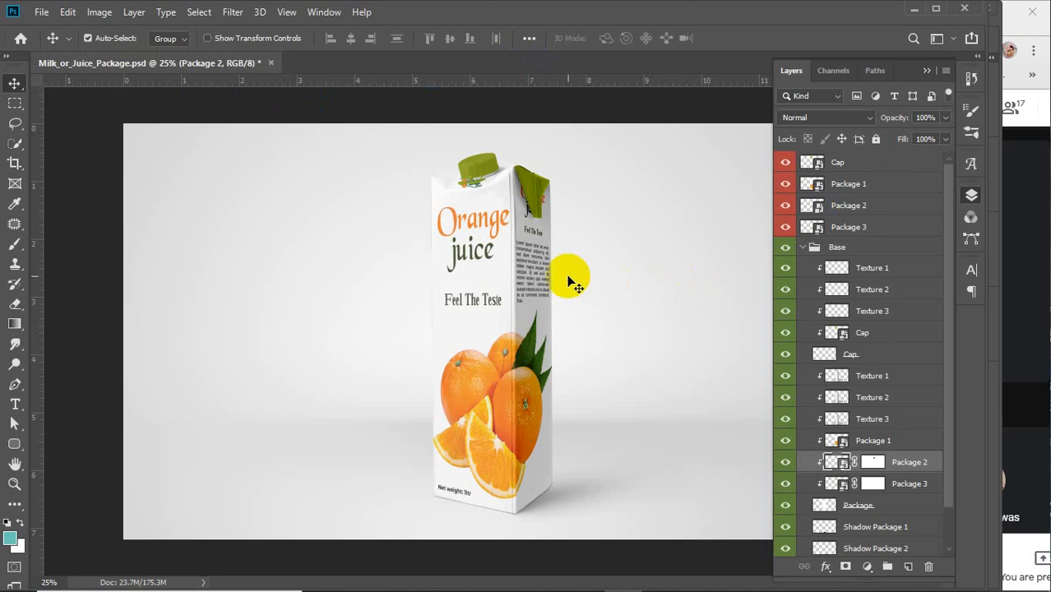
Check which carton part the Package 3 layer covers by toggling its visibility and open its smart object
{"action": "left_click", "coordinate": [786, 486]}
{"action": "left_click", "coordinate": [786, 485]}
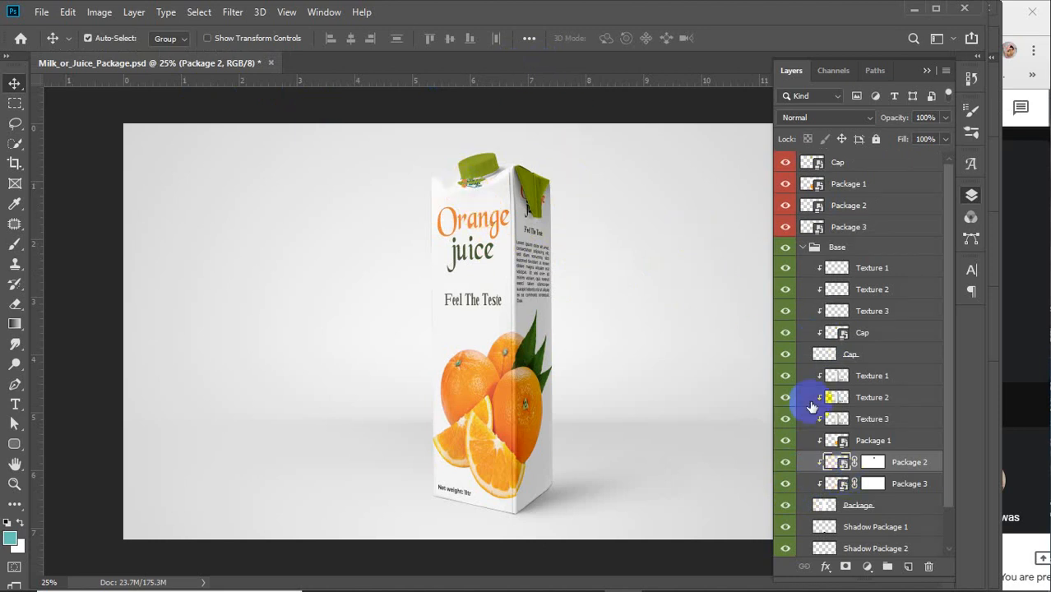
{"action": "left_click", "coordinate": [787, 485]}
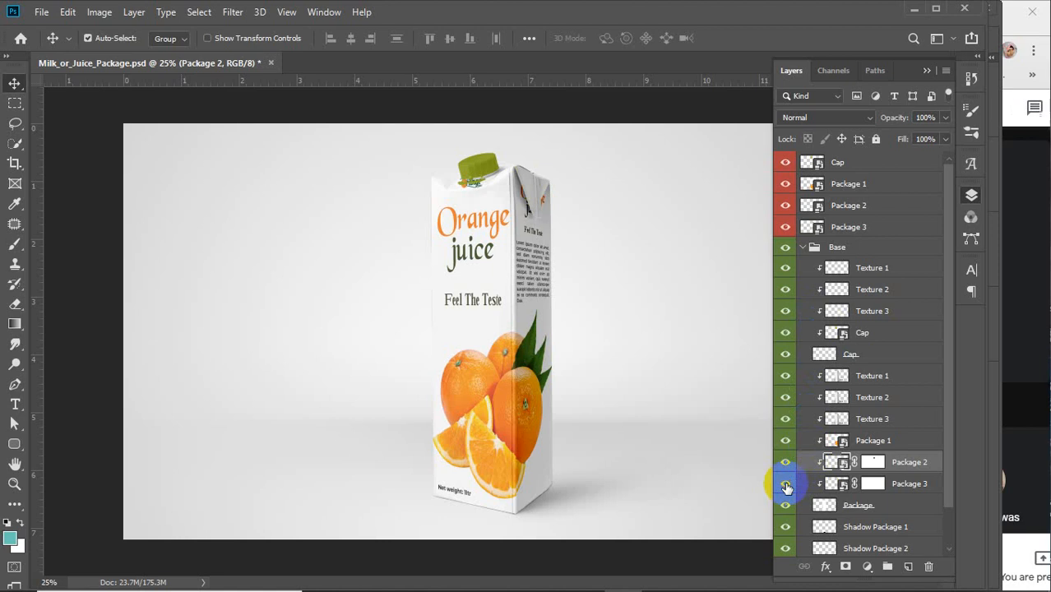
{"action": "left_click", "coordinate": [786, 485]}
{"action": "double_click", "coordinate": [835, 485]}
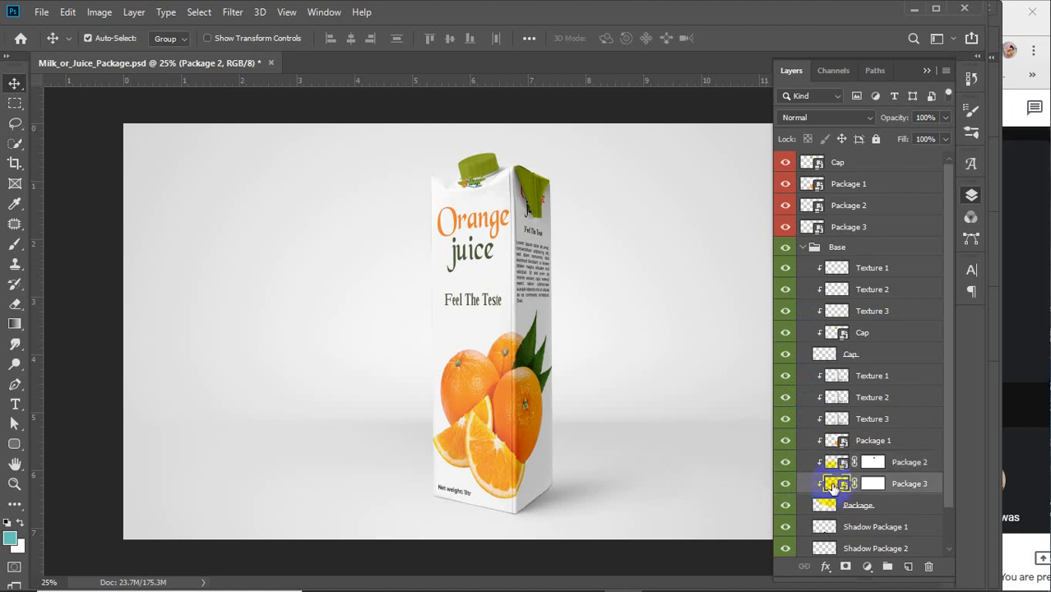
Recolor the >>Your Color<< fill in Package 3 to orange ff9c00, save the smart object, and close it
{"action": "double_click", "coordinate": [811, 167]}
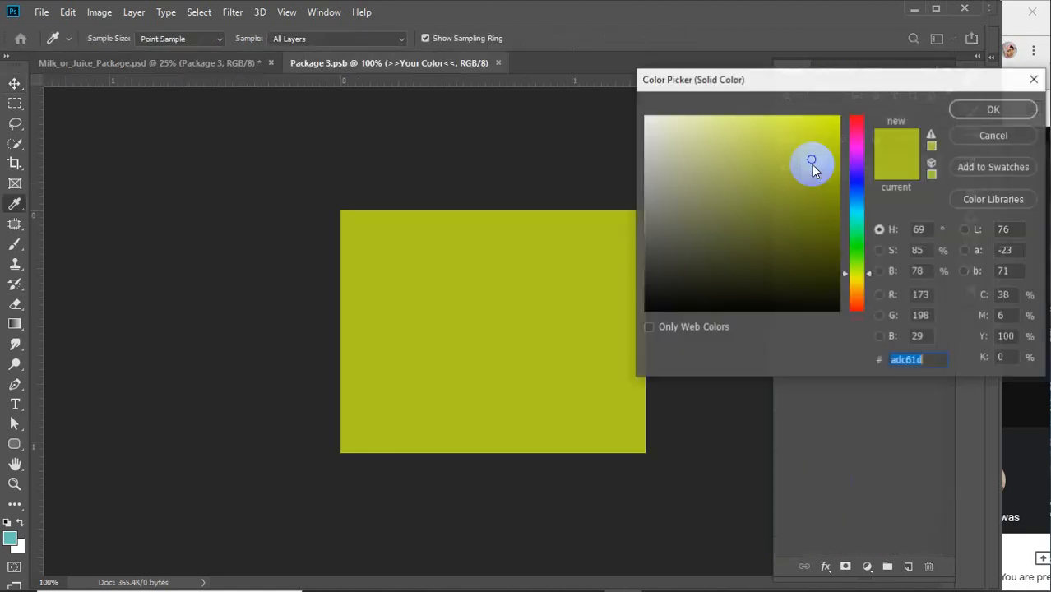
{"action": "left_click_drag", "start_coordinate": [849, 260], "coordinate": [849, 292]}
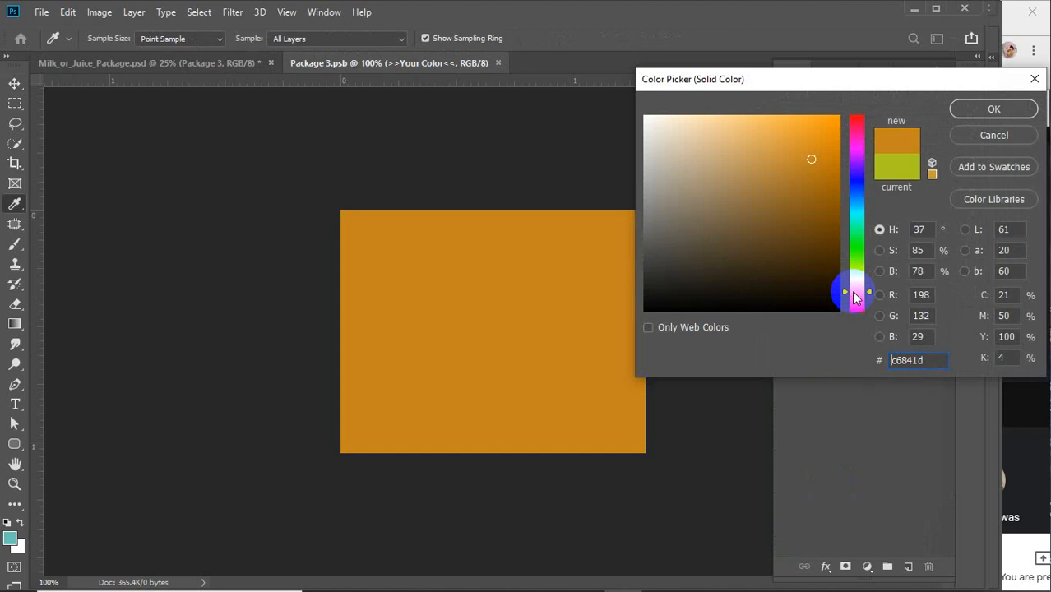
{"action": "left_click_drag", "start_coordinate": [821, 141], "coordinate": [852, 95]}
{"action": "left_click", "coordinate": [992, 108]}
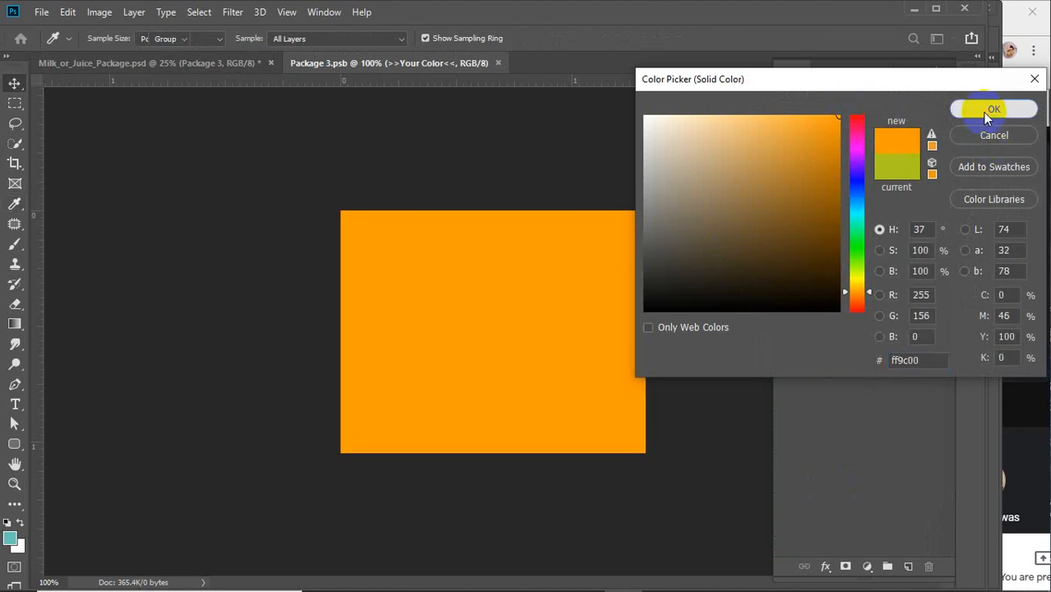
{"action": "key", "text": "ctrl+s"}
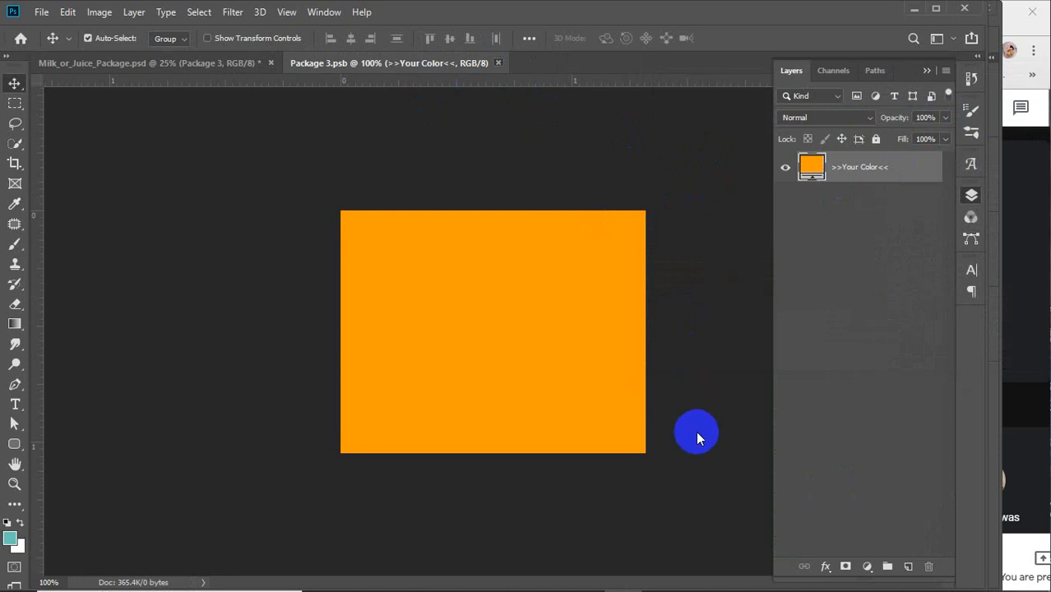
{"action": "key", "text": "ctrl+w"}
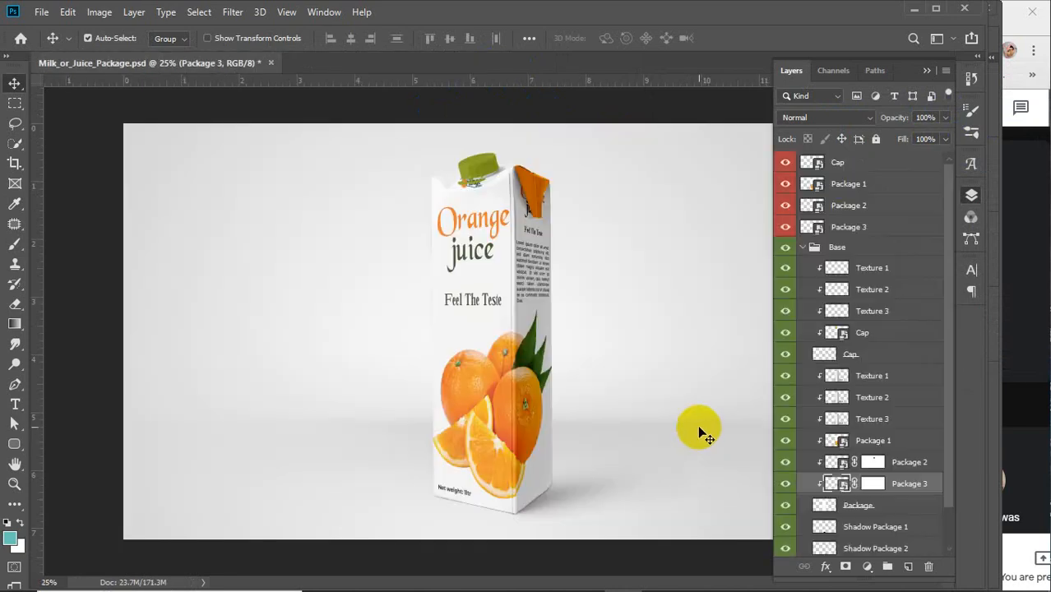
Check the carton's cap by toggling the Cap base layer's visibility and open the clipped Cap layer's smart object
{"action": "left_click", "coordinate": [821, 356]}
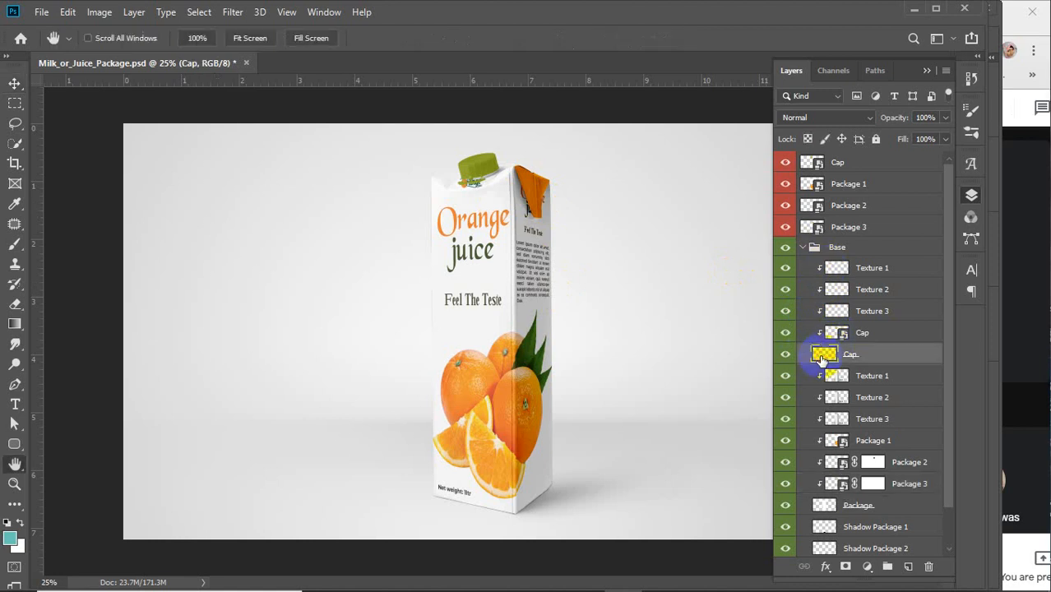
{"action": "double_click", "coordinate": [822, 356]}
{"action": "left_click", "coordinate": [870, 125]}
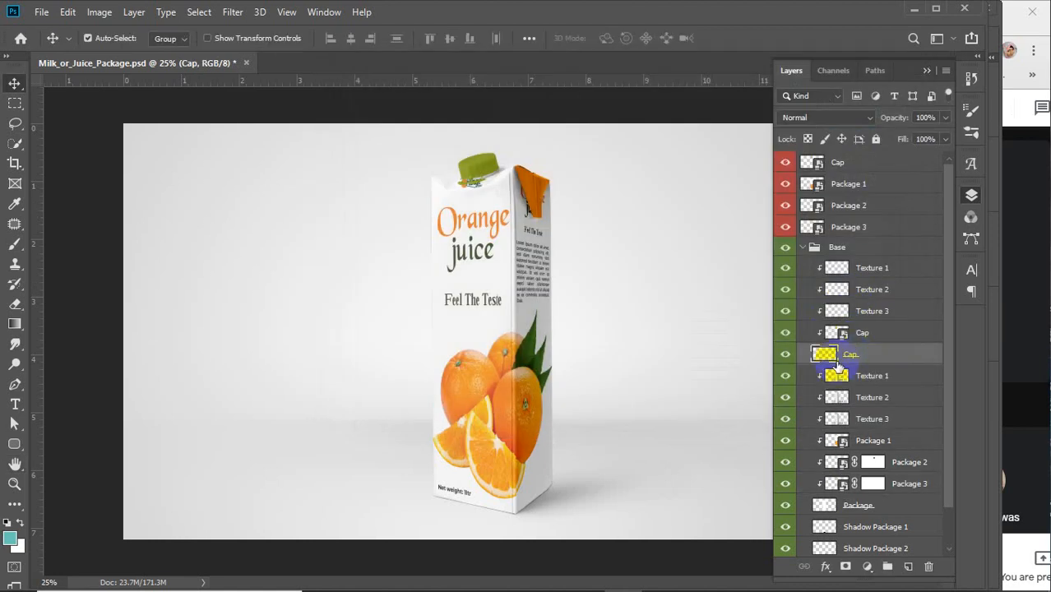
{"action": "left_click", "coordinate": [785, 356]}
{"action": "left_click", "coordinate": [786, 355]}
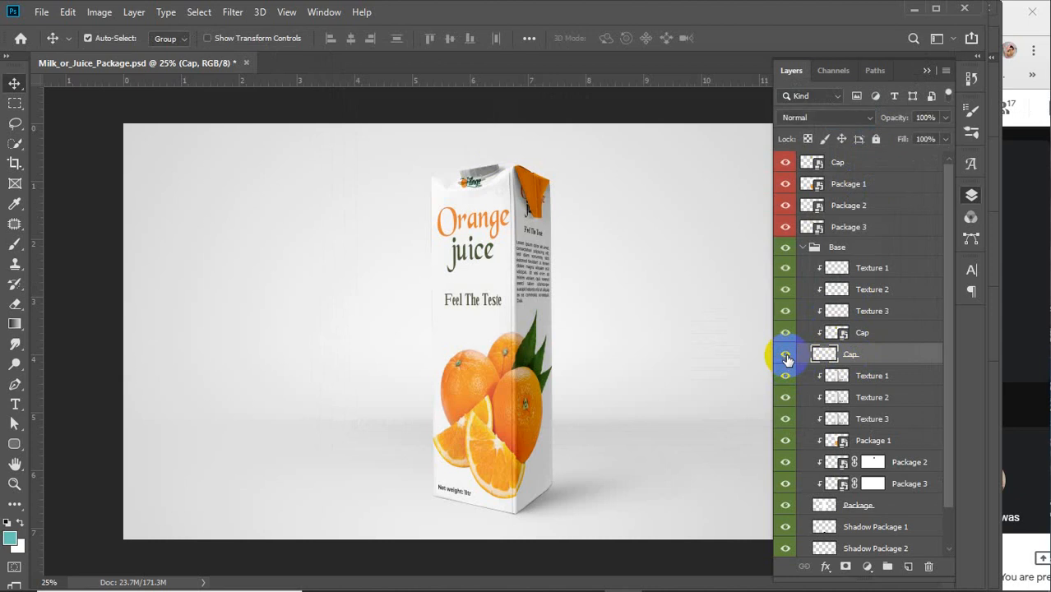
{"action": "double_click", "coordinate": [838, 334]}
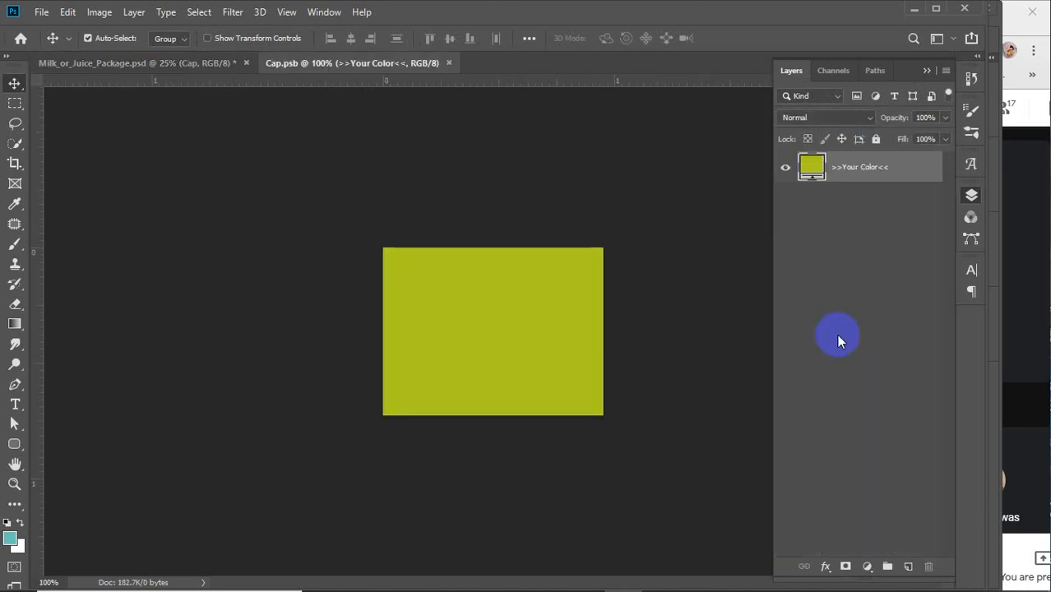
Recolor the >>Your Color<< fill in the Cap smart object to yellow-orange ffba00, save it, and close it
{"action": "double_click", "coordinate": [811, 171]}
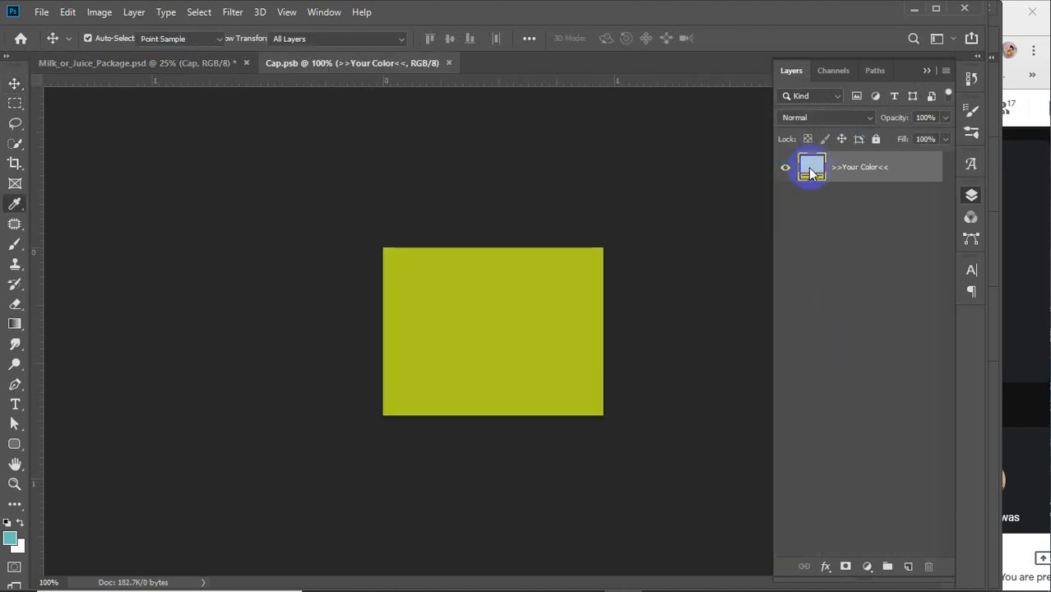
{"action": "left_click", "coordinate": [855, 286]}
{"action": "left_click_drag", "start_coordinate": [856, 288], "coordinate": [853, 286]}
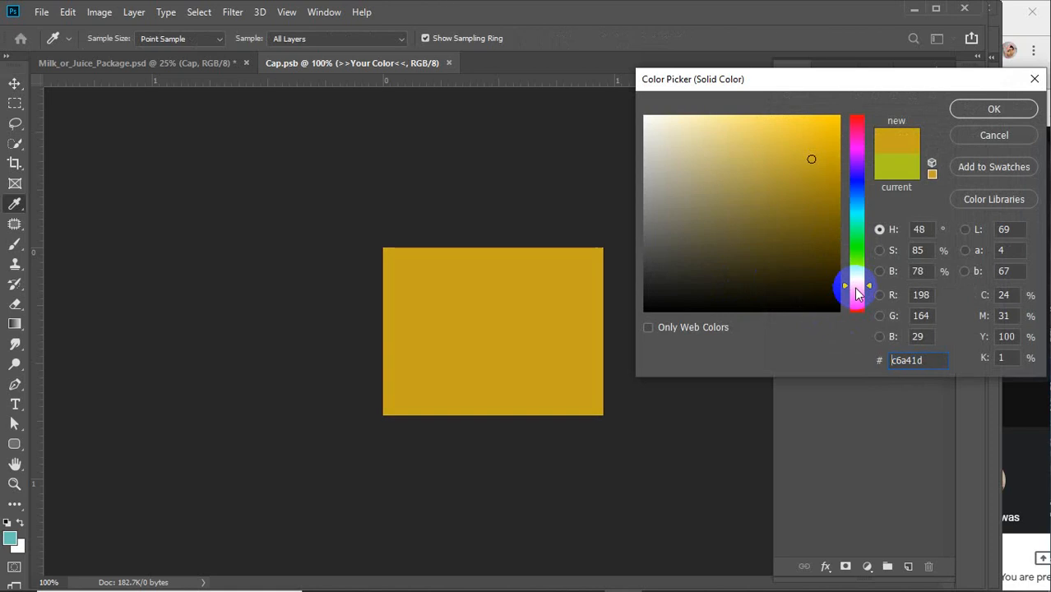
{"action": "left_click_drag", "start_coordinate": [823, 134], "coordinate": [858, 105]}
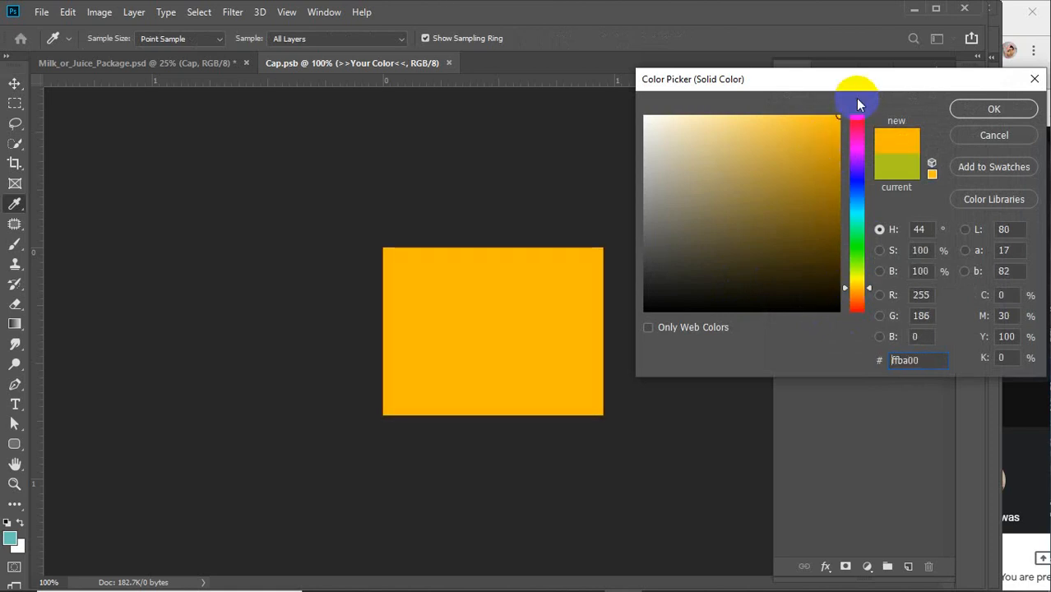
{"action": "left_click", "coordinate": [961, 109]}
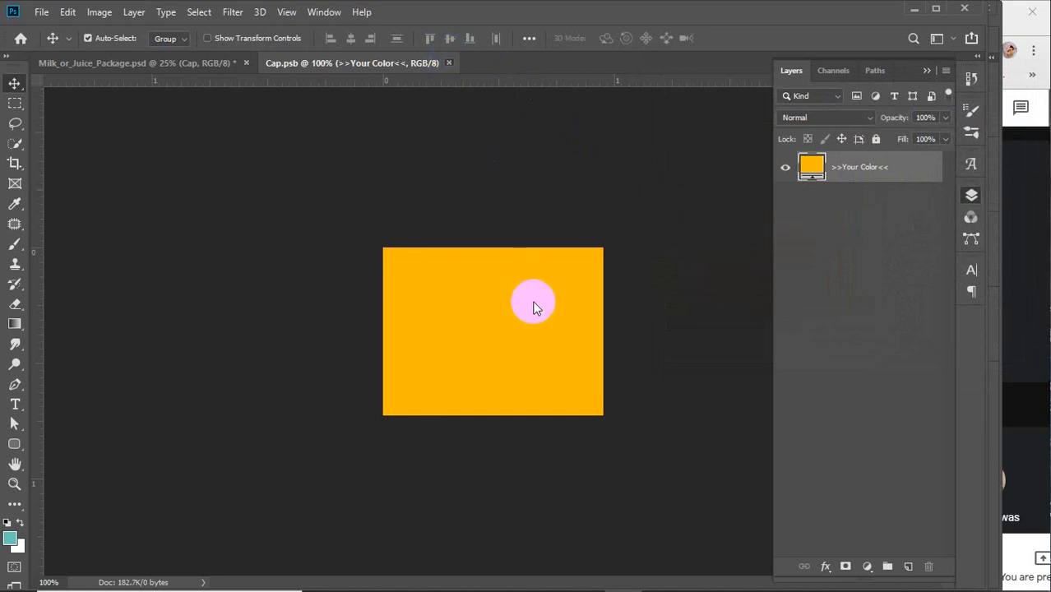
{"action": "key", "text": "ctrl+w"}
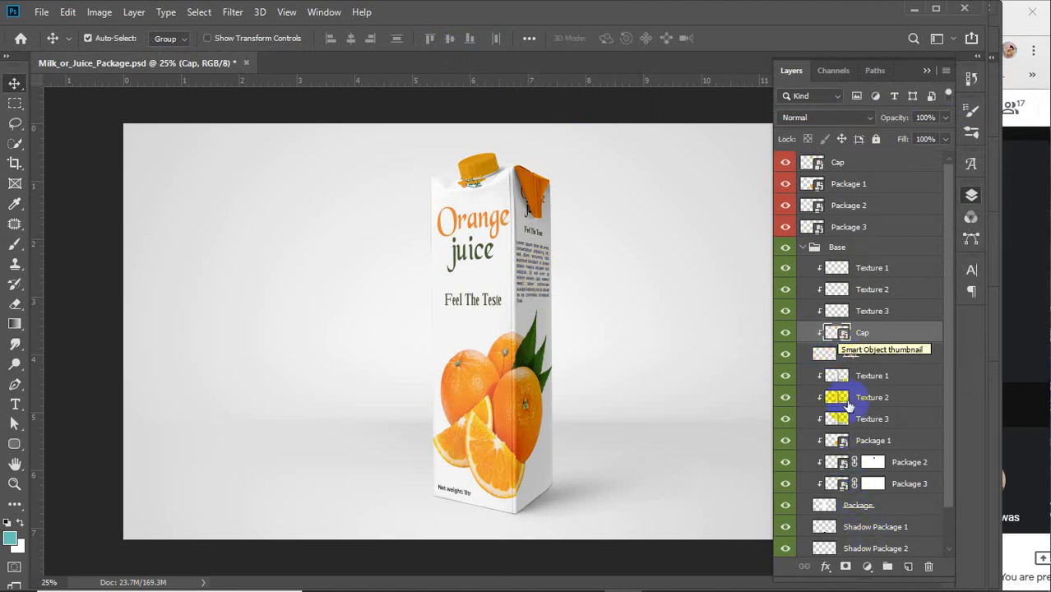
Inspect the artwork inside the Package 1 smart object, close it, and check the Package 3 layer by toggling its visibility
{"action": "double_click", "coordinate": [837, 442]}
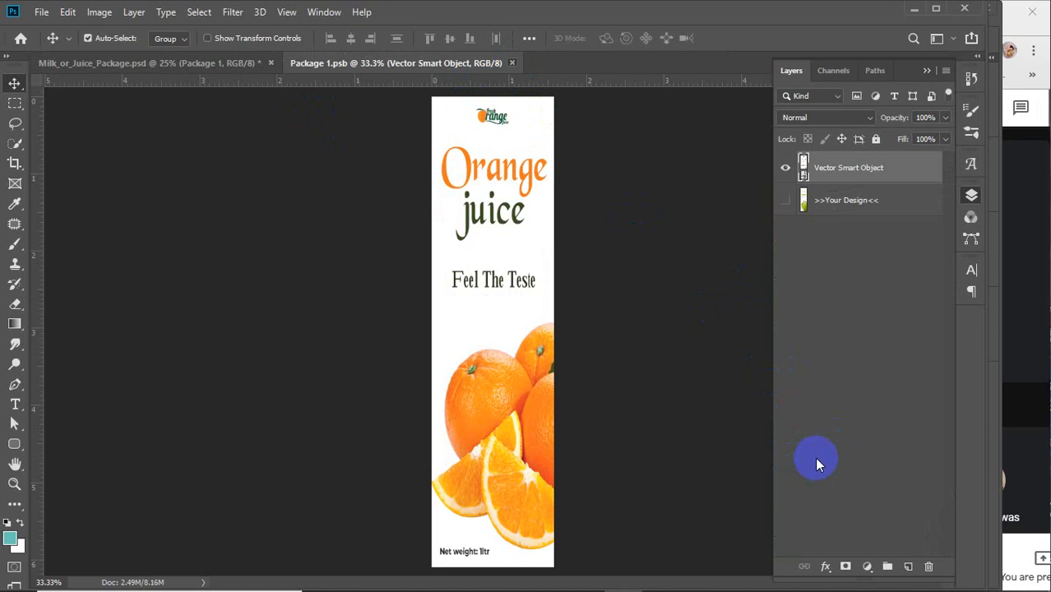
{"action": "key", "text": "ctrl+w"}
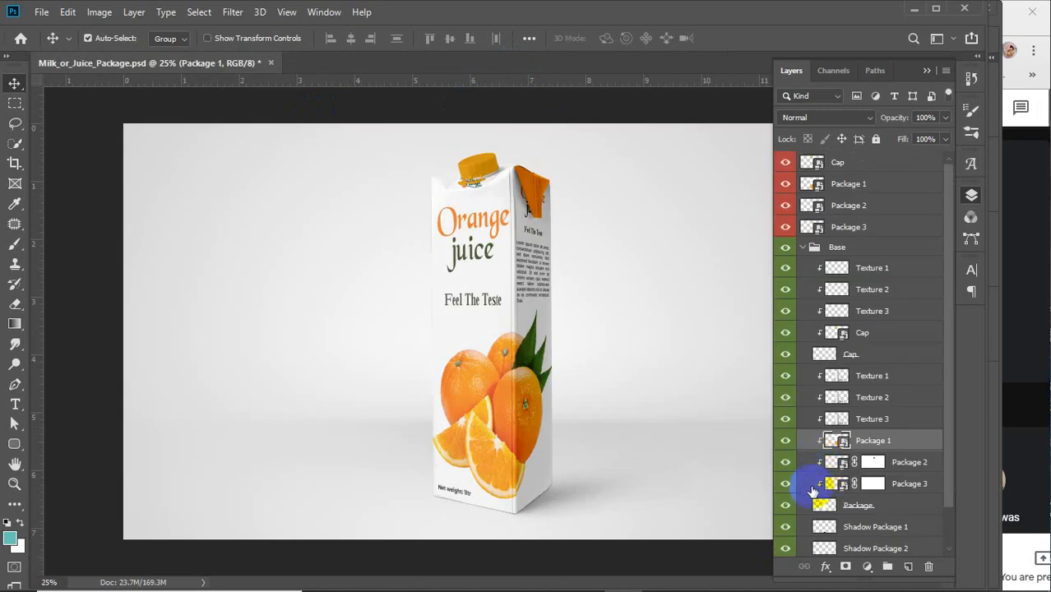
{"action": "left_click", "coordinate": [786, 484]}
{"action": "left_click", "coordinate": [785, 485]}
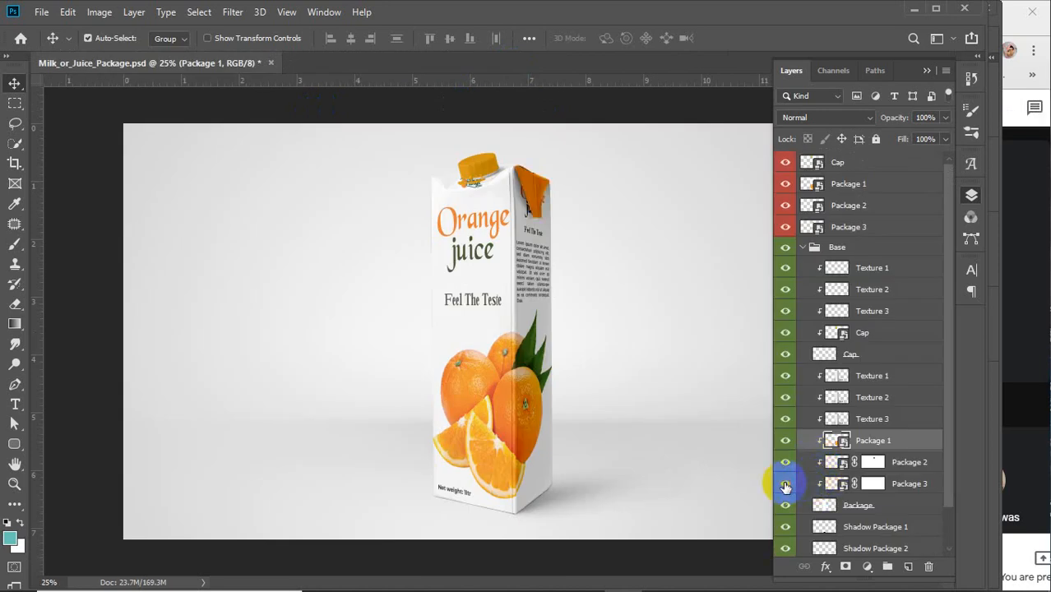
Open the Package 3 smart object, change its >>Your Color<< fill to the cap's ffba00, save it, and close it
{"action": "double_click", "coordinate": [835, 486]}
{"action": "double_click", "coordinate": [808, 165]}
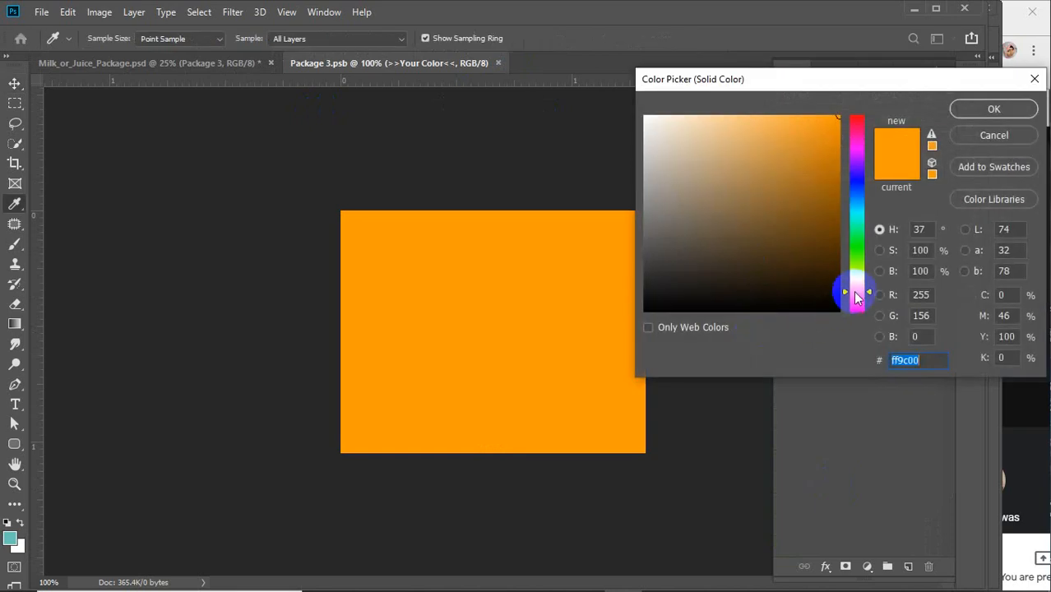
{"action": "left_click", "coordinate": [854, 288]}
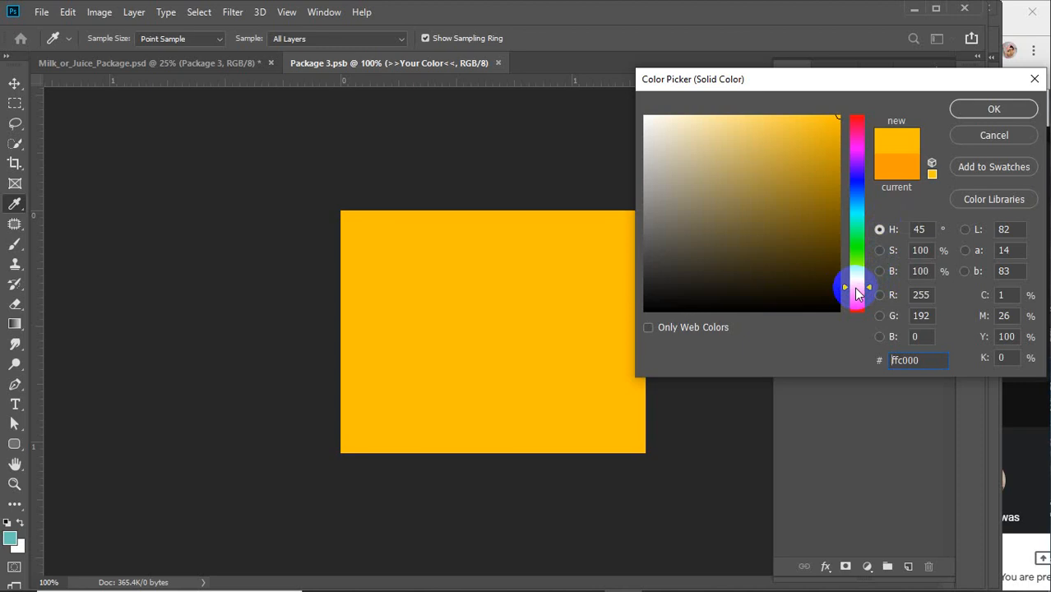
{"action": "left_click_drag", "start_coordinate": [857, 294], "coordinate": [856, 288]}
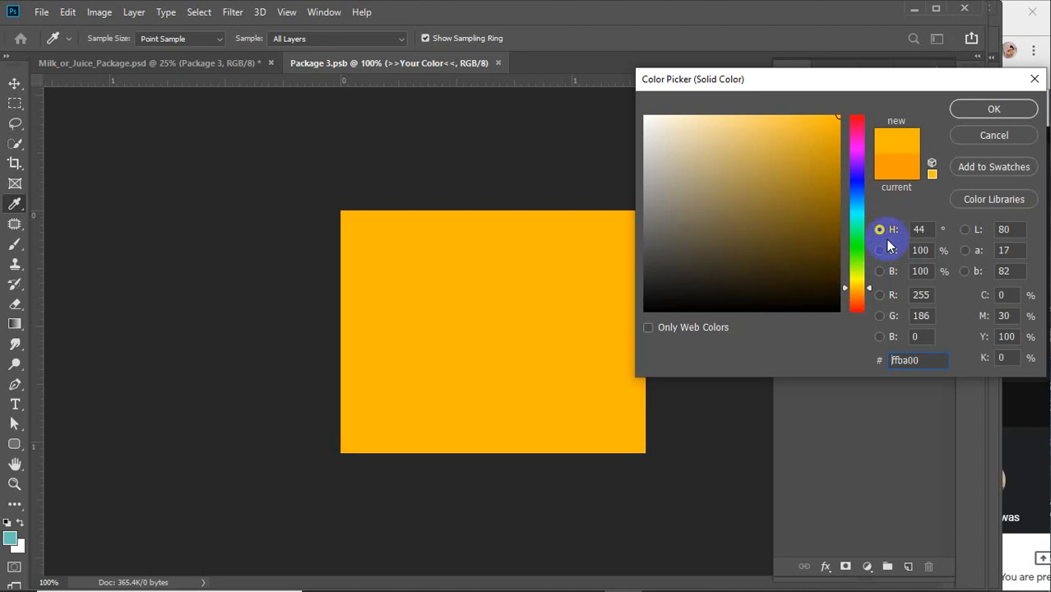
{"action": "left_click", "coordinate": [955, 108]}
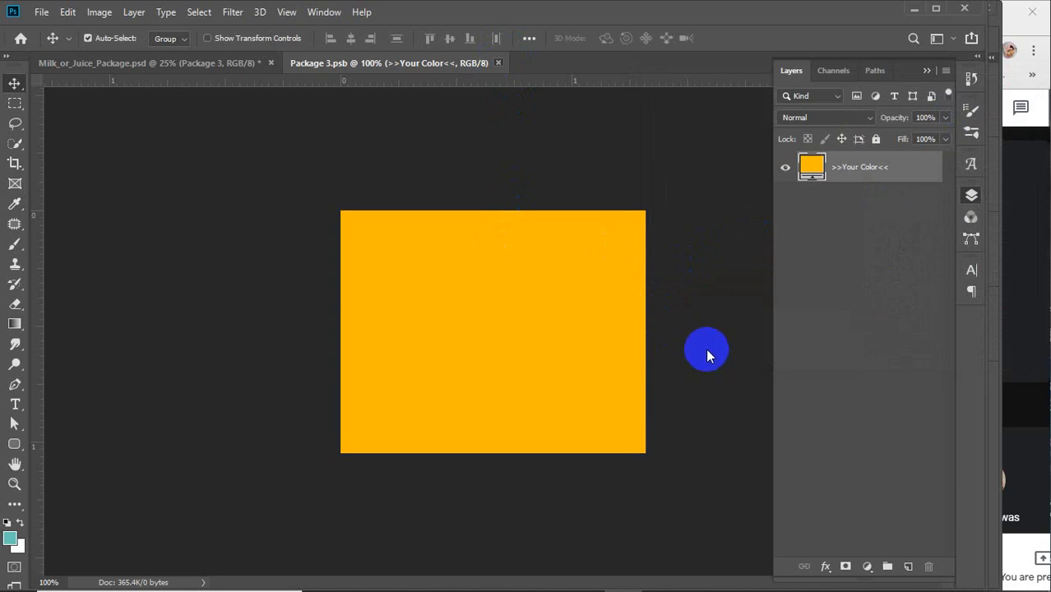
{"action": "key", "text": "ctrl+w"}
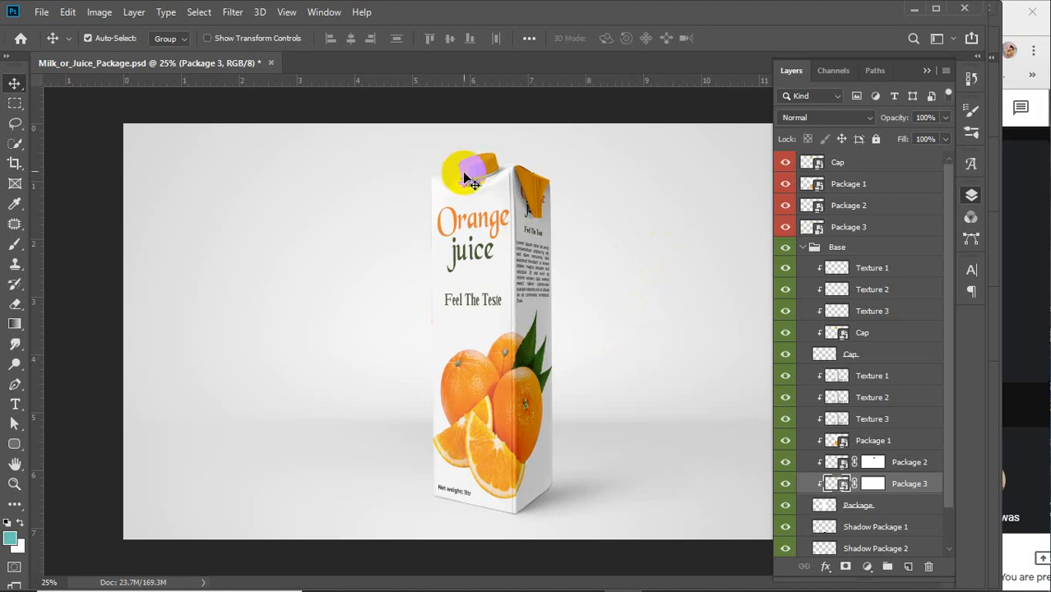
Close Photoshop without saving Milk_or_Juice_Package.psd, switch to Illustrator, and close the Untitled-1 document
{"action": "left_click", "coordinate": [964, 8]}
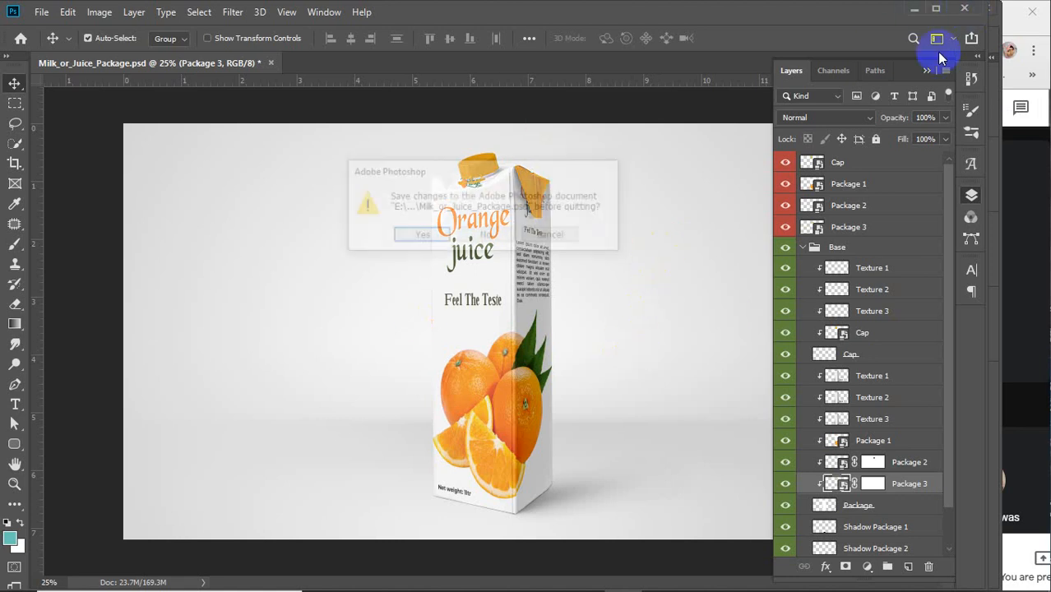
{"action": "left_click", "coordinate": [487, 237]}
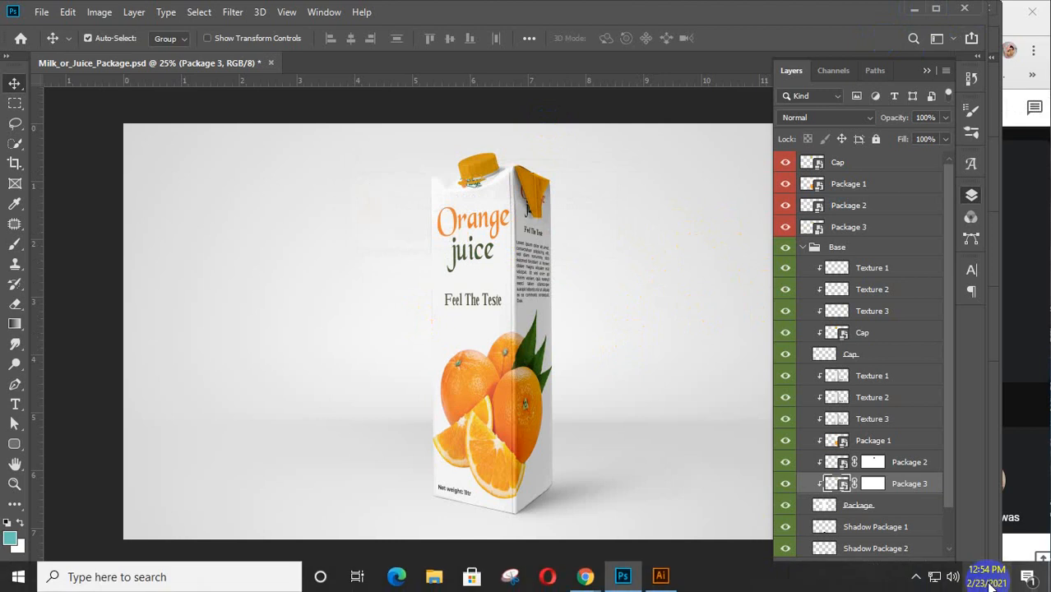
{"action": "left_click", "coordinate": [663, 577]}
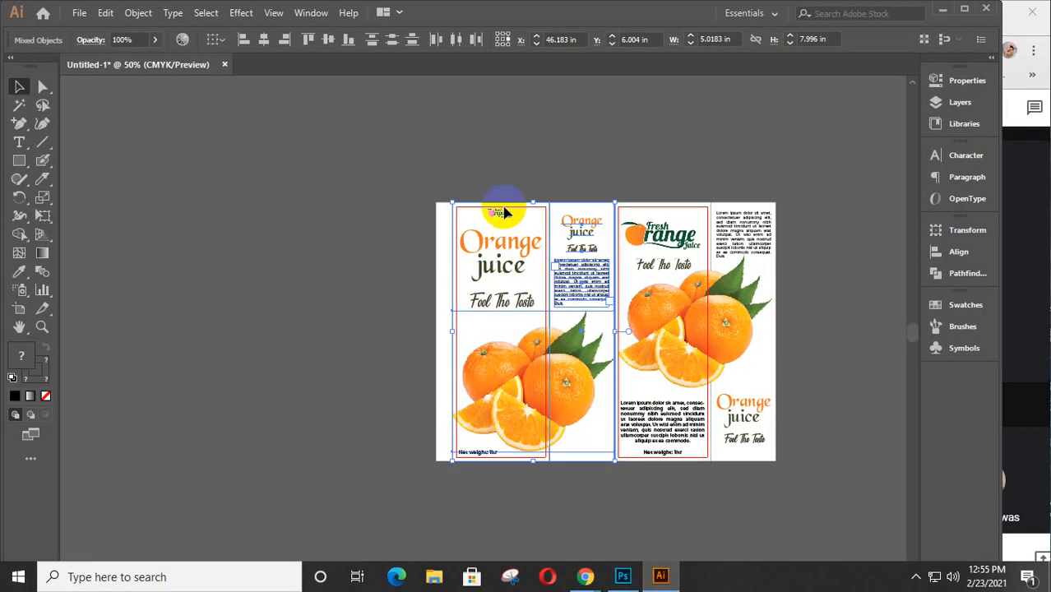
{"action": "left_click", "coordinate": [224, 66]}
{"action": "key", "text": "Escape"}
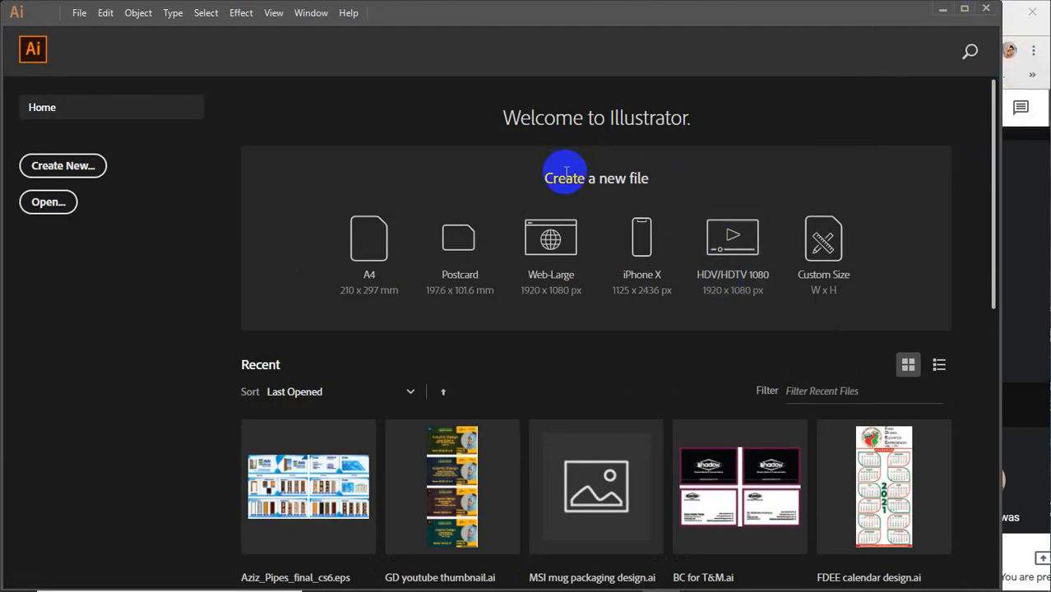
Start creating a new document in Illustrator
{"action": "key", "text": "ctrl+n"}
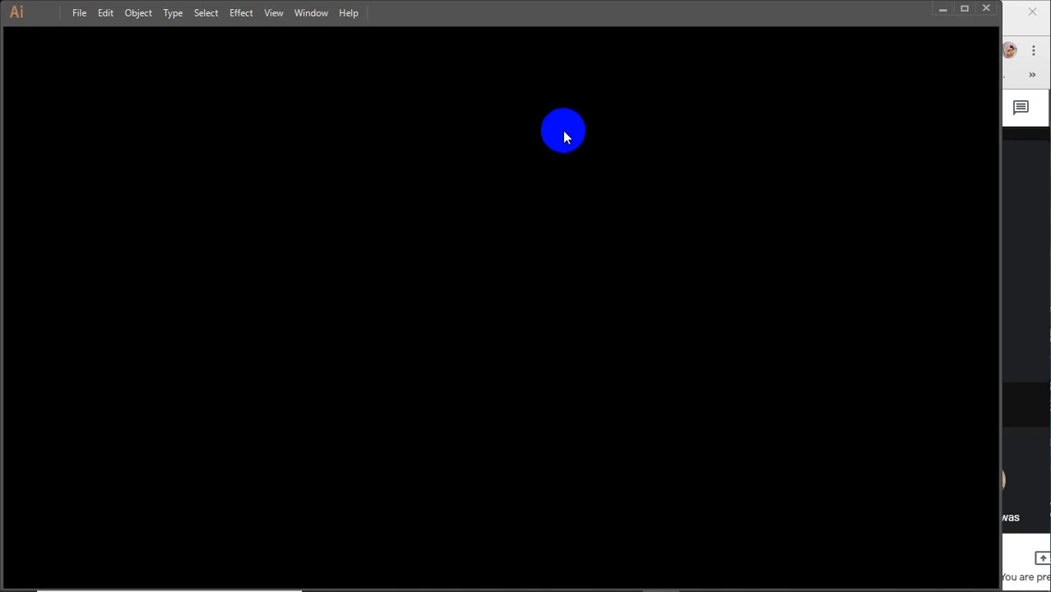
{"action": "mouse_move", "coordinate": [1008, 582]}
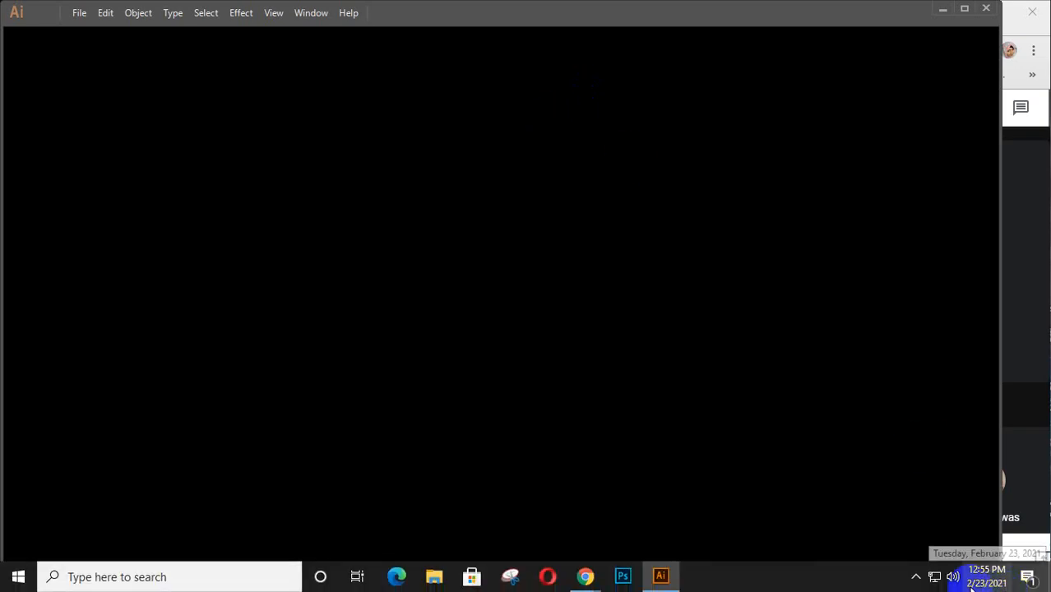